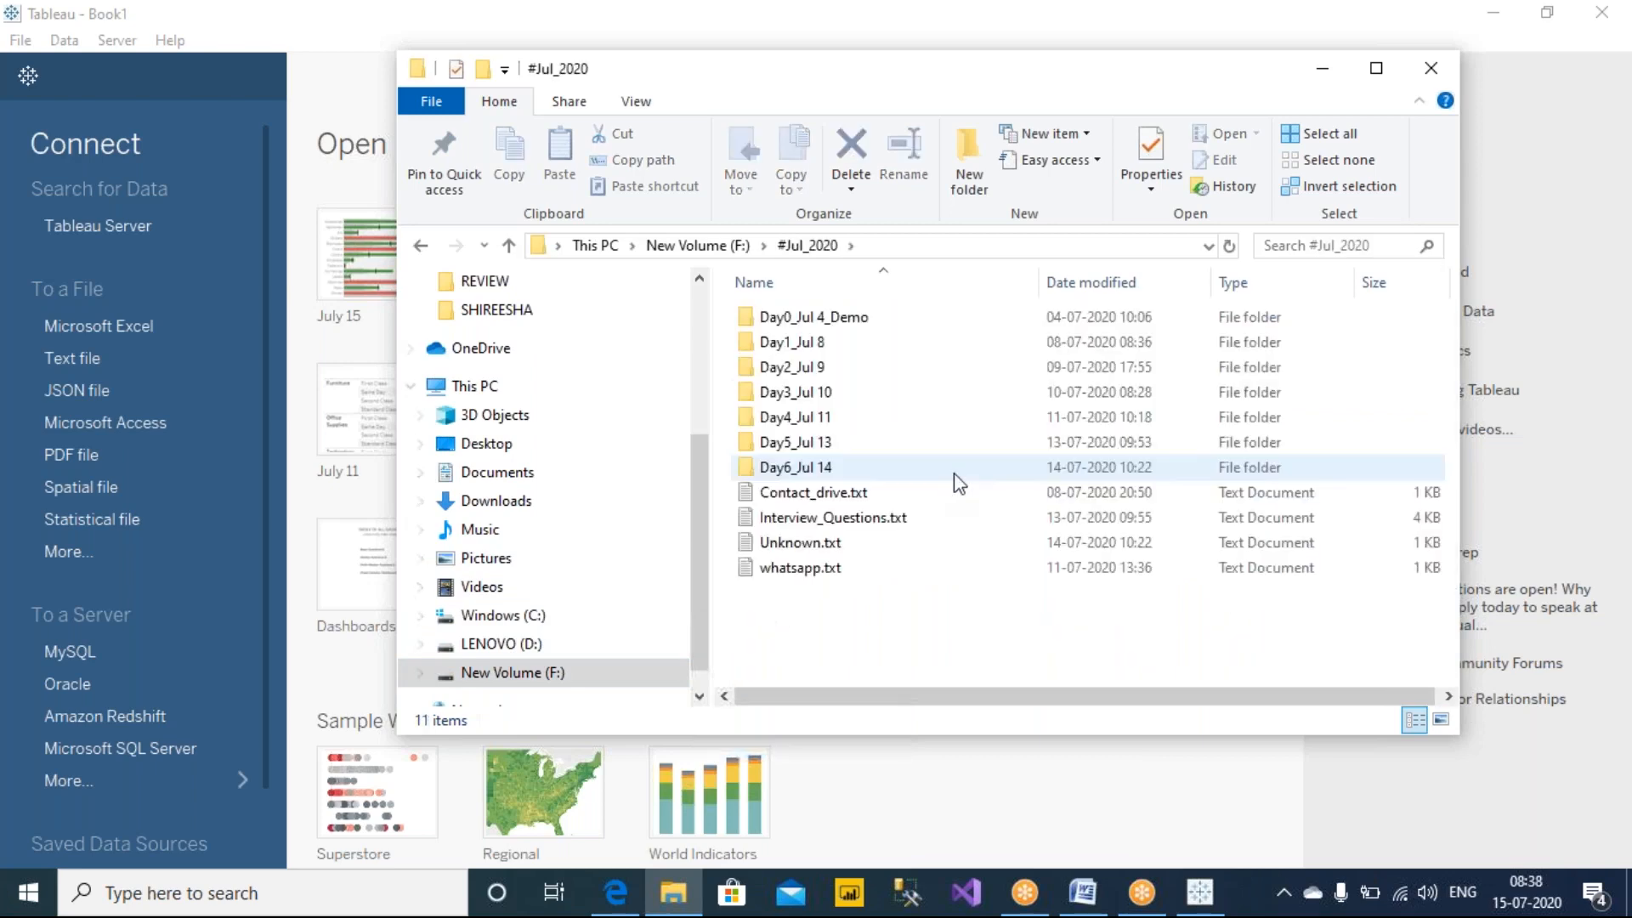
Create a new folder named "Day7_Jul 15" inside the #Jul_2020 folder.
{"action": "right_click", "coordinate": [925, 593]}
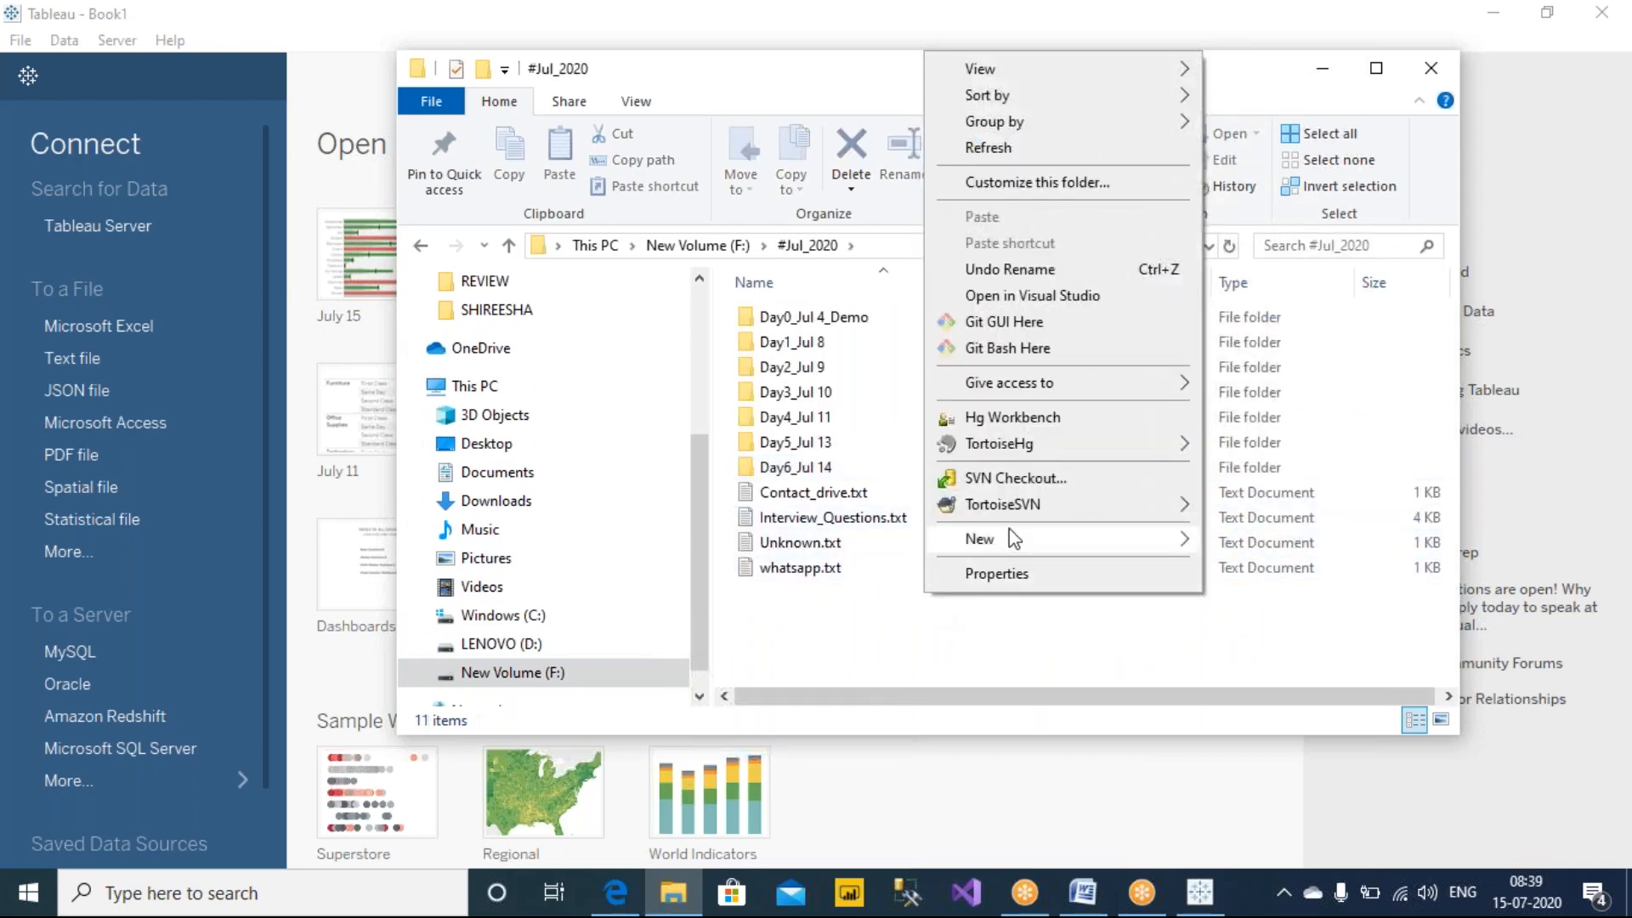
{"action": "mouse_move", "coordinate": [1044, 536]}
{"action": "left_click", "coordinate": [1283, 539]}
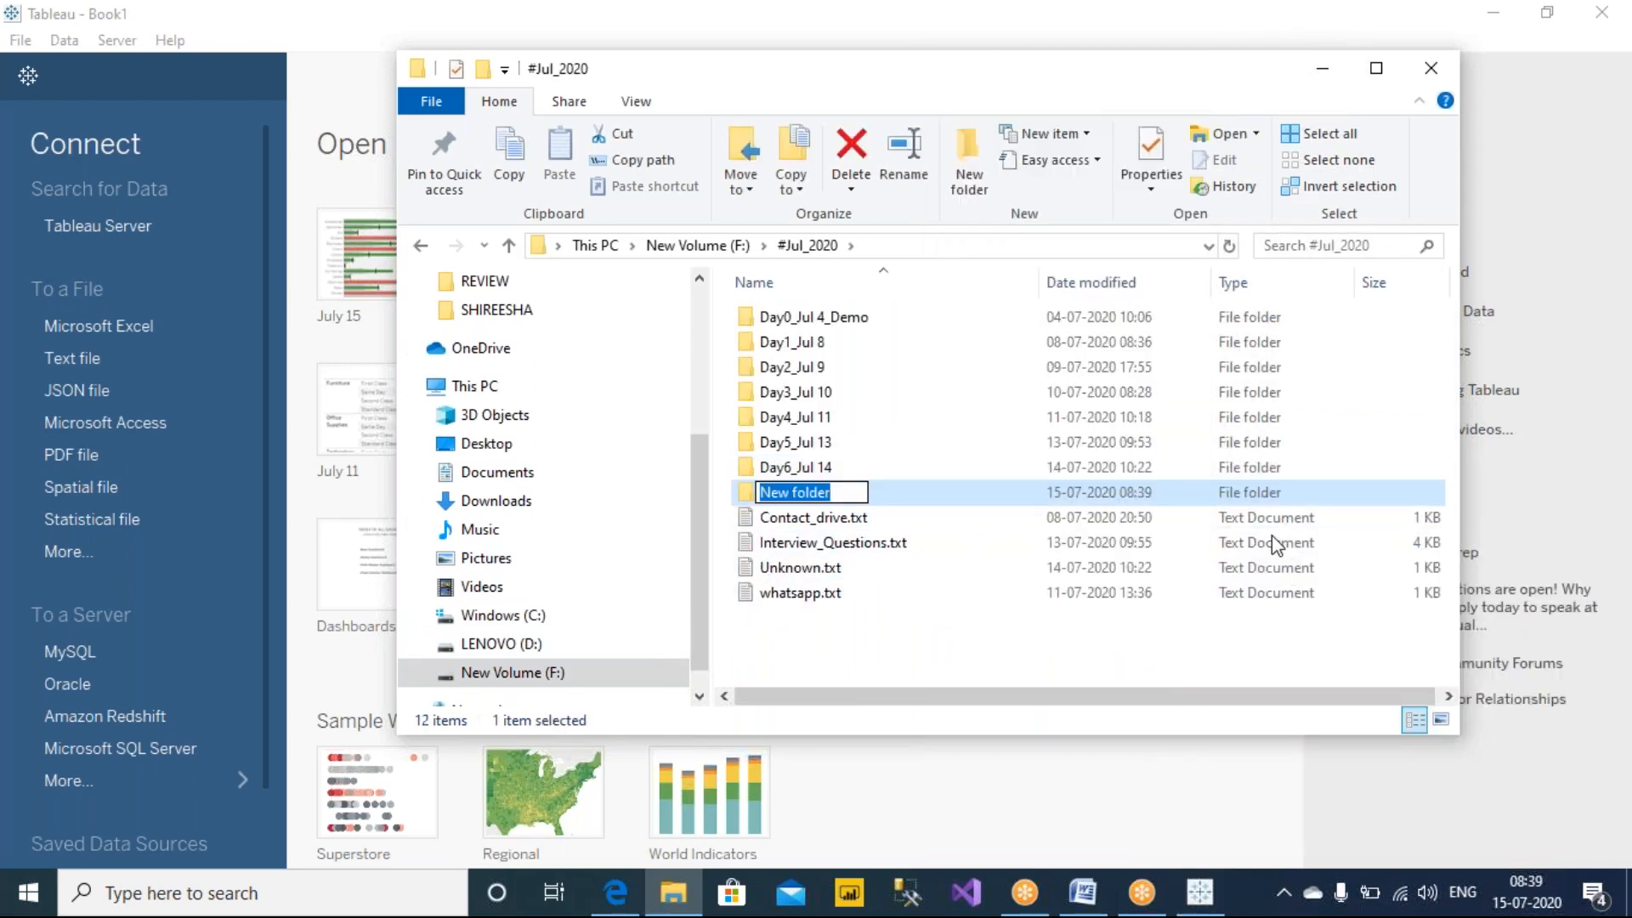
{"action": "type", "text": "Day"}
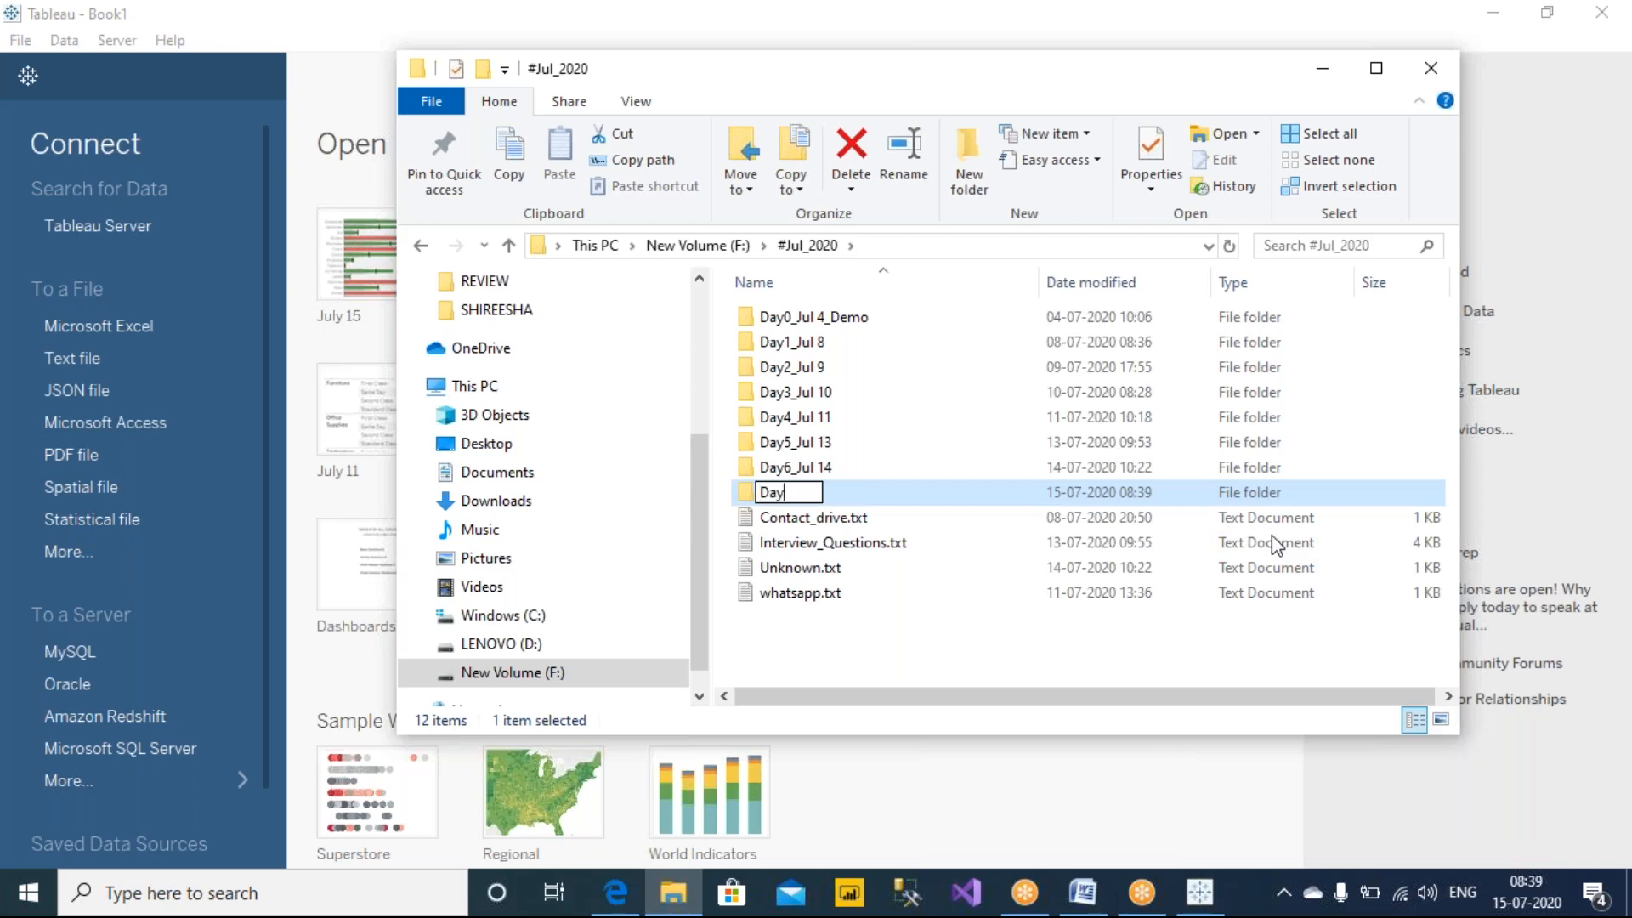
{"action": "type", "text": "7_Jul 15"}
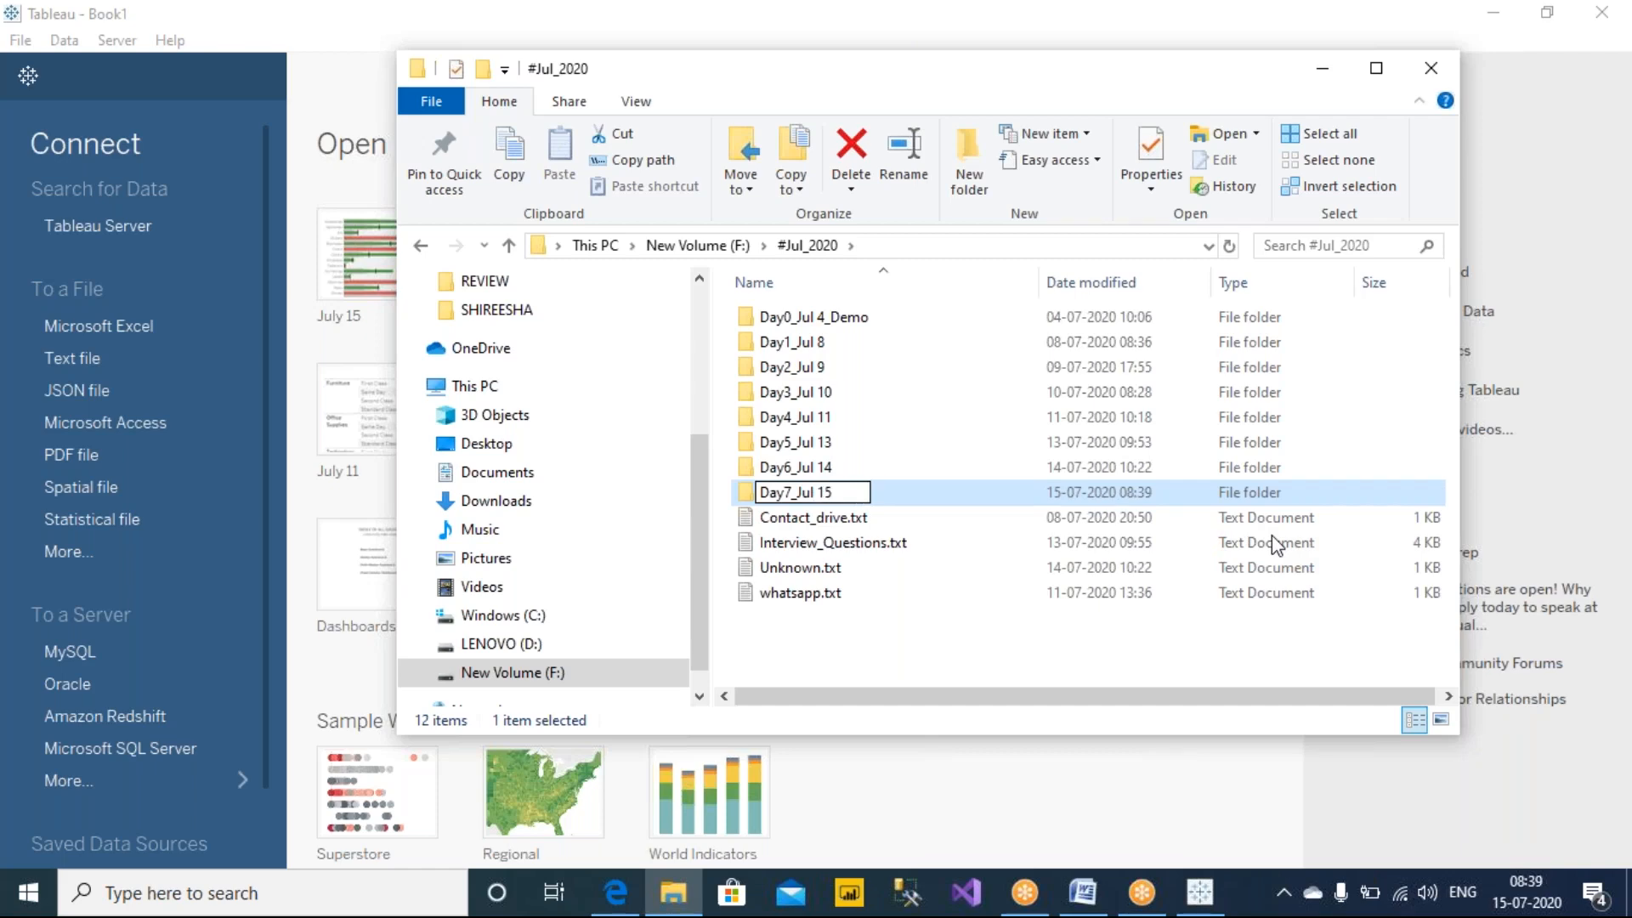
{"action": "key", "text": "Return"}
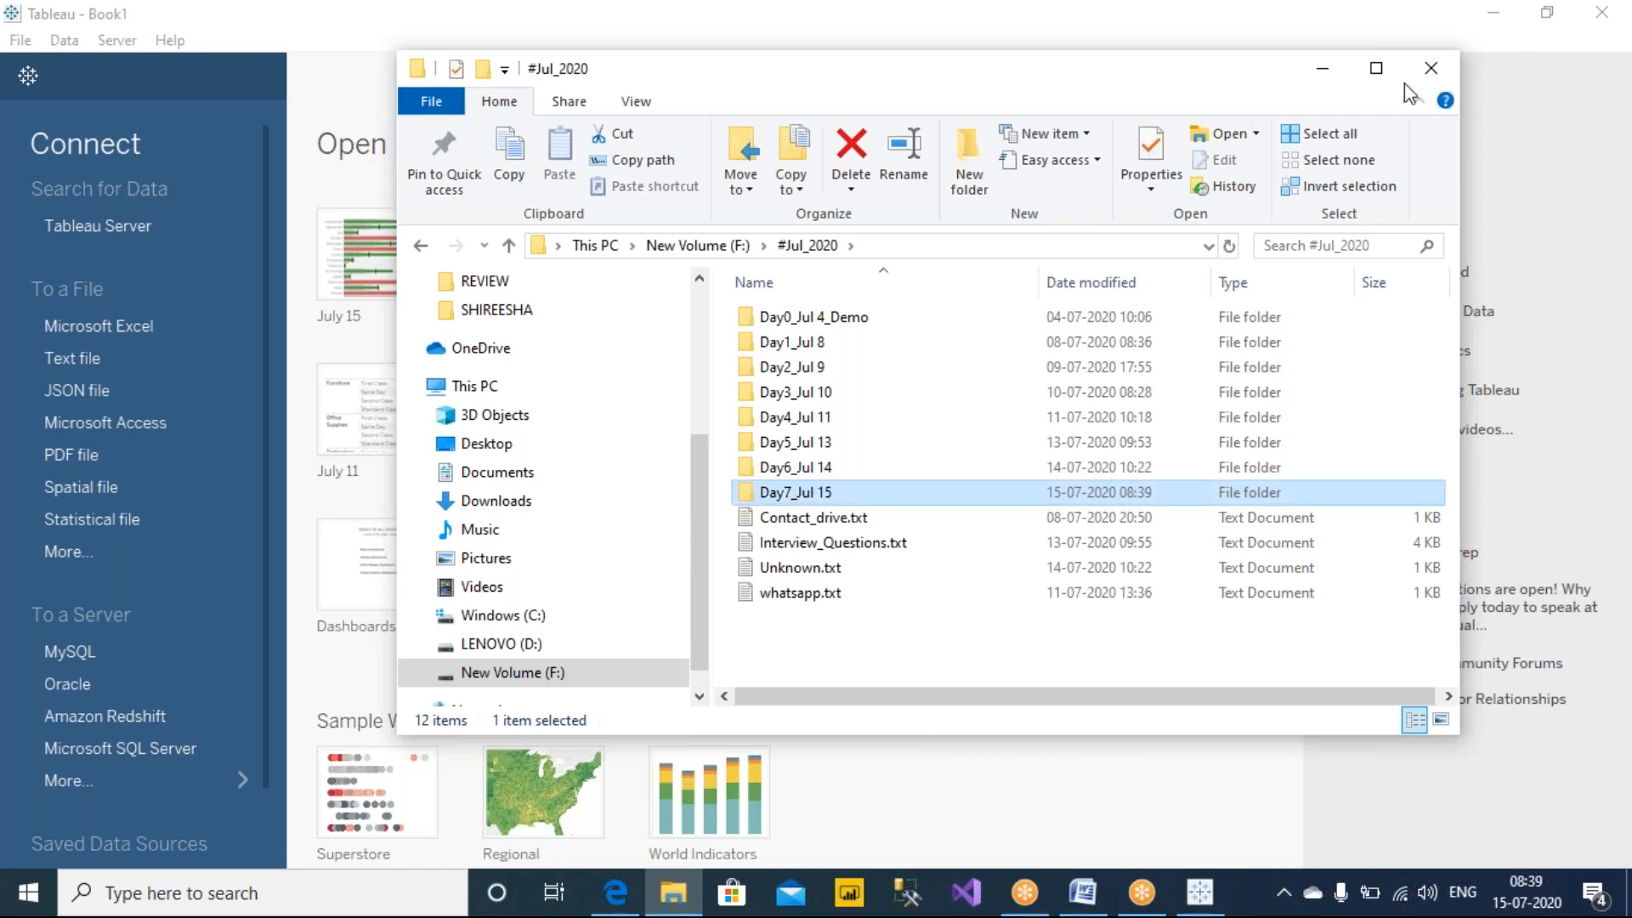
{"action": "left_click", "coordinate": [1472, 65]}
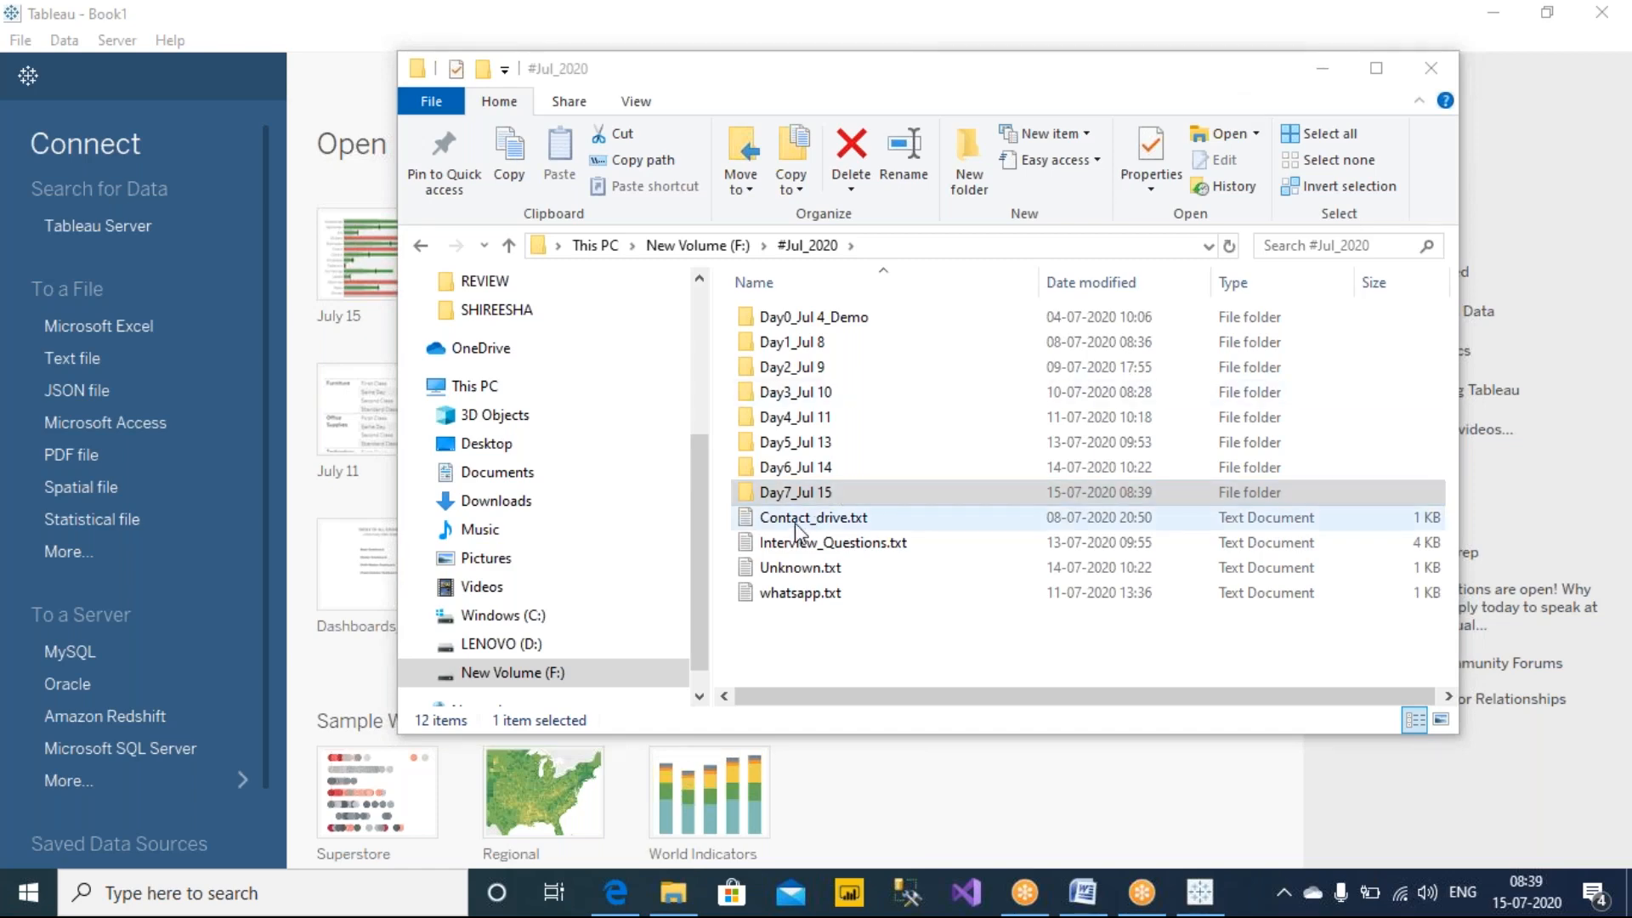
Inside the Day7_Jul 15 folder, create a text document named Notes.txt and open it.
{"action": "left_click", "coordinate": [815, 497]}
{"action": "double_click", "coordinate": [815, 497]}
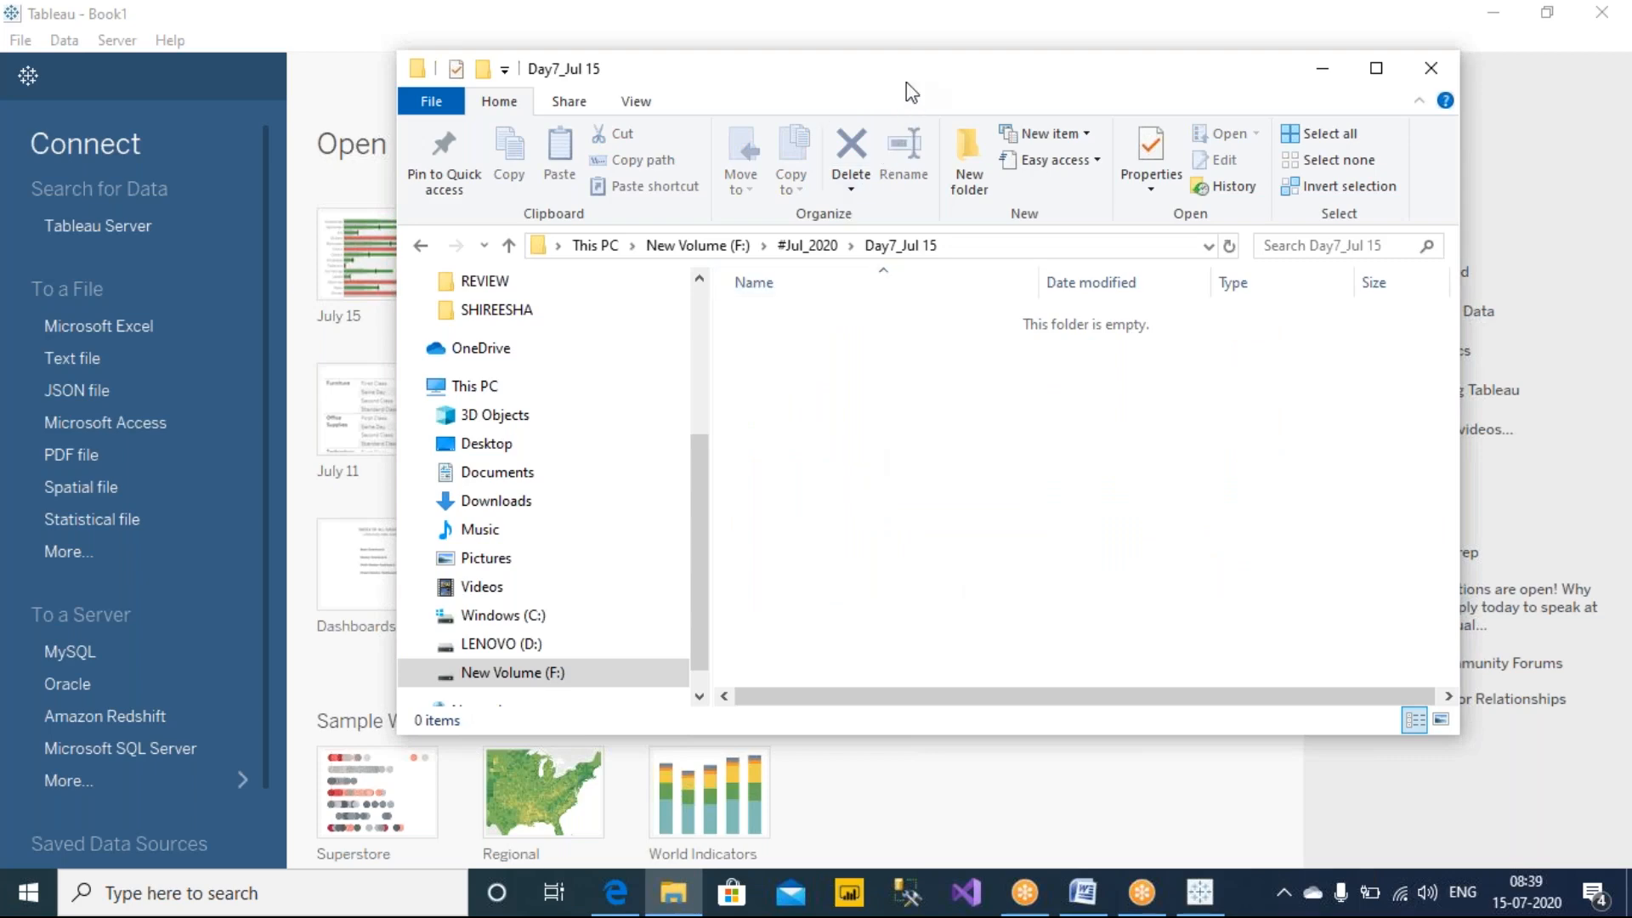
{"action": "left_click_drag", "start_coordinate": [906, 82], "coordinate": [838, 234]}
{"action": "right_click", "coordinate": [747, 566]}
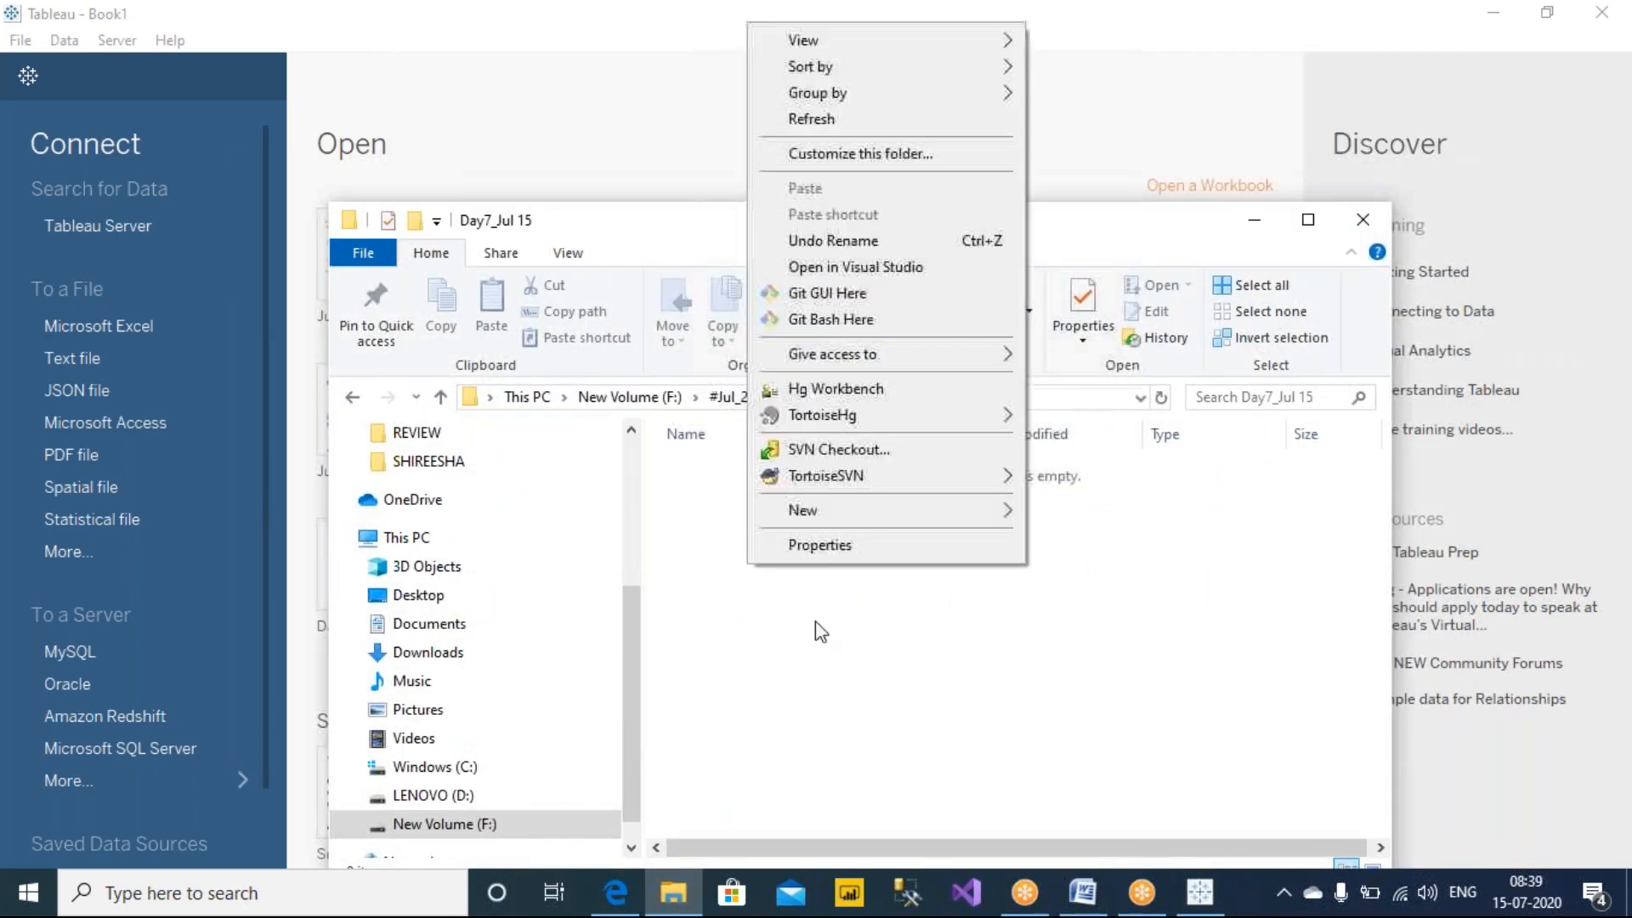
{"action": "mouse_move", "coordinate": [876, 508]}
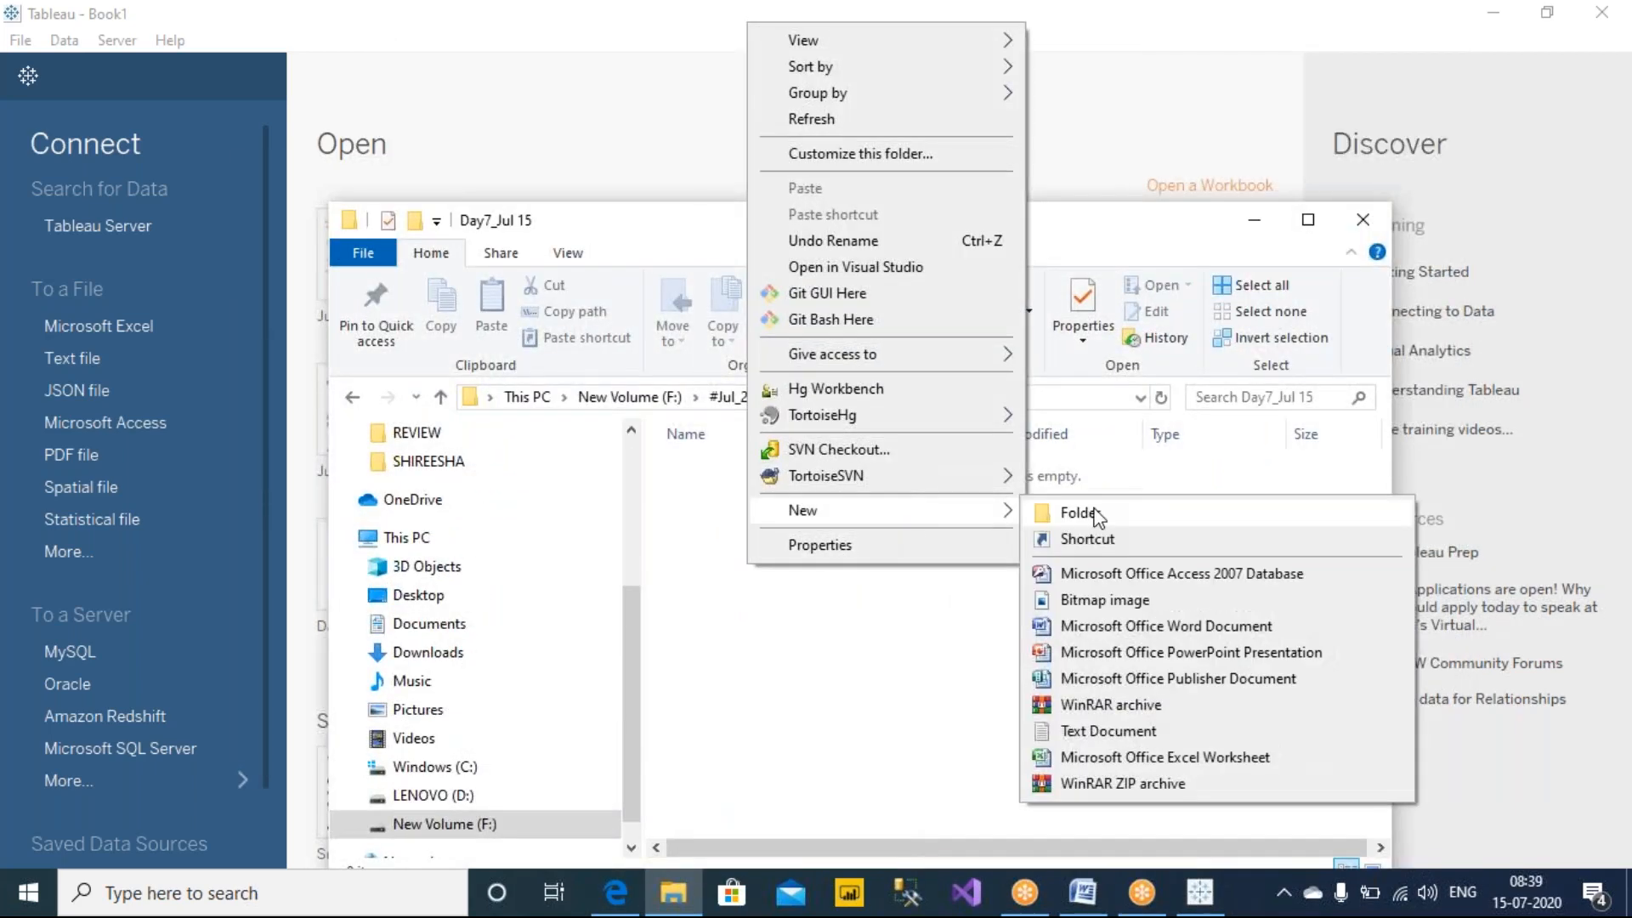
{"action": "left_click", "coordinate": [1085, 724]}
{"action": "type", "text": "Notes.txt"}
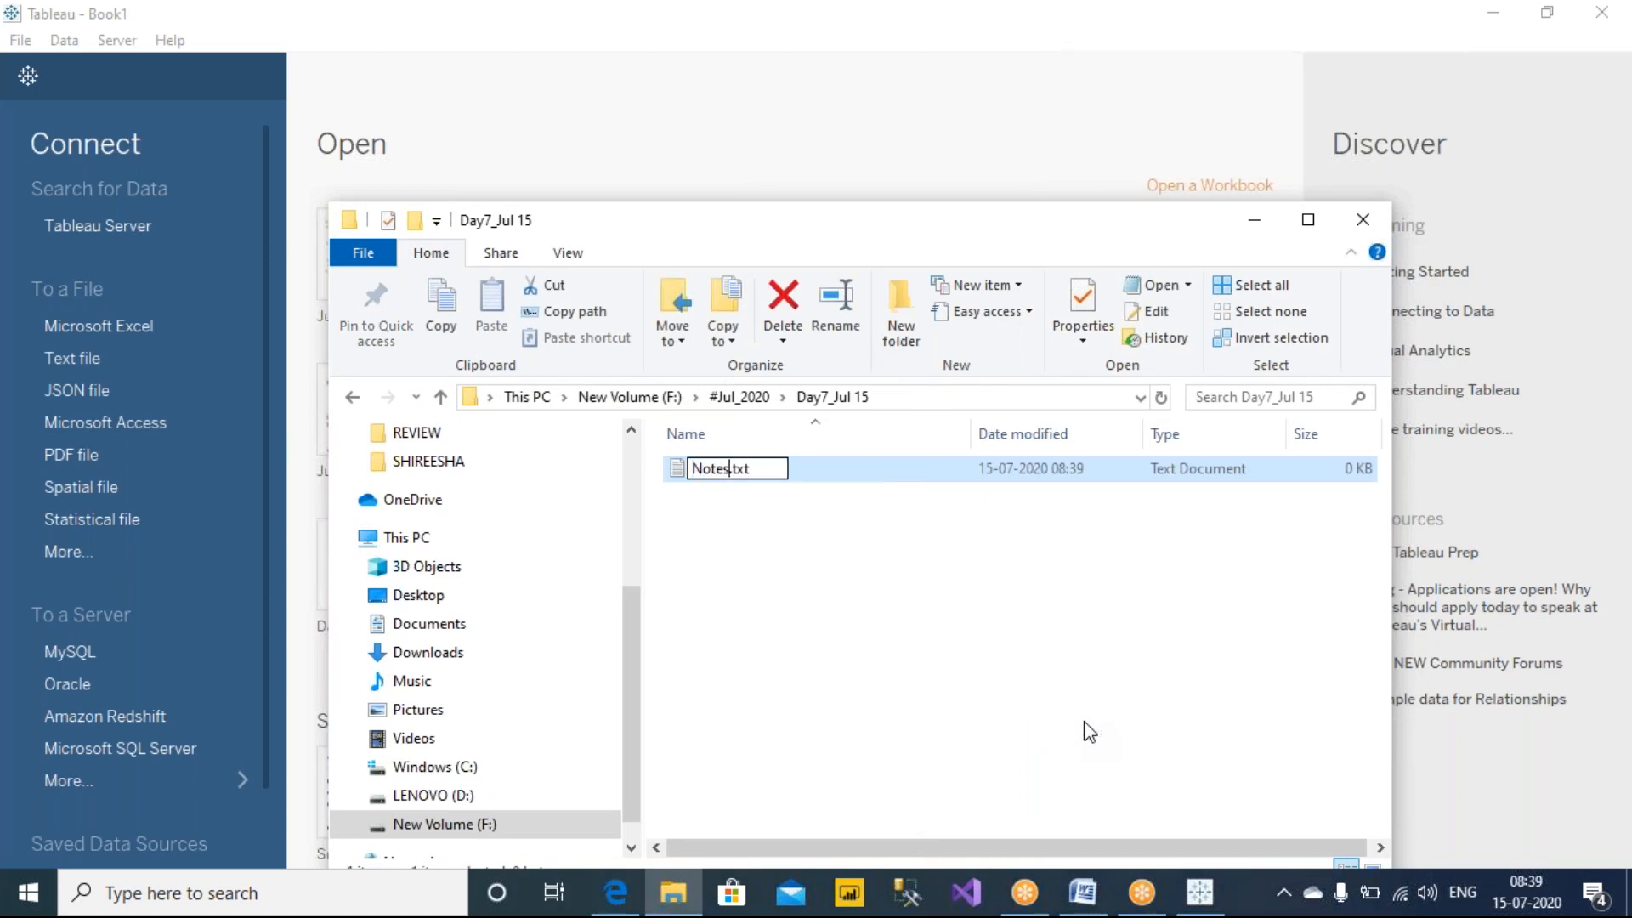
{"action": "key", "text": "Return"}
{"action": "key", "text": "Return"}
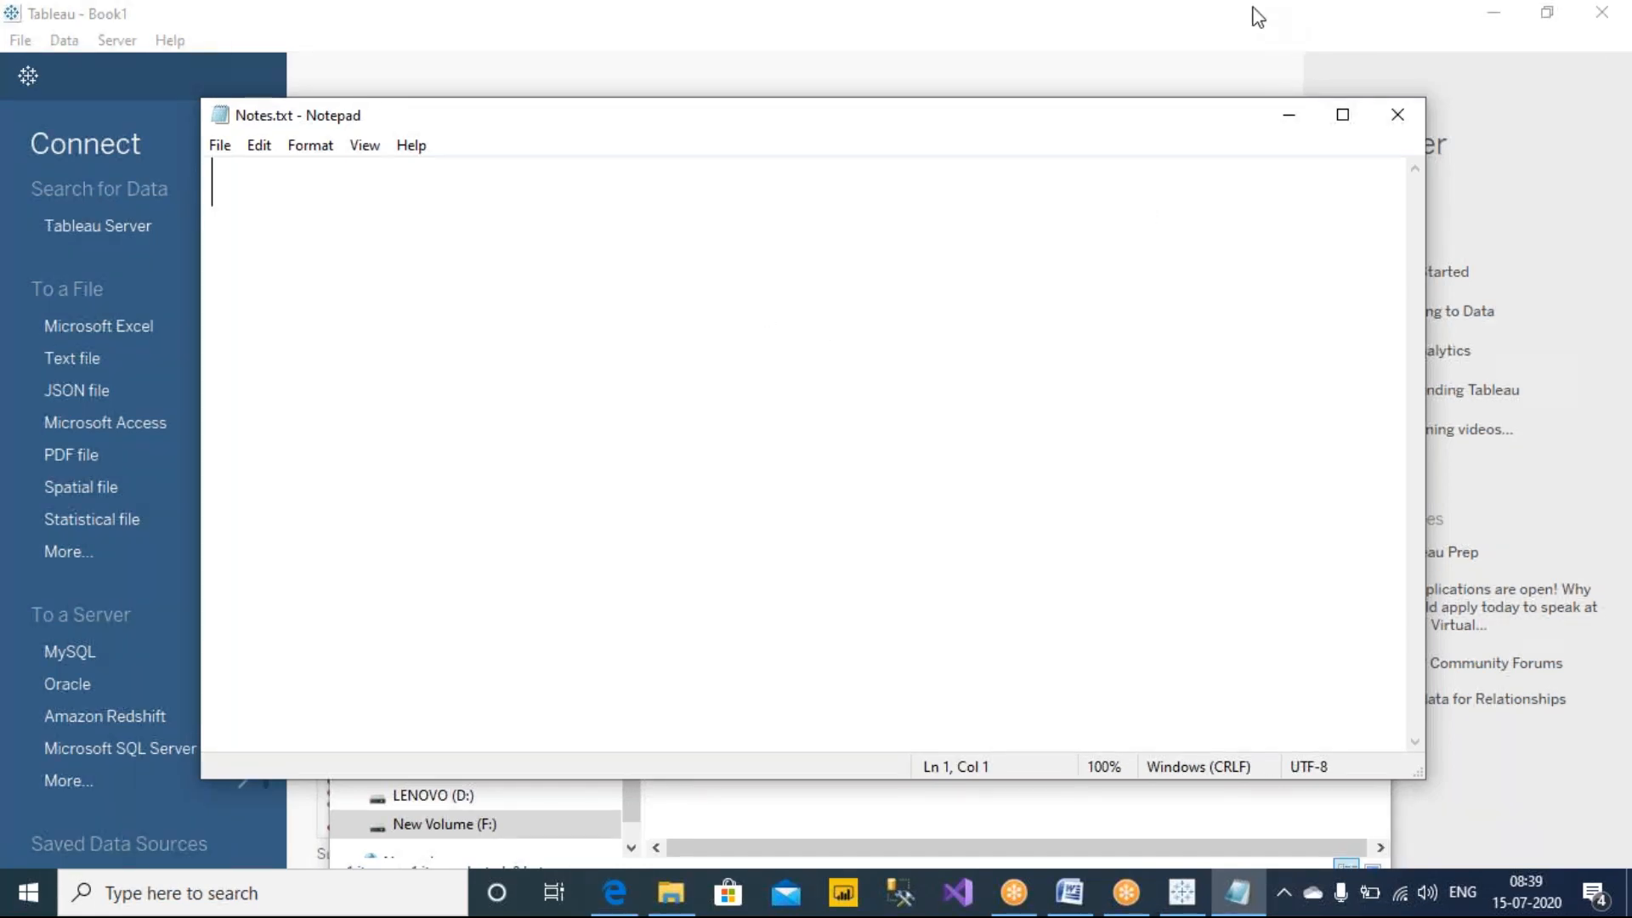
Enter the heading "GEOGRAPHICAL ANALYSIS" in Notes.txt and save the file.
{"action": "left_click", "coordinate": [1148, 51]}
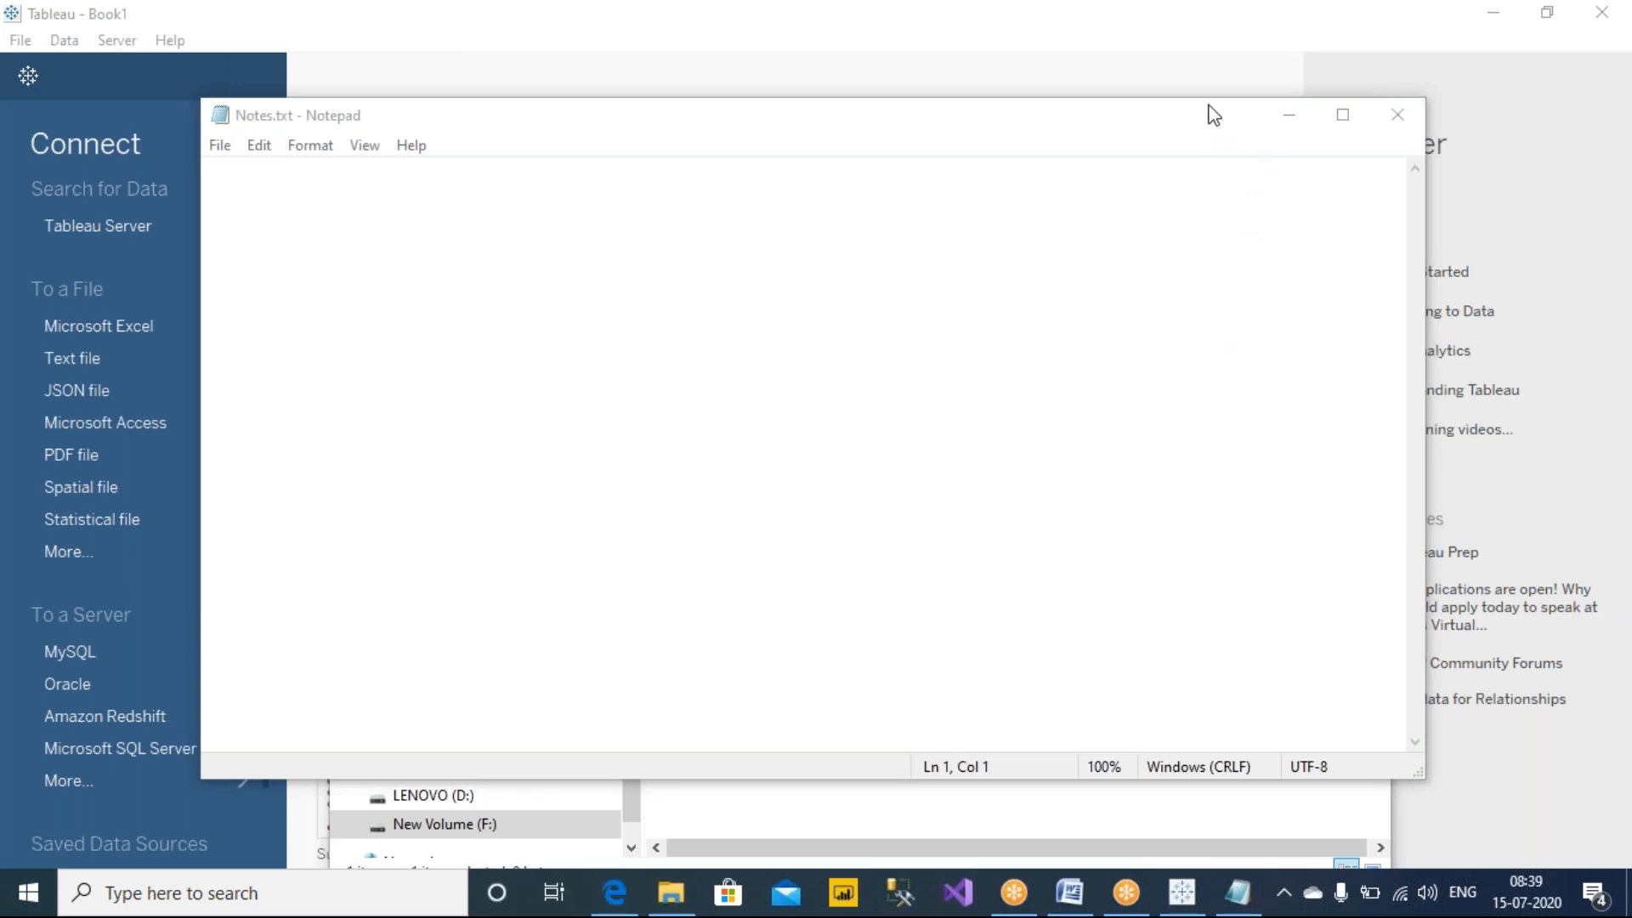
{"action": "left_click", "coordinate": [780, 415]}
{"action": "type", "text": "GE"}
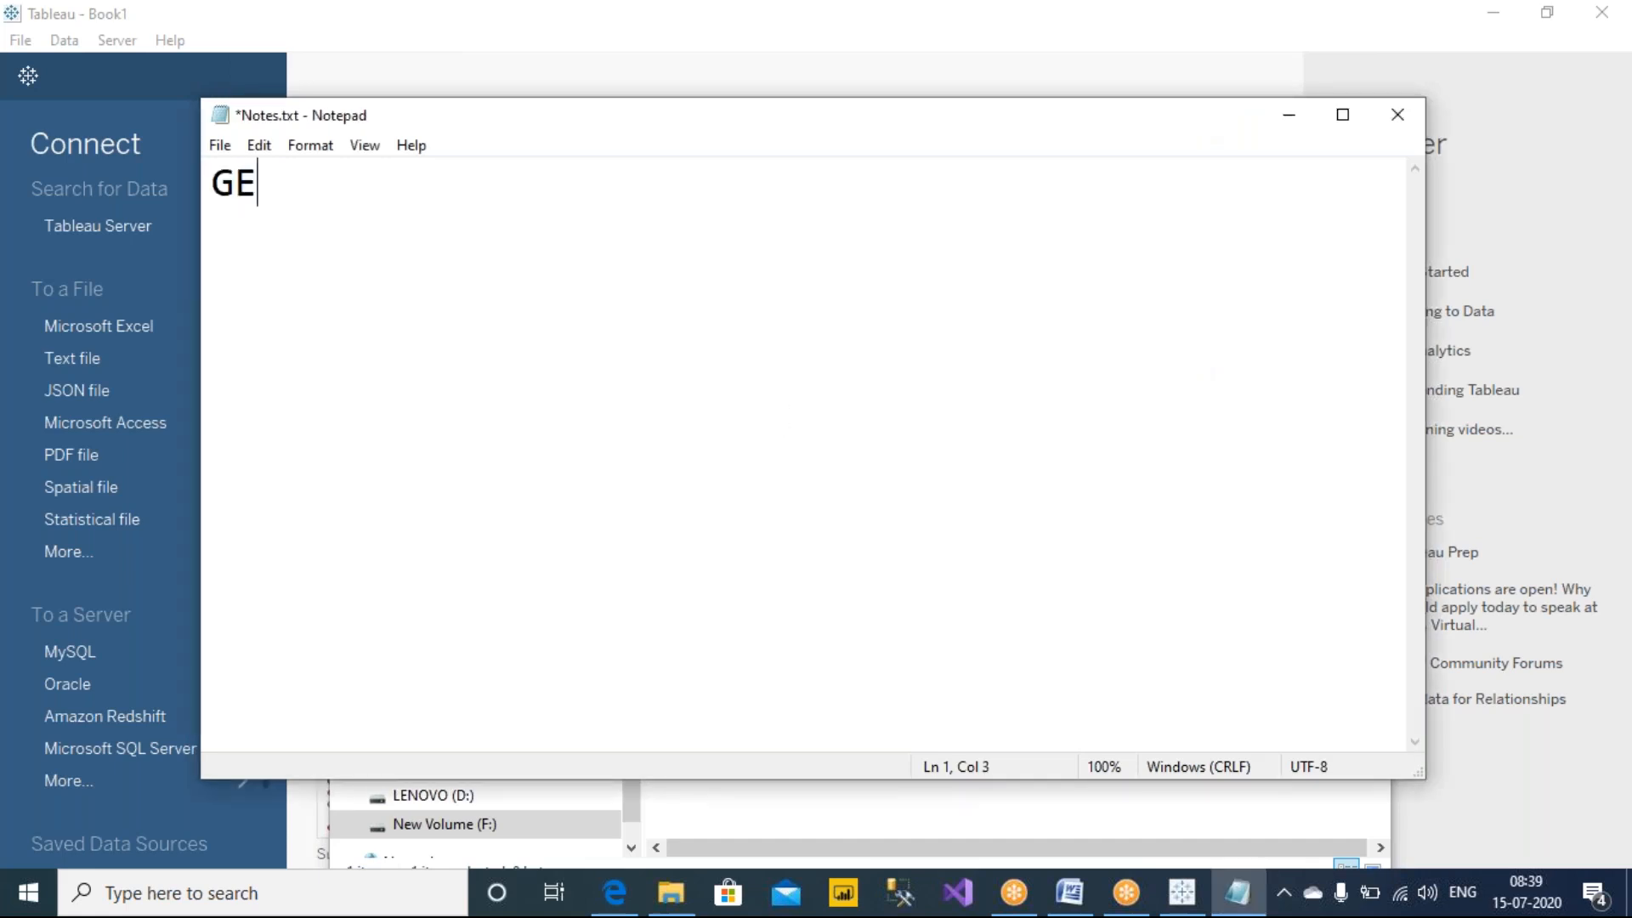
{"action": "type", "text": "OGRAPHICAL"}
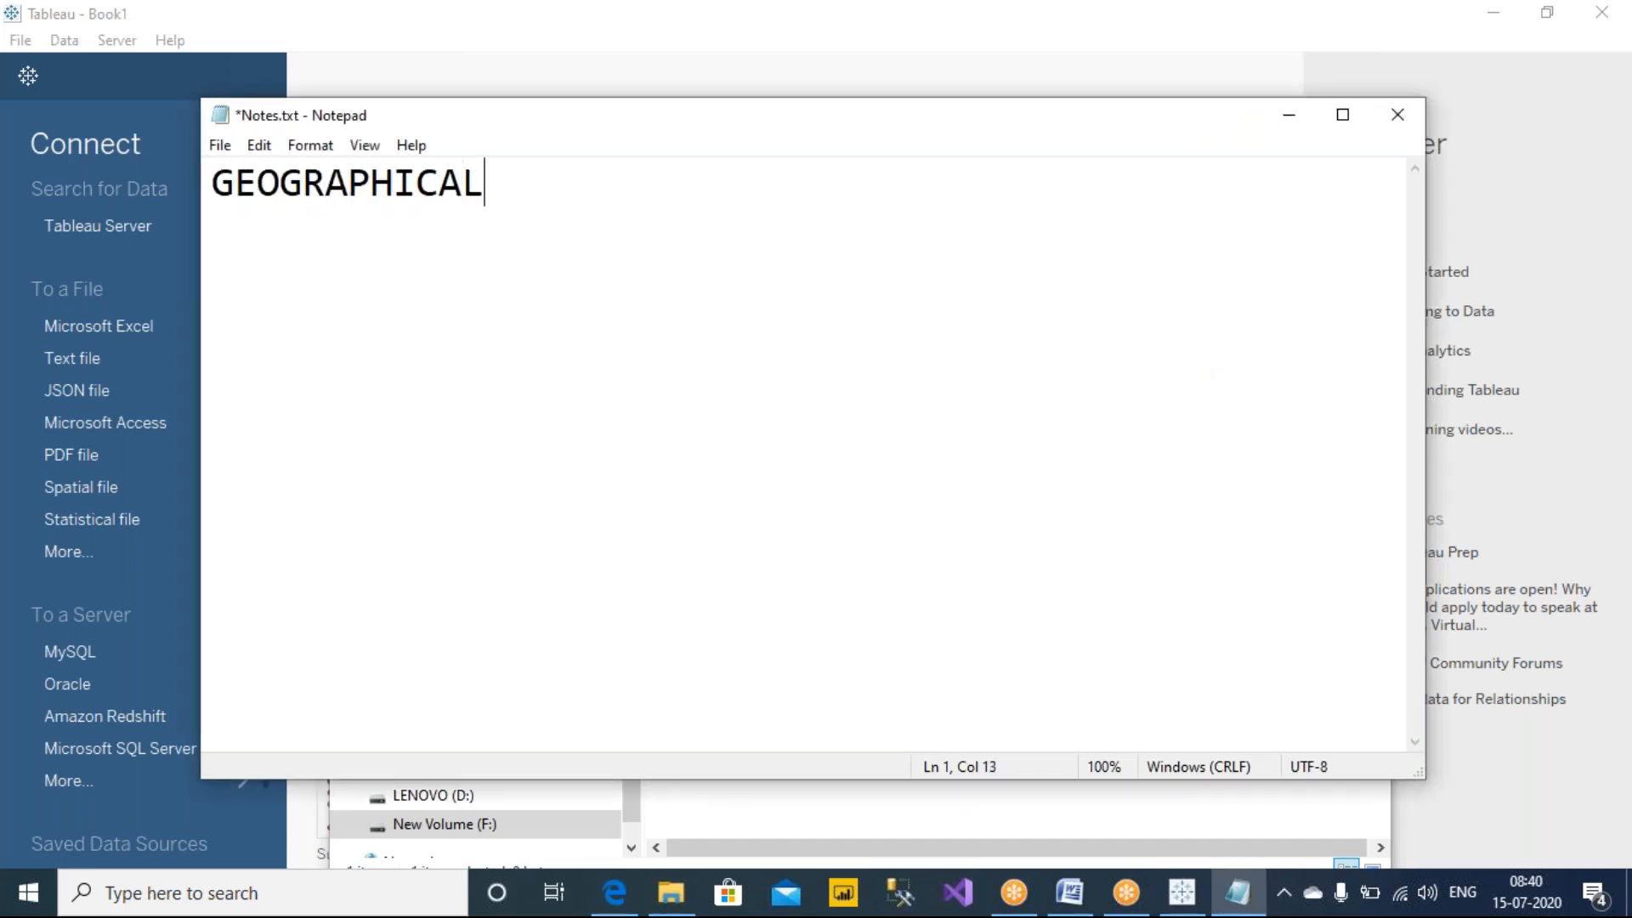
{"action": "type", "text": " ANALYSIS"}
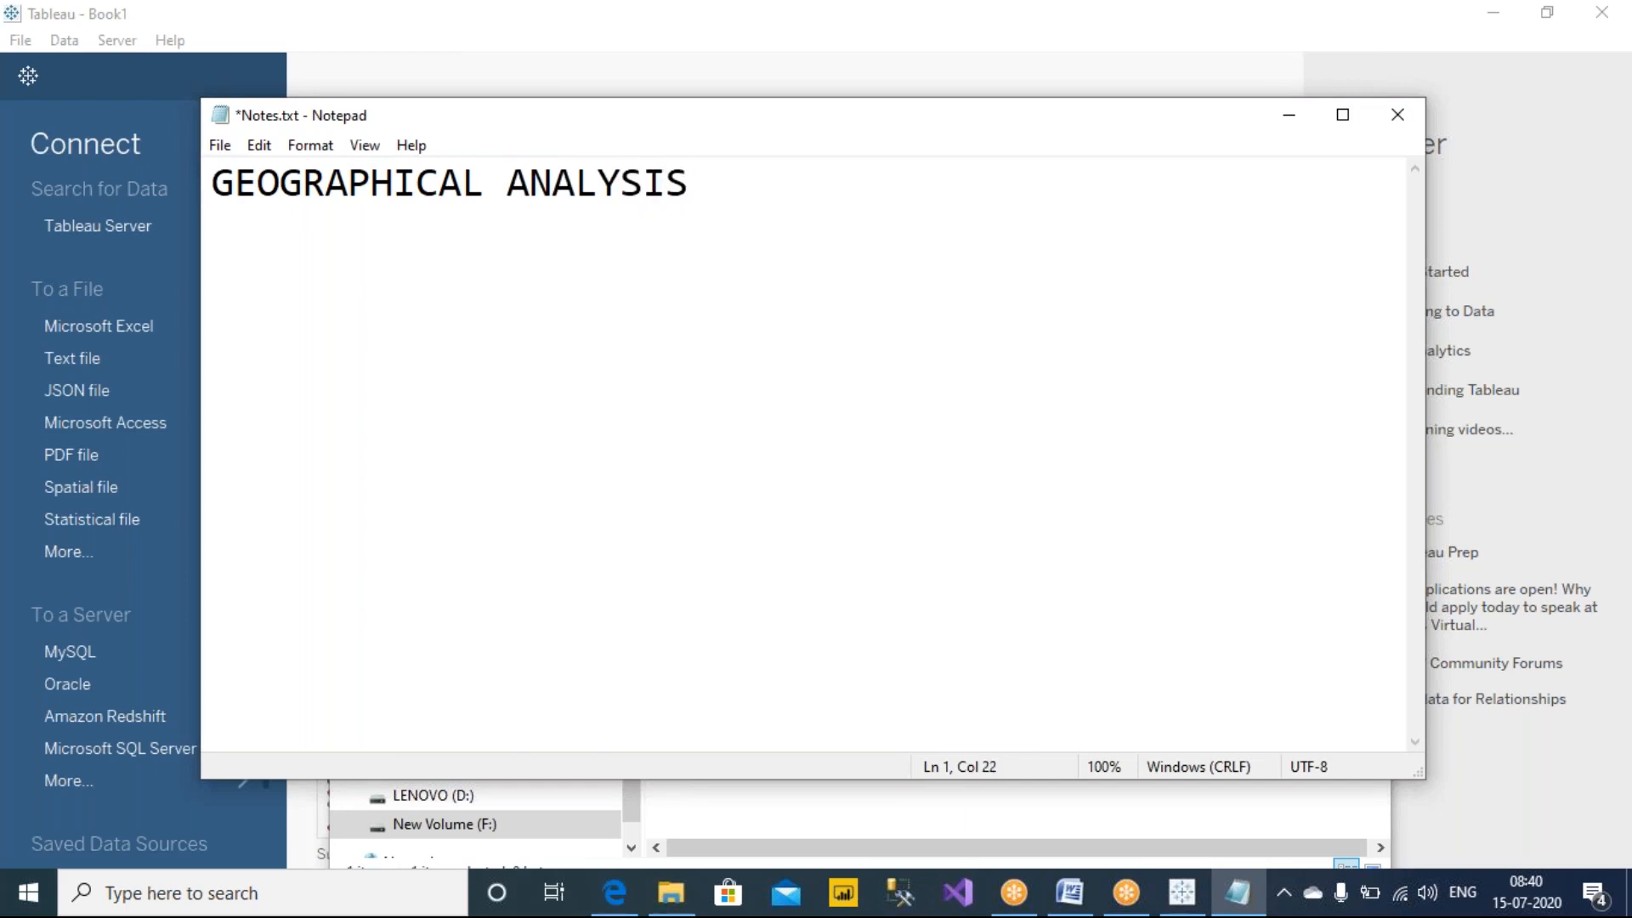
{"action": "key", "text": "ctrl+s"}
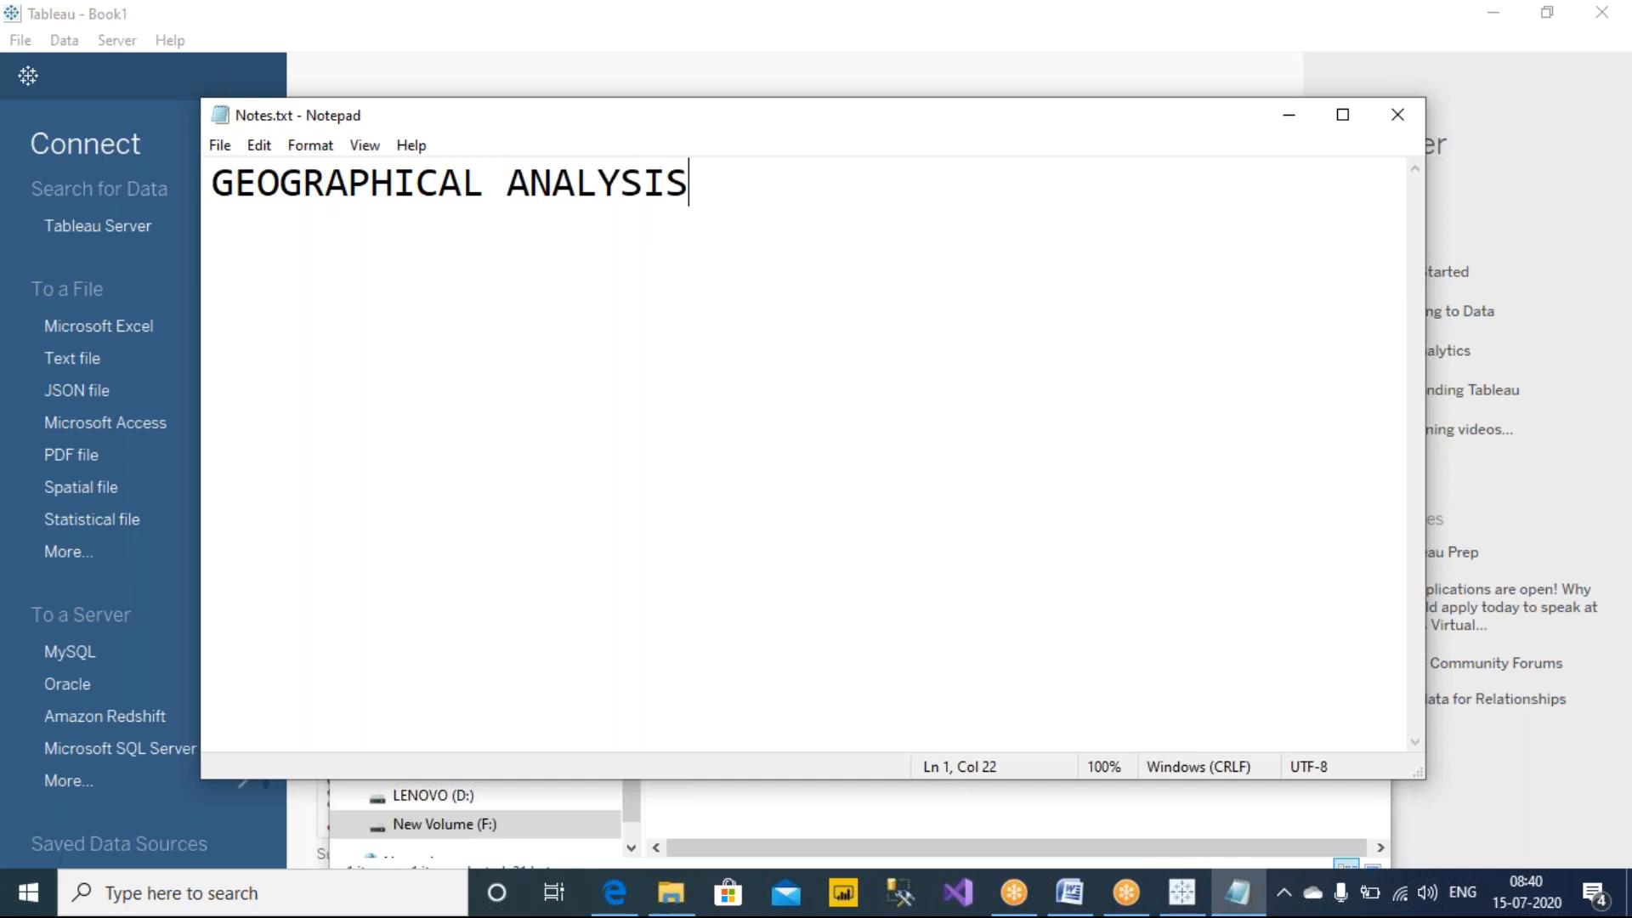
Below a blank line under the heading, add "PLOTTING THE DATA ON THE MAP." and save the file.
{"action": "key", "text": "Return"}
{"action": "key", "text": "Return"}
{"action": "type", "text": "PLOTTING"}
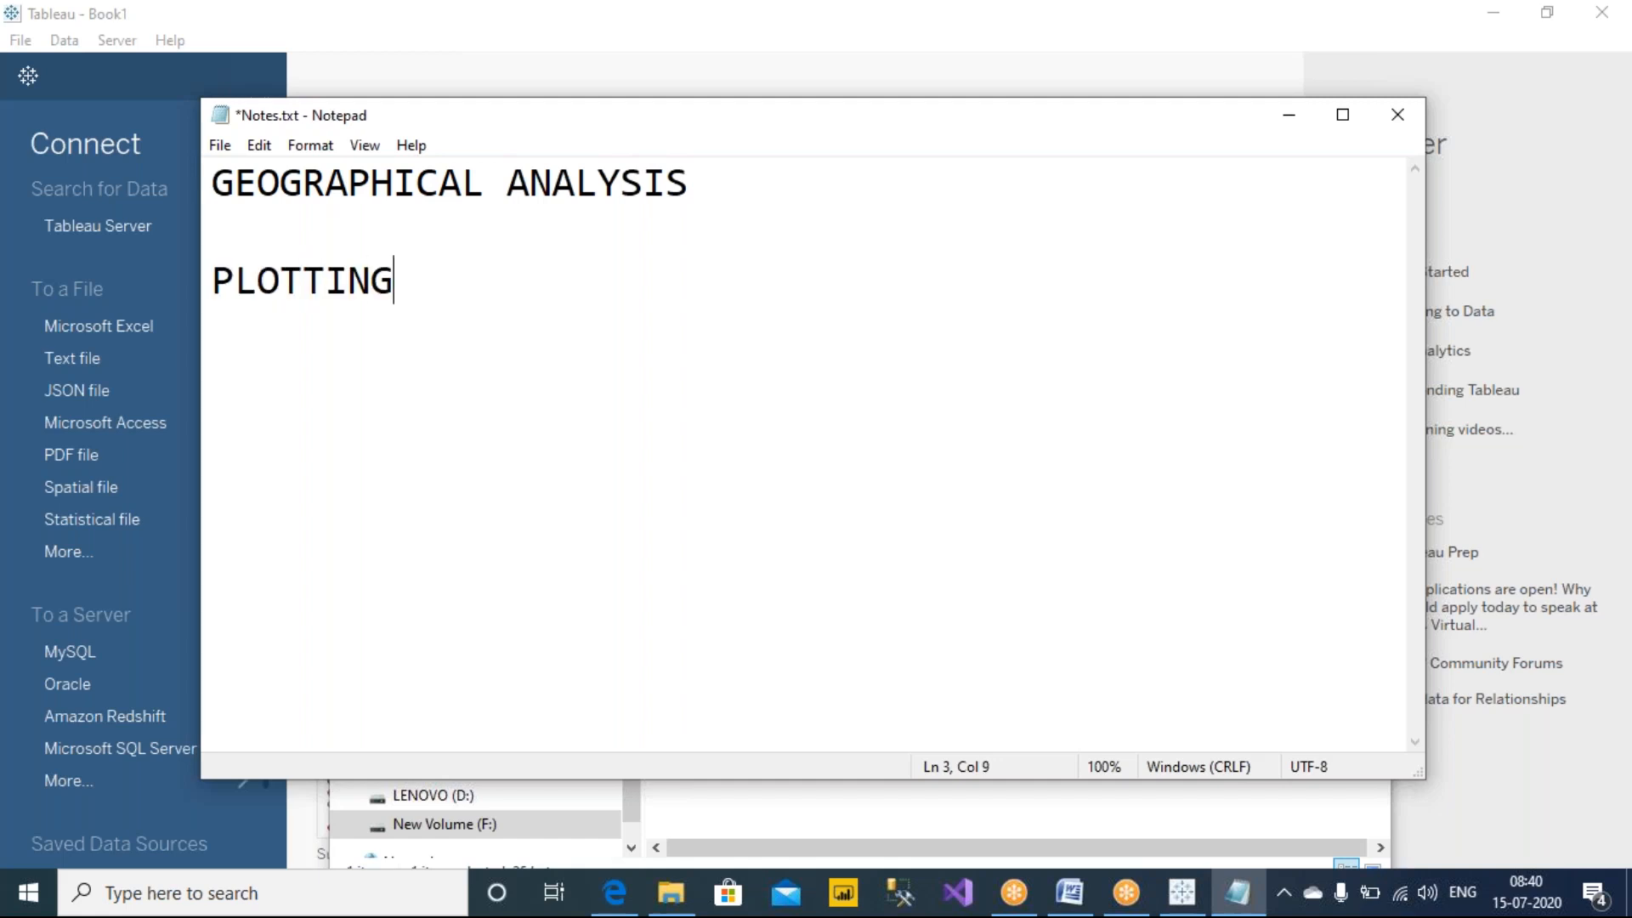
{"action": "type", "text": " THE DATA "}
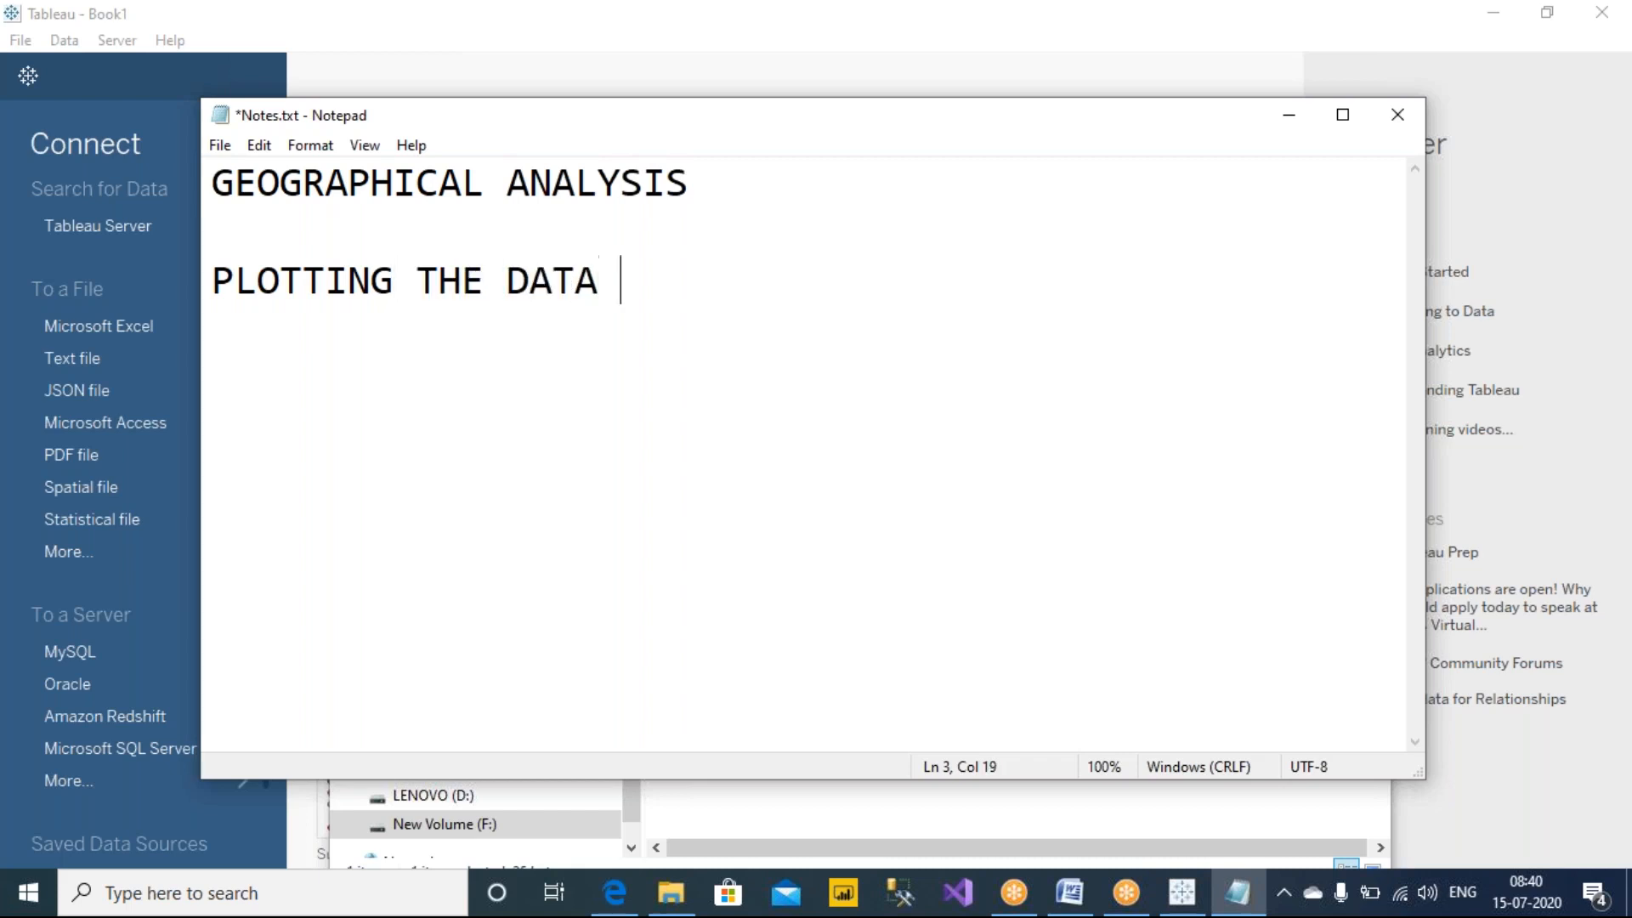
{"action": "type", "text": "ON THE MAP."}
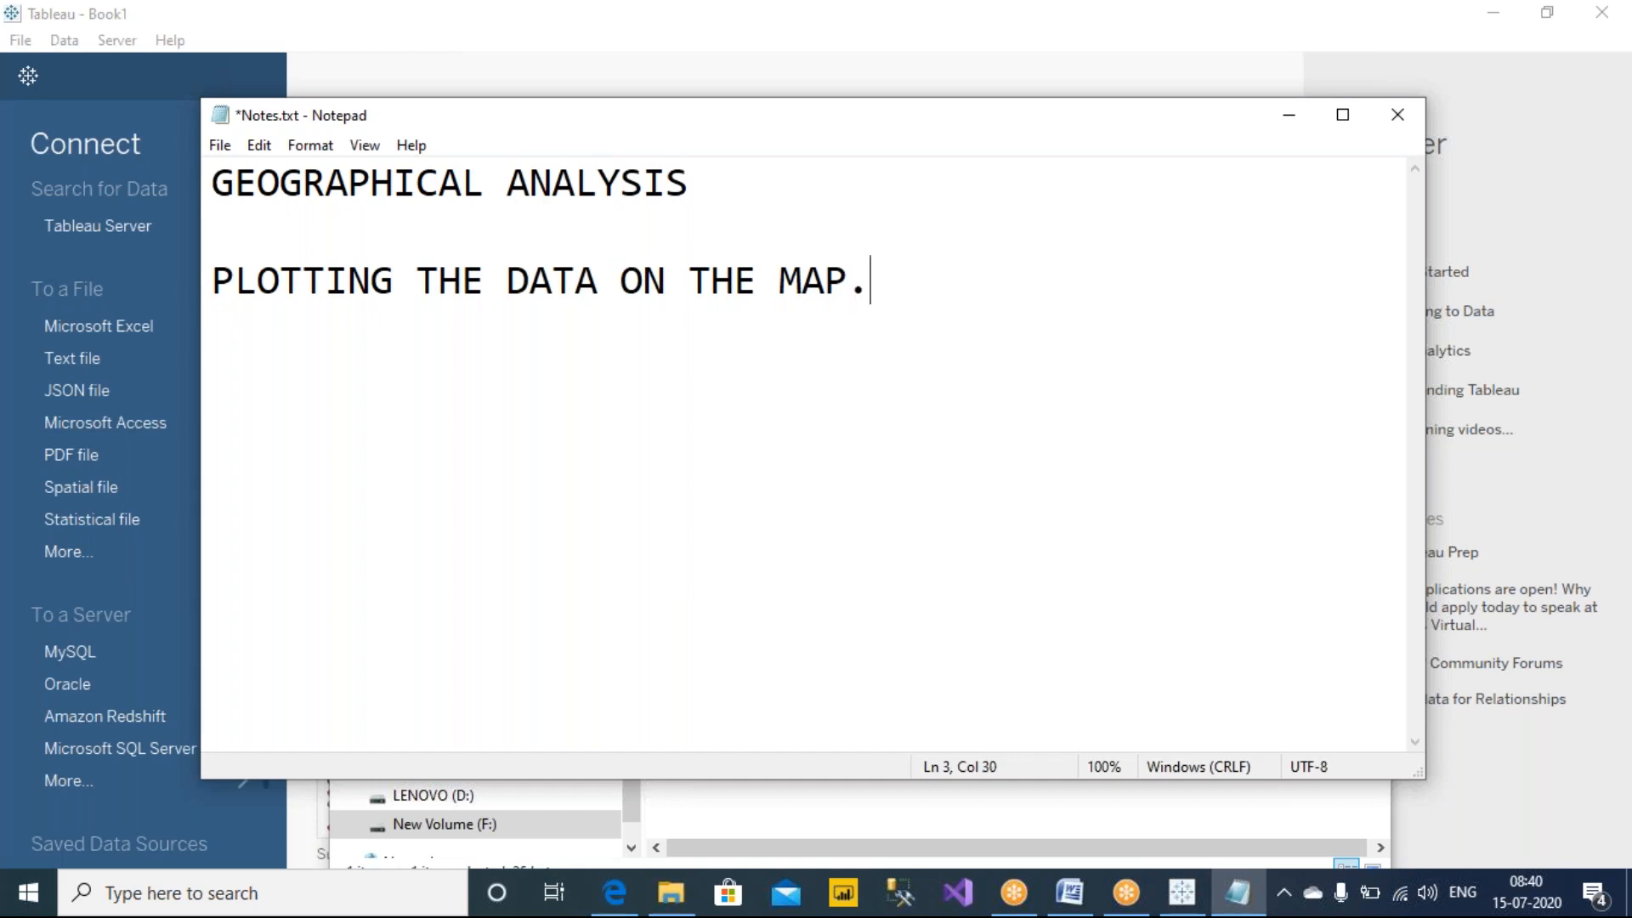
{"action": "key", "text": "ctrl+s"}
Join the heading and the sentence below it into one line separated by " - ", and save Notes.txt.
{"action": "key", "text": "Up"}
{"action": "key", "text": "Up"}
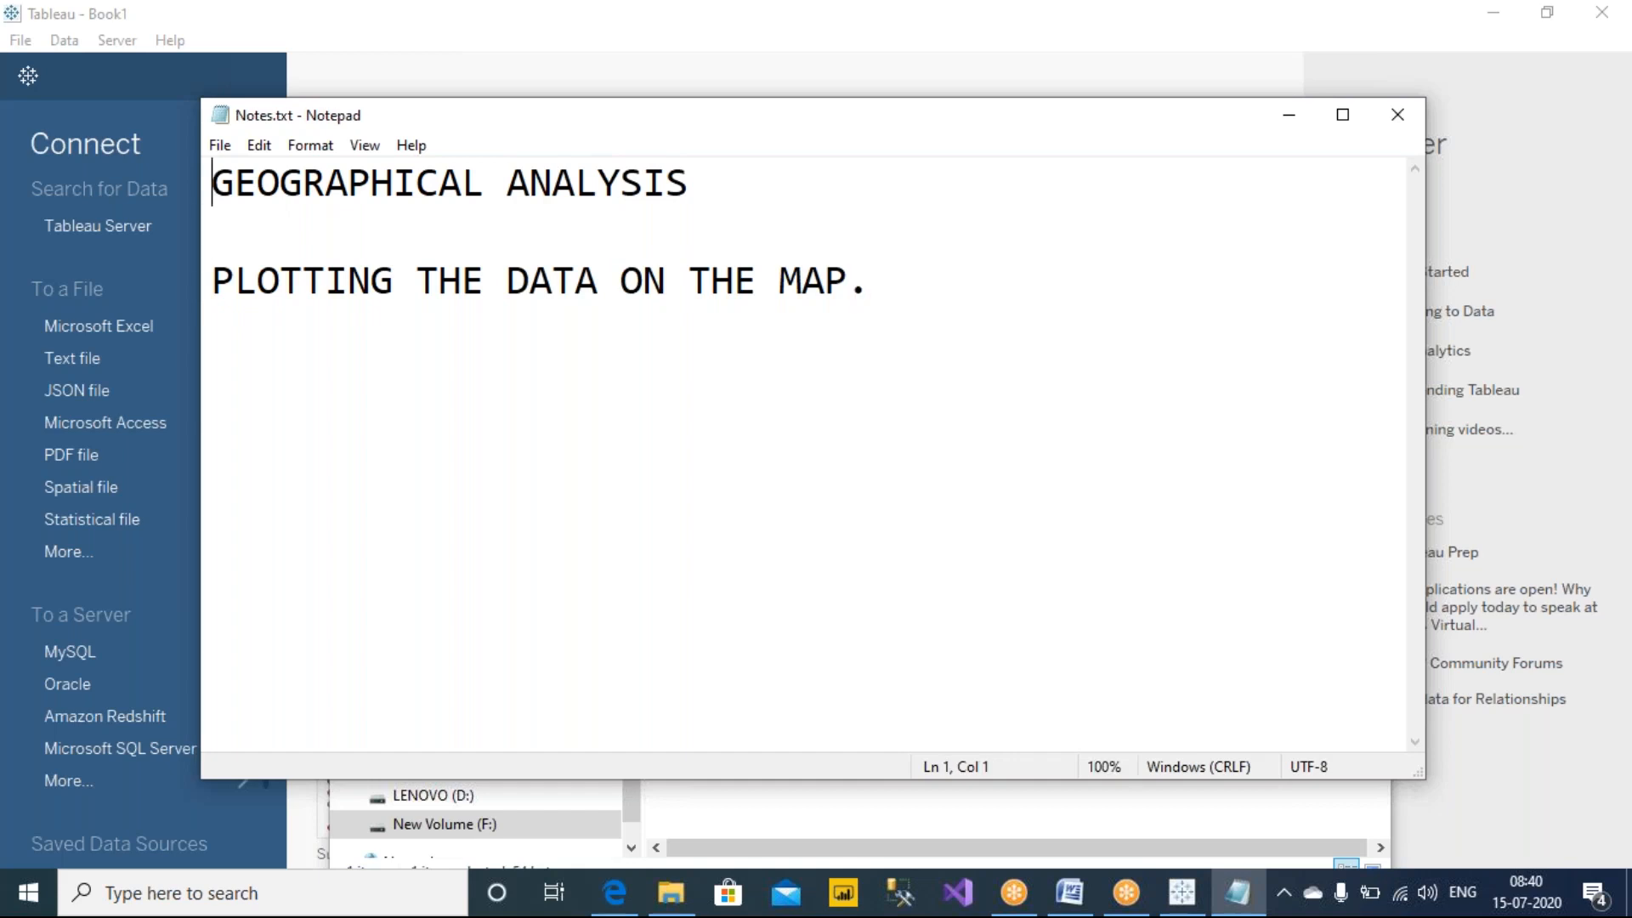
{"action": "left_click", "coordinate": [878, 196]}
{"action": "type", "text": "-"}
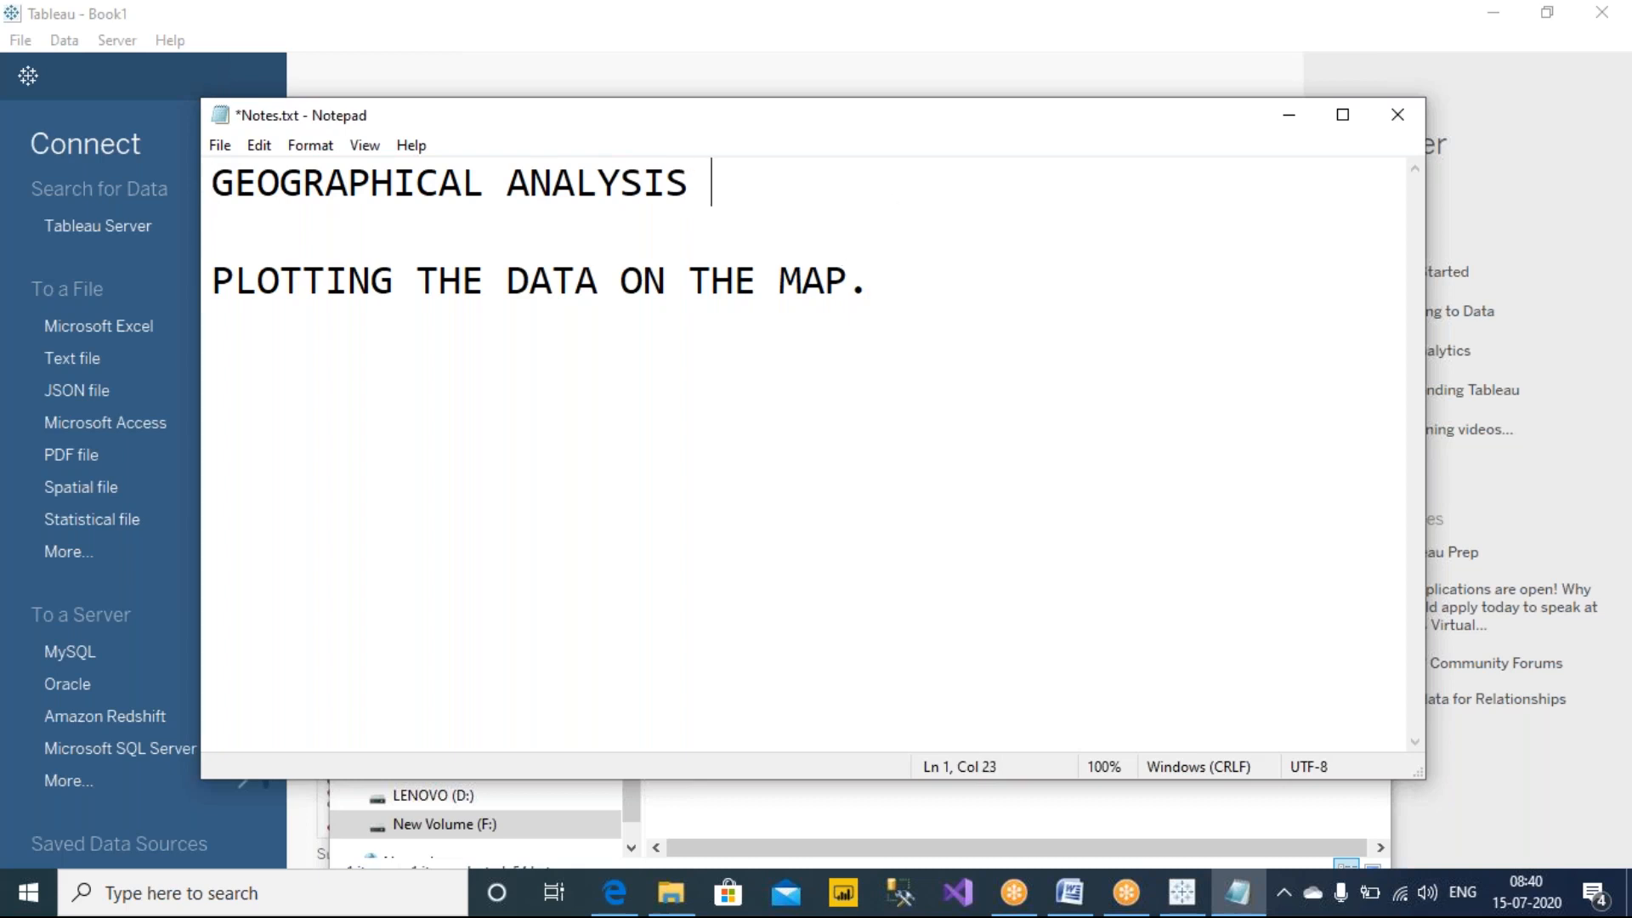
{"action": "key", "text": "Delete"}
{"action": "key", "text": "Delete"}
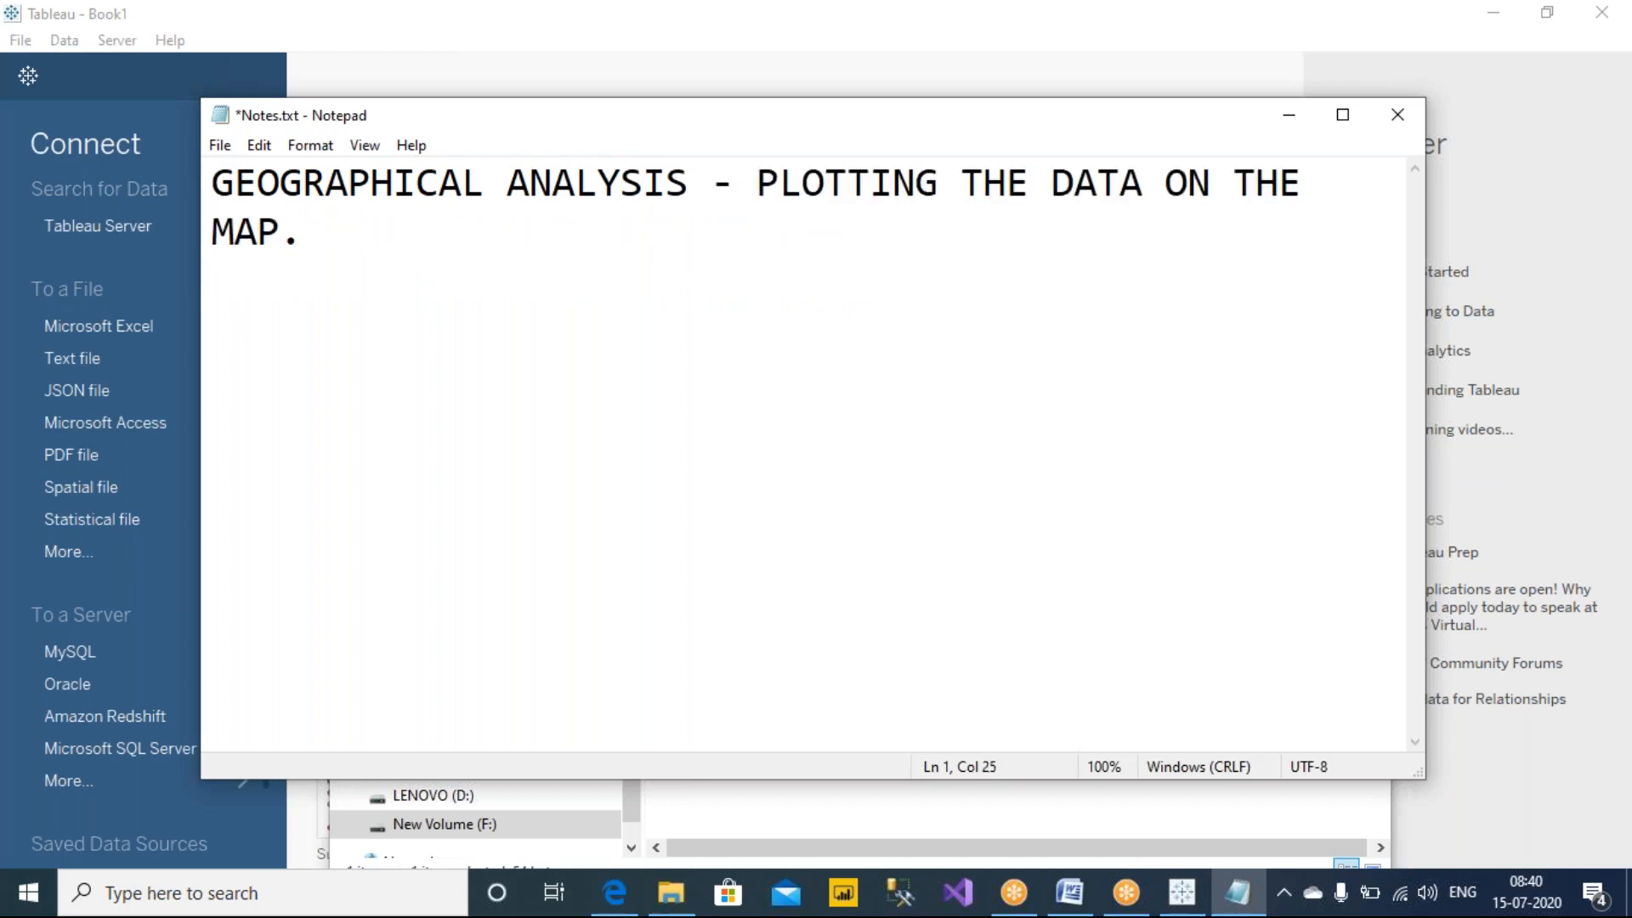
{"action": "key", "text": "ctrl+minus"}
{"action": "key", "text": "ctrl+minus"}
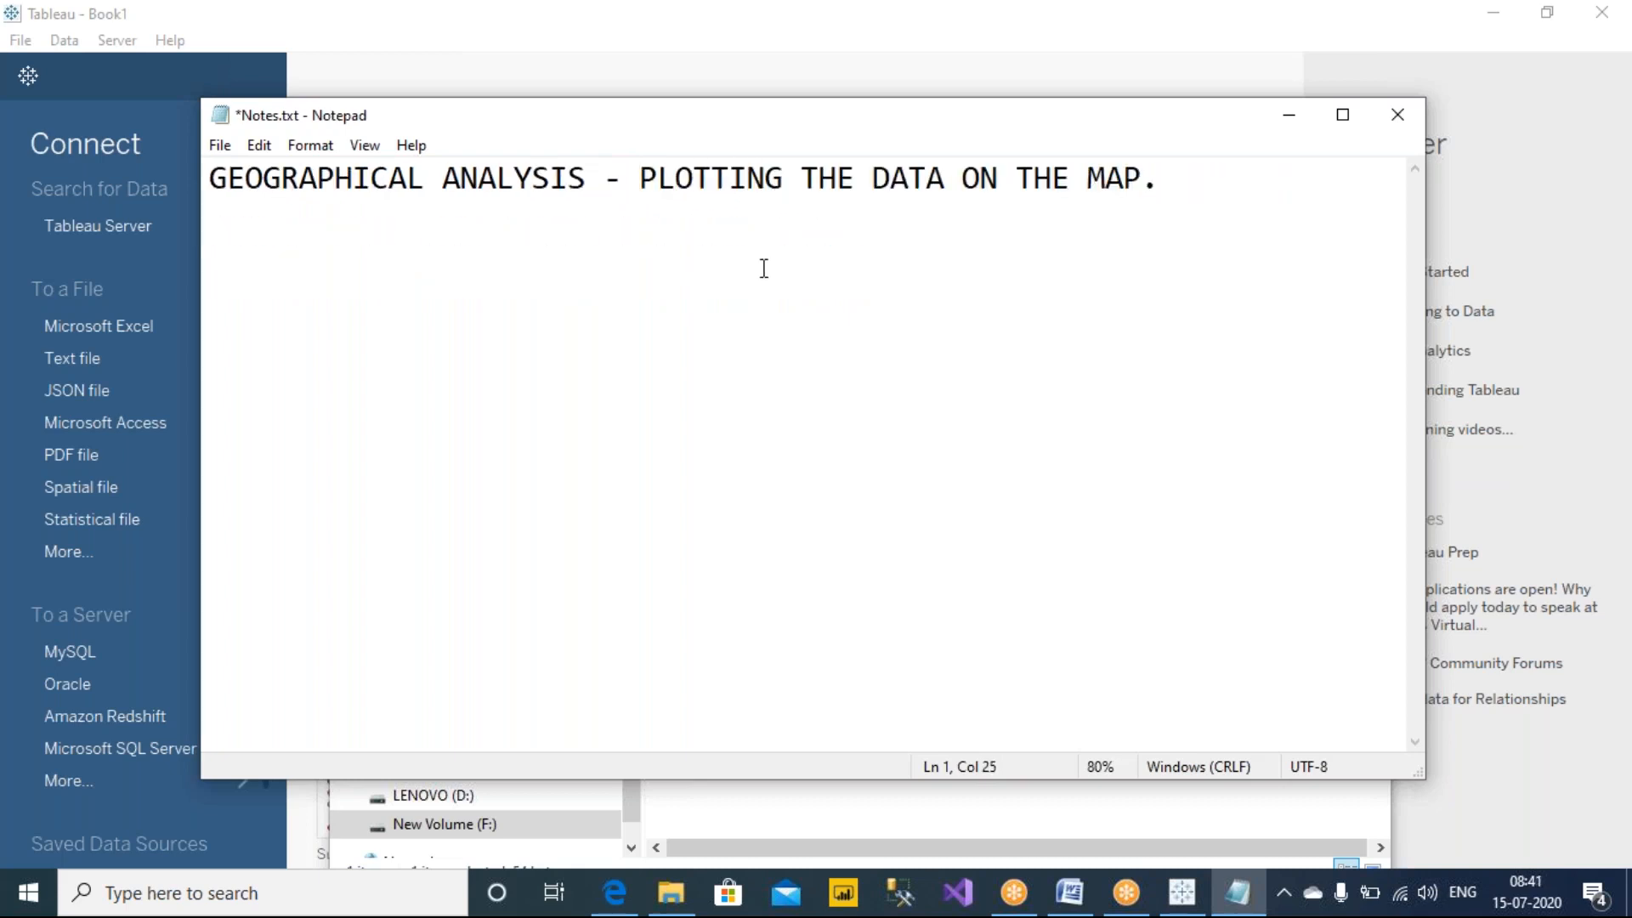
{"action": "key", "text": "ctrl+s"}
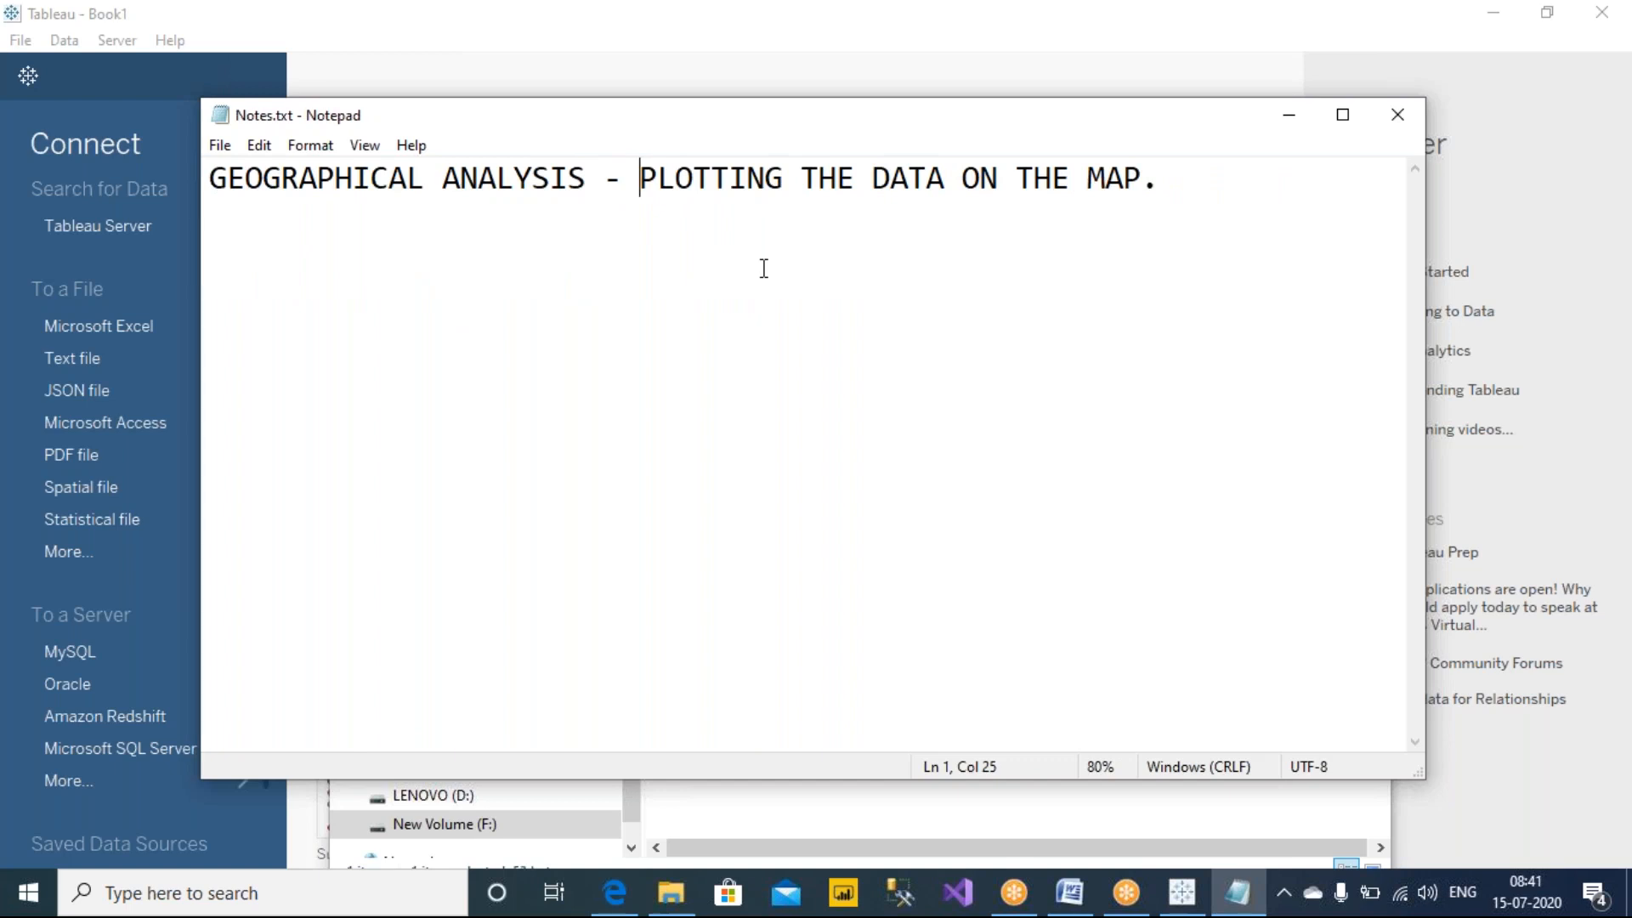
{"action": "left_click", "coordinate": [1232, 233]}
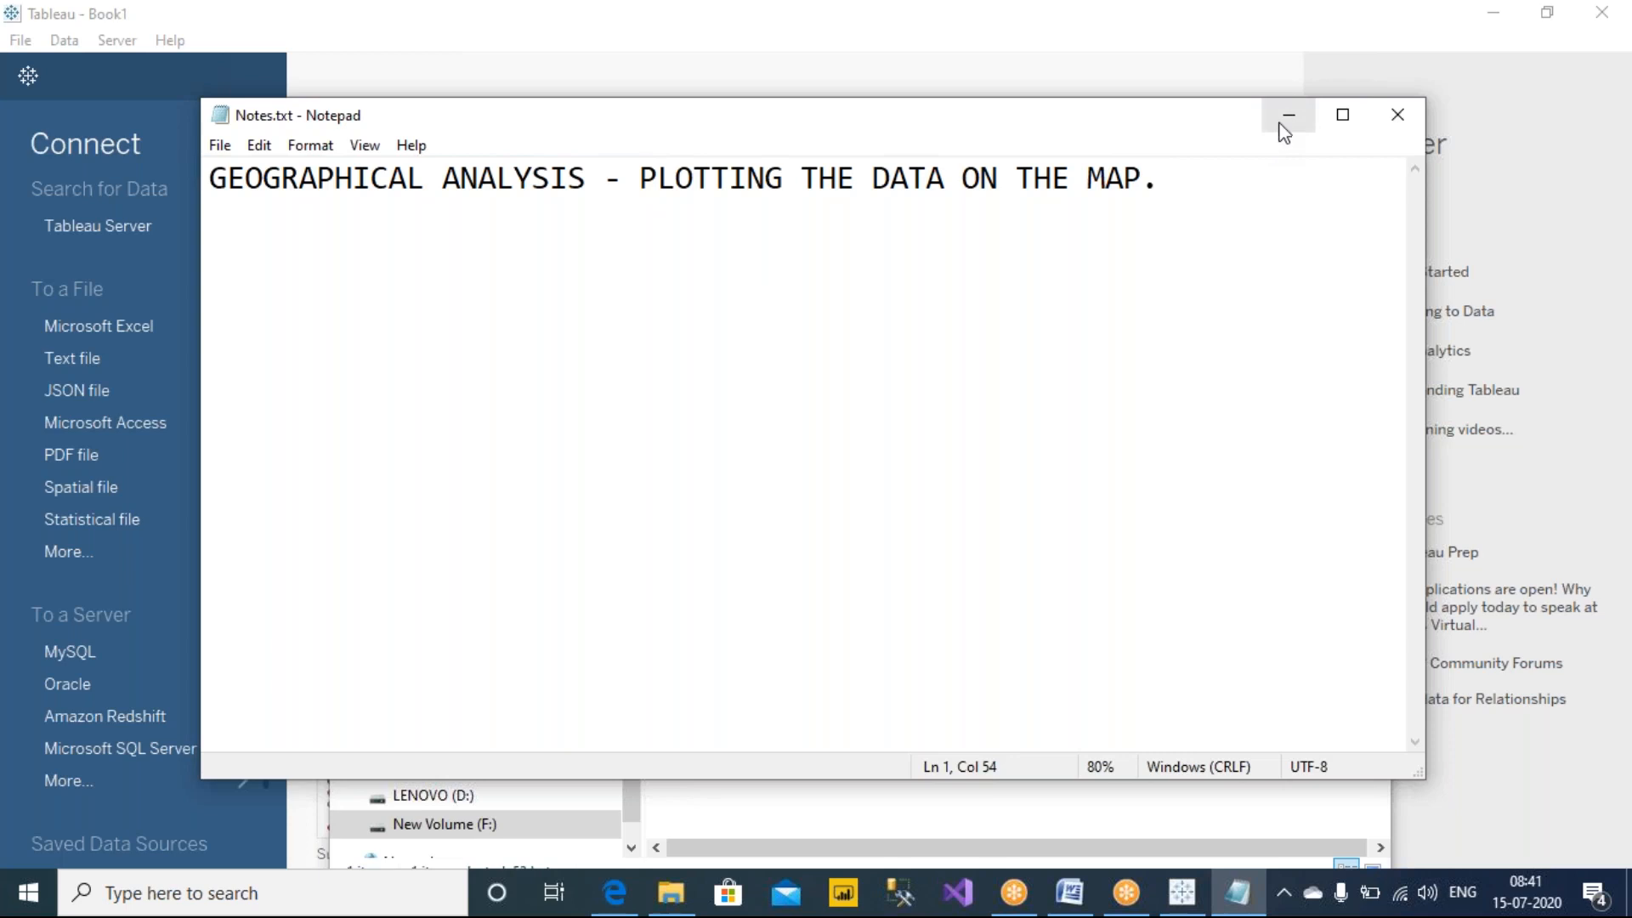
Minimize the notes, create a text document named Sample_data.txt in the Day7_Jul 15 folder, and open it.
{"action": "left_click", "coordinate": [1285, 119]}
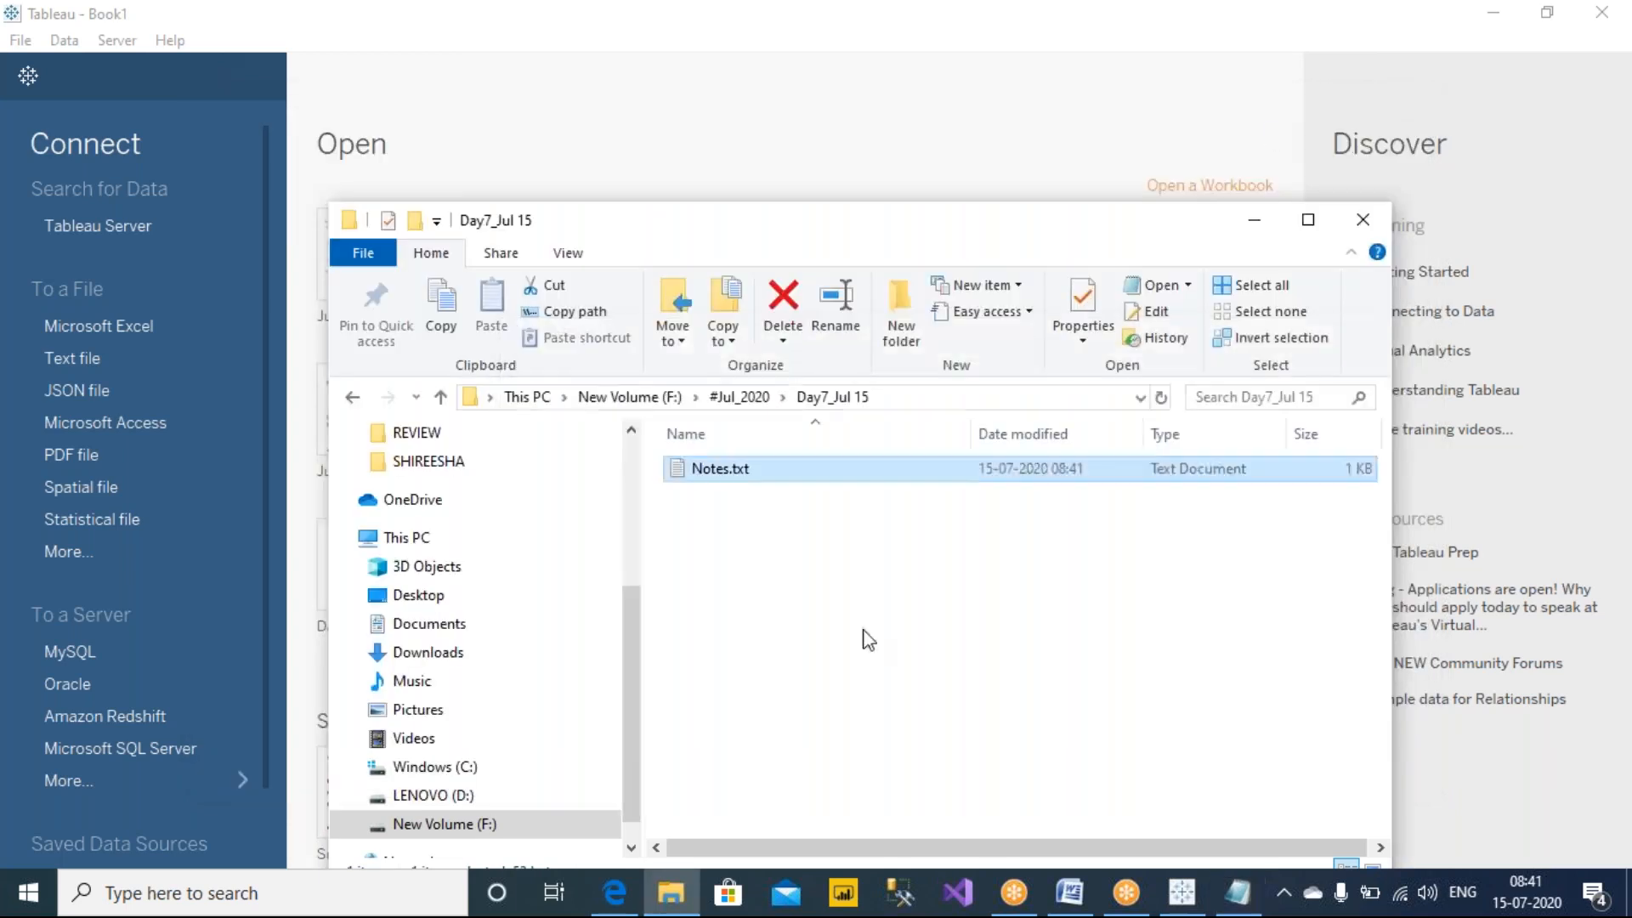
{"action": "right_click", "coordinate": [866, 587]}
{"action": "mouse_move", "coordinate": [951, 534]}
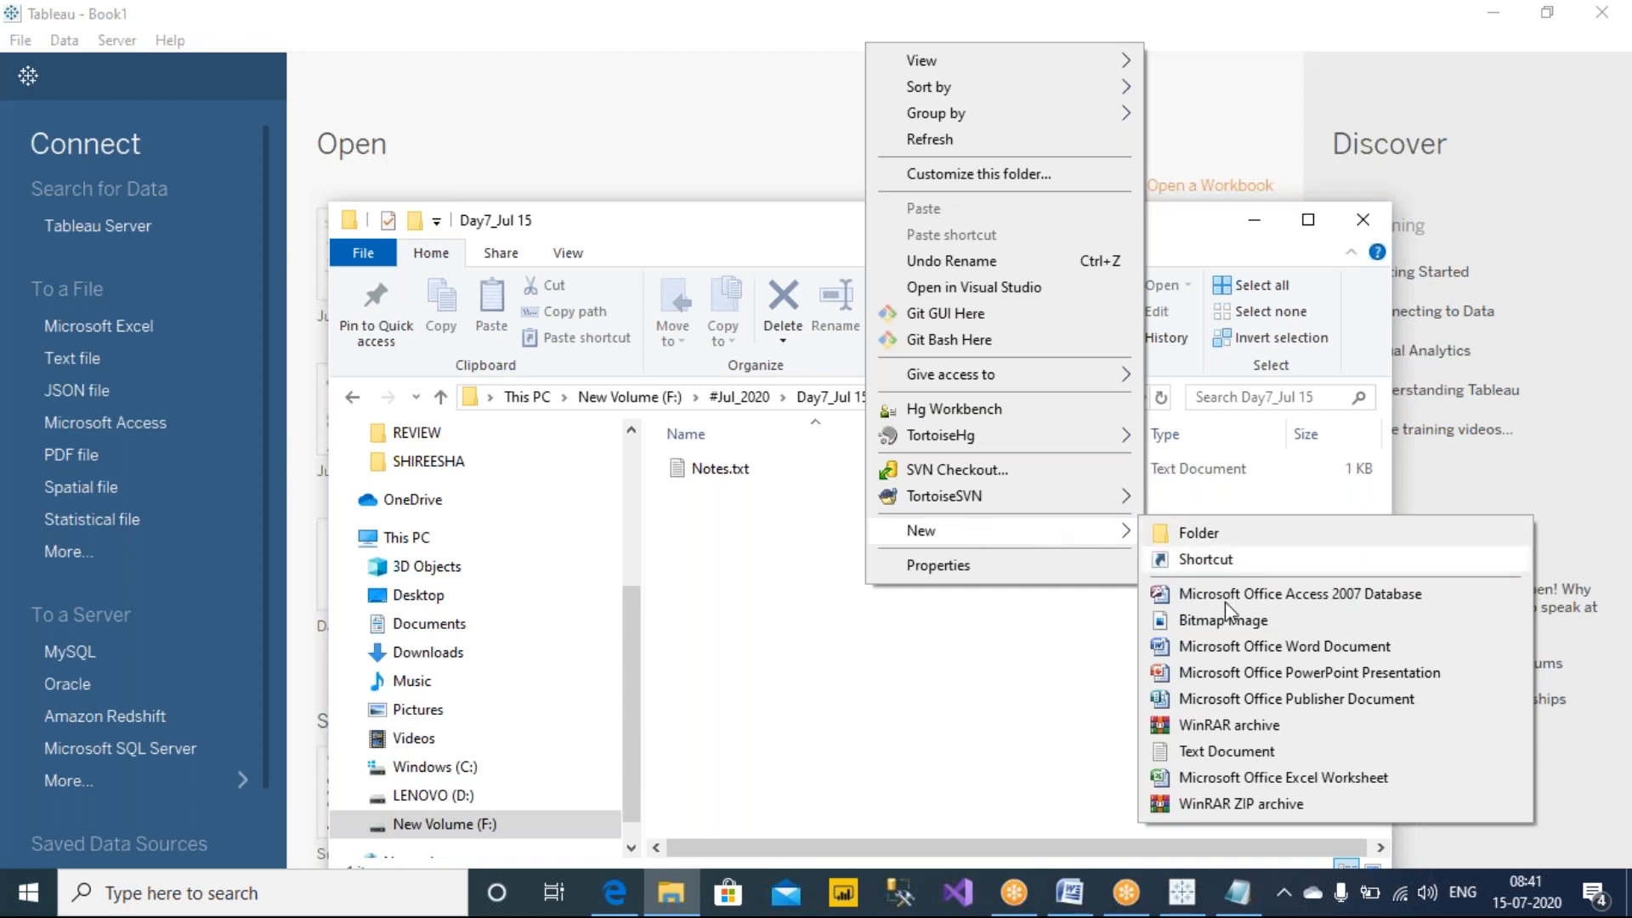
{"action": "left_click", "coordinate": [1259, 755]}
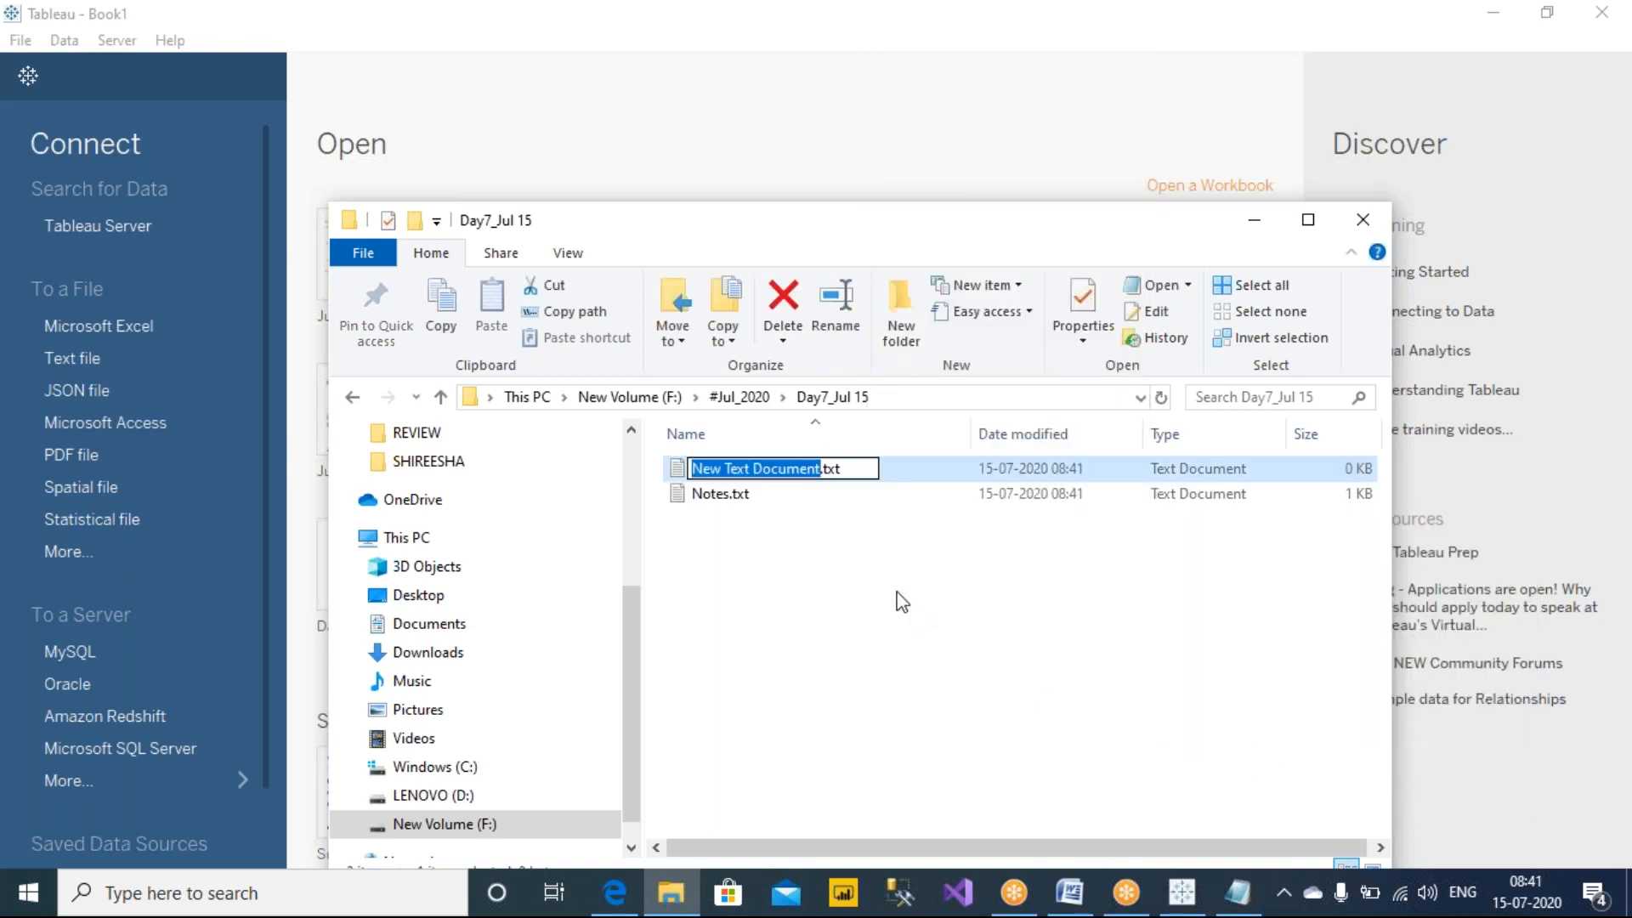
{"action": "type", "text": "s"}
{"action": "key", "text": "BackSpace"}
{"action": "type", "text": "Sample_data"}
{"action": "key", "text": "Return"}
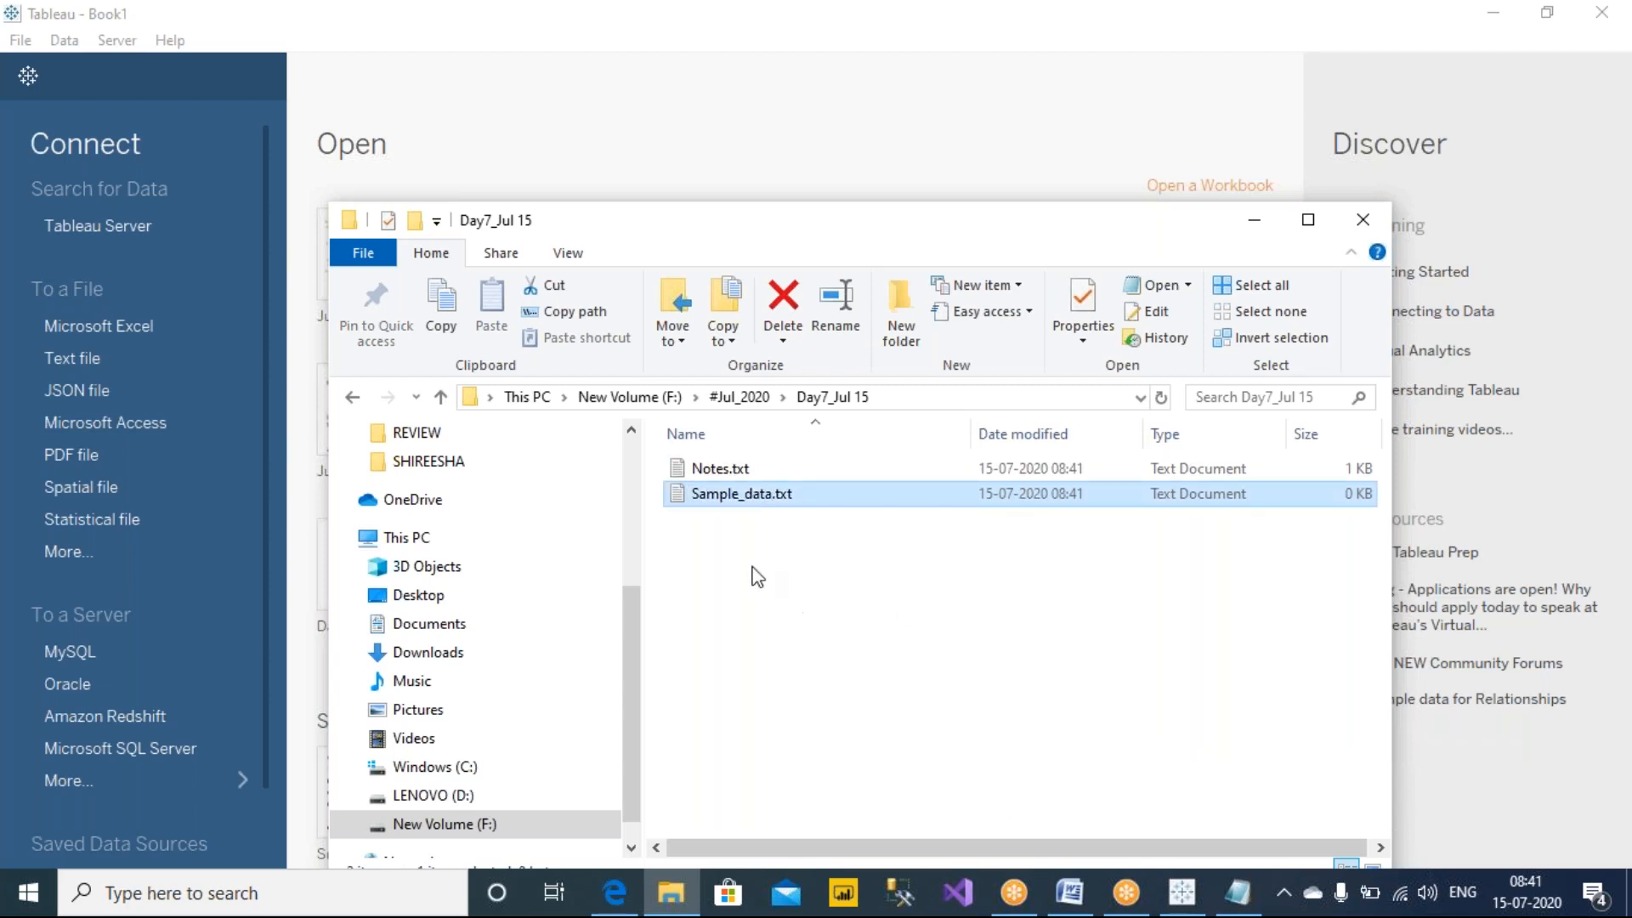
{"action": "double_click", "coordinate": [742, 497]}
{"action": "left_click_drag", "start_coordinate": [514, 97], "coordinate": [699, 232]}
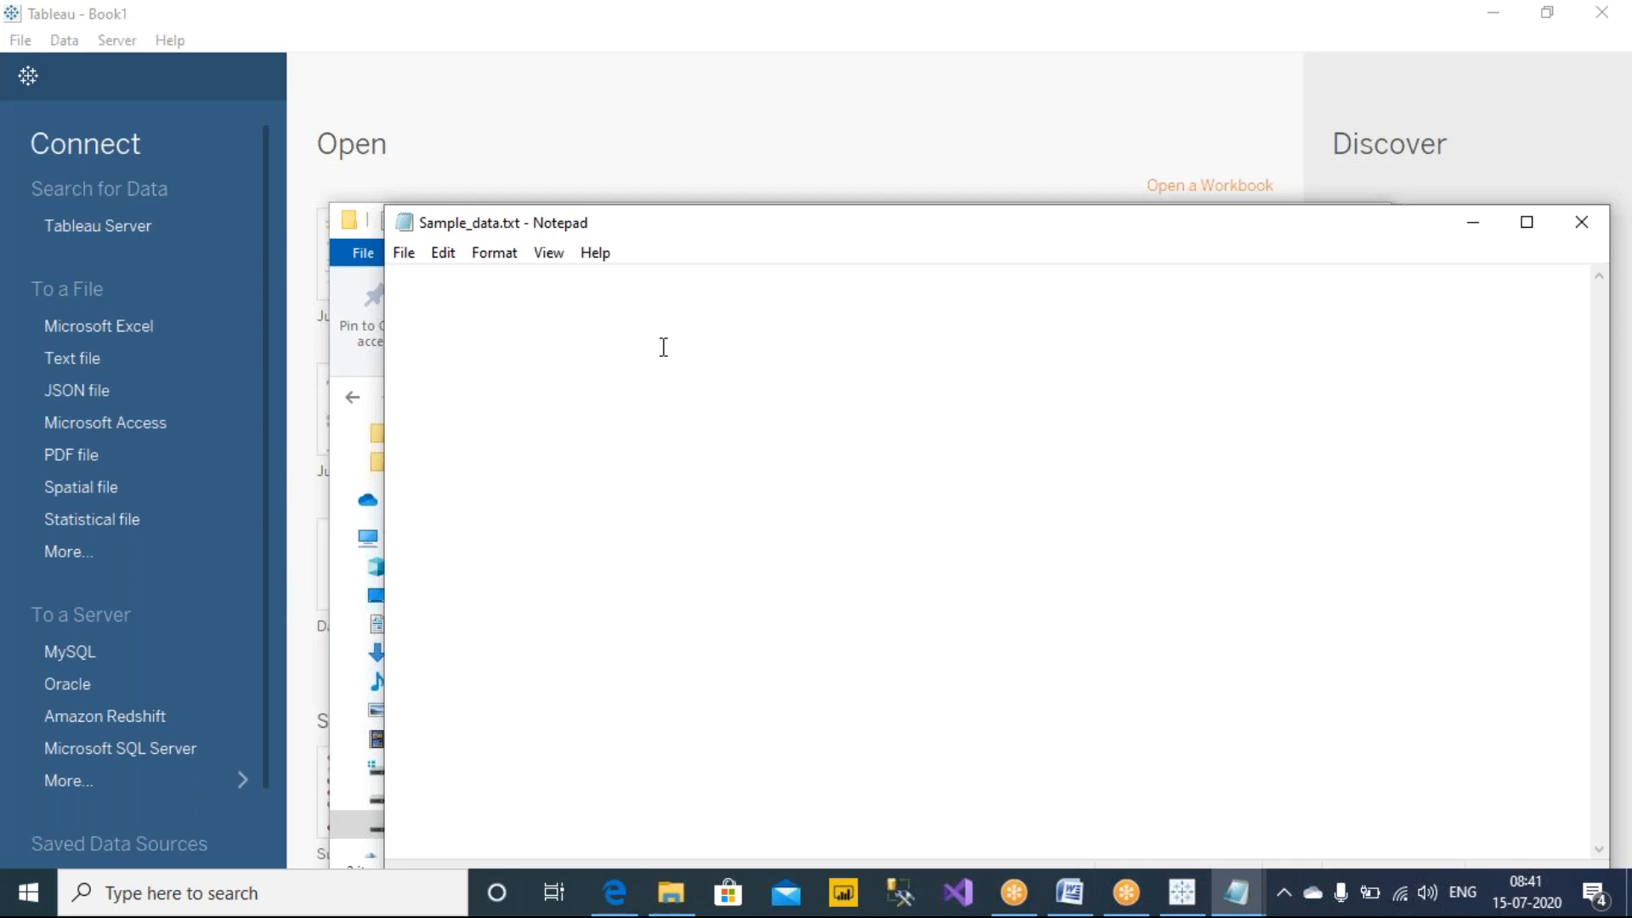
Enter the comma-separated header row "Stateinformation,Profits,Sales" in Sample_data.txt, with each column name capitalized.
{"action": "type", "text": "Stateinformation,"}
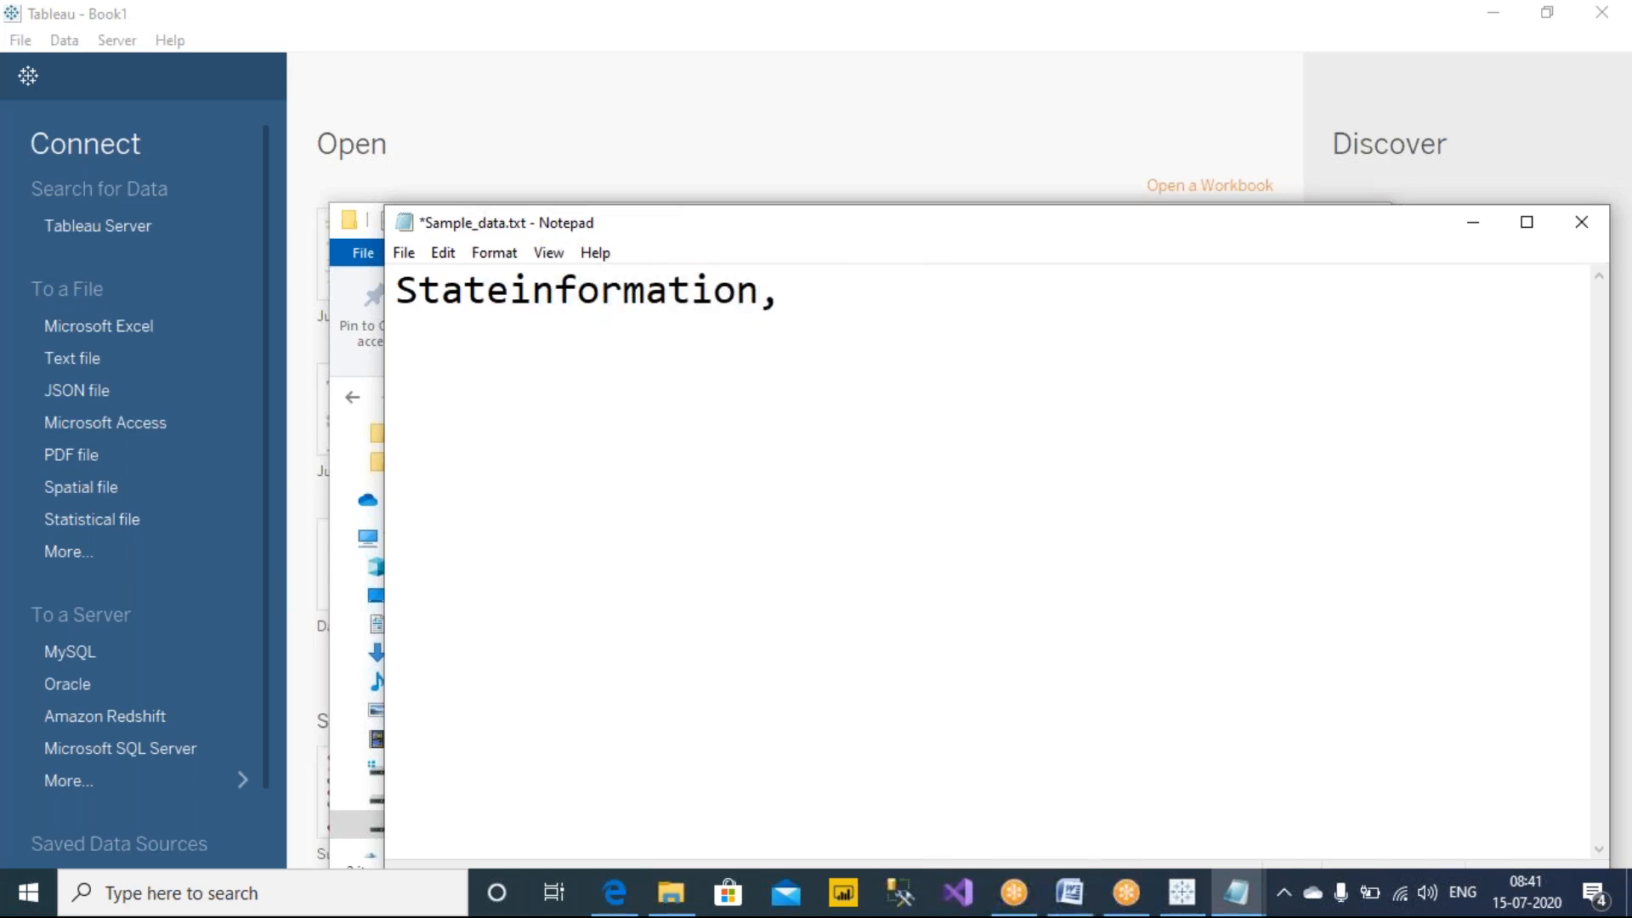
{"action": "type", "text": "profits,sales."}
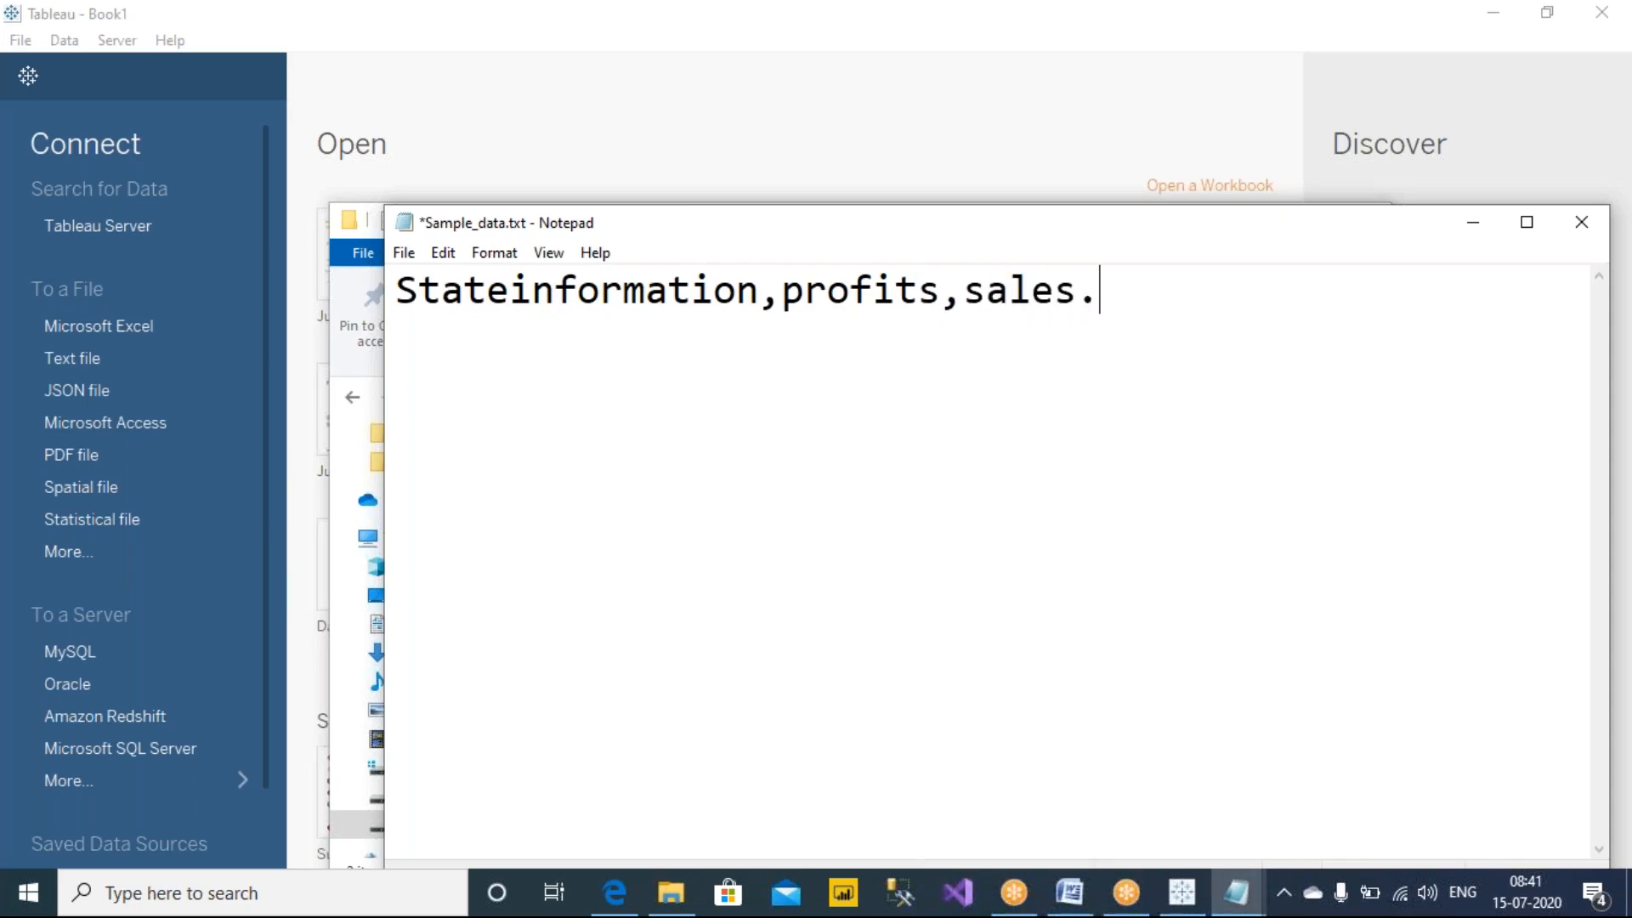
{"action": "key", "text": "BackSpace"}
{"action": "key", "text": "Return"}
{"action": "left_click_drag", "start_coordinate": [783, 289], "coordinate": [804, 290]}
{"action": "type", "text": "P"}
{"action": "key", "text": "Right"}
{"action": "key", "text": "Right"}
{"action": "key", "text": "Right"}
{"action": "key", "text": "Right"}
{"action": "key", "text": "Right"}
{"action": "key", "text": "Right"}
{"action": "key", "text": "Right"}
{"action": "key", "text": "shift+Right"}
{"action": "type", "text": "S"}
{"action": "key", "text": "Right"}
{"action": "key", "text": "Right"}
{"action": "key", "text": "Right"}
{"action": "key", "text": "Right"}
Add the data row "Telangana,2222,33333" on the line below the header.
{"action": "key", "text": "Return"}
{"action": "type", "text": "Telang"}
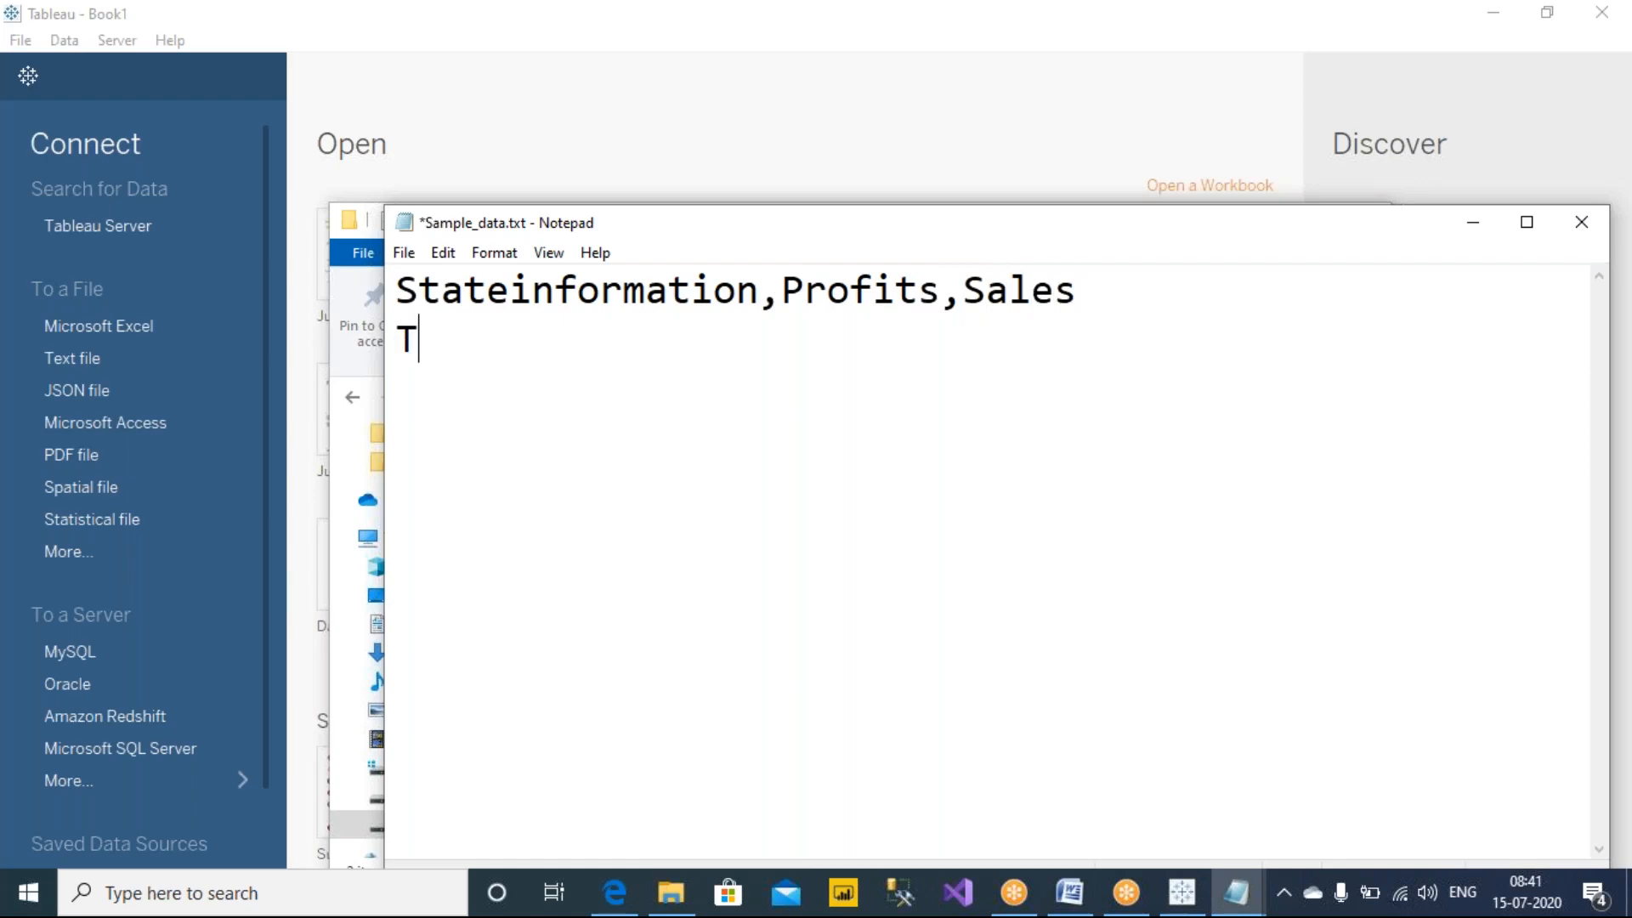
{"action": "type", "text": "ana"}
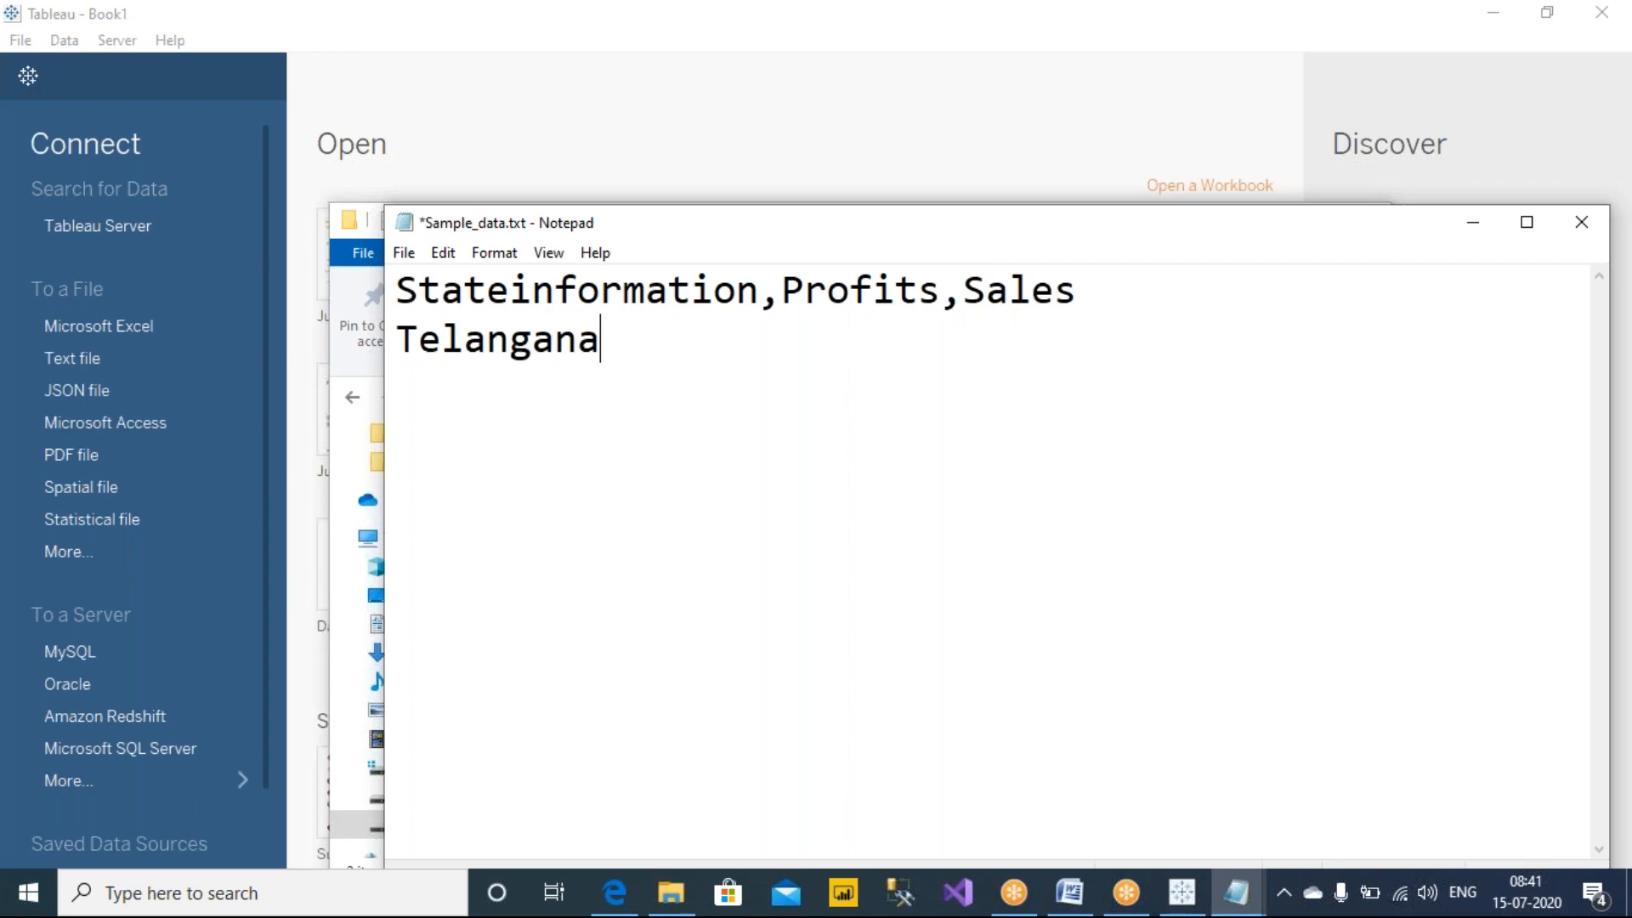
{"action": "type", "text": ",2222,33333"}
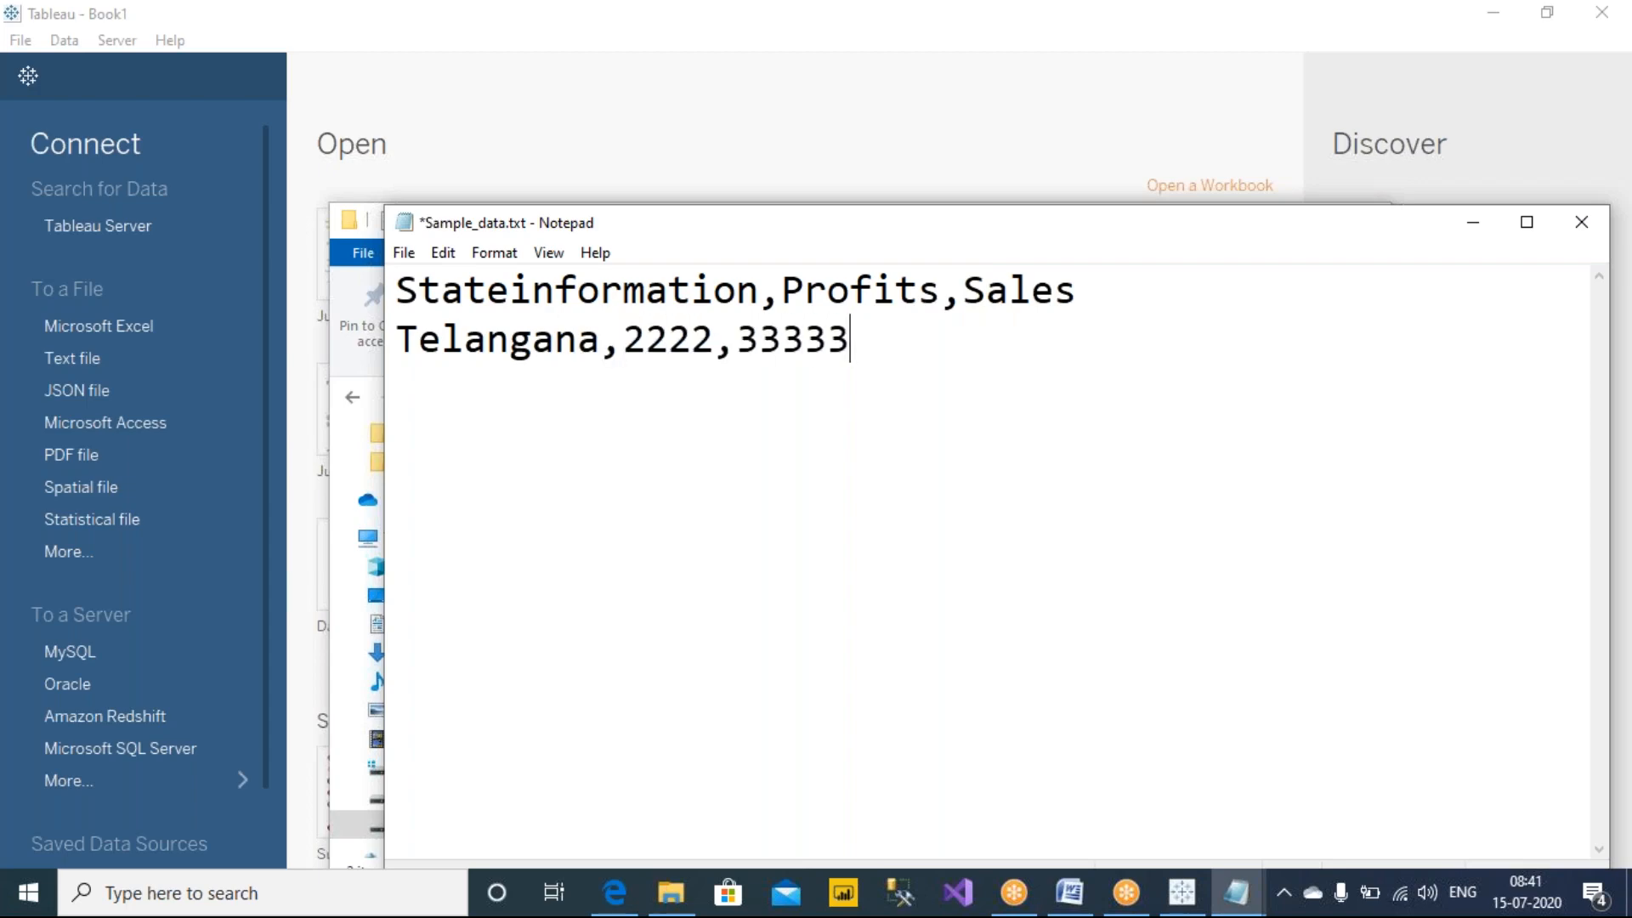
Set the Telangana sales value to 3333, and add the data row "Andhra Pradesh,9890,3211" below it.
{"action": "key", "text": "BackSpace"}
{"action": "key", "text": "Return"}
{"action": "type", "text": "Andhra"}
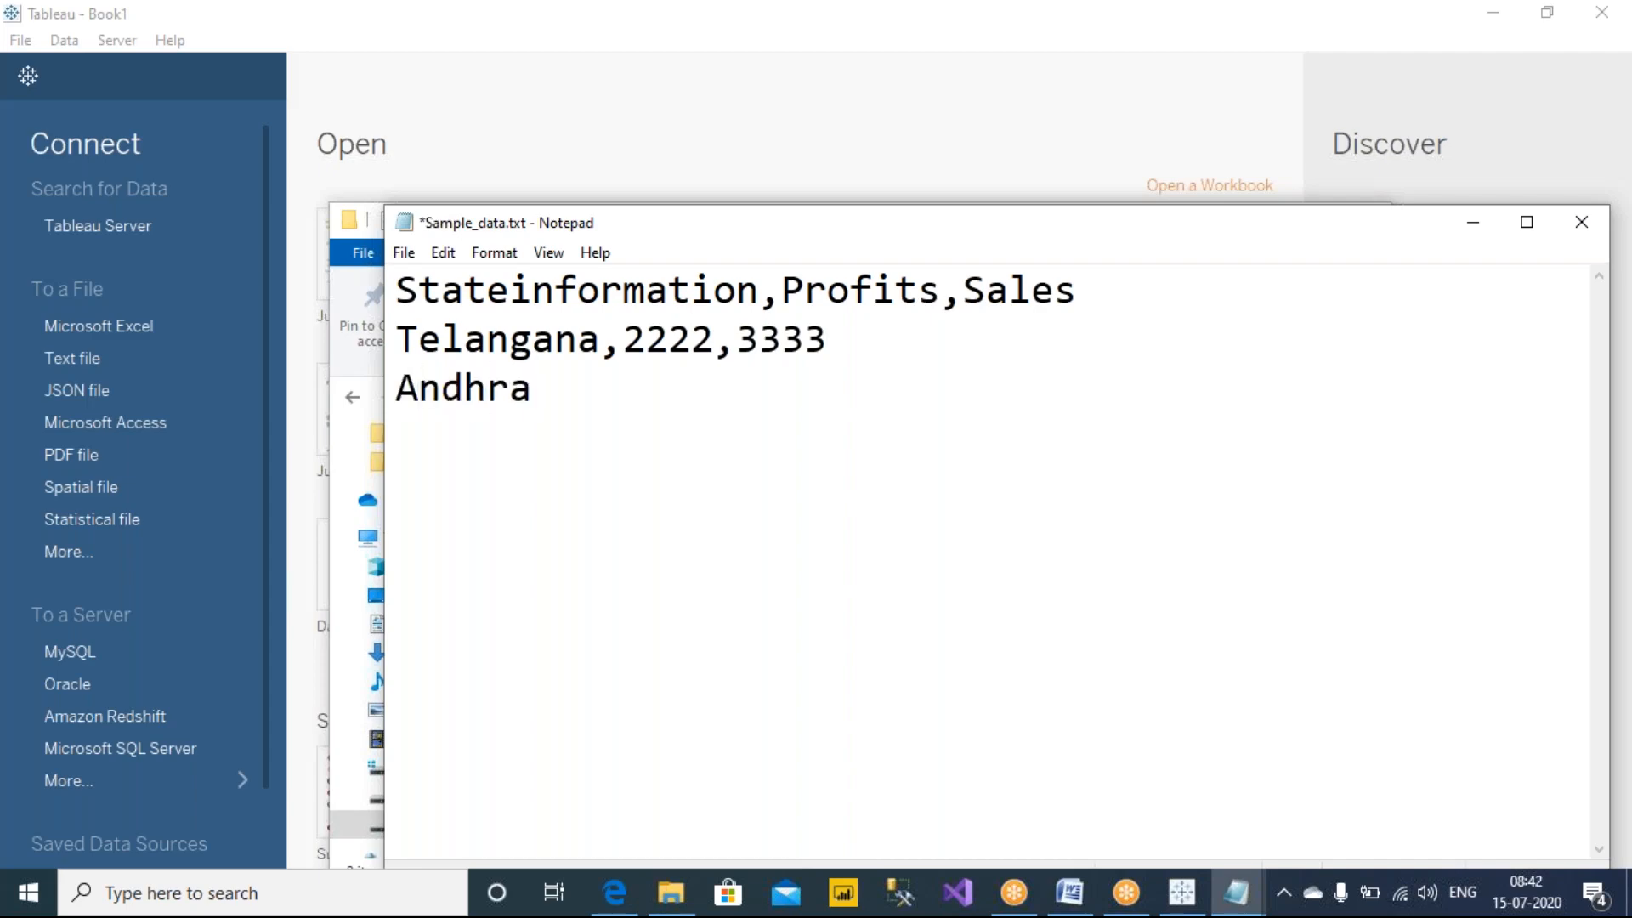
{"action": "type", "text": " Pradesh,2"}
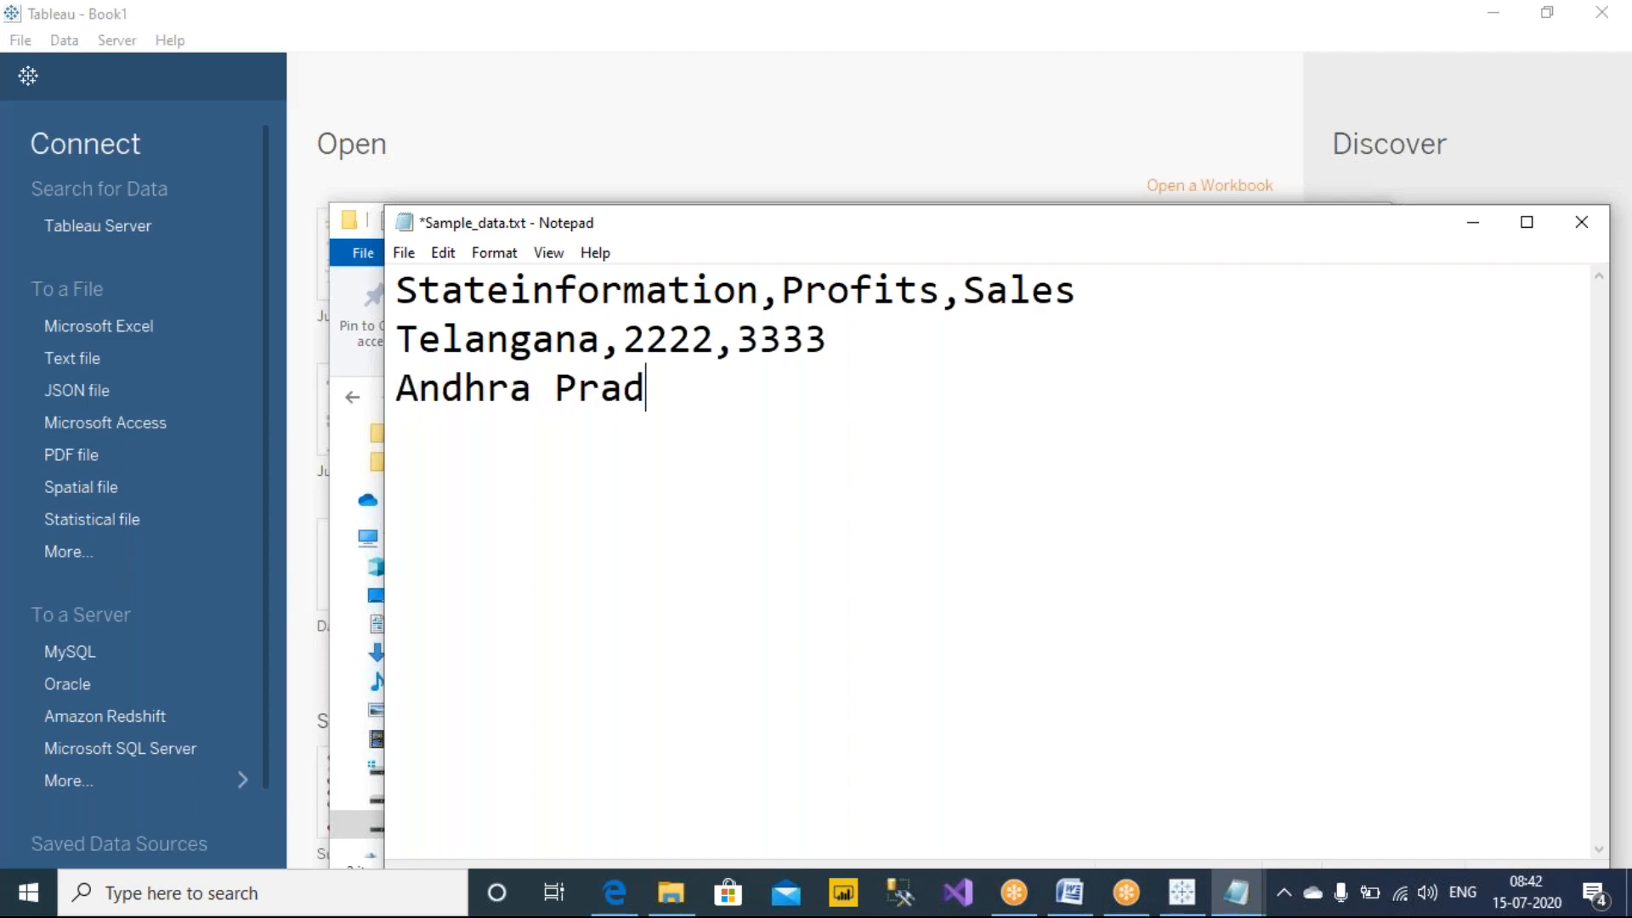
{"action": "key", "text": "BackSpace"}
{"action": "type", "text": "98900,"}
{"action": "key", "text": "BackSpace"}
{"action": "key", "text": "BackSpace"}
{"action": "key", "text": "BackSpace"}
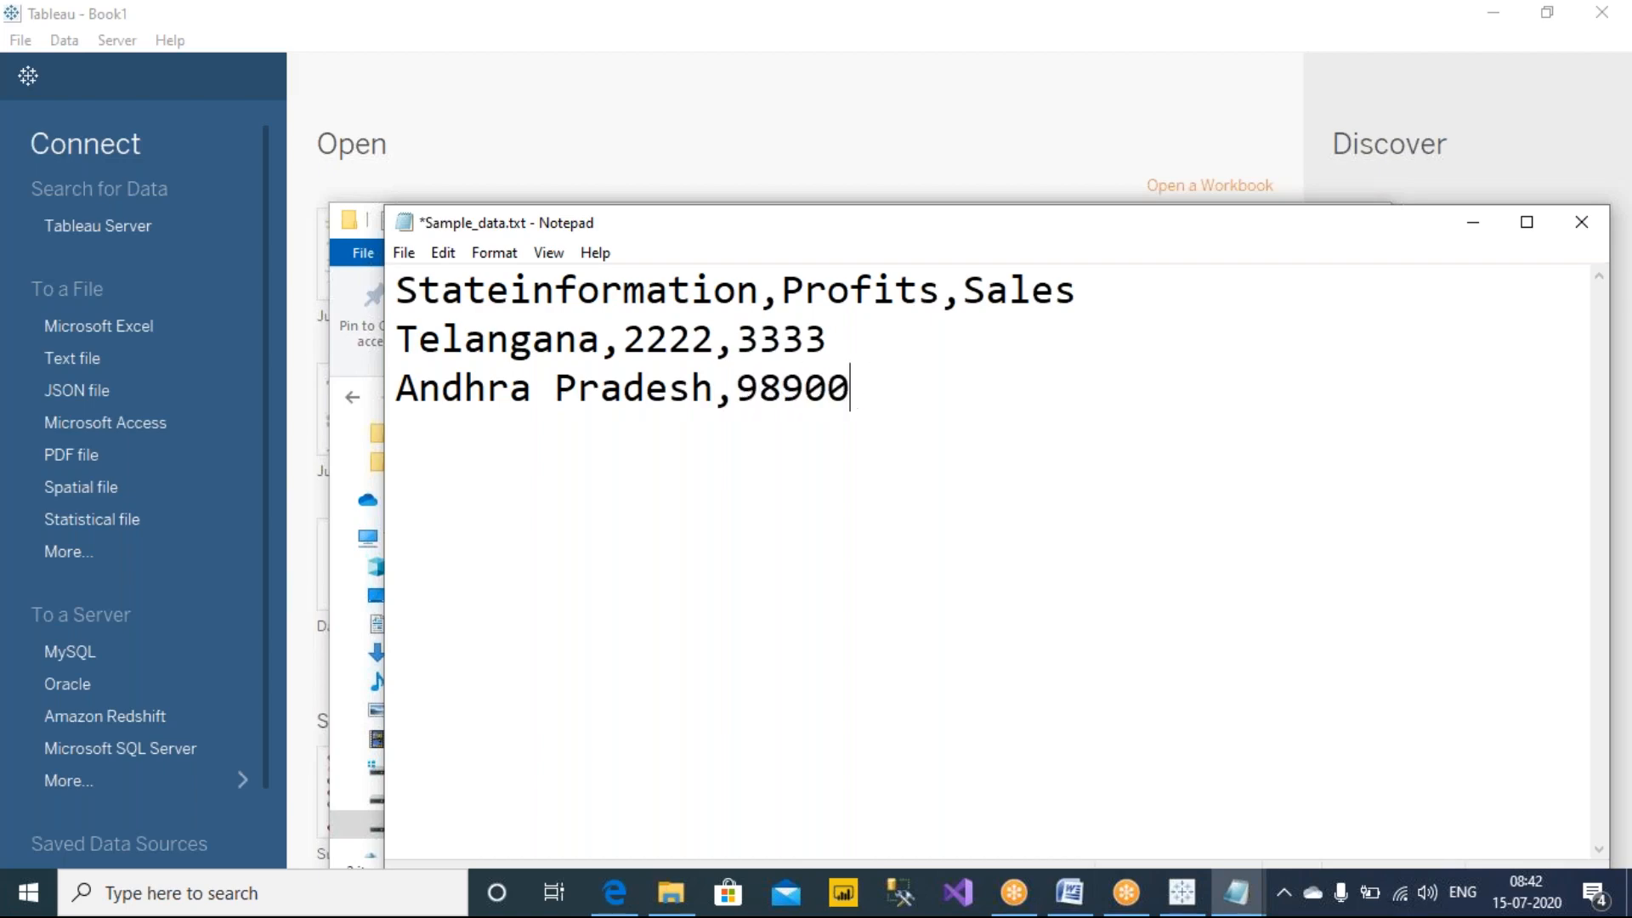
{"action": "type", "text": "0,3211"}
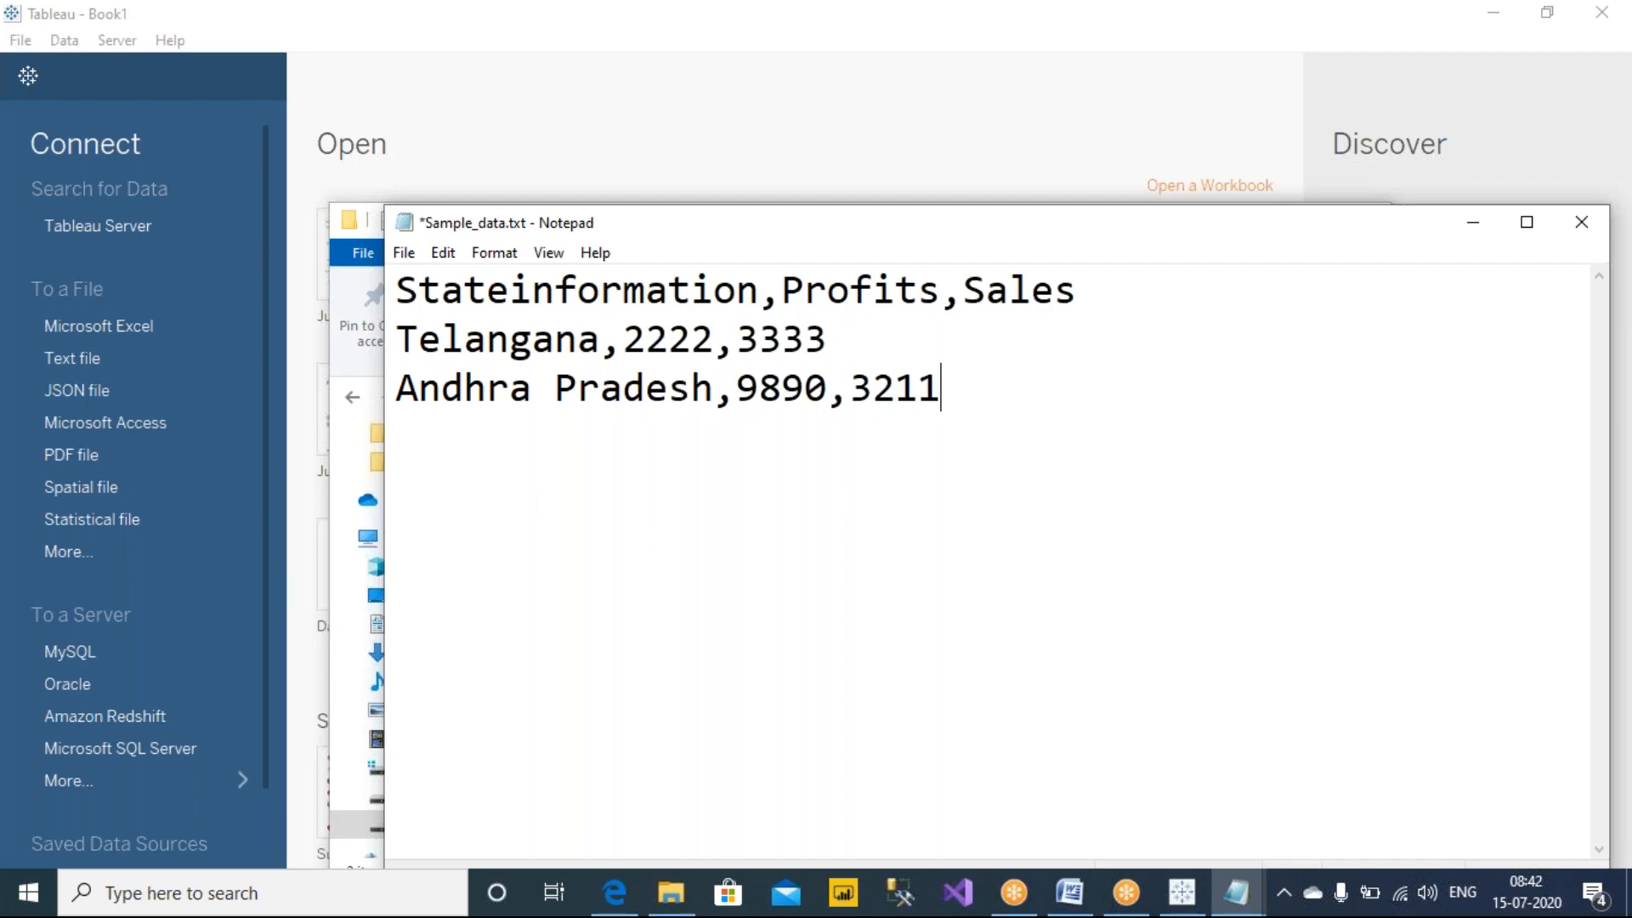
Add the data row "Tamilnadu,1470,3690" on the line below Andhra Pradesh, and save Sample_data.txt.
{"action": "key", "text": "Return"}
{"action": "type", "text": "Tamilnadu,14"}
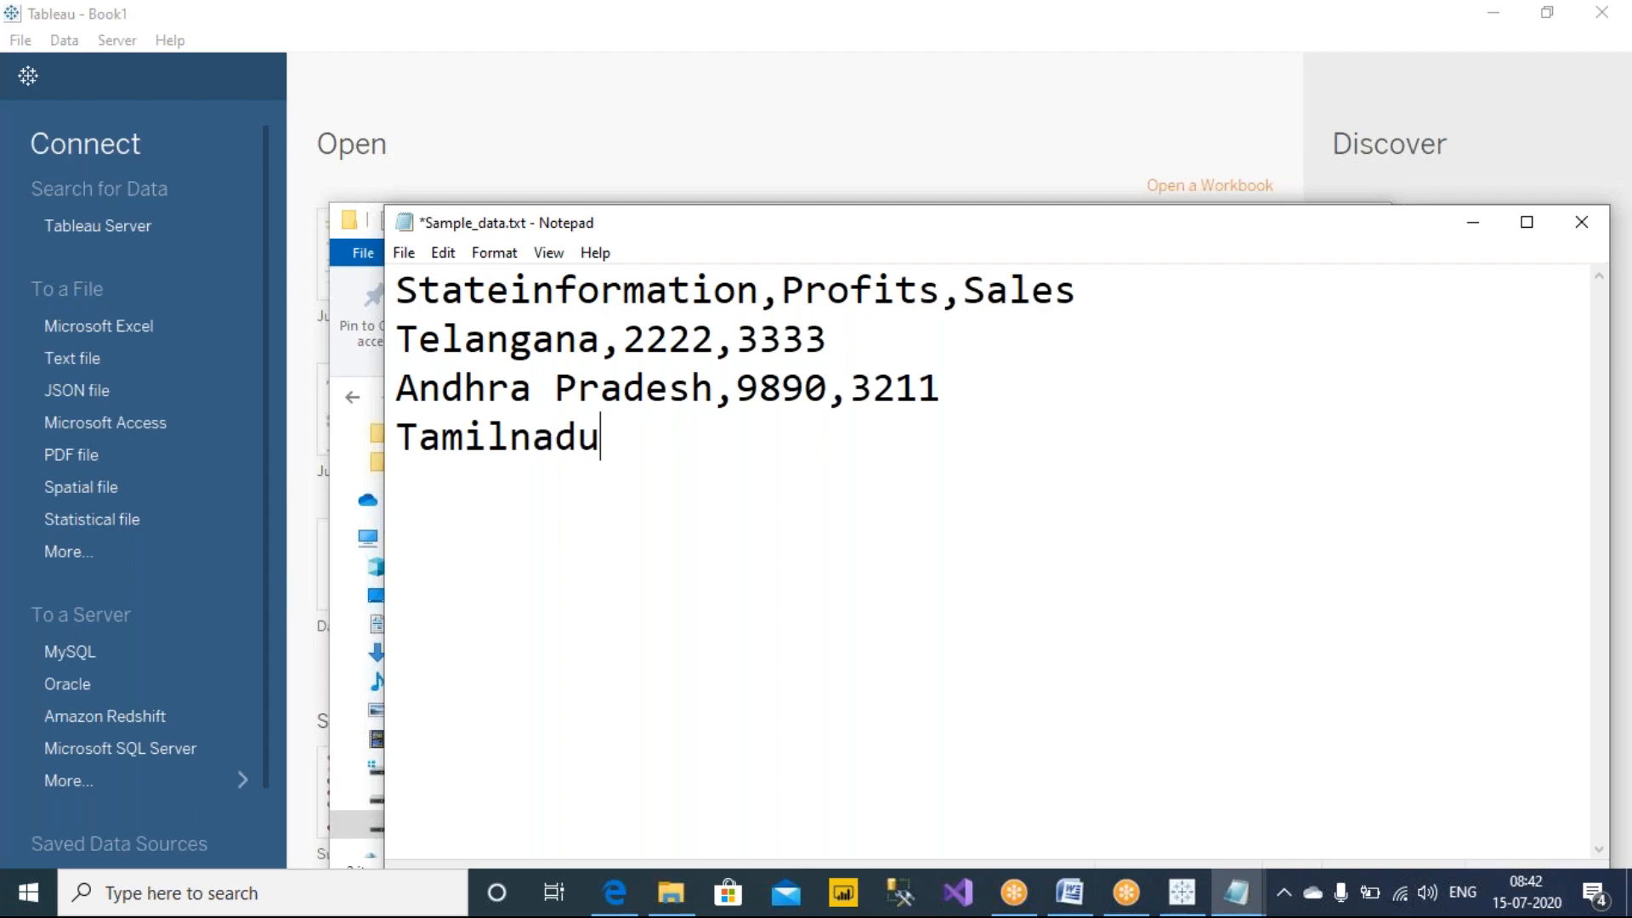
{"action": "type", "text": ",3690"}
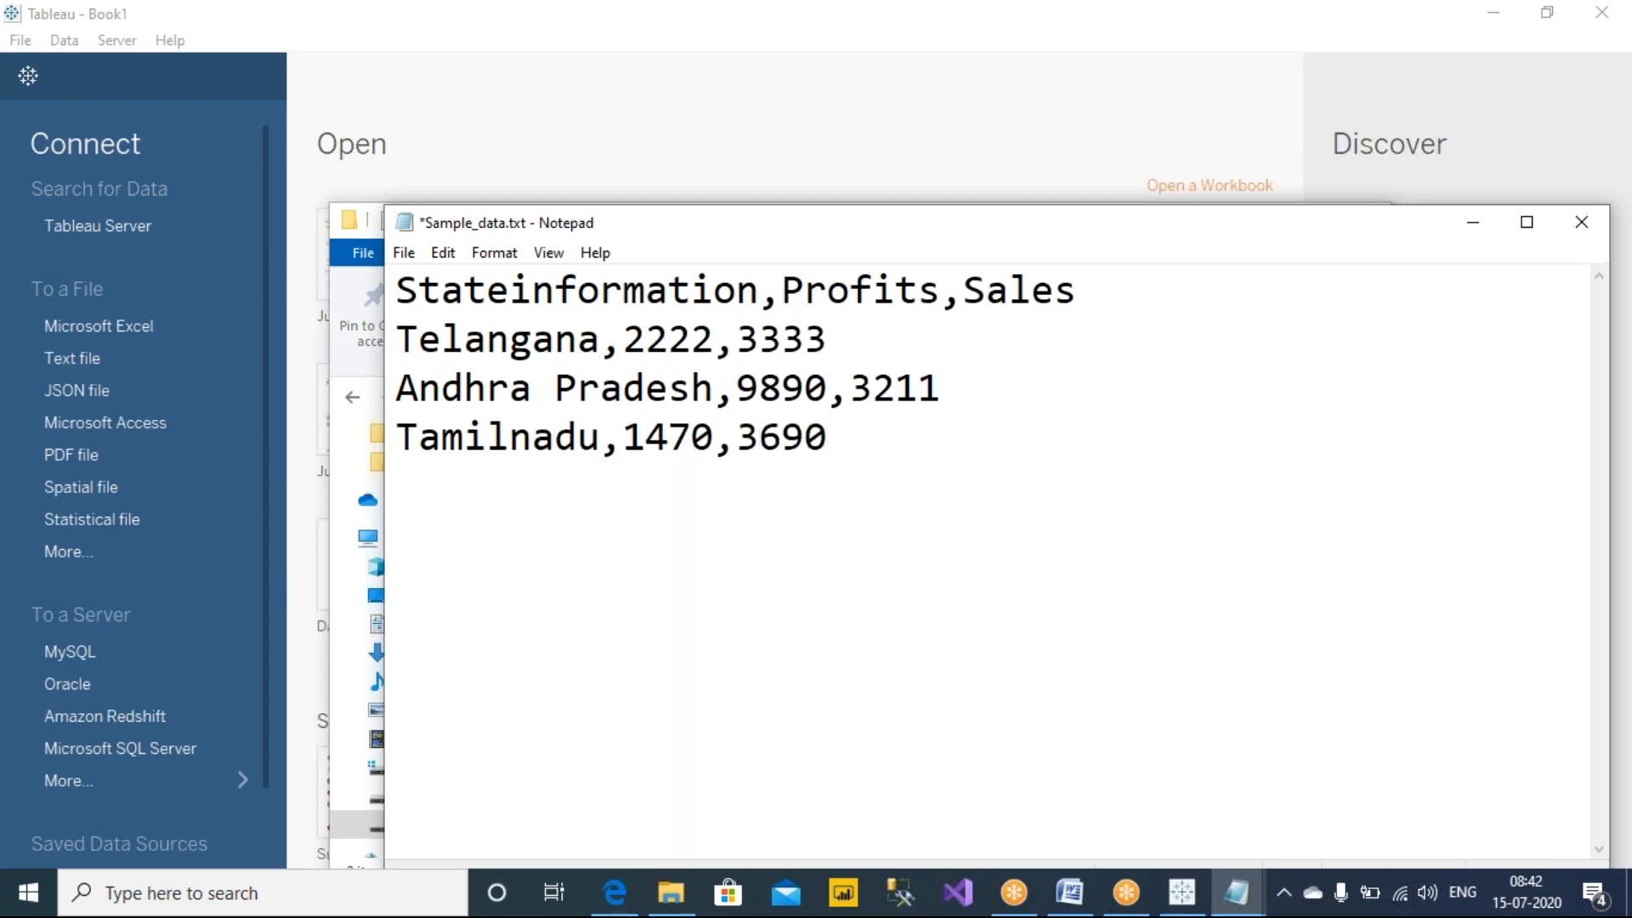
{"action": "key", "text": "ctrl+s"}
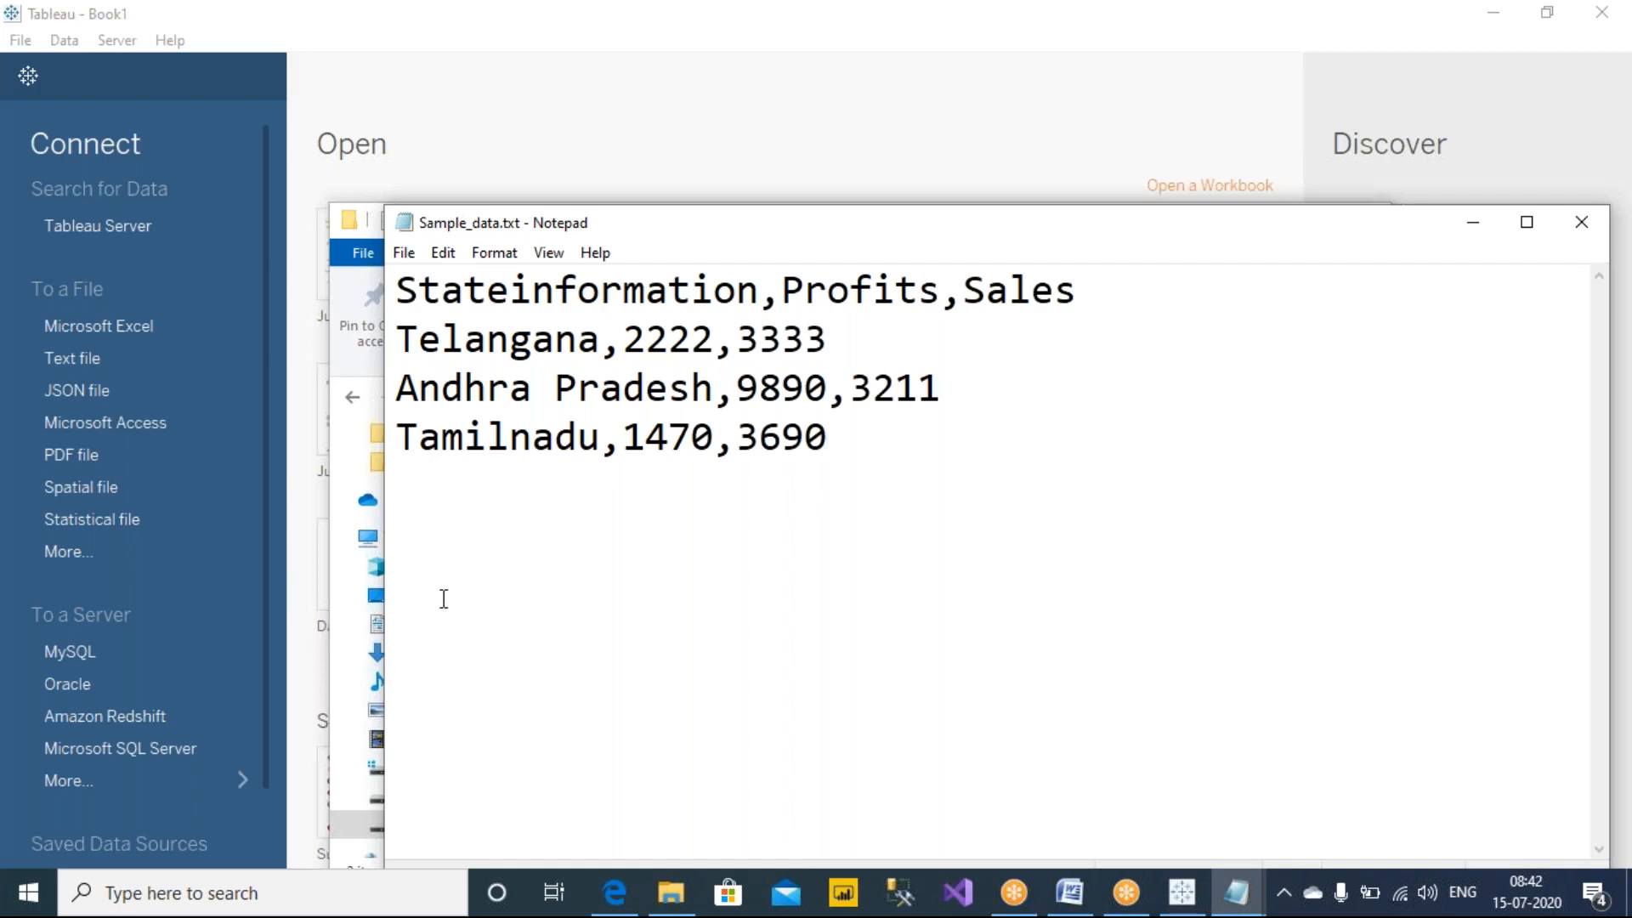
Shrink the Sample_data.txt window out of the way, load the file from the Day7_Jul 15 folder into Tableau, and bring Tableau to the front.
{"action": "left_click_drag", "start_coordinate": [670, 222], "coordinate": [934, 292]}
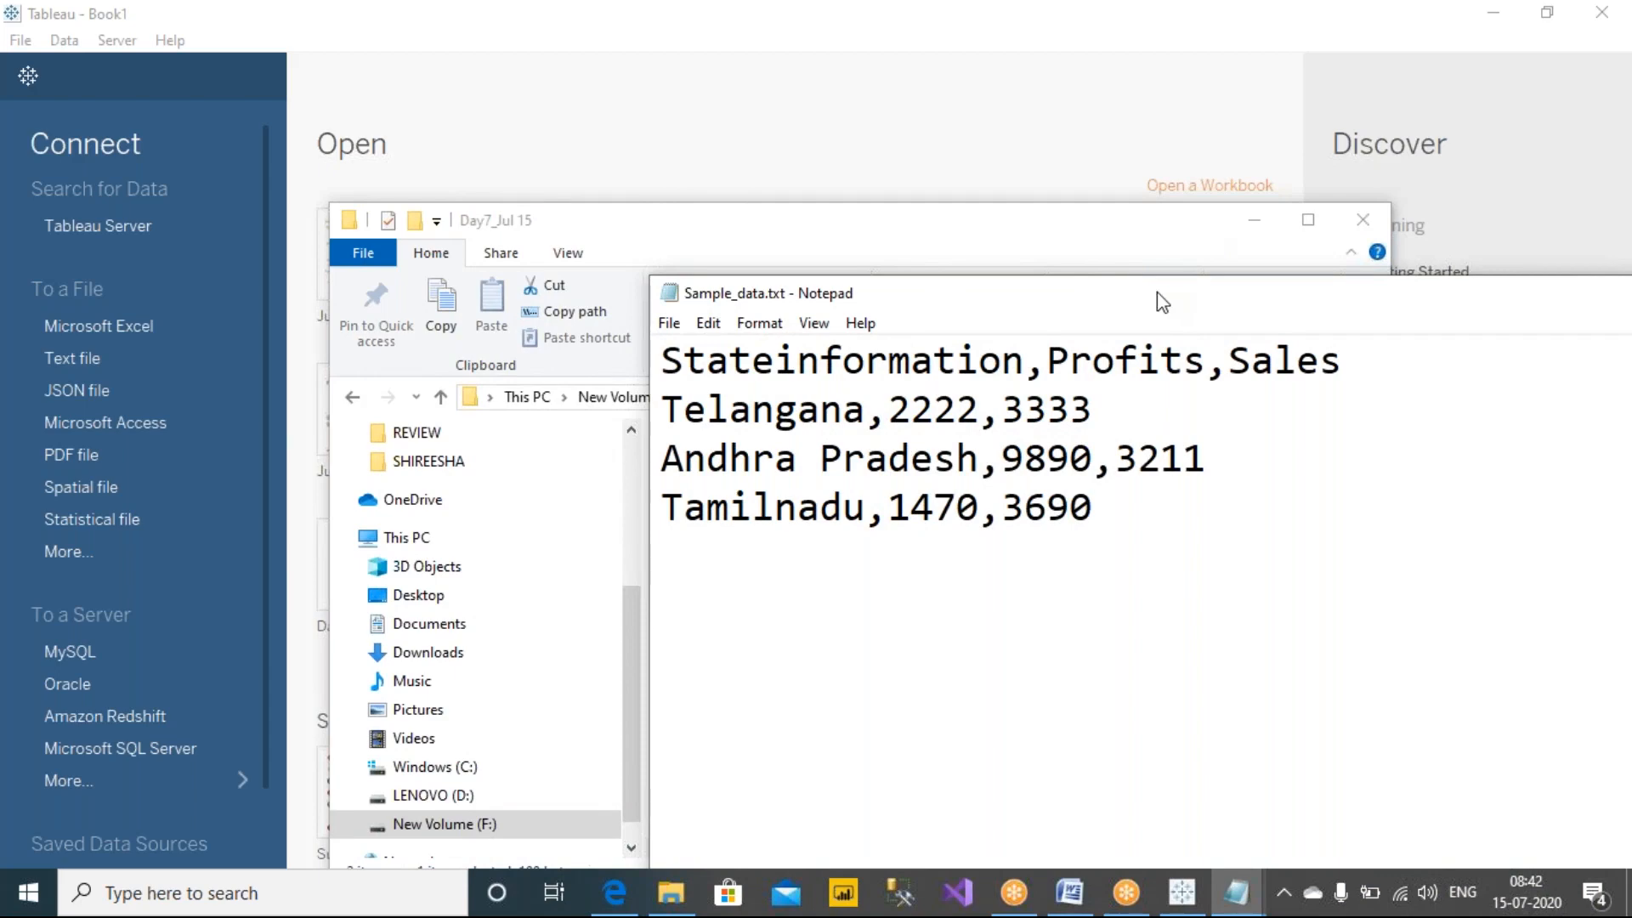
{"action": "left_click_drag", "start_coordinate": [1156, 294], "coordinate": [884, 201]}
{"action": "left_click_drag", "start_coordinate": [380, 183], "coordinate": [1114, 525]}
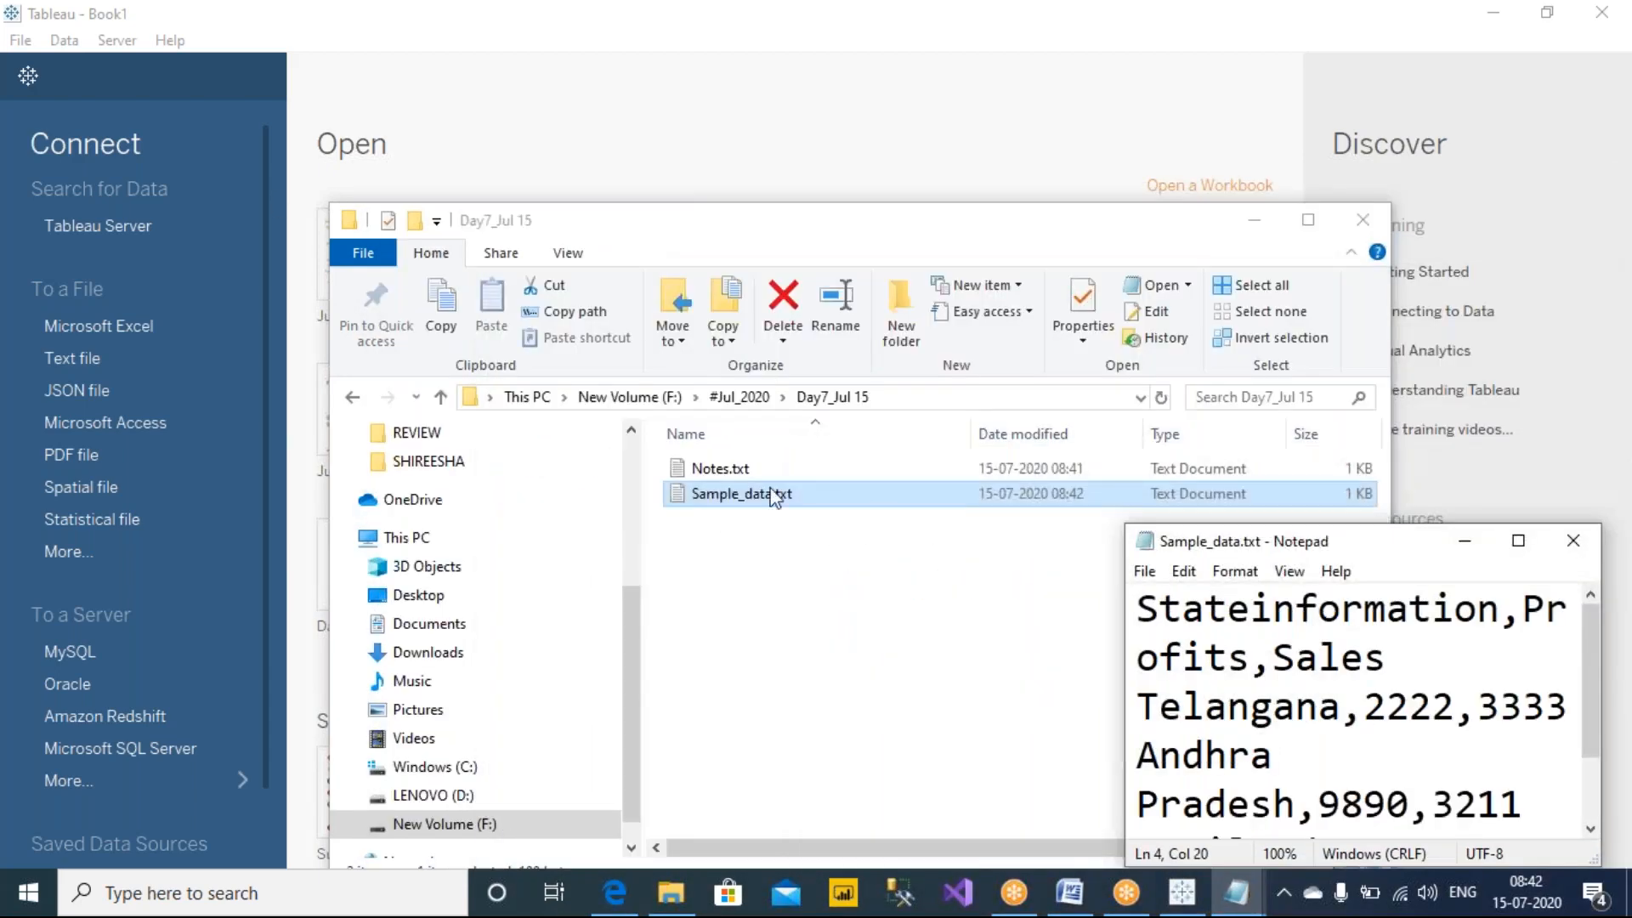
{"action": "left_click_drag", "start_coordinate": [599, 231], "coordinate": [995, 195]}
{"action": "left_click_drag", "start_coordinate": [973, 459], "coordinate": [399, 146]}
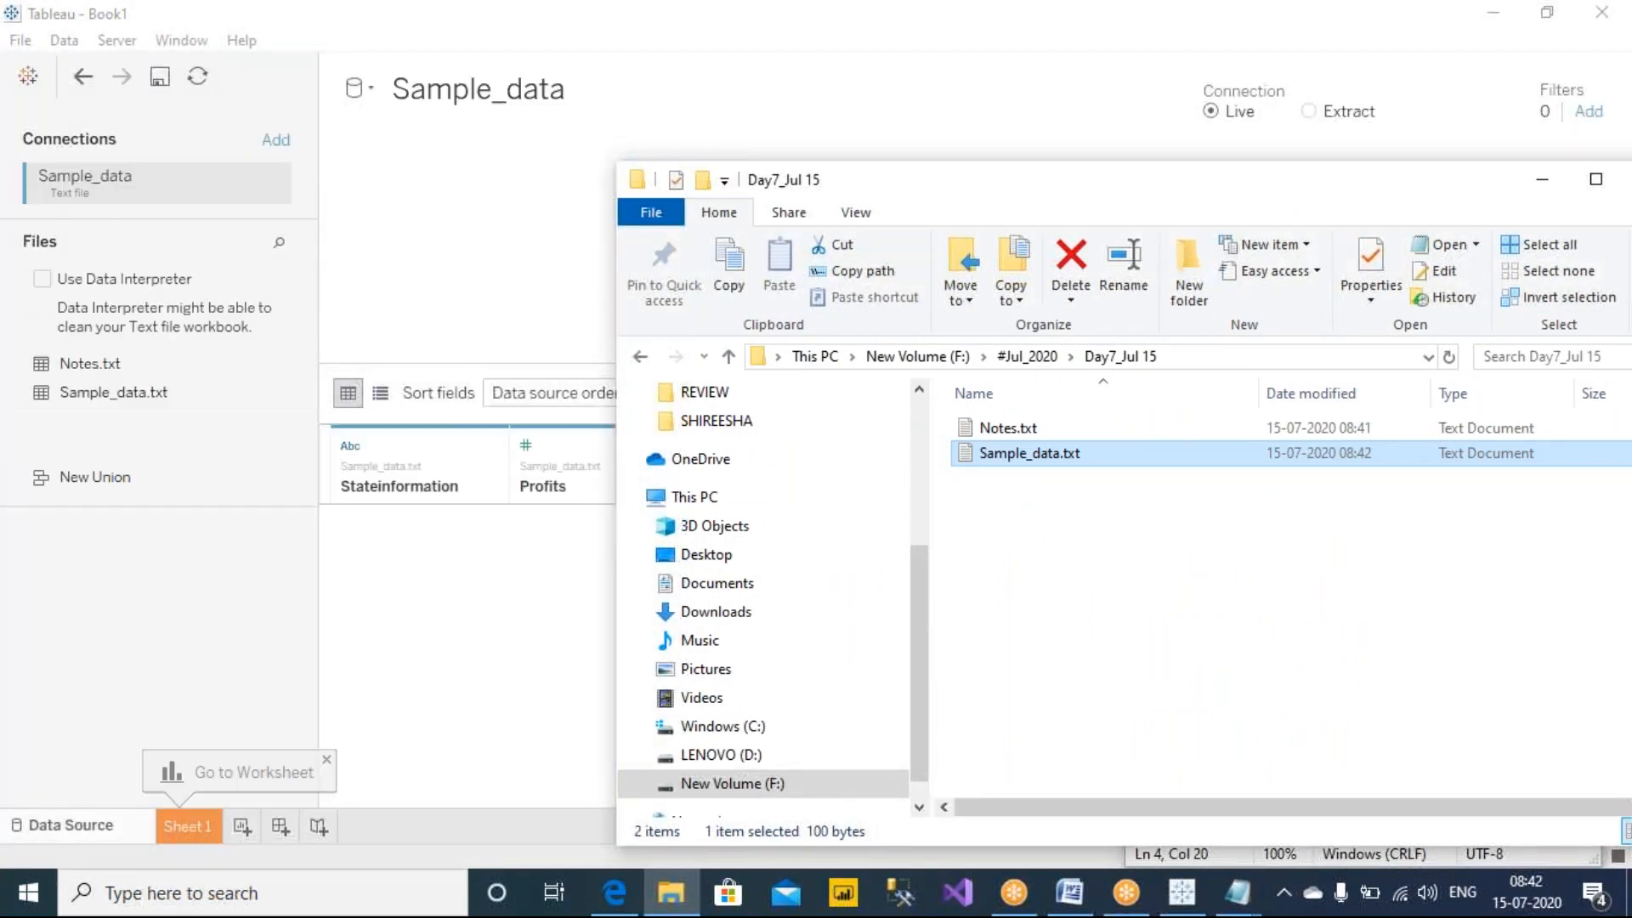
{"action": "left_click", "coordinate": [367, 34]}
Circle the data type icons of Stateinformation, Profits and Sales with the annotation pen, and erase all drawings.
{"action": "mouse_move", "coordinate": [374, 431]}
{"action": "left_mouse_down"}
{"action": "mouse_move", "coordinate": [327, 429]}
{"action": "mouse_move", "coordinate": [365, 459]}
{"action": "mouse_move", "coordinate": [378, 436]}
{"action": "left_mouse_up"}
{"action": "left_click_drag", "start_coordinate": [544, 456], "coordinate": [546, 429]}
{"action": "left_click_drag", "start_coordinate": [647, 429], "coordinate": [663, 435]}
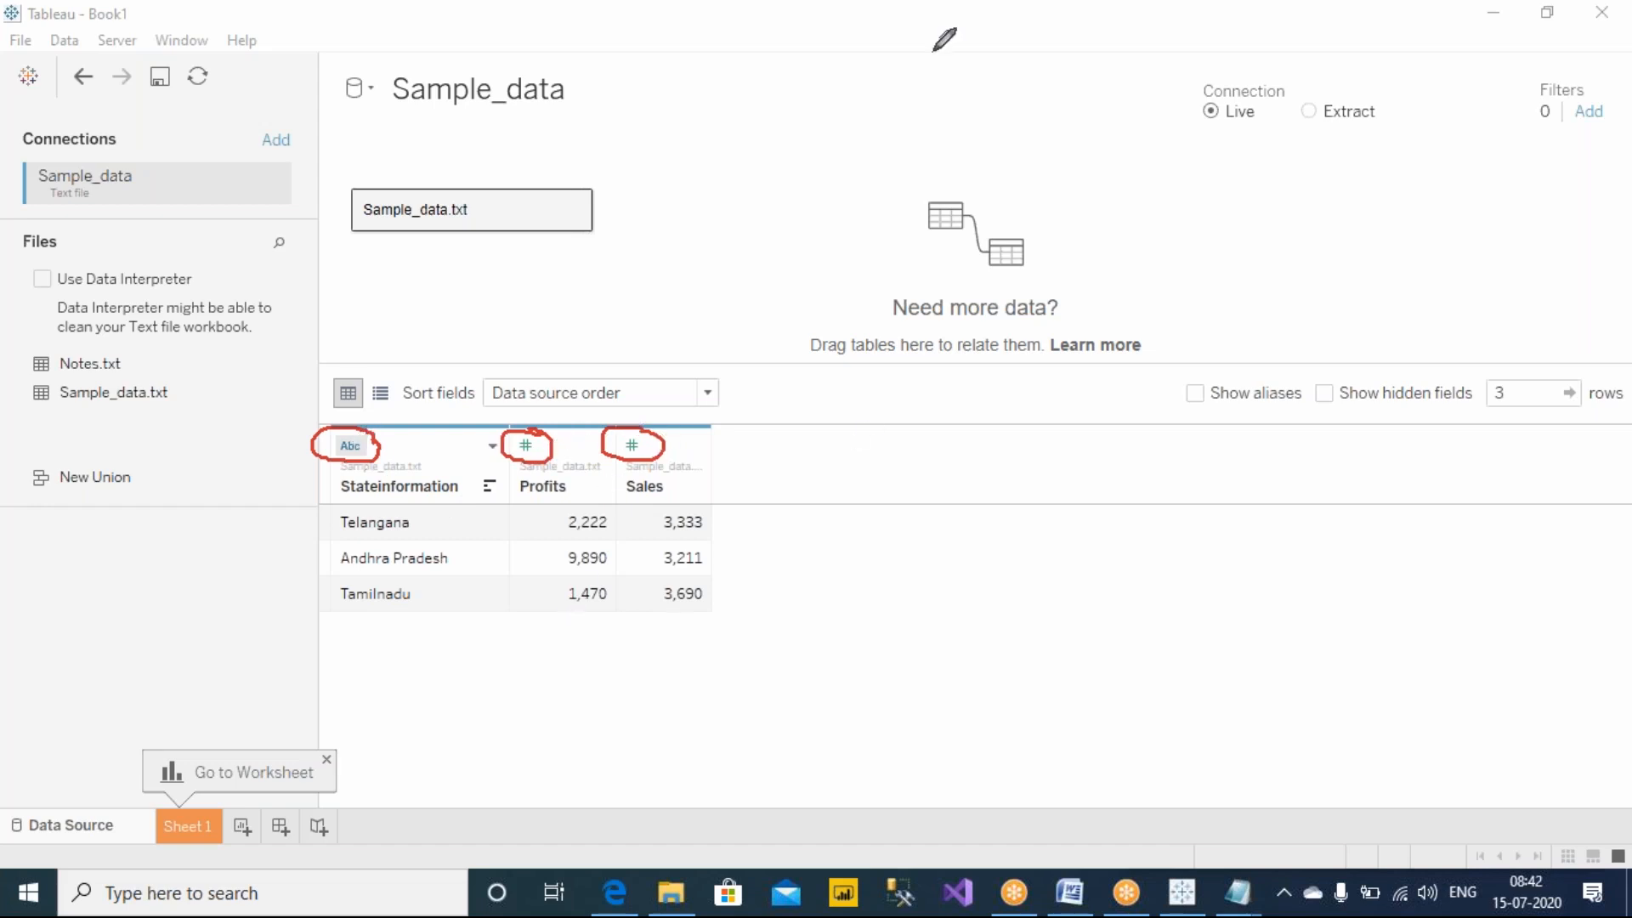
{"action": "left_click", "coordinate": [1079, 167]}
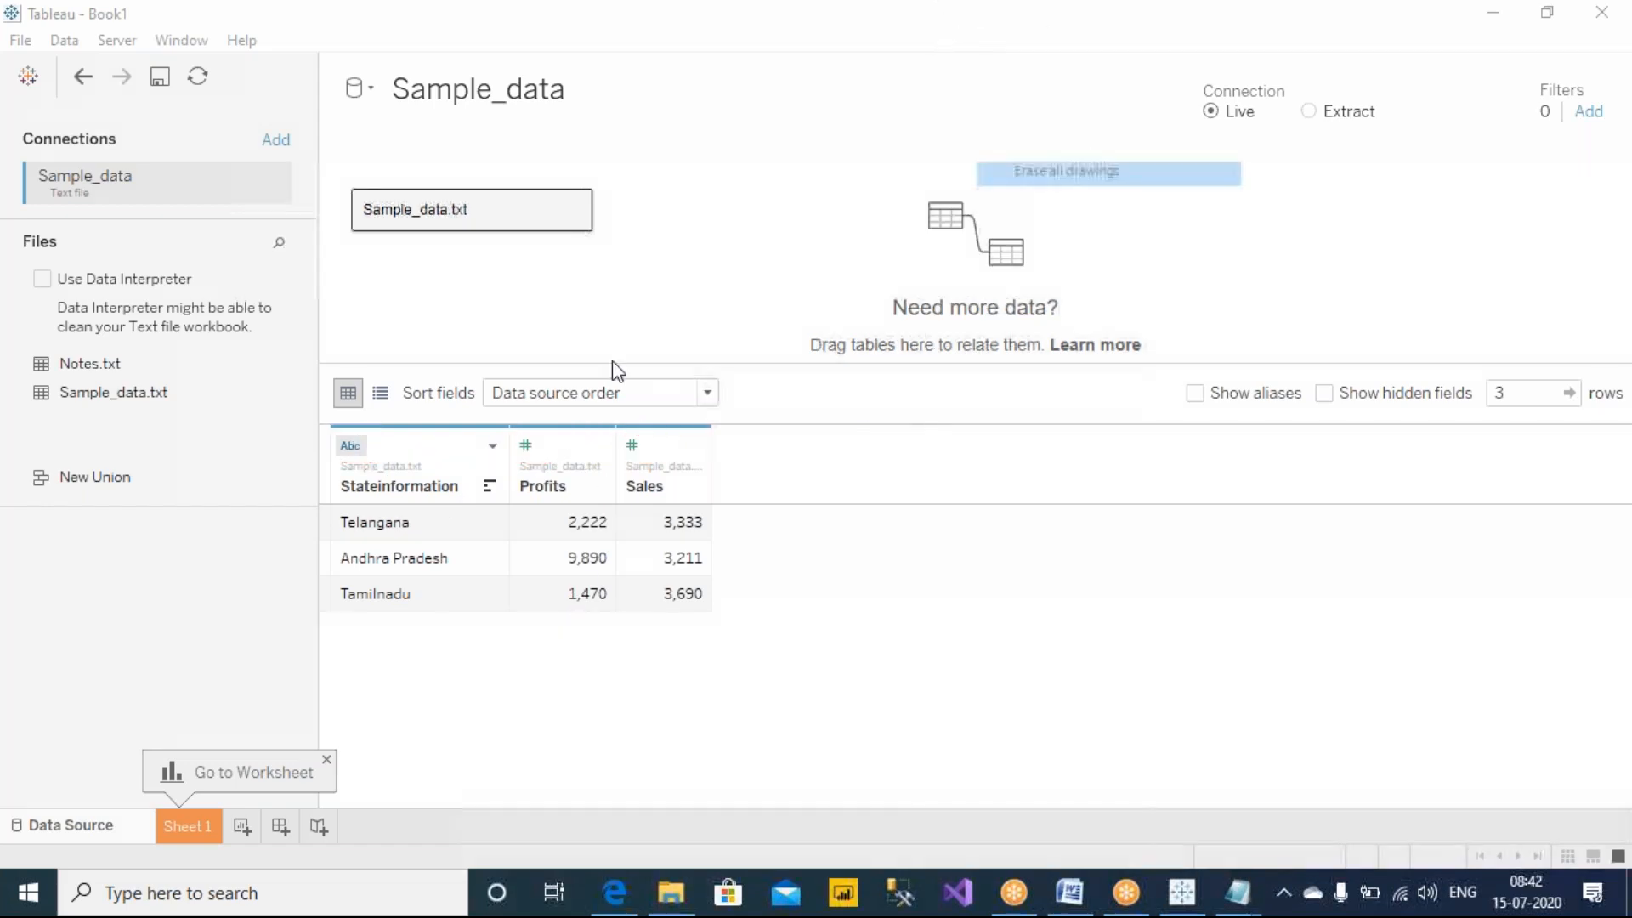
Try the Stateinformation field as rows in the Sheet 1 view, and remove it again.
{"action": "left_click", "coordinate": [193, 836]}
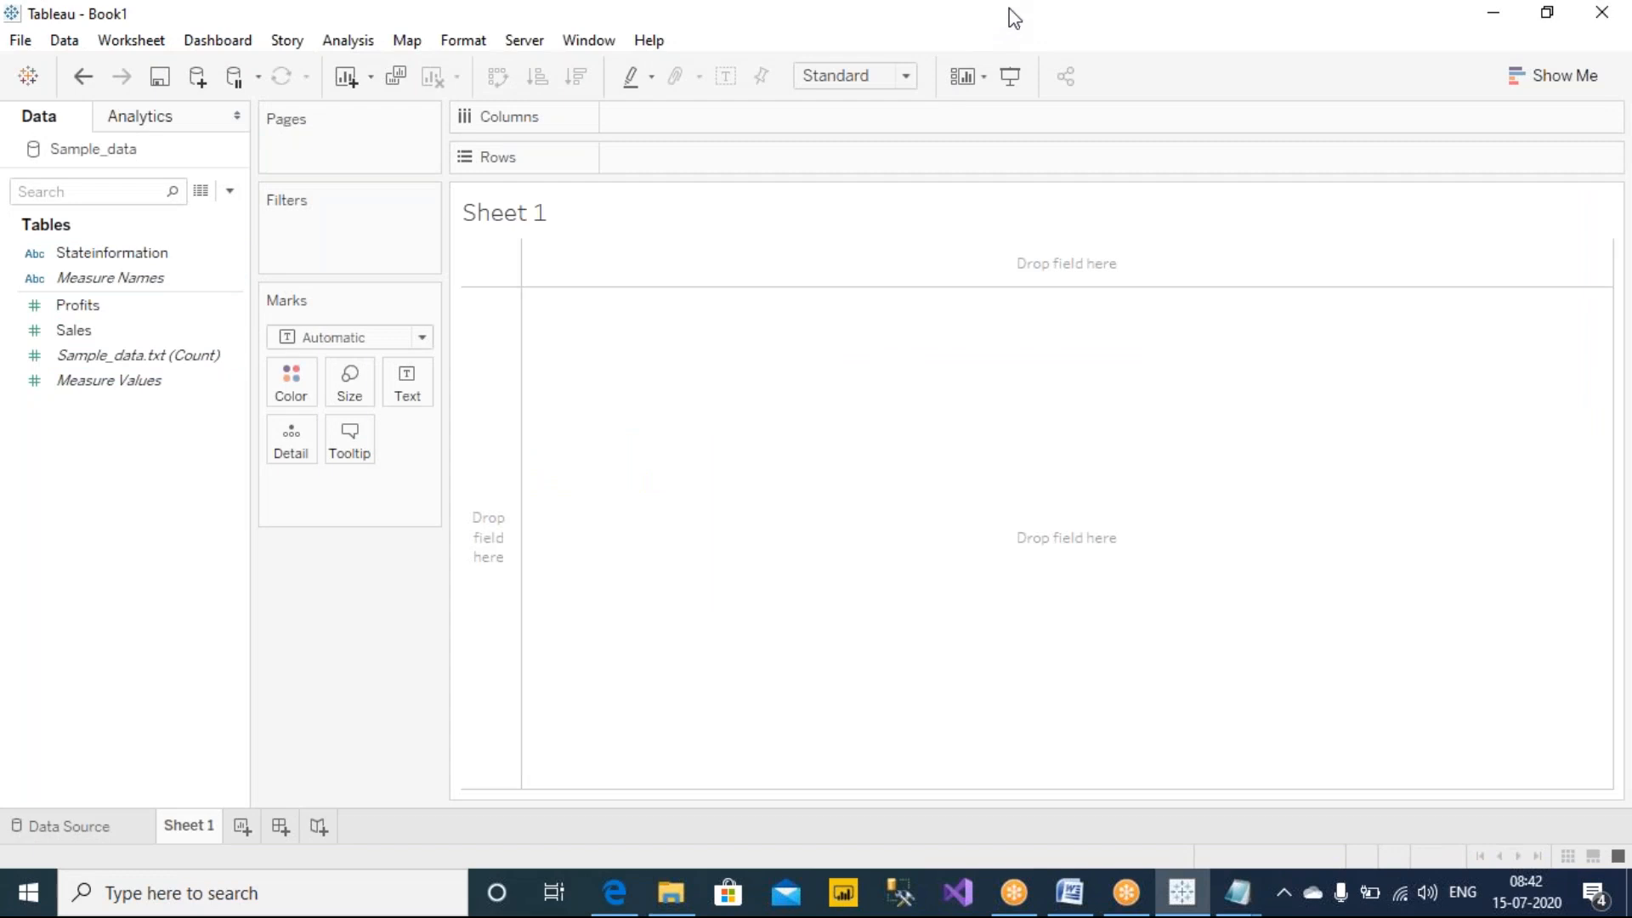
{"action": "left_click", "coordinate": [160, 255]}
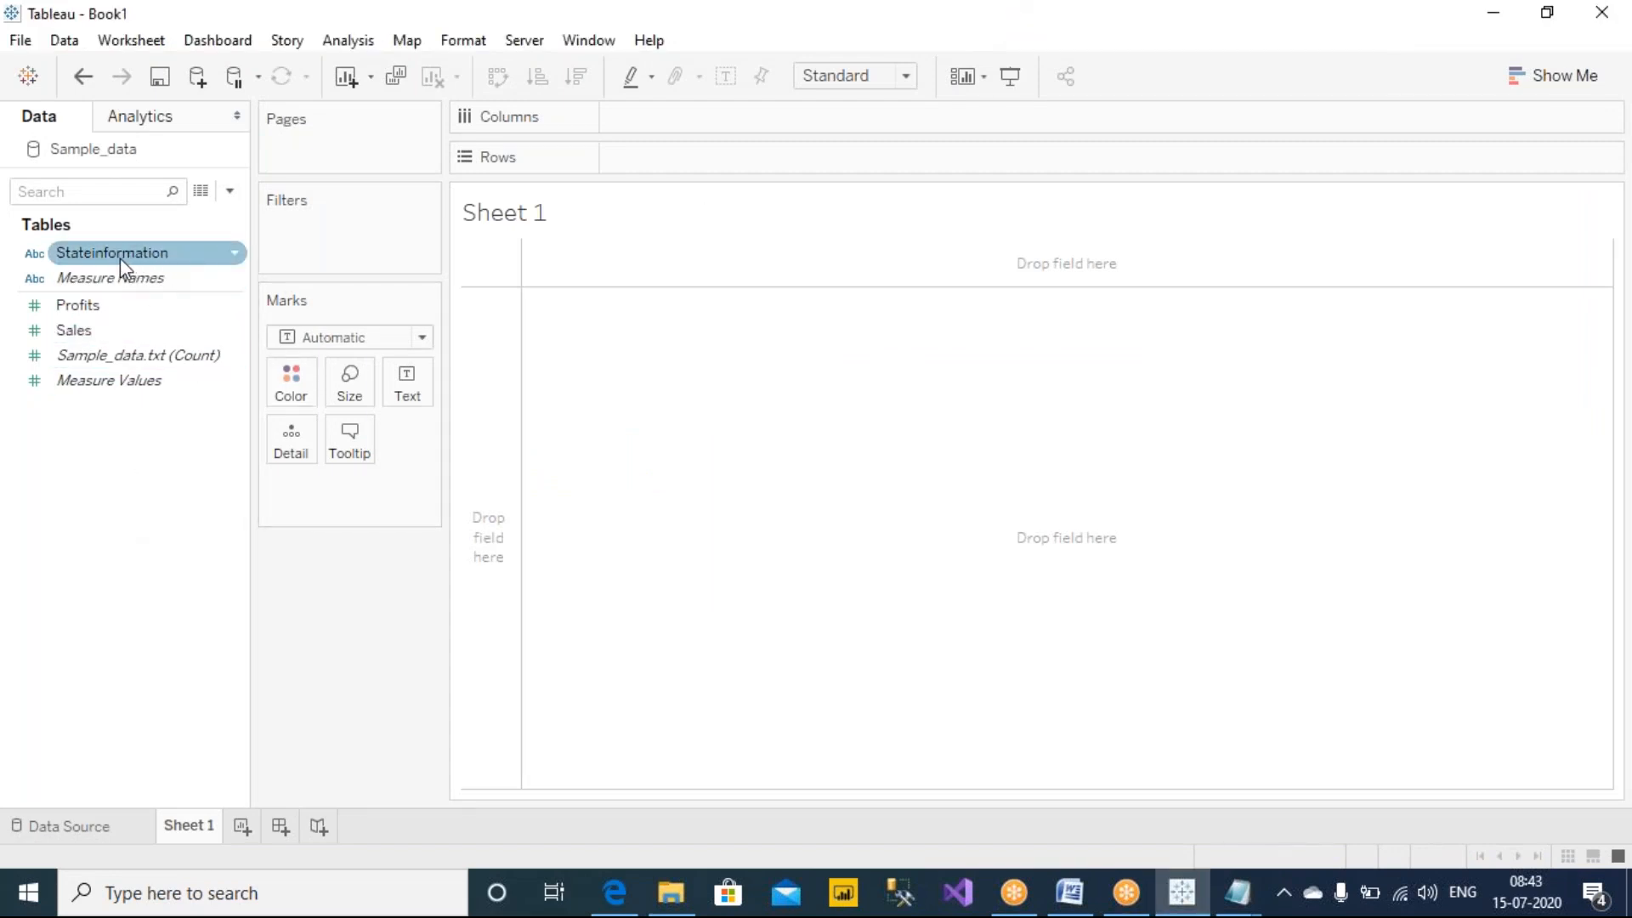
{"action": "mouse_move", "coordinate": [120, 257]}
{"action": "left_mouse_down"}
{"action": "mouse_move", "coordinate": [655, 171]}
{"action": "mouse_move", "coordinate": [608, 161]}
{"action": "mouse_move", "coordinate": [624, 368]}
{"action": "left_mouse_up"}
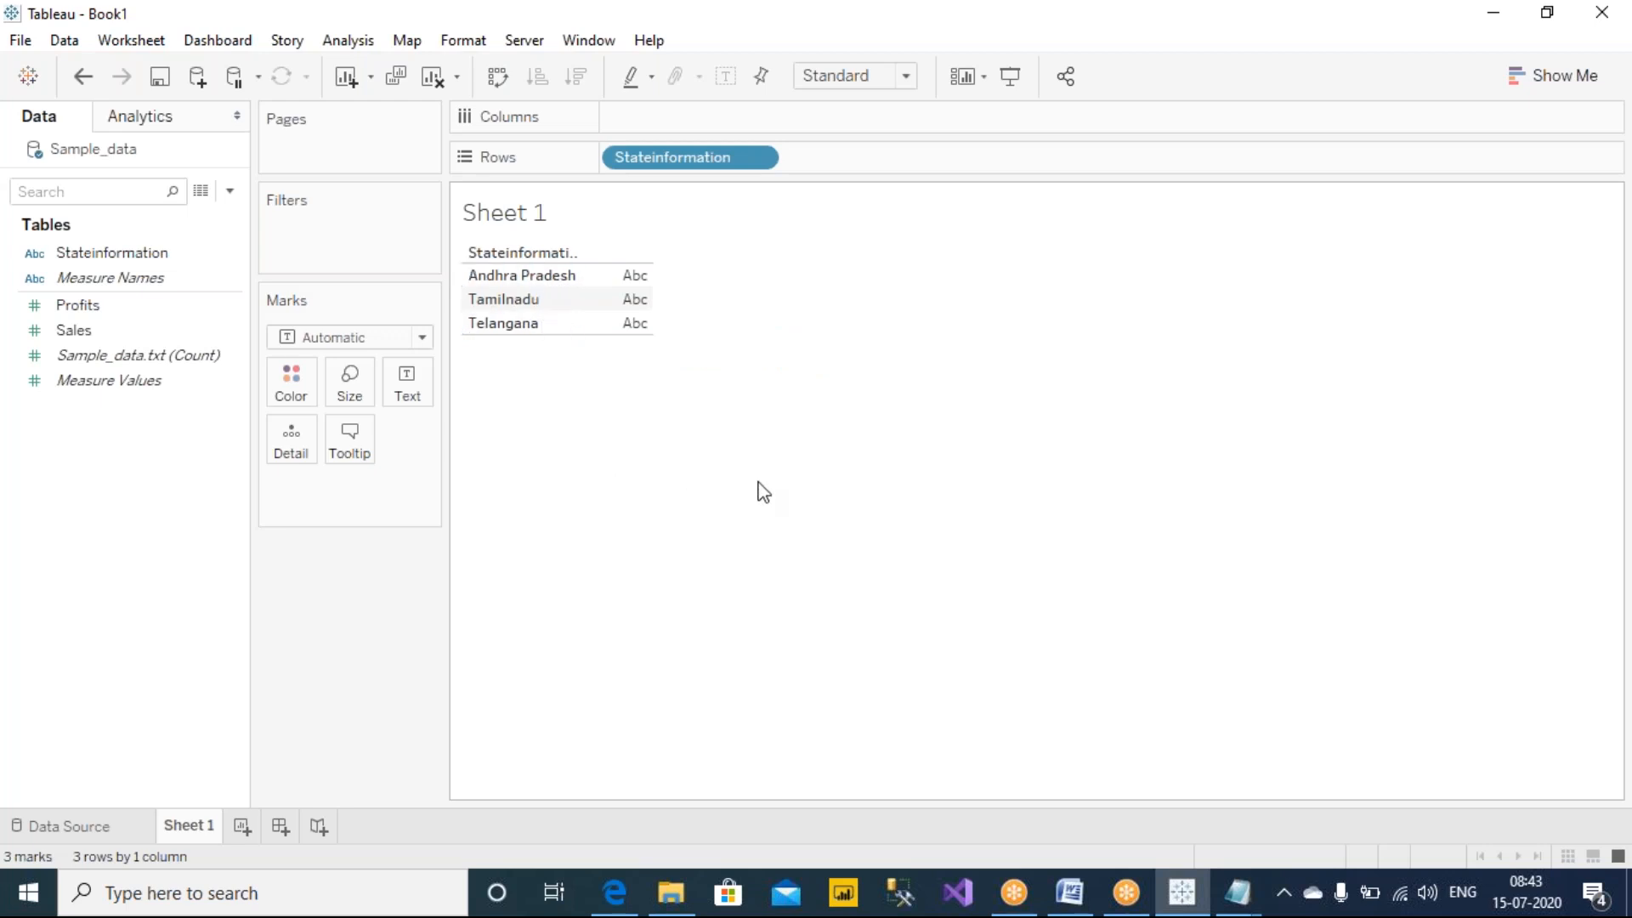
{"action": "left_click_drag", "start_coordinate": [680, 162], "coordinate": [136, 340]}
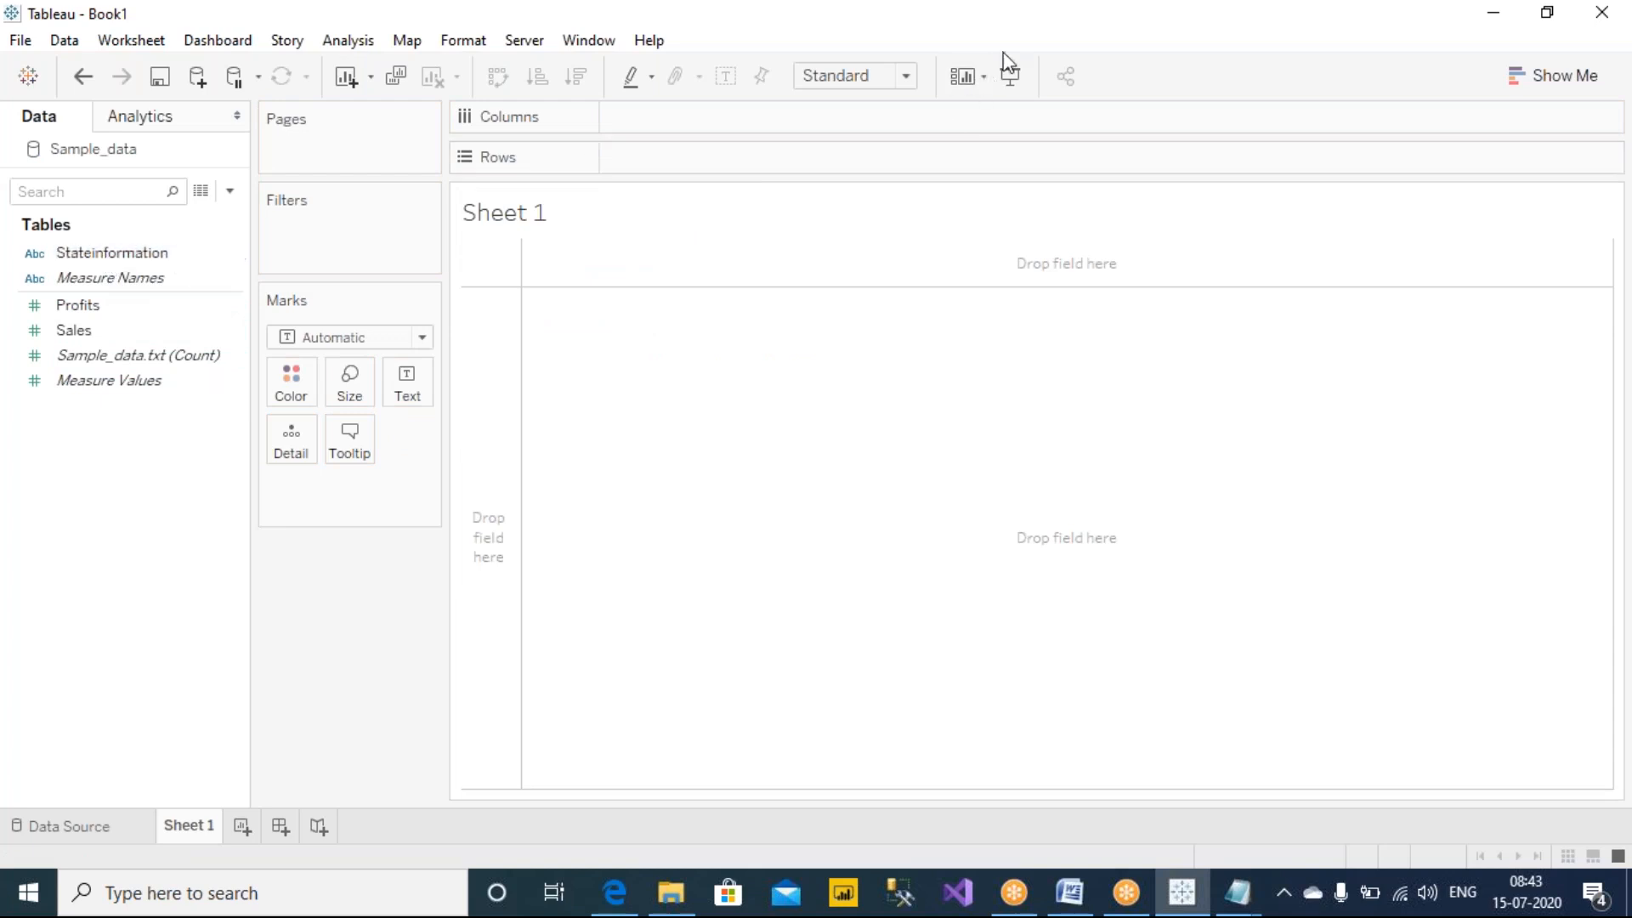
Return to the data source page, and annotate it with a sketched globe and an arrow leading to the circled data type icons.
{"action": "left_click", "coordinate": [1038, 12]}
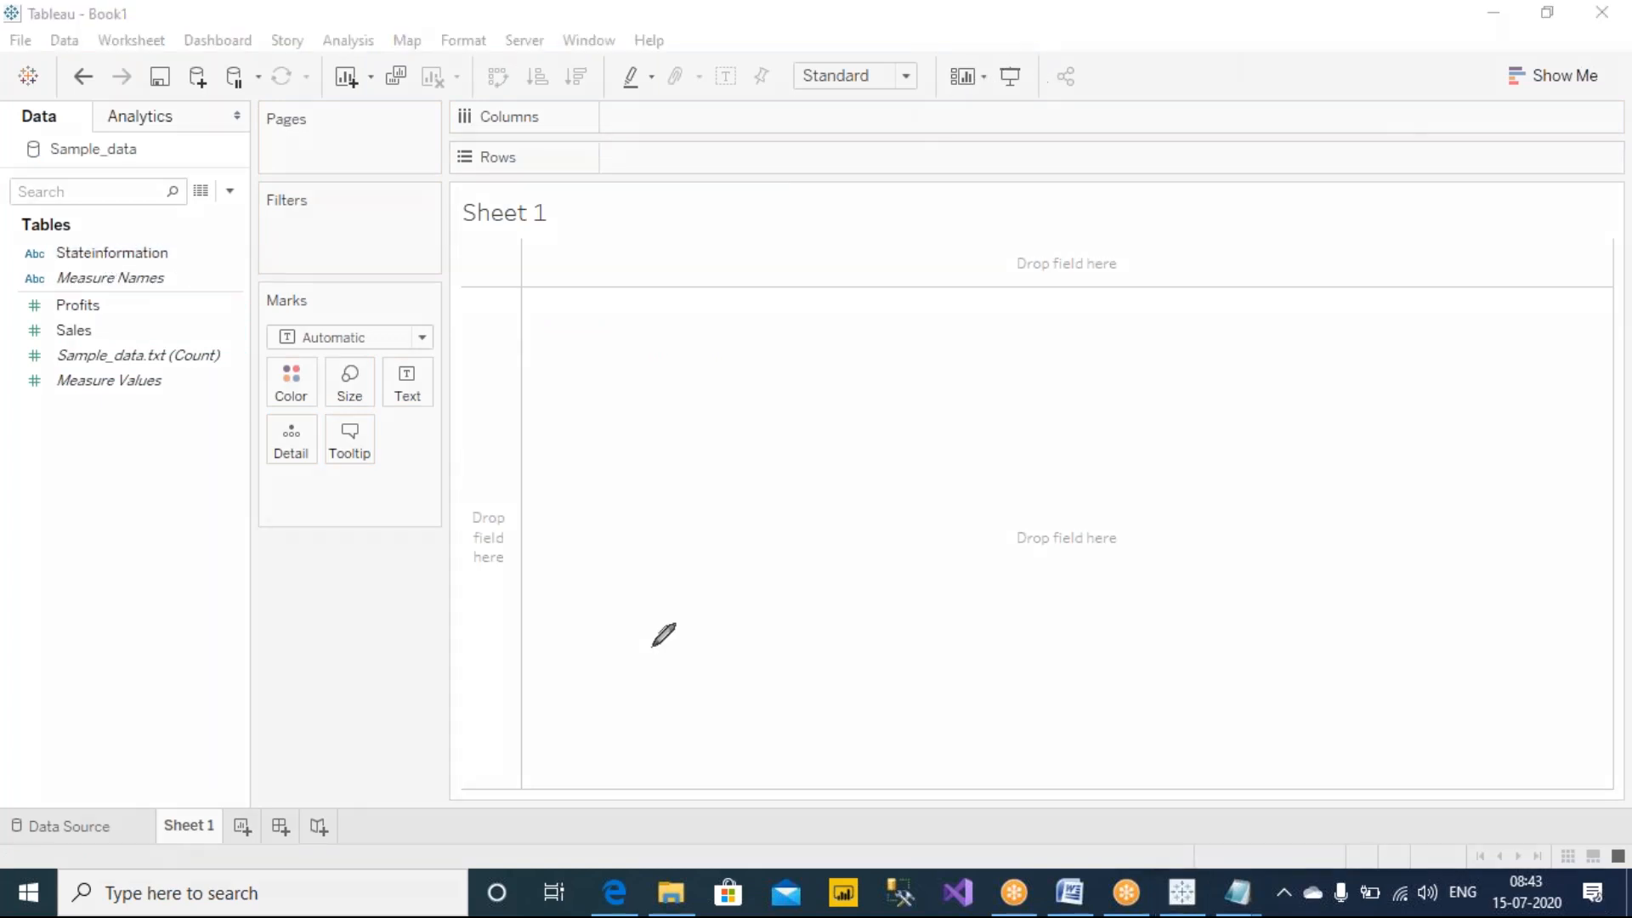
{"action": "left_click", "coordinate": [68, 829]}
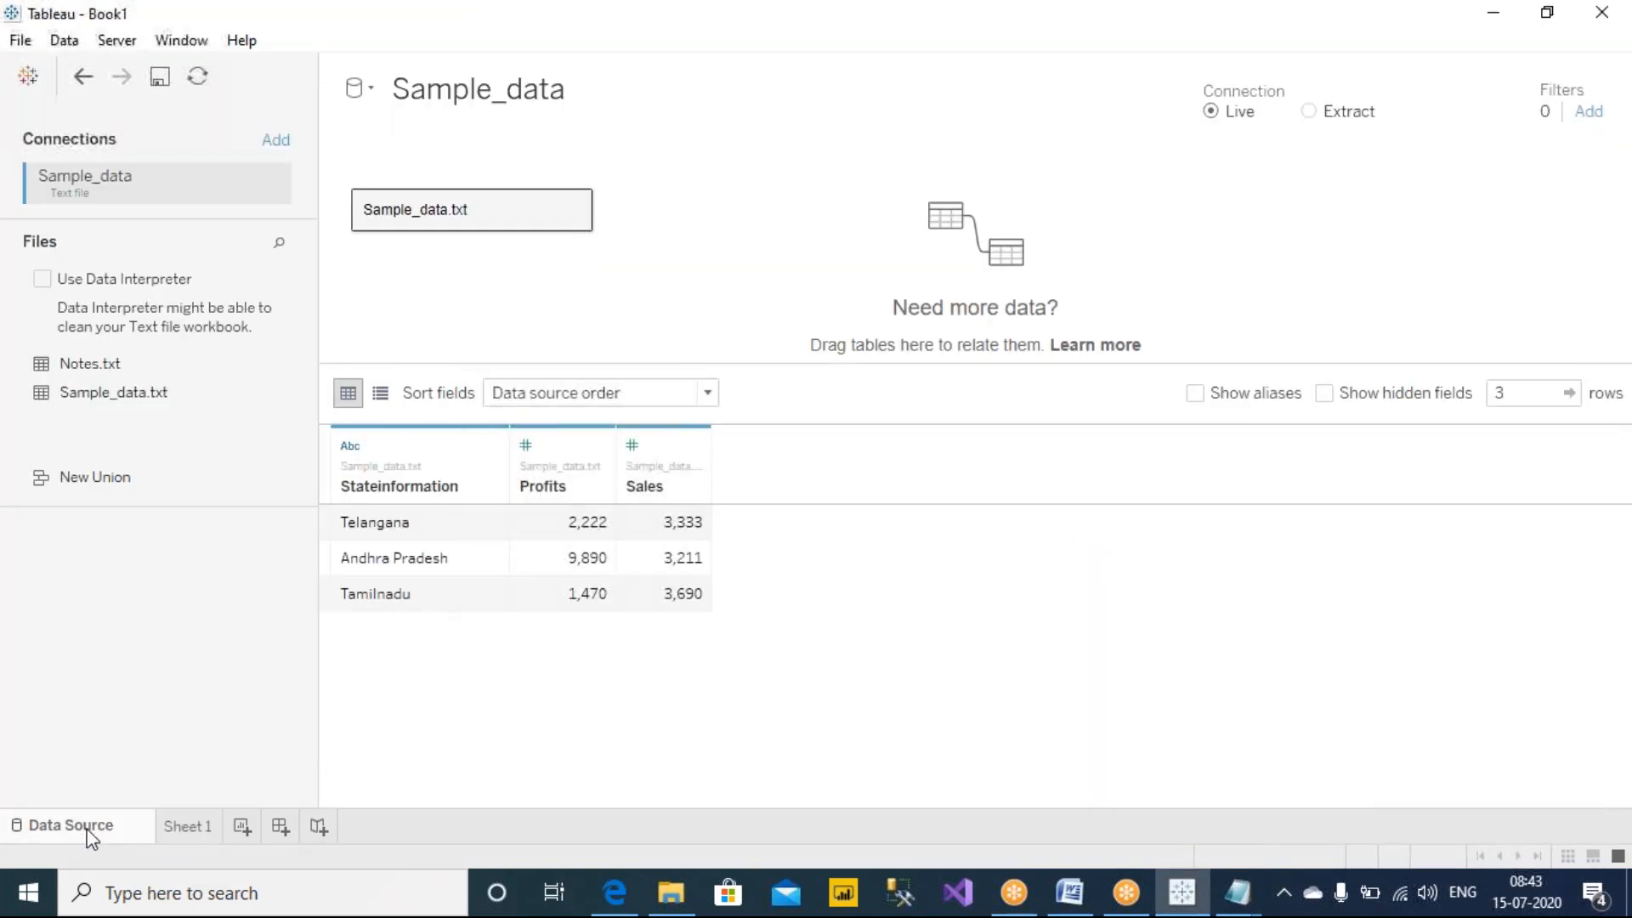
{"action": "left_click", "coordinate": [1051, 16]}
{"action": "left_click", "coordinate": [1042, 65]}
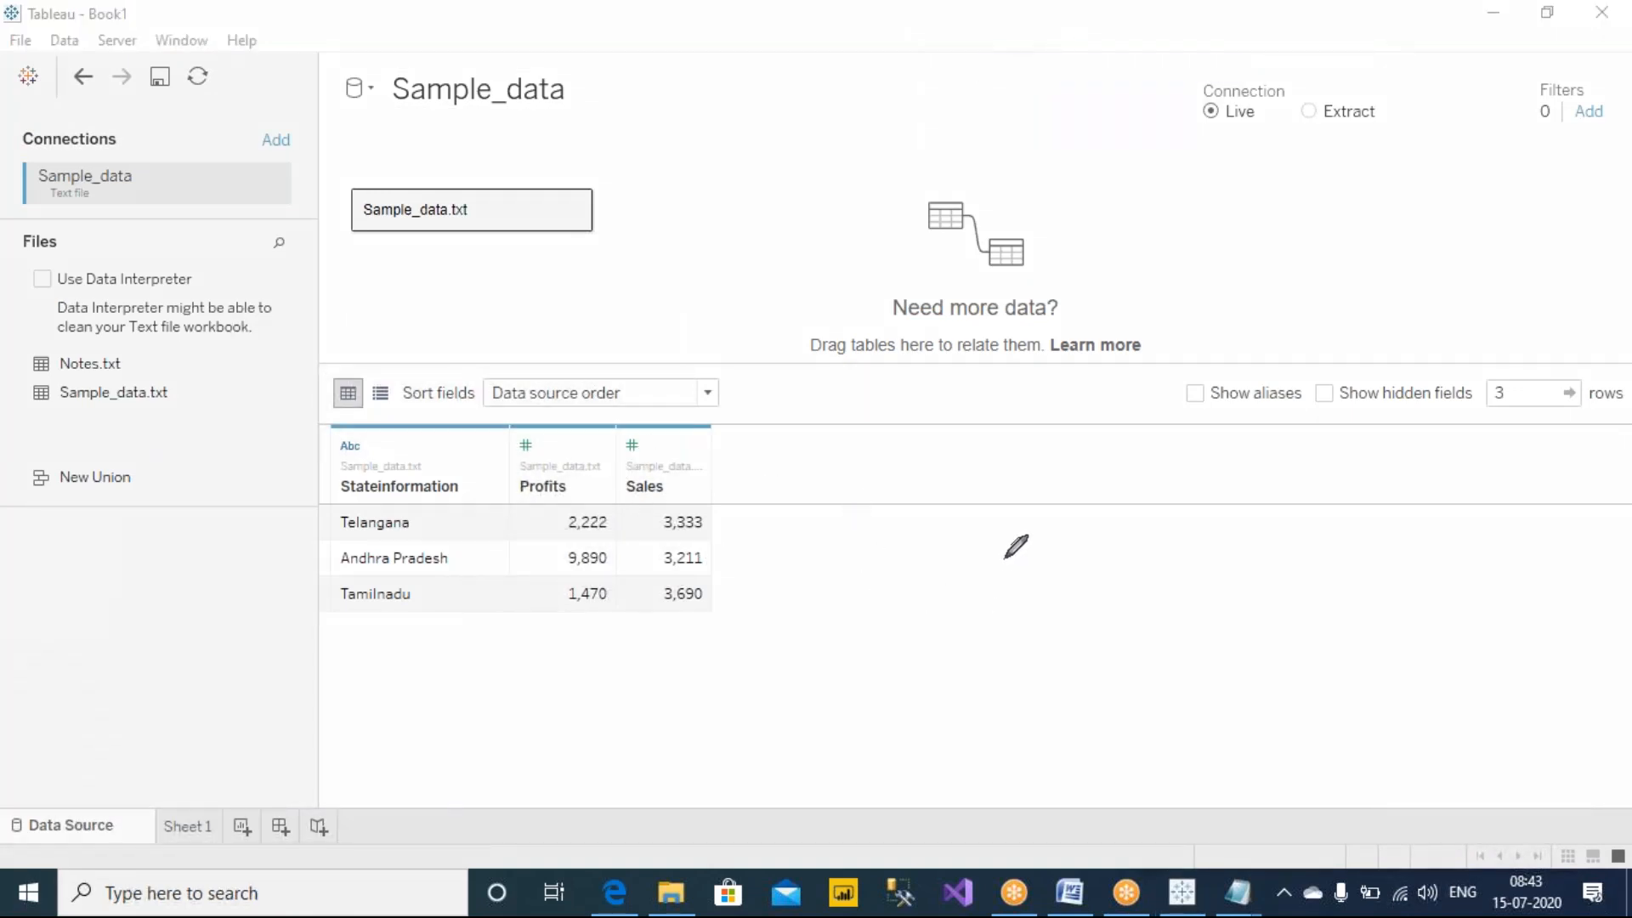
{"action": "mouse_move", "coordinate": [1005, 554]}
{"action": "left_mouse_down"}
{"action": "mouse_move", "coordinate": [959, 625]}
{"action": "mouse_move", "coordinate": [1062, 607]}
{"action": "mouse_move", "coordinate": [994, 555]}
{"action": "mouse_move", "coordinate": [1008, 629]}
{"action": "left_mouse_up"}
{"action": "mouse_move", "coordinate": [953, 576]}
{"action": "left_mouse_down"}
{"action": "mouse_move", "coordinate": [1050, 578]}
{"action": "mouse_move", "coordinate": [1035, 606]}
{"action": "mouse_move", "coordinate": [1075, 614]}
{"action": "left_mouse_up"}
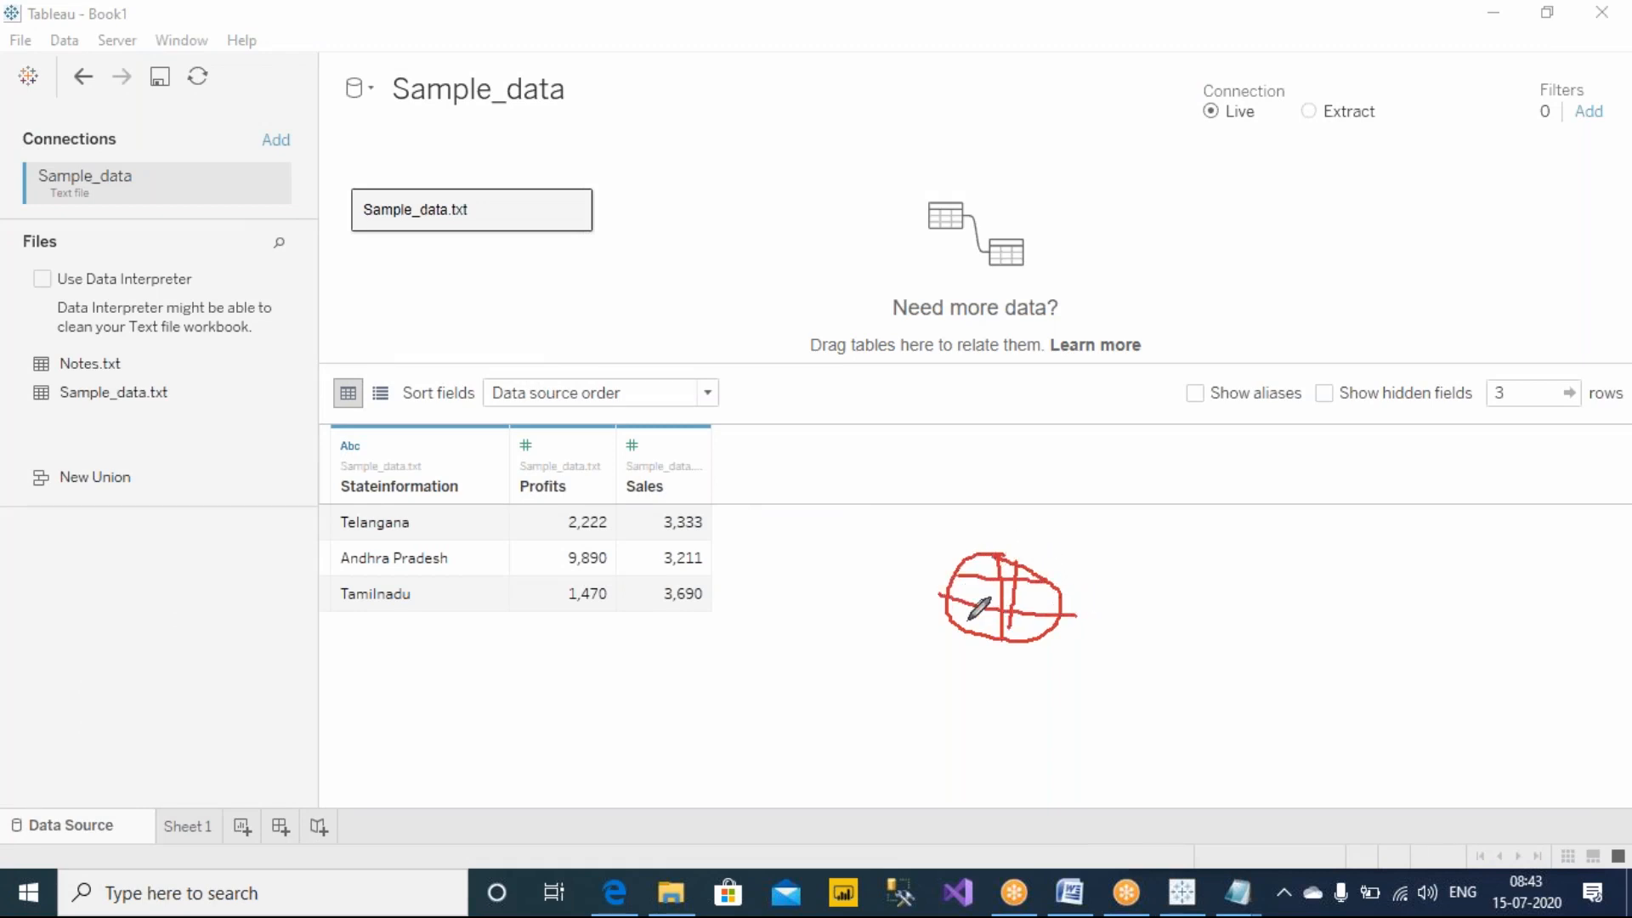
{"action": "mouse_move", "coordinate": [343, 458]}
{"action": "left_mouse_down"}
{"action": "mouse_move", "coordinate": [546, 461]}
{"action": "mouse_move", "coordinate": [710, 437]}
{"action": "mouse_move", "coordinate": [305, 418]}
{"action": "mouse_move", "coordinate": [369, 455]}
{"action": "left_mouse_up"}
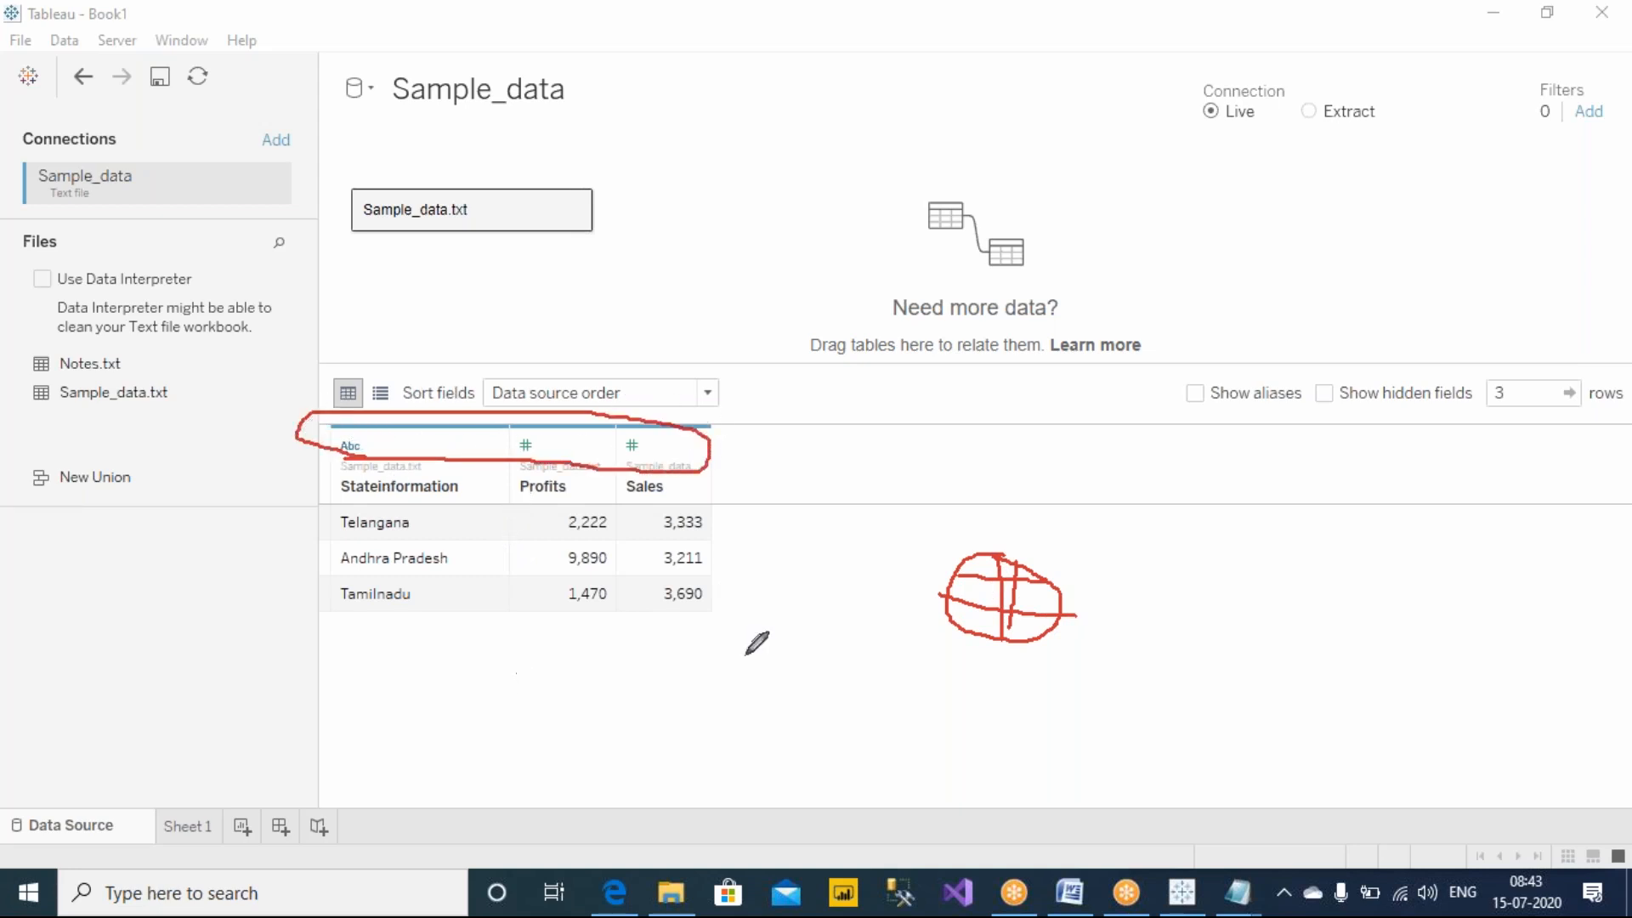
{"action": "mouse_move", "coordinate": [1000, 555]}
{"action": "left_mouse_down"}
{"action": "mouse_move", "coordinate": [996, 463]}
{"action": "mouse_move", "coordinate": [634, 233]}
{"action": "mouse_move", "coordinate": [422, 351]}
{"action": "mouse_move", "coordinate": [459, 372]}
{"action": "left_mouse_up"}
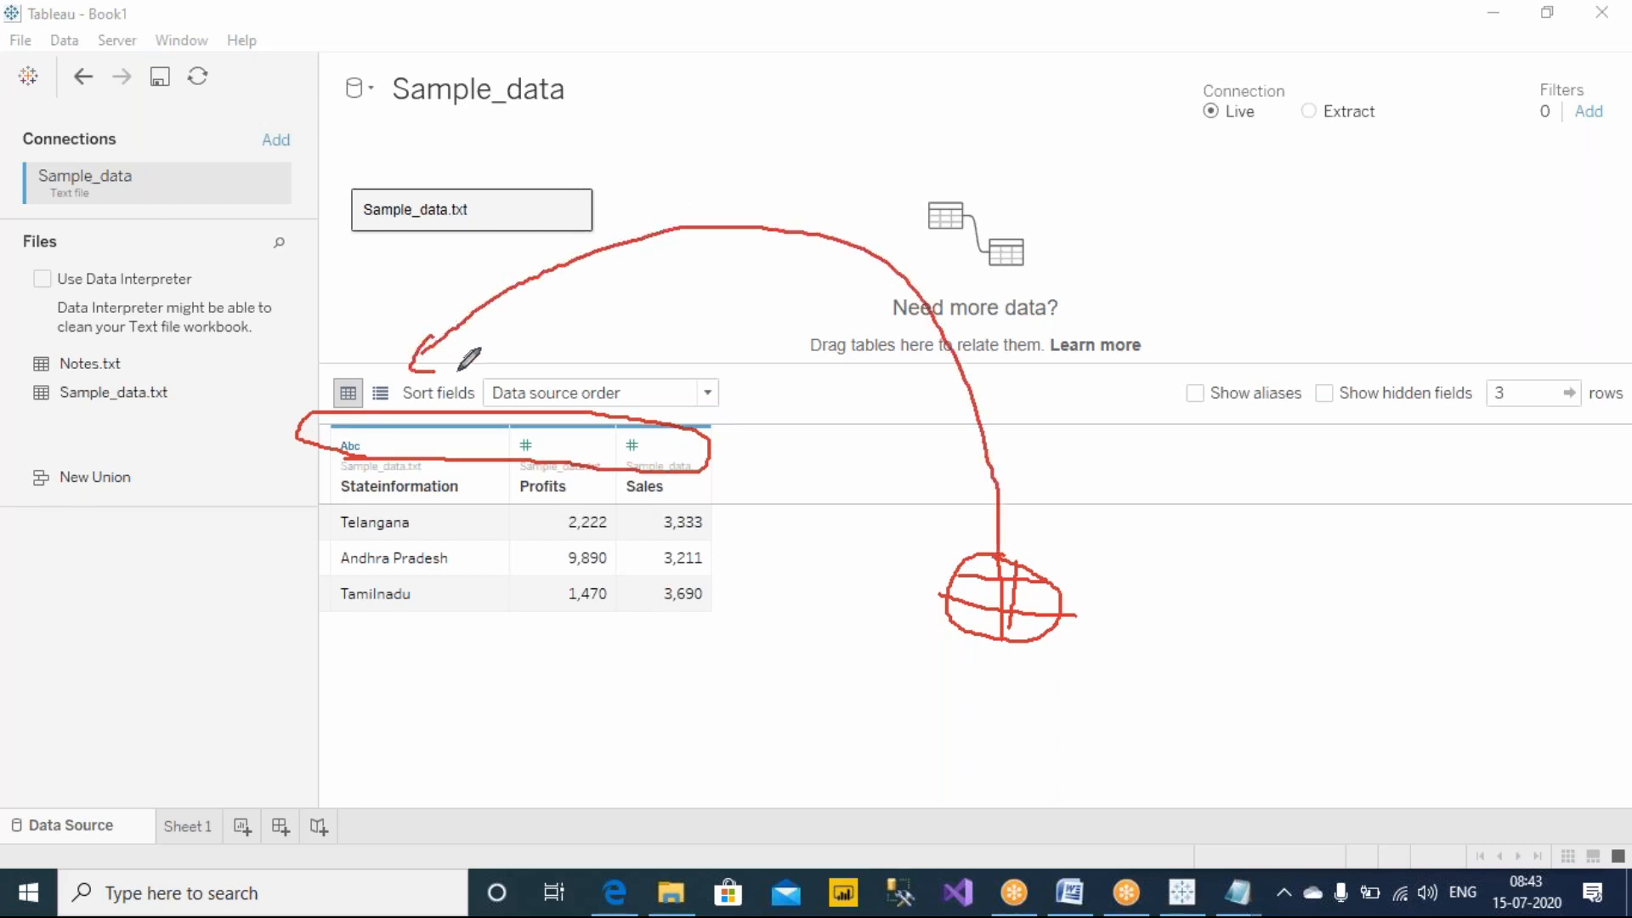
Bracket the three state names with the annotation pen, write "Abc" beside the table, and erase all drawings.
{"action": "mouse_move", "coordinate": [478, 513]}
{"action": "left_mouse_down"}
{"action": "mouse_move", "coordinate": [491, 575]}
{"action": "mouse_move", "coordinate": [447, 625]}
{"action": "left_mouse_up"}
{"action": "mouse_move", "coordinate": [321, 528]}
{"action": "left_mouse_down"}
{"action": "mouse_move", "coordinate": [314, 614]}
{"action": "mouse_move", "coordinate": [335, 643]}
{"action": "left_mouse_up"}
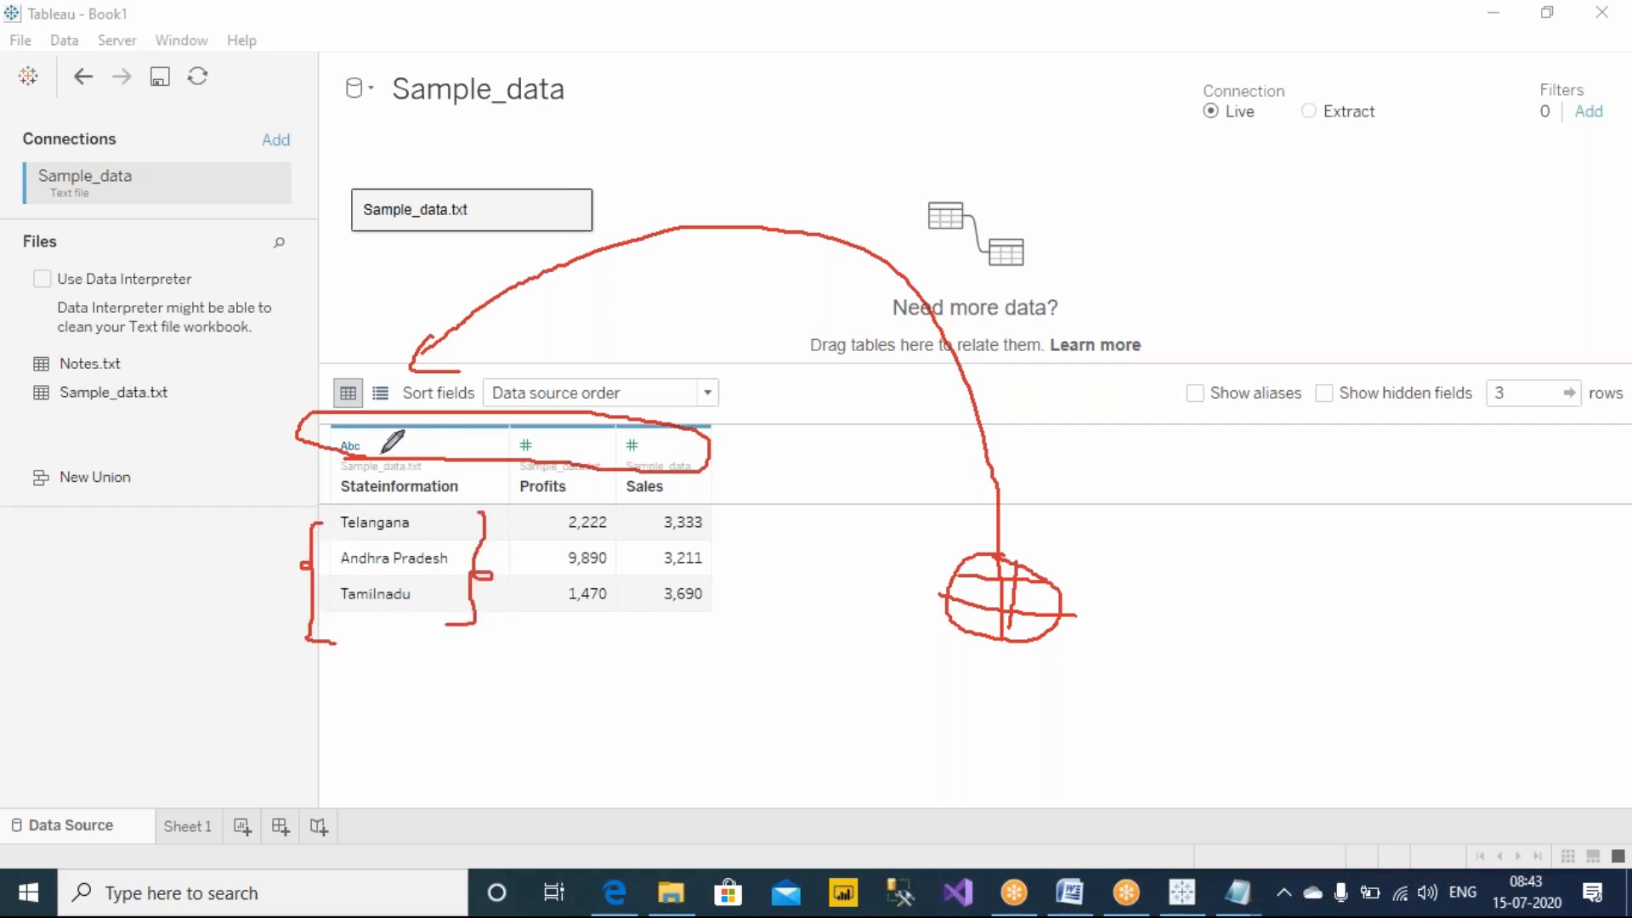
{"action": "mouse_move", "coordinate": [729, 651]}
{"action": "left_mouse_down"}
{"action": "mouse_move", "coordinate": [760, 623]}
{"action": "mouse_move", "coordinate": [826, 653]}
{"action": "left_mouse_up"}
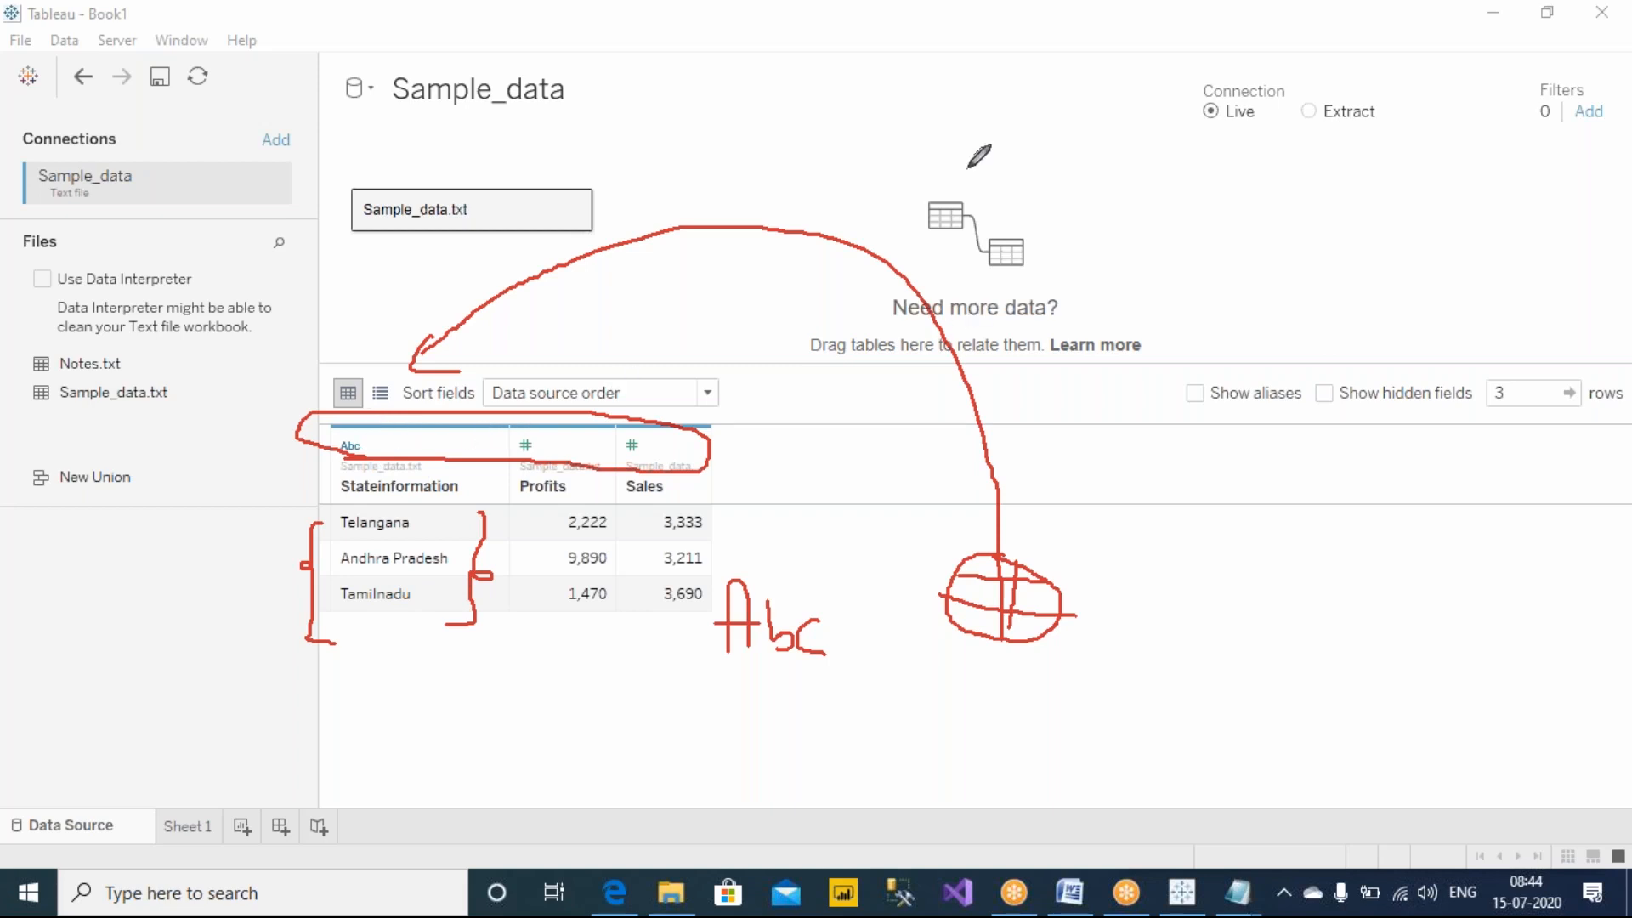
{"action": "left_click", "coordinate": [1088, 178]}
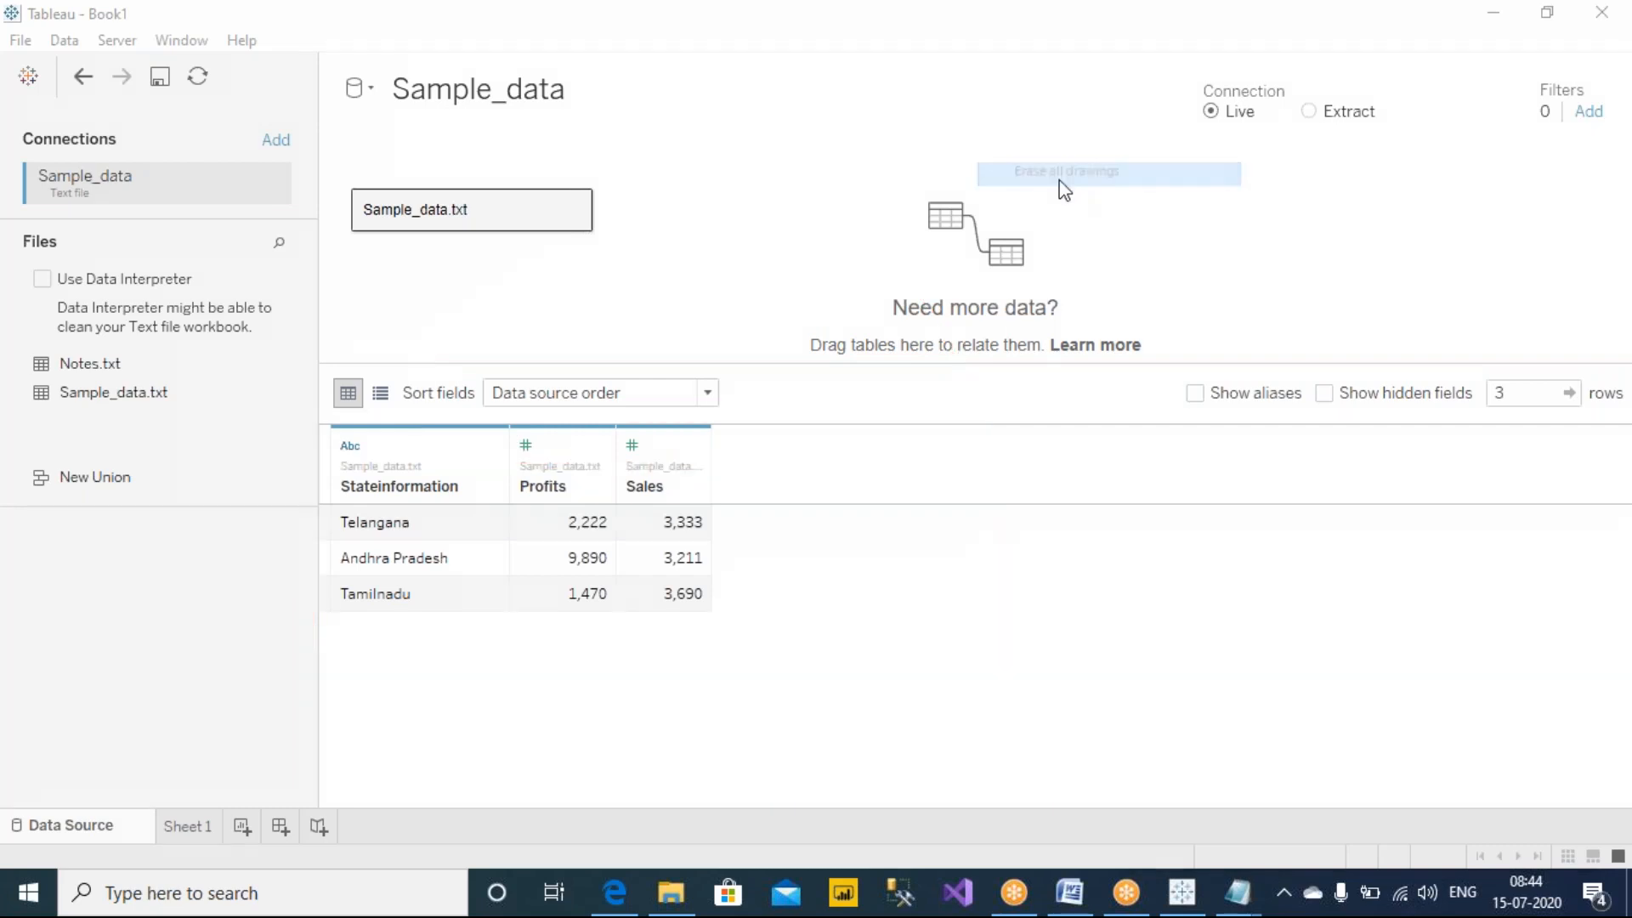
Go back to Sheet 1, bring up Notes.txt, and start a new line after a blank one below the heading.
{"action": "left_click", "coordinate": [202, 824]}
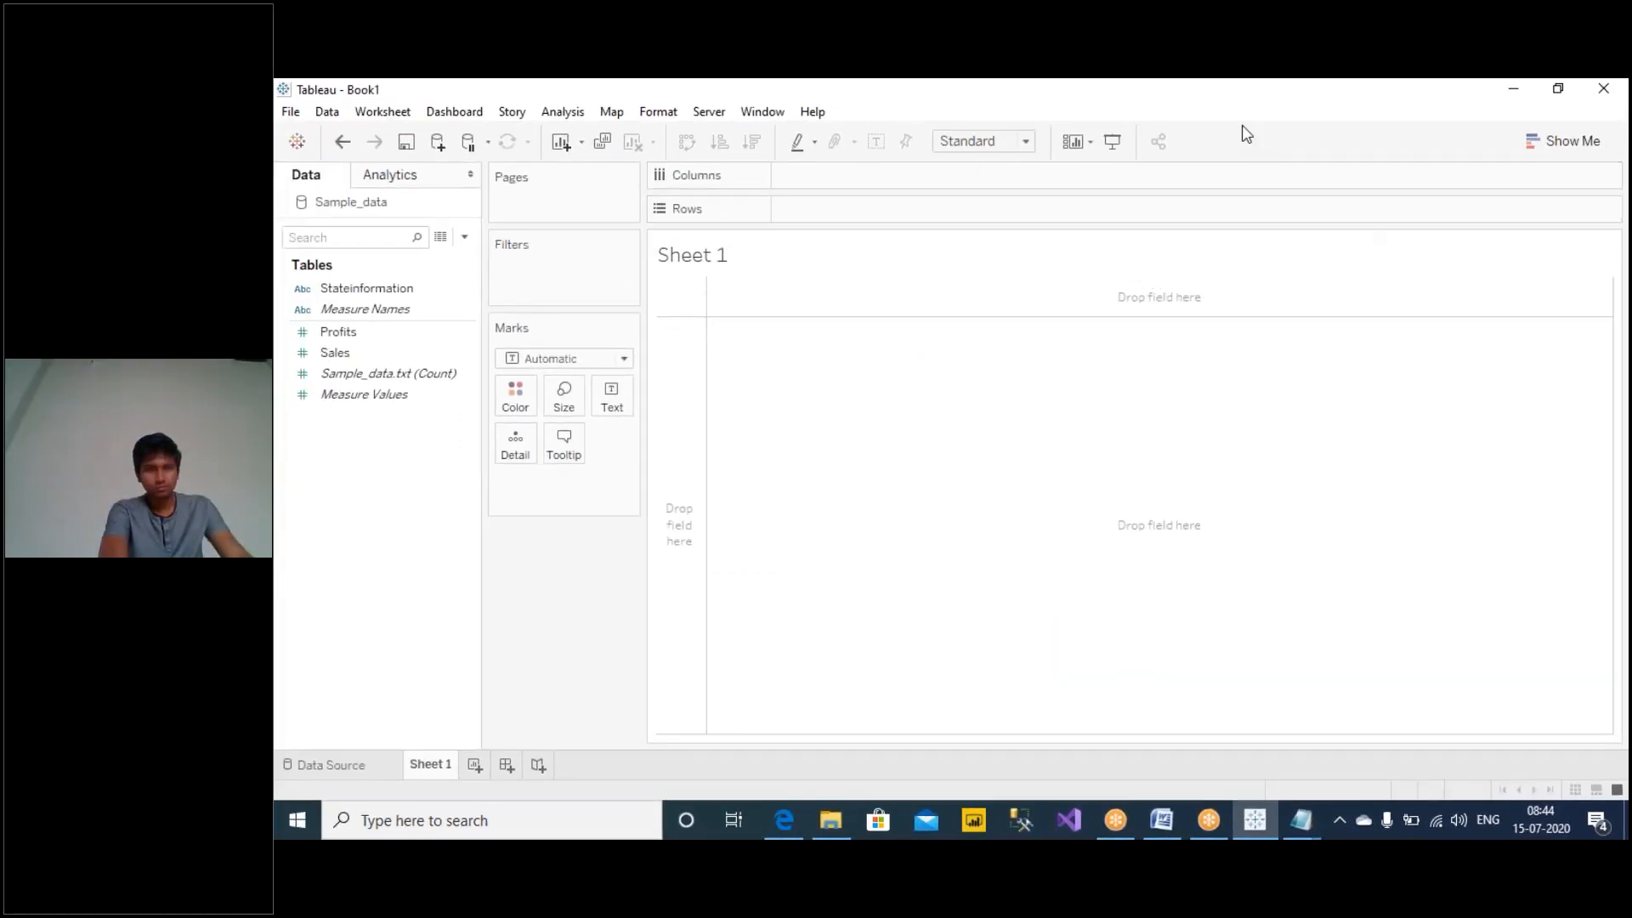
{"action": "left_click", "coordinate": [1219, 111]}
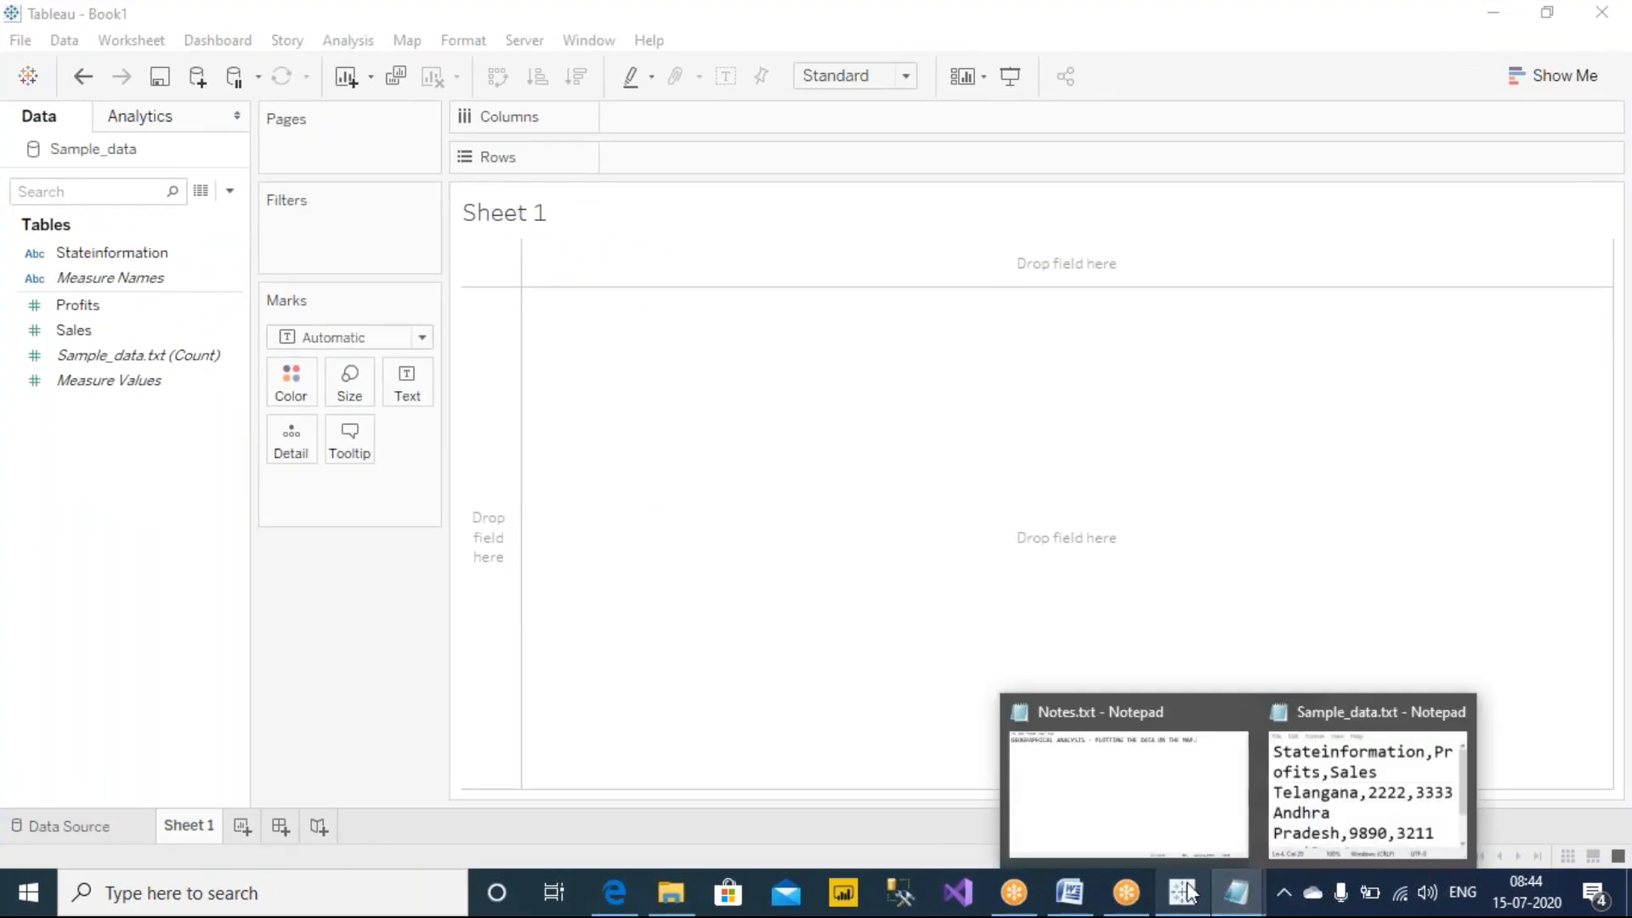
{"action": "left_click", "coordinate": [1105, 795]}
{"action": "left_click", "coordinate": [782, 284]}
{"action": "left_click", "coordinate": [1166, 192]}
{"action": "key", "text": "Return"}
{"action": "key", "text": "Return"}
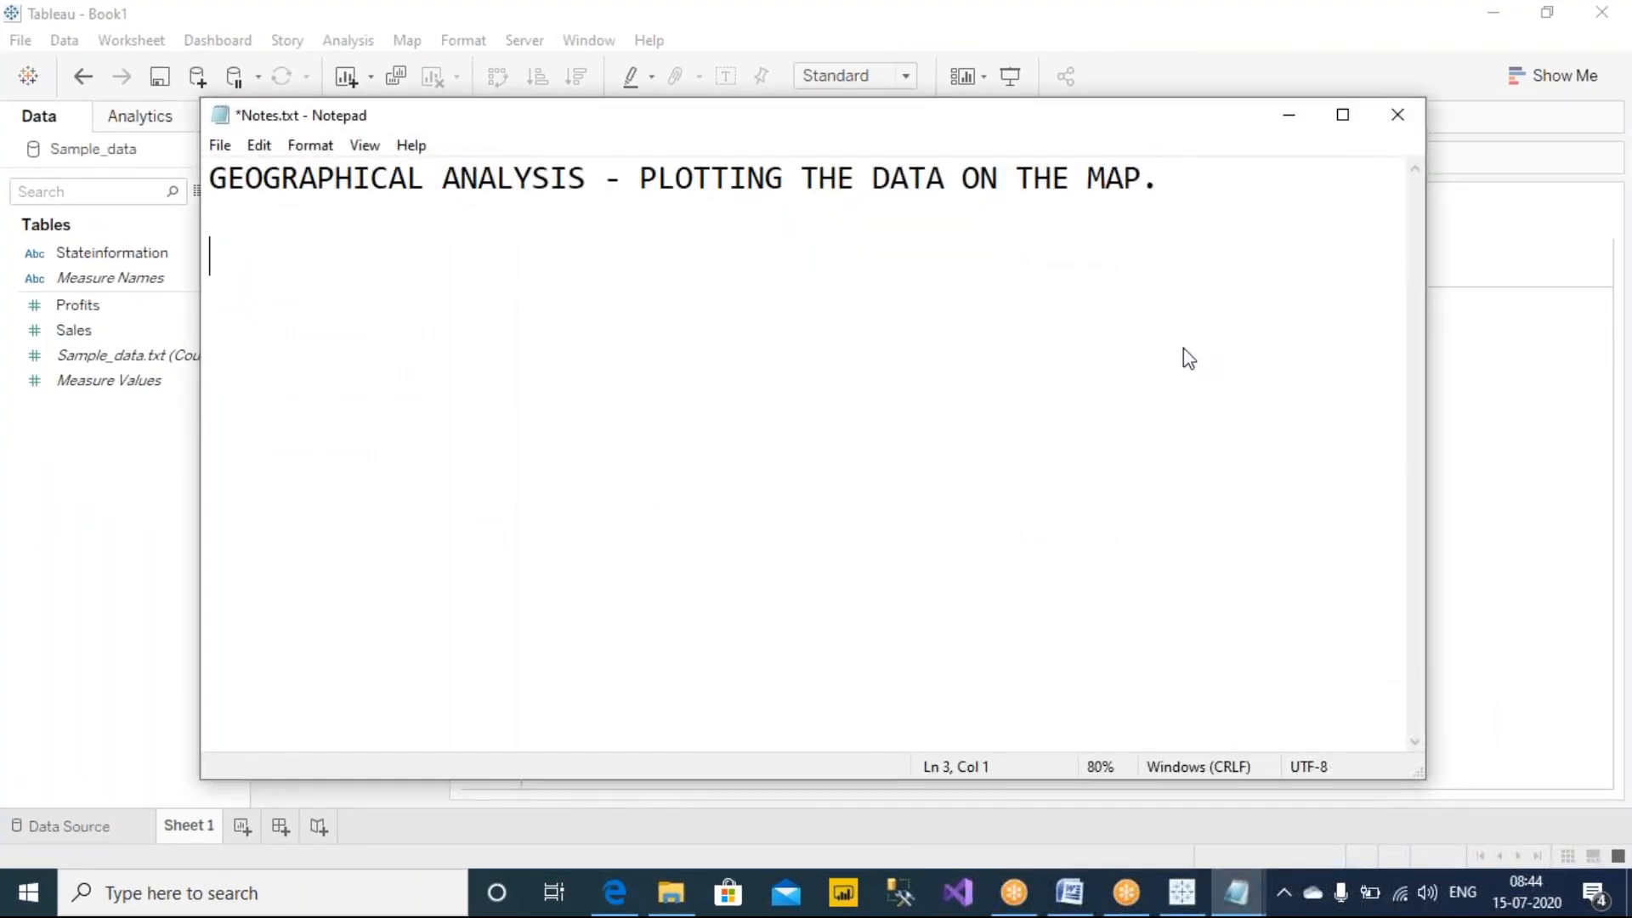
Write the line "WE CAN HAVE GEO GRAPHICAL FIELDS / ANALYSIS IN TWO WAYS" in capitals in Notes.txt.
{"action": "type", "text": "we ca"}
{"action": "key", "text": "BackSpace"}
{"action": "key", "text": "BackSpace"}
{"action": "key", "text": "BackSpace"}
{"action": "key", "text": "BackSpace"}
{"action": "key", "text": "BackSpace"}
{"action": "type", "text": "WE CAN HAVE "}
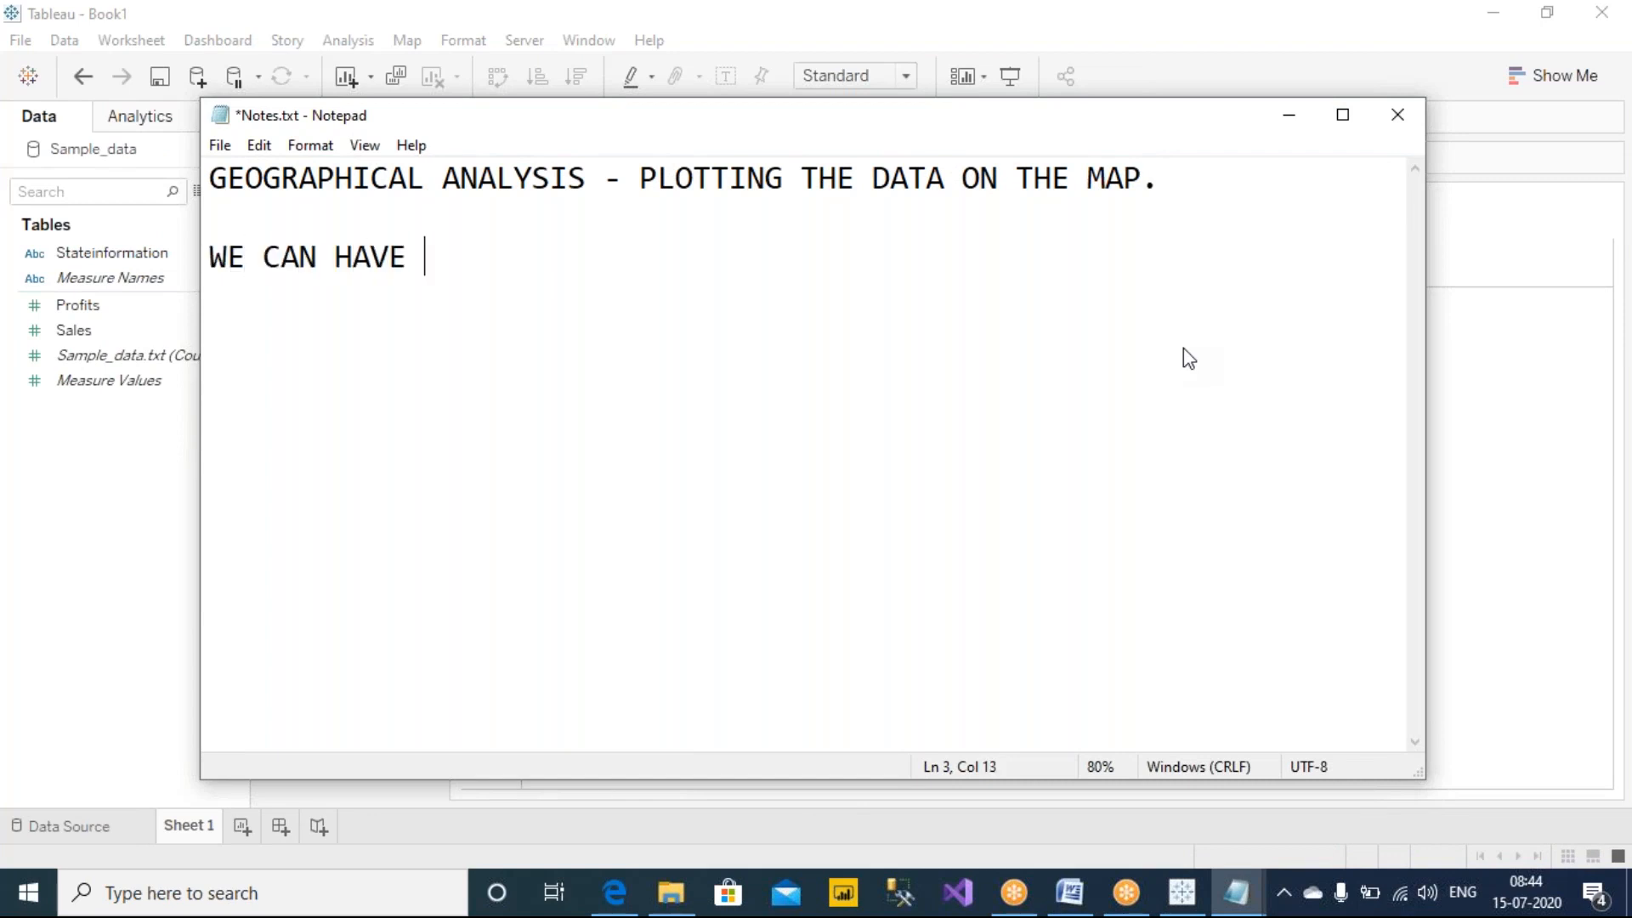
{"action": "type", "text": "GEO GRAPHICAL "}
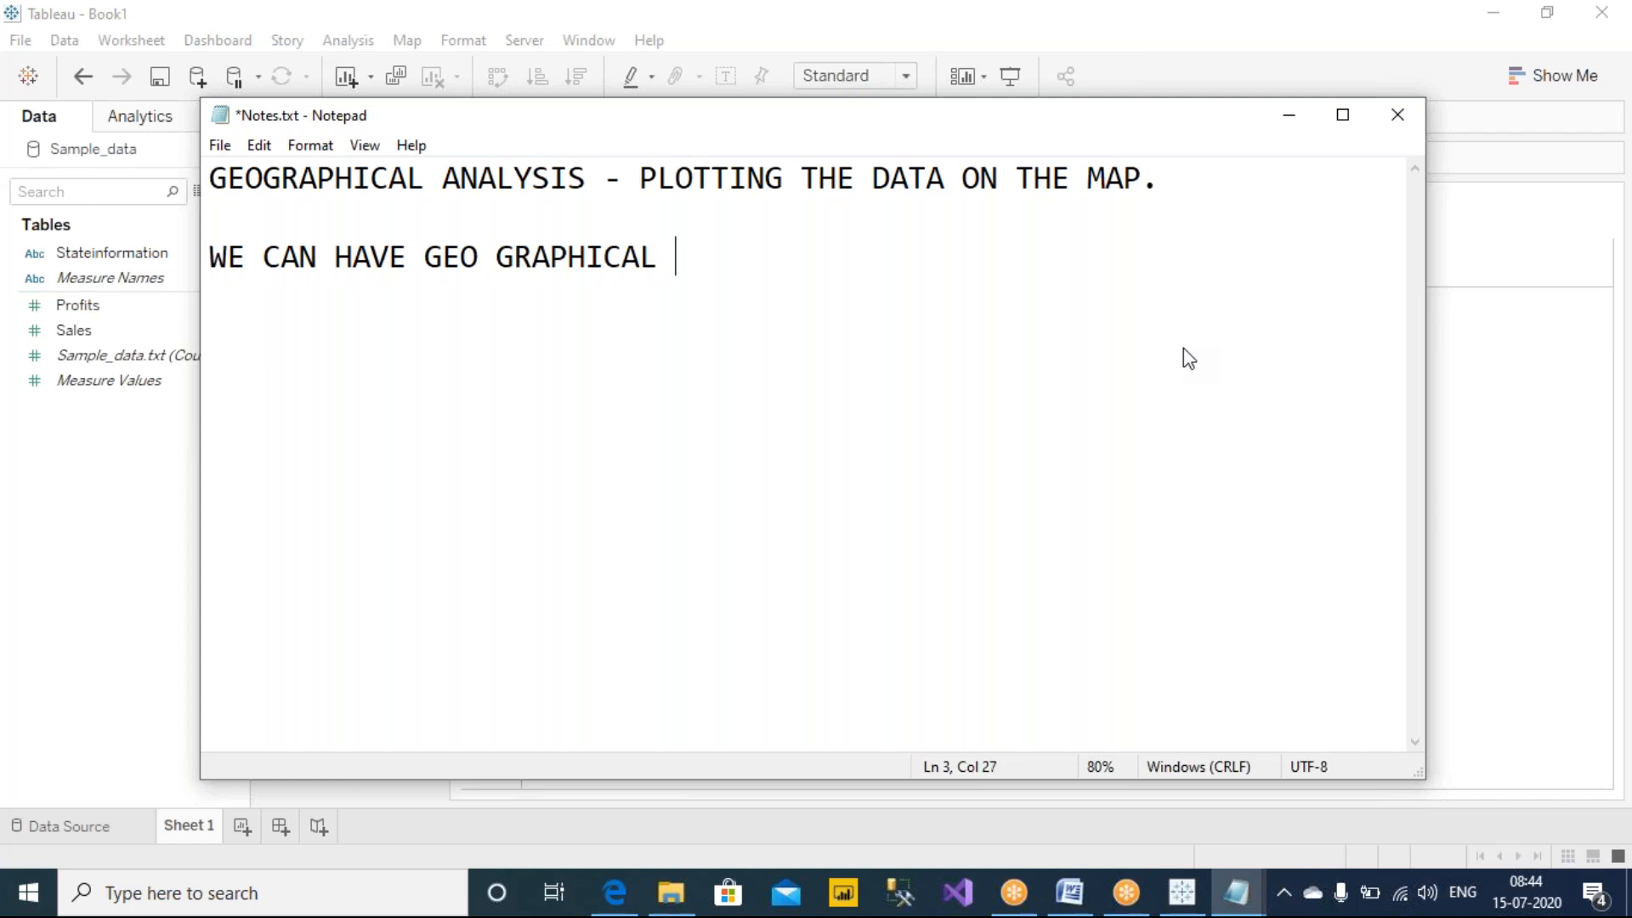
{"action": "type", "text": "FIELDS / A"}
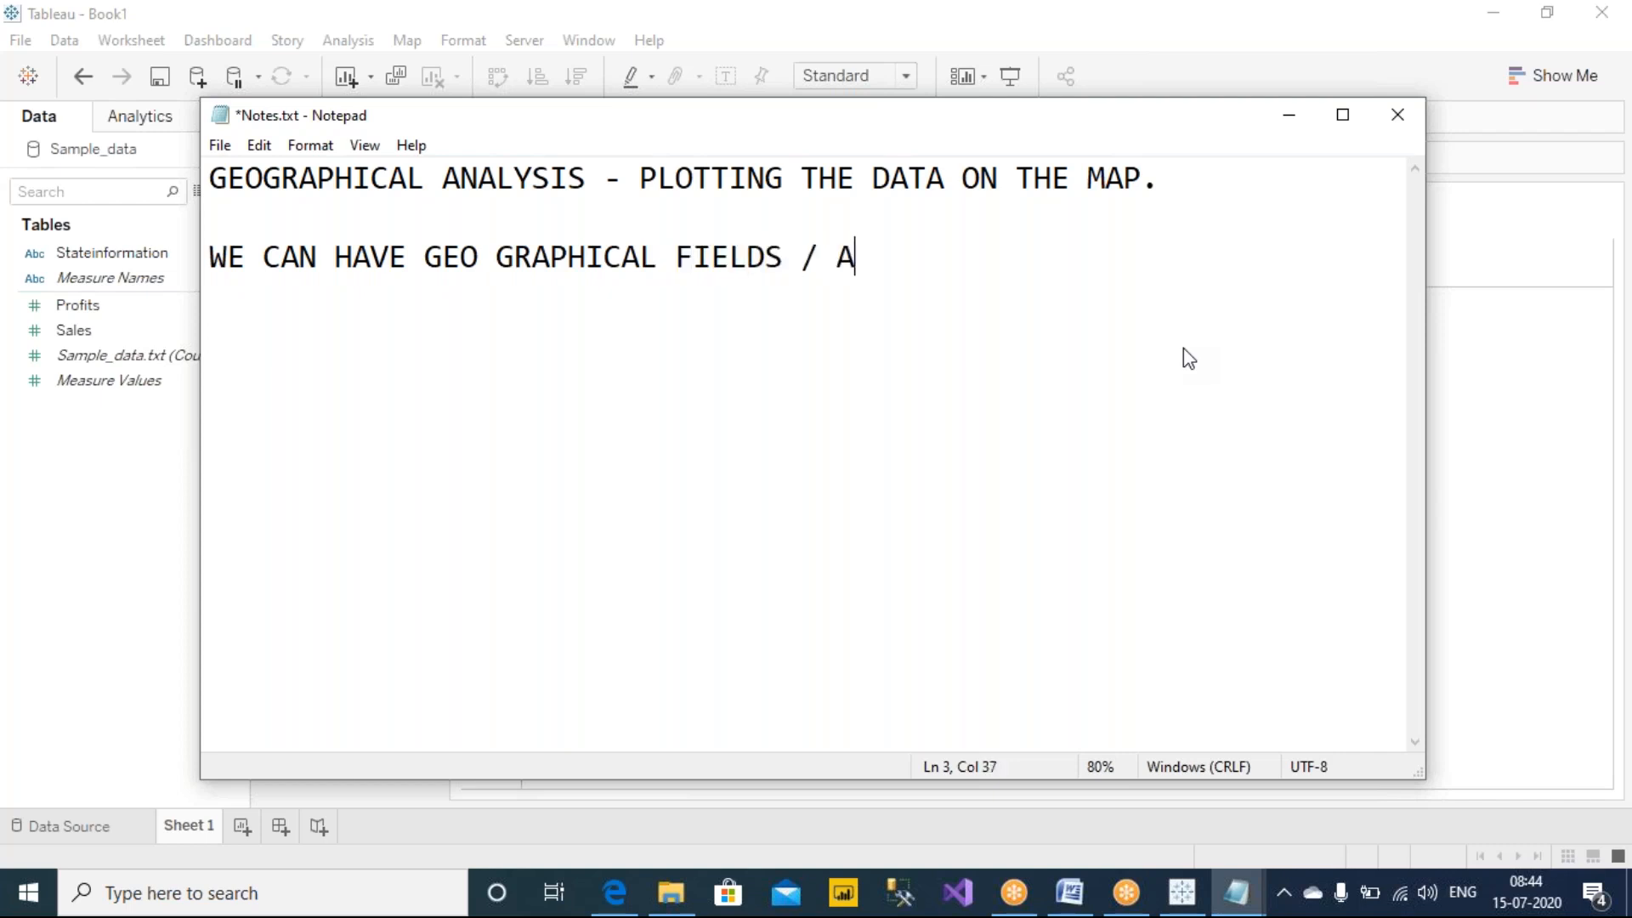
{"action": "type", "text": "NALYSIS I"}
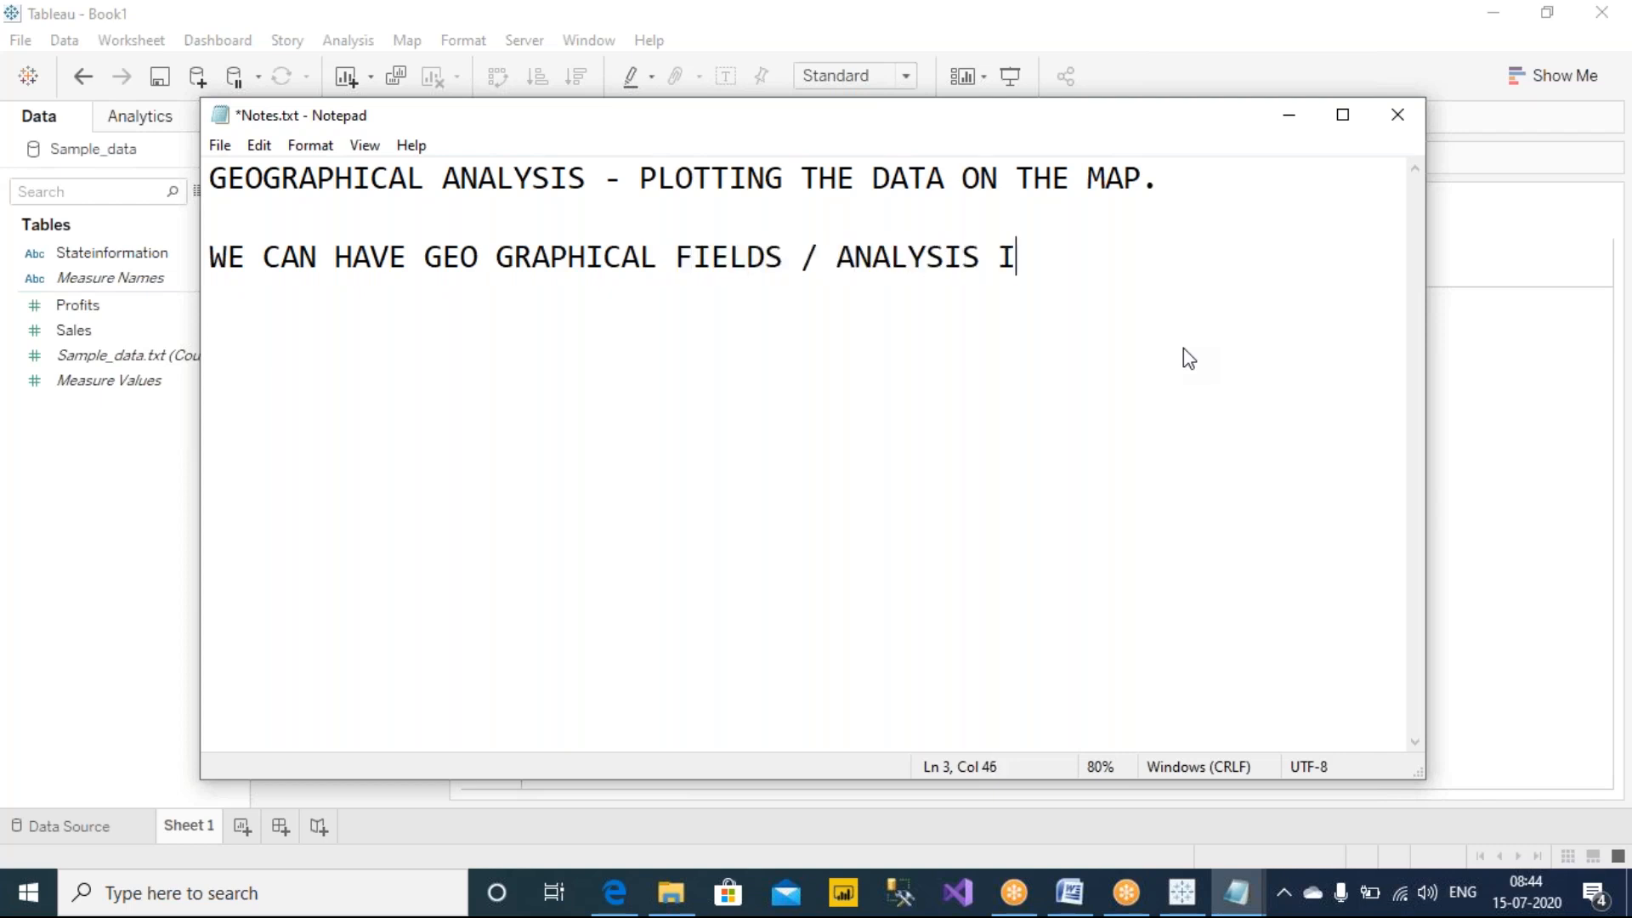
{"action": "type", "text": "N TWO WAS"}
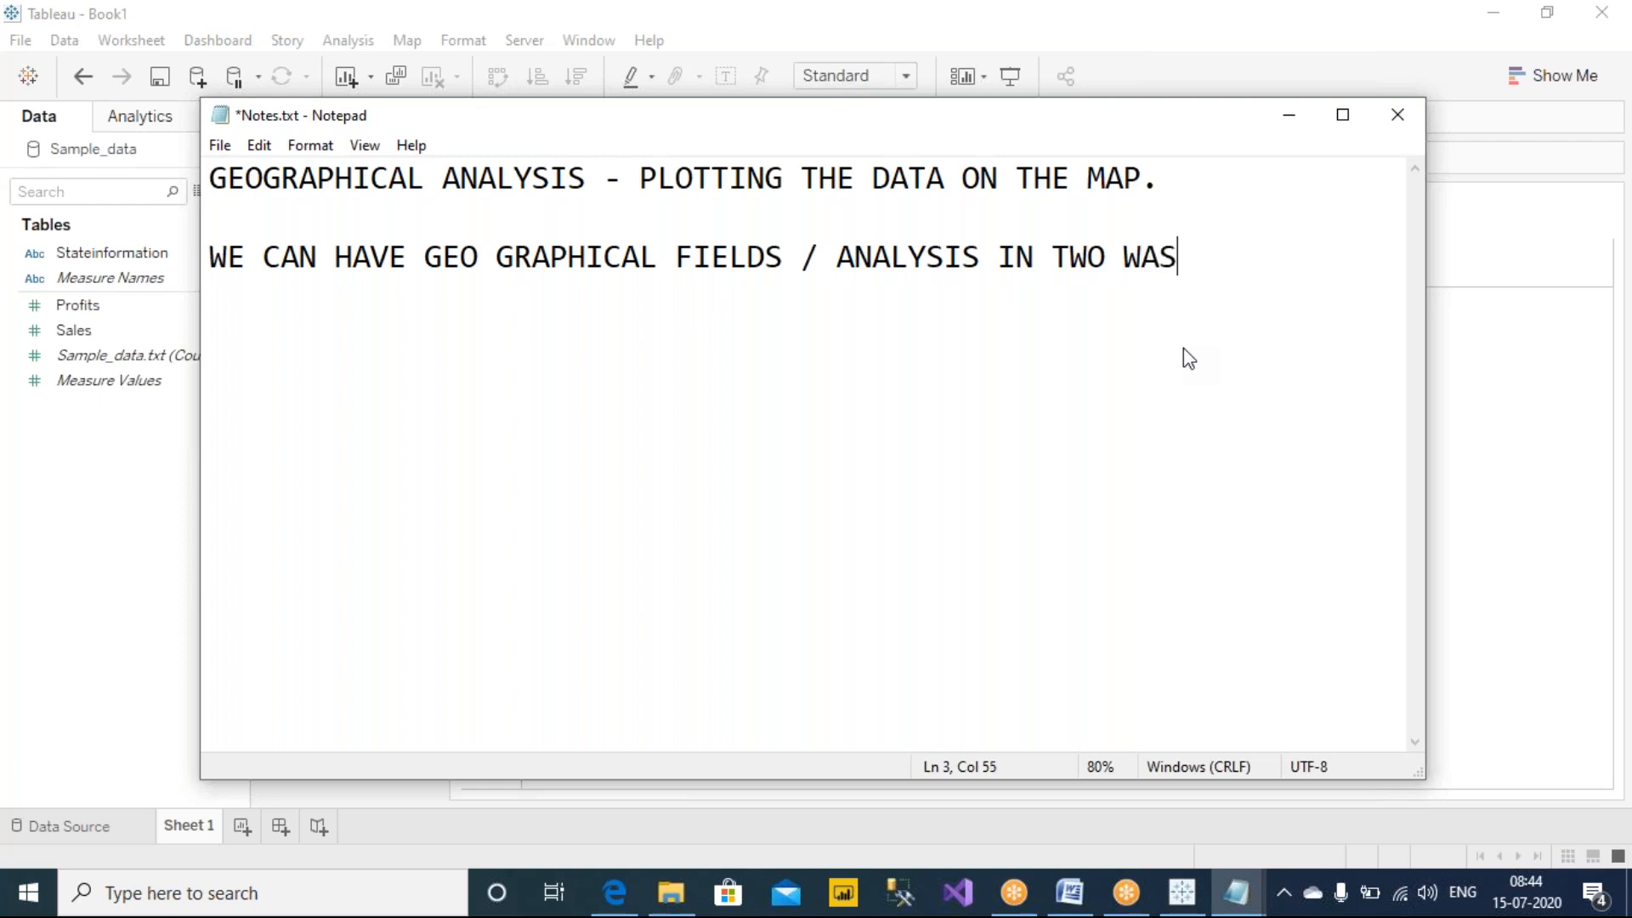
{"action": "key", "text": "BackSpace"}
{"action": "type", "text": "YS"}
After a blank line, add the list items "1) AUTOMATED WAY" and "2) MANUAL WAY", and save Notes.txt.
{"action": "key", "text": "Return"}
{"action": "key", "text": "Return"}
{"action": "type", "text": "1) AUTOMATED WAY"}
{"action": "key", "text": "Return"}
{"action": "type", "text": "2) MANUAL WAY"}
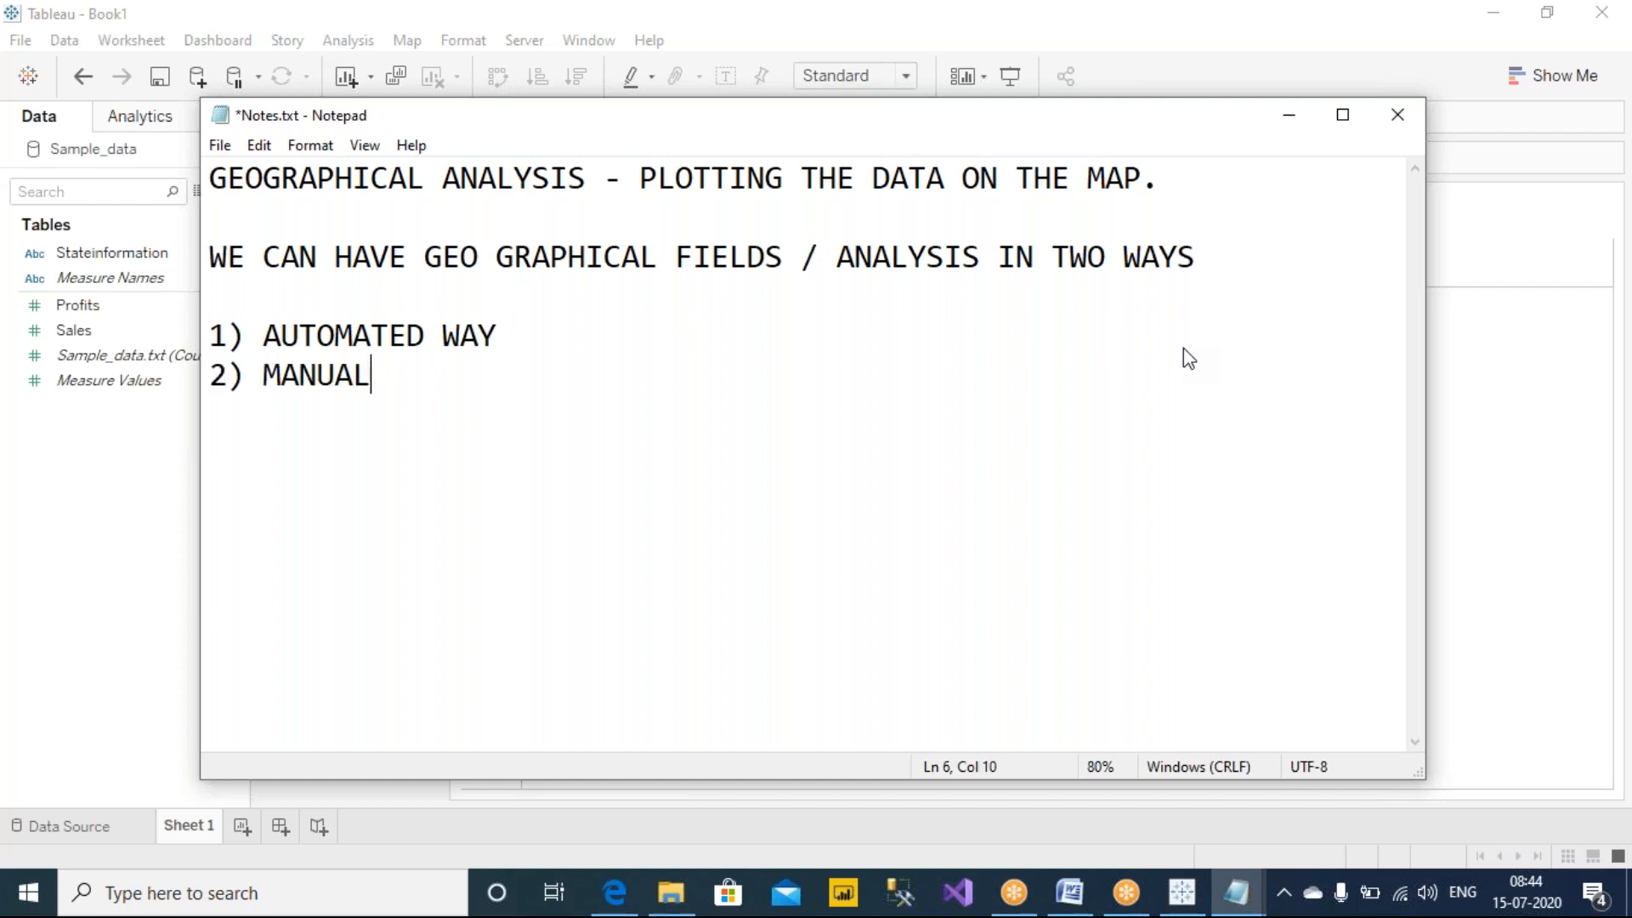
{"action": "key", "text": "ctrl+s"}
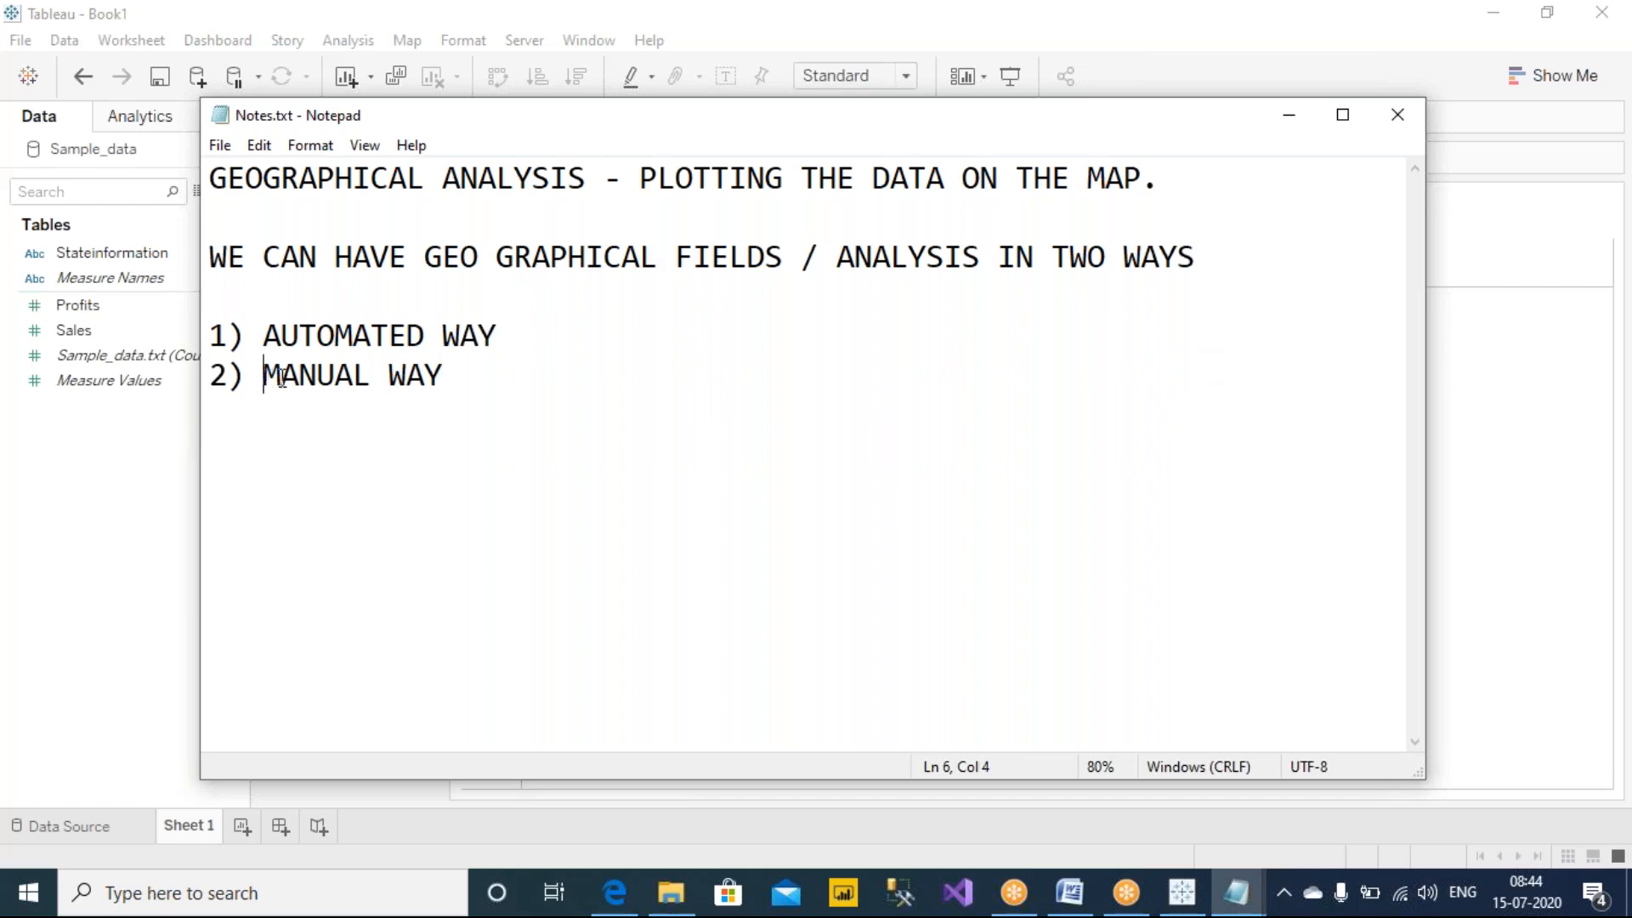
Return from Notes.txt to Sheet 1 and assign the State/Province geographic role to the Stateinformation field.
{"action": "left_click_drag", "start_coordinate": [265, 374], "coordinate": [462, 374]}
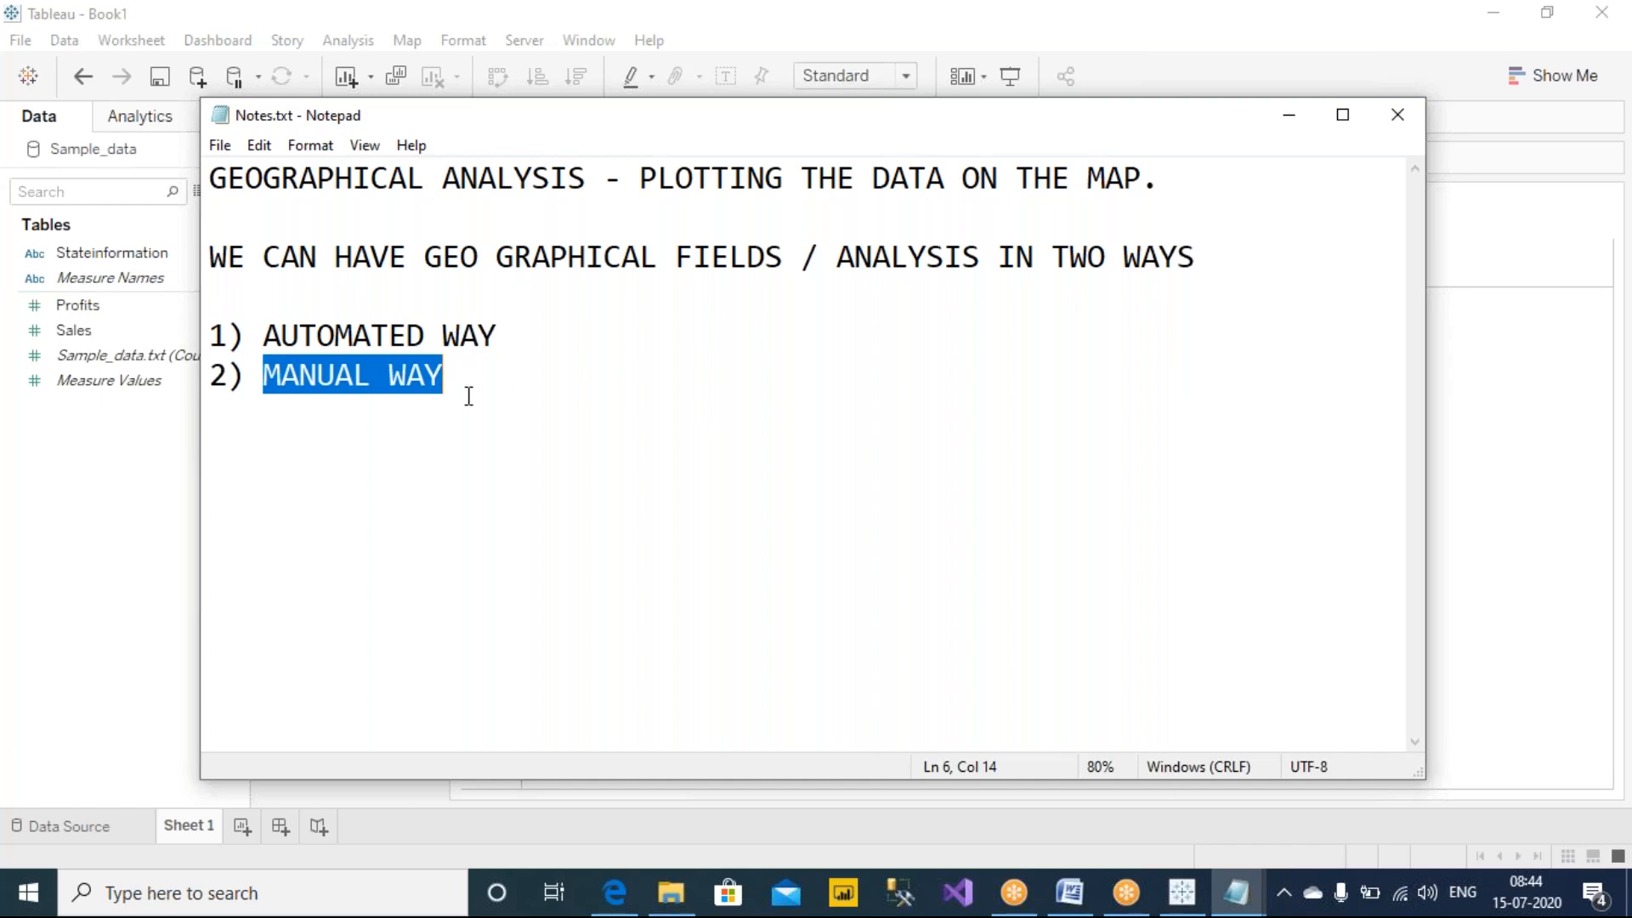
{"action": "left_click", "coordinate": [473, 385]}
{"action": "left_click", "coordinate": [76, 536]}
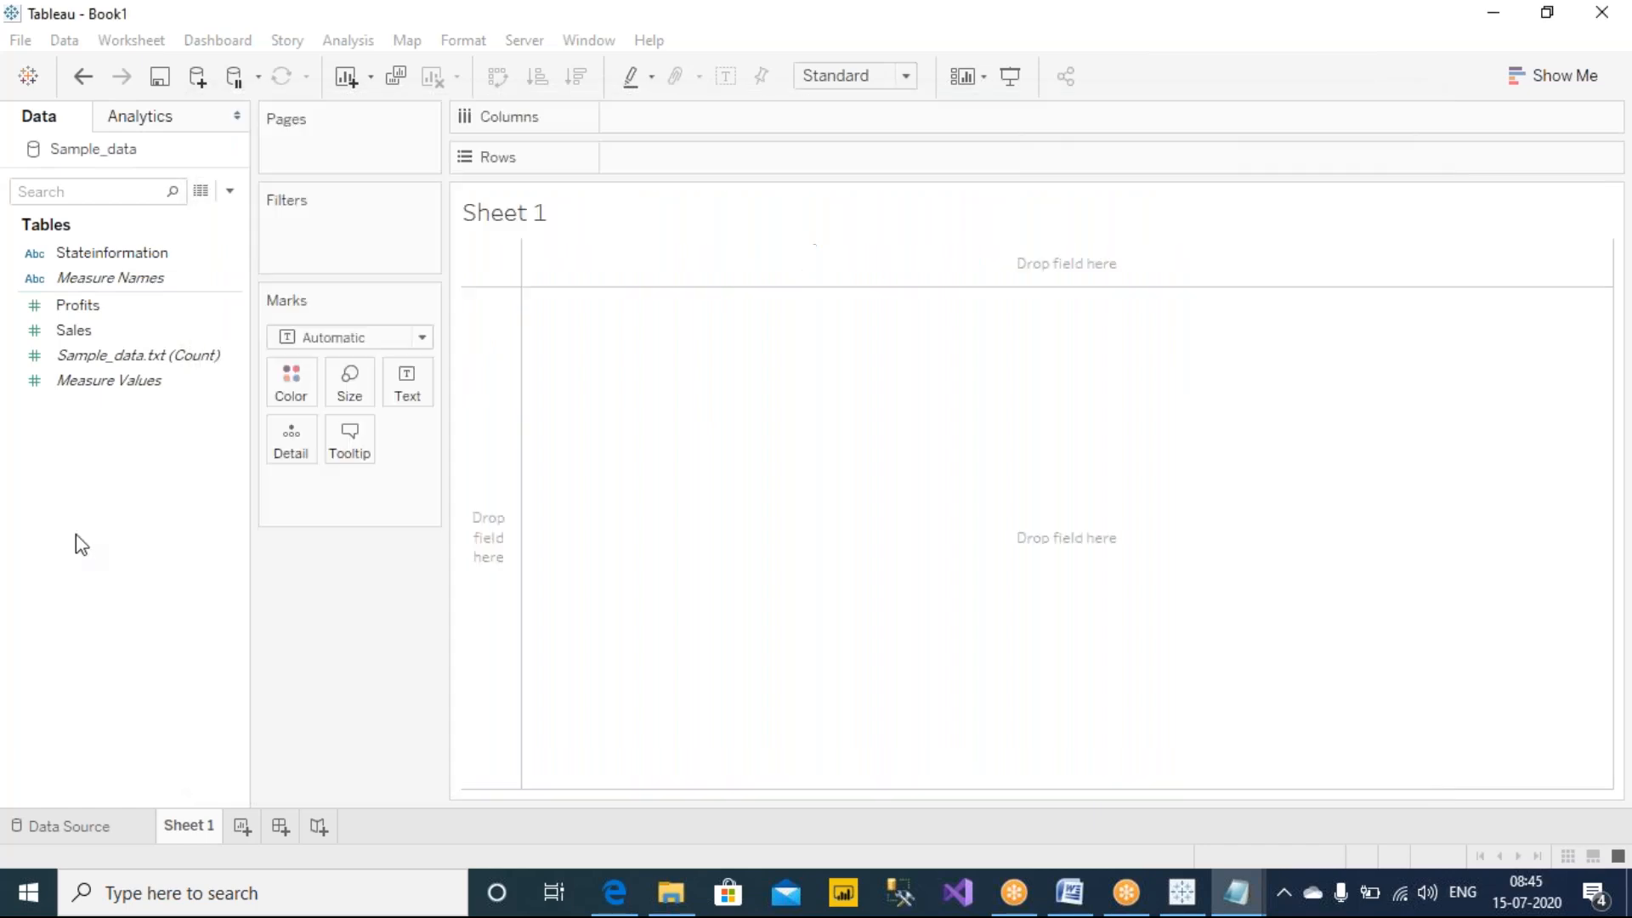
{"action": "left_click", "coordinate": [130, 252]}
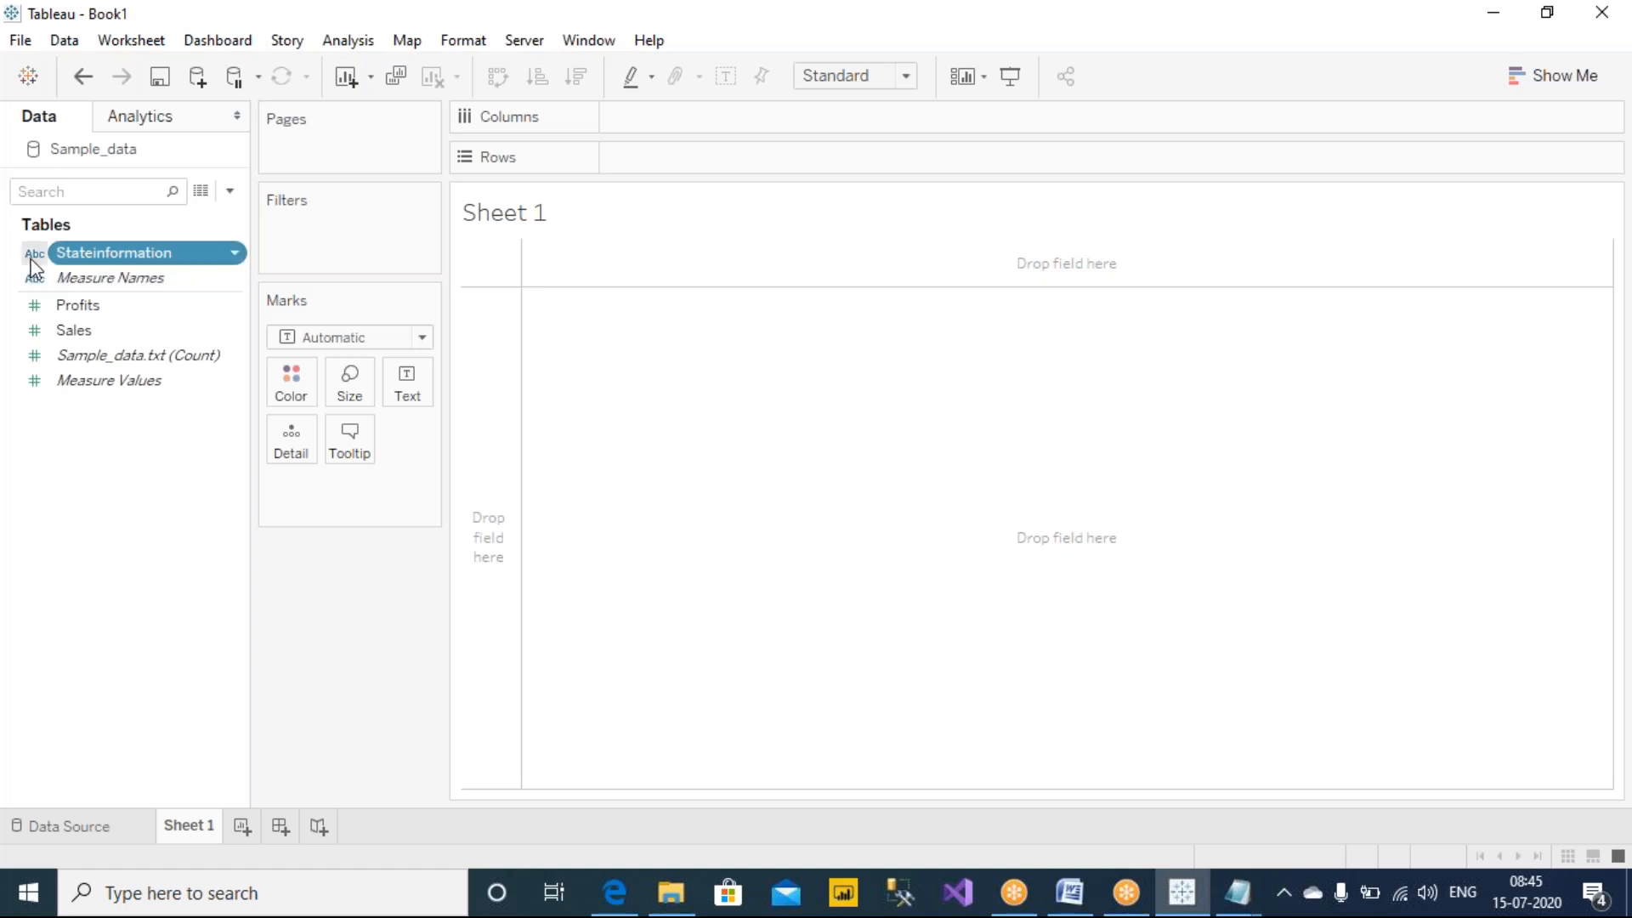
{"action": "right_click", "coordinate": [196, 250]}
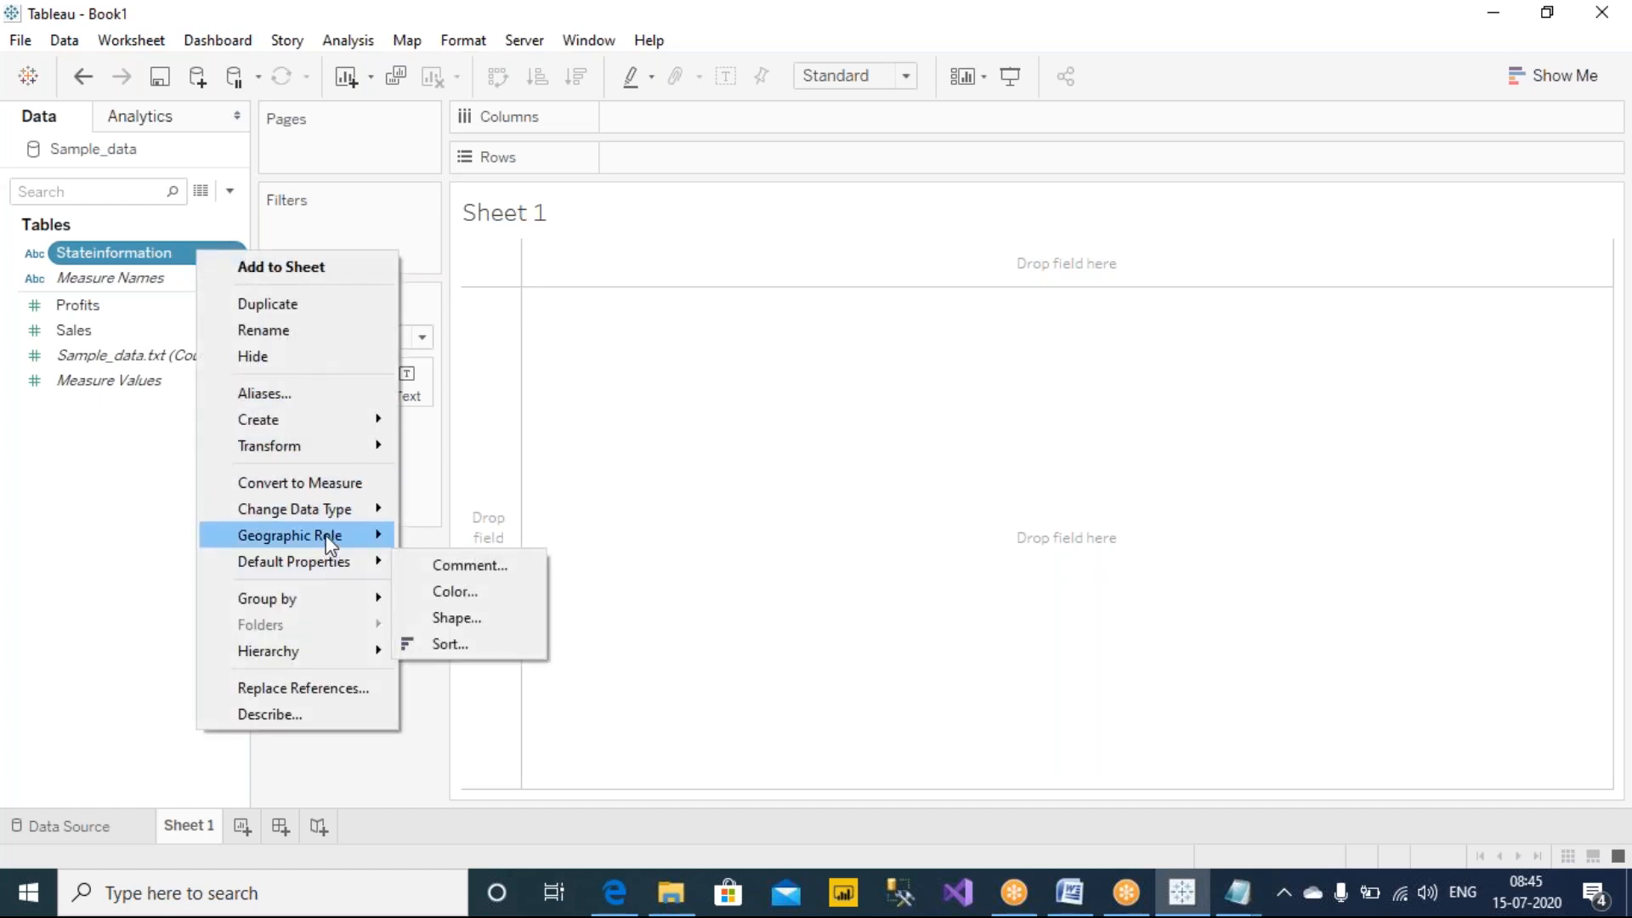
{"action": "mouse_move", "coordinate": [299, 536]}
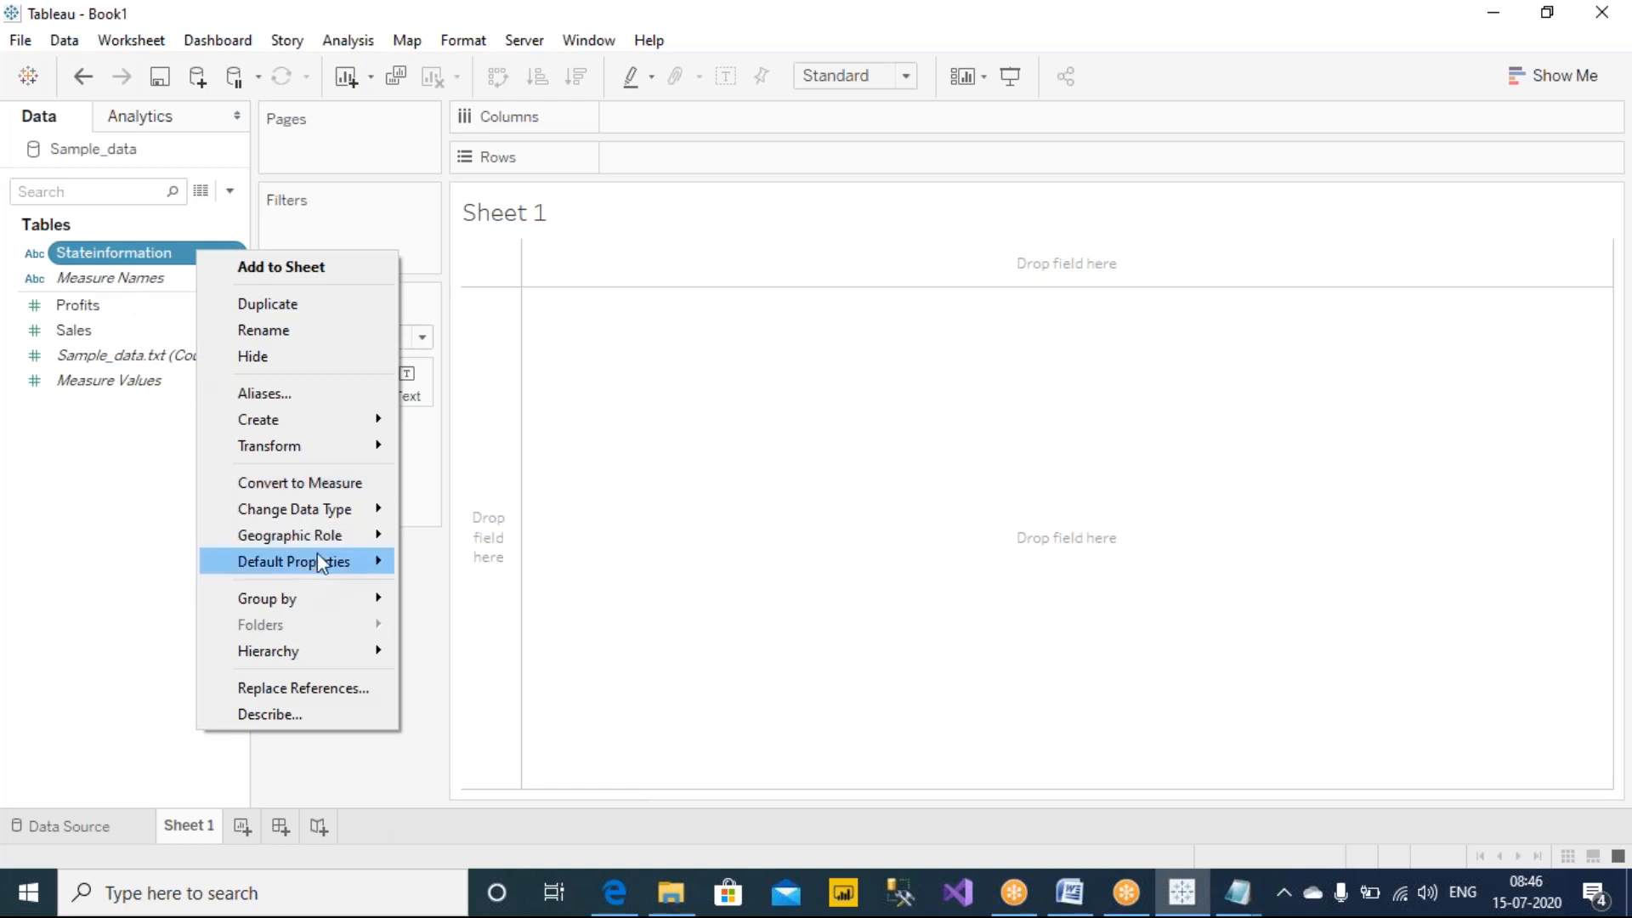
{"action": "mouse_move", "coordinate": [323, 537]}
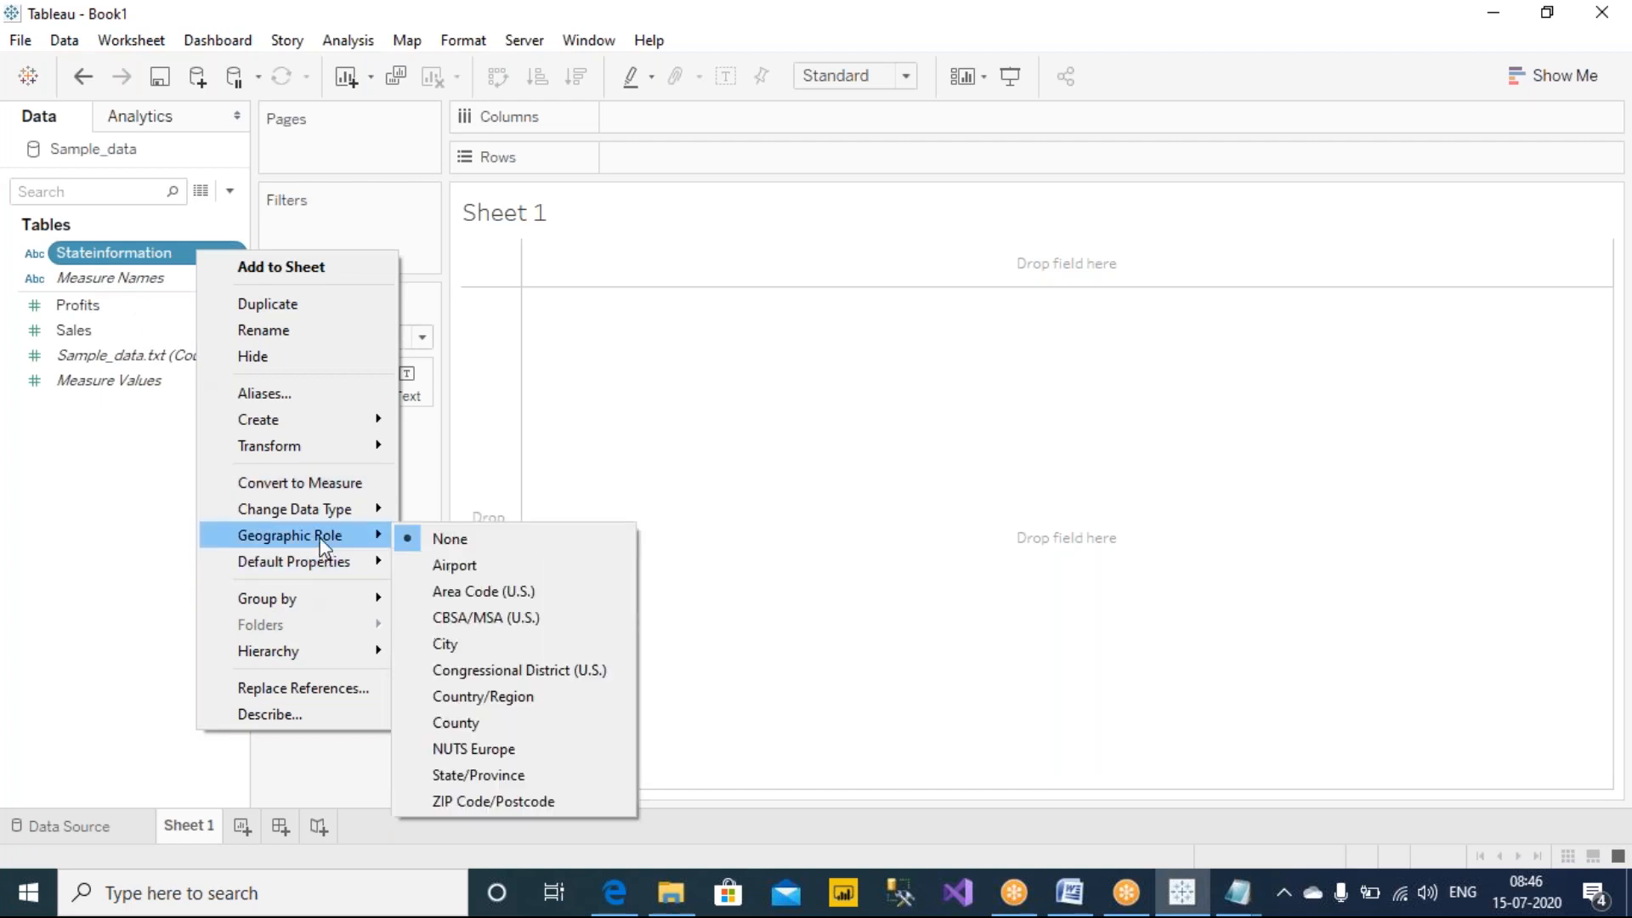
{"action": "left_click", "coordinate": [468, 775]}
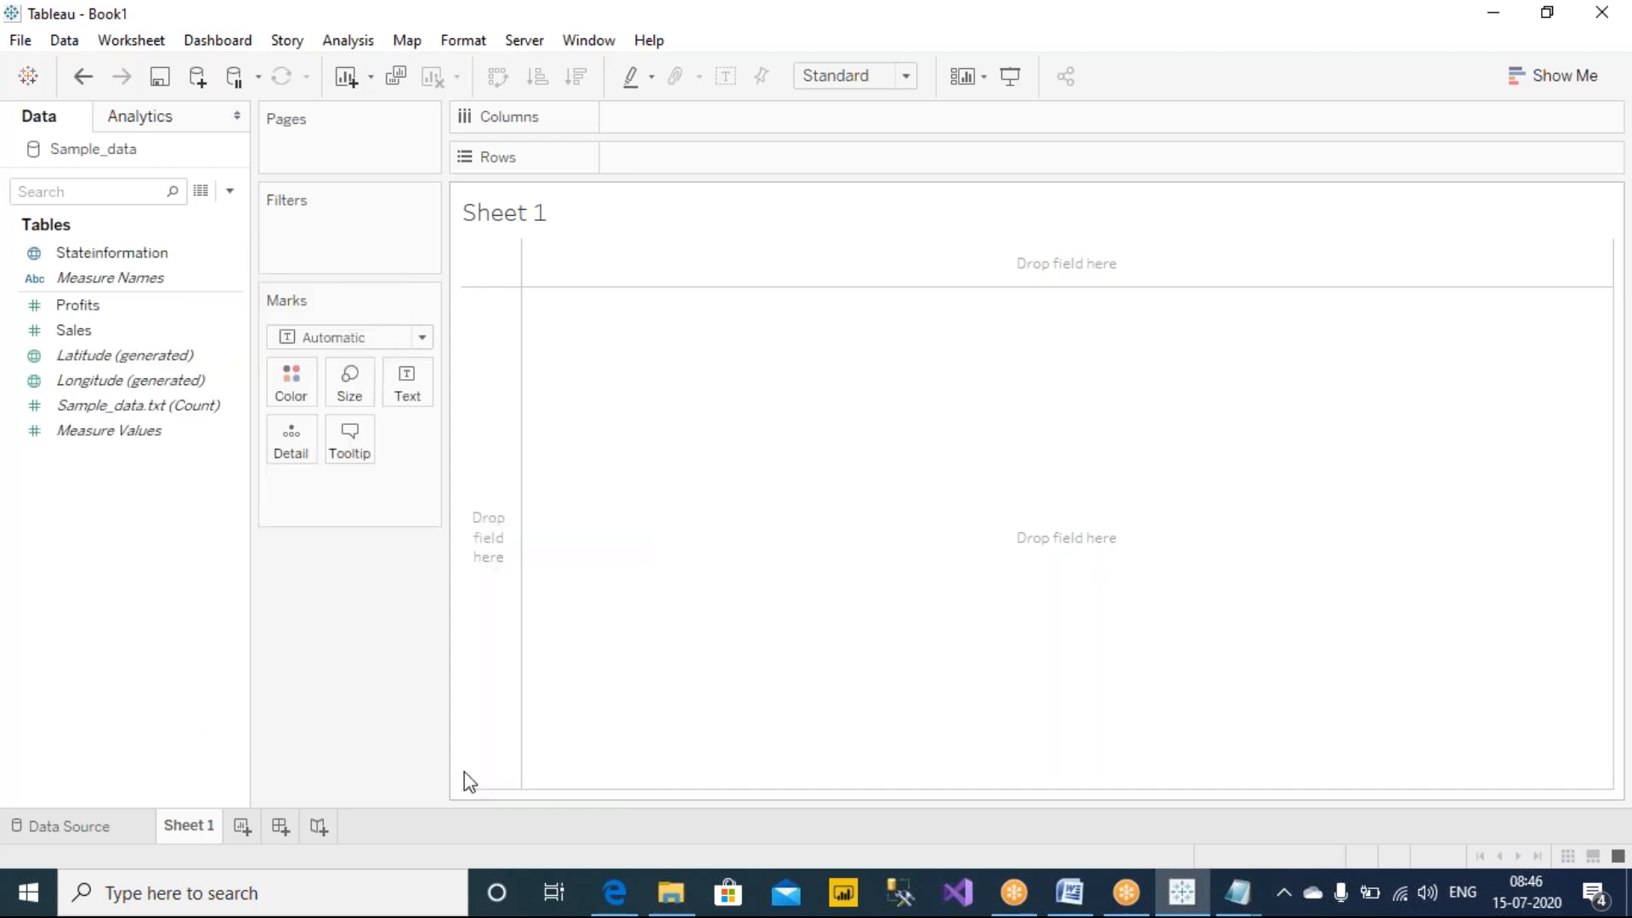
{"action": "left_click", "coordinate": [52, 255]}
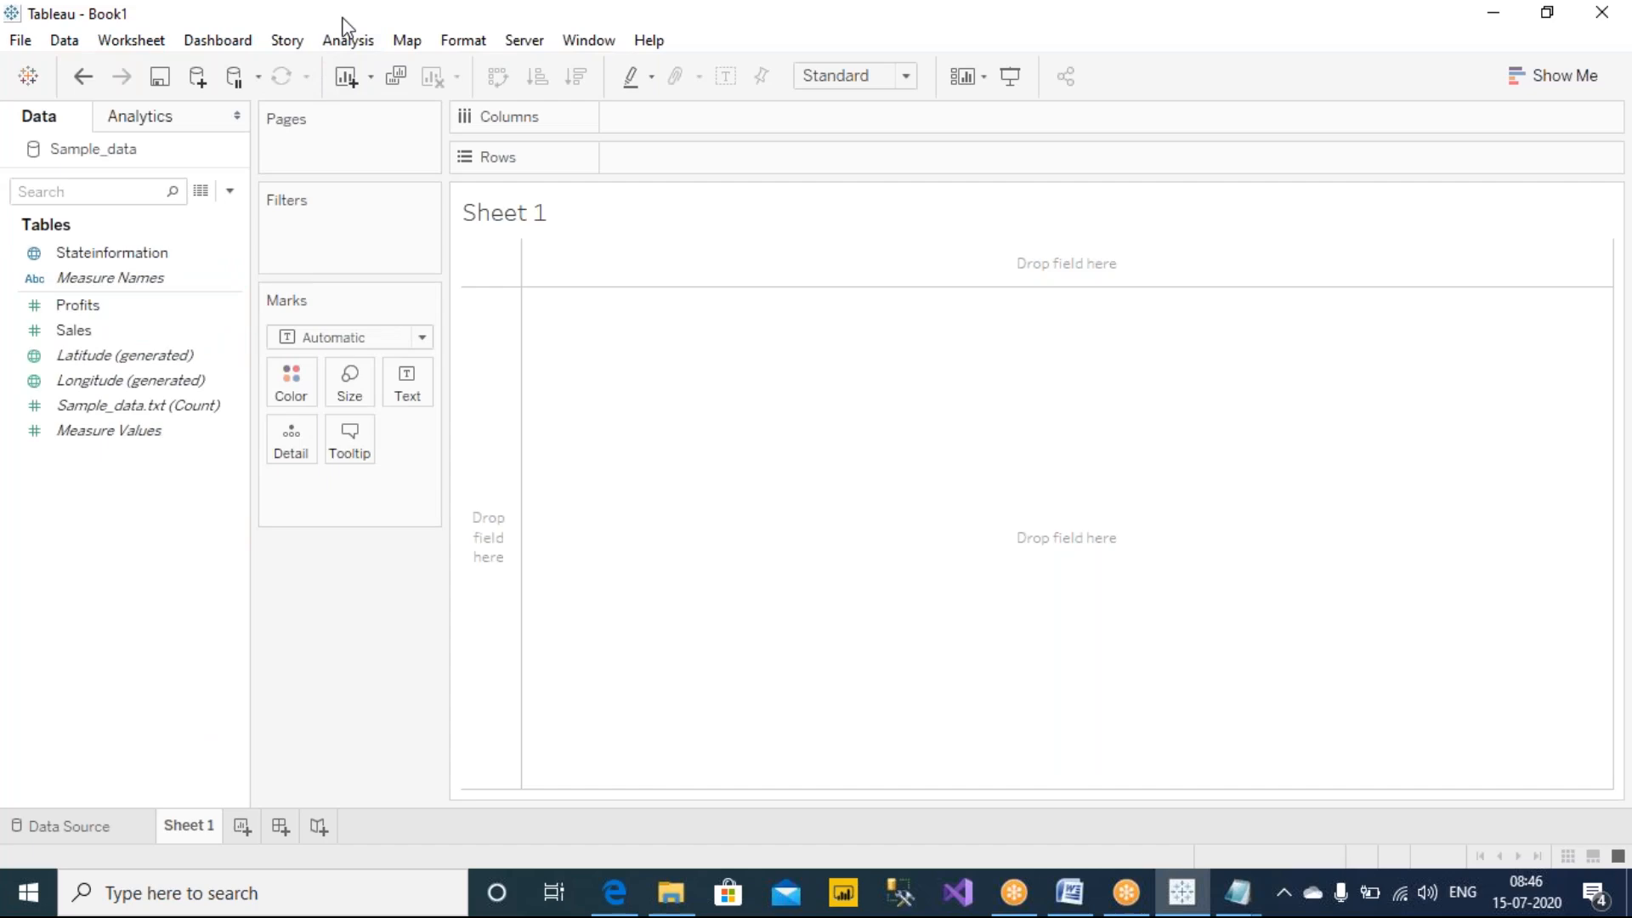
Restore the Tableau window to a smaller size, circle the Latitude and Longitude generated fields with the annotation pen, and draw arrows to them.
{"action": "left_click_drag", "start_coordinate": [345, 23], "coordinate": [400, 87]}
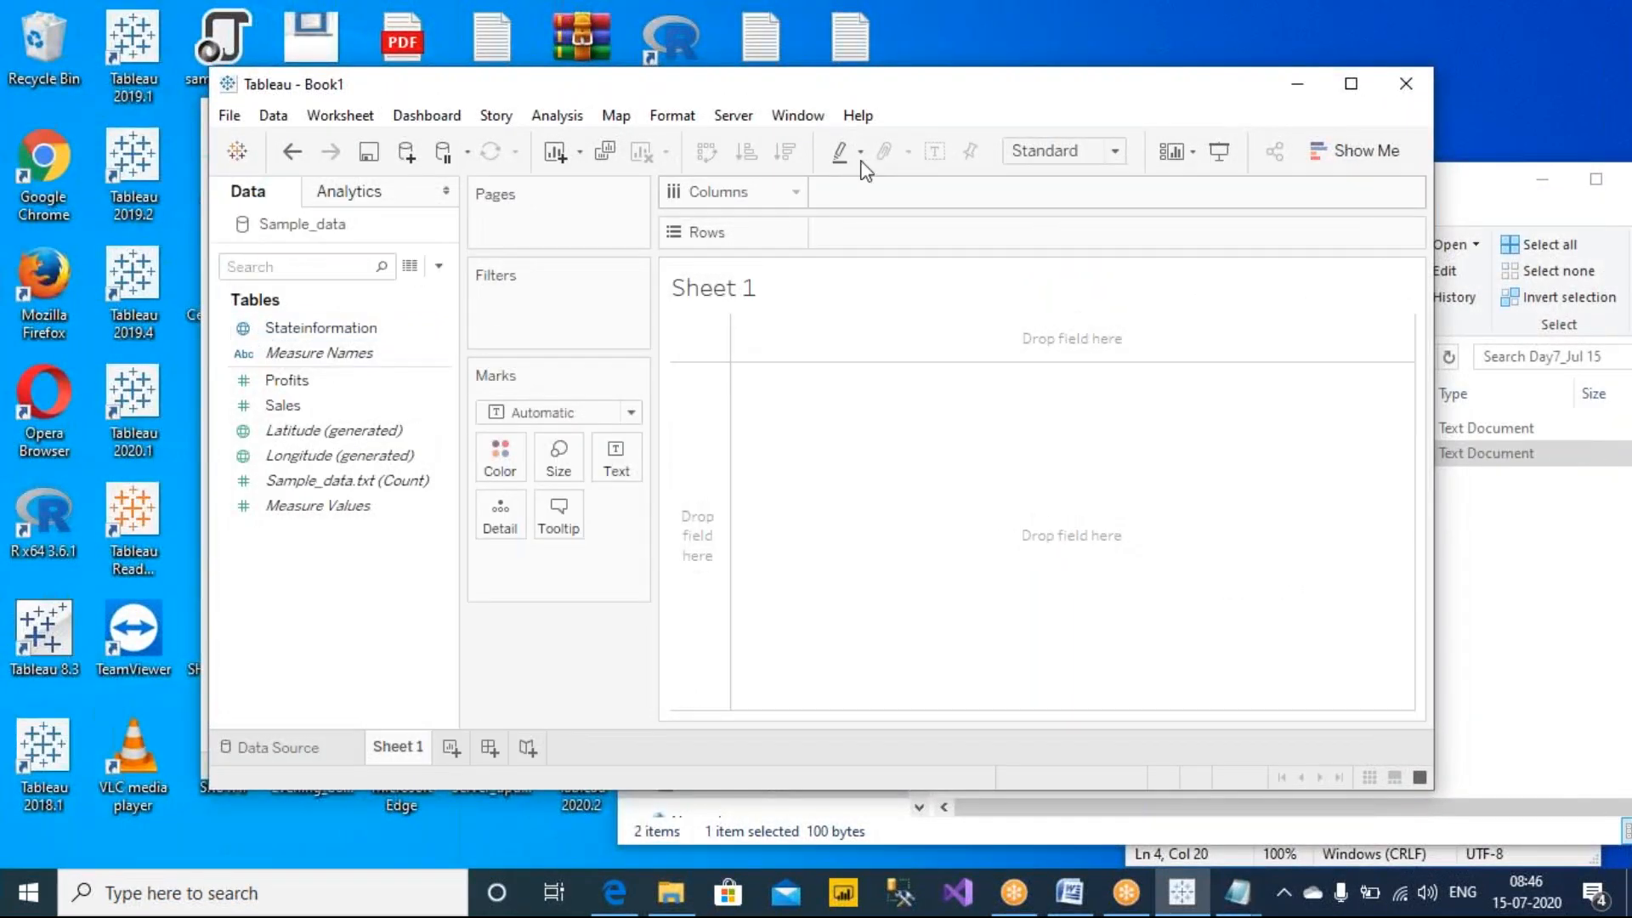
{"action": "left_click", "coordinate": [1048, 13]}
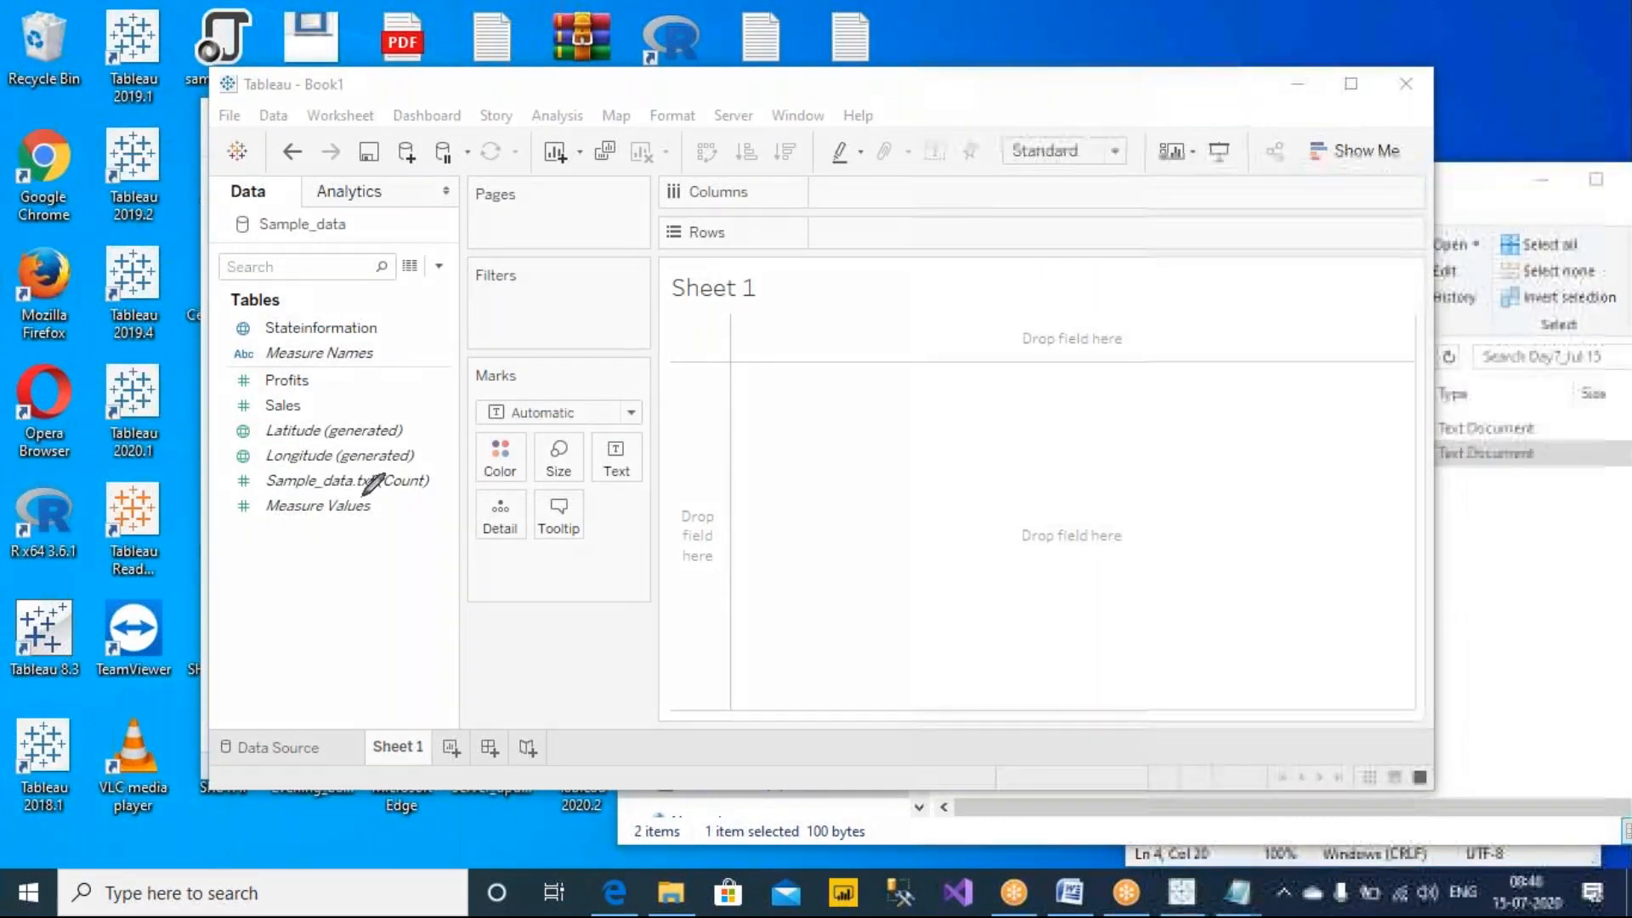
{"action": "mouse_move", "coordinate": [423, 418]}
{"action": "left_mouse_down"}
{"action": "mouse_move", "coordinate": [228, 417]}
{"action": "mouse_move", "coordinate": [228, 459]}
{"action": "mouse_move", "coordinate": [449, 459]}
{"action": "mouse_move", "coordinate": [421, 416]}
{"action": "left_mouse_up"}
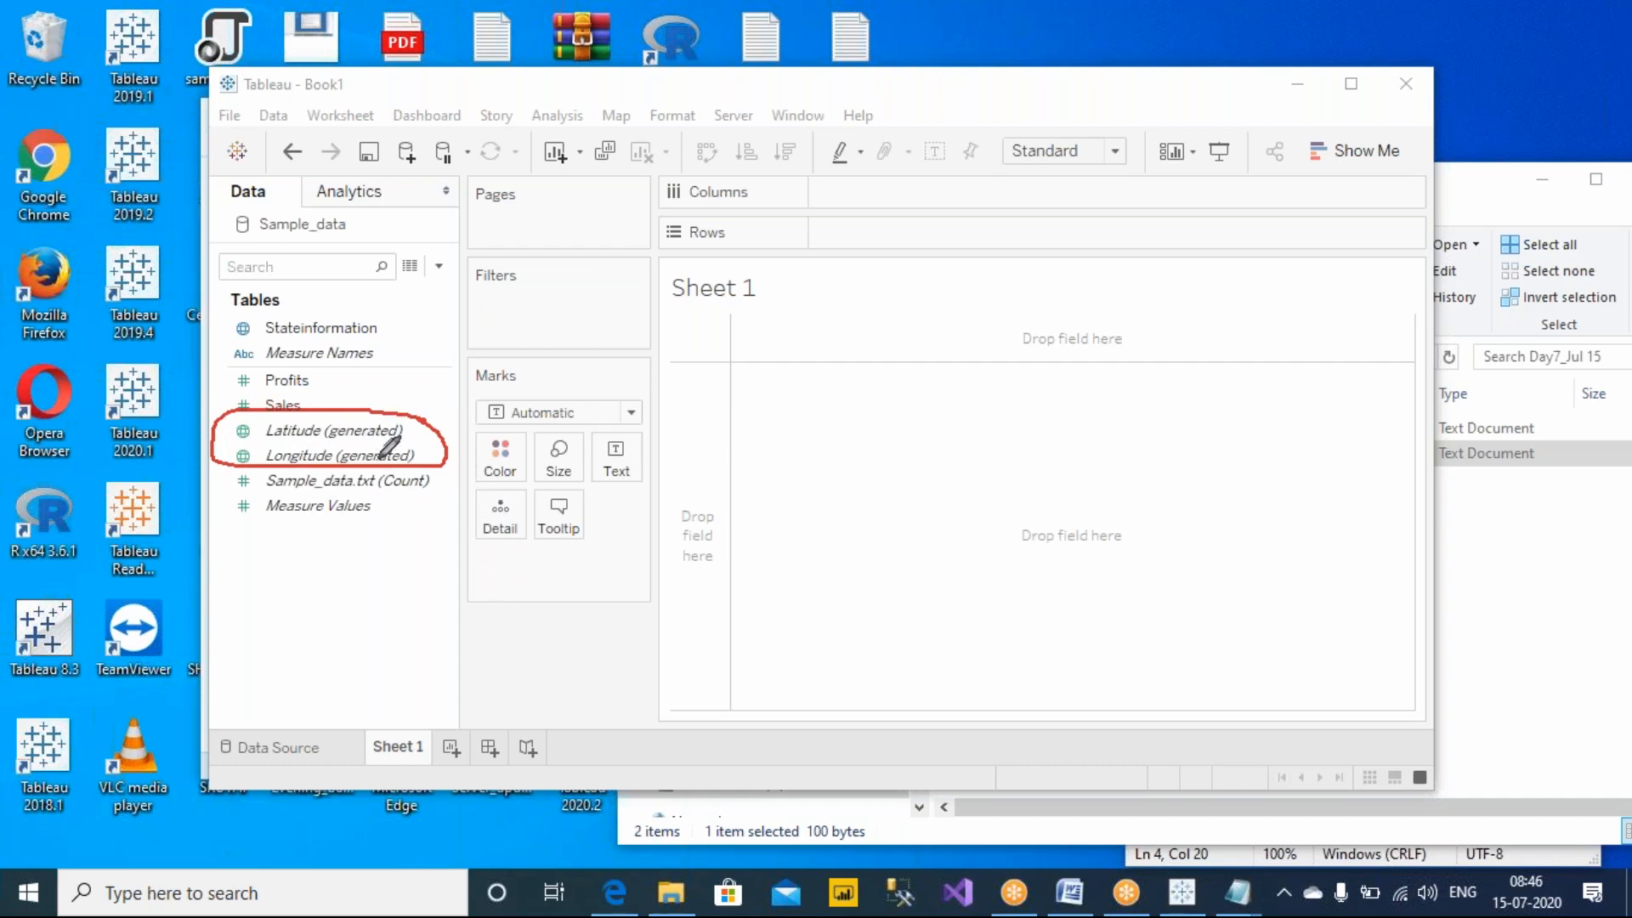
{"action": "mouse_move", "coordinate": [503, 386]}
{"action": "left_mouse_down"}
{"action": "mouse_move", "coordinate": [435, 432]}
{"action": "mouse_move", "coordinate": [497, 439]}
{"action": "left_mouse_up"}
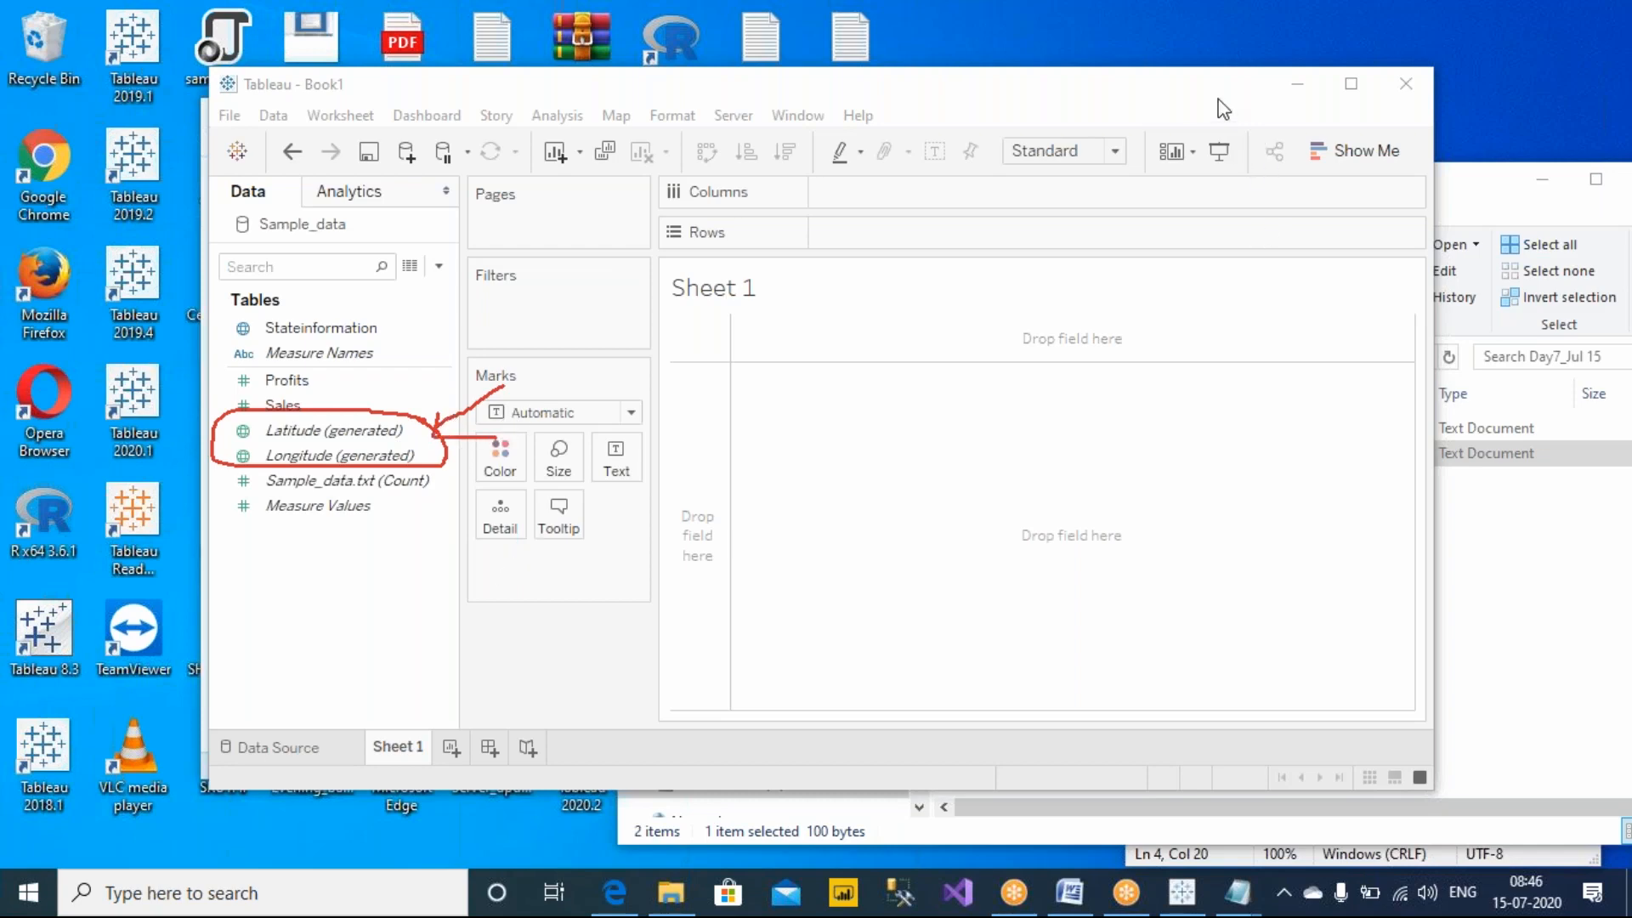
{"action": "left_click", "coordinate": [413, 432]}
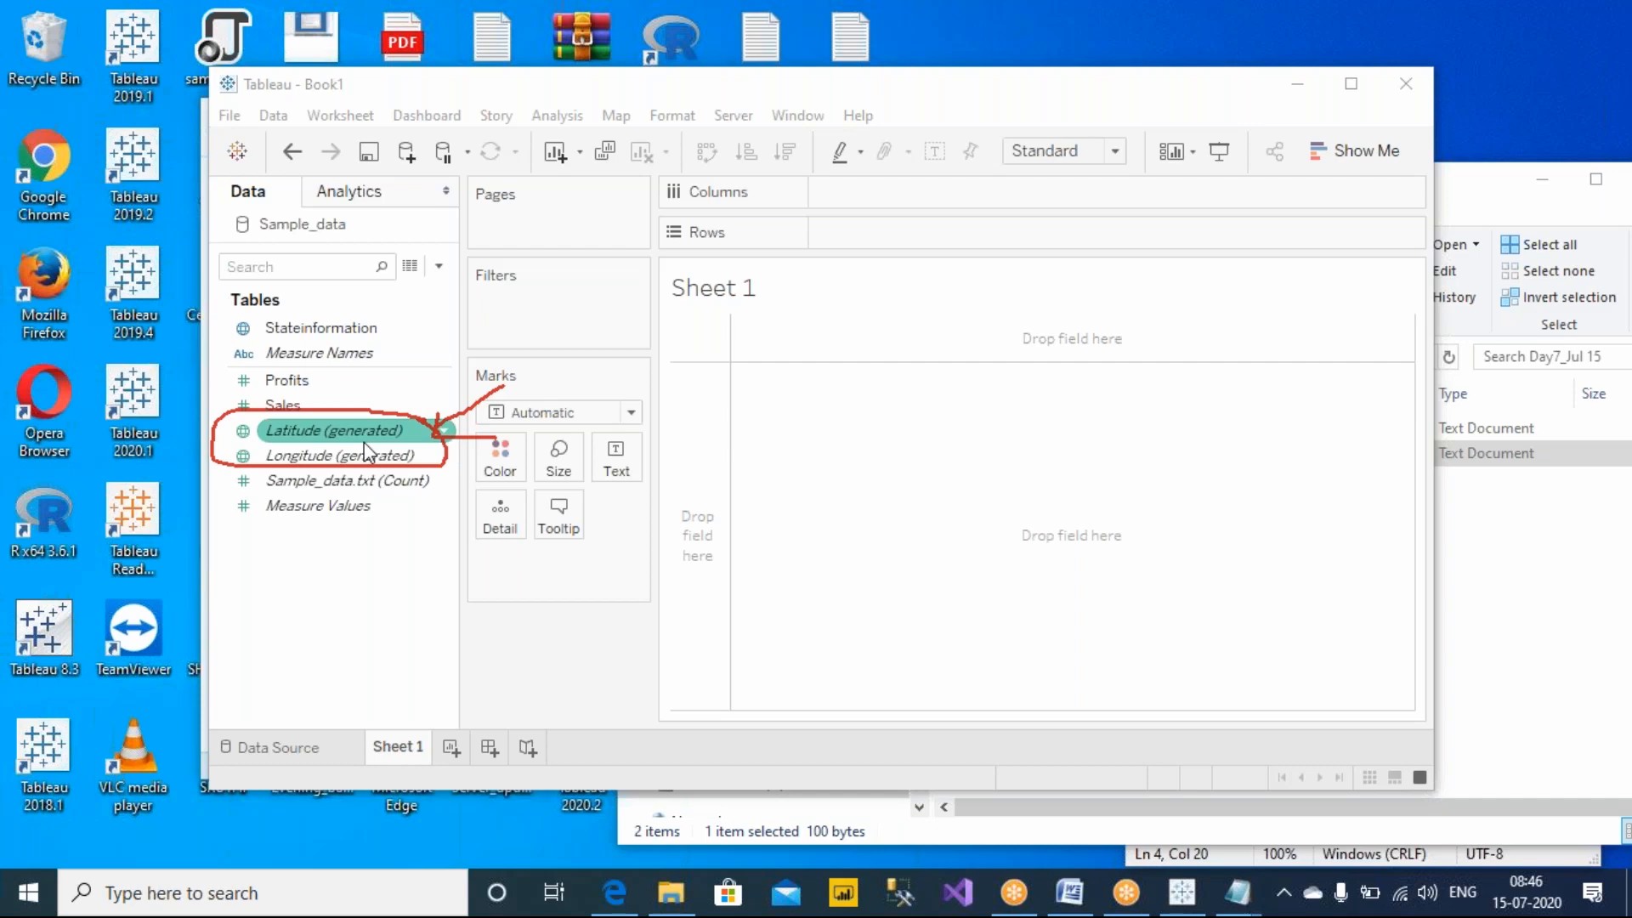
{"action": "left_click", "coordinate": [538, 664]}
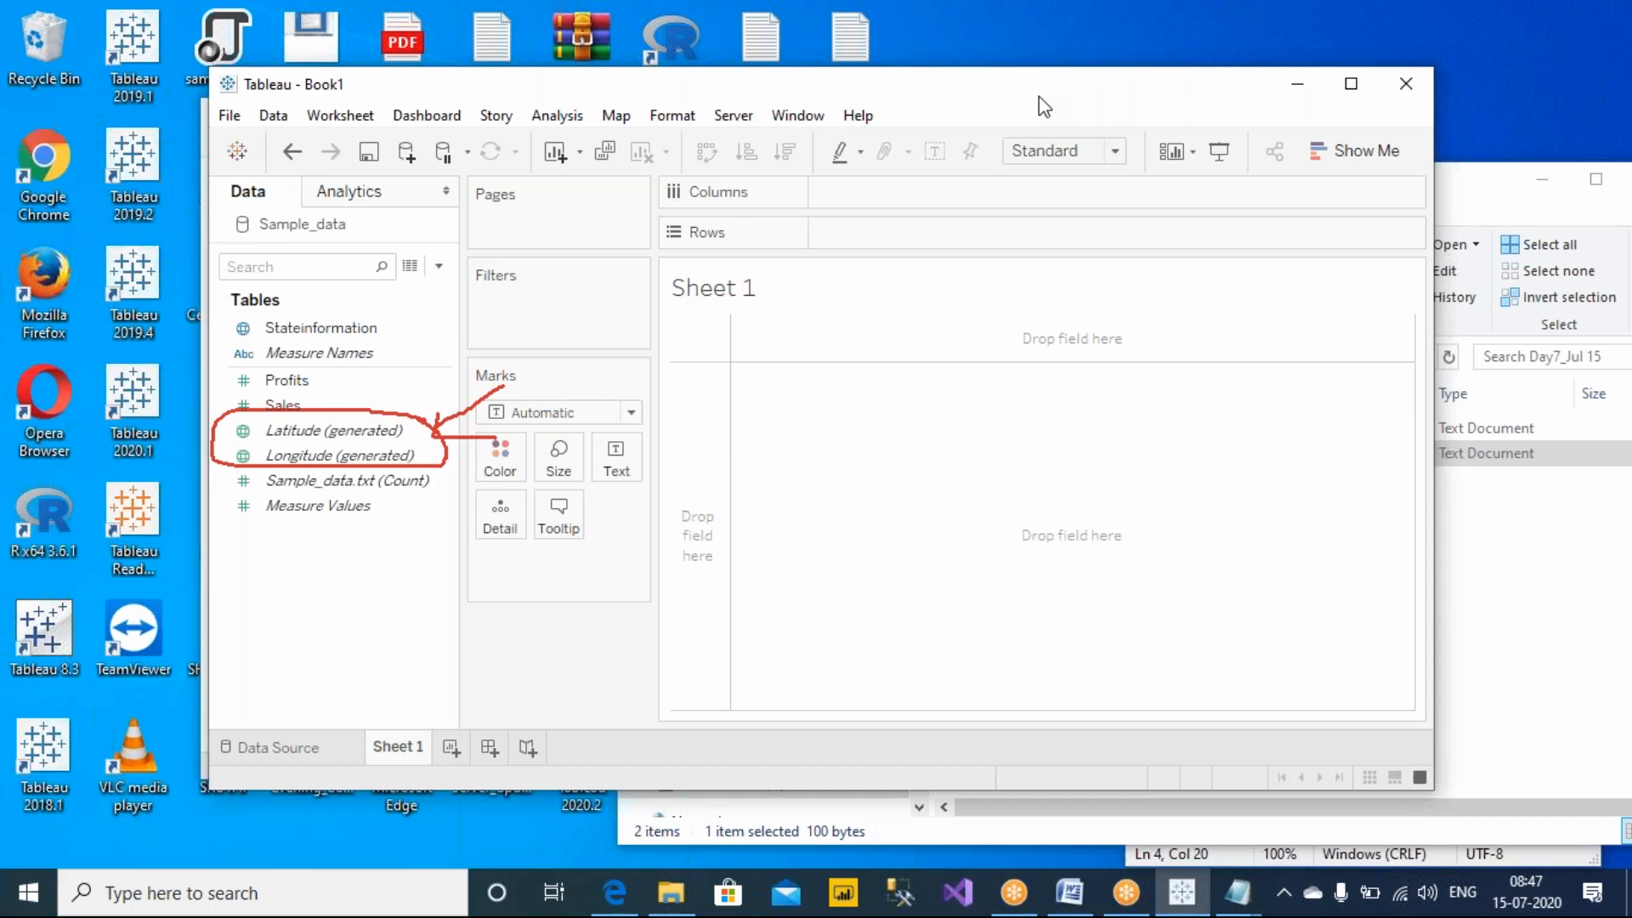
Write "N X" and "E Y" on two rows over the empty view with the annotation pen.
{"action": "left_click", "coordinate": [1048, 24]}
{"action": "left_click", "coordinate": [1051, 59]}
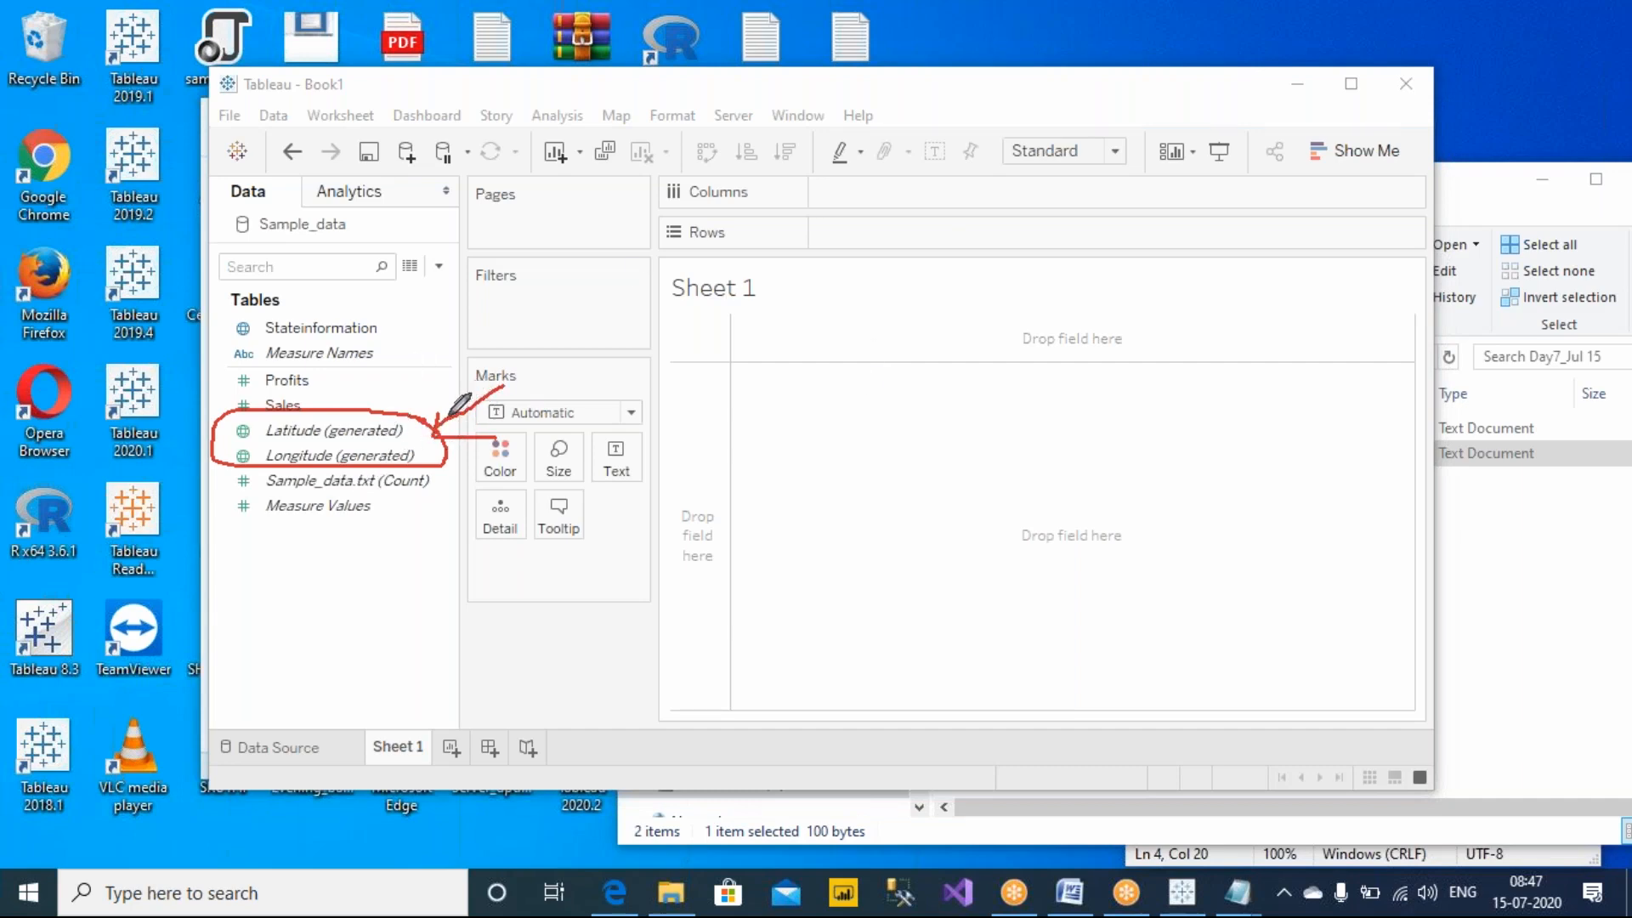
{"action": "left_click_drag", "start_coordinate": [434, 421], "coordinate": [441, 403]}
{"action": "mouse_move", "coordinate": [822, 409]}
{"action": "left_mouse_down"}
{"action": "mouse_move", "coordinate": [864, 463]}
{"action": "mouse_move", "coordinate": [823, 468]}
{"action": "left_mouse_up"}
{"action": "mouse_move", "coordinate": [838, 538]}
{"action": "left_mouse_down"}
{"action": "mouse_move", "coordinate": [869, 563]}
{"action": "mouse_move", "coordinate": [861, 641]}
{"action": "left_mouse_up"}
{"action": "left_click_drag", "start_coordinate": [738, 475], "coordinate": [779, 415]}
{"action": "mouse_move", "coordinate": [738, 551]}
{"action": "left_mouse_down"}
{"action": "mouse_move", "coordinate": [768, 600]}
{"action": "mouse_move", "coordinate": [754, 567]}
{"action": "mouse_move", "coordinate": [769, 545]}
{"action": "left_mouse_up"}
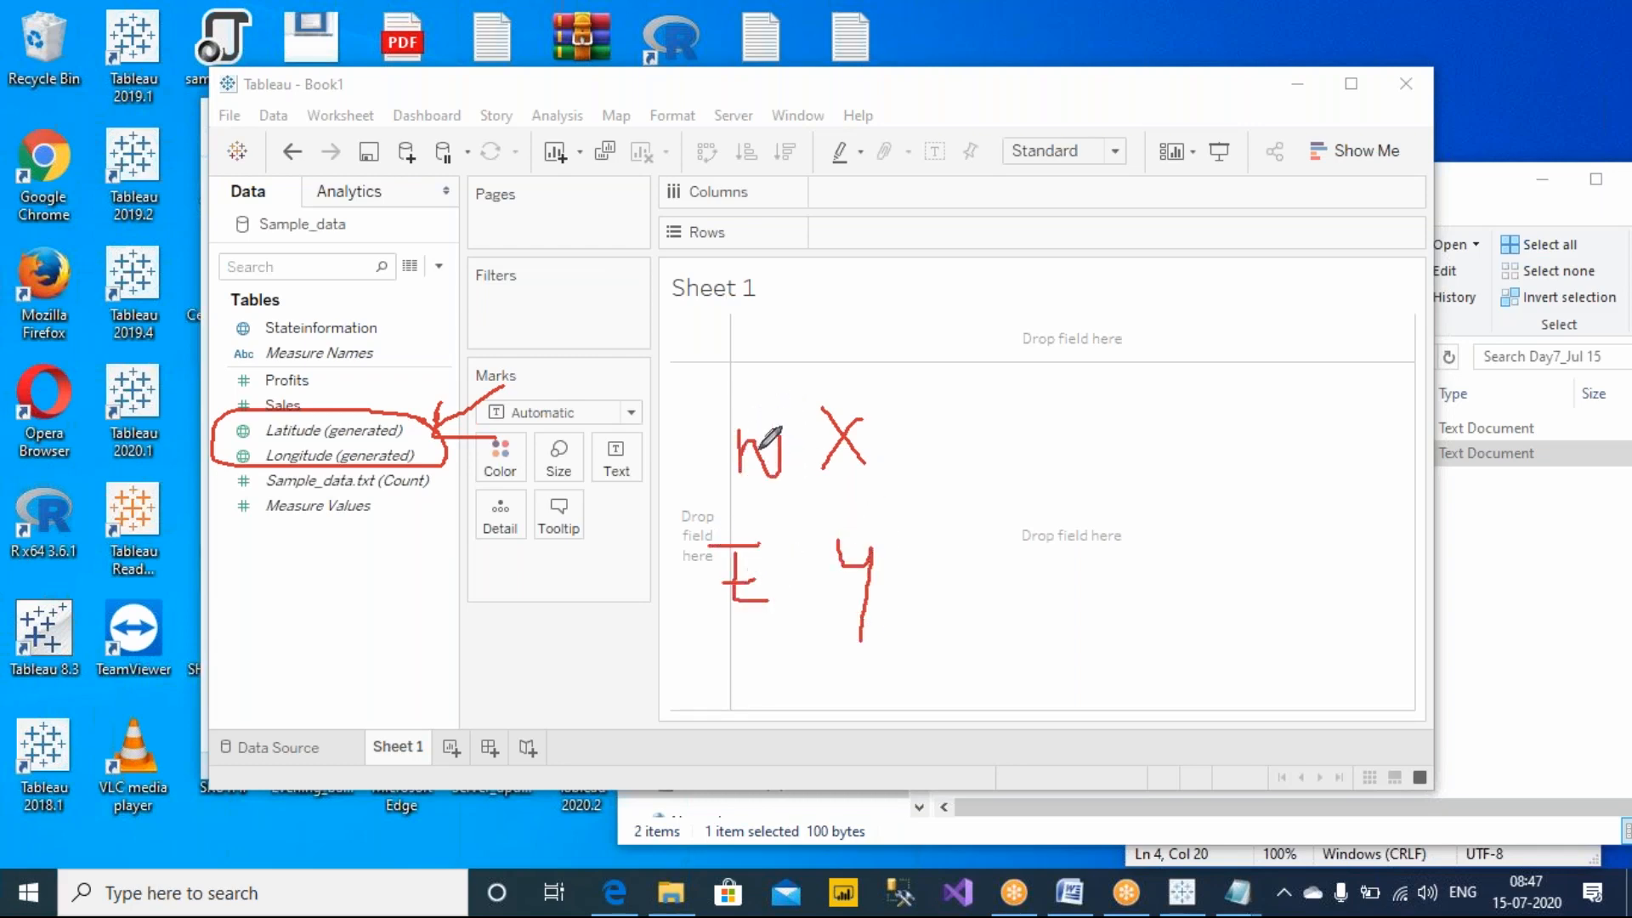
Label the two handwritten rows "LAT" and "LON", box and bracket them, and erase all drawings.
{"action": "mouse_move", "coordinate": [612, 417]}
{"action": "left_mouse_down"}
{"action": "mouse_move", "coordinate": [644, 490]}
{"action": "mouse_move", "coordinate": [670, 435]}
{"action": "mouse_move", "coordinate": [682, 480]}
{"action": "left_mouse_up"}
{"action": "left_click_drag", "start_coordinate": [660, 463], "coordinate": [714, 441]}
{"action": "left_click_drag", "start_coordinate": [697, 441], "coordinate": [694, 481]}
{"action": "left_click_drag", "start_coordinate": [626, 537], "coordinate": [683, 600]}
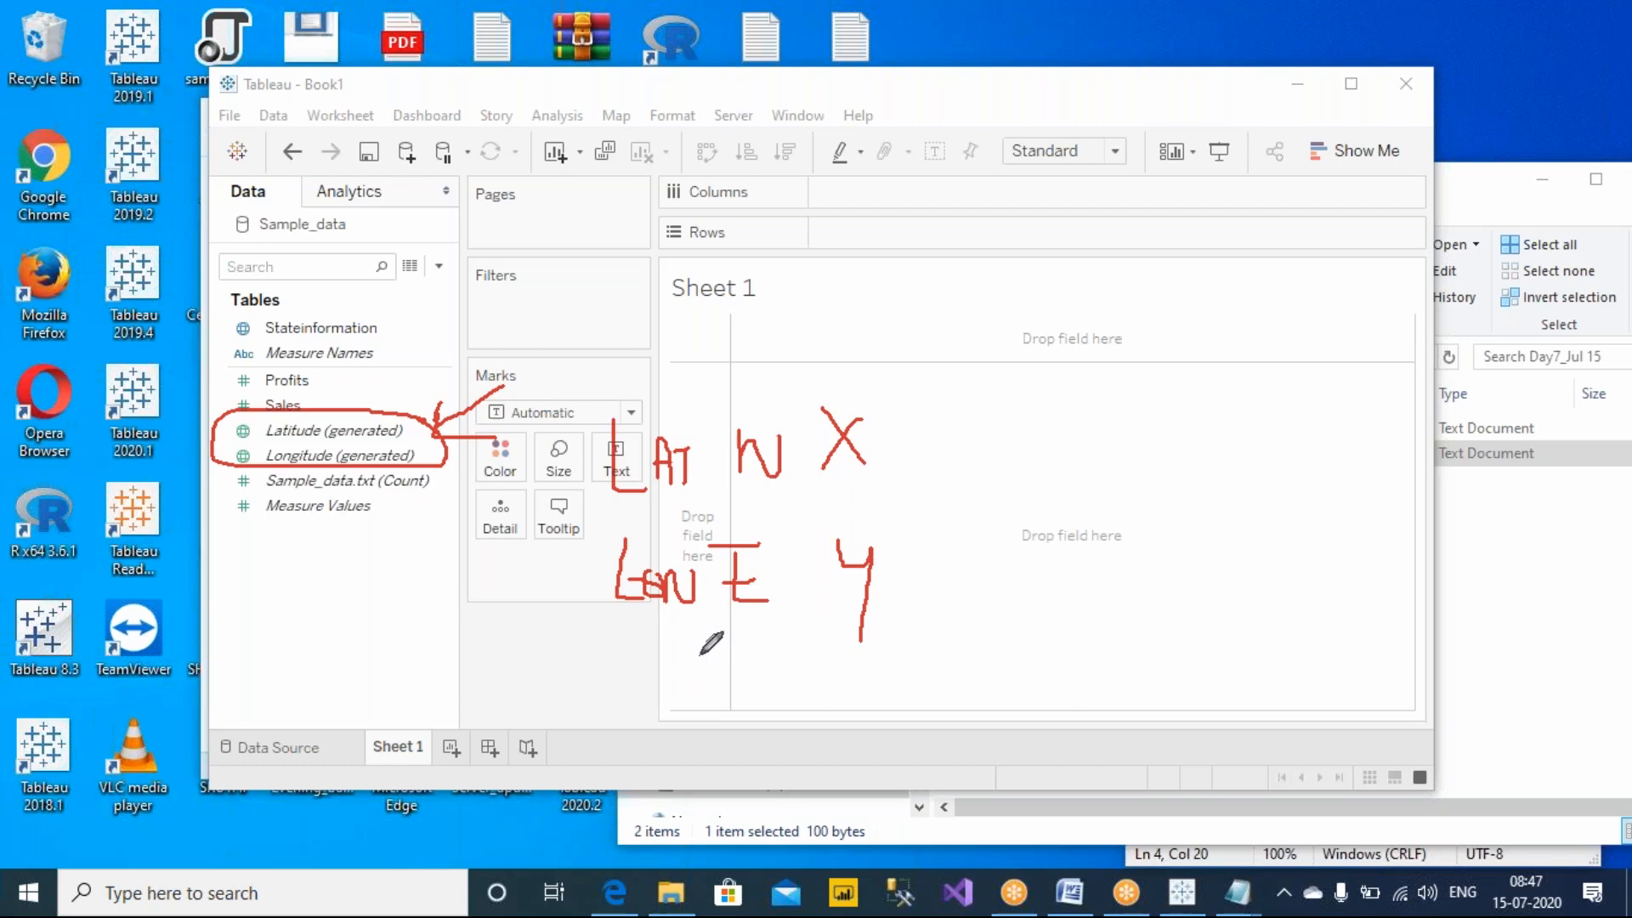
{"action": "mouse_move", "coordinate": [589, 643]}
{"action": "left_mouse_down"}
{"action": "mouse_move", "coordinate": [973, 655]}
{"action": "mouse_move", "coordinate": [874, 369]}
{"action": "mouse_move", "coordinate": [541, 596]}
{"action": "mouse_move", "coordinate": [606, 643]}
{"action": "left_mouse_up"}
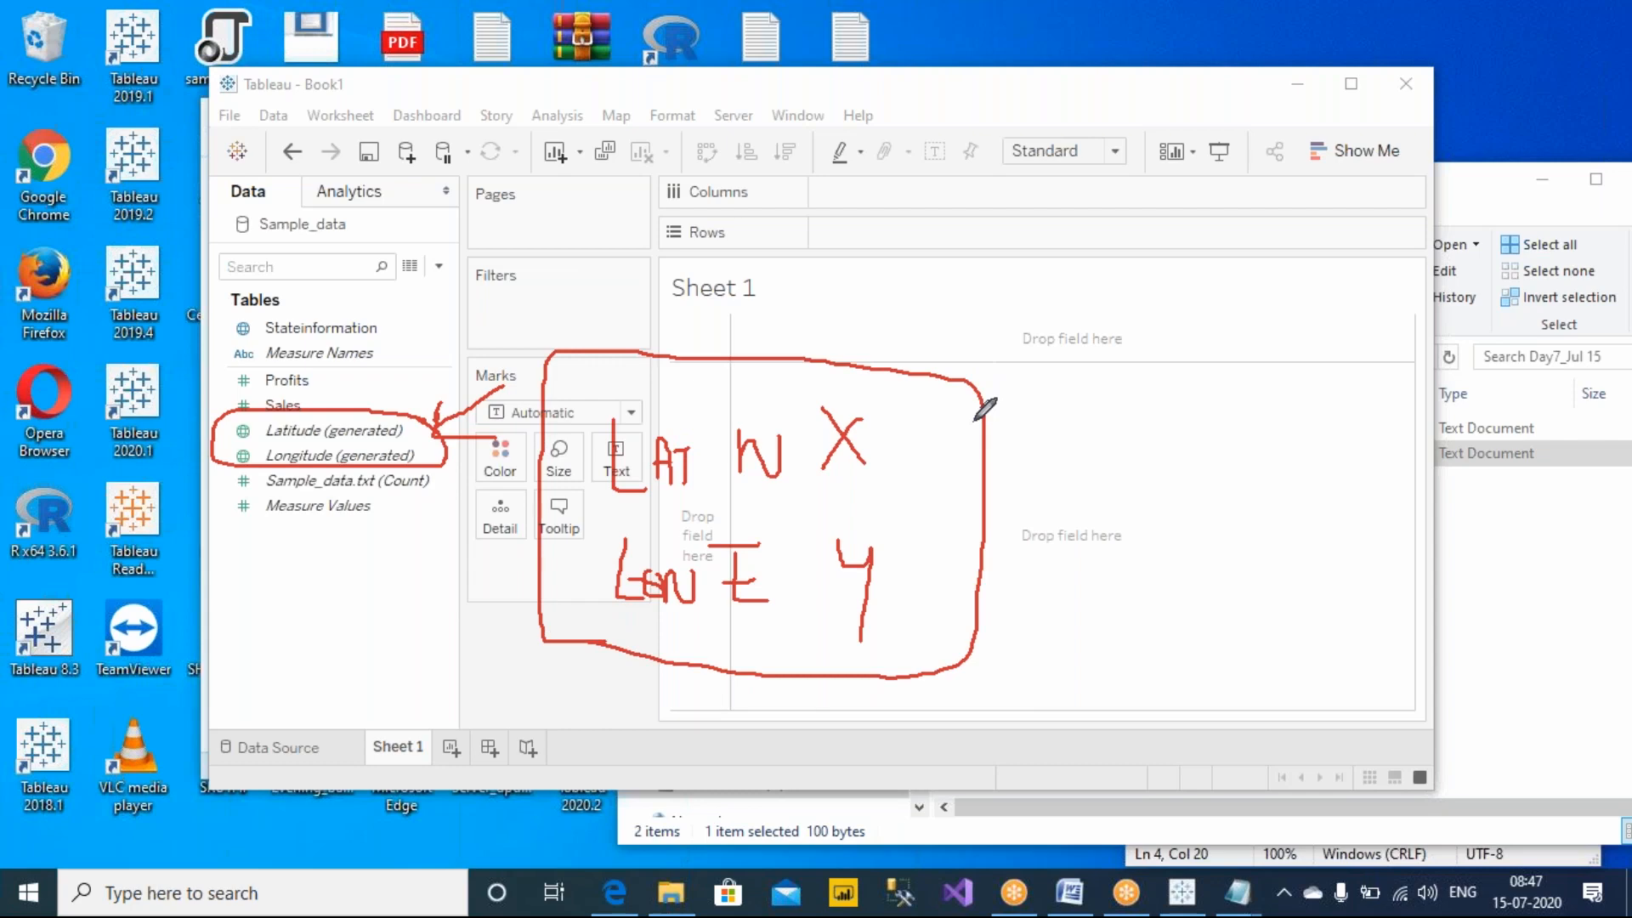
{"action": "mouse_move", "coordinate": [911, 435]}
{"action": "left_mouse_down"}
{"action": "mouse_move", "coordinate": [943, 528]}
{"action": "mouse_move", "coordinate": [941, 605]}
{"action": "left_mouse_up"}
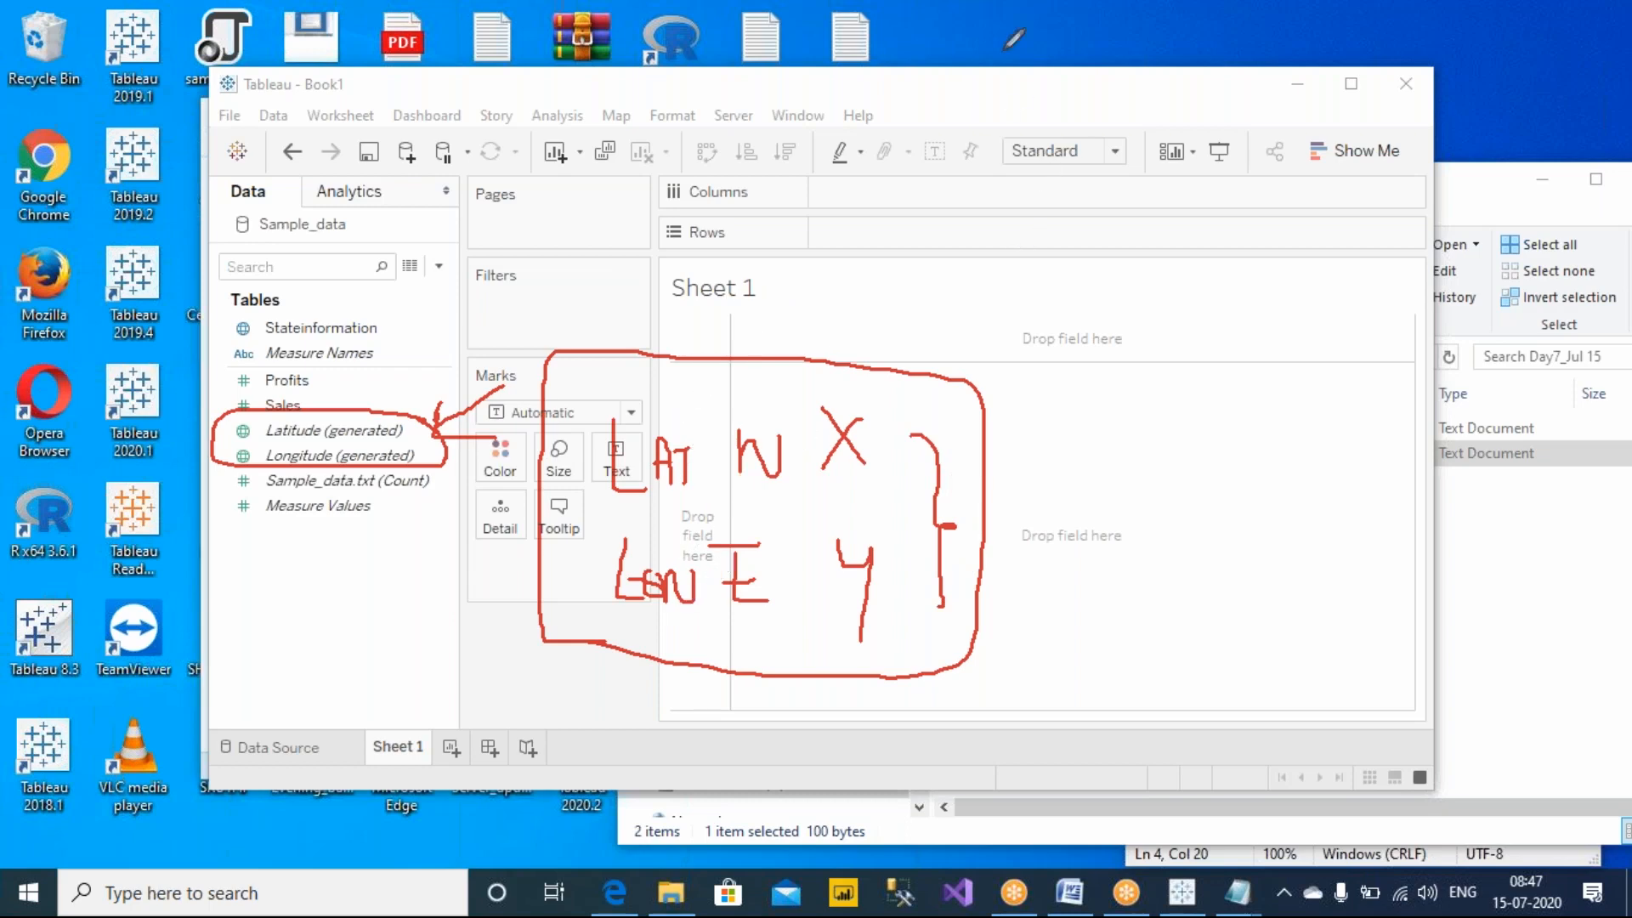
{"action": "left_click", "coordinate": [1092, 169]}
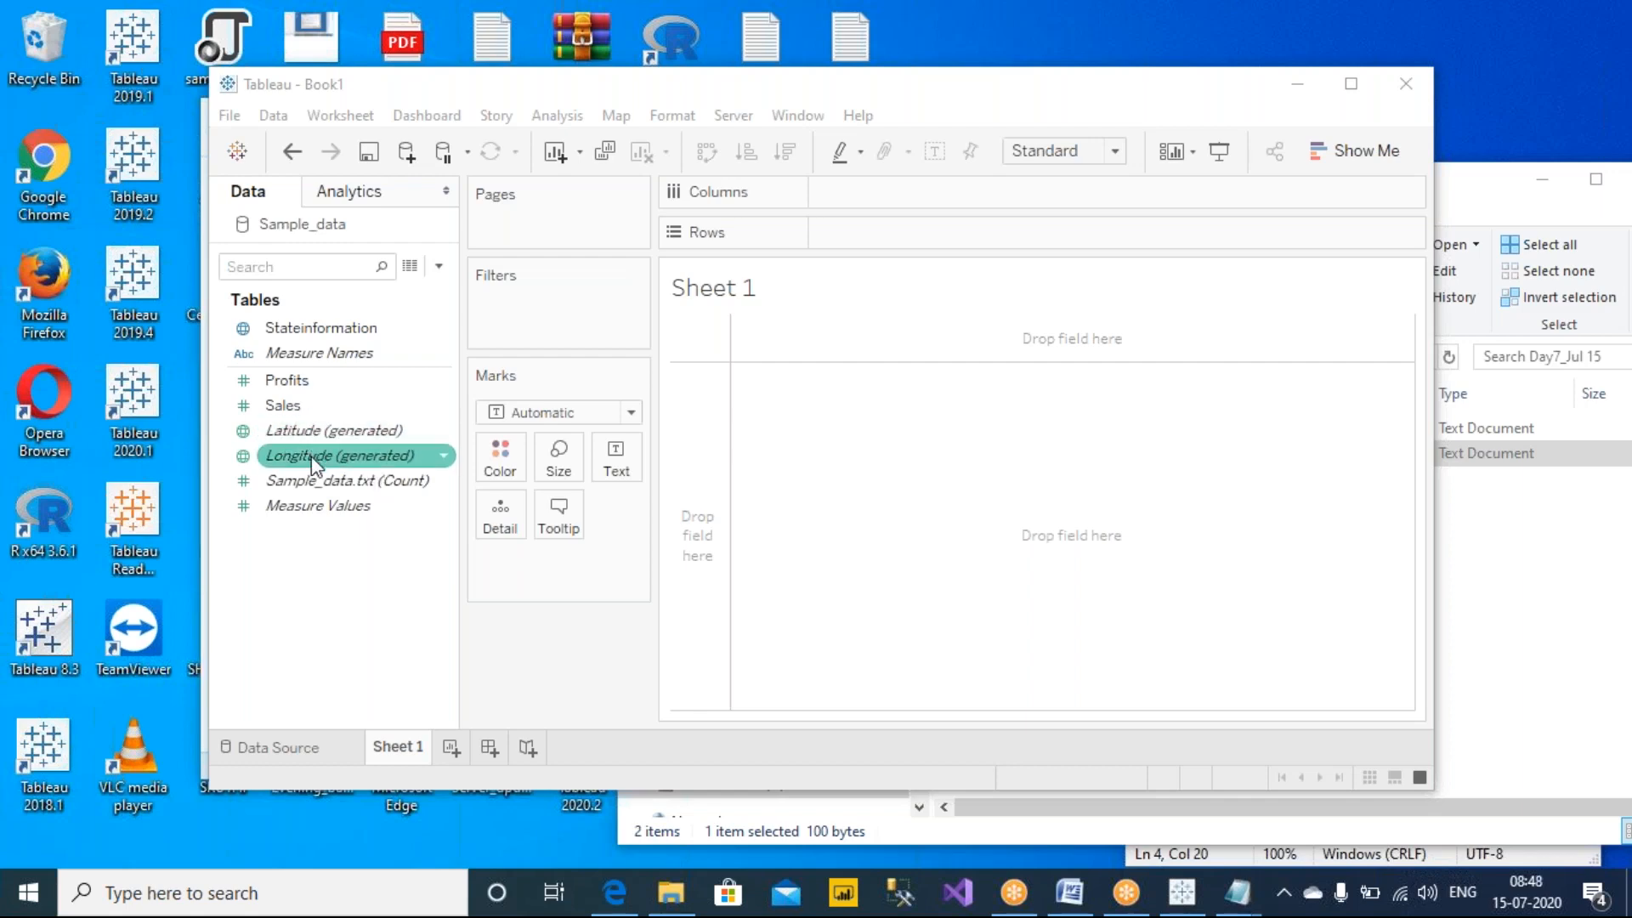
Check the geographic role options of Stateinformation, and bring up Sample_data.txt in a wider window over the worksheet.
{"action": "left_click", "coordinate": [561, 671]}
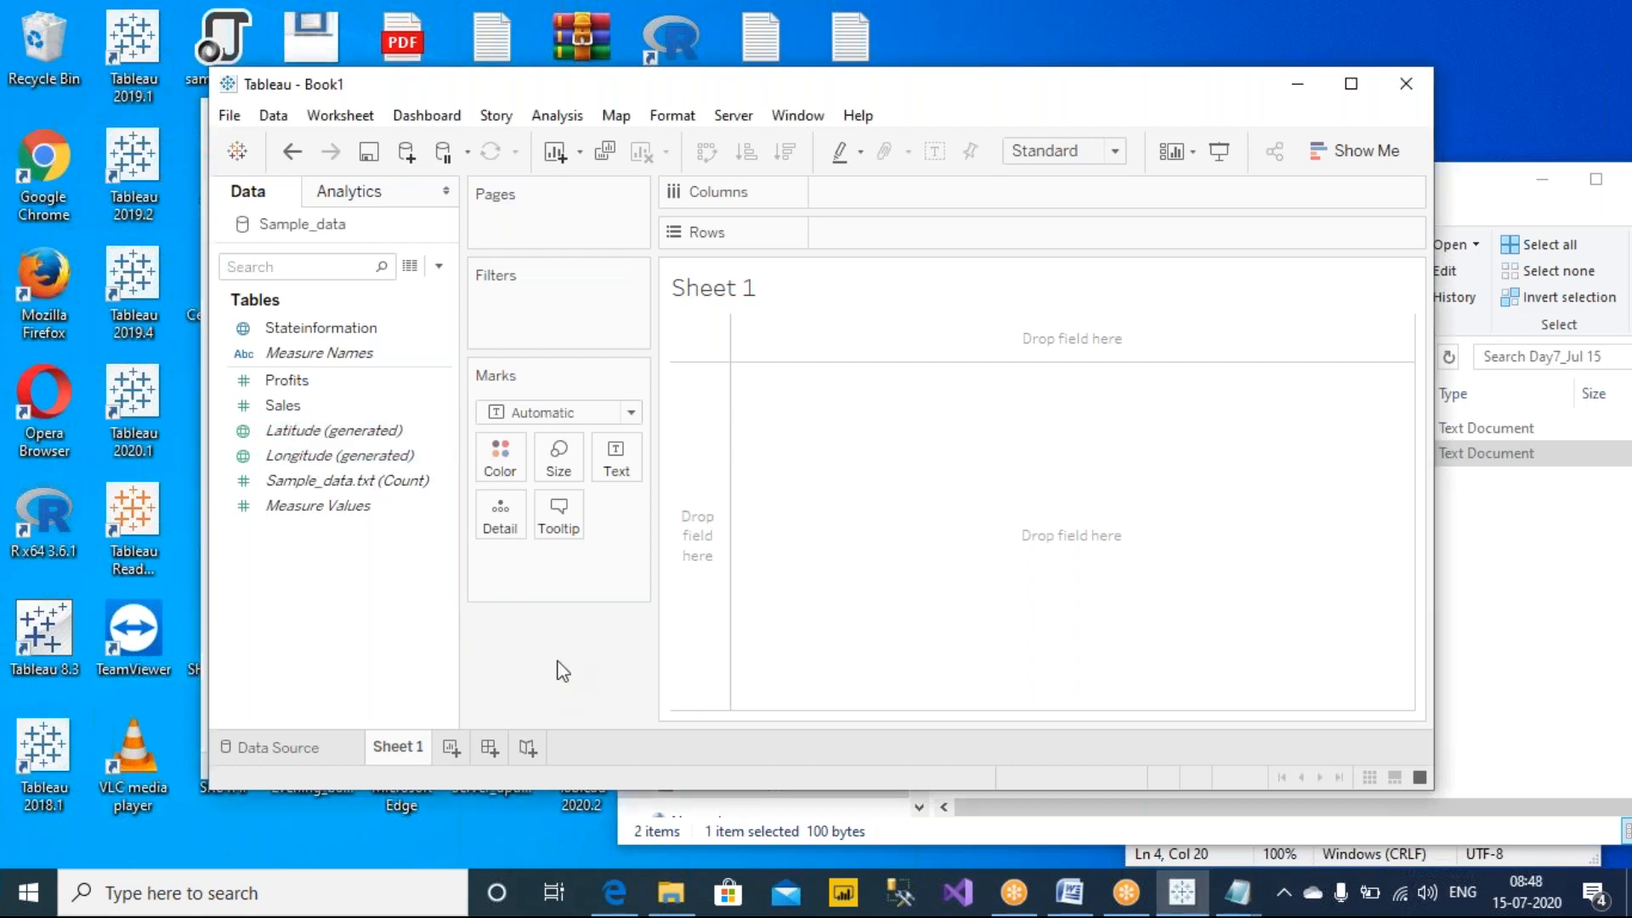
{"action": "right_click", "coordinate": [293, 334]}
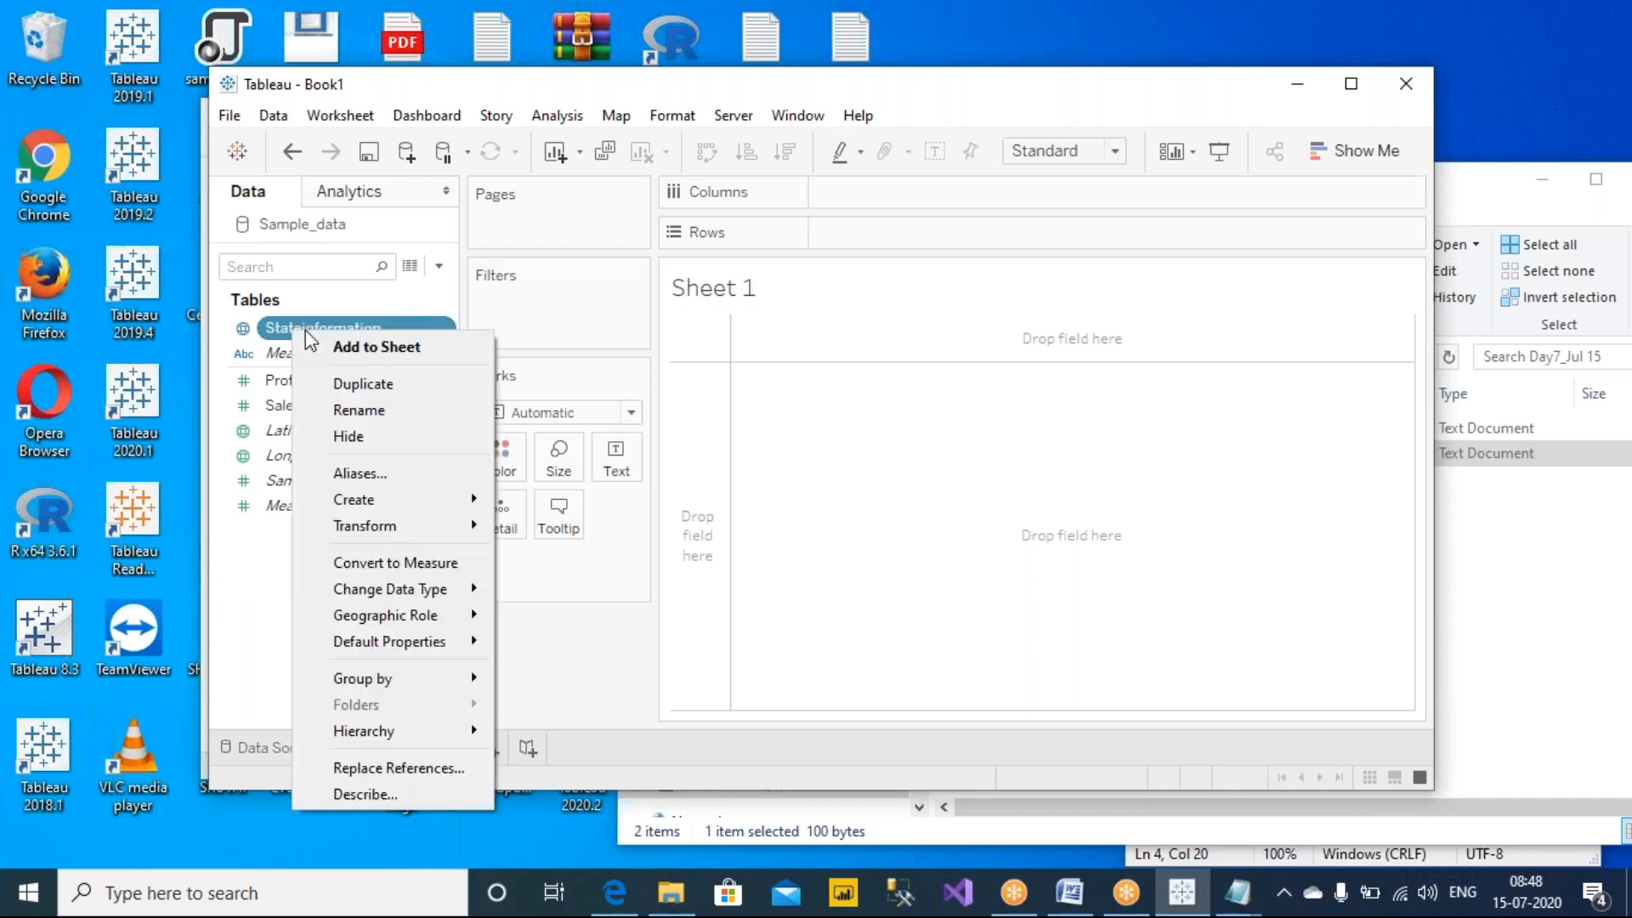
{"action": "mouse_move", "coordinate": [410, 599]}
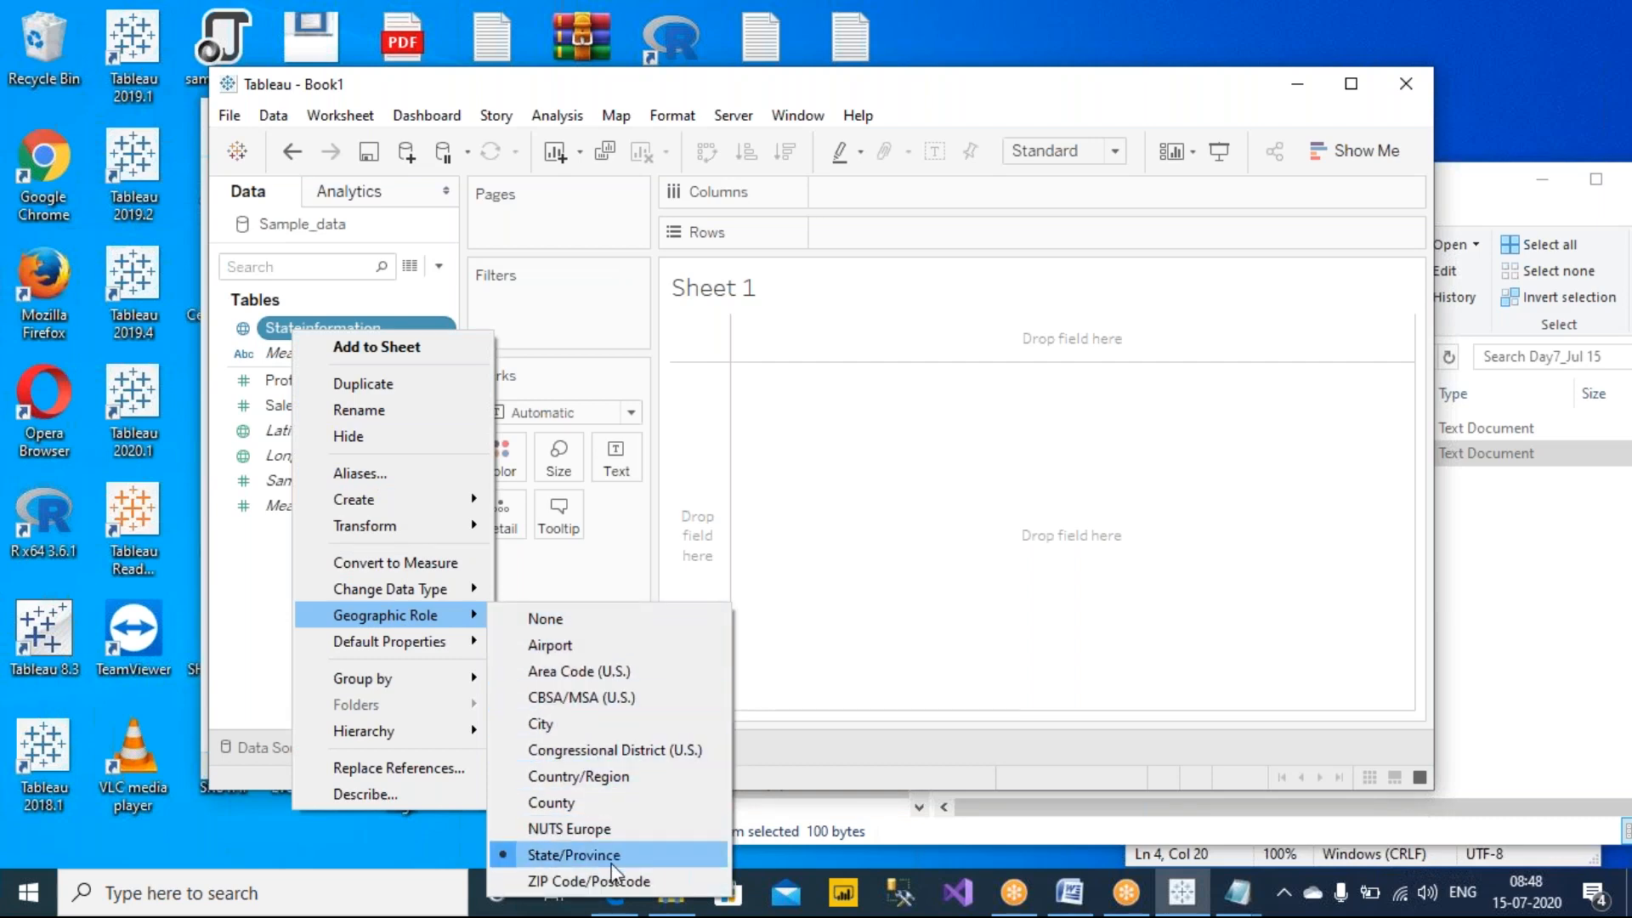
{"action": "left_click", "coordinate": [571, 327]}
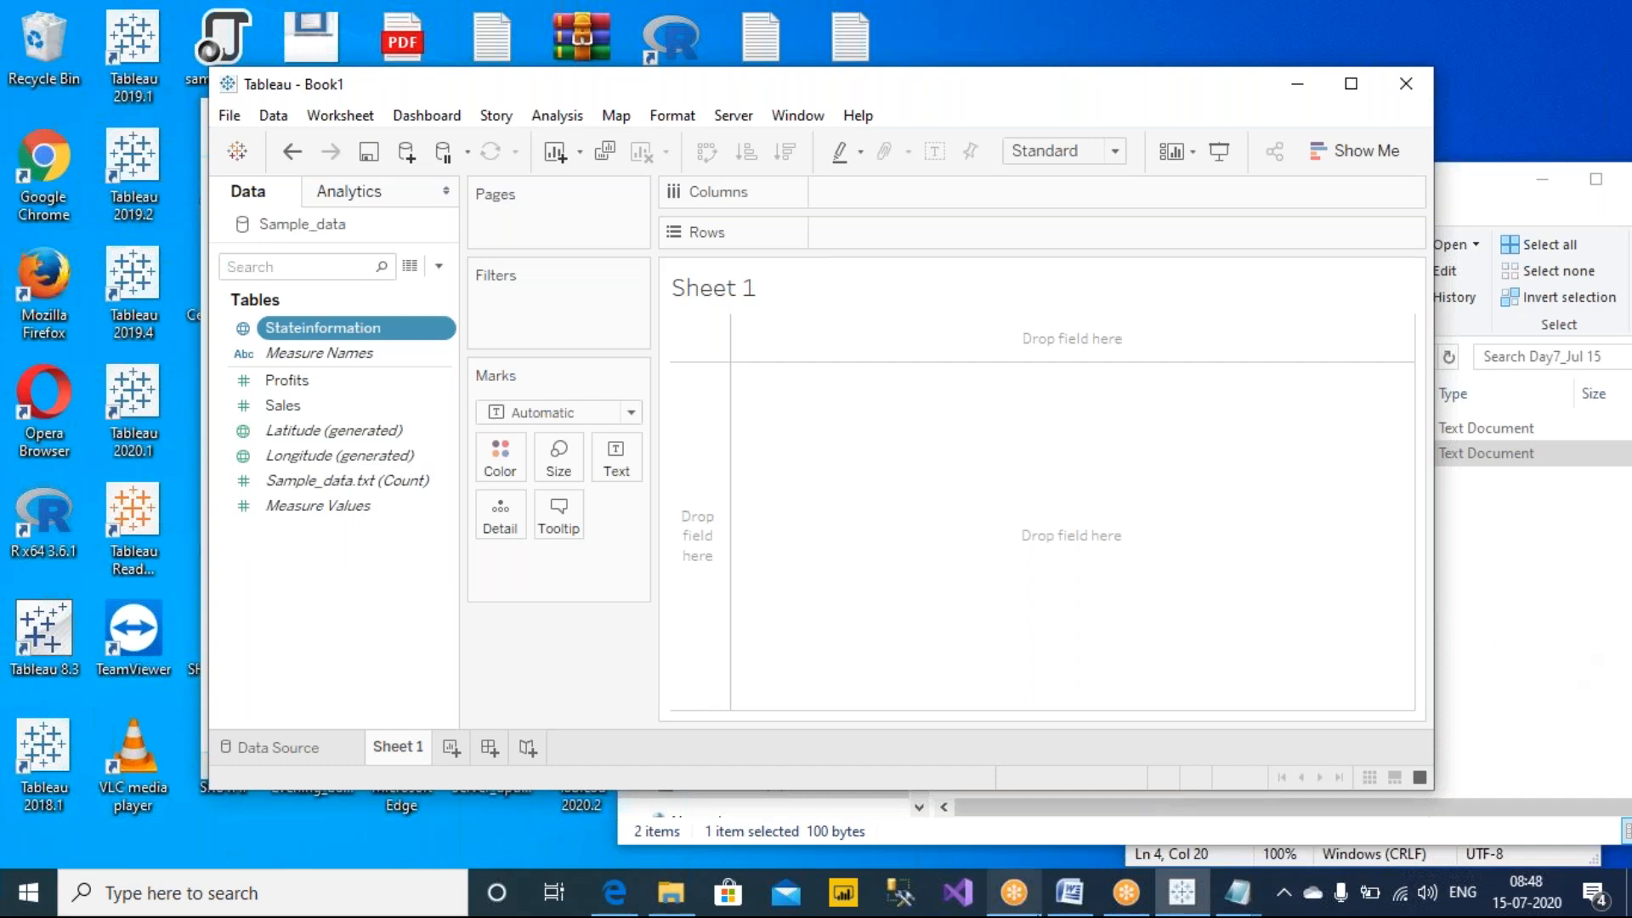
{"action": "mouse_move", "coordinate": [1235, 907]}
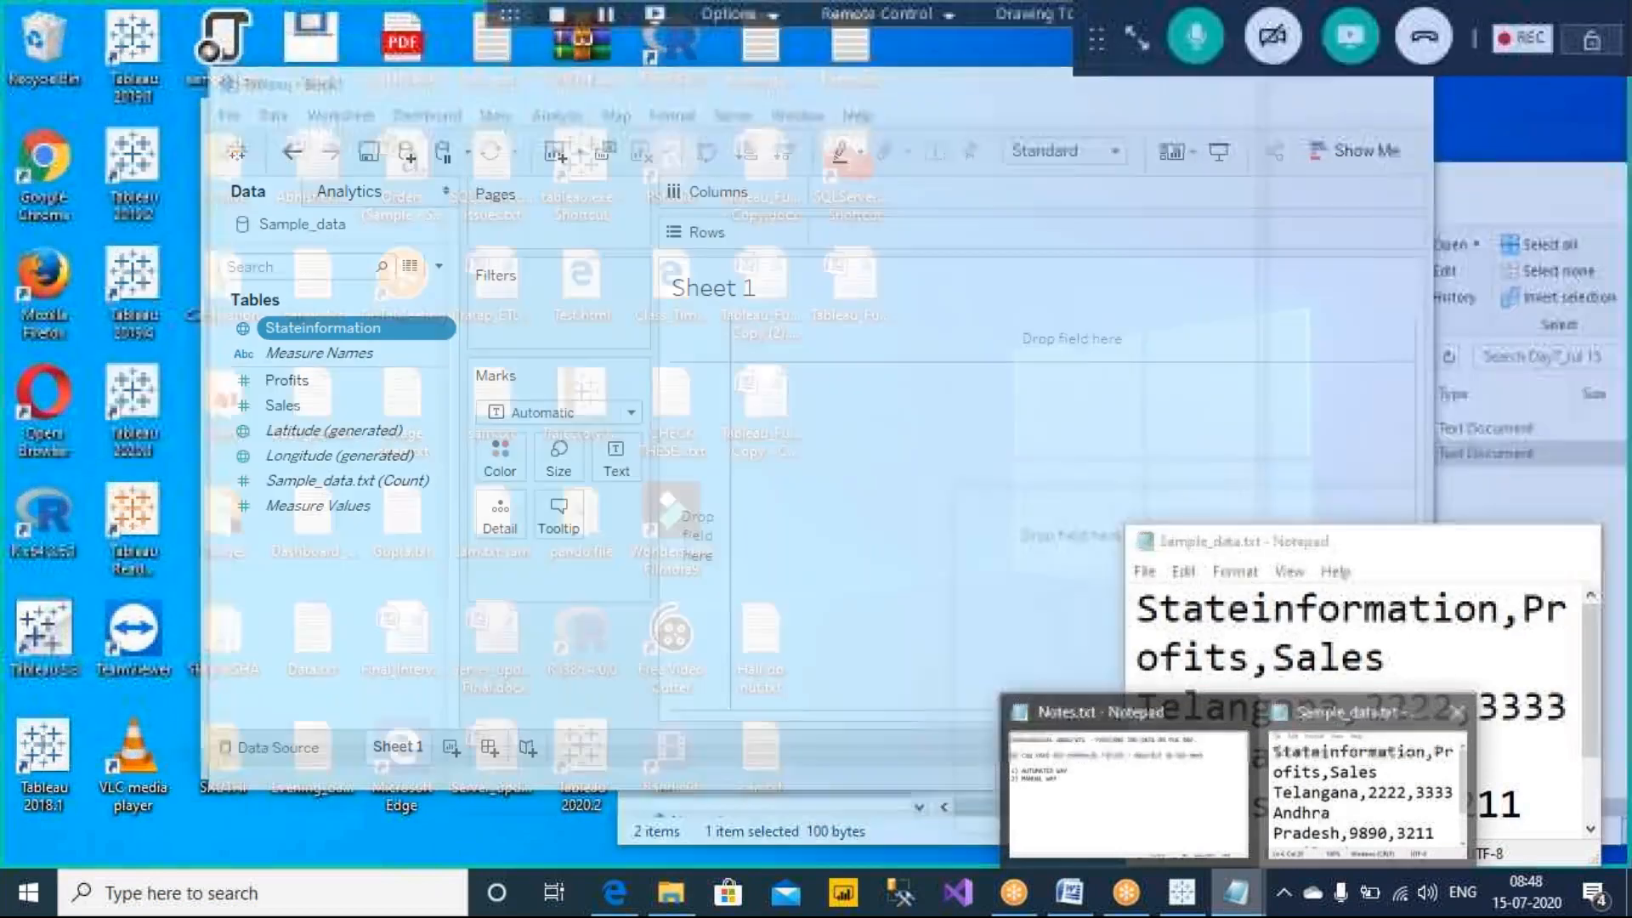
{"action": "left_click", "coordinate": [1322, 811]}
{"action": "left_click_drag", "start_coordinate": [1394, 541], "coordinate": [936, 270]}
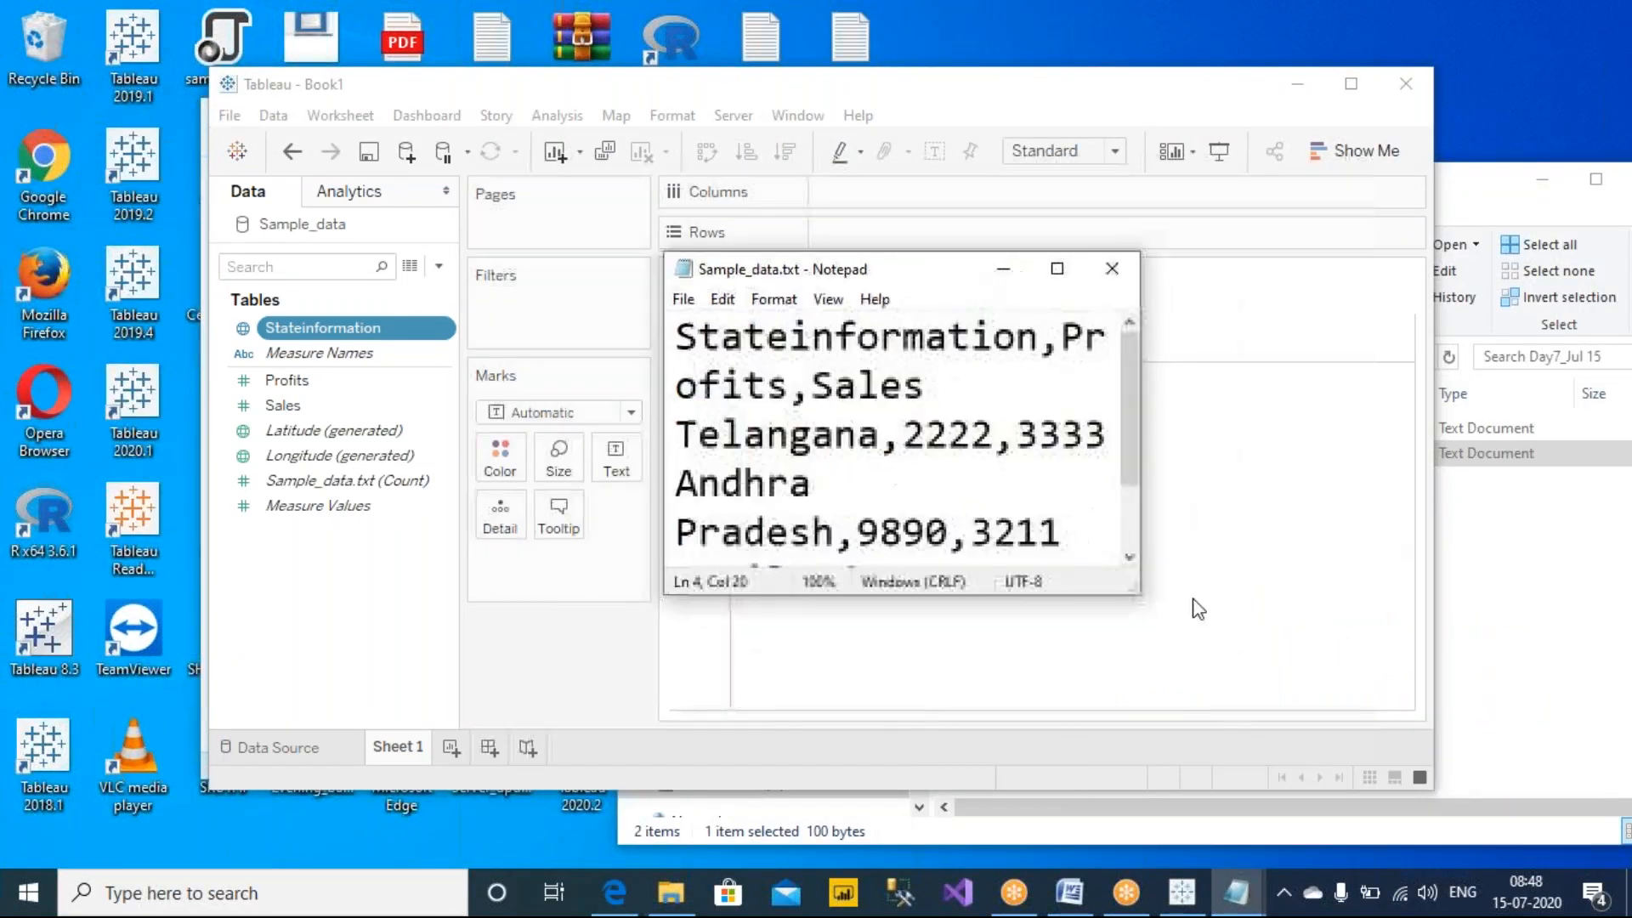
{"action": "left_click_drag", "start_coordinate": [1137, 592], "coordinate": [1538, 658]}
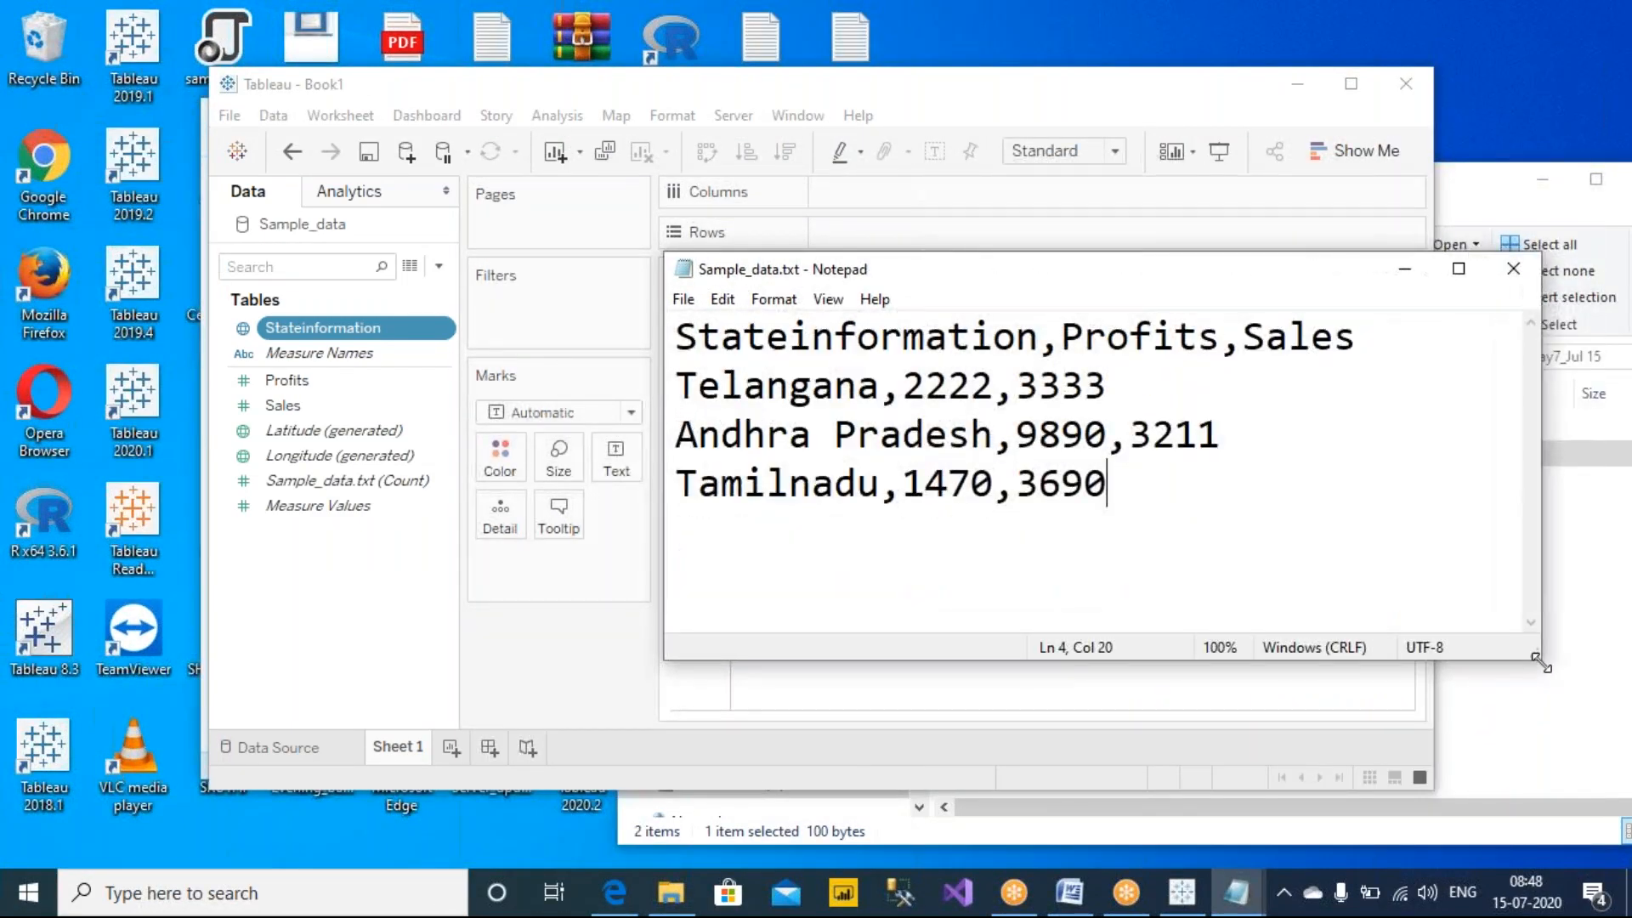
Set the geographic role of the Stateinformation field to None.
{"action": "left_click", "coordinate": [331, 330]}
{"action": "right_click", "coordinate": [333, 329]}
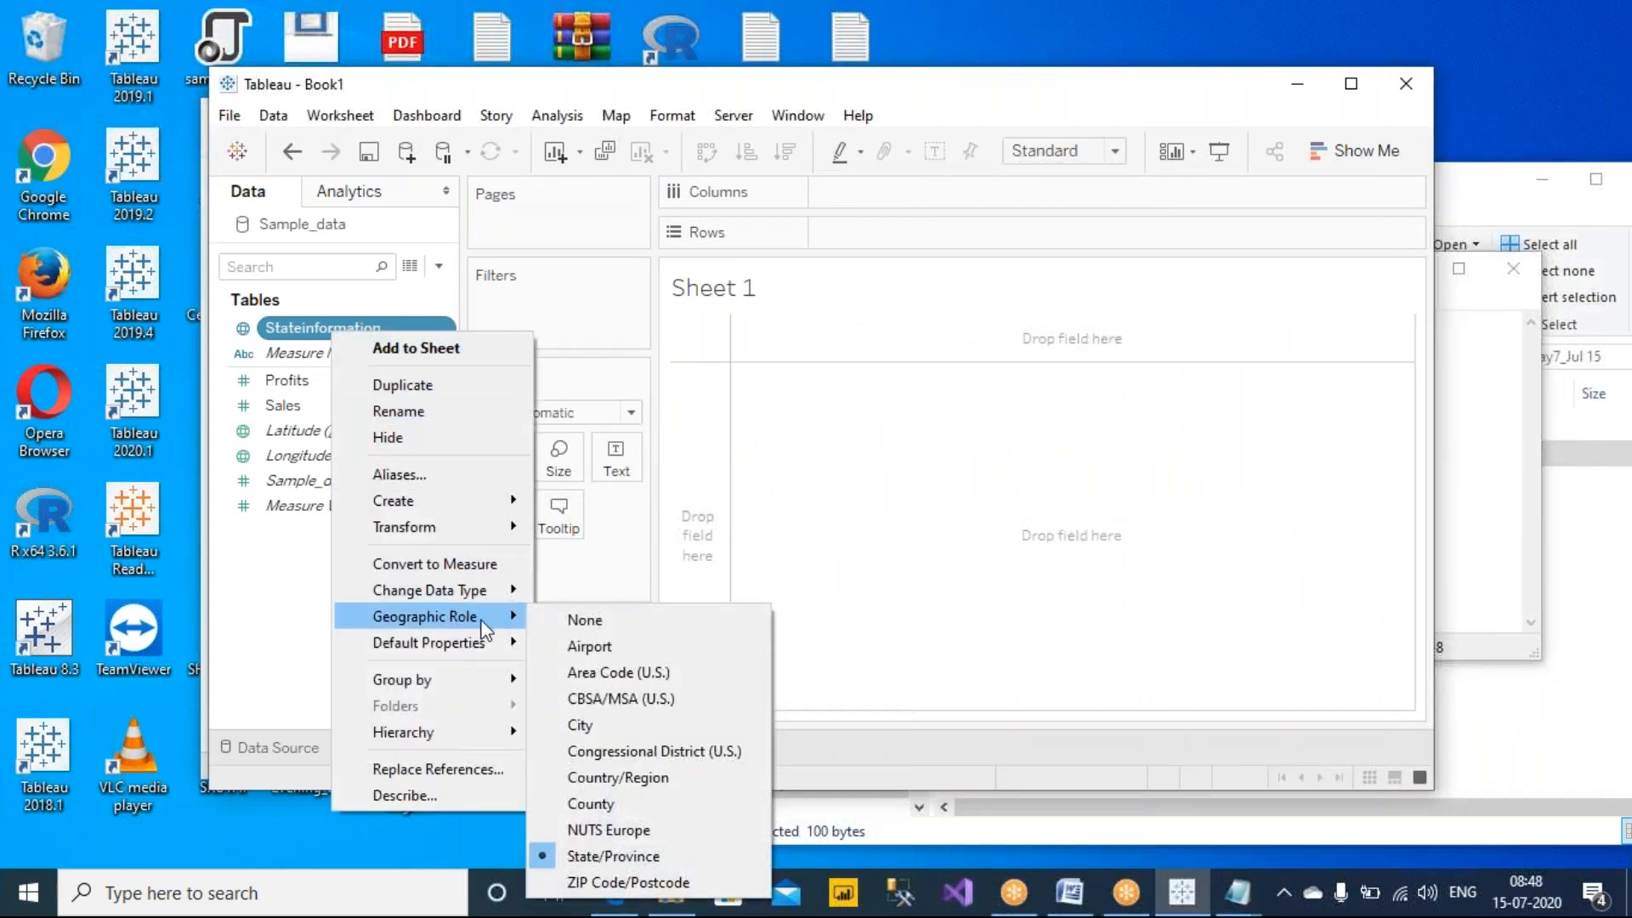
{"action": "left_click", "coordinate": [569, 620]}
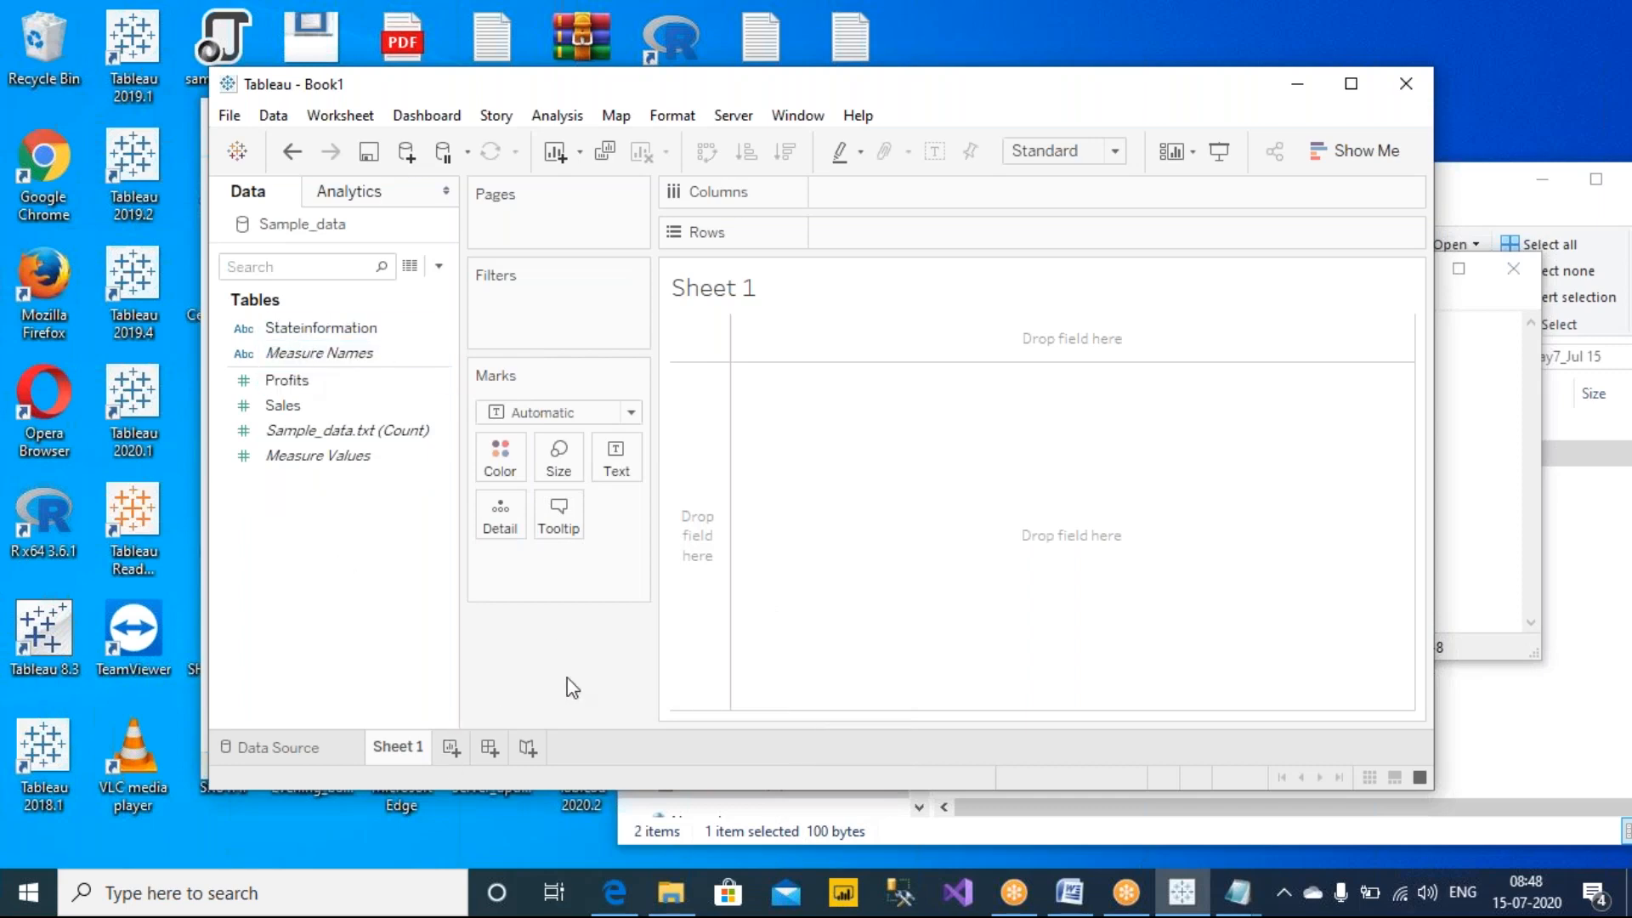
Shorten the first column header in Sample_data.txt from "Stateinformation" to "State" and save the file.
{"action": "left_click", "coordinate": [1482, 570]}
{"action": "left_click_drag", "start_coordinate": [1039, 336], "coordinate": [788, 339]}
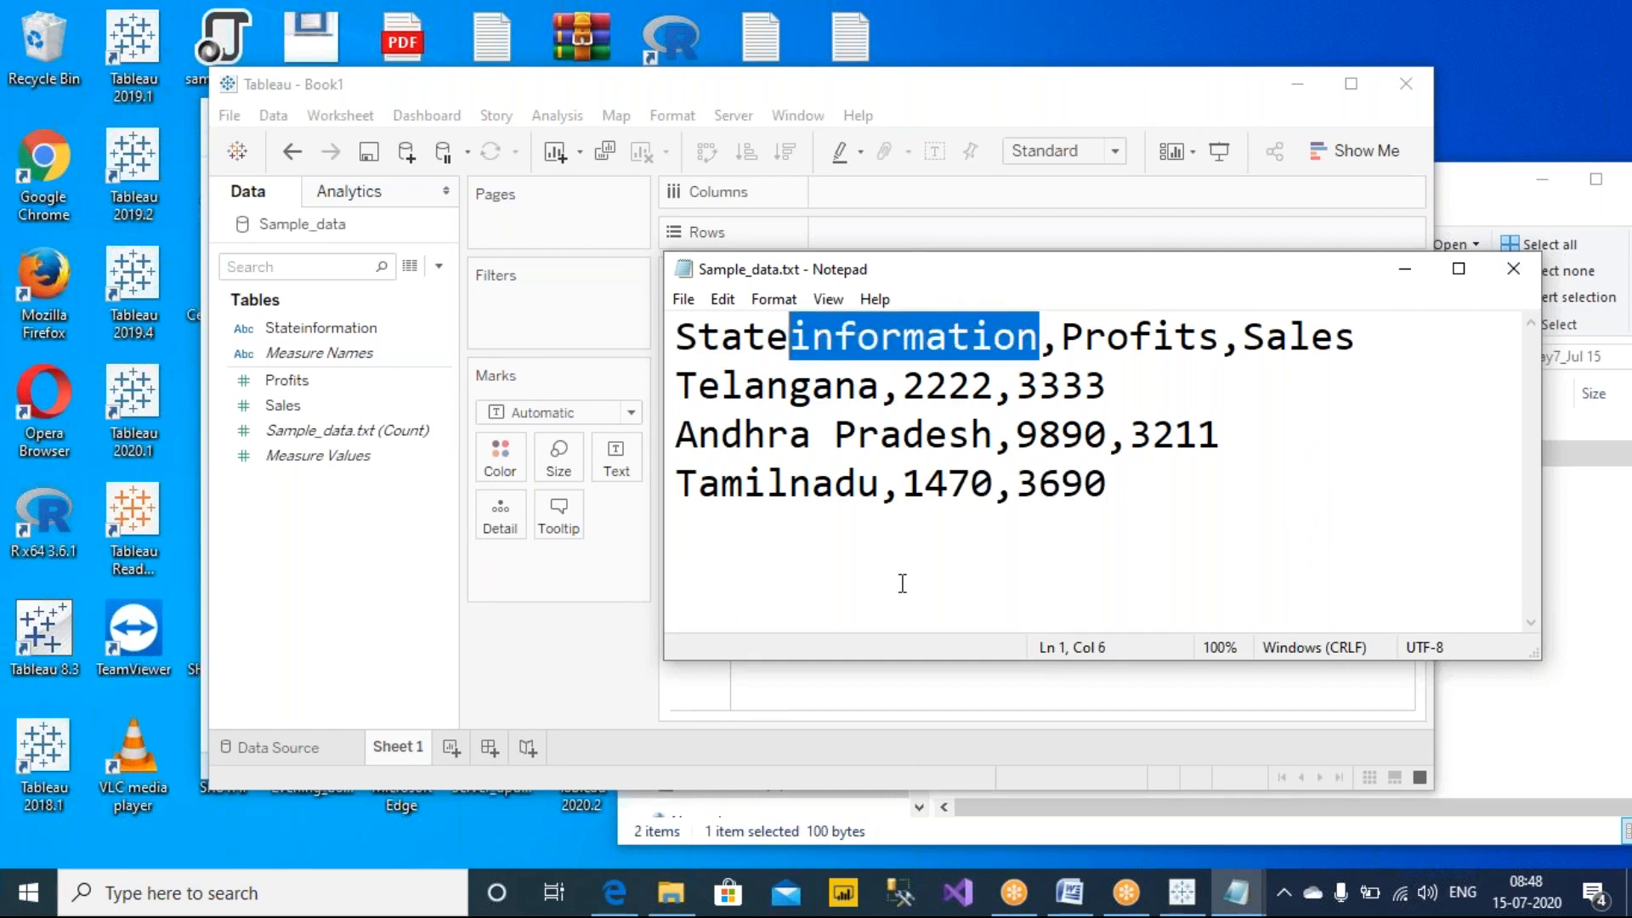
{"action": "key", "text": "Delete"}
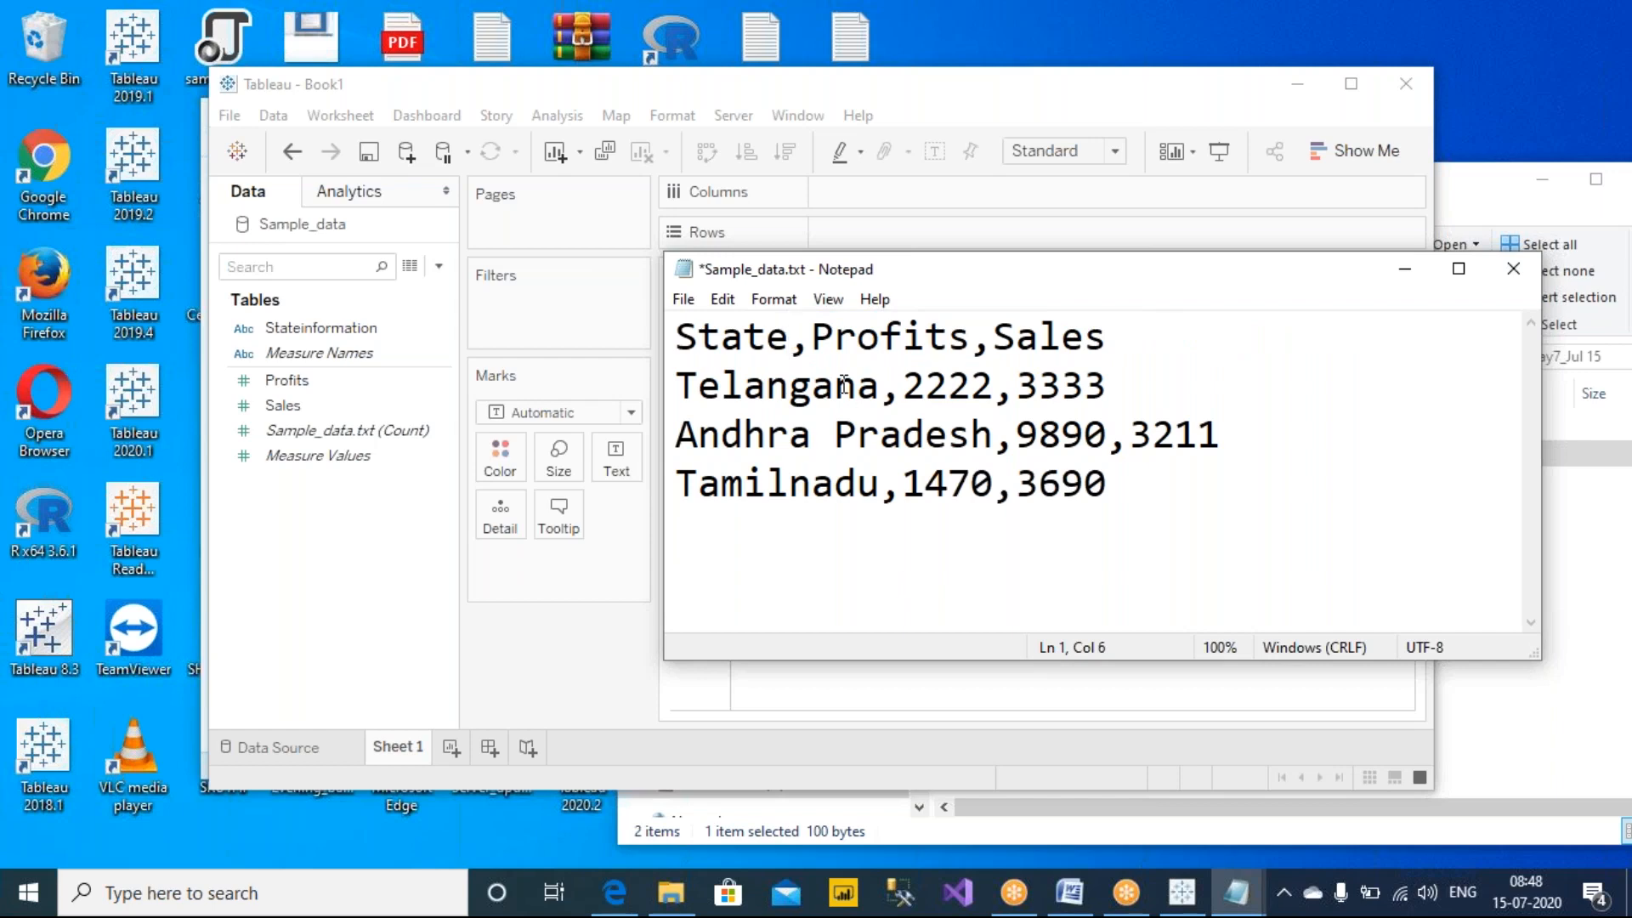
{"action": "left_click", "coordinate": [683, 299]}
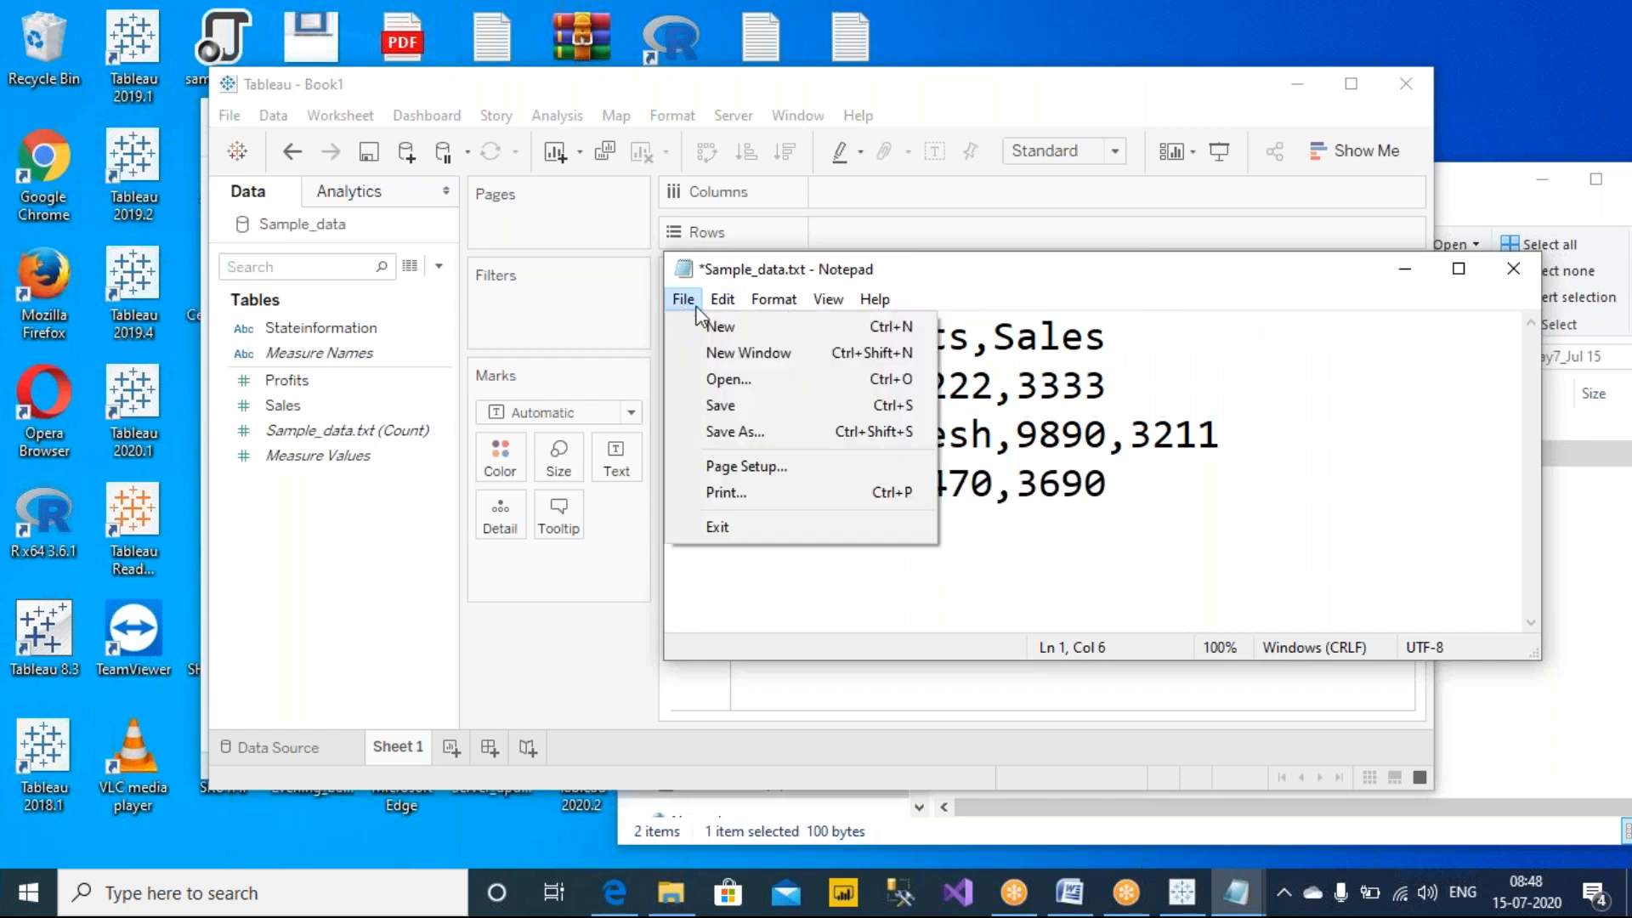
{"action": "left_click", "coordinate": [713, 403]}
{"action": "left_click", "coordinate": [864, 594]}
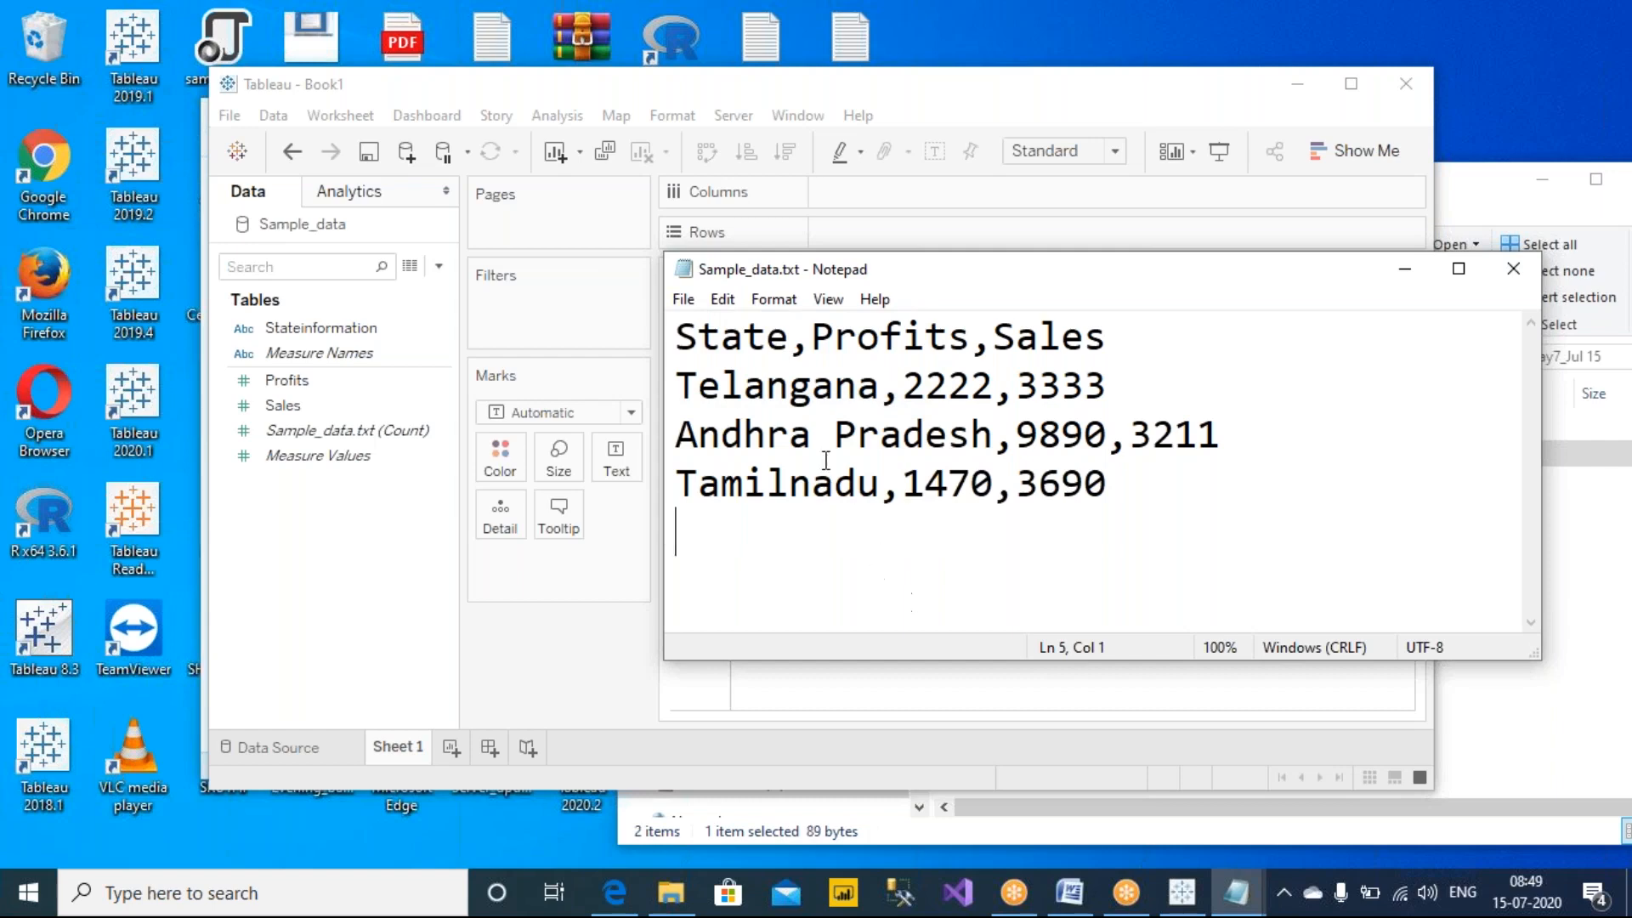
{"action": "left_click_drag", "start_coordinate": [790, 336], "coordinate": [668, 341]}
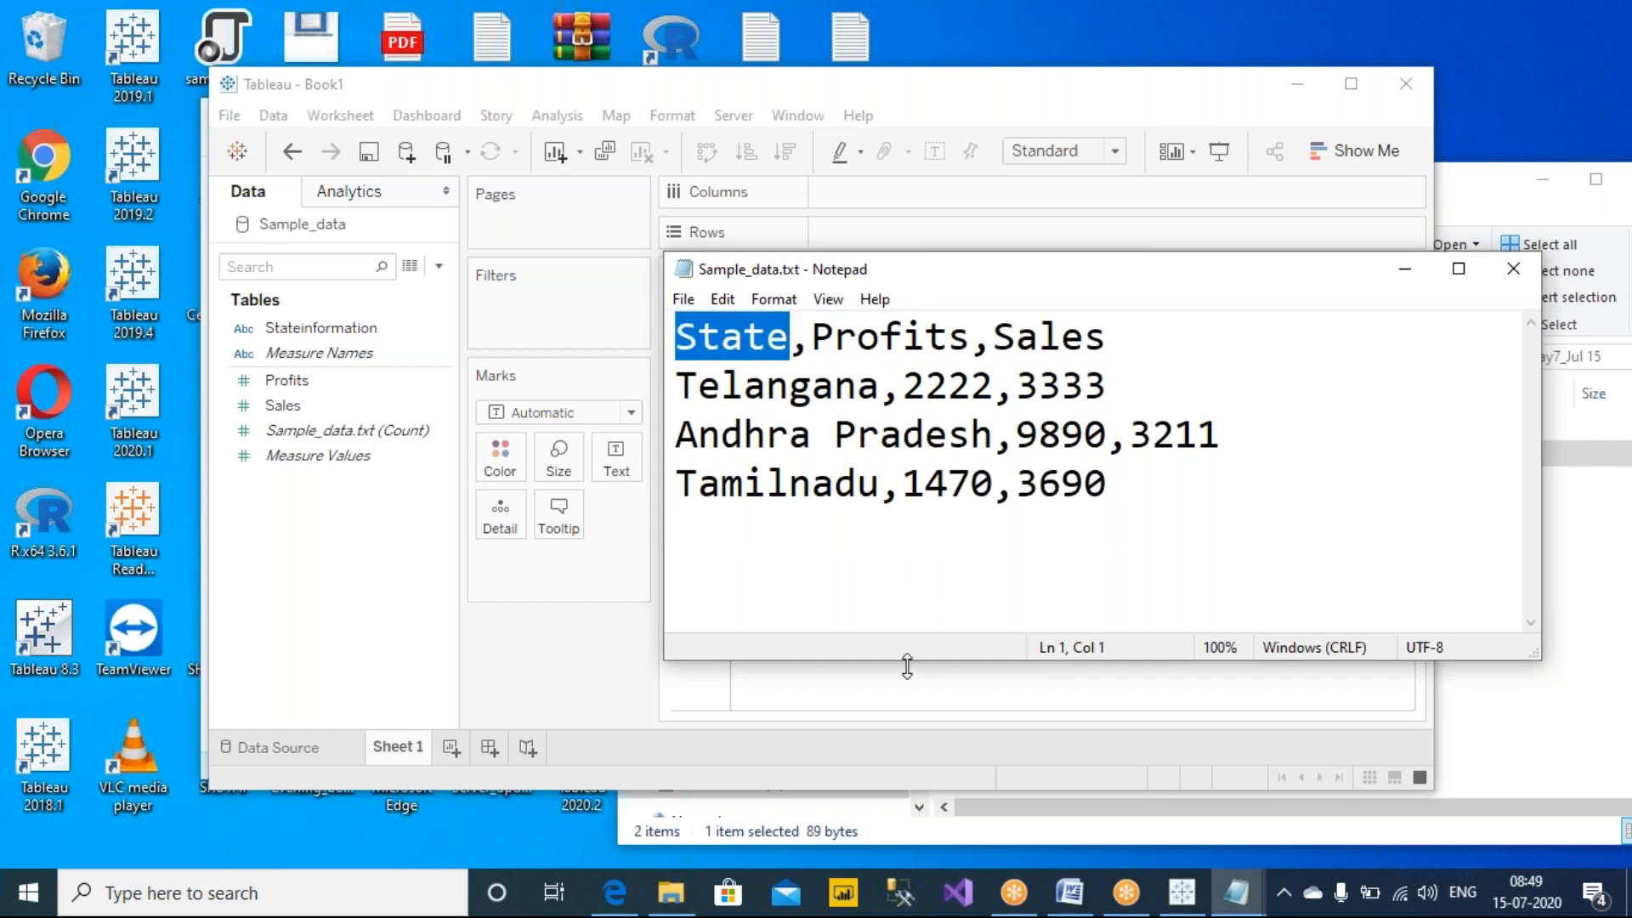
{"action": "left_click", "coordinate": [909, 568]}
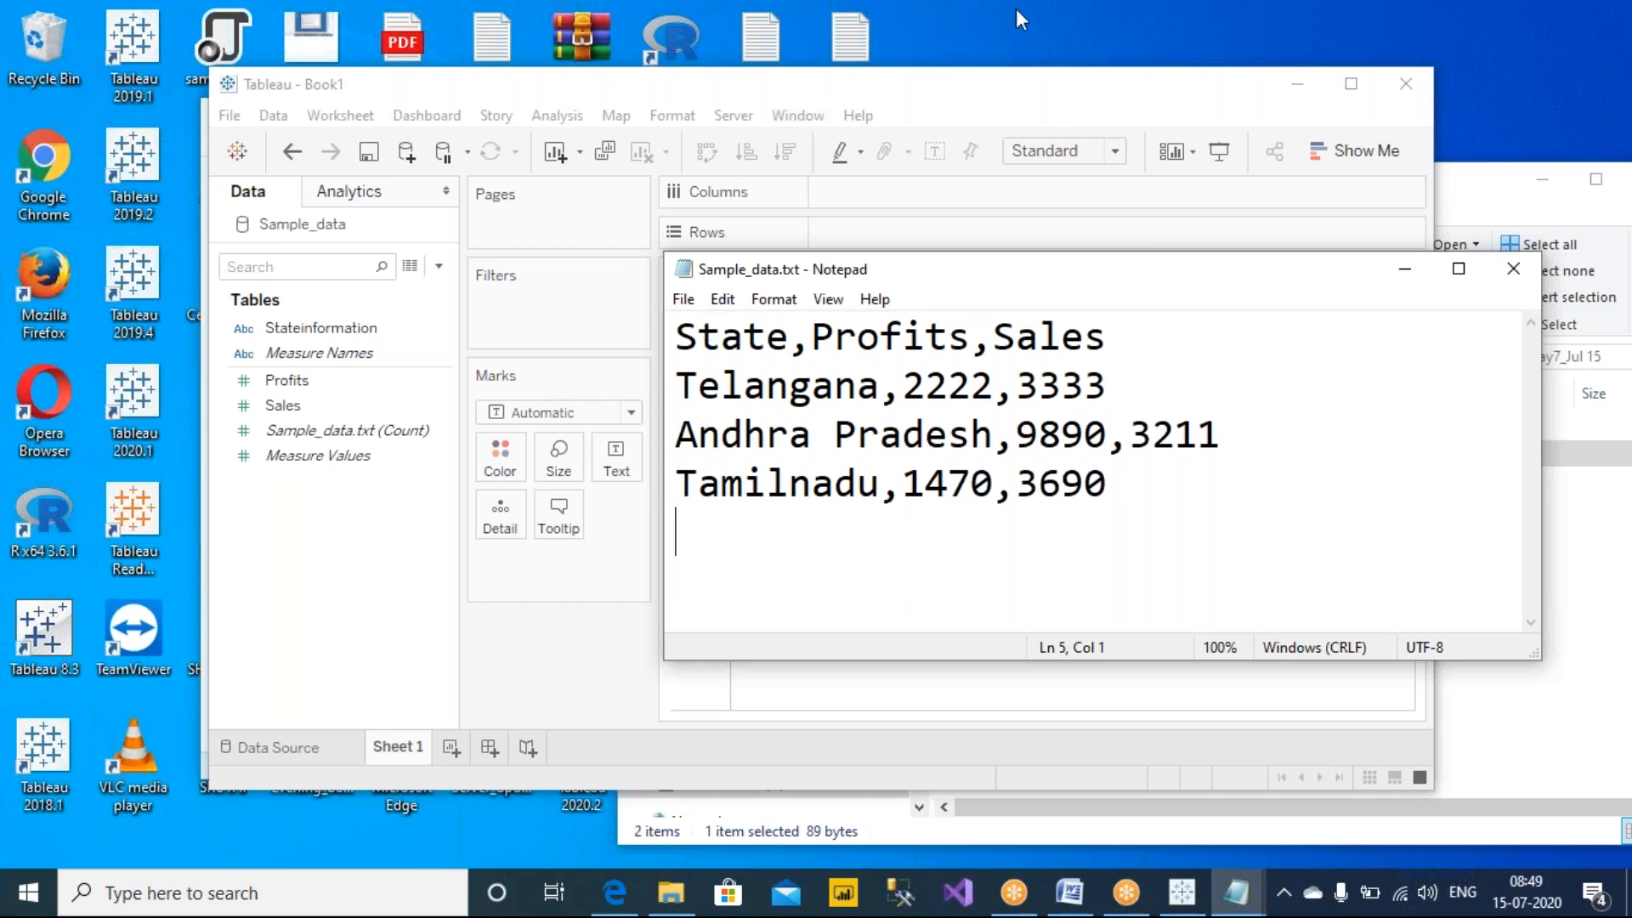
Circle the text in Sample_data.txt in red with an arrow to the Tables list, and refresh the Sample_data source.
{"action": "left_click", "coordinate": [1029, 109]}
{"action": "mouse_move", "coordinate": [684, 323]}
{"action": "left_mouse_down"}
{"action": "mouse_move", "coordinate": [673, 450]}
{"action": "mouse_move", "coordinate": [960, 534]}
{"action": "mouse_move", "coordinate": [1220, 328]}
{"action": "mouse_move", "coordinate": [739, 273]}
{"action": "mouse_move", "coordinate": [671, 328]}
{"action": "mouse_move", "coordinate": [539, 226]}
{"action": "mouse_move", "coordinate": [408, 293]}
{"action": "mouse_move", "coordinate": [454, 313]}
{"action": "left_mouse_up"}
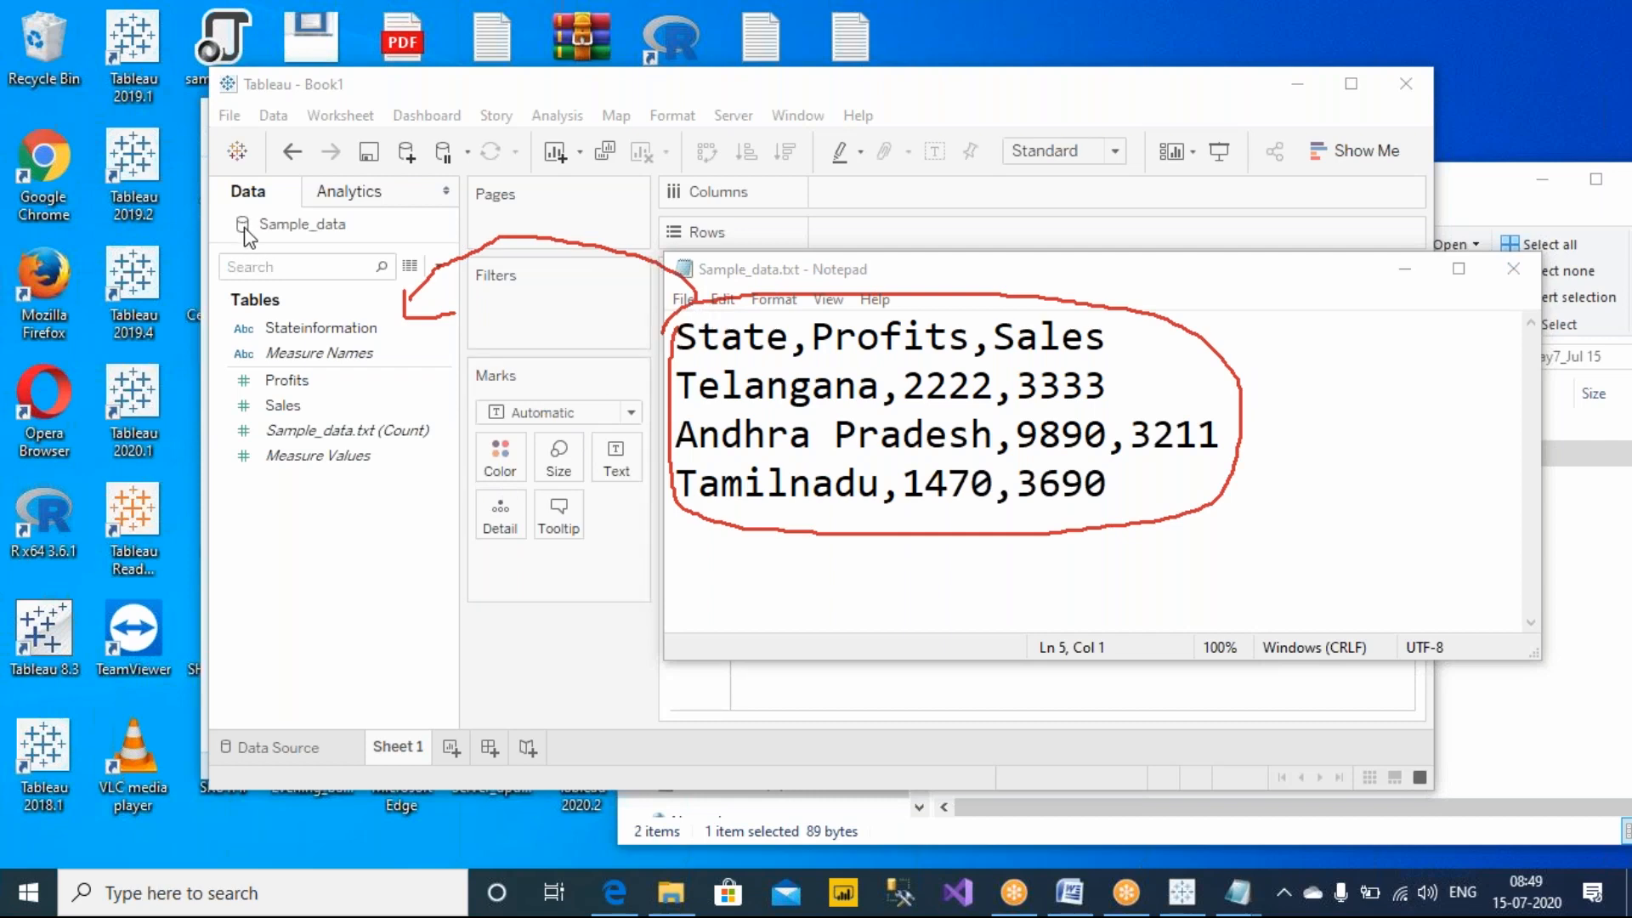
{"action": "left_click", "coordinate": [322, 226]}
{"action": "right_click", "coordinate": [321, 226]}
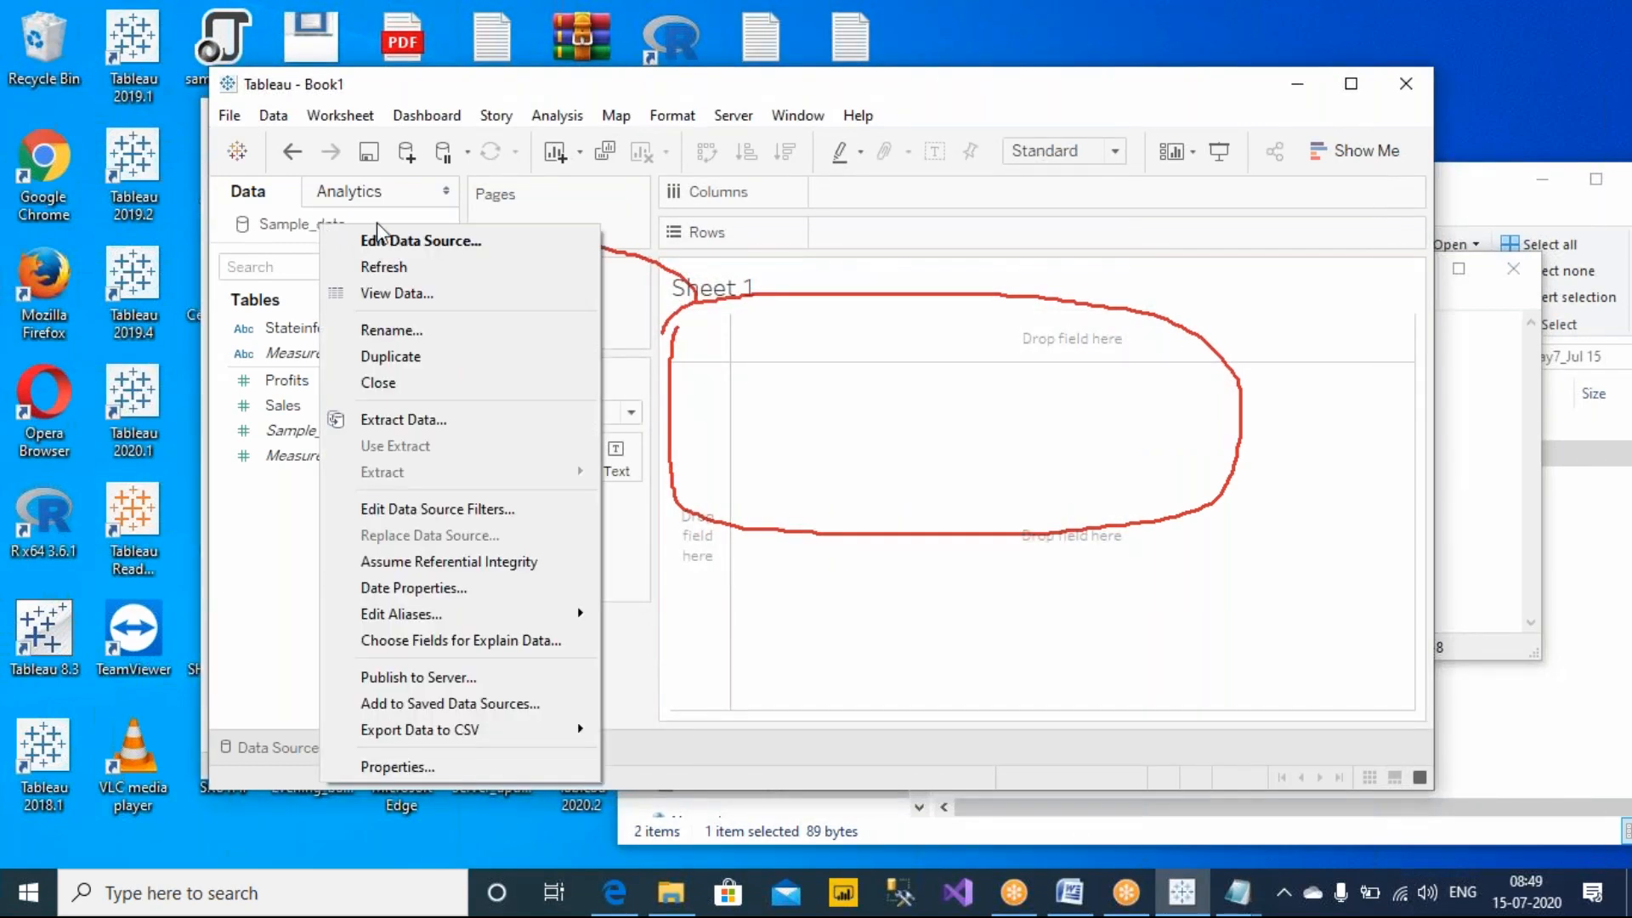
{"action": "left_click", "coordinate": [383, 267]}
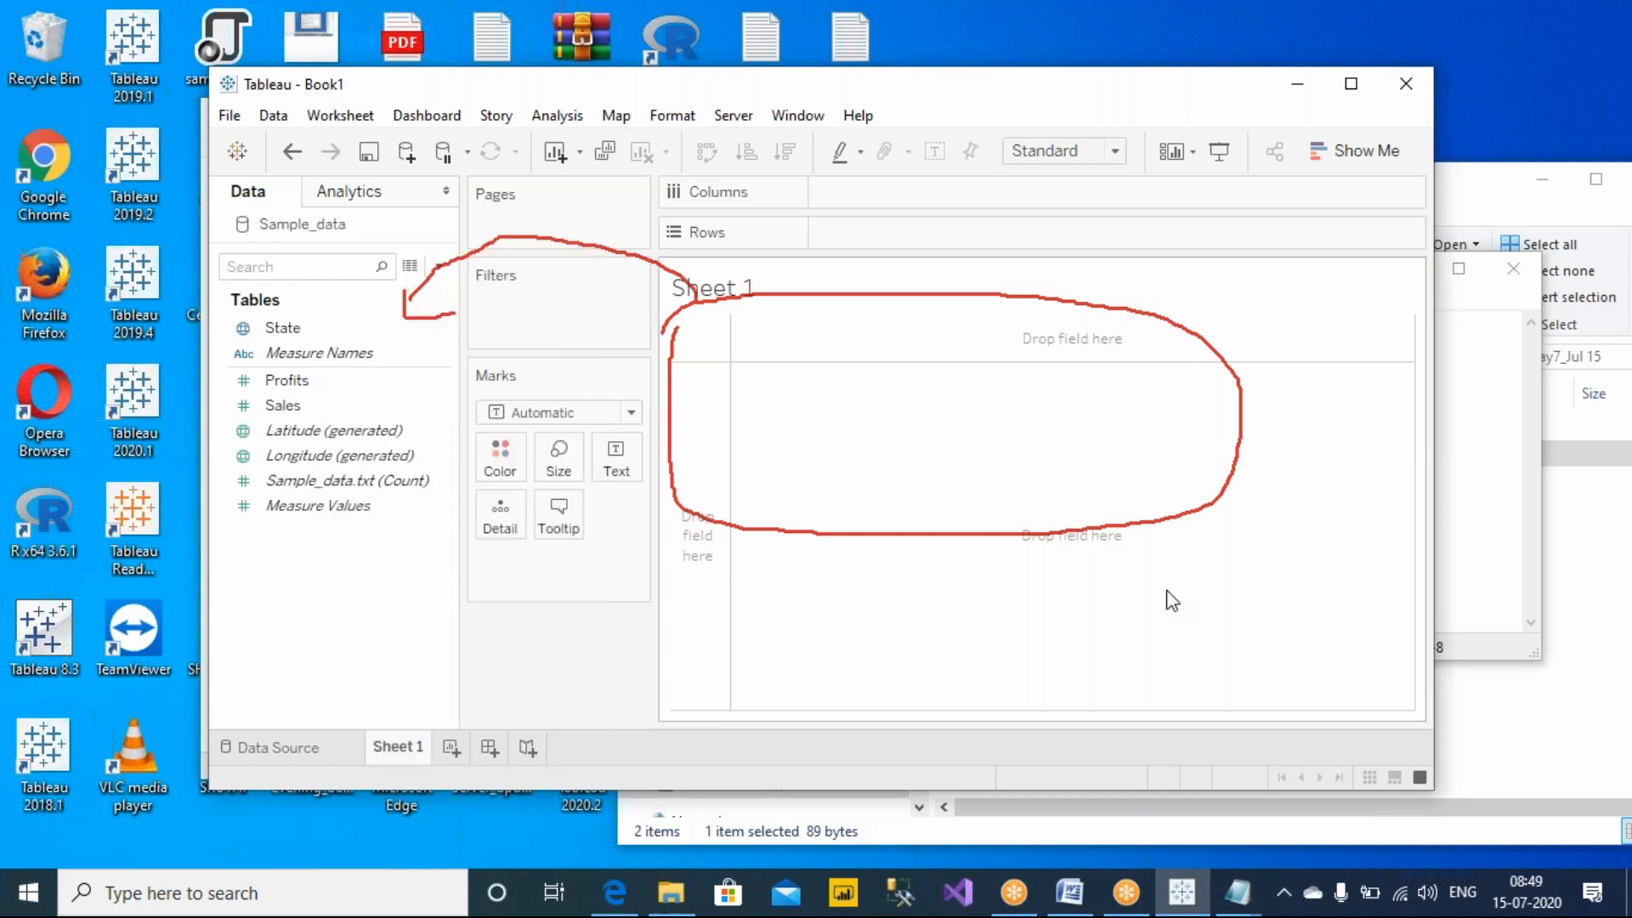
Extend the first column header in Sample_data.txt from "State" to "Stateinformation" and save the file.
{"action": "left_click", "coordinate": [1489, 515]}
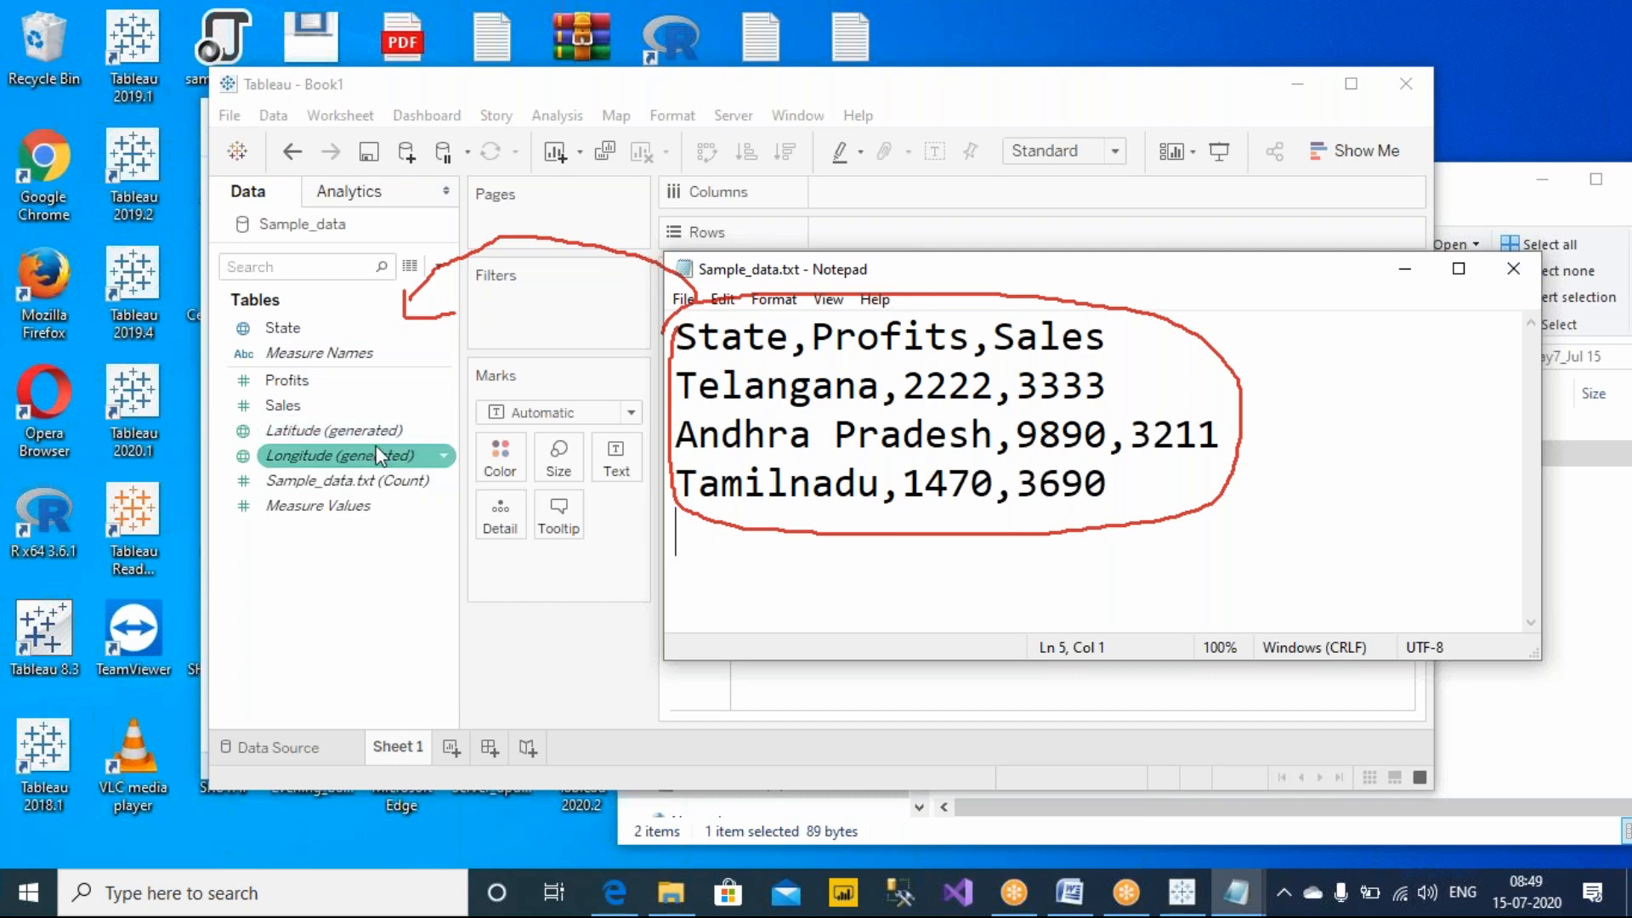
{"action": "left_click", "coordinate": [790, 337]}
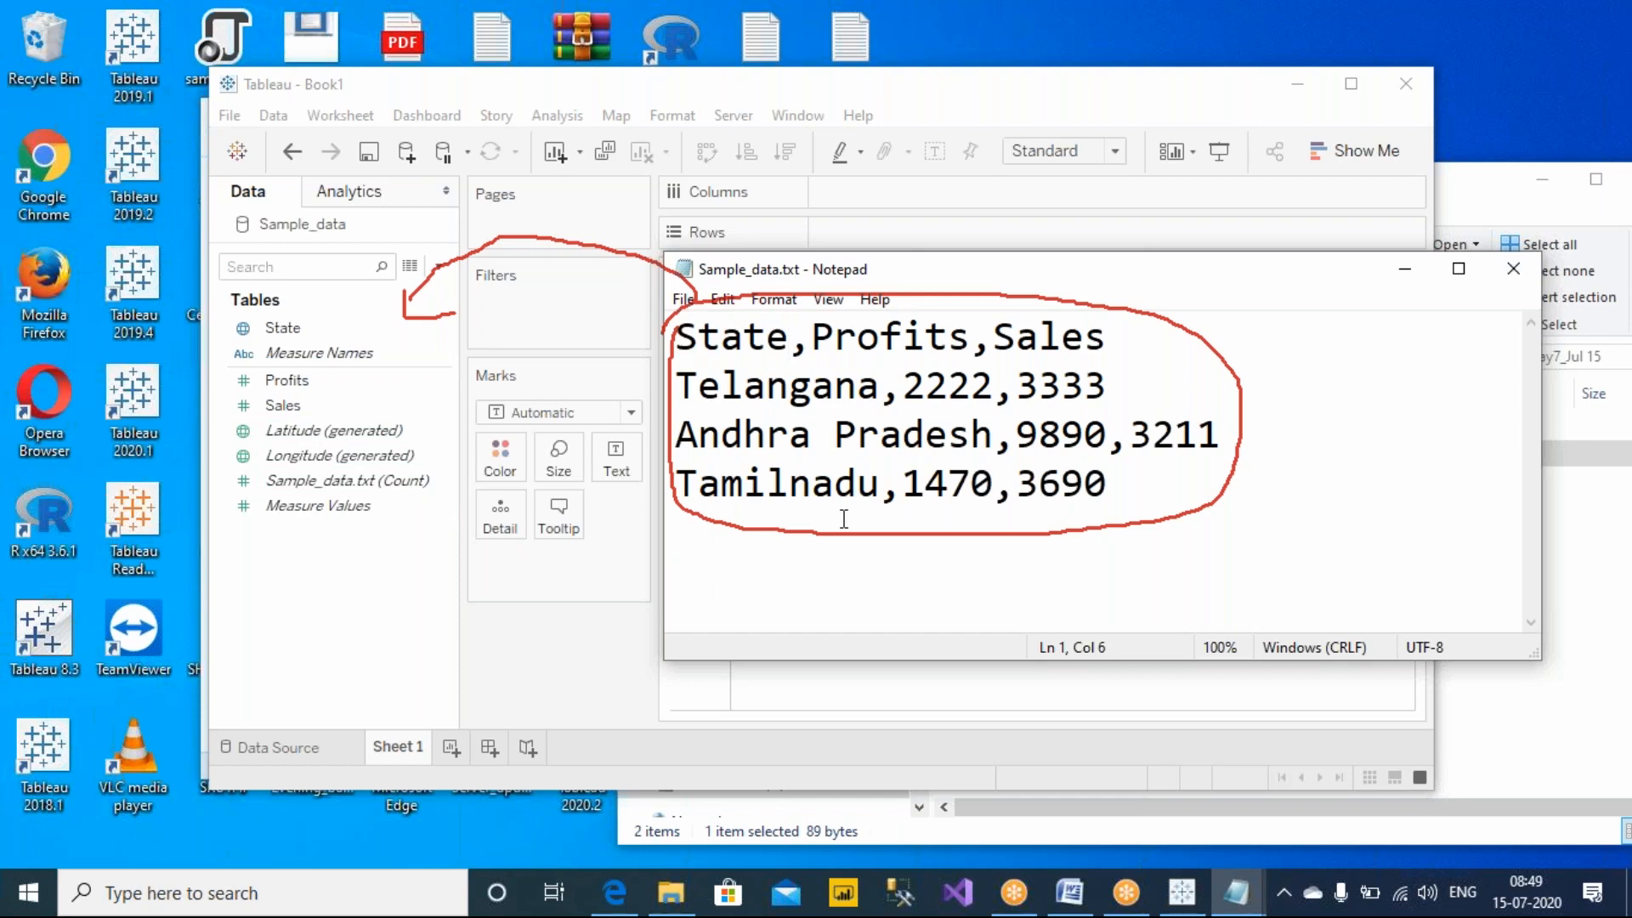
{"action": "type", "text": "inform"}
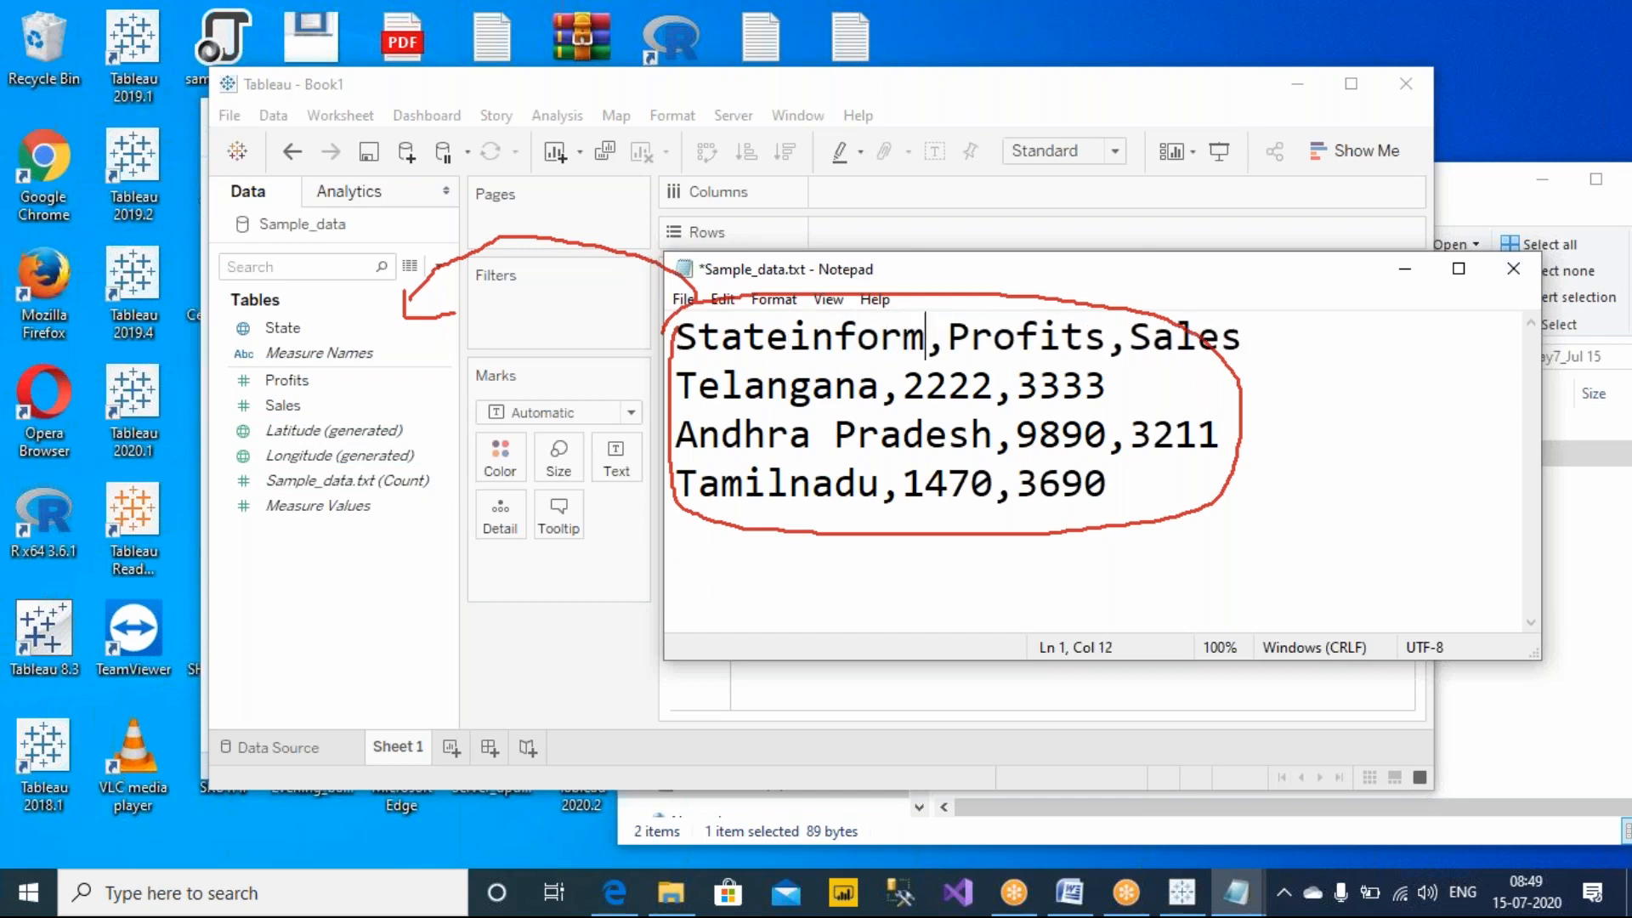
{"action": "type", "text": "ation"}
{"action": "key", "text": "ctrl+s"}
Refresh the Sample_data source in Tableau, and highlight the Stateinformation header in Sample_data.txt.
{"action": "left_click", "coordinate": [352, 228]}
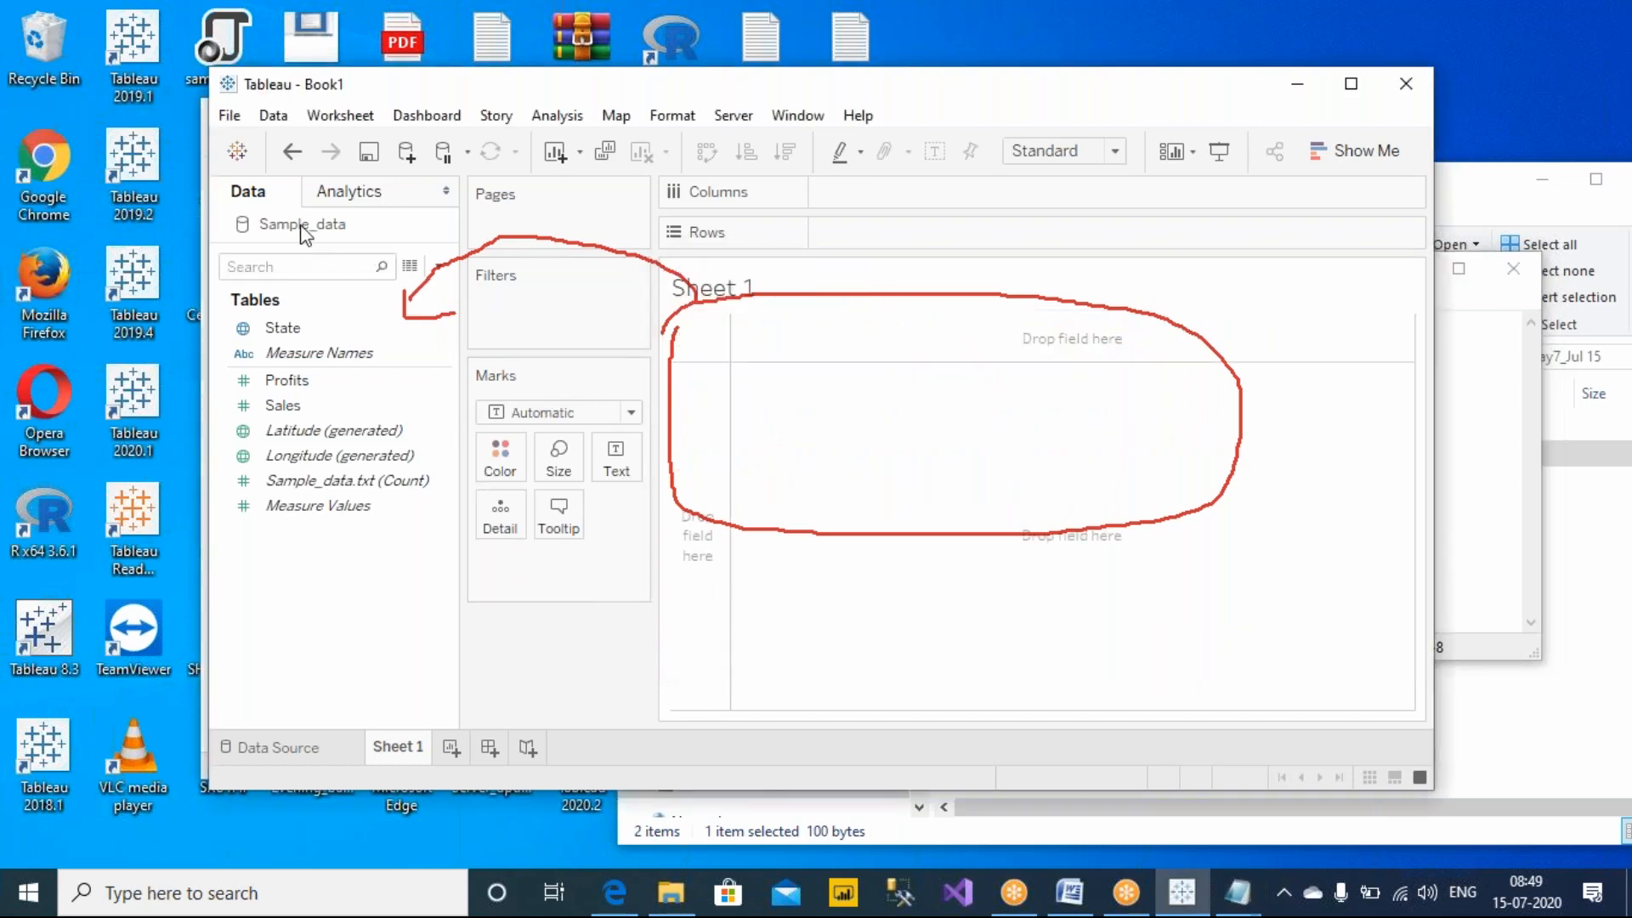
{"action": "right_click", "coordinate": [353, 228]}
{"action": "left_click", "coordinate": [364, 268]}
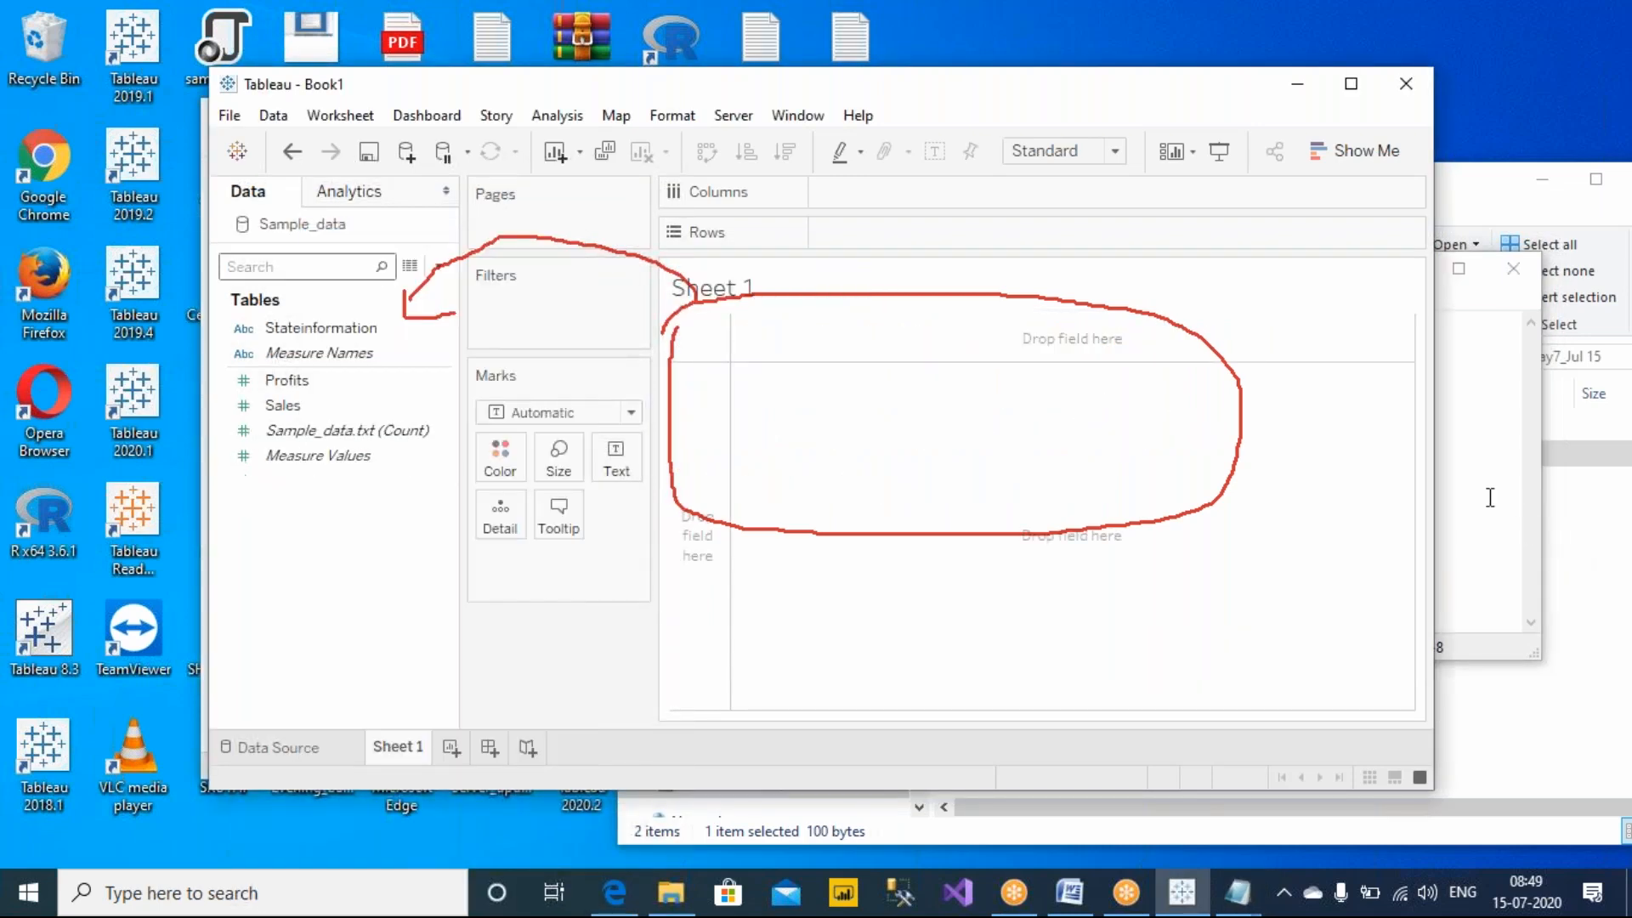
{"action": "left_click", "coordinate": [1489, 497]}
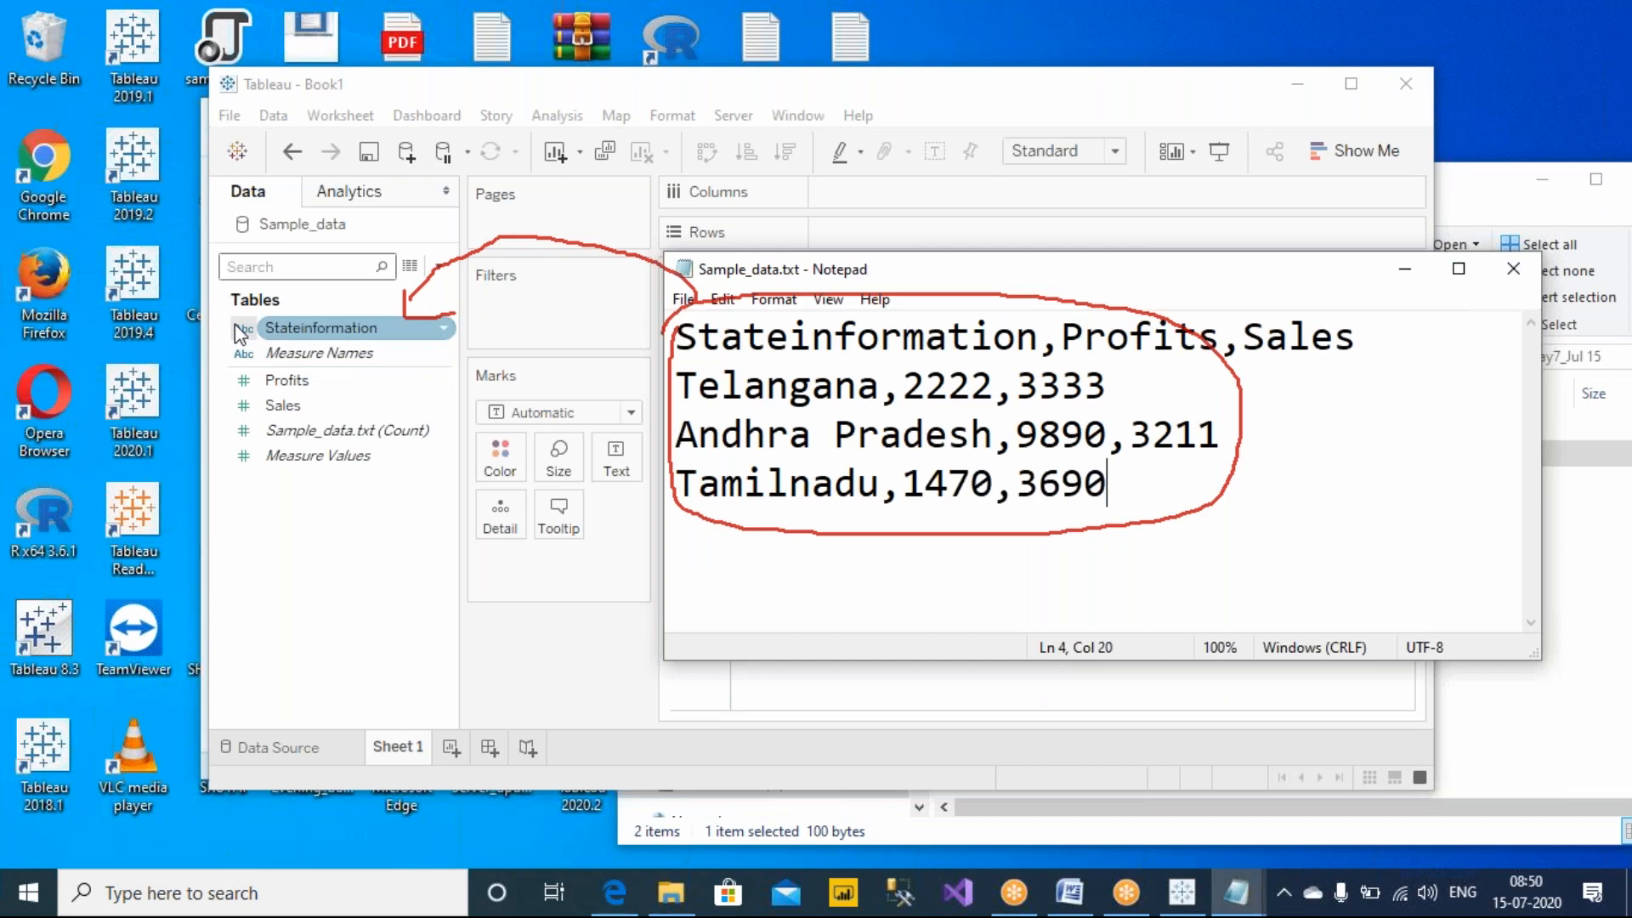
{"action": "left_click_drag", "start_coordinate": [1040, 340], "coordinate": [676, 340]}
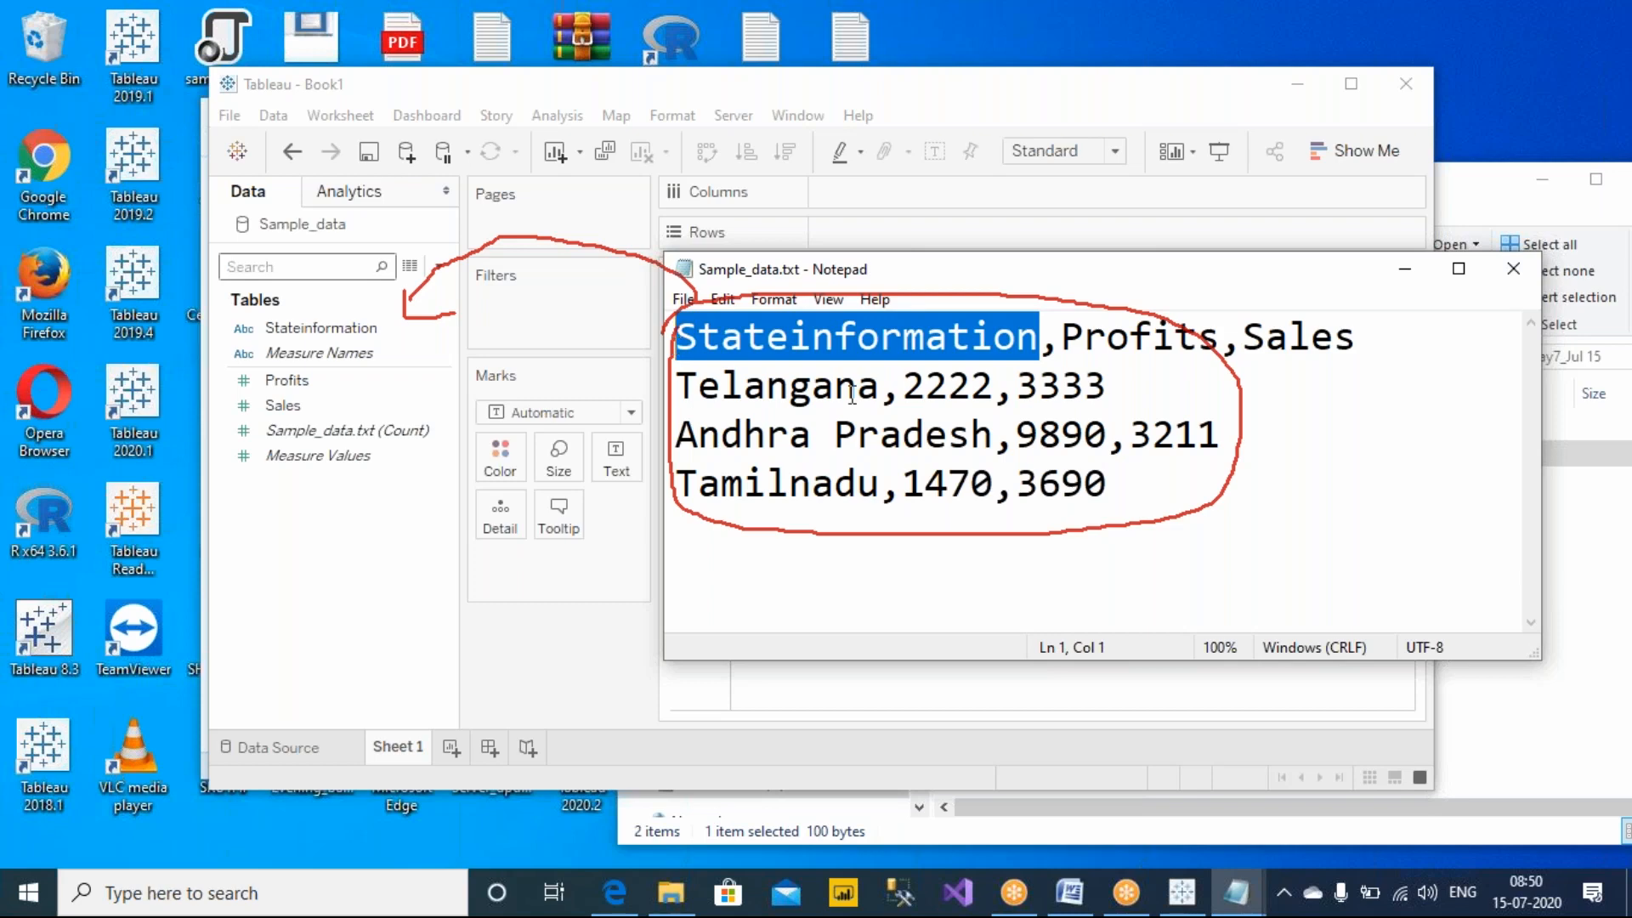
{"action": "left_click_drag", "start_coordinate": [908, 341], "coordinate": [682, 335]}
Bring up Notes.txt and erase the red circle and arrow from the screen.
{"action": "mouse_move", "coordinate": [1236, 893]}
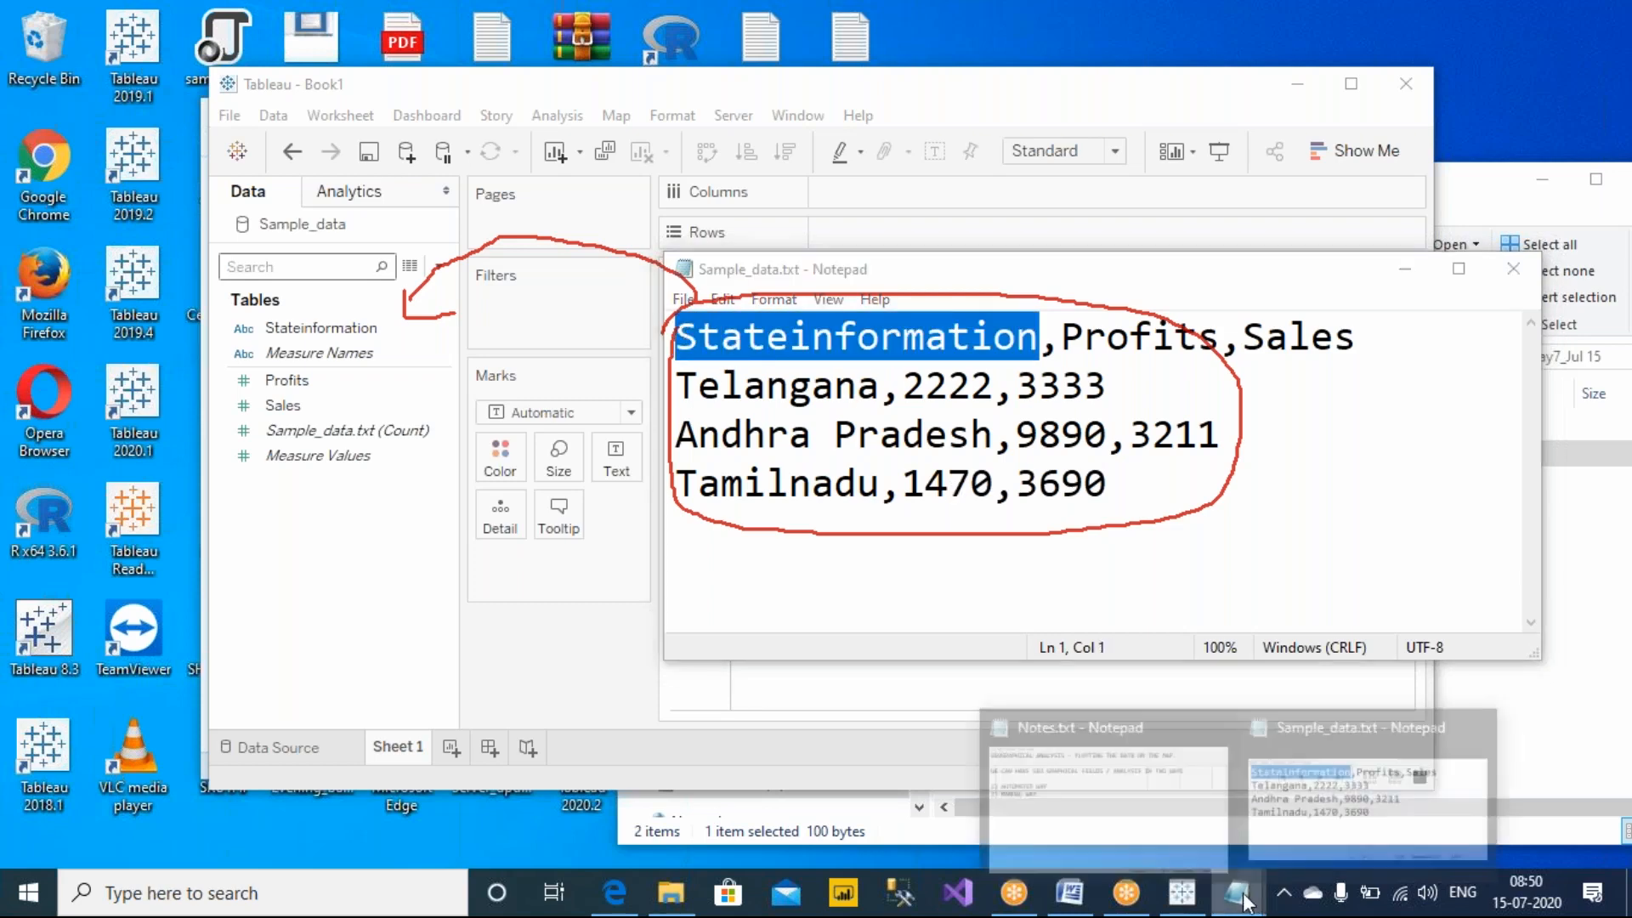
{"action": "left_click", "coordinate": [1101, 791]}
{"action": "left_click", "coordinate": [575, 344]}
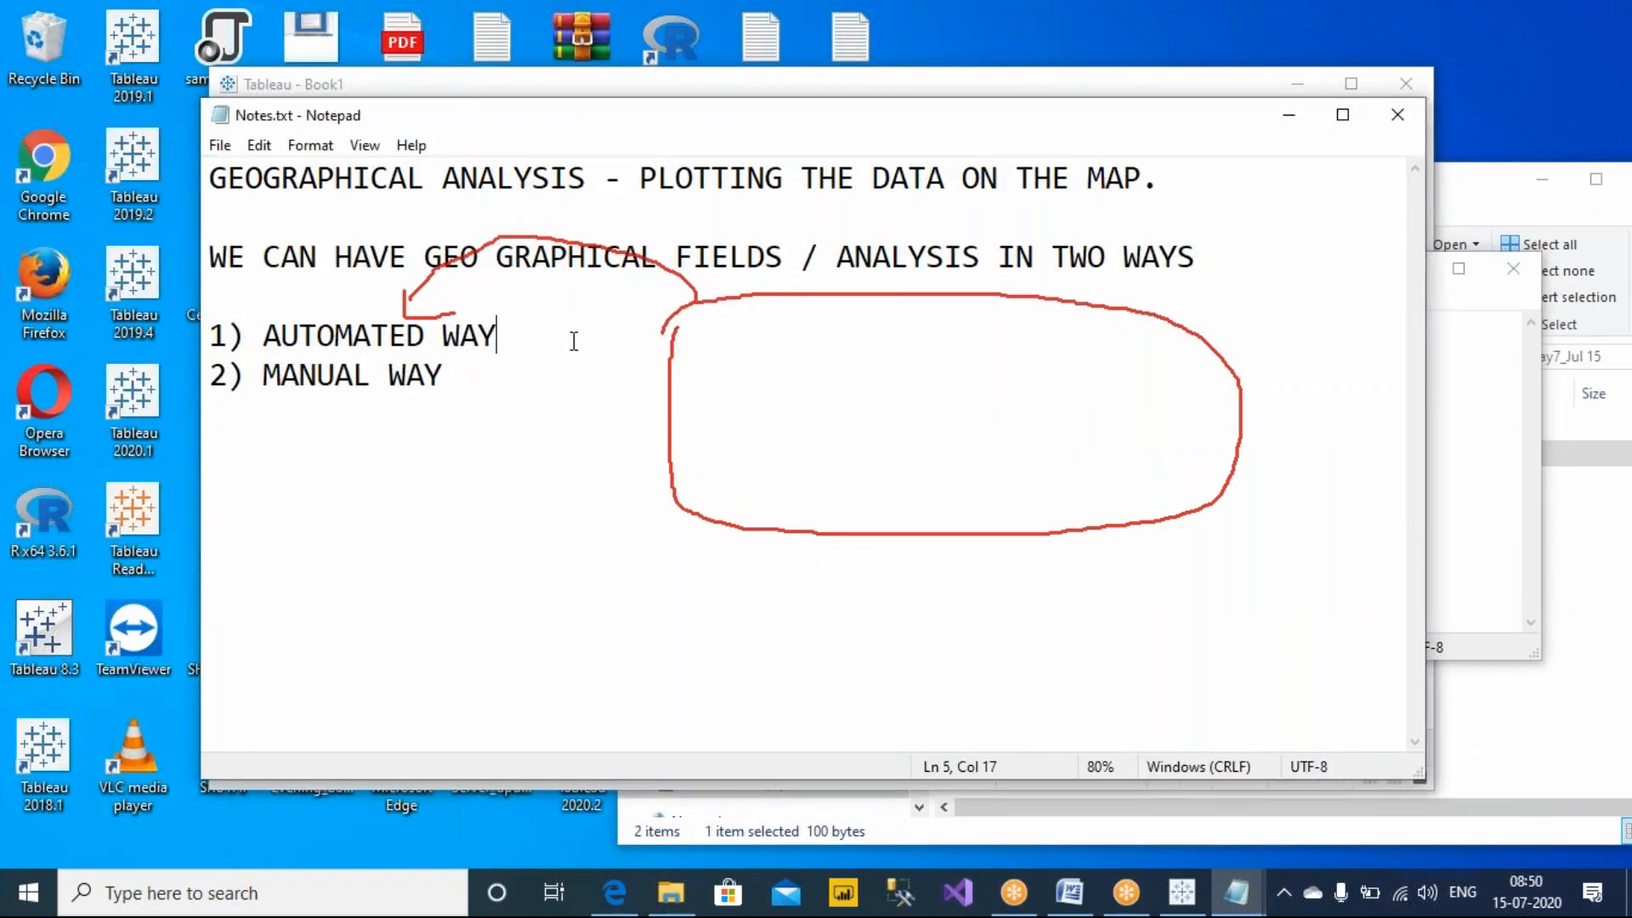
{"action": "left_click", "coordinate": [1032, 15]}
{"action": "left_click", "coordinate": [1072, 179]}
Start a note below "1) AUTOMATED WAY" reading "=> TABLEAU GENERATES LATITUDE AND LONGITUDE AUTOMATICALLY,".
{"action": "left_click", "coordinate": [805, 397]}
{"action": "key", "text": "Return"}
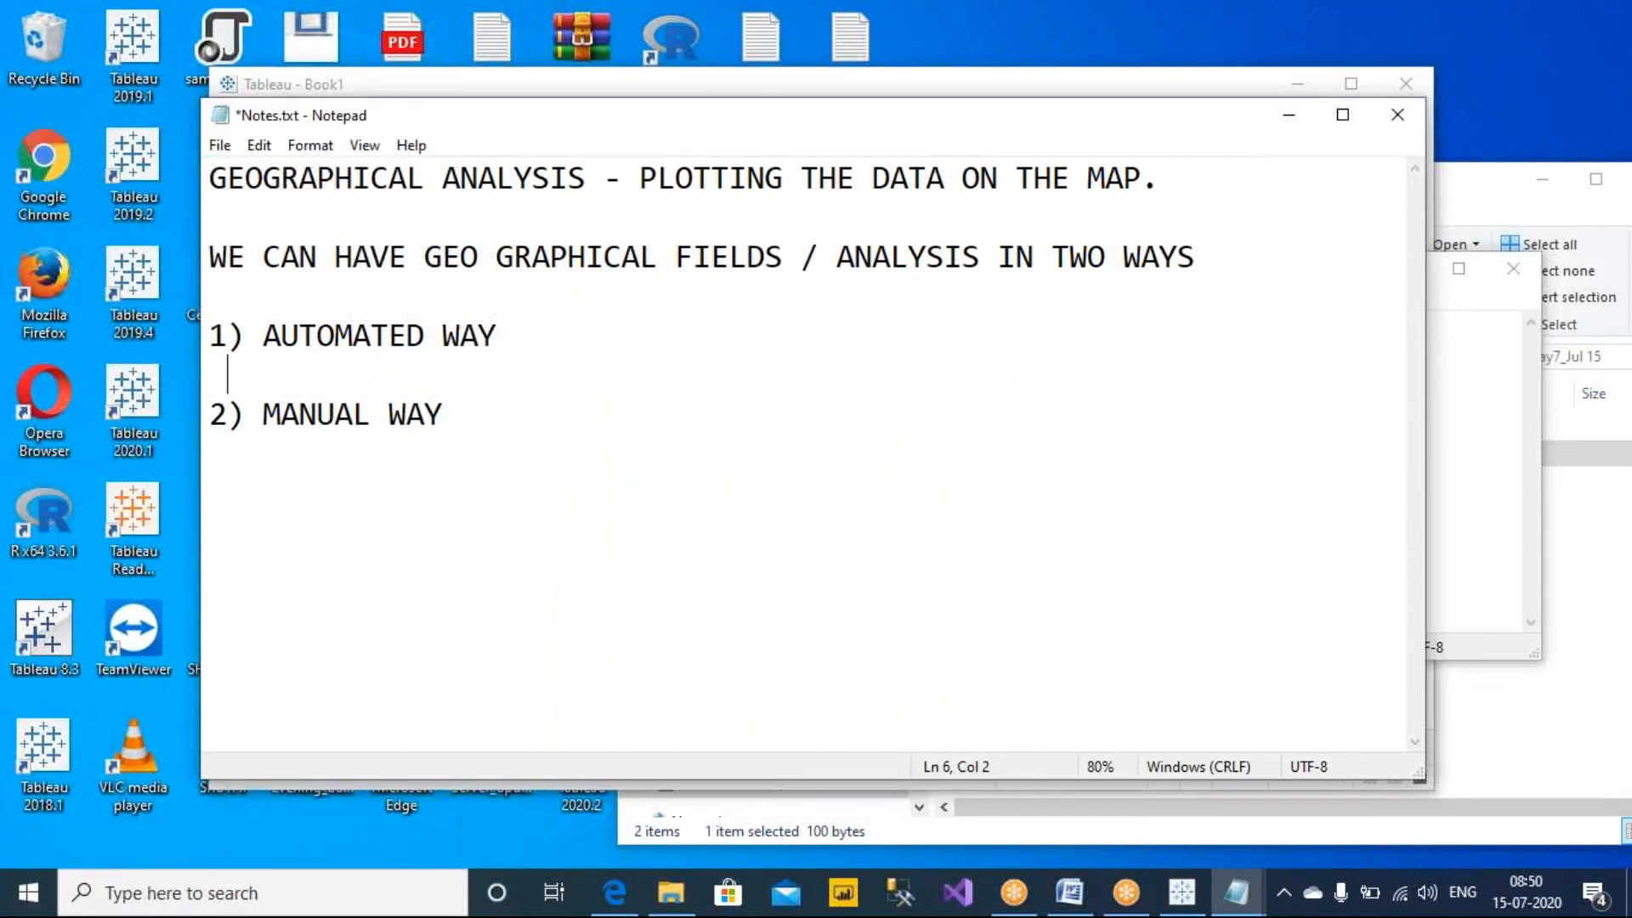
{"action": "key", "text": "BackSpace"}
{"action": "type", "text": "=> tabl"}
{"action": "key", "text": "BackSpace"}
{"action": "key", "text": "BackSpace"}
{"action": "key", "text": "BackSpace"}
{"action": "key", "text": "BackSpace"}
{"action": "type", "text": "TABLEAU GENERATES LATITUDE AND LONGITUDE AUTOMATICALLY, "}
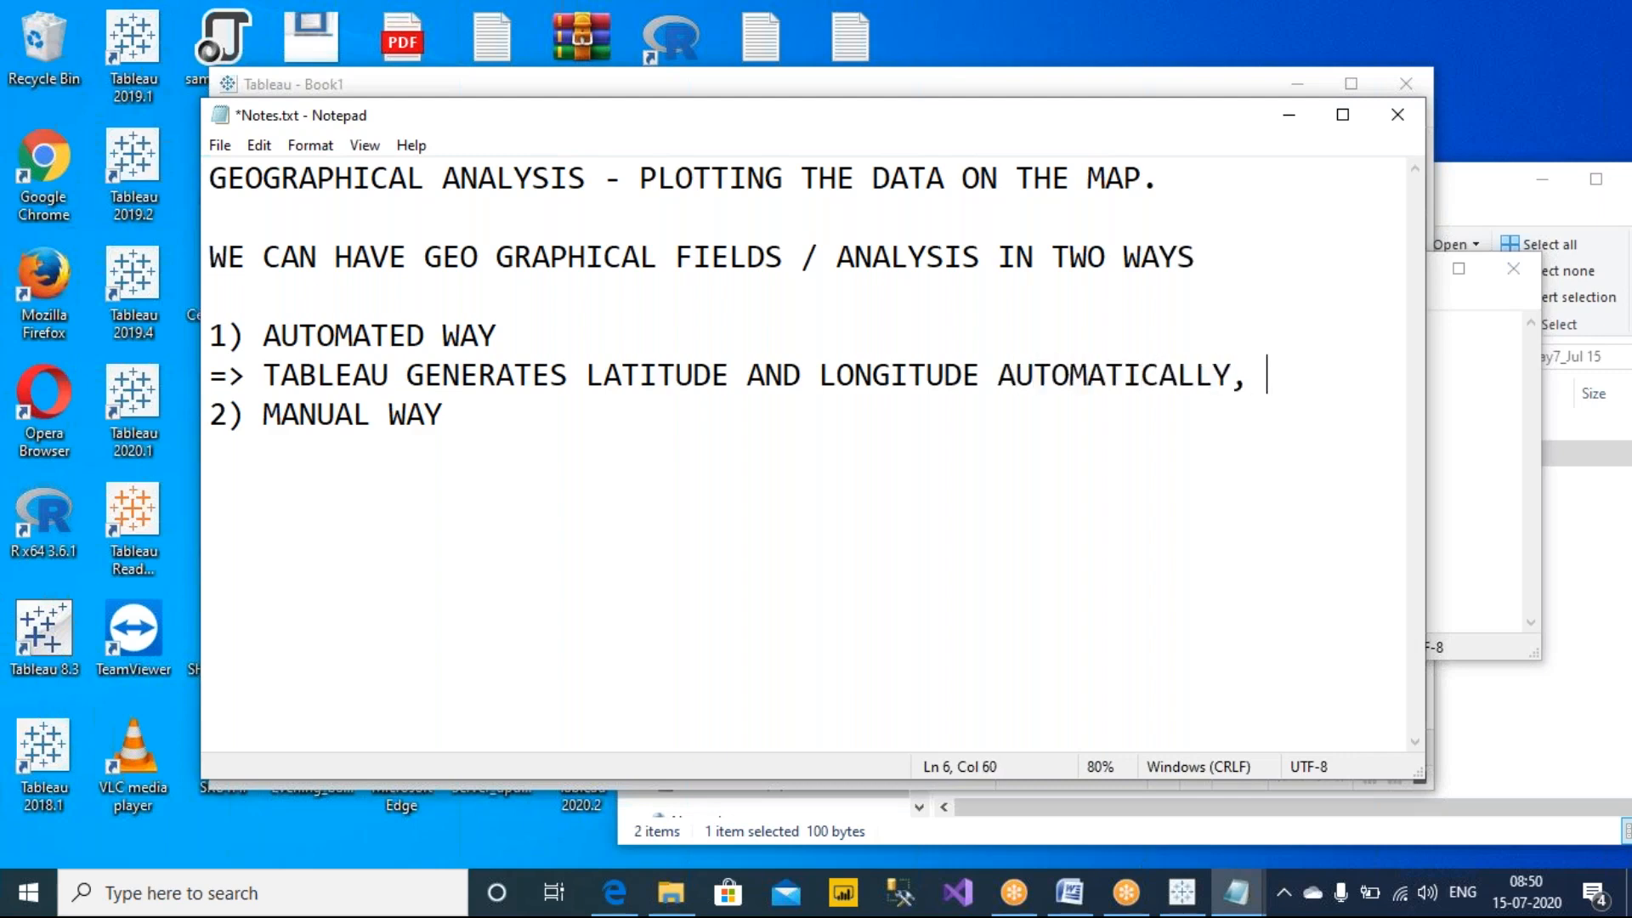
Continue the automated-way note with "WHEN THE COL NAMES ARE CONTINENT,COUNTRY,STATE,CITY,ZIPCODE,POSTALCODE".
{"action": "type", "text": "WHEN THE COL NAMES ARE "}
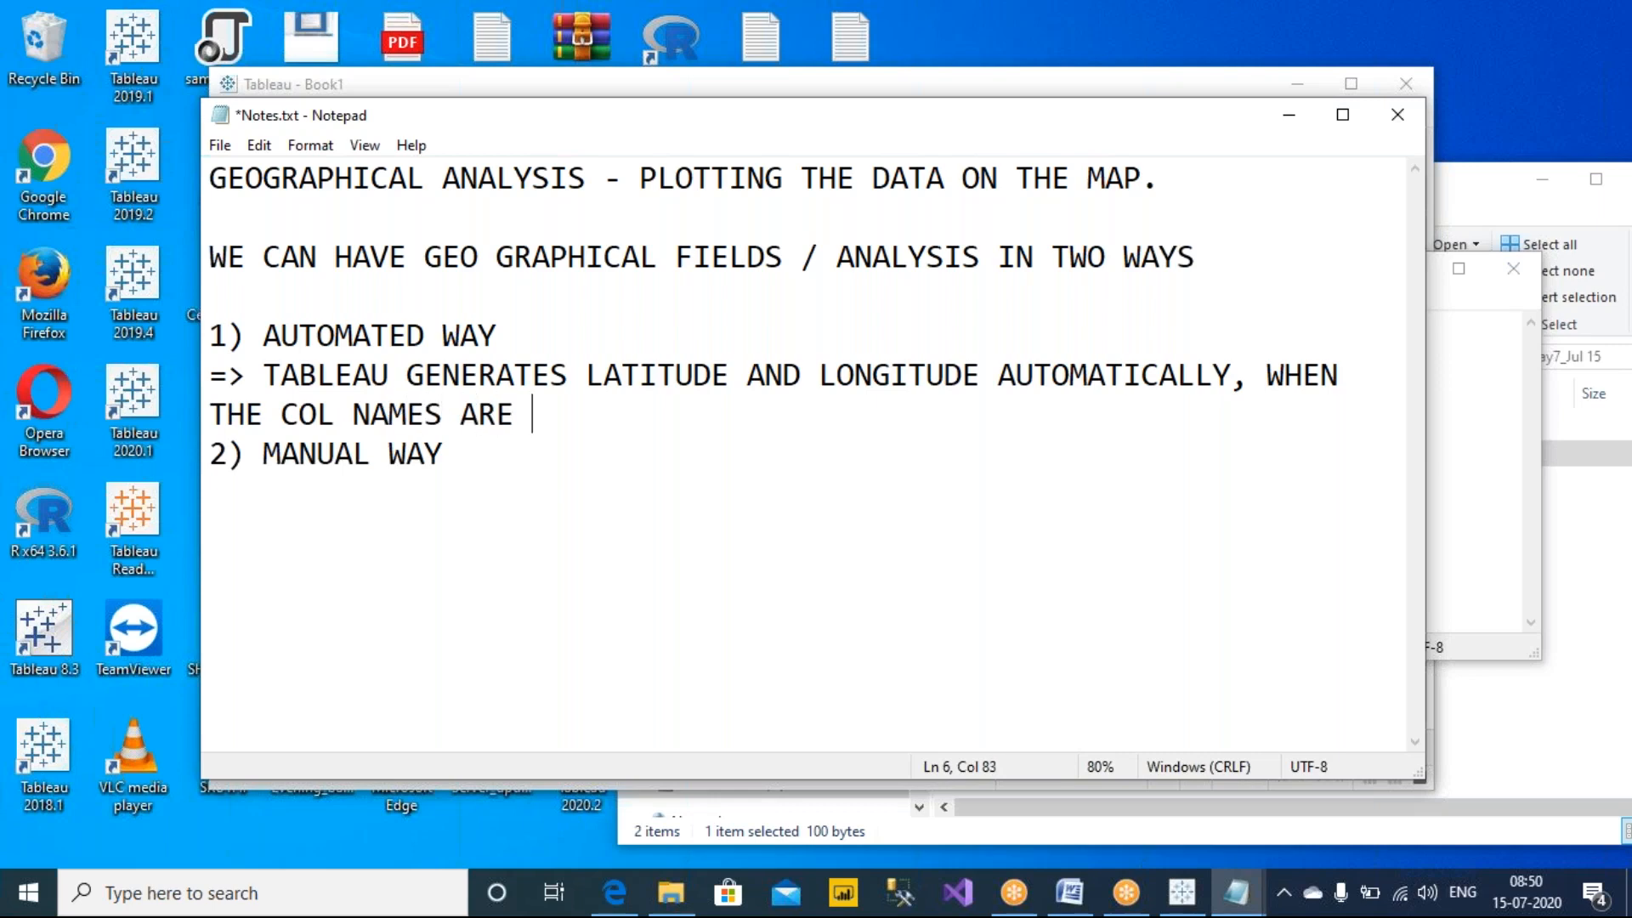
{"action": "type", "text": "CONTINENT"}
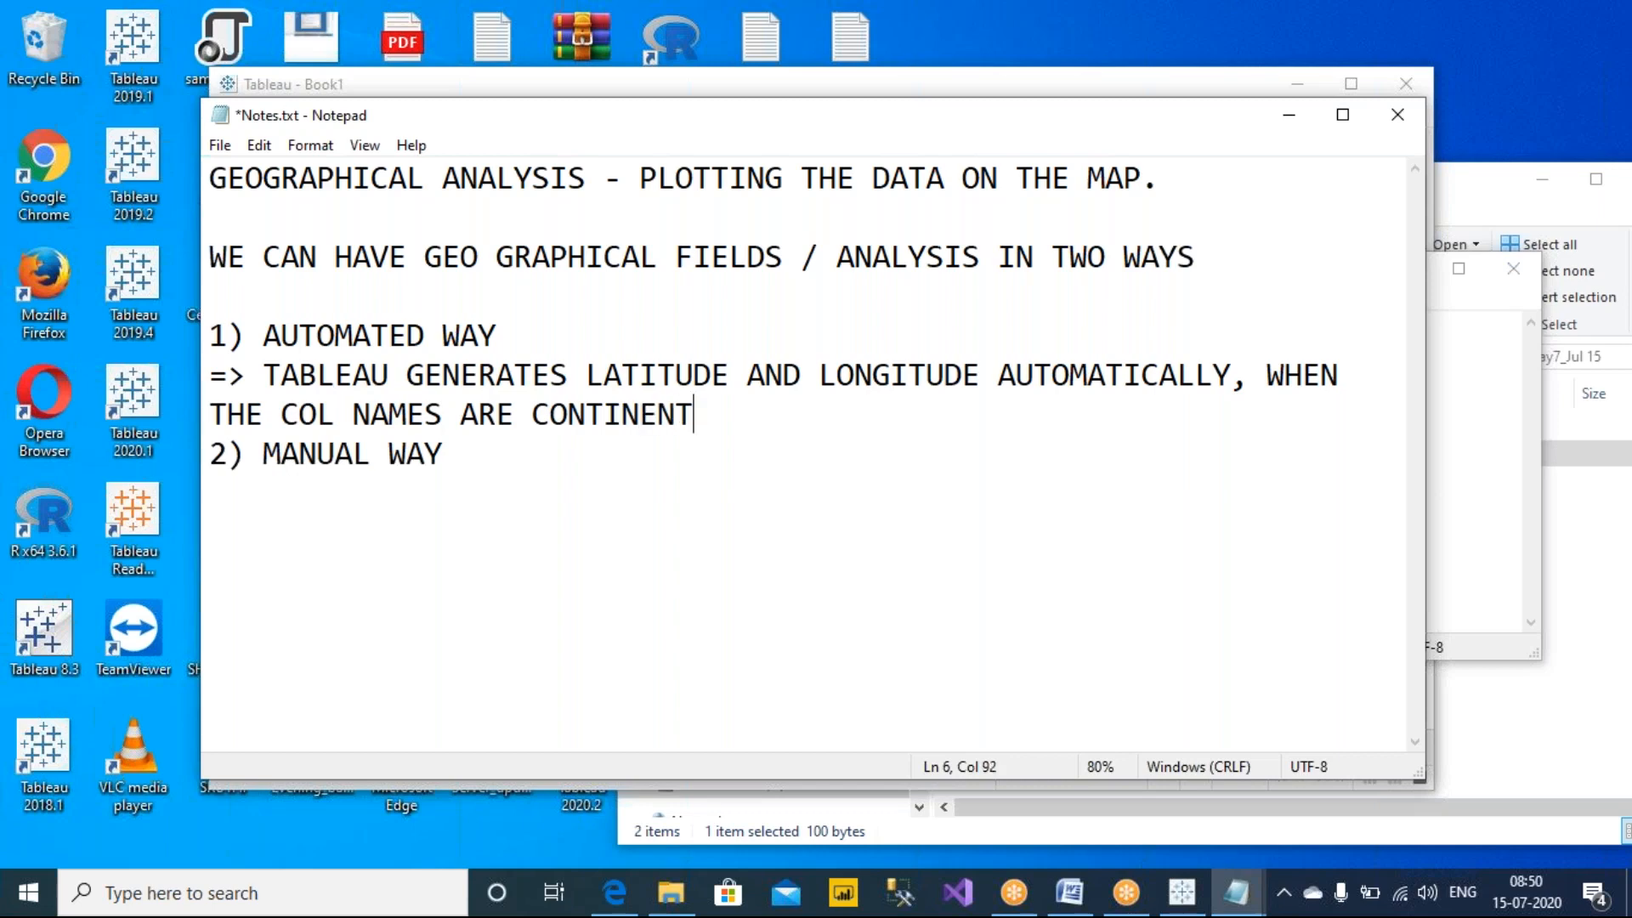
{"action": "type", "text": ",COUNTRY"}
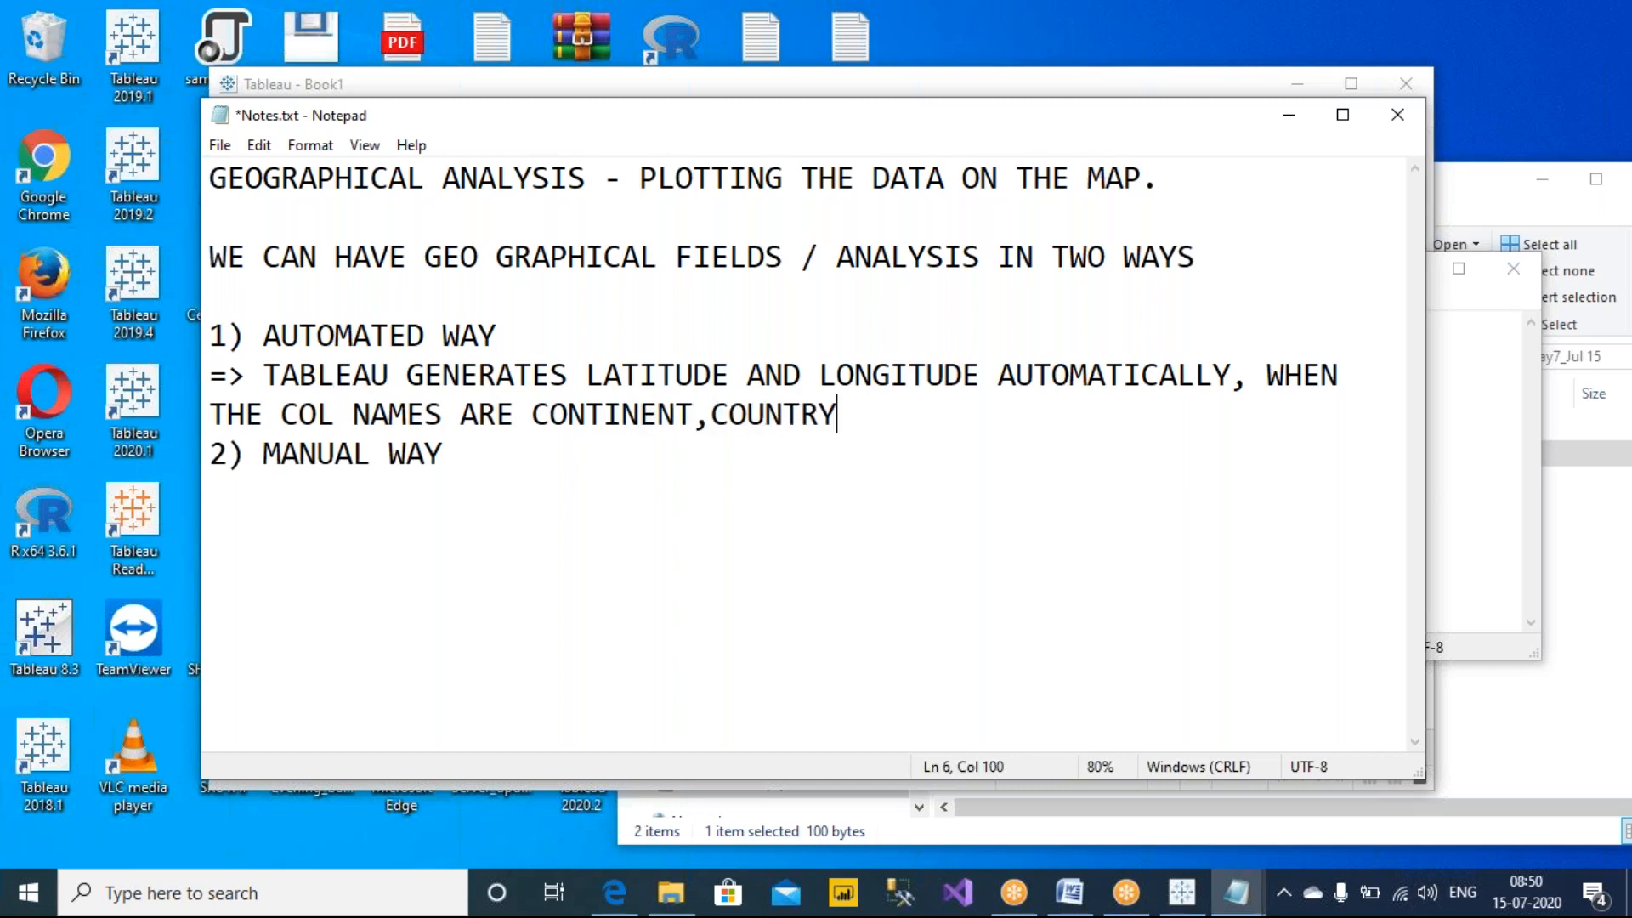
{"action": "type", "text": ",STATE"}
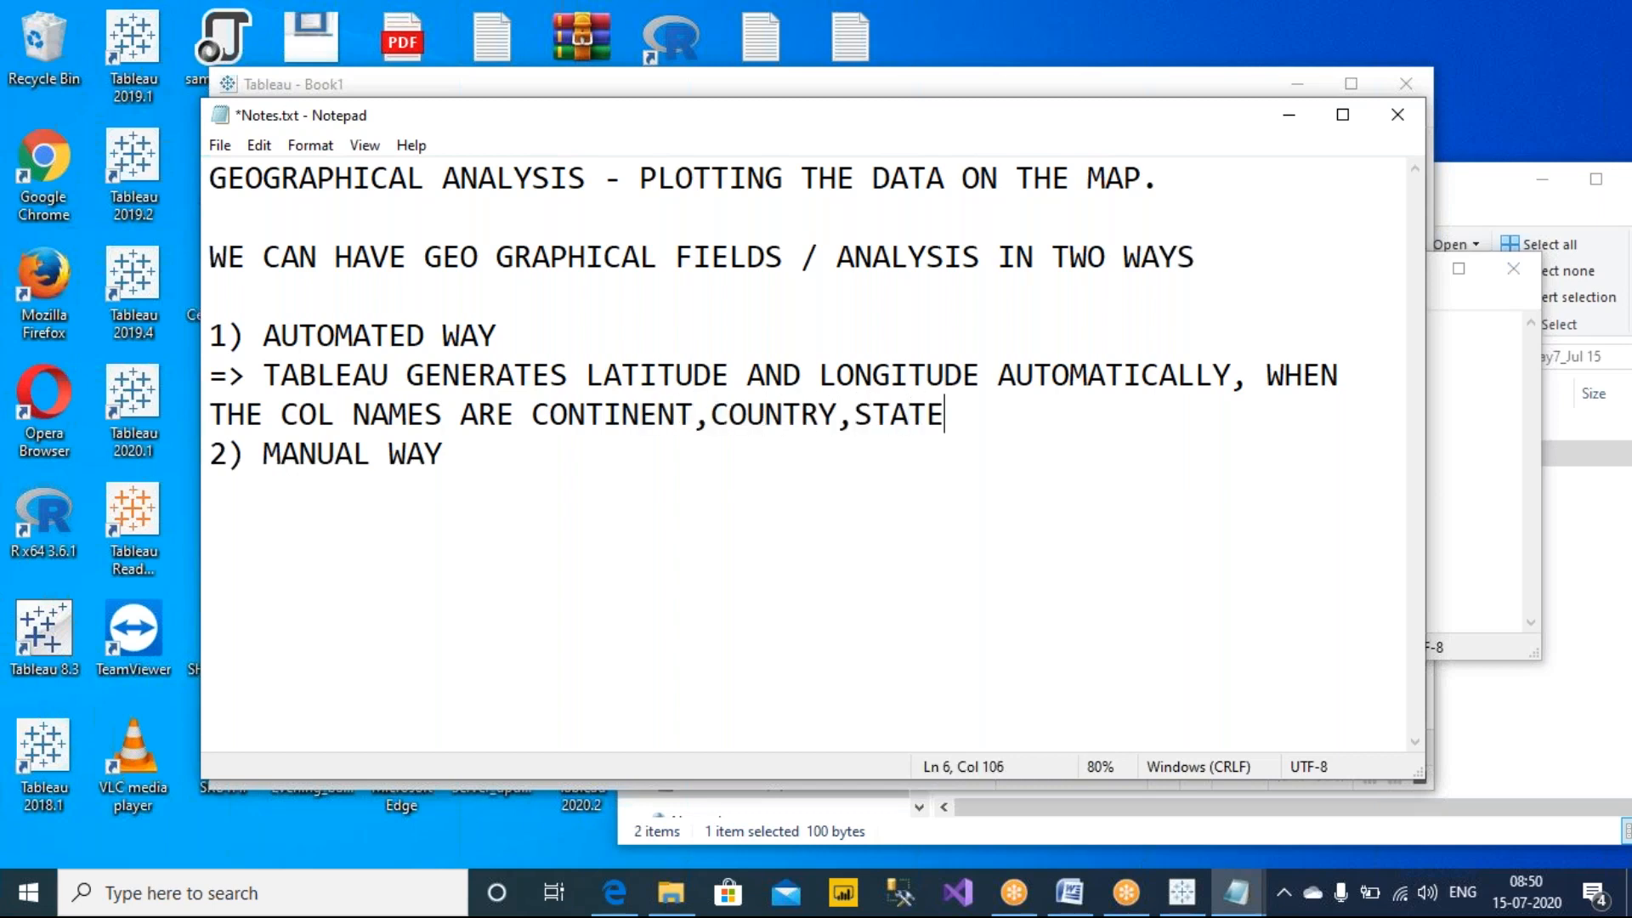
{"action": "type", "text": ",CITY,ZIPC"}
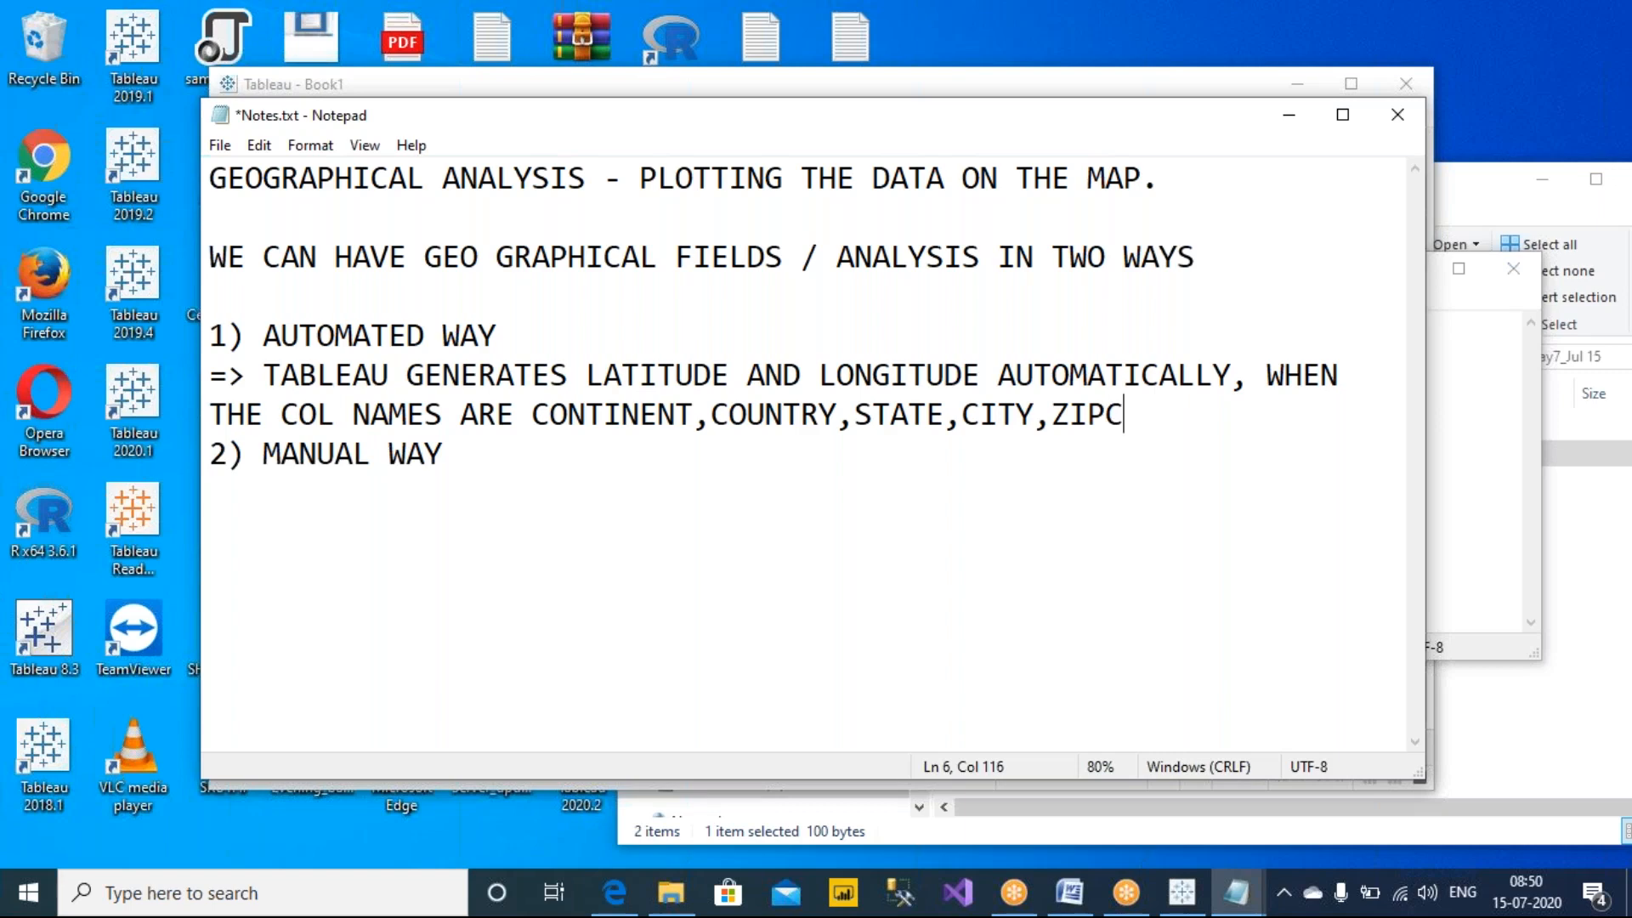
{"action": "type", "text": "ODE,POSTALCODE"}
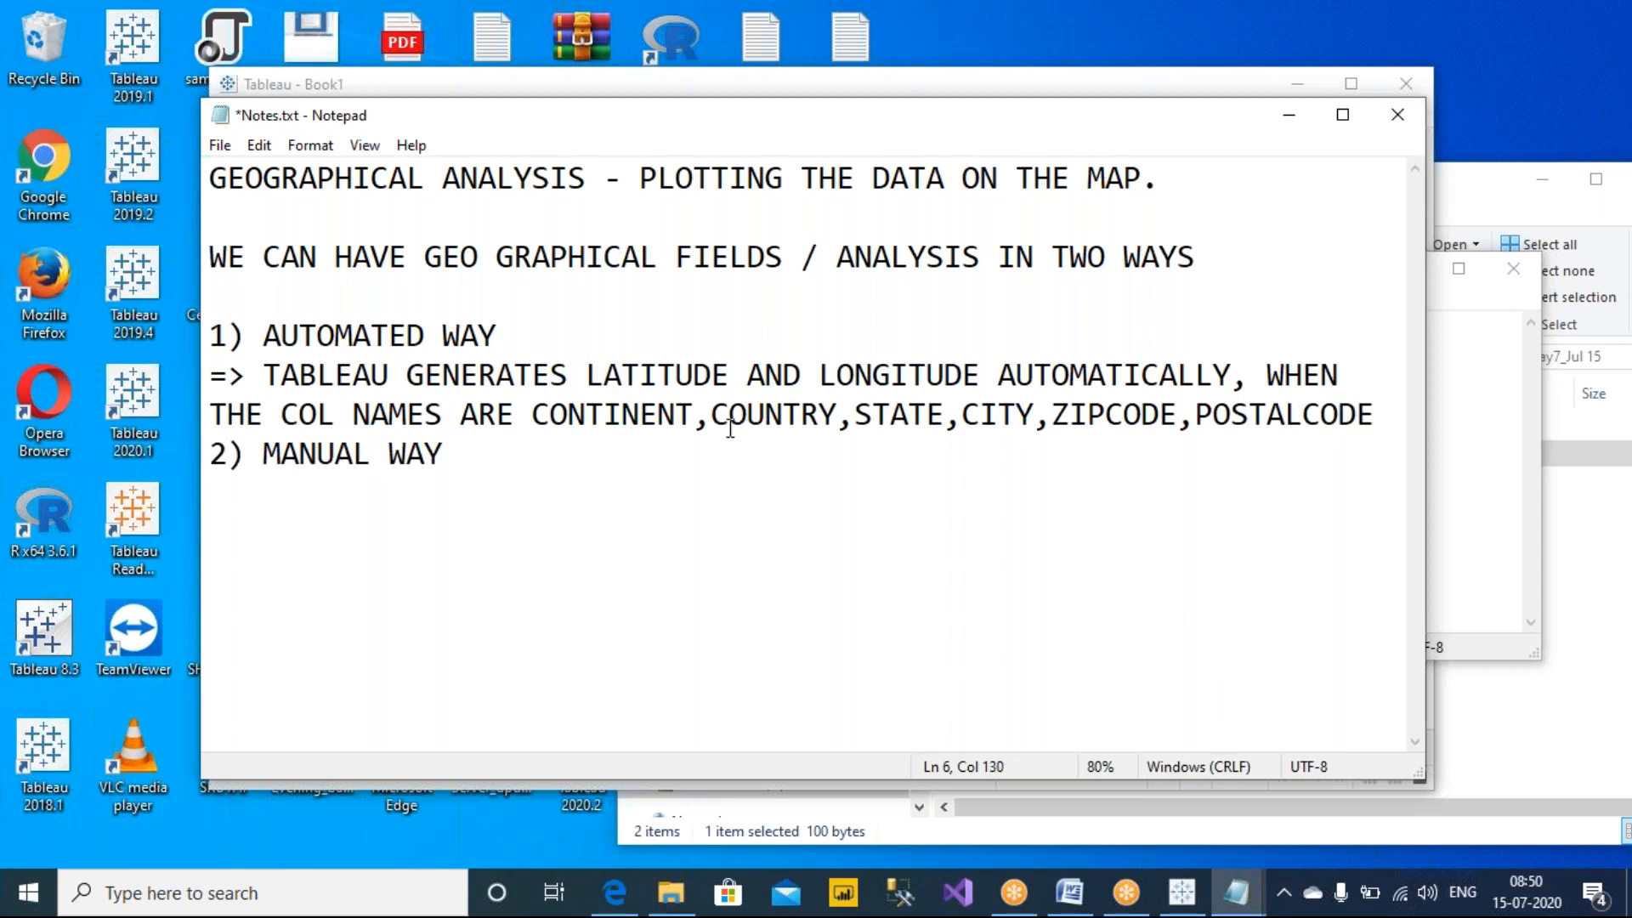
Highlight the list of column names, reduce the text zoom to 70%, and insert a blank line above "2) MANUAL WAY".
{"action": "left_click_drag", "start_coordinate": [531, 417], "coordinate": [1377, 418]}
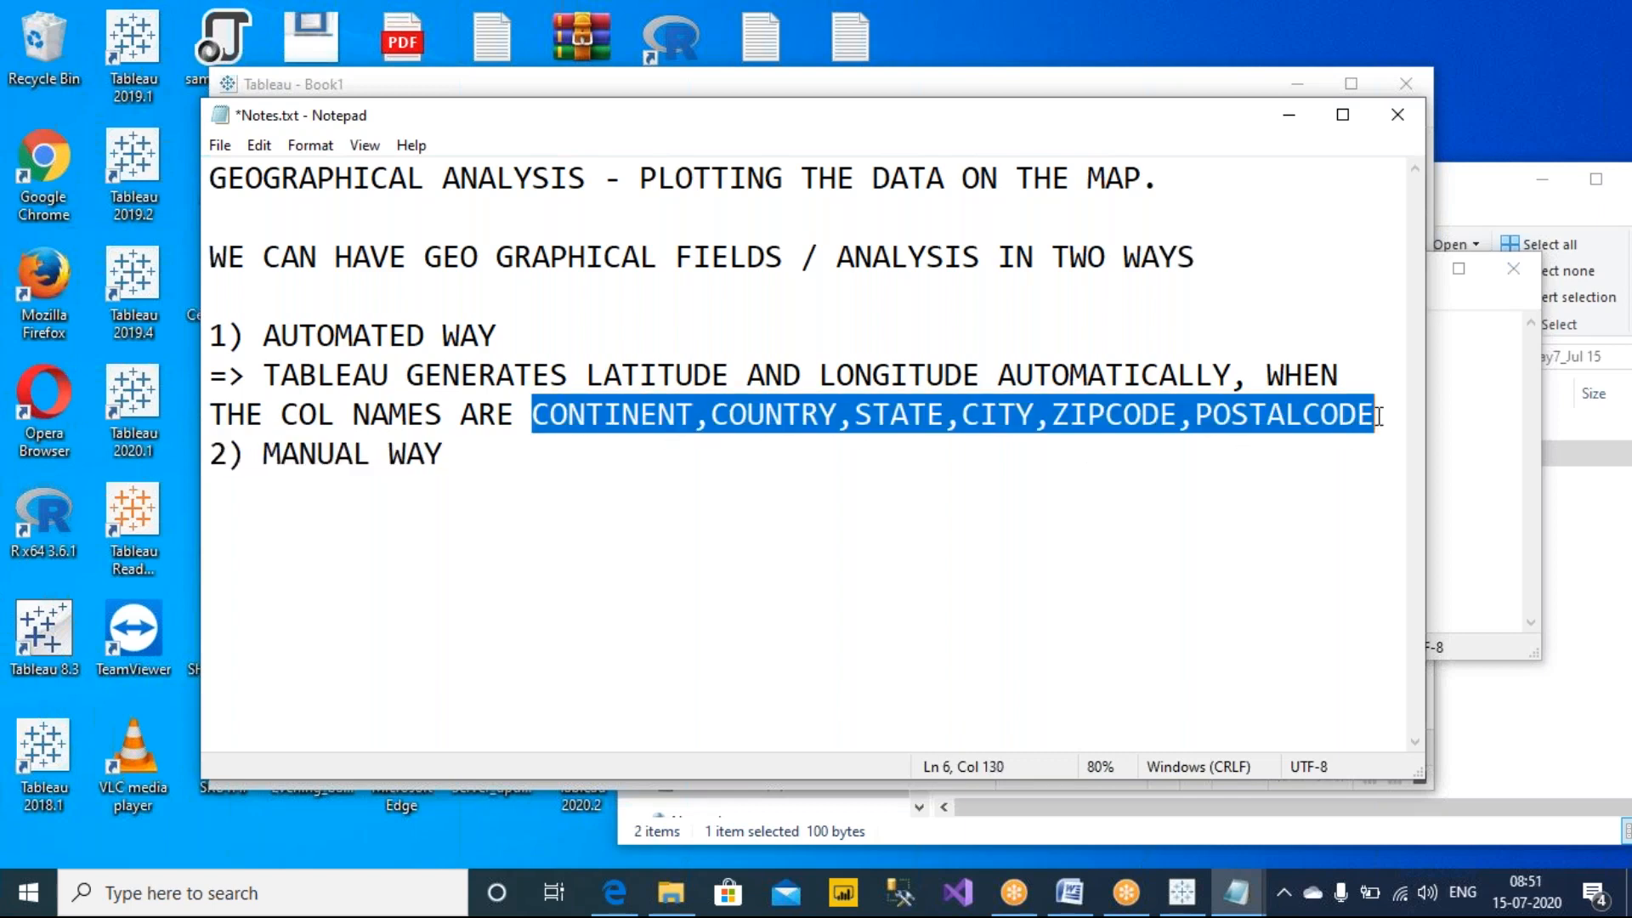
{"action": "key", "text": "ctrl+minus"}
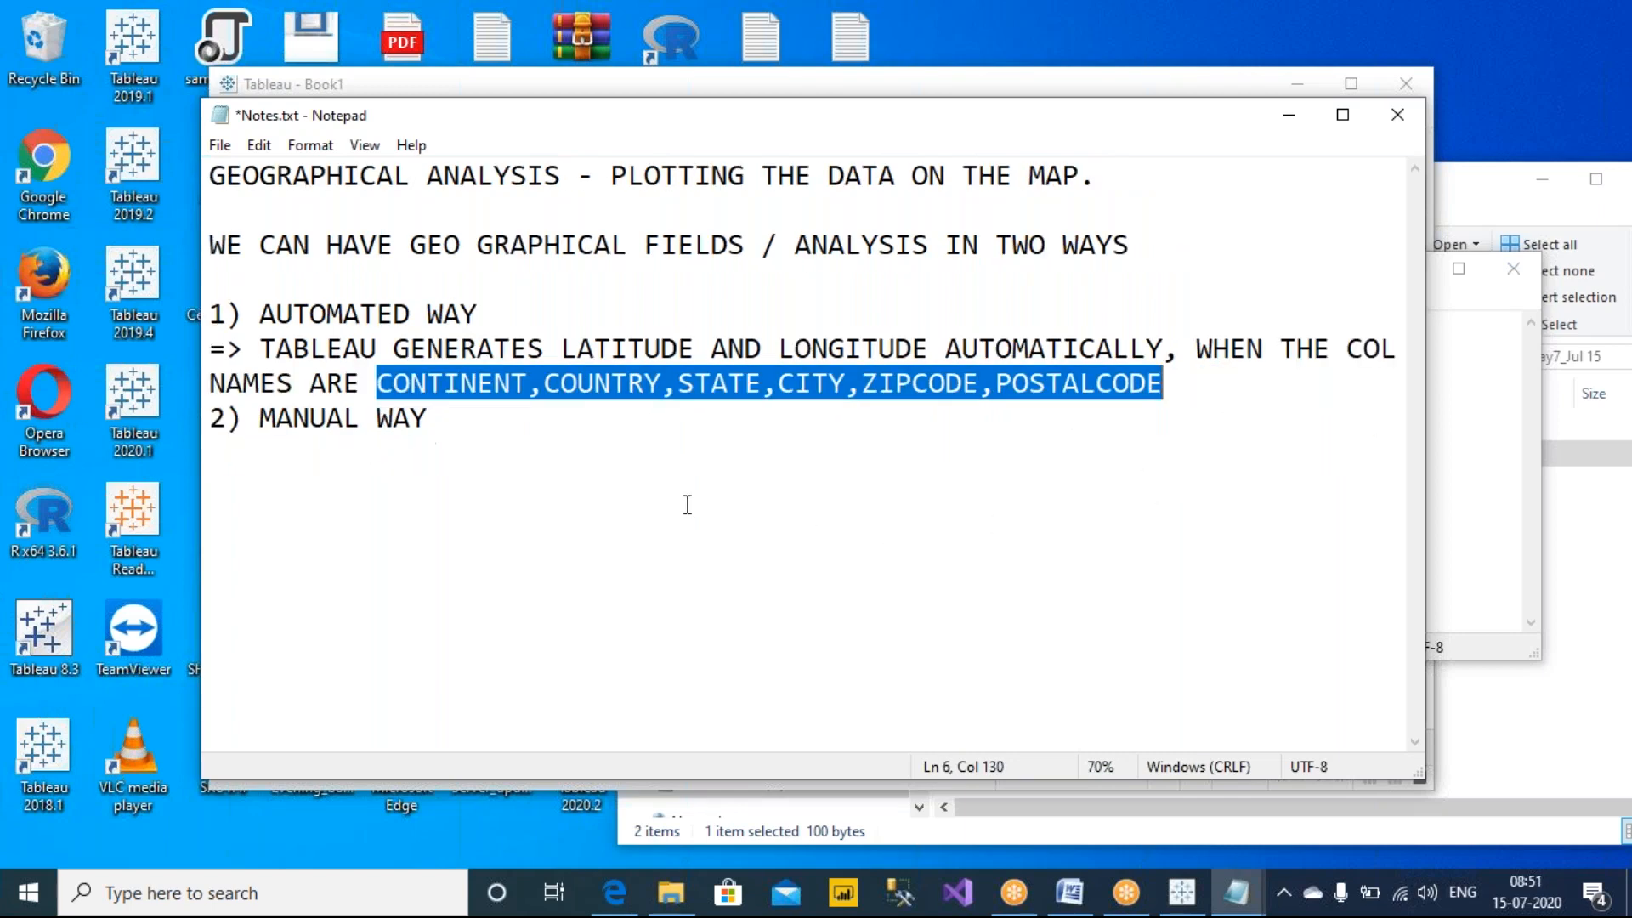
{"action": "left_click", "coordinate": [978, 473]}
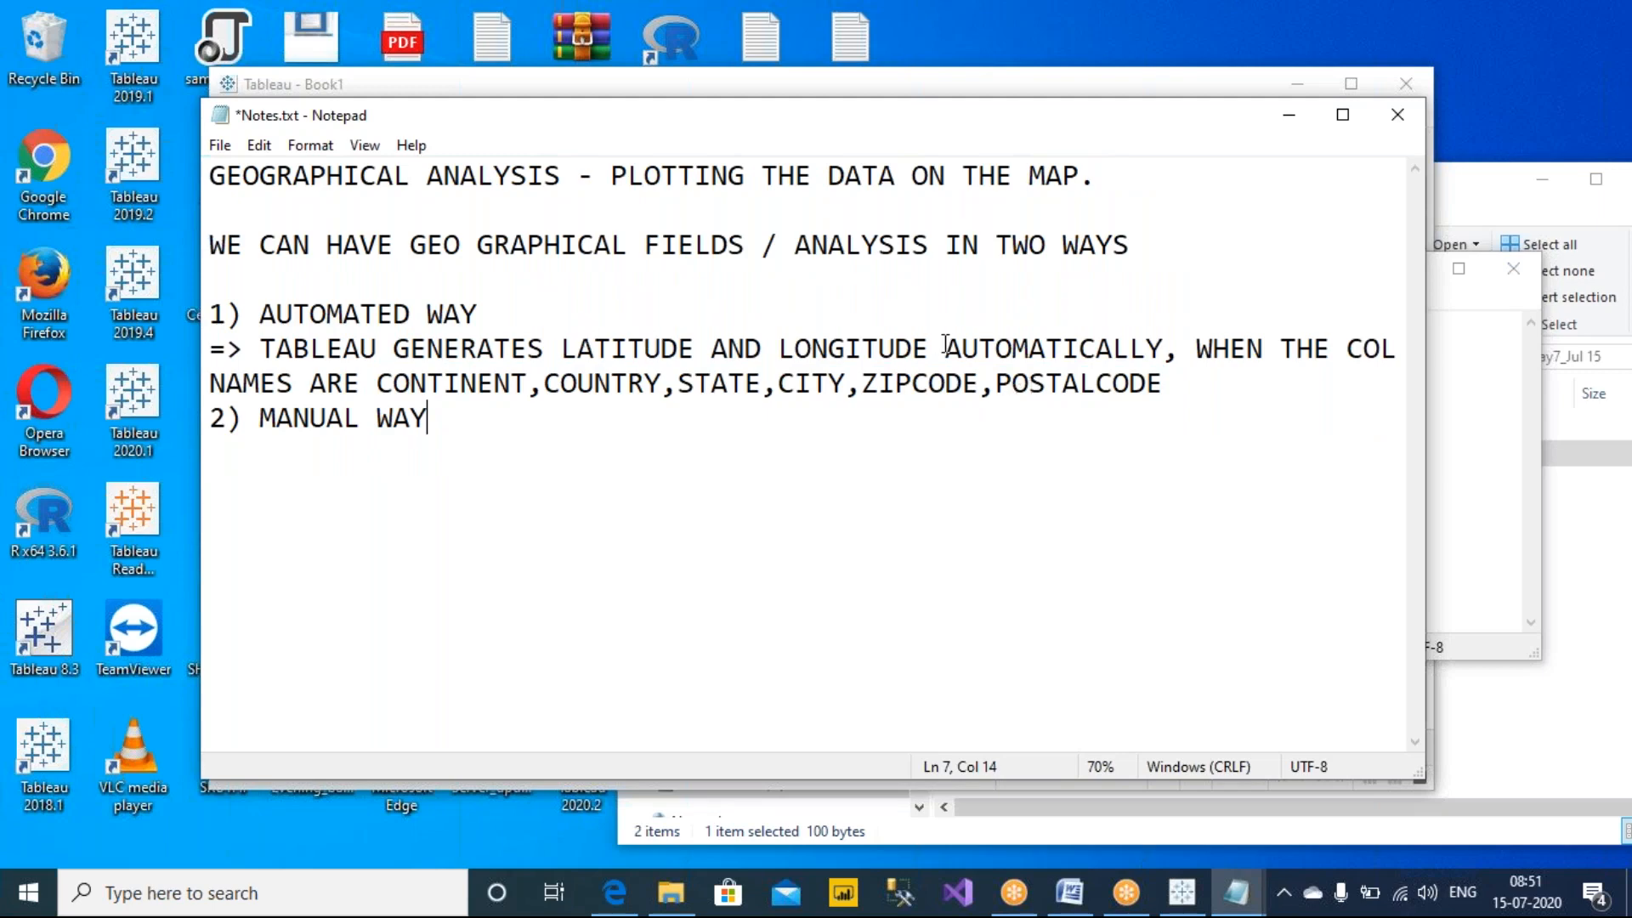
{"action": "left_click", "coordinate": [1224, 392]}
{"action": "key", "text": "Return"}
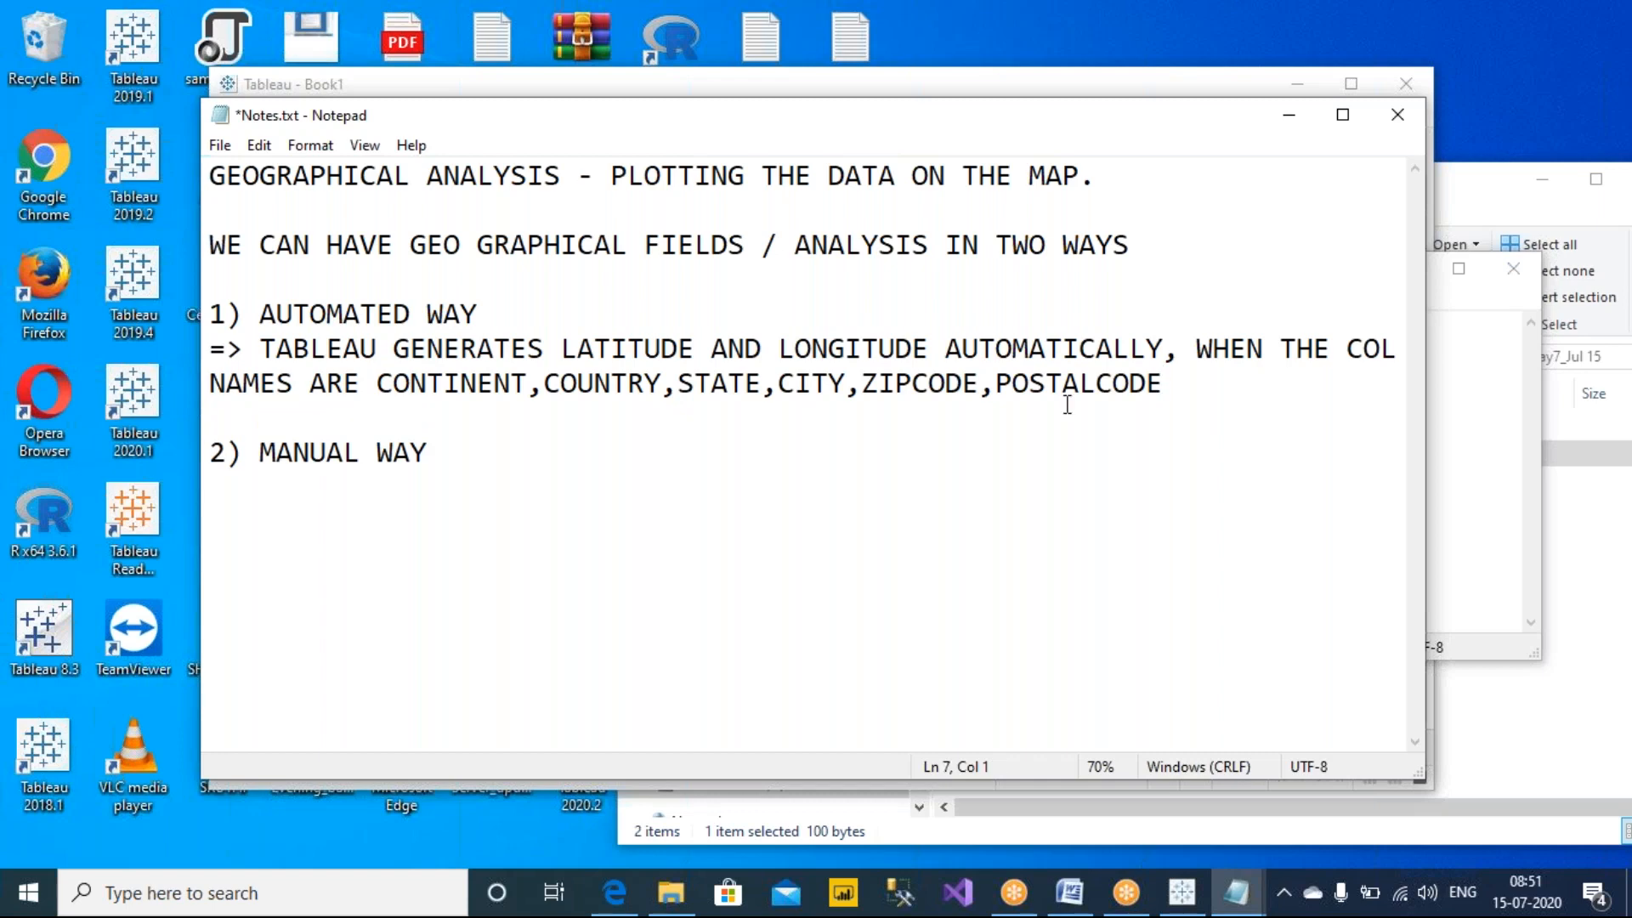
Highlight "STATE" and "MANUAL WAY" in the notes, and save Notes.txt.
{"action": "left_click_drag", "start_coordinate": [678, 383], "coordinate": [759, 389]}
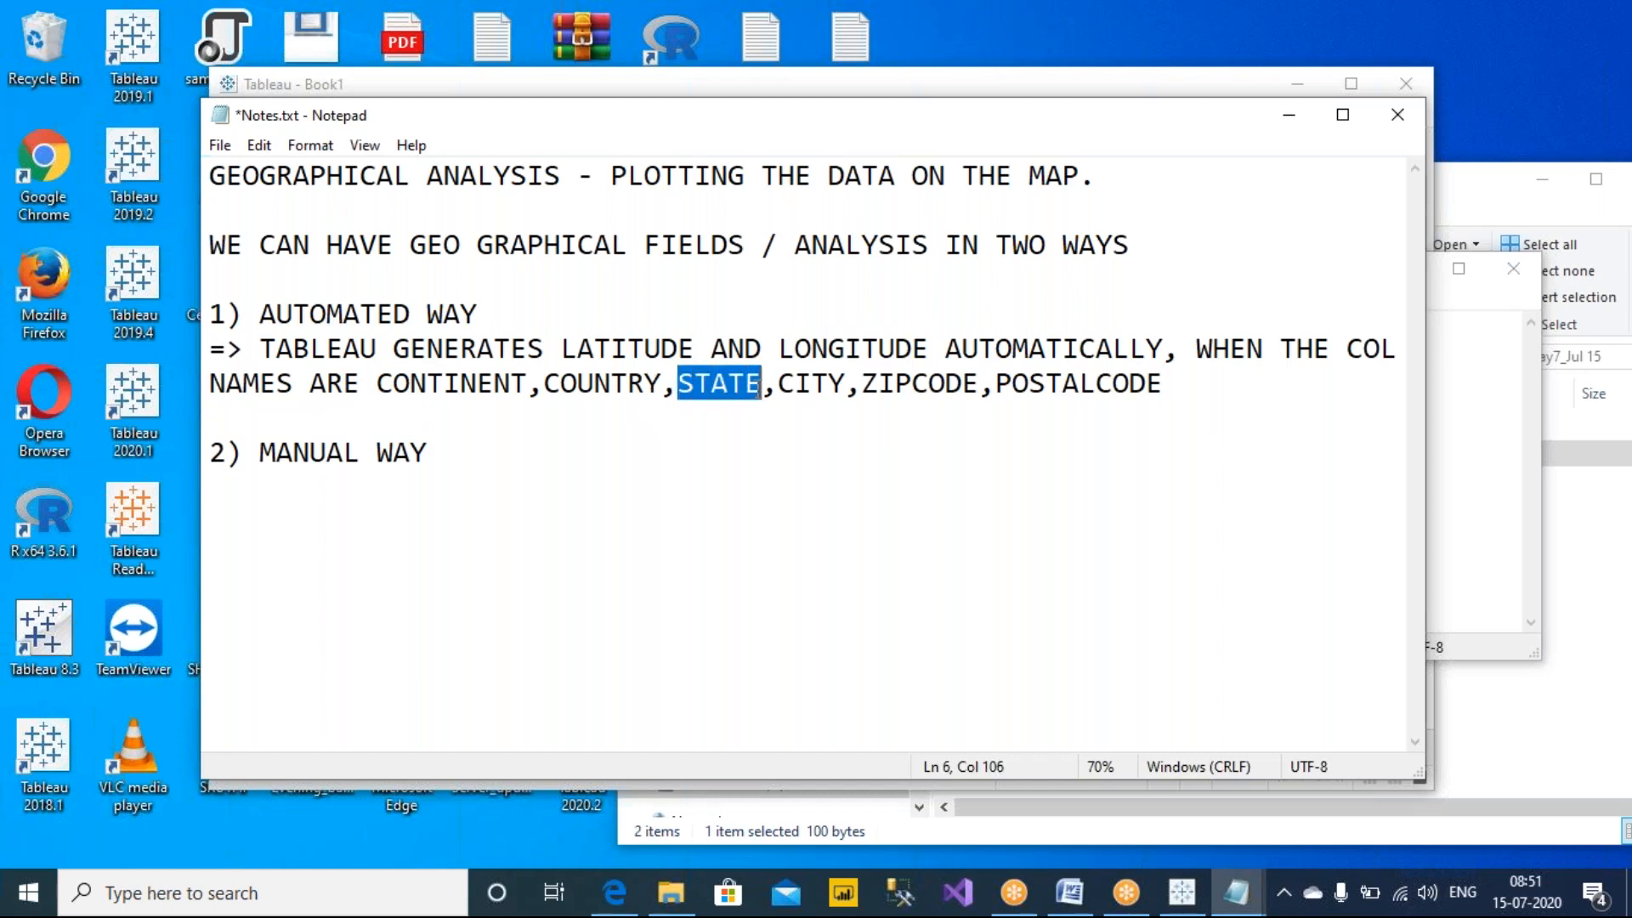
{"action": "left_click", "coordinate": [774, 446]}
{"action": "left_click_drag", "start_coordinate": [431, 452], "coordinate": [267, 480]}
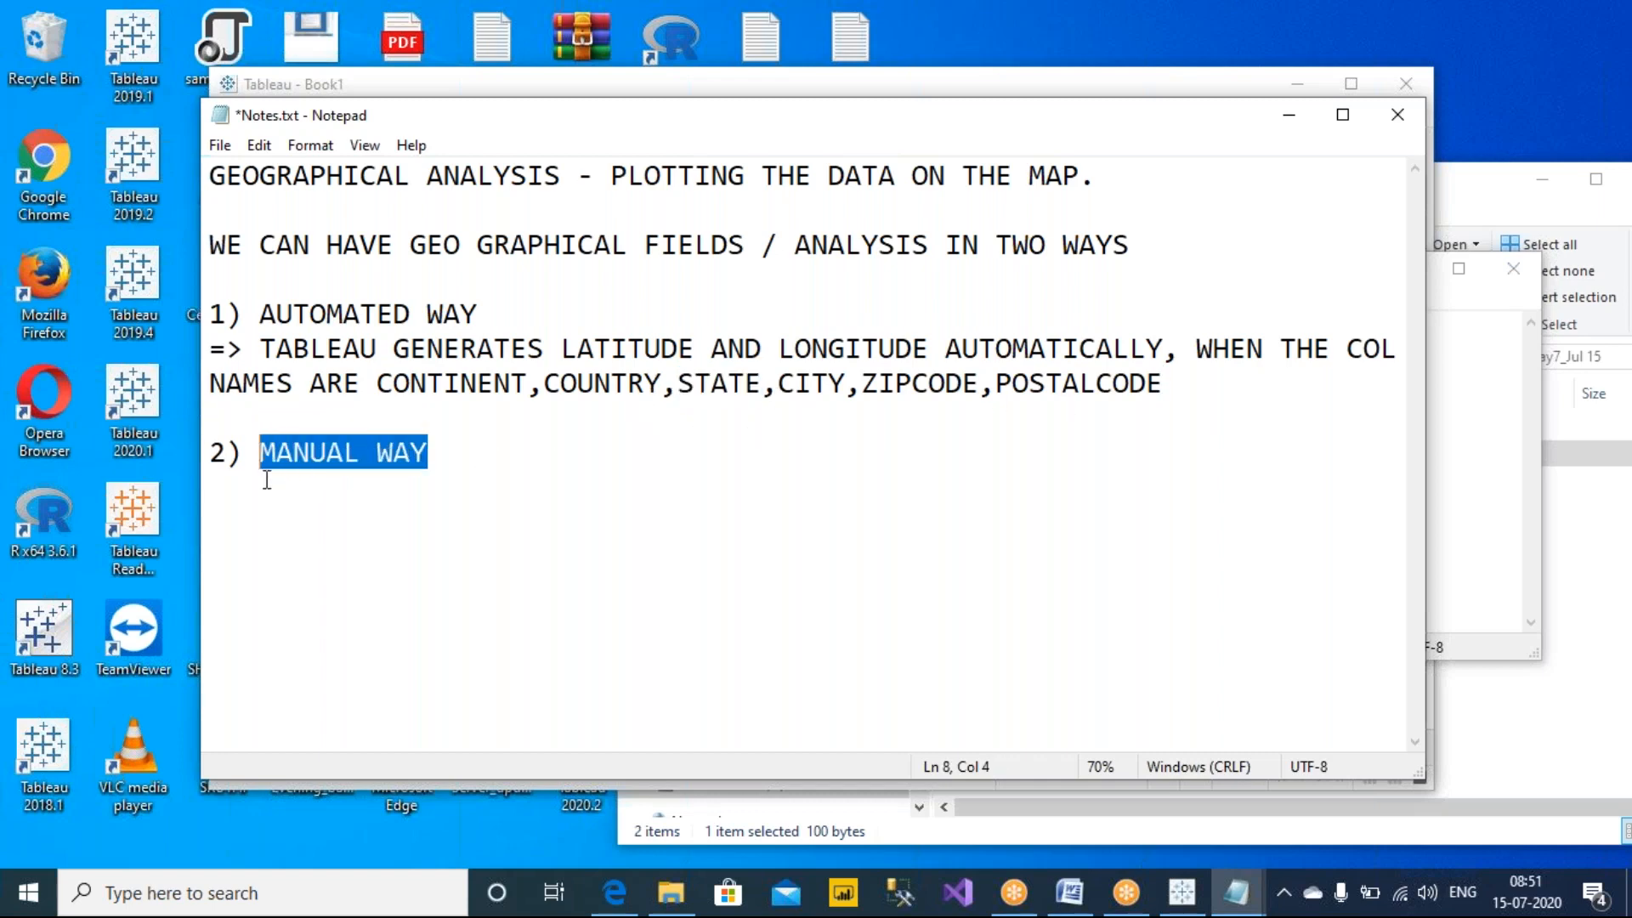
{"action": "left_click", "coordinate": [629, 500]}
{"action": "key", "text": "ctrl+s"}
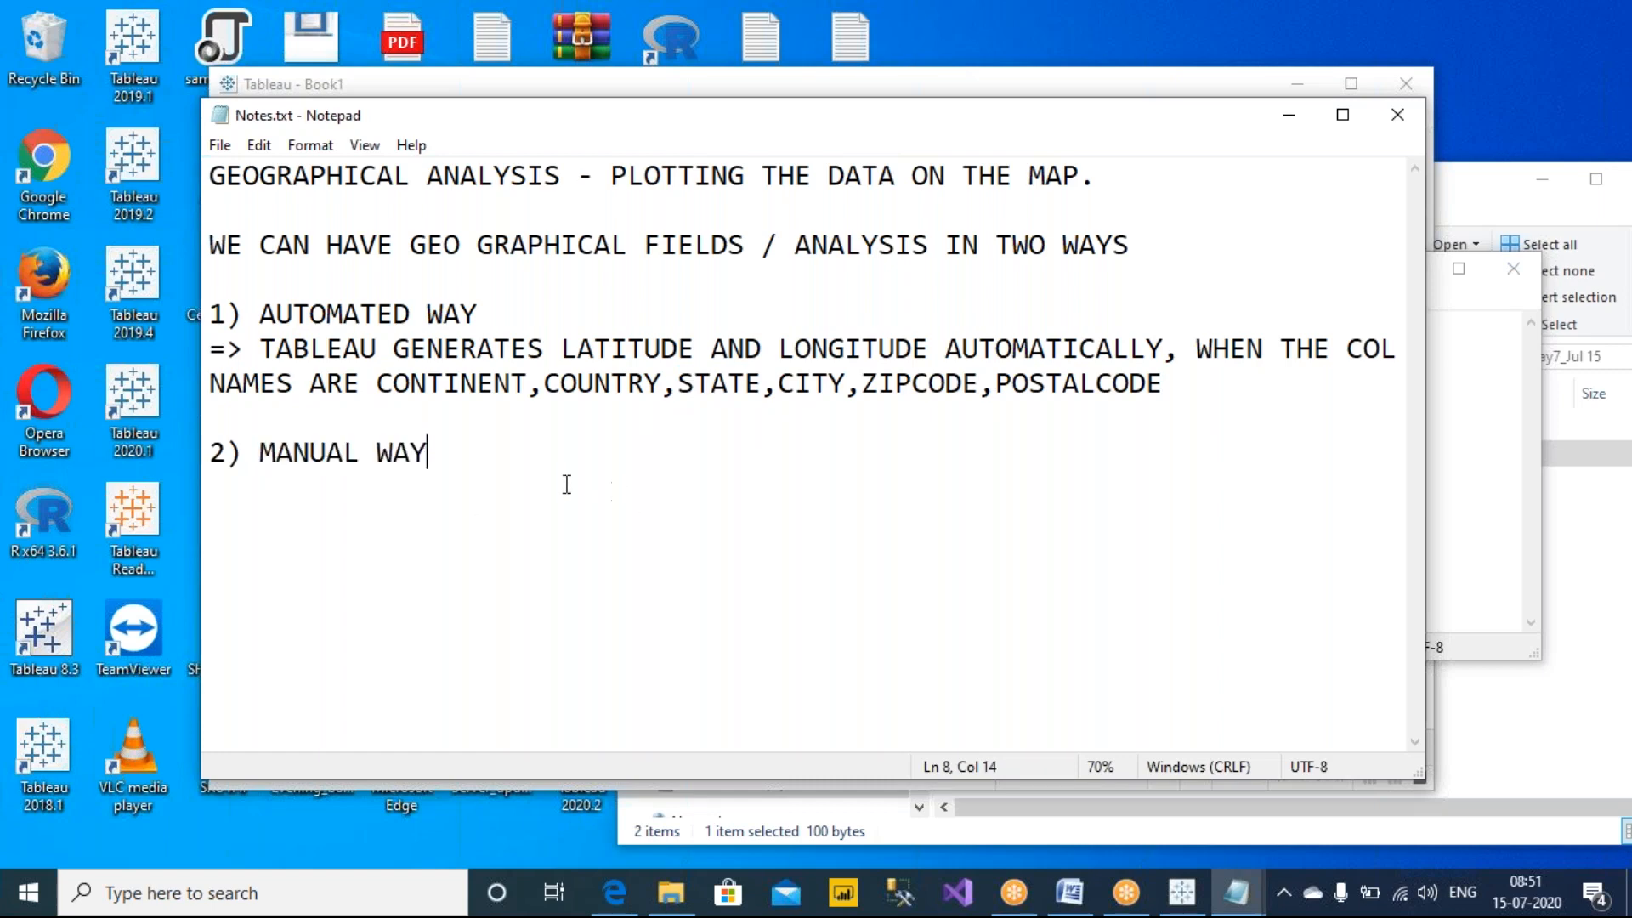
Bring up Sample_data.txt, return to Tableau, and check the geographic role options of the Stateinformation field.
{"action": "left_click", "coordinate": [1487, 464]}
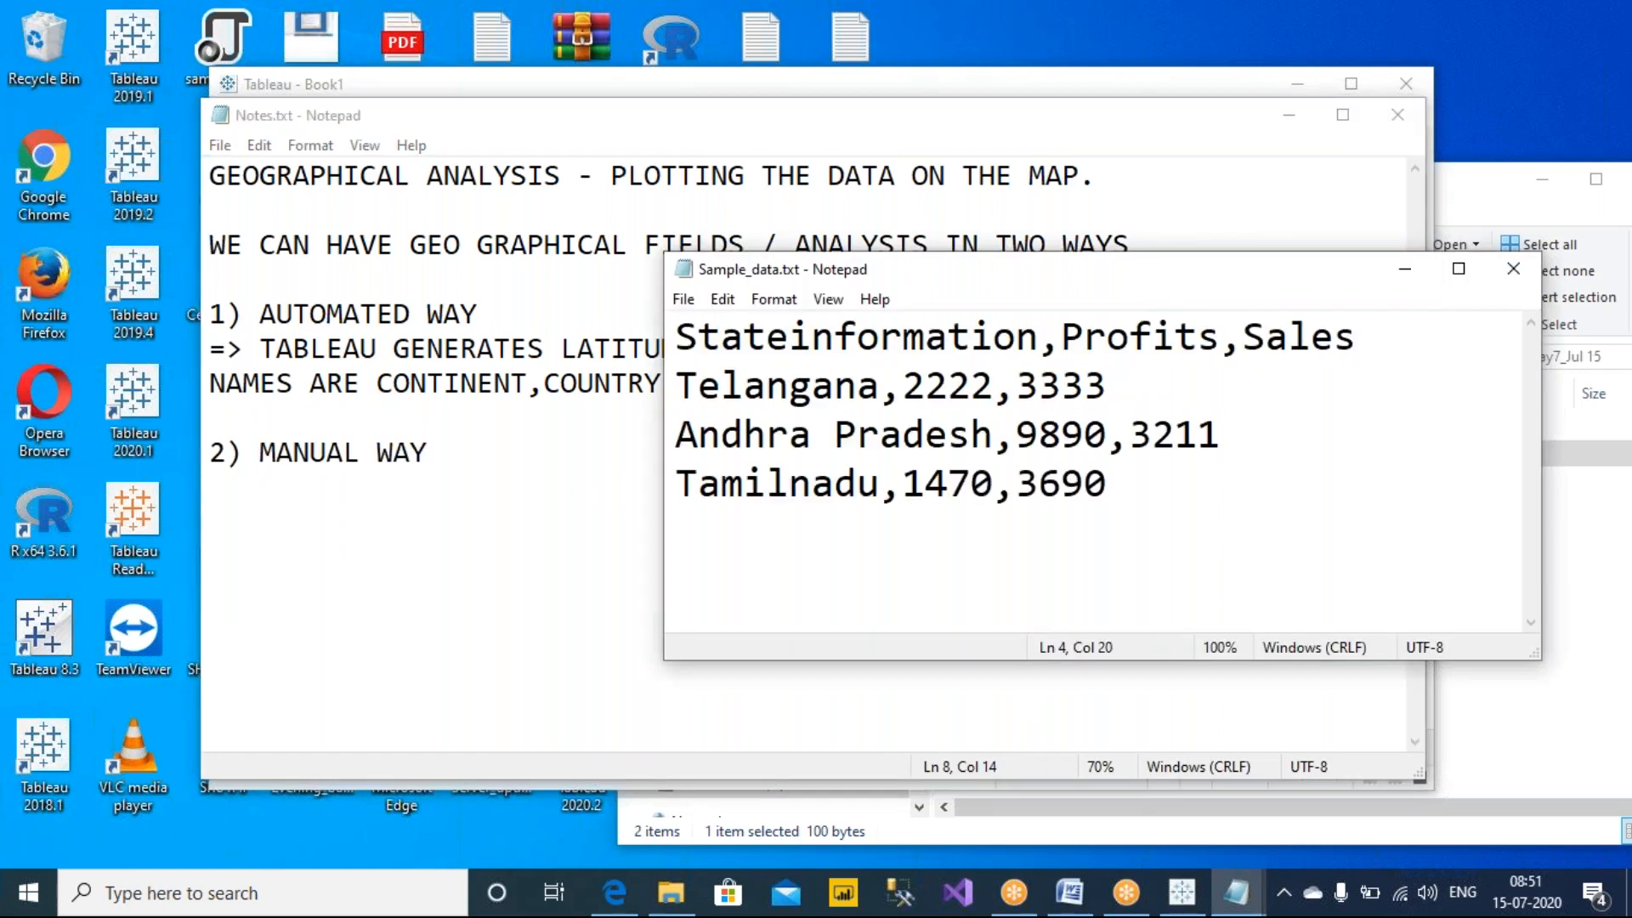
{"action": "left_click", "coordinate": [1182, 892]}
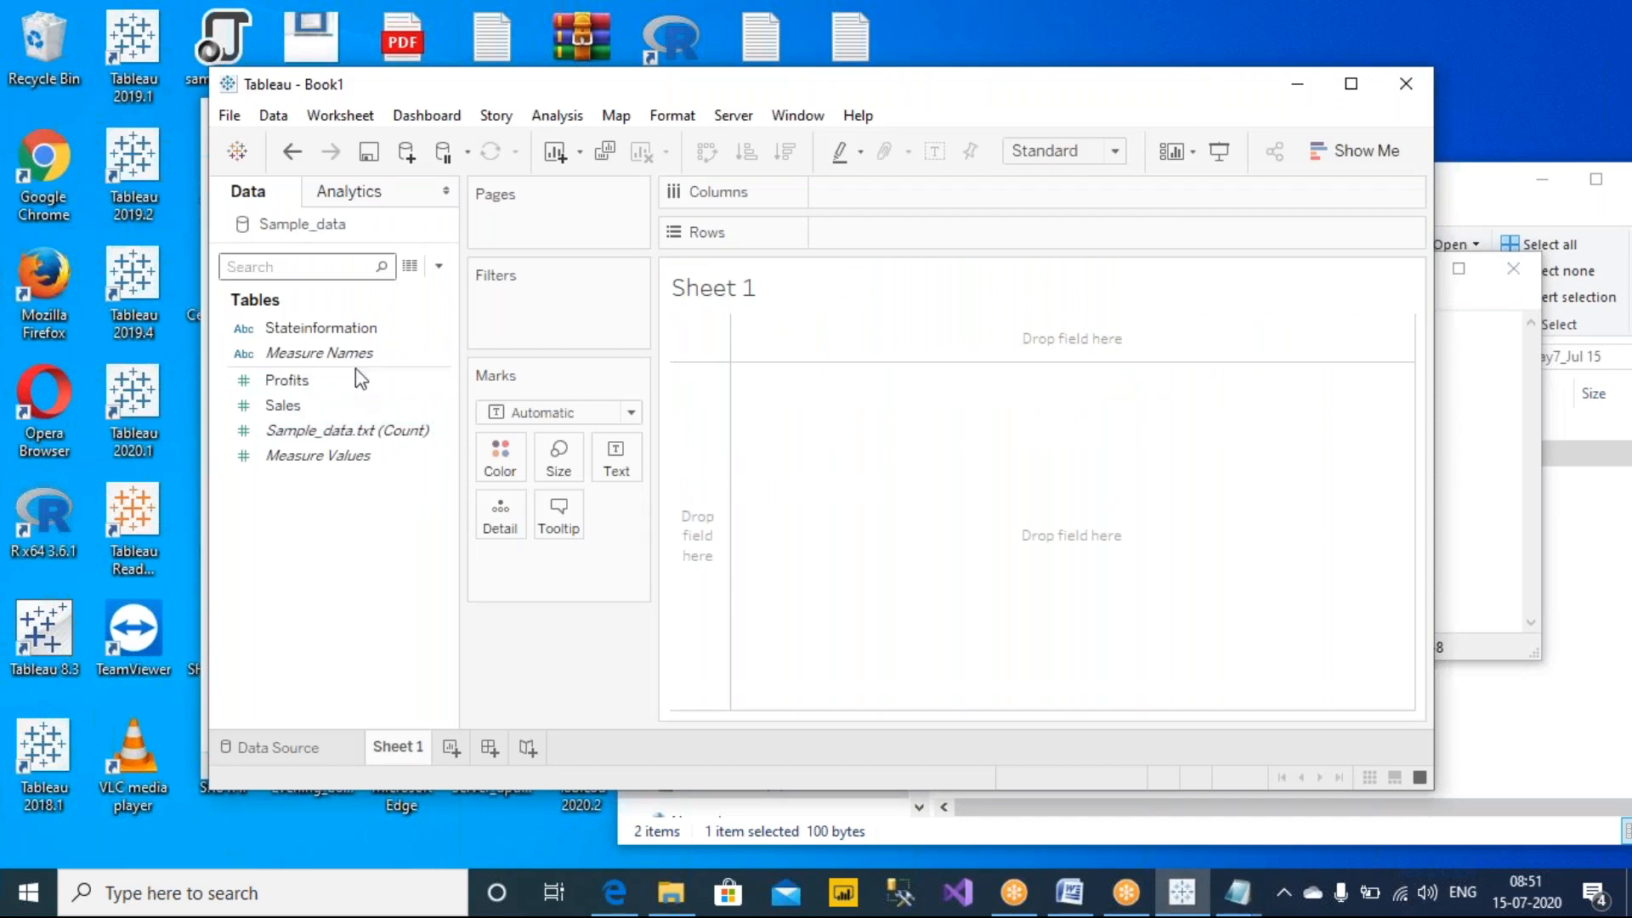
{"action": "right_click", "coordinate": [351, 334]}
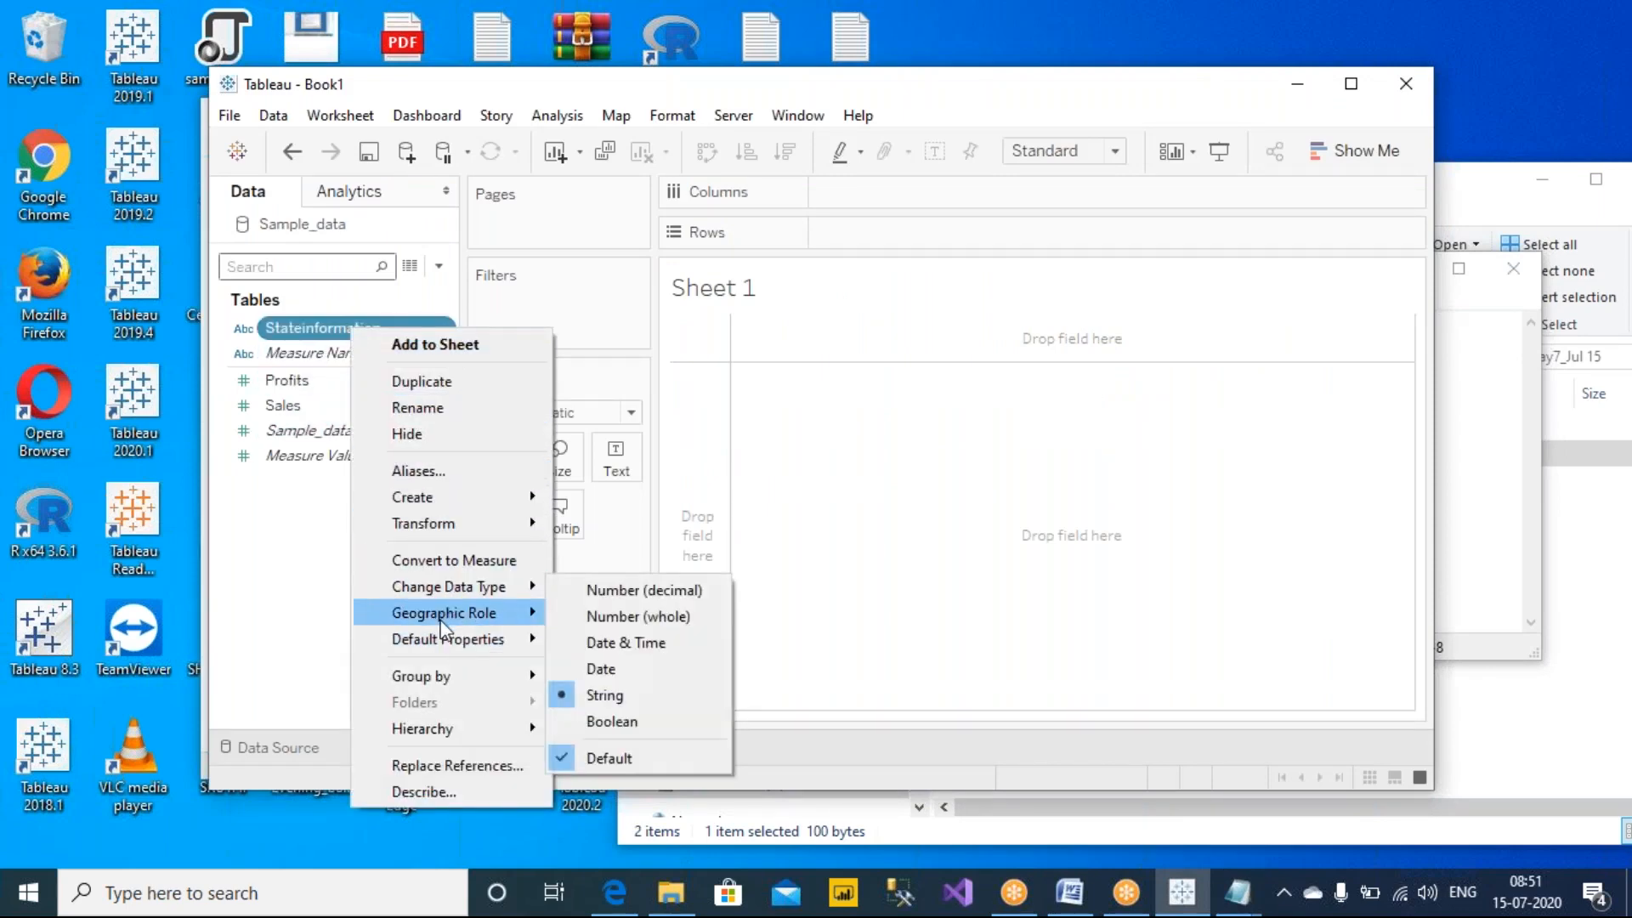
{"action": "mouse_move", "coordinate": [450, 617]}
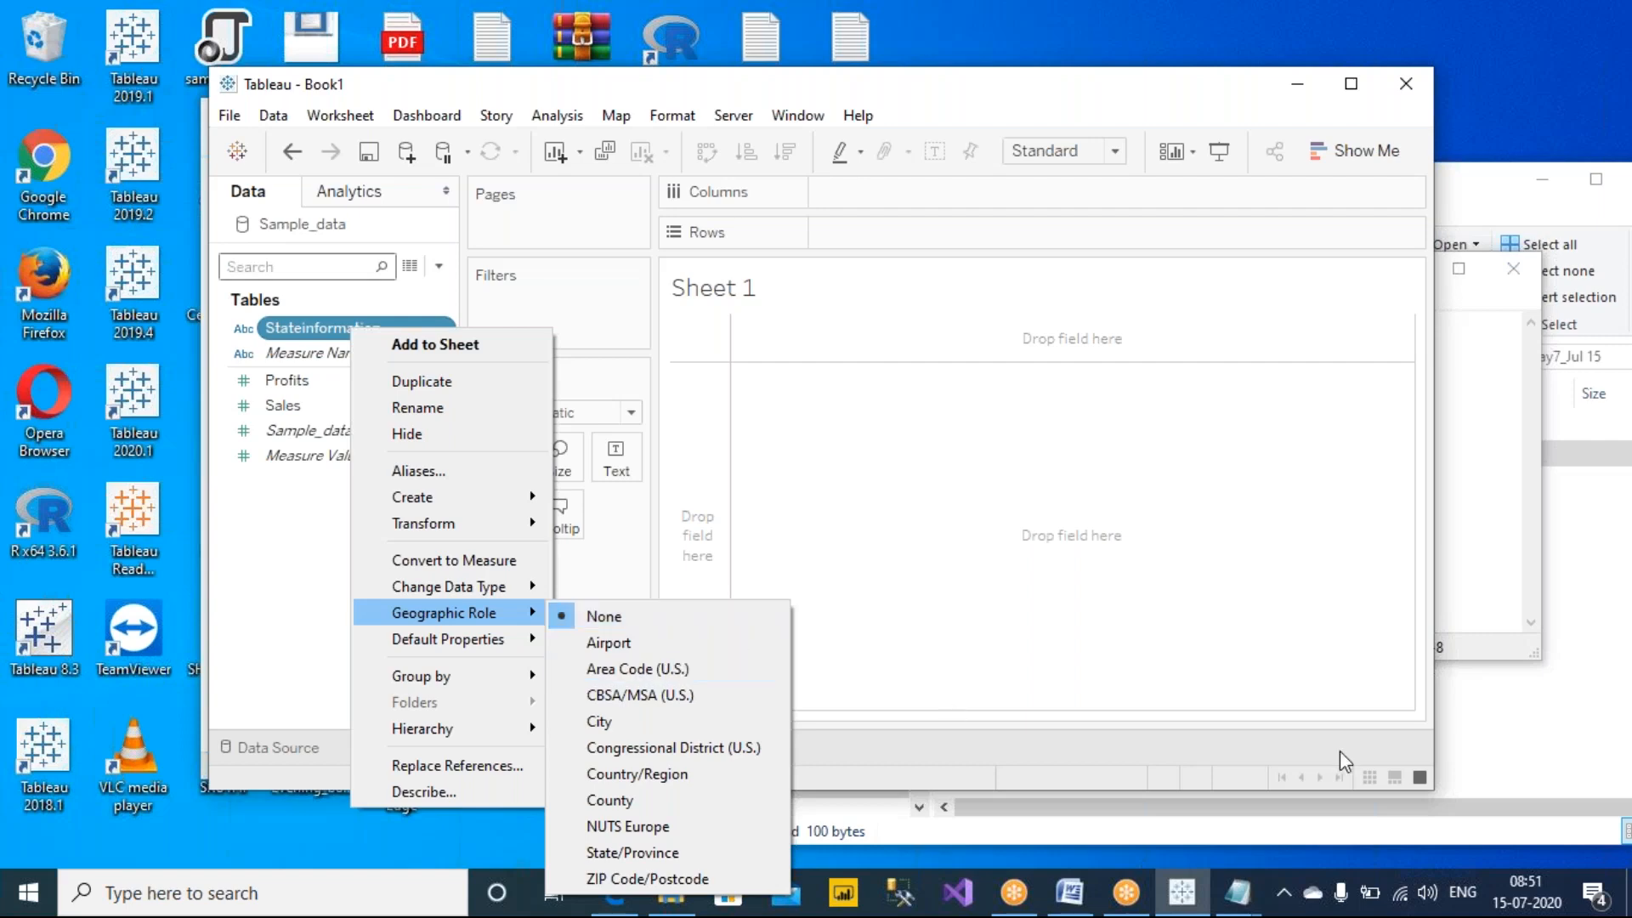
Shorten the first header in Sample_data.txt to "State", save the file, and refresh the Sample_data source in Tableau.
{"action": "left_click", "coordinate": [1501, 467]}
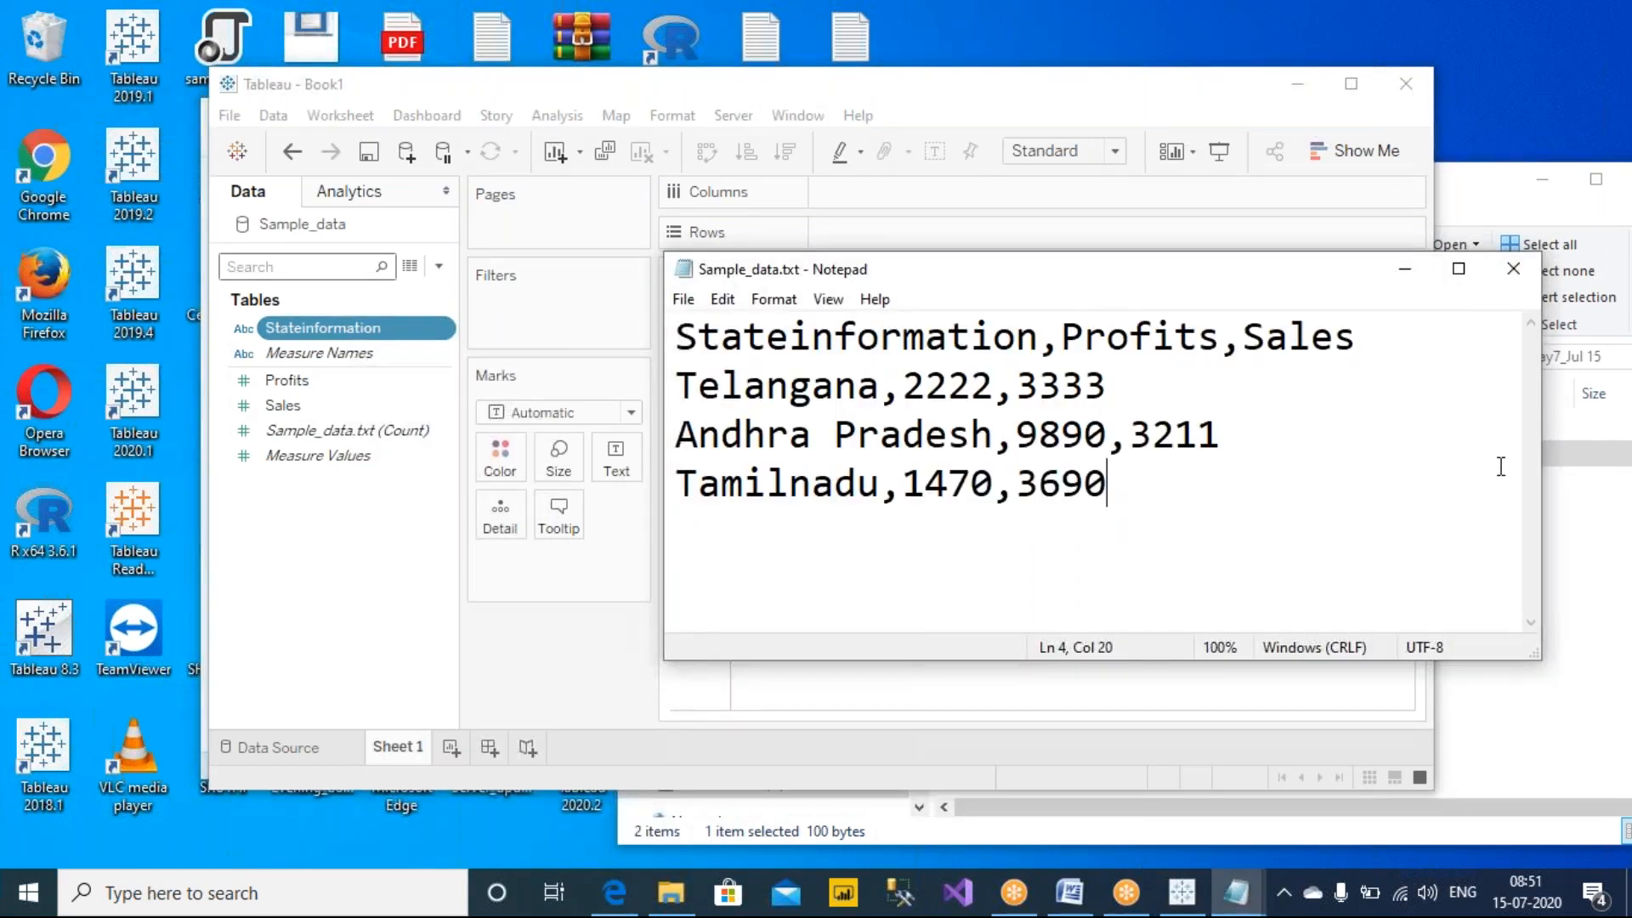
{"action": "left_click_drag", "start_coordinate": [789, 338], "coordinate": [1036, 356]}
{"action": "key", "text": "BackSpace"}
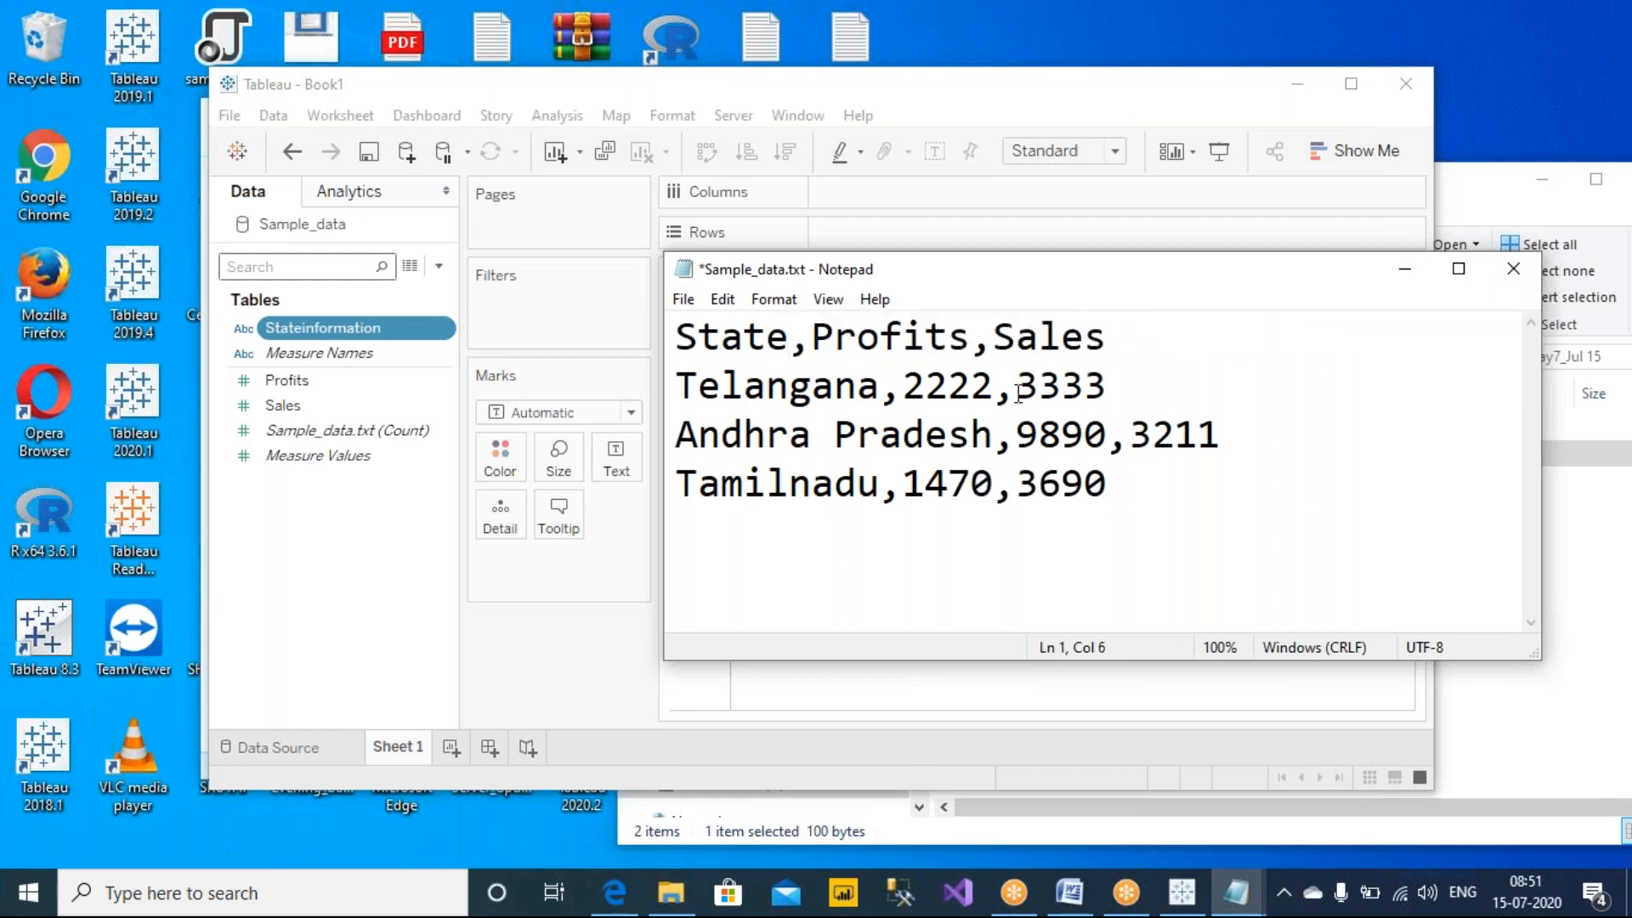
{"action": "key", "text": "ctrl+s"}
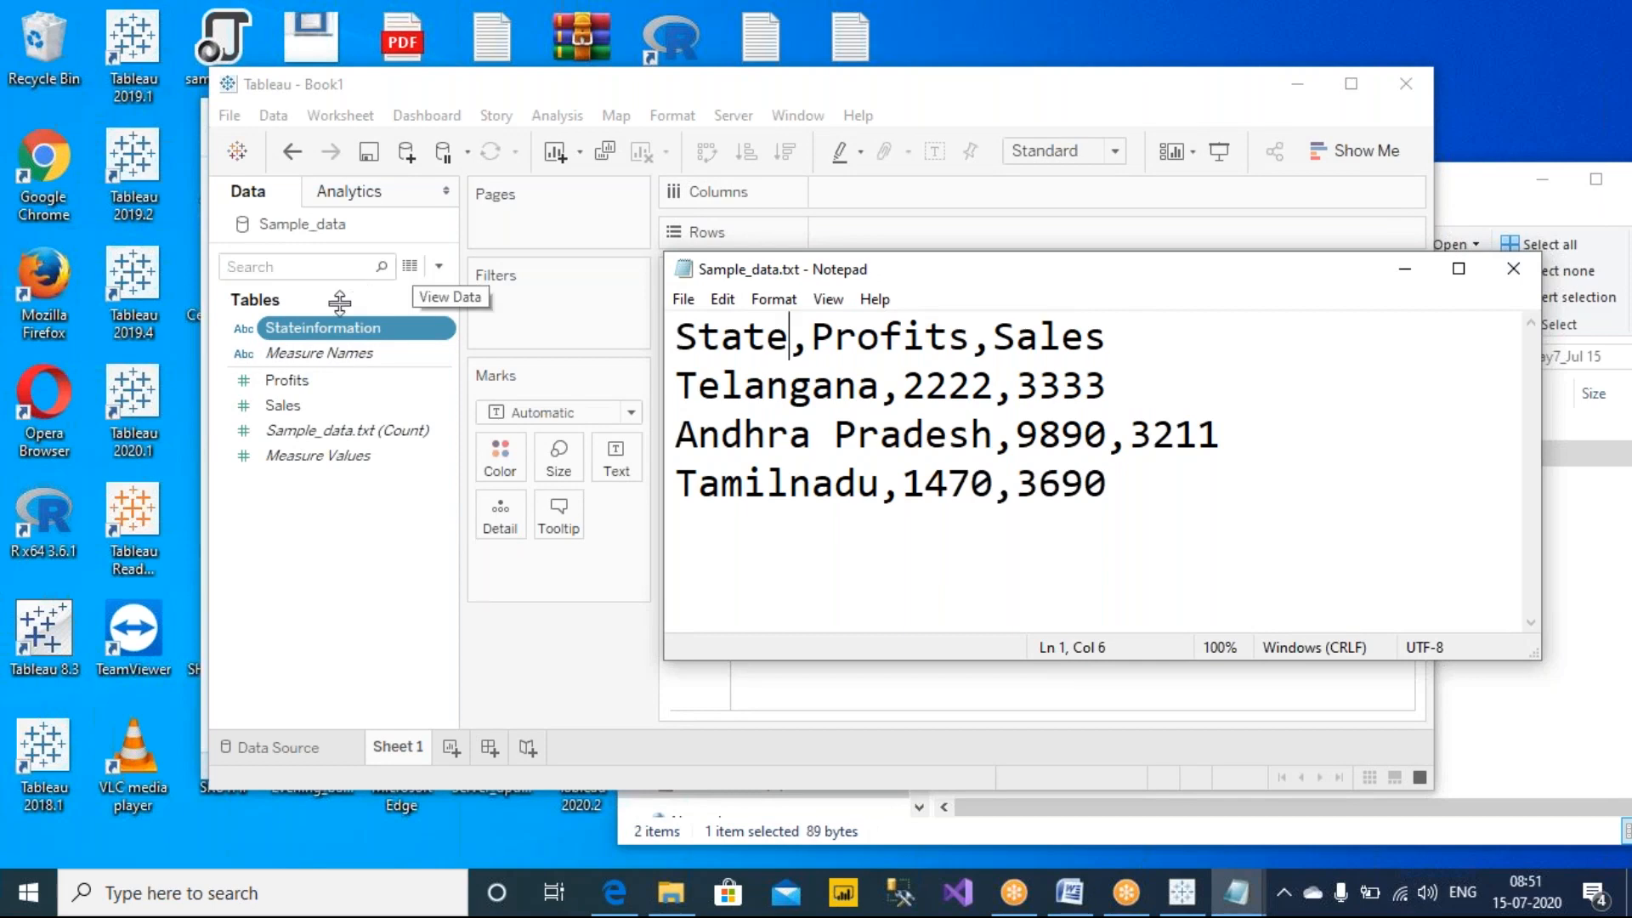
{"action": "right_click", "coordinate": [276, 224]}
{"action": "left_click", "coordinate": [337, 262]}
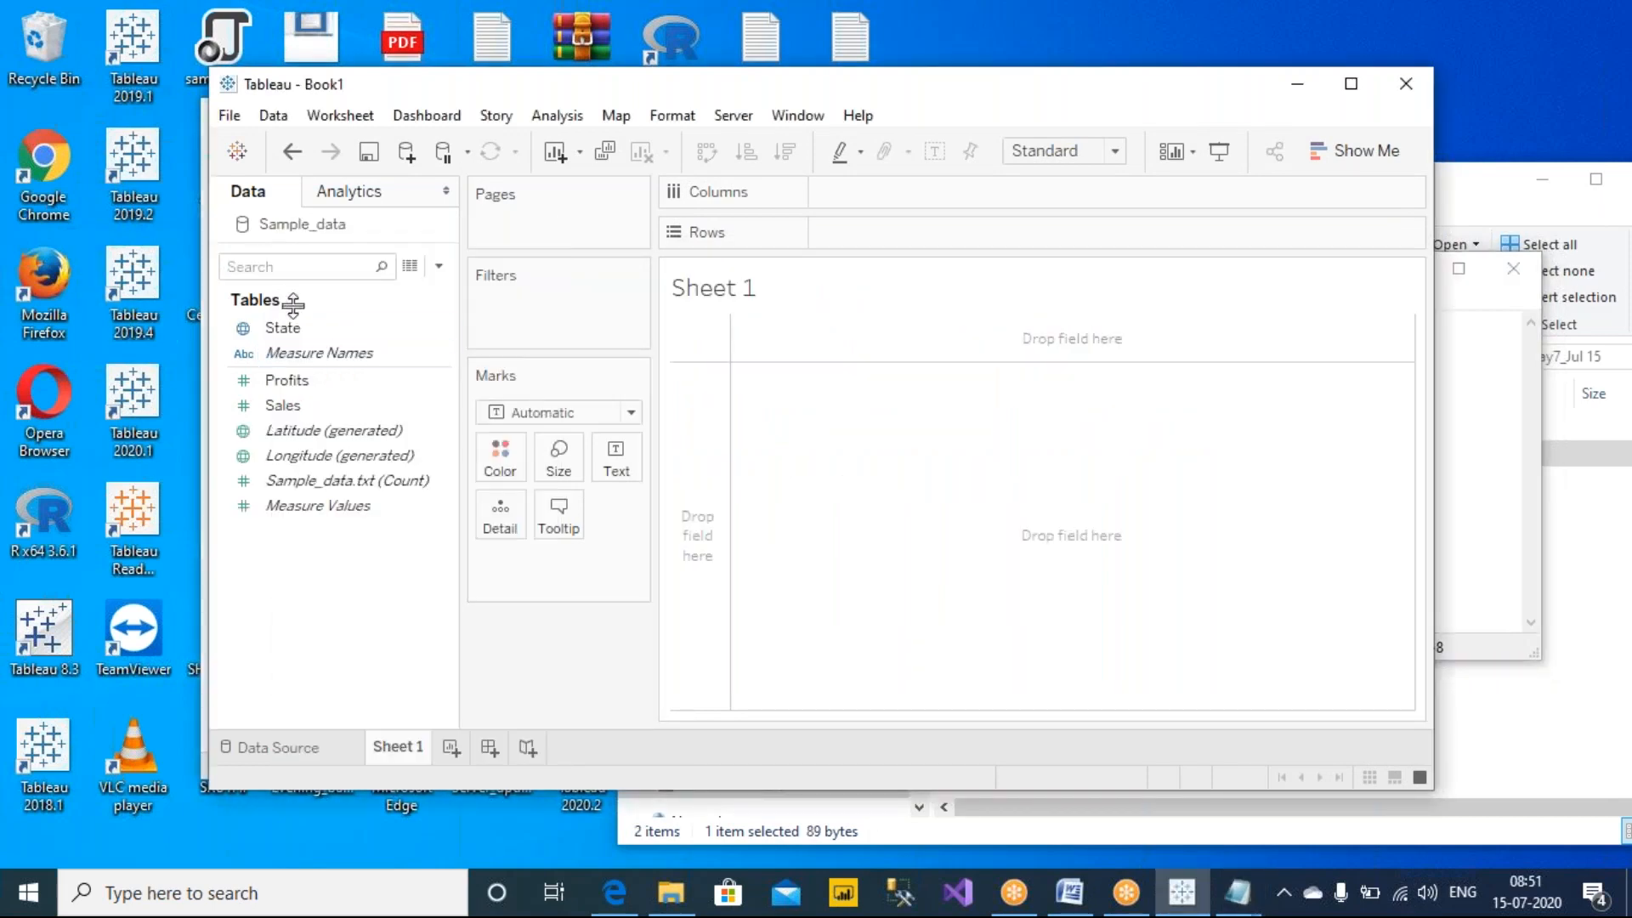
Bring up Notes.txt, add "=> APPLY GEOGRAPHICAL ROLE FOR THAT FIELD." under "2) MANUAL WAY", and save the file.
{"action": "left_click", "coordinate": [1507, 486]}
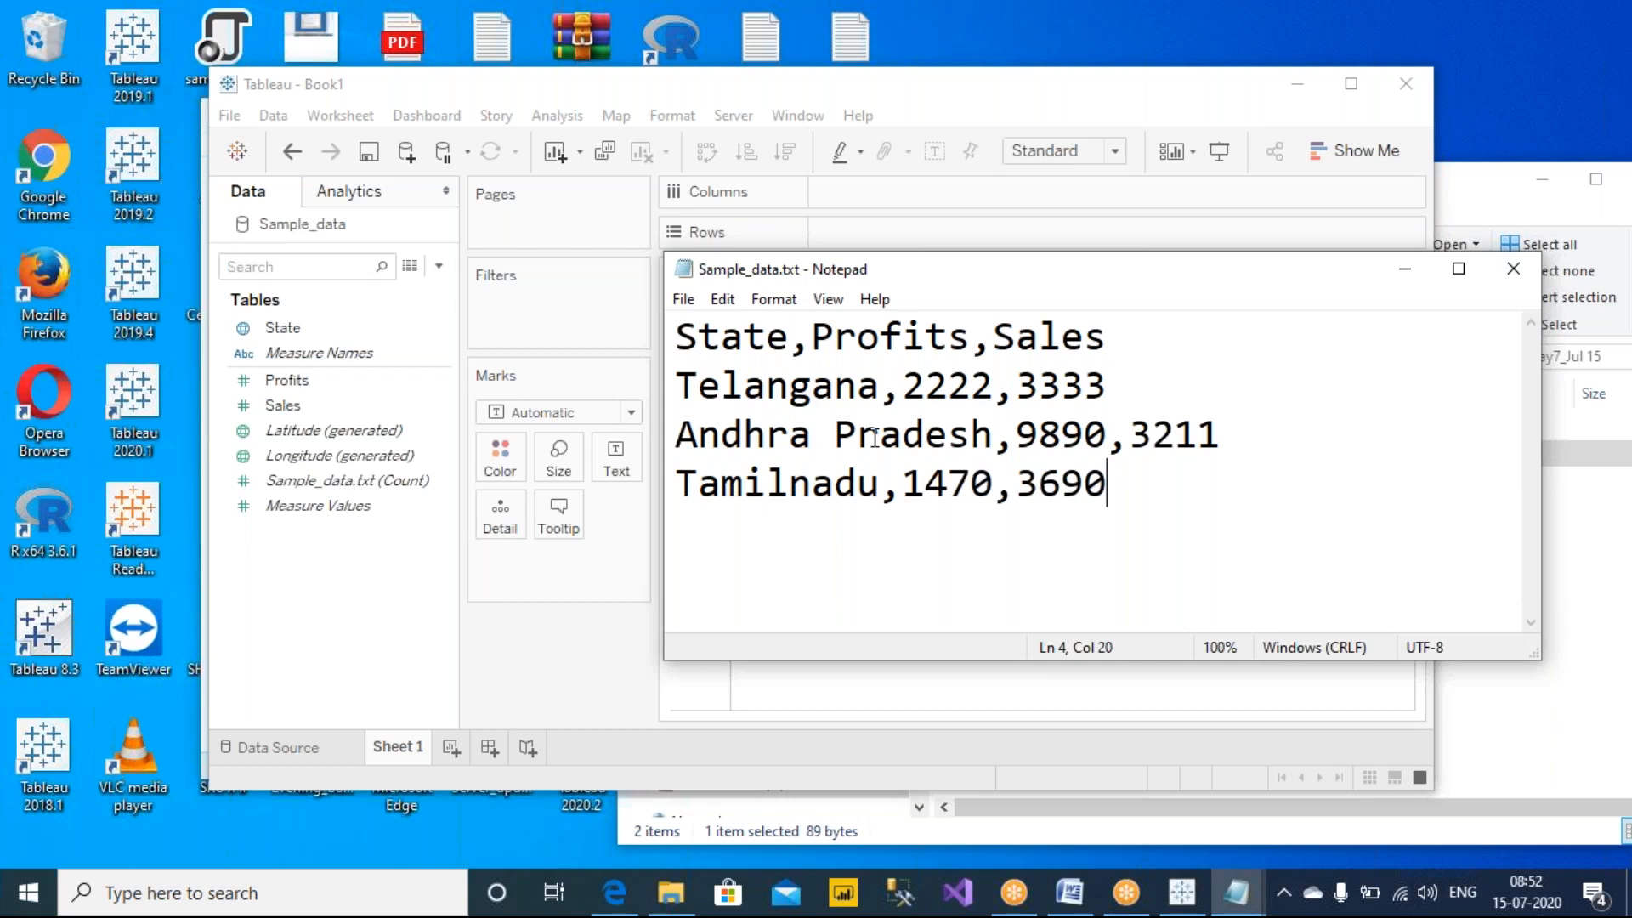
{"action": "left_click", "coordinate": [1239, 889]}
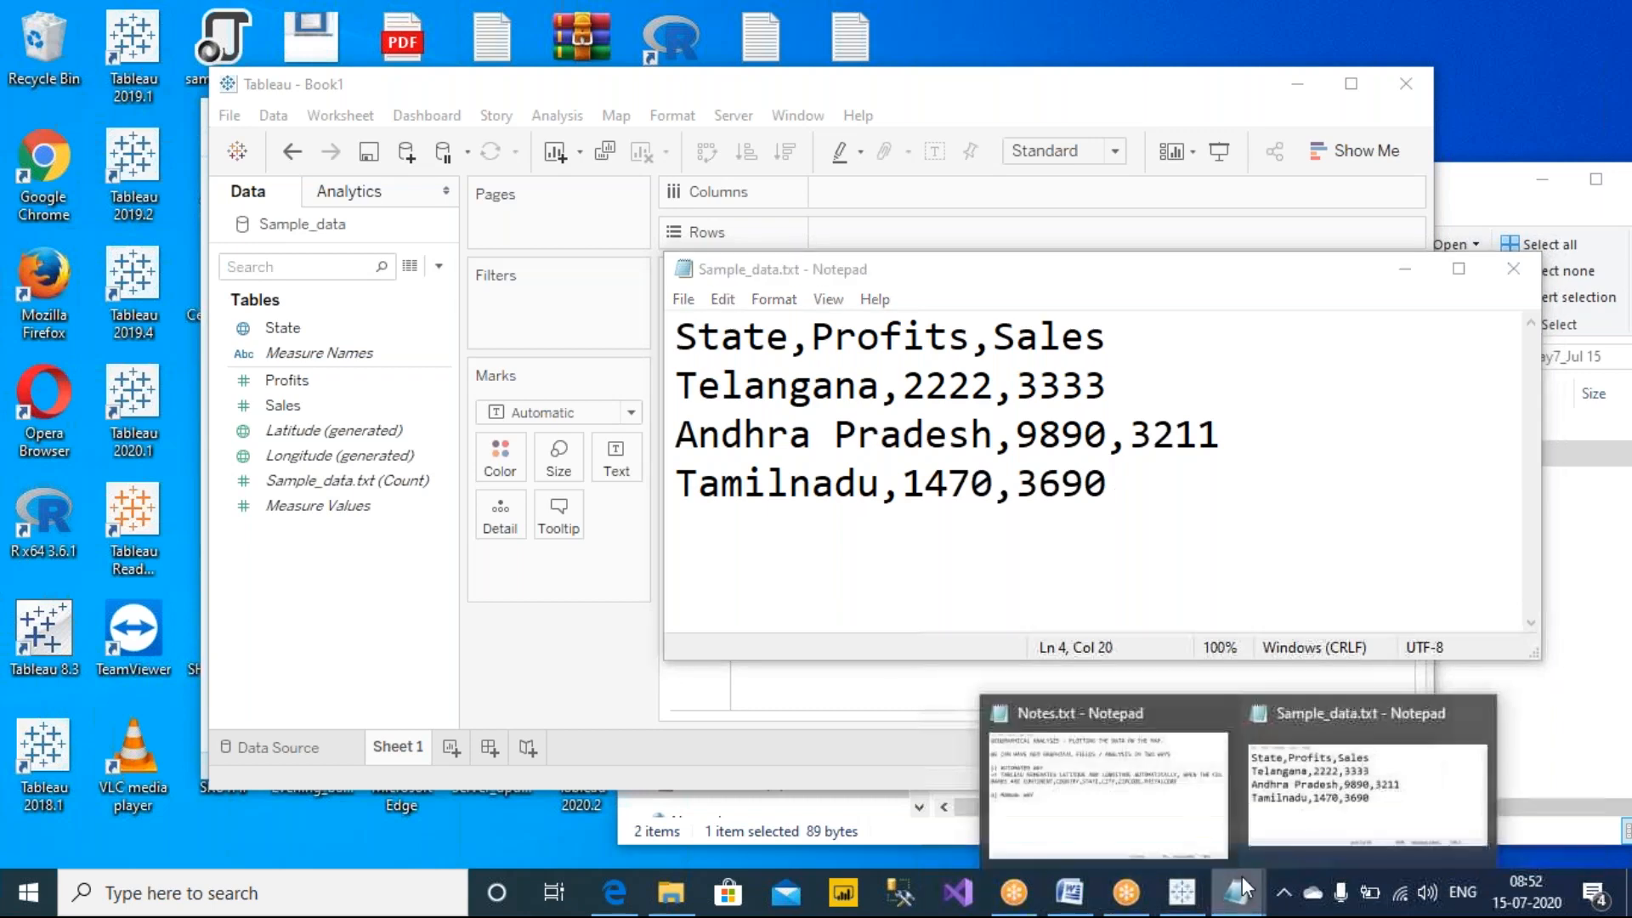
{"action": "left_click", "coordinate": [1157, 829]}
{"action": "key", "text": "Return"}
{"action": "type", "text": "=> A"}
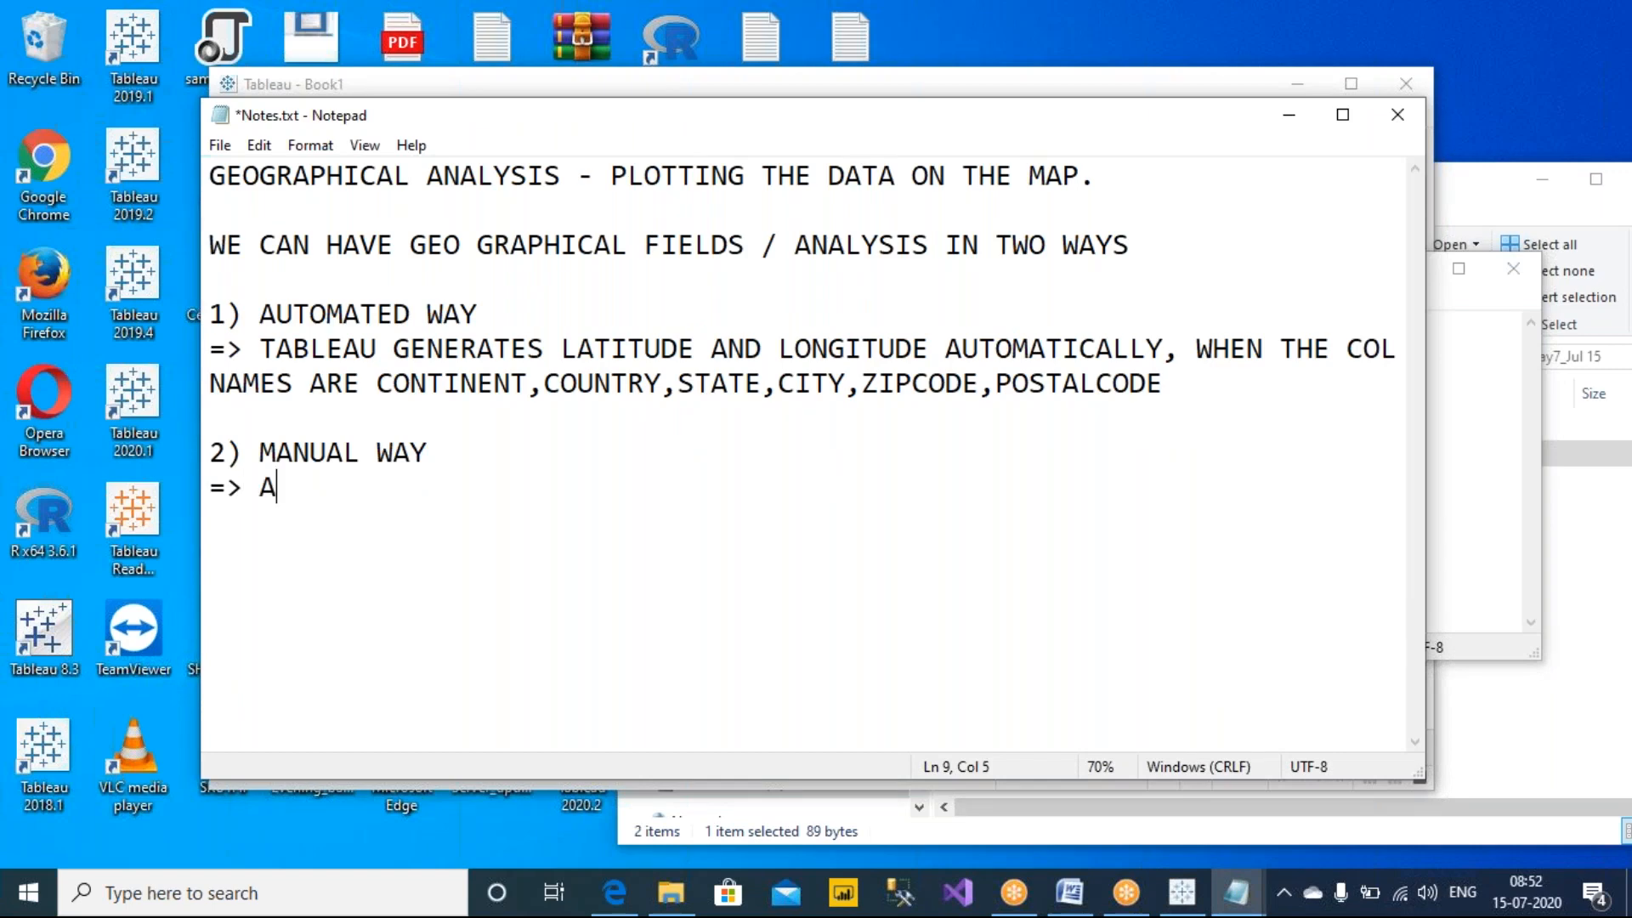
{"action": "type", "text": "PPLY GEOGRAPHICAL ROLE"}
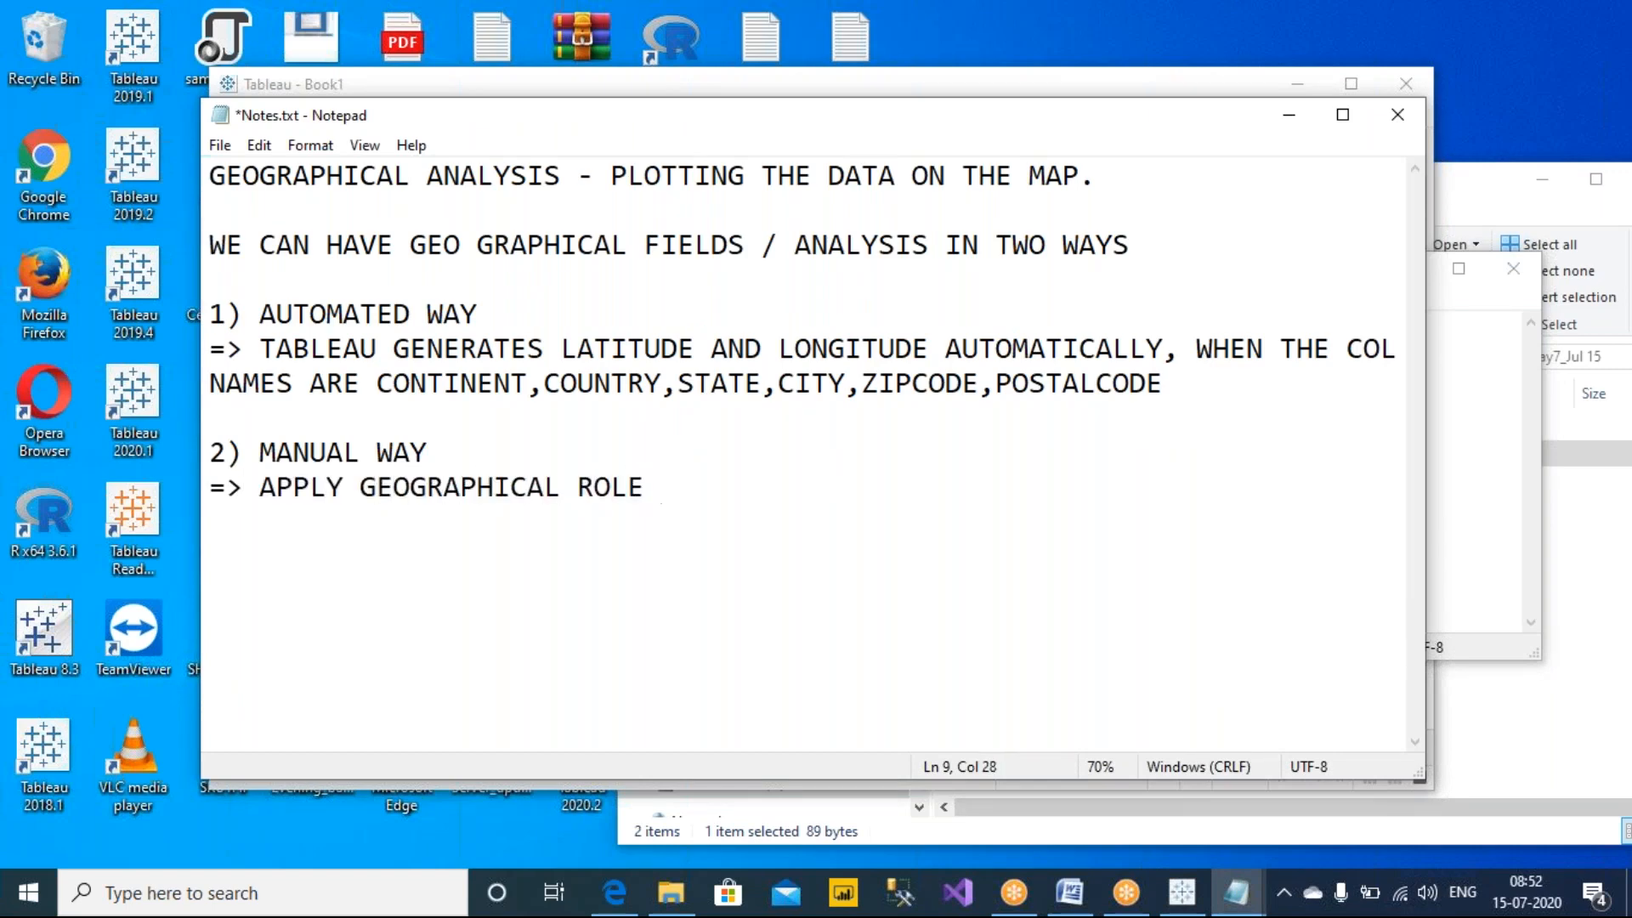
{"action": "type", "text": "FOR THAT F"}
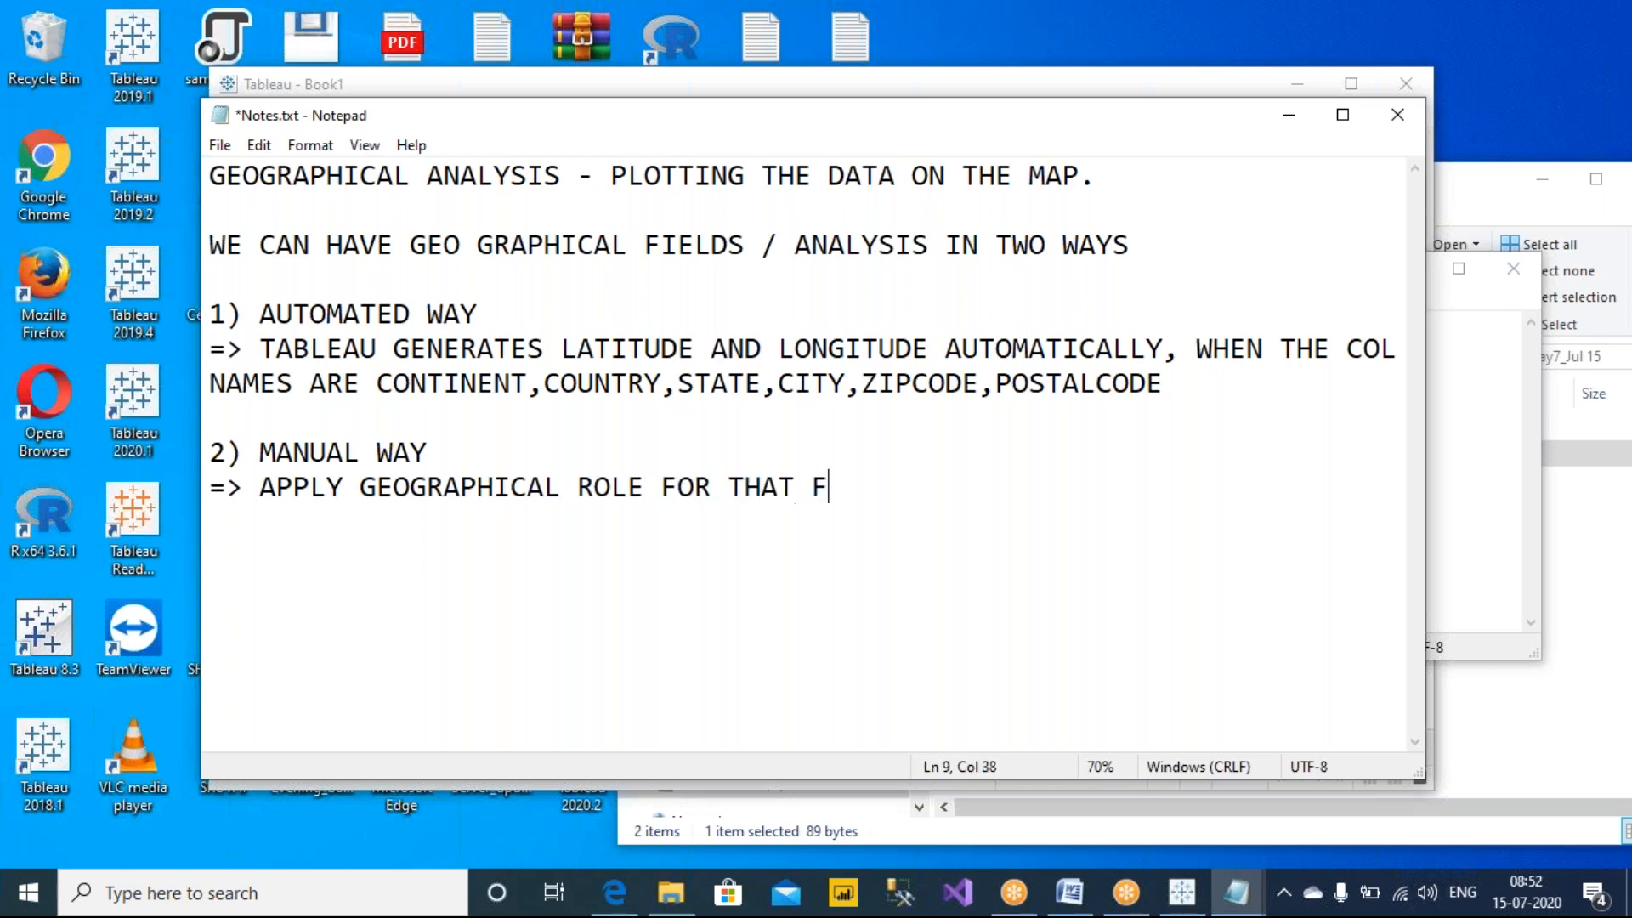
{"action": "type", "text": "IELD."}
{"action": "key", "text": "ctrl+s"}
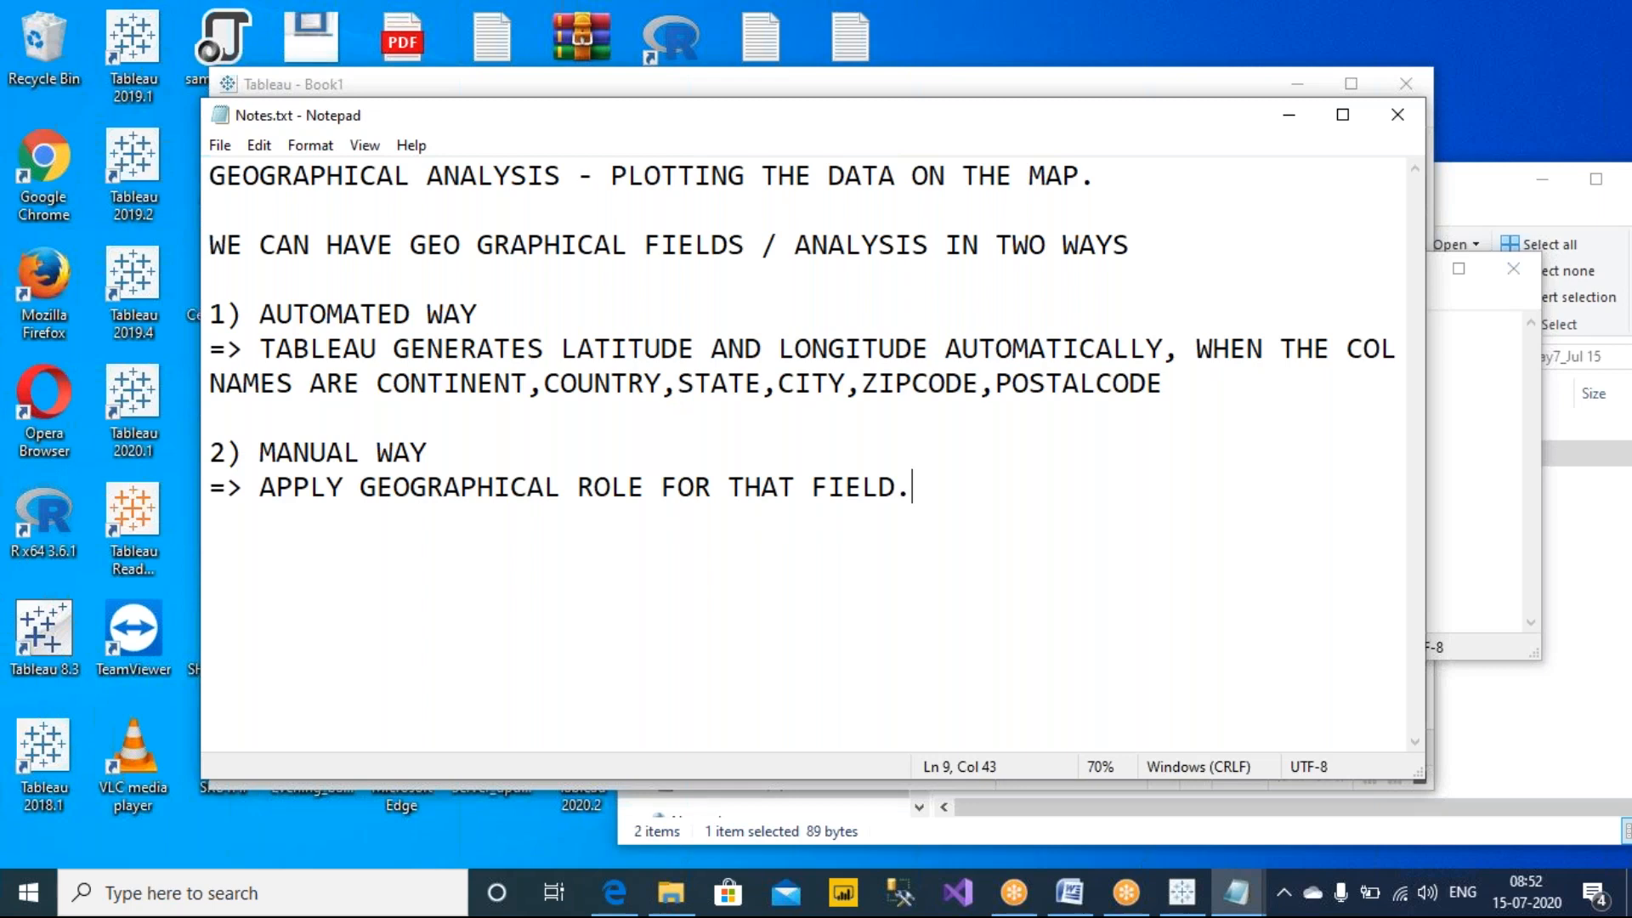
Minimize Notes.txt and bring Tableau back to the front.
{"action": "left_click", "coordinate": [1459, 385]}
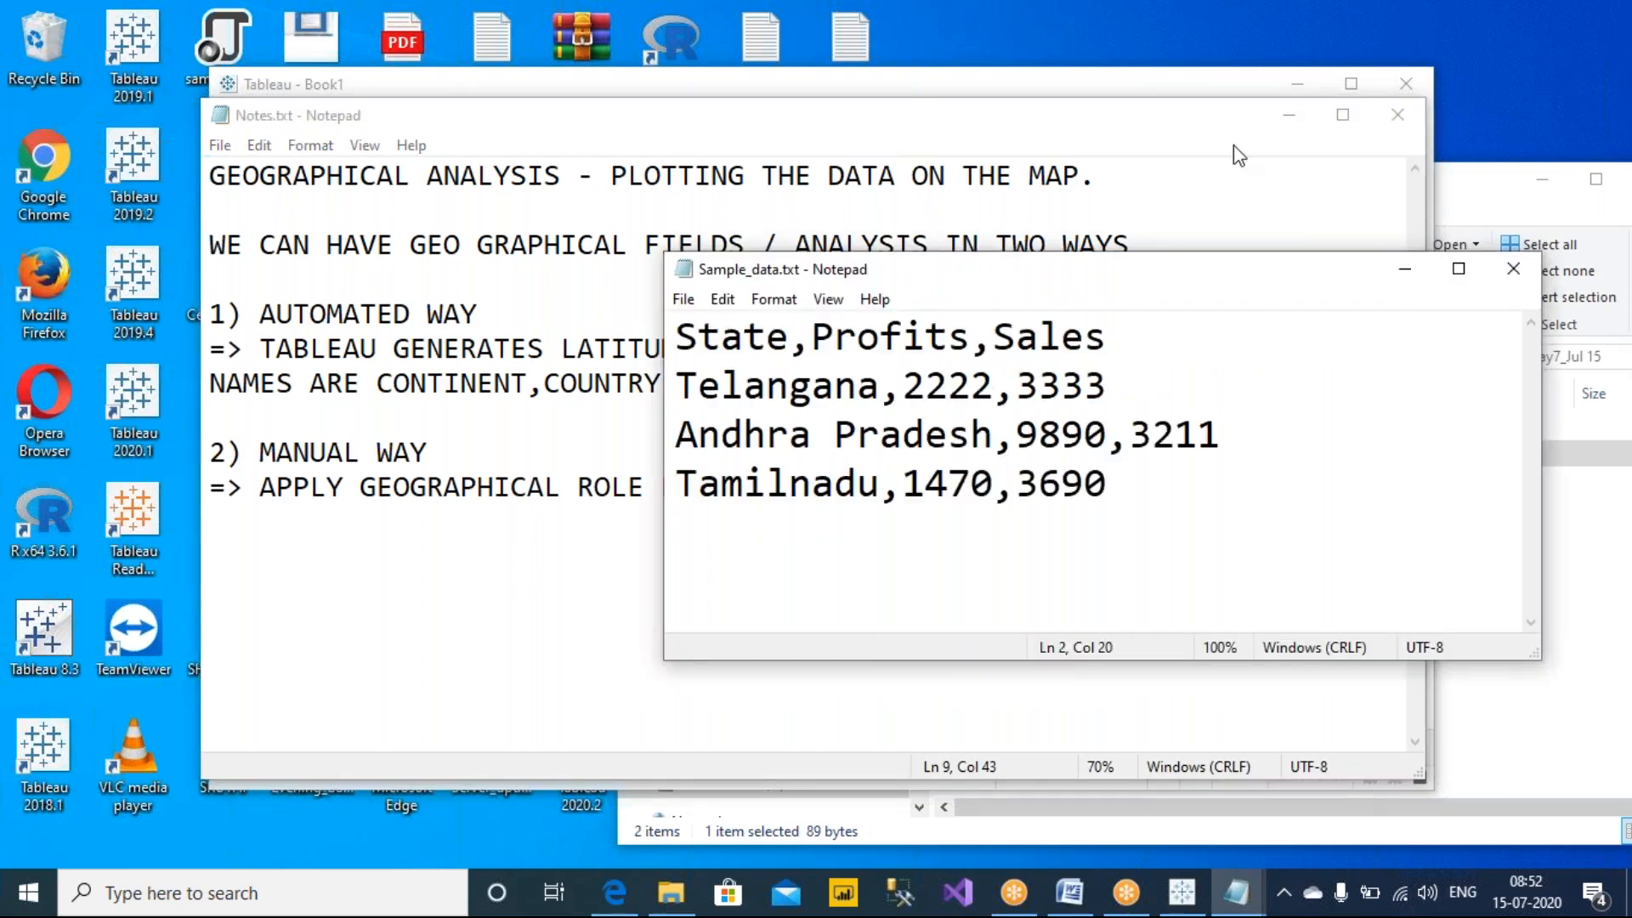
{"action": "left_click", "coordinate": [1290, 118]}
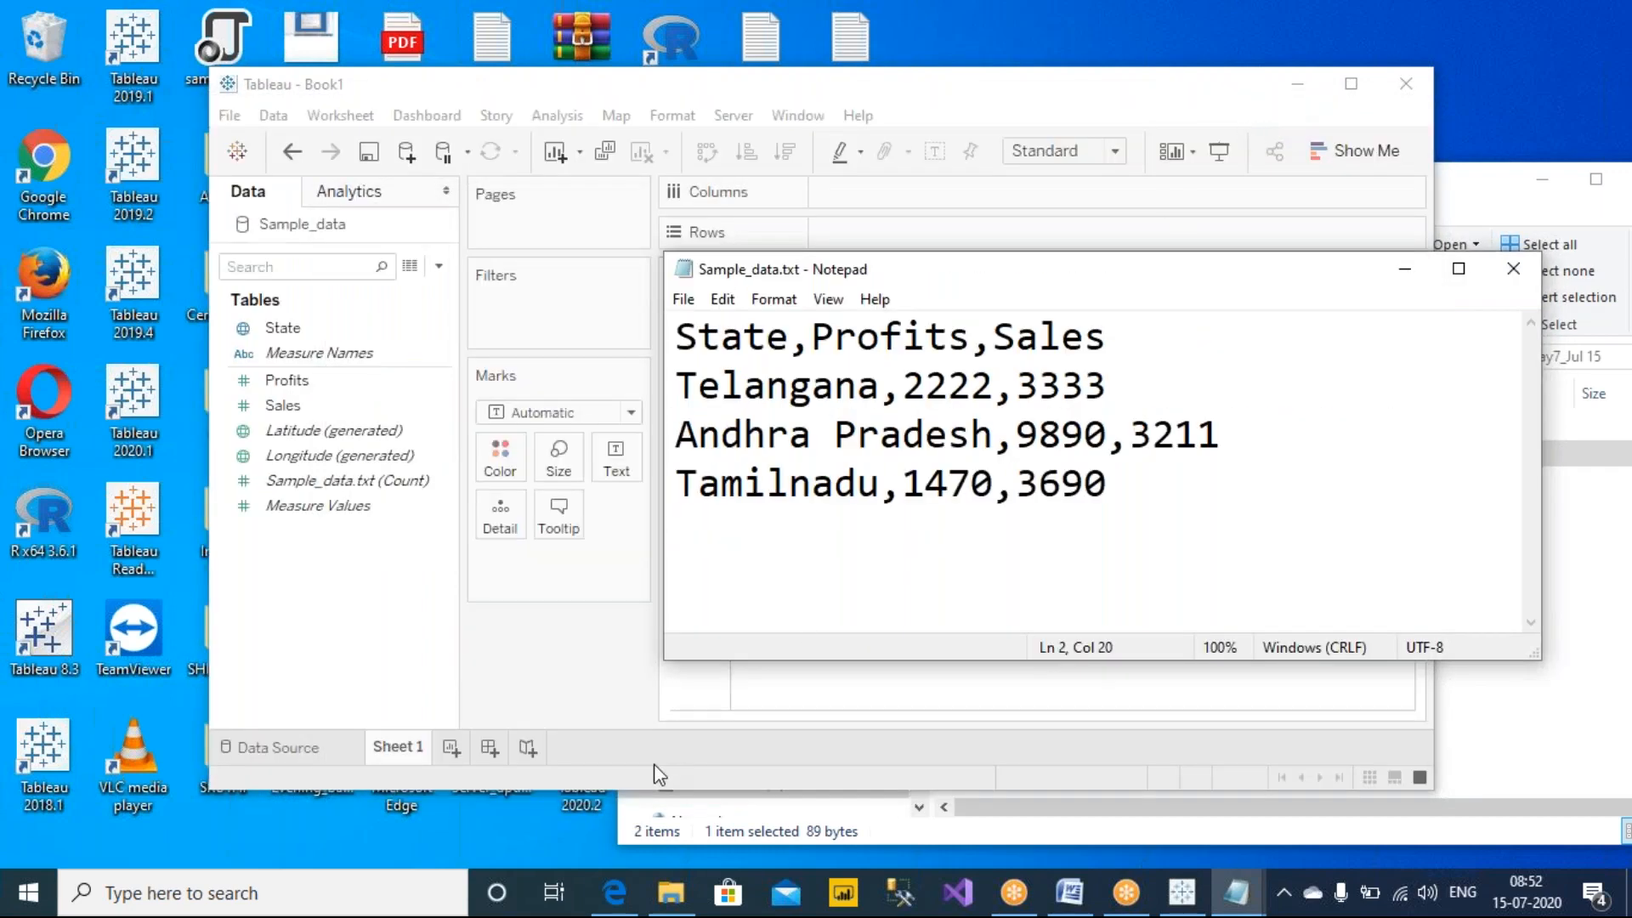
{"action": "left_click", "coordinate": [623, 663]}
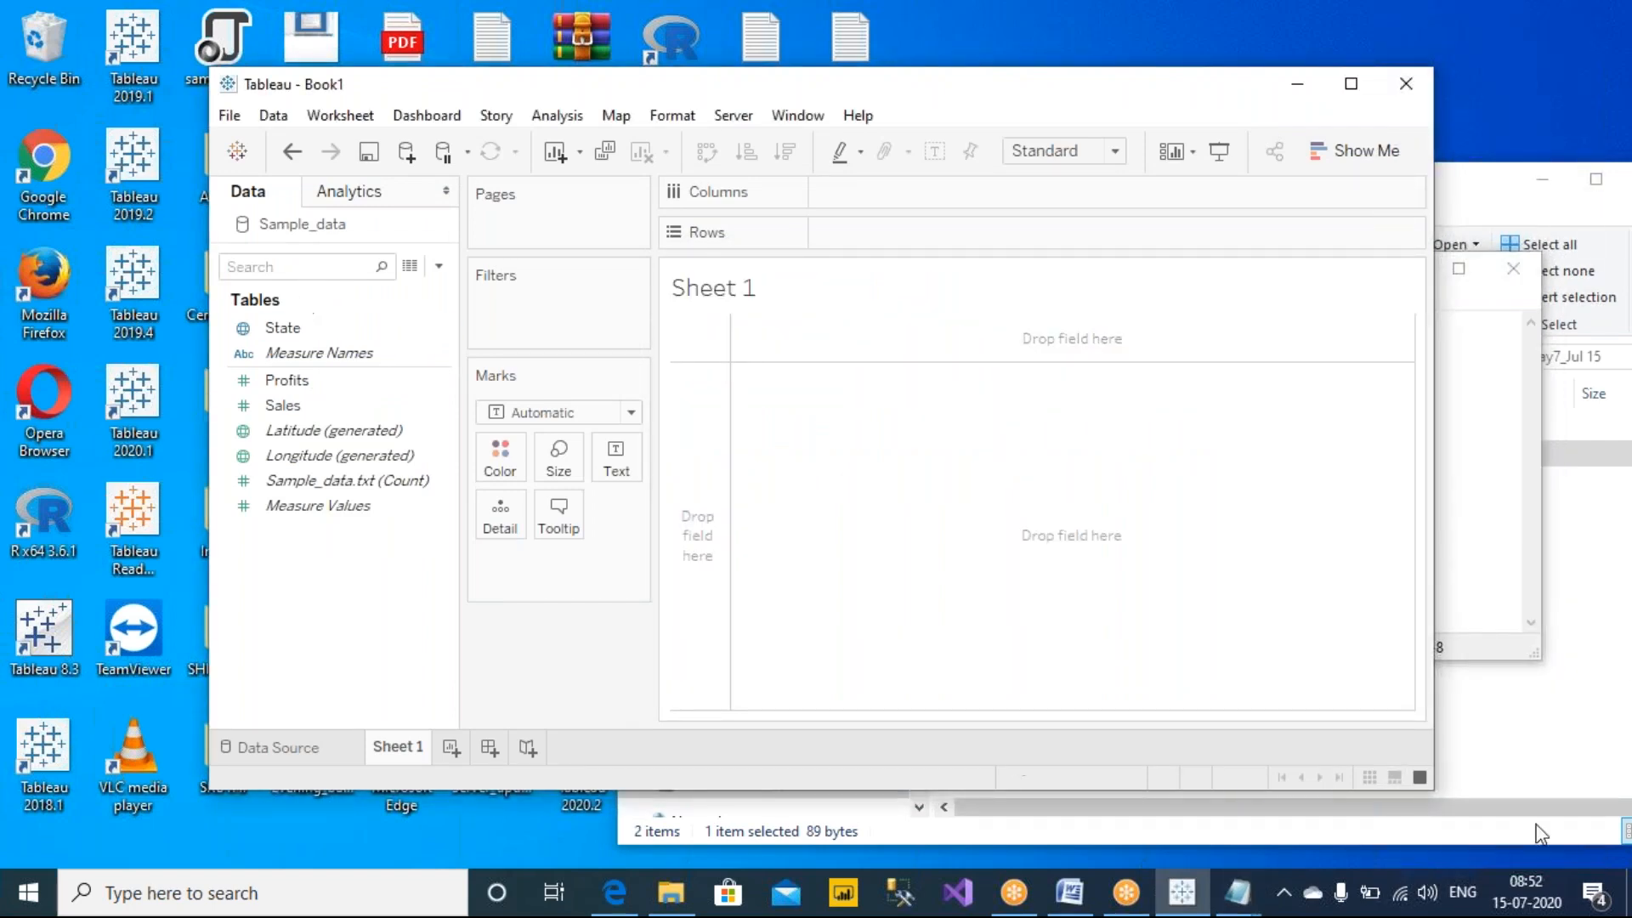
Misspell the three states in Sample_data.txt as "Telanganaa", "Andhra Pradeshh" and "Tamilnaduu", and save the file.
{"action": "left_click", "coordinate": [1445, 563]}
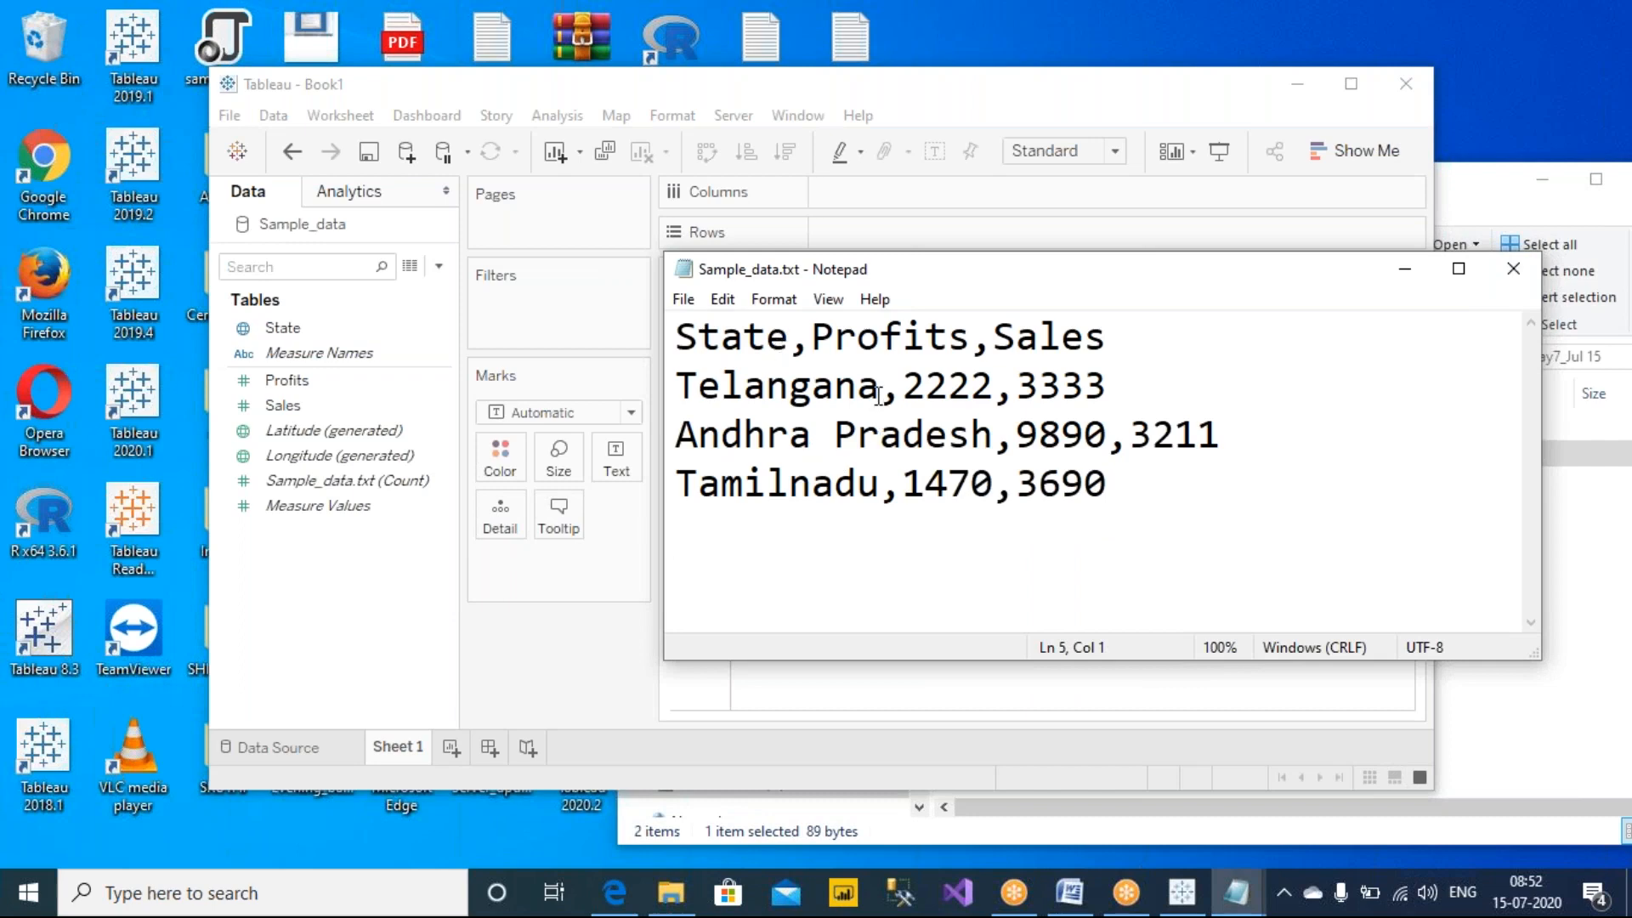
{"action": "left_click_drag", "start_coordinate": [882, 392], "coordinate": [675, 395]}
{"action": "key", "text": "Right"}
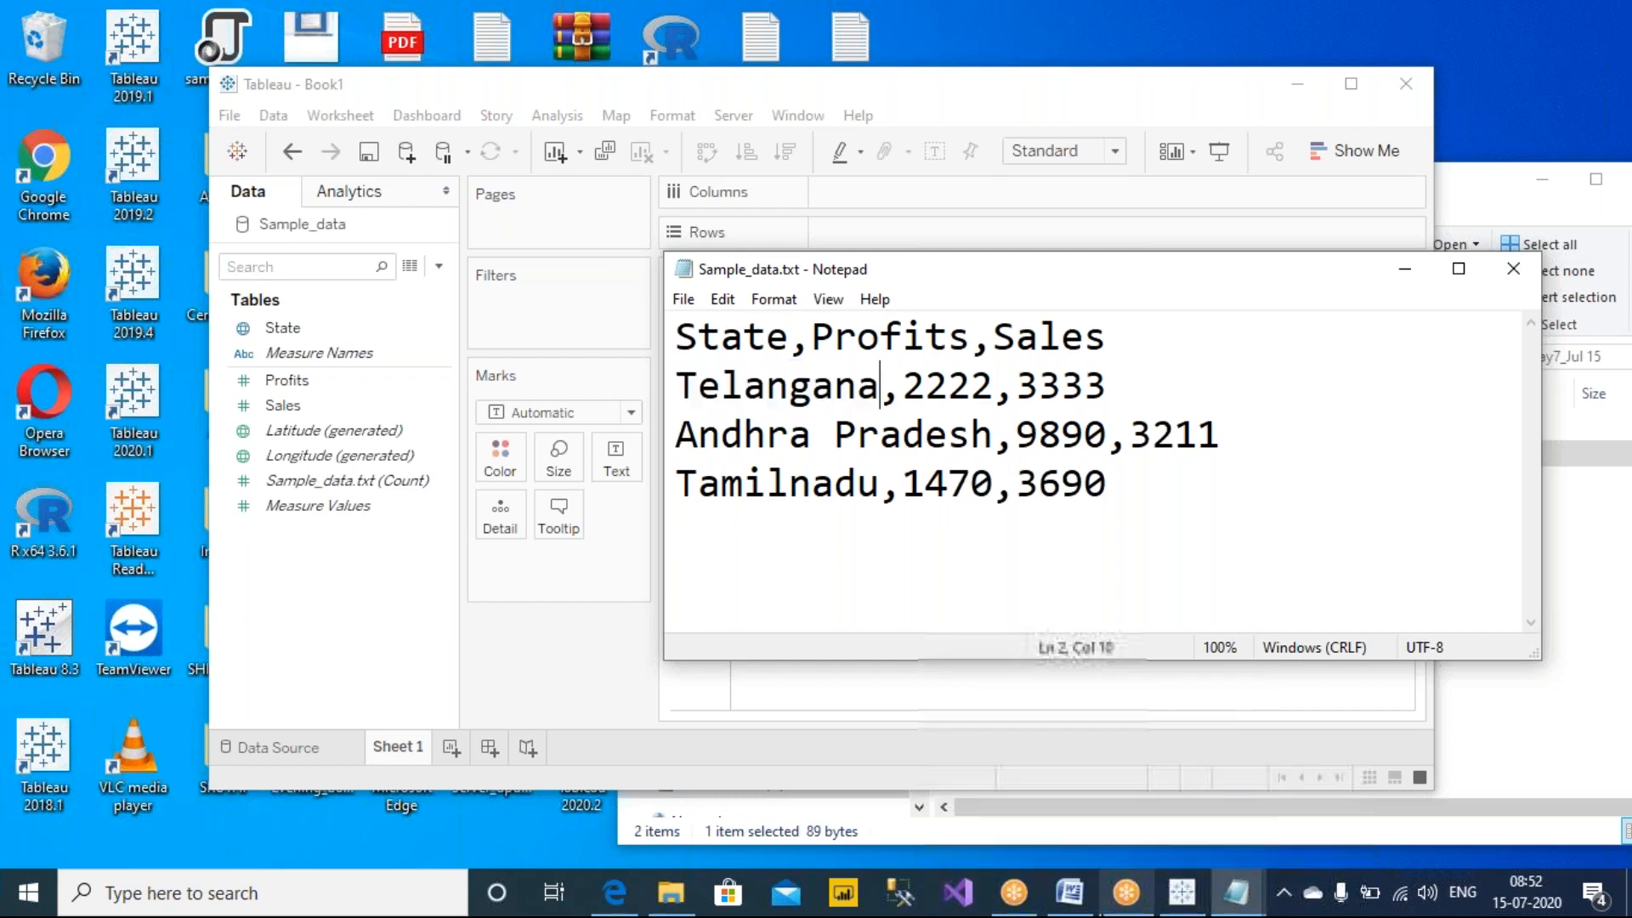
{"action": "type", "text": "A"}
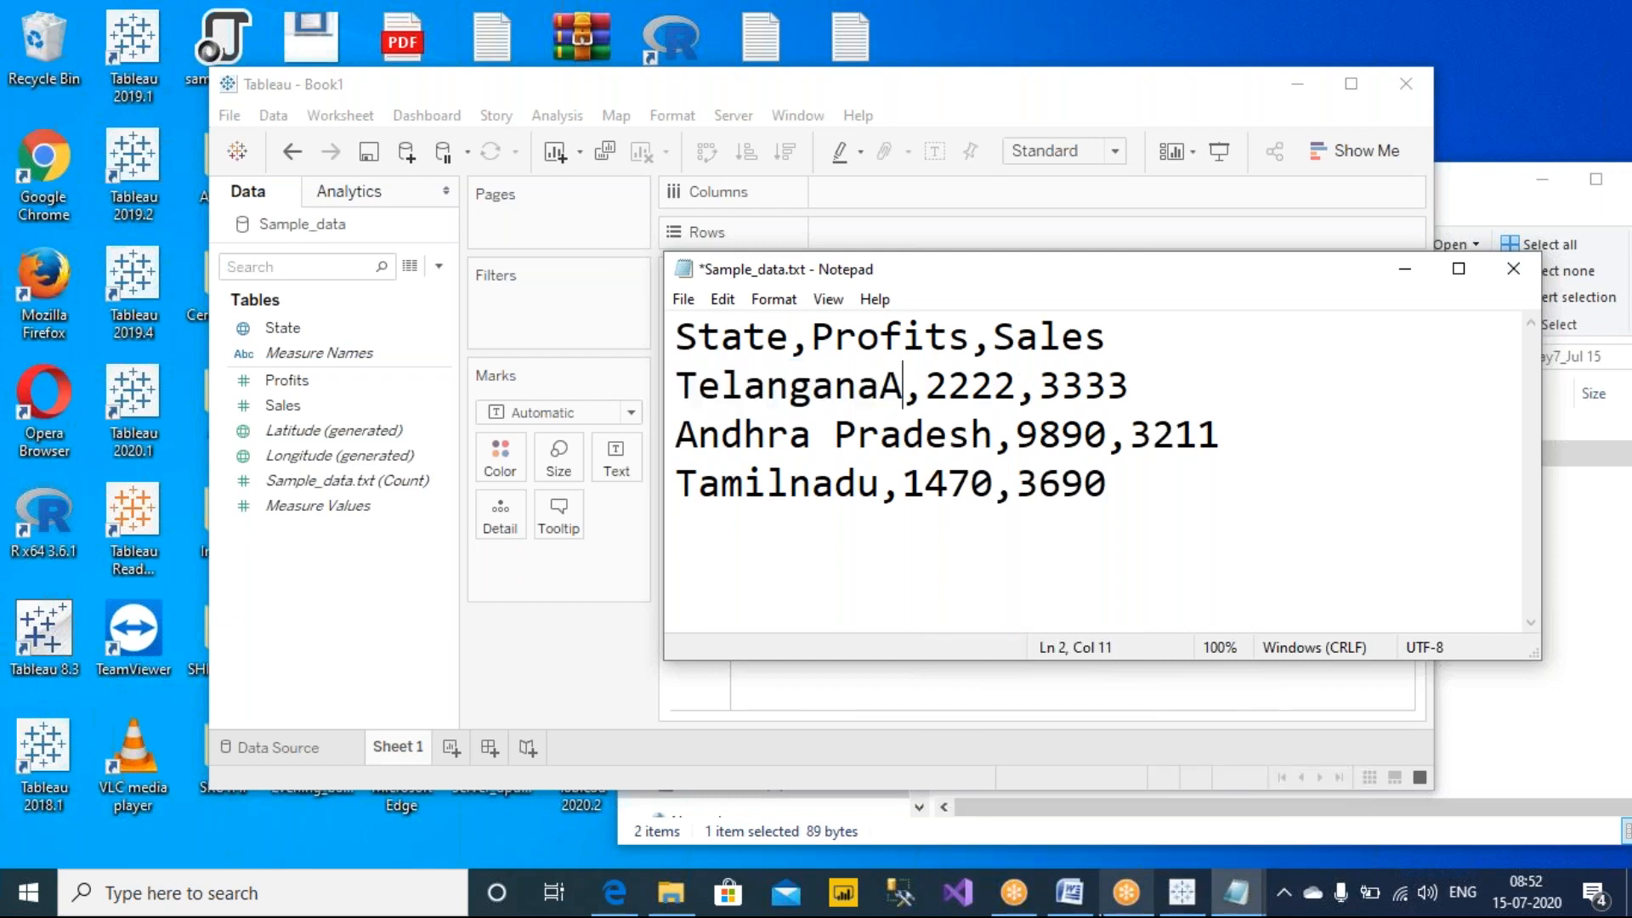
{"action": "key", "text": "BackSpace"}
{"action": "type", "text": "a"}
{"action": "key", "text": "Down"}
{"action": "key", "text": "Left"}
{"action": "key", "text": "Left"}
{"action": "key", "text": "Right"}
{"action": "key", "text": "Right"}
{"action": "key", "text": "Right"}
{"action": "key", "text": "Right"}
{"action": "key", "text": "Right"}
{"action": "key", "text": "Right"}
{"action": "type", "text": "h"}
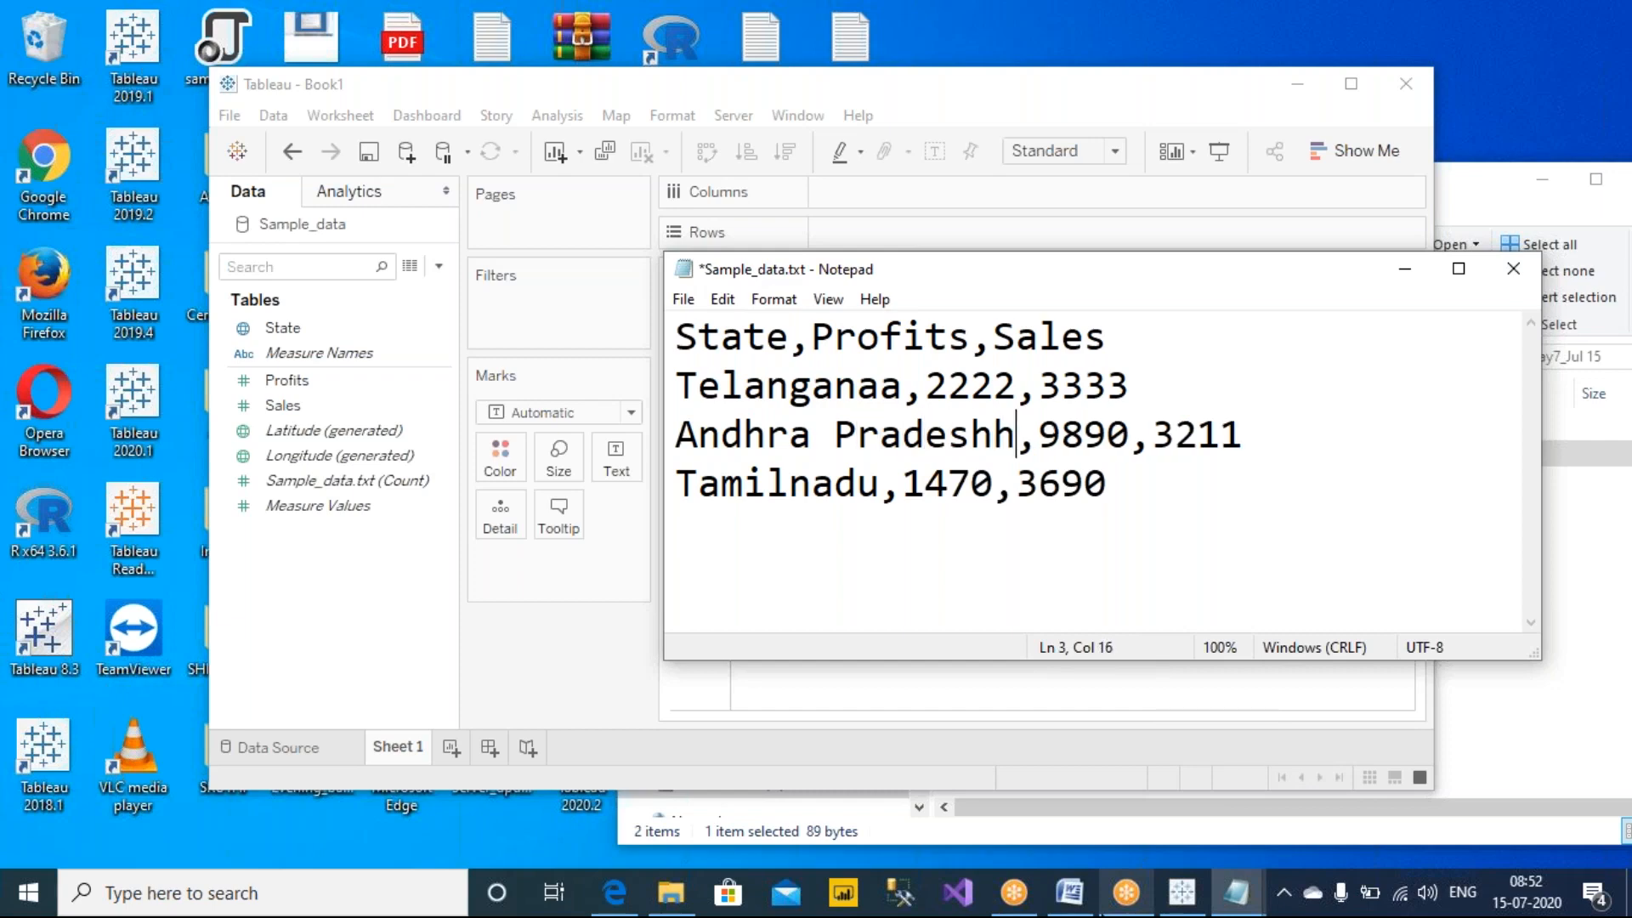
{"action": "key", "text": "Left"}
{"action": "key", "text": "Left"}
{"action": "key", "text": "Left"}
{"action": "key", "text": "Left"}
{"action": "key", "text": "Left"}
{"action": "key", "text": "Left"}
{"action": "type", "text": "u"}
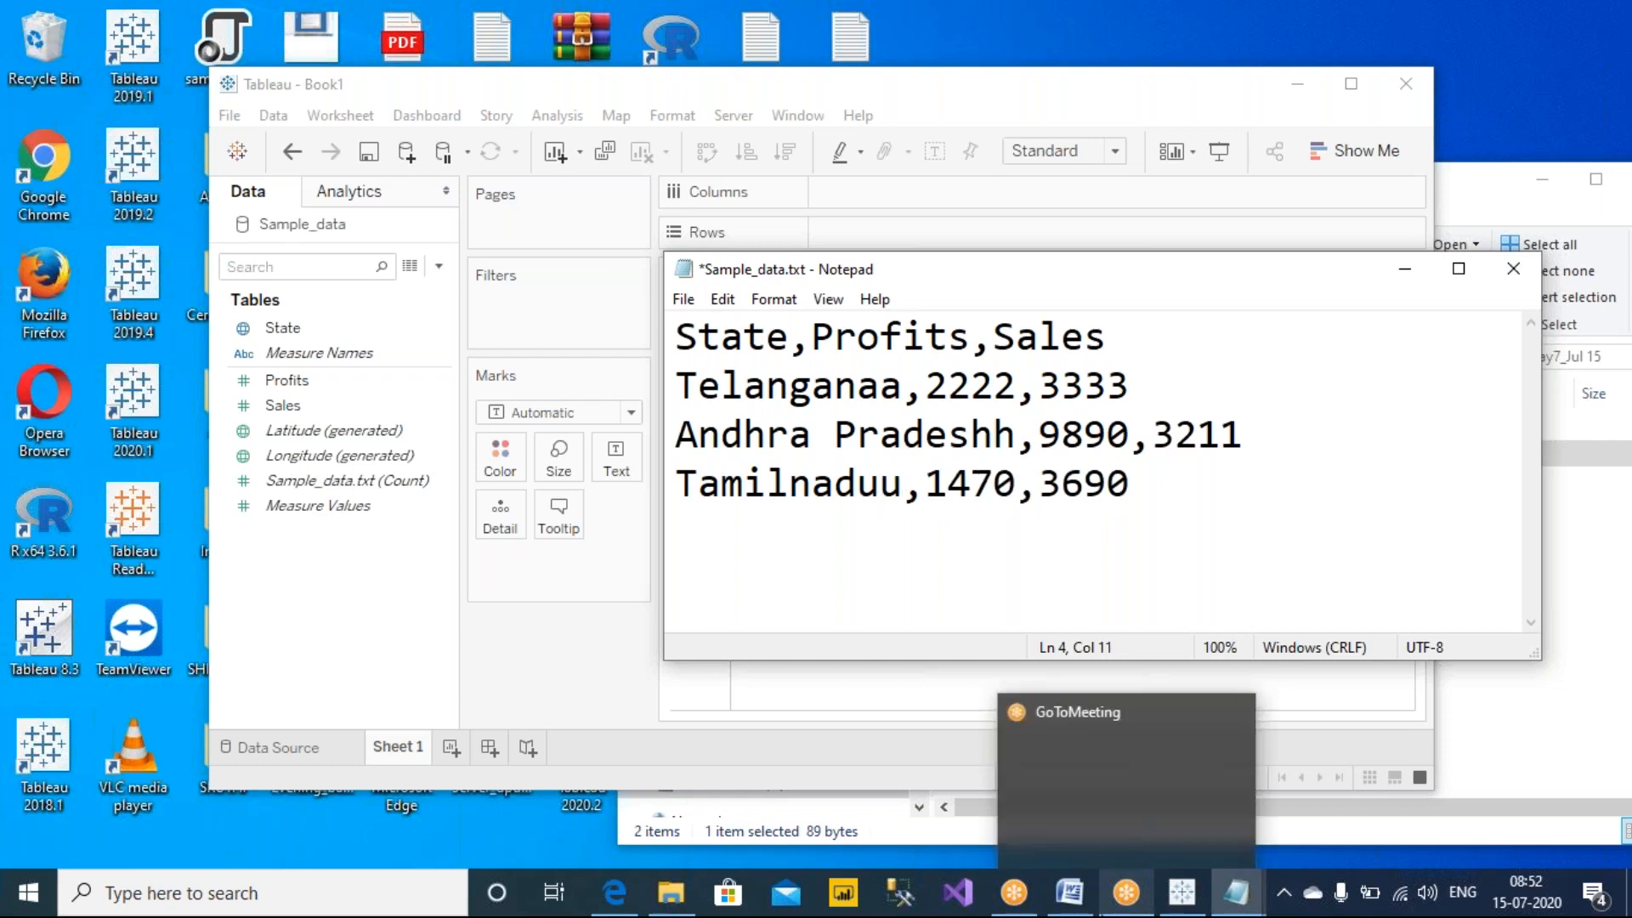
{"action": "key", "text": "ctrl+s"}
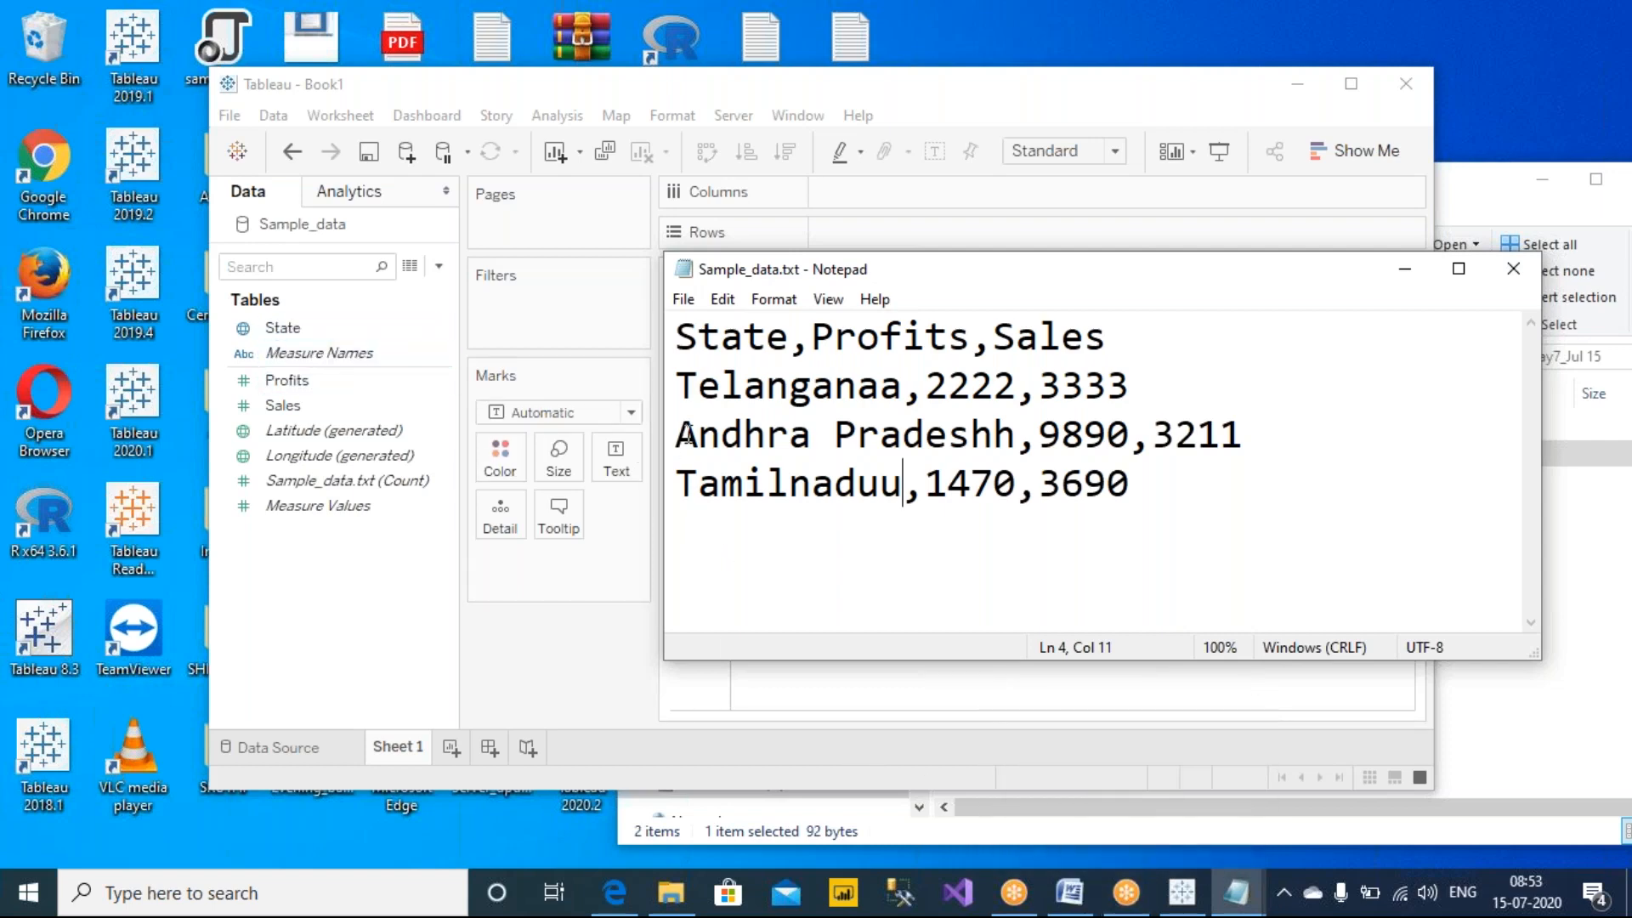
Highlight text in the Sample_data.txt header line, and refresh the Sample_data source in Tableau.
{"action": "double_click", "coordinate": [799, 337]}
{"action": "left_click", "coordinate": [845, 532]}
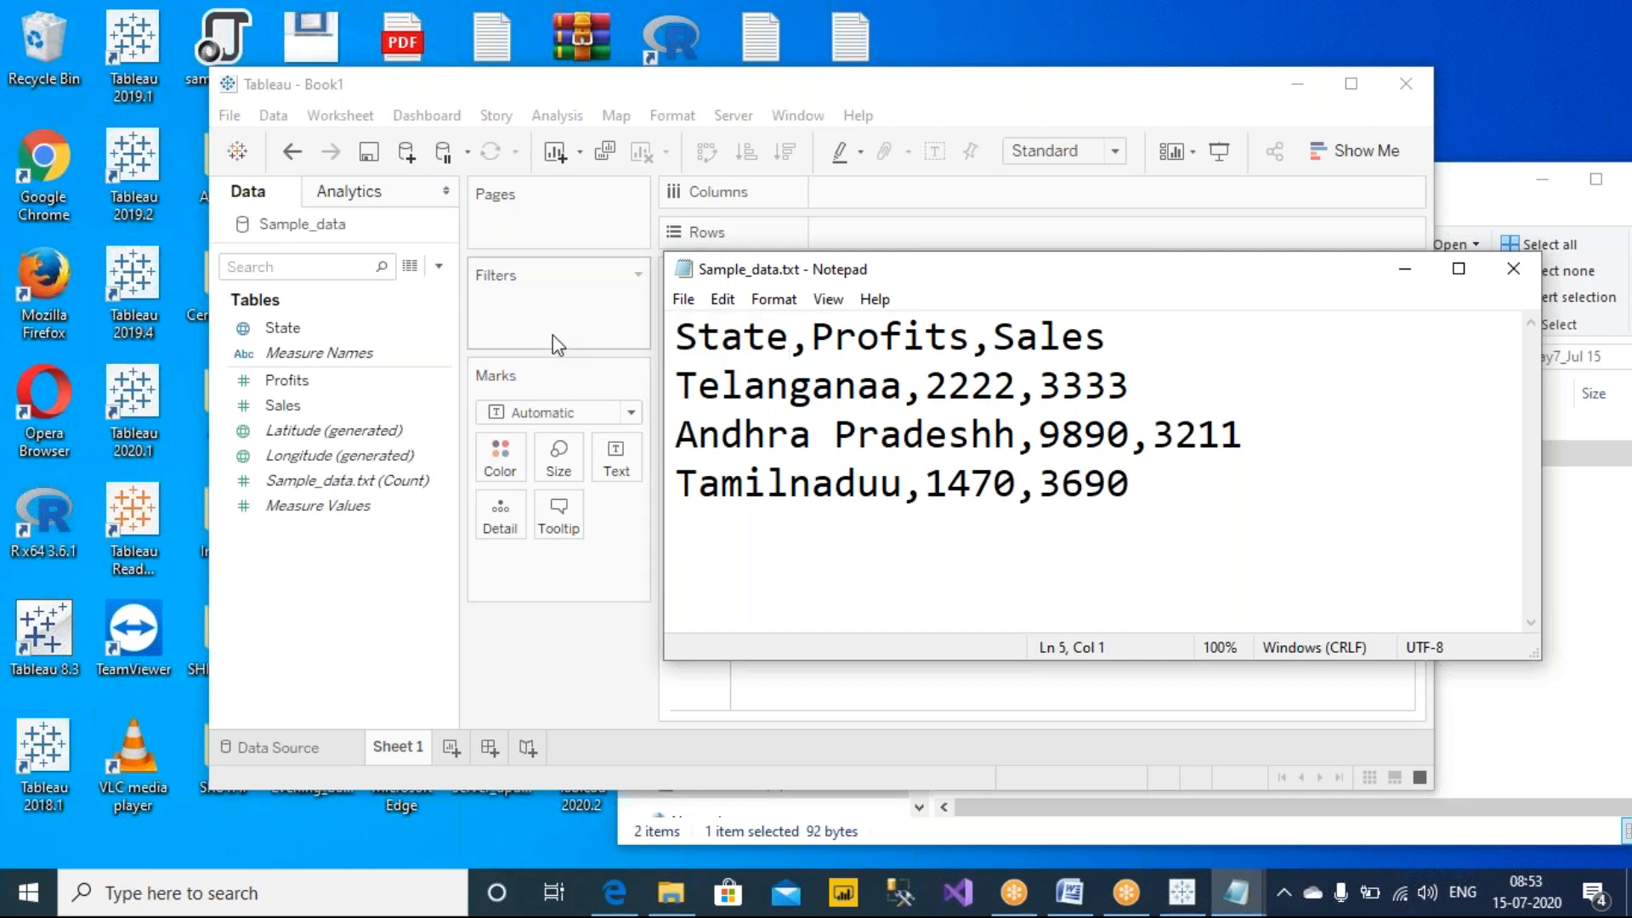
{"action": "right_click", "coordinate": [312, 223]}
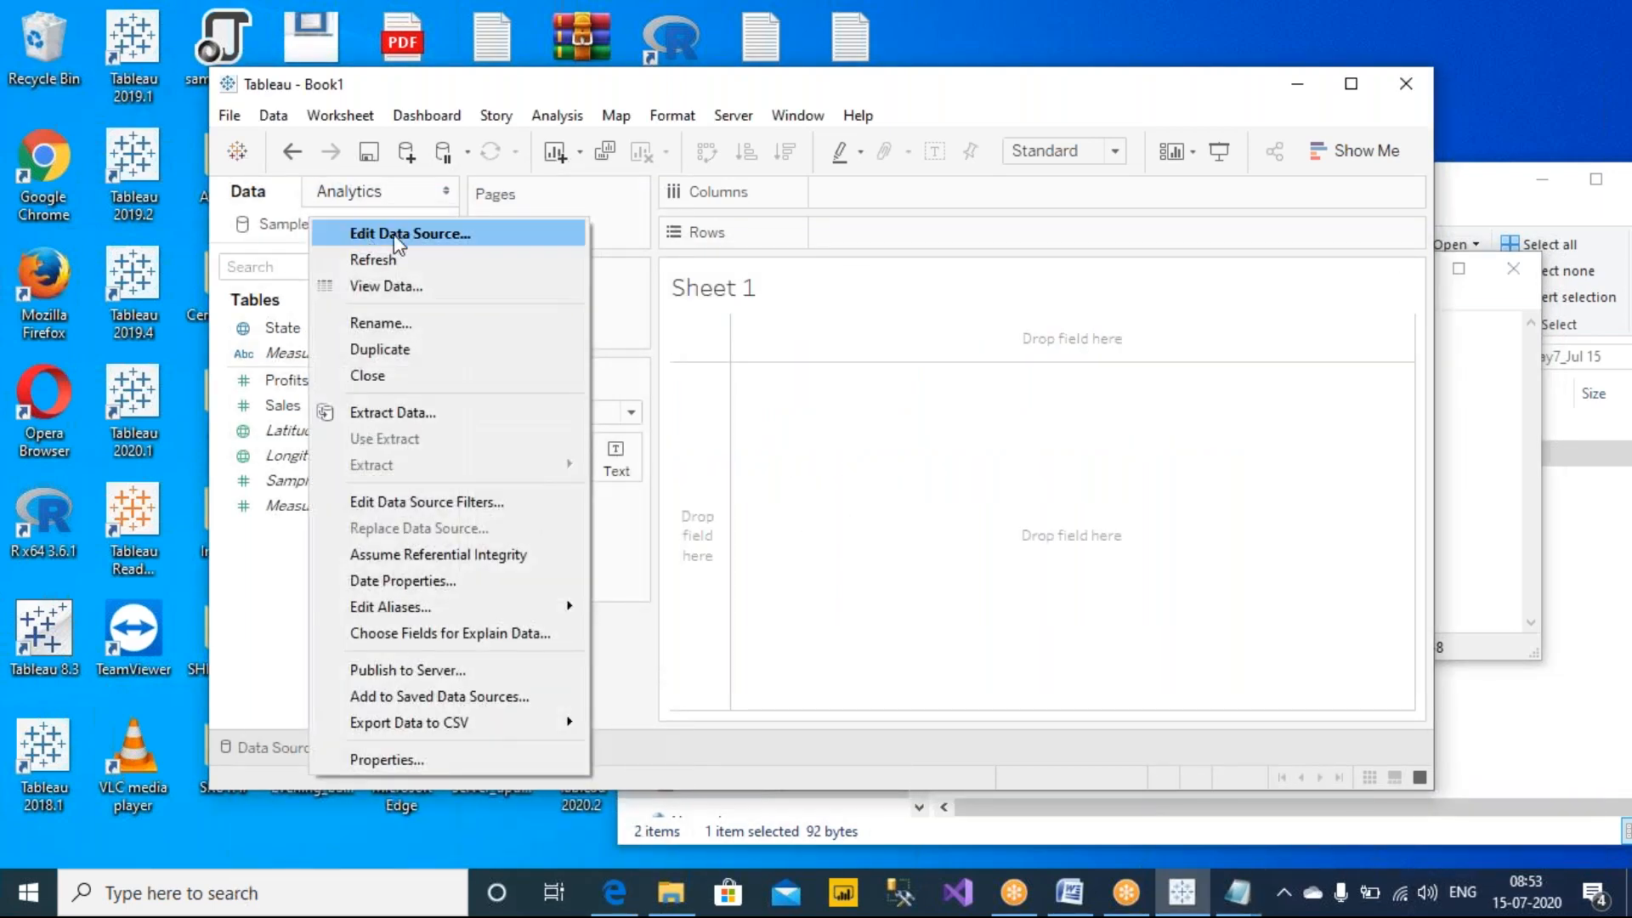
{"action": "left_click", "coordinate": [413, 264]}
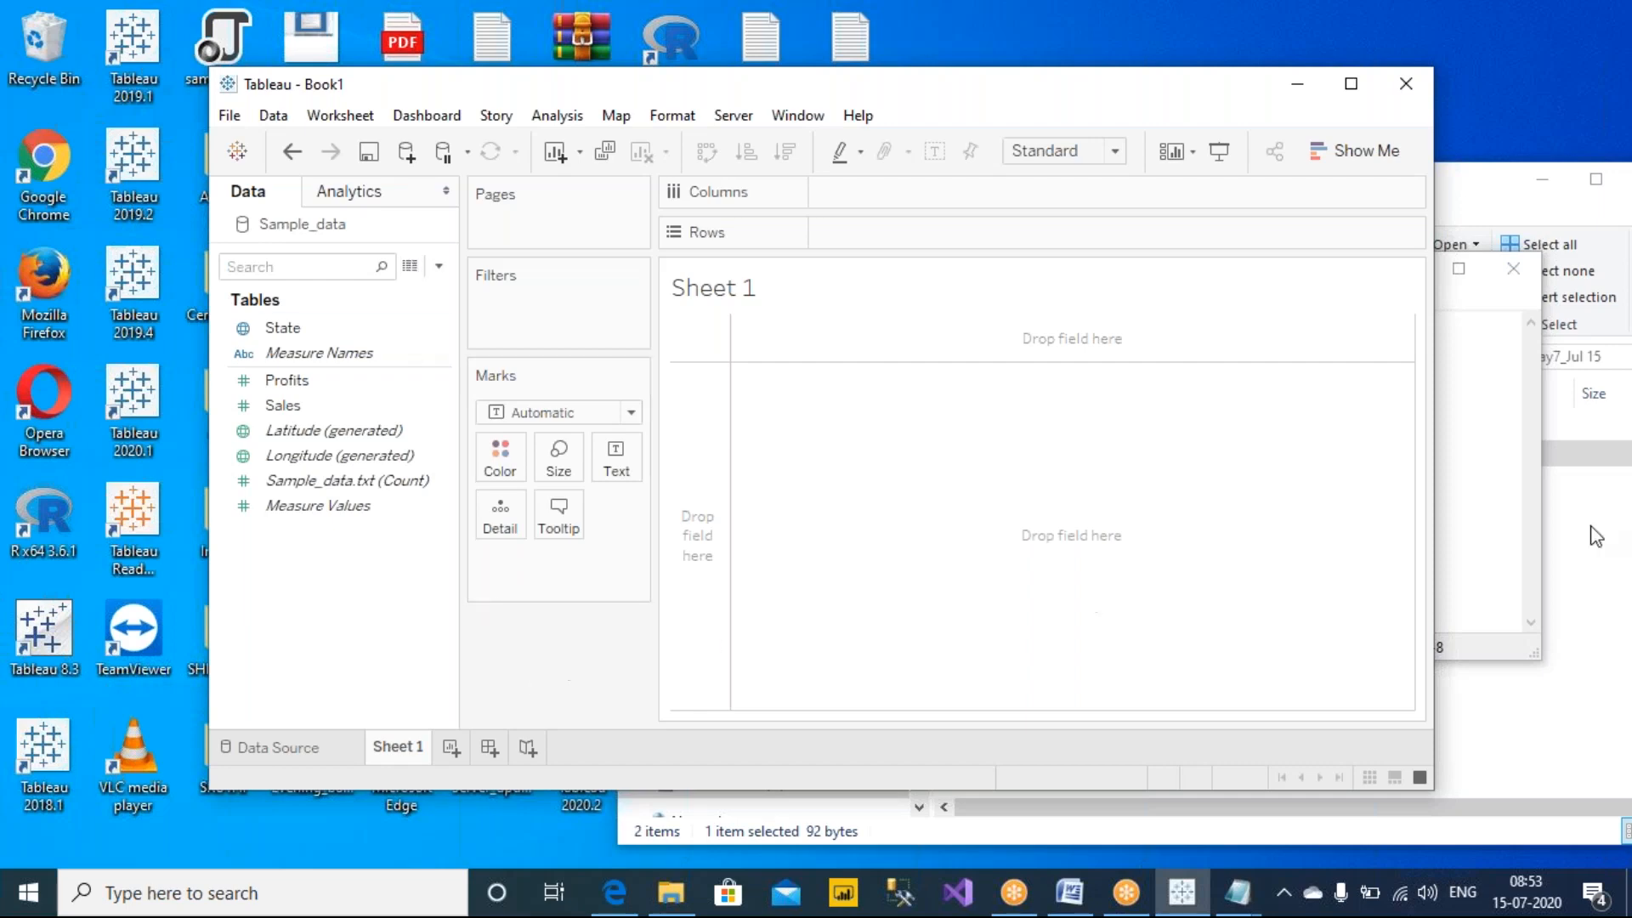
Restore the state names in Sample_data.txt to "Telangana", "Andhra Pradesh" and "Tamilnadu", and save the file.
{"action": "left_click", "coordinate": [1465, 493]}
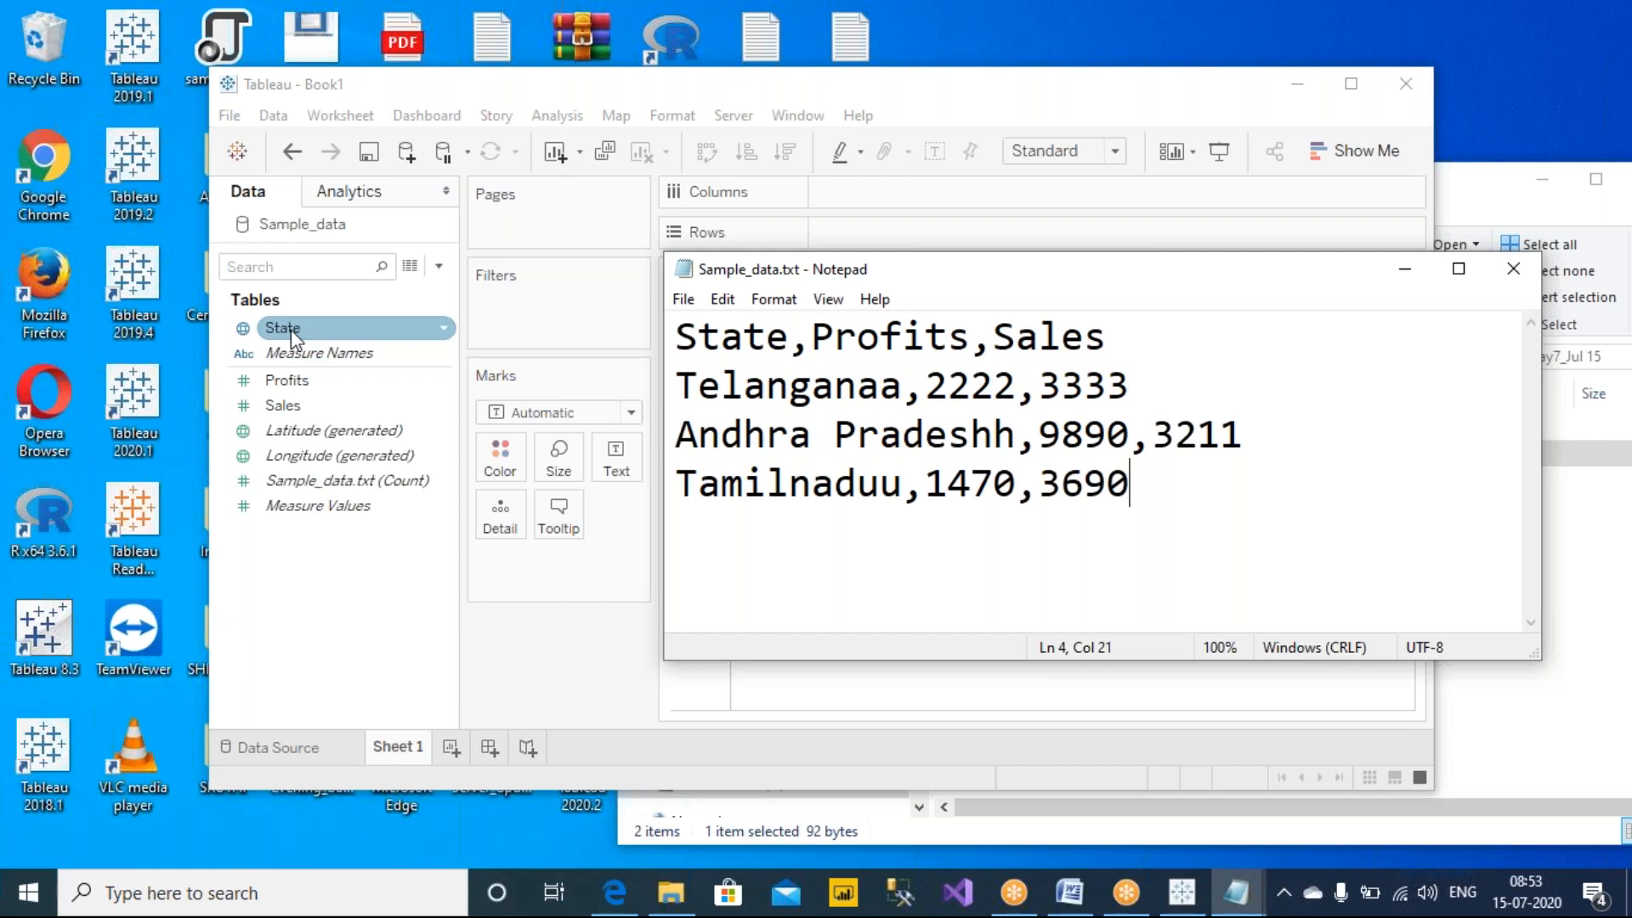
{"action": "left_click", "coordinate": [903, 392]}
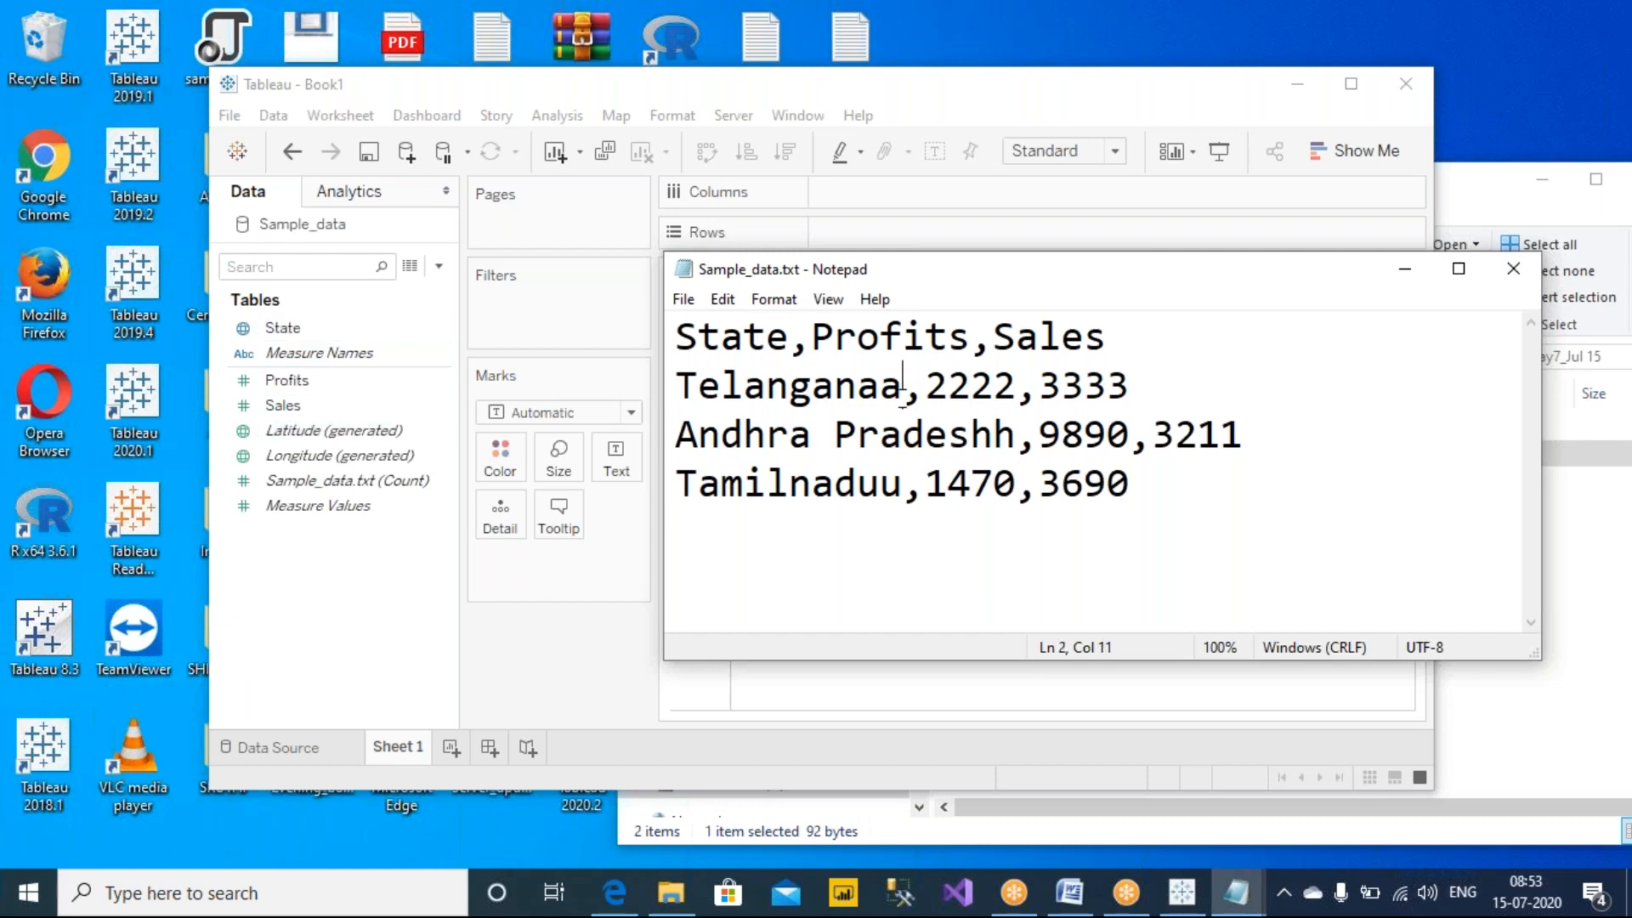
{"action": "key", "text": "BackSpace"}
{"action": "key", "text": "BackSpace"}
{"action": "left_click", "coordinate": [903, 486]}
{"action": "key", "text": "BackSpace"}
{"action": "left_click", "coordinate": [1224, 538]}
{"action": "key", "text": "ctrl+s"}
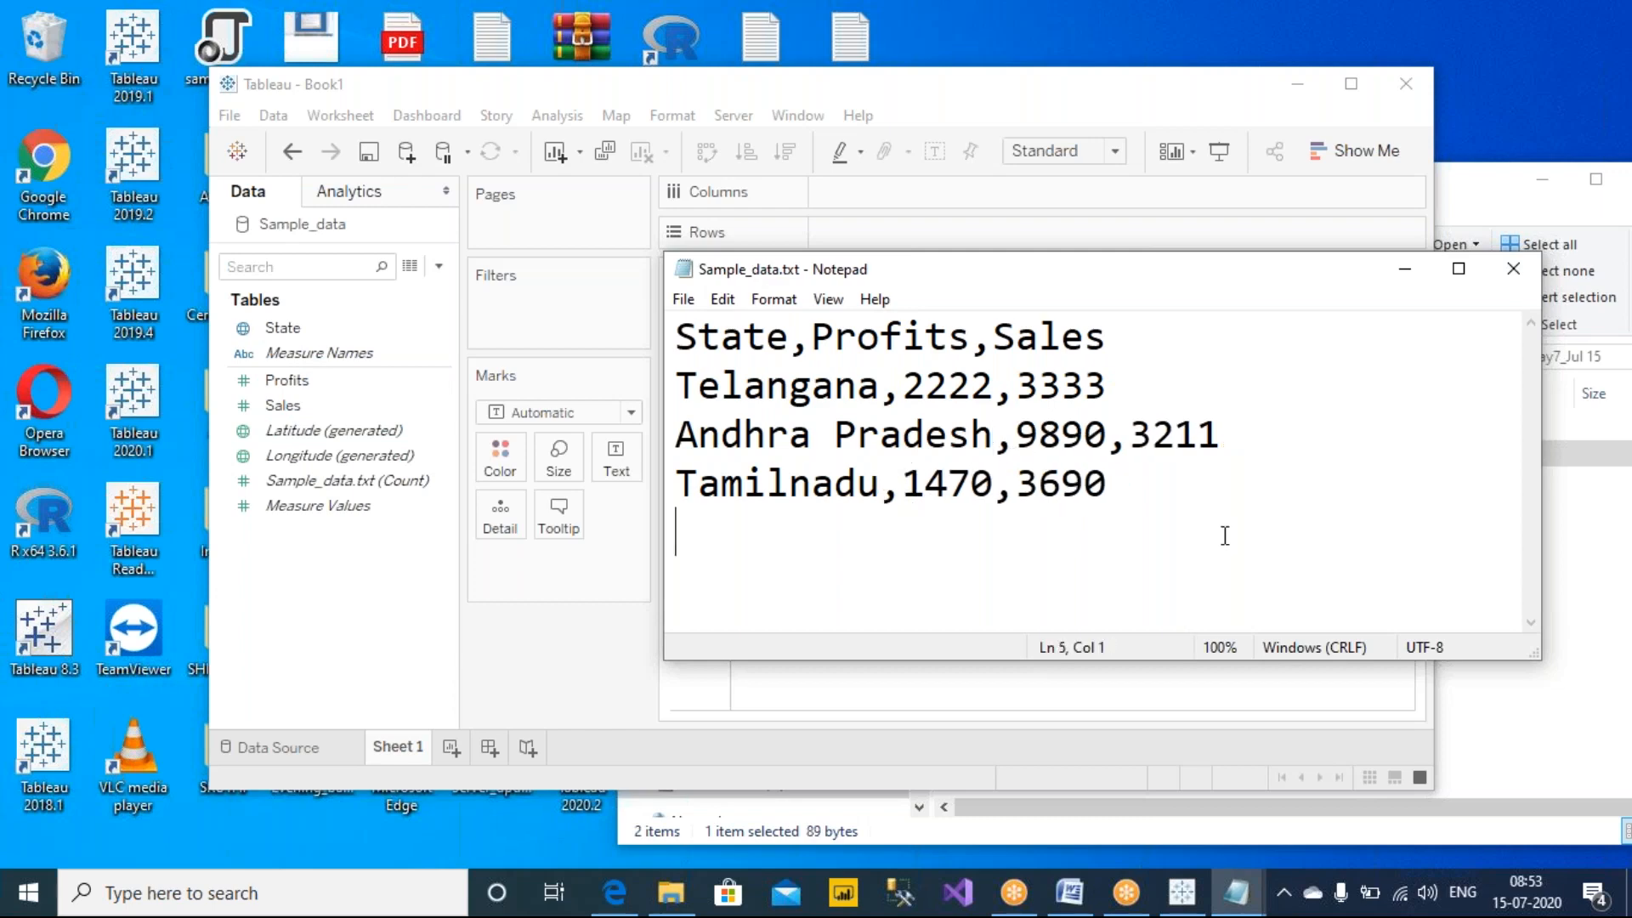
Return to Tableau and look over the State and Profits fields of the Sample_data source.
{"action": "left_click", "coordinate": [539, 649]}
{"action": "left_click", "coordinate": [246, 329]}
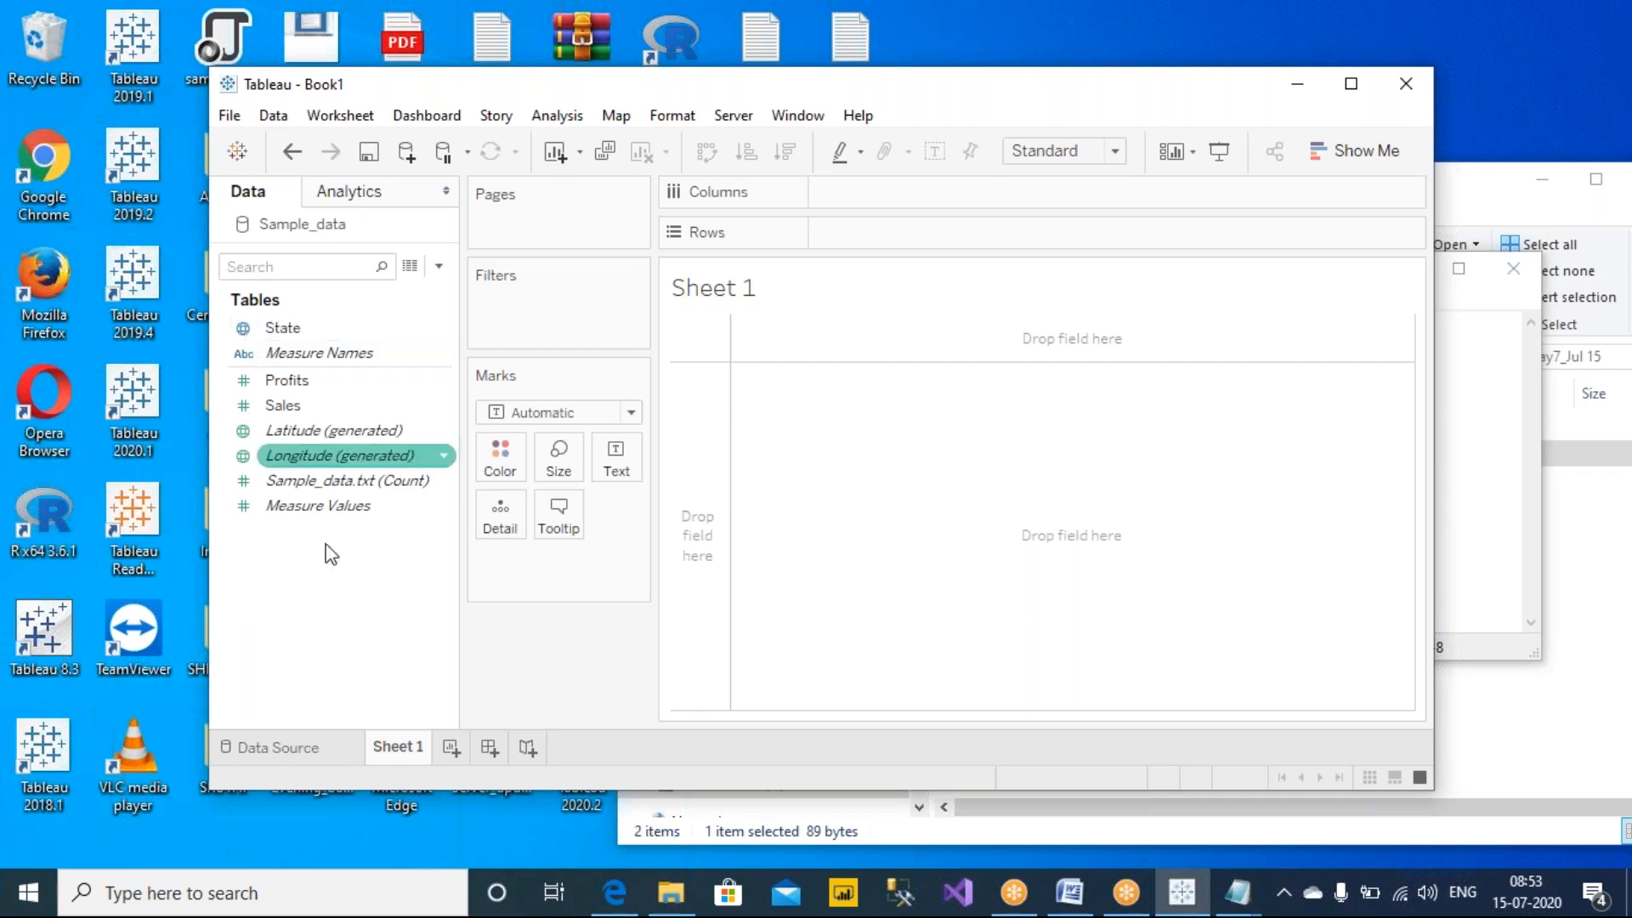
{"action": "left_click", "coordinate": [345, 382]}
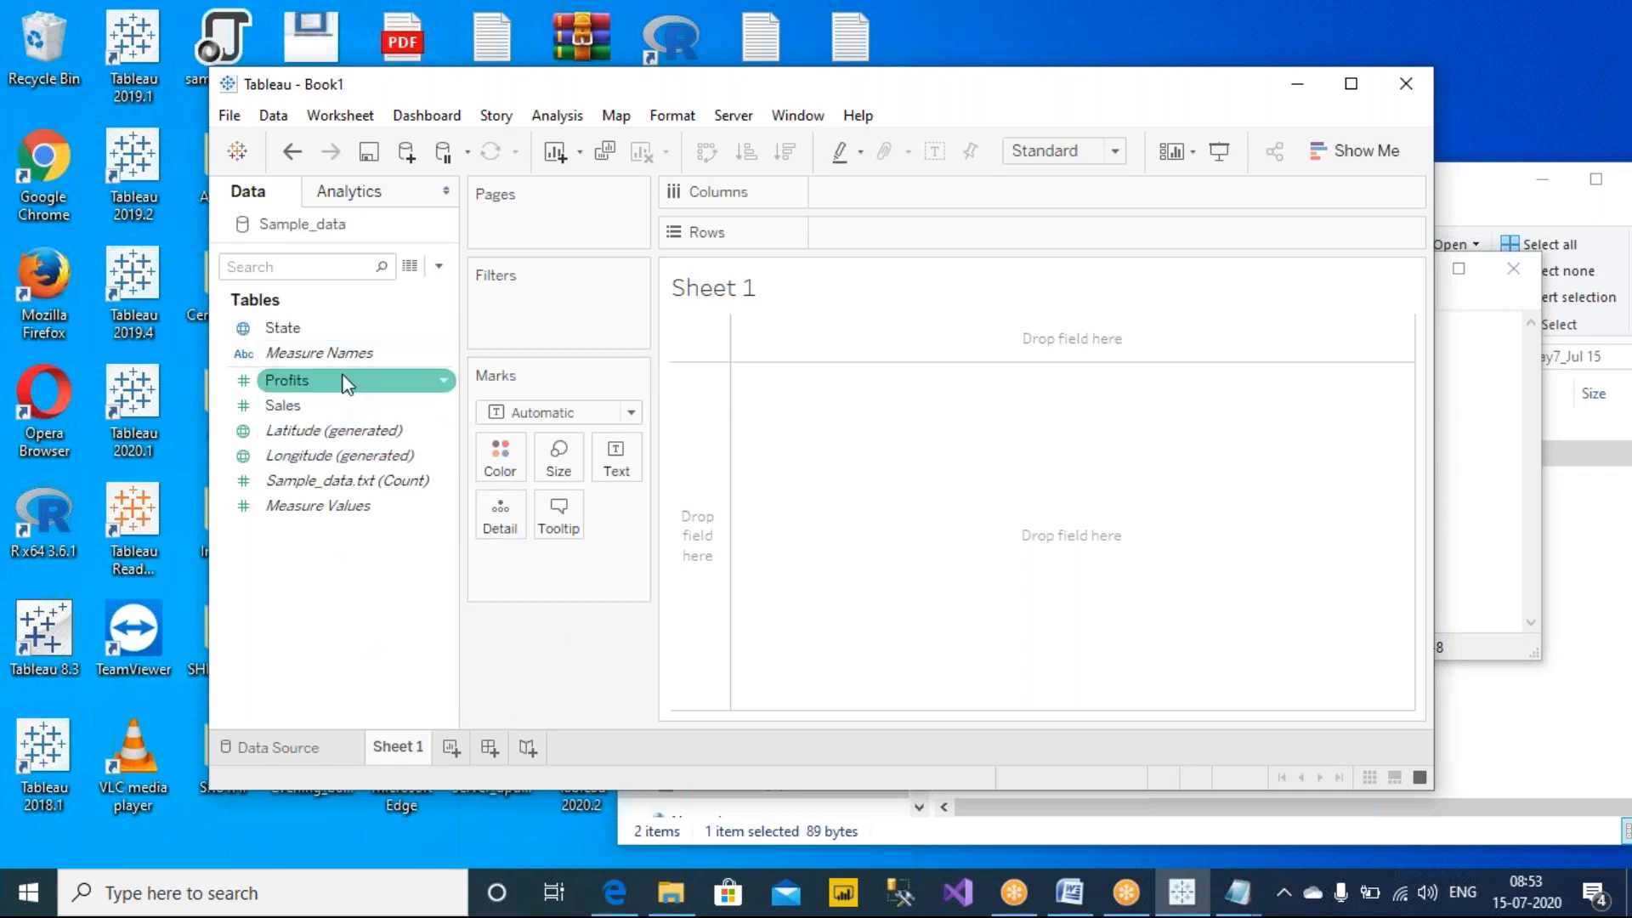
{"action": "left_click", "coordinate": [291, 323]}
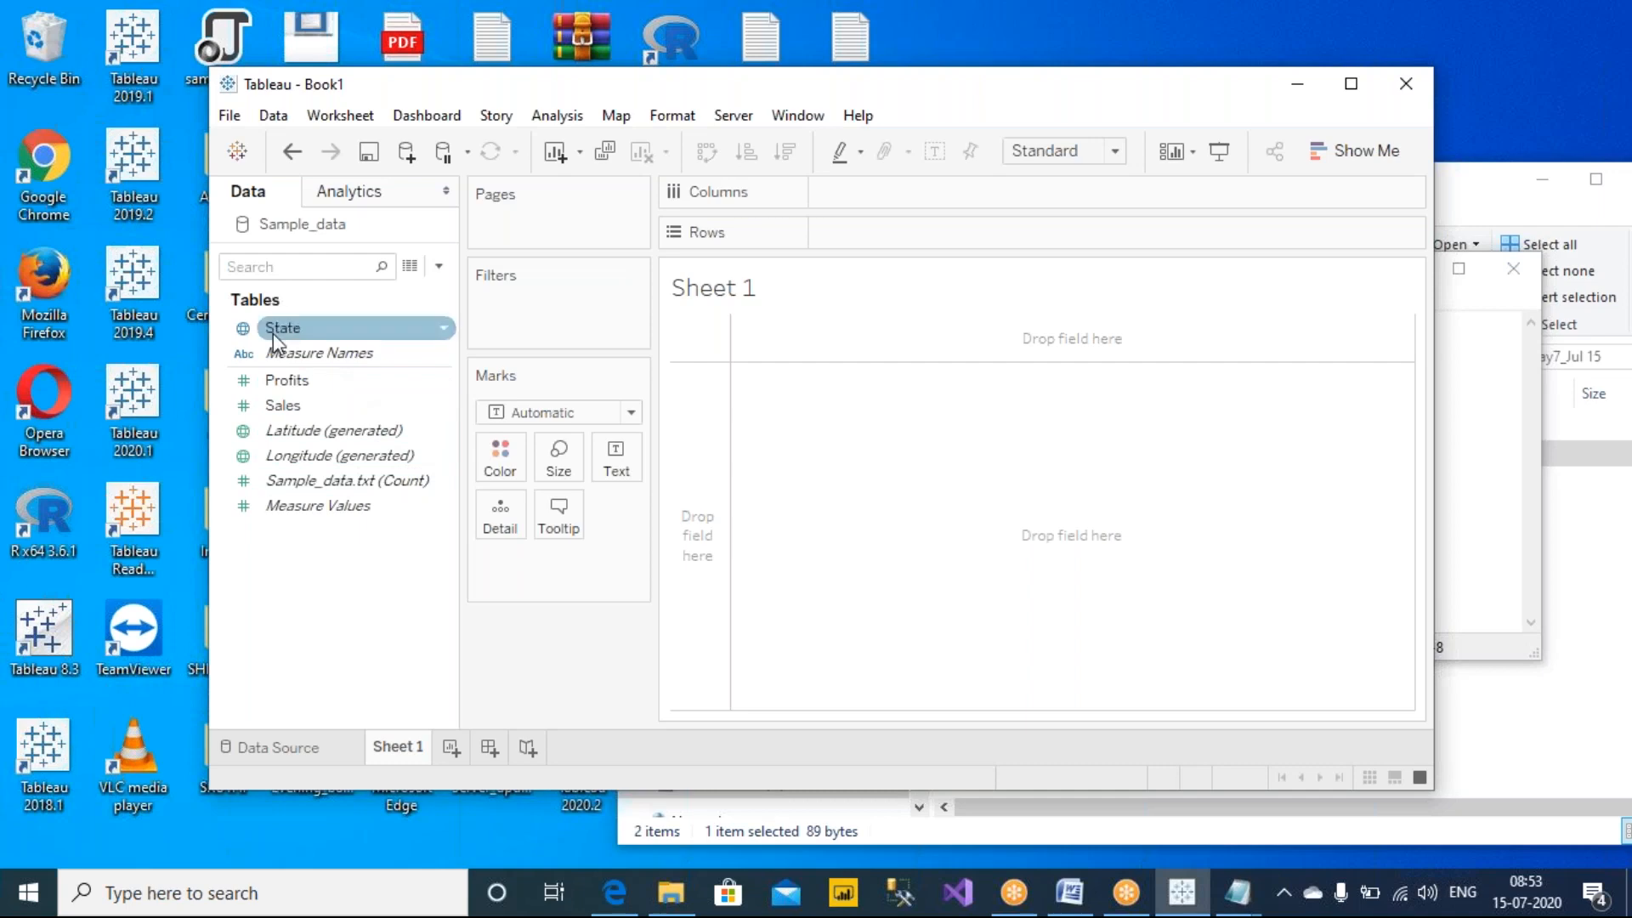
Place the State field on Rows to list the state names, and take it off the shelf again.
{"action": "left_click", "coordinate": [286, 329]}
{"action": "left_click_drag", "start_coordinate": [284, 328], "coordinate": [865, 309]}
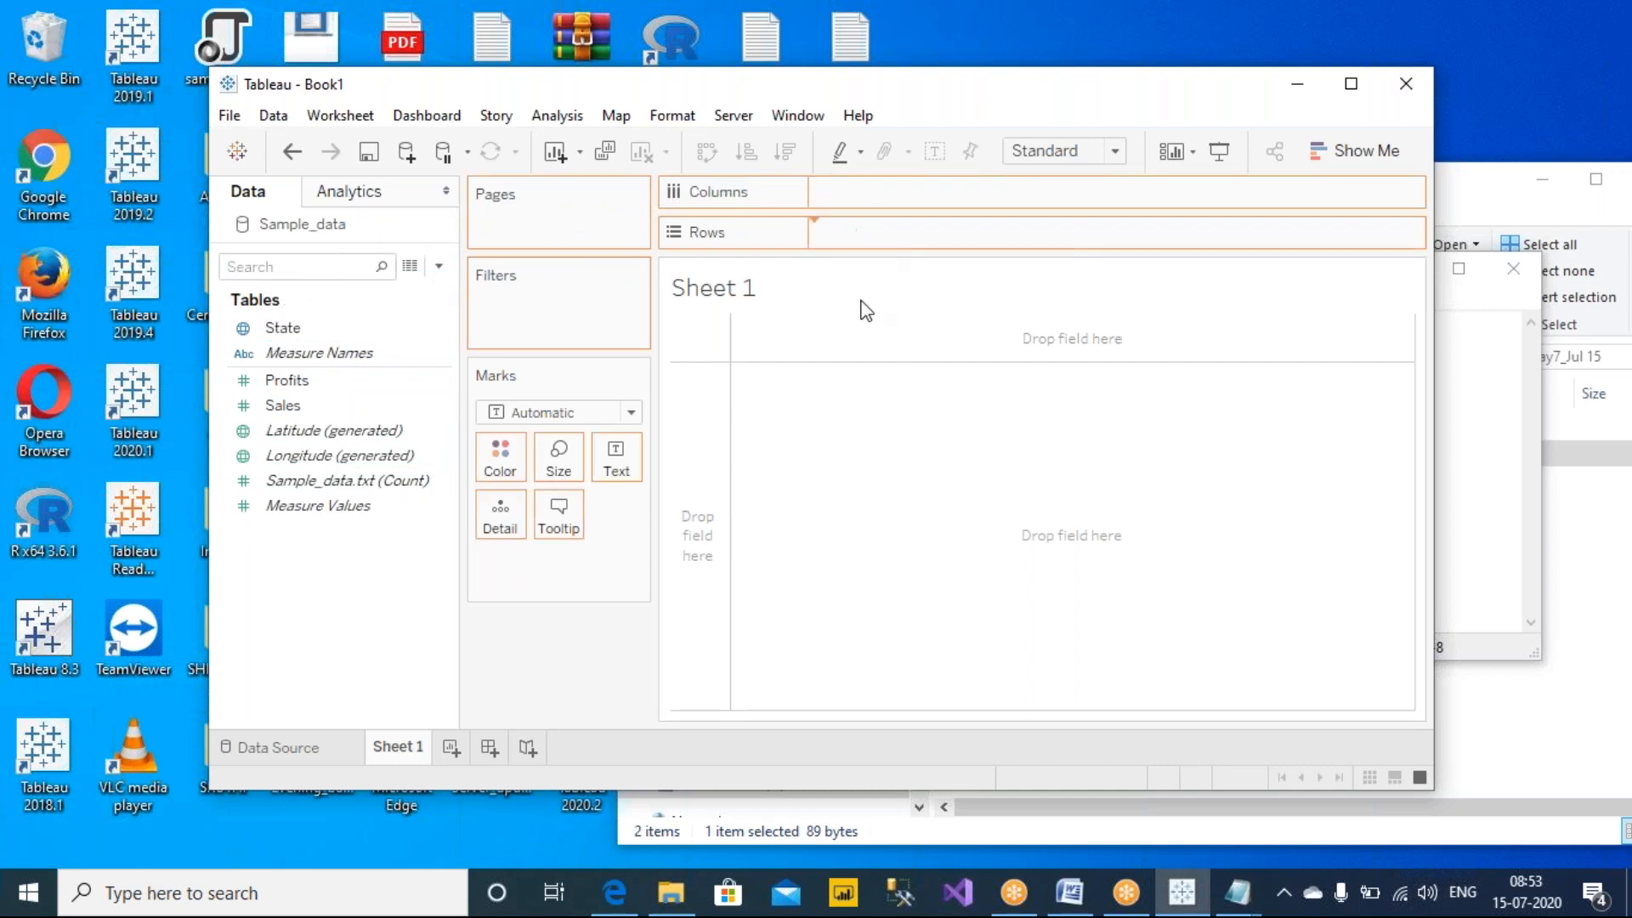
{"action": "left_click_drag", "start_coordinate": [817, 410], "coordinate": [731, 354]}
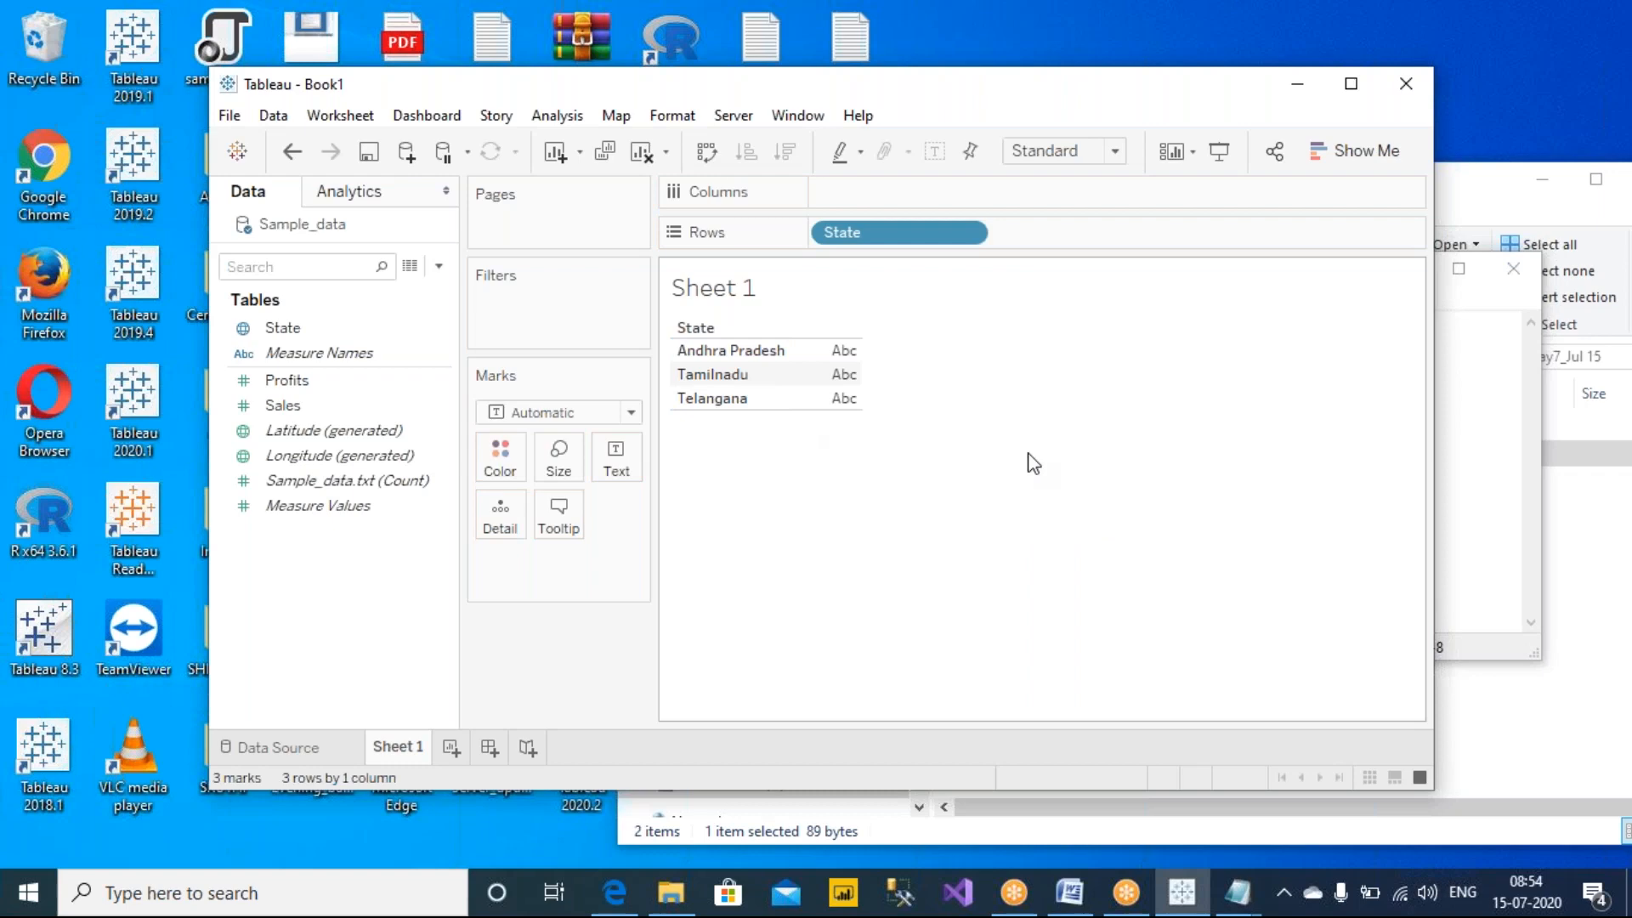
{"action": "left_click_drag", "start_coordinate": [876, 237], "coordinate": [597, 648]}
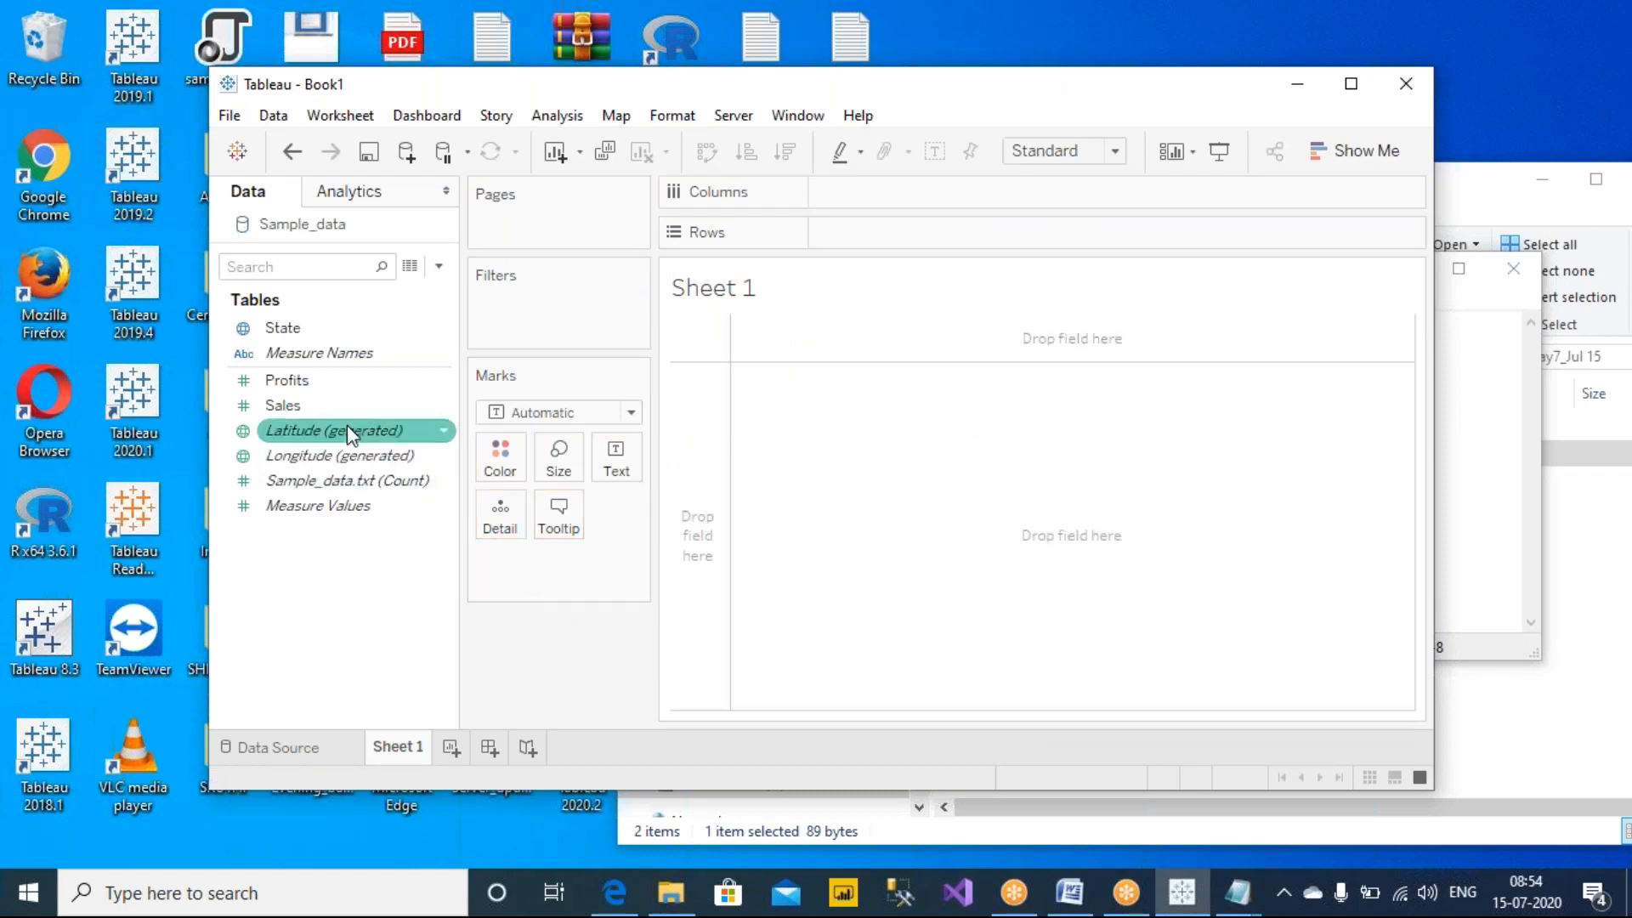
Plot State on a map in Sheet 1 with the generated longitude on Columns and latitude on Rows.
{"action": "left_click", "coordinate": [288, 328]}
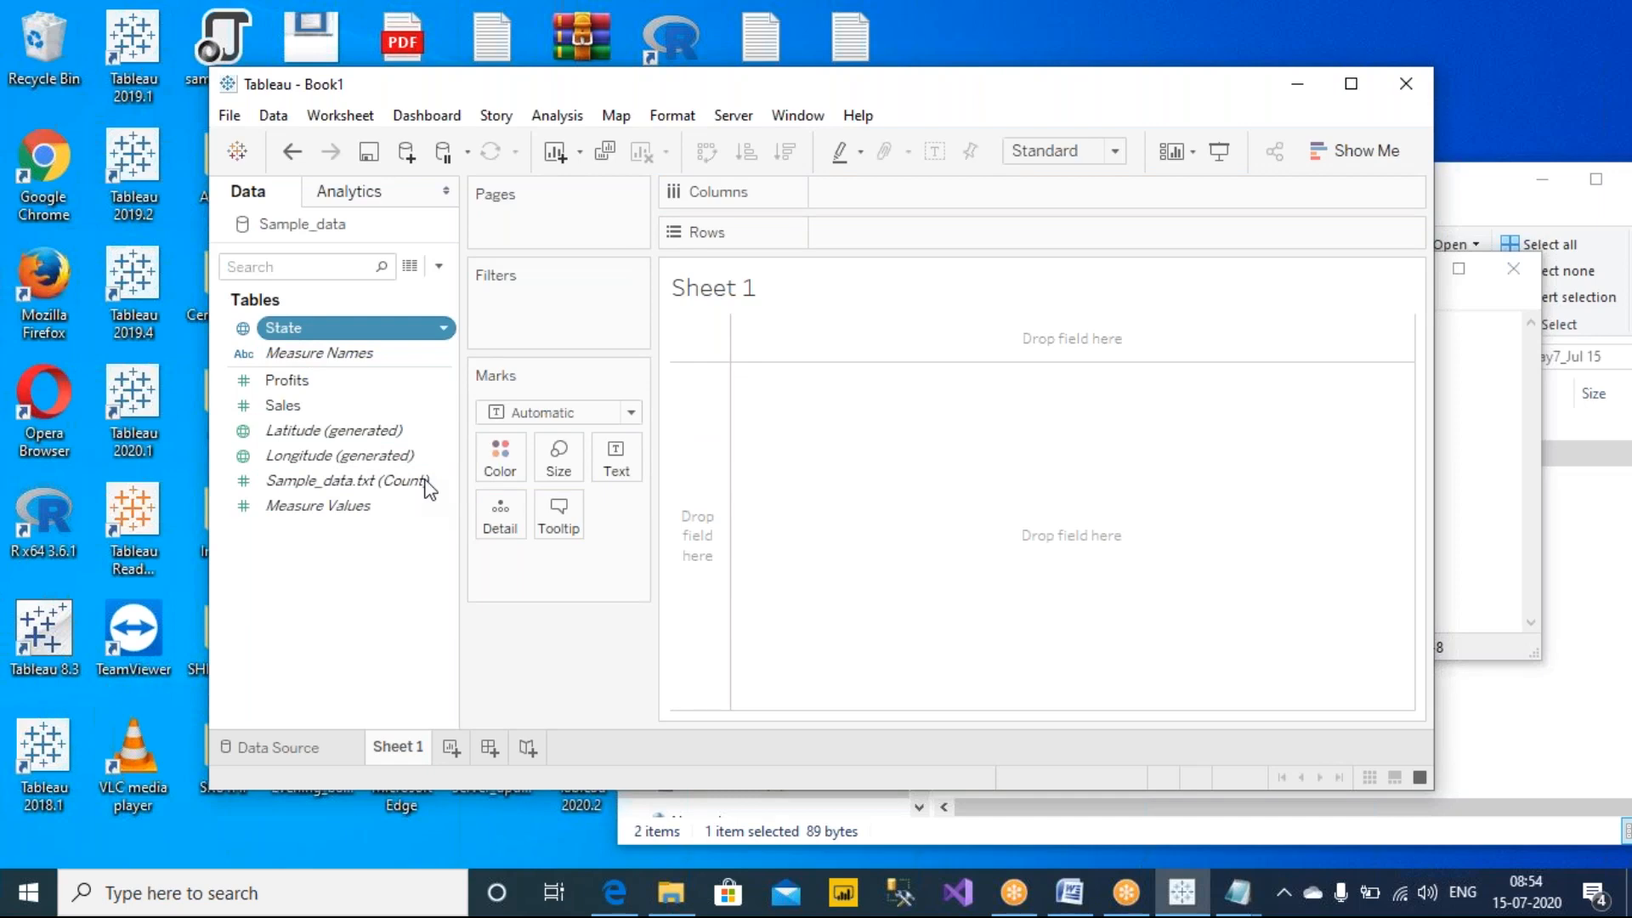
{"action": "key", "text": "Return"}
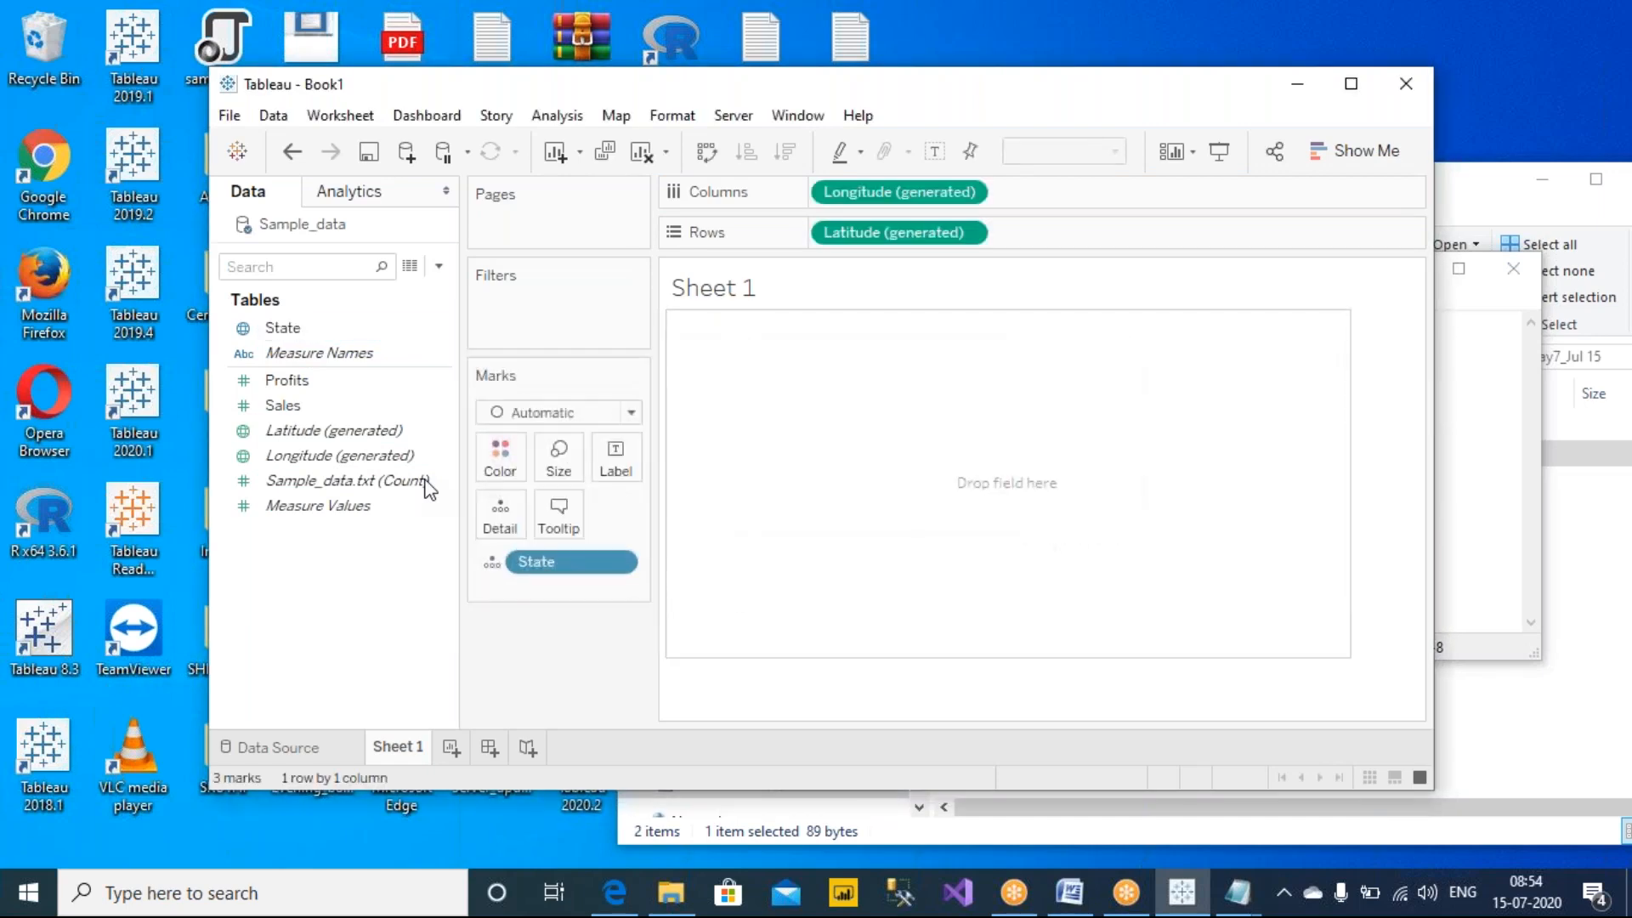
{"action": "left_click", "coordinate": [427, 484]}
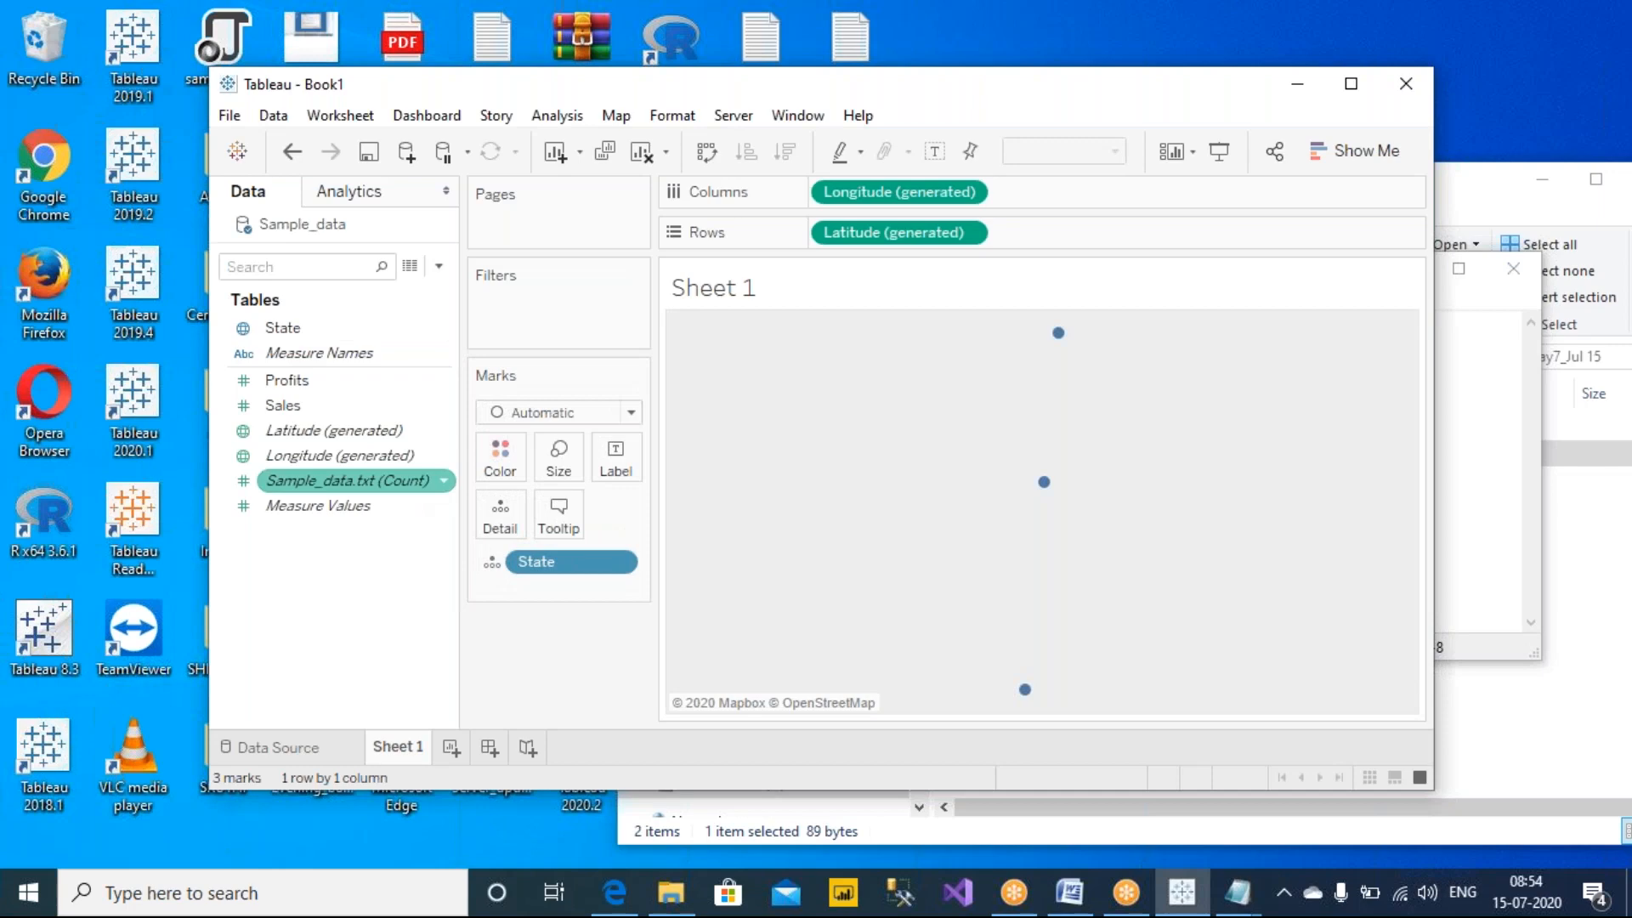
{"action": "left_click", "coordinate": [300, 332]}
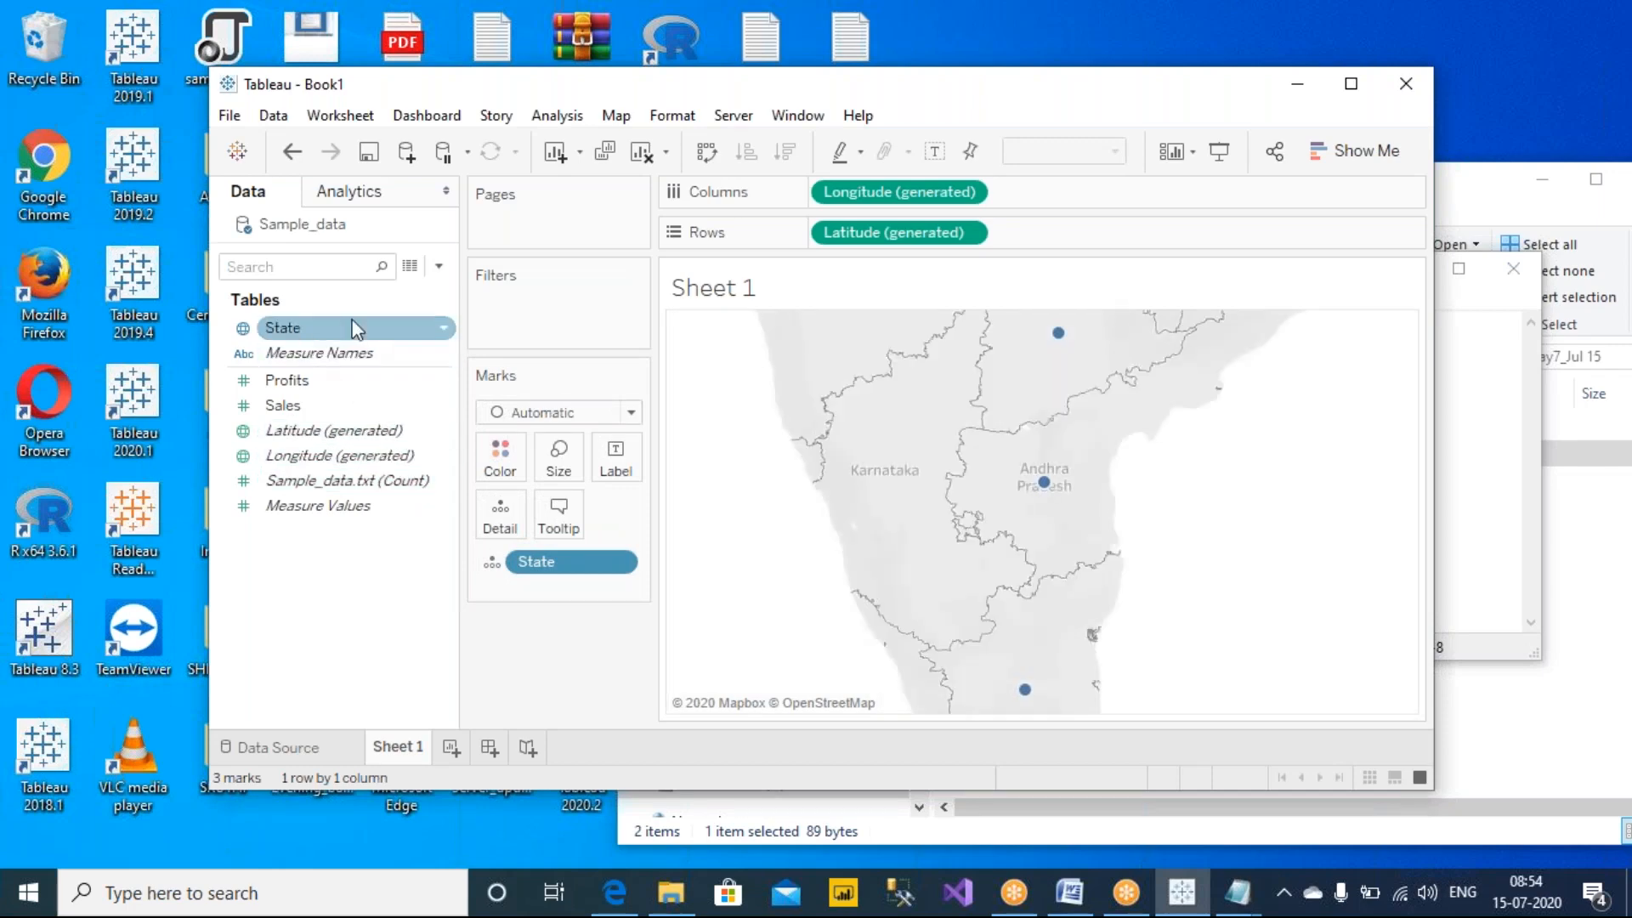
Draw pen lines from Latitude (generated) to Rows and Longitude (generated) to Columns, and maximize the Tableau window.
{"action": "left_click", "coordinate": [1053, 19]}
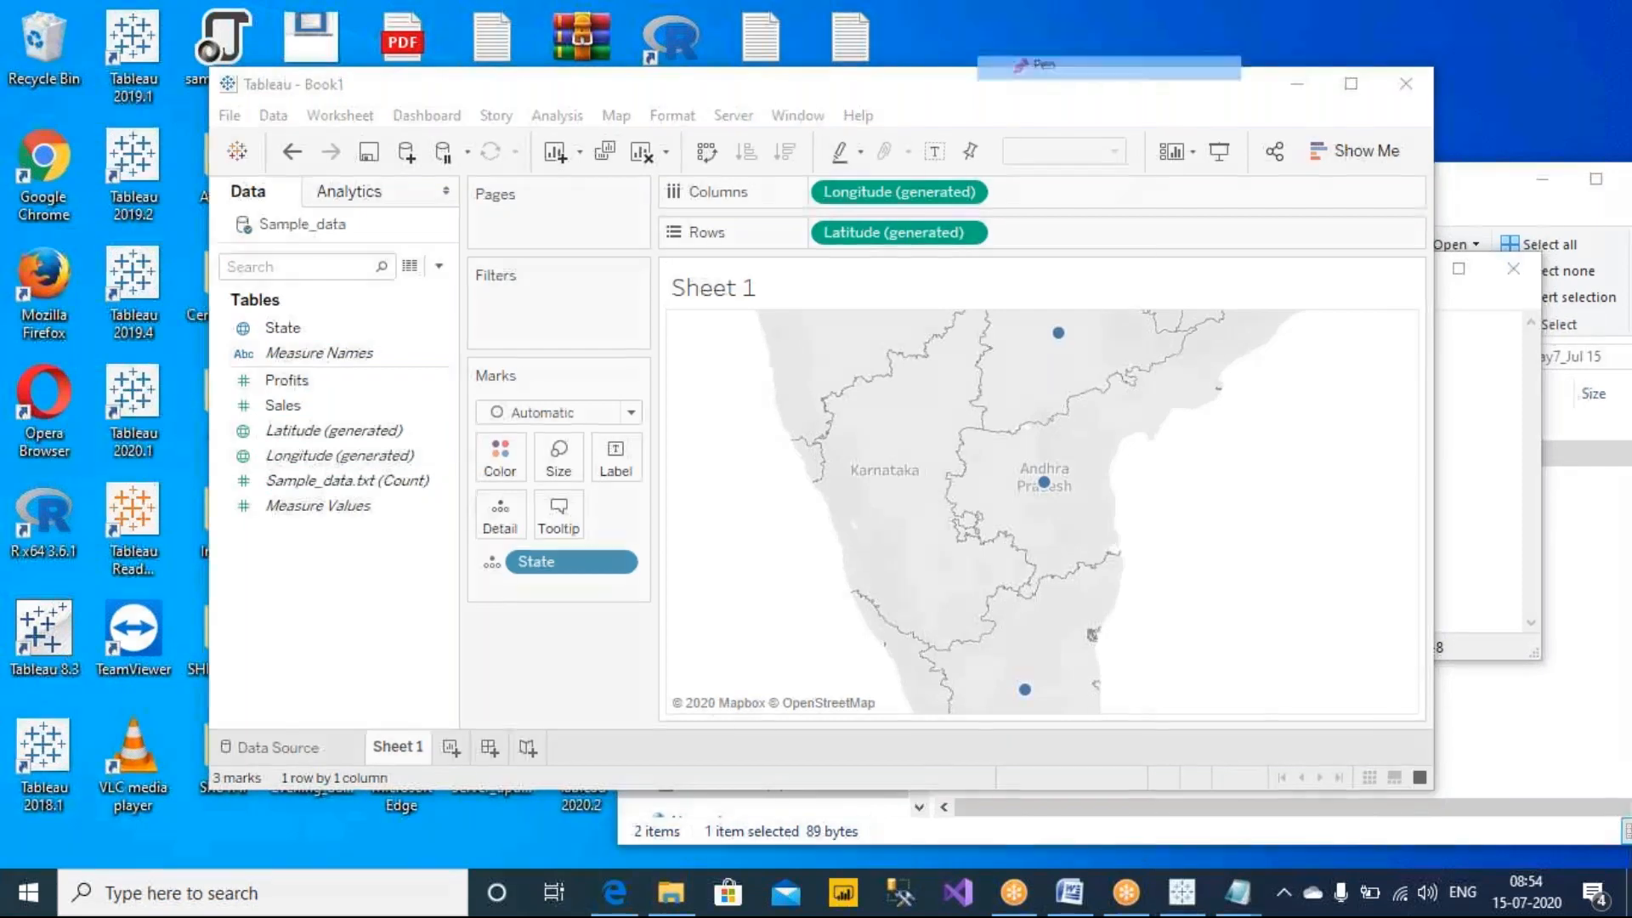
{"action": "mouse_move", "coordinate": [412, 419]}
{"action": "left_mouse_down"}
{"action": "mouse_move", "coordinate": [663, 274]}
{"action": "mouse_move", "coordinate": [787, 244]}
{"action": "left_mouse_up"}
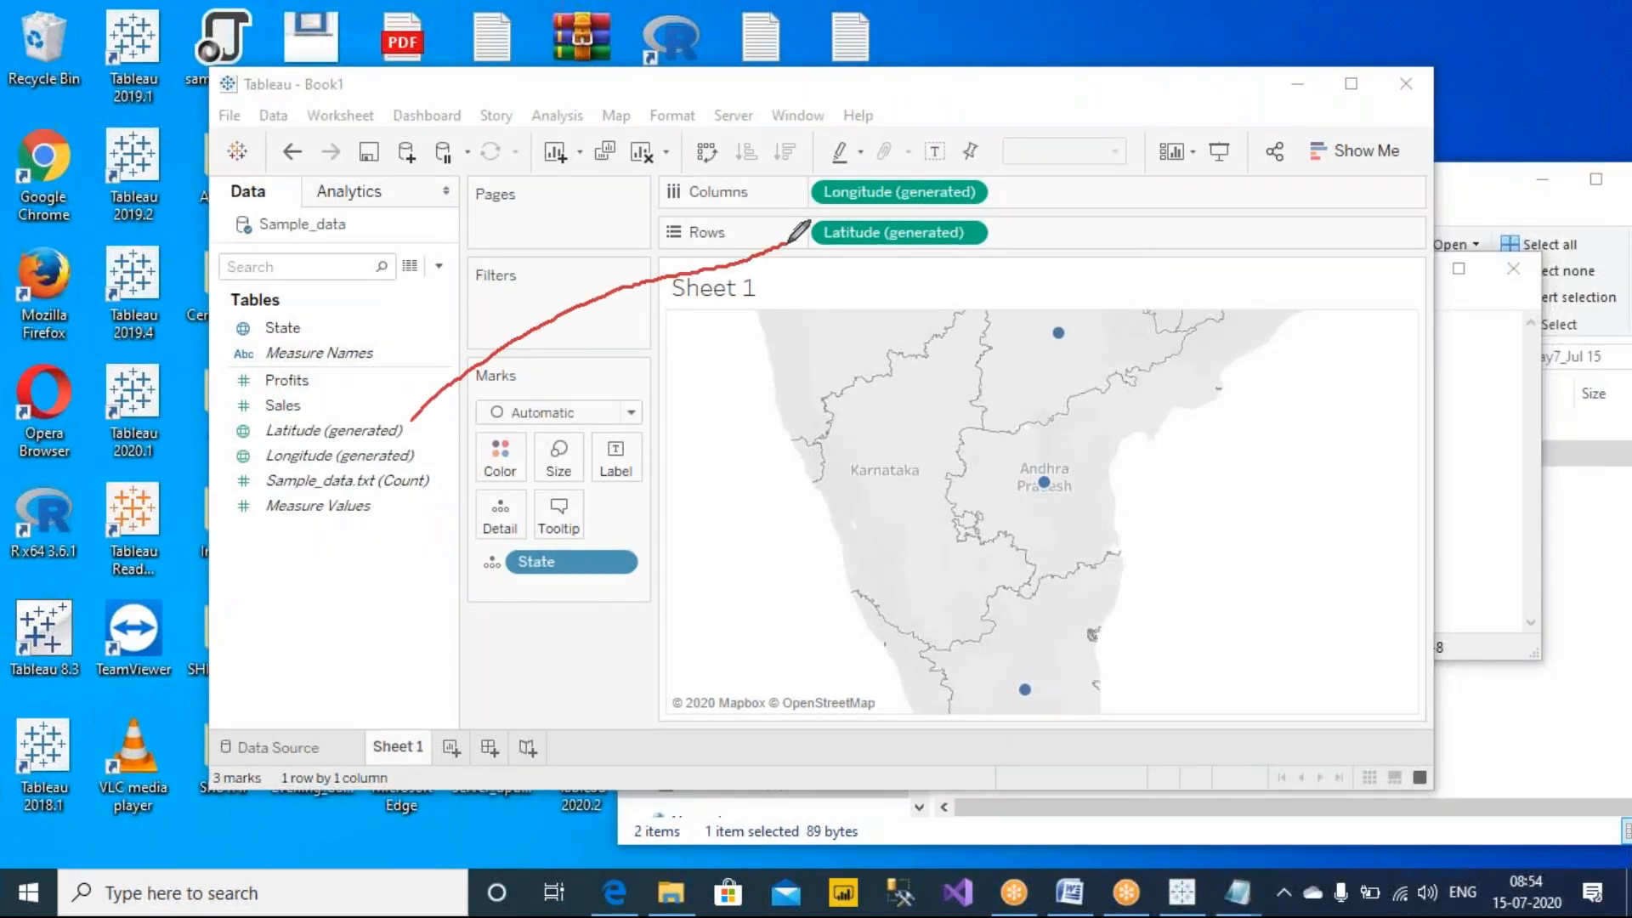
{"action": "mouse_move", "coordinate": [413, 444]}
{"action": "left_mouse_down"}
{"action": "mouse_move", "coordinate": [610, 259]}
{"action": "mouse_move", "coordinate": [825, 165]}
{"action": "left_mouse_up"}
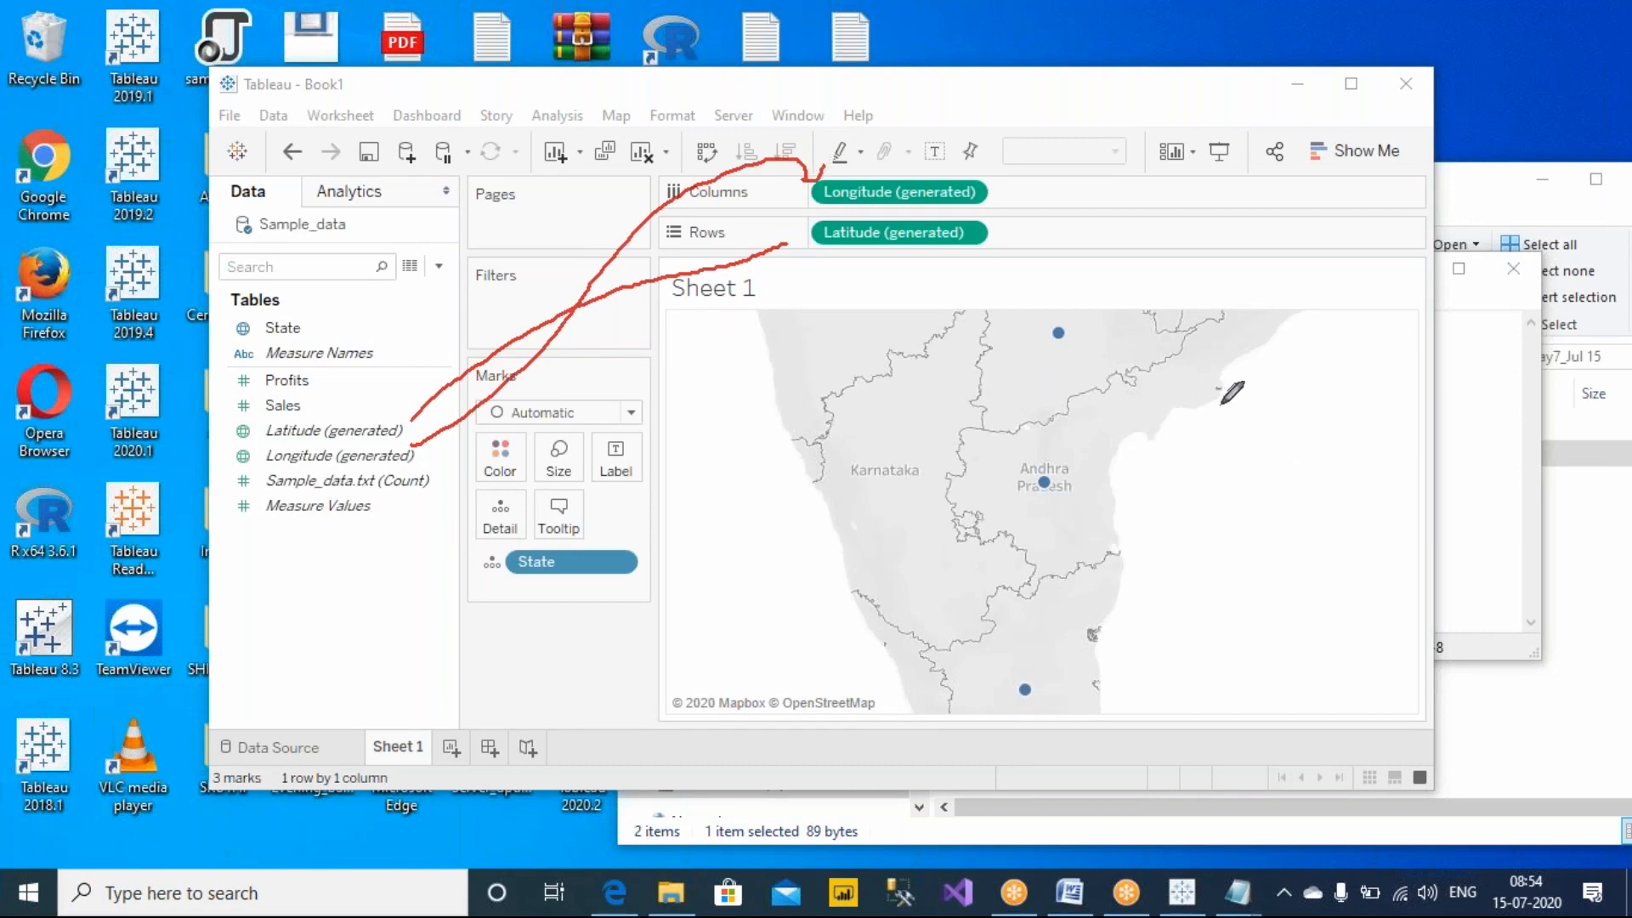
{"action": "left_click", "coordinate": [1350, 85]}
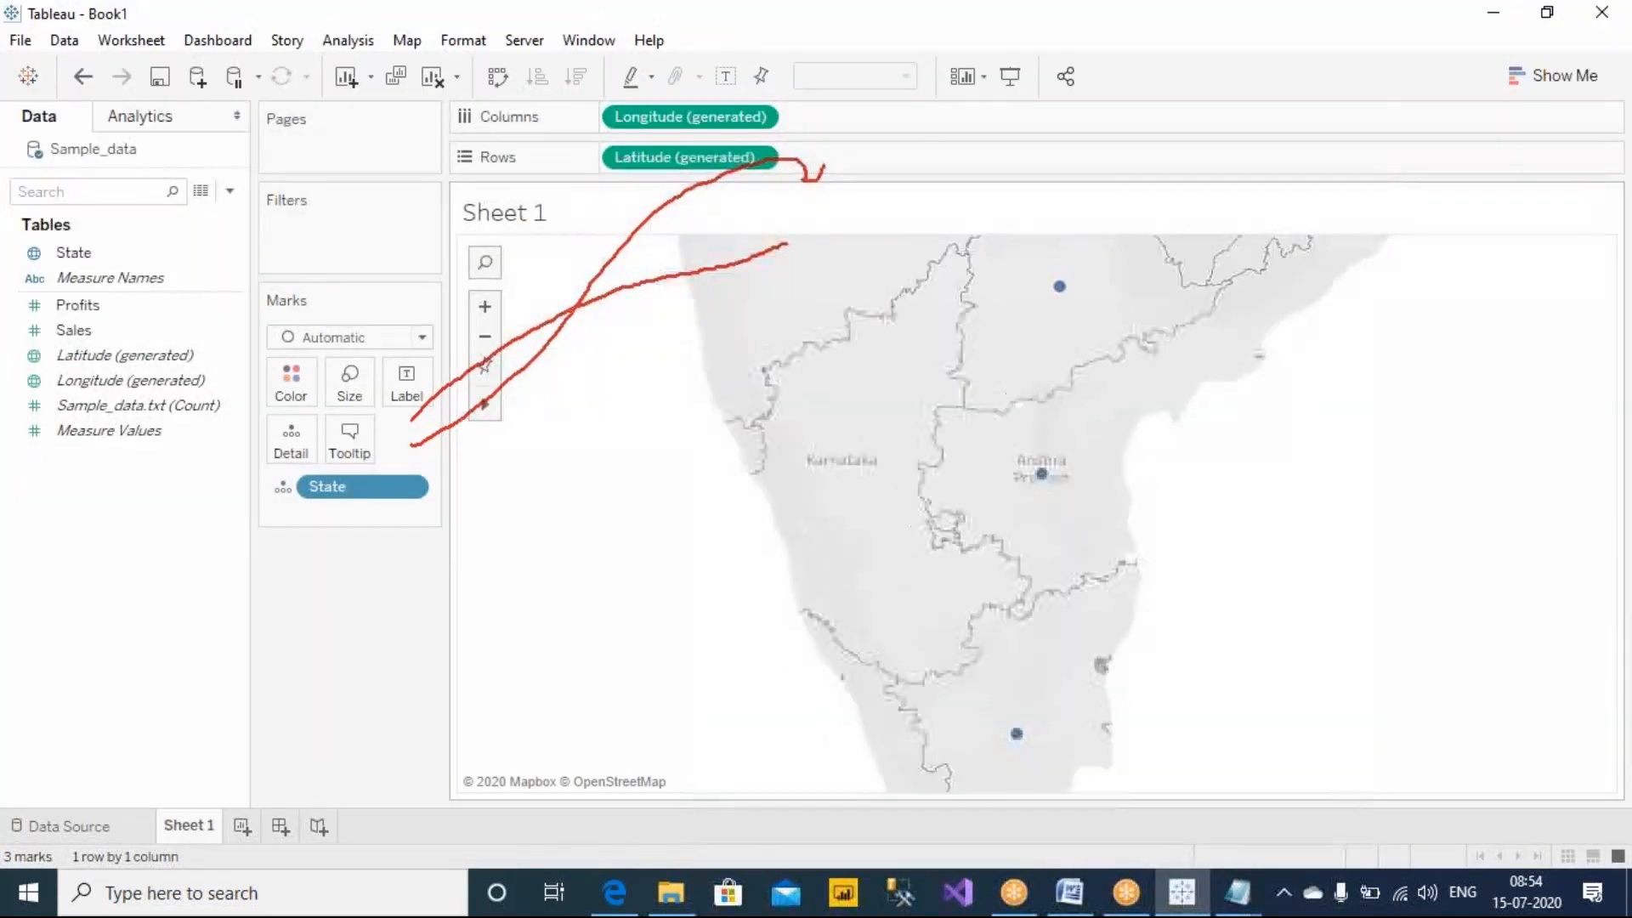
Examine the three plotted state marks on the map at the scale of the whole world.
{"action": "scroll", "coordinate": [1054, 486], "scroll_direction": "down", "scroll_amount": 7}
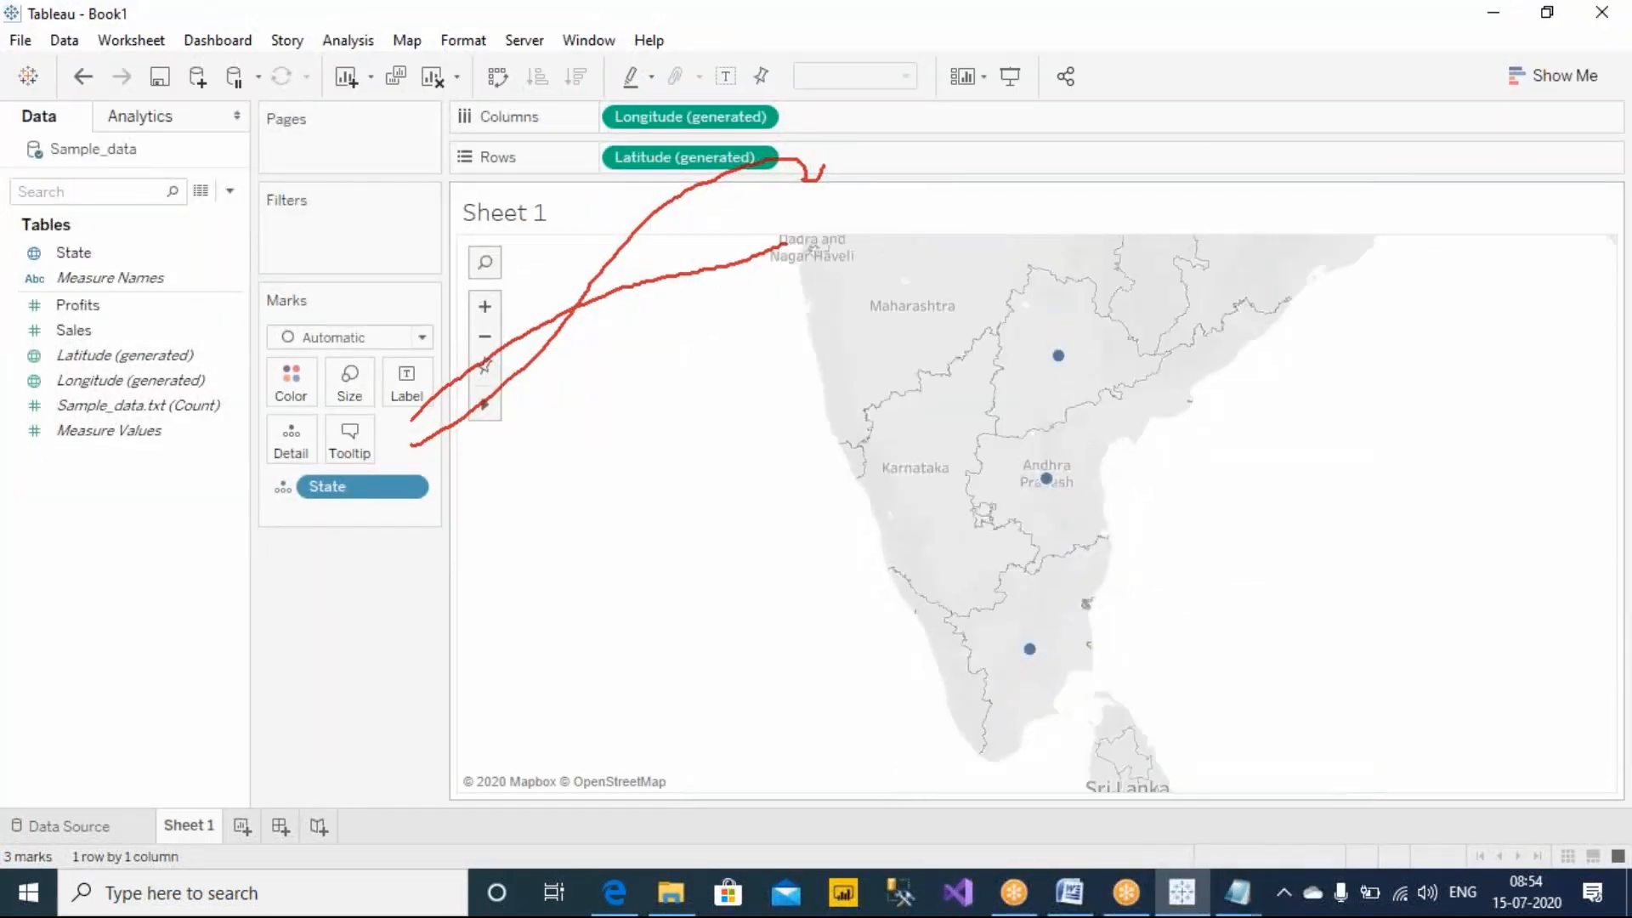
{"action": "scroll", "coordinate": [1052, 484], "scroll_direction": "down", "scroll_amount": 4}
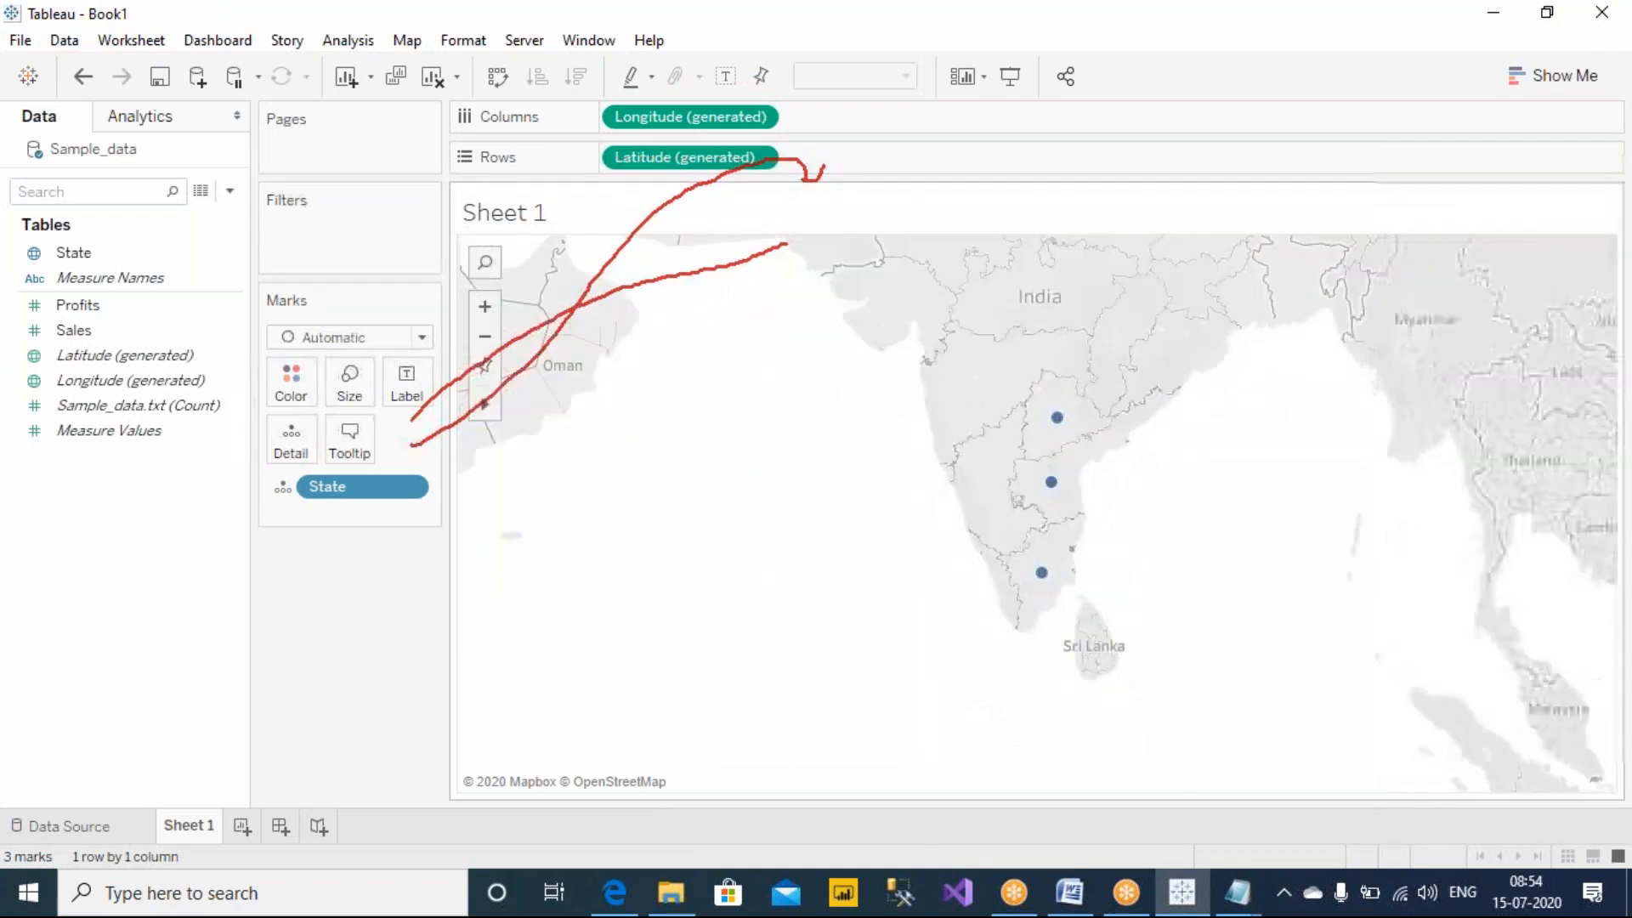
{"action": "scroll", "coordinate": [1054, 488], "scroll_direction": "down", "scroll_amount": 4}
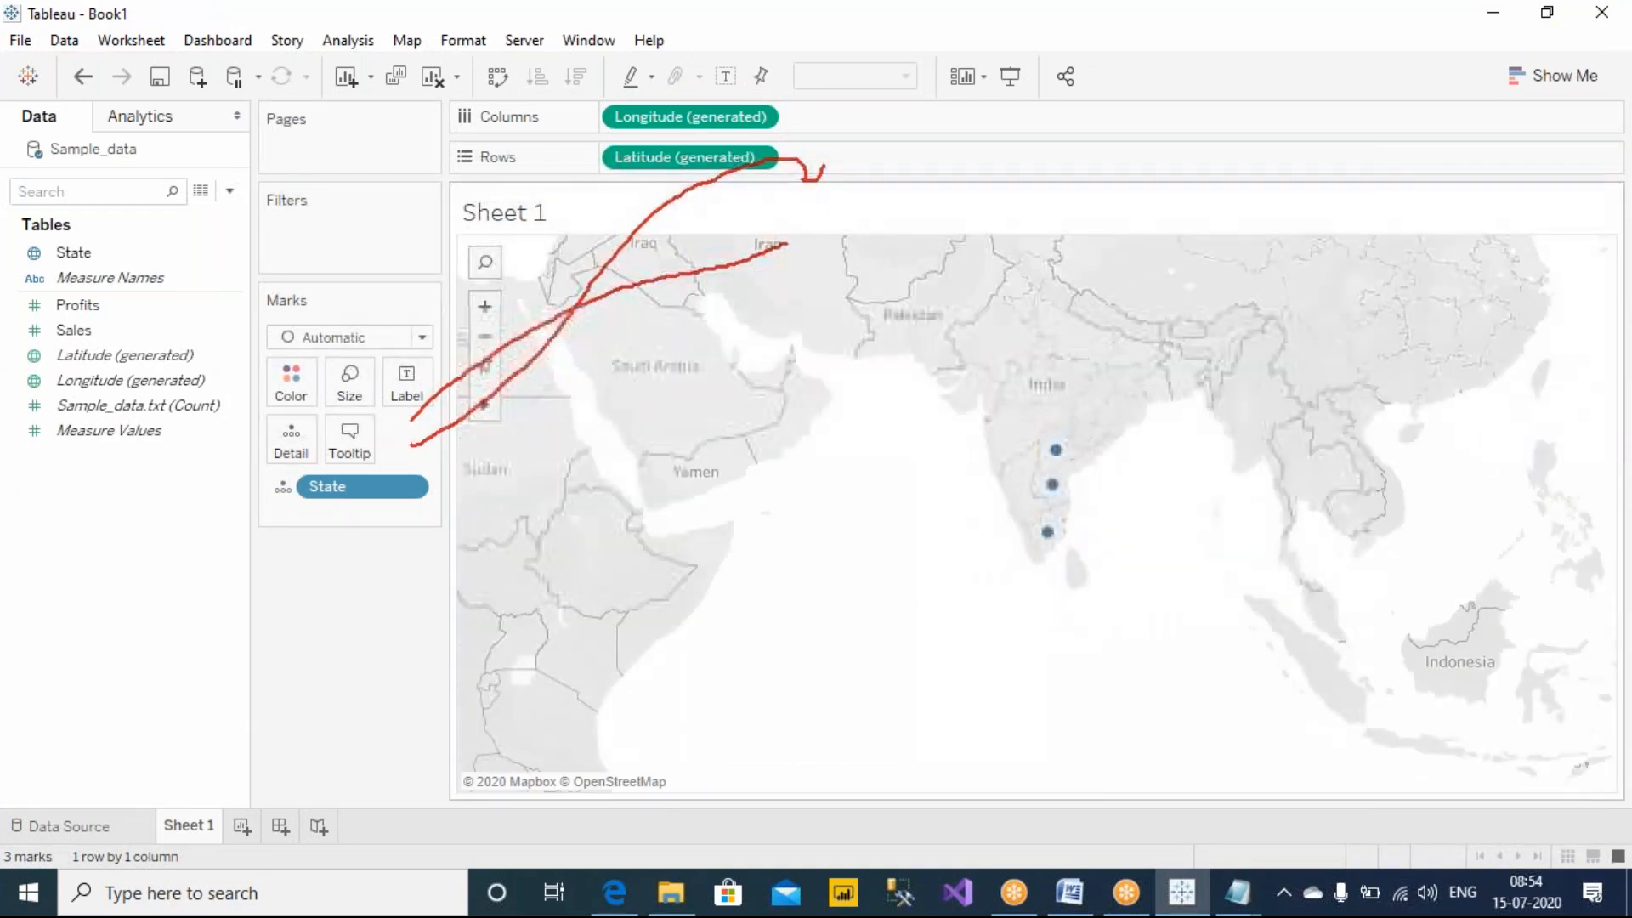
{"action": "scroll", "coordinate": [1054, 488], "scroll_direction": "down", "scroll_amount": 4}
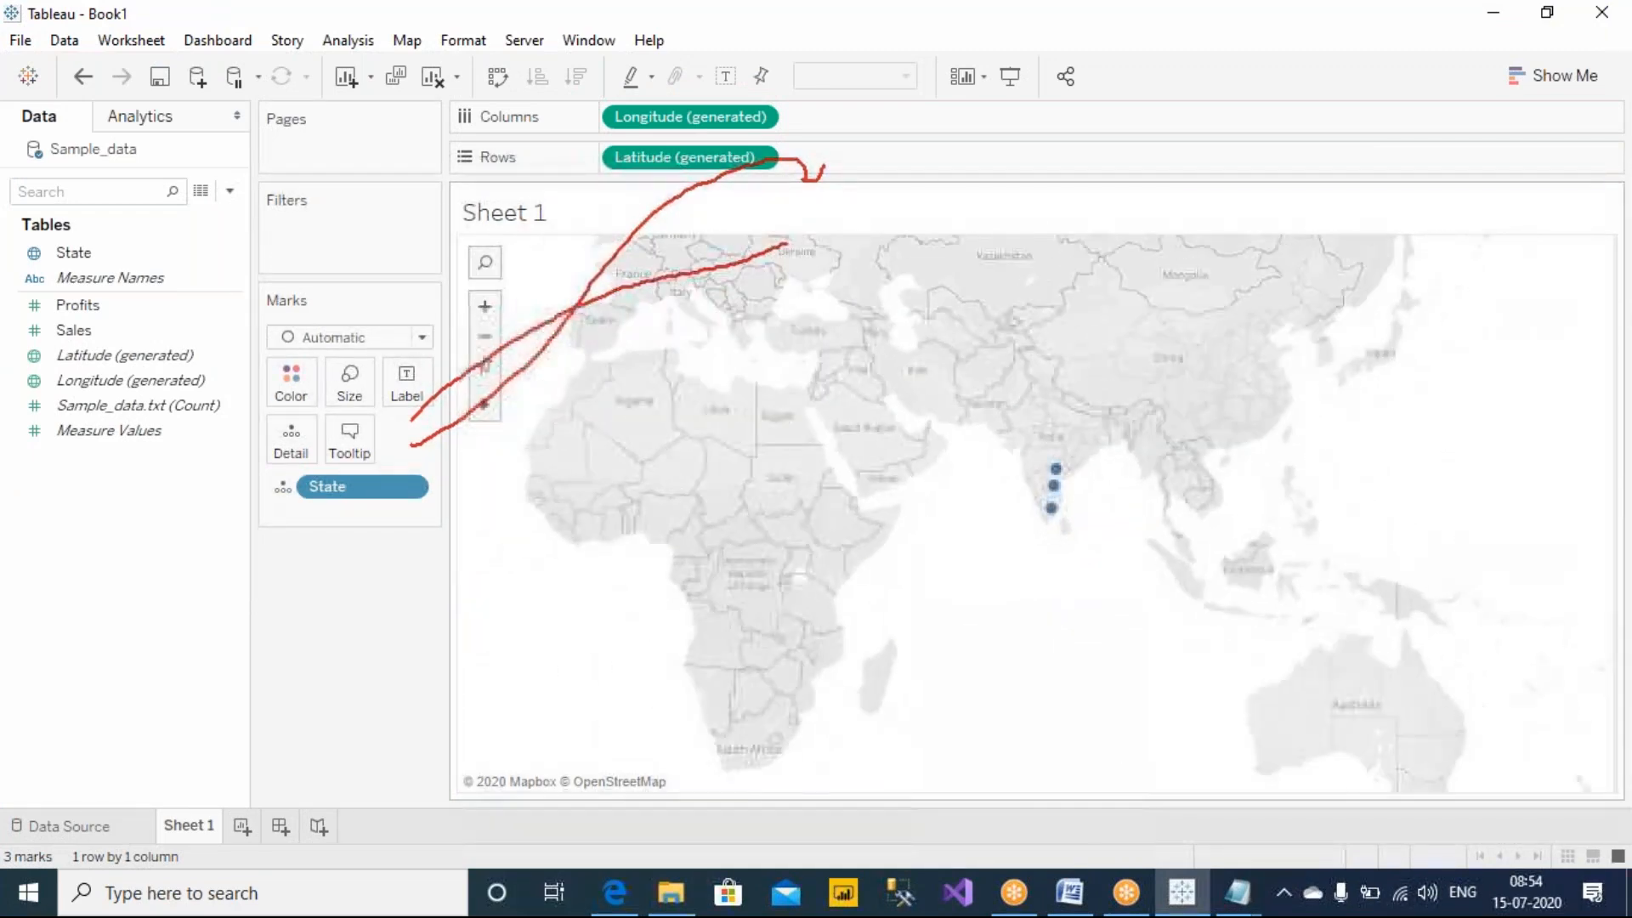
{"action": "scroll", "coordinate": [1054, 489], "scroll_direction": "down", "scroll_amount": 4}
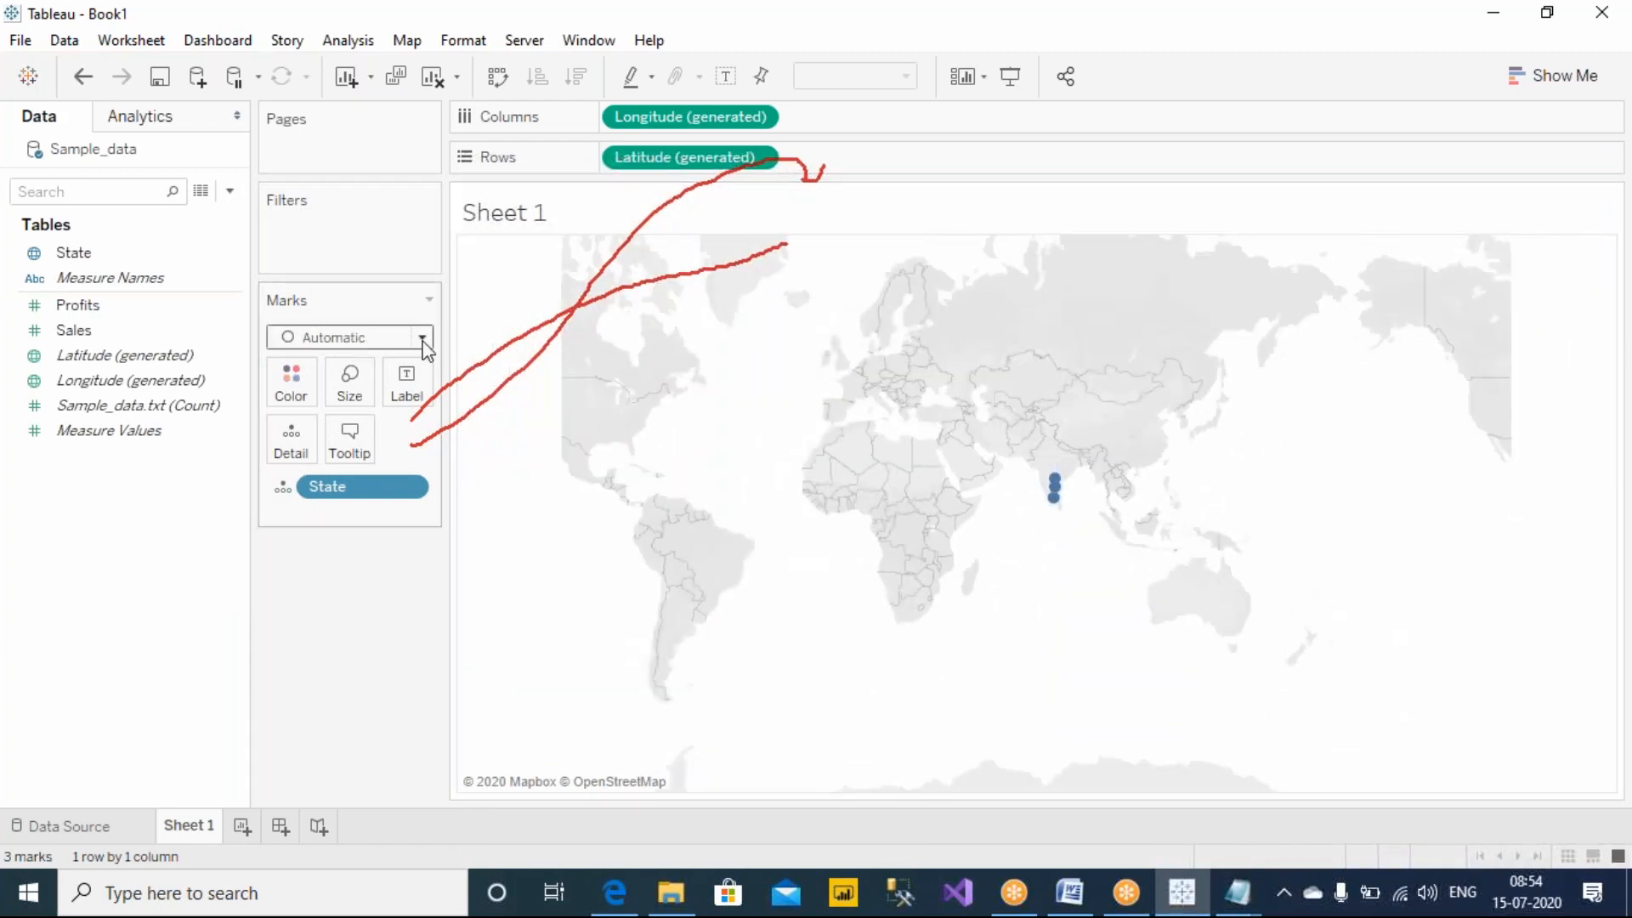
{"action": "left_click", "coordinate": [485, 365]}
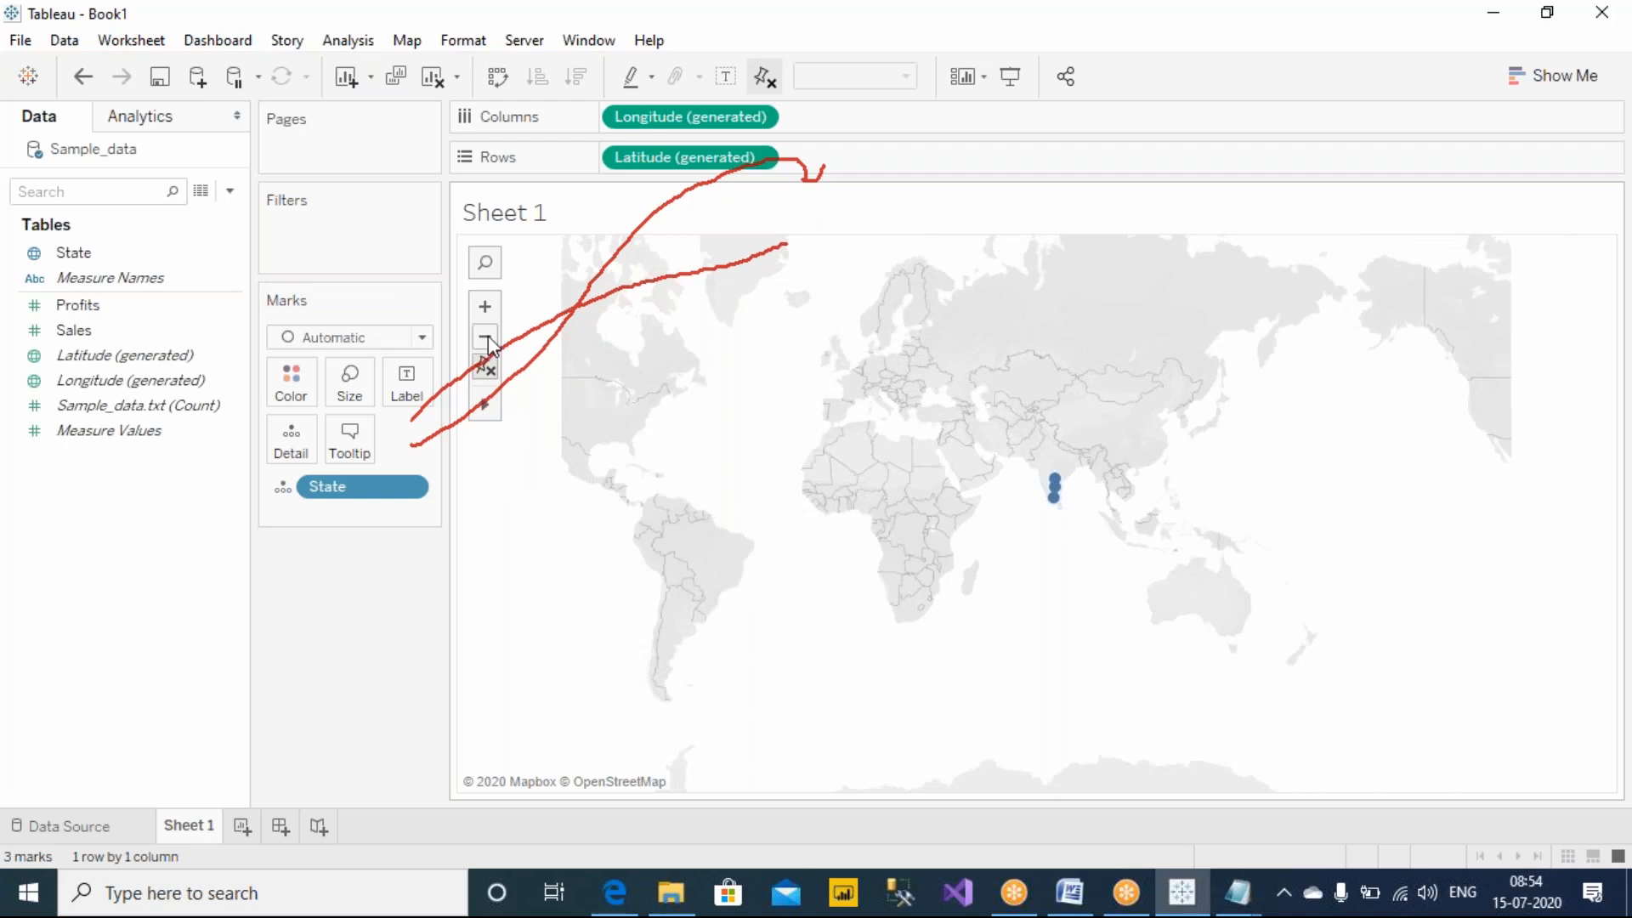
{"action": "mouse_move", "coordinate": [484, 402]}
{"action": "left_click", "coordinate": [549, 406]}
{"action": "left_click_drag", "start_coordinate": [769, 441], "coordinate": [757, 543]}
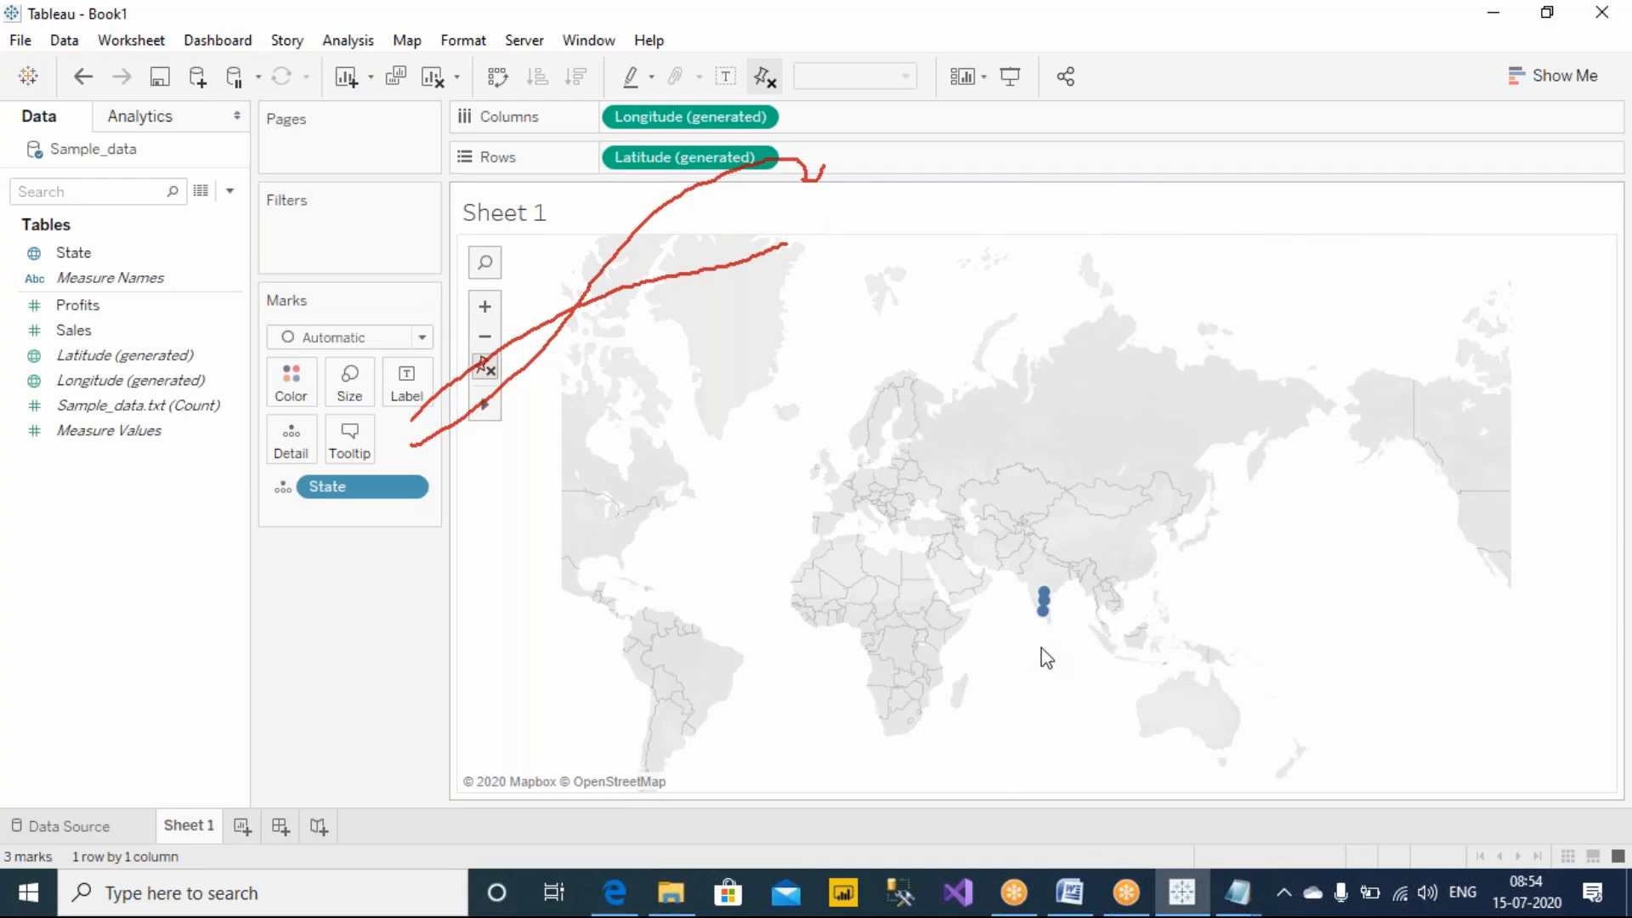
Look at the State field and its marks in close-up over southern India.
{"action": "scroll", "coordinate": [1037, 639], "scroll_direction": "up", "scroll_amount": 1}
{"action": "scroll", "coordinate": [1033, 637], "scroll_direction": "up", "scroll_amount": 3}
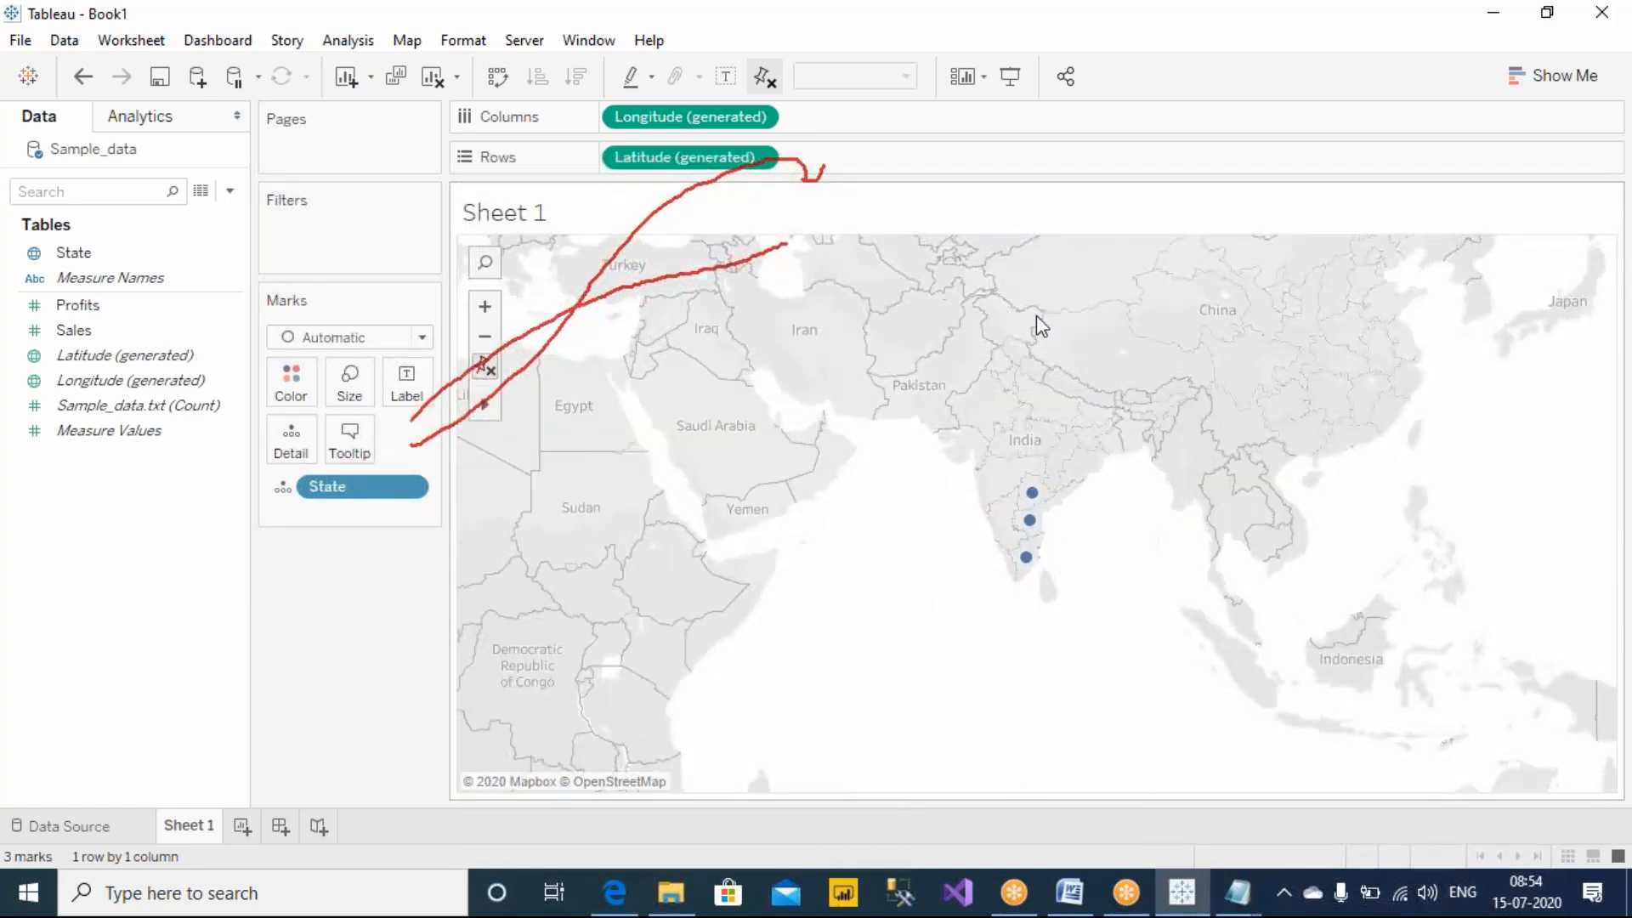
{"action": "left_click", "coordinate": [134, 255]}
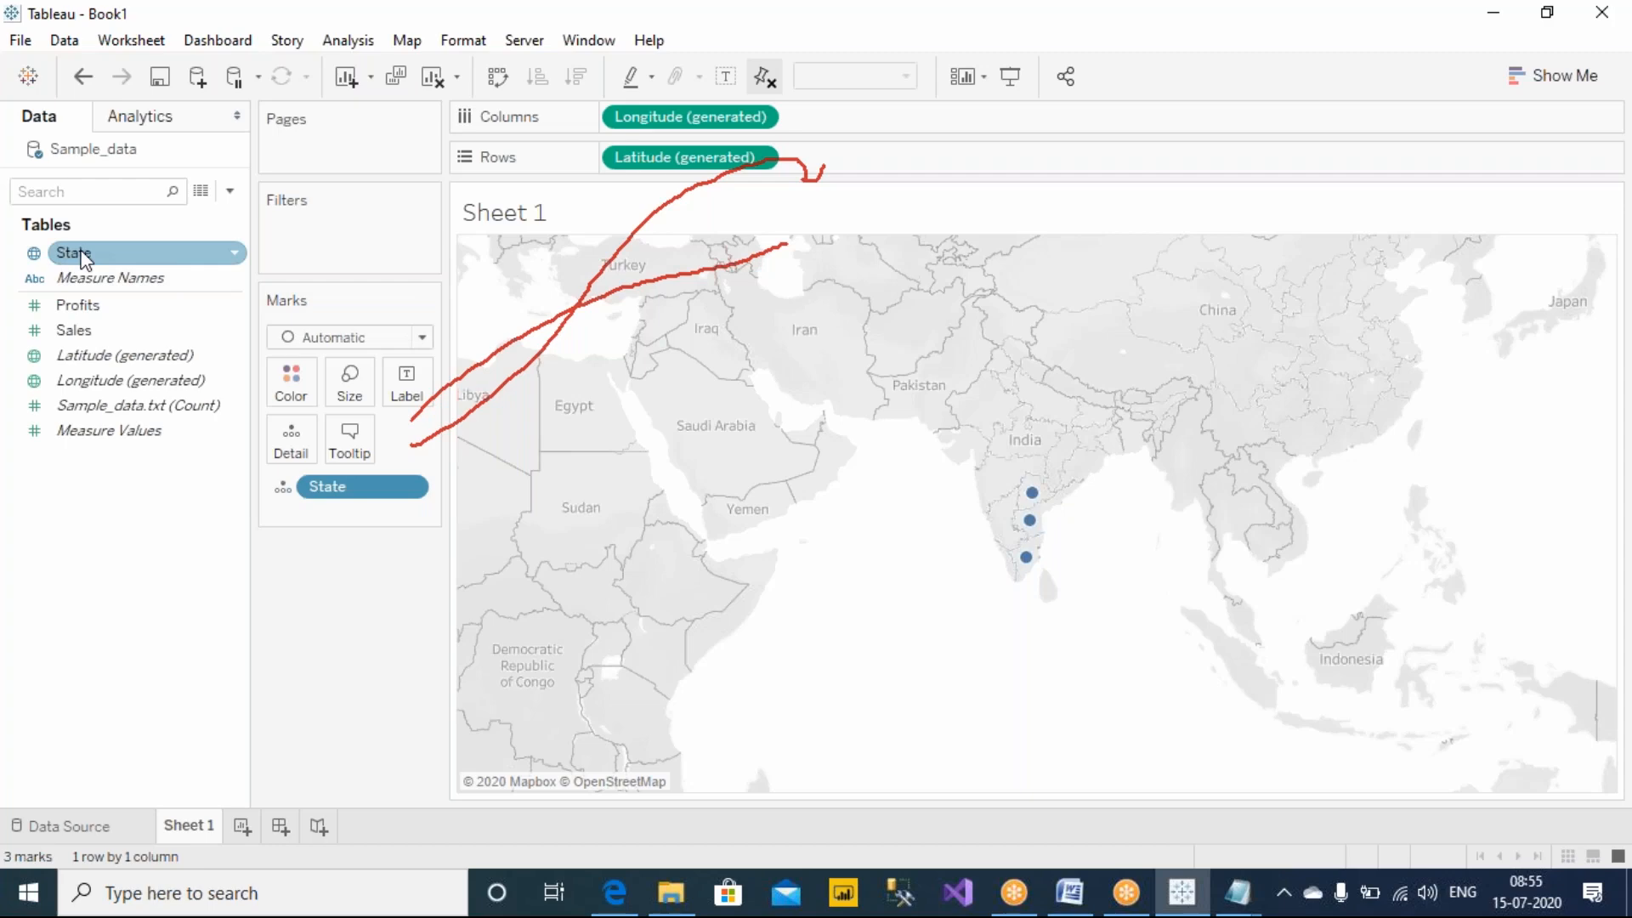
{"action": "left_click", "coordinate": [996, 478]}
{"action": "scroll", "coordinate": [996, 478], "scroll_direction": "up", "scroll_amount": 4}
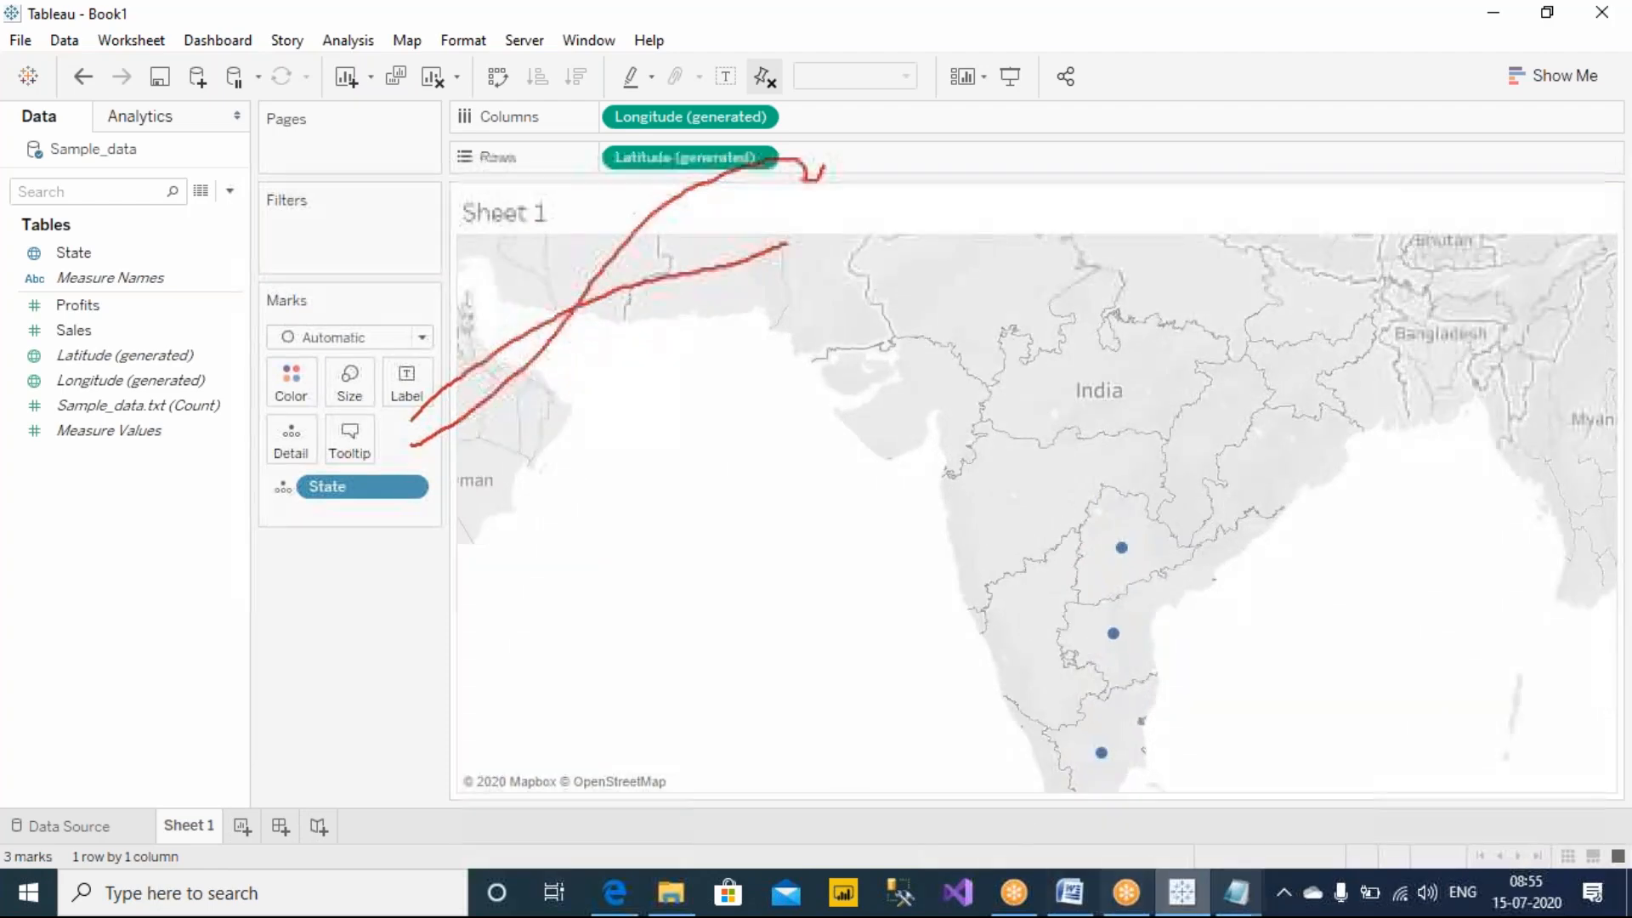
Switch to Notes.txt in Notepad, add the line "WE HAVE TWO TYPES OF MAPS:" below the manual way section, and save.
{"action": "mouse_move", "coordinate": [1232, 892]}
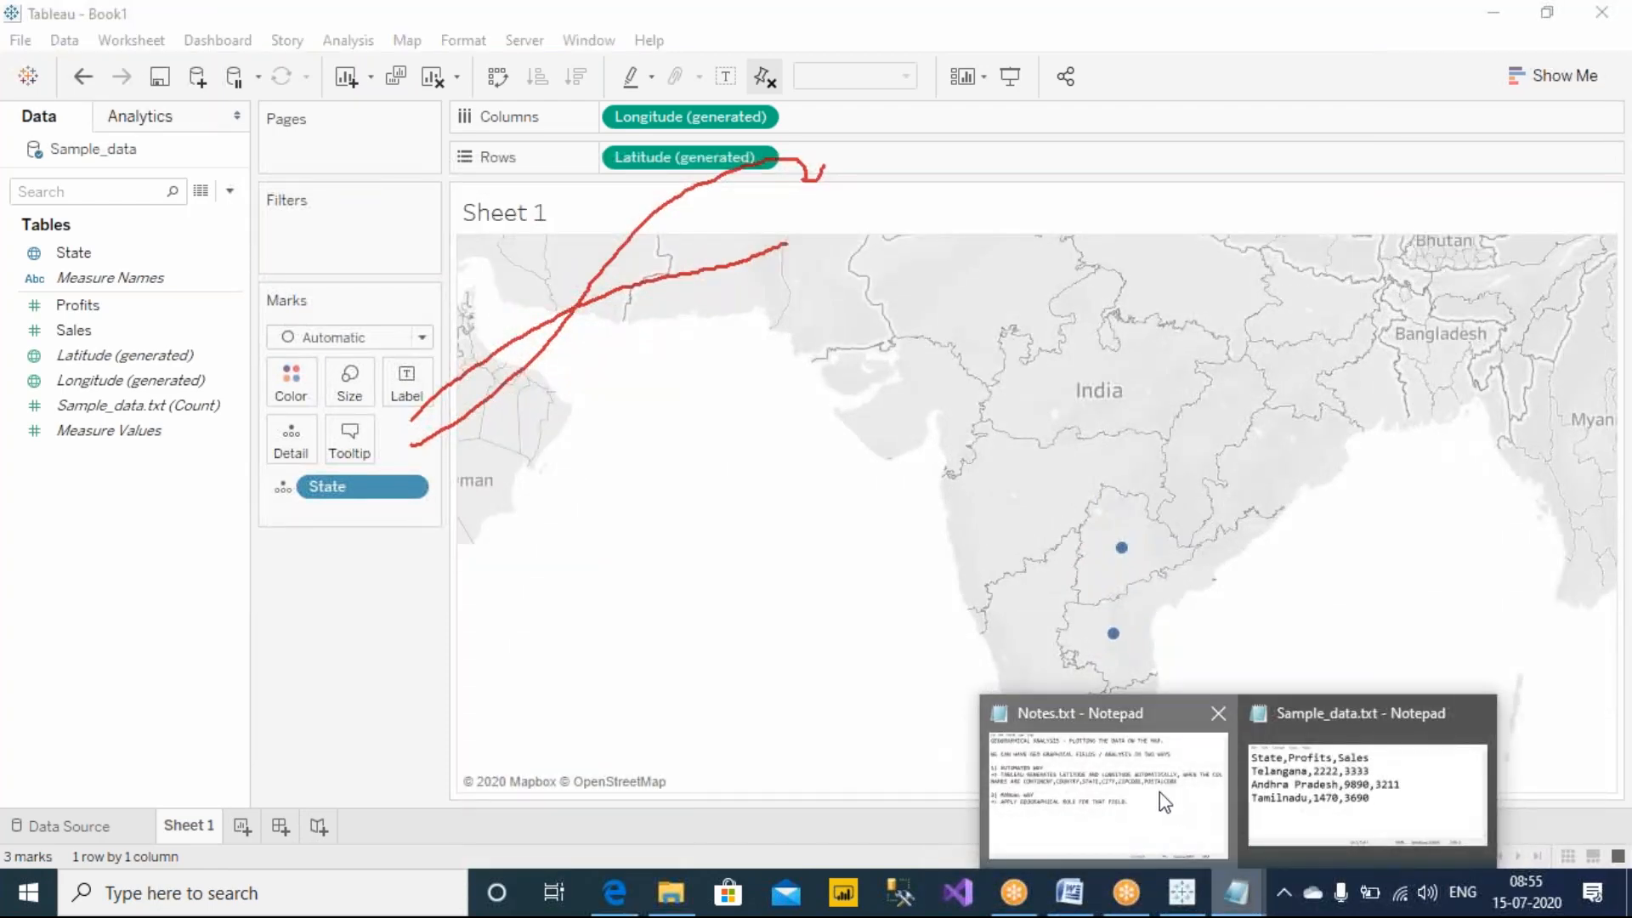
{"action": "left_click", "coordinate": [1161, 798]}
{"action": "key", "text": "Return"}
{"action": "key", "text": "Return"}
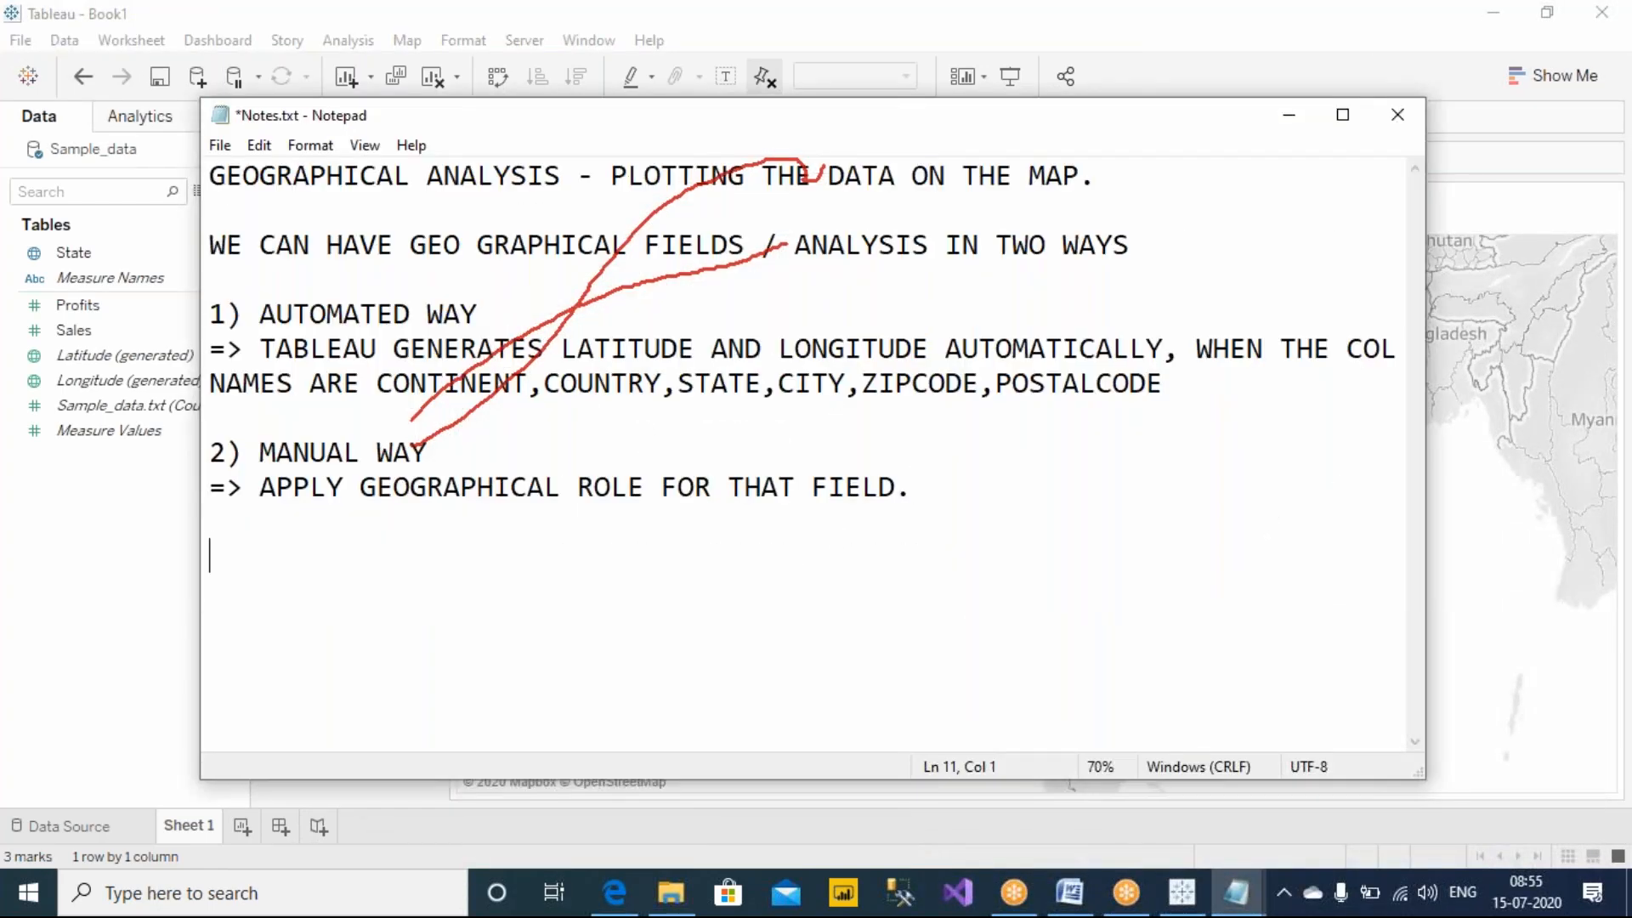
{"action": "type", "text": "we"}
{"action": "key", "text": "BackSpace"}
{"action": "key", "text": "BackSpace"}
{"action": "key", "text": "BackSpace"}
{"action": "type", "text": "WE HAVE TWO TYPES"}
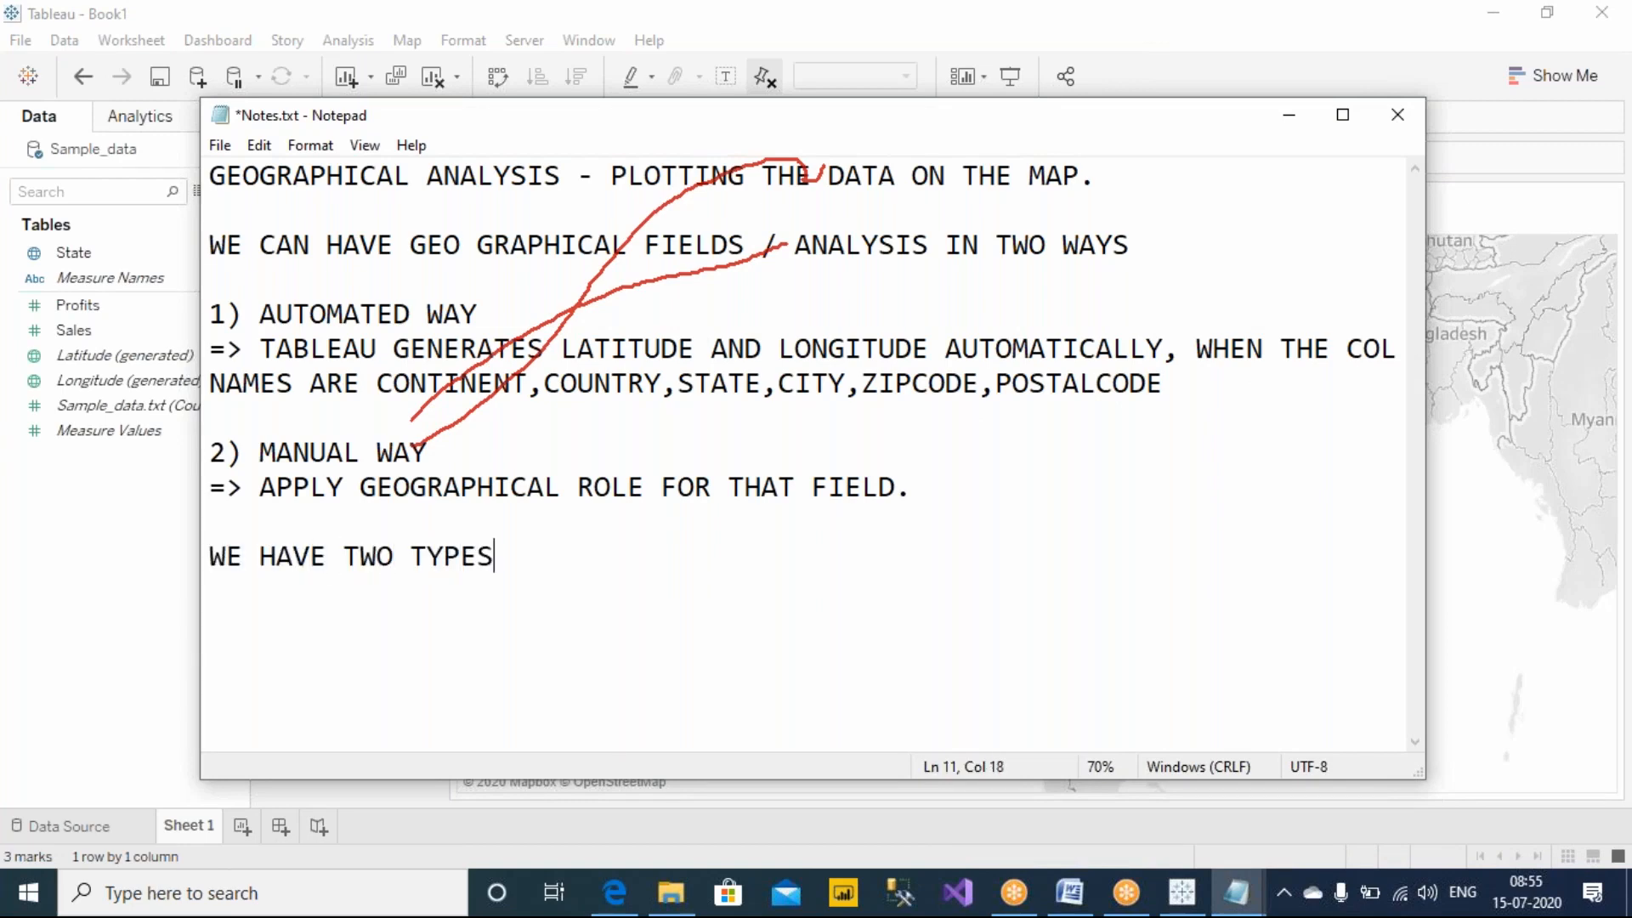
{"action": "type", "text": " OF MAPS:"}
{"action": "key", "text": "Return"}
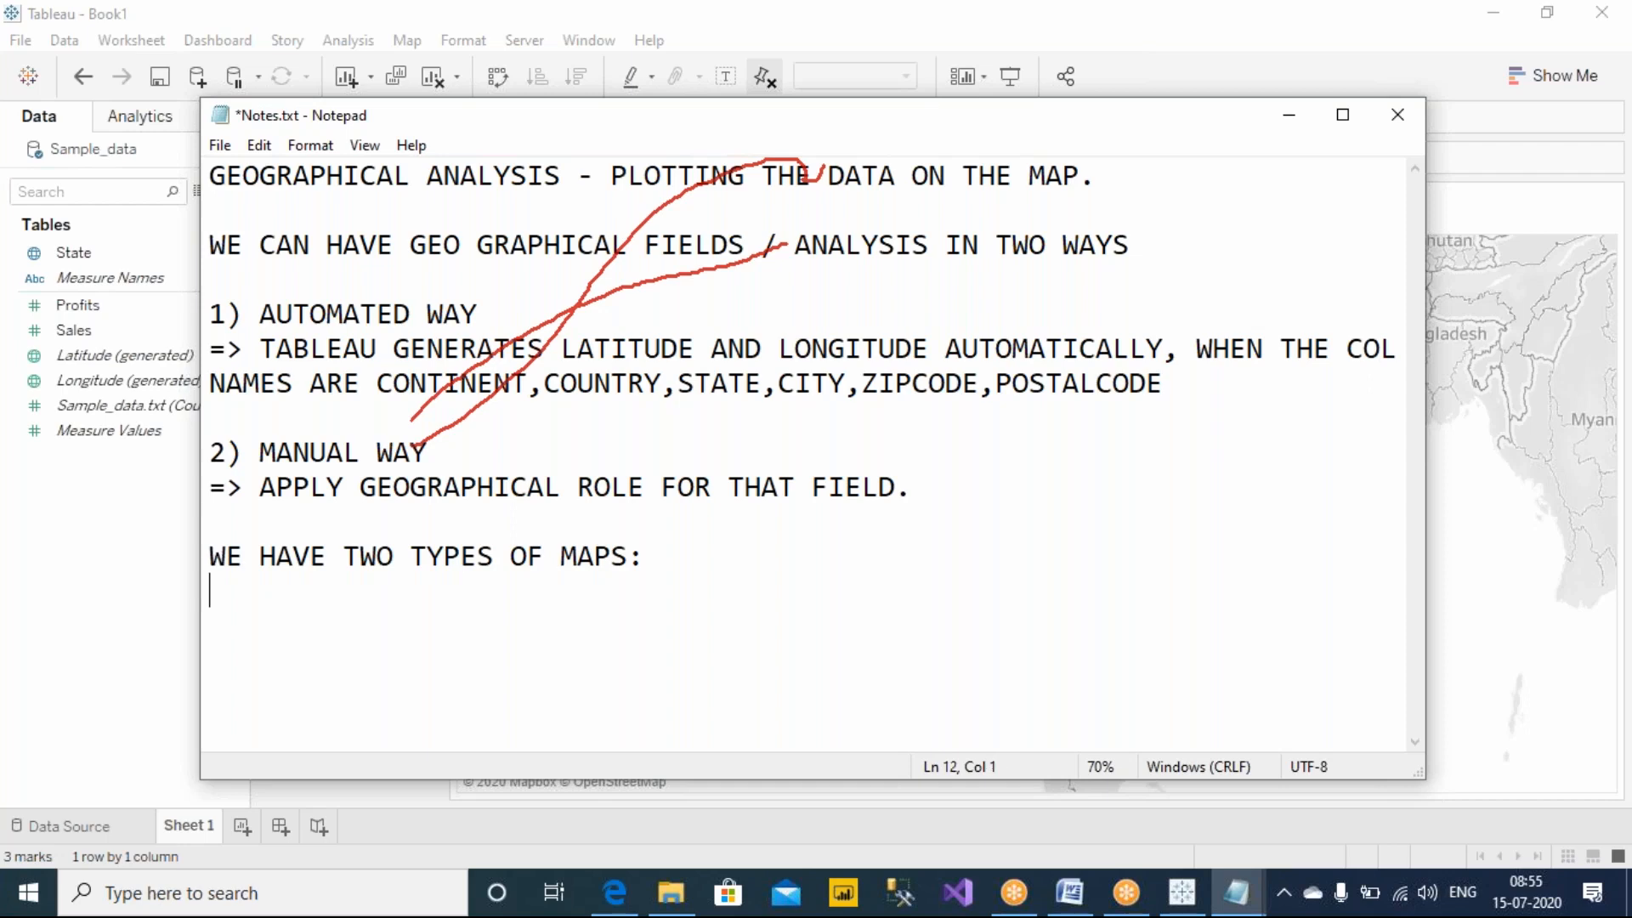
{"action": "key", "text": "ctrl+s"}
List "1) SYMBOL MAPS (DEFAULT MAP)" and "2) FILLED MAPS (MAPS)" under the map types heading and save the notes.
{"action": "type", "text": "1) SYMBOL MAPS"}
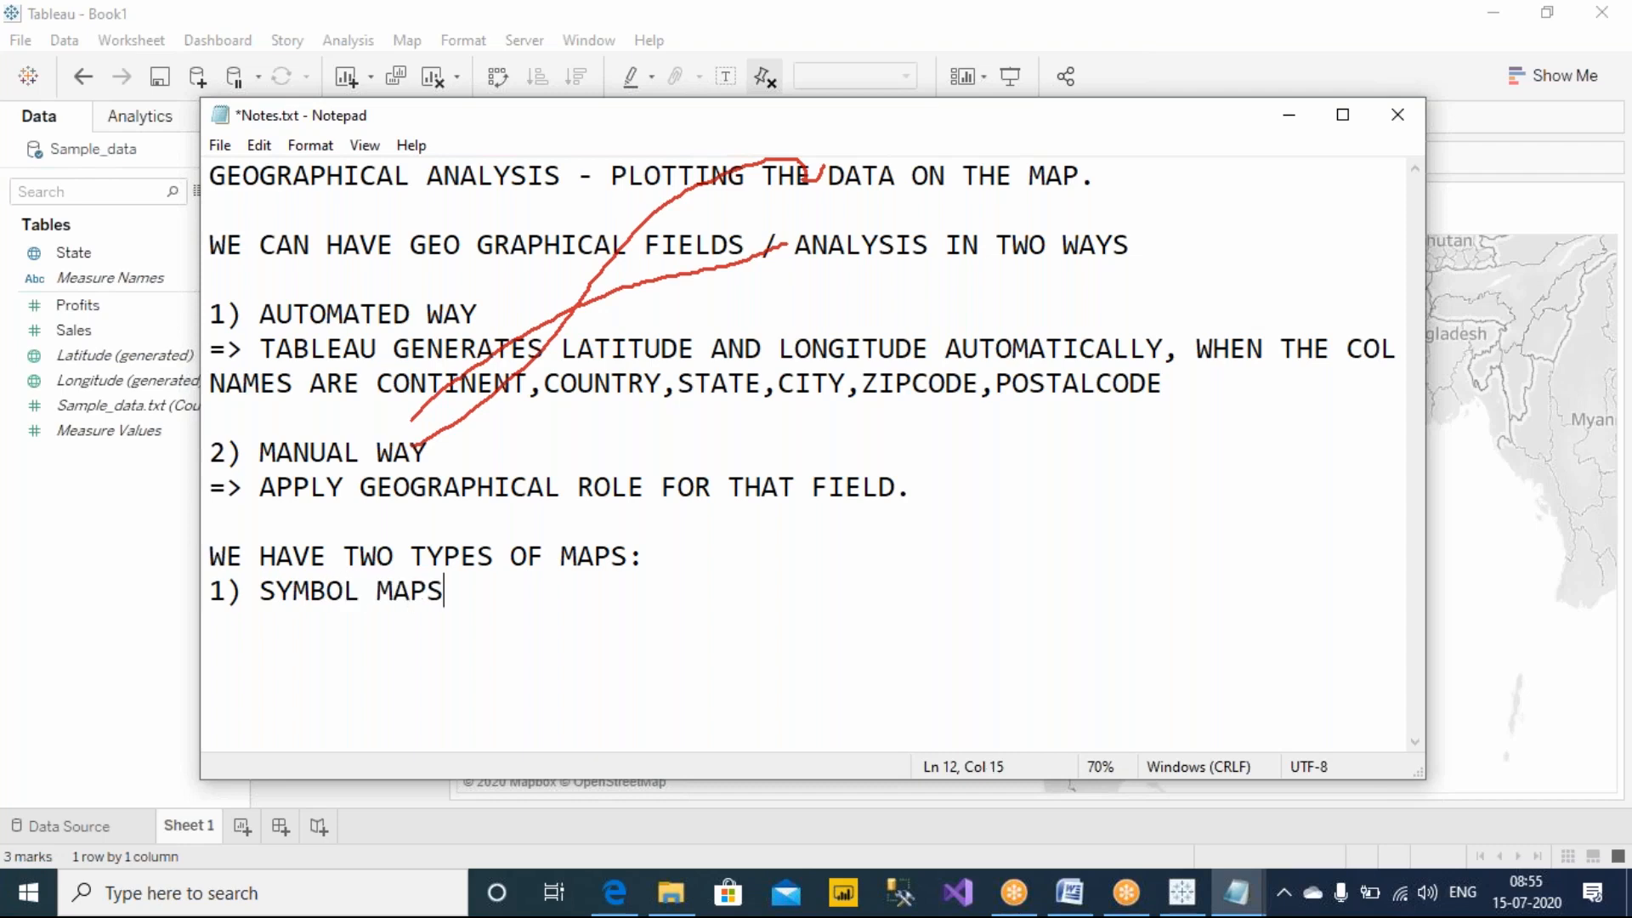
{"action": "key", "text": "Return"}
{"action": "type", "text": "2) FILLED M"}
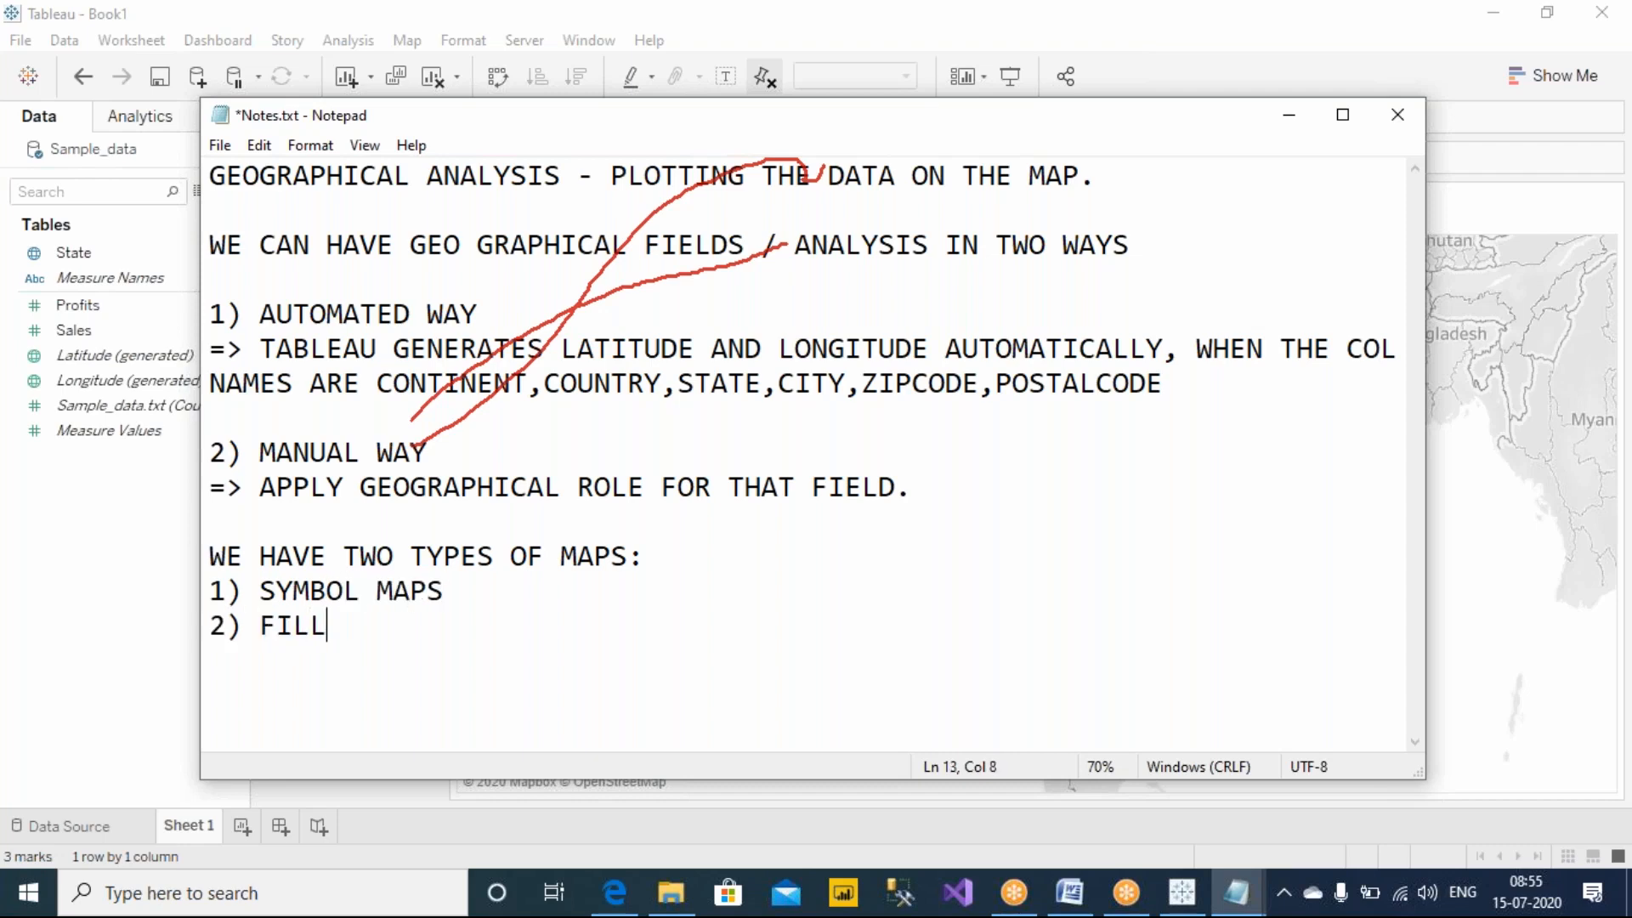
{"action": "type", "text": "APS (MAPS)"}
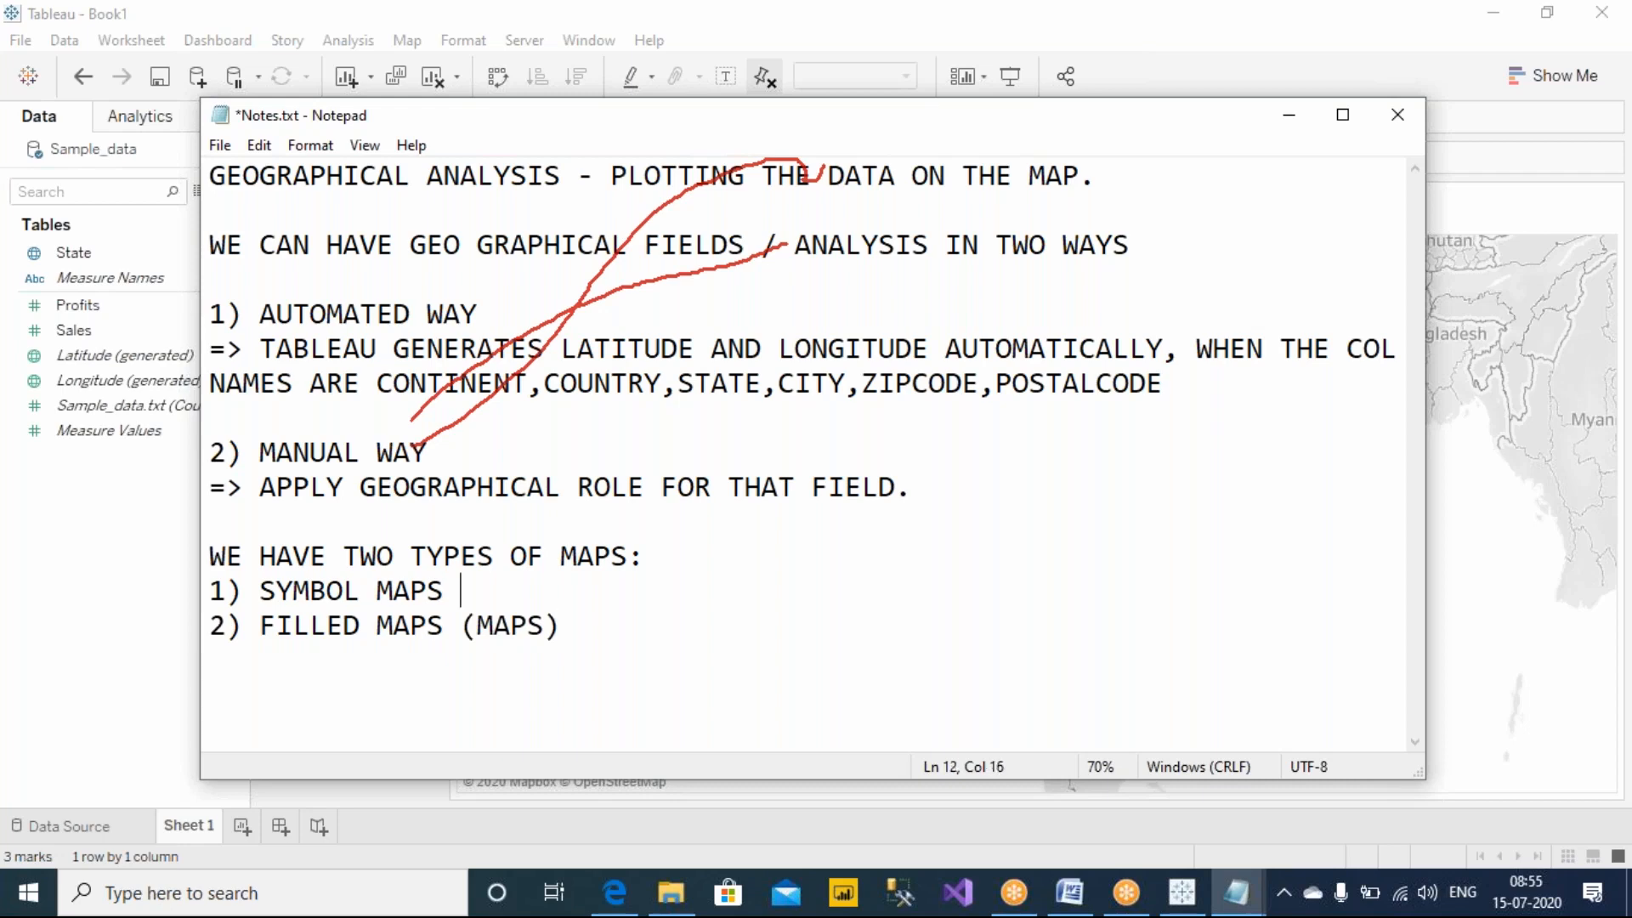
{"action": "type", "text": "(DEFA"}
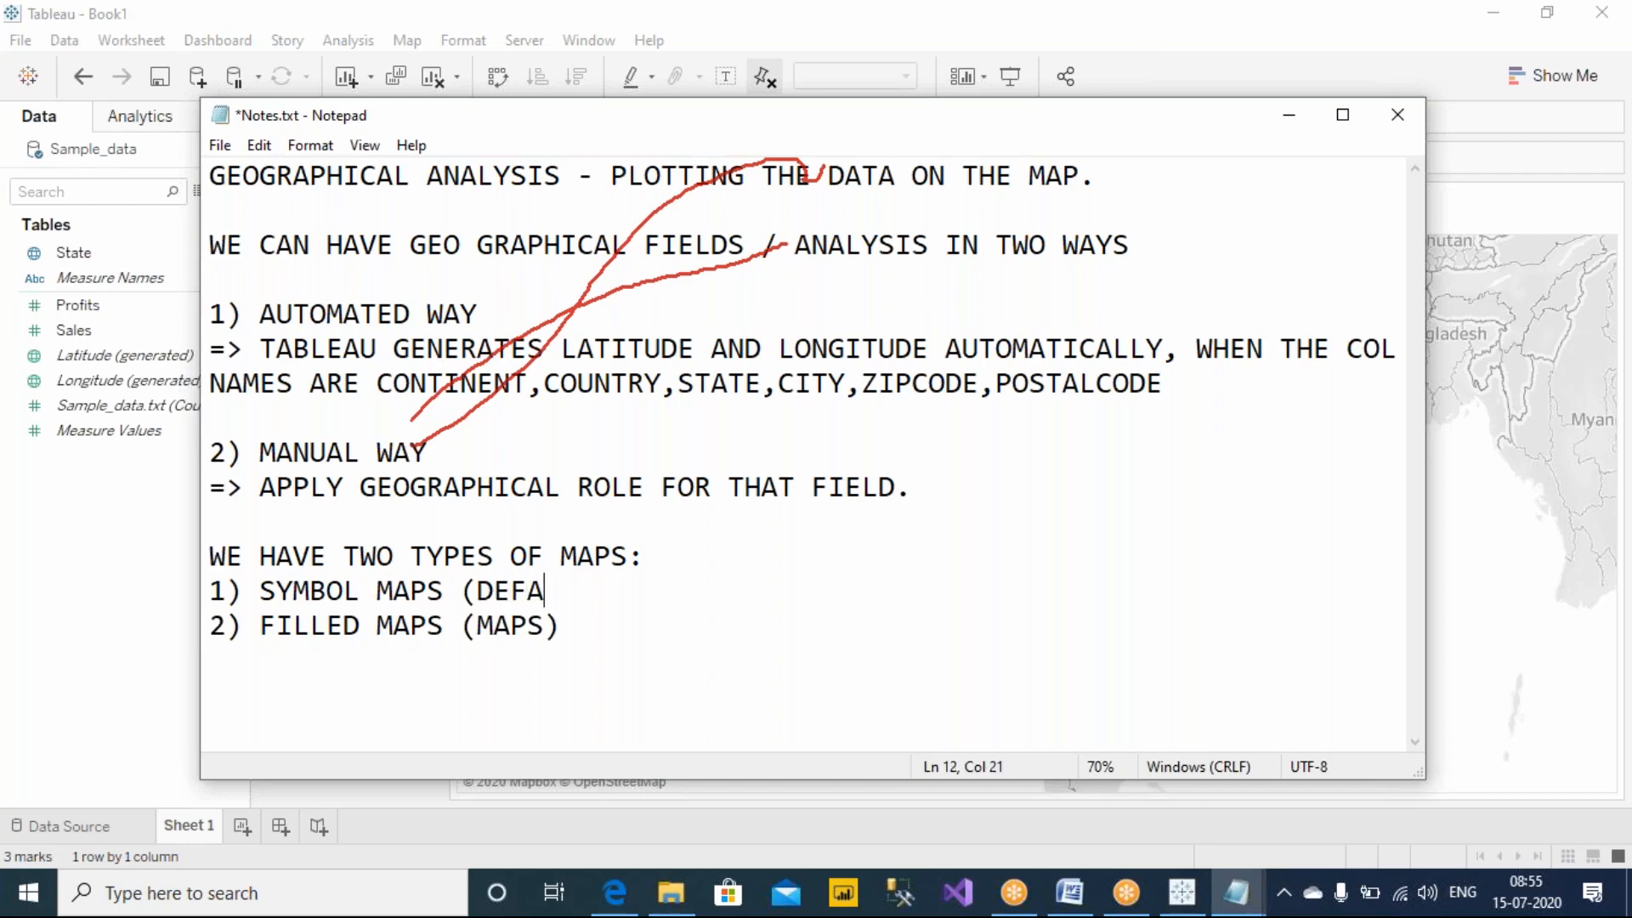
{"action": "type", "text": "ULT MAP)"}
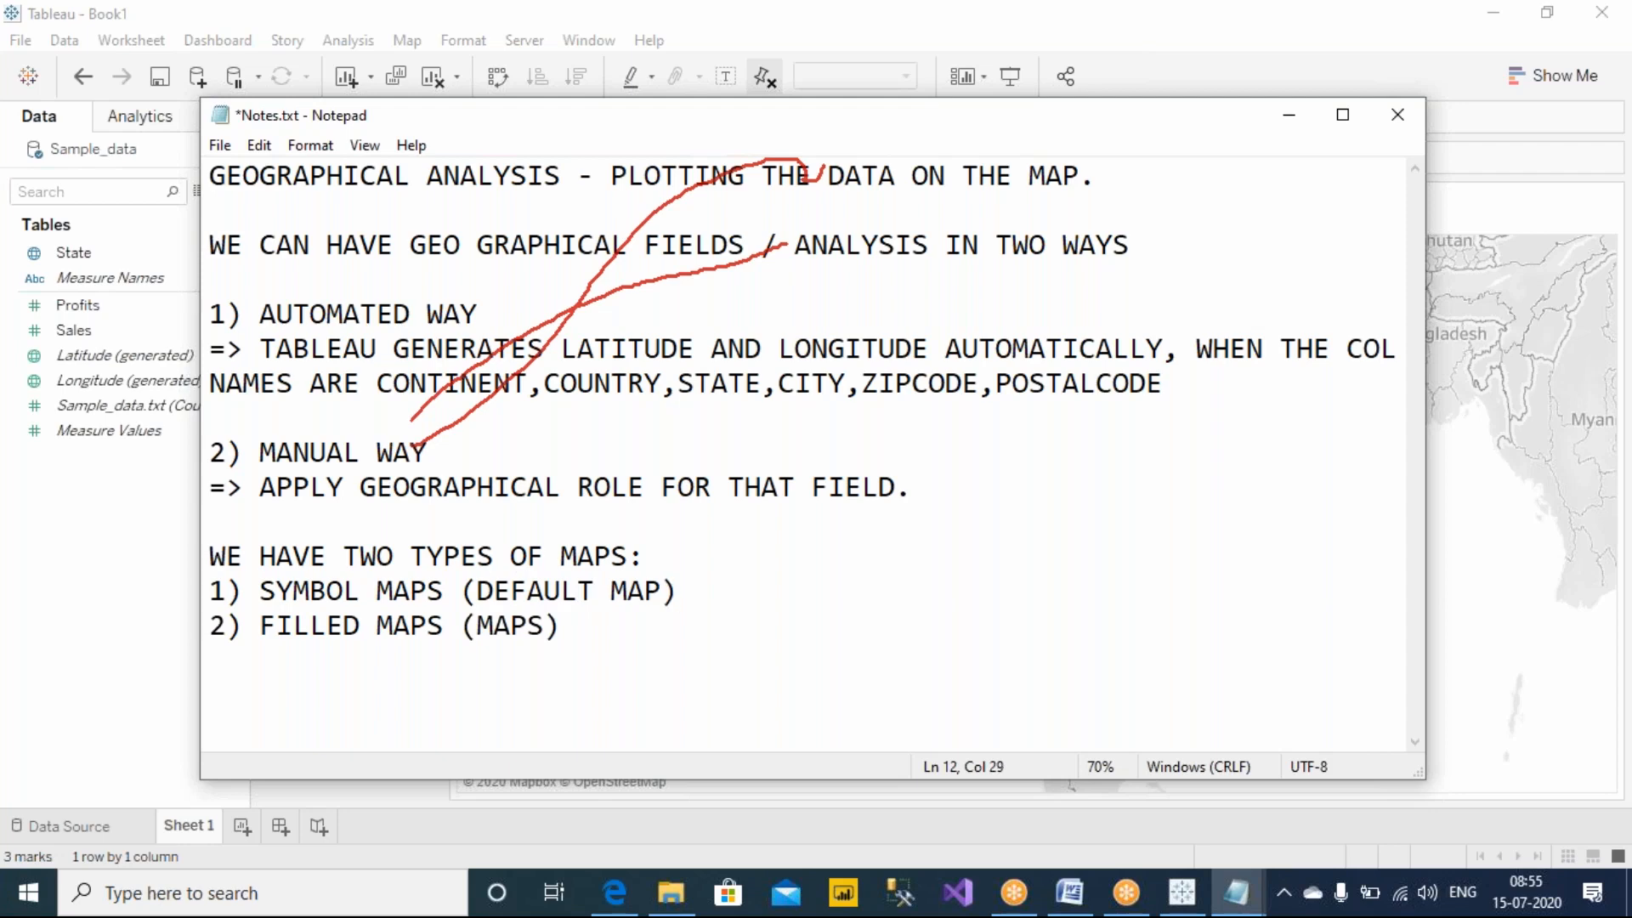
{"action": "key", "text": "ctrl+s"}
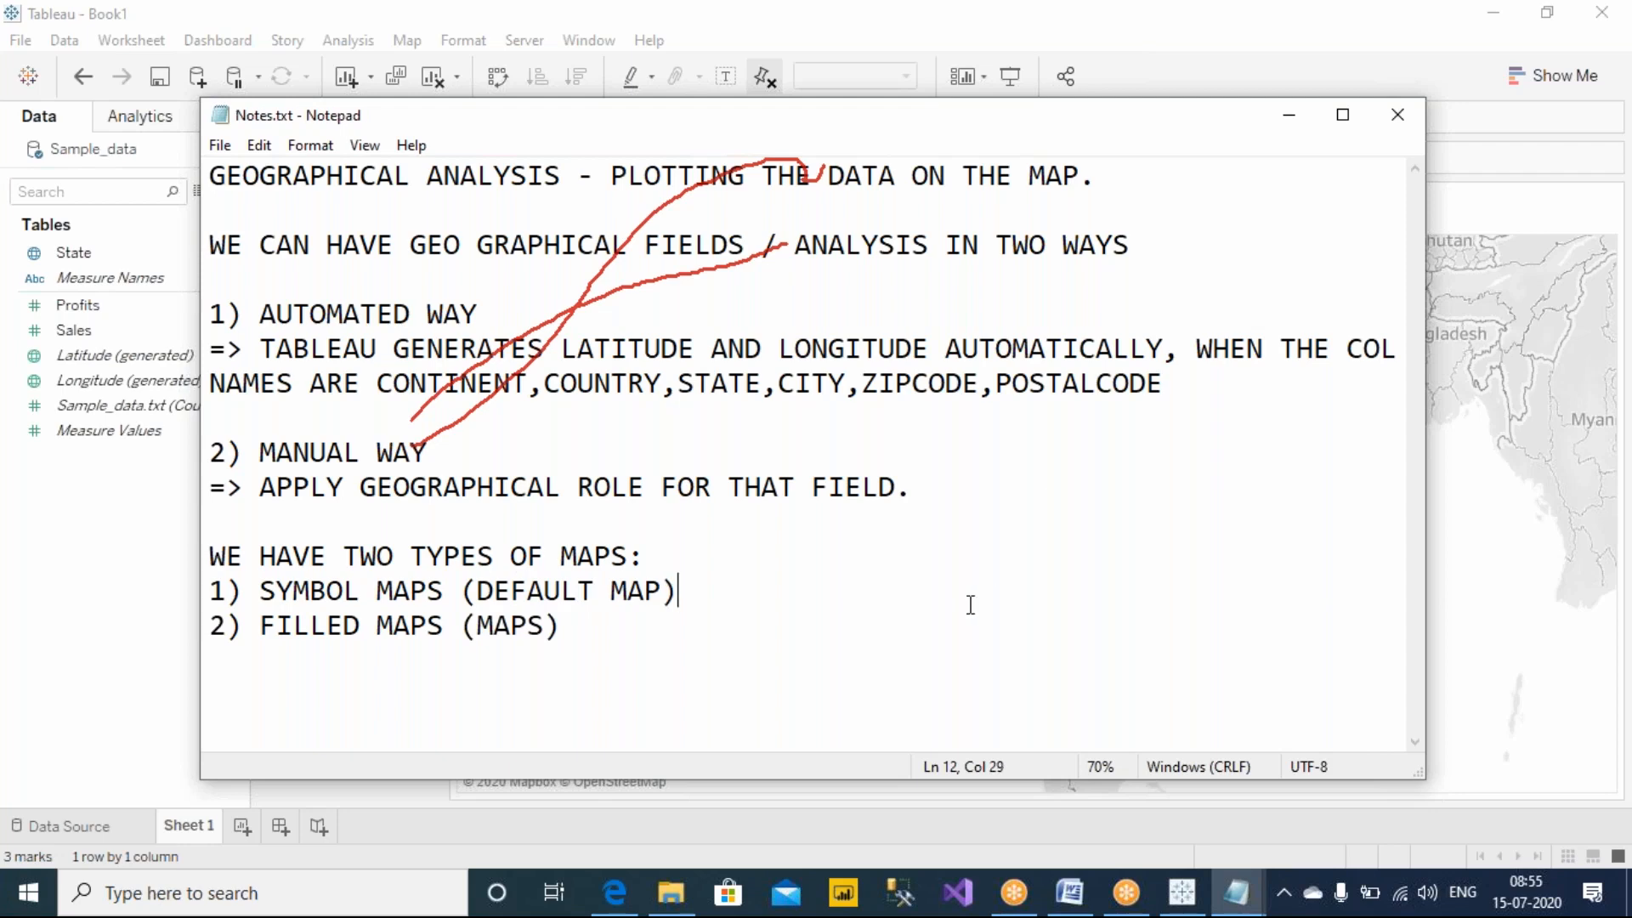
Highlight the symbol maps line, return to Tableau, and circle the mark type selector with the annotation pen.
{"action": "left_click_drag", "start_coordinate": [255, 593], "coordinate": [680, 593]}
{"action": "left_click", "coordinate": [1483, 587]}
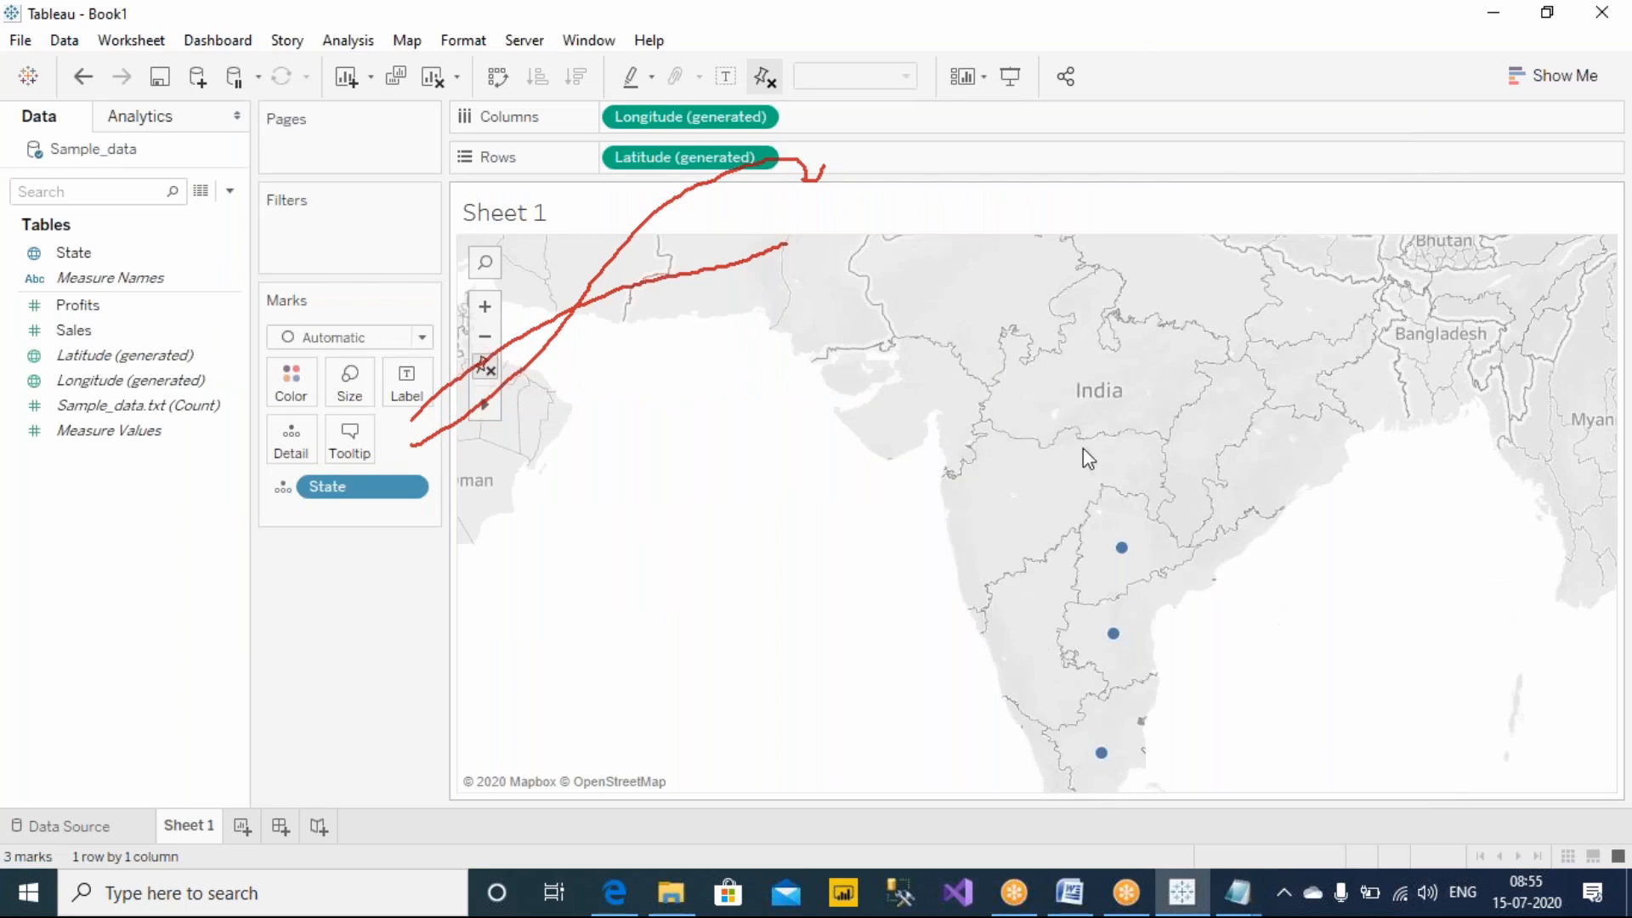
{"action": "left_click", "coordinate": [1032, 17]}
{"action": "left_click", "coordinate": [1038, 60]}
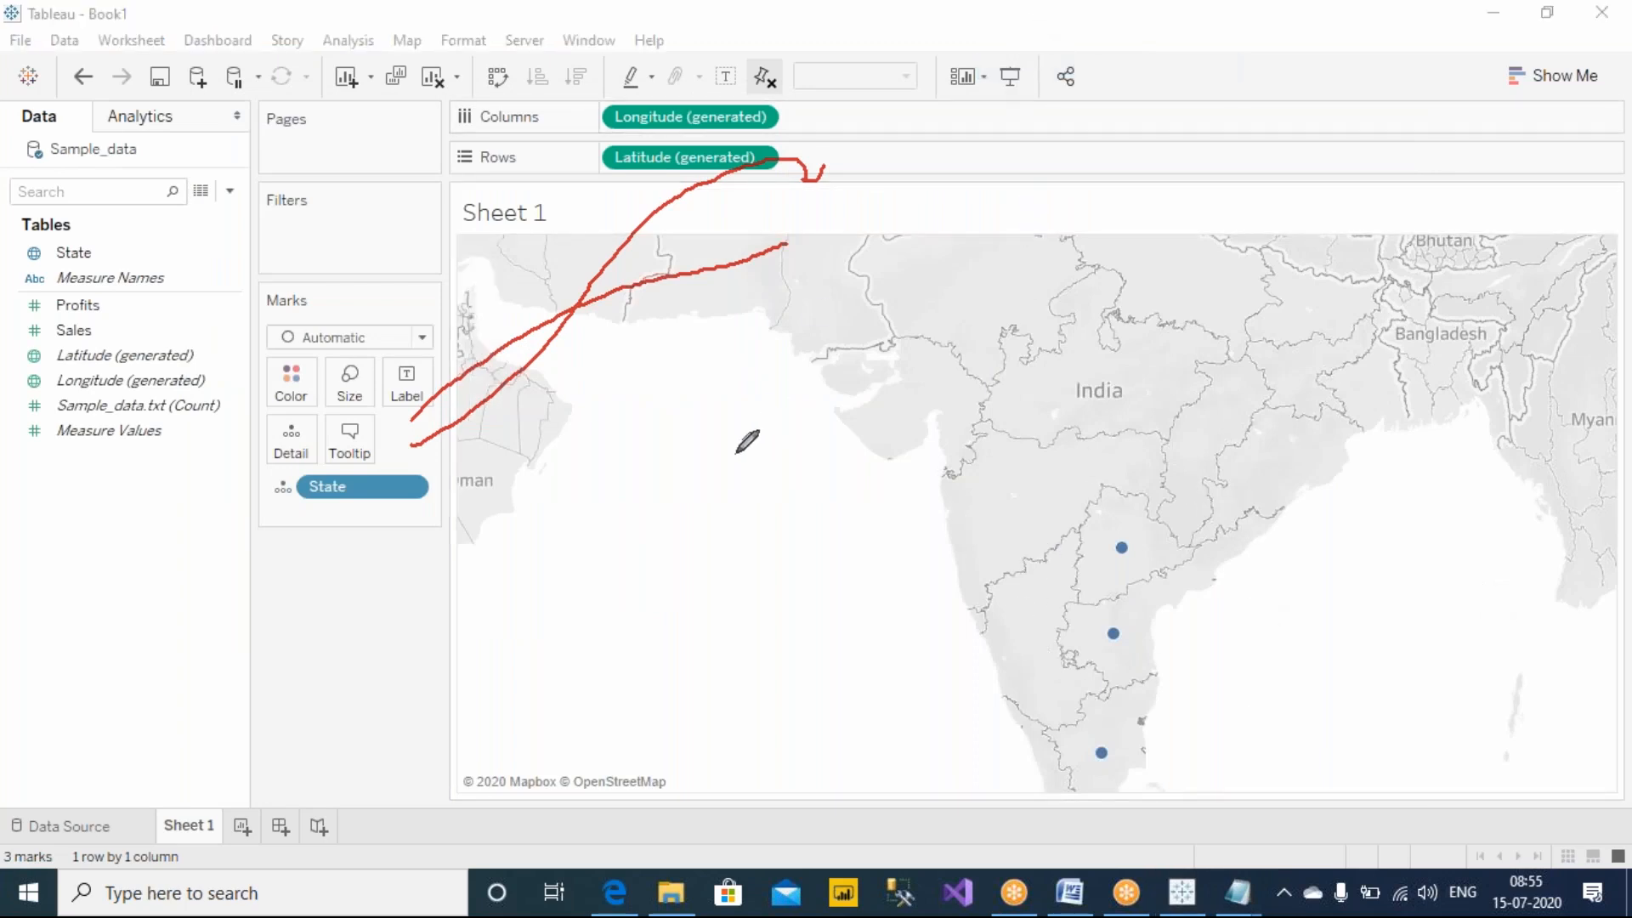
{"action": "mouse_move", "coordinate": [442, 320]}
{"action": "left_mouse_down"}
{"action": "mouse_move", "coordinate": [365, 278]}
{"action": "mouse_move", "coordinate": [233, 323]}
{"action": "mouse_move", "coordinate": [383, 355]}
{"action": "mouse_move", "coordinate": [451, 323]}
{"action": "left_mouse_up"}
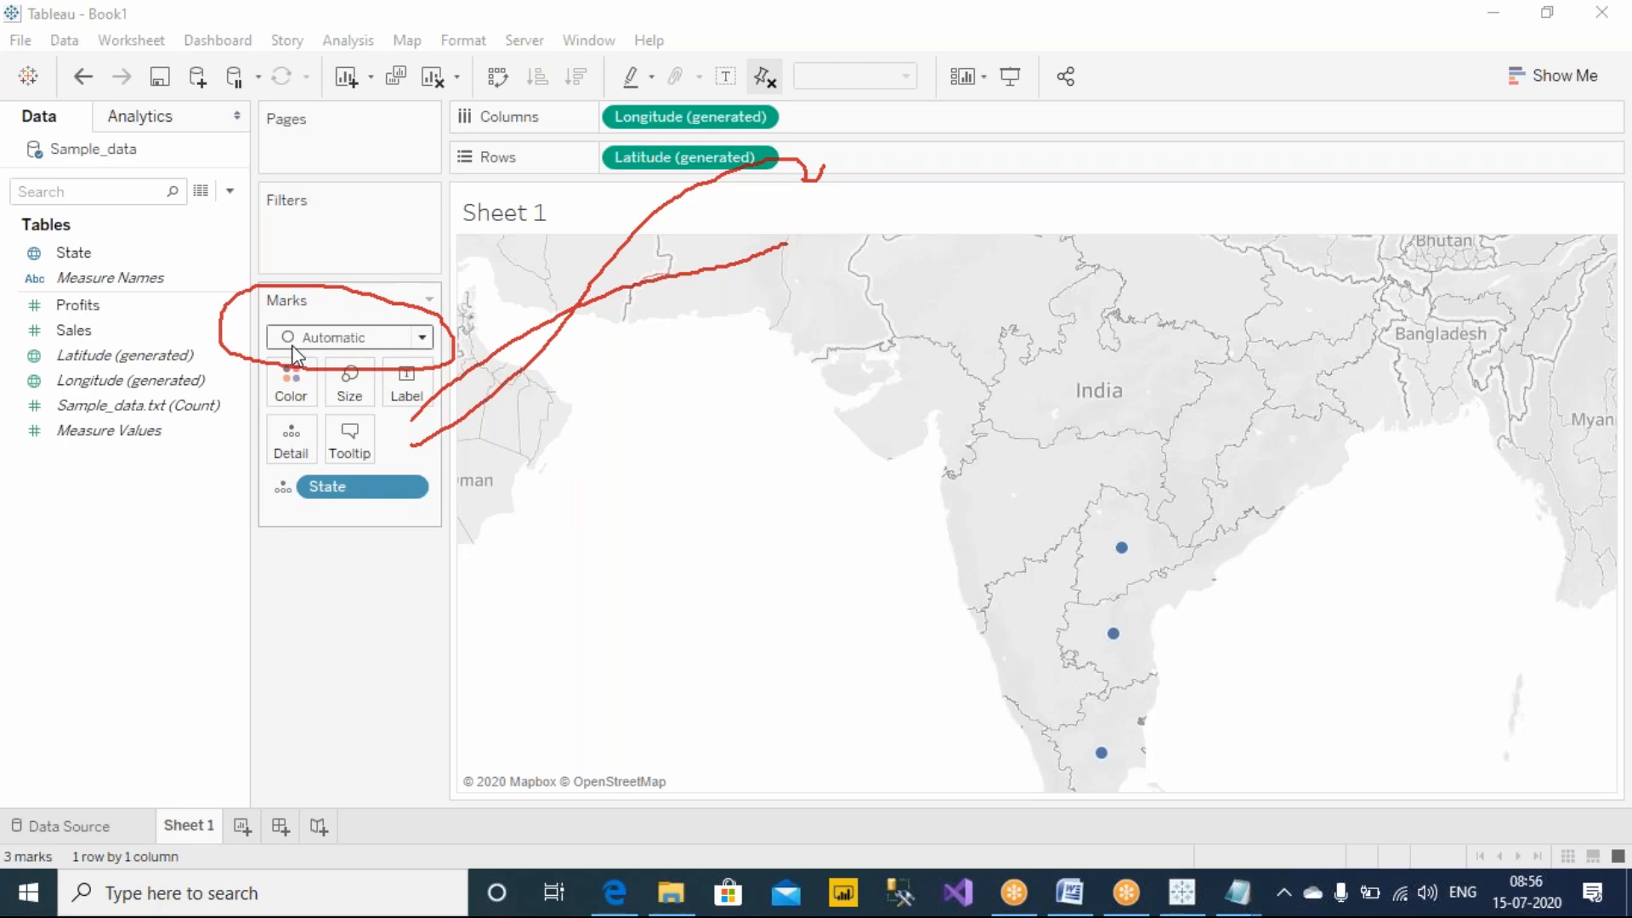
Look through the available mark types and set Sheet 1's mark type to Map for a filled map.
{"action": "left_click", "coordinate": [328, 348]}
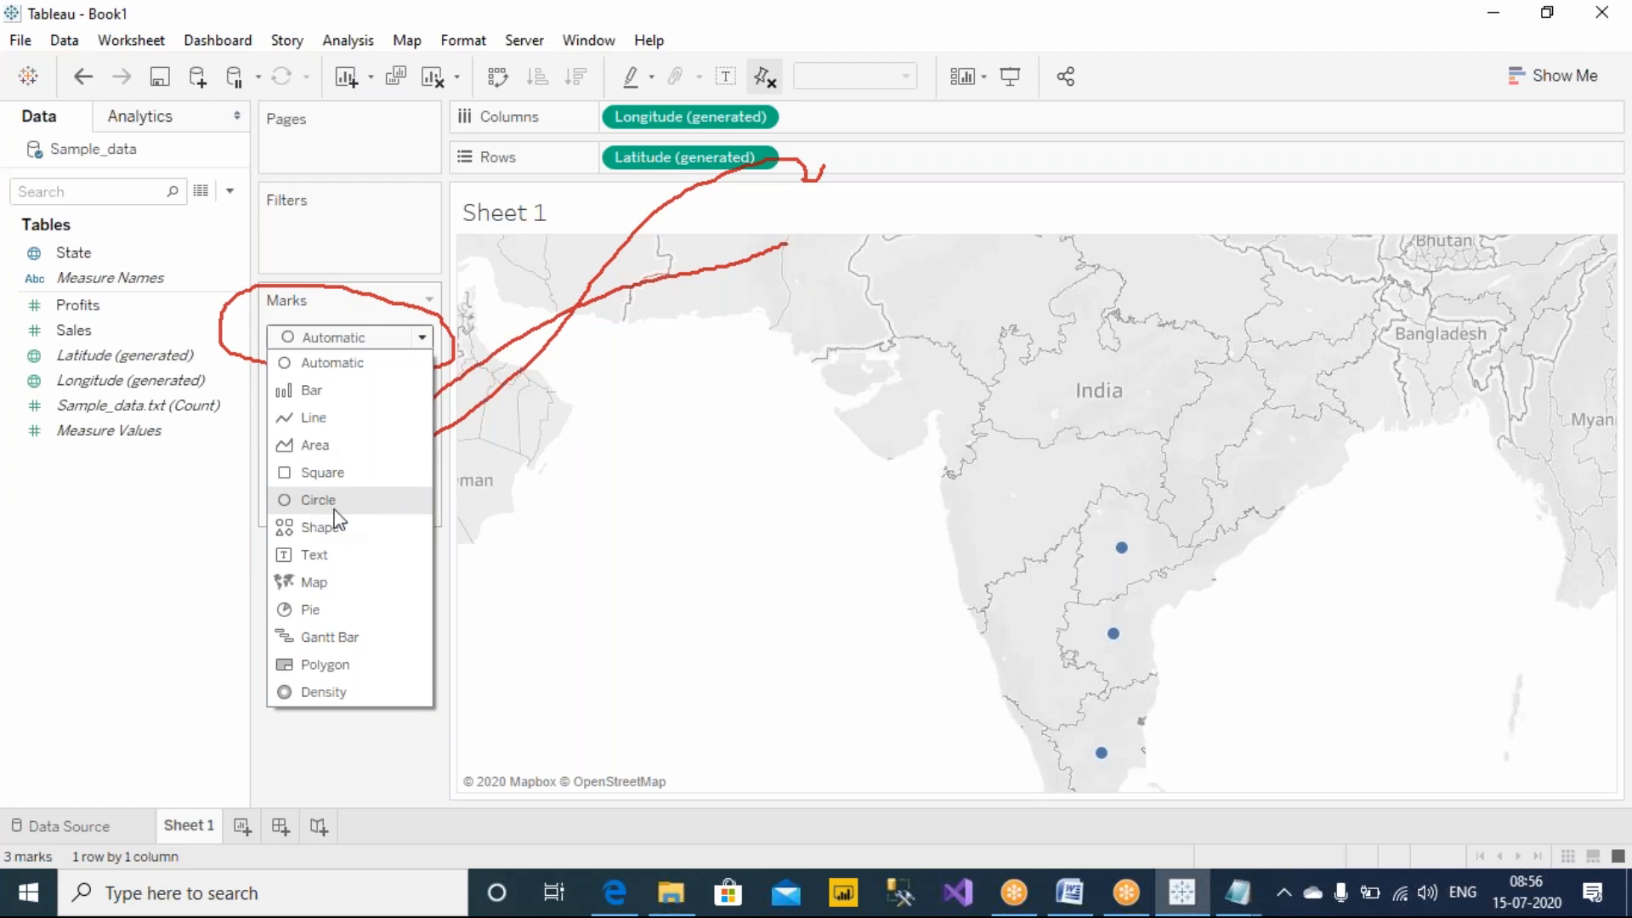
{"action": "left_click", "coordinate": [542, 531]}
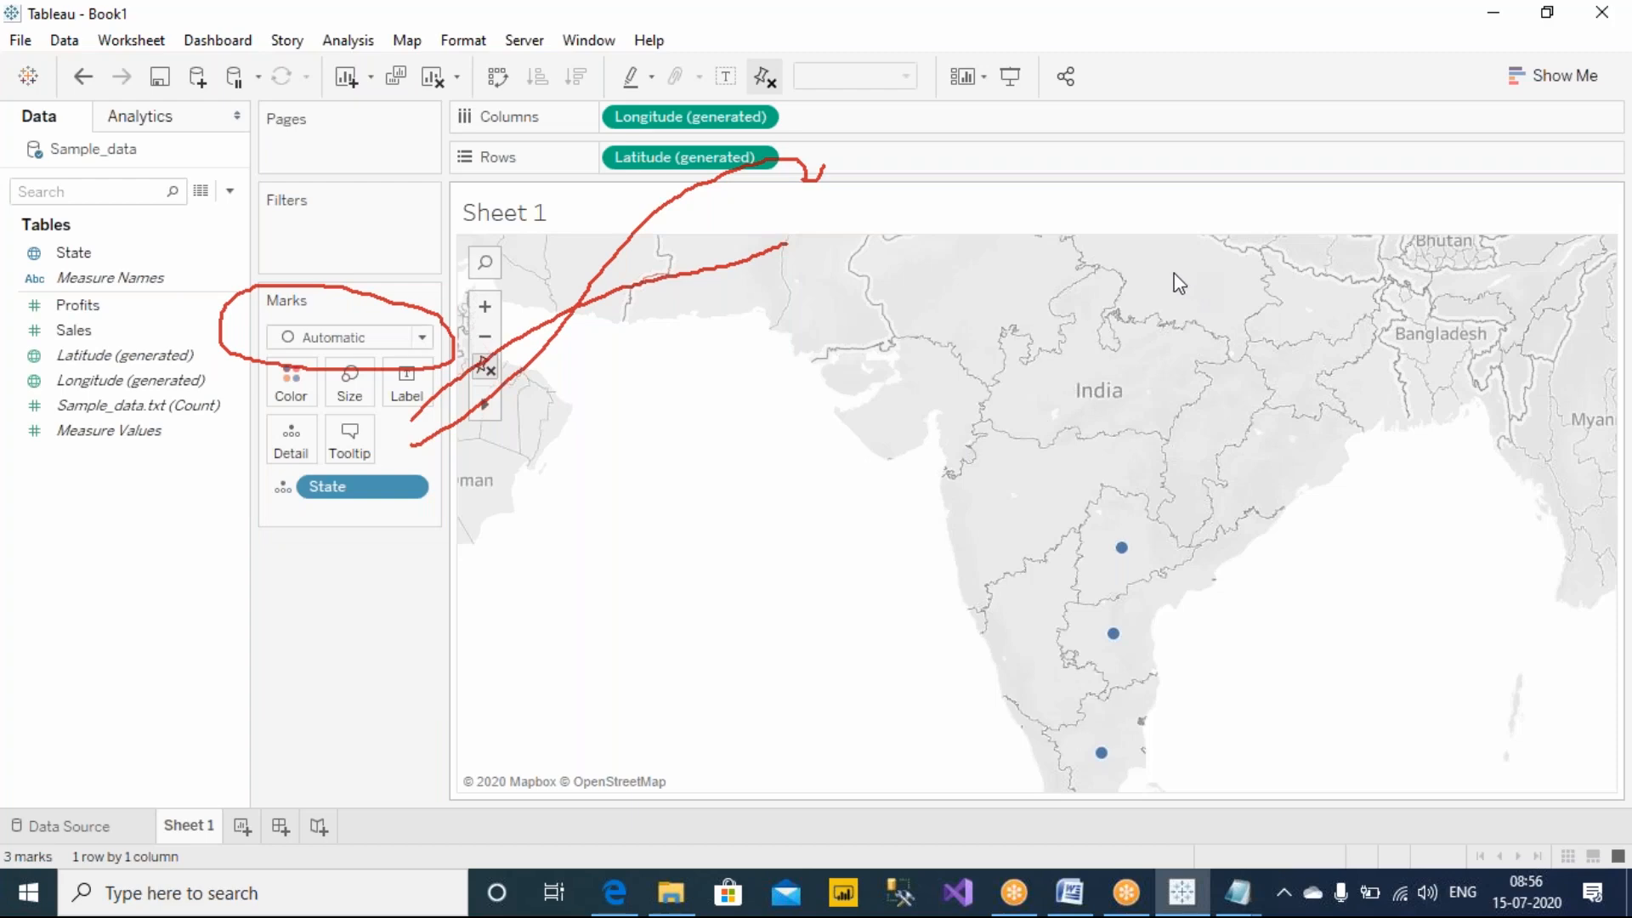
{"action": "left_click", "coordinate": [362, 335]}
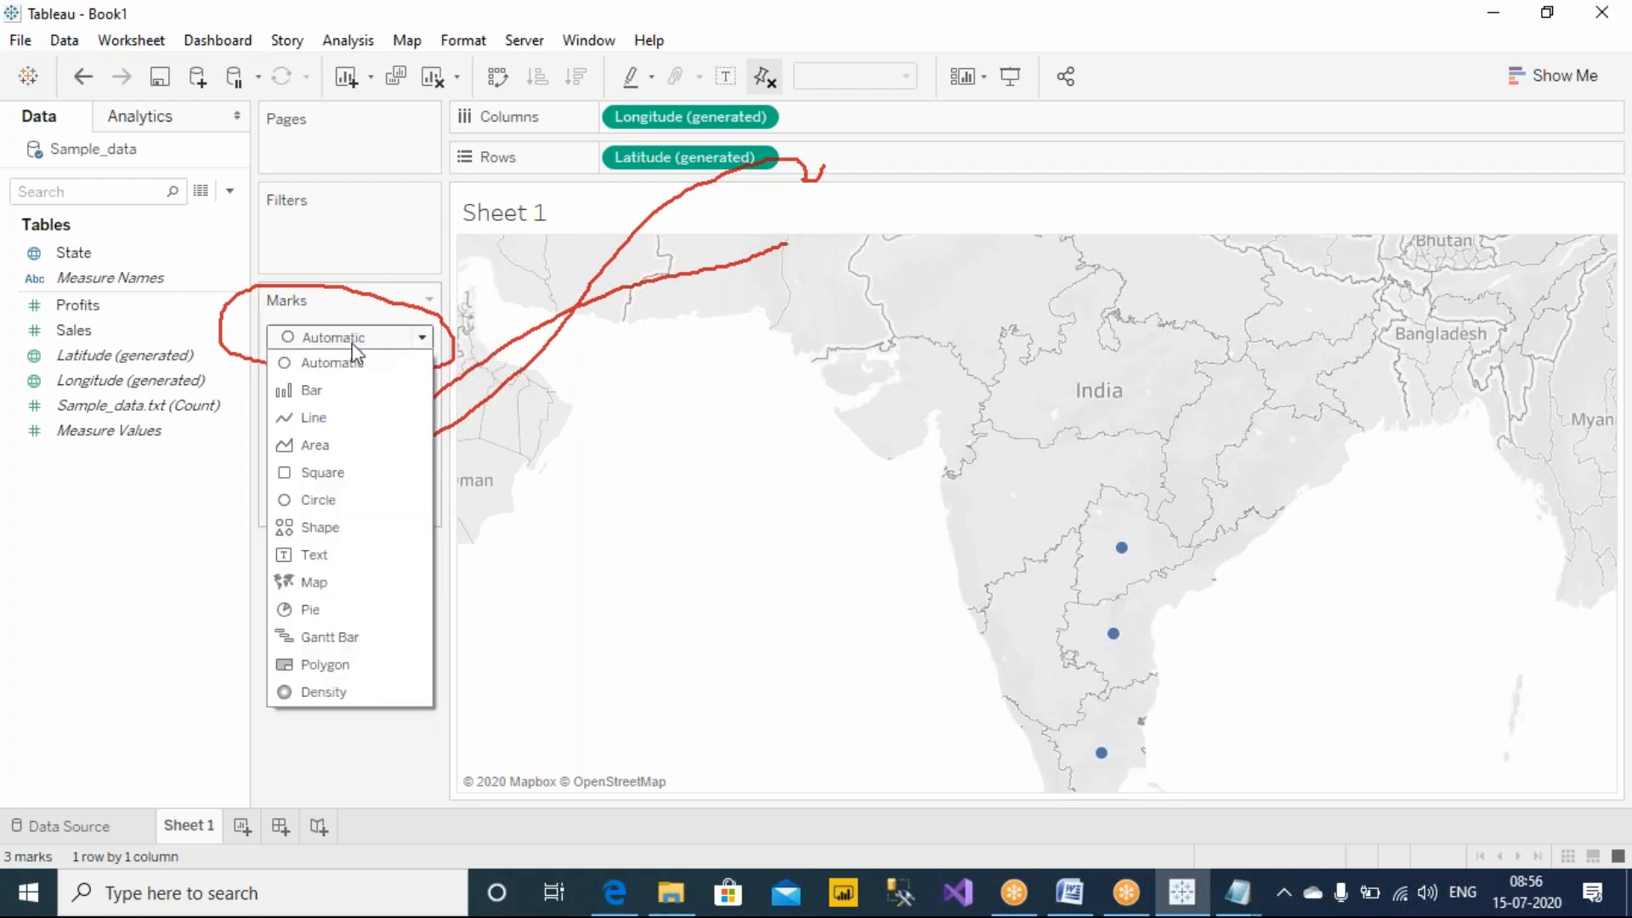
{"action": "left_click", "coordinate": [311, 581]}
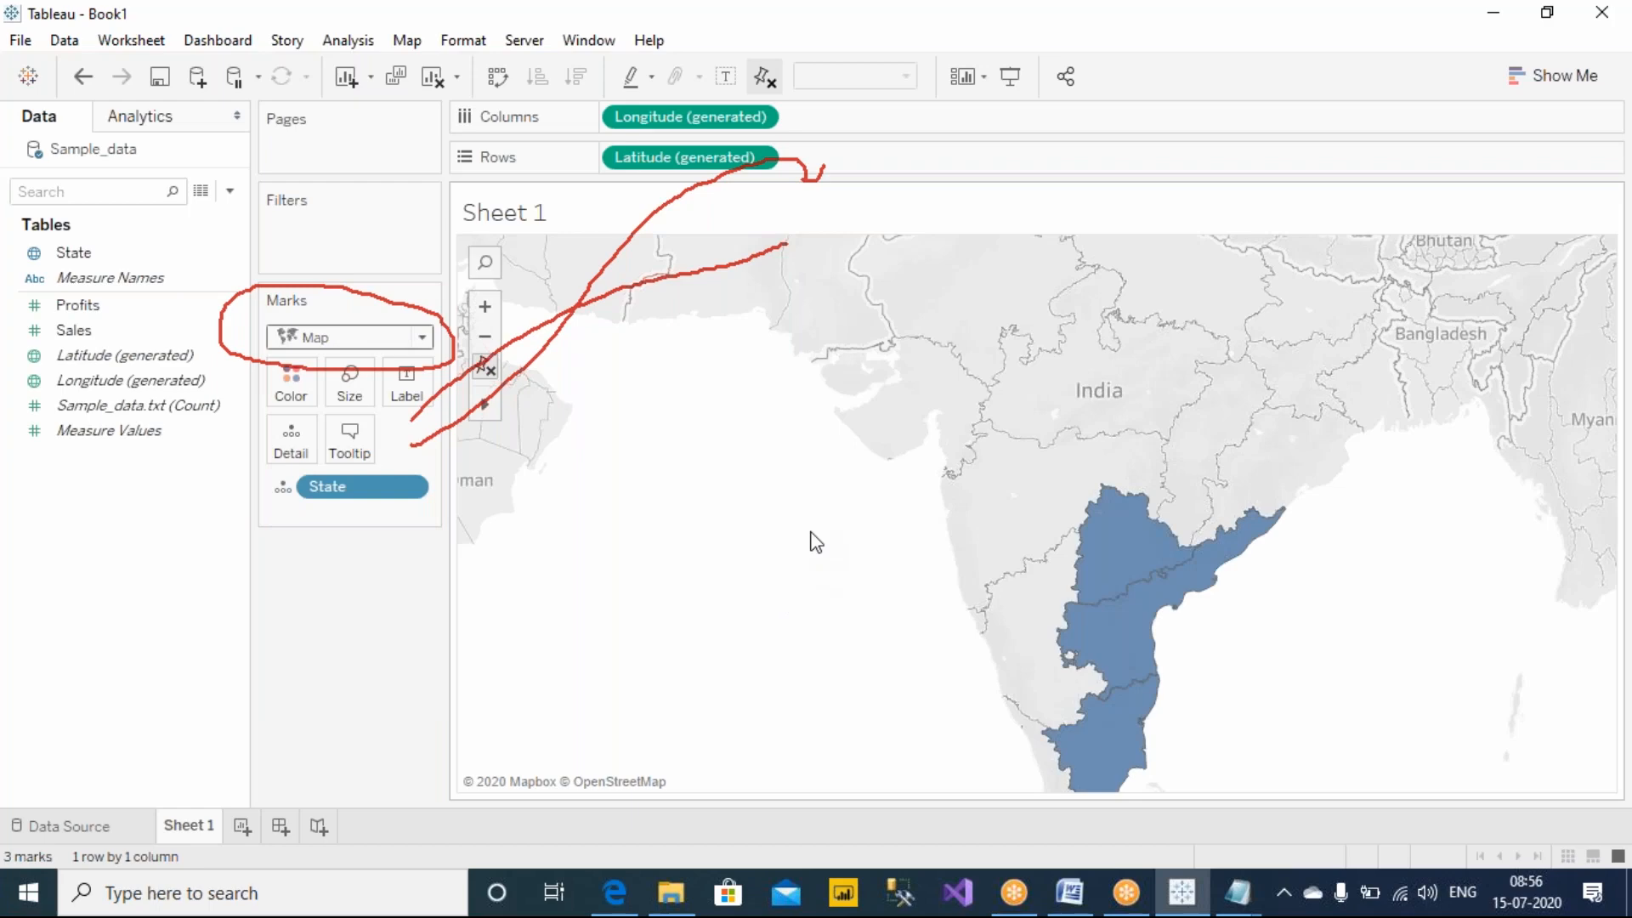
{"action": "scroll", "coordinate": [816, 542], "scroll_direction": "down", "scroll_amount": 1}
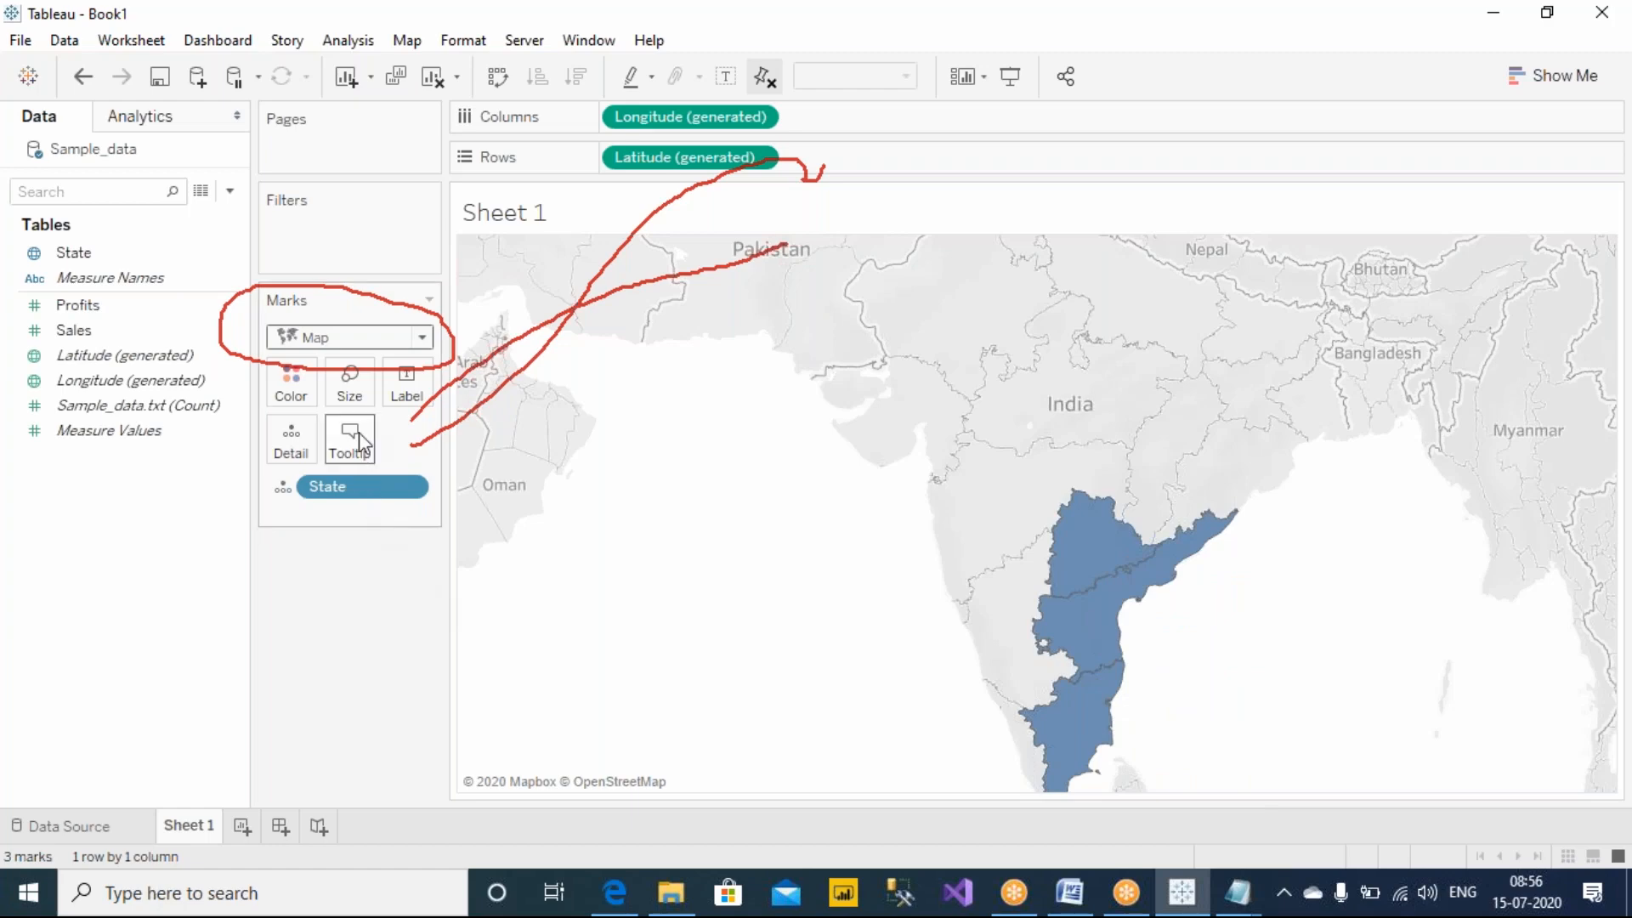
Switch the mark type to Circle for comparison and set it back to Map.
{"action": "left_click", "coordinate": [368, 335]}
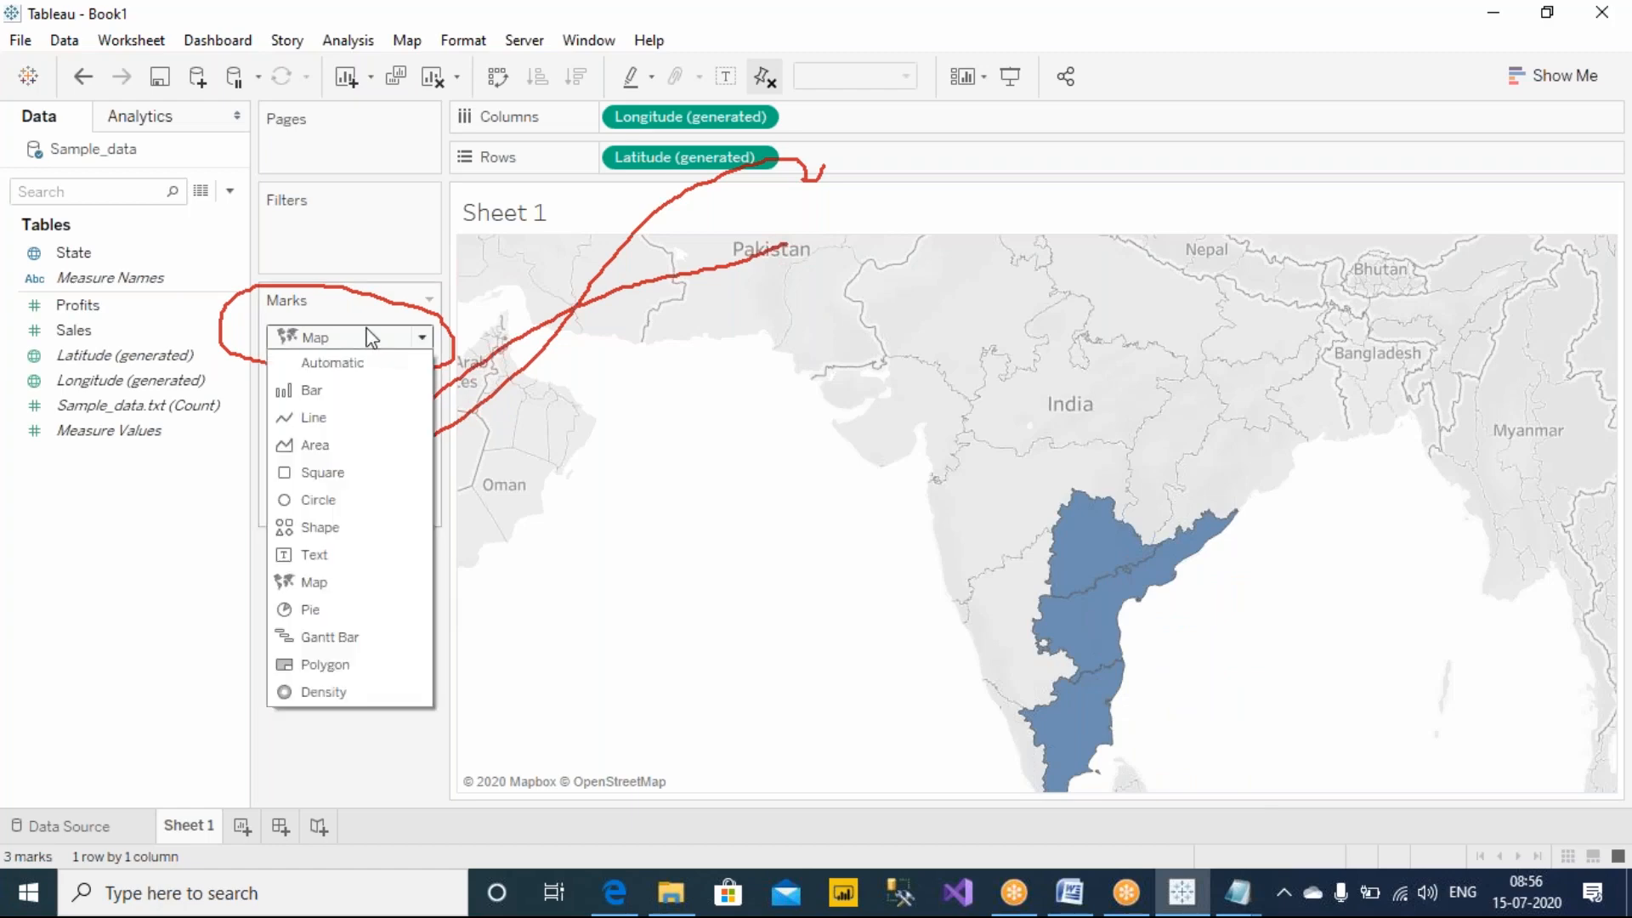
{"action": "left_click", "coordinate": [320, 501]}
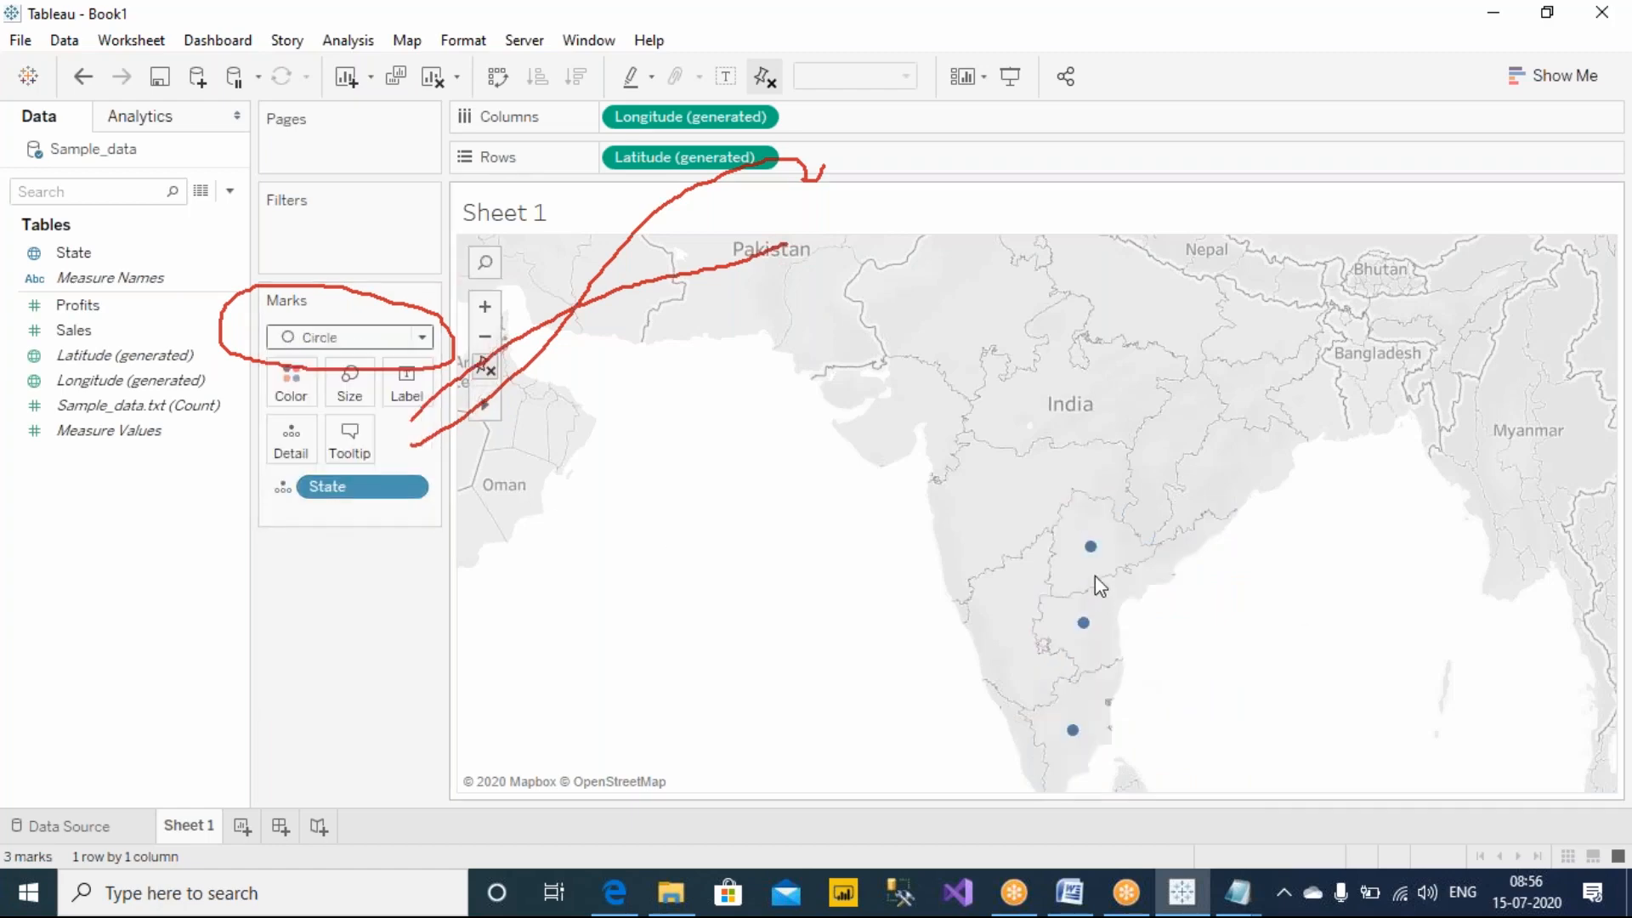
{"action": "left_click", "coordinate": [353, 336]}
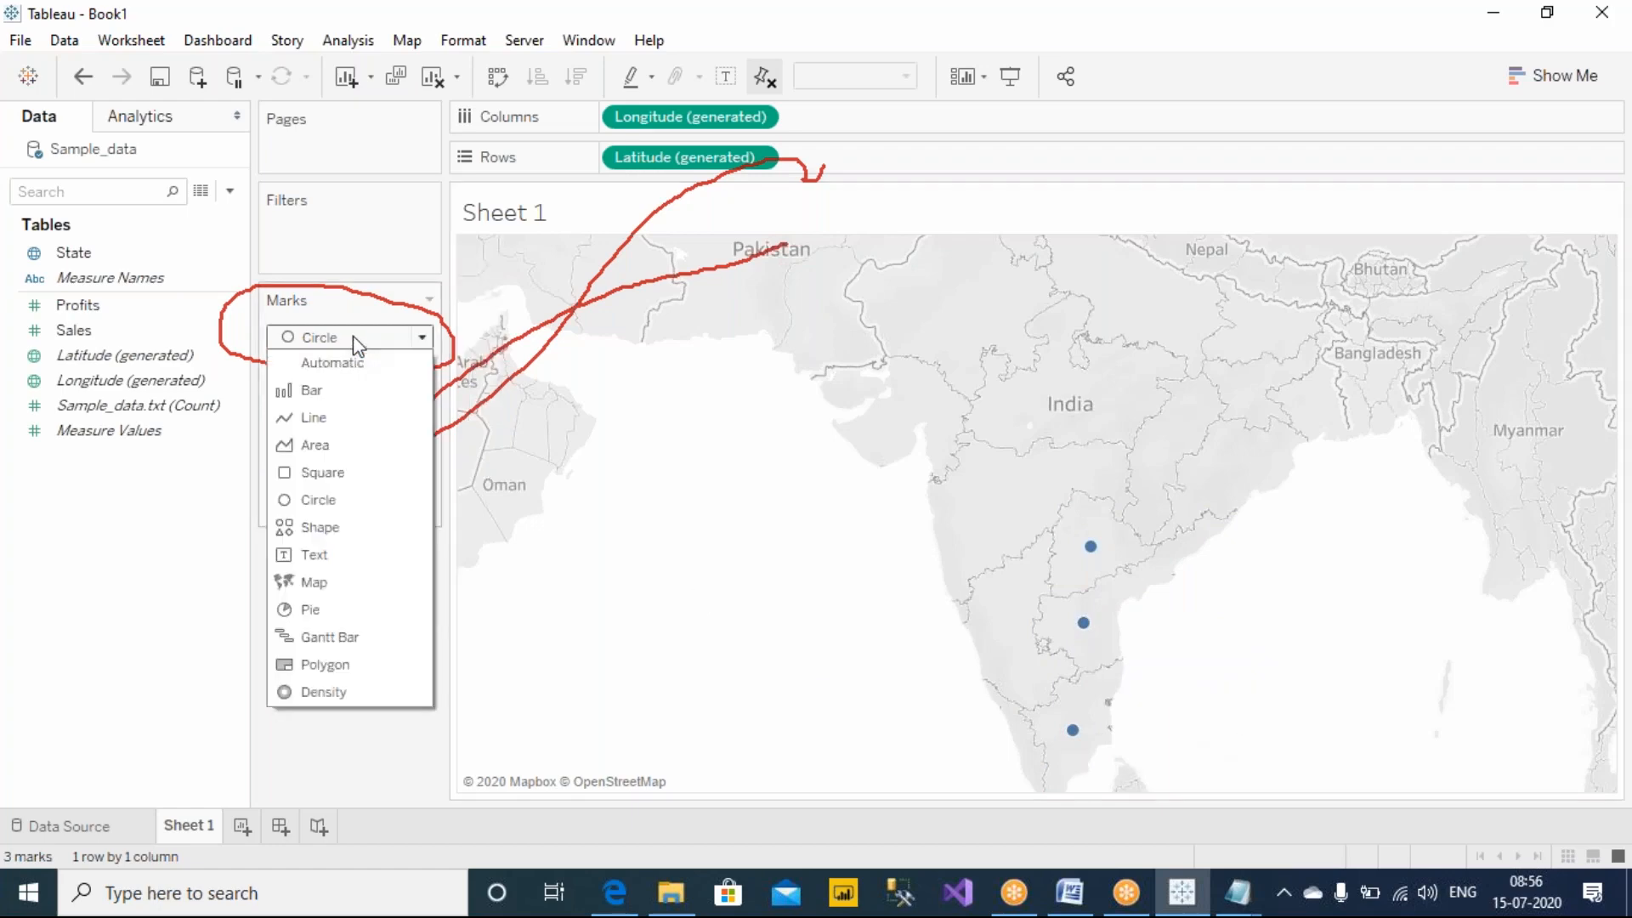
{"action": "left_click", "coordinate": [331, 588]}
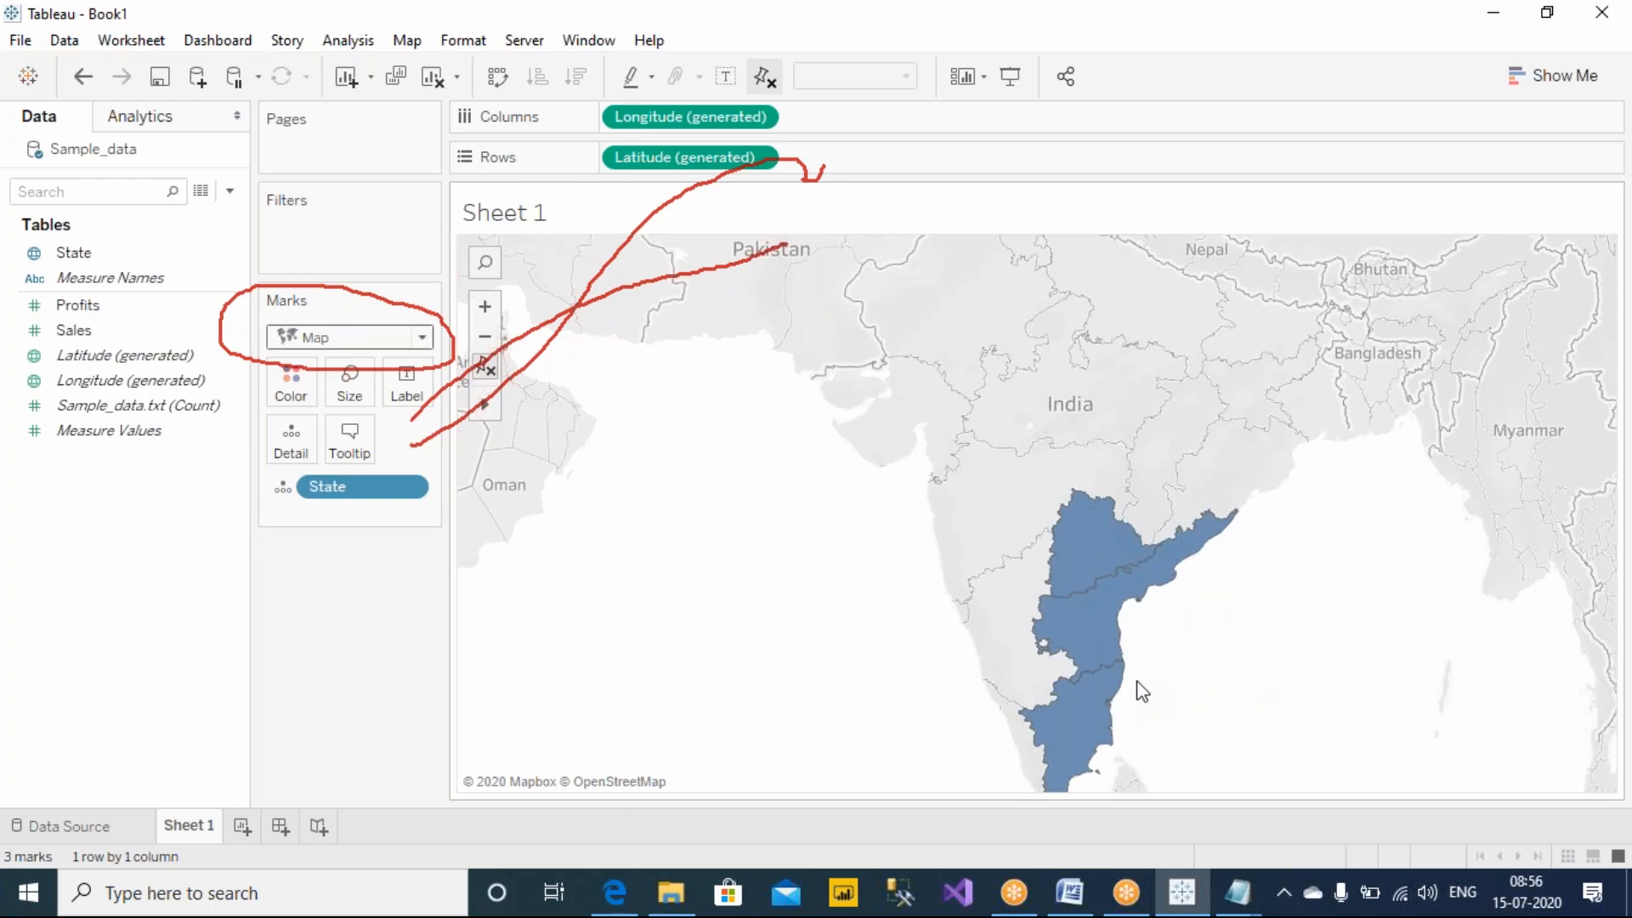
Clear the pen drawings and bring up Sample_data.txt in Notepad.
{"action": "mouse_move", "coordinate": [1245, 905]}
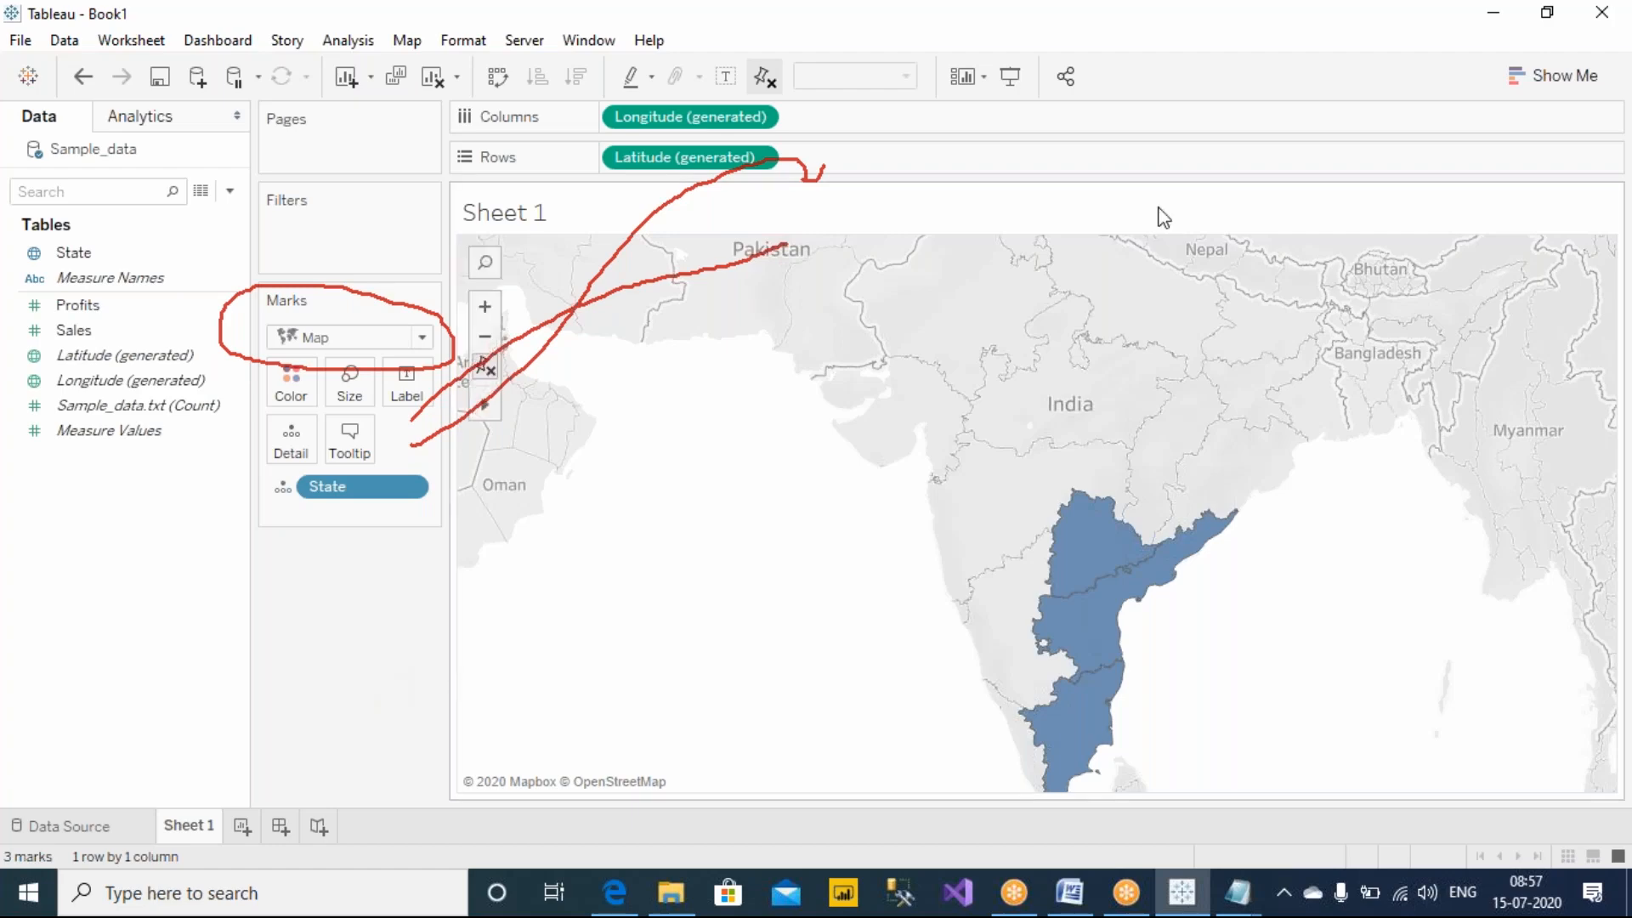
{"action": "left_click", "coordinate": [1024, 17]}
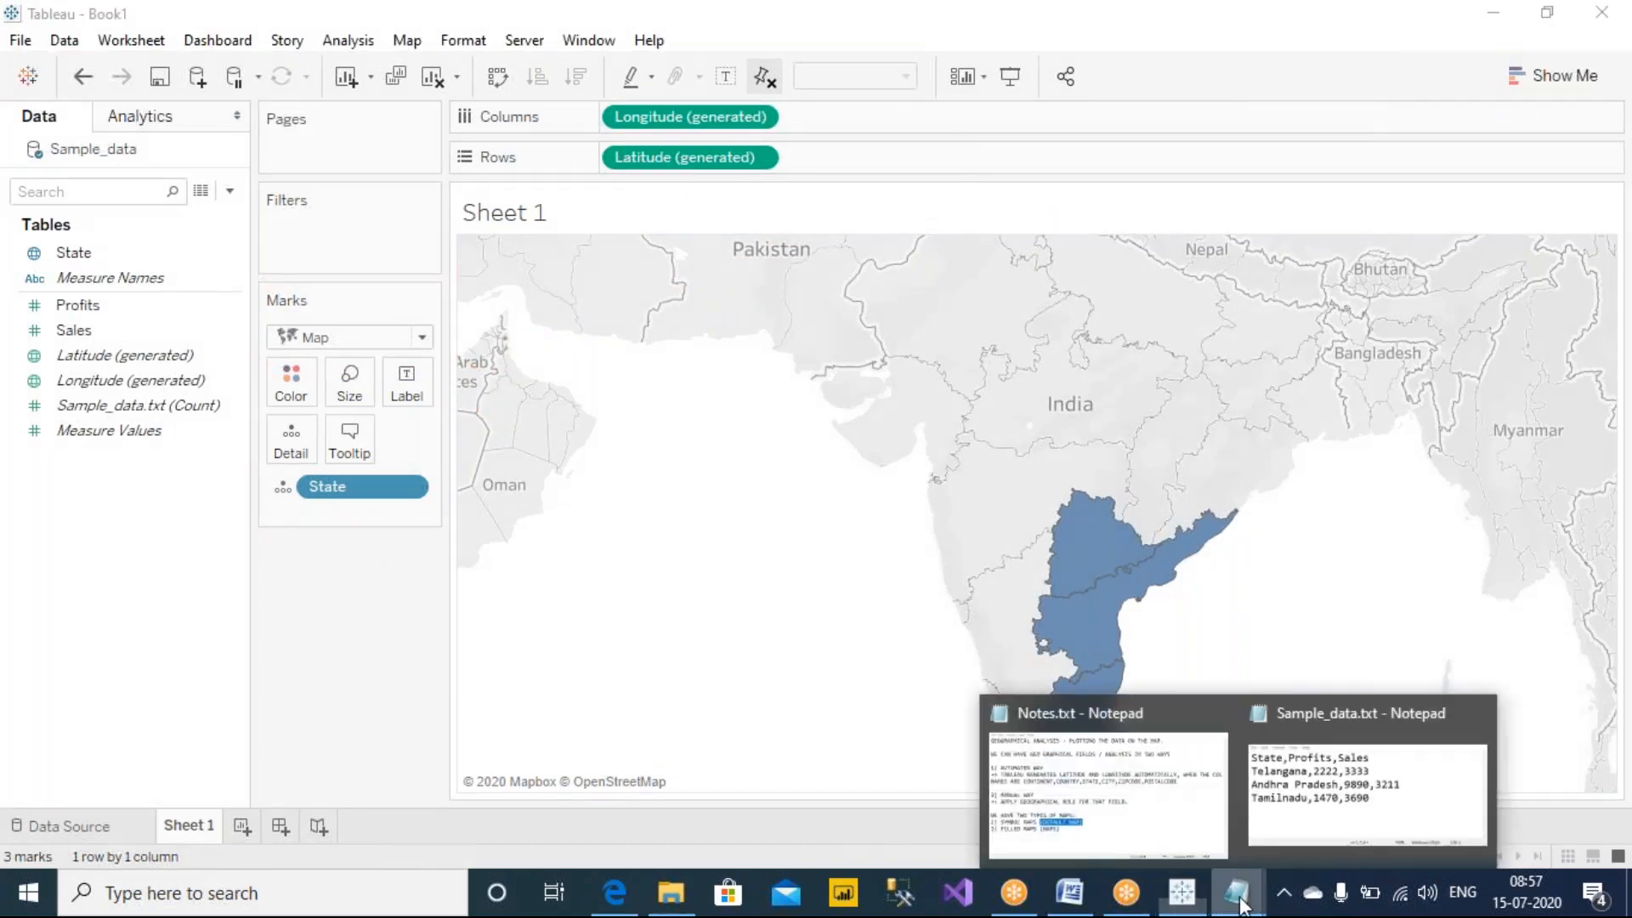
{"action": "left_click", "coordinate": [1355, 776]}
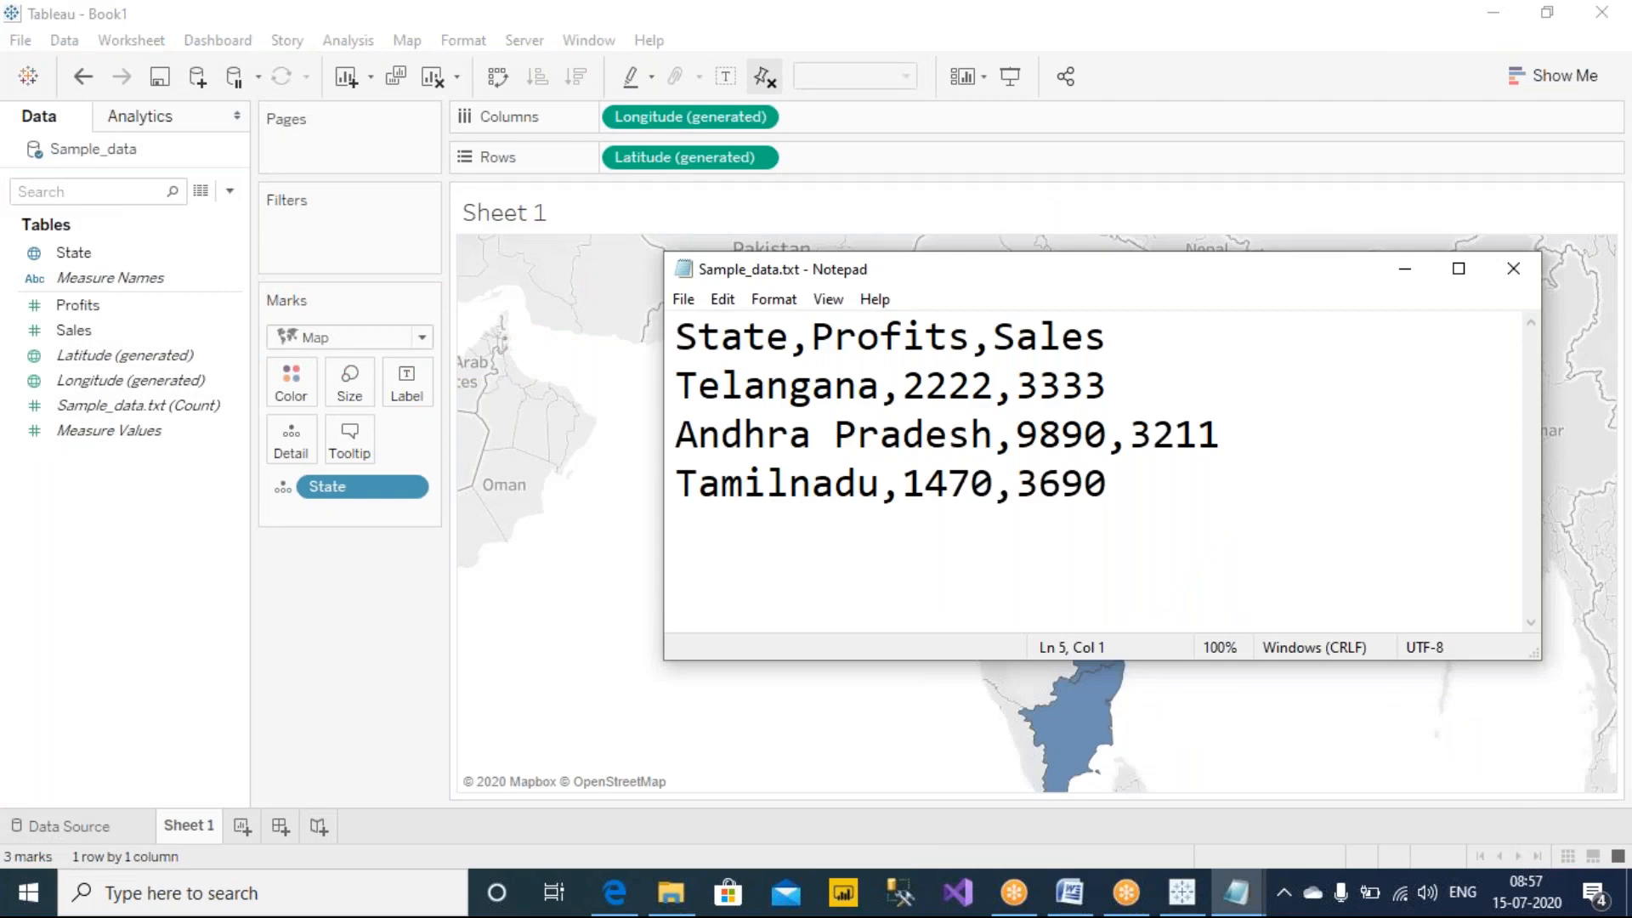
Return to Tableau, add a new worksheet, plot State on a map there, and clear the sheet.
{"action": "left_click", "coordinate": [387, 621]}
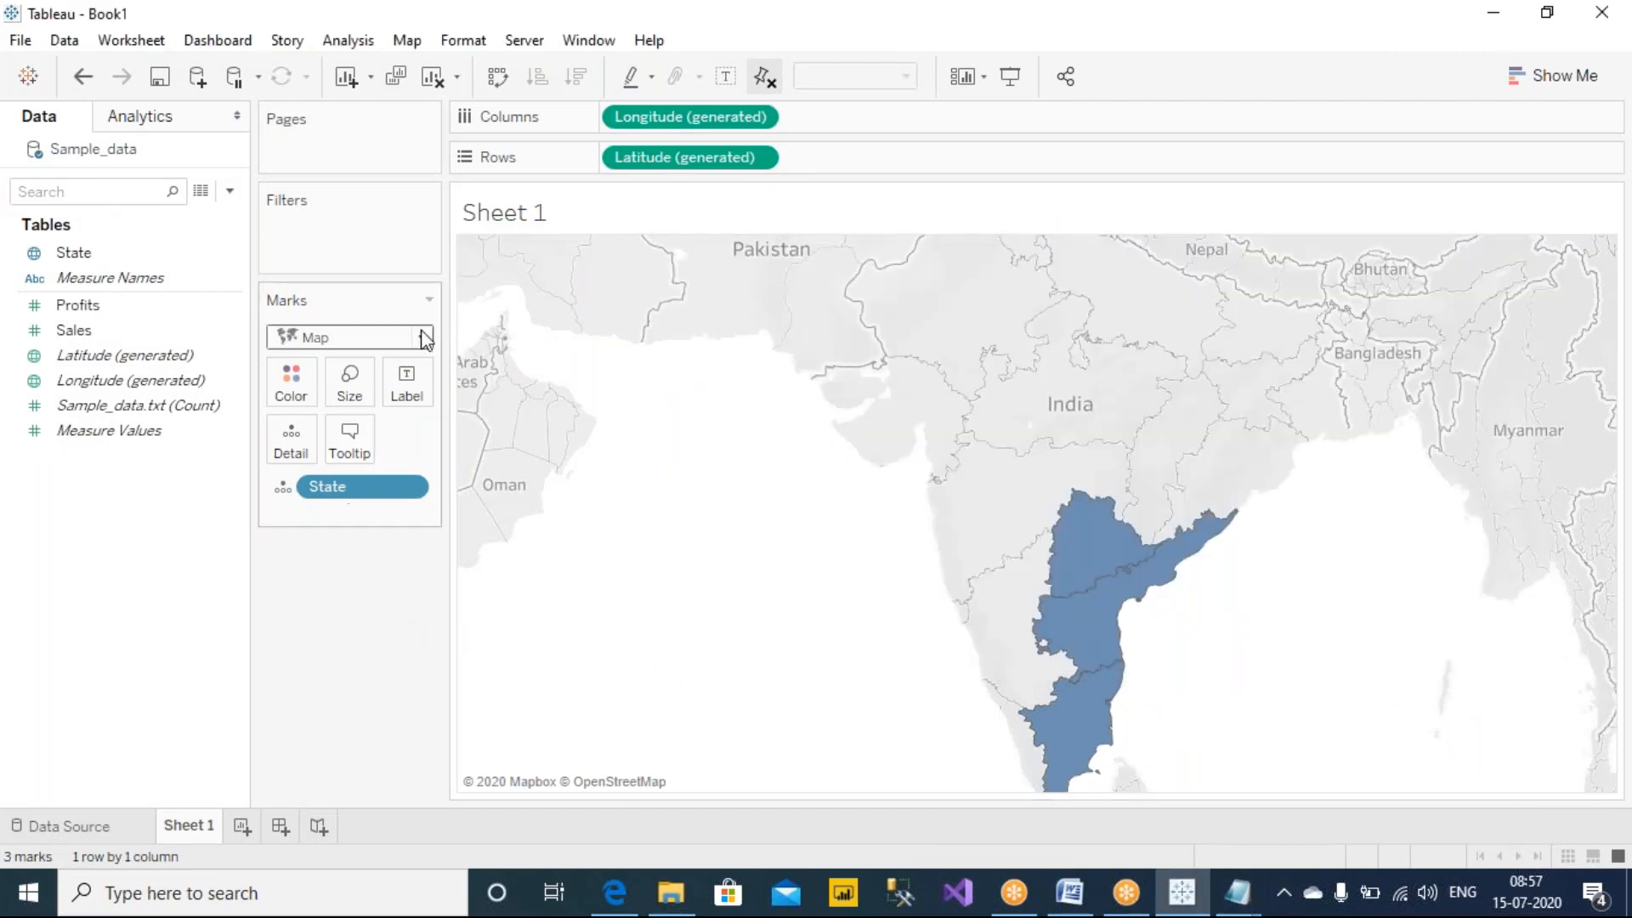
{"action": "left_click", "coordinate": [255, 818]}
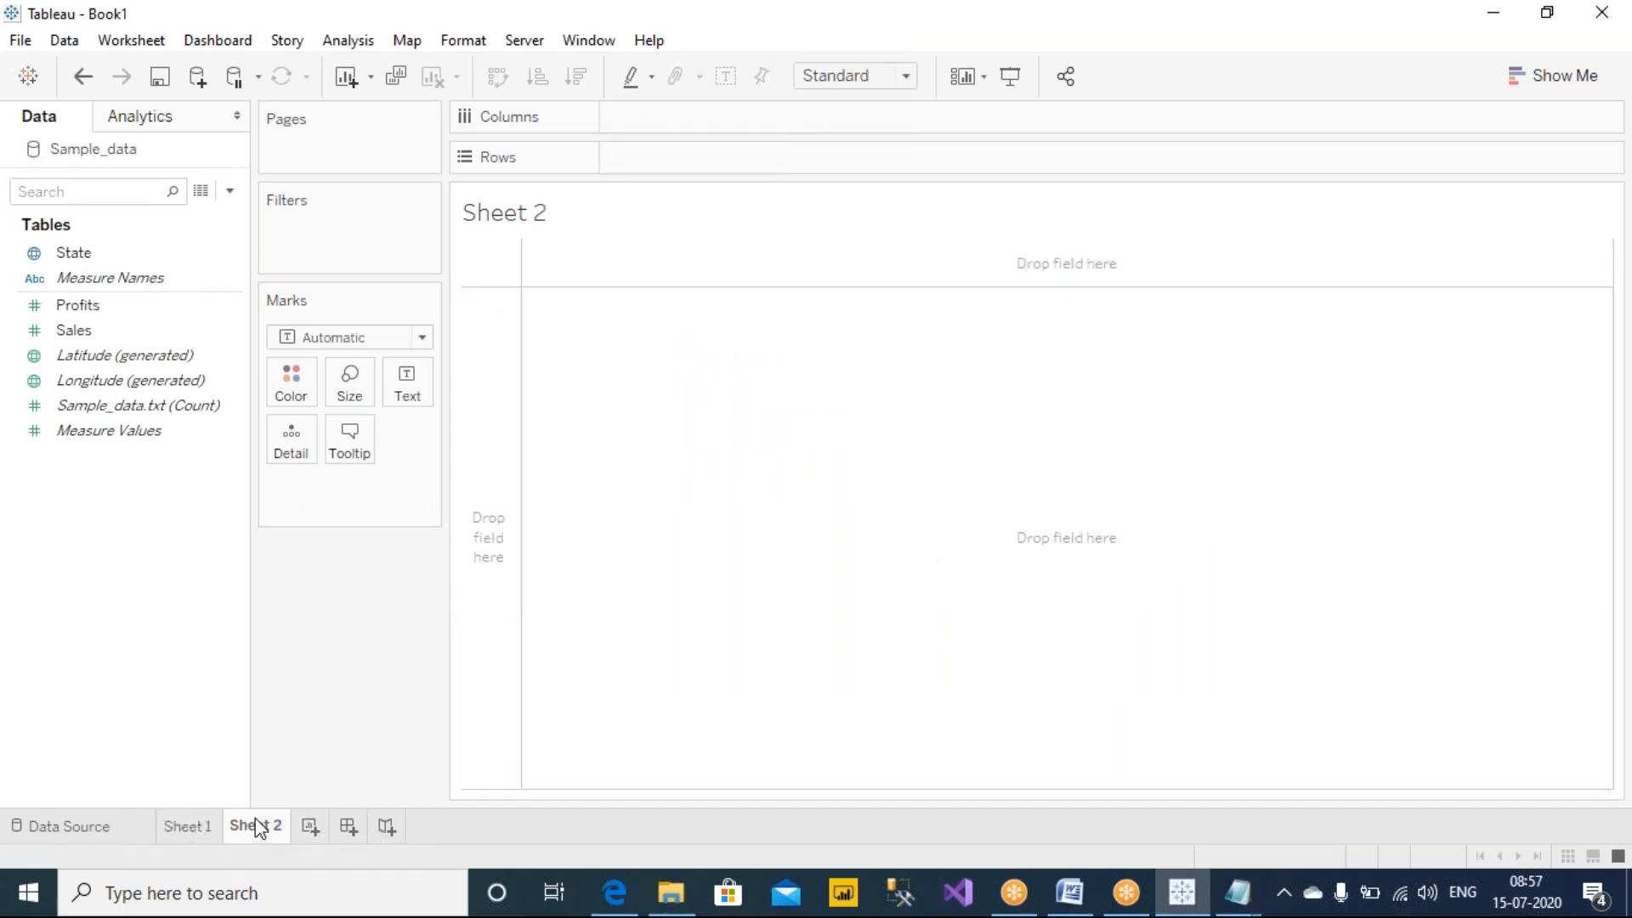
{"action": "double_click", "coordinate": [79, 251]}
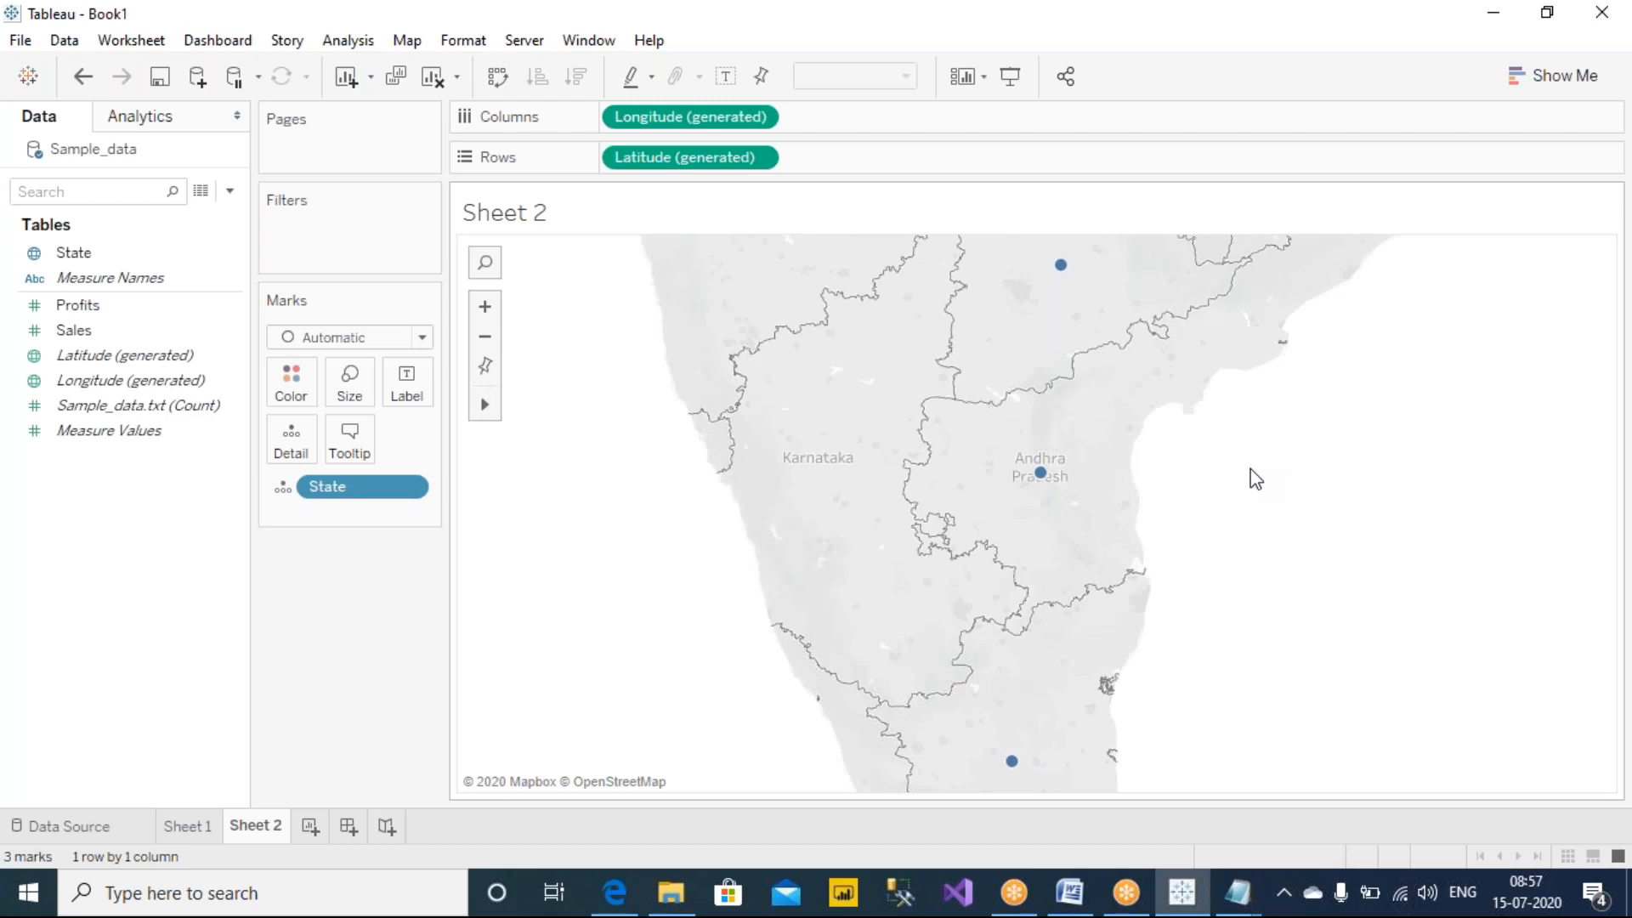
{"action": "left_click", "coordinate": [432, 77]}
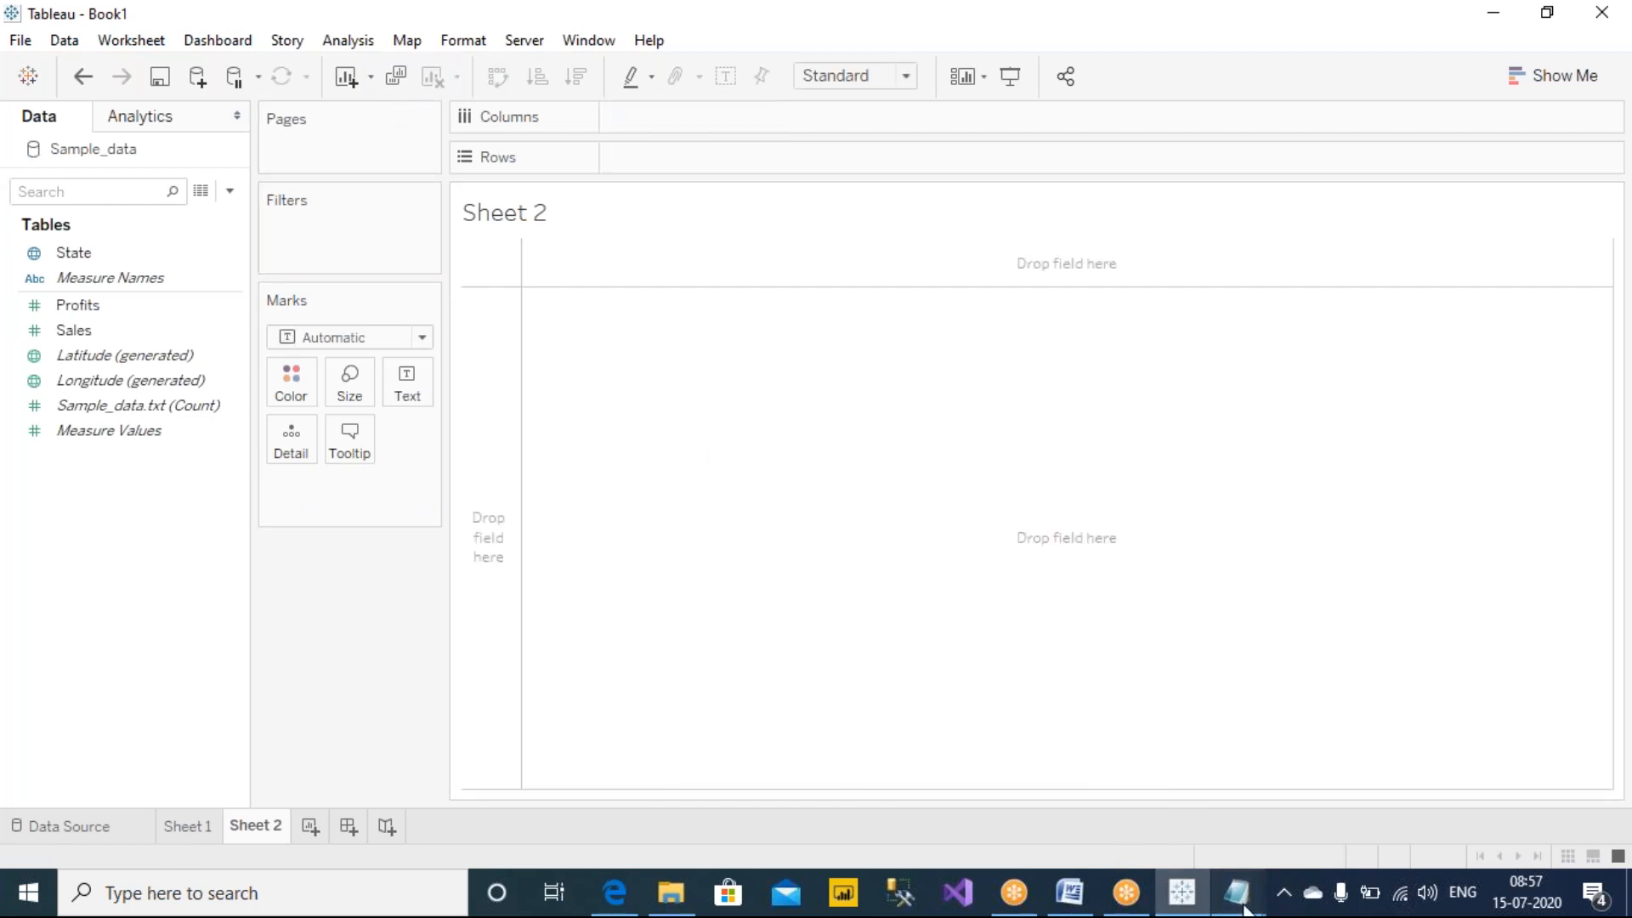
In Sample_data.txt in Notepad, replace the state name Tamilnadu with TN and save the file.
{"action": "mouse_move", "coordinate": [1243, 910]}
{"action": "left_click", "coordinate": [1273, 839]}
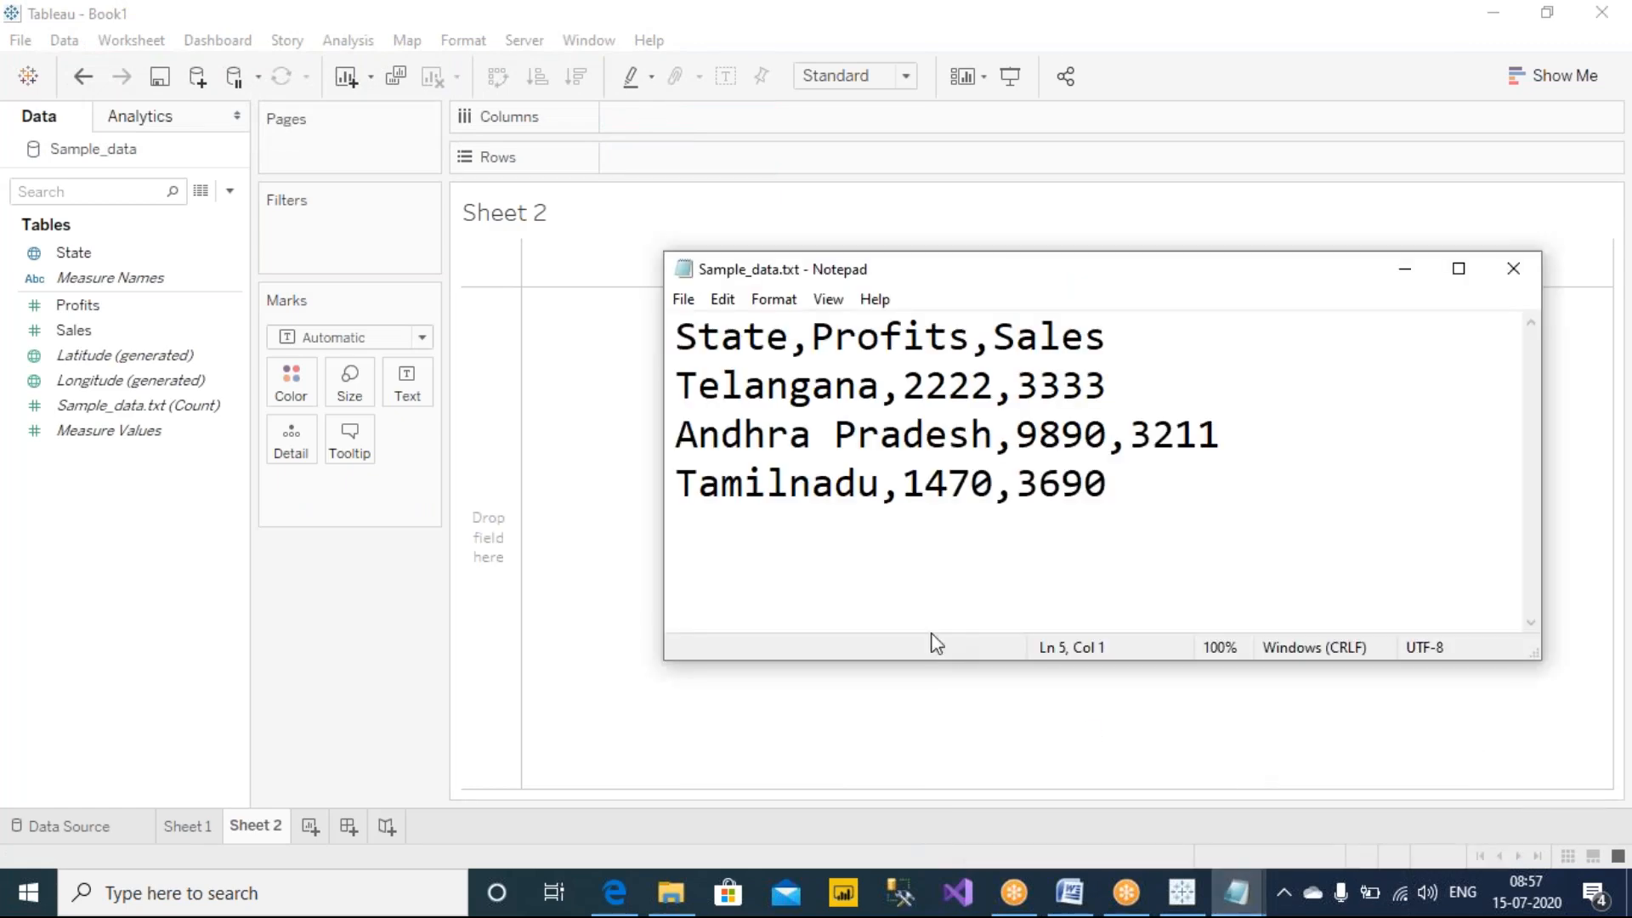
{"action": "left_click_drag", "start_coordinate": [1008, 272], "coordinate": [805, 317]}
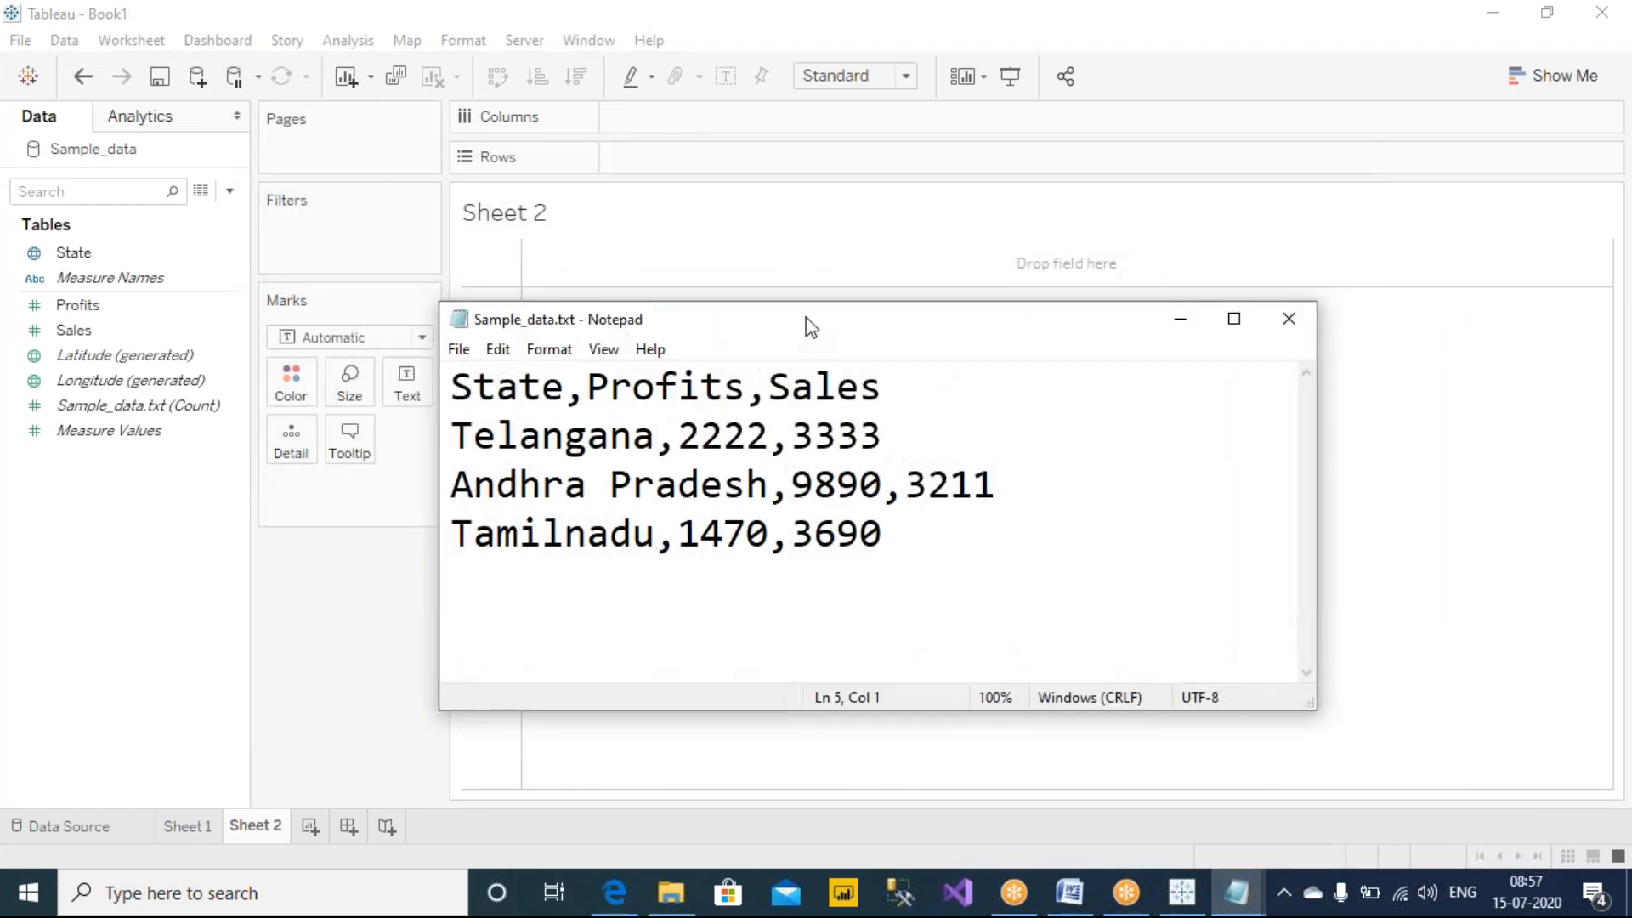
{"action": "left_click", "coordinate": [659, 534]}
{"action": "type", "text": "U"}
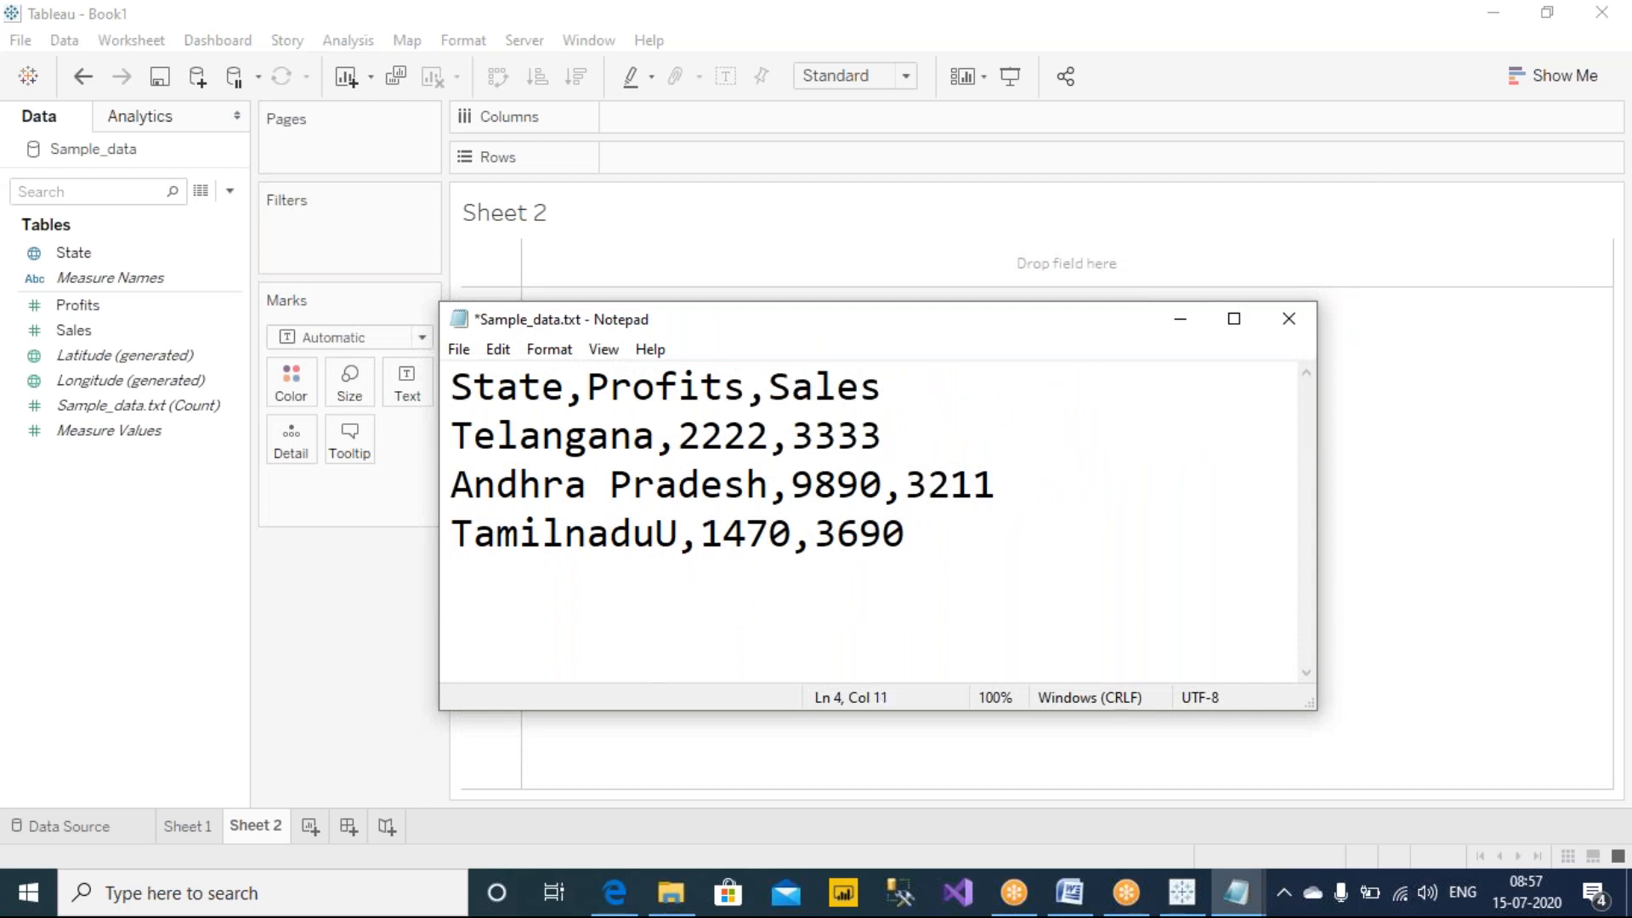
{"action": "key", "text": "BackSpace"}
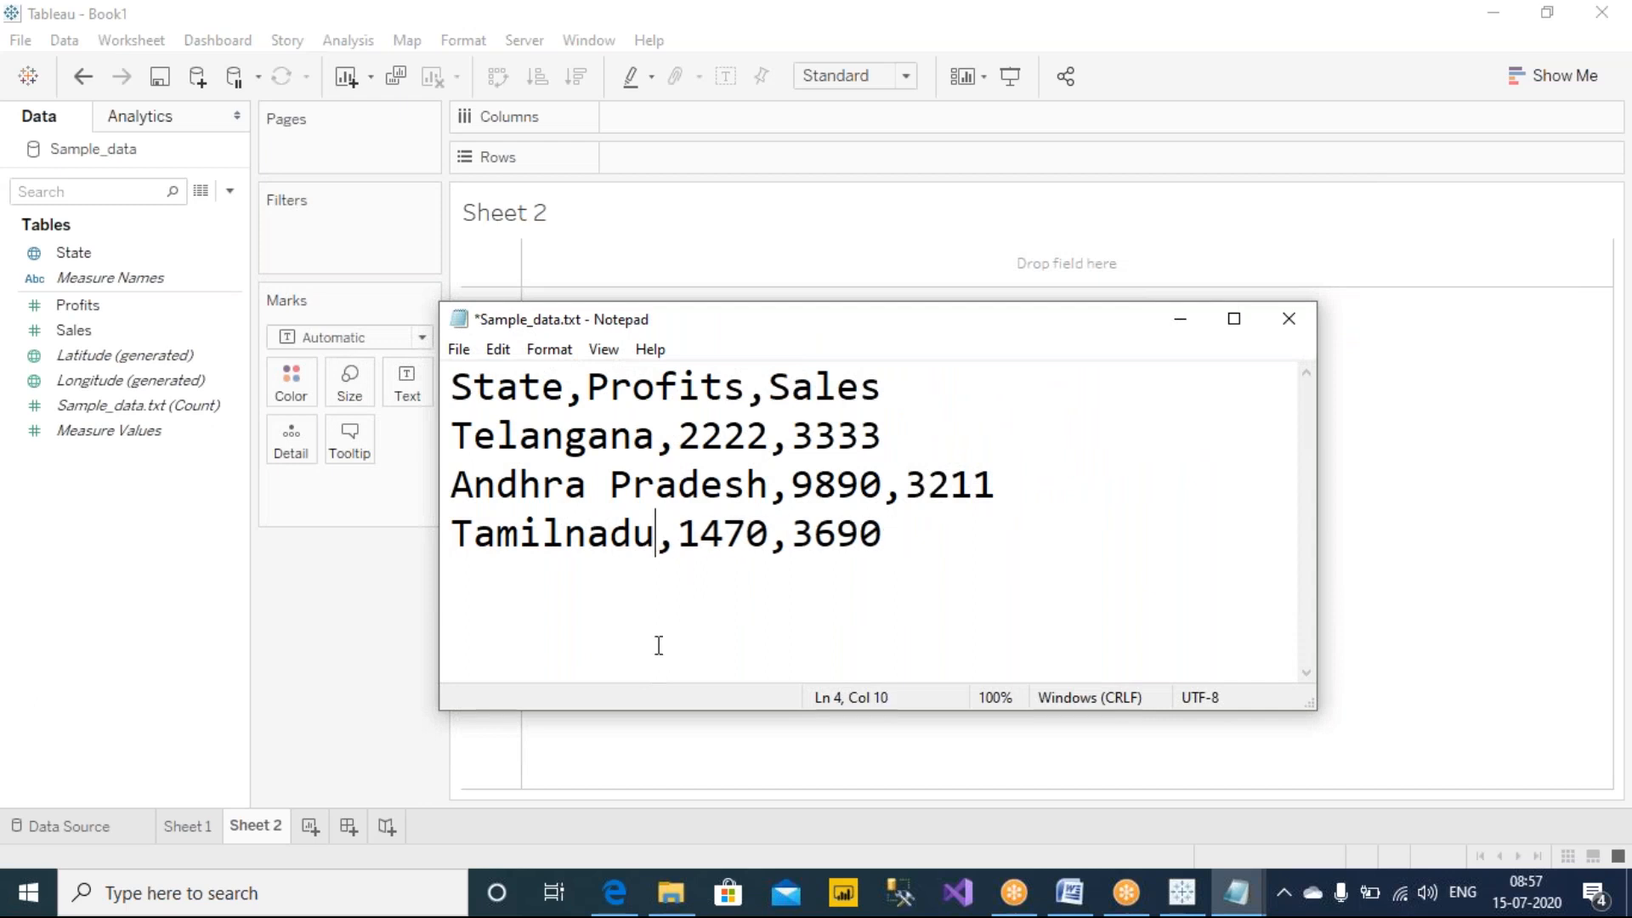
{"action": "type", "text": "u"}
{"action": "key", "text": "shift+Left"}
{"action": "key", "text": "shift+Left"}
{"action": "key", "text": "shift+Left"}
{"action": "key", "text": "shift+Left"}
{"action": "key", "text": "shift+Left"}
{"action": "key", "text": "shift+Left"}
{"action": "key", "text": "shift+Left"}
{"action": "key", "text": "shift+Left"}
{"action": "key", "text": "shift+Left"}
{"action": "key", "text": "shift+Left"}
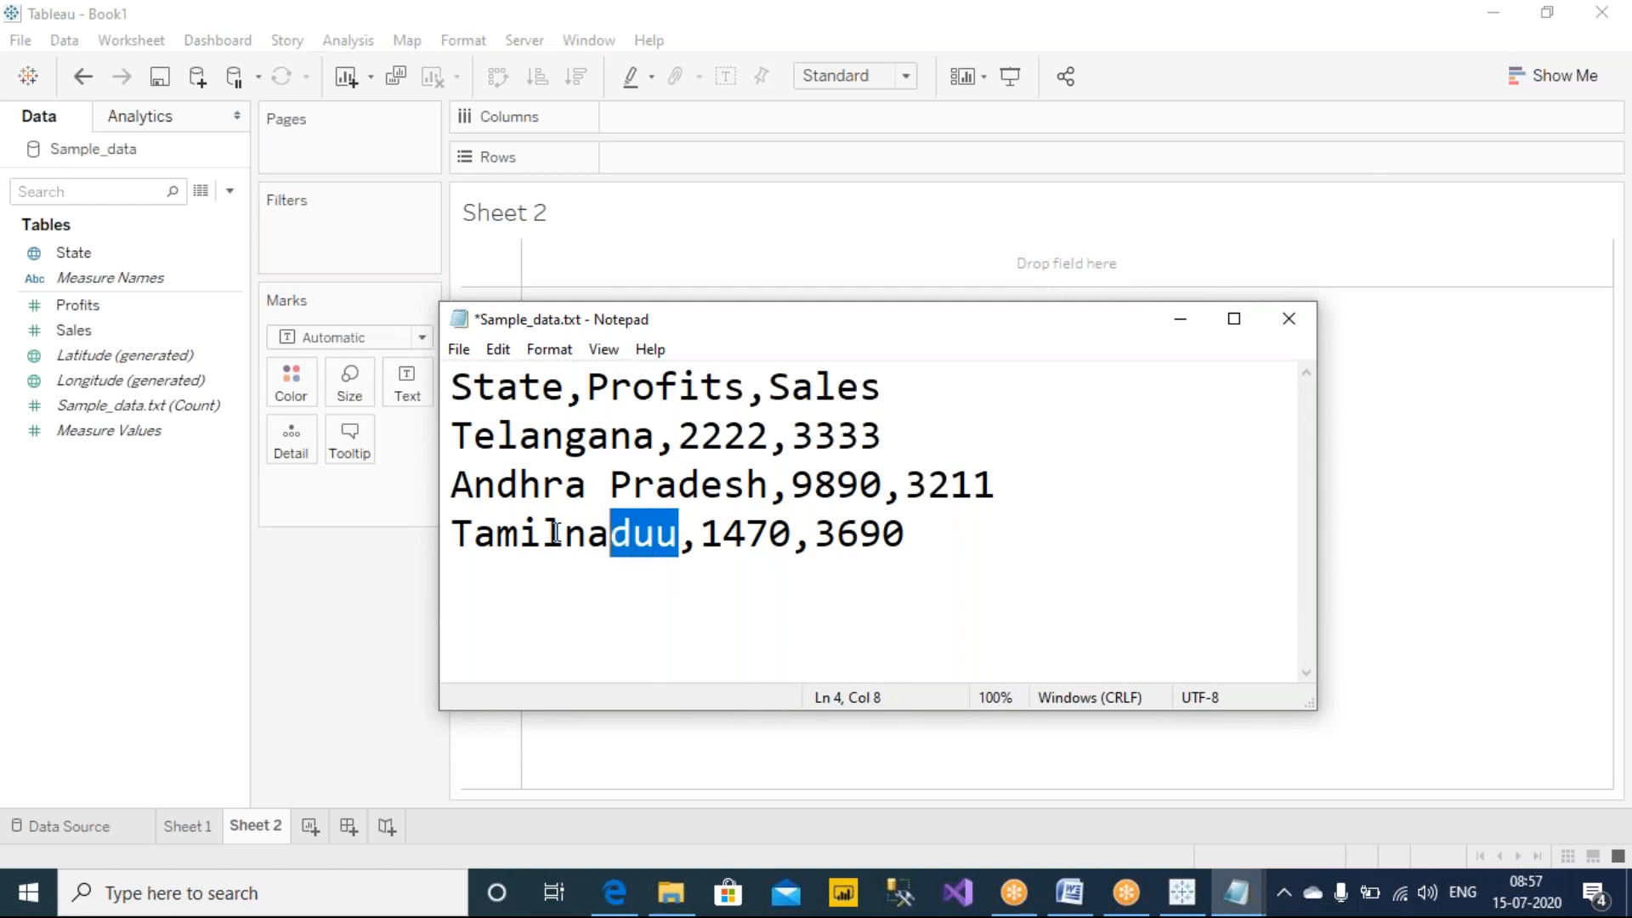
{"action": "type", "text": "TN"}
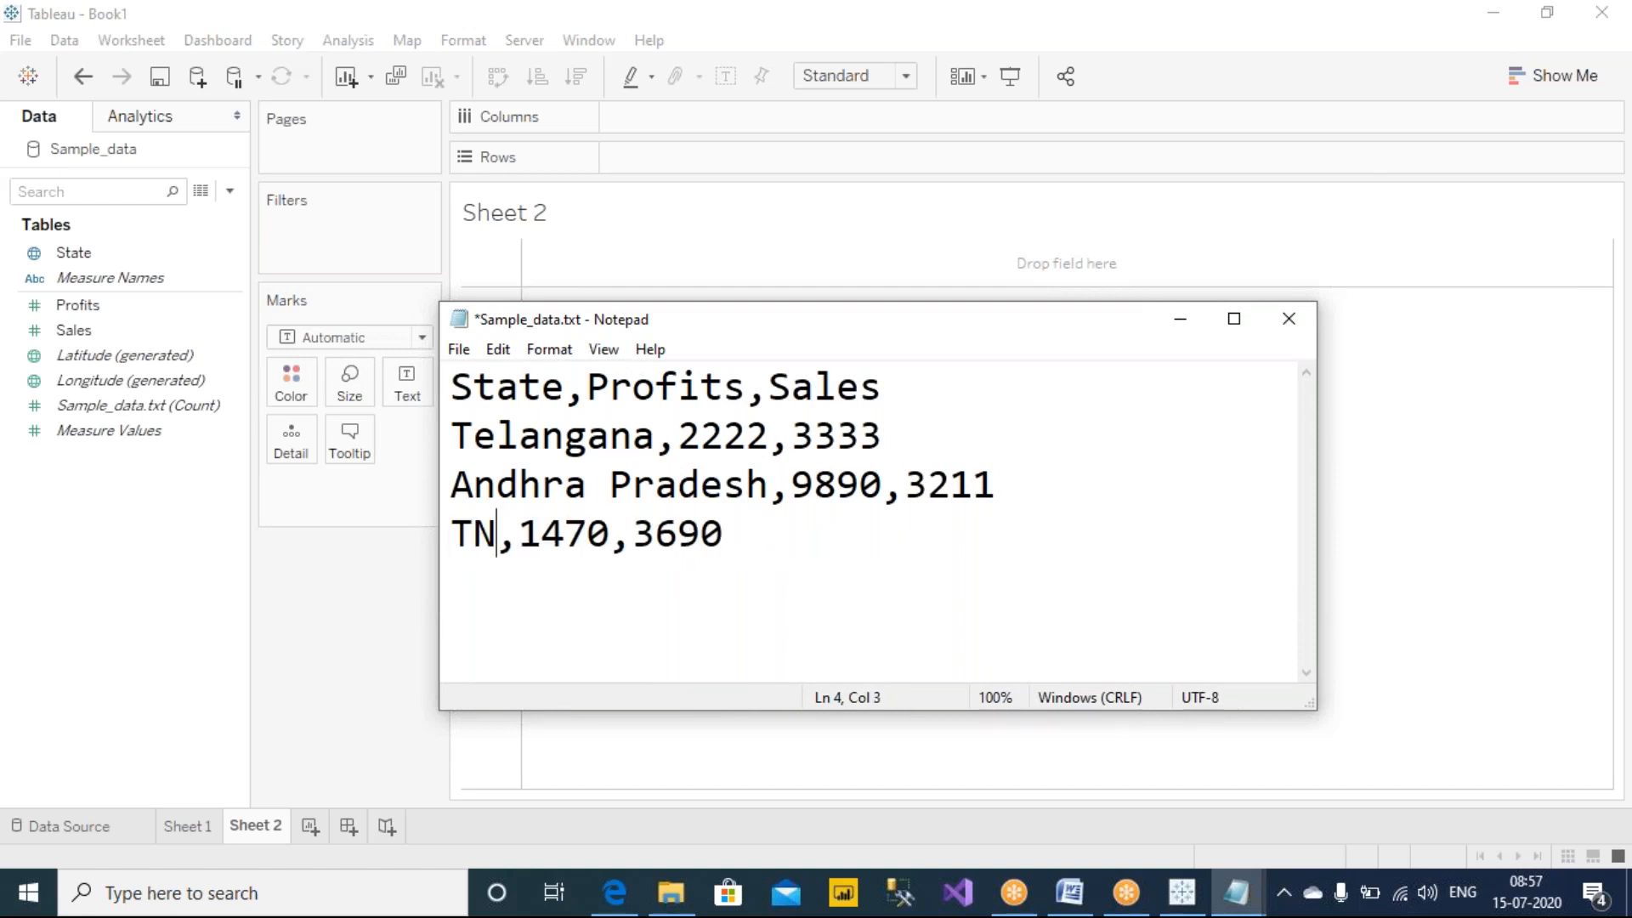
{"action": "key", "text": "ctrl+s"}
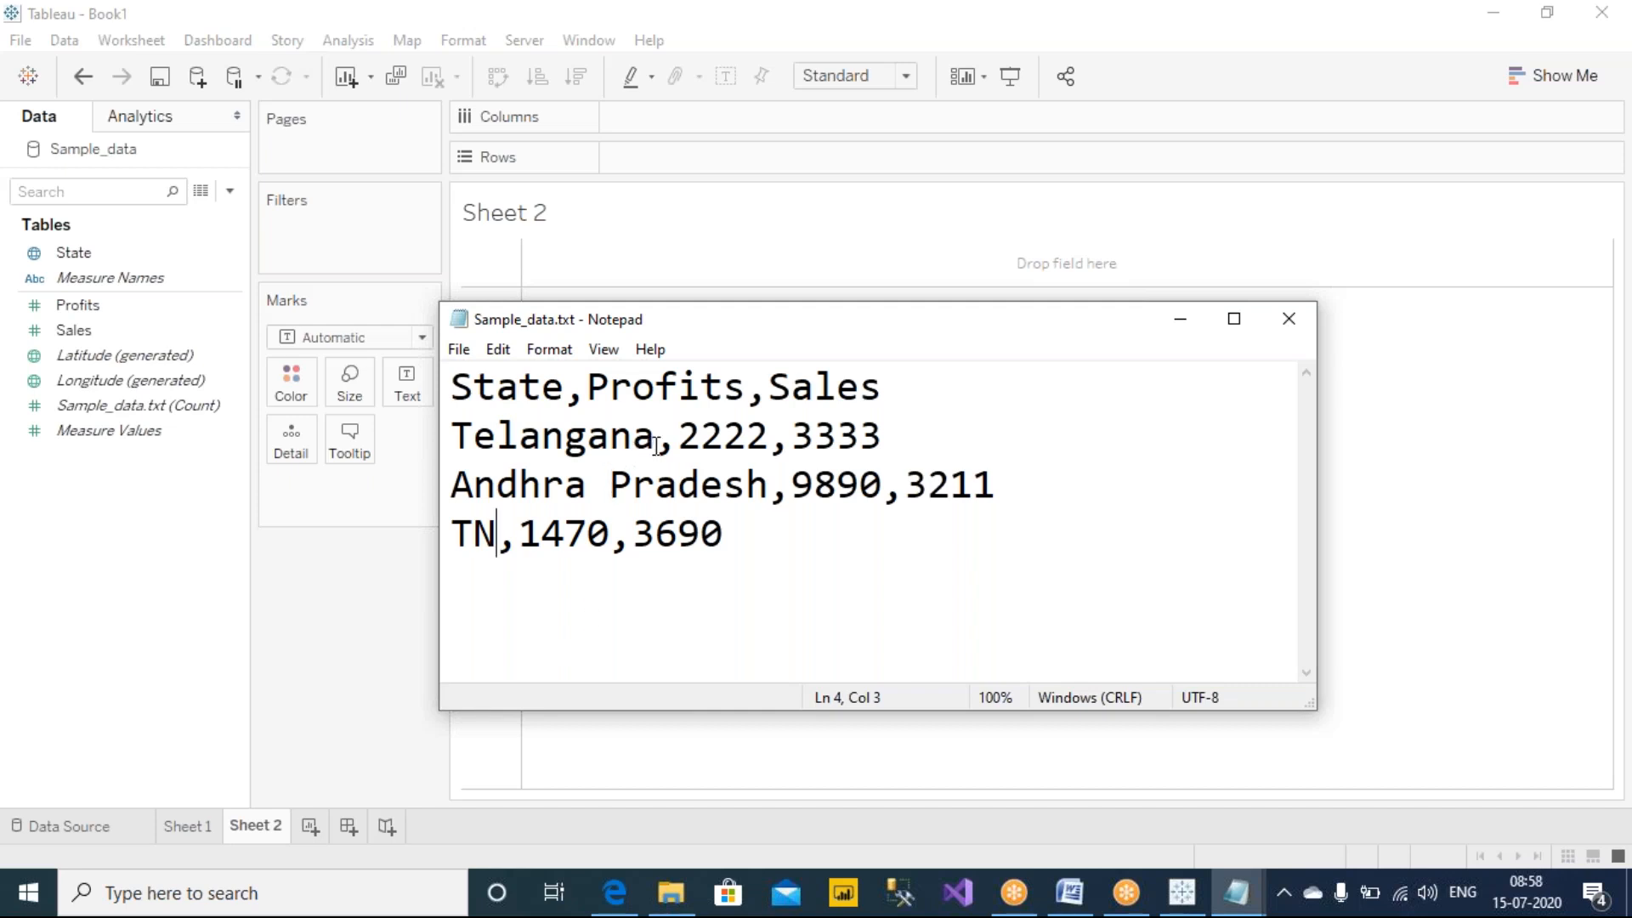
Highlight the state names Telangana, Andhra Pradesh and TN one after another in Sample_data.txt.
{"action": "left_click_drag", "start_coordinate": [656, 445], "coordinate": [416, 437]}
{"action": "left_click_drag", "start_coordinate": [769, 485], "coordinate": [414, 485]}
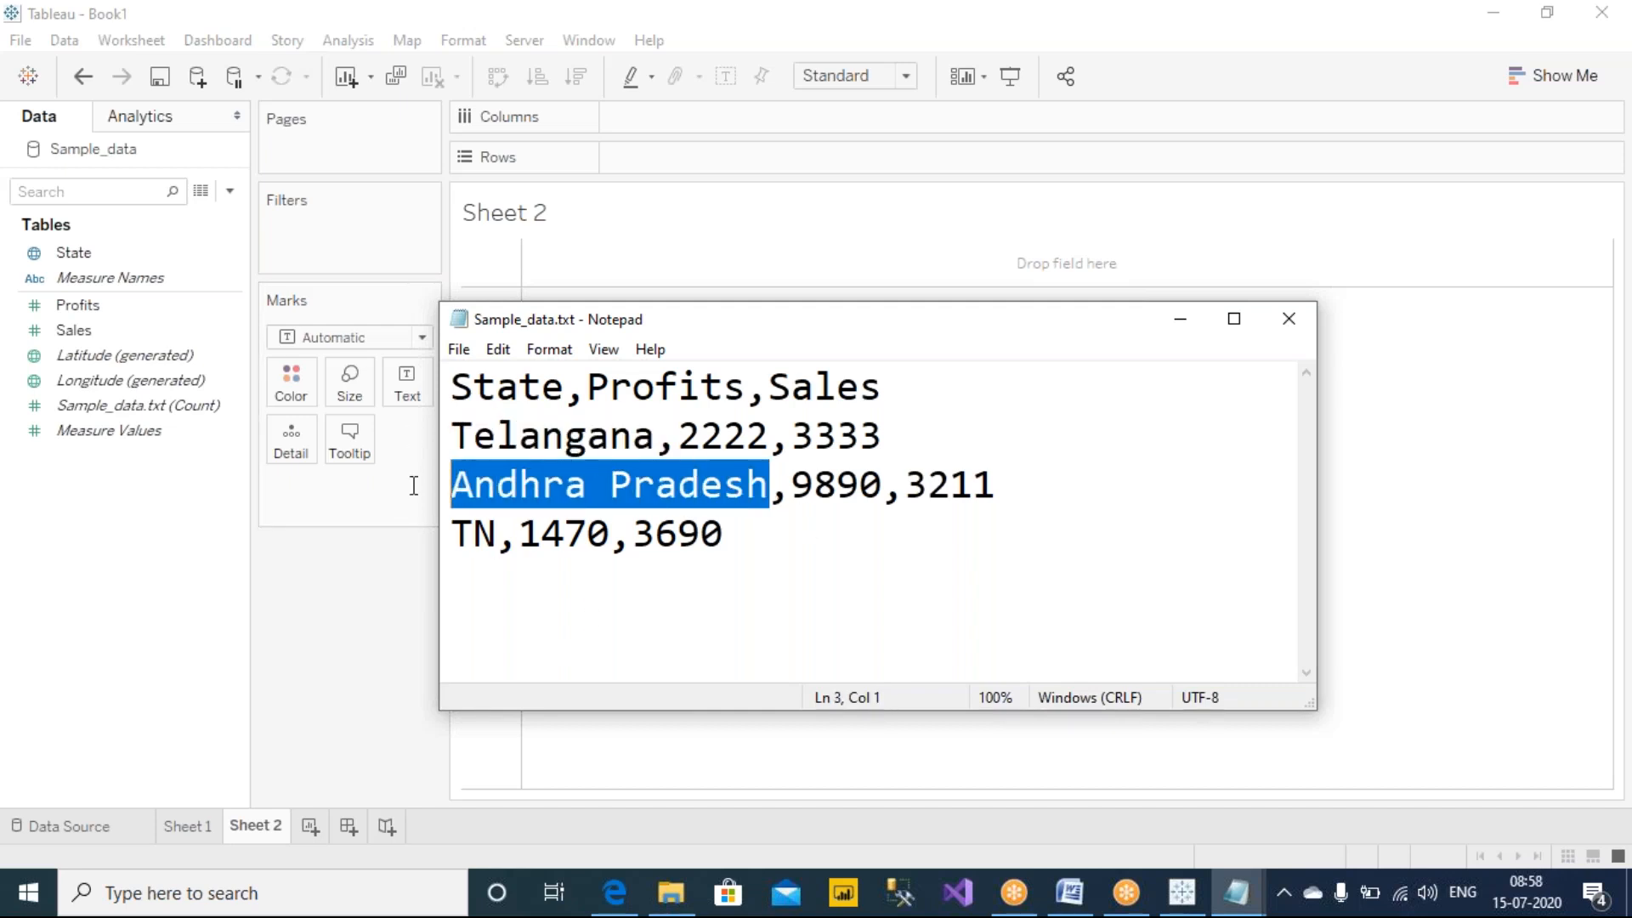
{"action": "left_click_drag", "start_coordinate": [499, 553], "coordinate": [433, 537]}
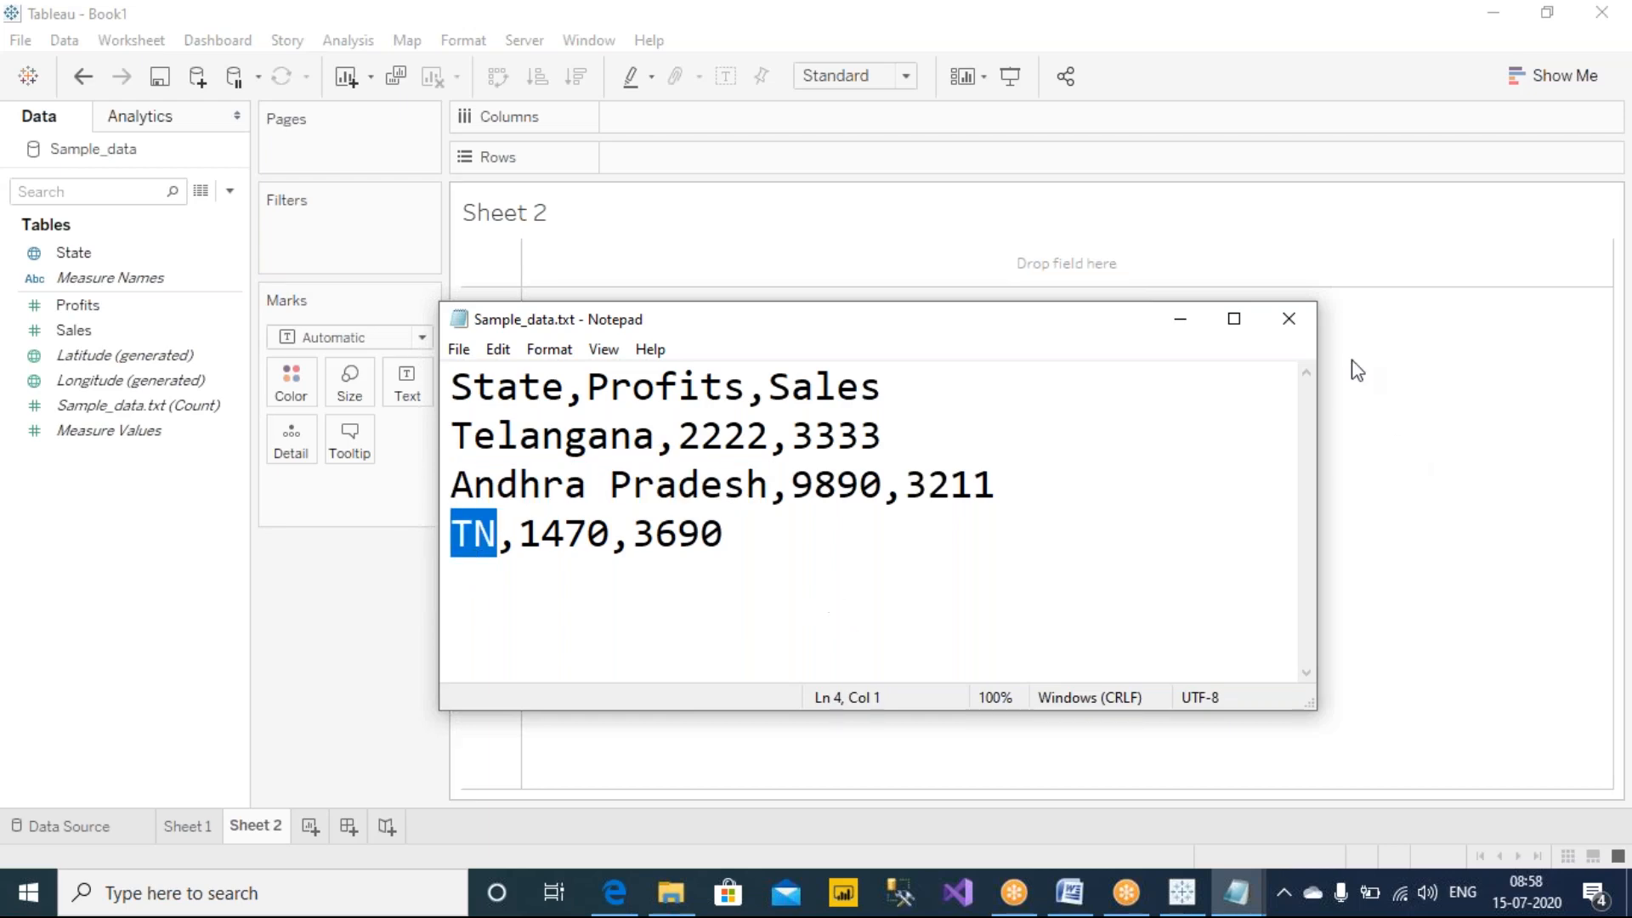
Shift the Notepad window aside and plot State on a map in Tableau's Sheet 2.
{"action": "left_click_drag", "start_coordinate": [808, 328], "coordinate": [979, 376]}
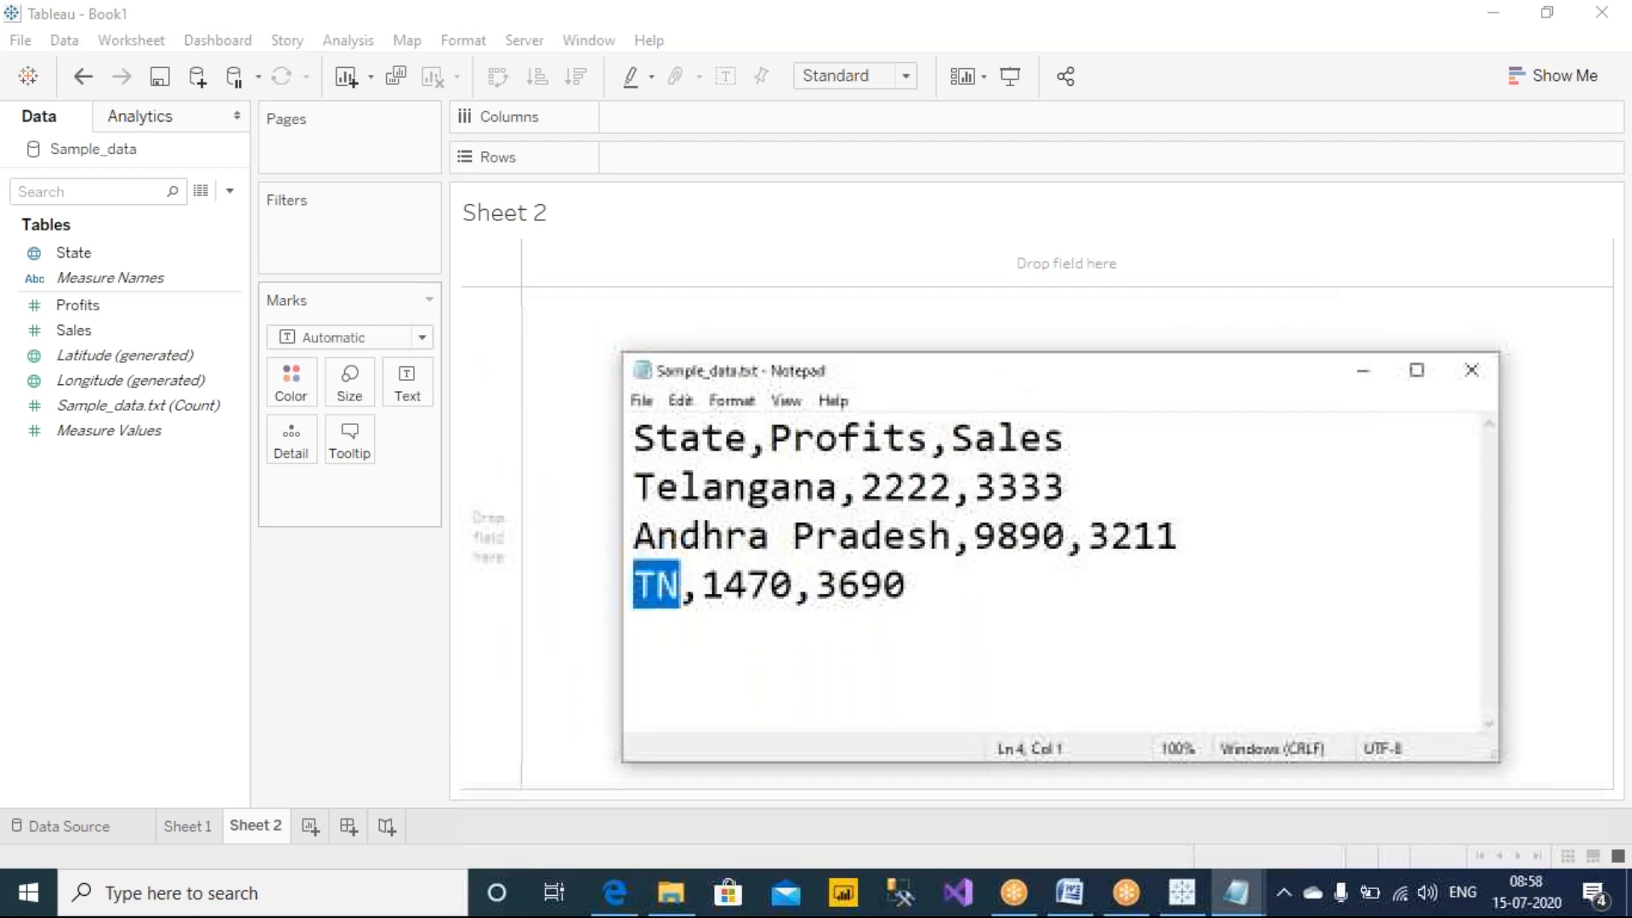
{"action": "left_click", "coordinate": [100, 254]}
{"action": "double_click", "coordinate": [99, 255]}
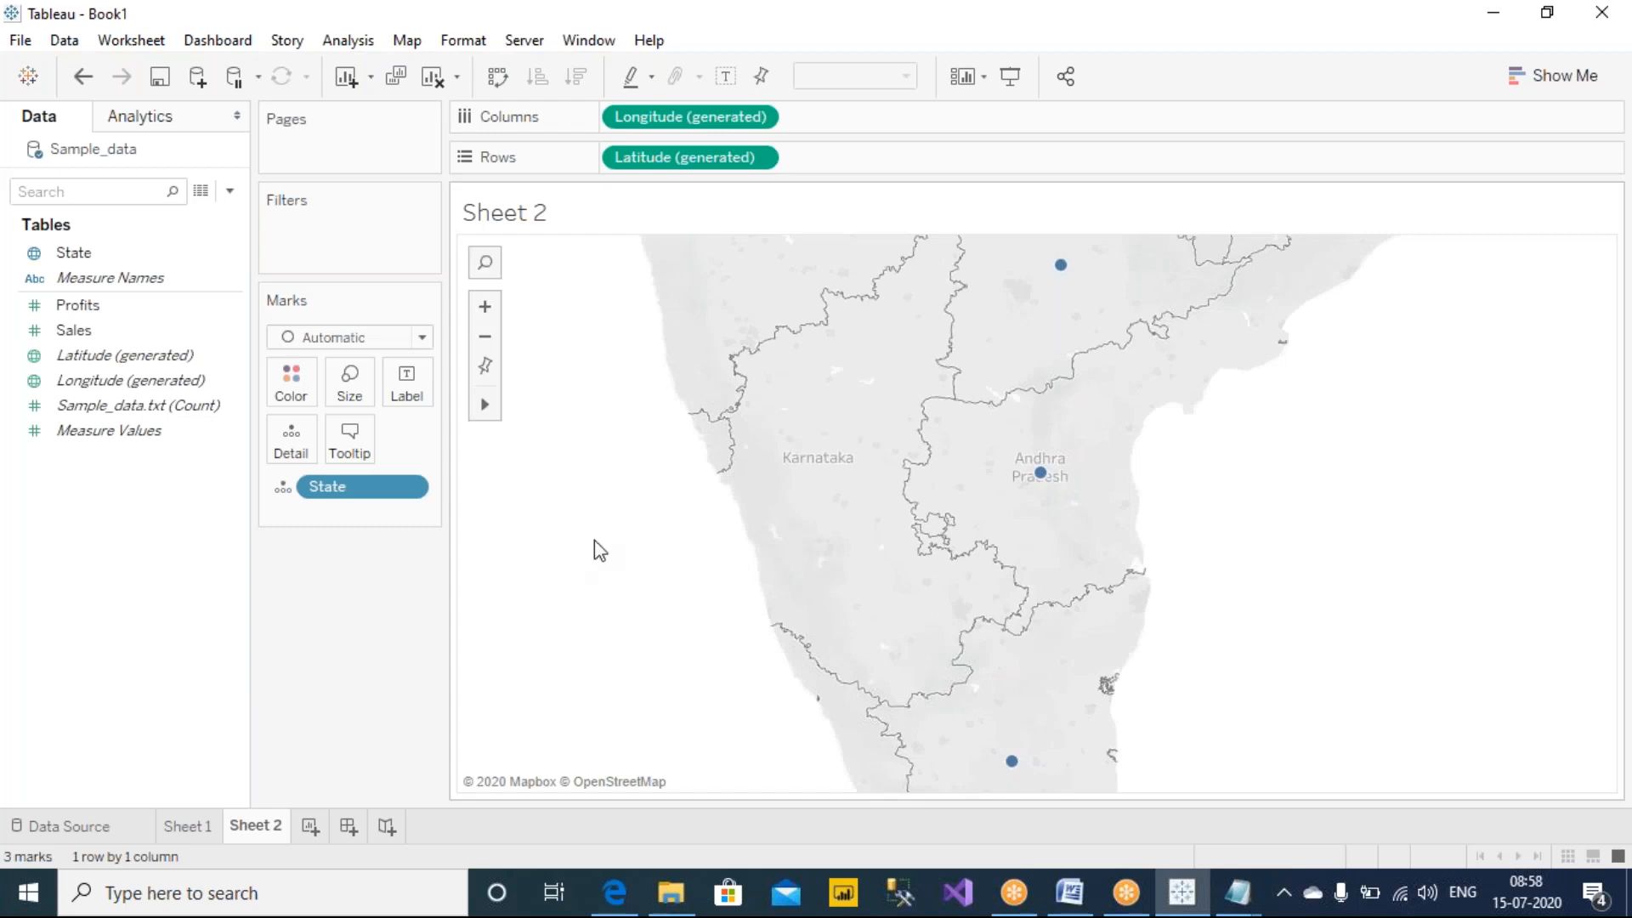
{"action": "scroll", "coordinate": [594, 539], "scroll_direction": "down", "scroll_amount": 1}
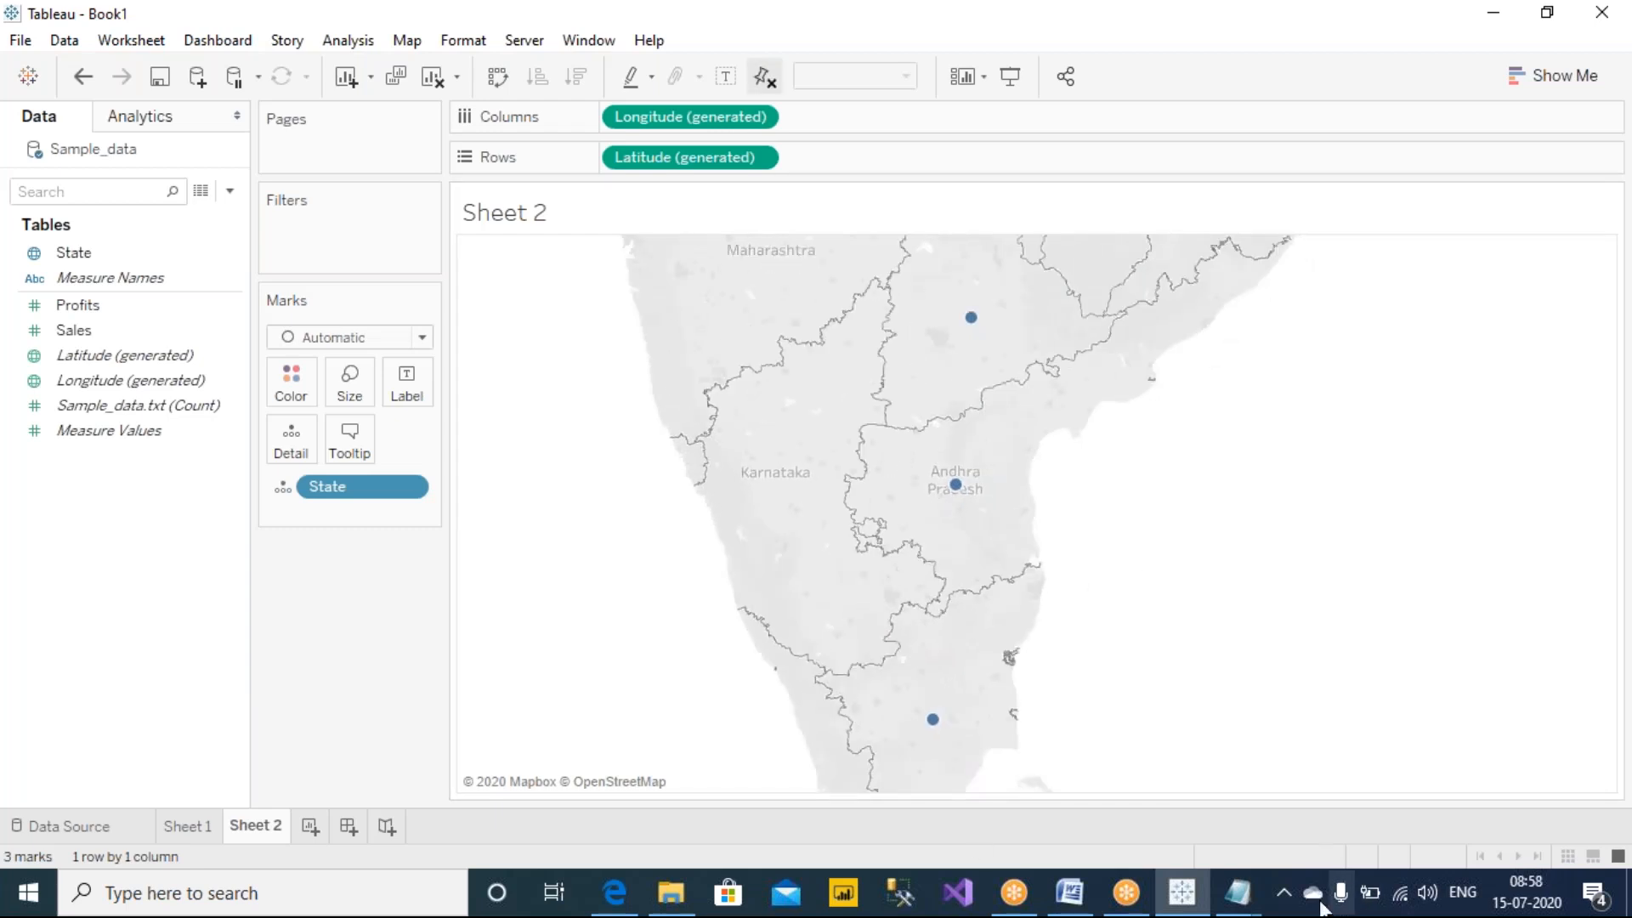
Bring up Sample_data.txt in Notepad, save it again, and return to Tableau.
{"action": "mouse_move", "coordinate": [1238, 891]}
{"action": "left_click", "coordinate": [1254, 852]}
{"action": "left_click", "coordinate": [706, 535]}
{"action": "left_click", "coordinate": [642, 400]}
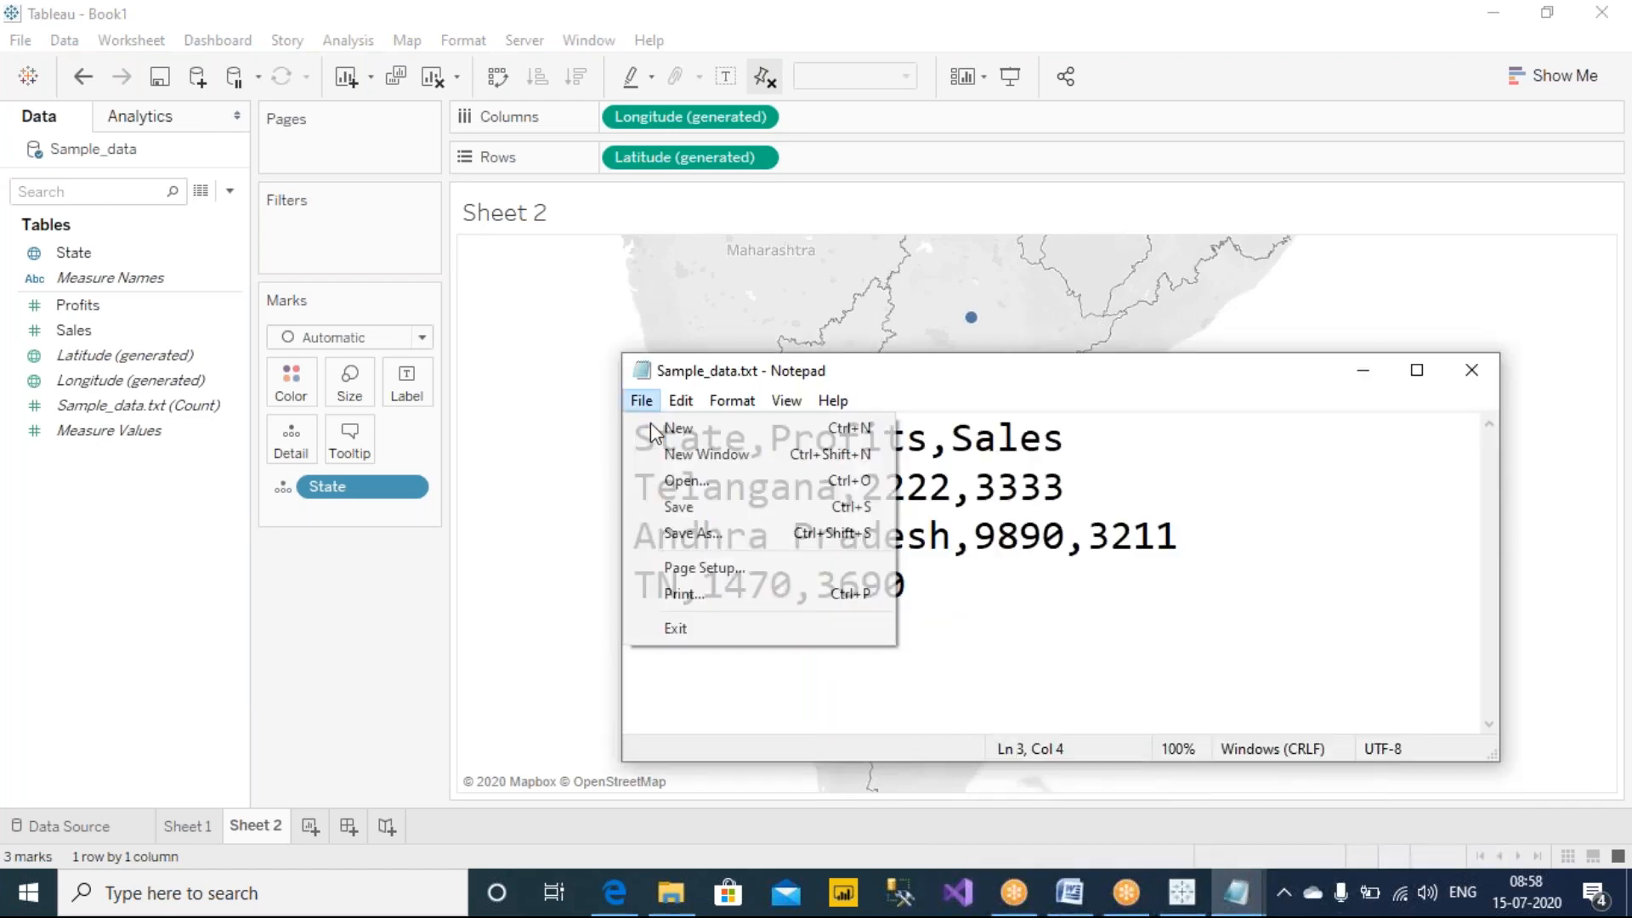
{"action": "left_click", "coordinate": [686, 505]}
{"action": "left_click", "coordinate": [374, 518]}
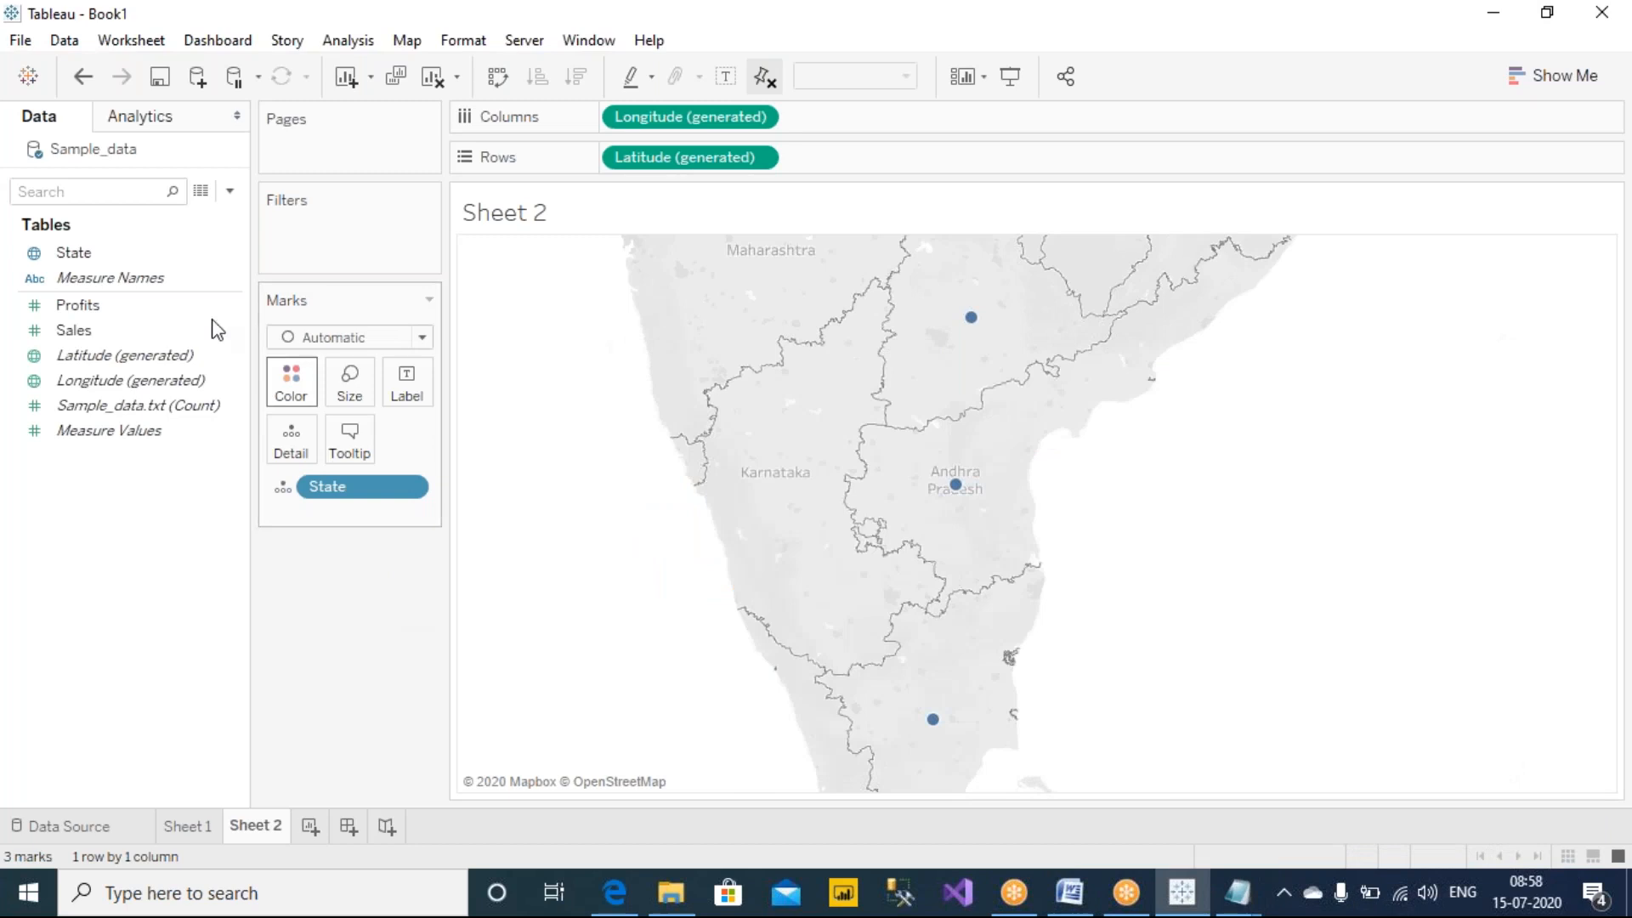
Clear Sheet 2 and refresh the Sample_data data source.
{"action": "mouse_move", "coordinate": [325, 486]}
{"action": "left_mouse_down"}
{"action": "mouse_move", "coordinate": [313, 550]}
{"action": "mouse_move", "coordinate": [332, 486]}
{"action": "left_mouse_up"}
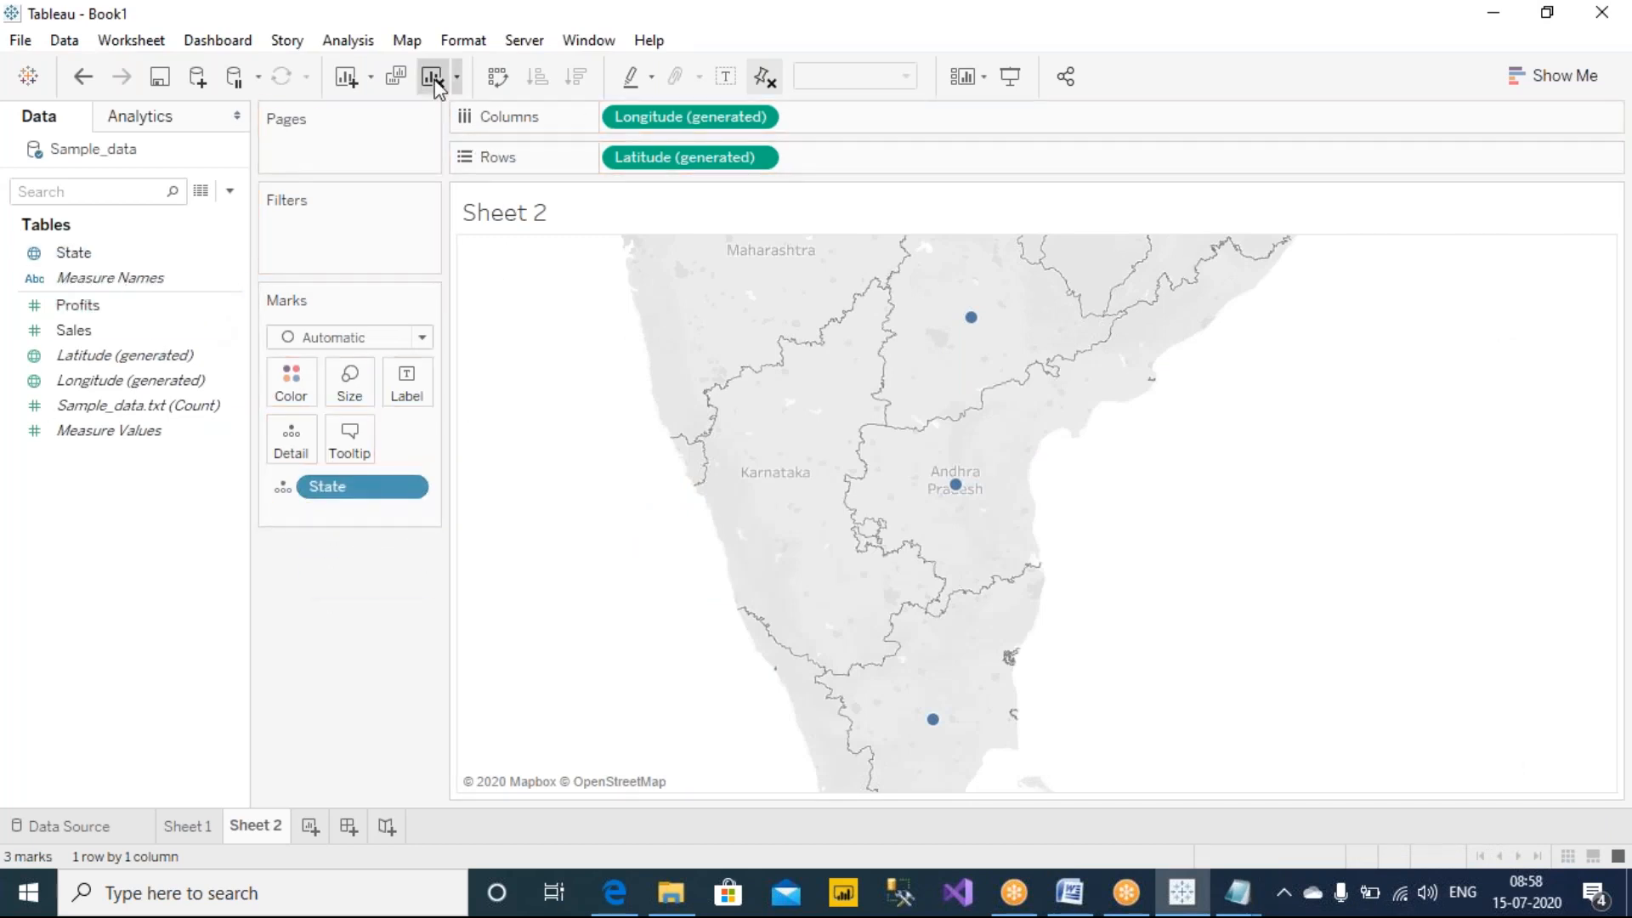
{"action": "left_click", "coordinate": [434, 76]}
{"action": "right_click", "coordinate": [107, 150]}
{"action": "left_click", "coordinate": [170, 188]}
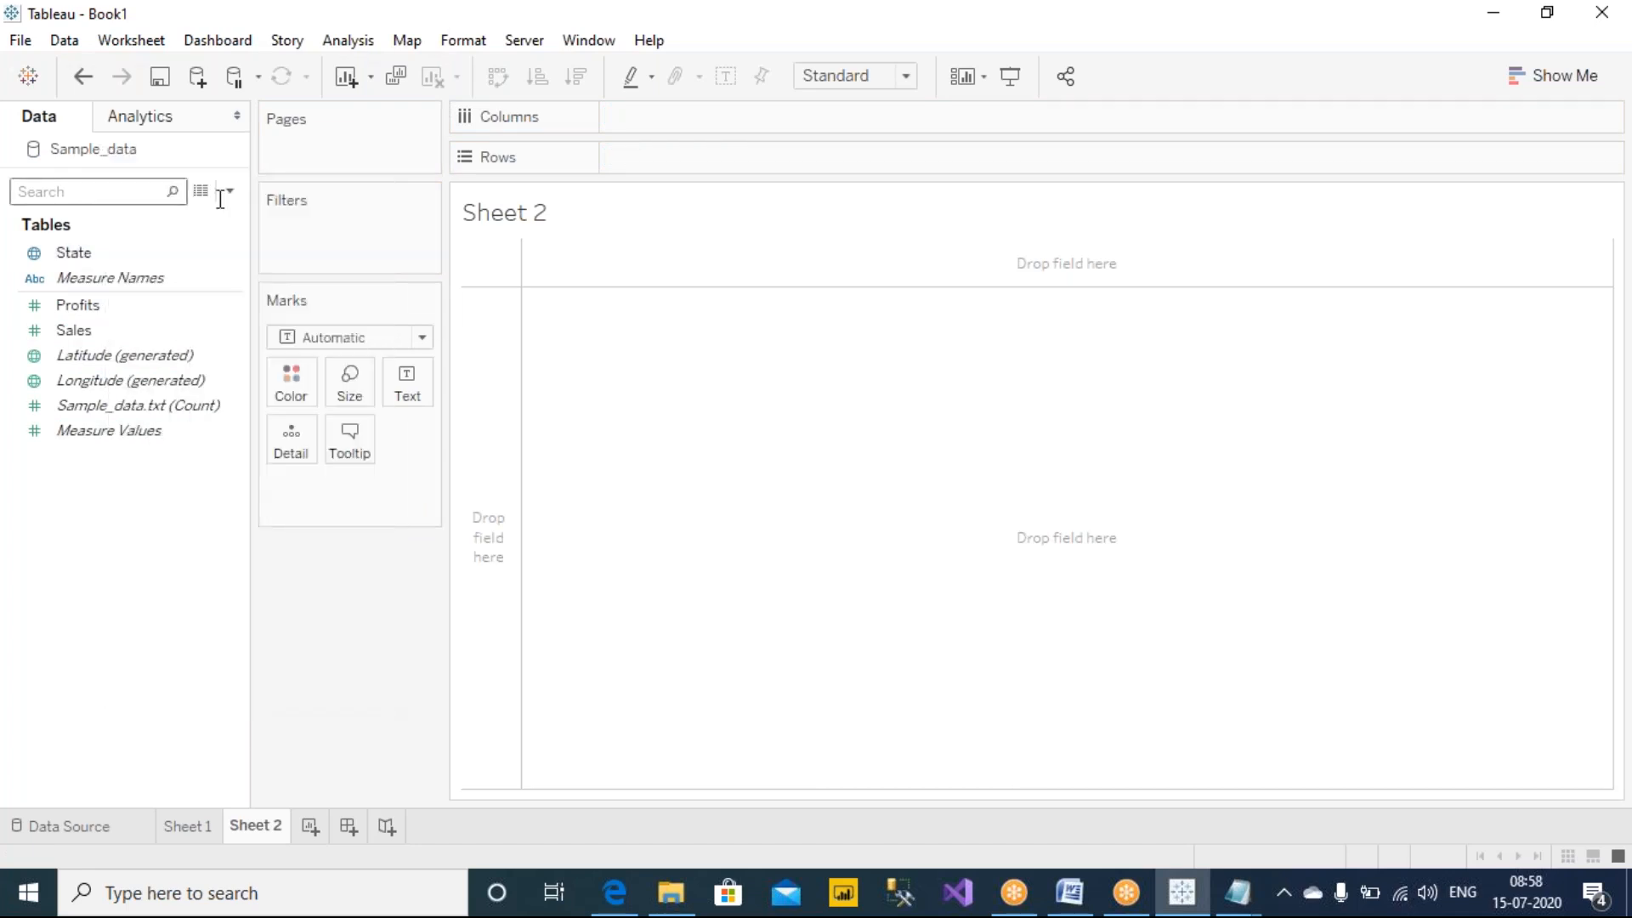
View the underlying rows of Sample_data, check the abbreviated state name, and close the data view.
{"action": "left_click", "coordinate": [200, 191]}
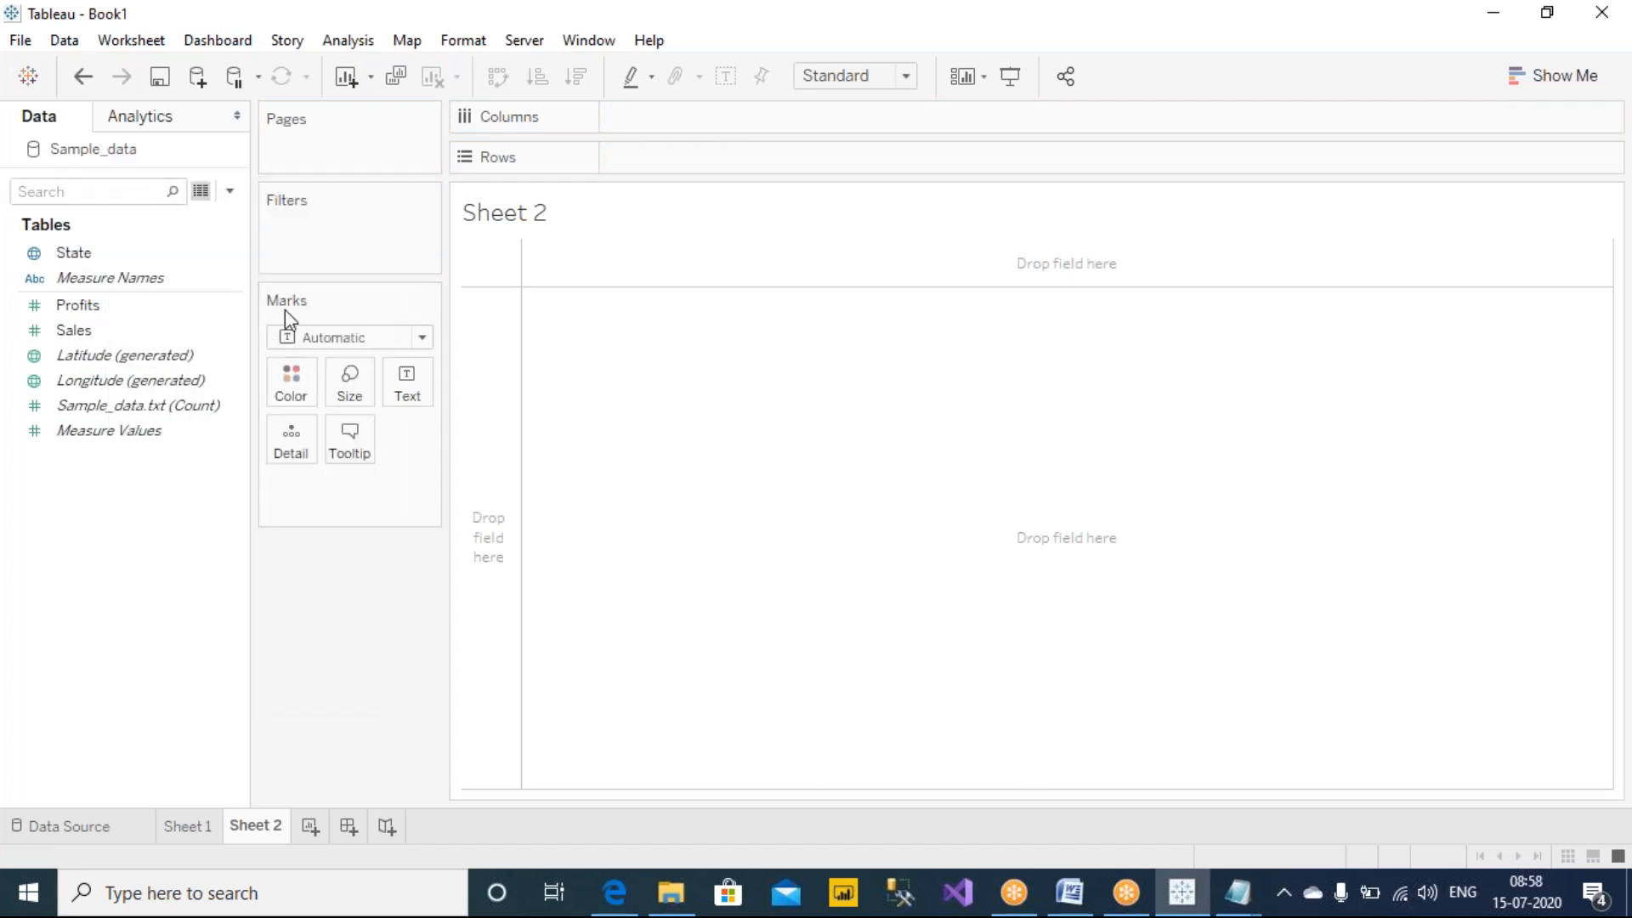
{"action": "left_click", "coordinate": [414, 339]}
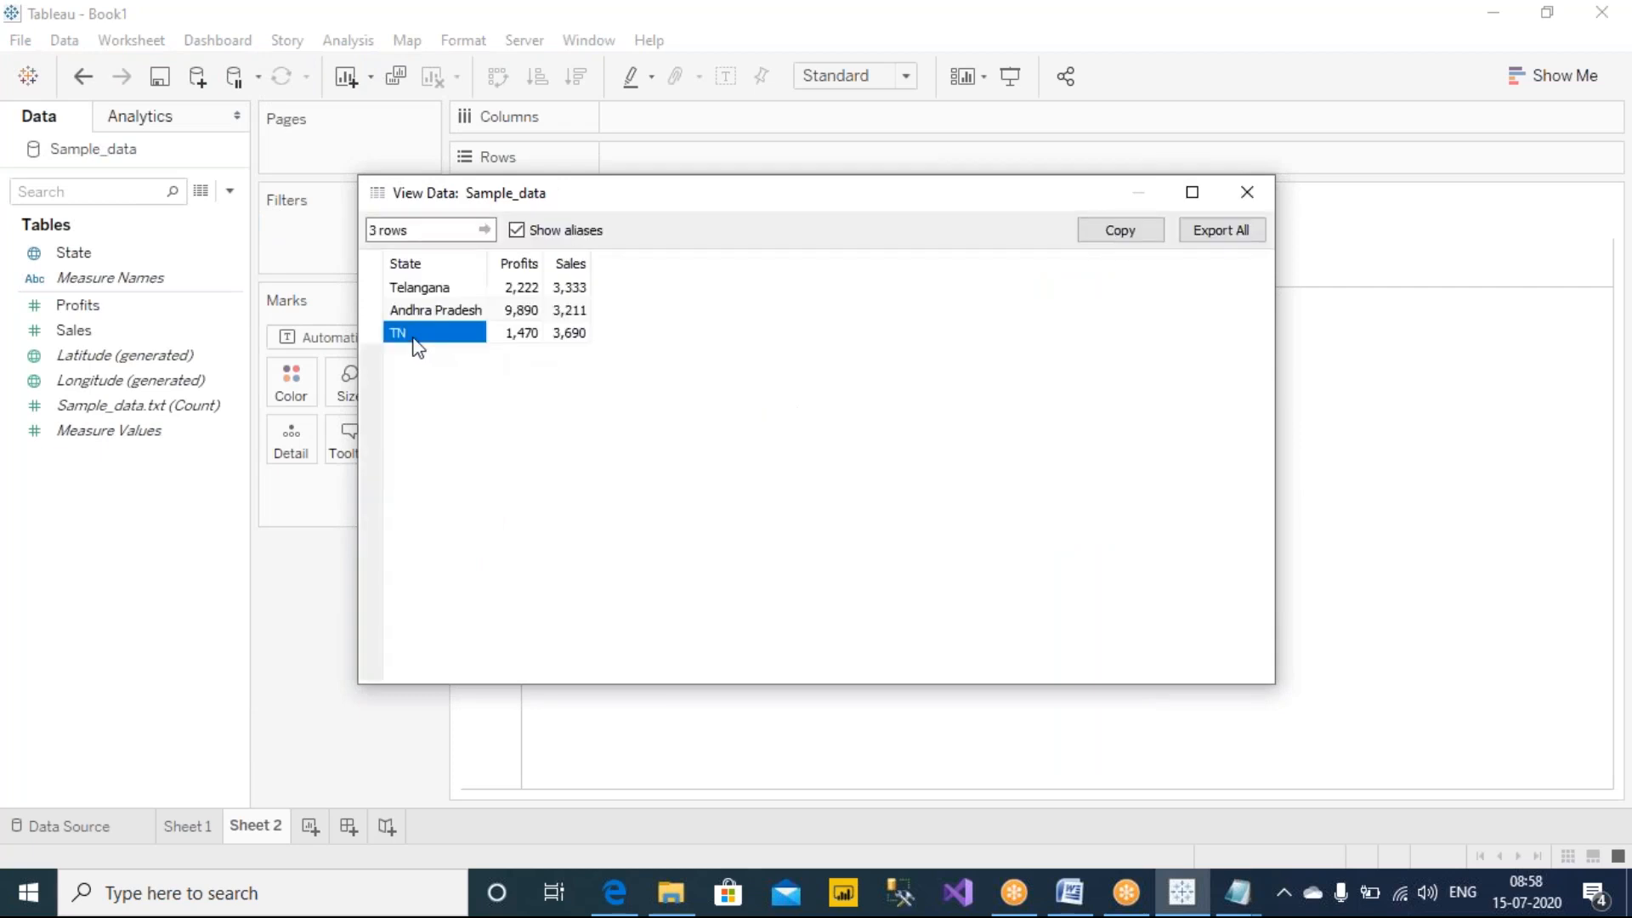
{"action": "left_click", "coordinate": [1247, 192]}
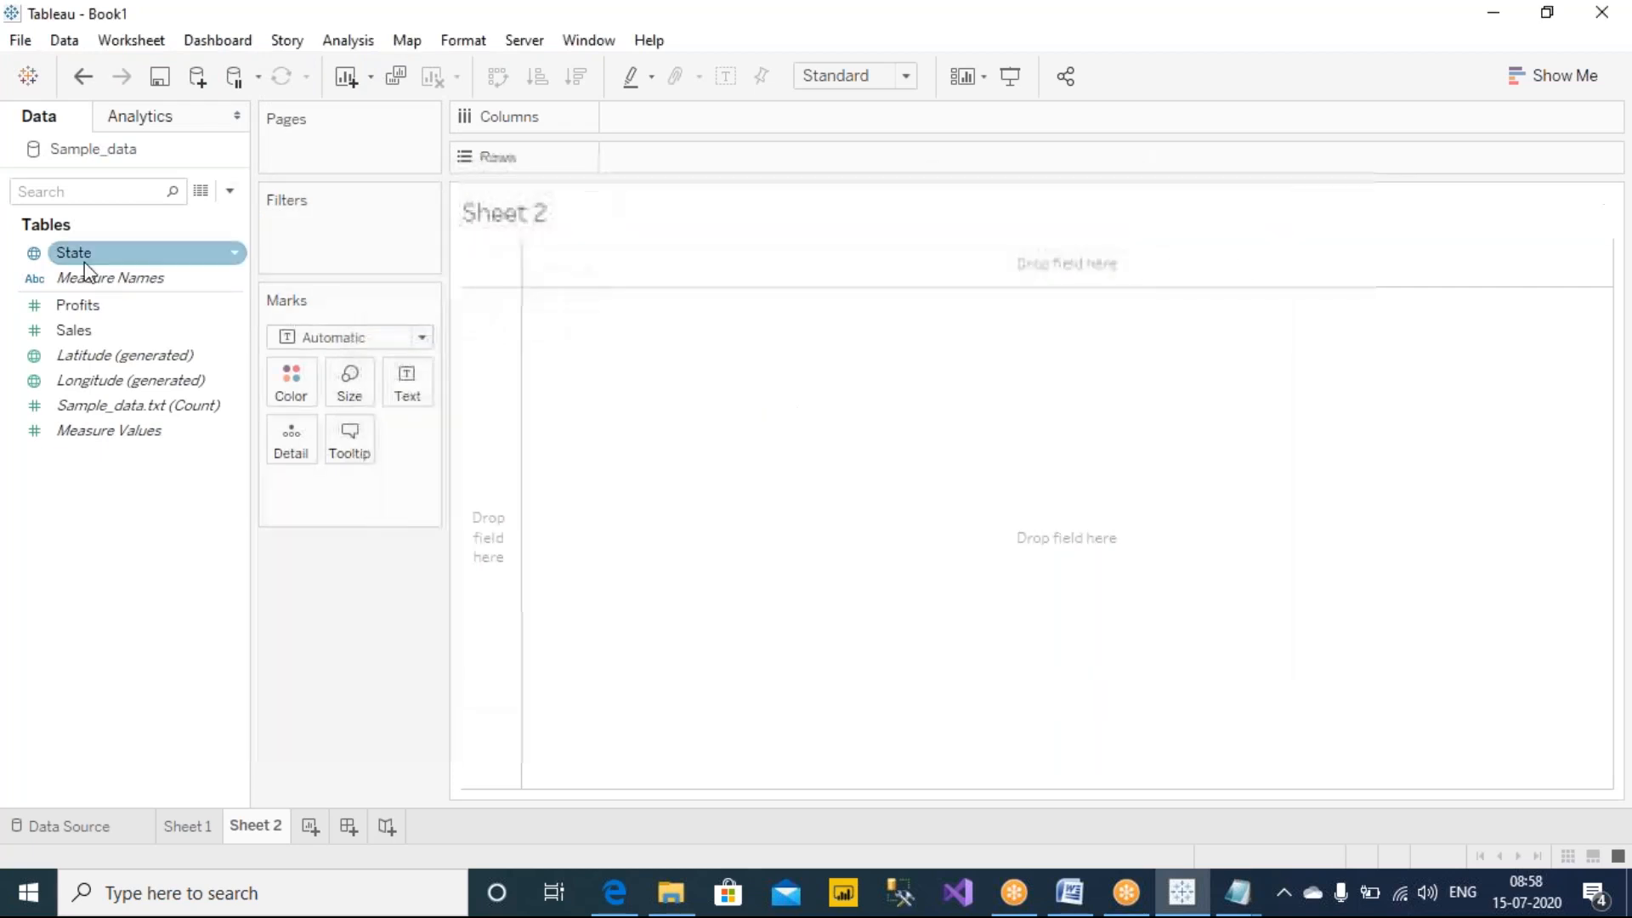
Plot State on a map in Sheet 2 and circle the unknown locations indicator with the annotation pen.
{"action": "double_click", "coordinate": [71, 252]}
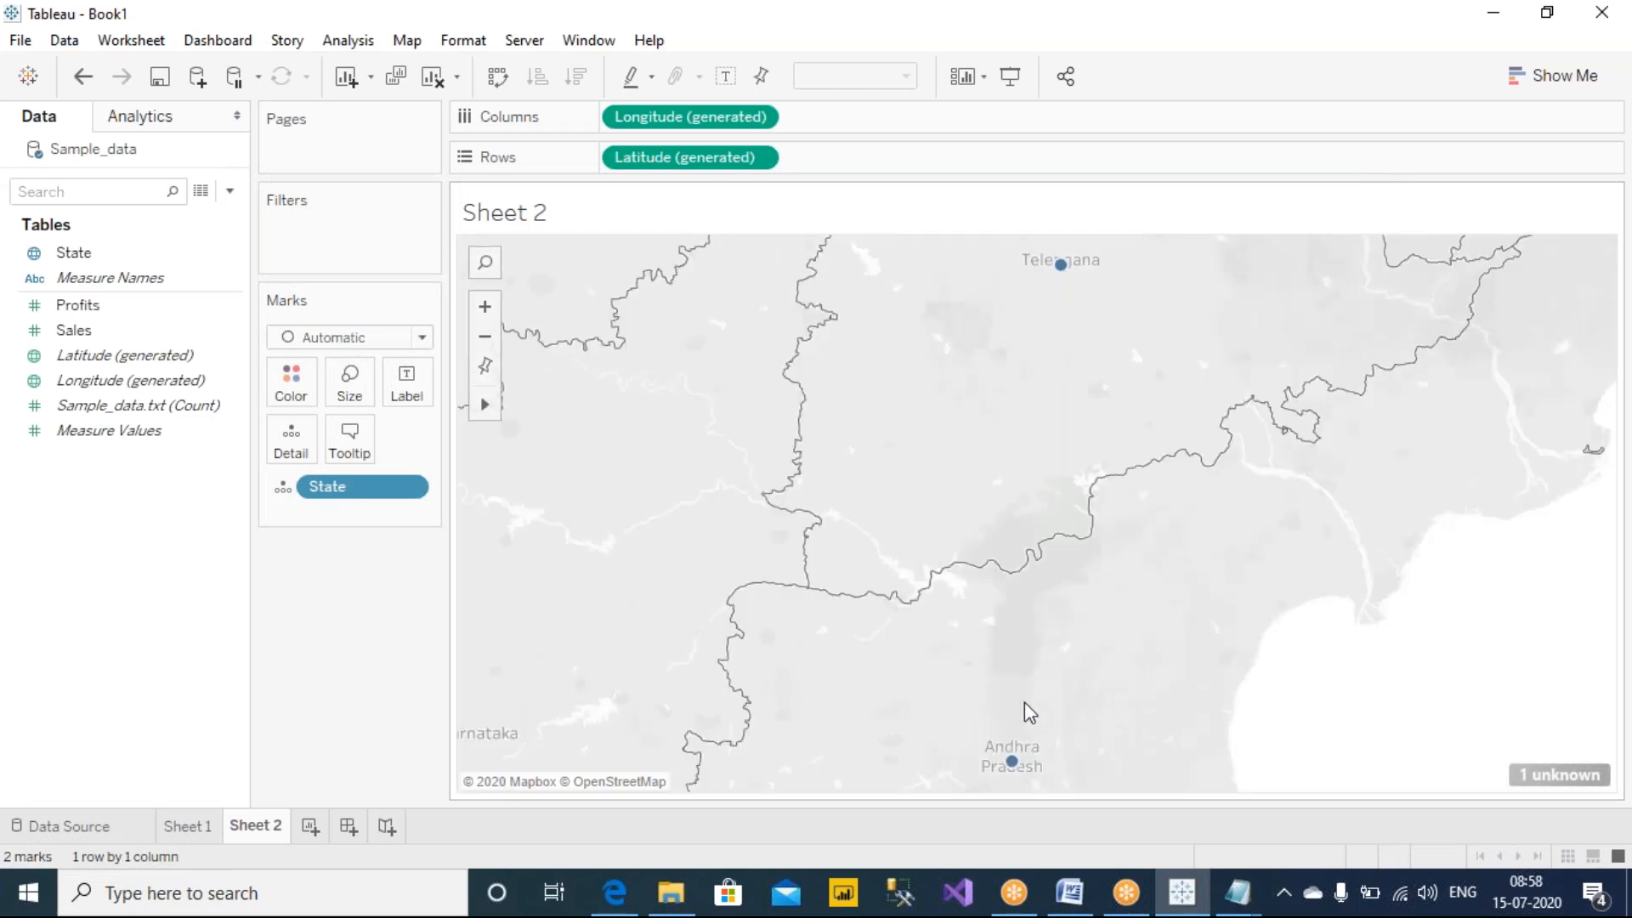
{"action": "mouse_move", "coordinate": [1059, 267]}
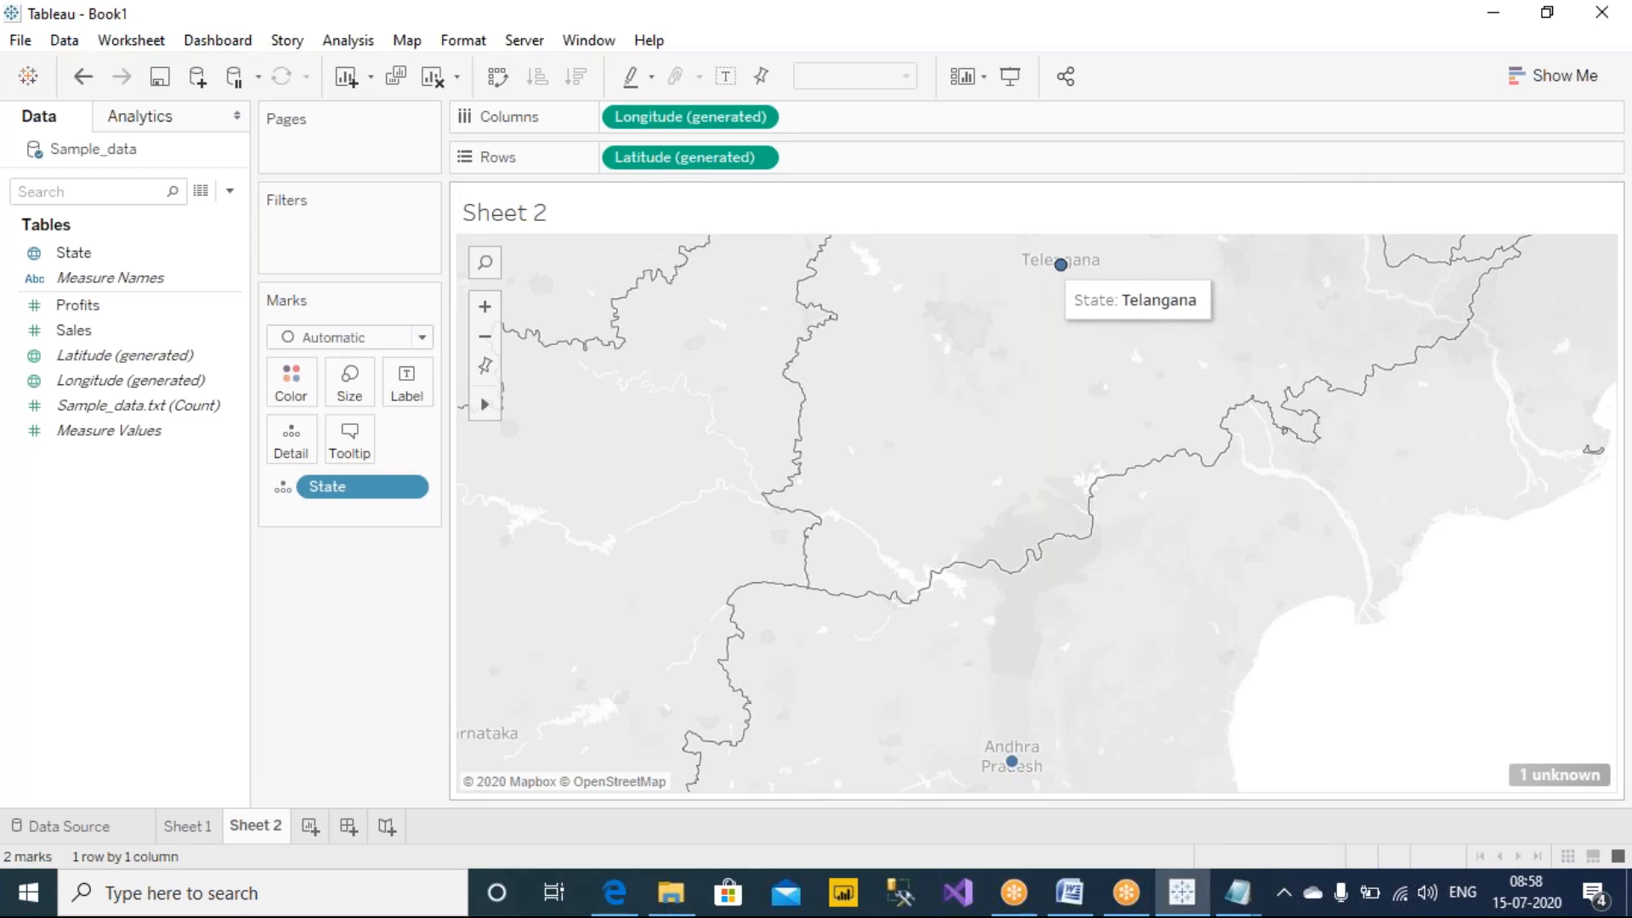
{"action": "left_click", "coordinate": [1035, 12]}
{"action": "left_click", "coordinate": [1035, 77]}
{"action": "mouse_move", "coordinate": [1570, 713]}
{"action": "left_mouse_down"}
{"action": "mouse_move", "coordinate": [1471, 775]}
{"action": "mouse_move", "coordinate": [1609, 813]}
{"action": "left_mouse_up"}
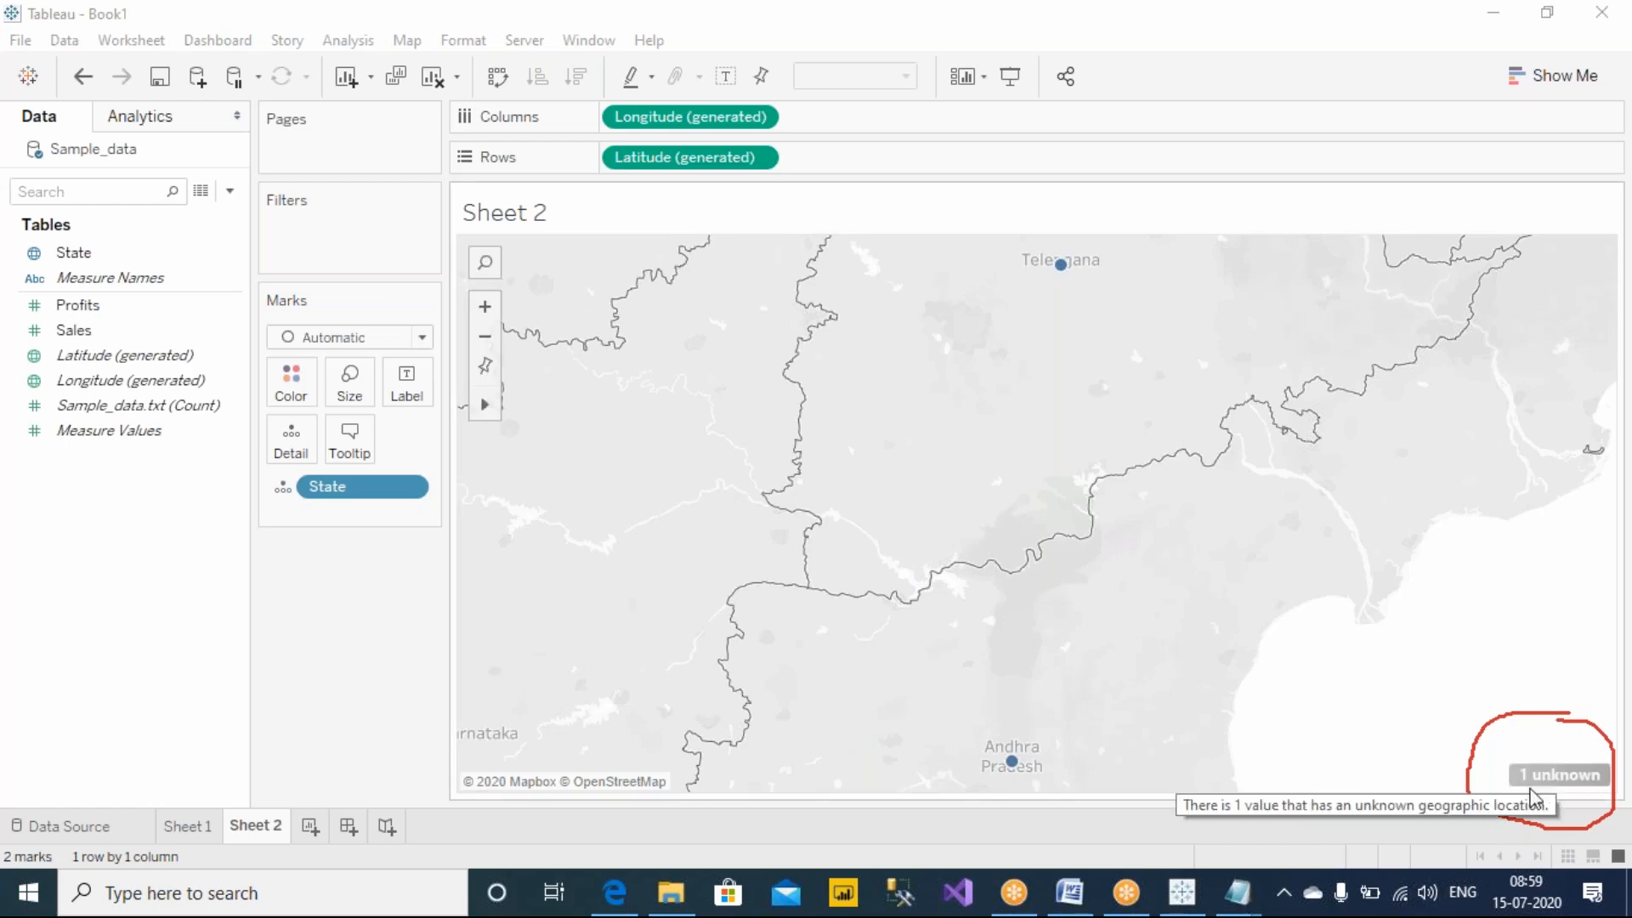
In Notes.txt, add below the map types the question "Q) WHAT IS THE KNOWN ISSUE / COMMON ISSUE WHEN WORKING WITH MAPS?".
{"action": "mouse_move", "coordinate": [1238, 892]}
{"action": "mouse_move", "coordinate": [1102, 814]}
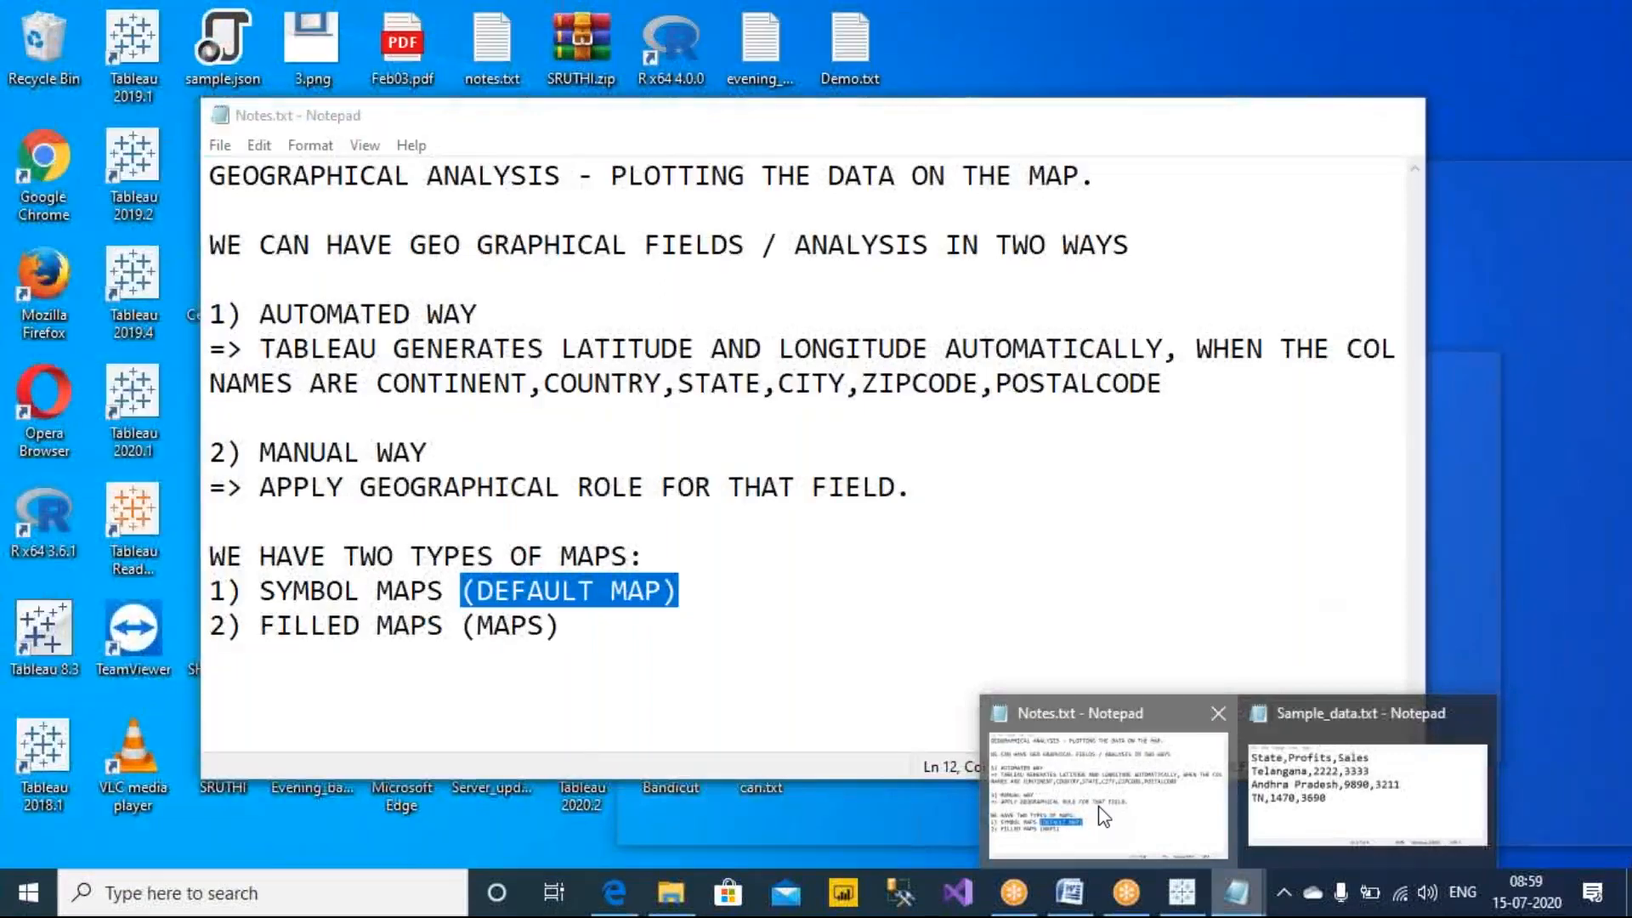
{"action": "left_click", "coordinate": [1099, 816]}
{"action": "left_click", "coordinate": [834, 703]}
{"action": "key", "text": "Return"}
{"action": "key", "text": "Return"}
{"action": "key", "text": "Return"}
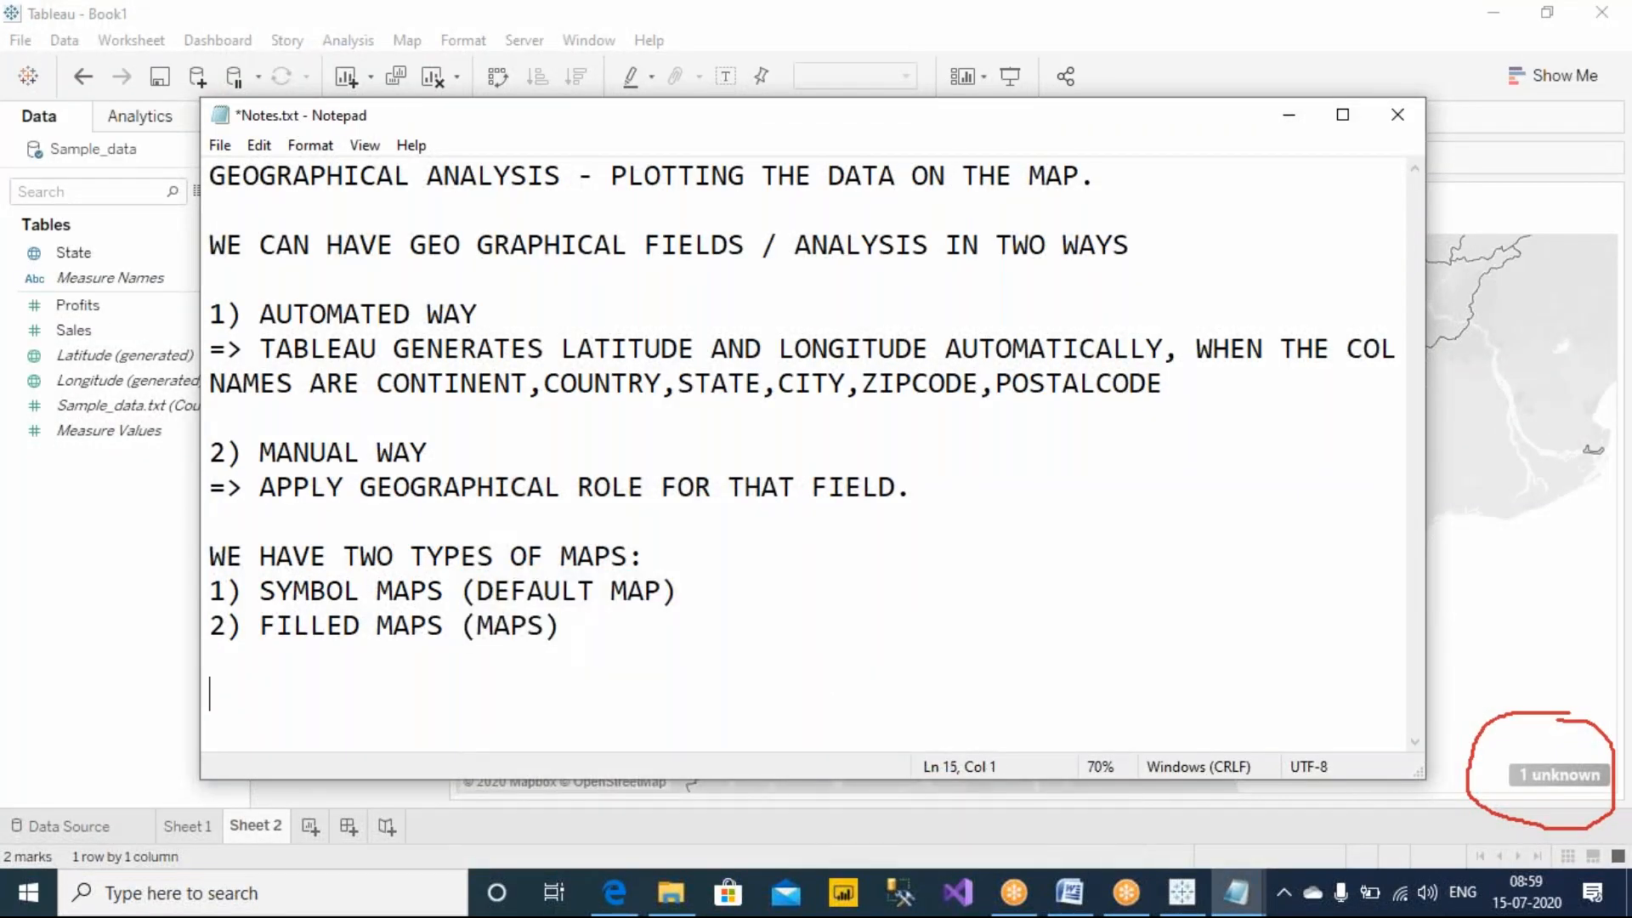
{"action": "type", "text": "Q) WHAT IS THE KNOWN ISSUE / COMMON IS"}
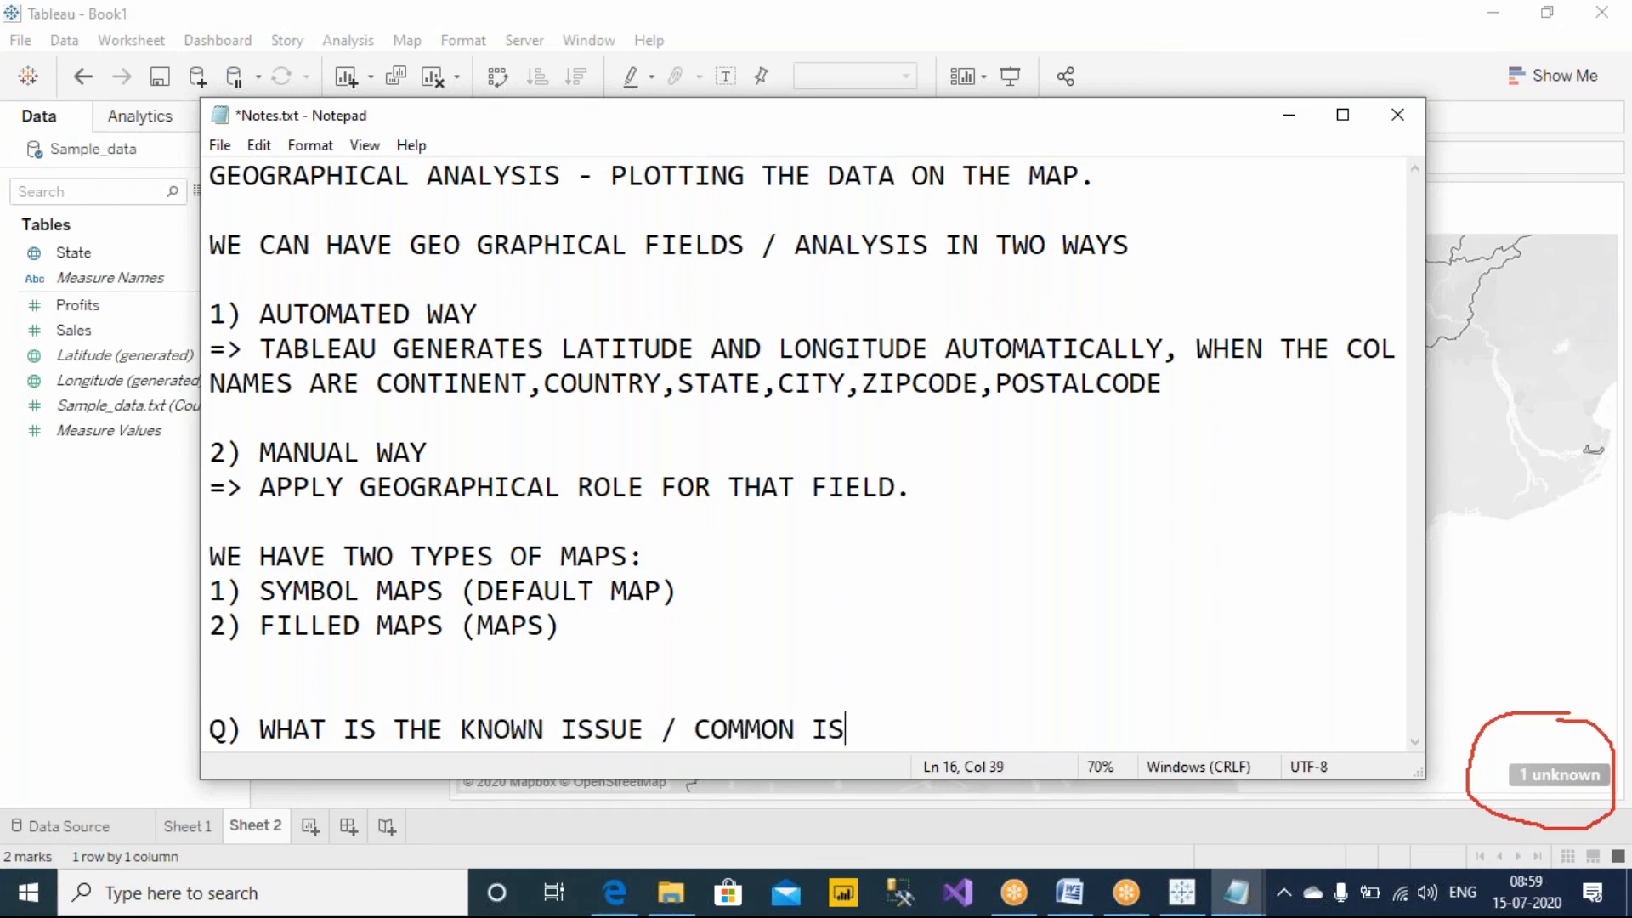
{"action": "type", "text": "SUE WHEN WORKI"}
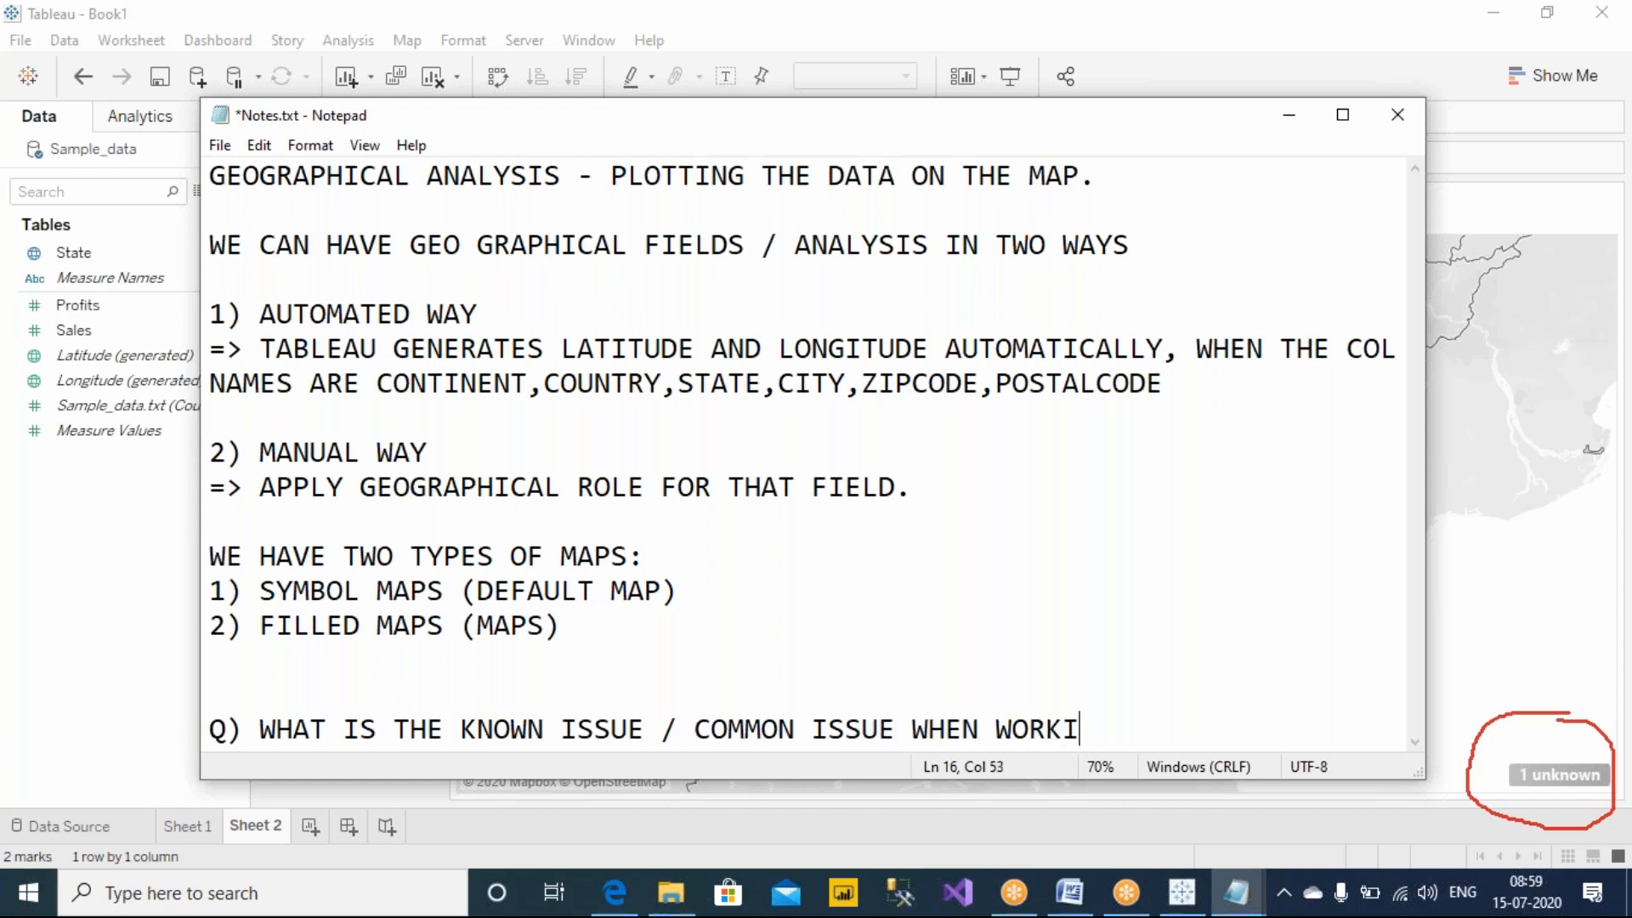
{"action": "type", "text": "NG WITH MAPS?"}
Add the answer "A) WE WILL GET UNKNOWN VALUES ON THE SCREEN." under the question, save Notes.txt, and return to the map in Tableau.
{"action": "key", "text": "Return"}
{"action": "key", "text": "Return"}
{"action": "key", "text": "Return"}
{"action": "key", "text": "Return"}
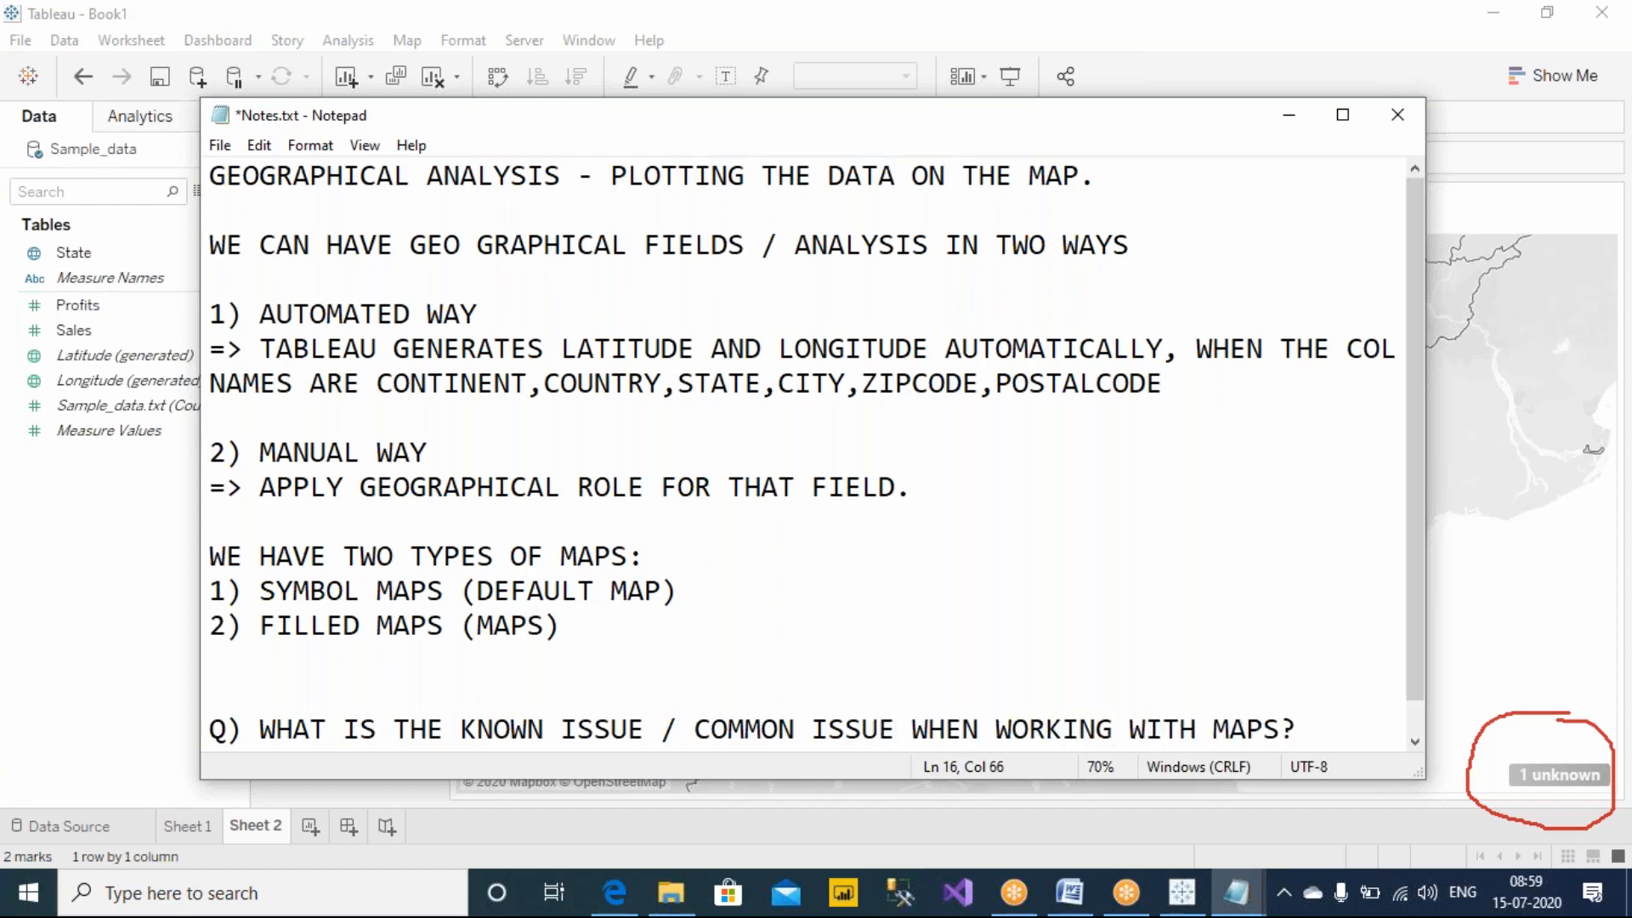
{"action": "key", "text": "BackSpace"}
{"action": "key", "text": "BackSpace"}
{"action": "key", "text": "BackSpace"}
{"action": "type", "text": "A)"}
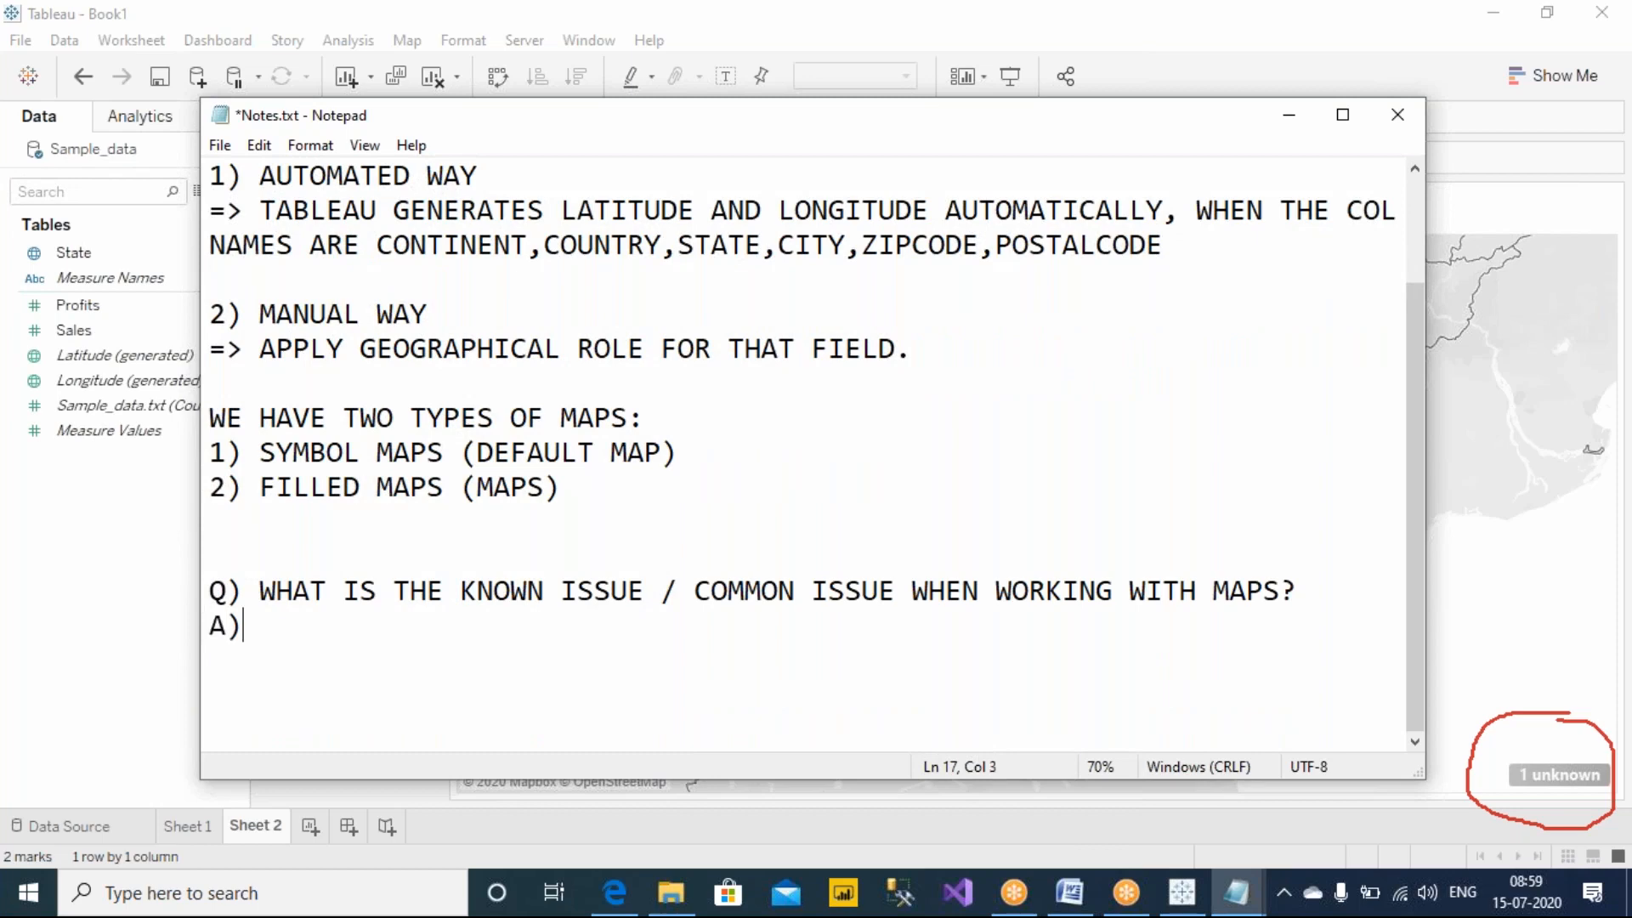
{"action": "type", "text": " WE WILL GET UNKN"}
{"action": "type", "text": "OWN ISS"}
{"action": "key", "text": "BackSpace"}
{"action": "key", "text": "BackSpace"}
{"action": "key", "text": "BackSpace"}
{"action": "type", "text": "VALUES ON THE SCREEN."}
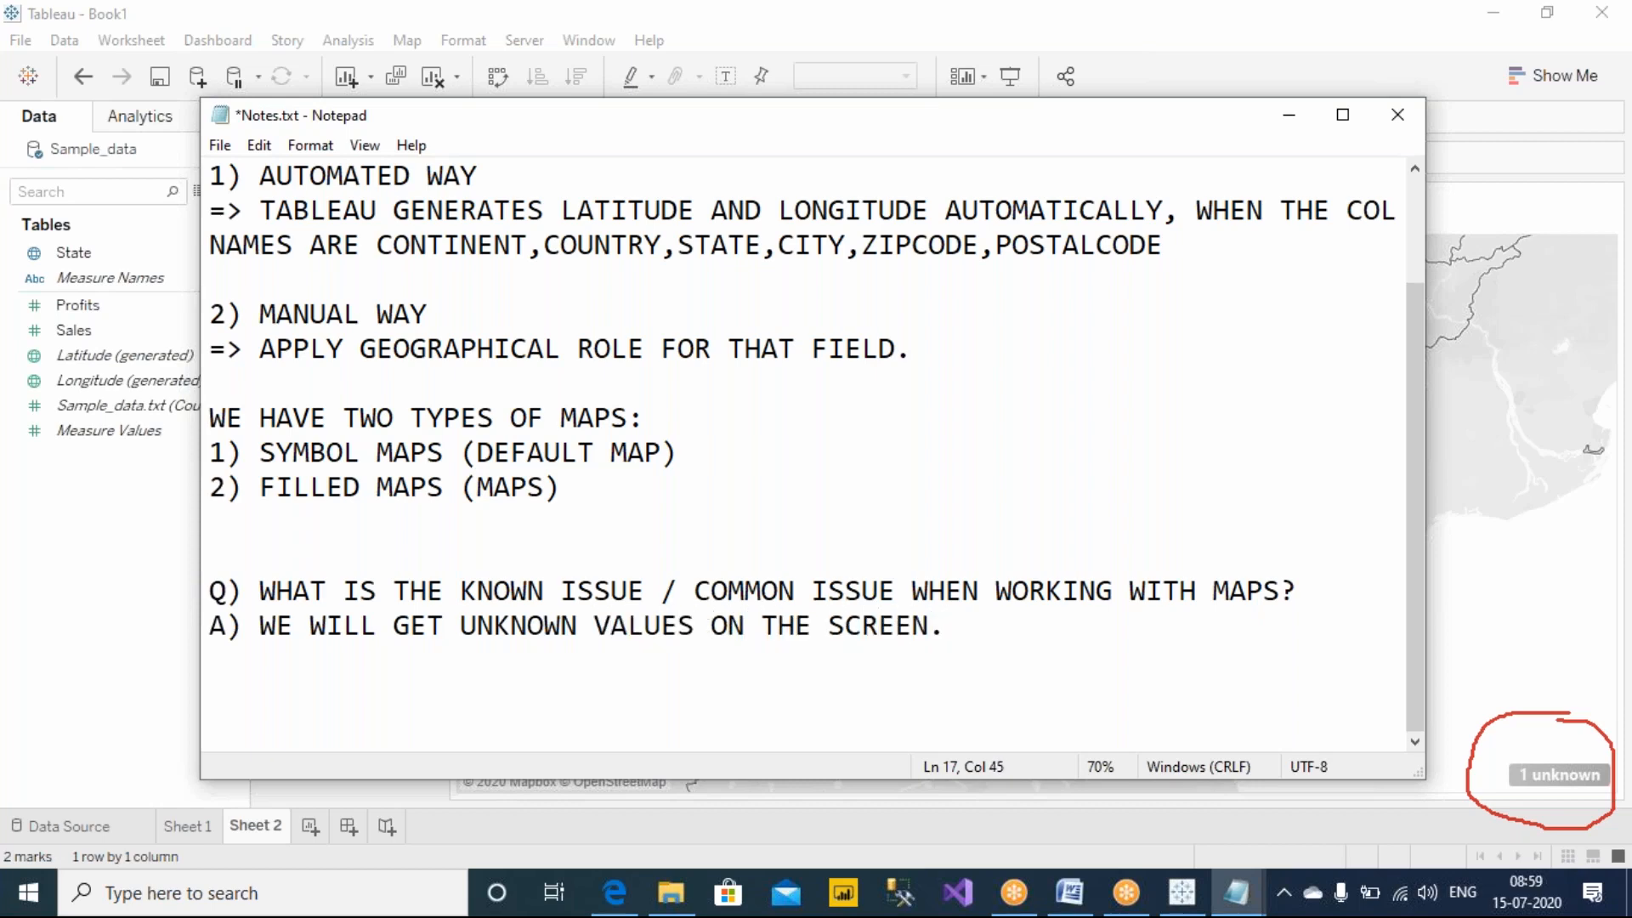
{"action": "key", "text": "ctrl+s"}
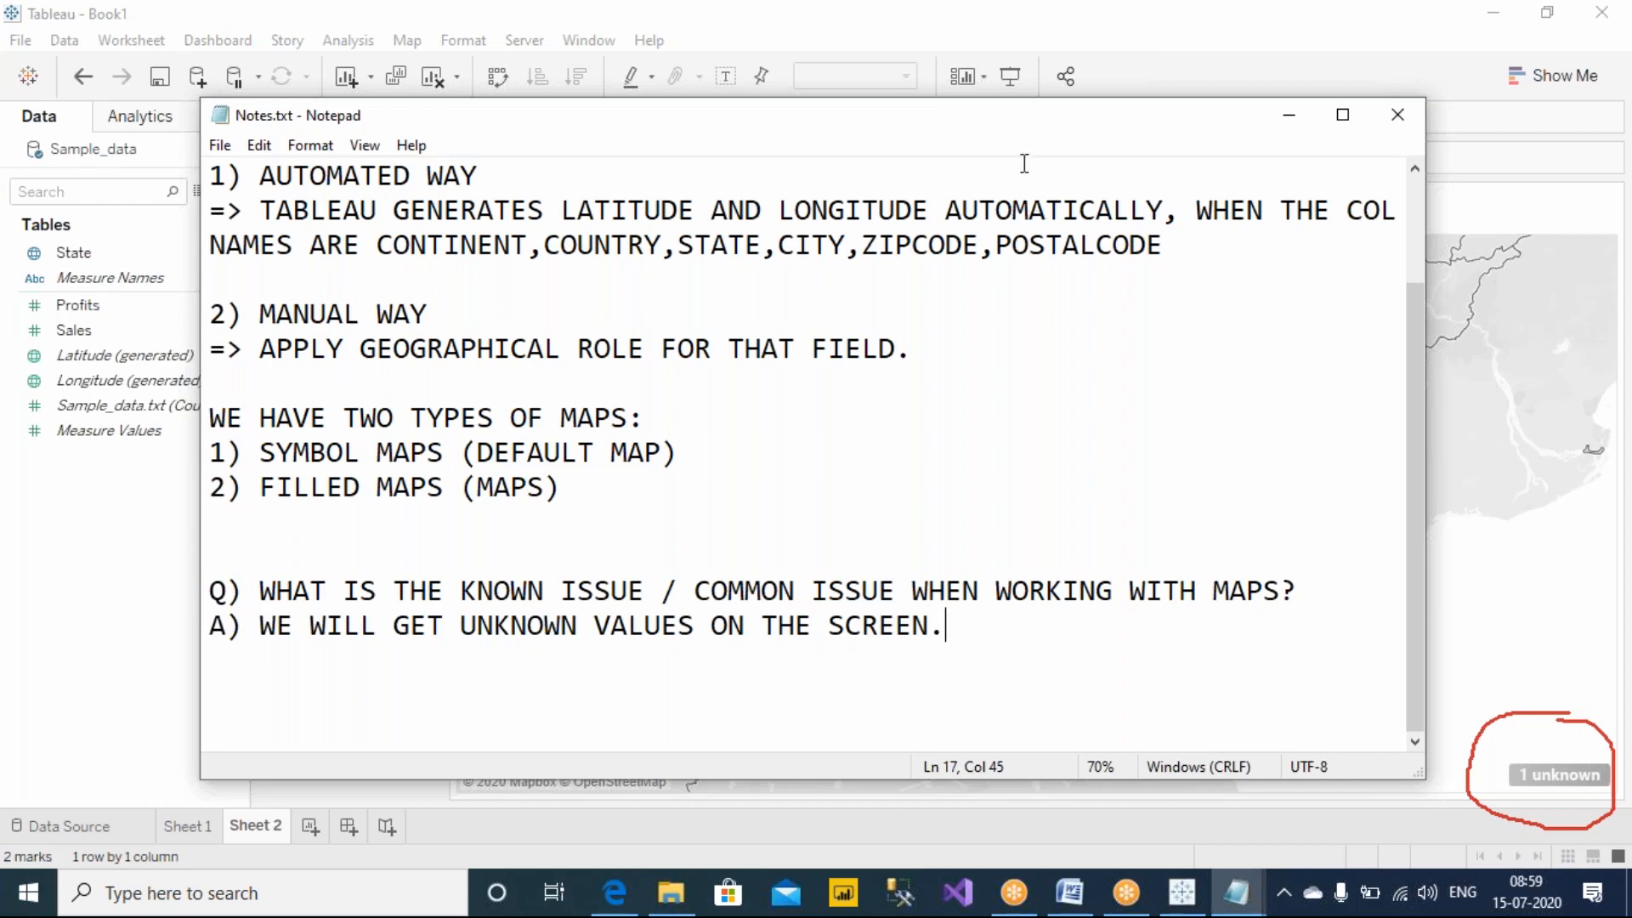
{"action": "left_click", "coordinate": [1297, 114]}
{"action": "scroll", "coordinate": [859, 451], "scroll_direction": "down", "scroll_amount": 1}
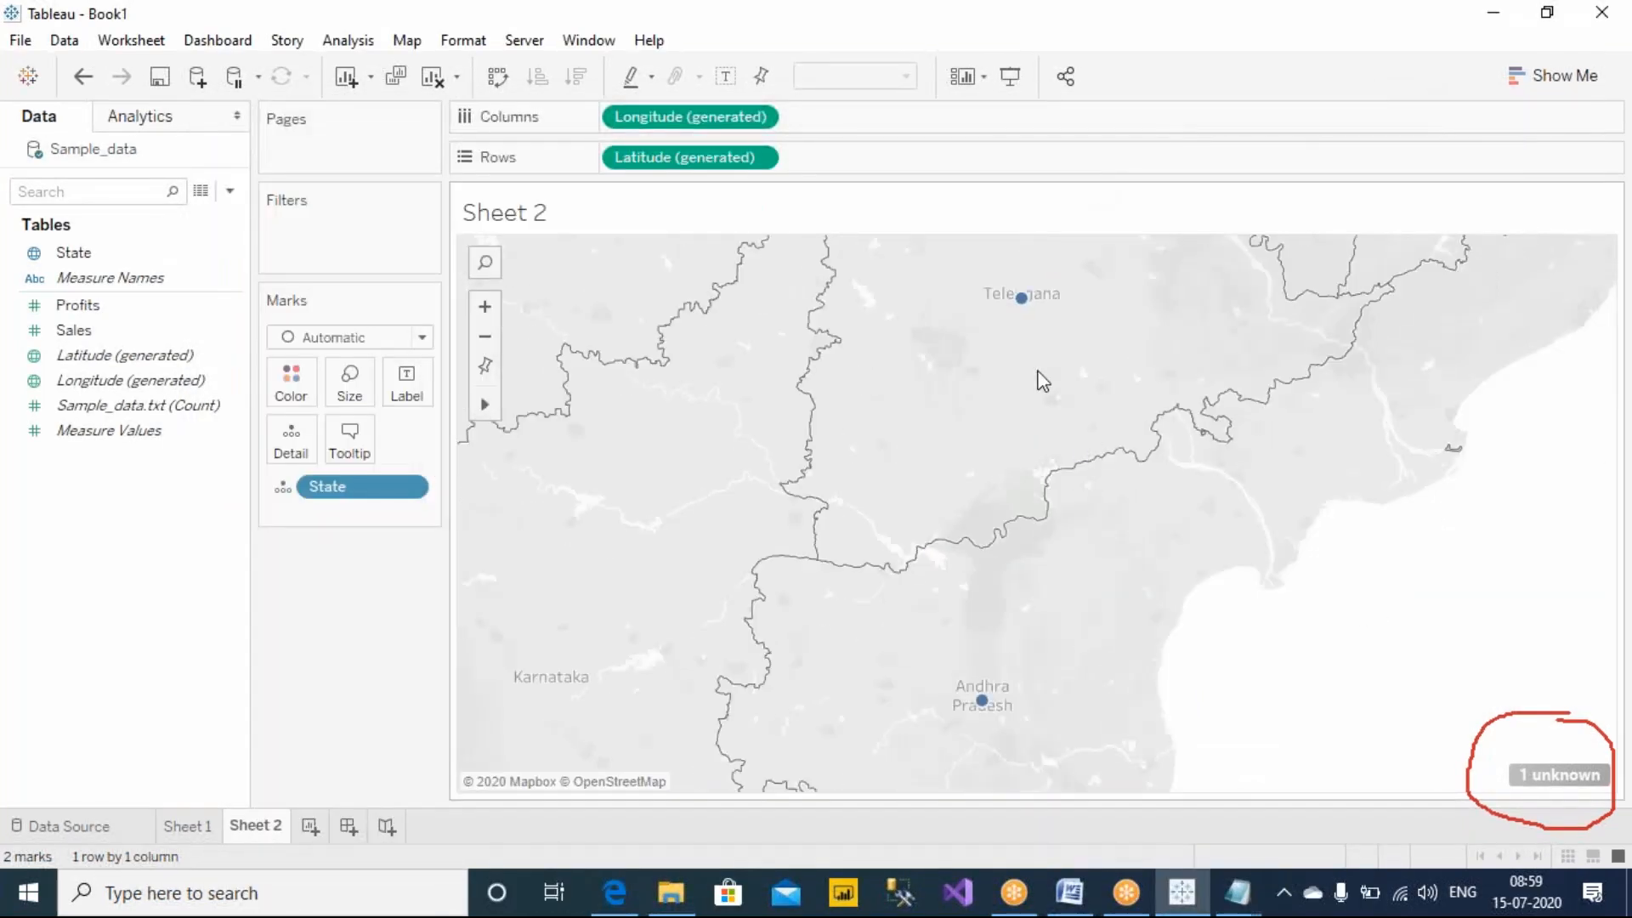
Open Edit Locations for the unknown State value and move the dialog aside to expose the map.
{"action": "left_click", "coordinate": [1560, 775]}
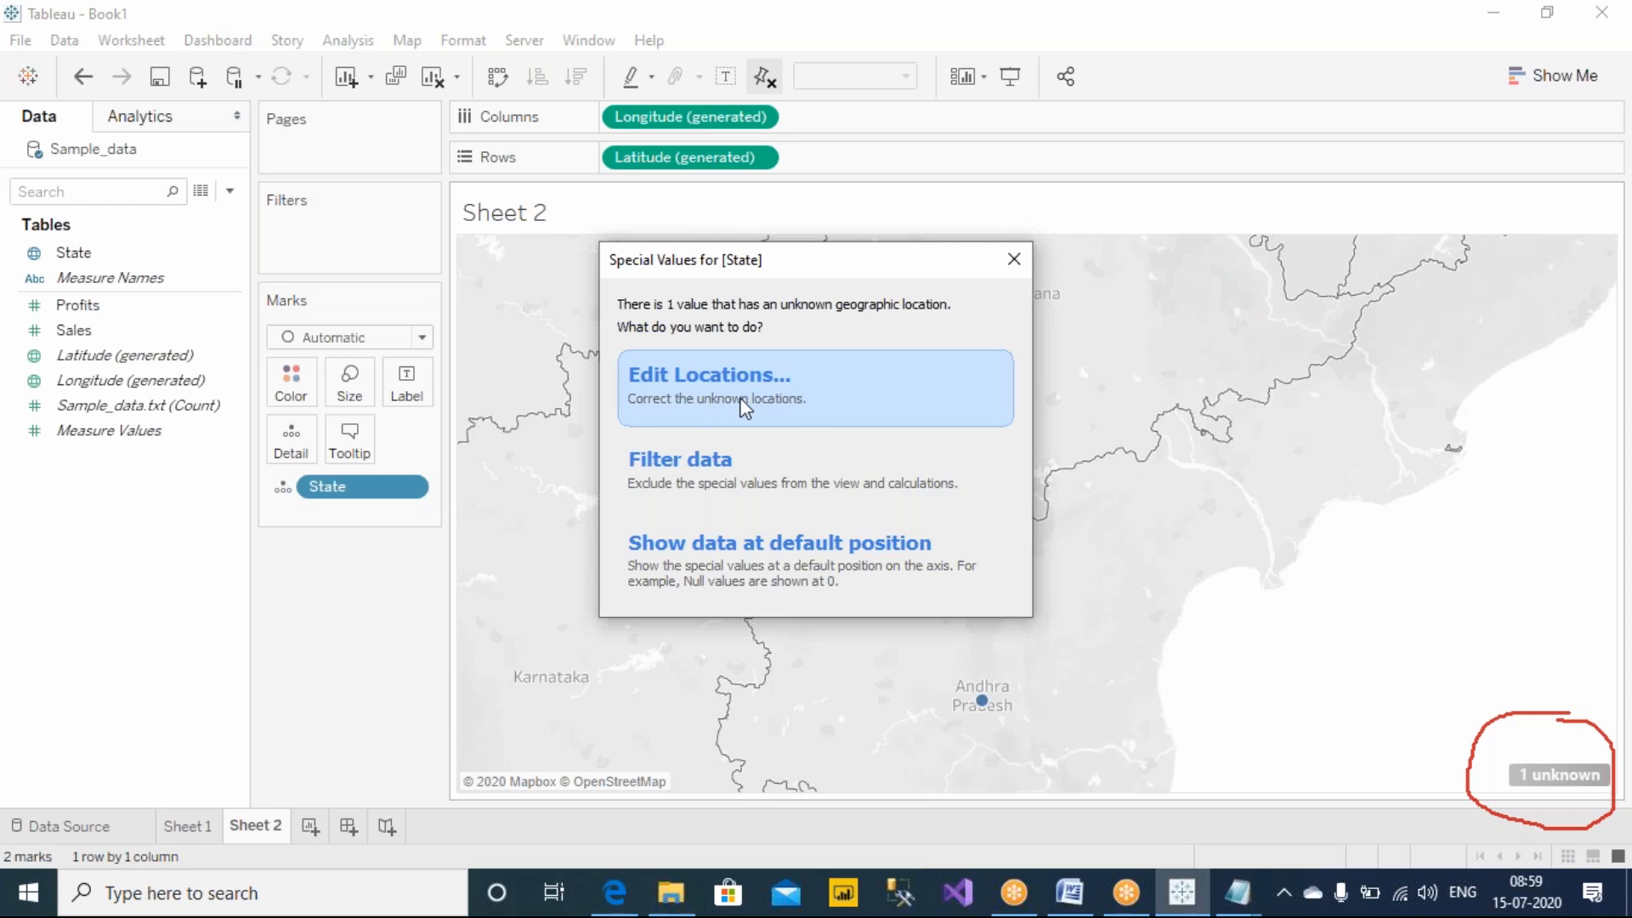
{"action": "left_click", "coordinate": [716, 388]}
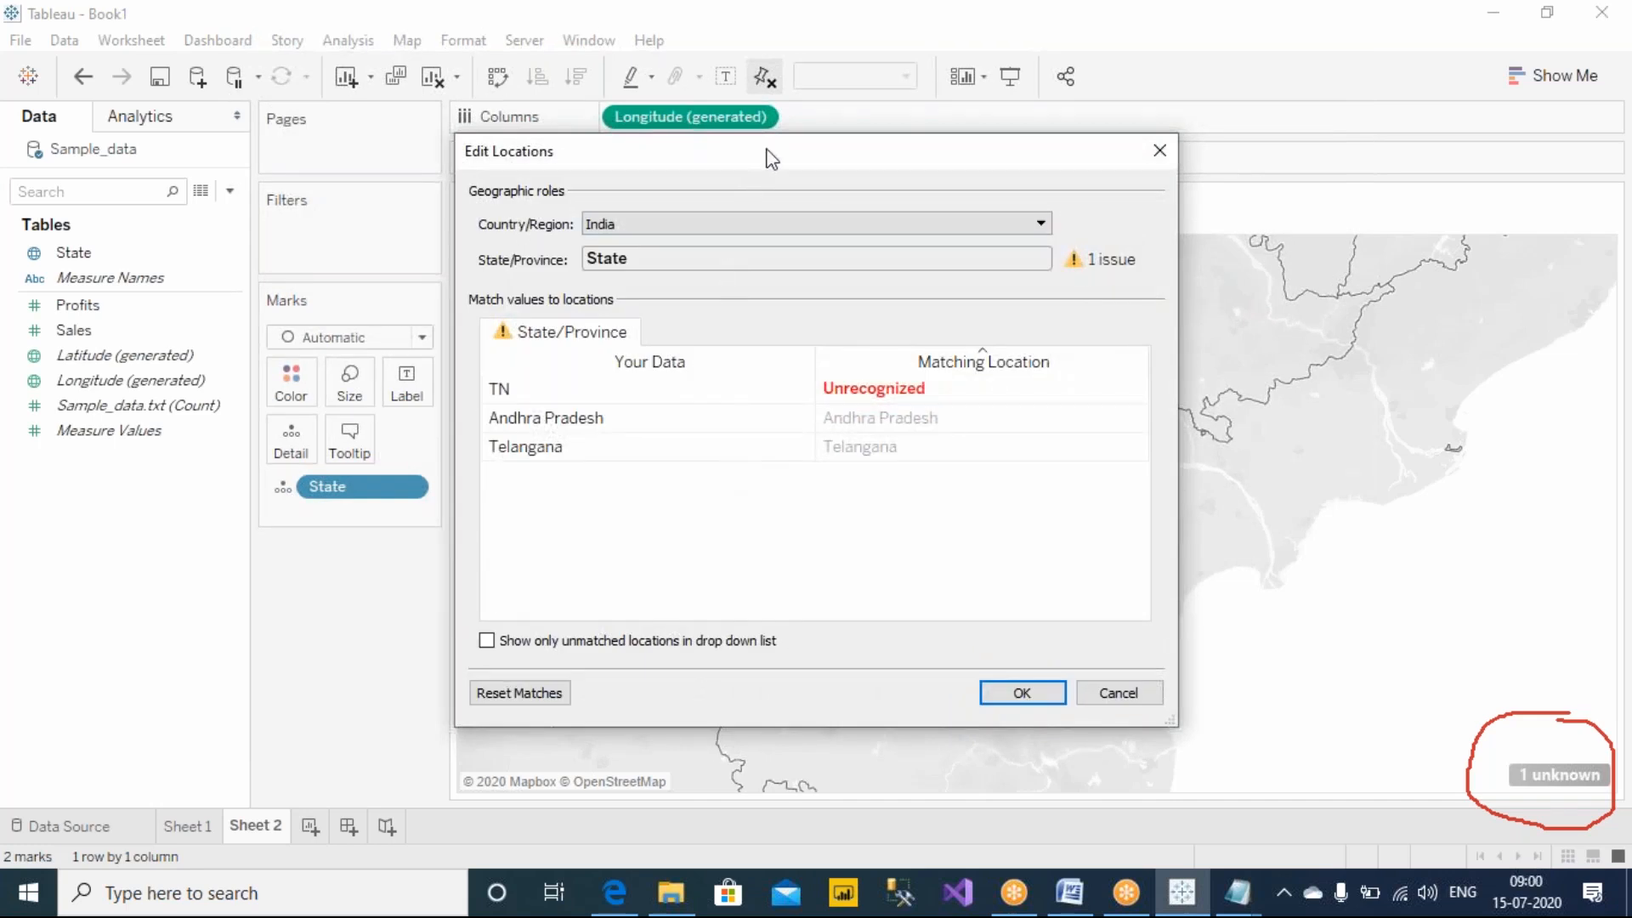
{"action": "left_click_drag", "start_coordinate": [771, 159], "coordinate": [613, 181]}
Mark the issue warning, TN and its Unrecognized match with the annotation pen, write "Ambi" beside them, and clear all annotations.
{"action": "left_click", "coordinate": [1033, 43]}
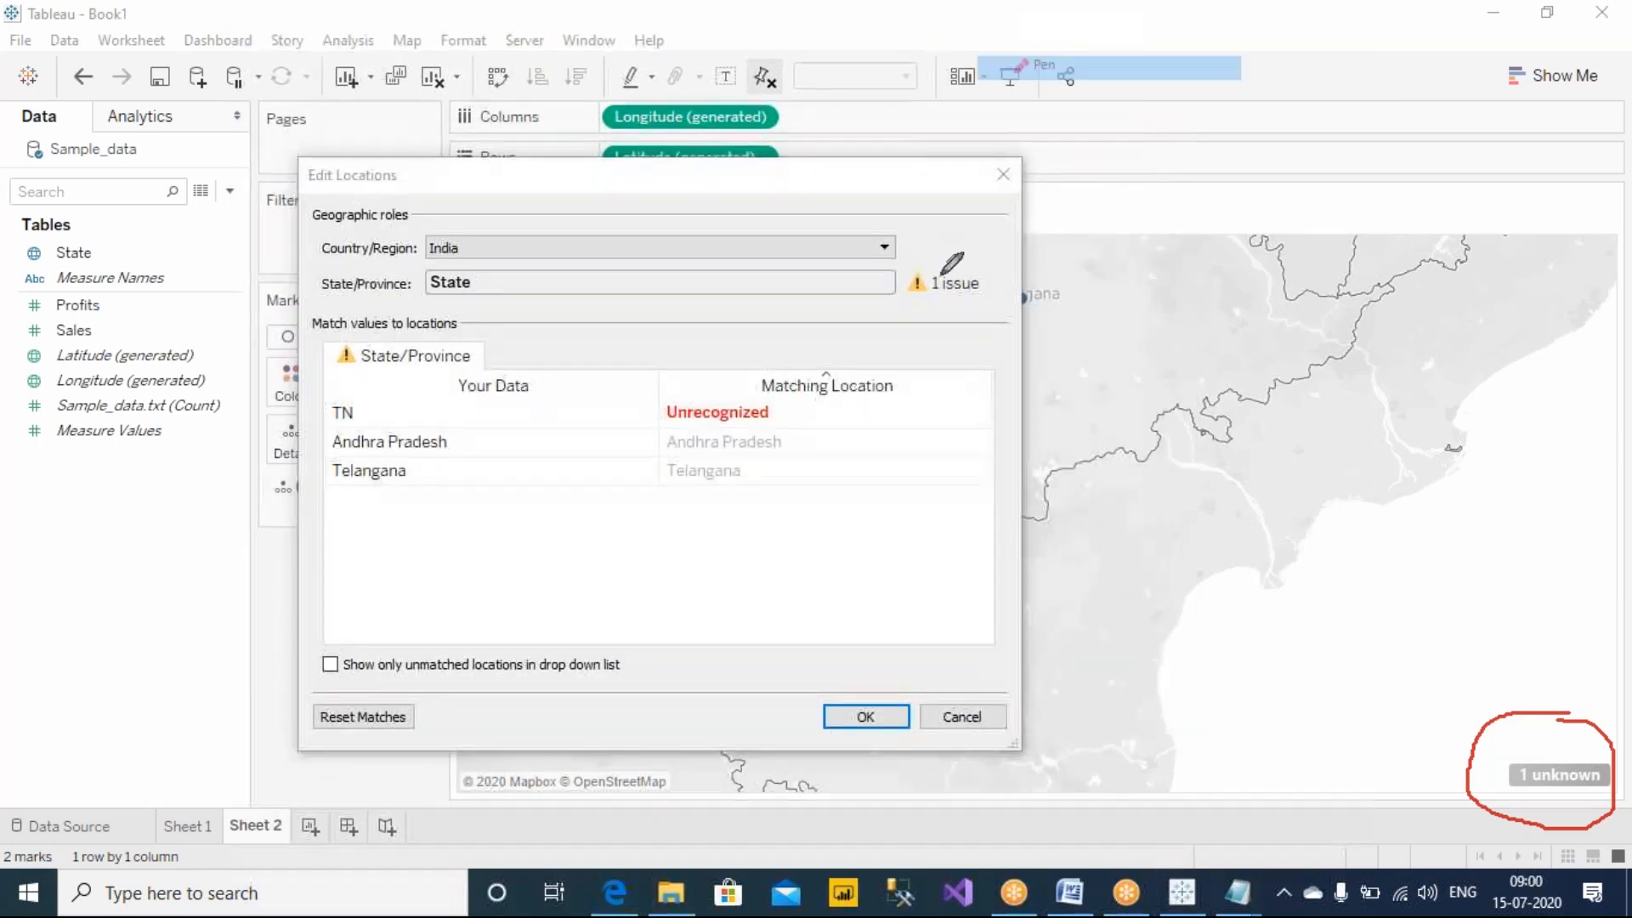
{"action": "mouse_move", "coordinate": [994, 297]}
{"action": "left_mouse_down"}
{"action": "mouse_move", "coordinate": [897, 247]}
{"action": "mouse_move", "coordinate": [944, 315]}
{"action": "left_mouse_up"}
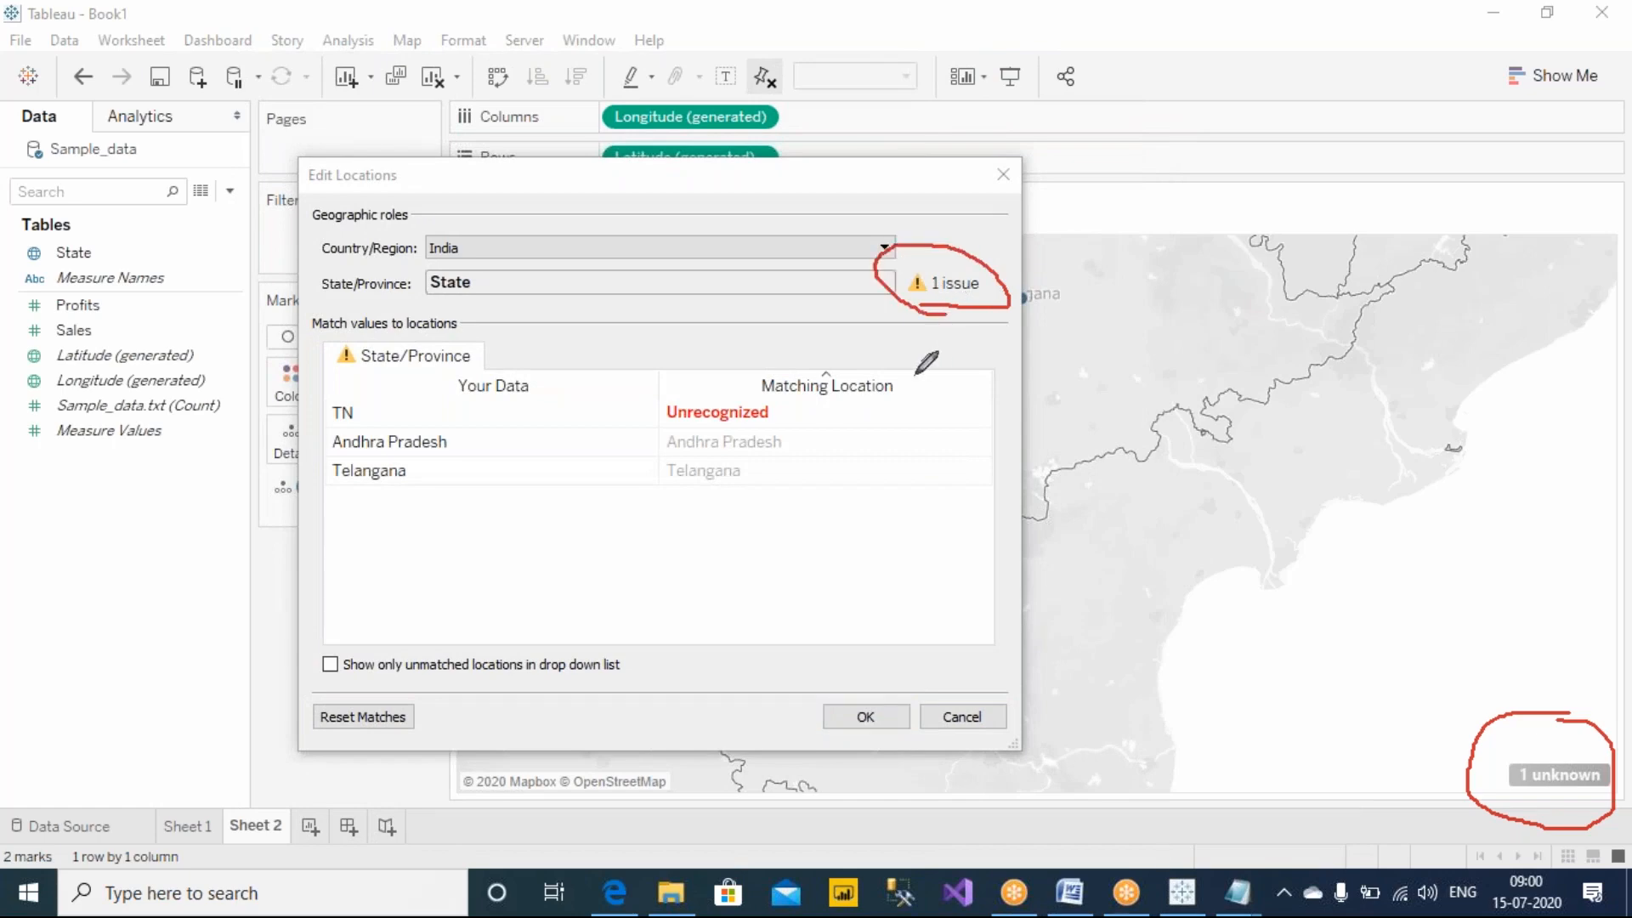
{"action": "mouse_move", "coordinate": [355, 396]}
{"action": "left_mouse_down"}
{"action": "mouse_move", "coordinate": [338, 418]}
{"action": "mouse_move", "coordinate": [361, 399]}
{"action": "left_mouse_up"}
{"action": "mouse_move", "coordinate": [666, 421]}
{"action": "left_mouse_down"}
{"action": "mouse_move", "coordinate": [748, 422]}
{"action": "mouse_move", "coordinate": [780, 398]}
{"action": "mouse_move", "coordinate": [658, 380]}
{"action": "mouse_move", "coordinate": [639, 416]}
{"action": "mouse_move", "coordinate": [656, 438]}
{"action": "mouse_move", "coordinate": [782, 399]}
{"action": "left_mouse_up"}
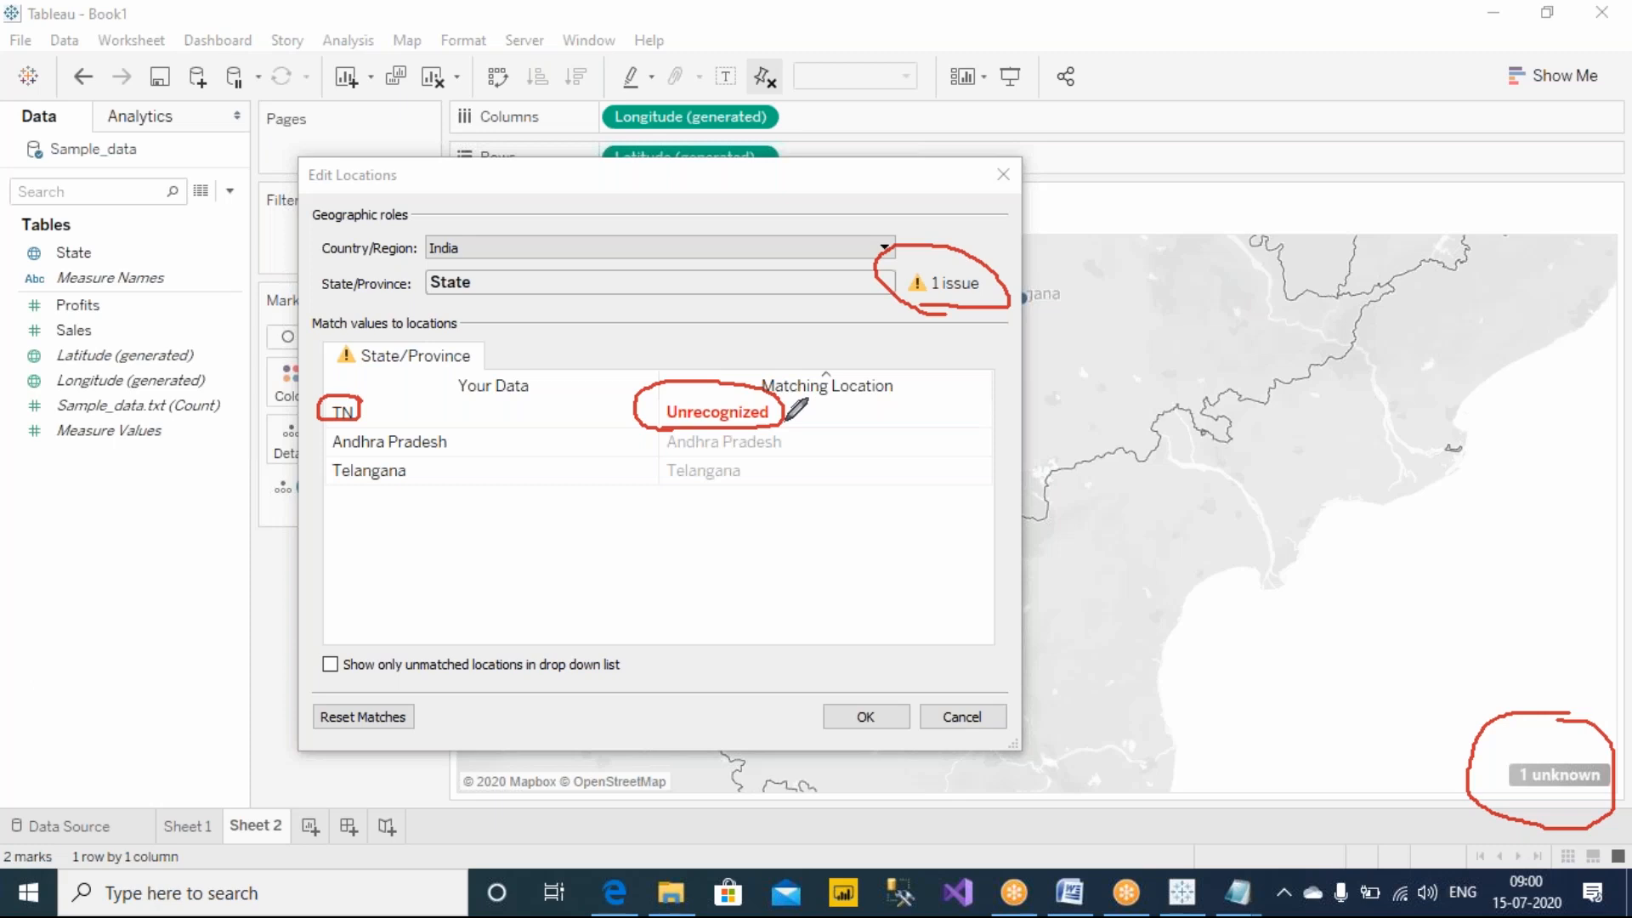
{"action": "mouse_move", "coordinate": [803, 417]}
{"action": "left_mouse_down"}
{"action": "mouse_move", "coordinate": [854, 418]}
{"action": "mouse_move", "coordinate": [894, 393]}
{"action": "mouse_move", "coordinate": [908, 421]}
{"action": "mouse_move", "coordinate": [961, 387]}
{"action": "mouse_move", "coordinate": [1001, 421]}
{"action": "left_mouse_up"}
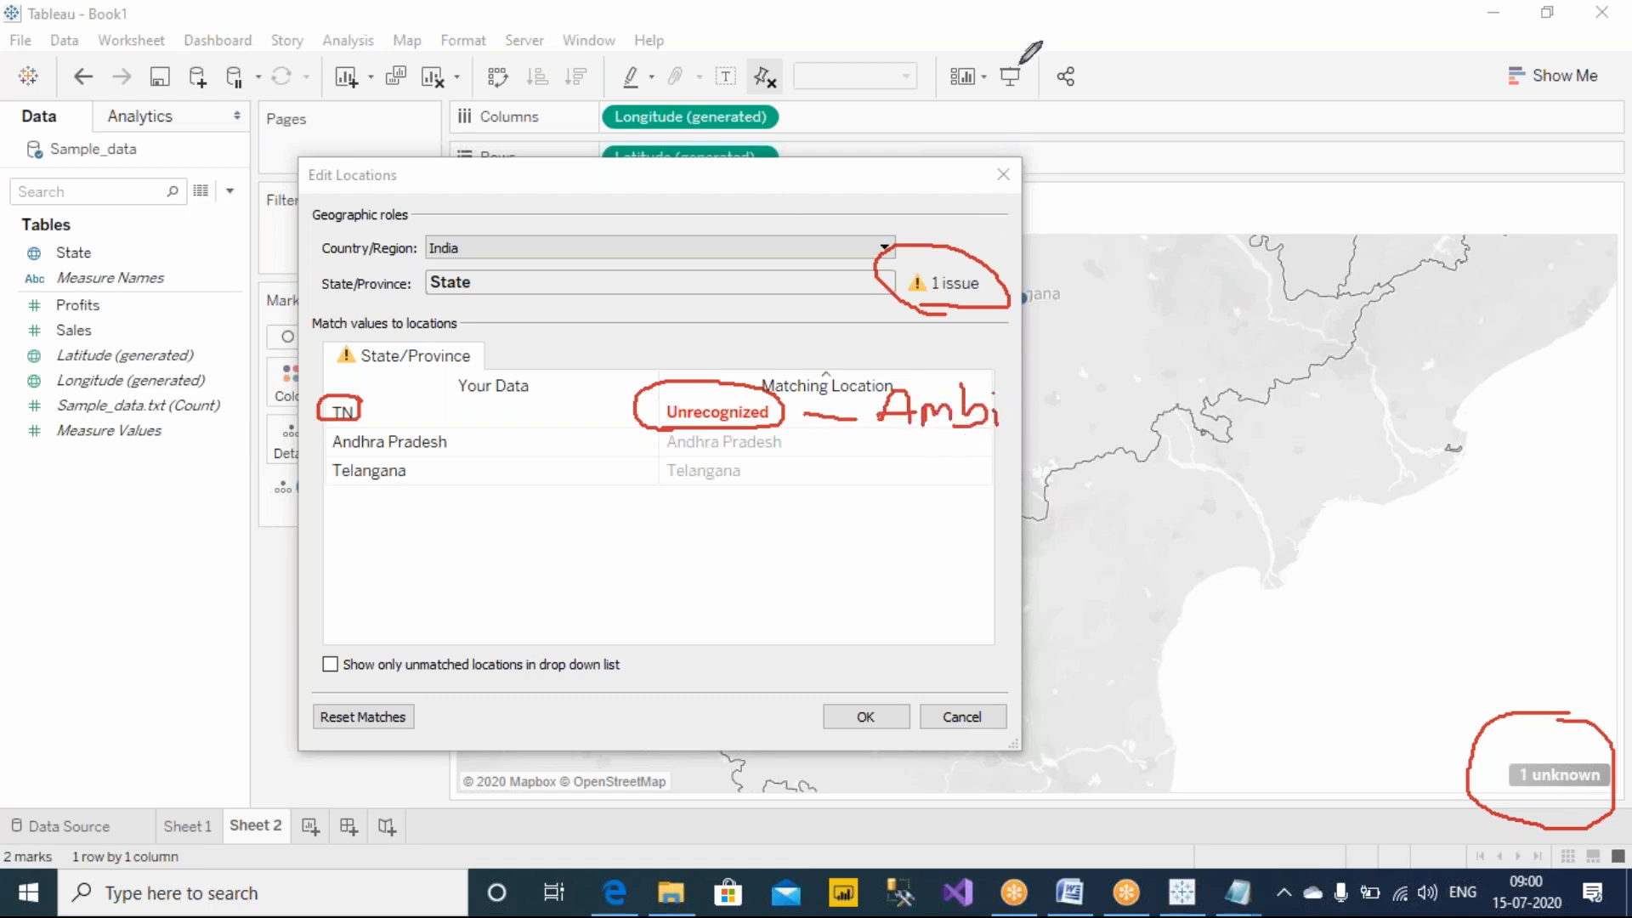
{"action": "left_click", "coordinate": [1094, 176]}
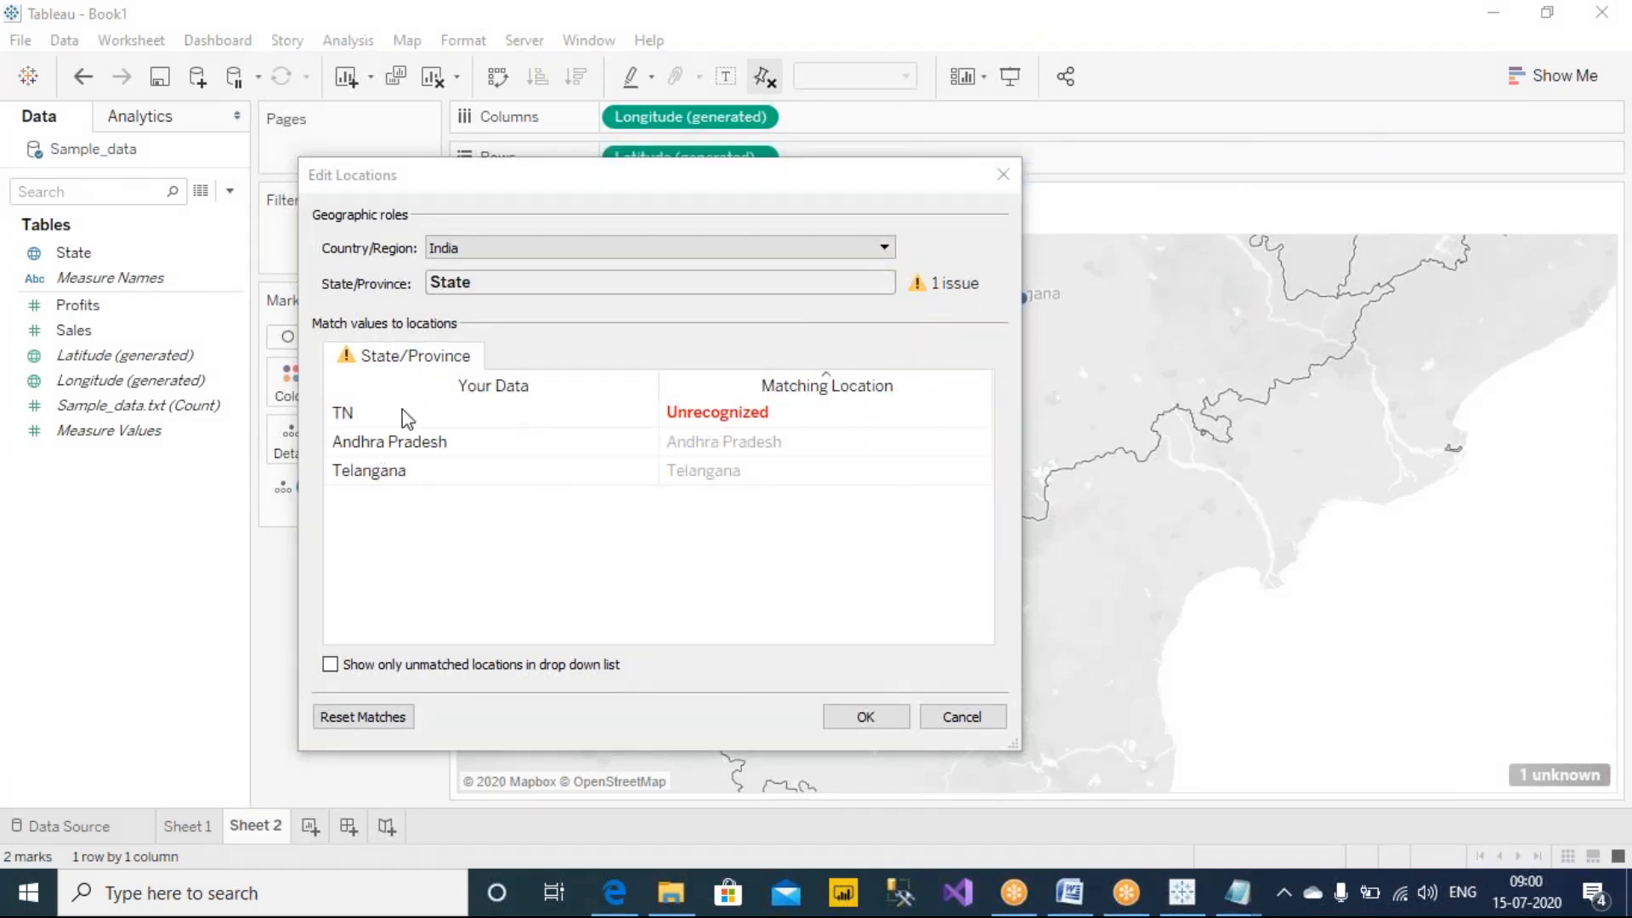
Match the State value TN to the location Tamil Nadu and apply the location change.
{"action": "left_click", "coordinate": [347, 412]}
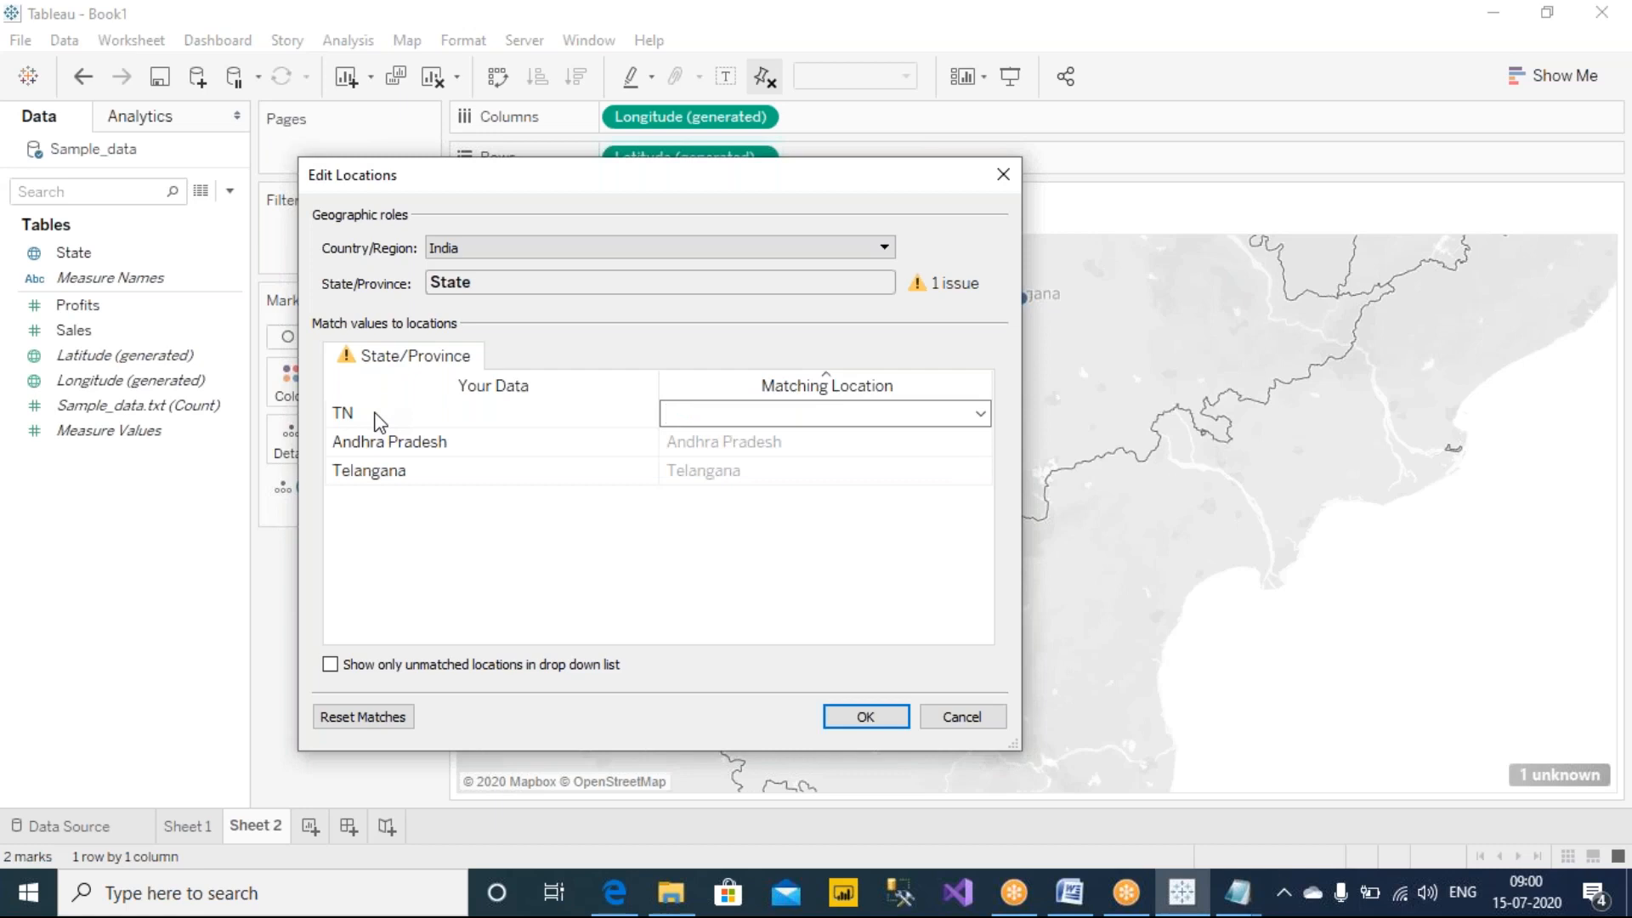
{"action": "left_click", "coordinate": [398, 586]}
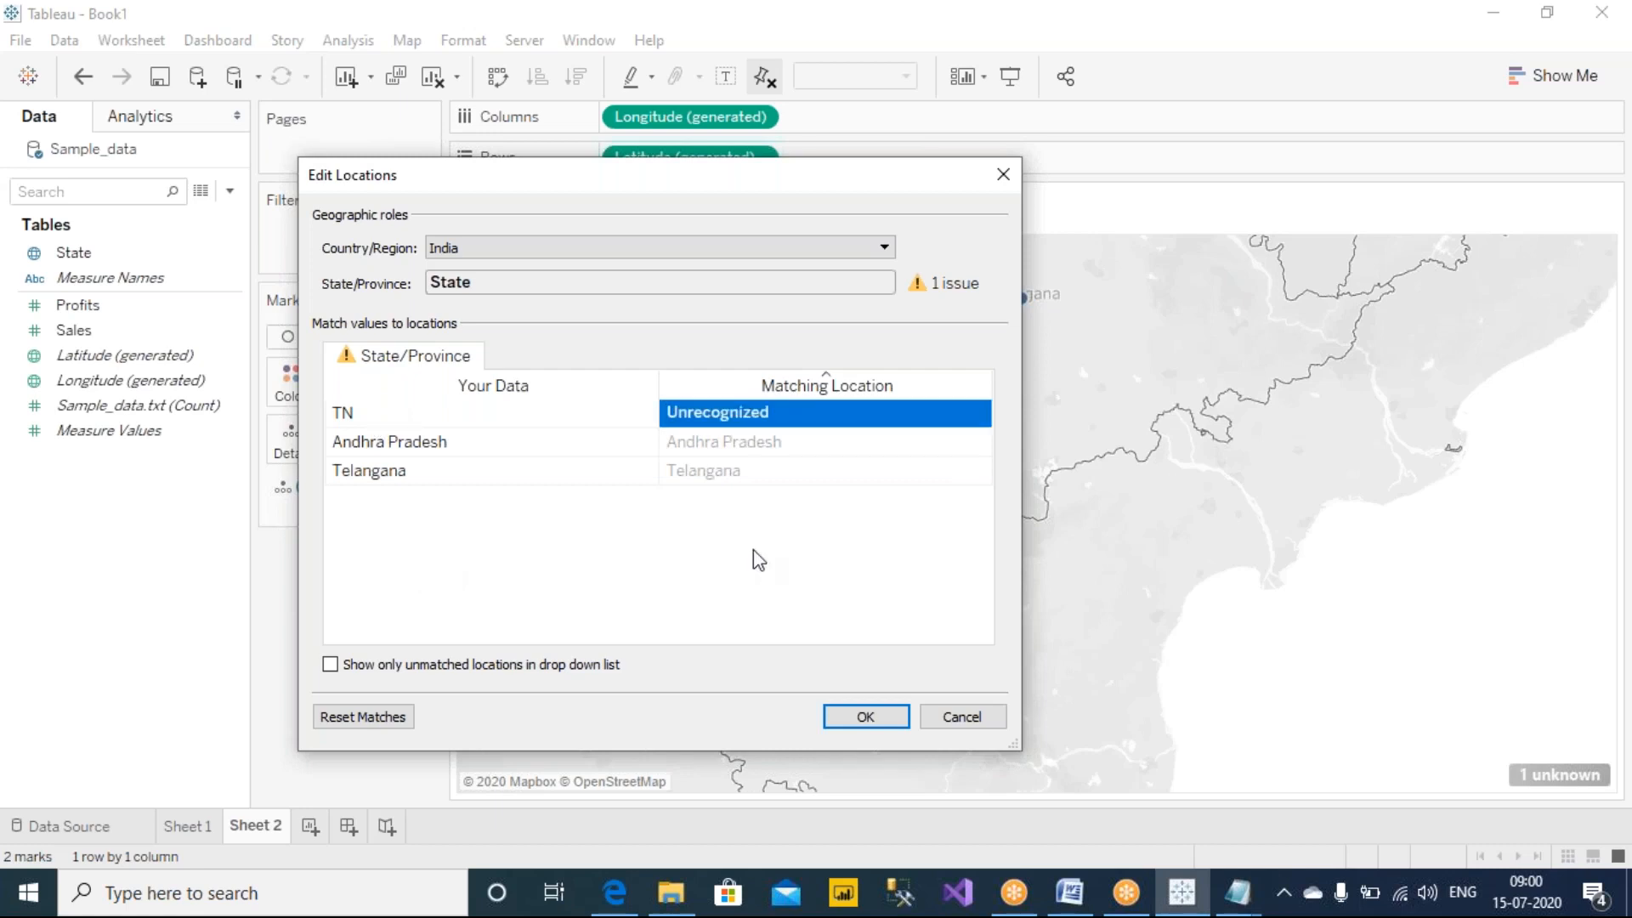
{"action": "left_click", "coordinate": [862, 423]}
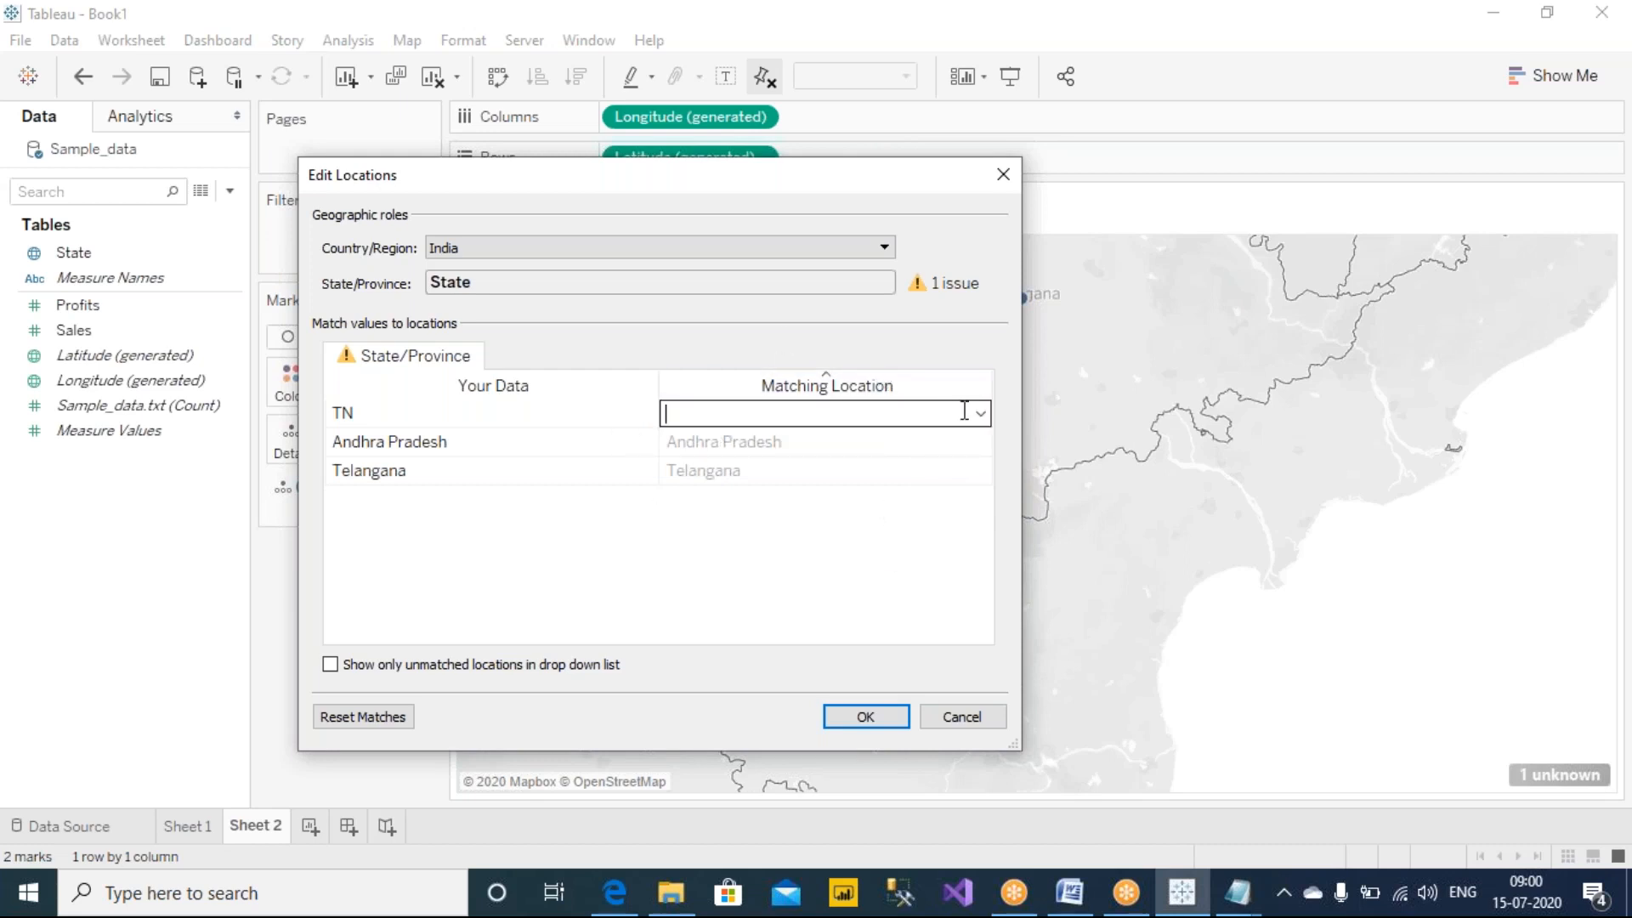
{"action": "left_click", "coordinate": [981, 417]}
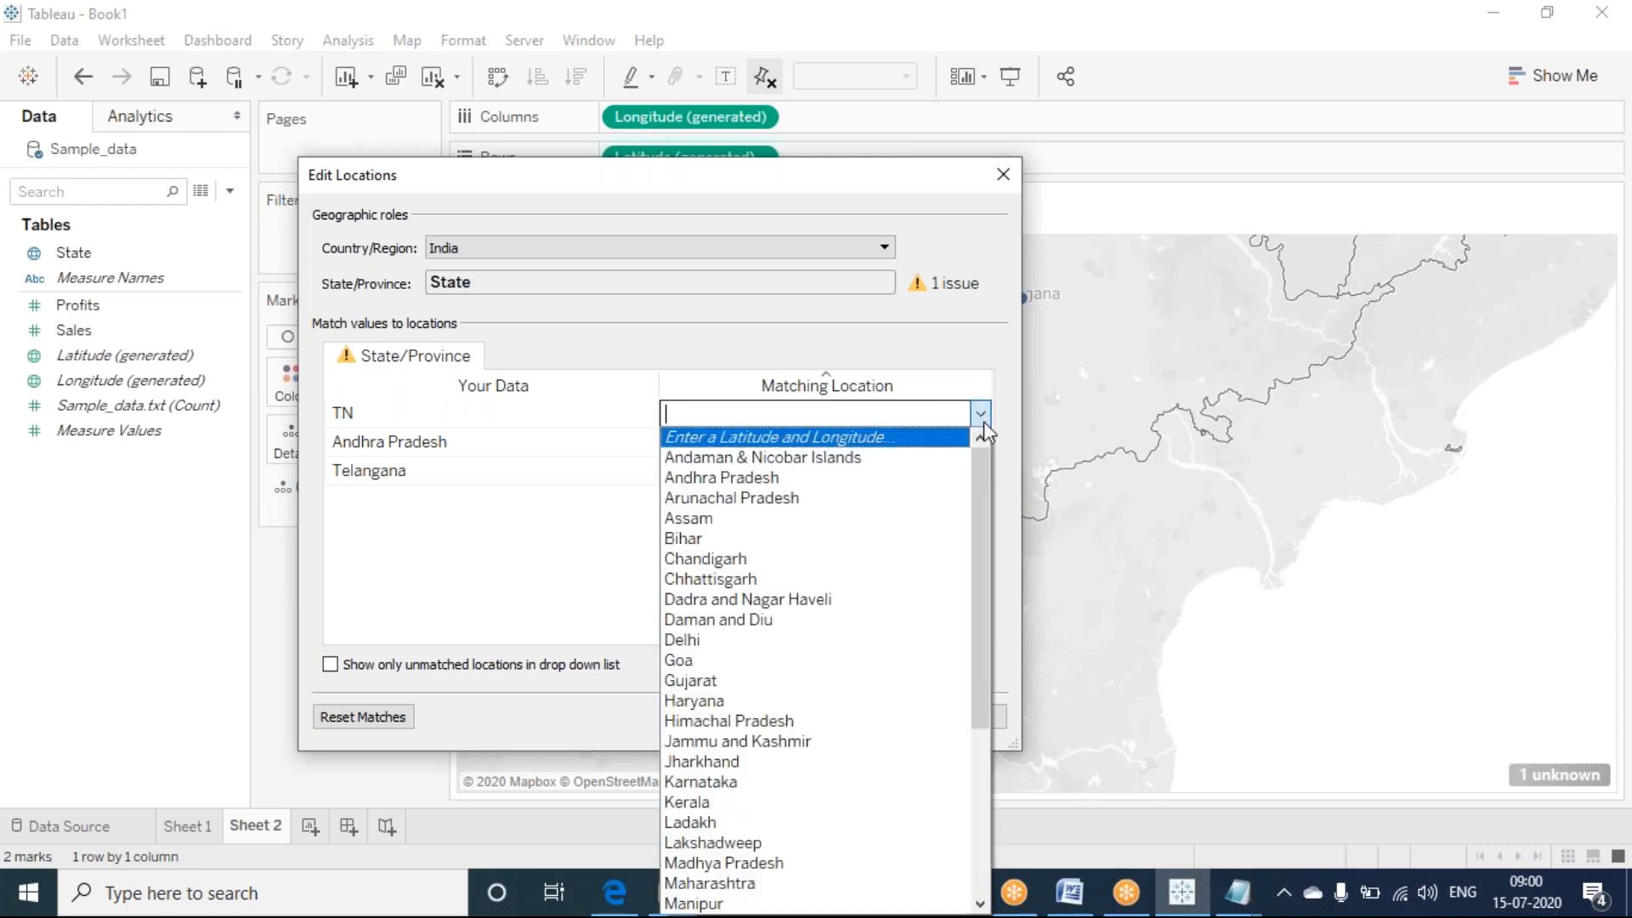
{"action": "left_click_drag", "start_coordinate": [984, 487], "coordinate": [981, 662]}
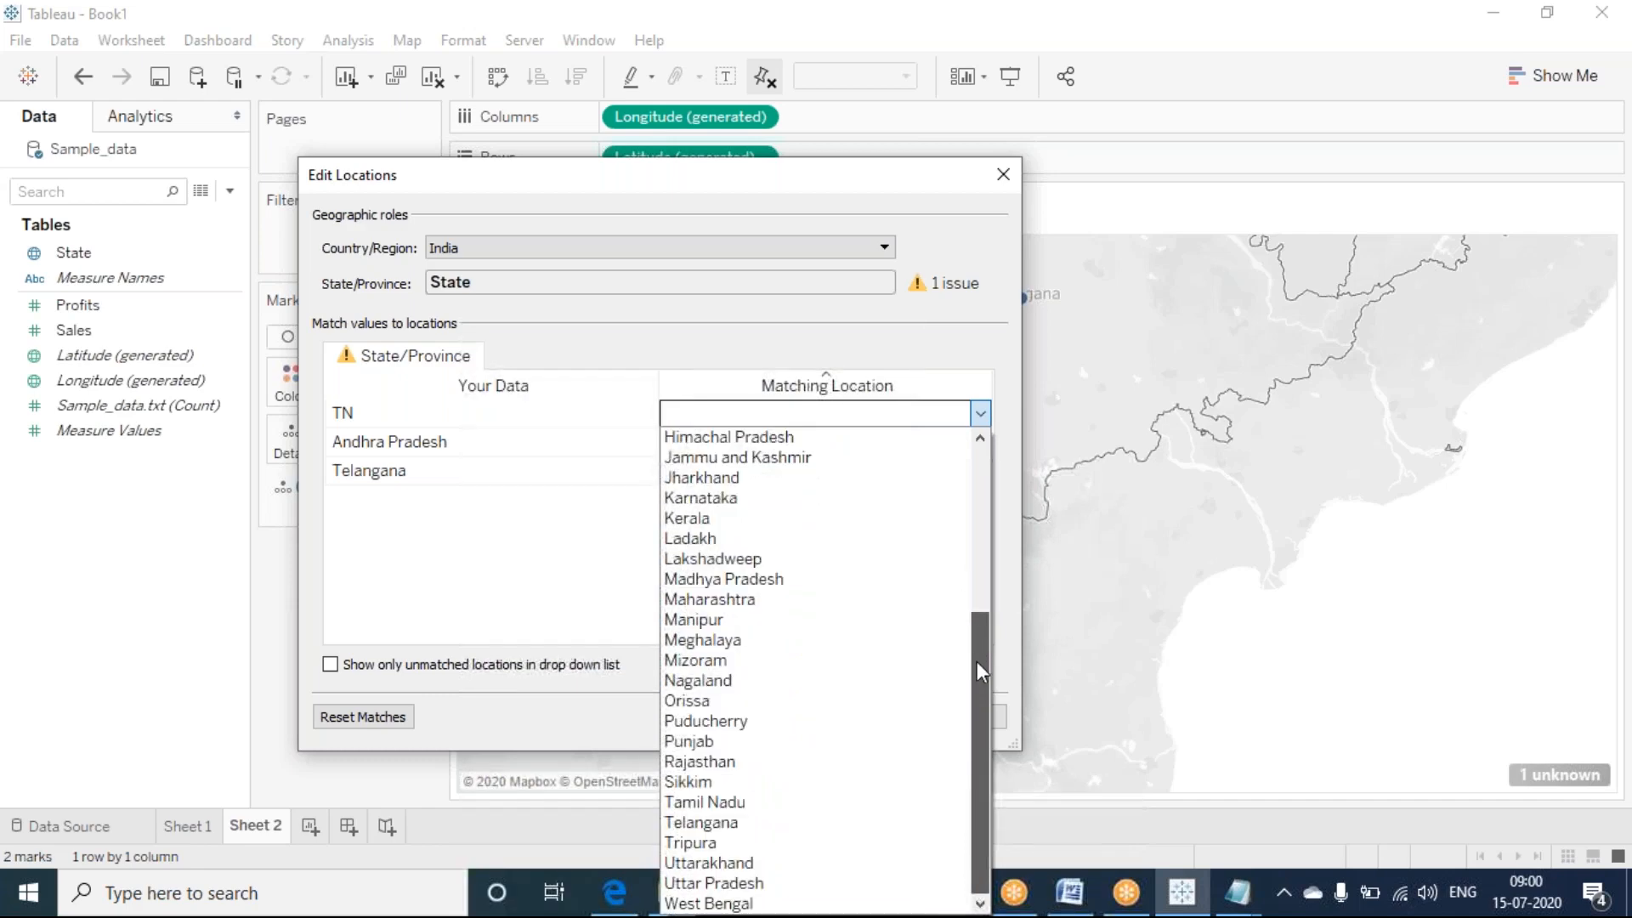
{"action": "left_click", "coordinate": [705, 801]}
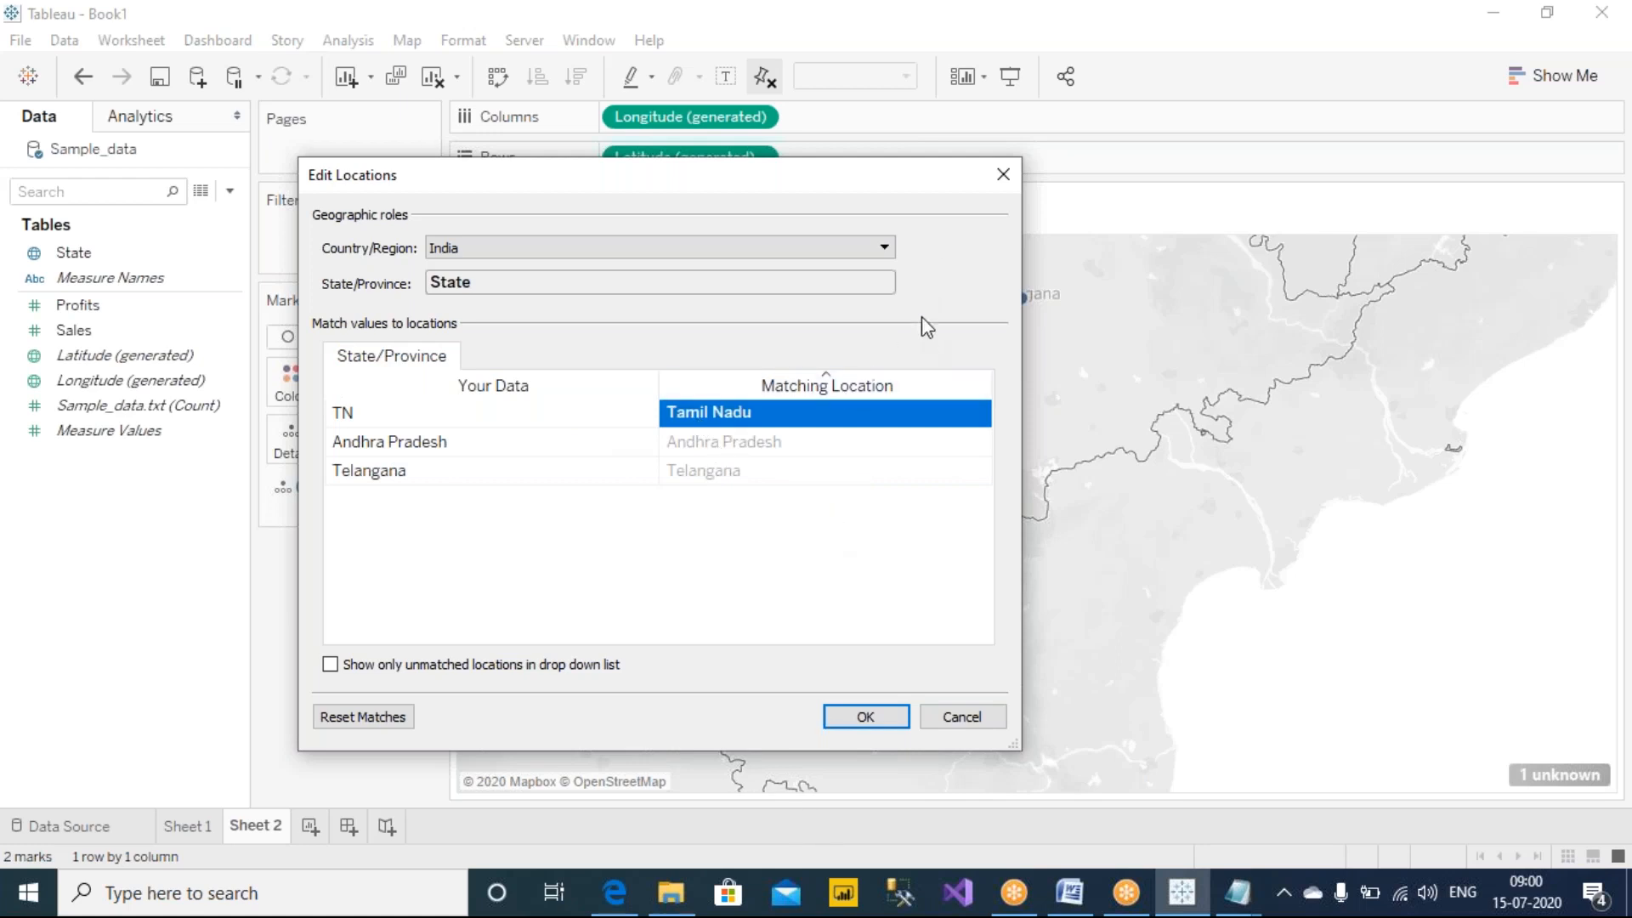
{"action": "left_click", "coordinate": [869, 725]}
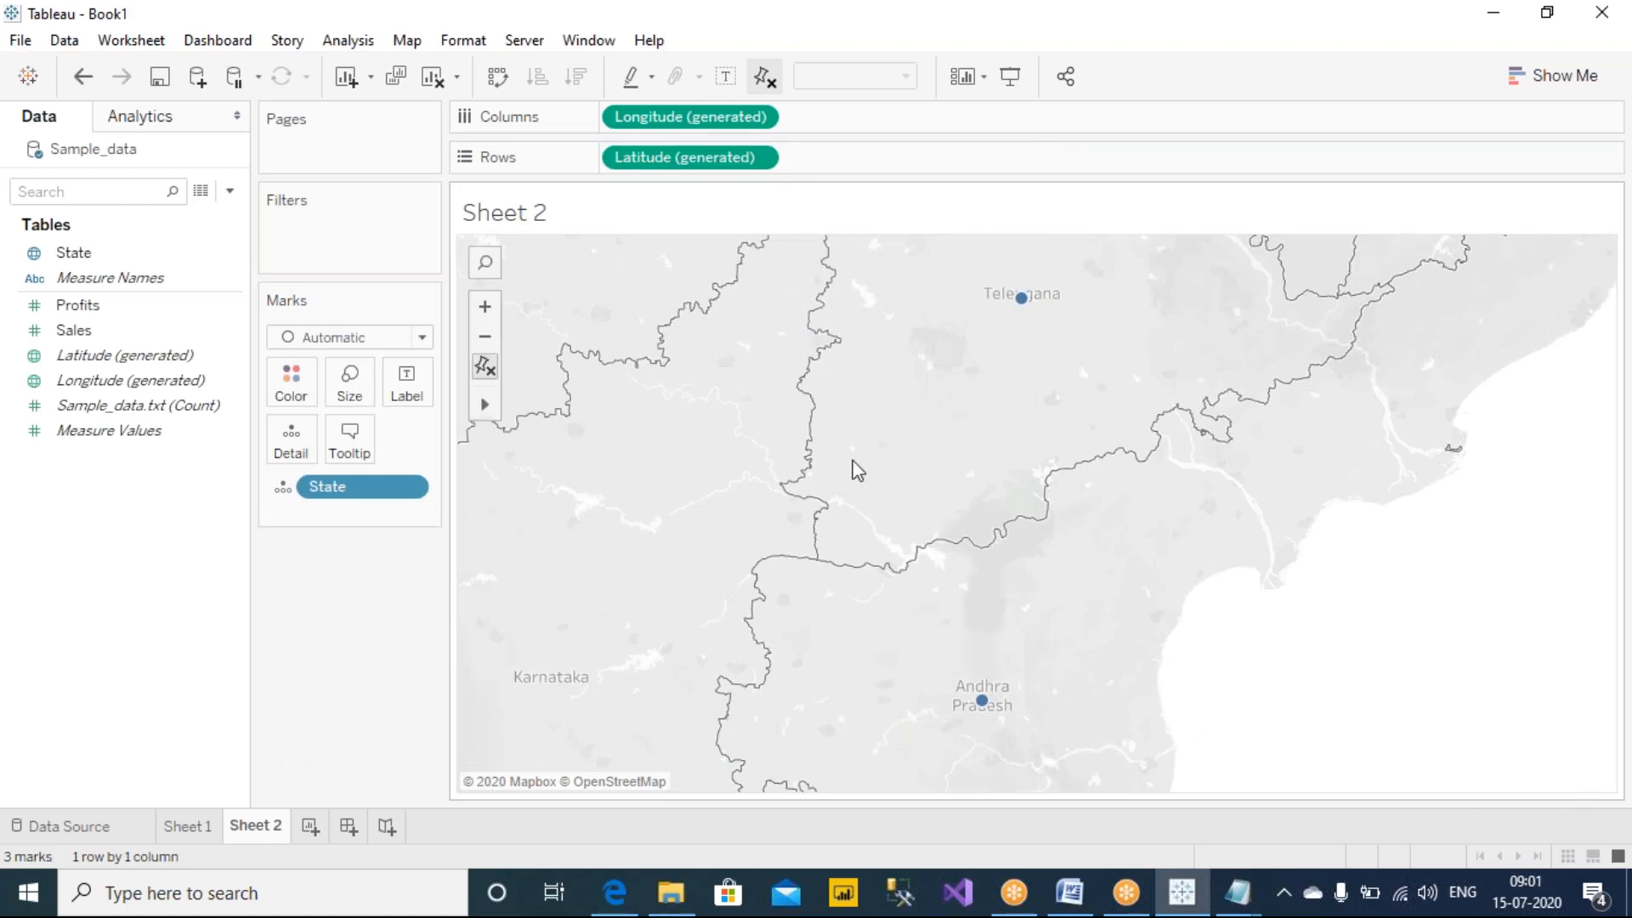
Zoom the map out to show all of southern India and inspect the tooltip of the southernmost state mark.
{"action": "scroll", "coordinate": [854, 468], "scroll_direction": "down", "scroll_amount": 3}
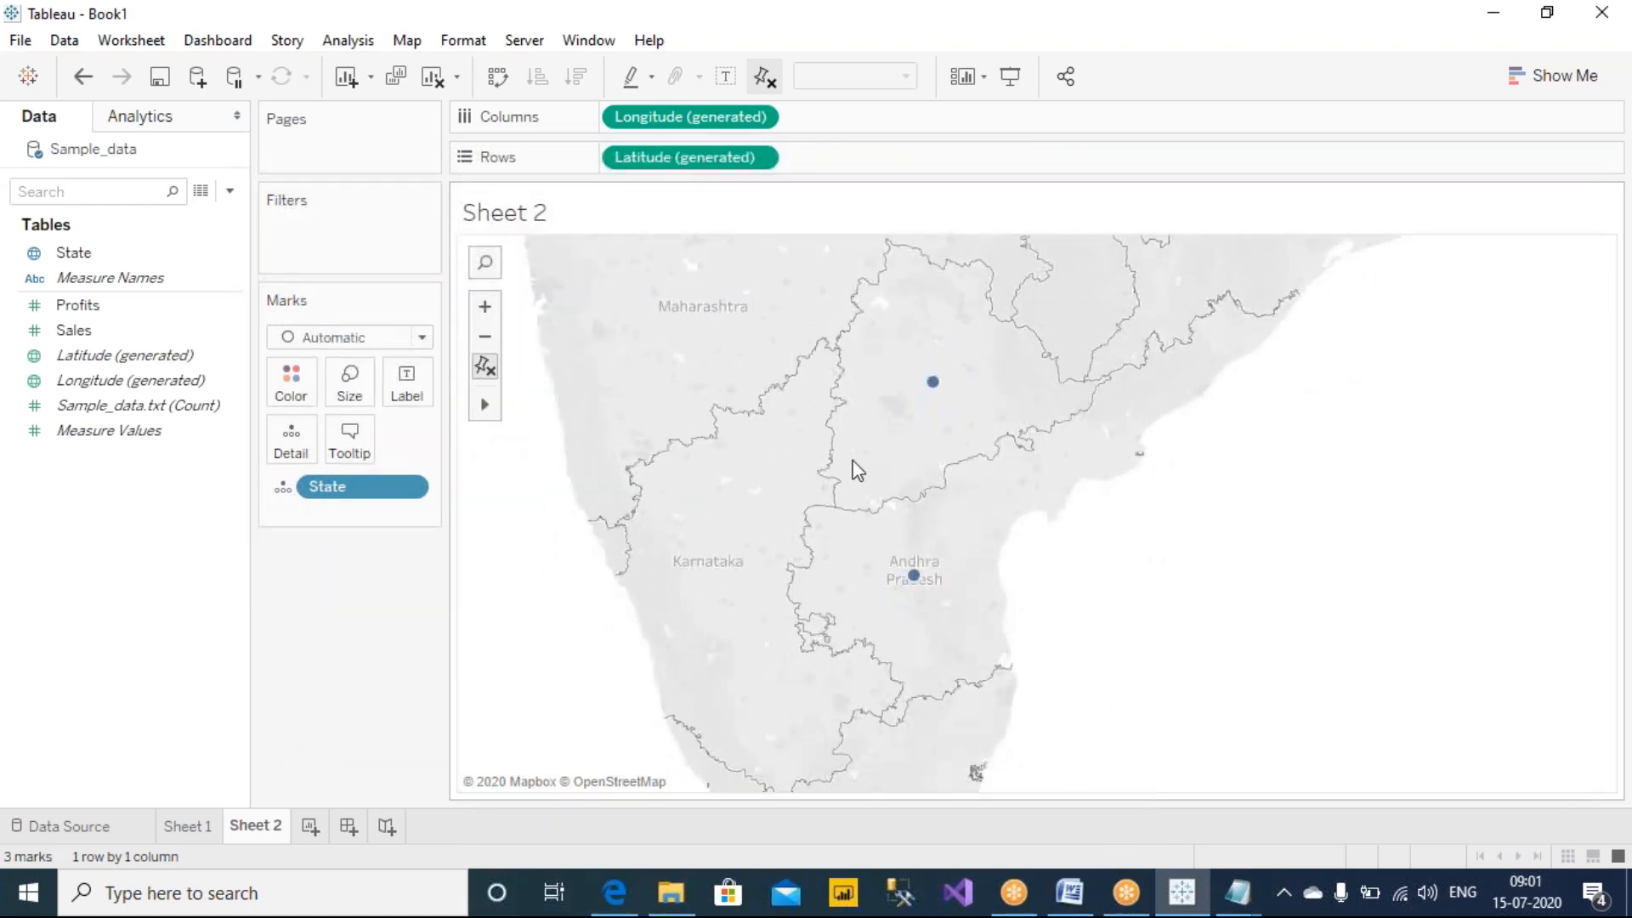
{"action": "scroll", "coordinate": [857, 470], "scroll_direction": "down", "scroll_amount": 1}
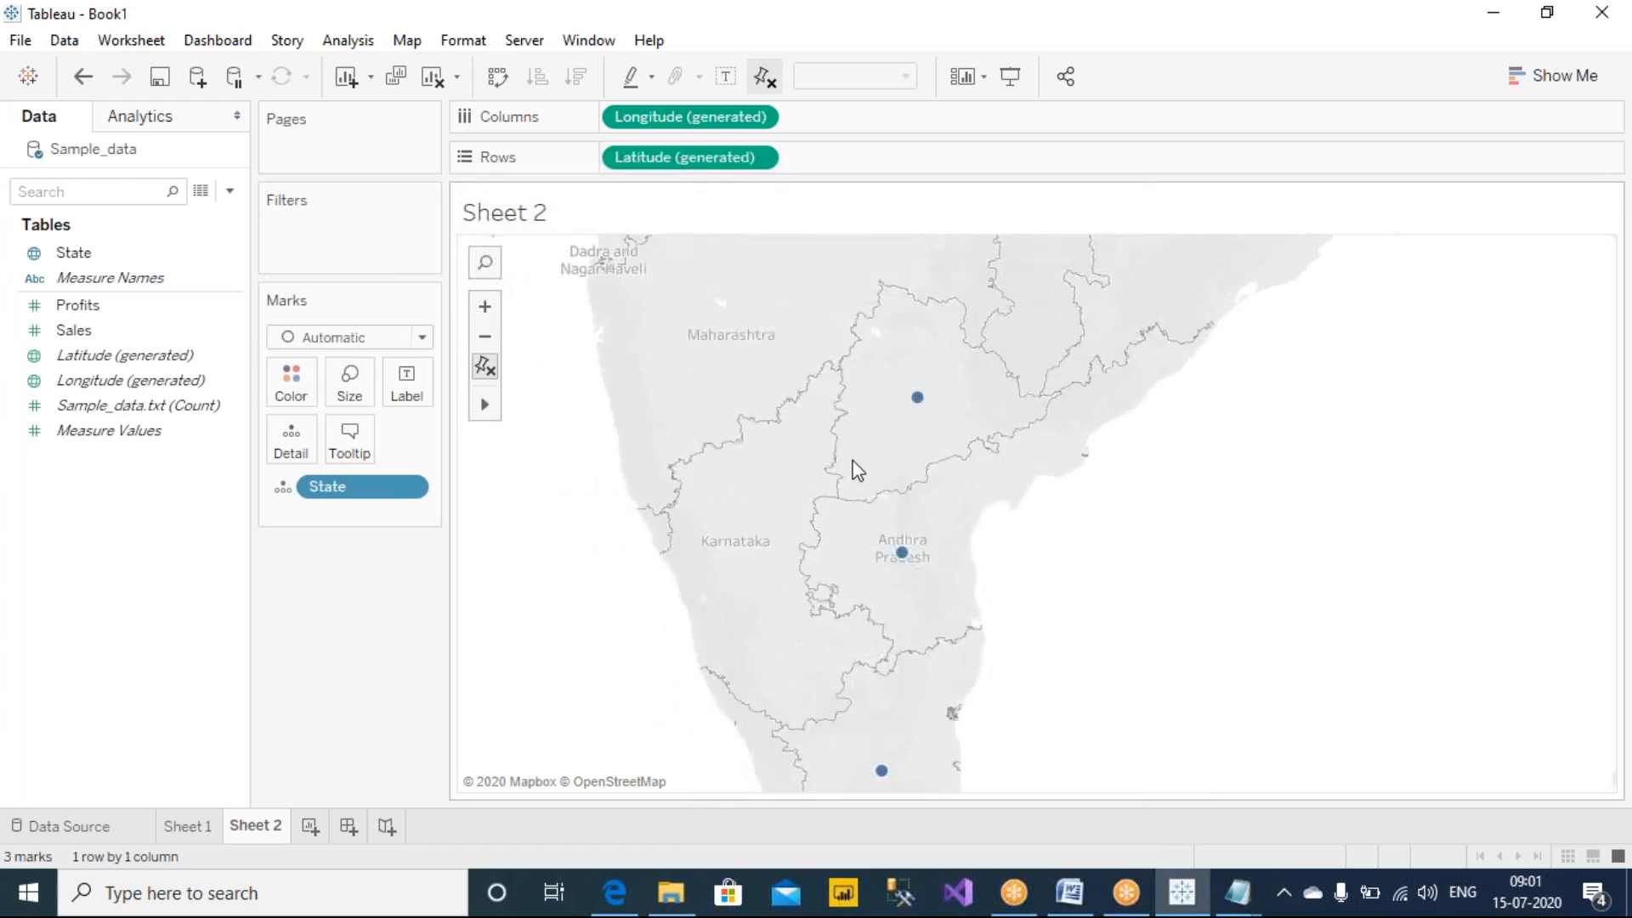
{"action": "scroll", "coordinate": [857, 470], "scroll_direction": "down", "scroll_amount": 1}
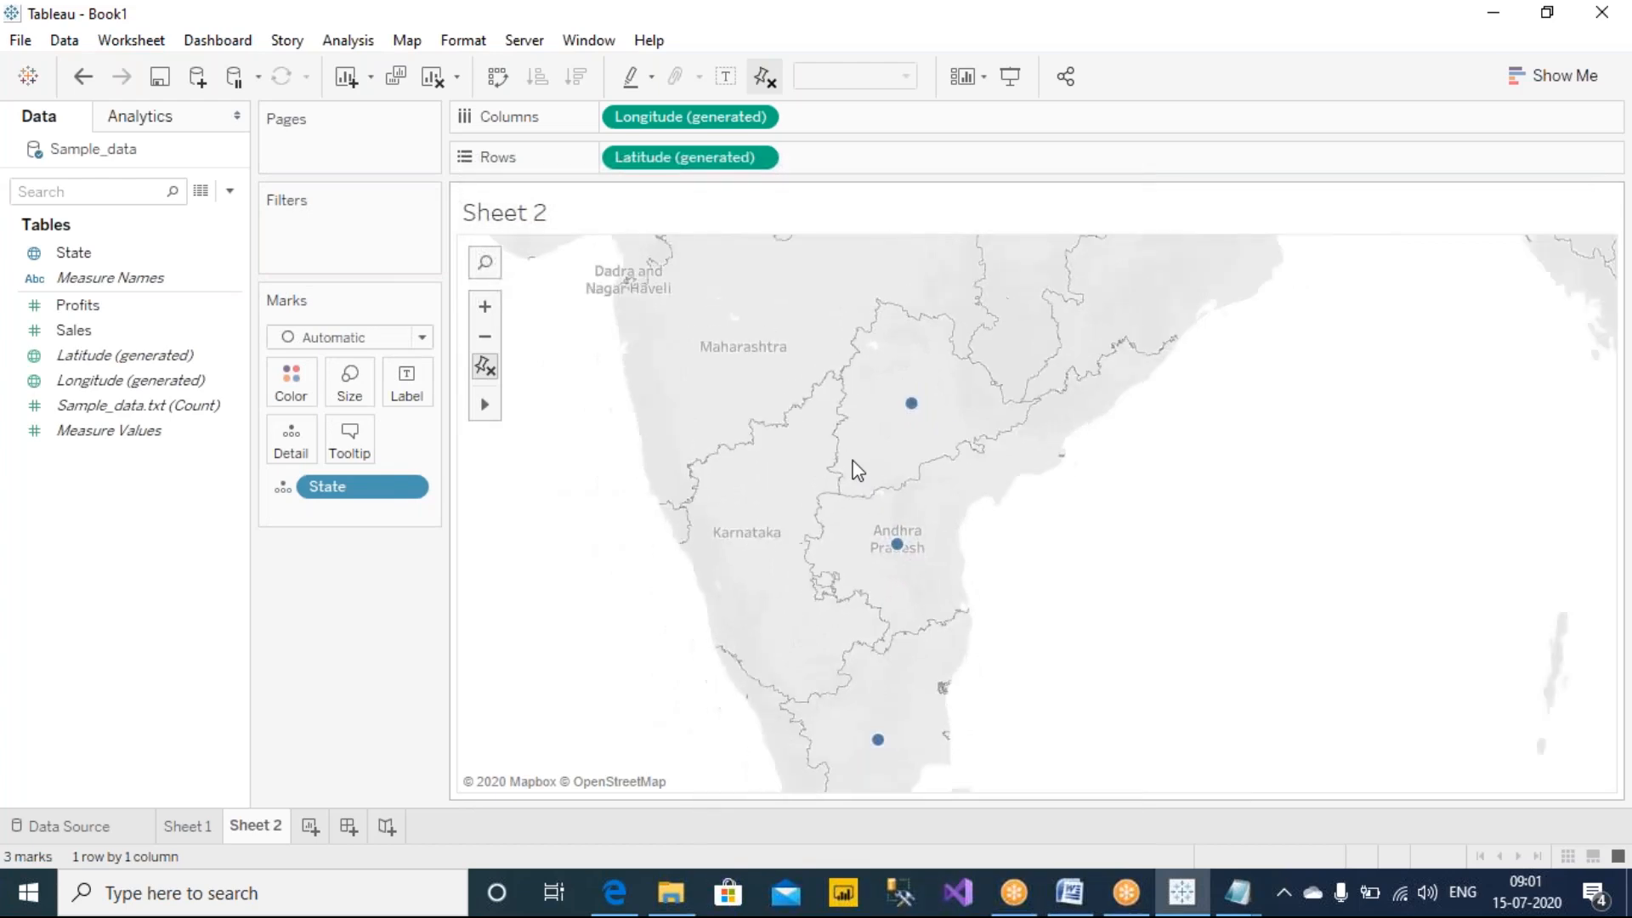
{"action": "left_click", "coordinate": [491, 340]}
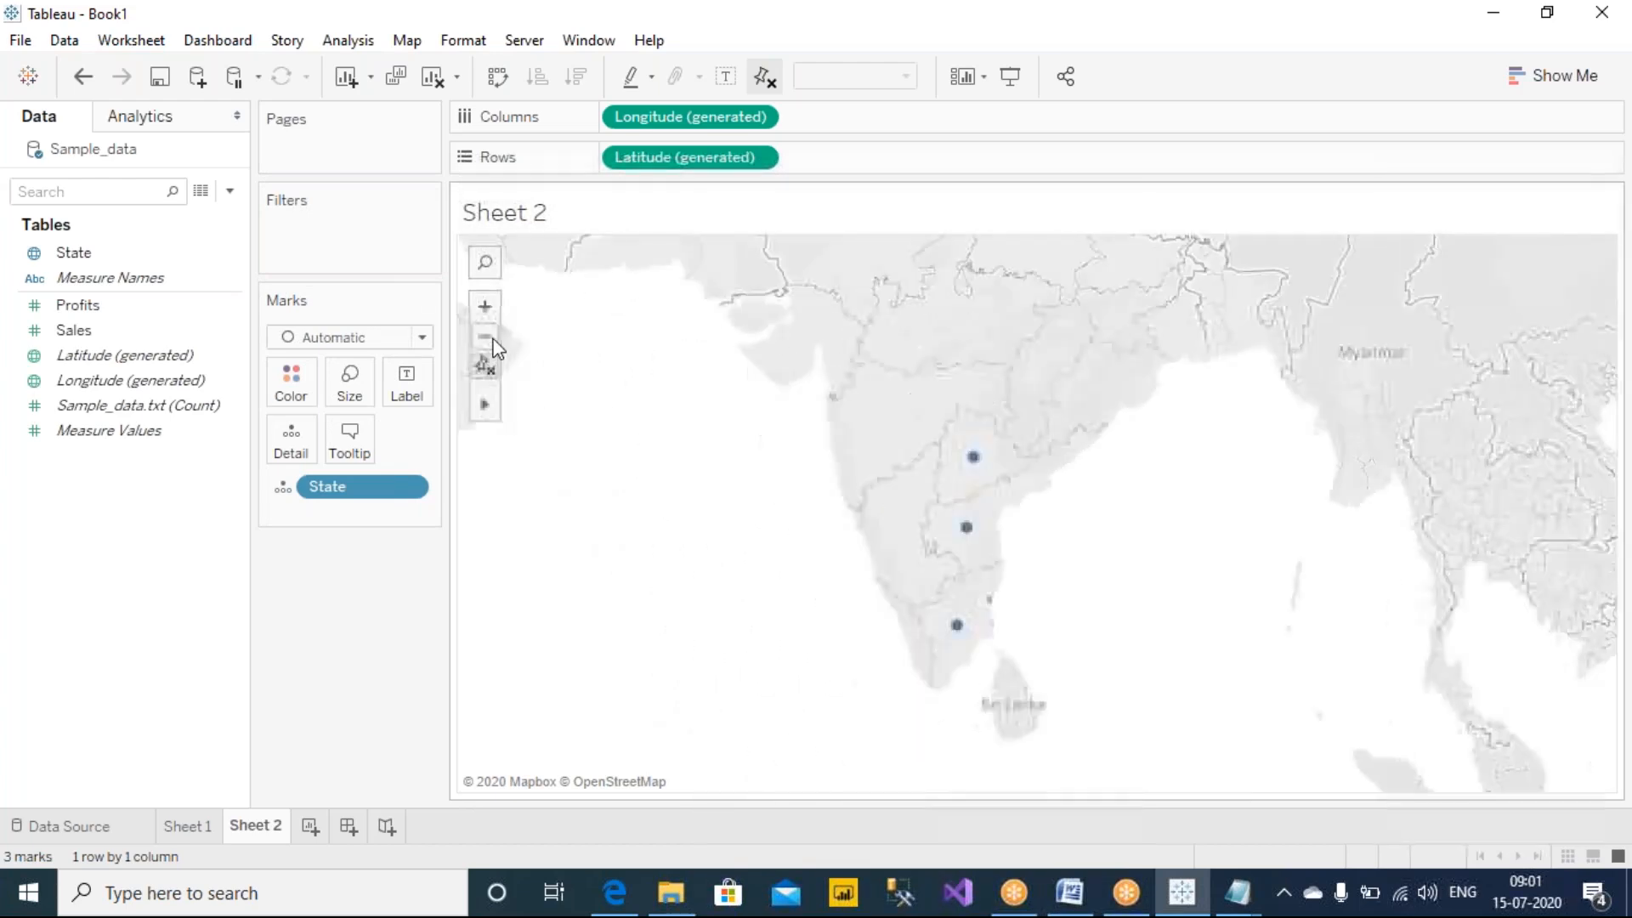
{"action": "mouse_move", "coordinate": [958, 634]}
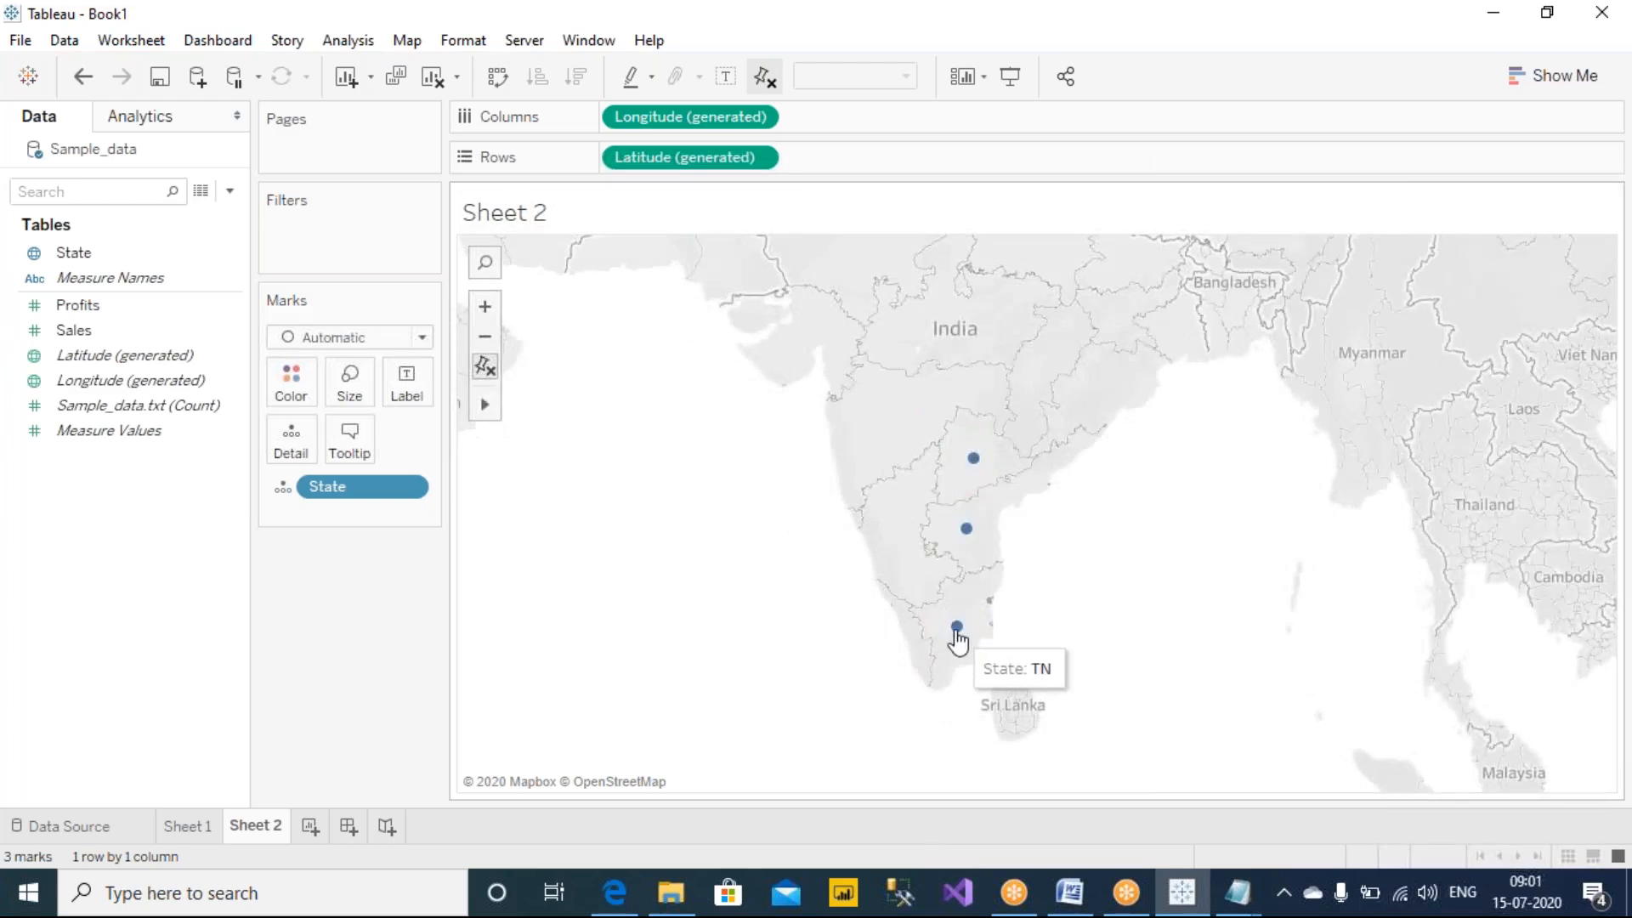
Bring up Sample_data.txt in Notepad, highlight TN in the last row, and minimize Notes.txt.
{"action": "mouse_move", "coordinate": [1237, 892]}
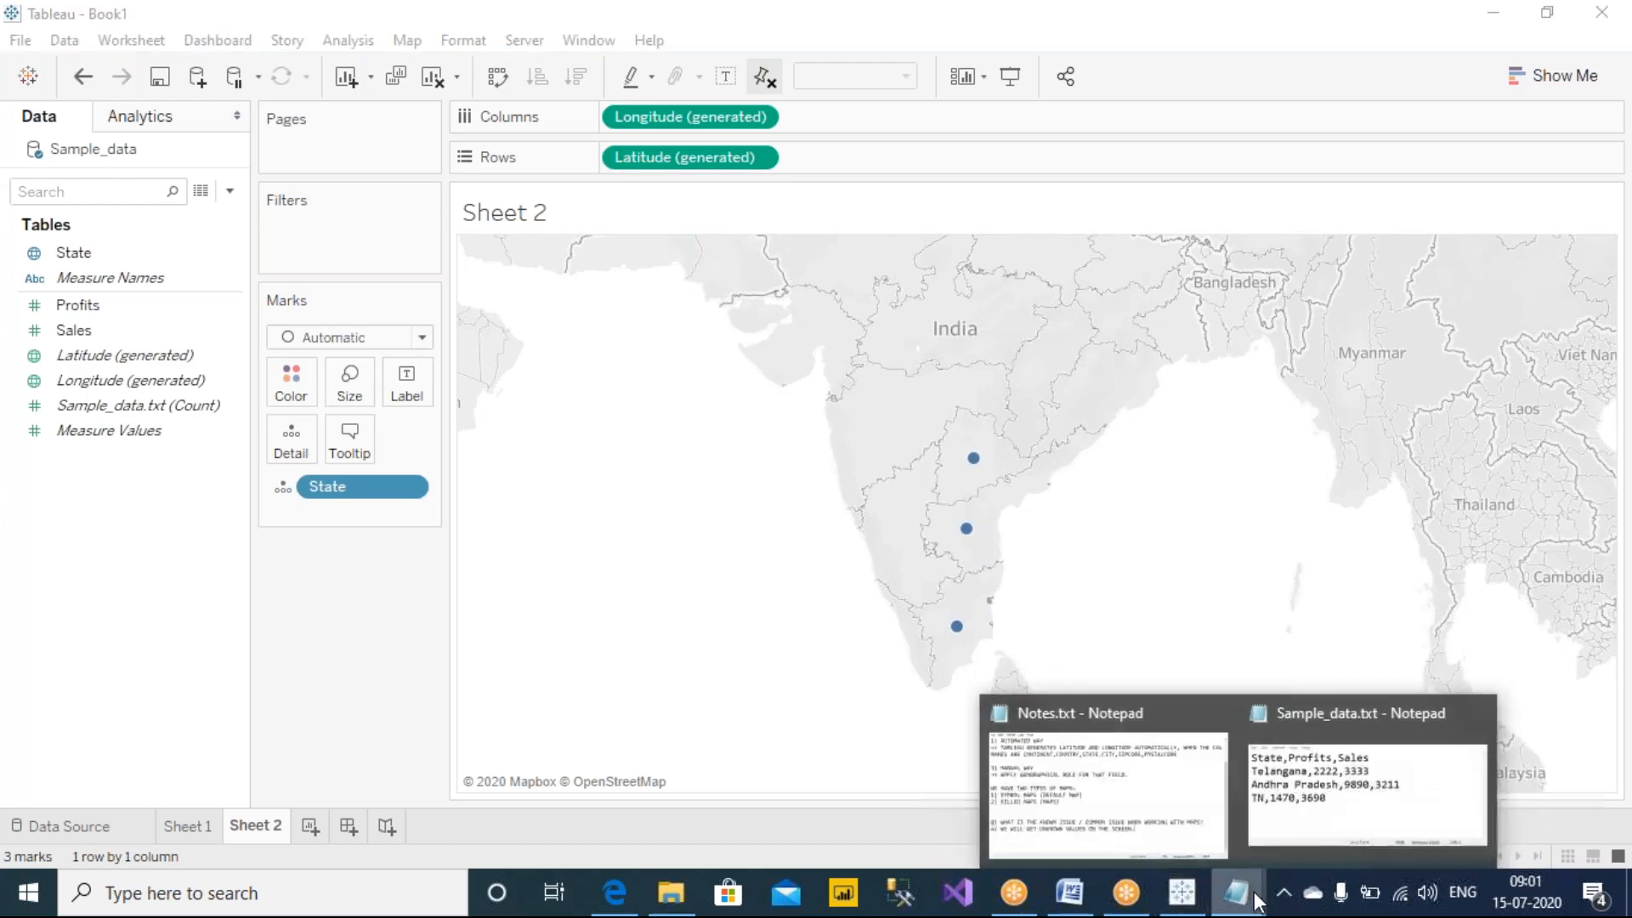
{"action": "left_click", "coordinate": [1154, 796]}
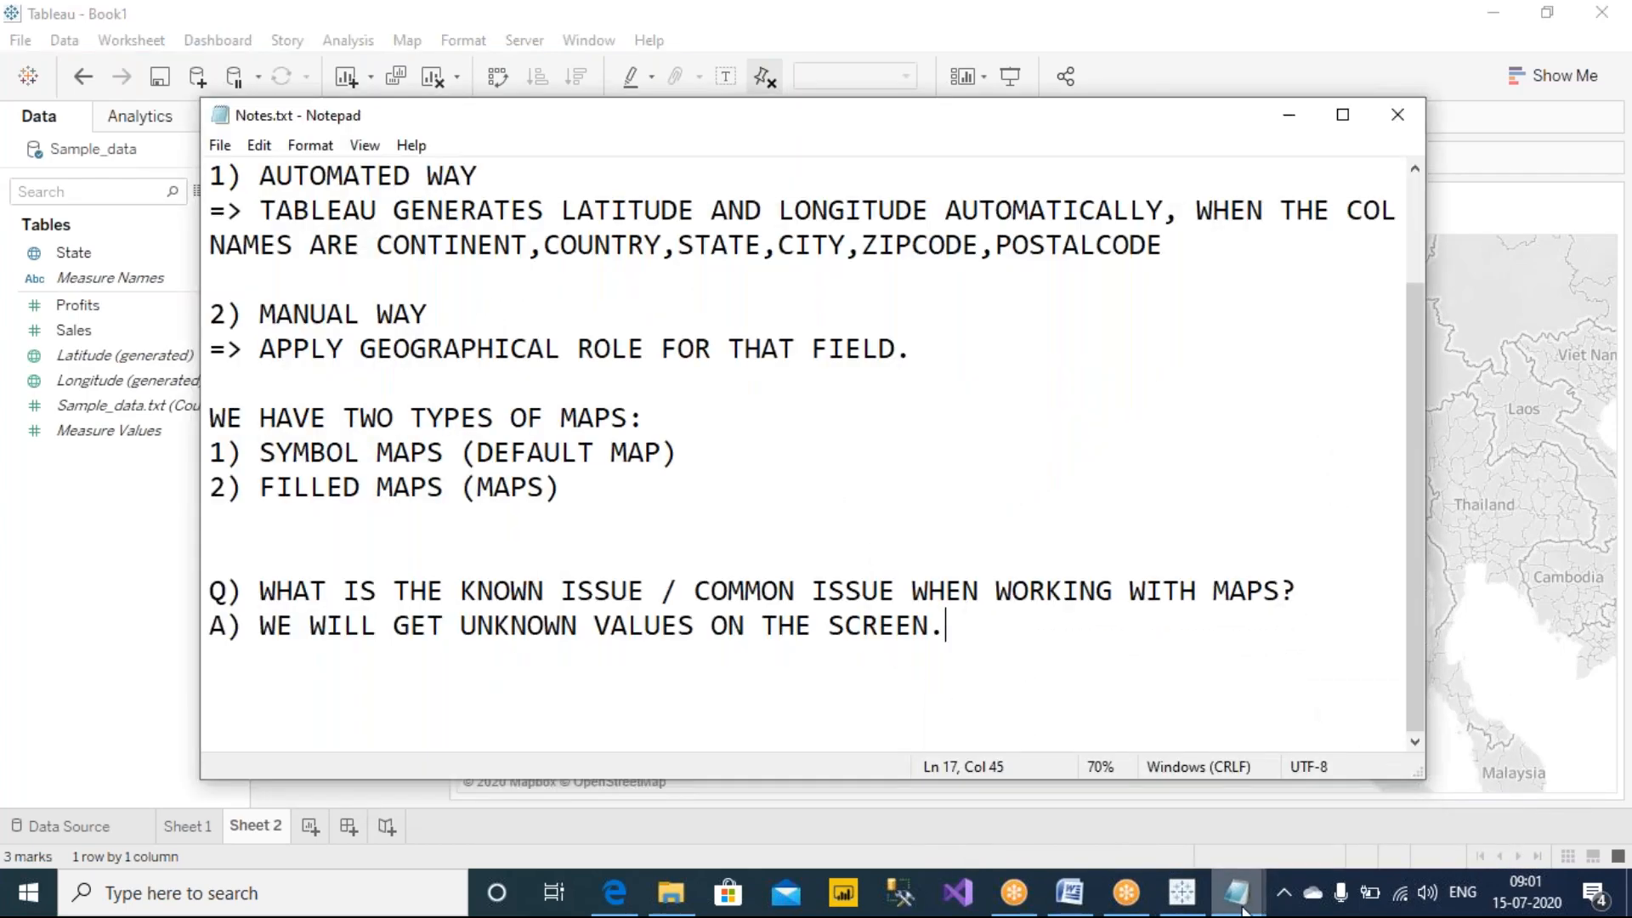
{"action": "mouse_move", "coordinate": [1237, 888]}
{"action": "left_click", "coordinate": [1348, 795]}
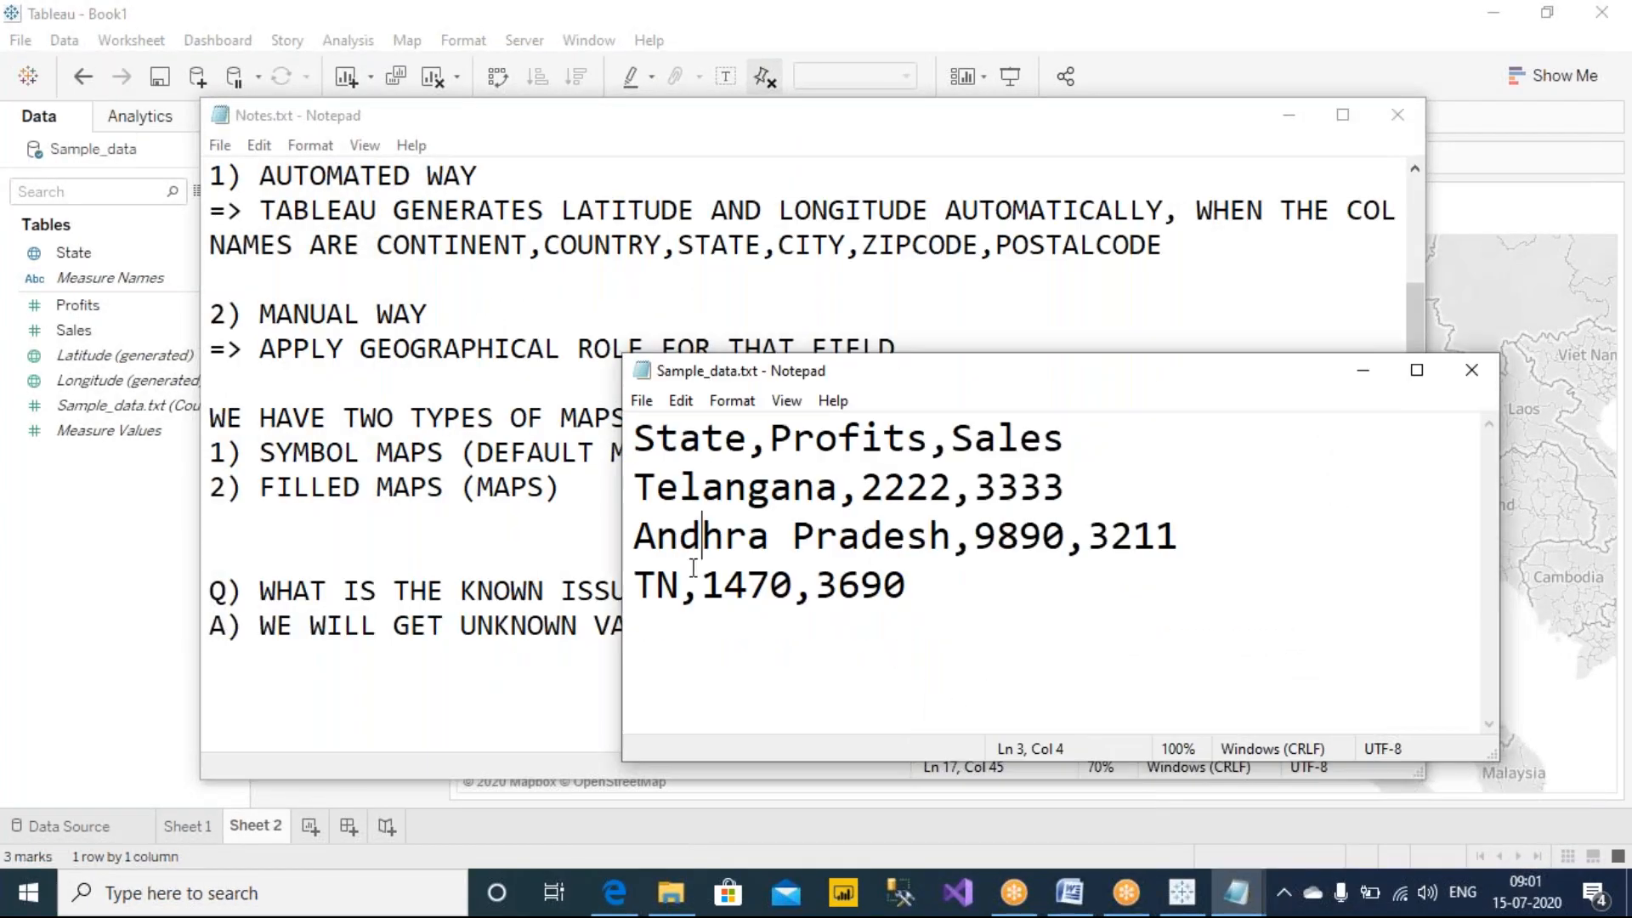
{"action": "left_click_drag", "start_coordinate": [674, 569], "coordinate": [641, 584]}
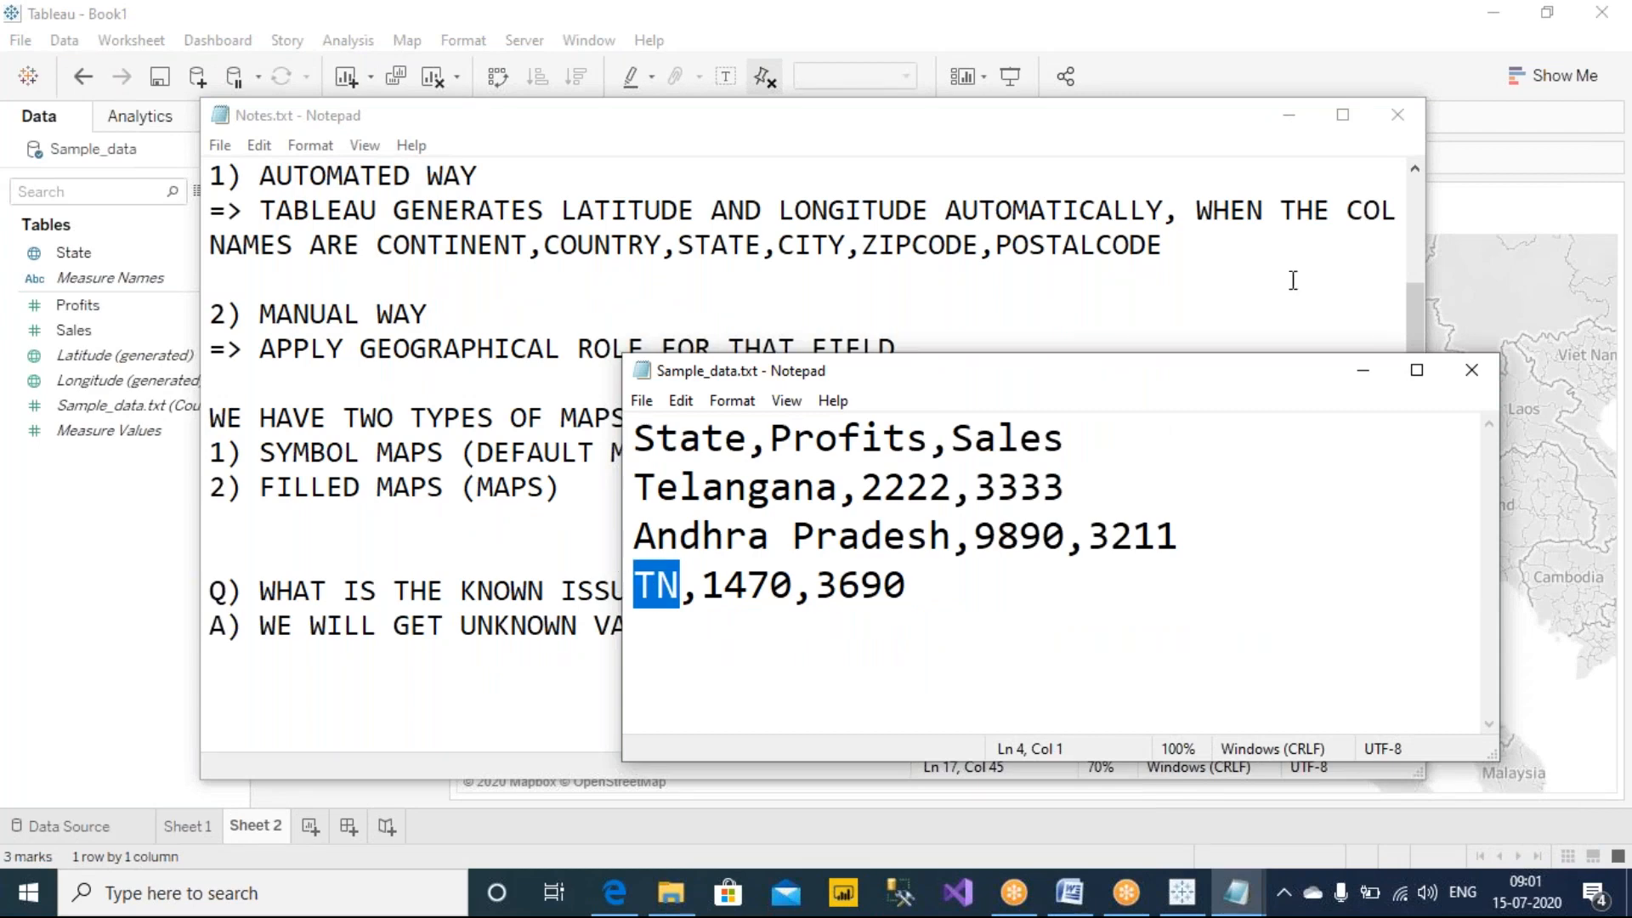
{"action": "left_click", "coordinate": [1288, 115]}
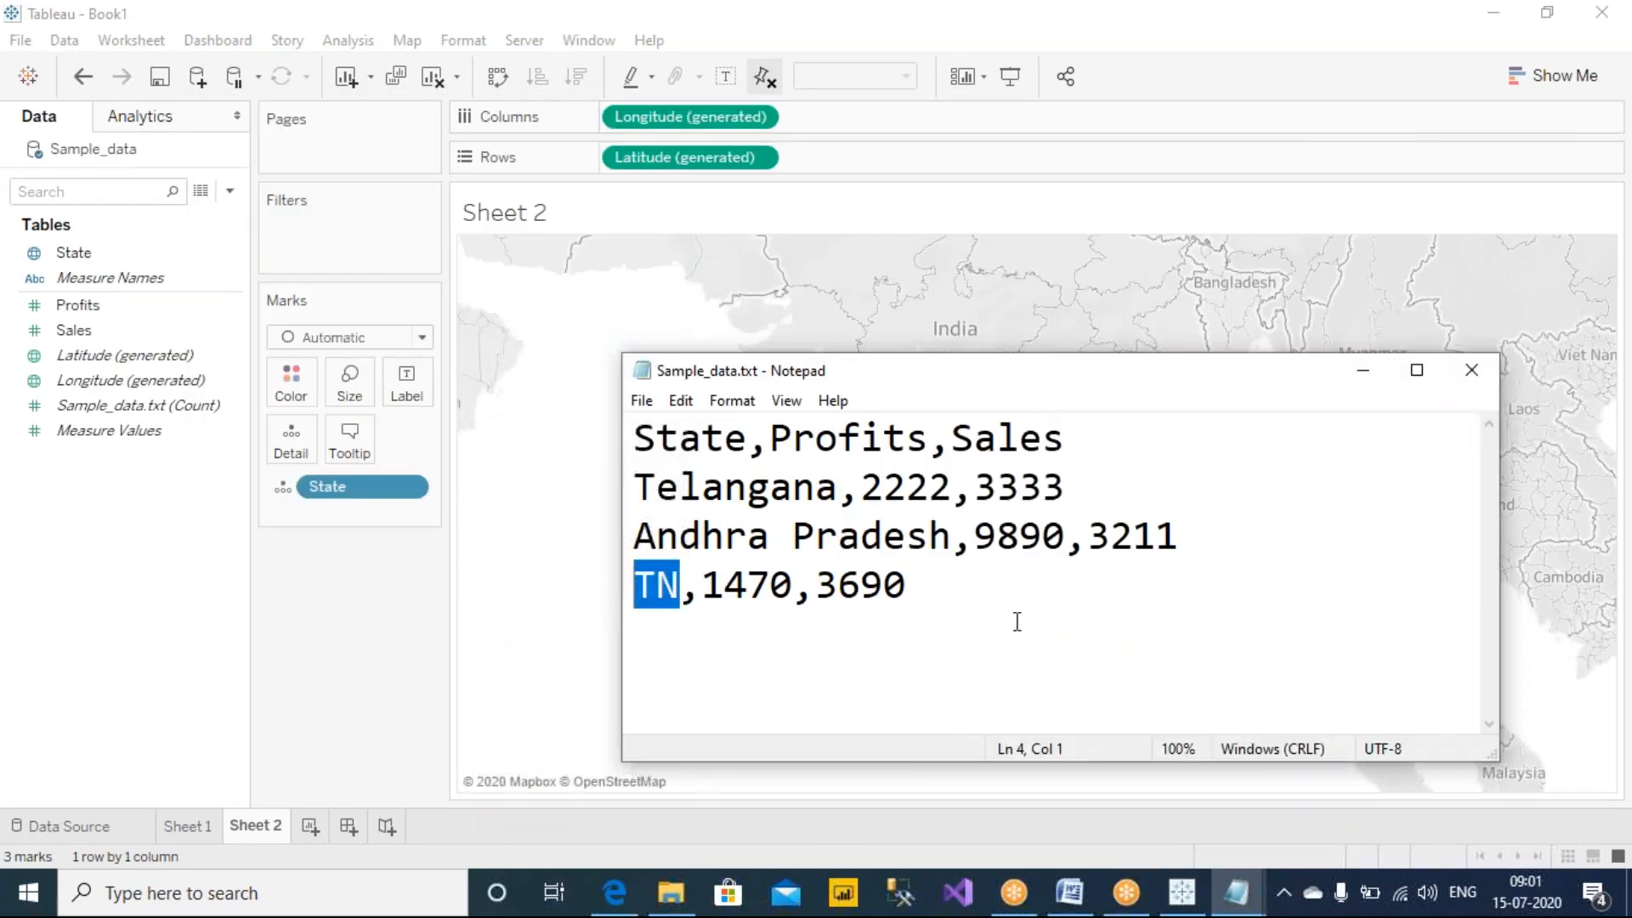
Remove the empty line after the TN row in Sample_data.txt, save the file, and return to the map in Tableau.
{"action": "left_click", "coordinate": [1016, 622]}
{"action": "left_click_drag", "start_coordinate": [688, 593], "coordinate": [623, 584]}
{"action": "left_click", "coordinate": [1060, 630]}
{"action": "key", "text": "BackSpace"}
{"action": "key", "text": "ctrl+s"}
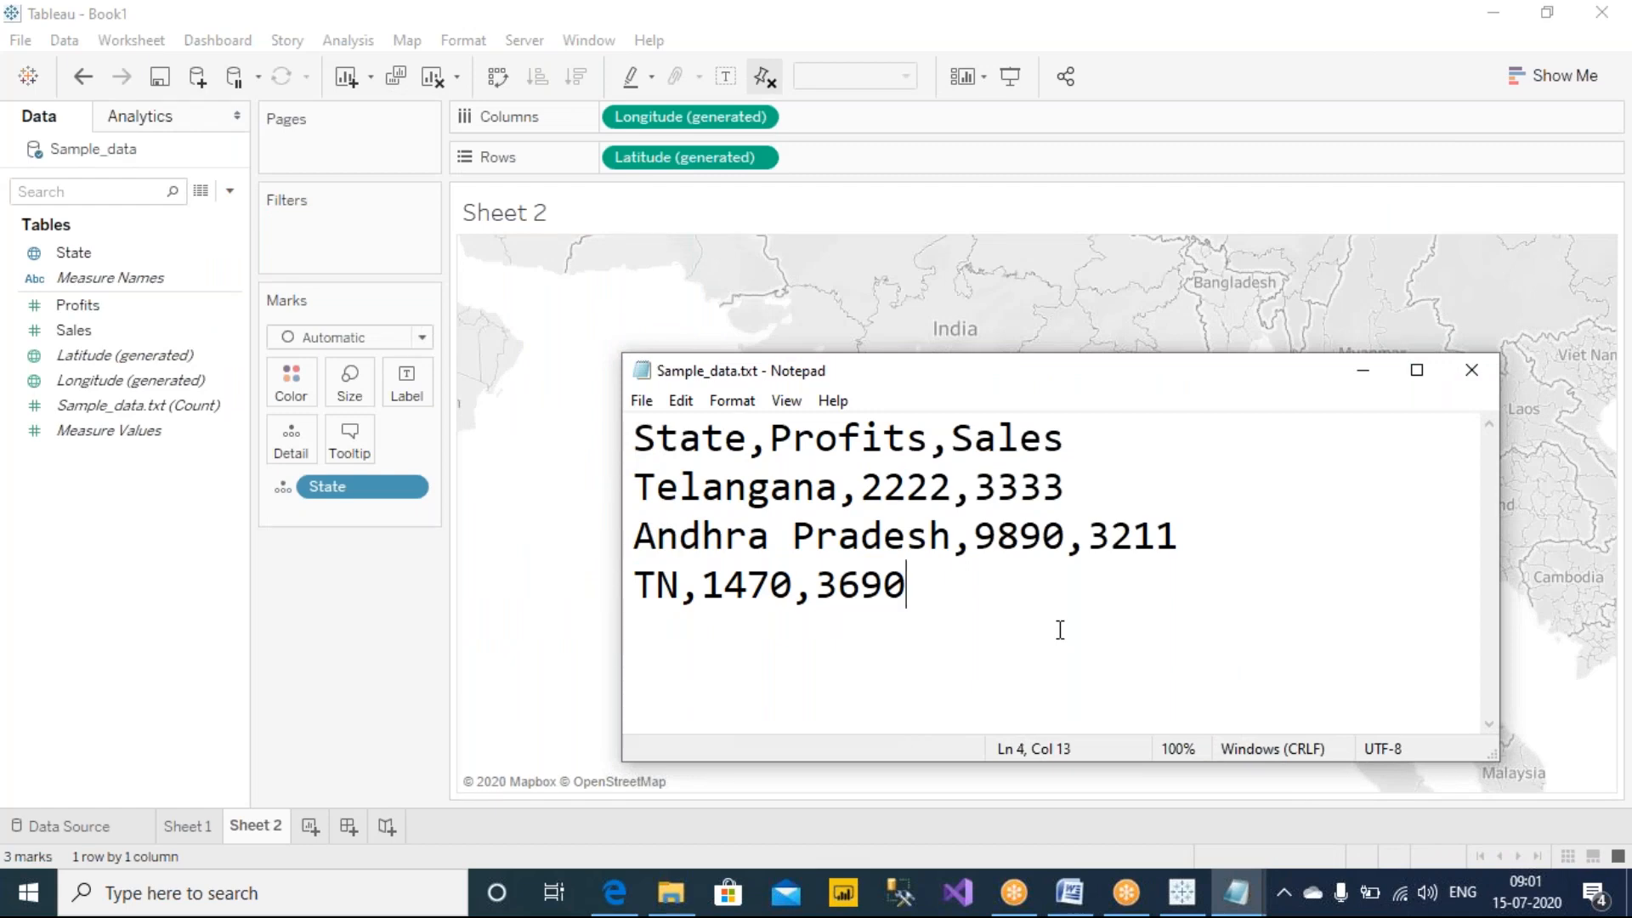
{"action": "left_click", "coordinate": [1133, 34]}
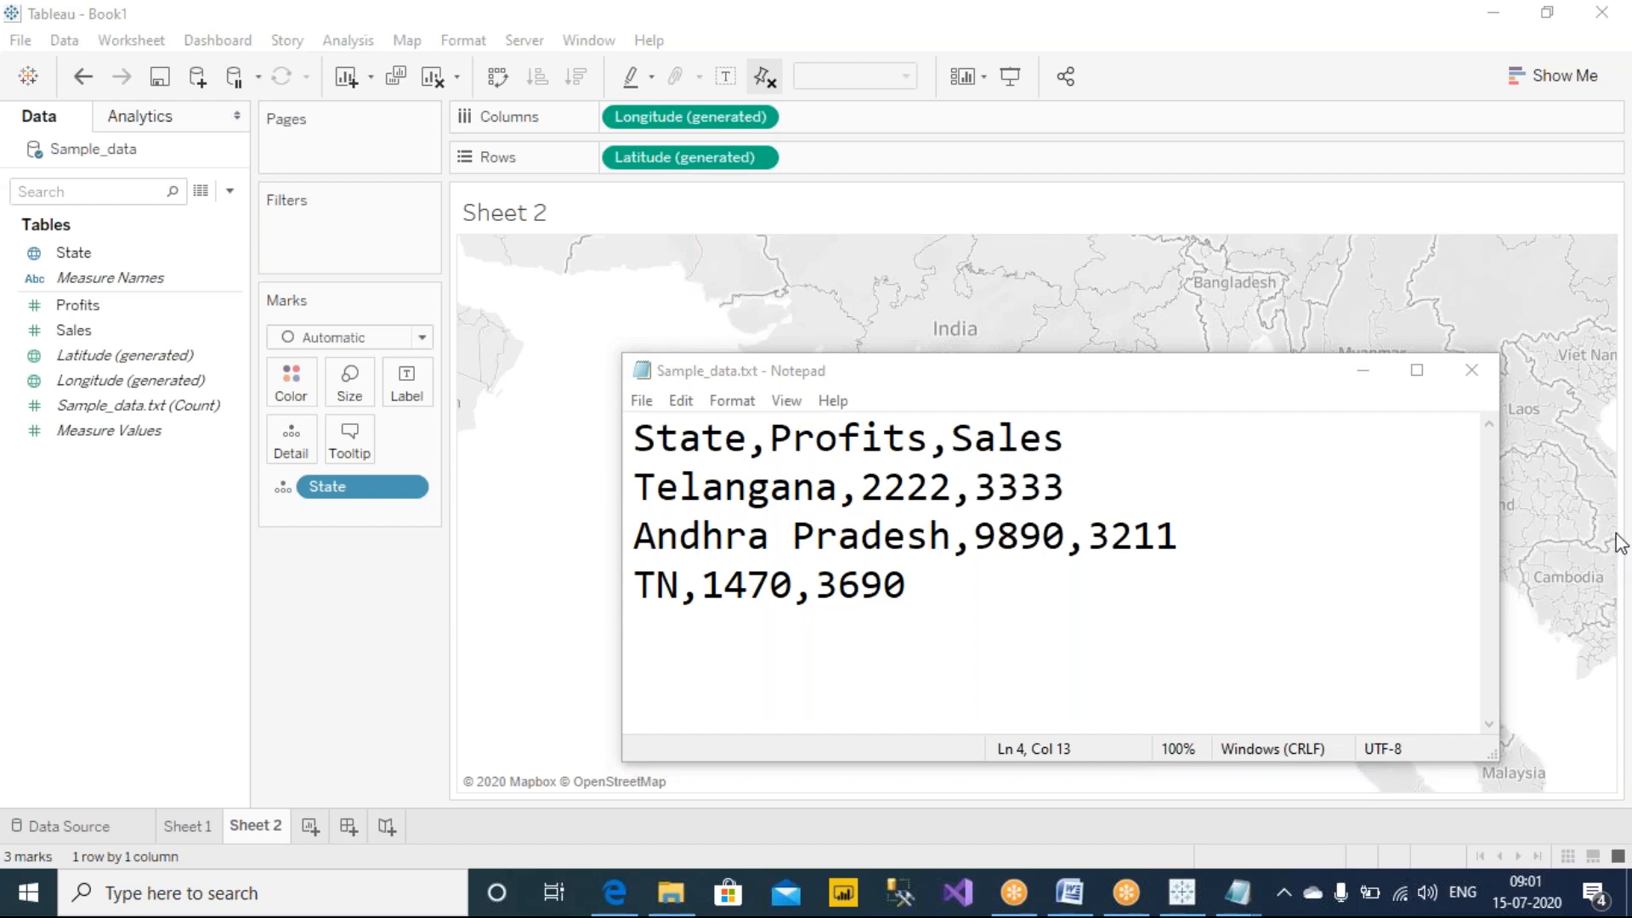
{"action": "left_click", "coordinate": [791, 368]}
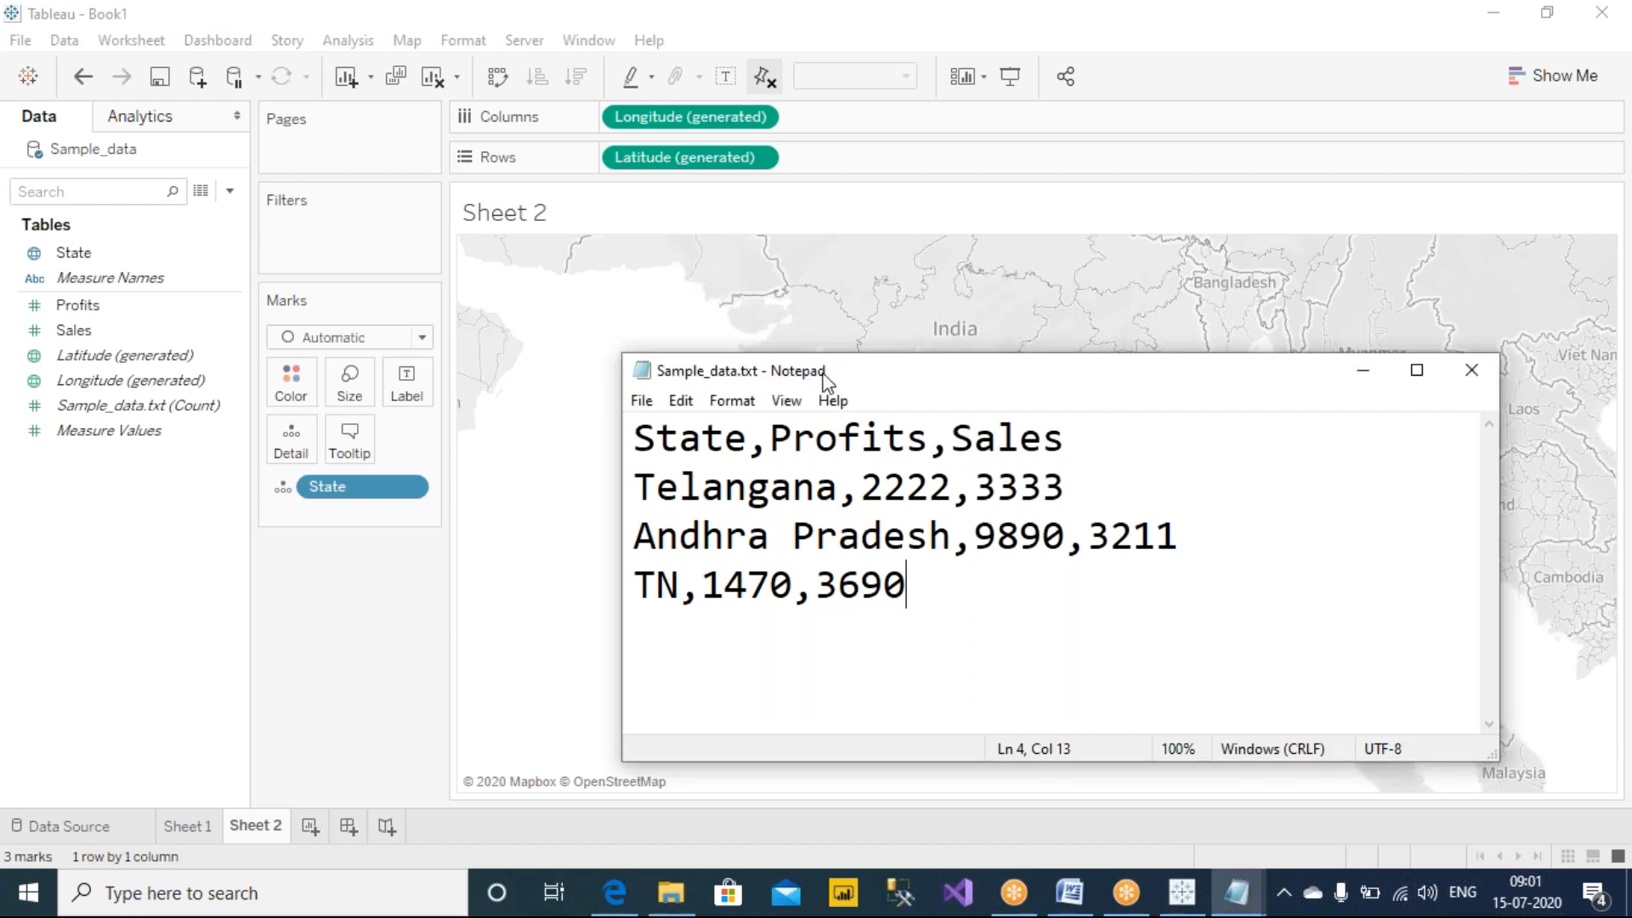
{"action": "left_click_drag", "start_coordinate": [831, 375], "coordinate": [368, 361]}
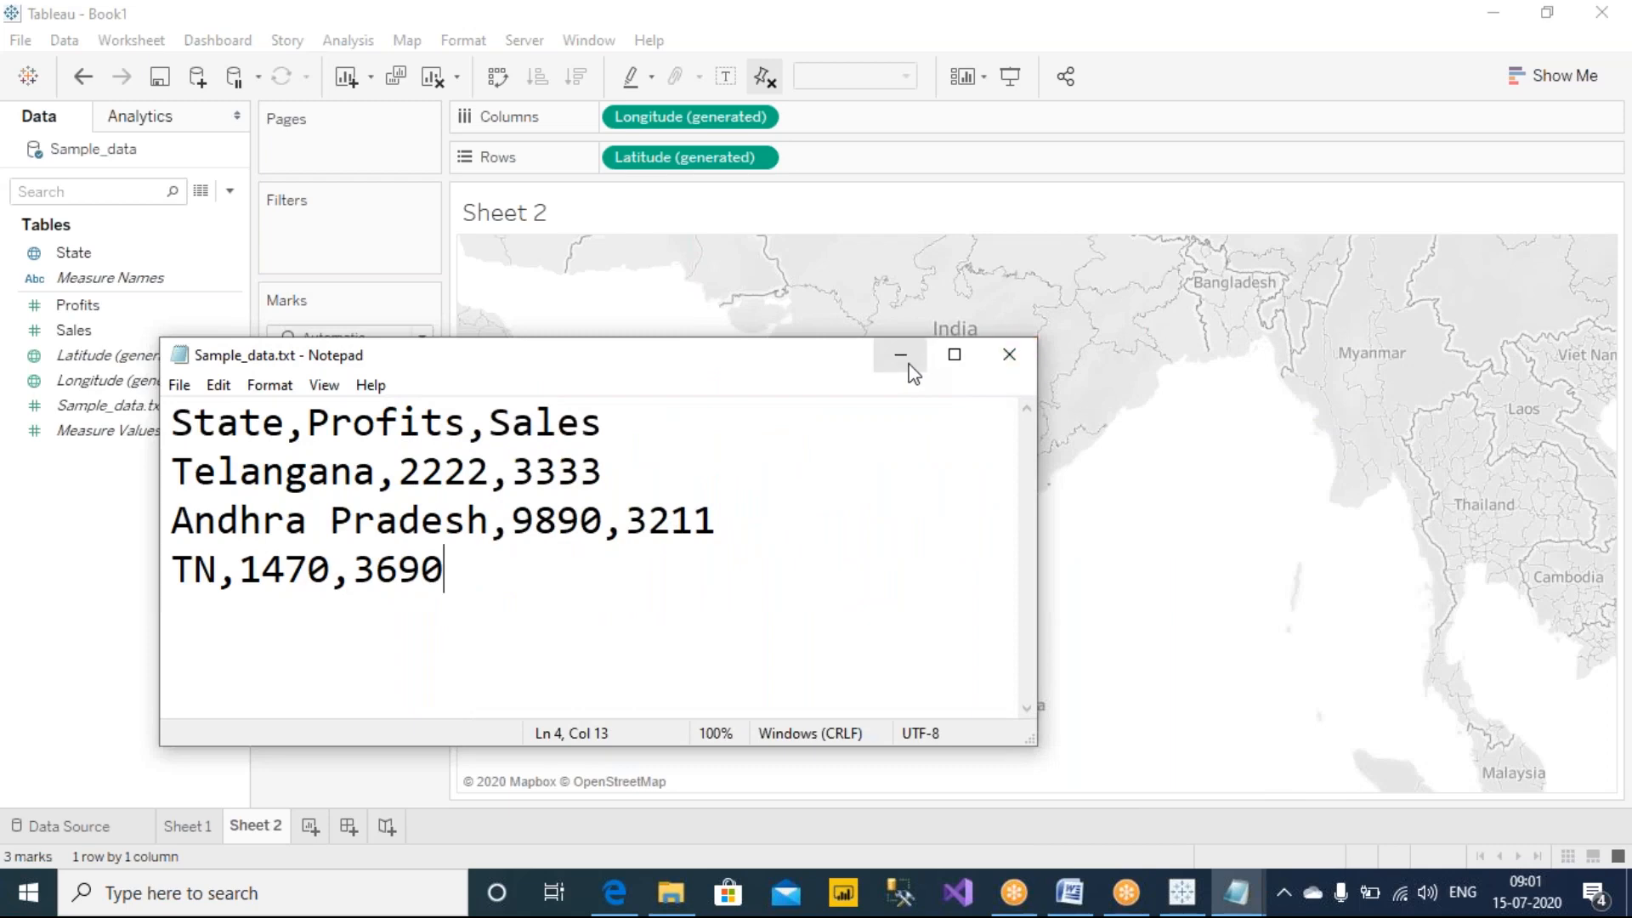
{"action": "left_click", "coordinate": [939, 355]}
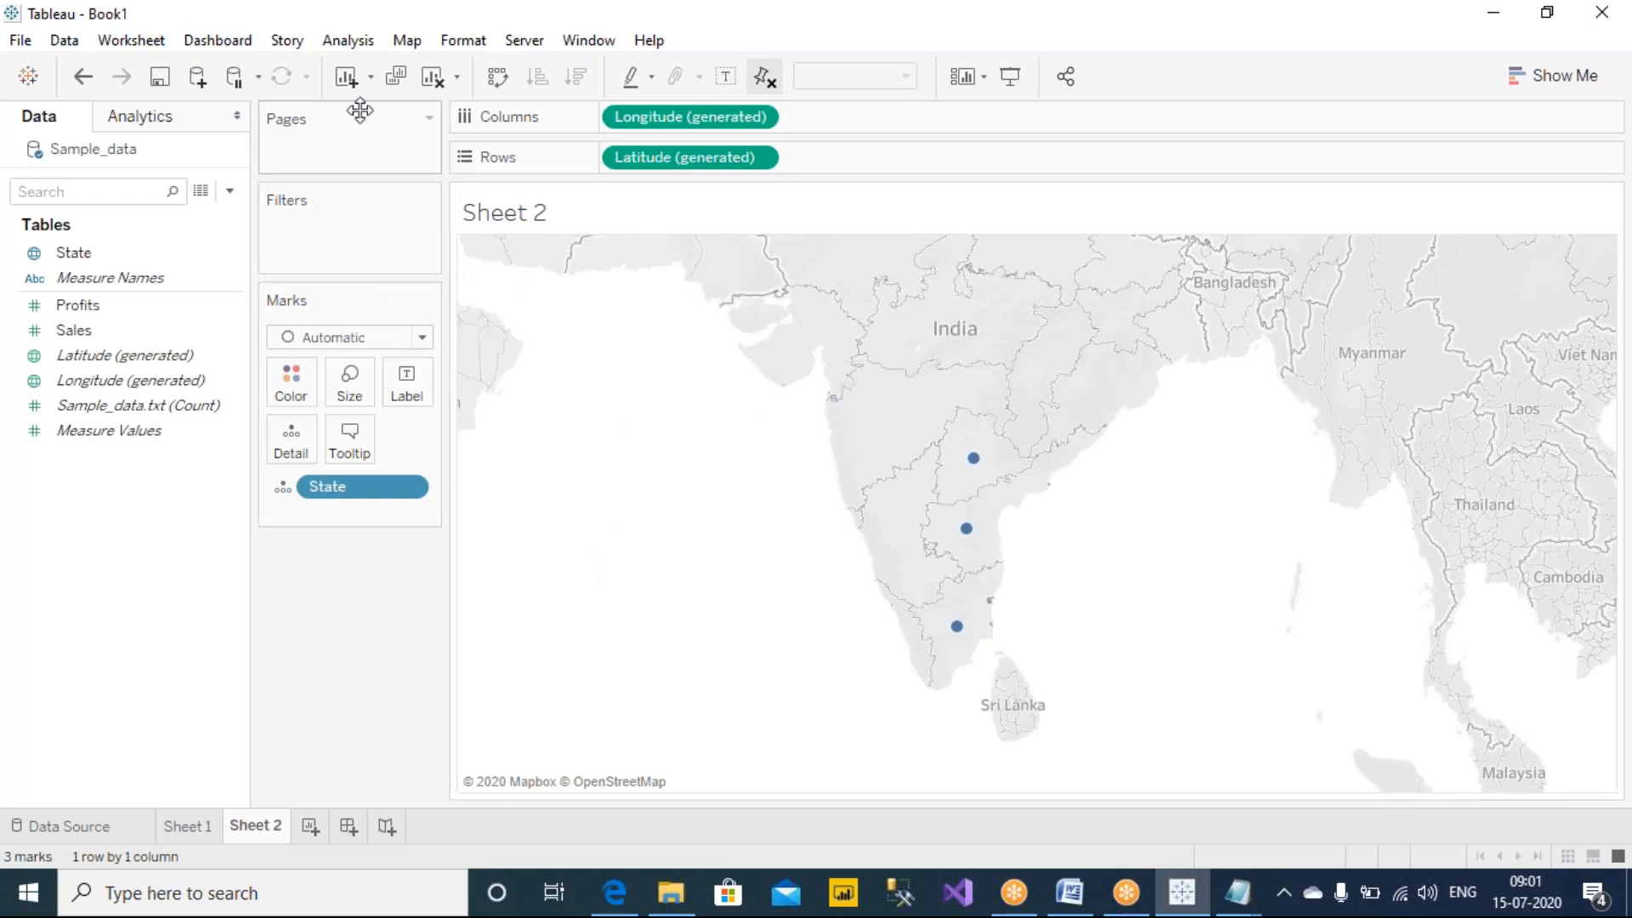
Open the location editor for the State field and examine the matching choices offered for TN.
{"action": "left_click", "coordinate": [407, 41]}
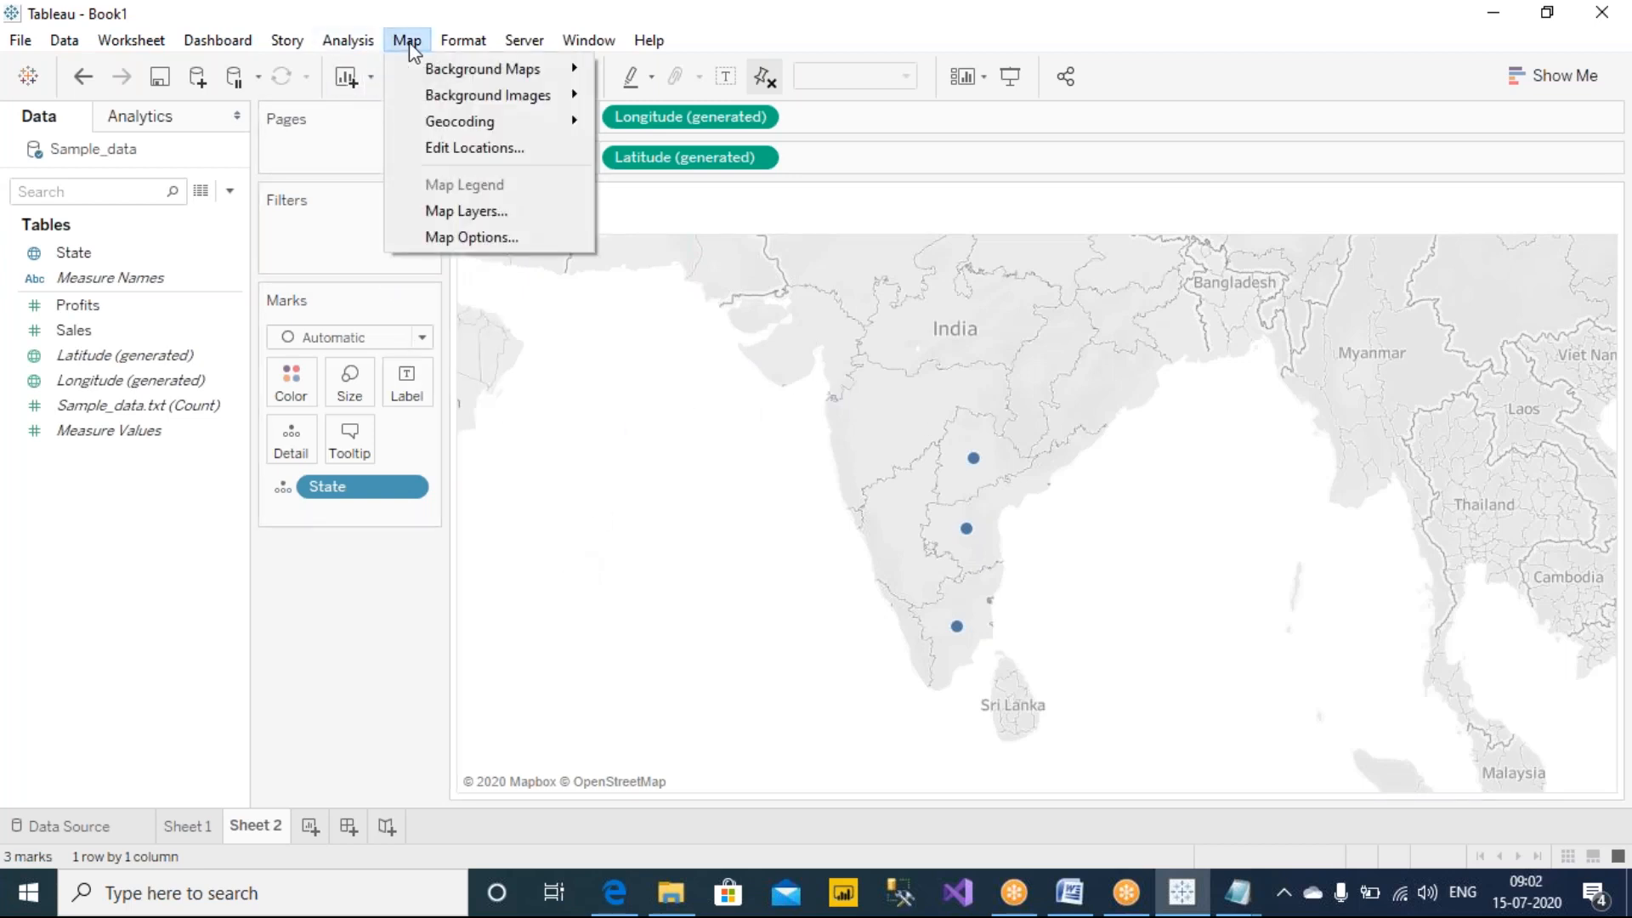
{"action": "left_click", "coordinate": [466, 150]}
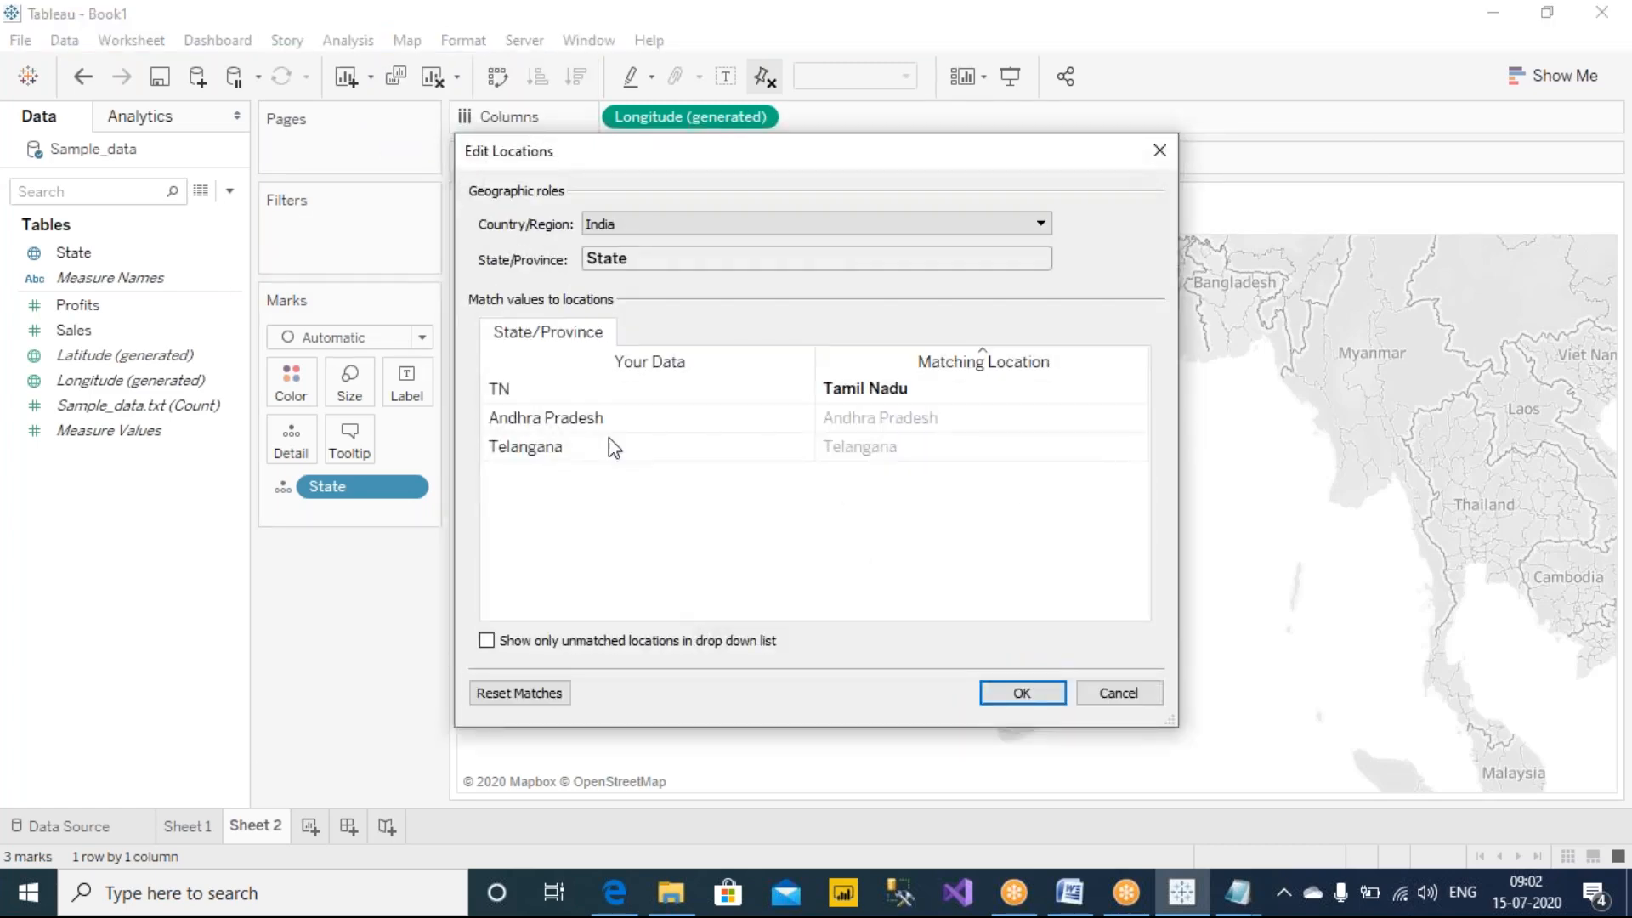
{"action": "left_click_drag", "start_coordinate": [714, 180], "coordinate": [597, 203]}
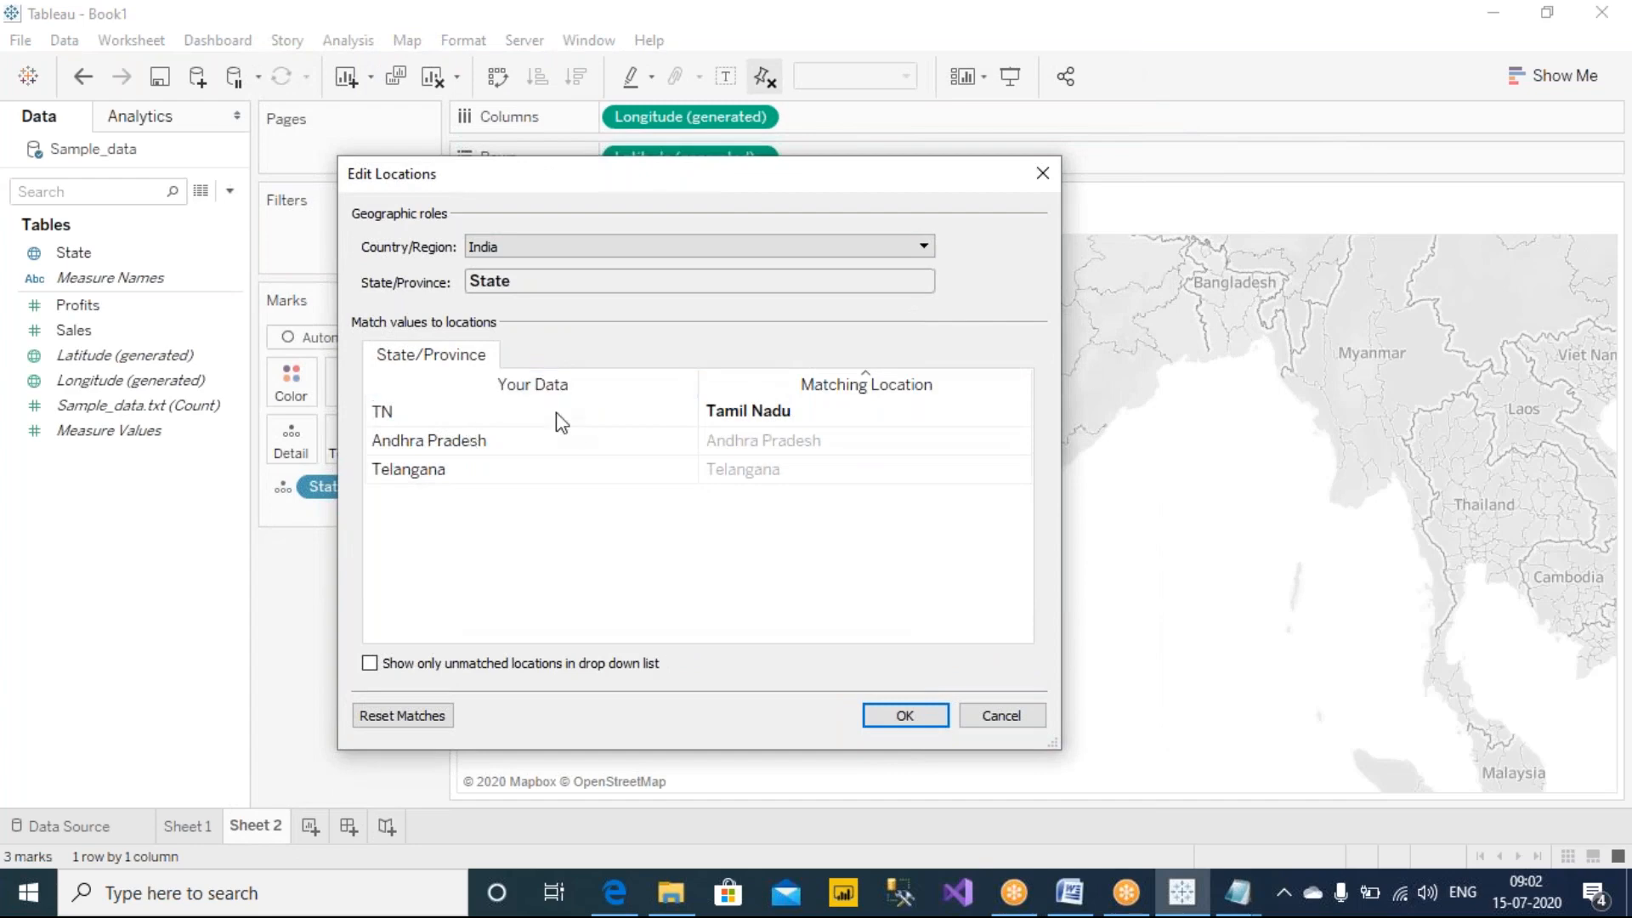
{"action": "left_click", "coordinate": [796, 411]}
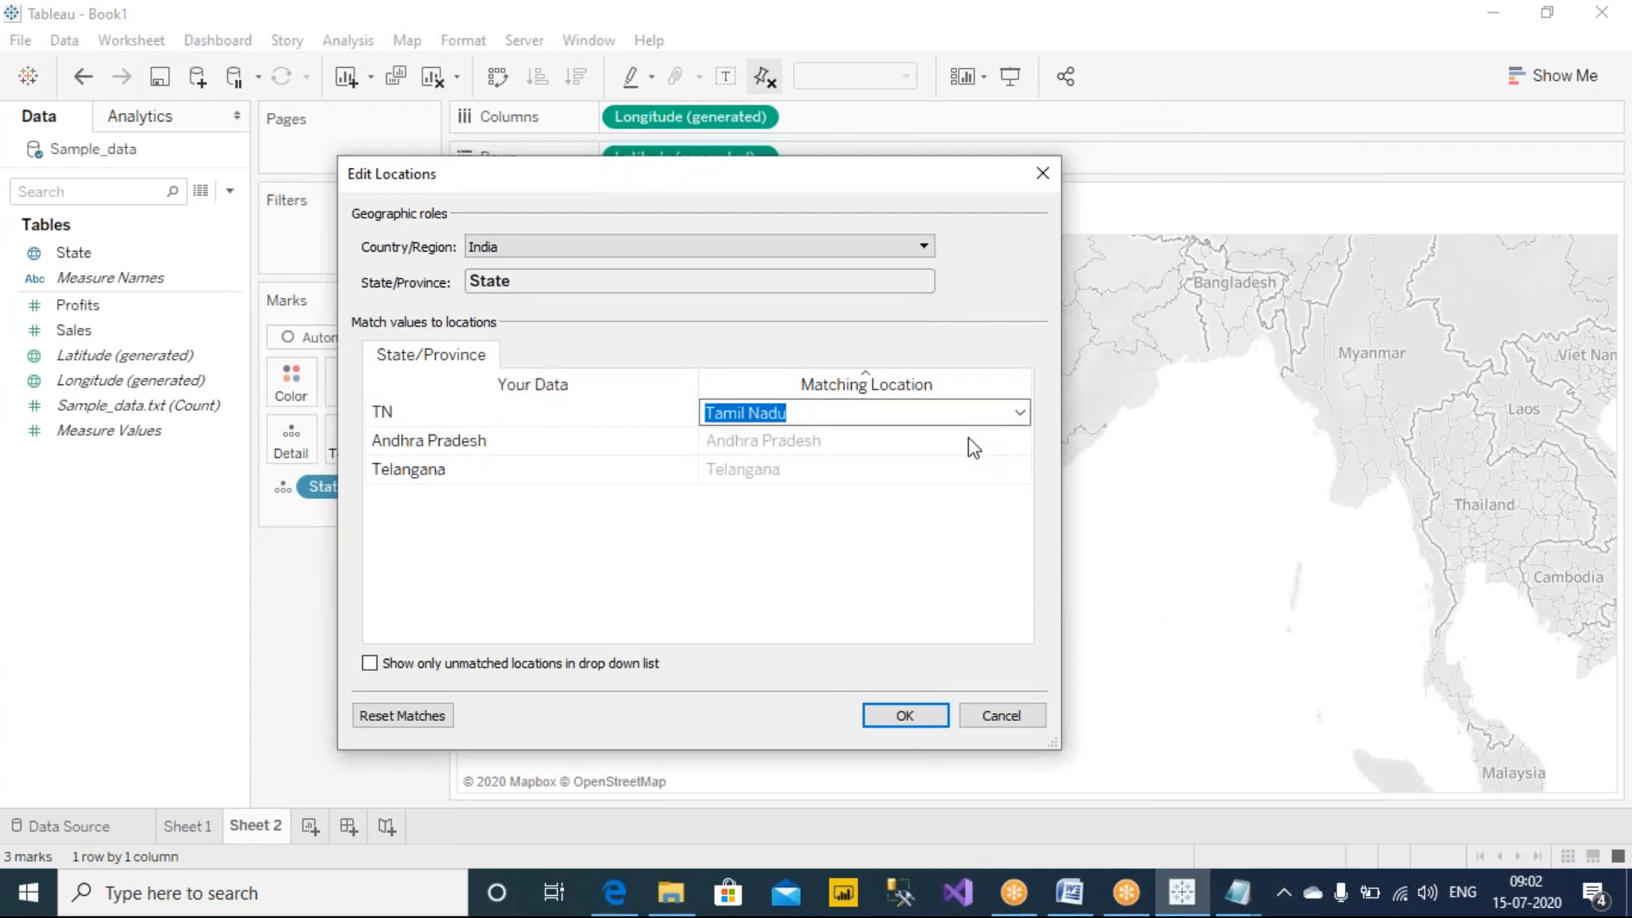
{"action": "left_click", "coordinate": [867, 564]}
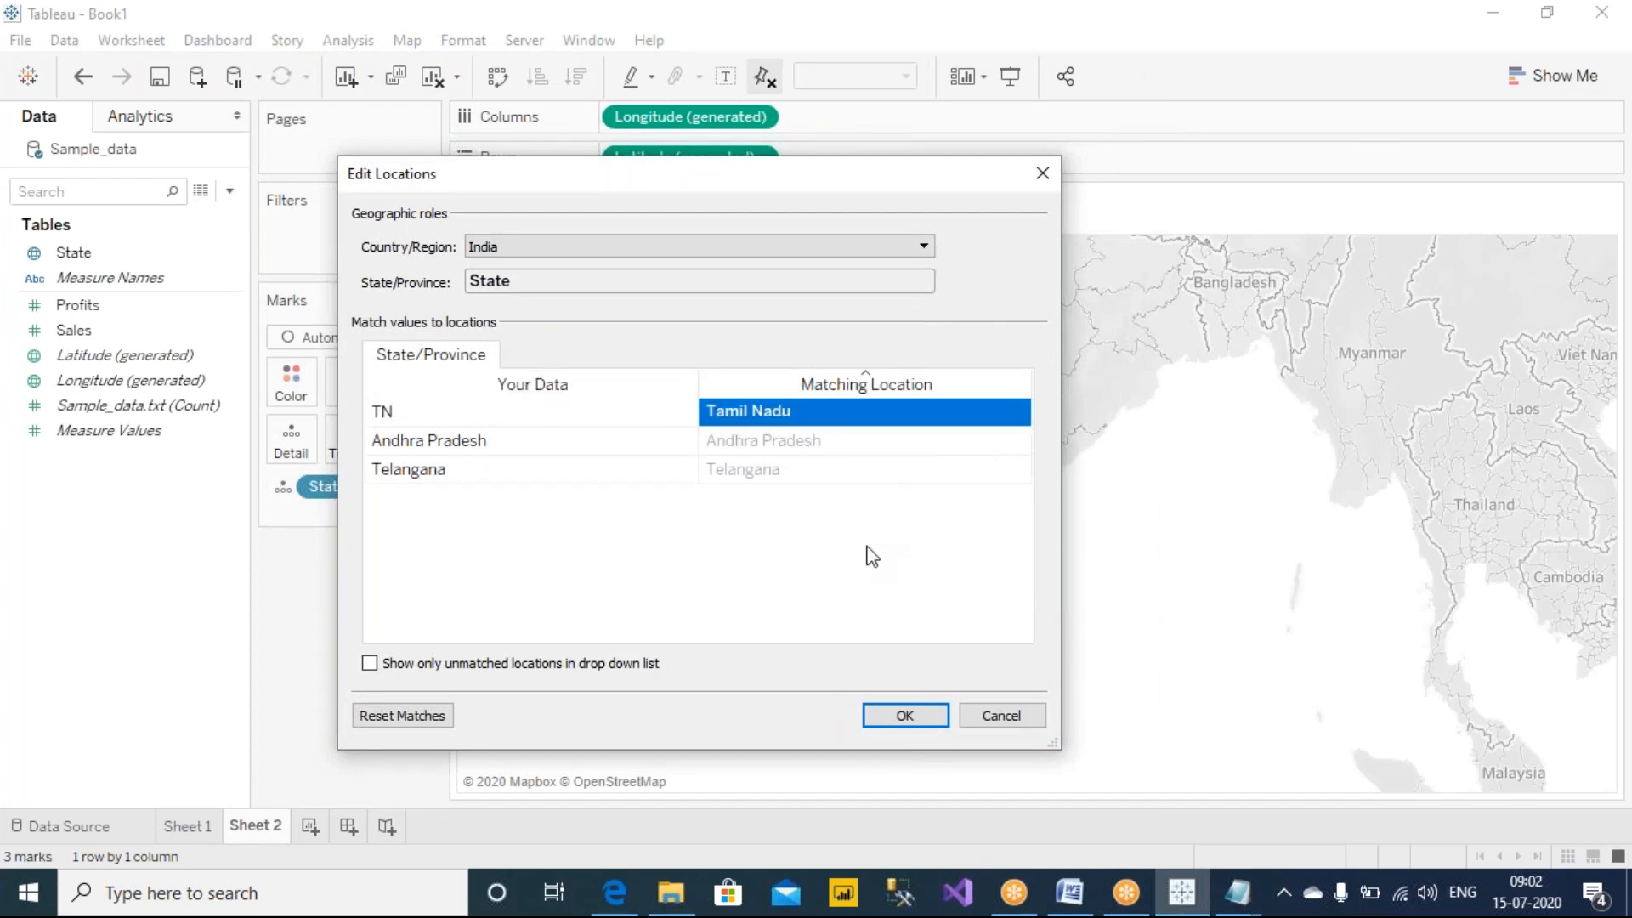
{"action": "left_click", "coordinate": [1019, 413]}
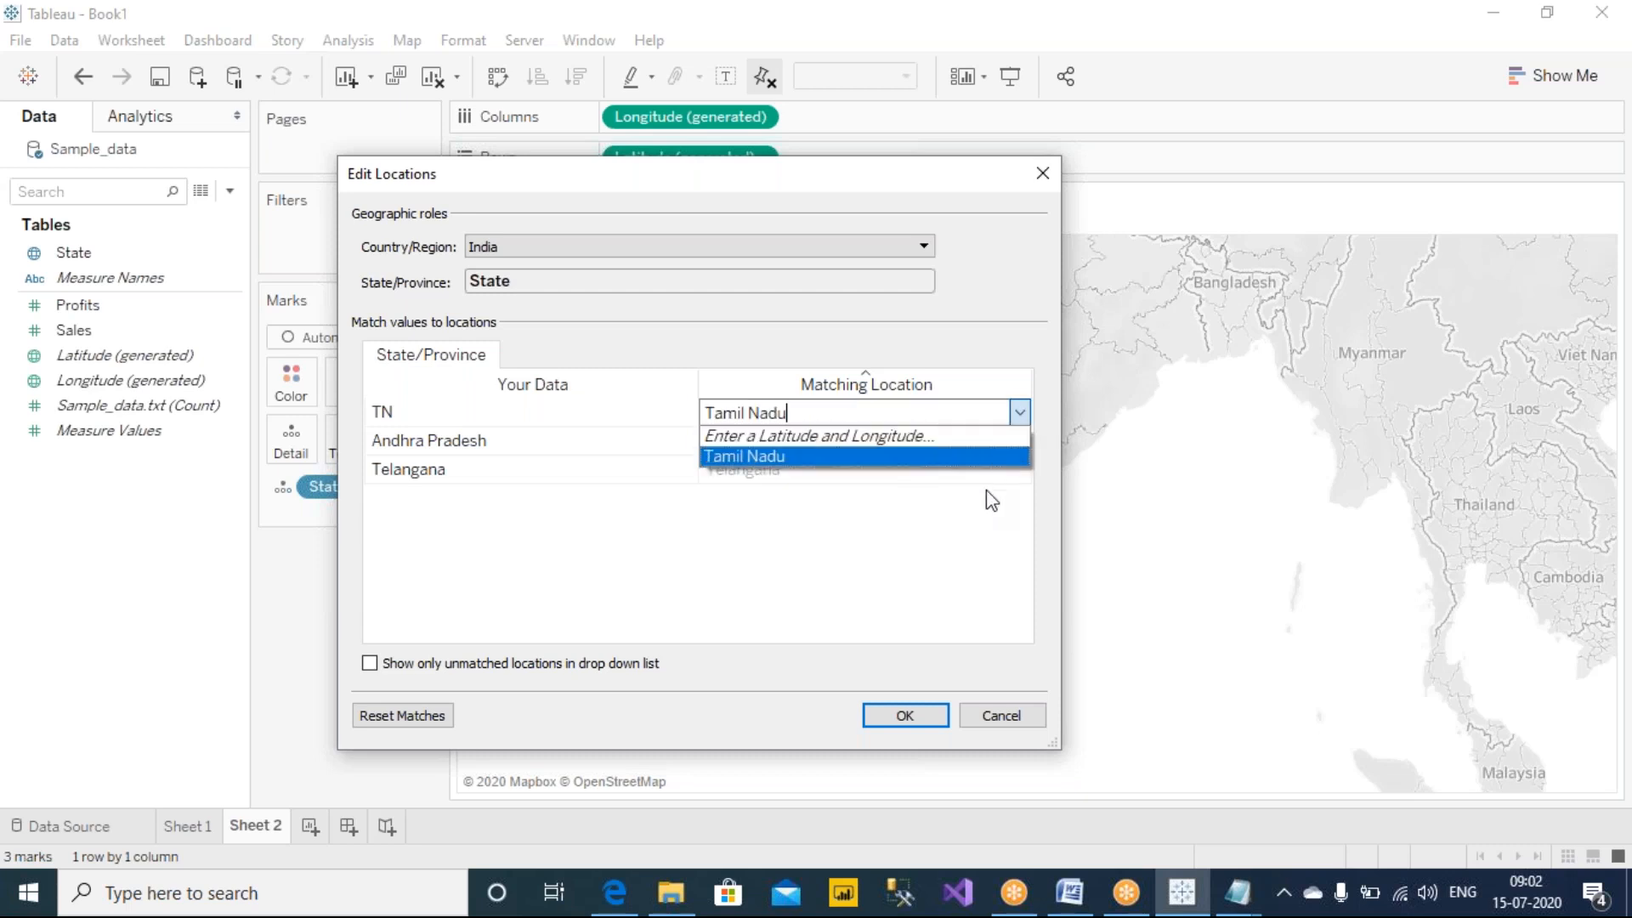
{"action": "left_click", "coordinate": [950, 597]}
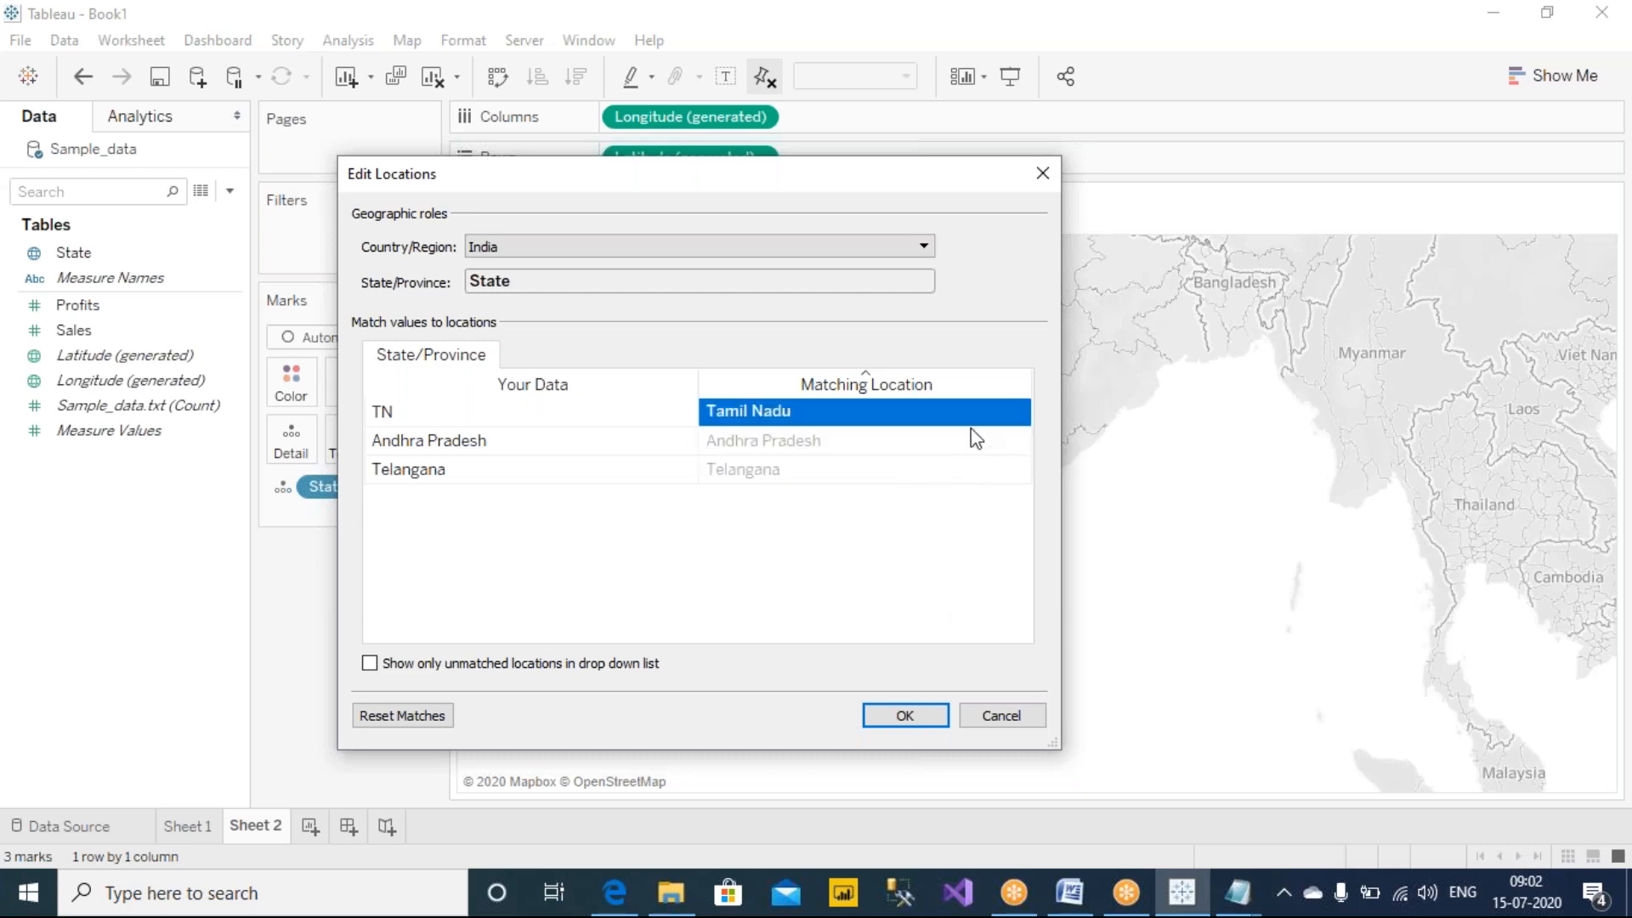
Bring up the manual latitude and longitude entry for TN, and cancel it together with the location editor.
{"action": "left_click", "coordinate": [987, 414]}
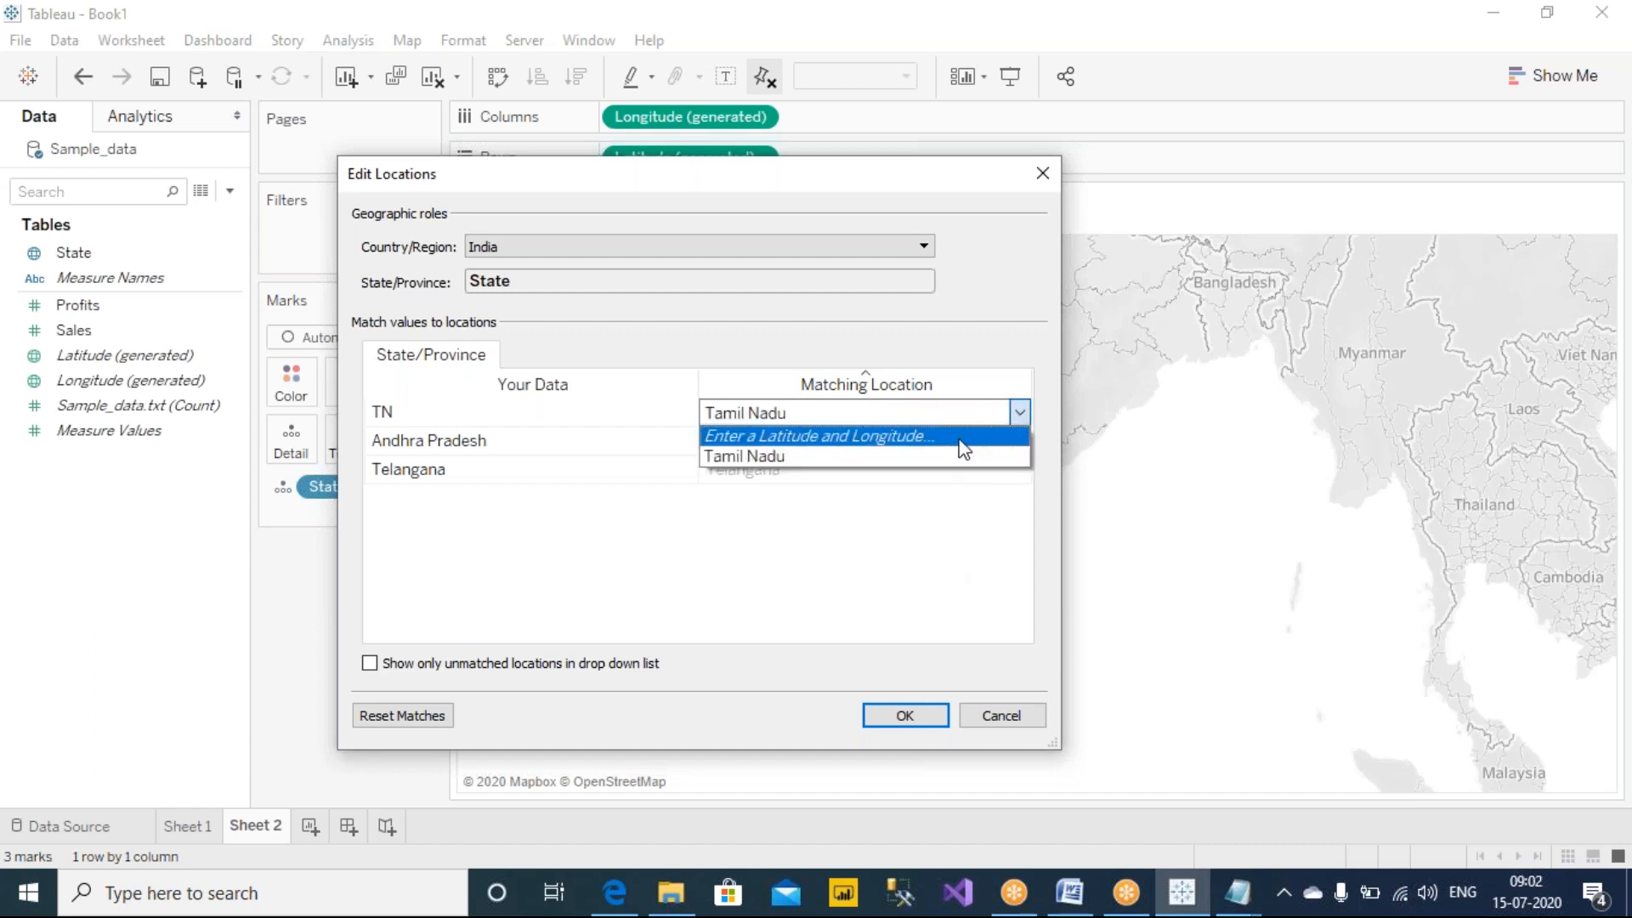
{"action": "left_click", "coordinate": [963, 449]}
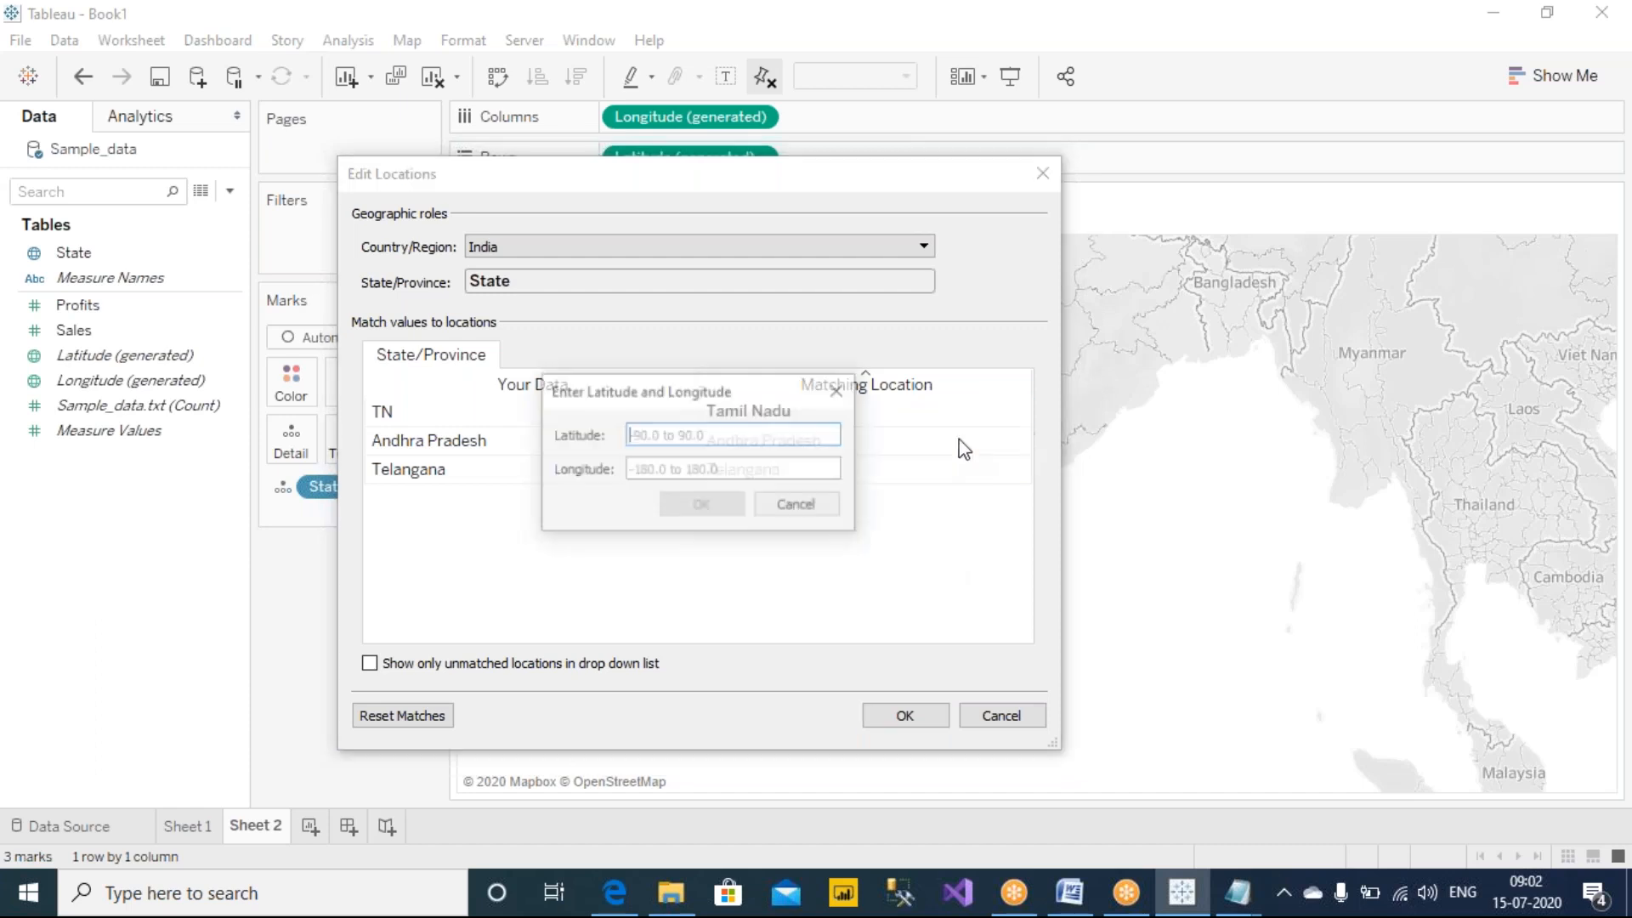
{"action": "left_click", "coordinate": [851, 401]}
{"action": "left_click", "coordinate": [1006, 719]}
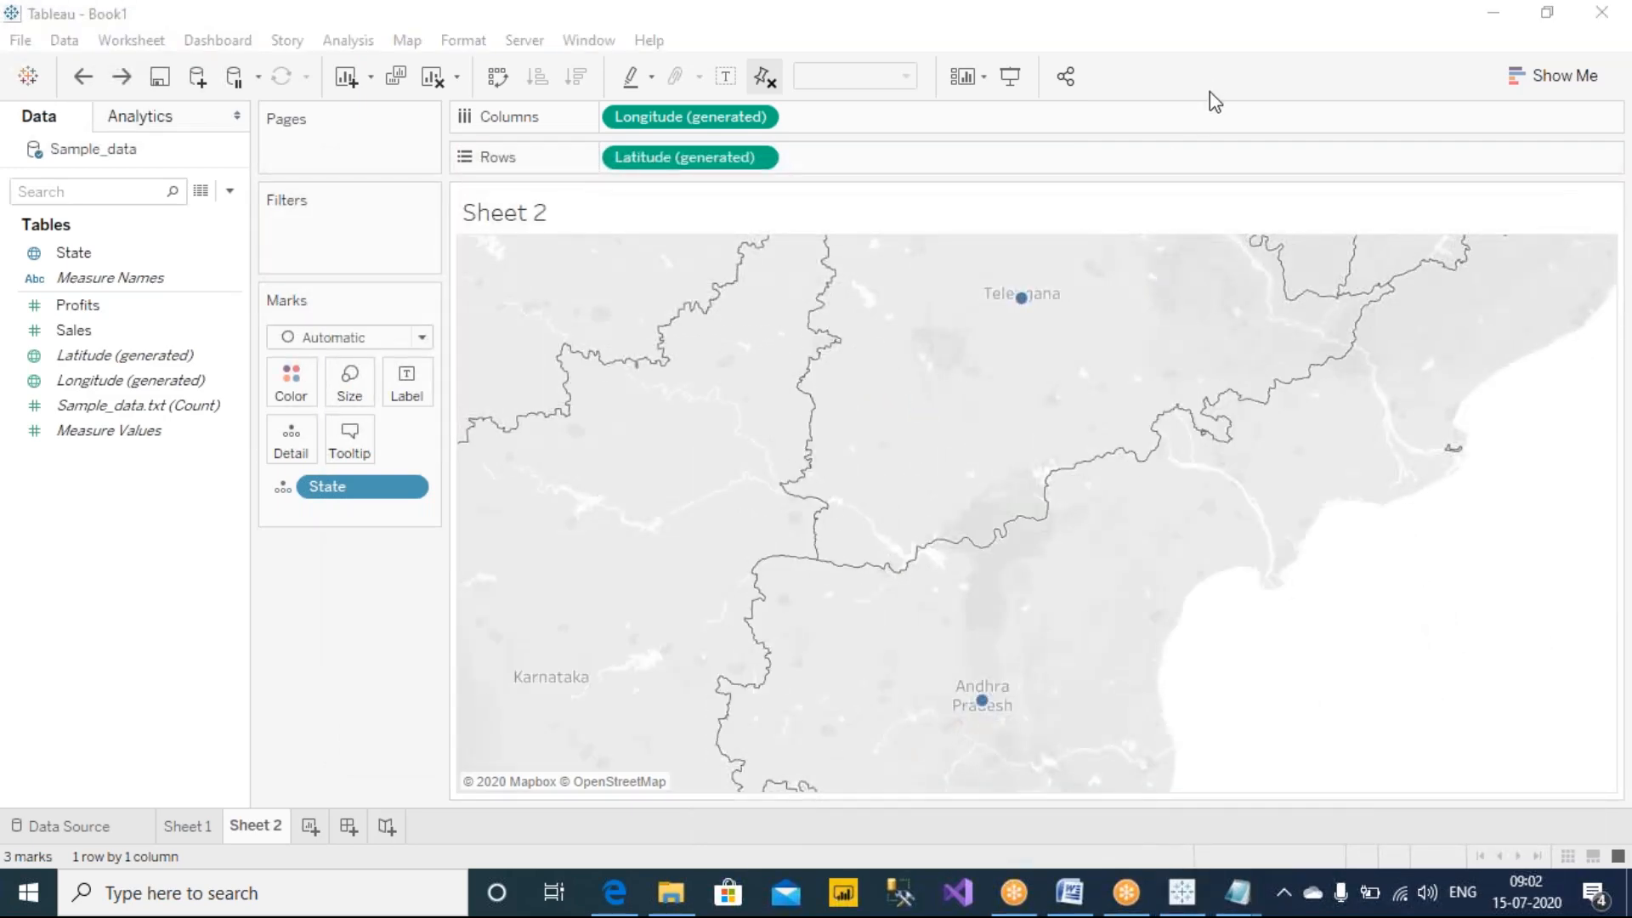
Open the location editor from the map's unknown-value indicator.
{"action": "left_click", "coordinate": [1460, 735]}
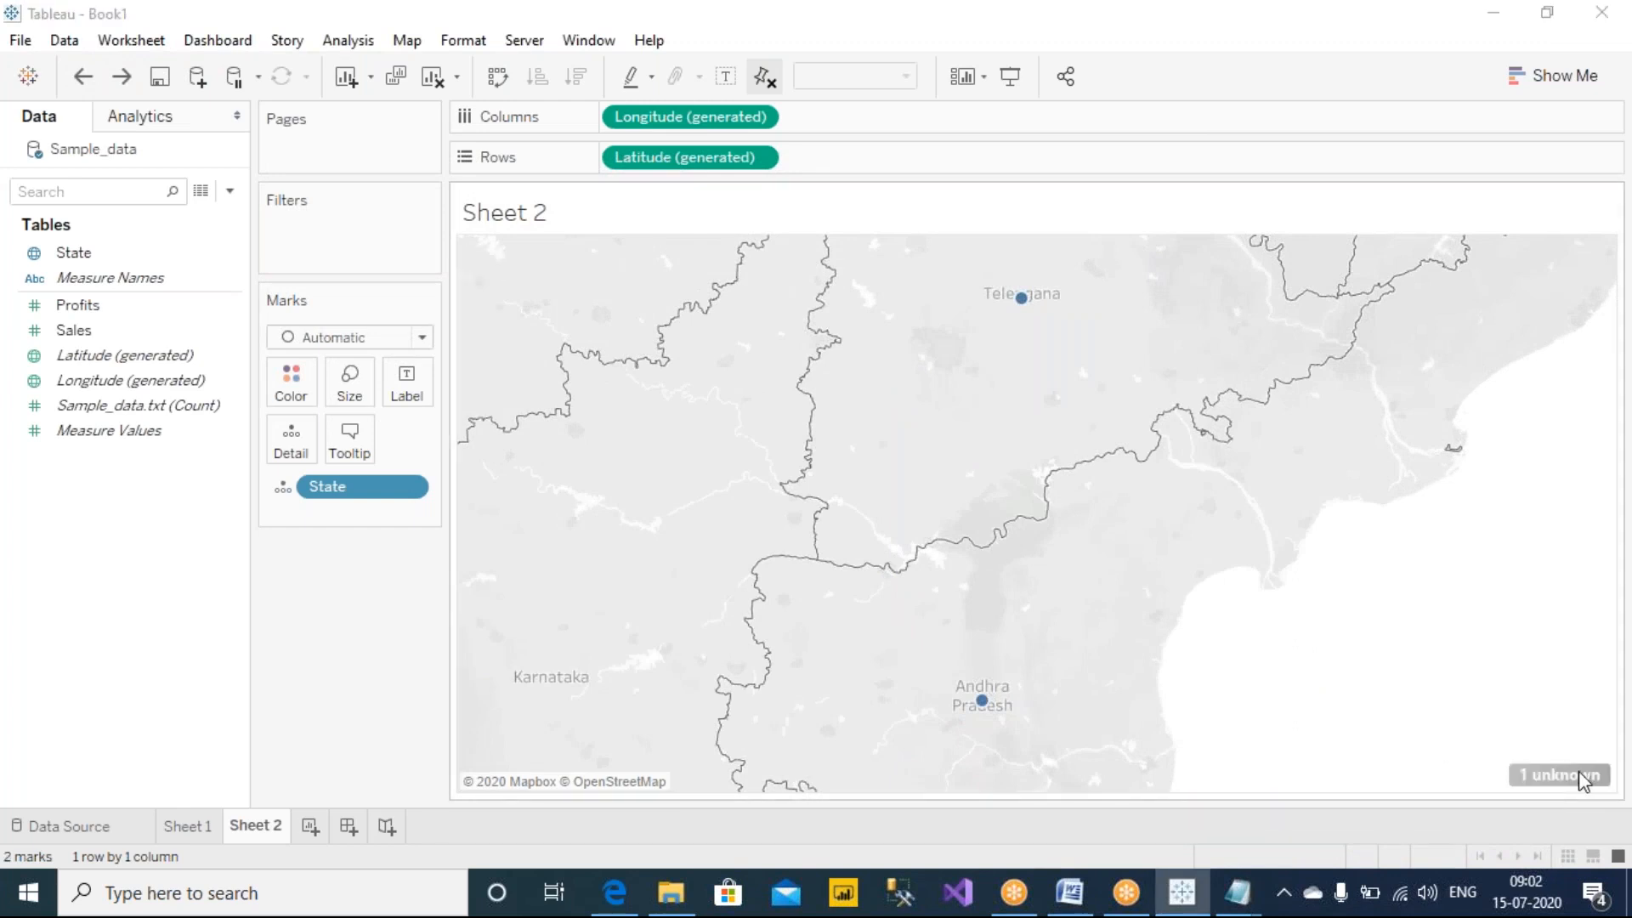
{"action": "left_click", "coordinate": [1580, 776]}
{"action": "left_click", "coordinate": [697, 394]}
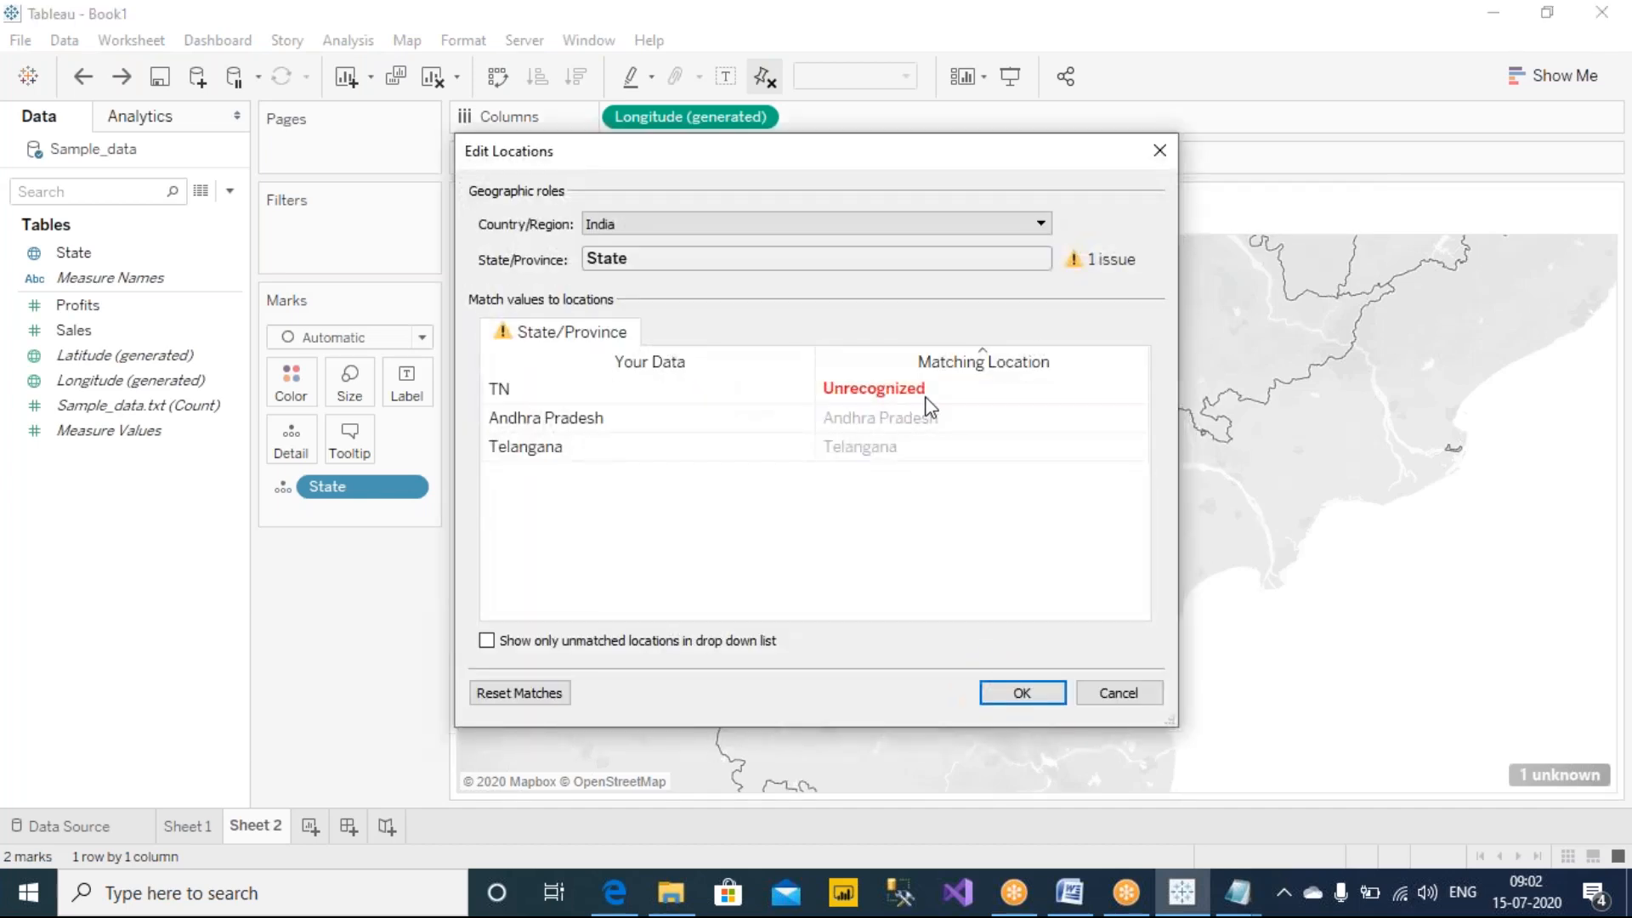
Match the unrecognized State value TN to the location Telangana.
{"action": "left_click", "coordinate": [935, 392]}
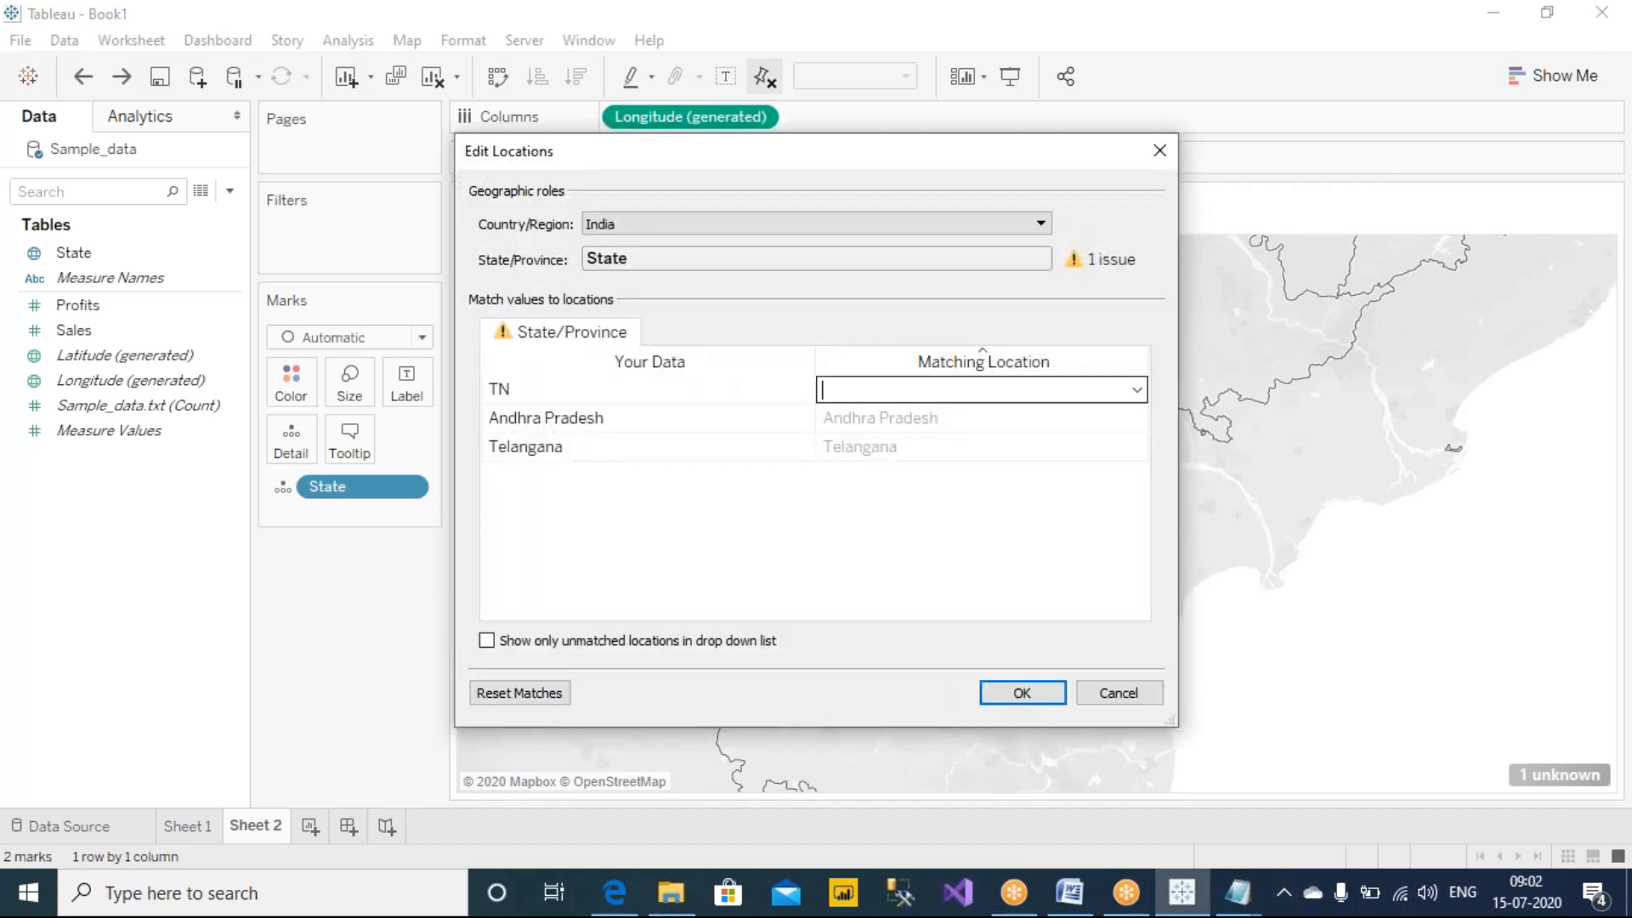
{"action": "left_click", "coordinate": [1136, 390]}
{"action": "scroll", "coordinate": [1001, 620], "scroll_direction": "down", "scroll_amount": 3}
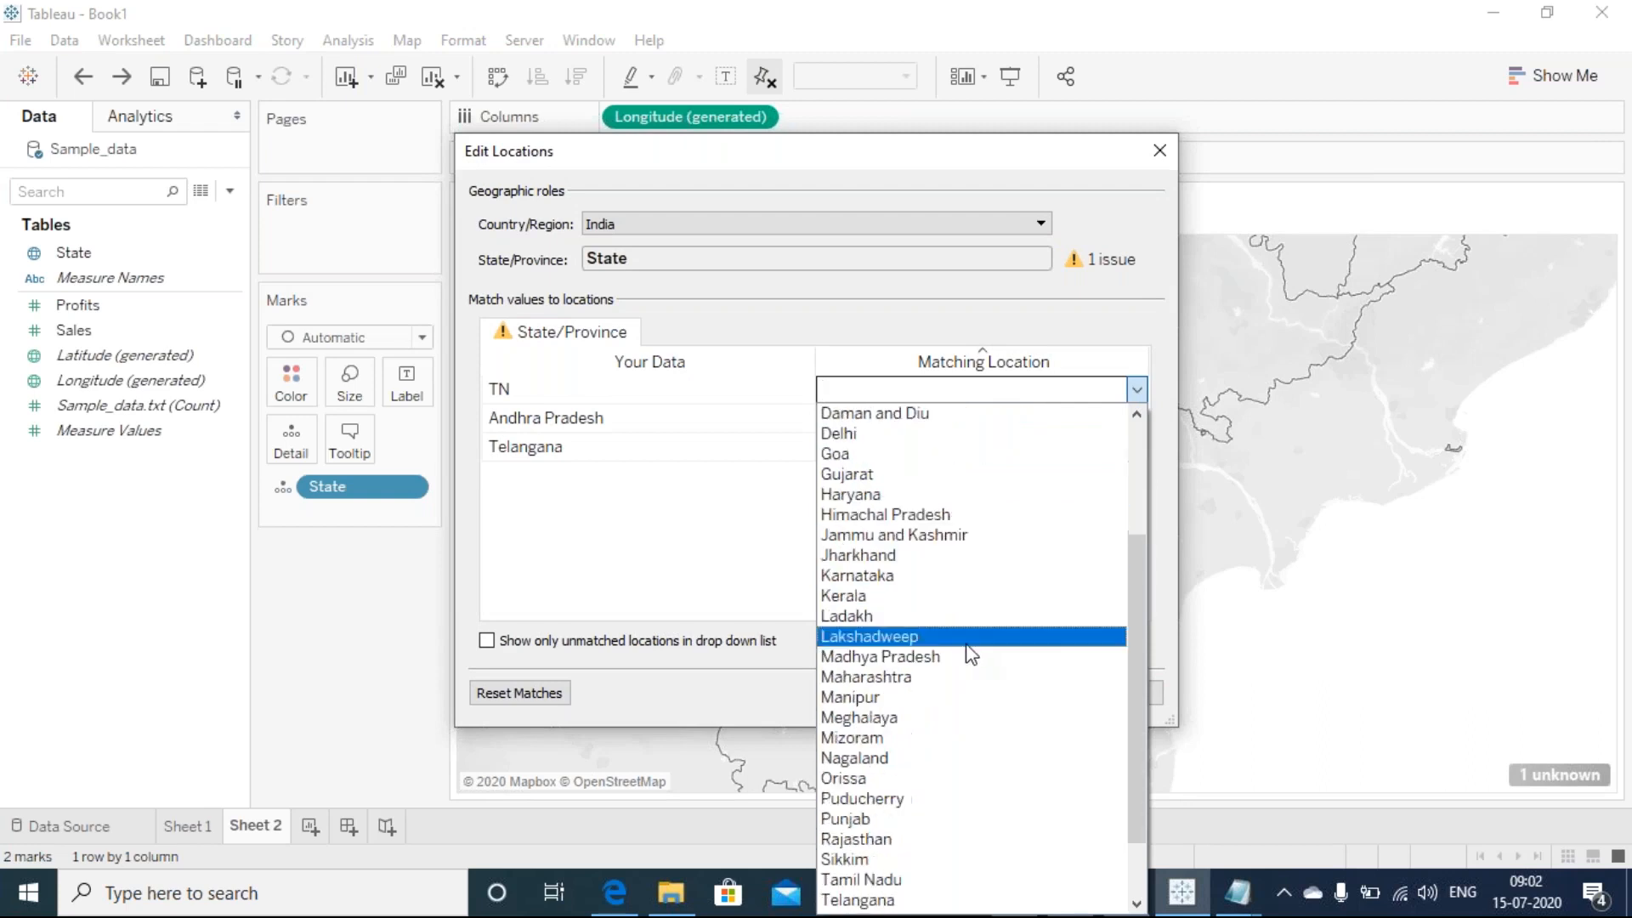
{"action": "left_click", "coordinate": [876, 902]}
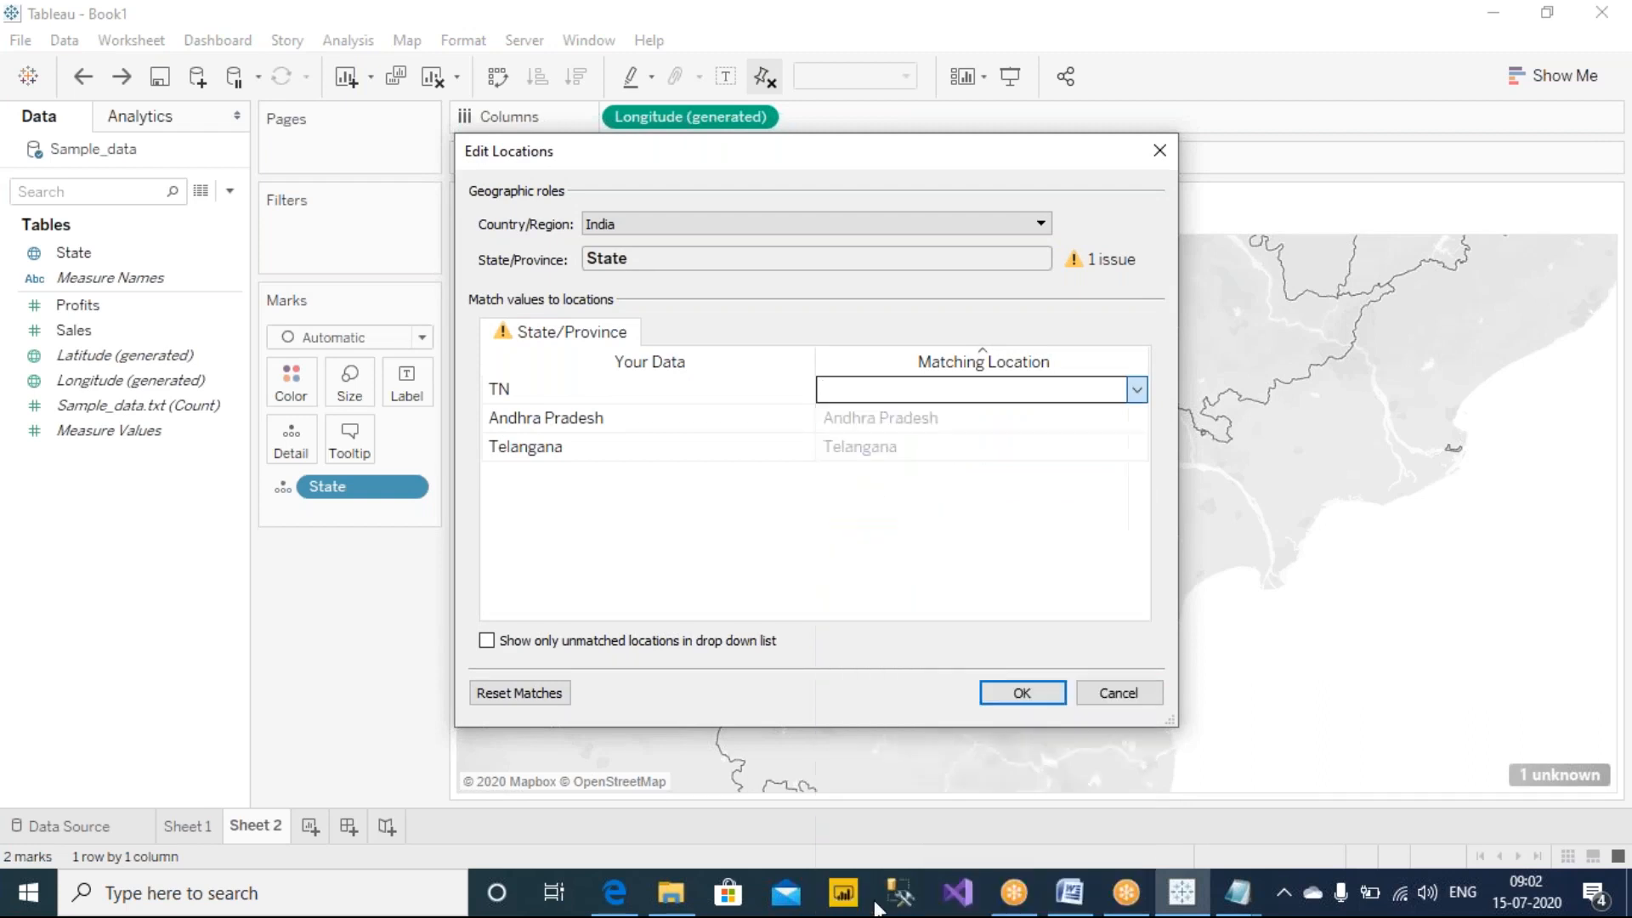
{"action": "left_click", "coordinate": [1120, 388]}
{"action": "left_click", "coordinate": [1137, 391]}
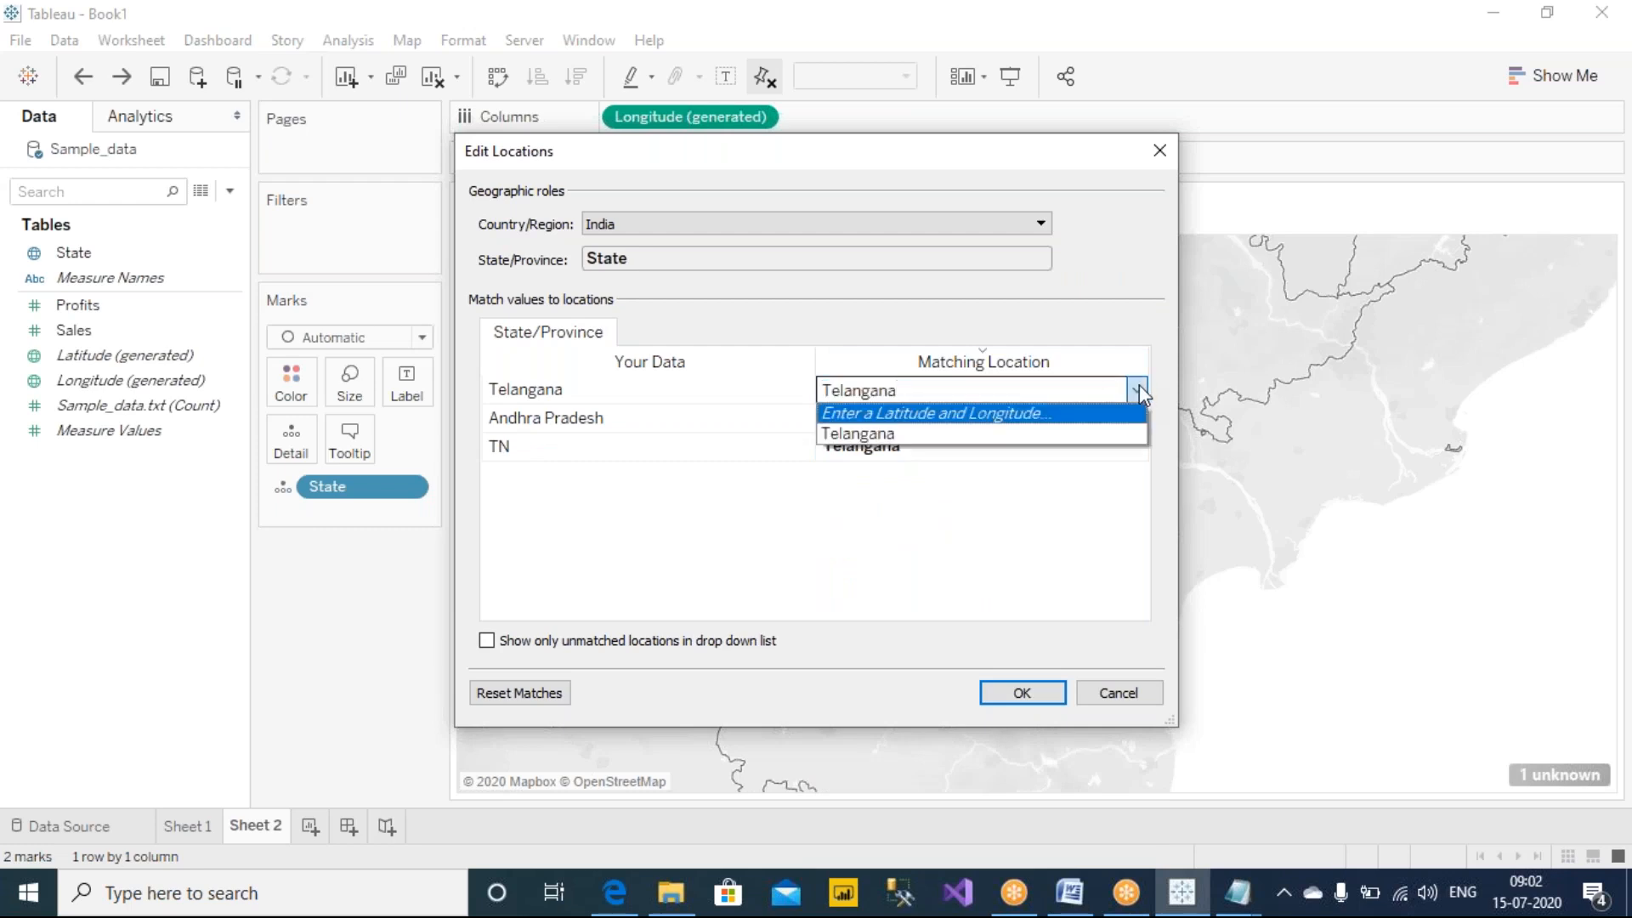
{"action": "left_click", "coordinate": [958, 470]}
Clear the location matched to TN, match it to Tamil Nadu instead, and apply the change.
{"action": "left_click", "coordinate": [1100, 448]}
{"action": "left_click", "coordinate": [1137, 448]}
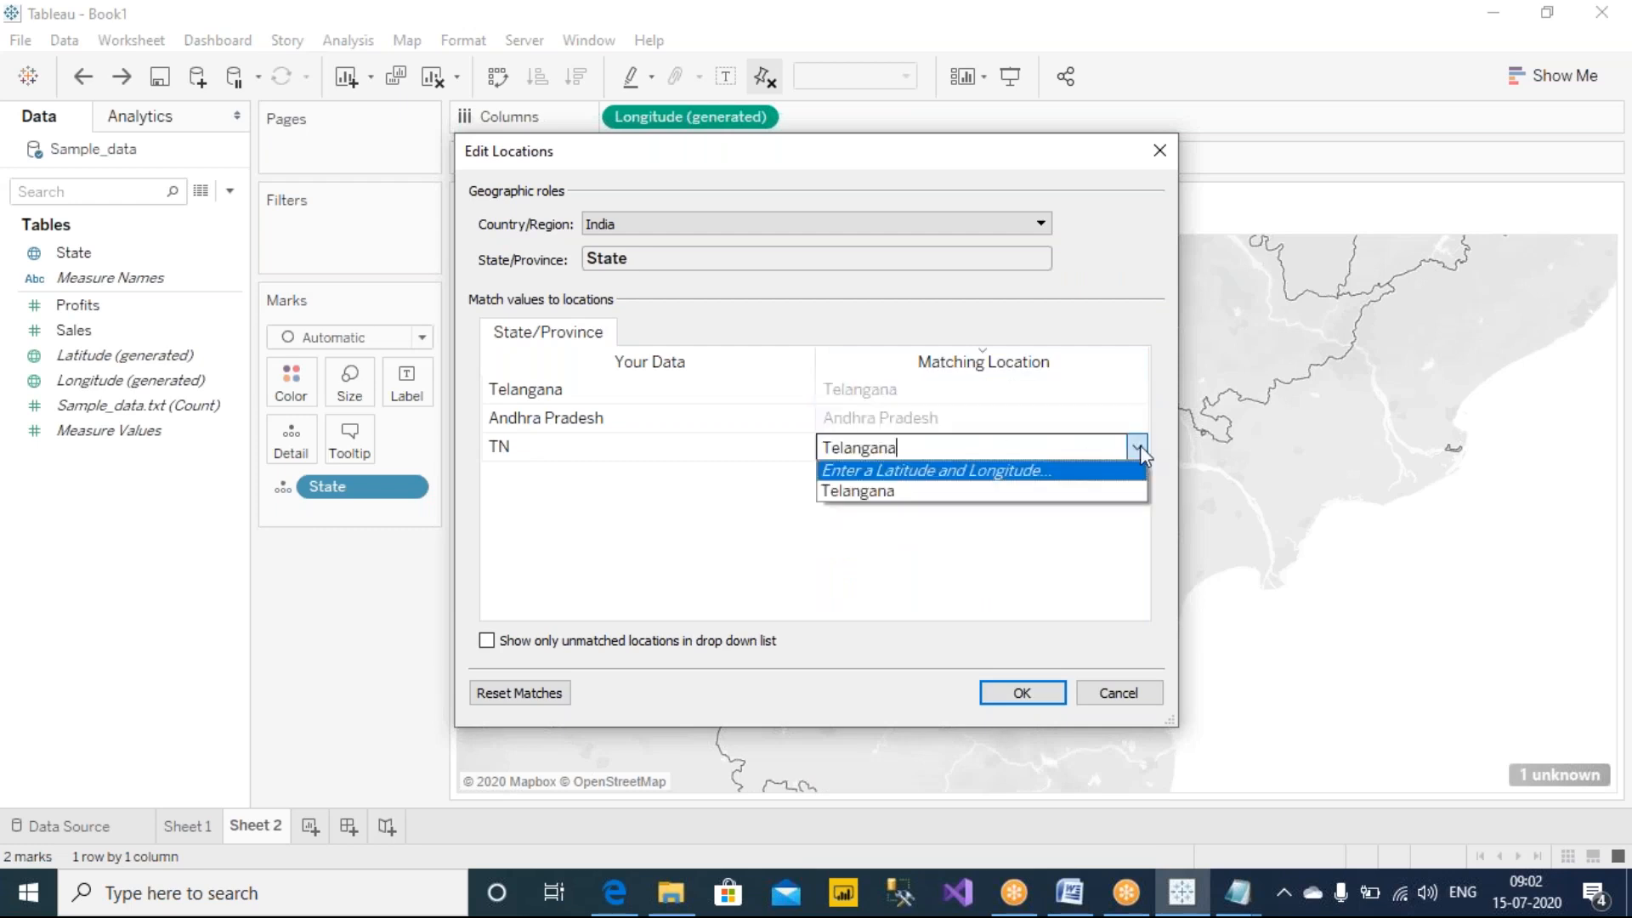
{"action": "left_click", "coordinate": [1133, 448]}
{"action": "left_click", "coordinate": [1133, 448]}
{"action": "left_click", "coordinate": [1099, 451]}
{"action": "key", "text": "BackSpace"}
{"action": "key", "text": "BackSpace"}
{"action": "key", "text": "BackSpace"}
{"action": "key", "text": "BackSpace"}
{"action": "key", "text": "BackSpace"}
{"action": "key", "text": "BackSpace"}
{"action": "key", "text": "BackSpace"}
{"action": "key", "text": "BackSpace"}
{"action": "key", "text": "BackSpace"}
{"action": "left_click", "coordinate": [1132, 448]}
{"action": "scroll", "coordinate": [1057, 626], "scroll_direction": "down", "scroll_amount": 5}
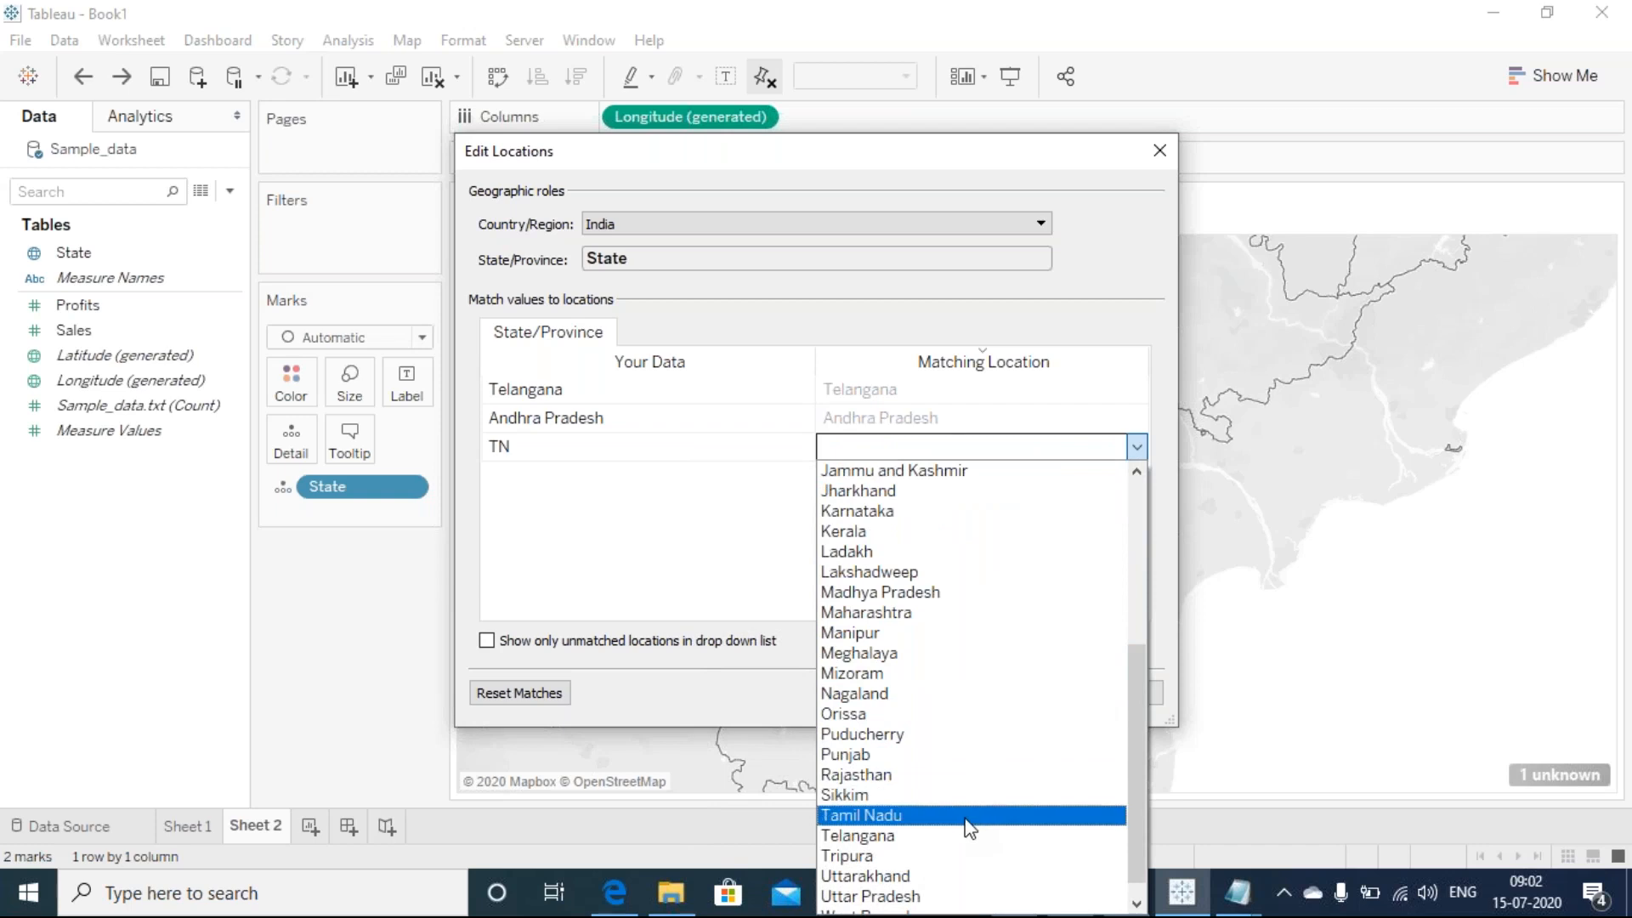
{"action": "left_click", "coordinate": [969, 816]}
{"action": "left_click", "coordinate": [1023, 702]}
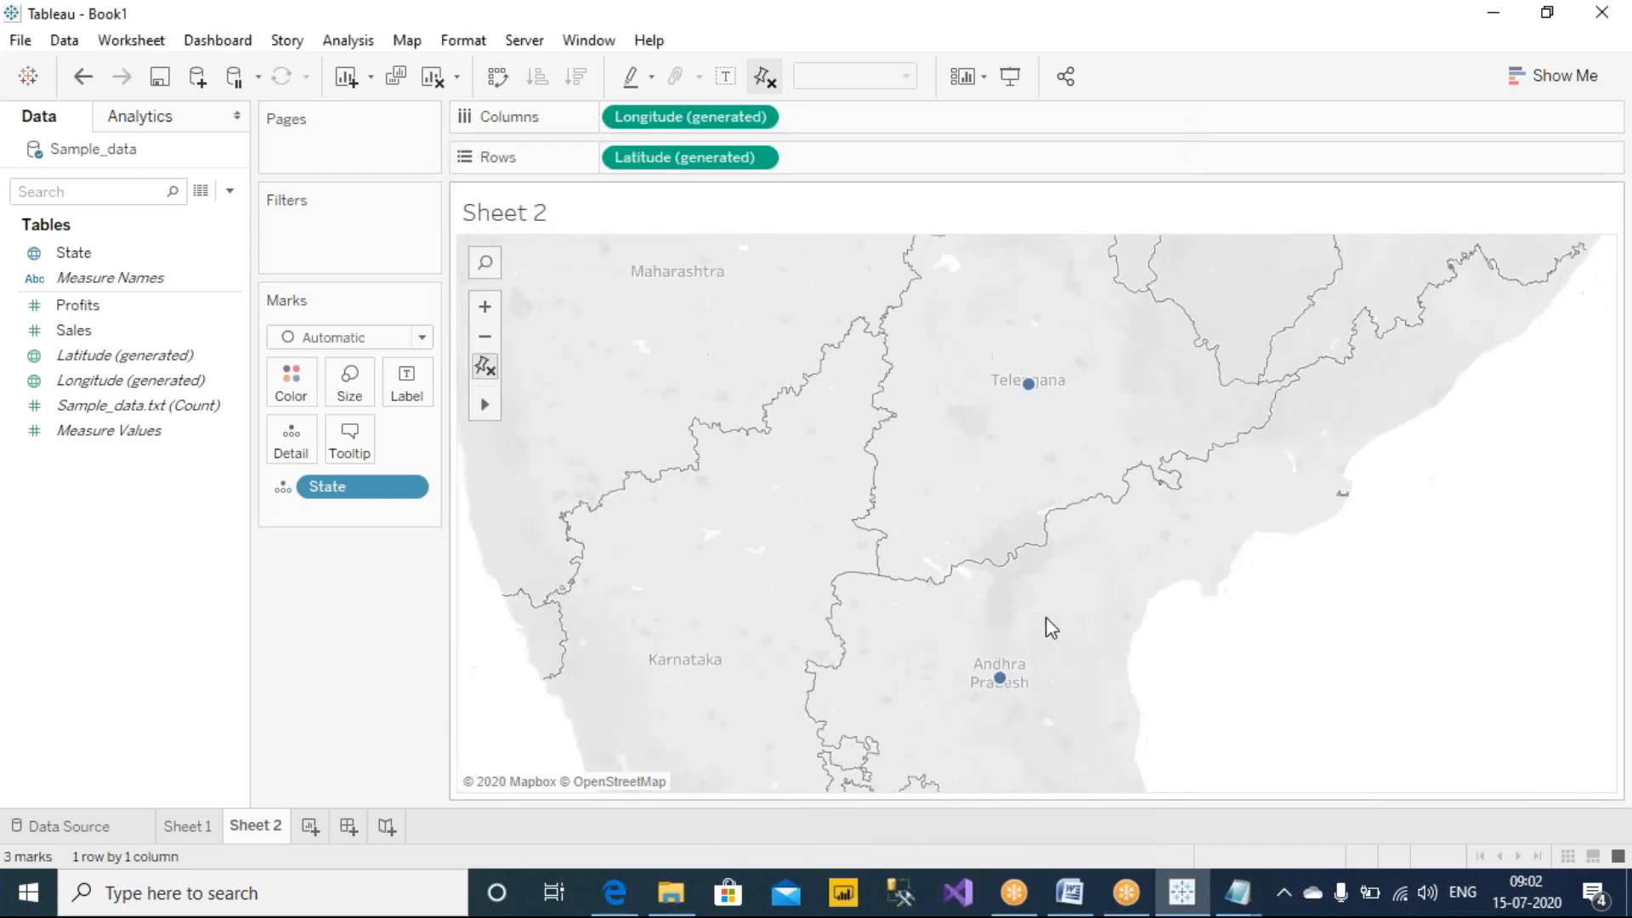
Zoom the map out and pan it so all three state marks in southern India and Sri Lanka are in view.
{"action": "scroll", "coordinate": [1047, 618], "scroll_direction": "down", "scroll_amount": 3}
{"action": "left_click_drag", "start_coordinate": [1176, 691], "coordinate": [1191, 539]}
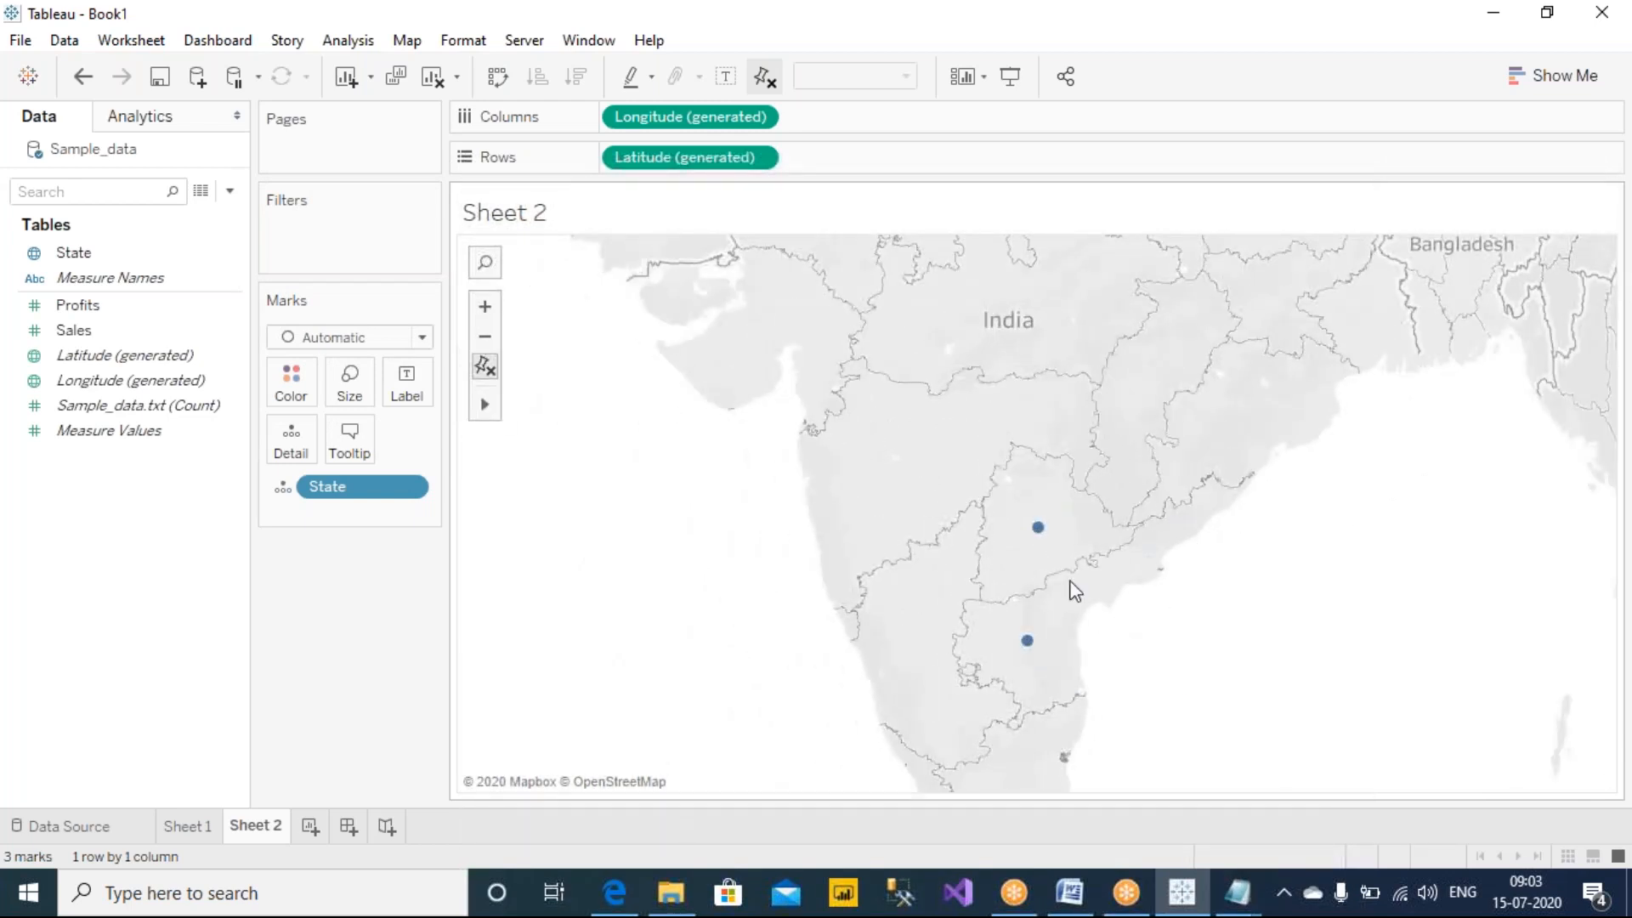
{"action": "mouse_move", "coordinate": [488, 410]}
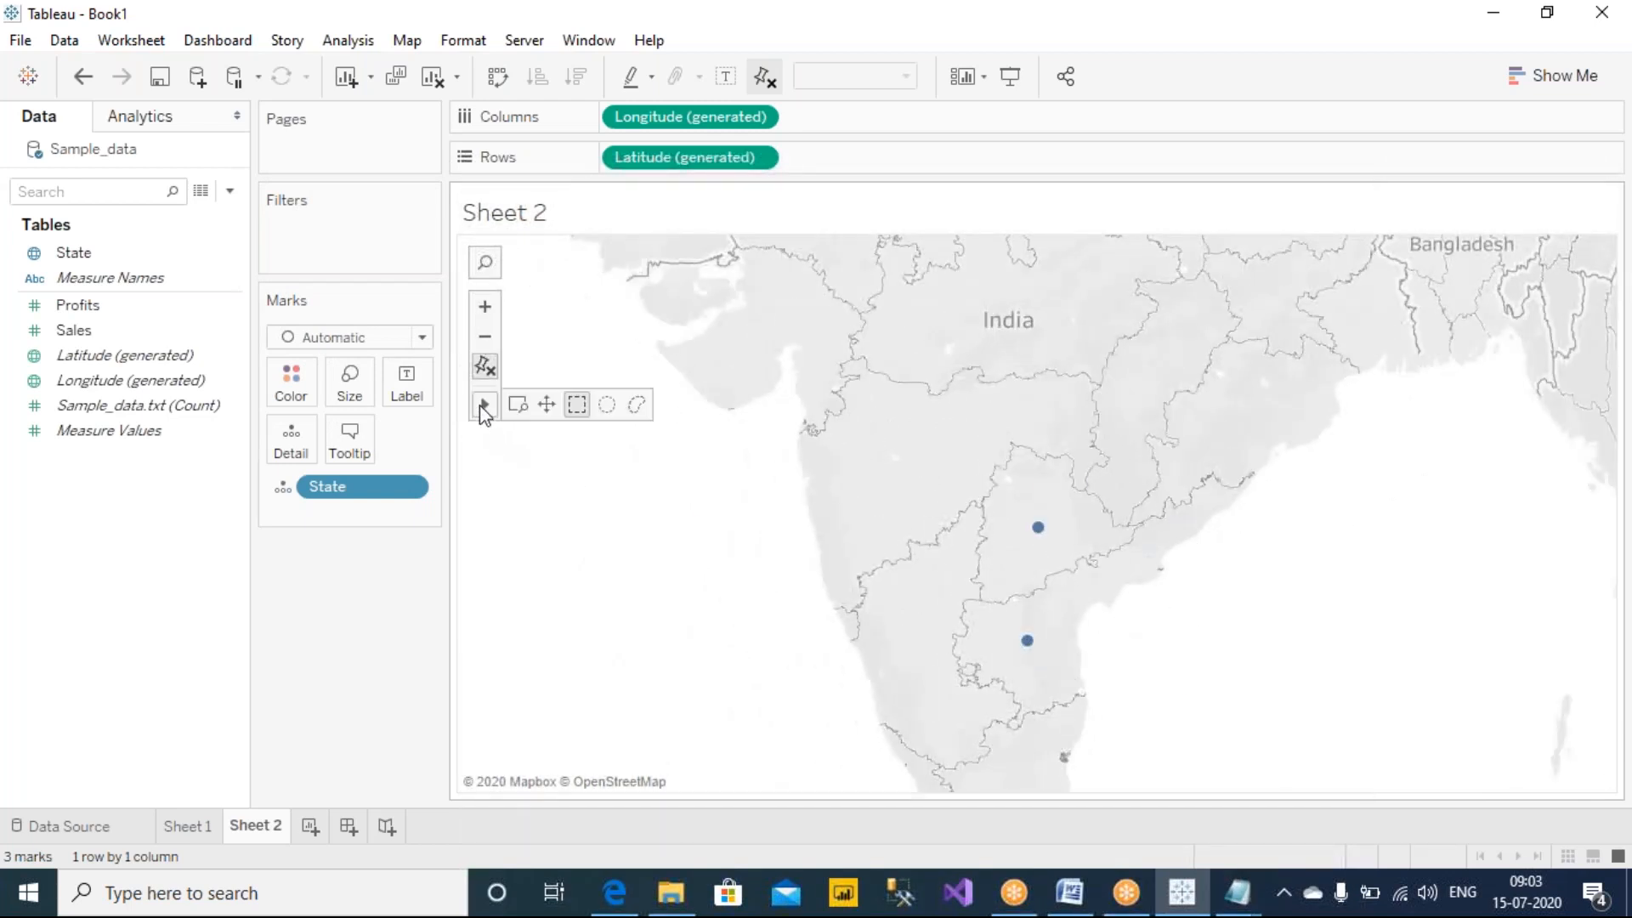
{"action": "left_click", "coordinate": [546, 406]}
{"action": "left_click_drag", "start_coordinate": [608, 609], "coordinate": [650, 398]}
{"action": "left_click_drag", "start_coordinate": [779, 587], "coordinate": [612, 553]}
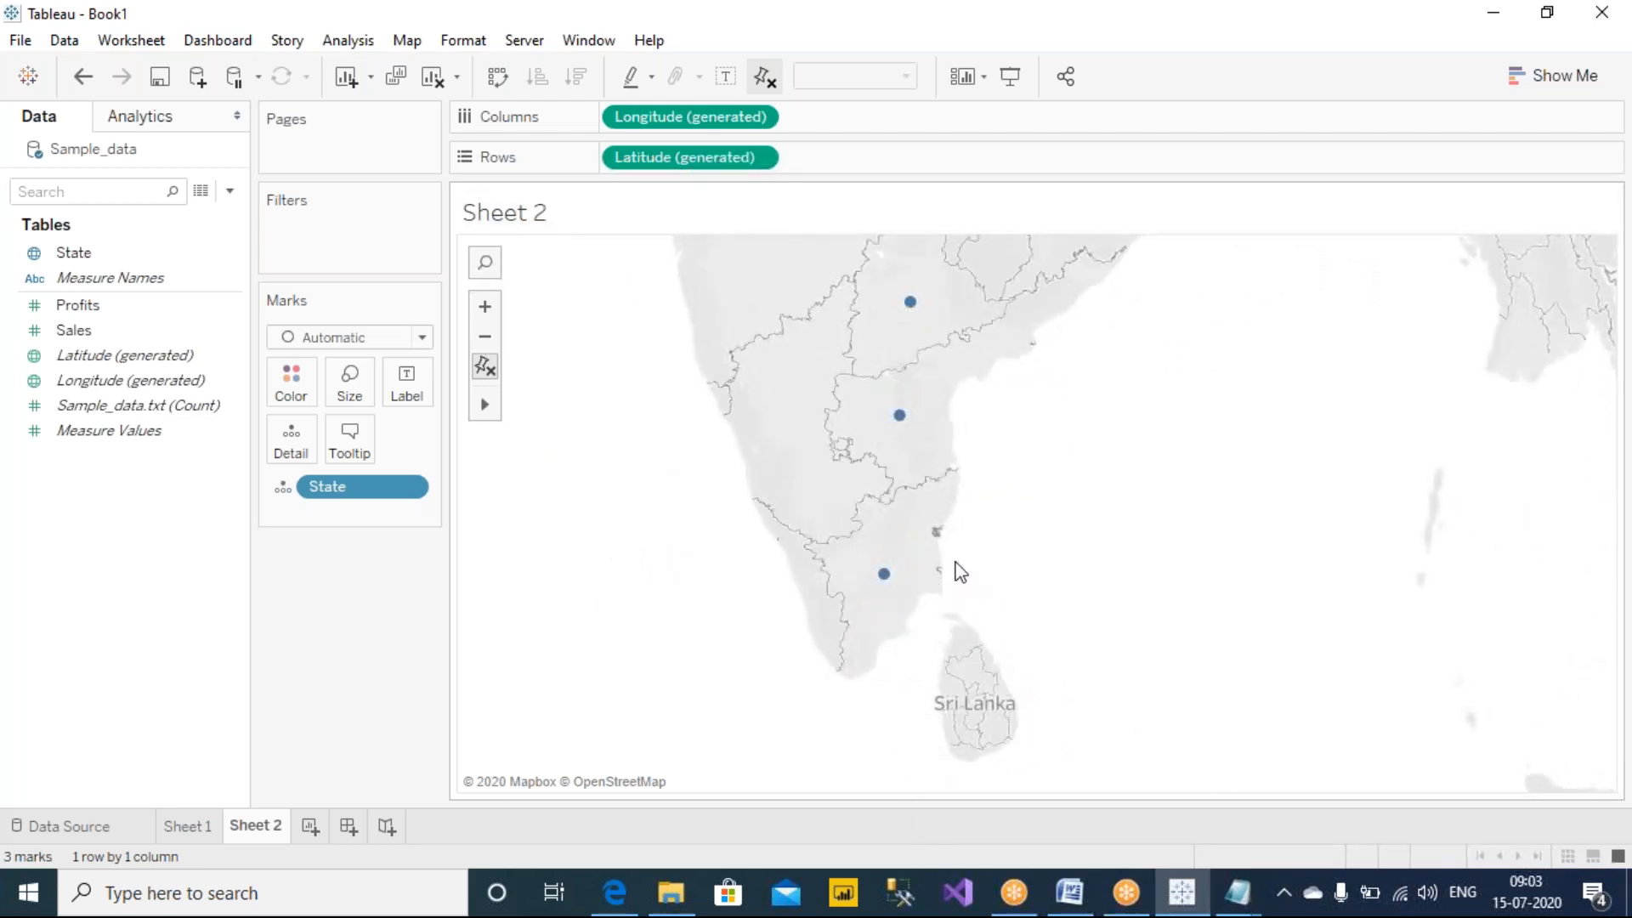
{"action": "left_click_drag", "start_coordinate": [1032, 520], "coordinate": [1039, 547]}
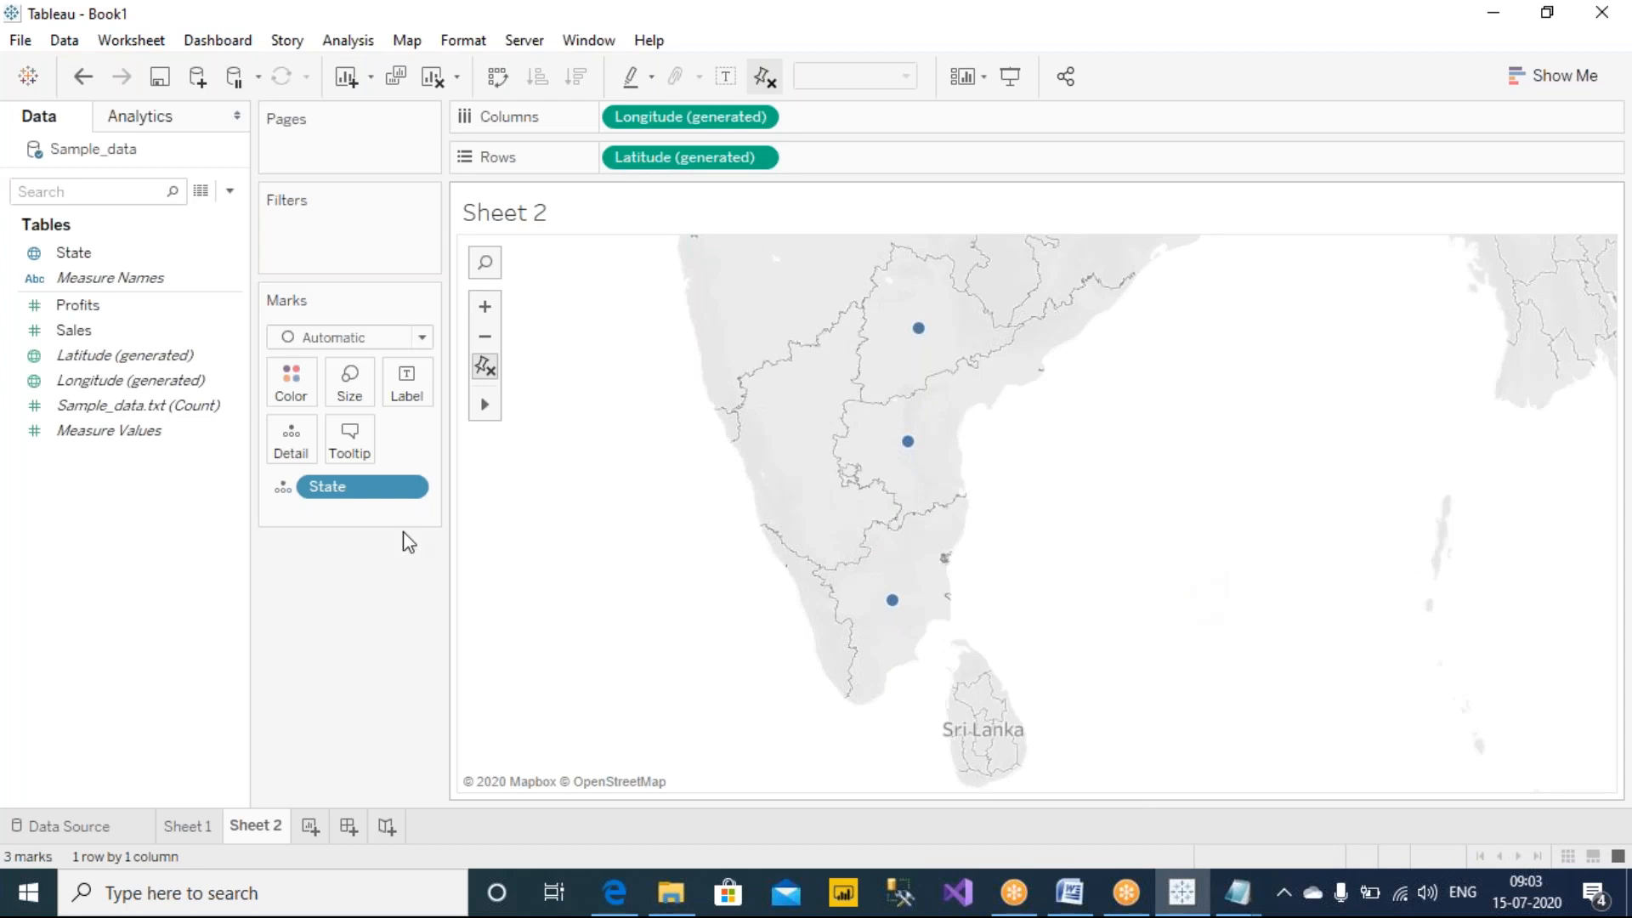
Examine the geographic roles available for the State field without changing the assigned role.
{"action": "right_click", "coordinate": [54, 251]}
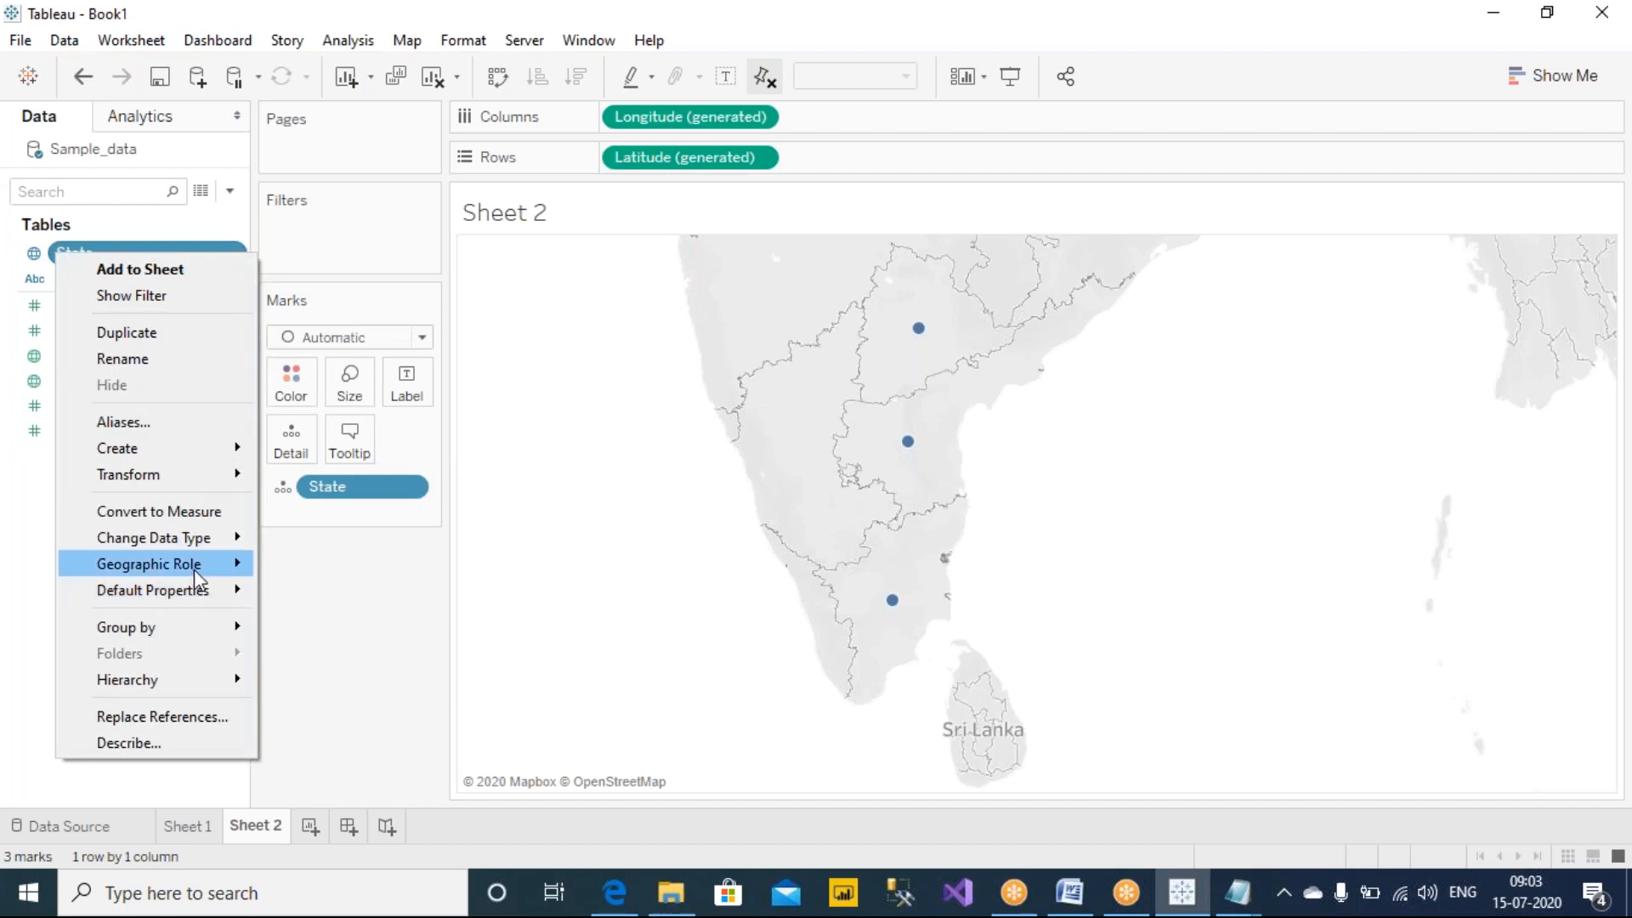
{"action": "mouse_move", "coordinate": [194, 569]}
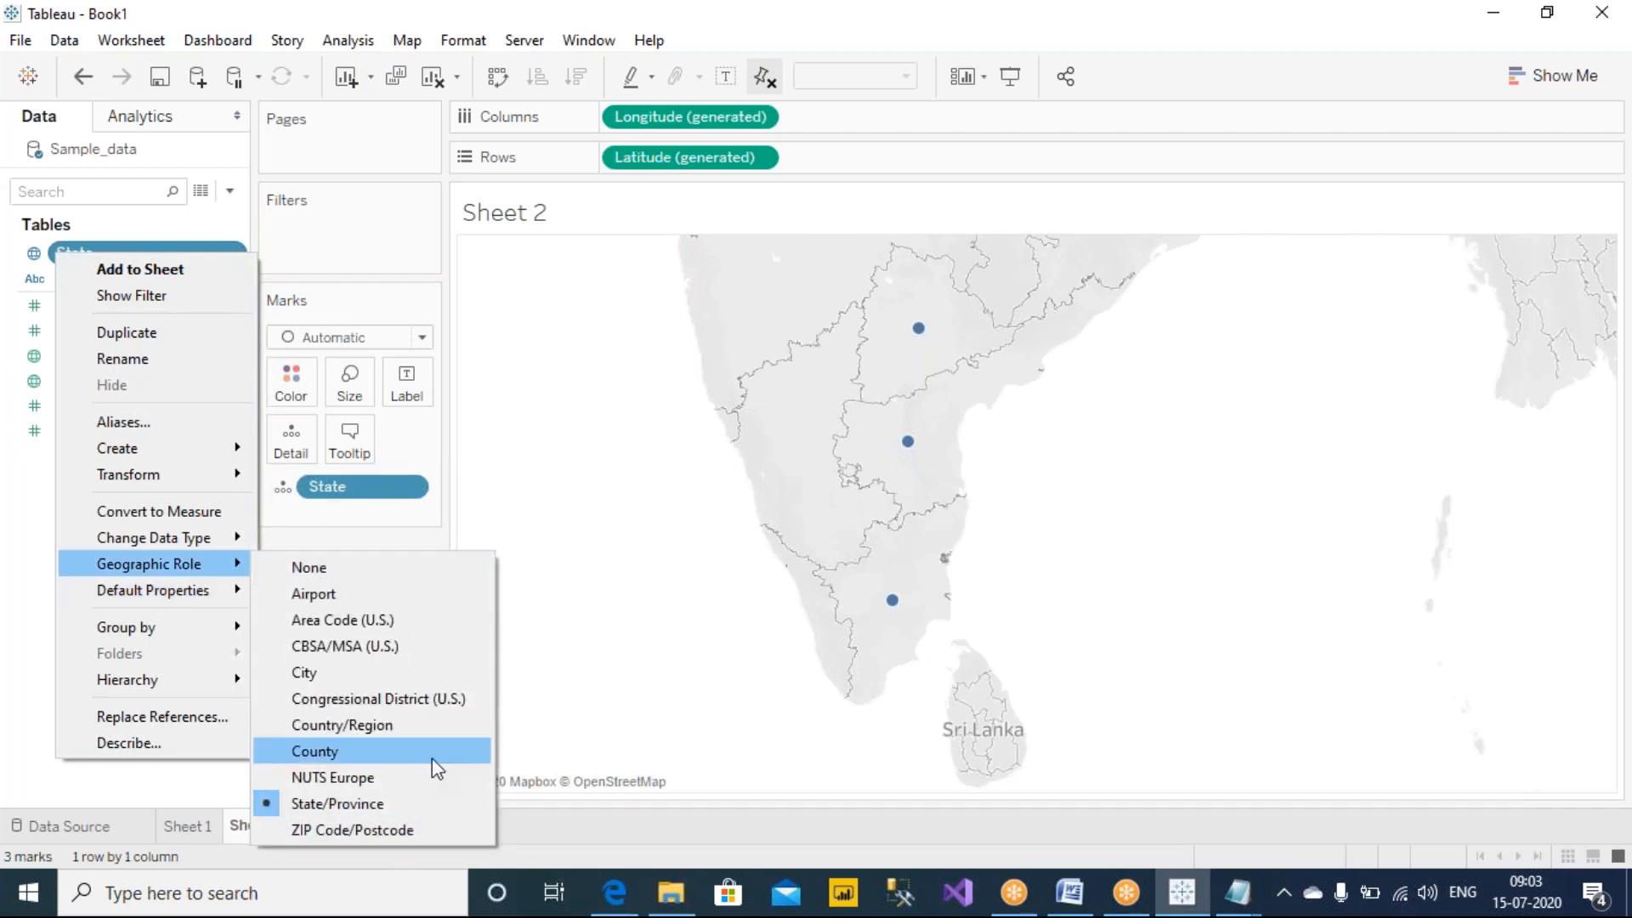
{"action": "key", "text": "Escape"}
{"action": "key", "text": "Escape"}
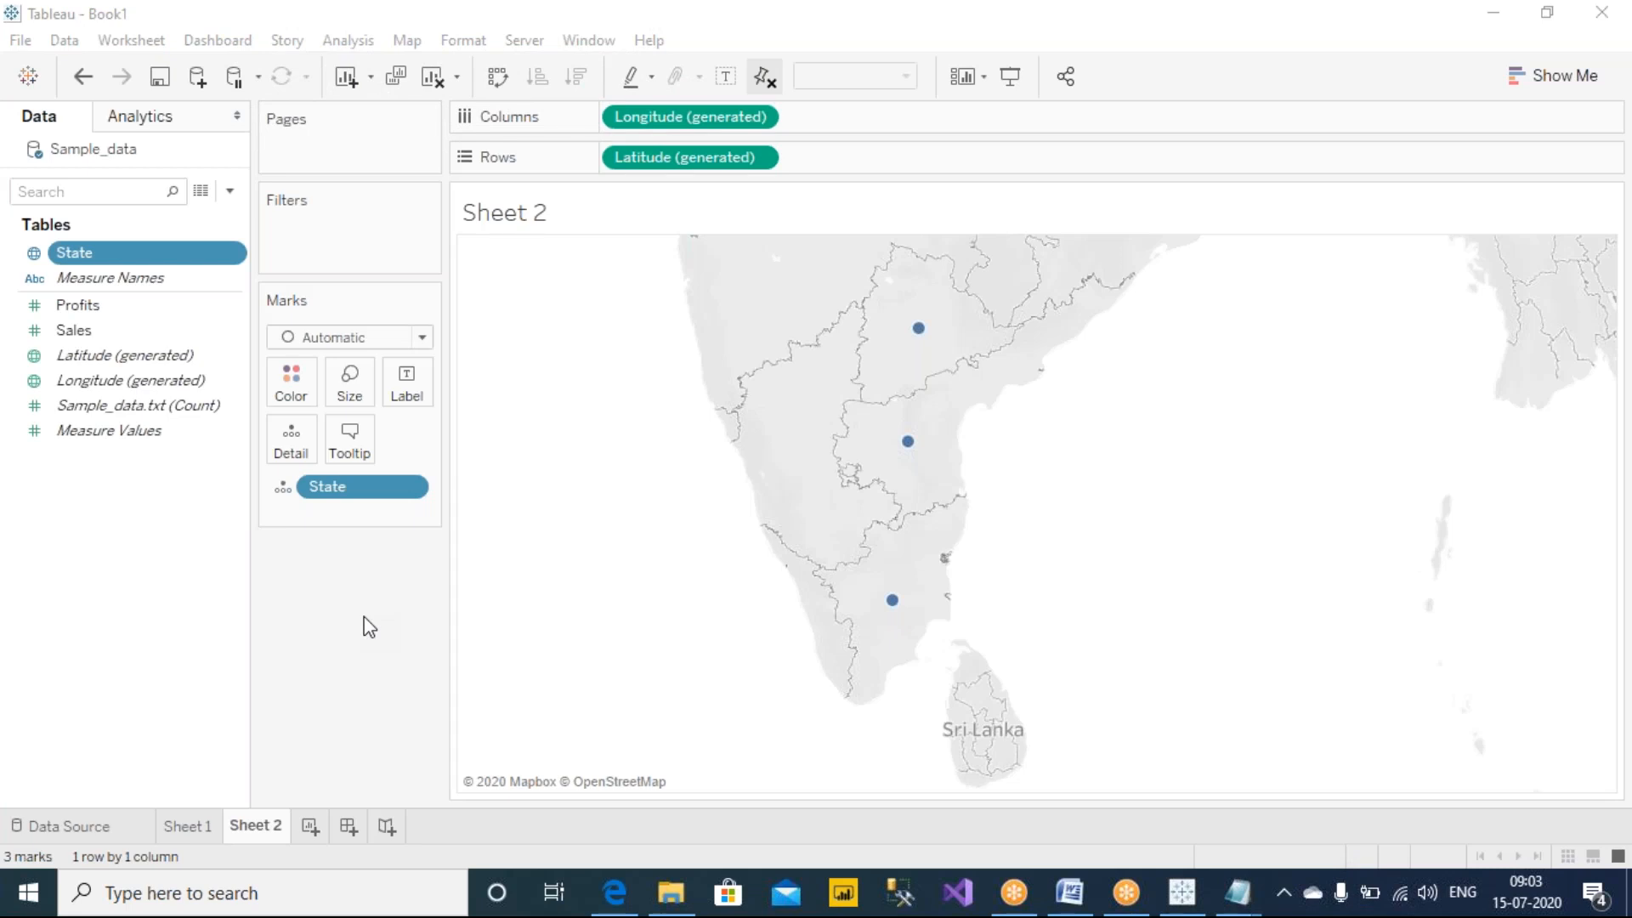
Add a new worksheet, bring up the Day7_Jul 15 folder in File Explorer, and return to Tableau.
{"action": "left_click", "coordinate": [312, 828]}
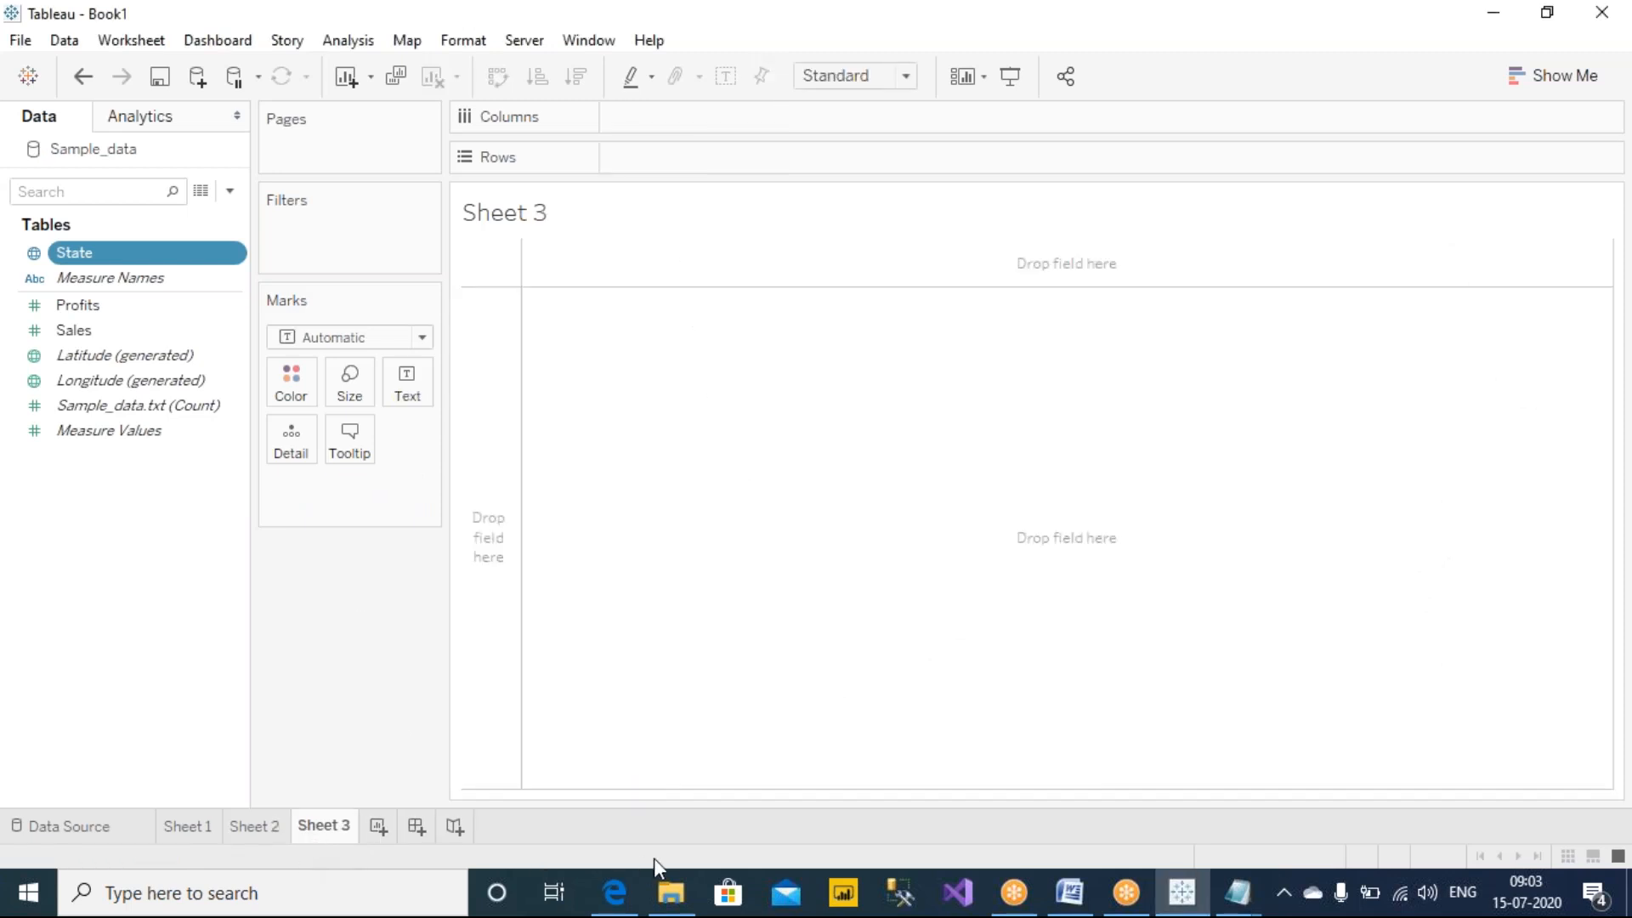
{"action": "left_click", "coordinate": [671, 892]}
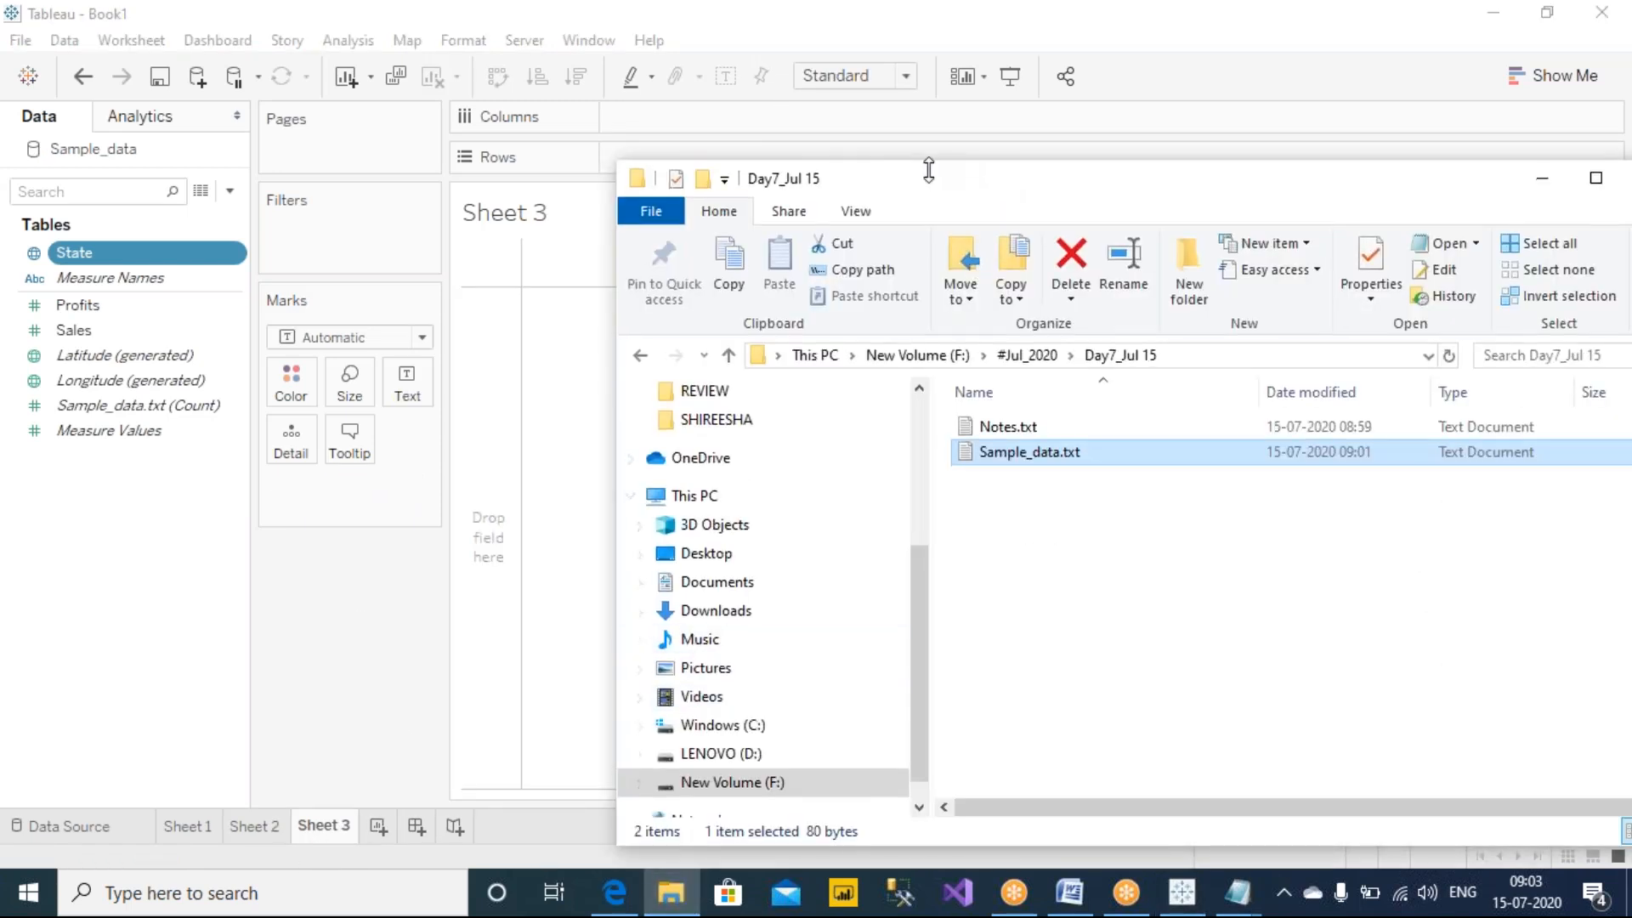
{"action": "left_click_drag", "start_coordinate": [929, 169], "coordinate": [652, 103]}
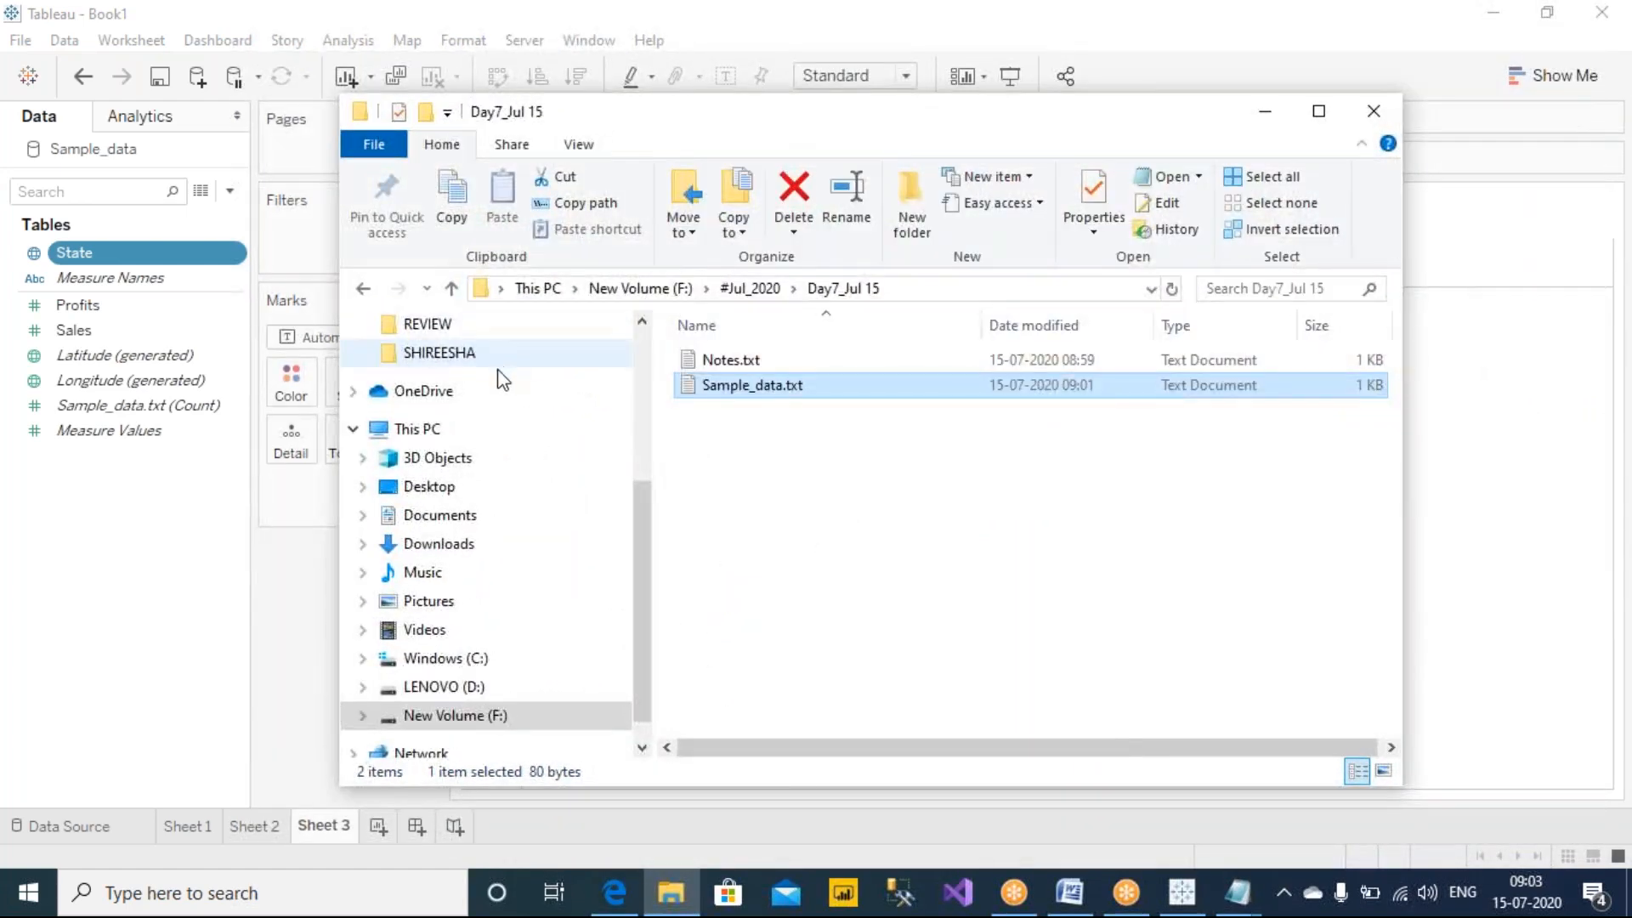
{"action": "left_click", "coordinate": [284, 17]}
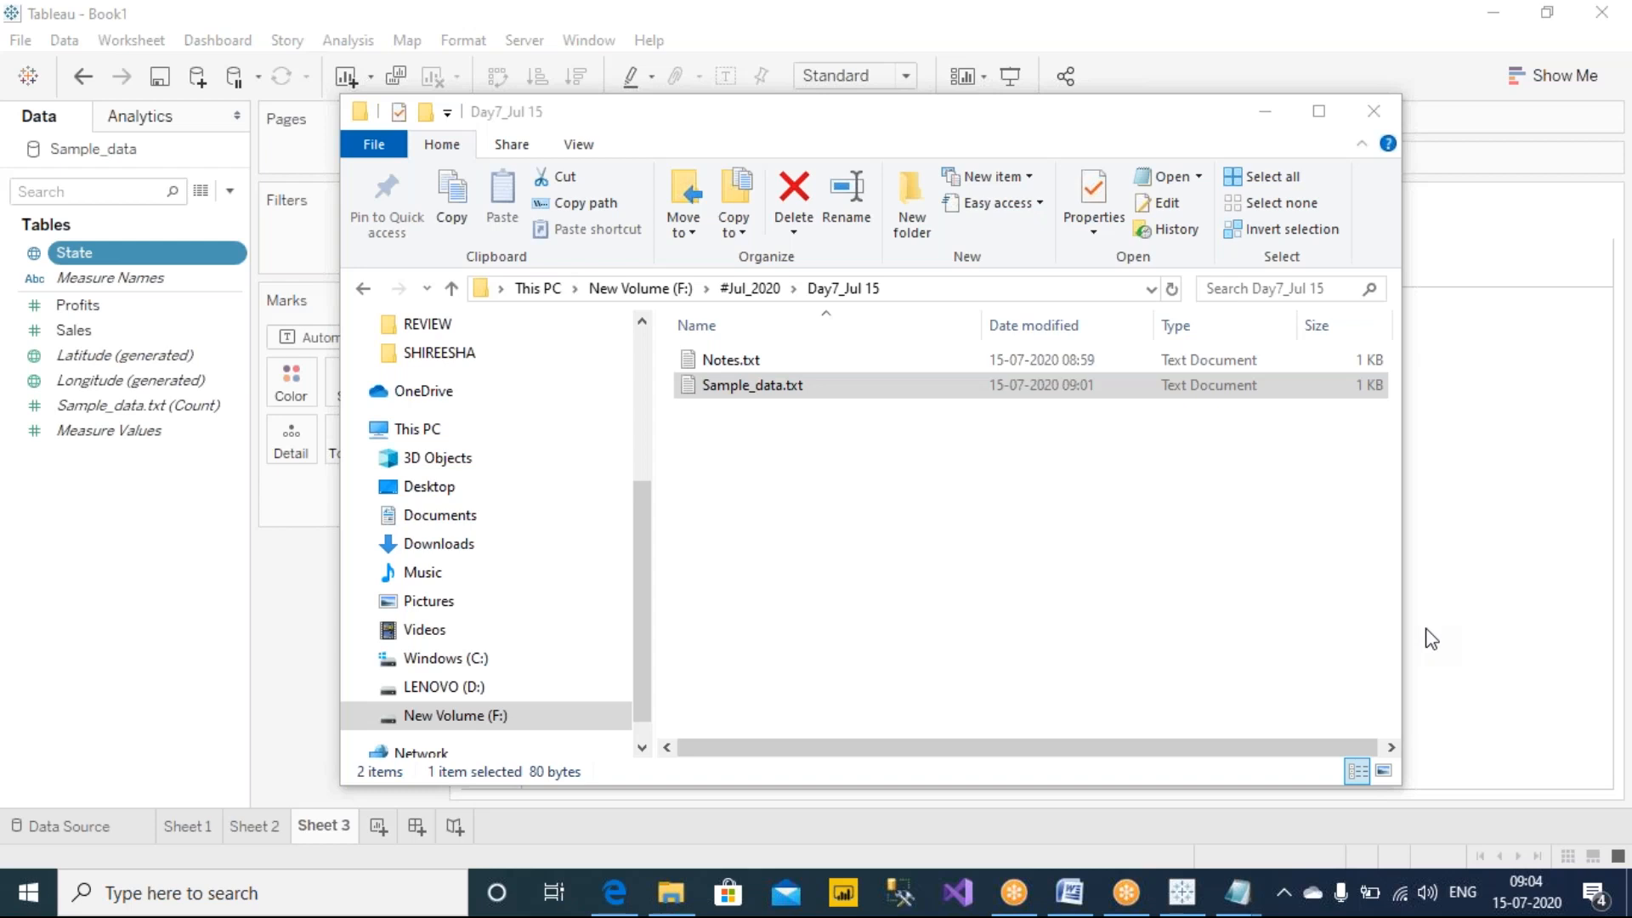
{"action": "left_click", "coordinate": [818, 589]}
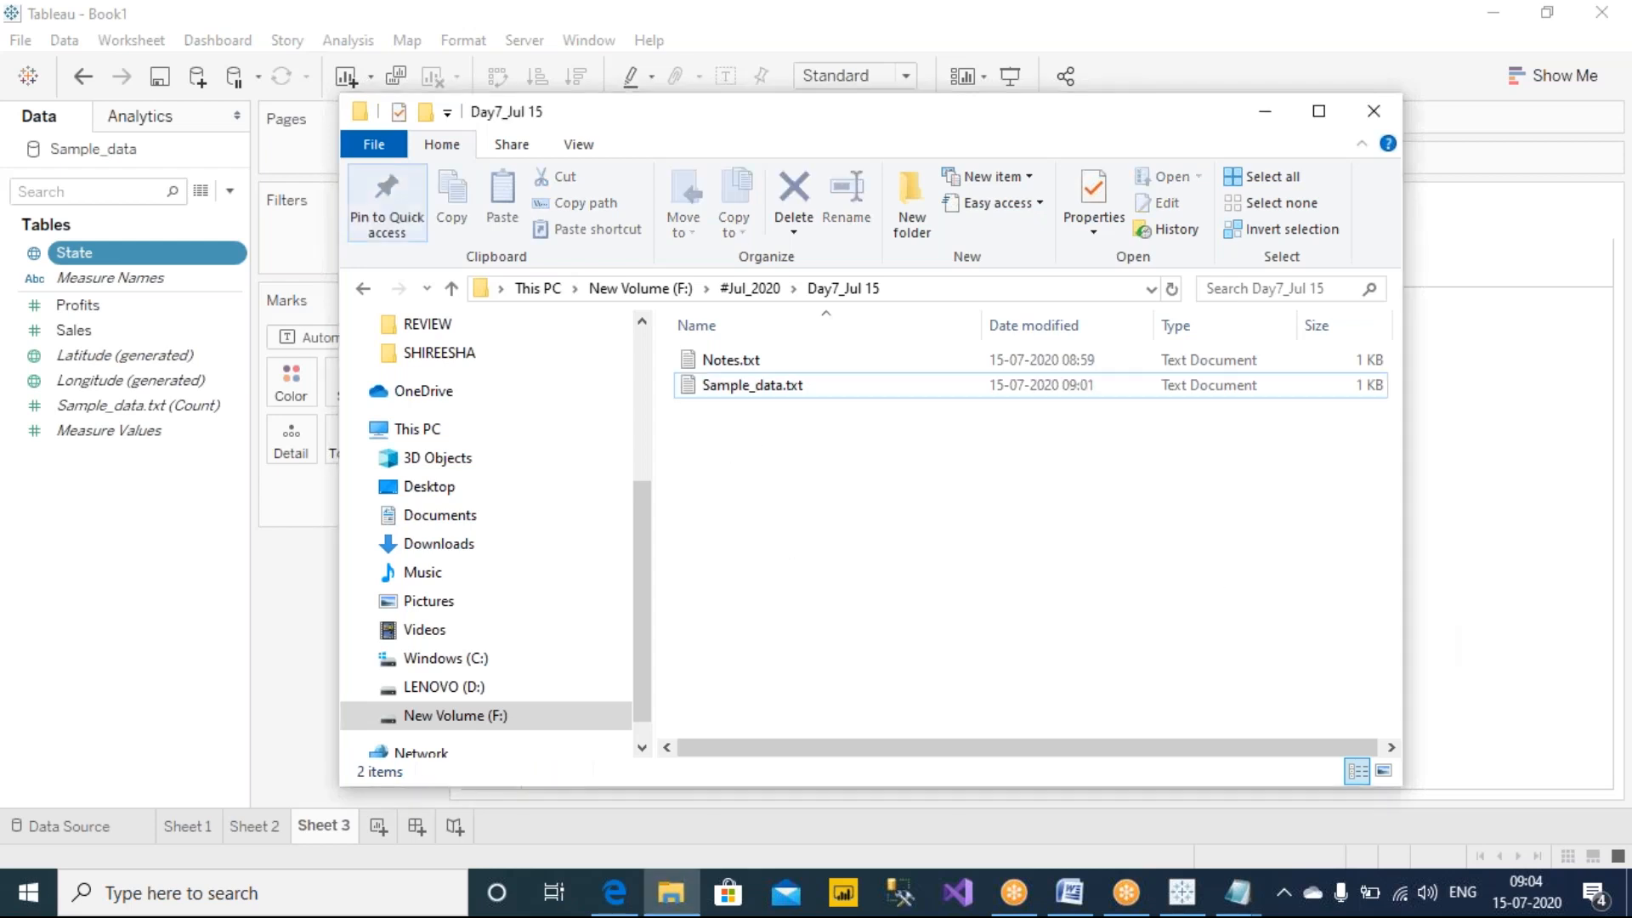
{"action": "left_click", "coordinate": [302, 605]}
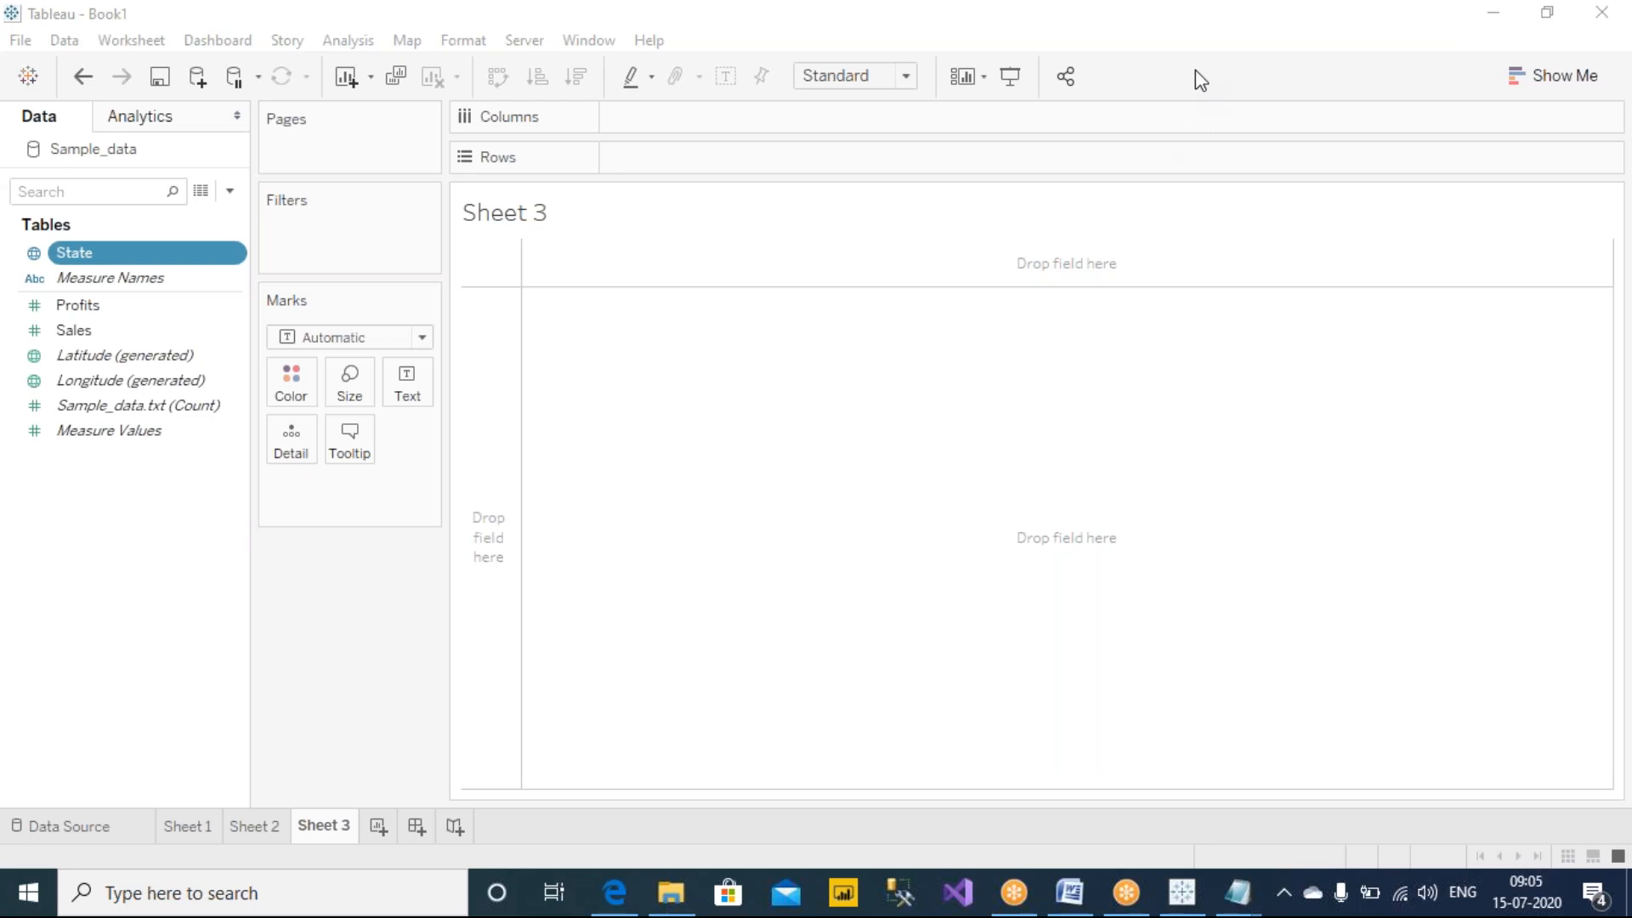
{"action": "left_click", "coordinate": [328, 718]}
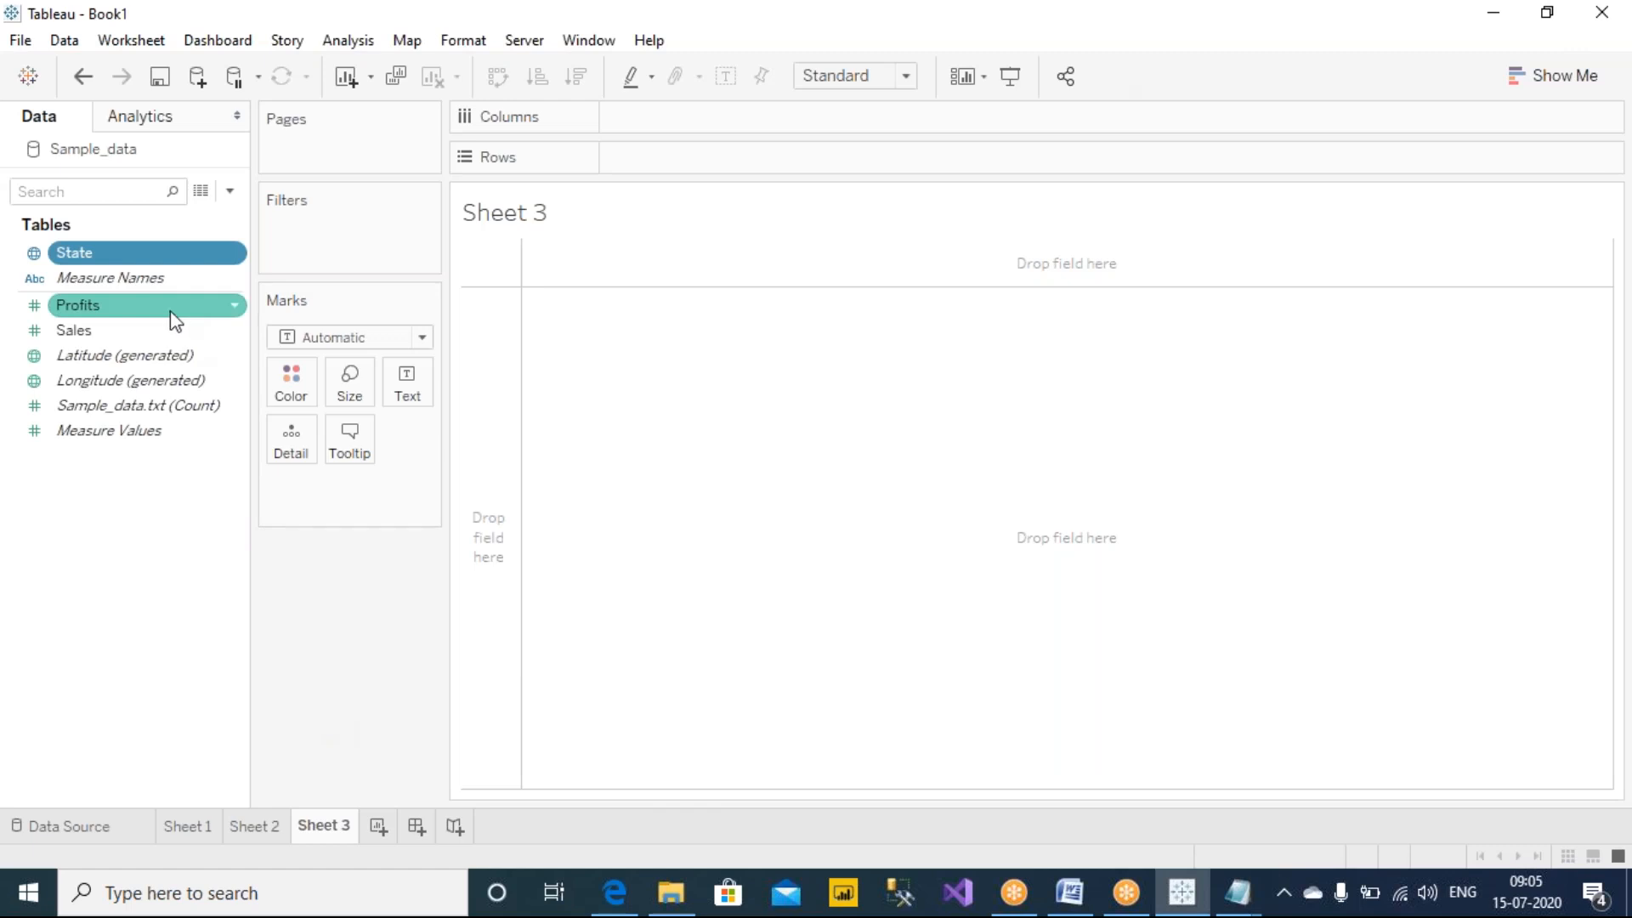
Connect the workbook to the Excel file Sample - Superstore.xls in the en_US-US folder.
{"action": "left_click", "coordinate": [27, 82]}
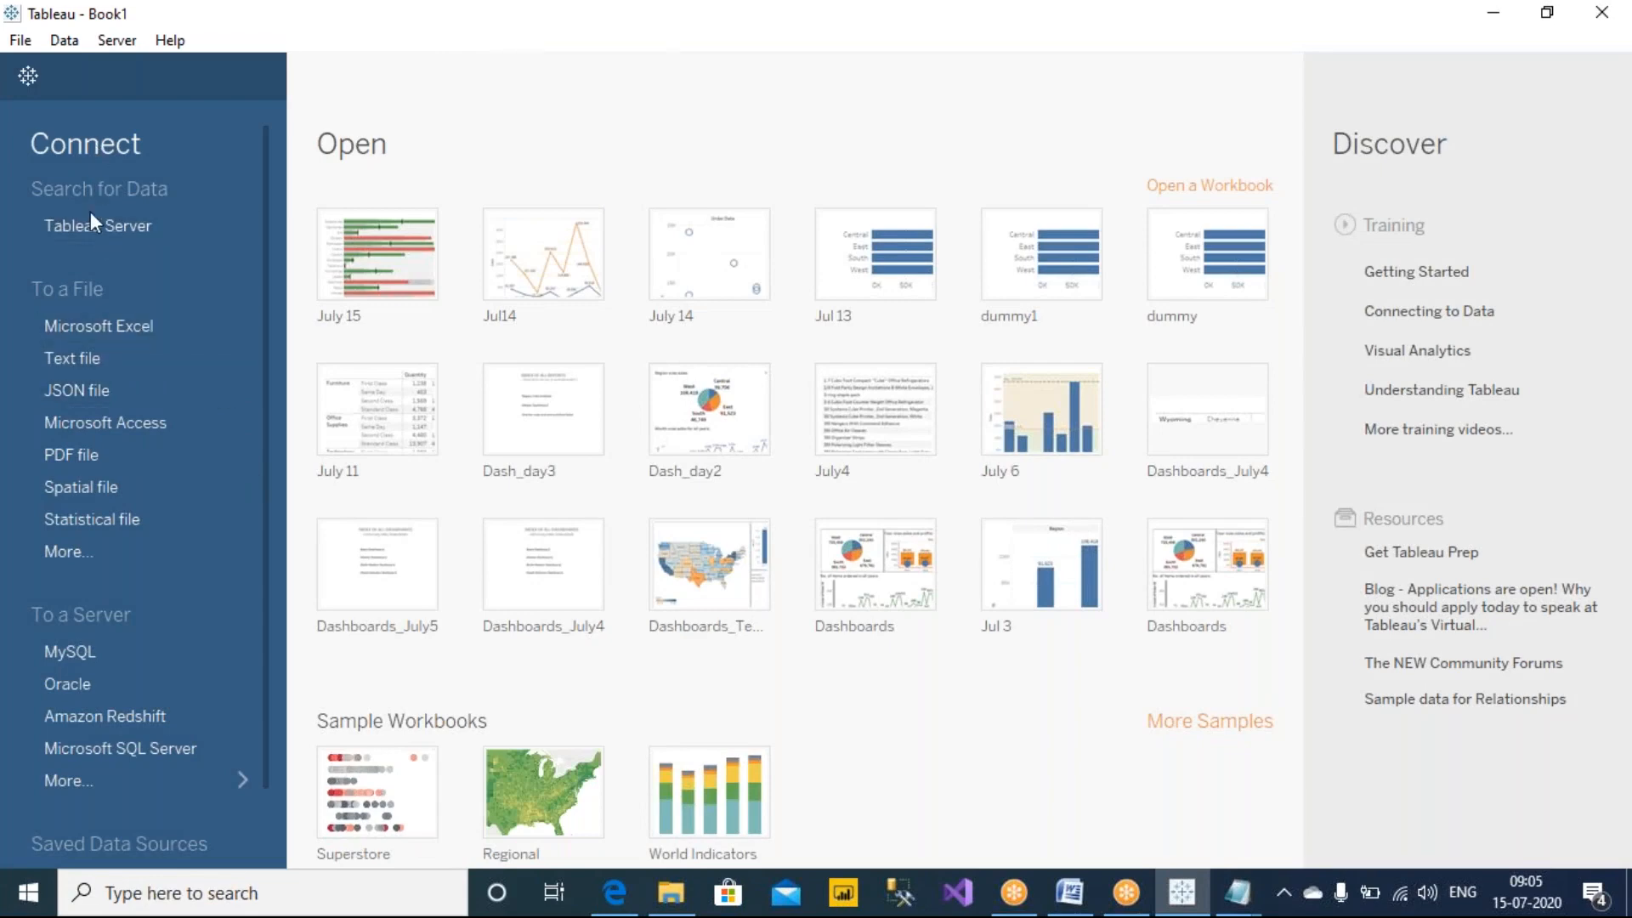
{"action": "left_click", "coordinate": [88, 324]}
{"action": "left_click", "coordinate": [527, 318]}
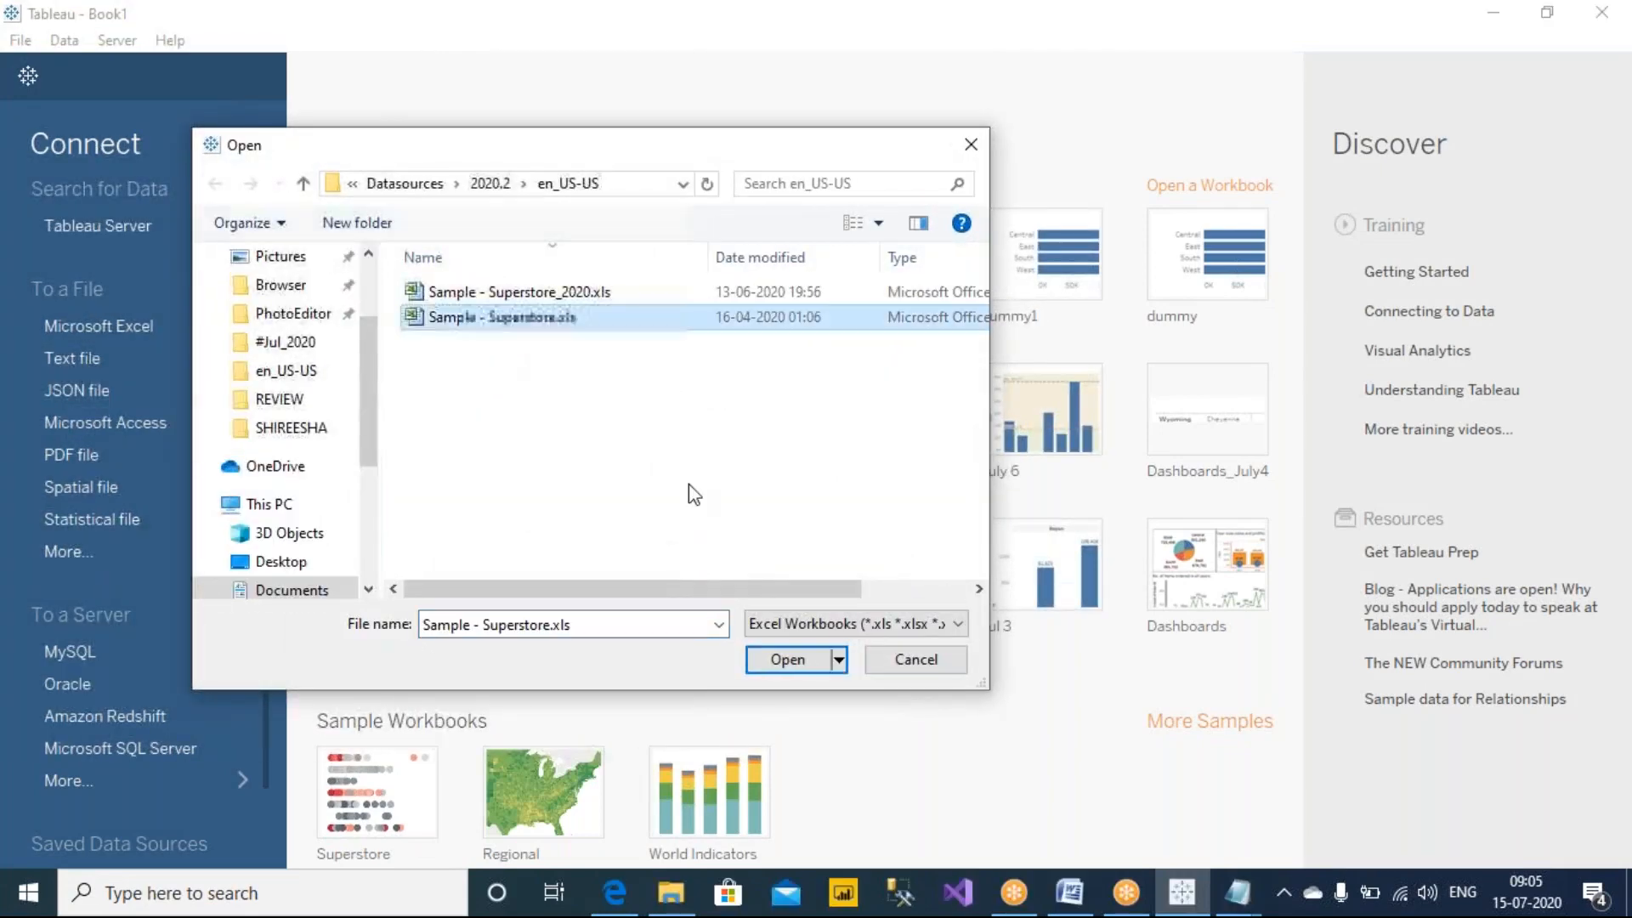
{"action": "left_click", "coordinate": [786, 660]}
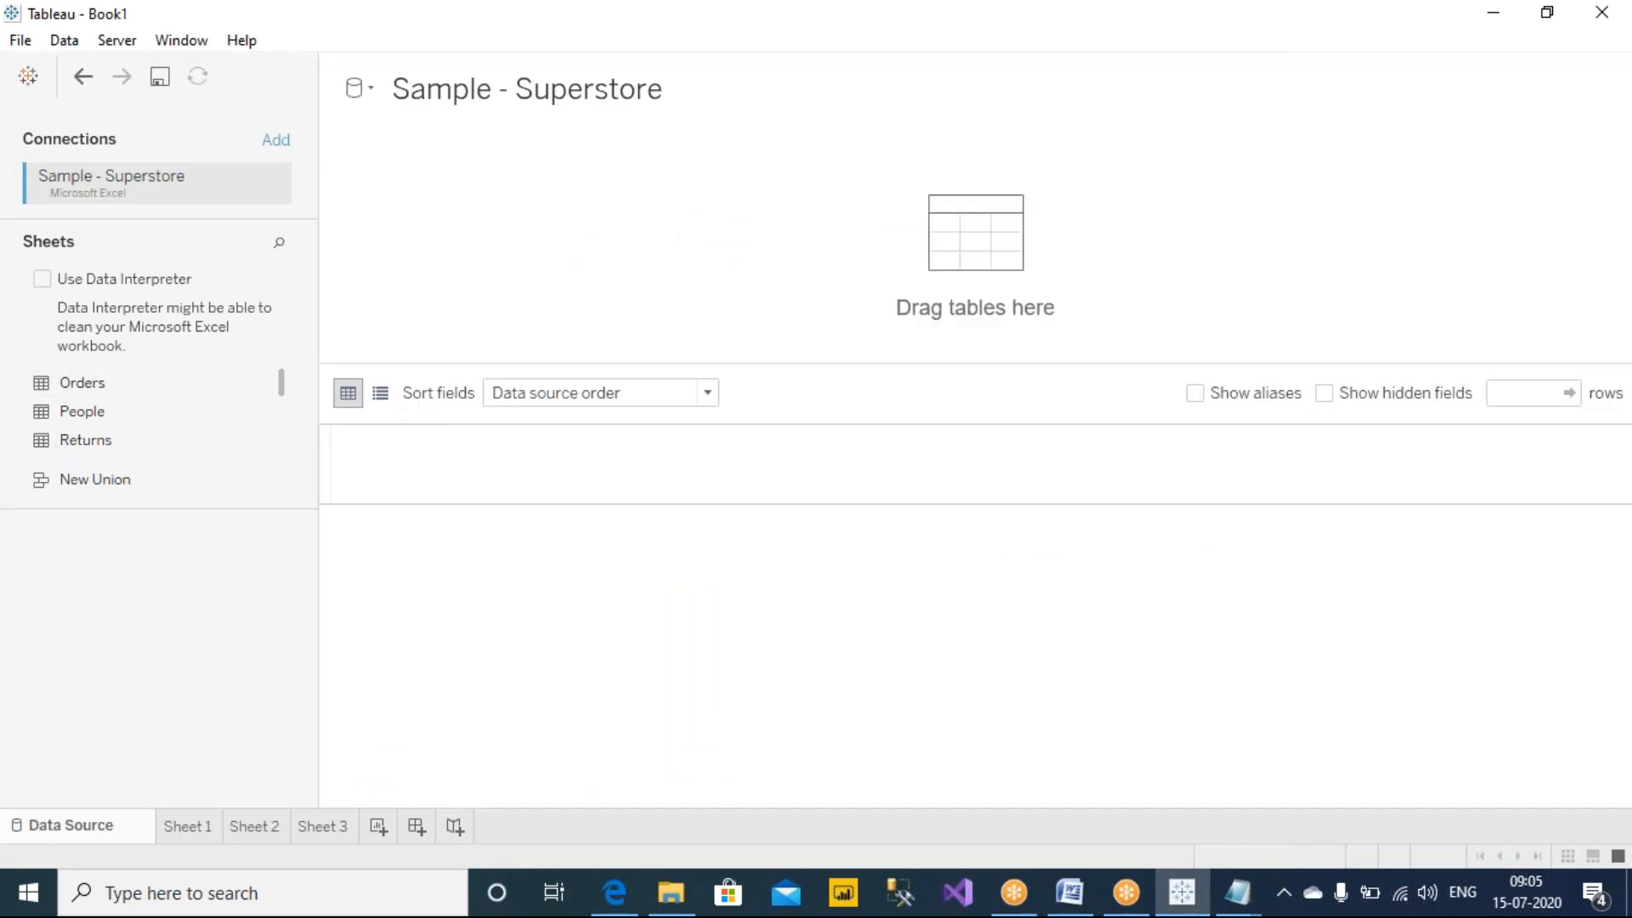
Add the Orders table to the data source, look over its geographic columns, and return to Sheet 3.
{"action": "left_click_drag", "start_coordinate": [83, 383], "coordinate": [714, 231]}
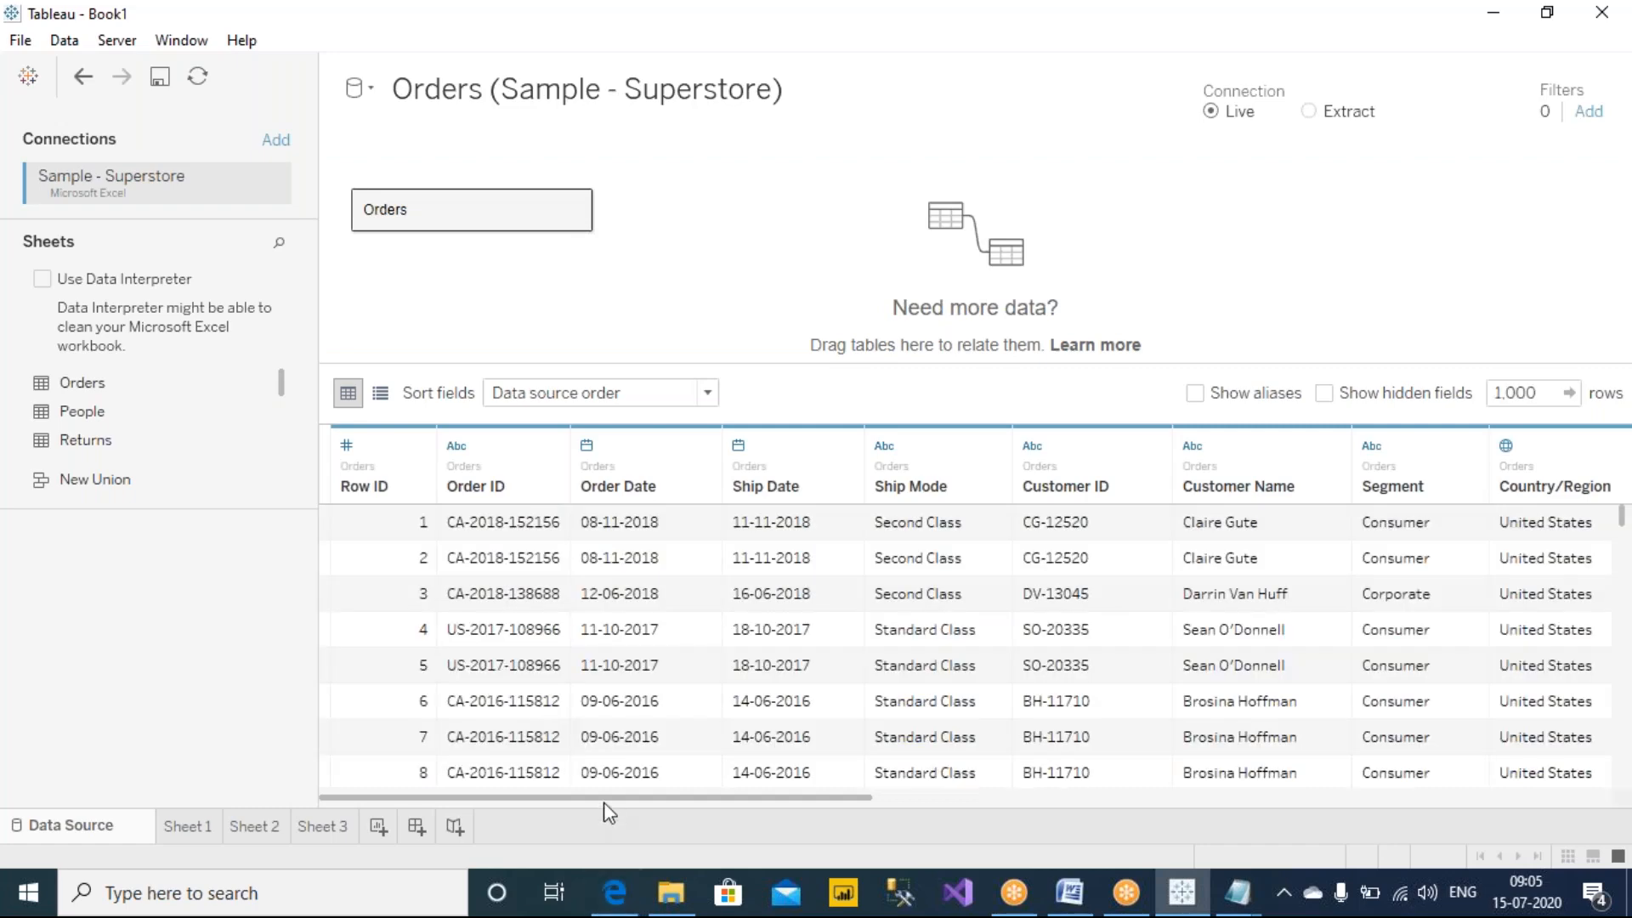
{"action": "left_click_drag", "start_coordinate": [635, 798], "coordinate": [942, 807]}
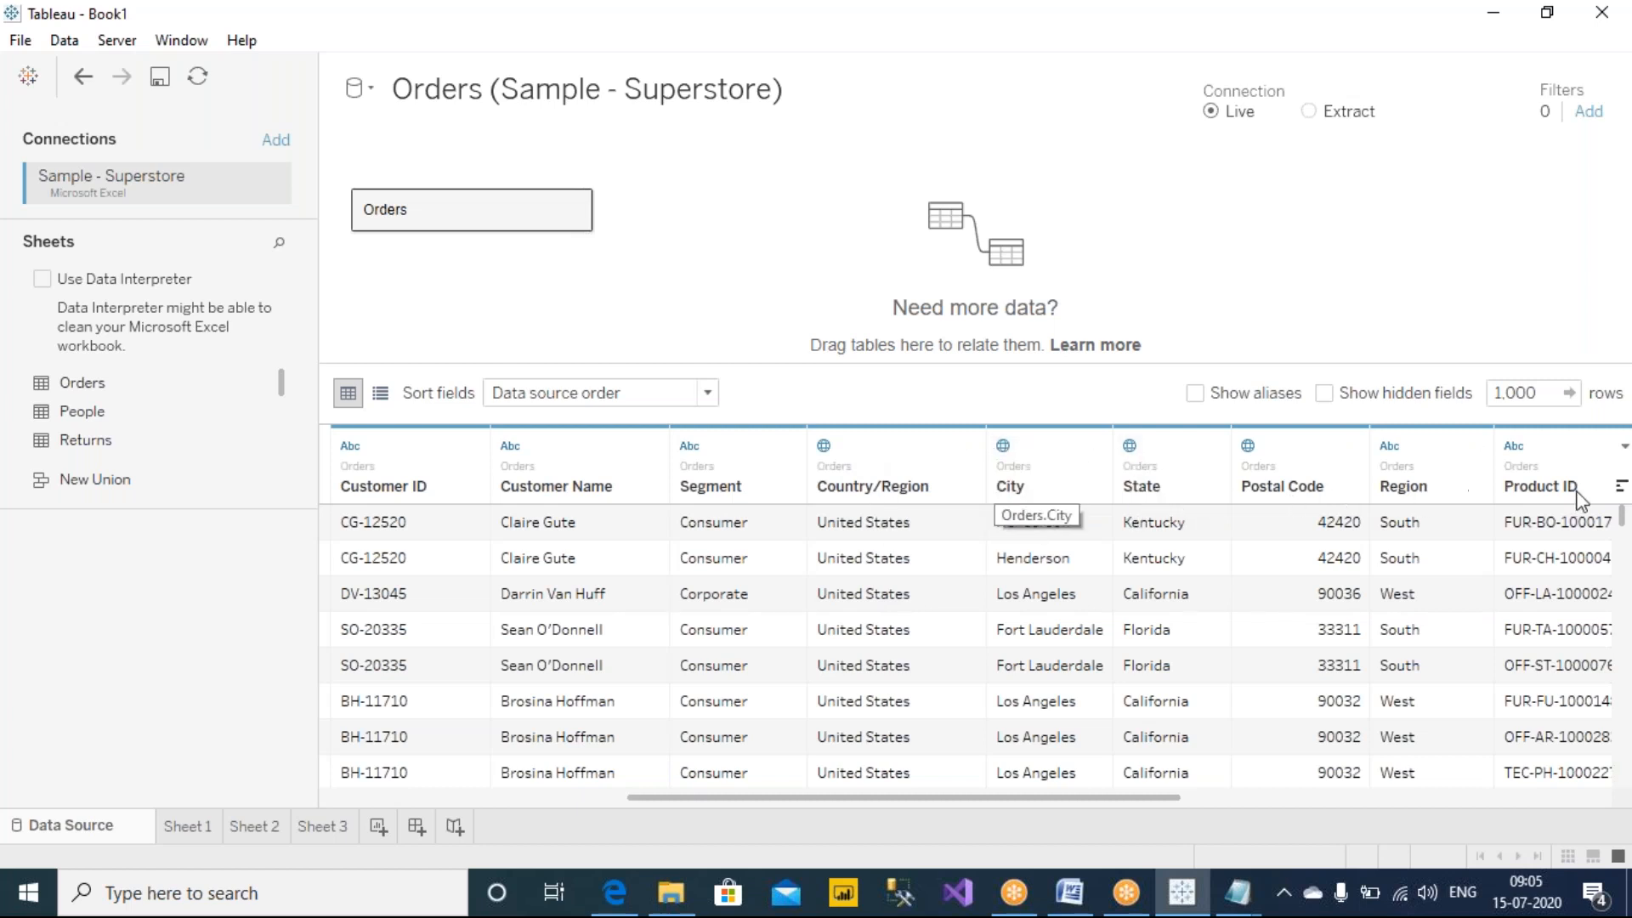
{"action": "left_click", "coordinate": [323, 826]}
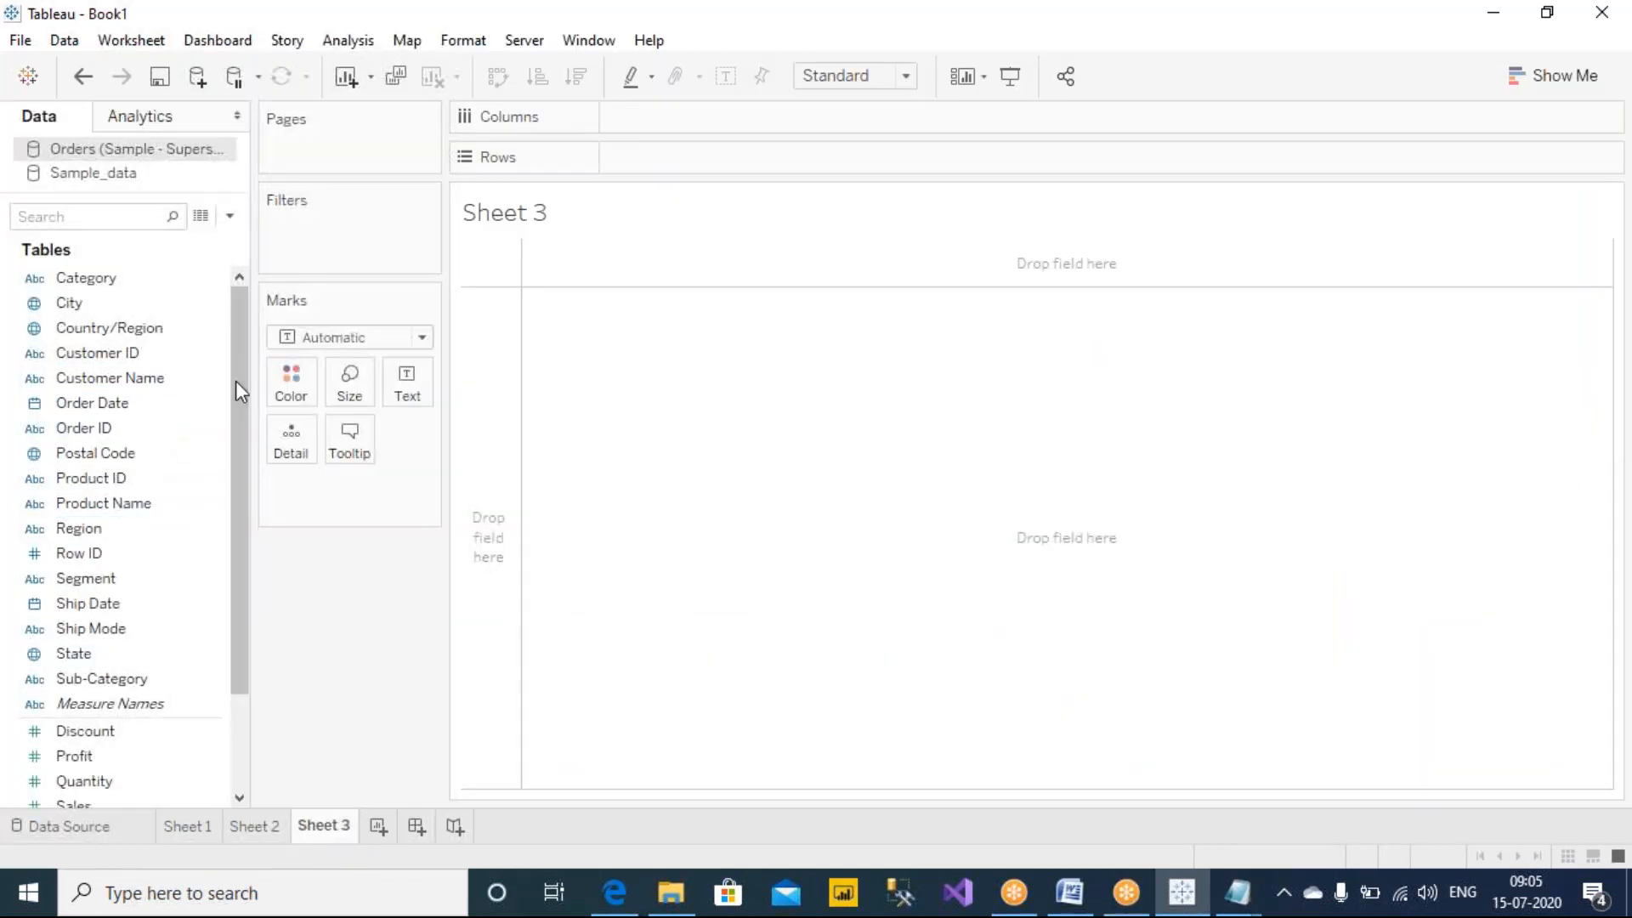
Shrink the Tableau window and examine which Orders fields carry a geographic role.
{"action": "double_click", "coordinate": [344, 18]}
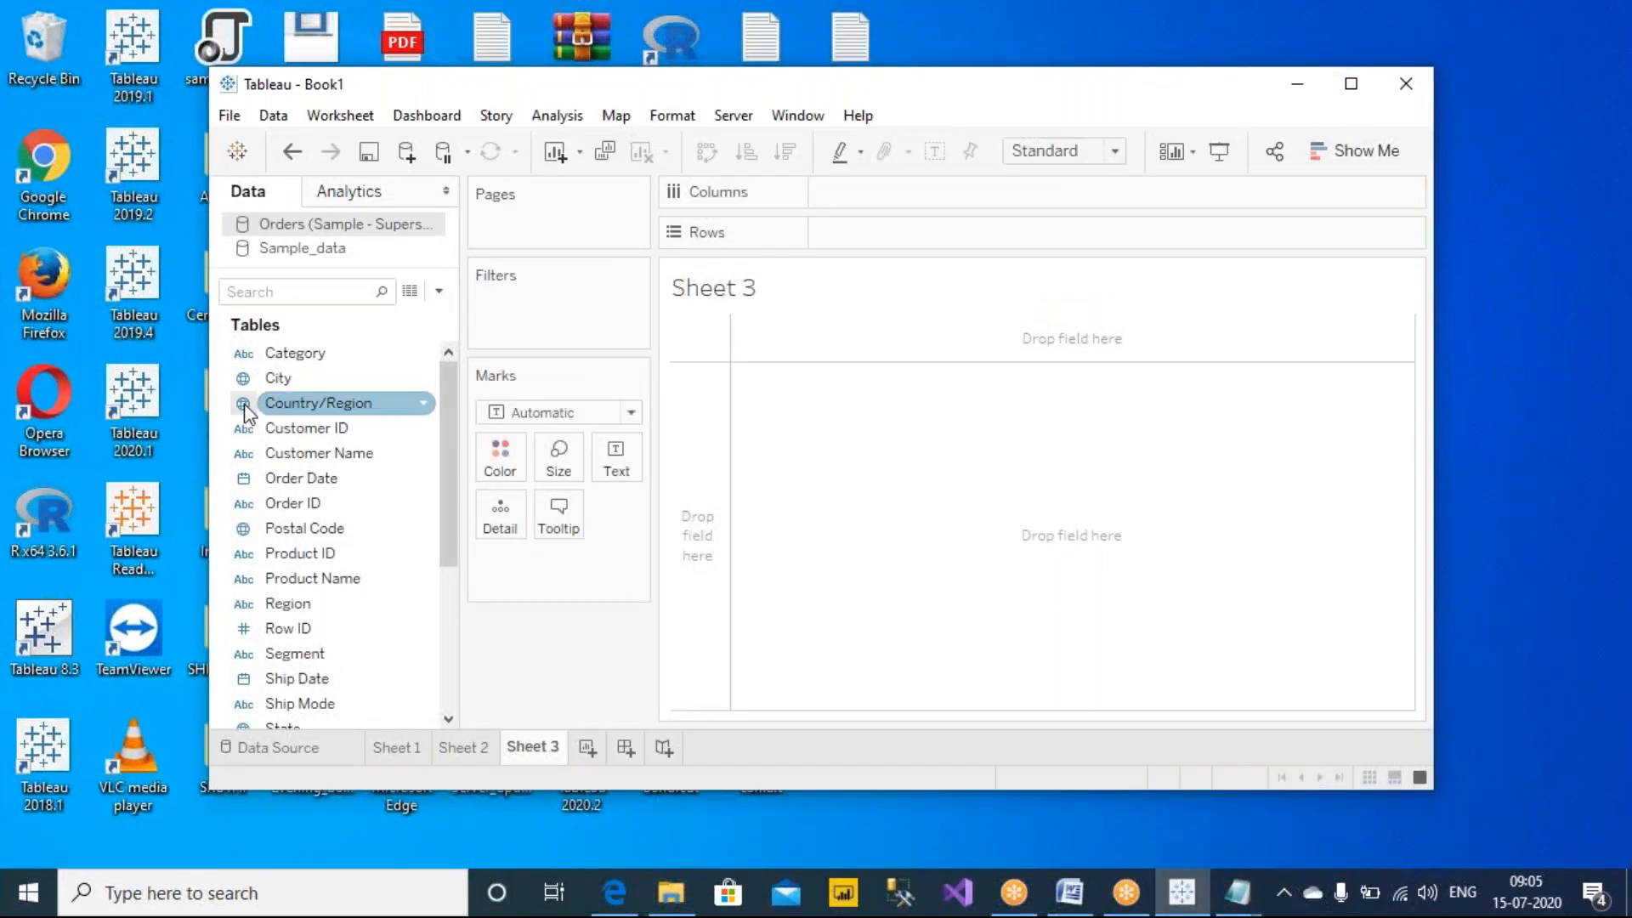
{"action": "scroll", "coordinate": [259, 500], "scroll_direction": "down", "scroll_amount": 1}
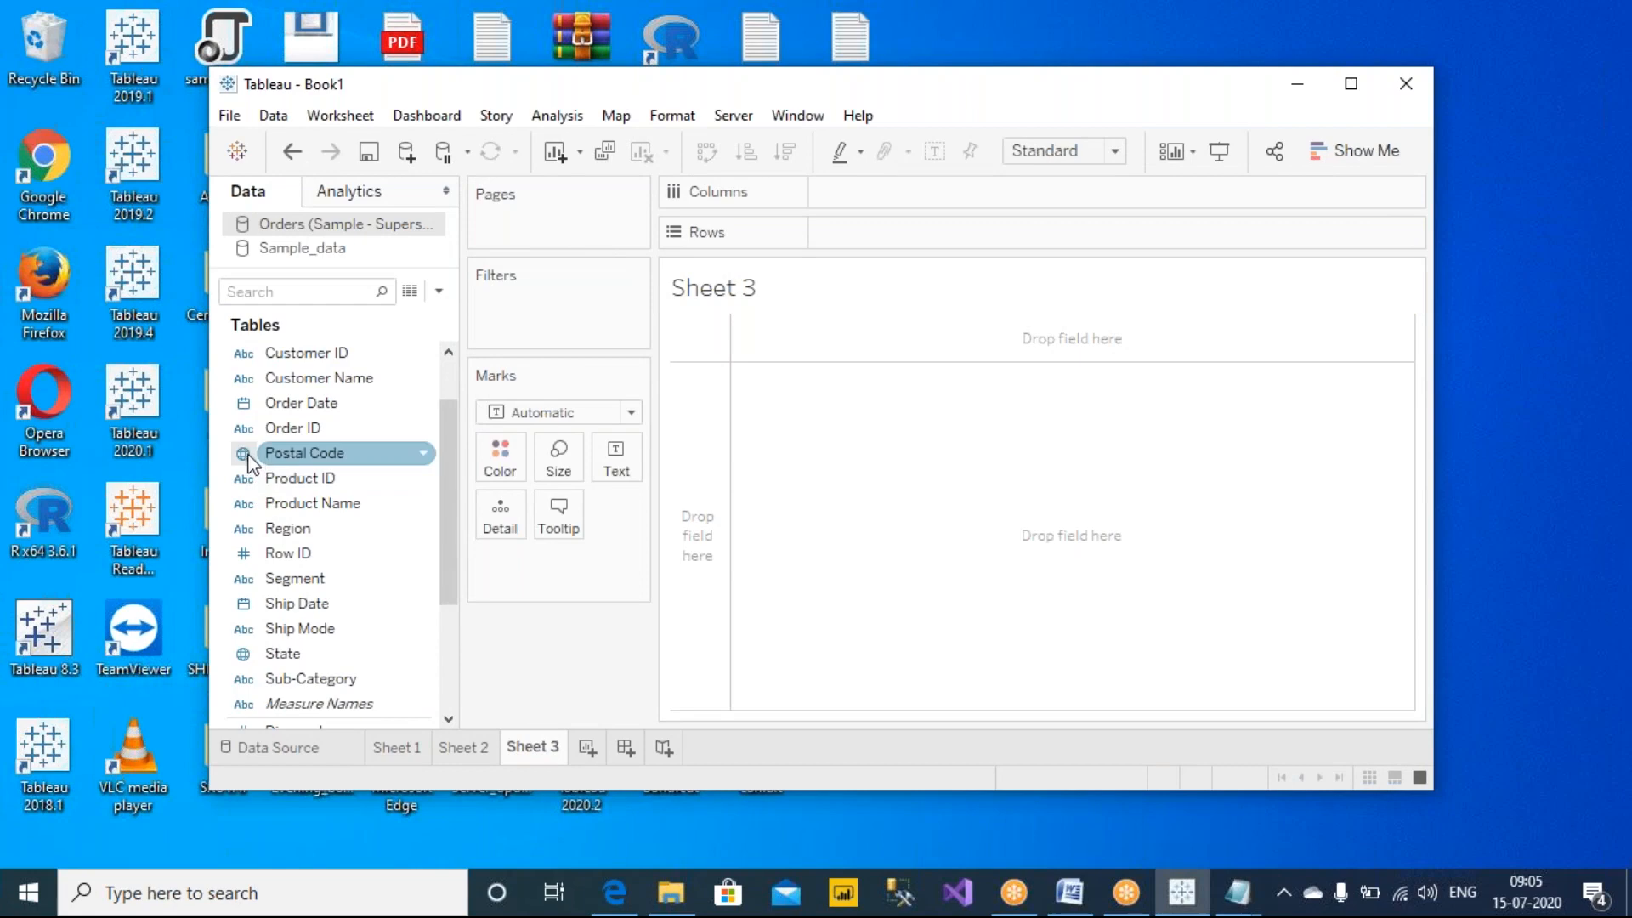
{"action": "scroll", "coordinate": [241, 485], "scroll_direction": "down", "scroll_amount": 2}
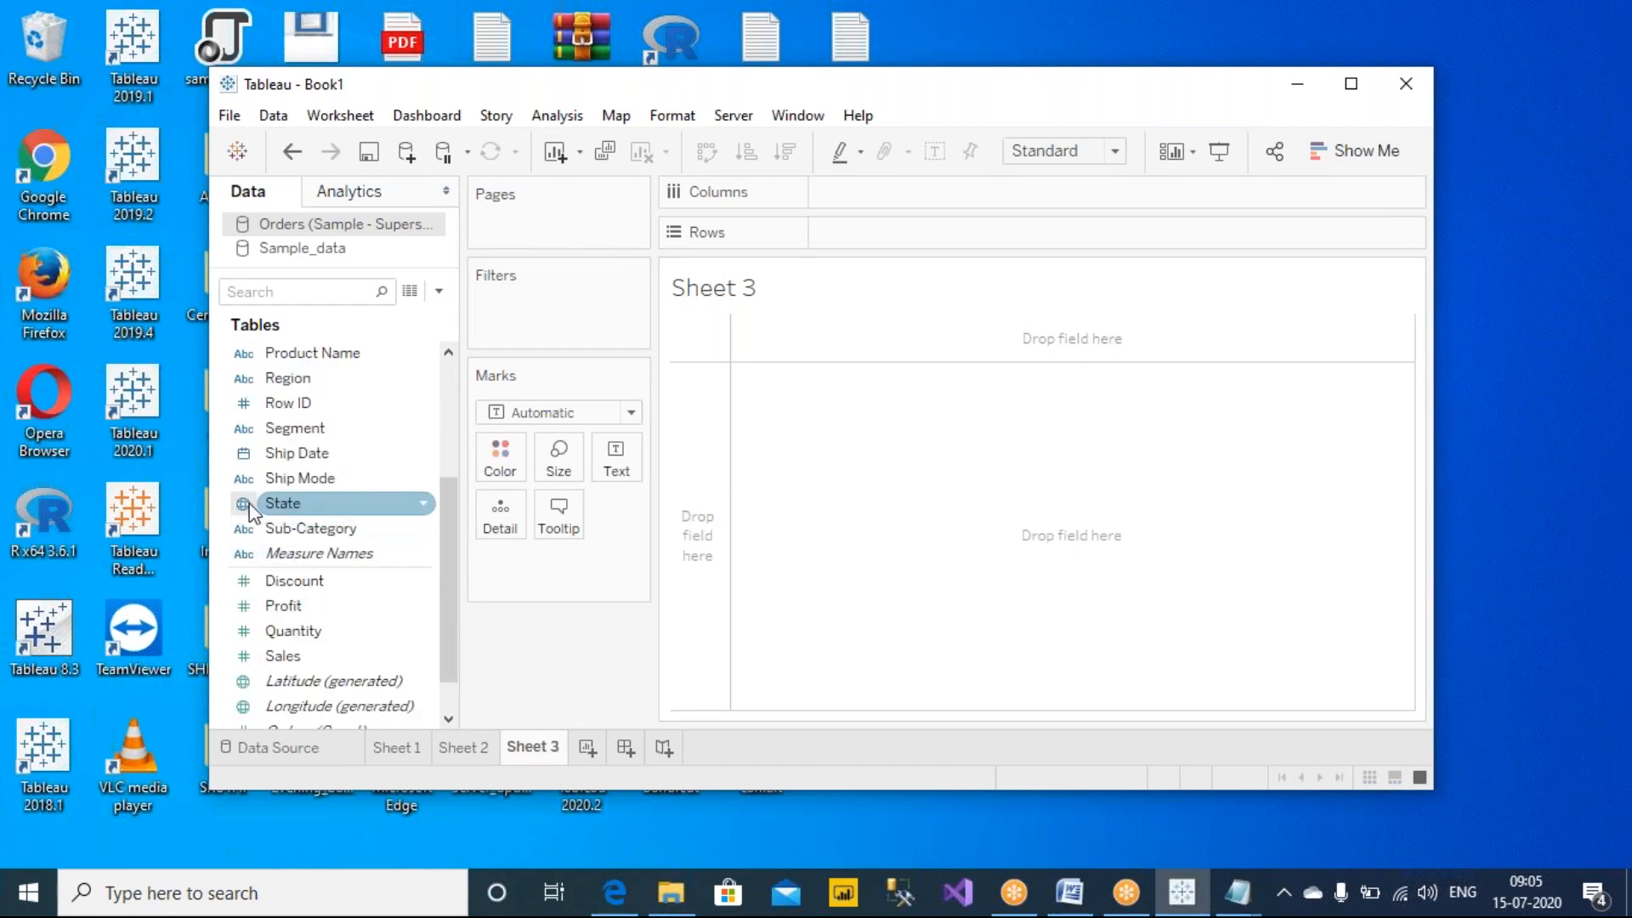
{"action": "scroll", "coordinate": [258, 502], "scroll_direction": "down", "scroll_amount": 1}
{"action": "scroll", "coordinate": [259, 503], "scroll_direction": "up", "scroll_amount": 1}
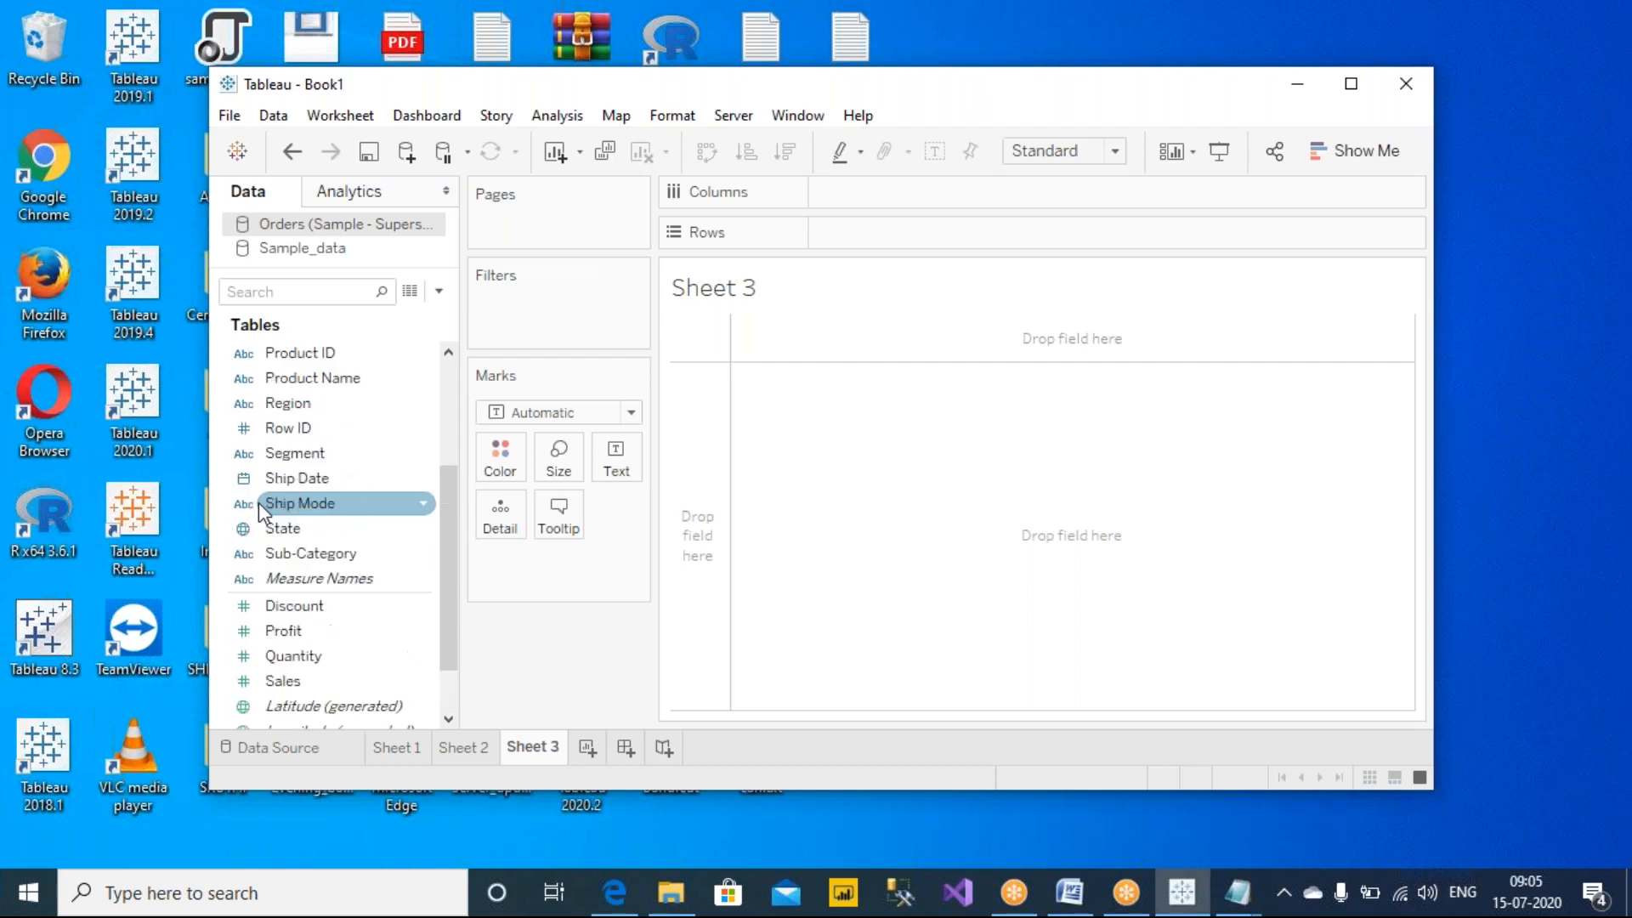
{"action": "scroll", "coordinate": [259, 502], "scroll_direction": "up", "scroll_amount": 3}
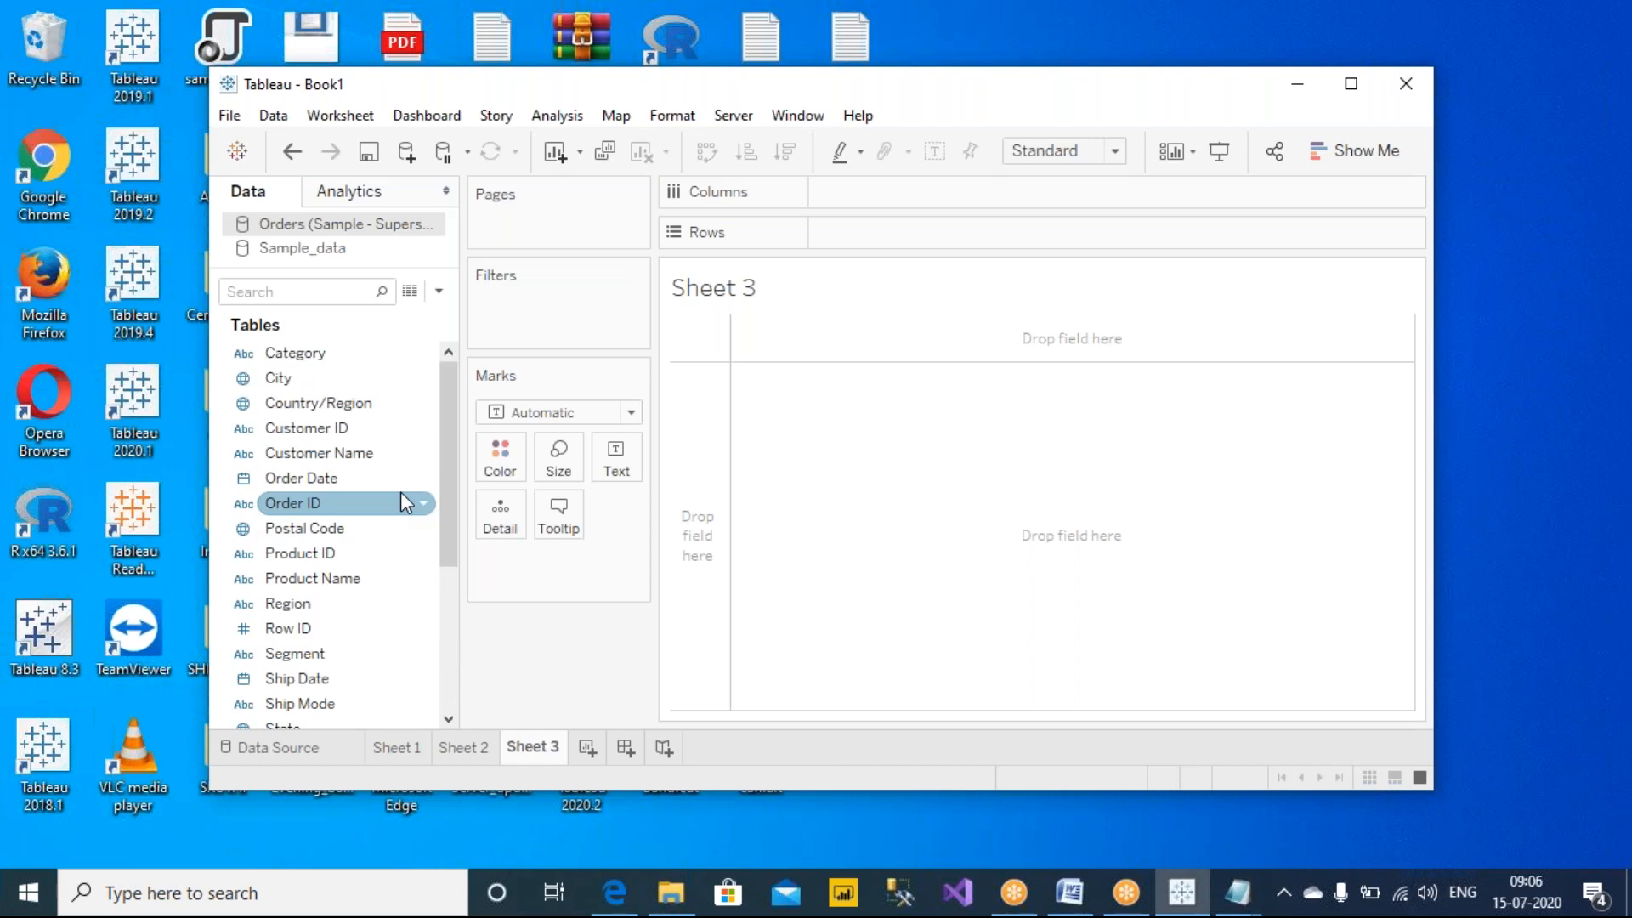
{"action": "scroll", "coordinate": [406, 547], "scroll_direction": "down", "scroll_amount": 3}
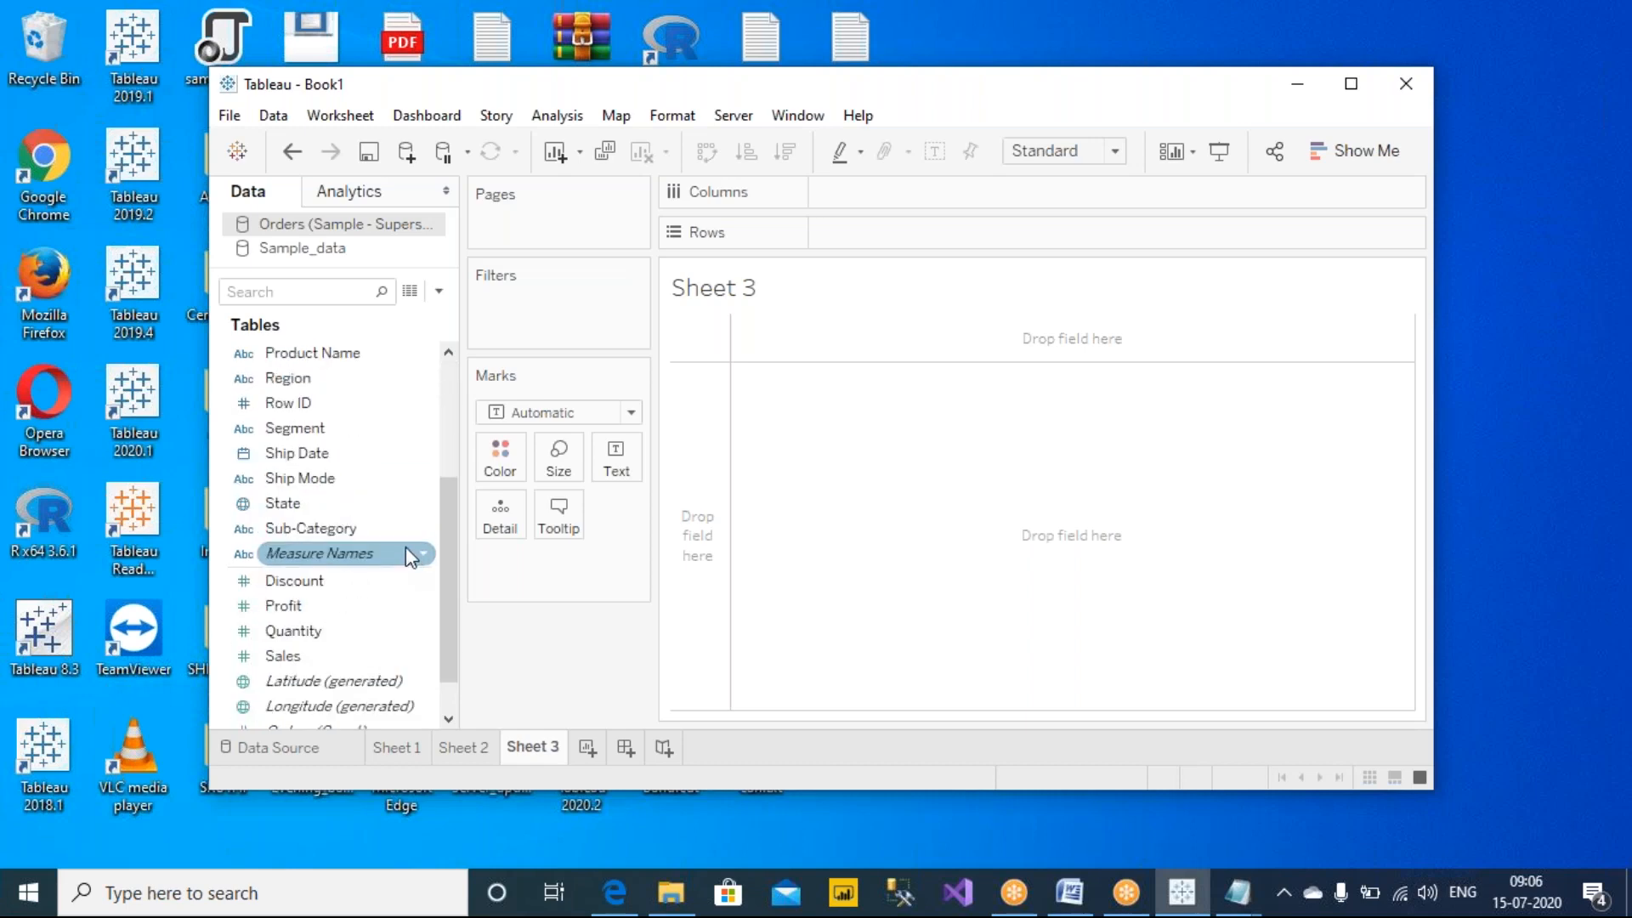
Plot the State field as a map on Sheet 3 and circle the unknown-values indicator with the annotation pen.
{"action": "left_click", "coordinate": [262, 502]}
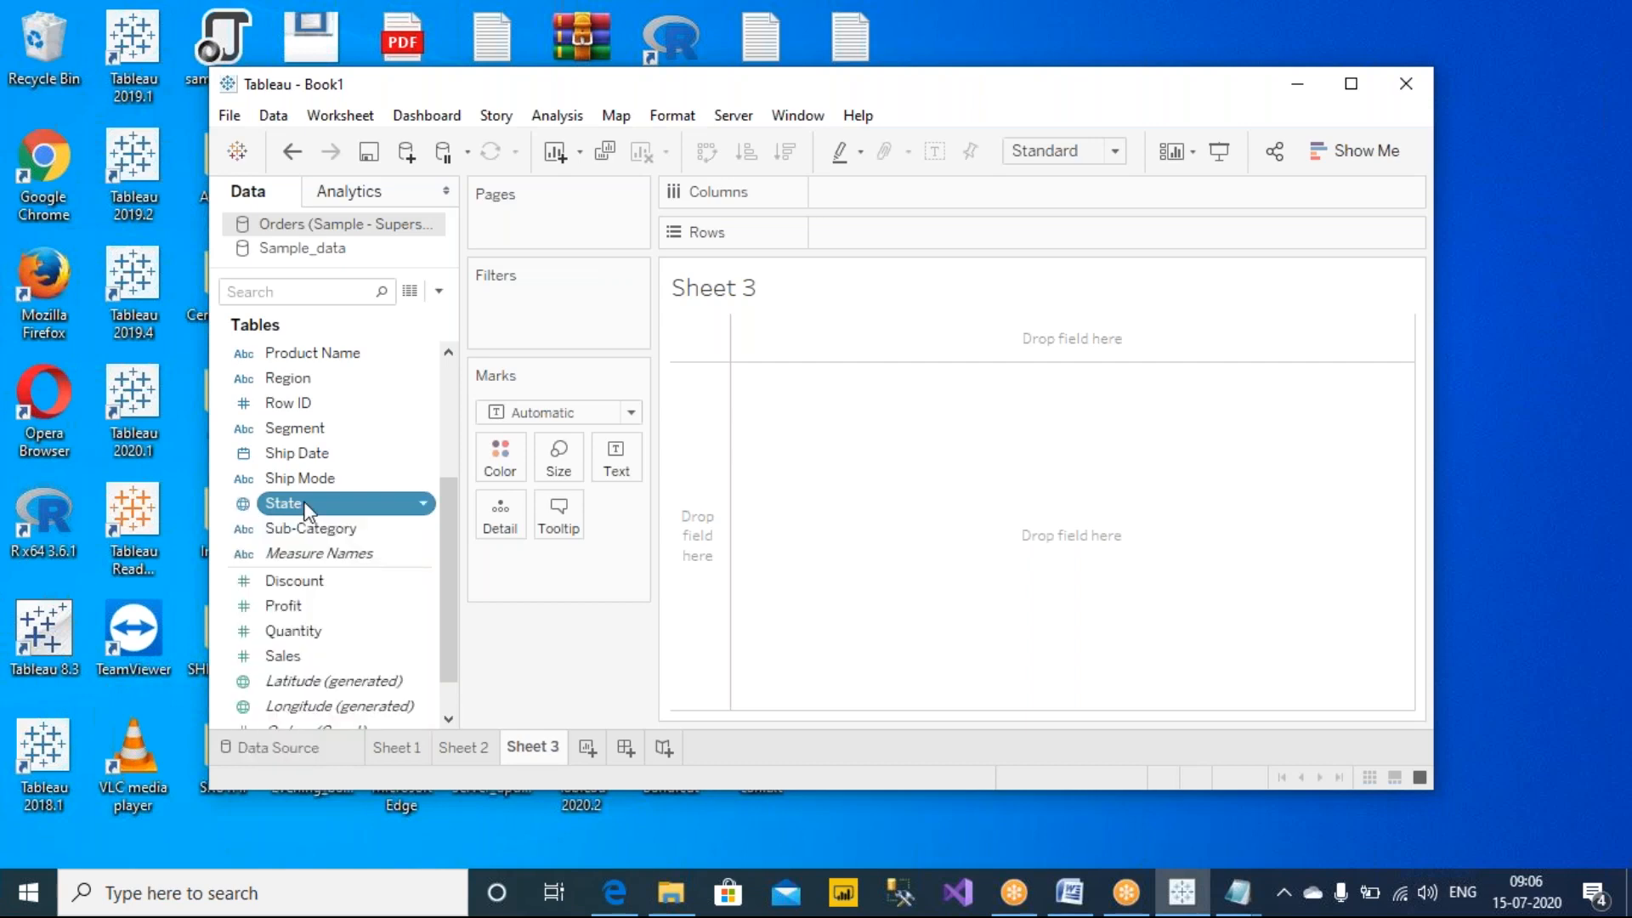
{"action": "left_click_drag", "start_coordinate": [877, 644], "coordinate": [874, 639]}
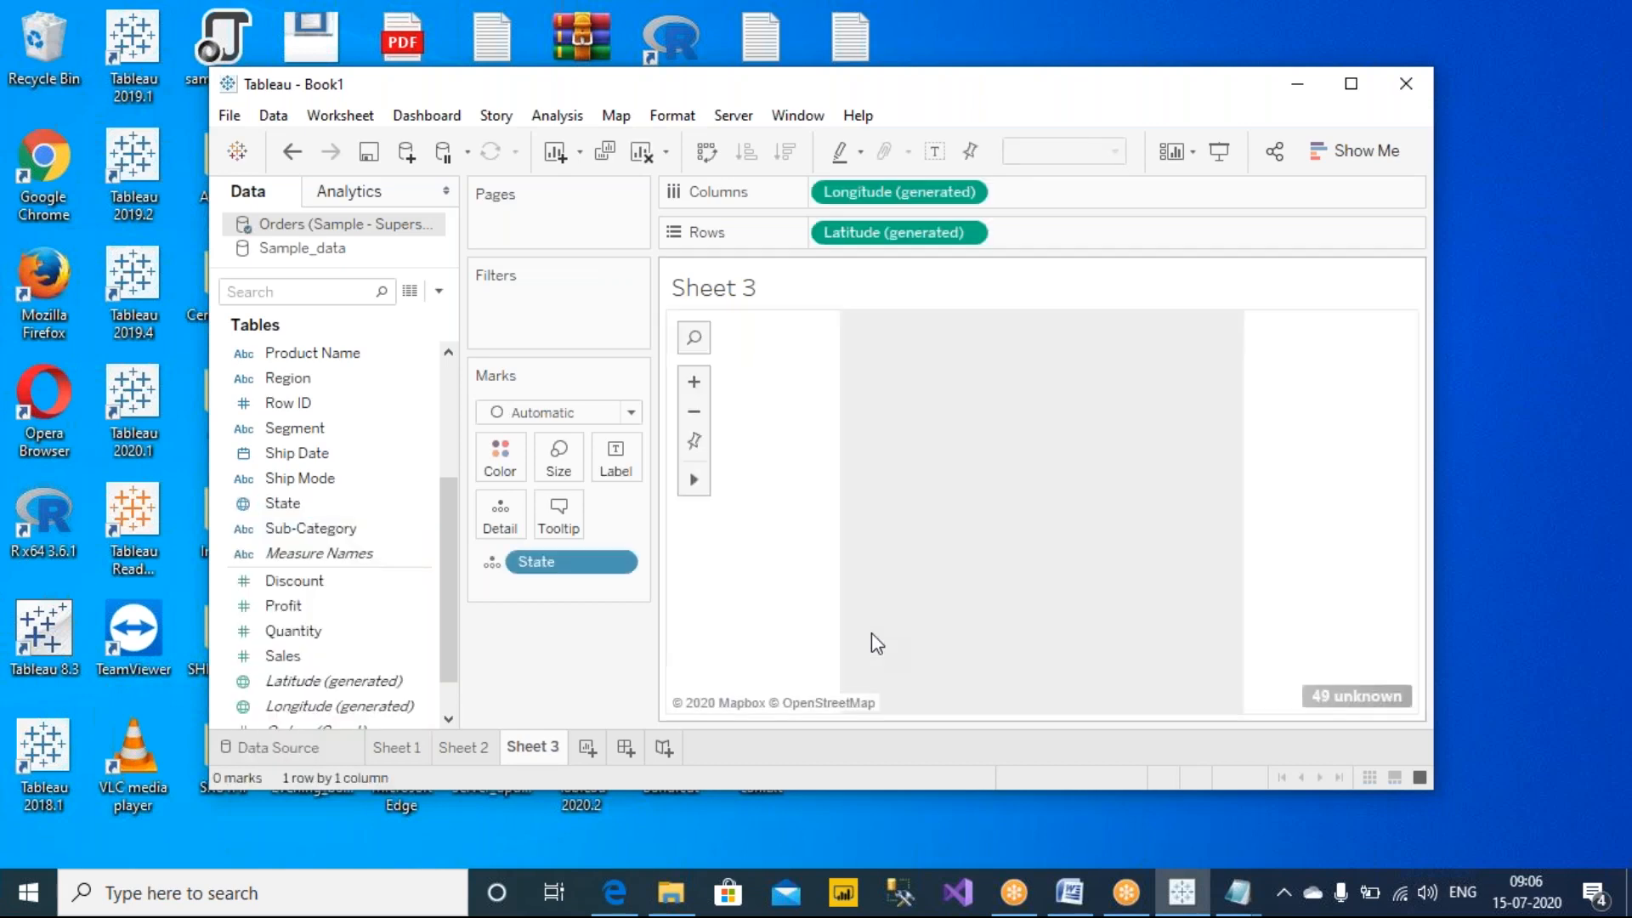
{"action": "left_click", "coordinate": [1045, 59]}
{"action": "left_click", "coordinate": [1049, 73]}
{"action": "mouse_move", "coordinate": [1435, 676]}
{"action": "left_mouse_down"}
{"action": "mouse_move", "coordinate": [1404, 654]}
{"action": "mouse_move", "coordinate": [1300, 713]}
{"action": "mouse_move", "coordinate": [1445, 693]}
{"action": "left_mouse_up"}
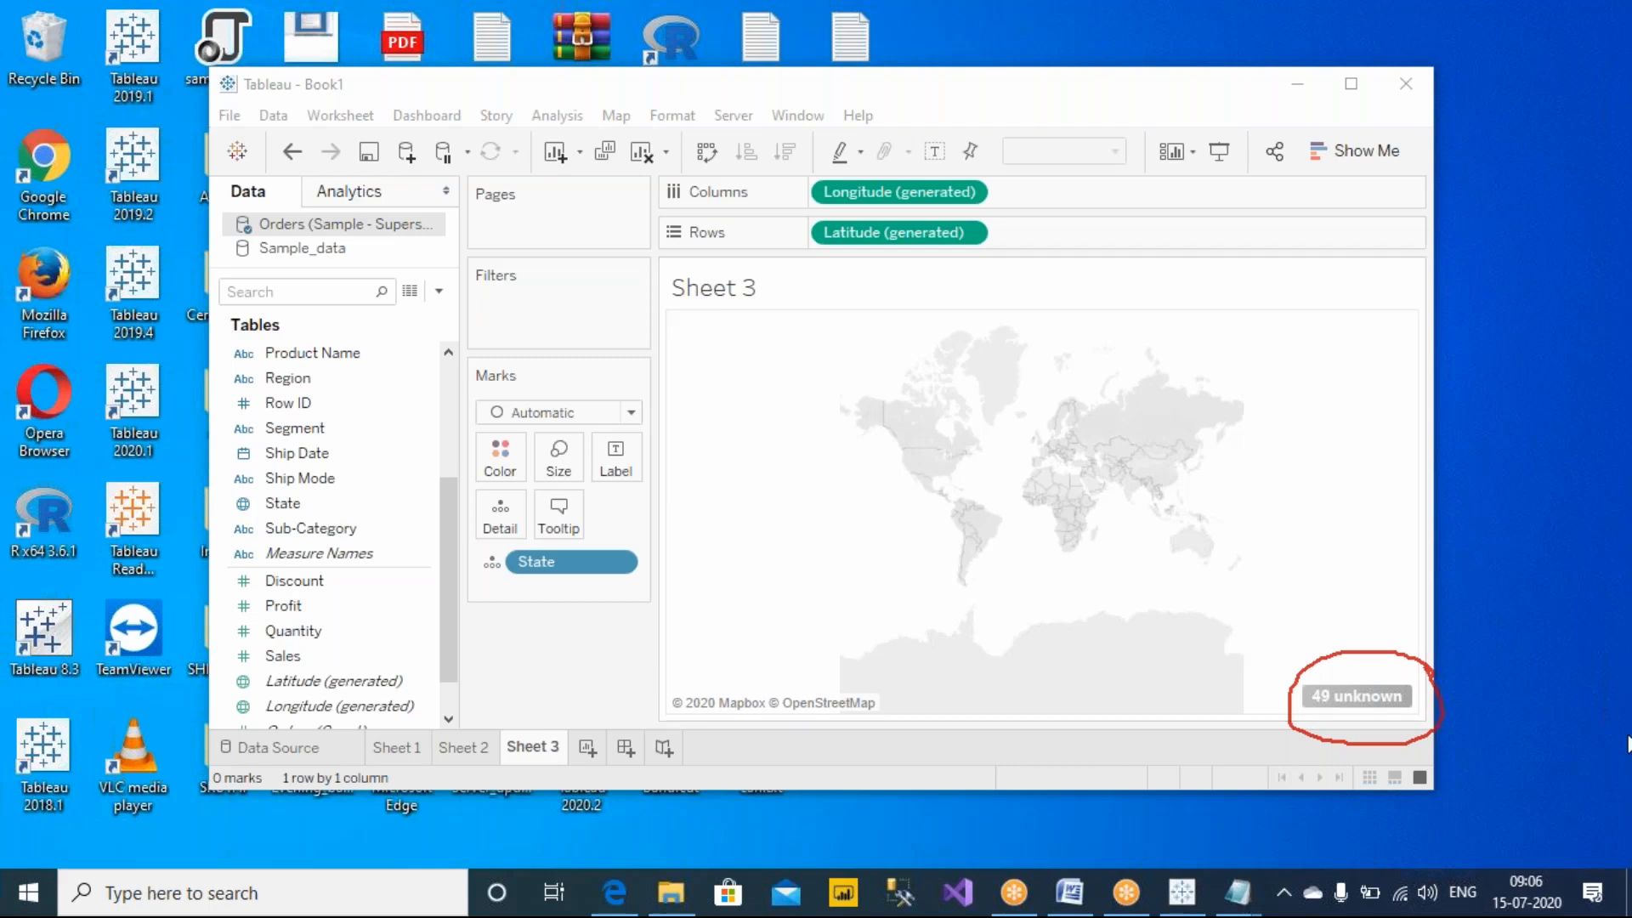
Start editing the locations of the unknown State values and go through the full list of unrecognized states.
{"action": "mouse_move", "coordinate": [1382, 703]}
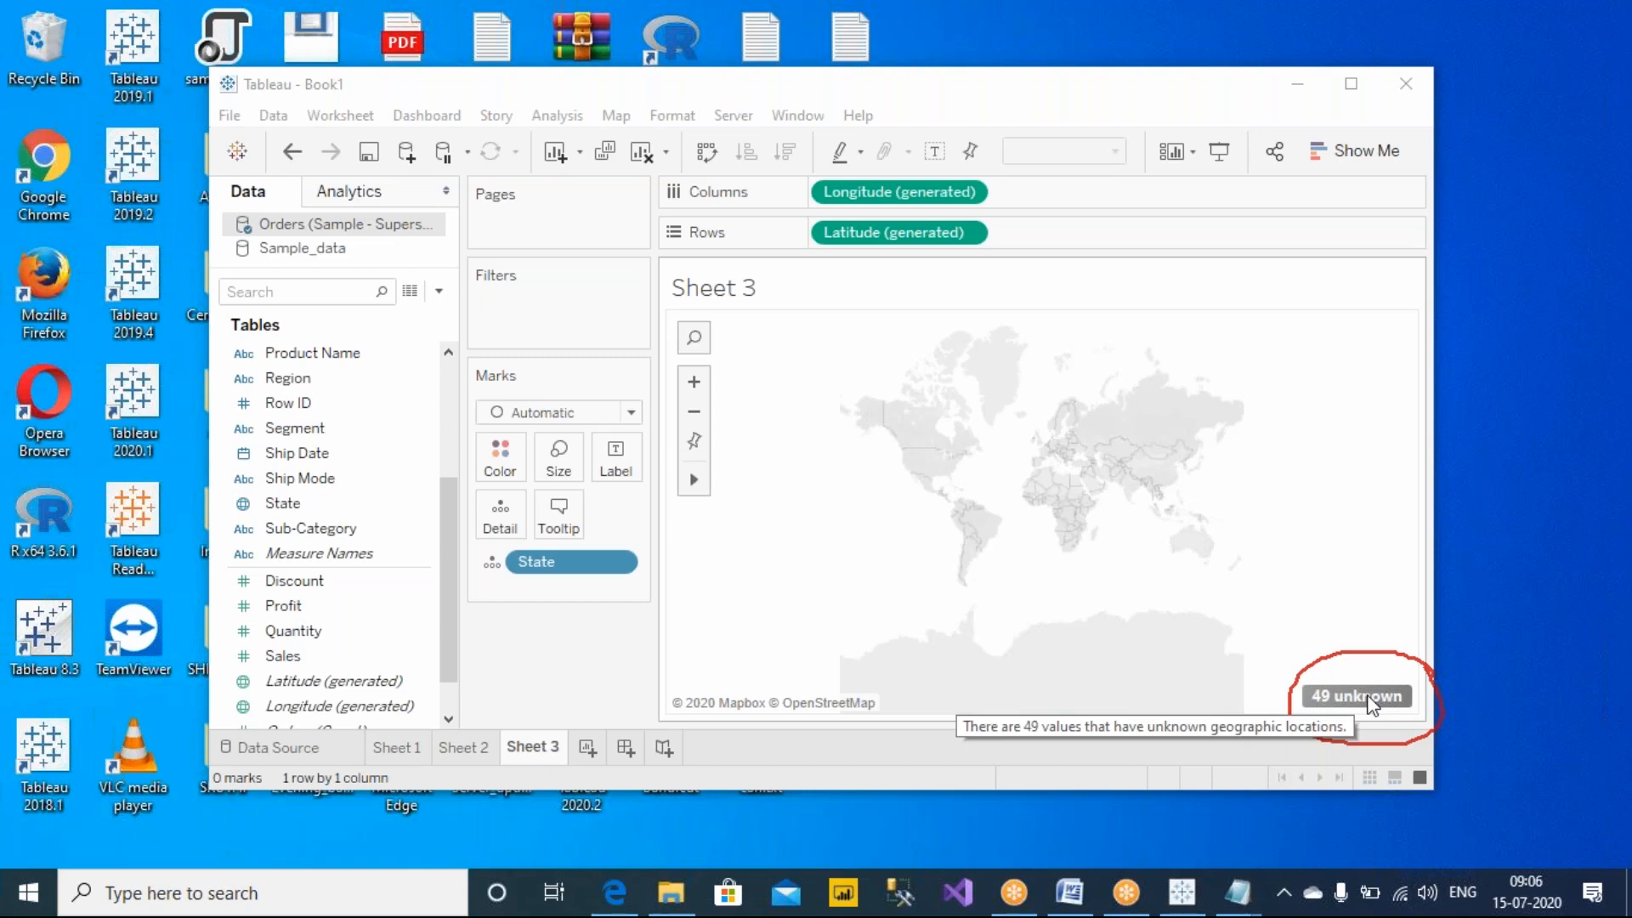
{"action": "left_click", "coordinate": [1372, 704]}
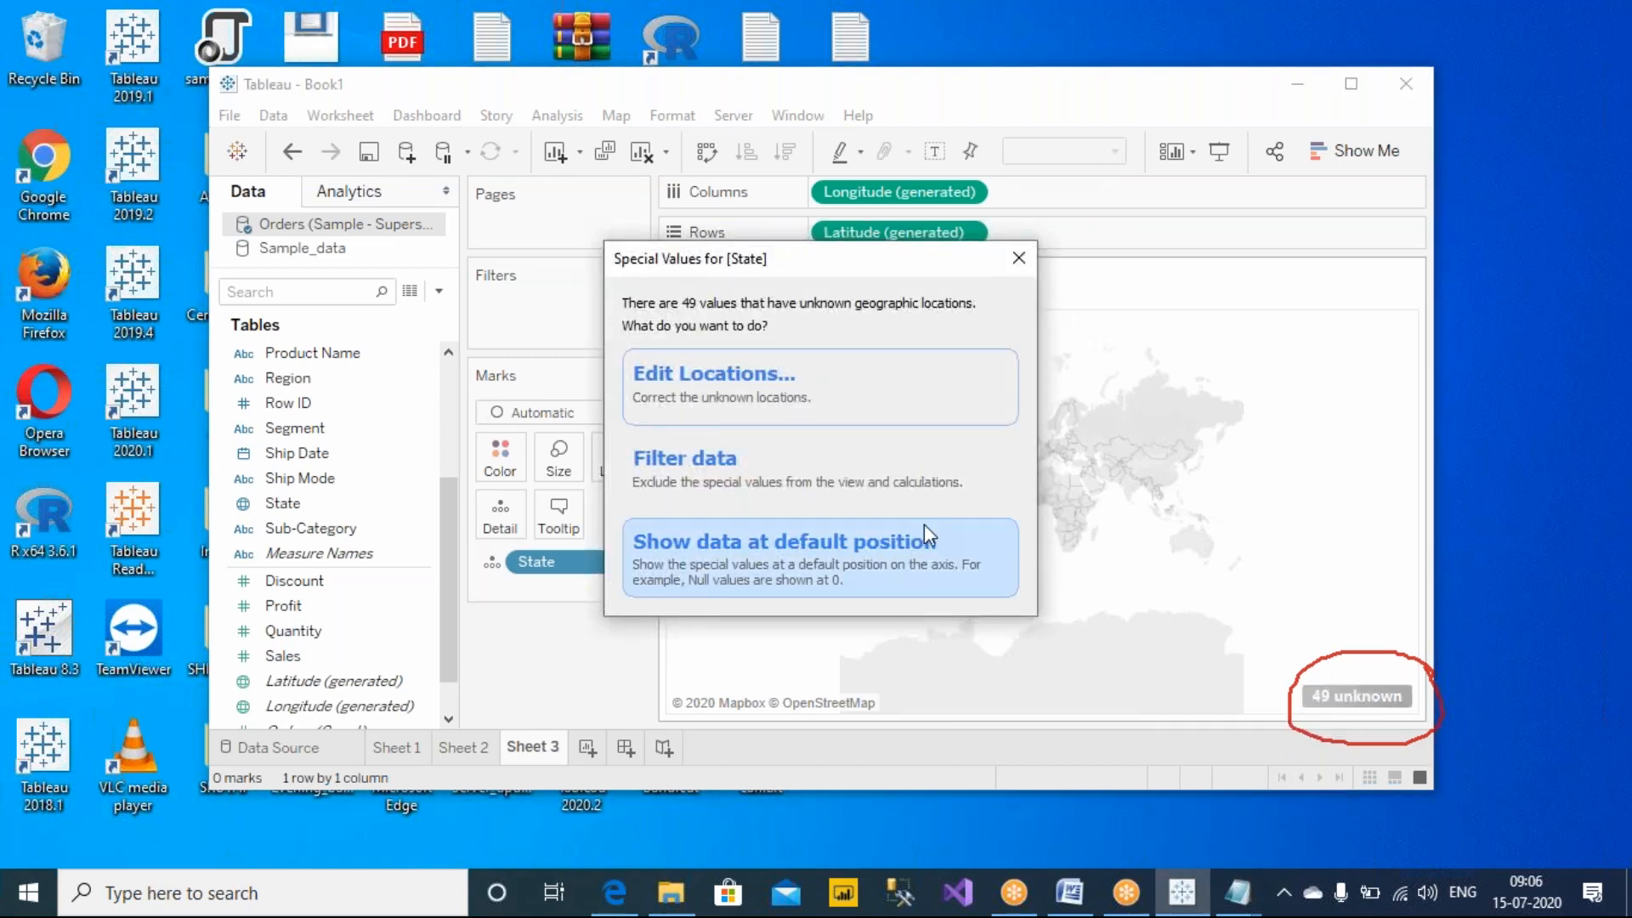
{"action": "left_click", "coordinate": [748, 372]}
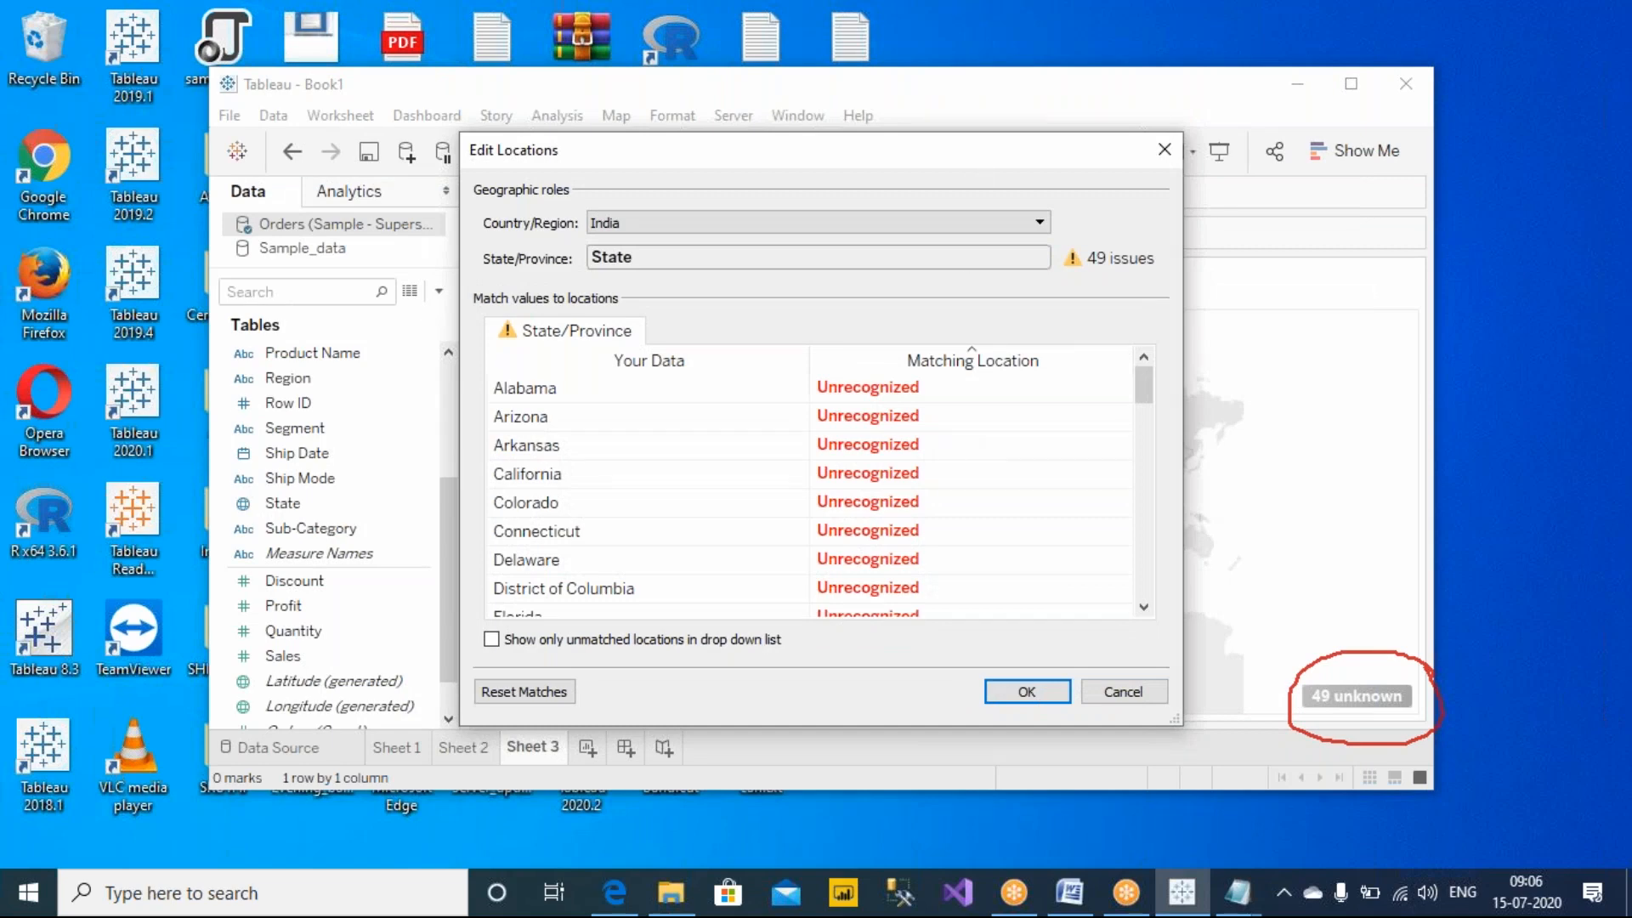
{"action": "left_click_drag", "start_coordinate": [1145, 395], "coordinate": [1143, 610]}
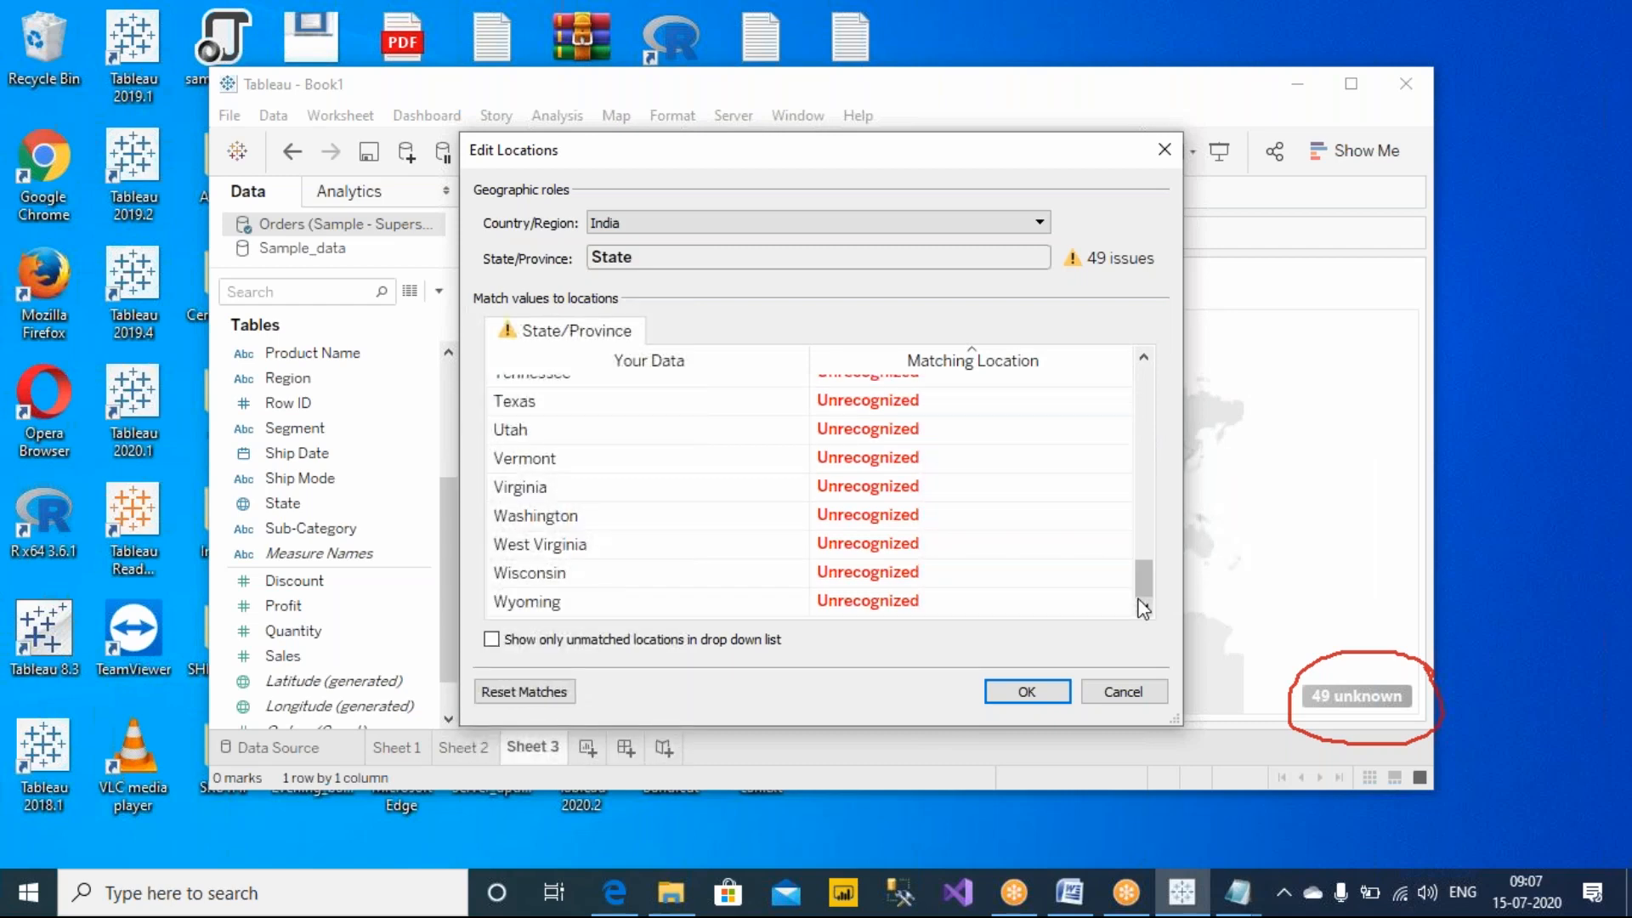
Circle the listed state names and the Country/Region setting in red, and draw an arrow from the State field to the list.
{"action": "left_click", "coordinate": [1078, 28]}
{"action": "left_click", "coordinate": [1057, 63]}
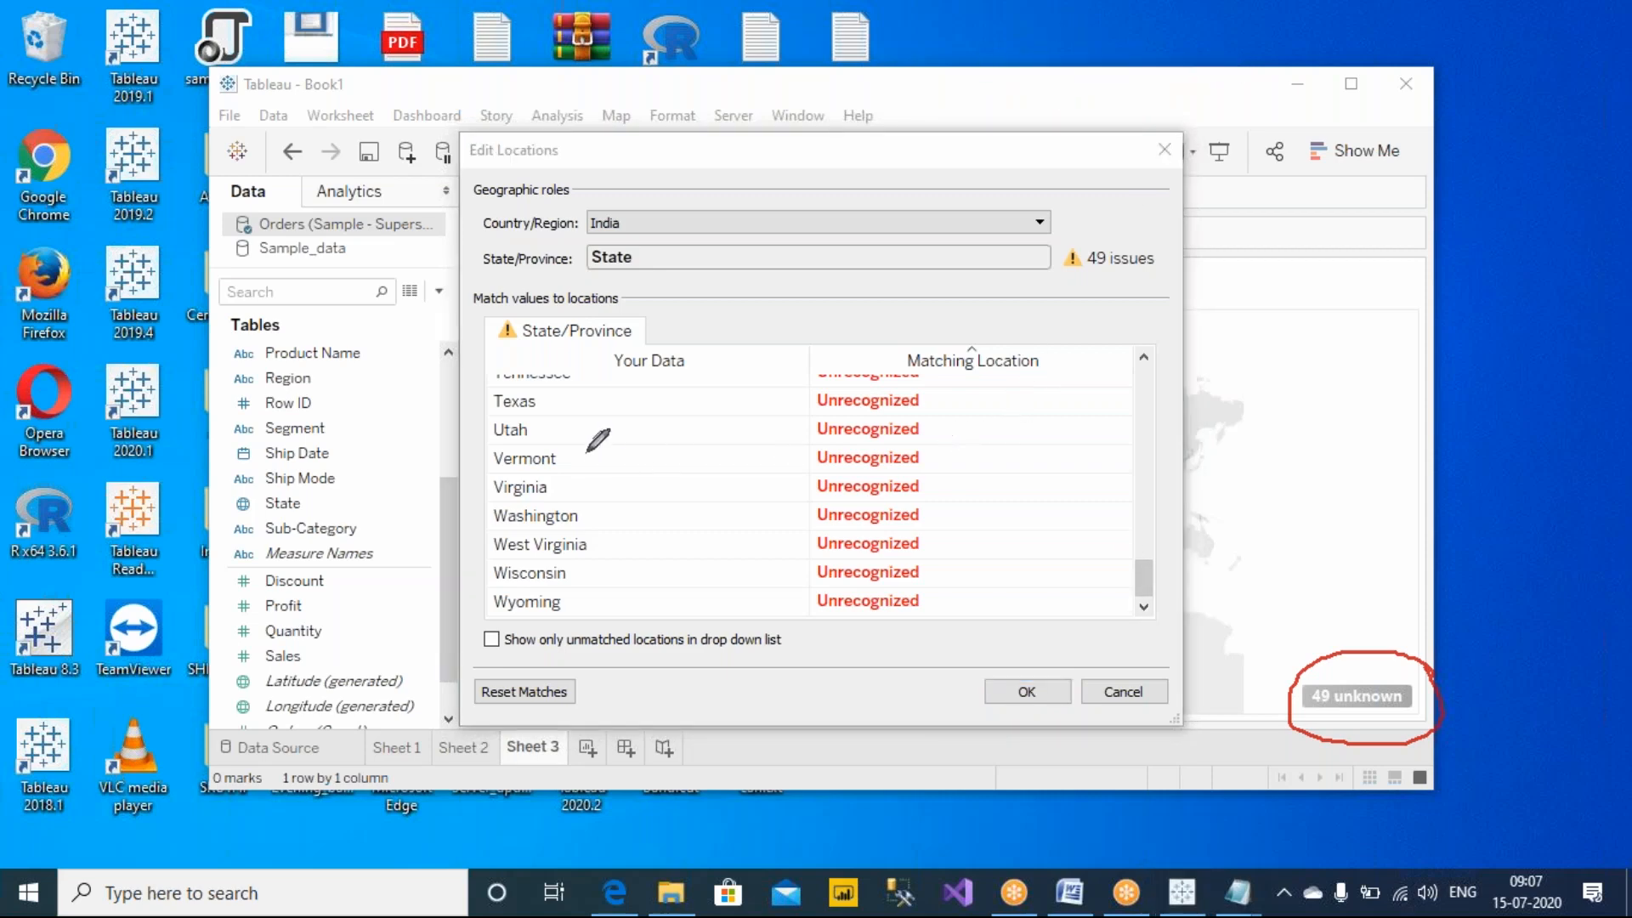
{"action": "mouse_move", "coordinate": [570, 395]}
{"action": "left_mouse_down"}
{"action": "mouse_move", "coordinate": [472, 374]}
{"action": "mouse_move", "coordinate": [475, 621]}
{"action": "mouse_move", "coordinate": [554, 665]}
{"action": "mouse_move", "coordinate": [587, 436]}
{"action": "mouse_move", "coordinate": [570, 393]}
{"action": "left_mouse_up"}
{"action": "mouse_move", "coordinate": [322, 507]}
{"action": "left_mouse_down"}
{"action": "mouse_move", "coordinate": [374, 442]}
{"action": "mouse_move", "coordinate": [443, 432]}
{"action": "mouse_move", "coordinate": [428, 461]}
{"action": "left_mouse_up"}
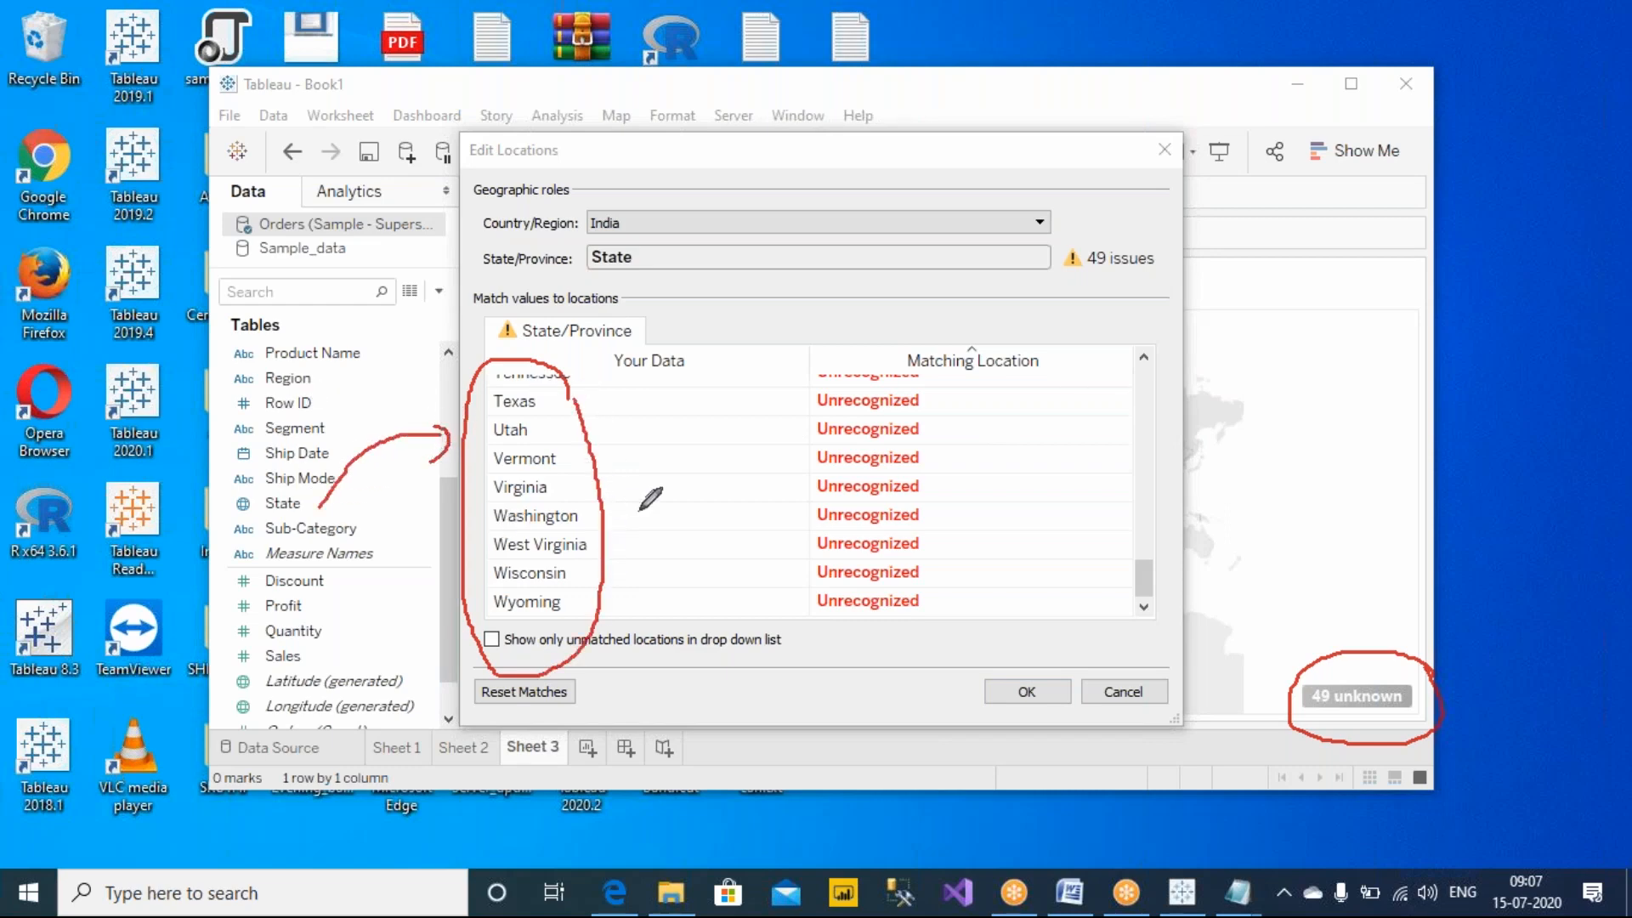
{"action": "mouse_move", "coordinate": [647, 198]}
{"action": "left_mouse_down"}
{"action": "mouse_move", "coordinate": [501, 189]}
{"action": "mouse_move", "coordinate": [525, 237]}
{"action": "mouse_move", "coordinate": [656, 235]}
{"action": "mouse_move", "coordinate": [640, 197]}
{"action": "left_mouse_up"}
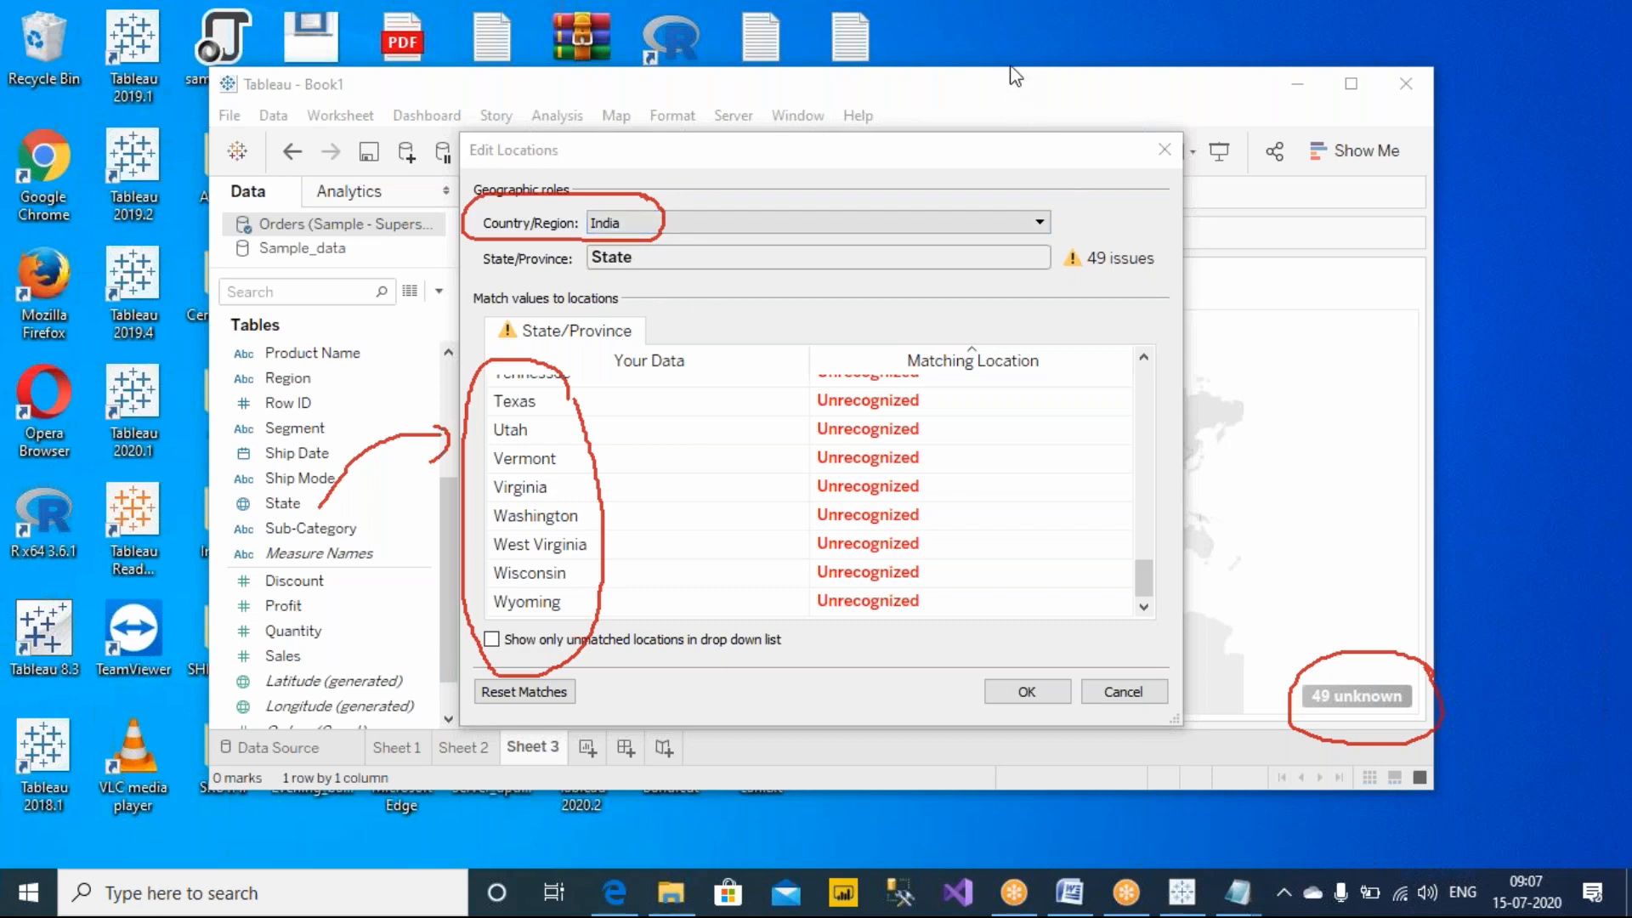
Examine the matching locations offered for Texas without choosing one.
{"action": "left_click", "coordinate": [904, 403]}
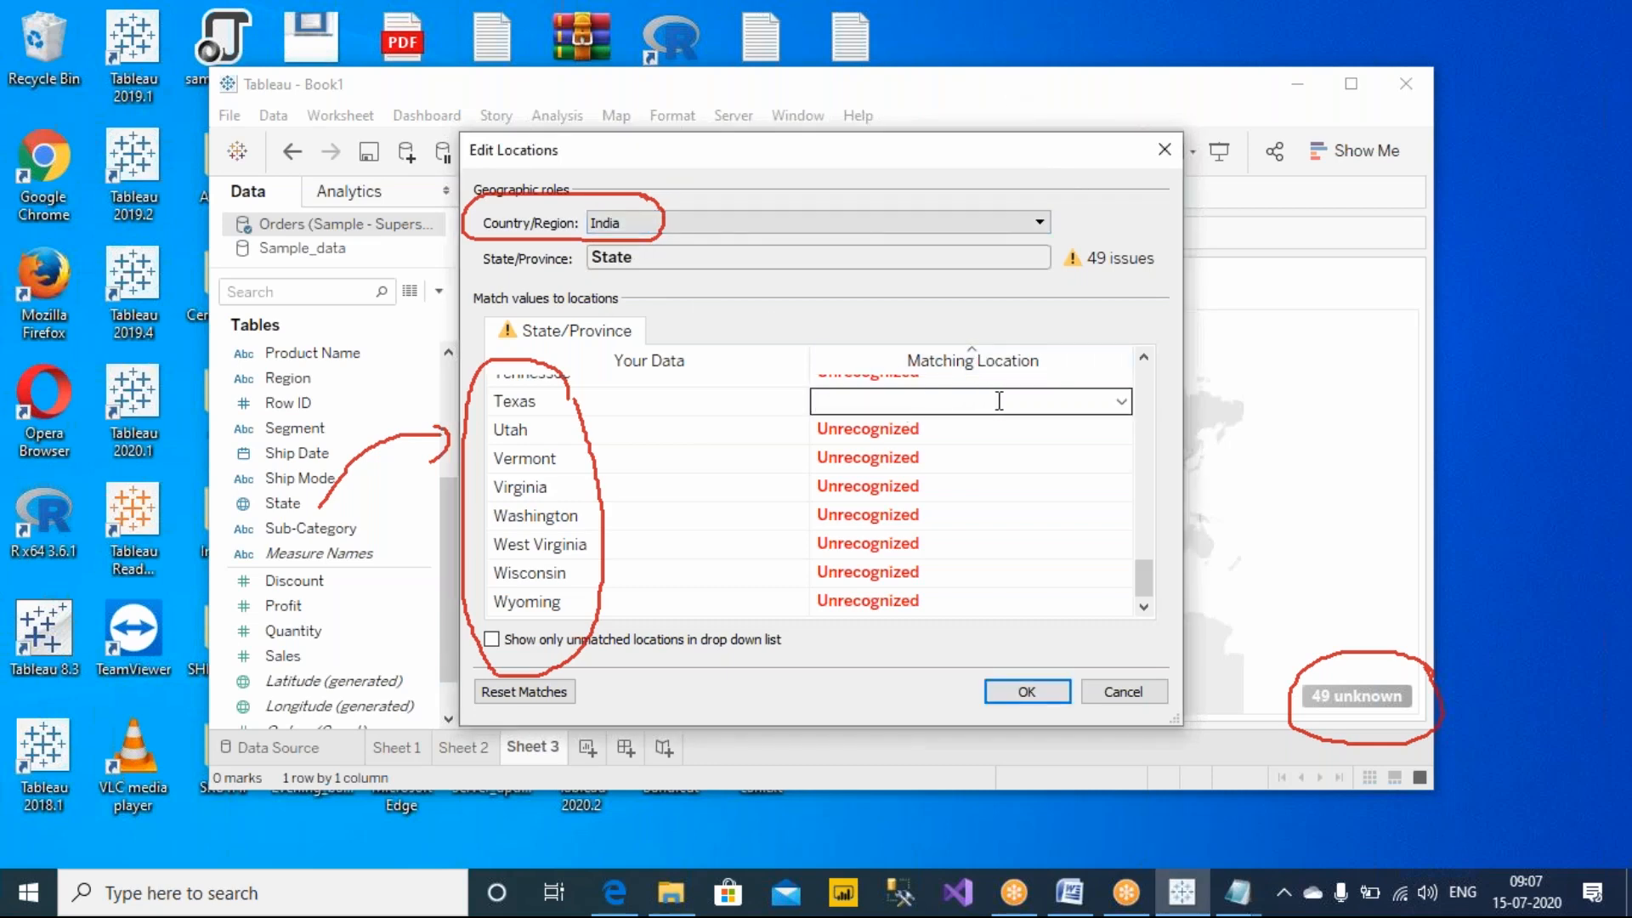
{"action": "left_click", "coordinate": [1122, 401]}
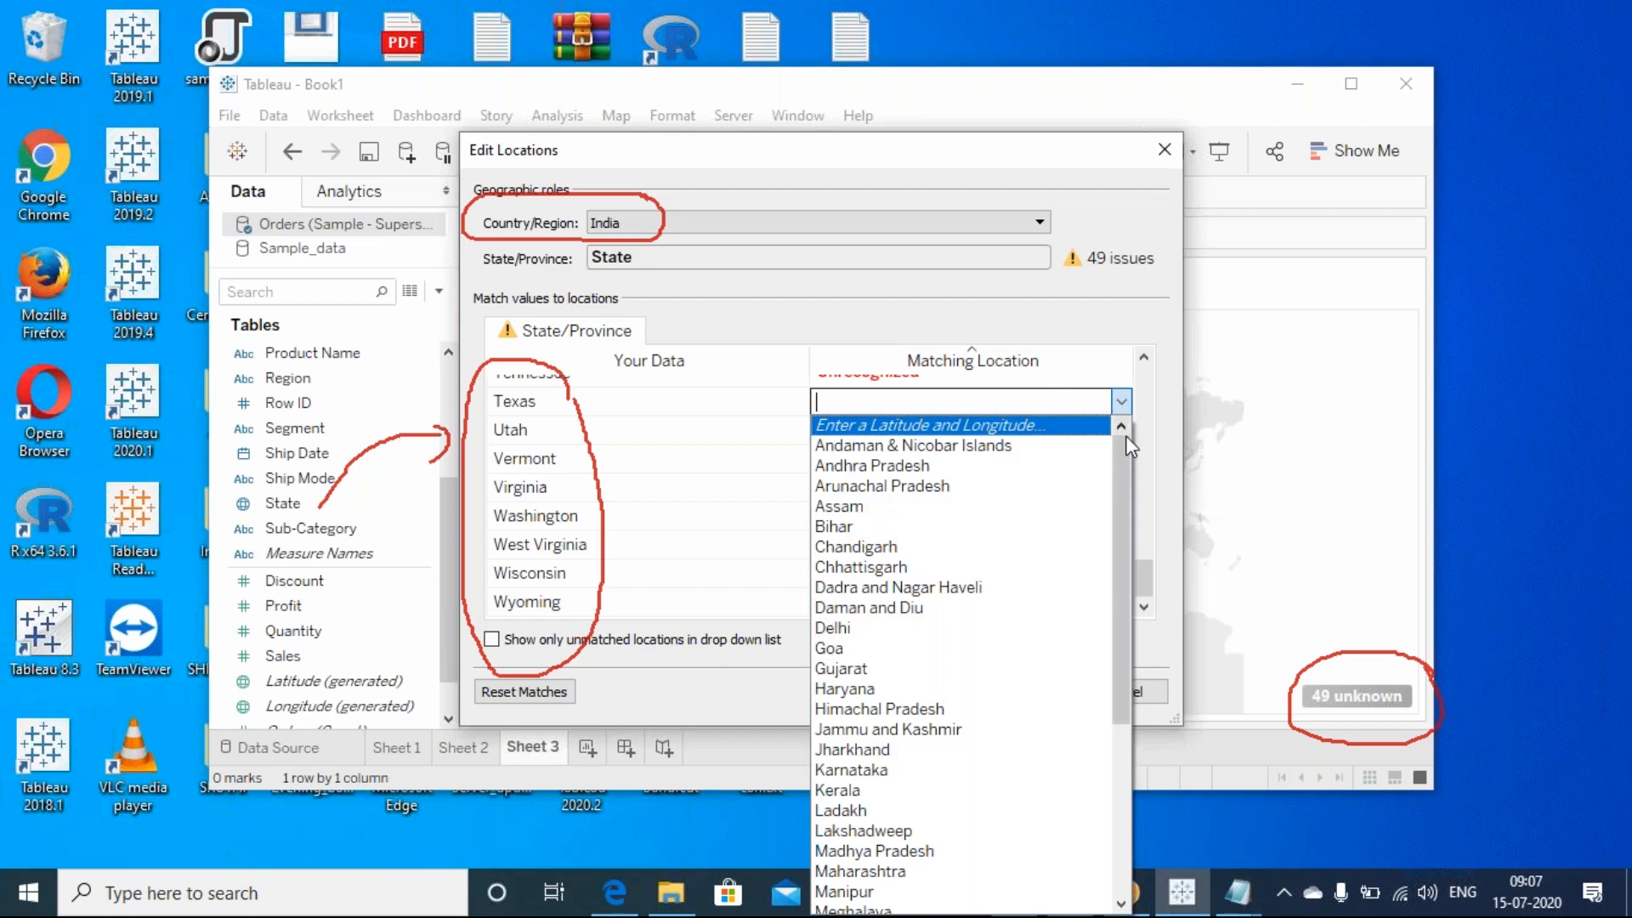
{"action": "left_click_drag", "start_coordinate": [1122, 467], "coordinate": [1157, 309]}
{"action": "left_click", "coordinate": [1151, 314]}
{"action": "scroll", "coordinate": [1156, 400], "scroll_direction": "up", "scroll_amount": 3}
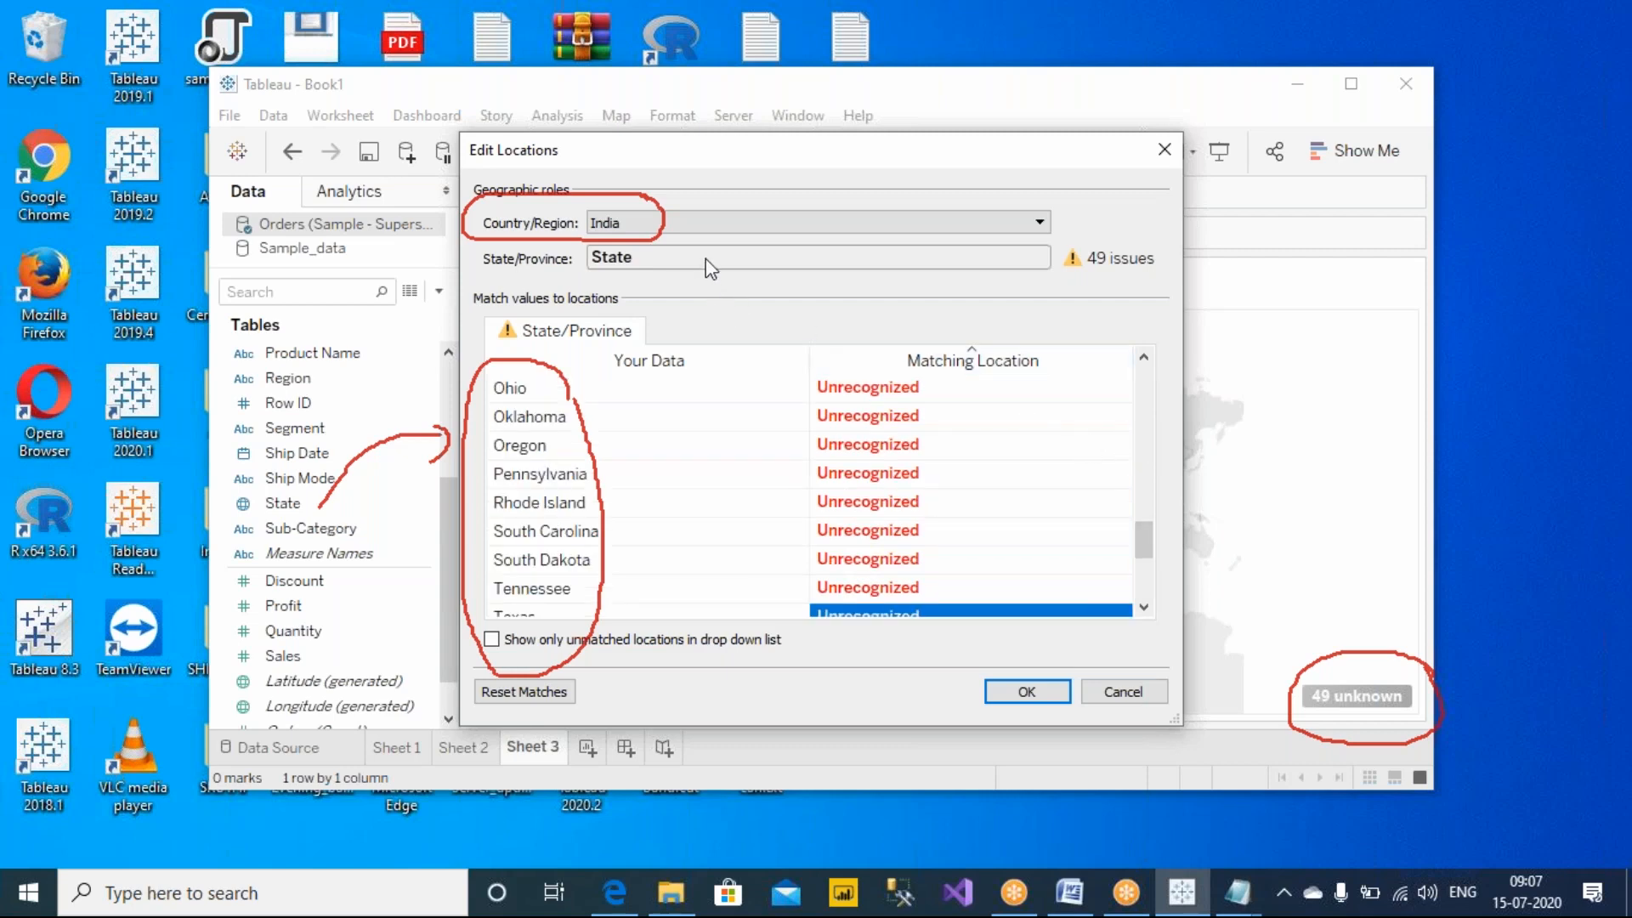
Set the fixed Country/Region for the State values to United States, check the matched states, and apply the change.
{"action": "left_click", "coordinate": [763, 223]}
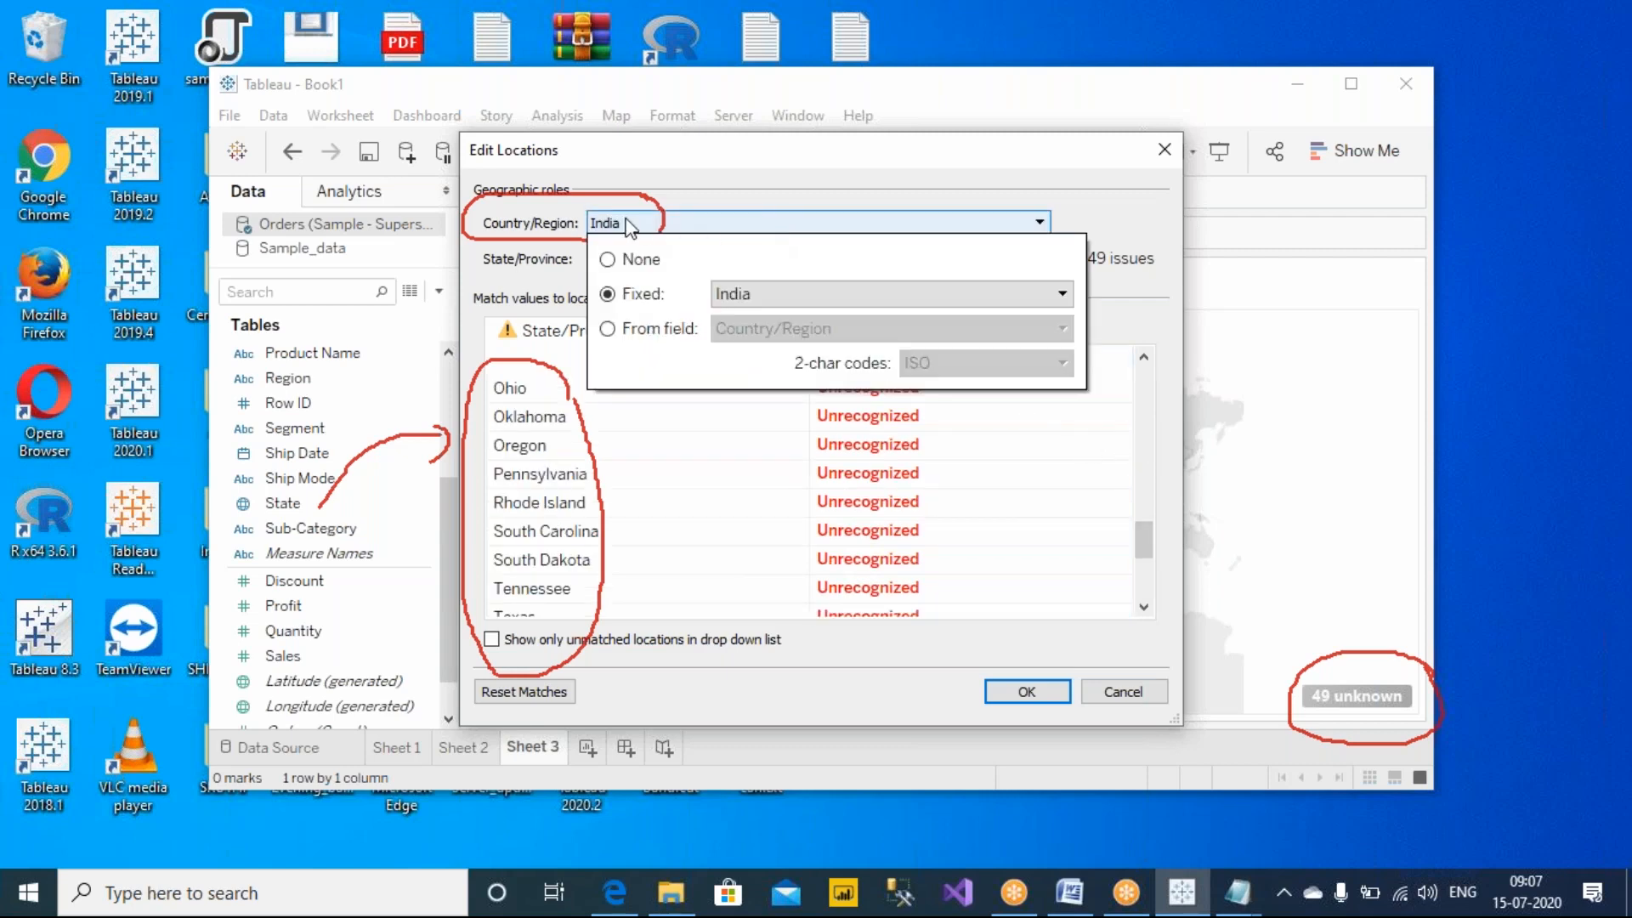
{"action": "left_click", "coordinate": [792, 297]}
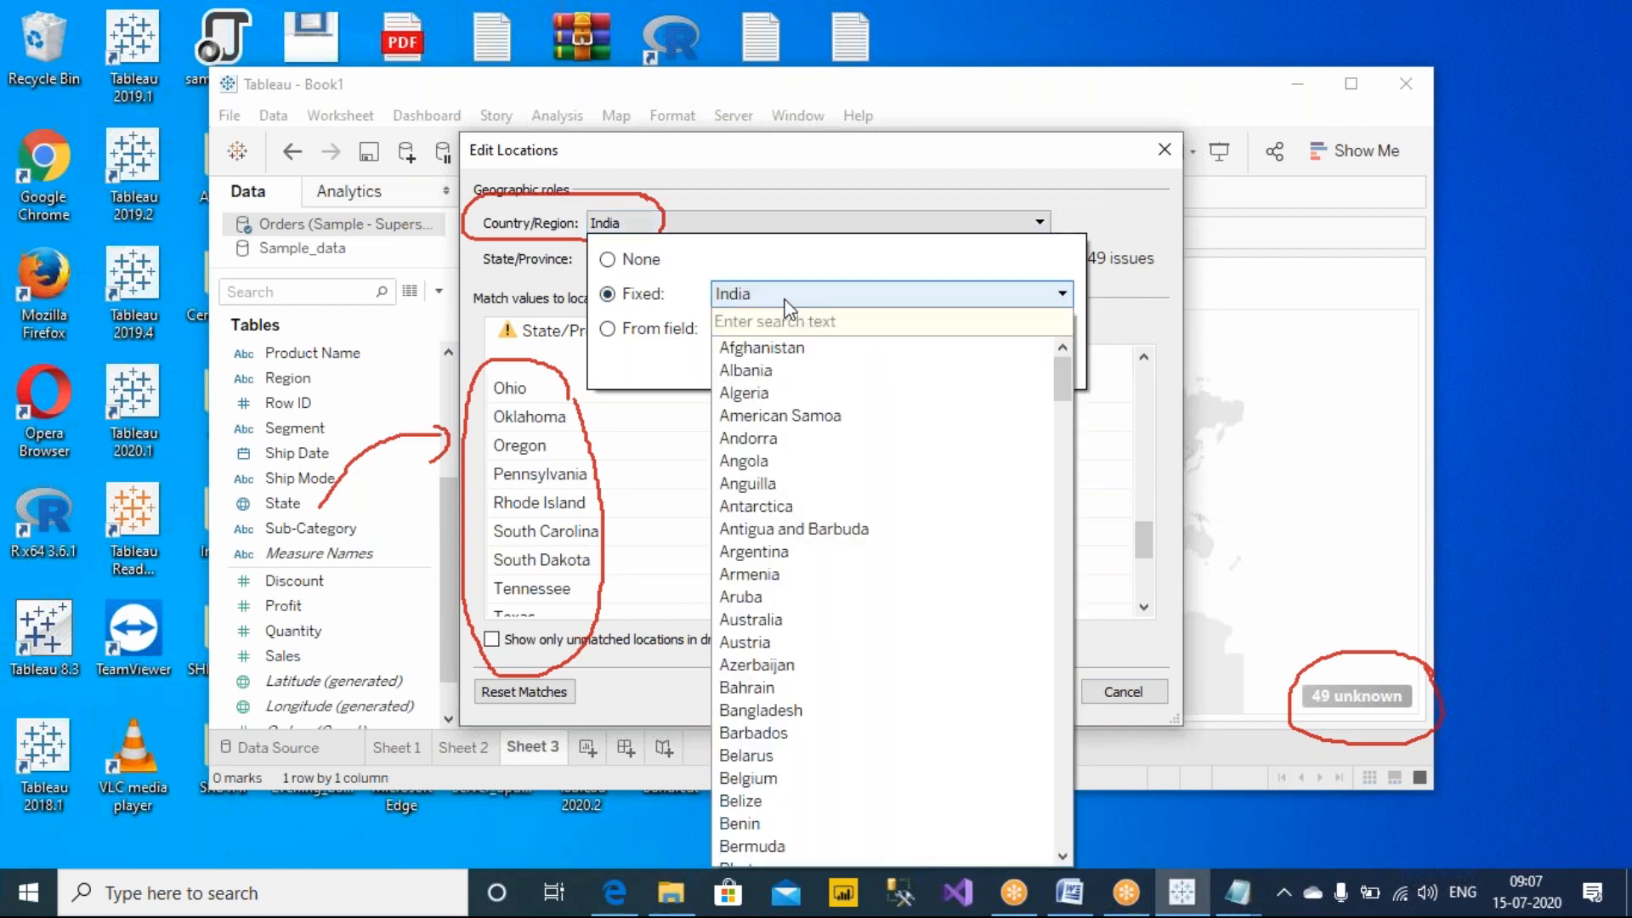
{"action": "type", "text": "UNI"}
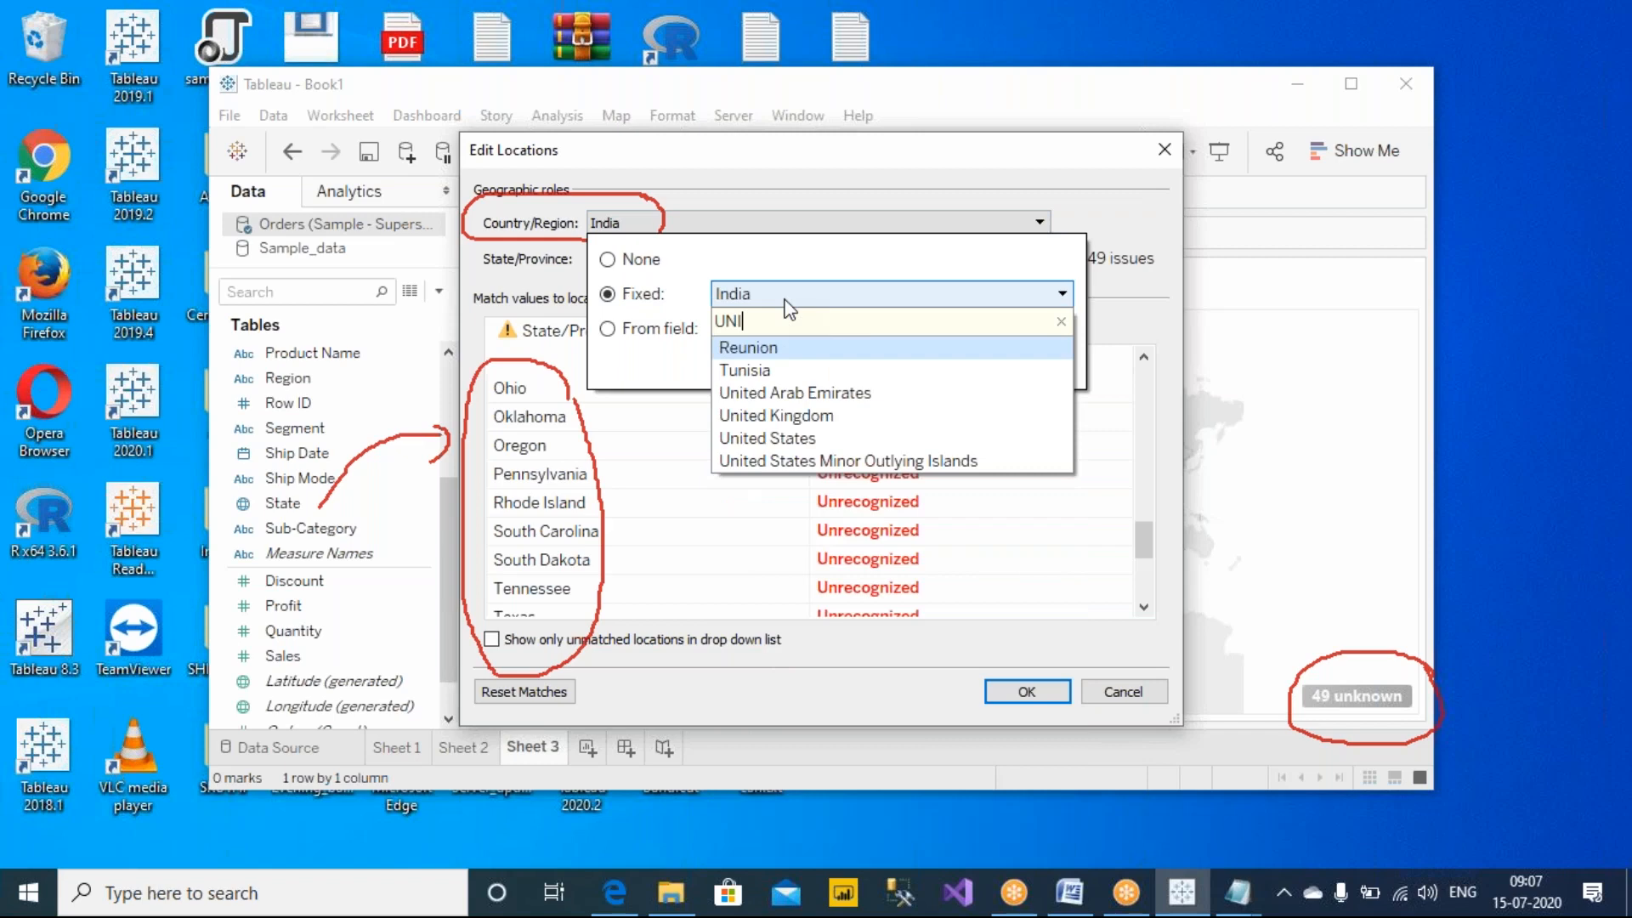
{"action": "key", "text": "Down"}
{"action": "key", "text": "Down"}
{"action": "key", "text": "Down"}
{"action": "key", "text": "Down"}
{"action": "key", "text": "Return"}
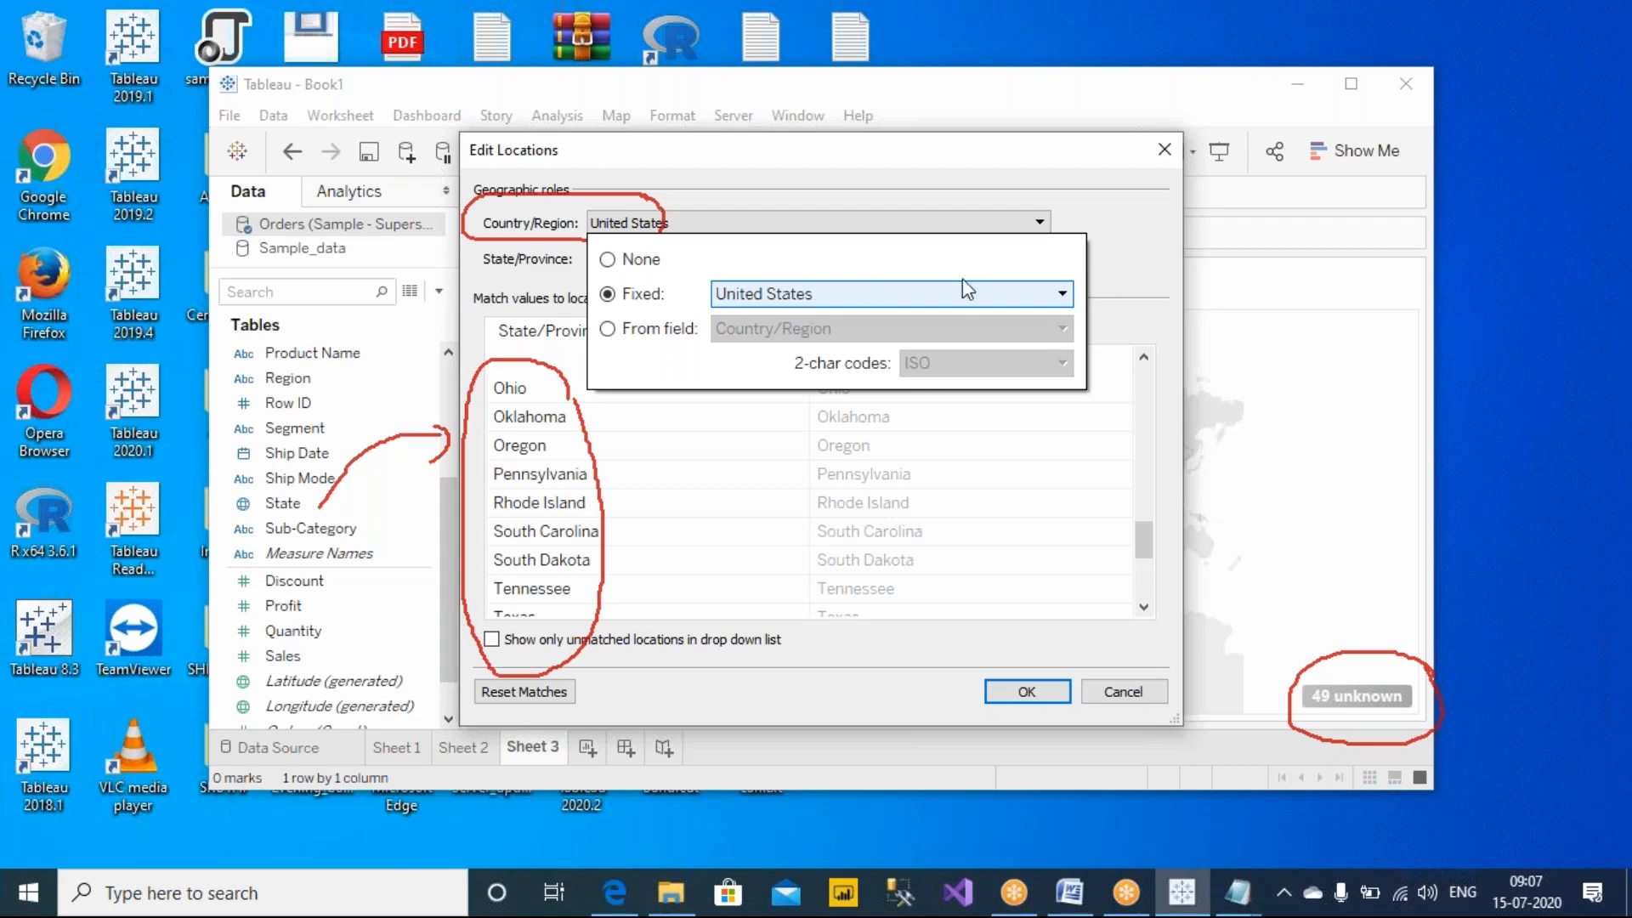
{"action": "left_click", "coordinate": [1121, 240]}
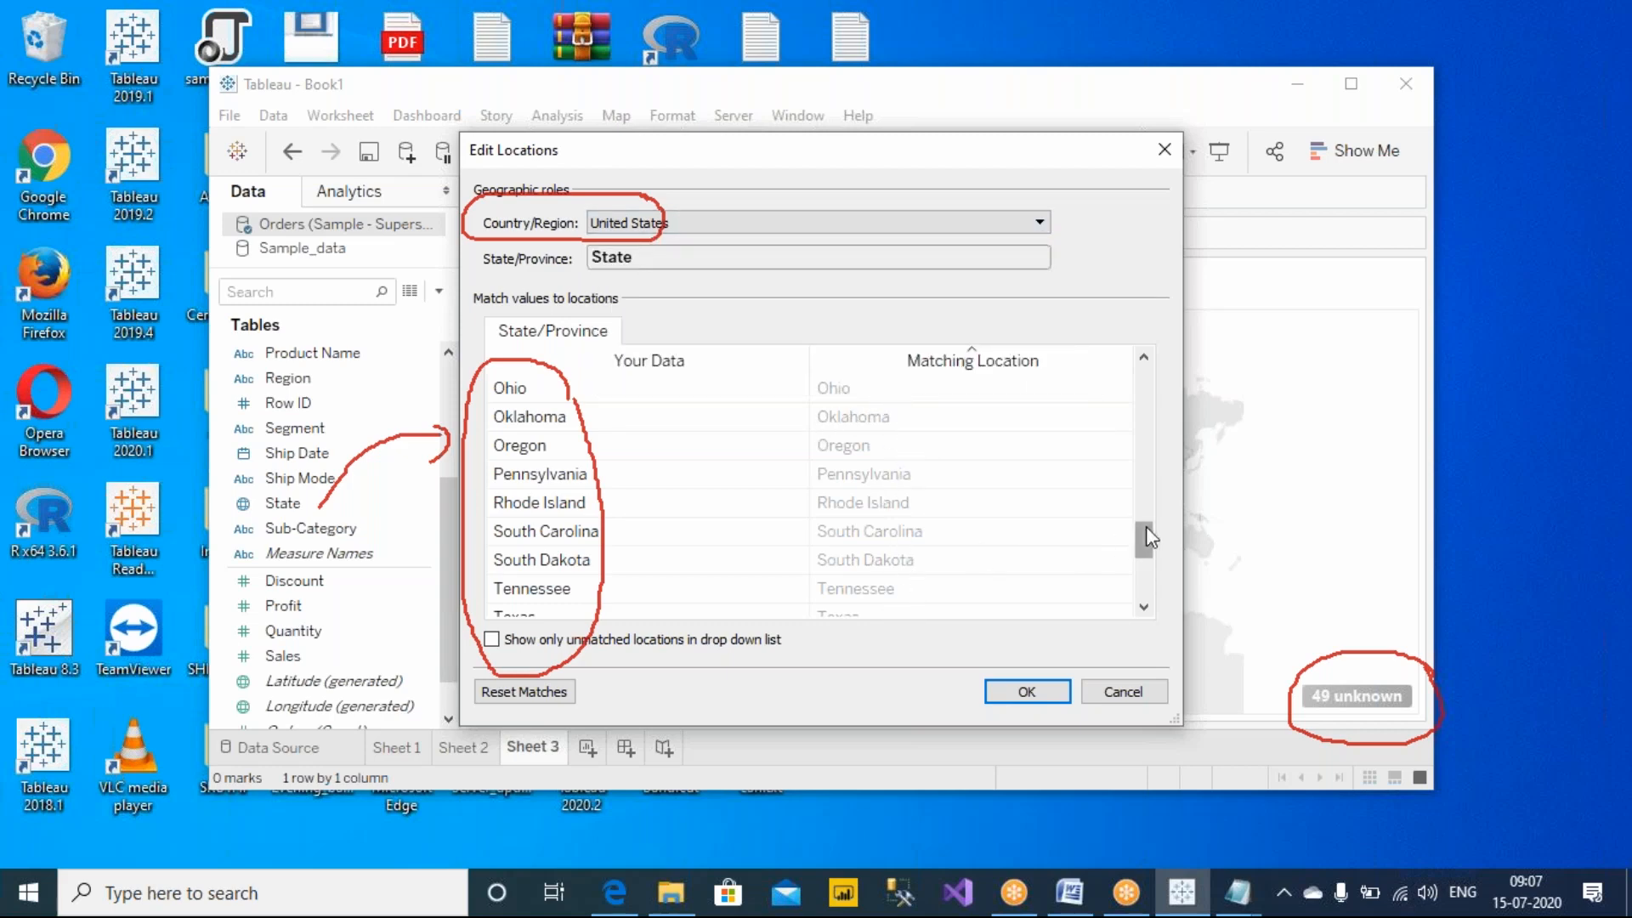
{"action": "left_click_drag", "start_coordinate": [1145, 527], "coordinate": [1089, 328]}
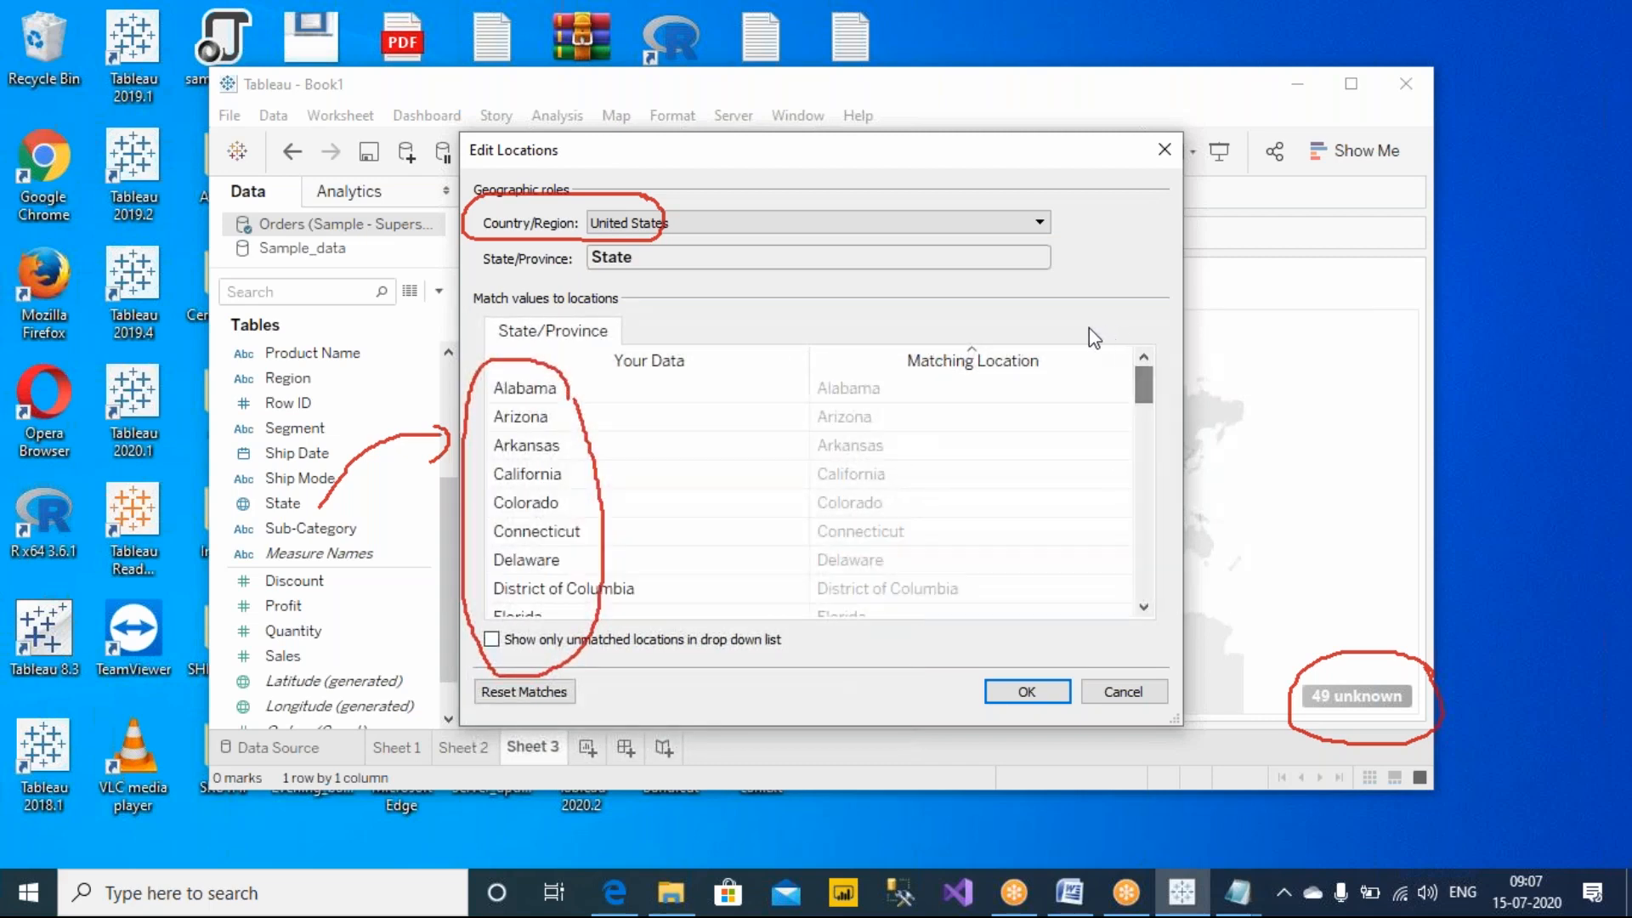
{"action": "left_click", "coordinate": [1025, 691]}
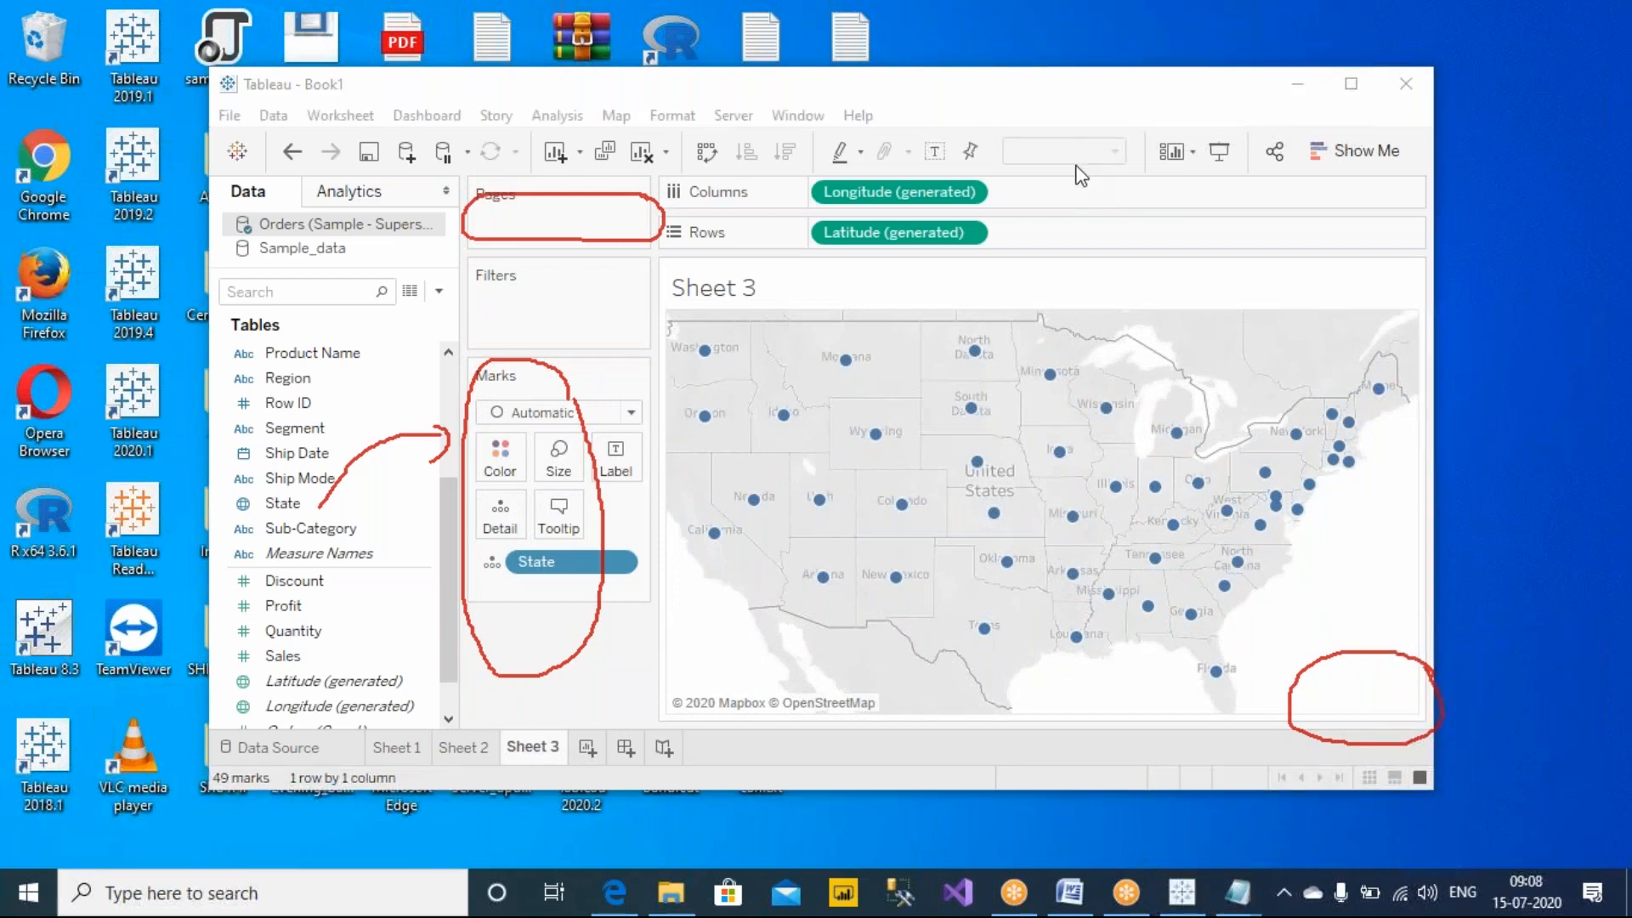
Clear the red annotations from the screen and maximize the Tableau window.
{"action": "left_click", "coordinate": [1092, 156]}
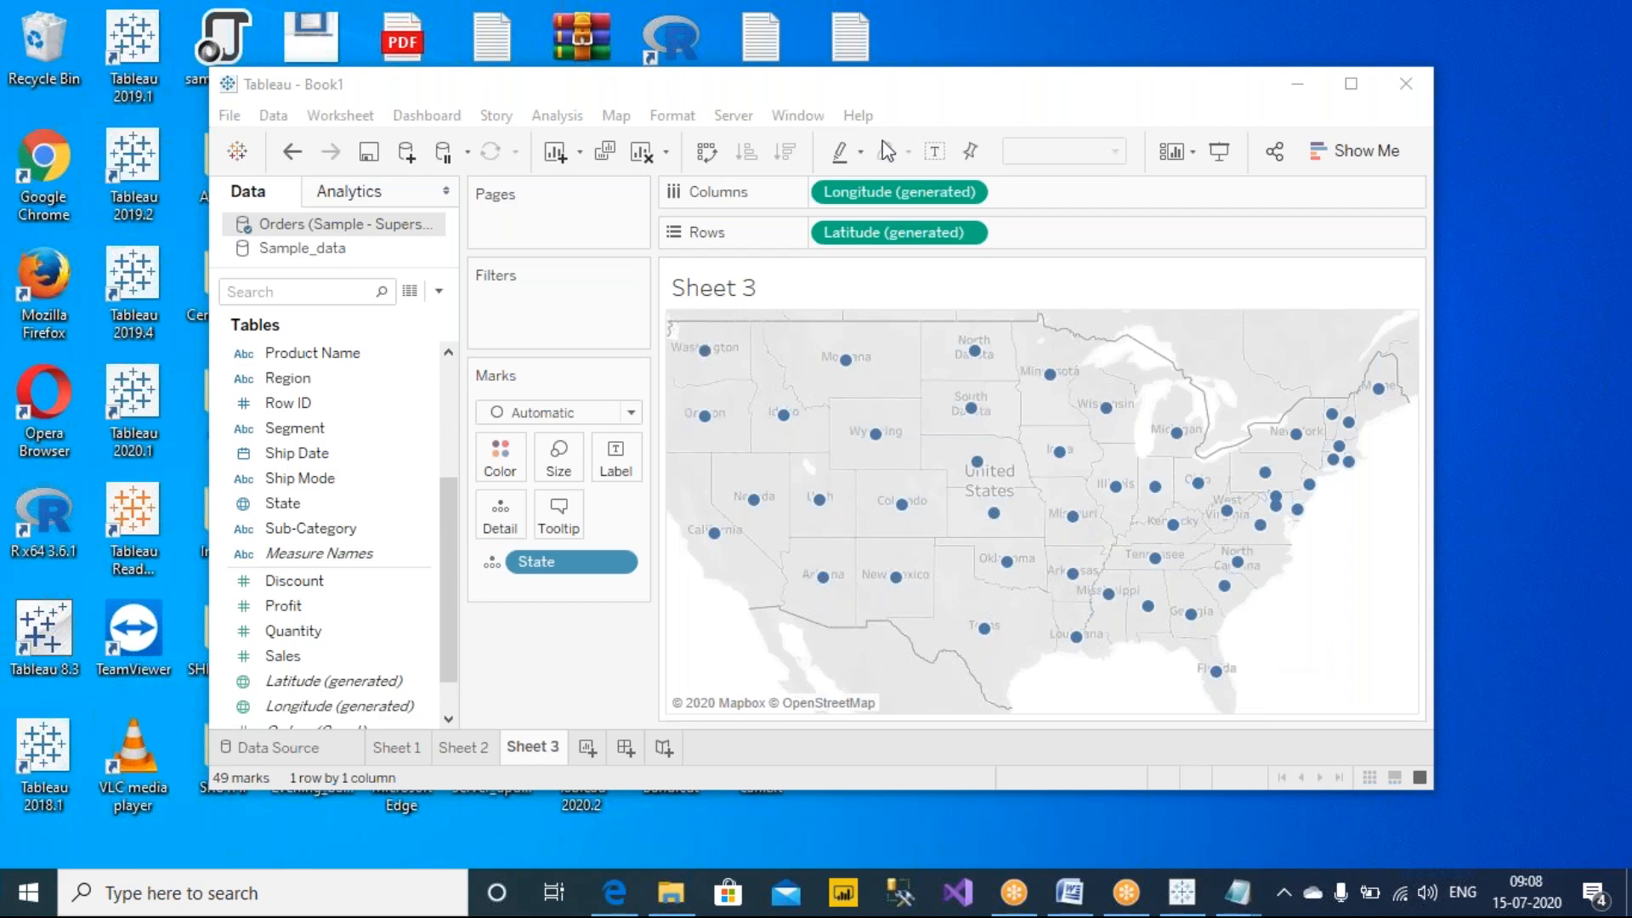
{"action": "double_click", "coordinate": [886, 85]}
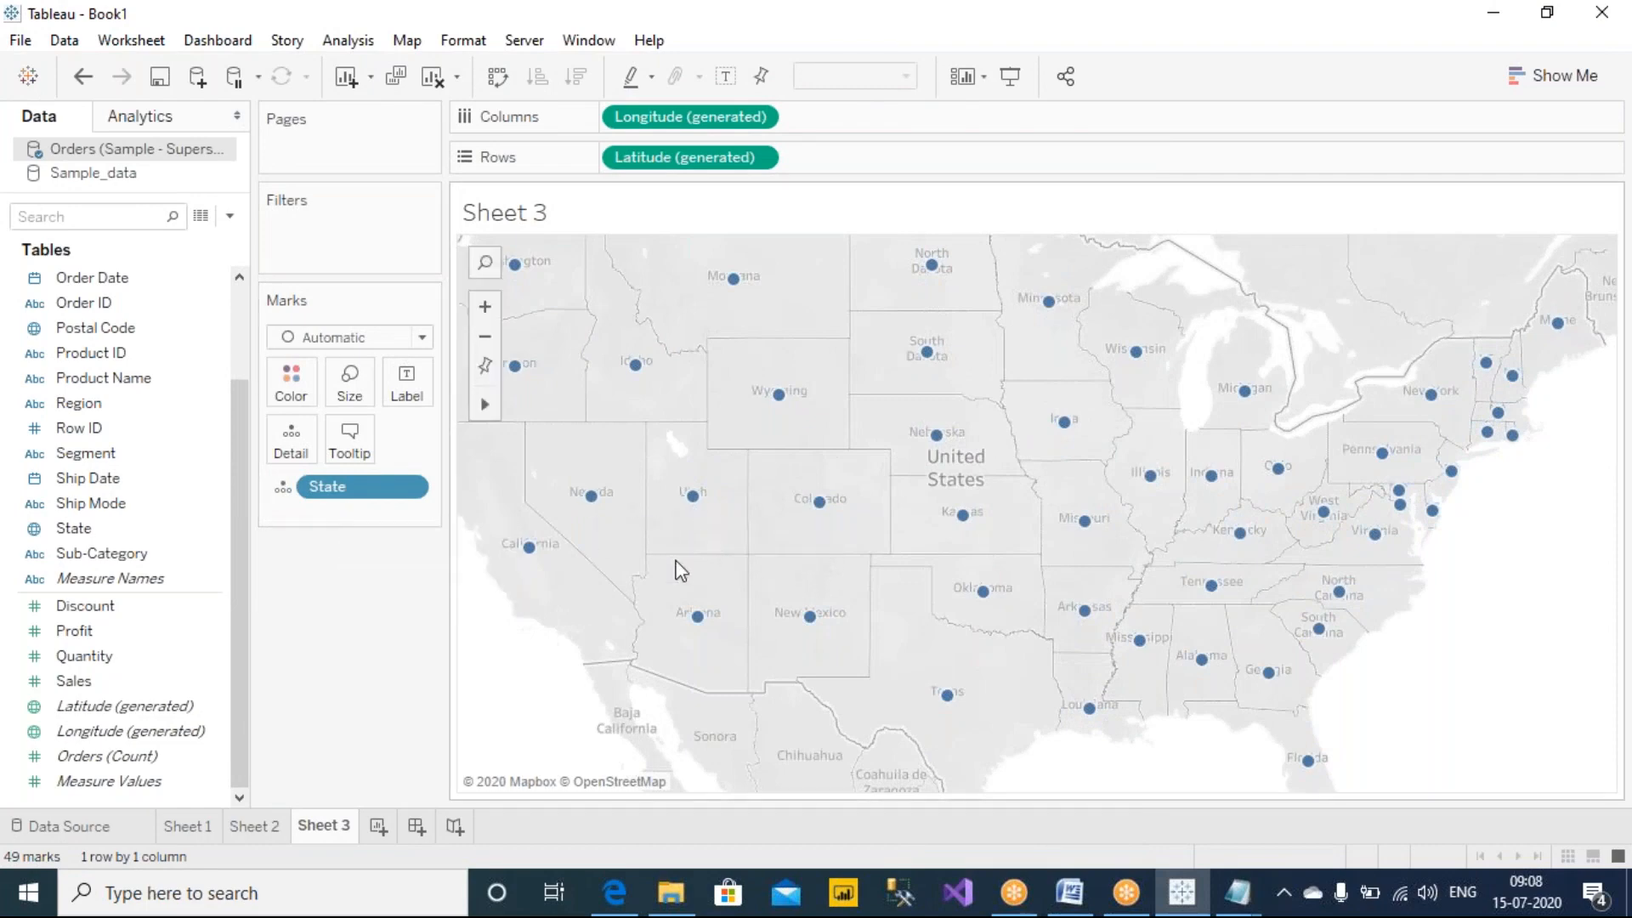
Show the state map with the Map mark type, and switch its marks to Circle.
{"action": "left_click", "coordinate": [394, 352]}
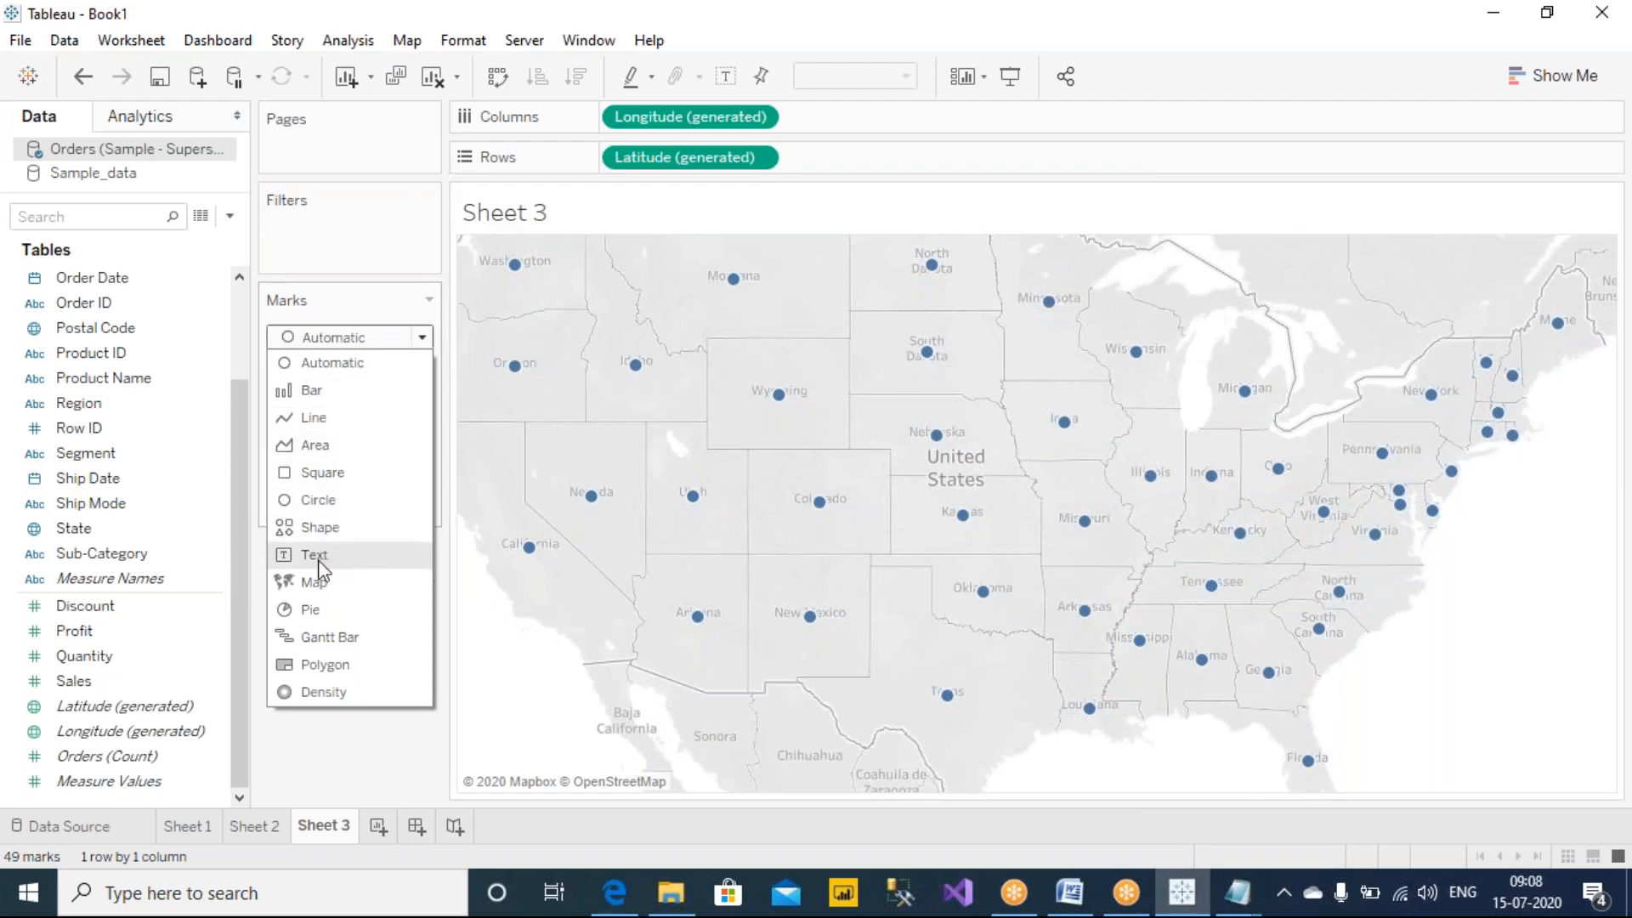
{"action": "left_click", "coordinate": [311, 583]}
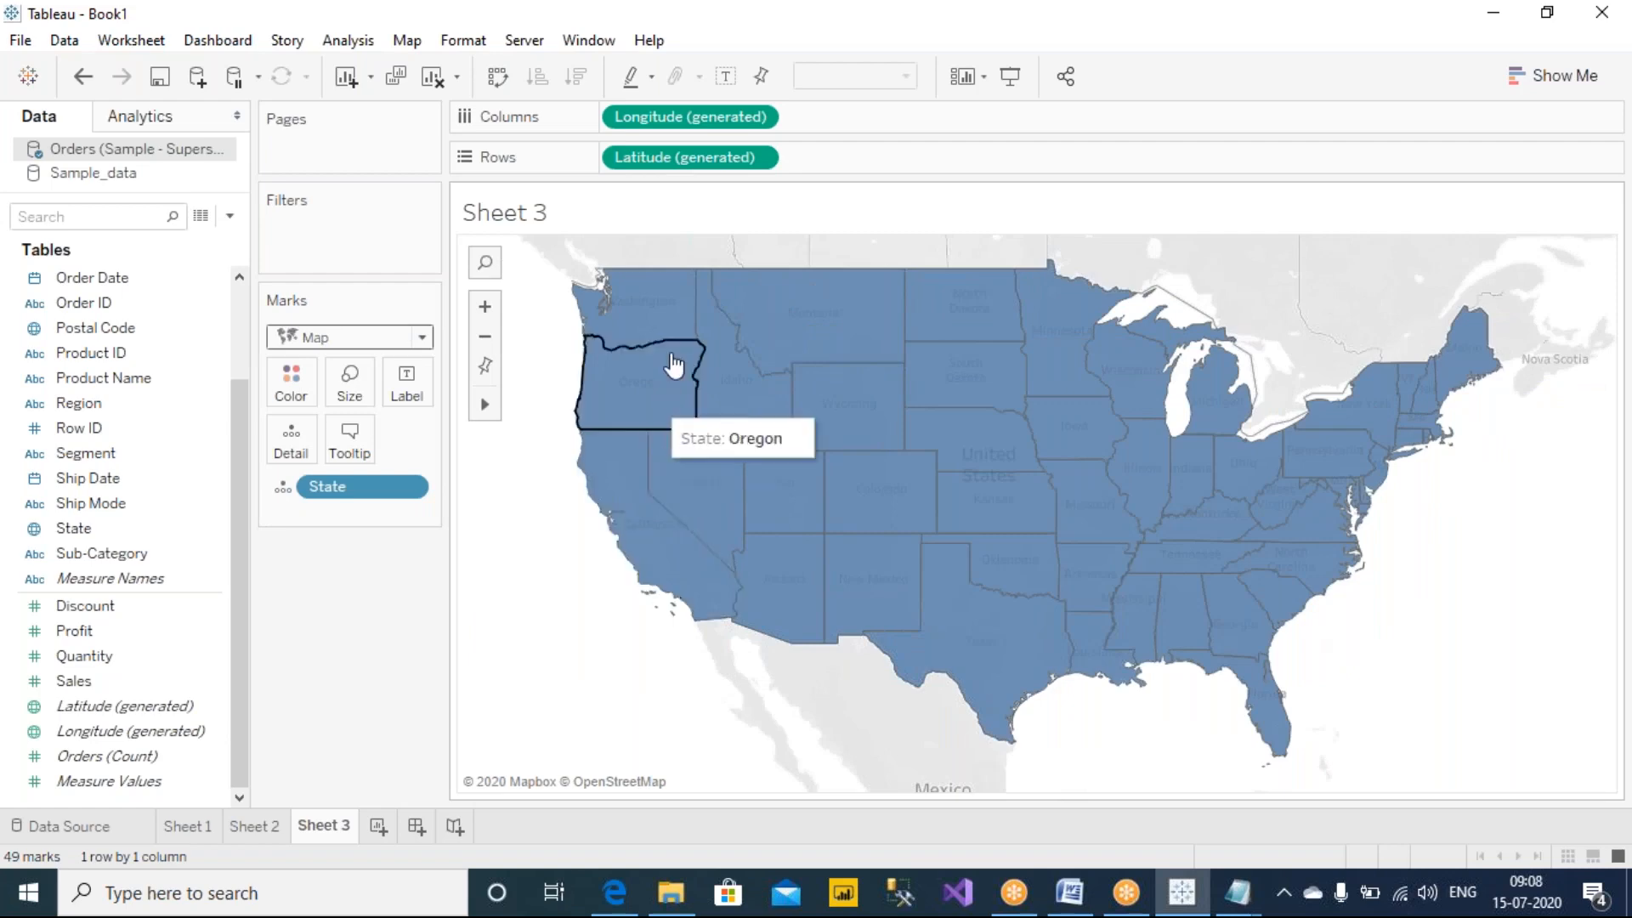
{"action": "left_click", "coordinate": [294, 338]}
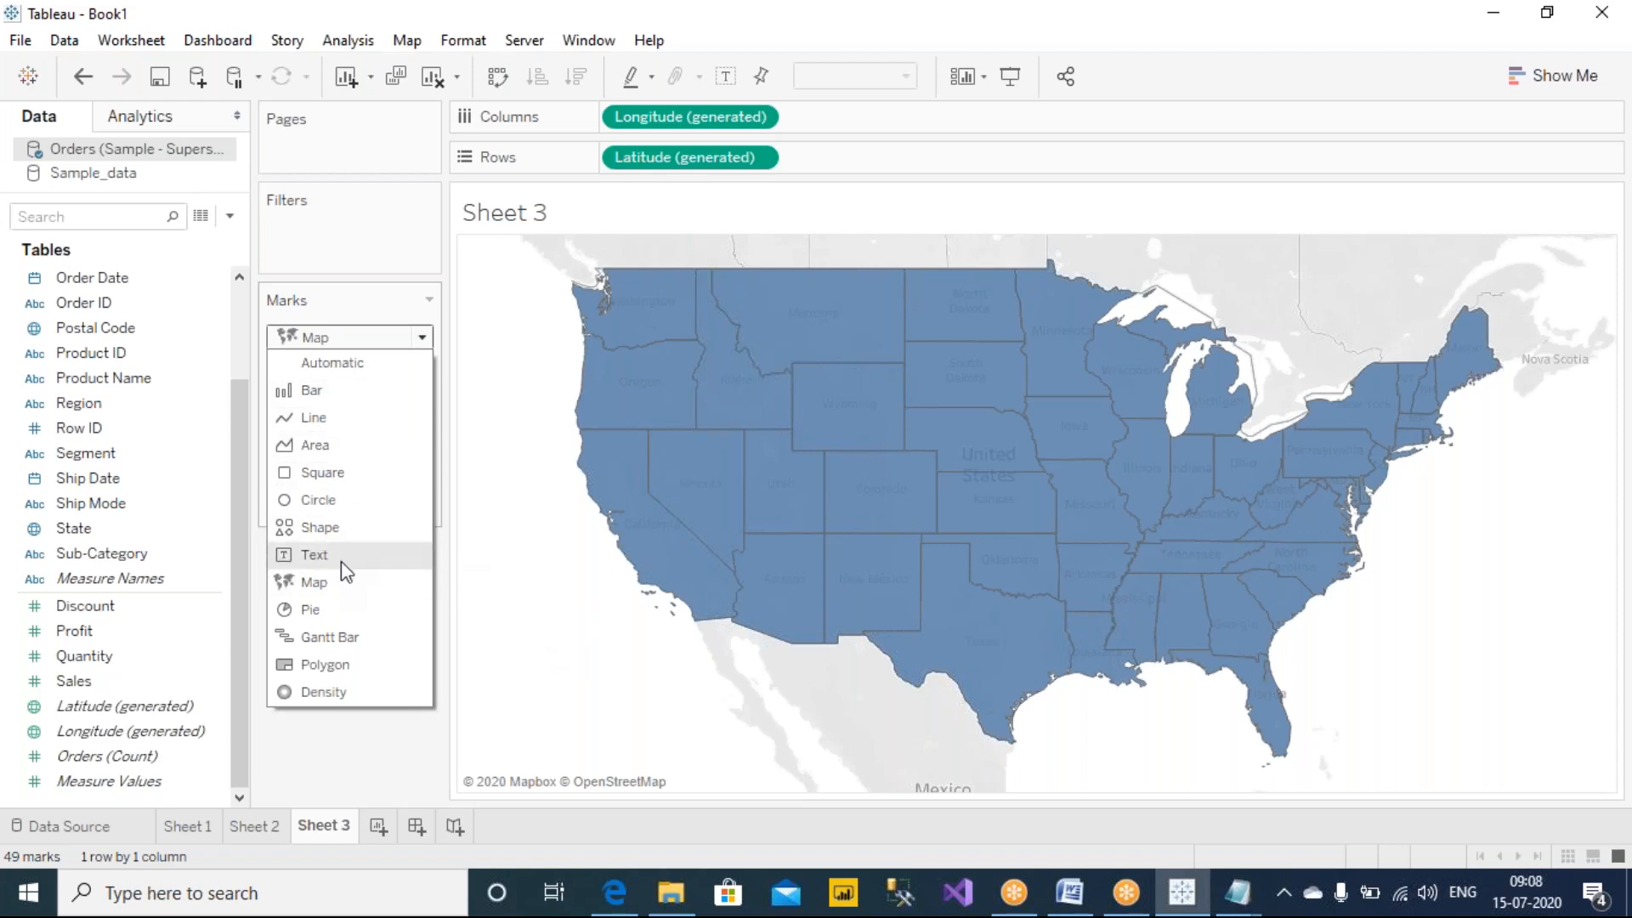
{"action": "left_click", "coordinate": [329, 500]}
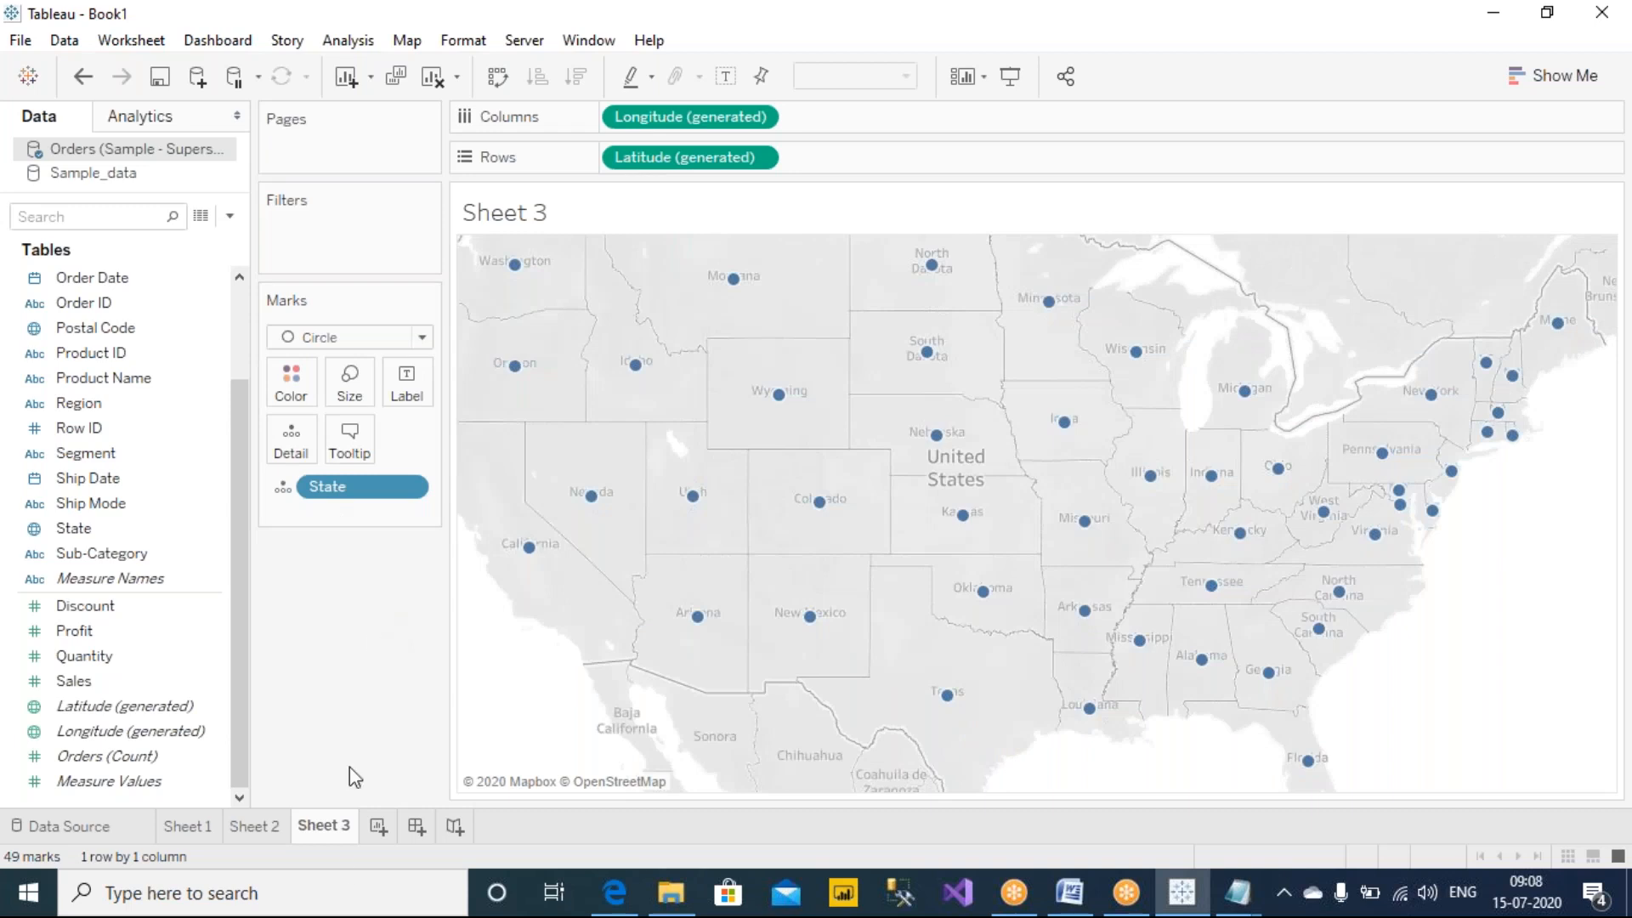
Add a new worksheet, then switch to Sample_data.txt in Notepad and move its window clear of the data fields and Marks card.
{"action": "left_click", "coordinate": [377, 825]}
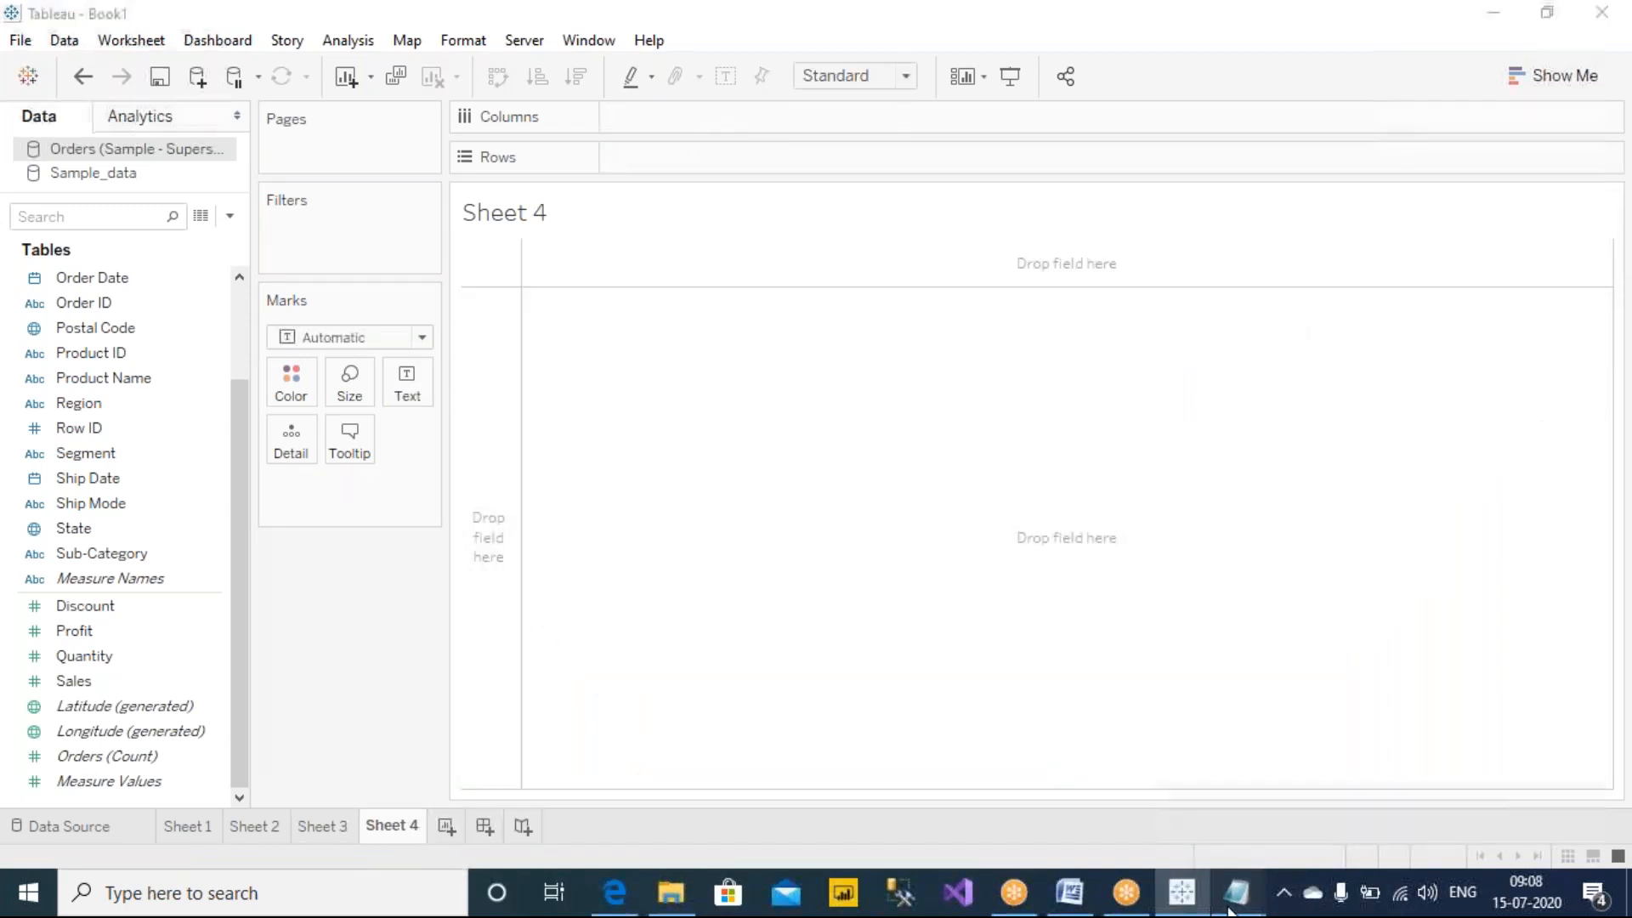
{"action": "mouse_move", "coordinate": [1236, 892]}
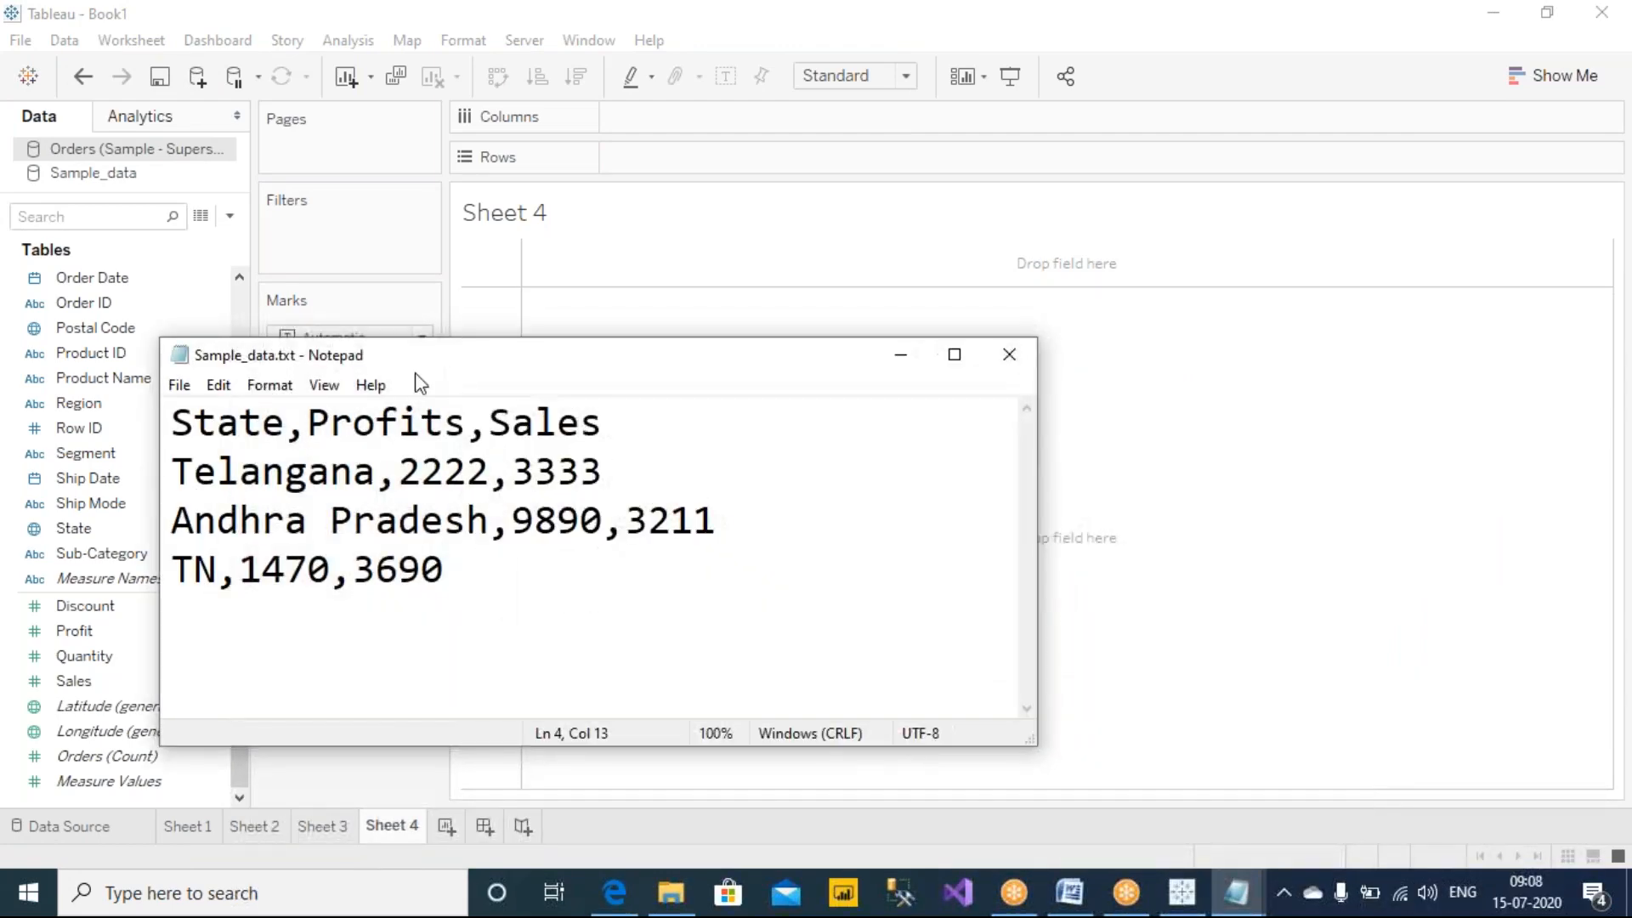
{"action": "left_click_drag", "start_coordinate": [415, 379], "coordinate": [968, 357]}
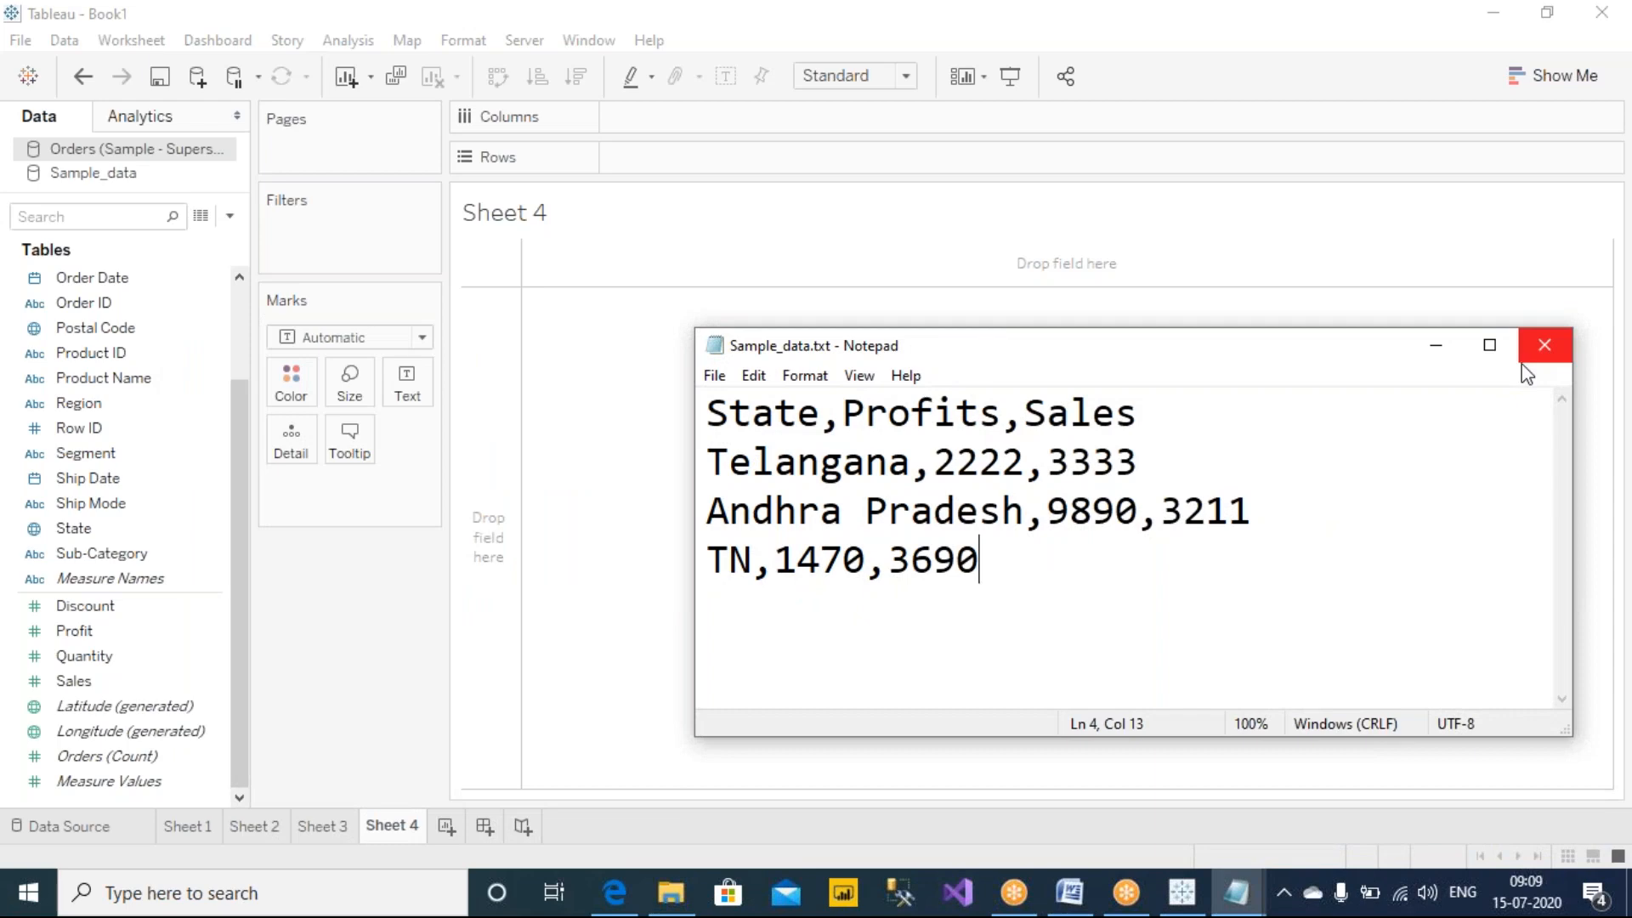
Close the open Sample_data.txt and create a new text document named Sample2_data.txt in the Day7_Jul 15 folder.
{"action": "left_click", "coordinate": [1544, 345]}
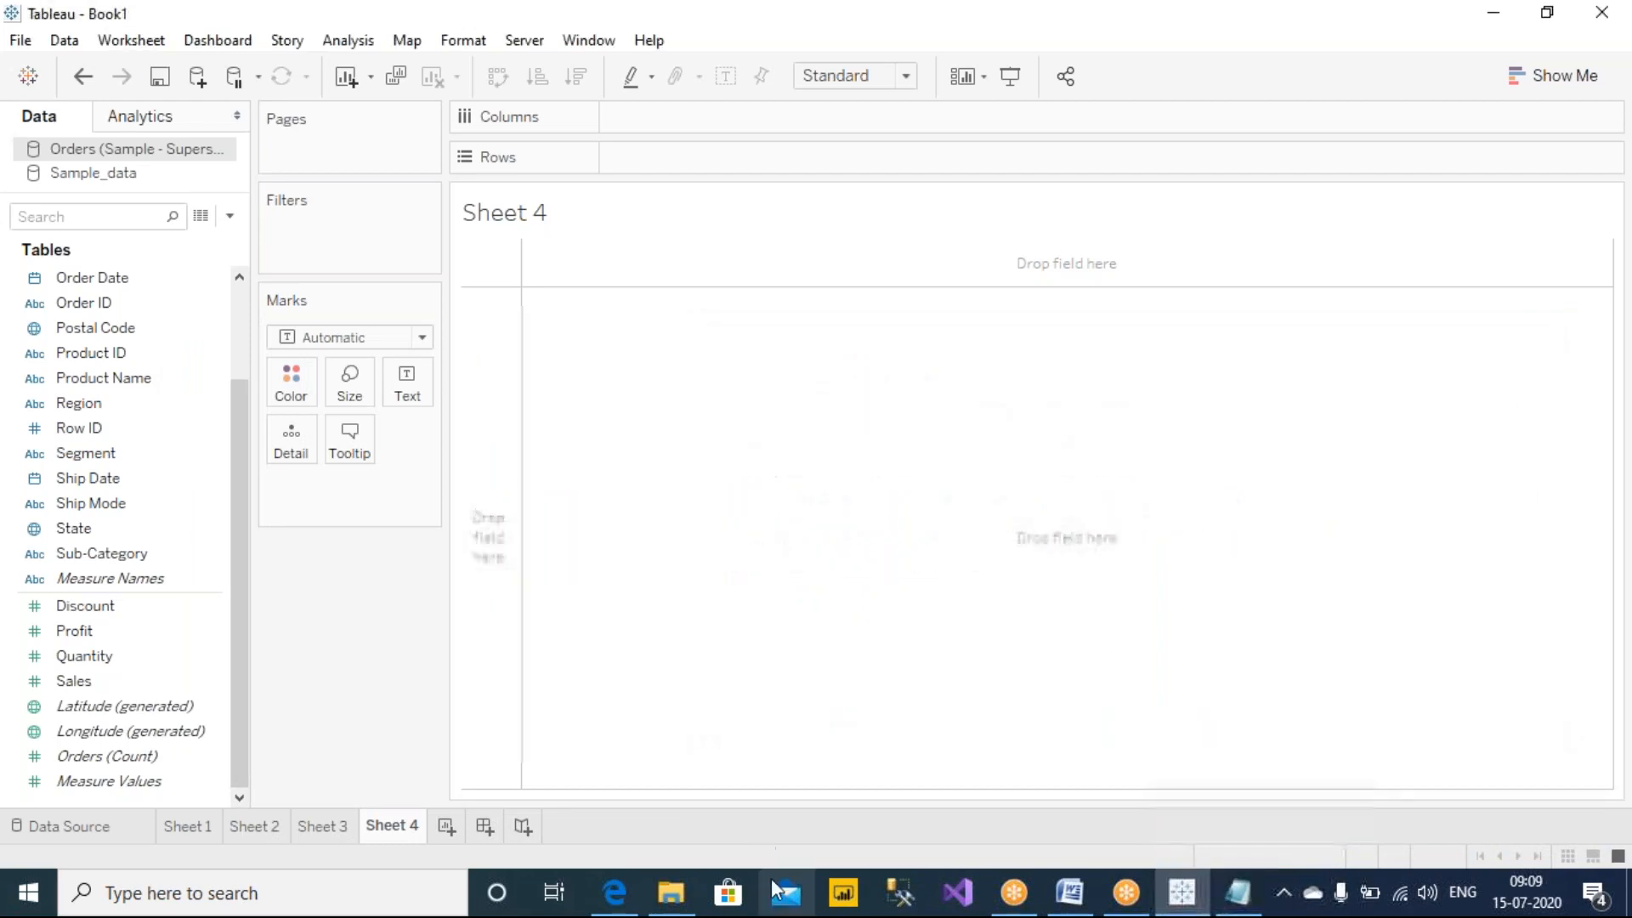
{"action": "left_click", "coordinate": [670, 893]}
{"action": "right_click", "coordinate": [774, 477]}
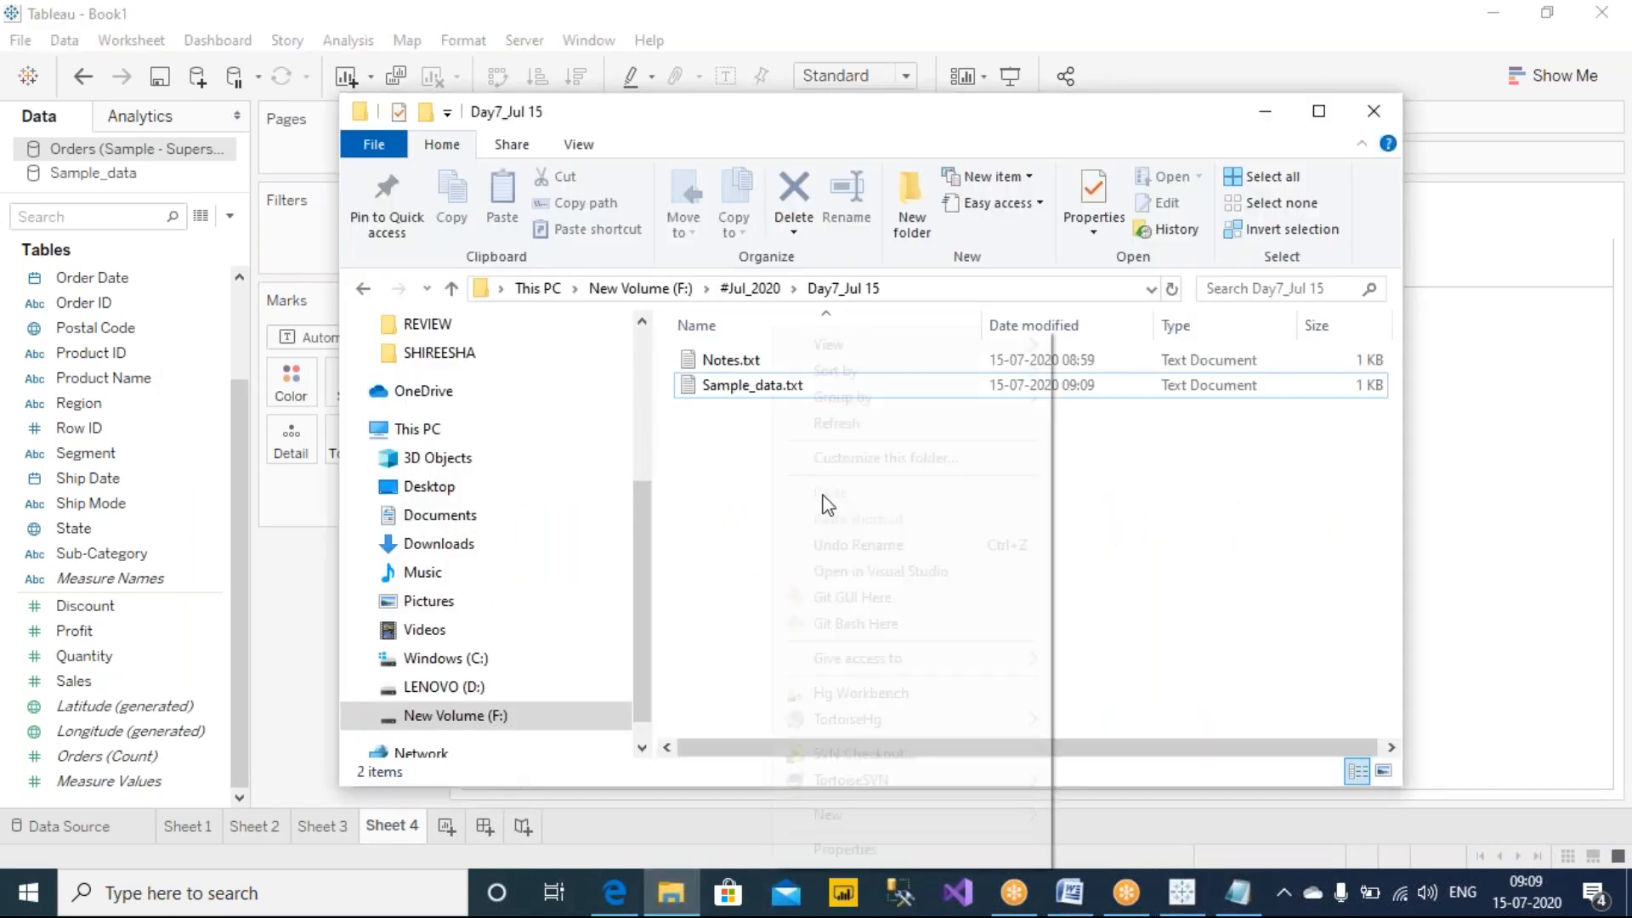
{"action": "mouse_move", "coordinate": [1028, 814]}
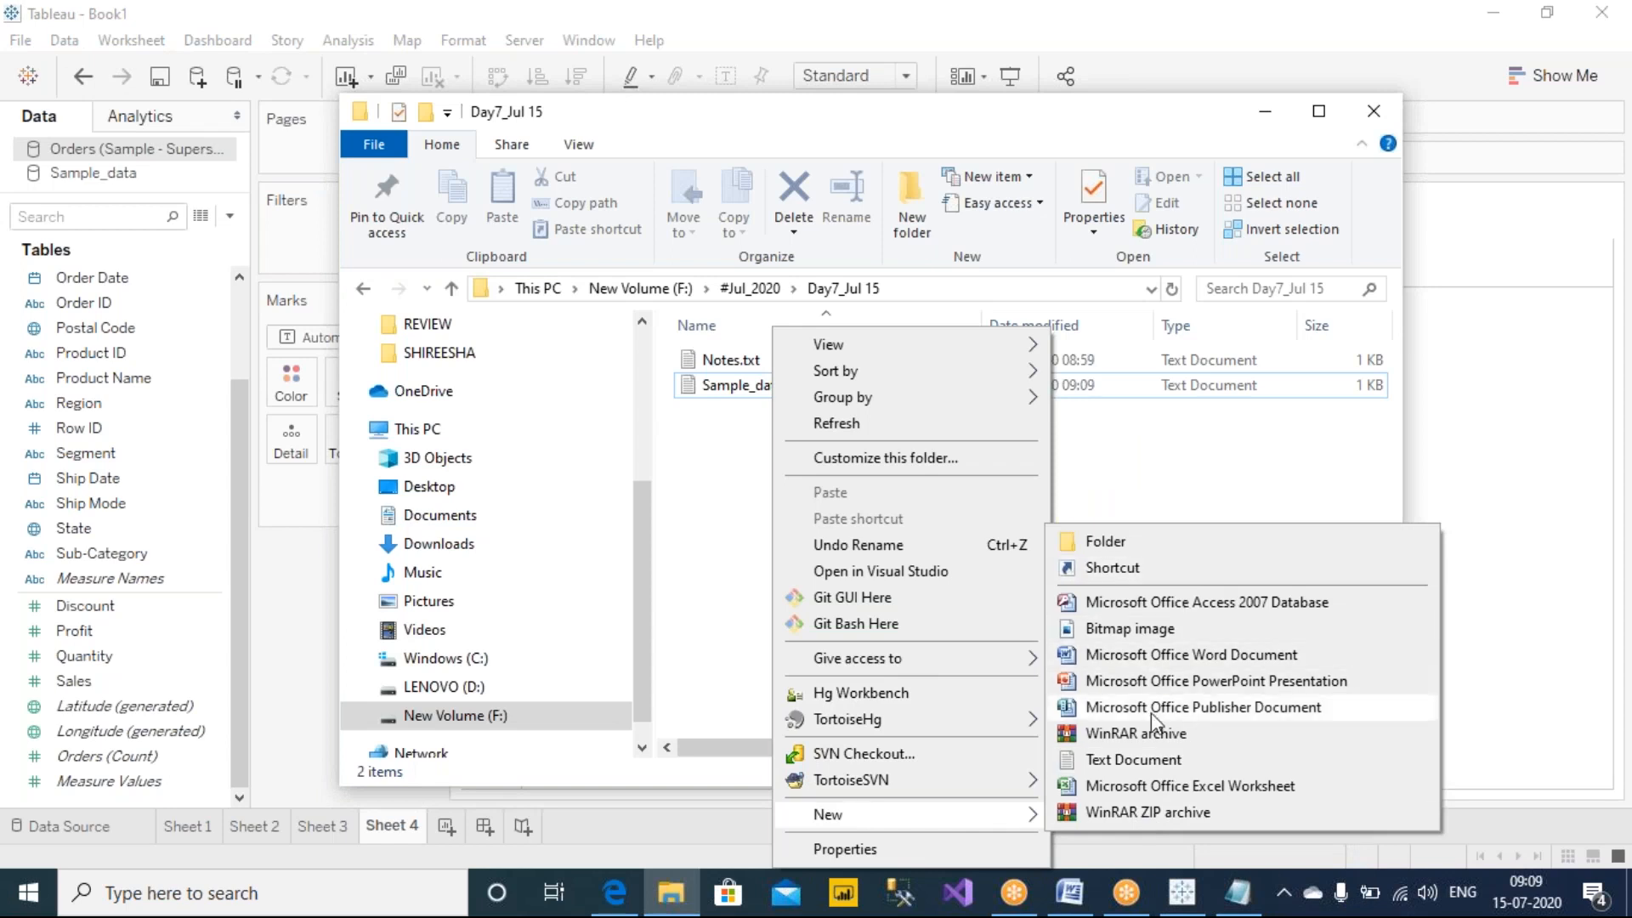
{"action": "left_click", "coordinate": [1138, 758]}
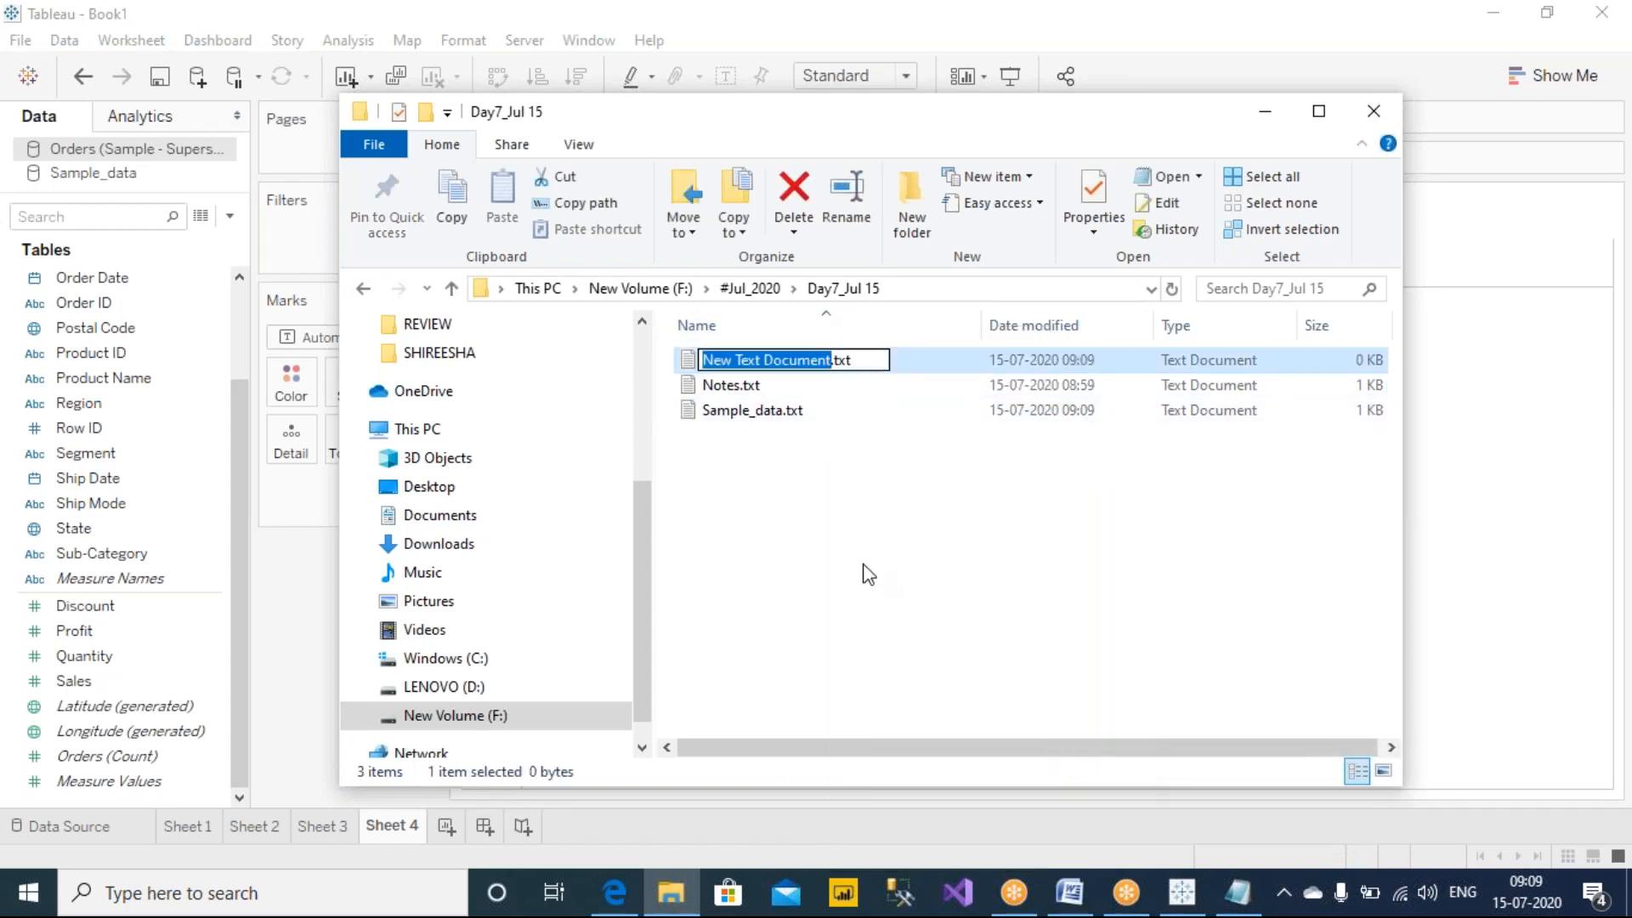
{"action": "type", "text": "sAMPL"}
{"action": "key", "text": "BackSpace"}
{"action": "key", "text": "BackSpace"}
{"action": "key", "text": "BackSpace"}
{"action": "key", "text": "BackSpace"}
{"action": "key", "text": "BackSpace"}
{"action": "type", "text": "Sample"}
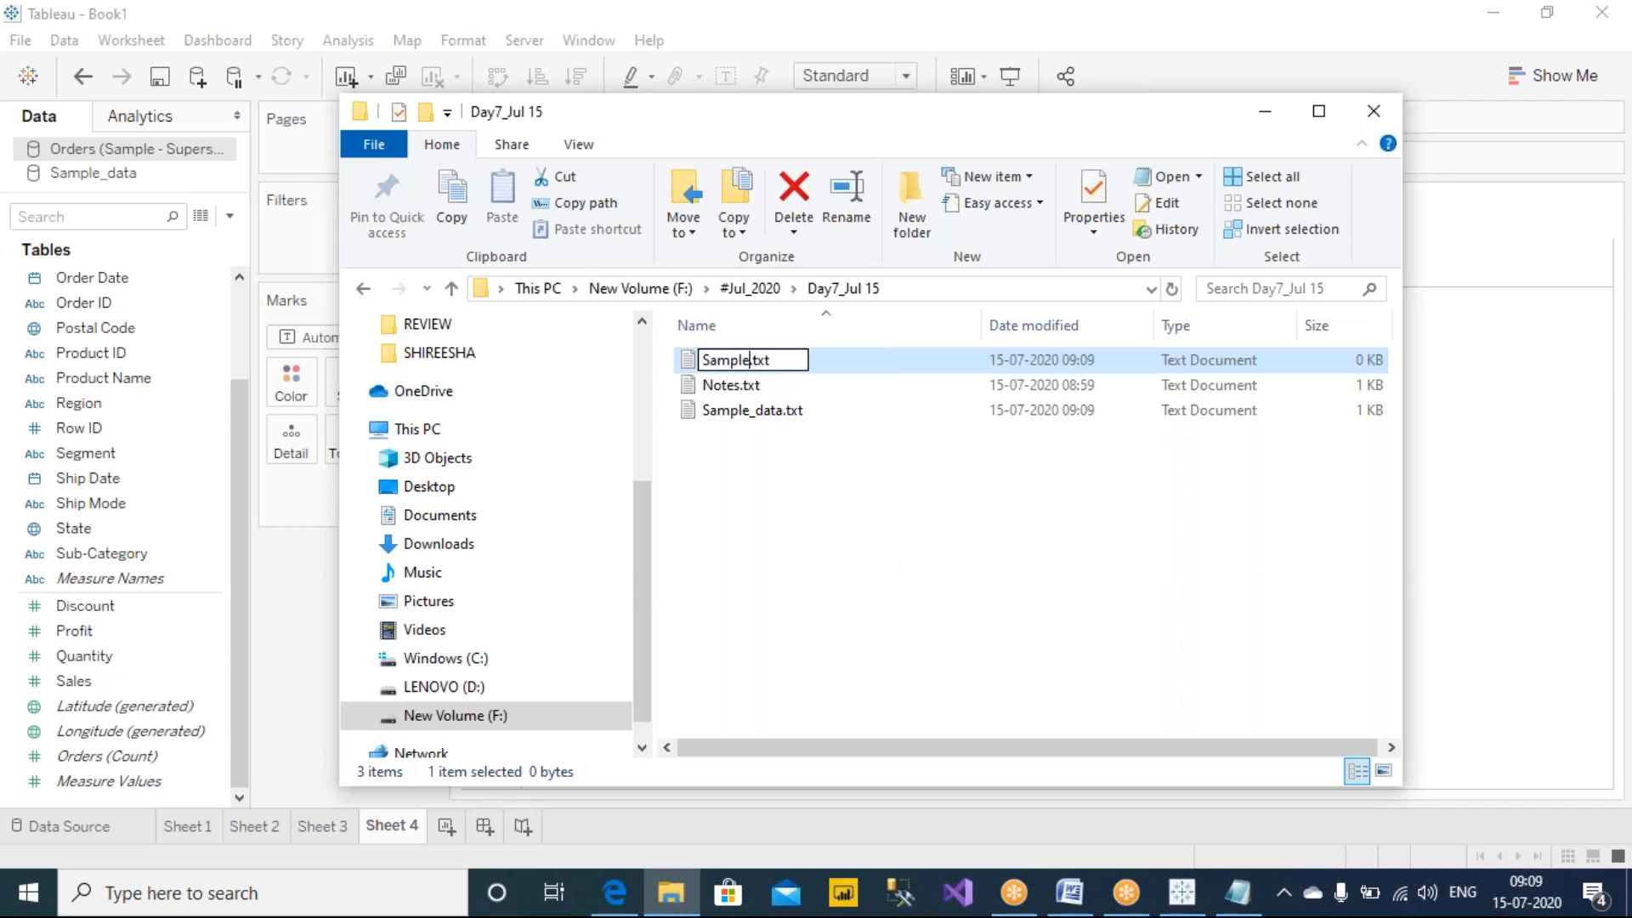
{"action": "type", "text": "2_data"}
{"action": "key", "text": "Return"}
Open Sample2_data.txt in Notepad and enter the header row "Branch,sales,profits".
{"action": "key", "text": "Return"}
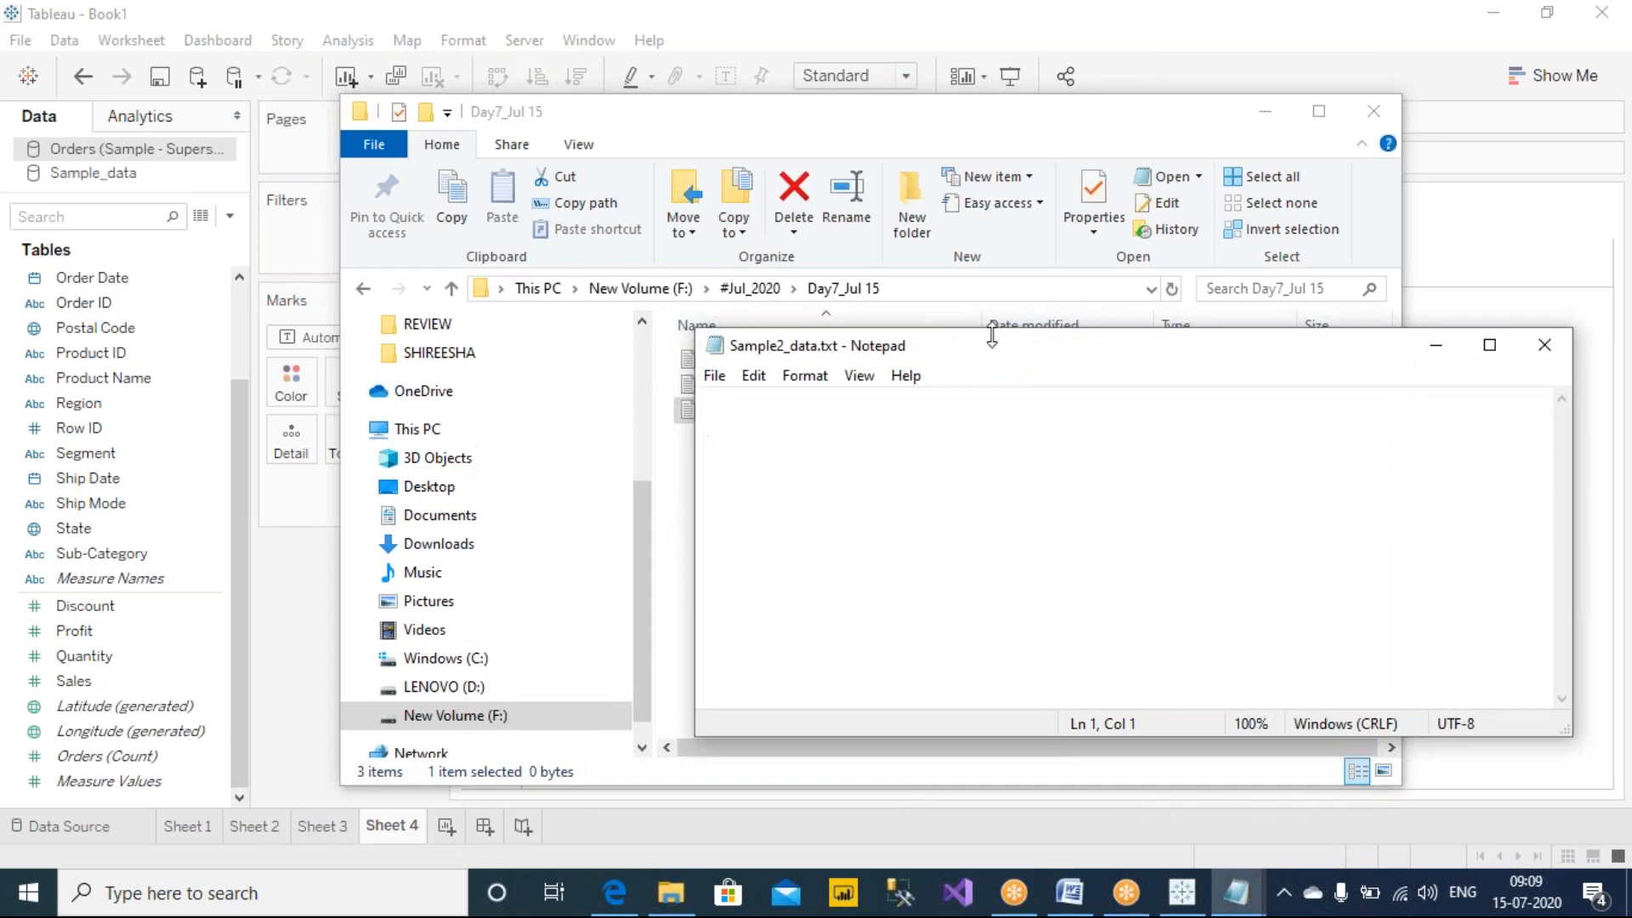
{"action": "left_click_drag", "start_coordinate": [992, 345], "coordinate": [869, 416]}
{"action": "type", "text": "street"}
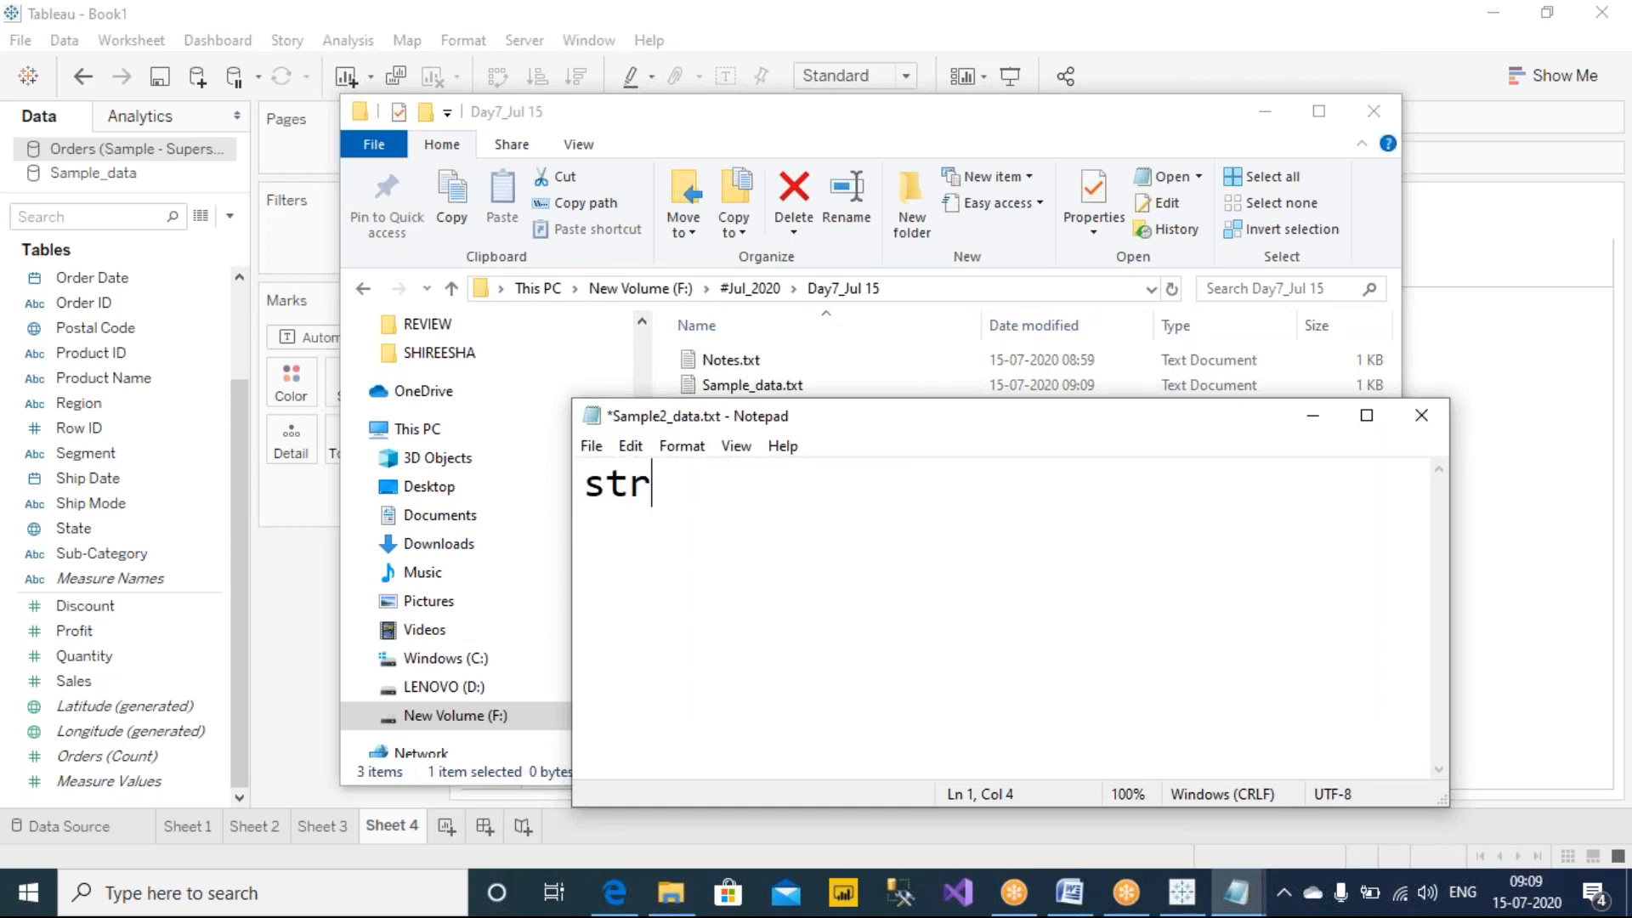
{"action": "key", "text": "BackSpace"}
{"action": "key", "text": "BackSpace"}
{"action": "key", "text": "BackSpace"}
{"action": "key", "text": "BackSpace"}
{"action": "key", "text": "BackSpace"}
{"action": "key", "text": "BackSpace"}
{"action": "type", "text": "Branch,"}
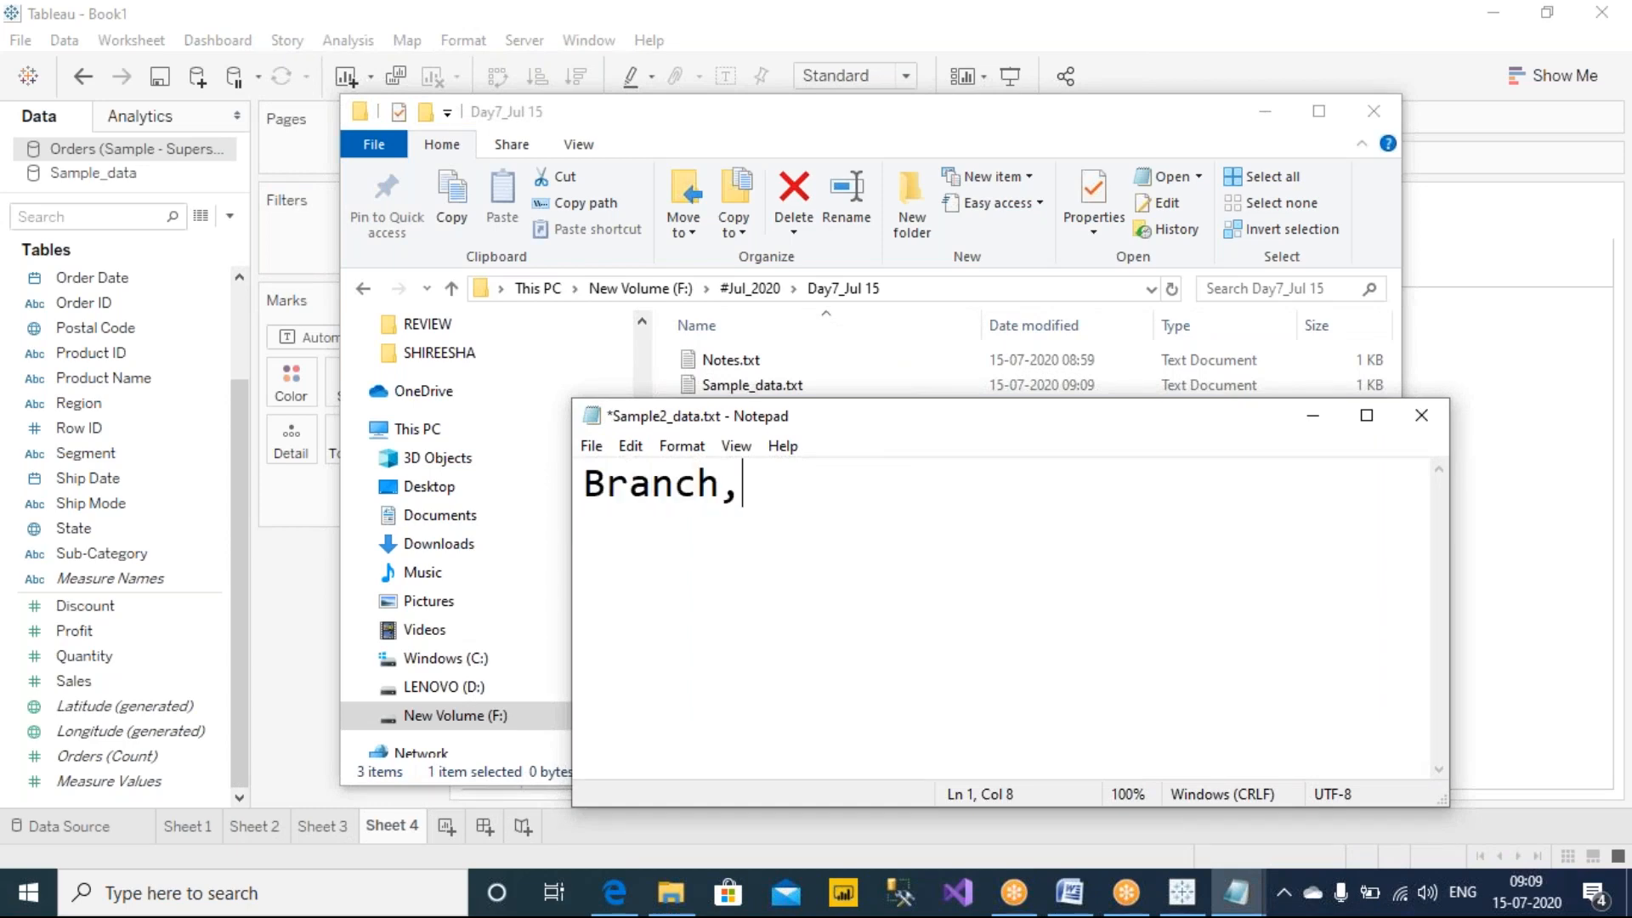
{"action": "type", "text": "sales,prod"}
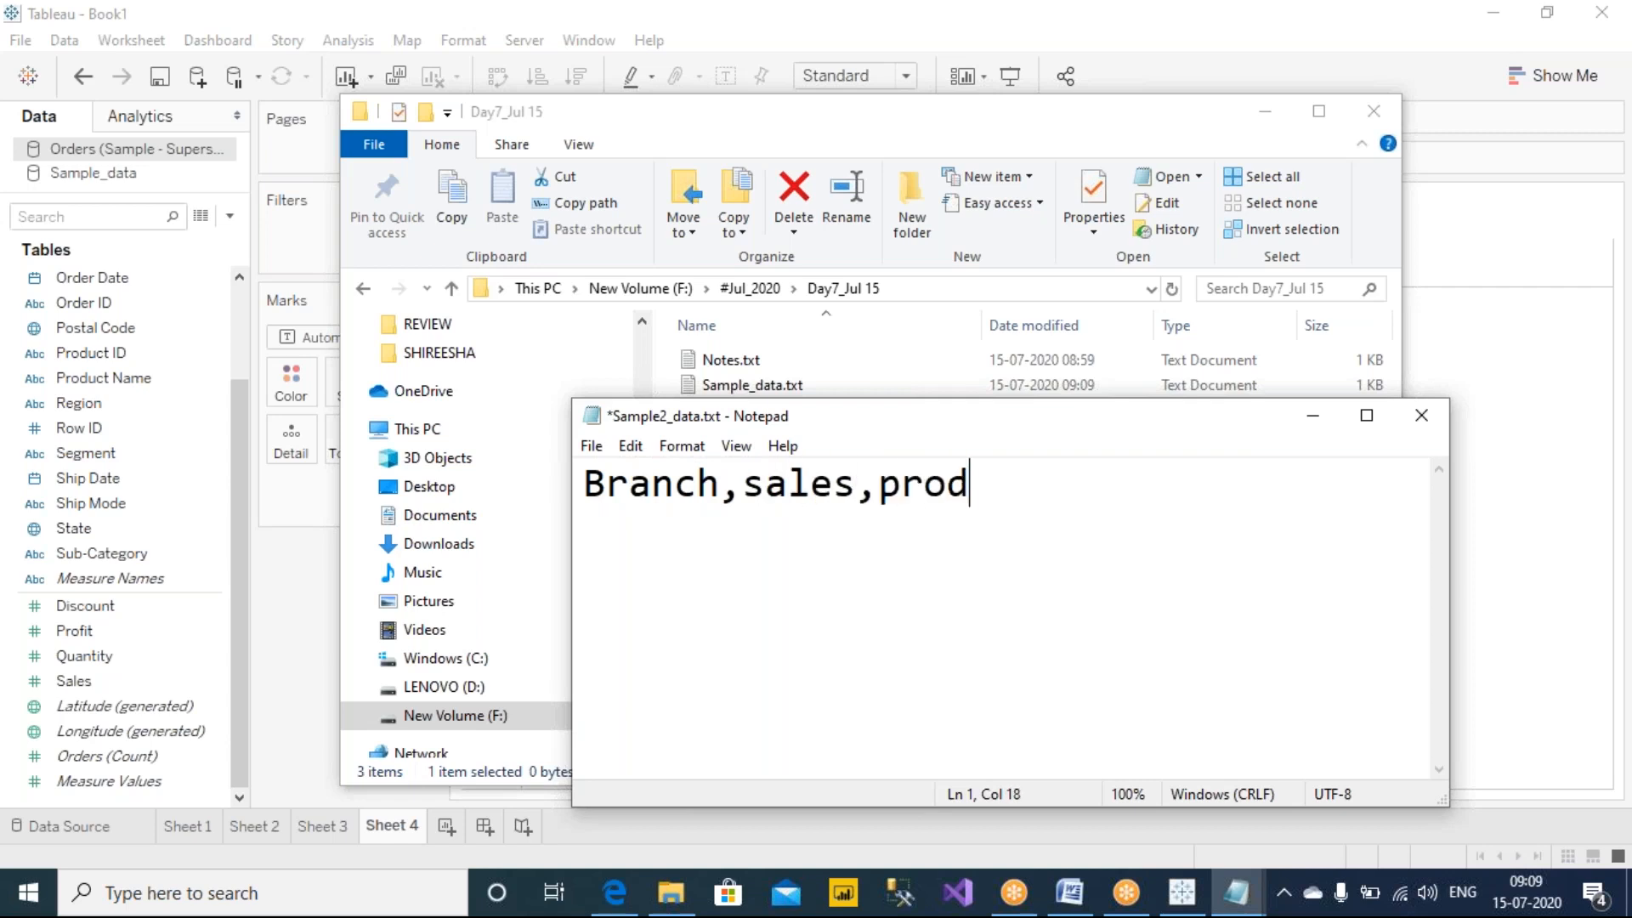
{"action": "key", "text": "BackSpace"}
{"action": "type", "text": "fits"}
{"action": "key", "text": "Return"}
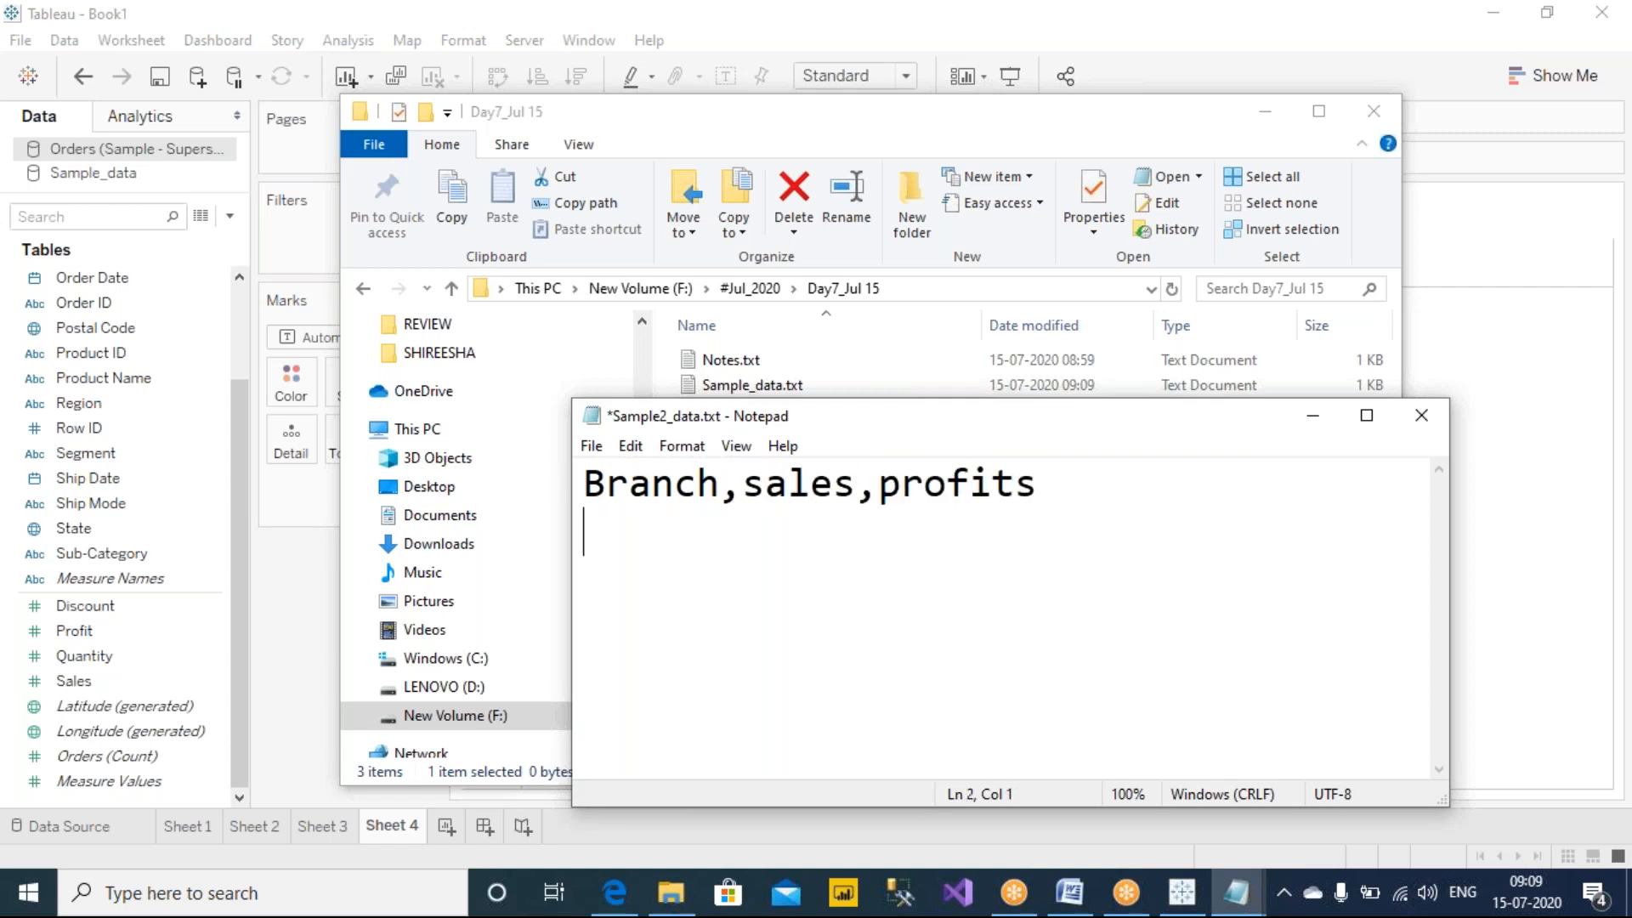
Add the rows "Hitech city,2000,300" and "Ameerpet,3000,400" below the header and save the file.
{"action": "type", "text": "Hite"}
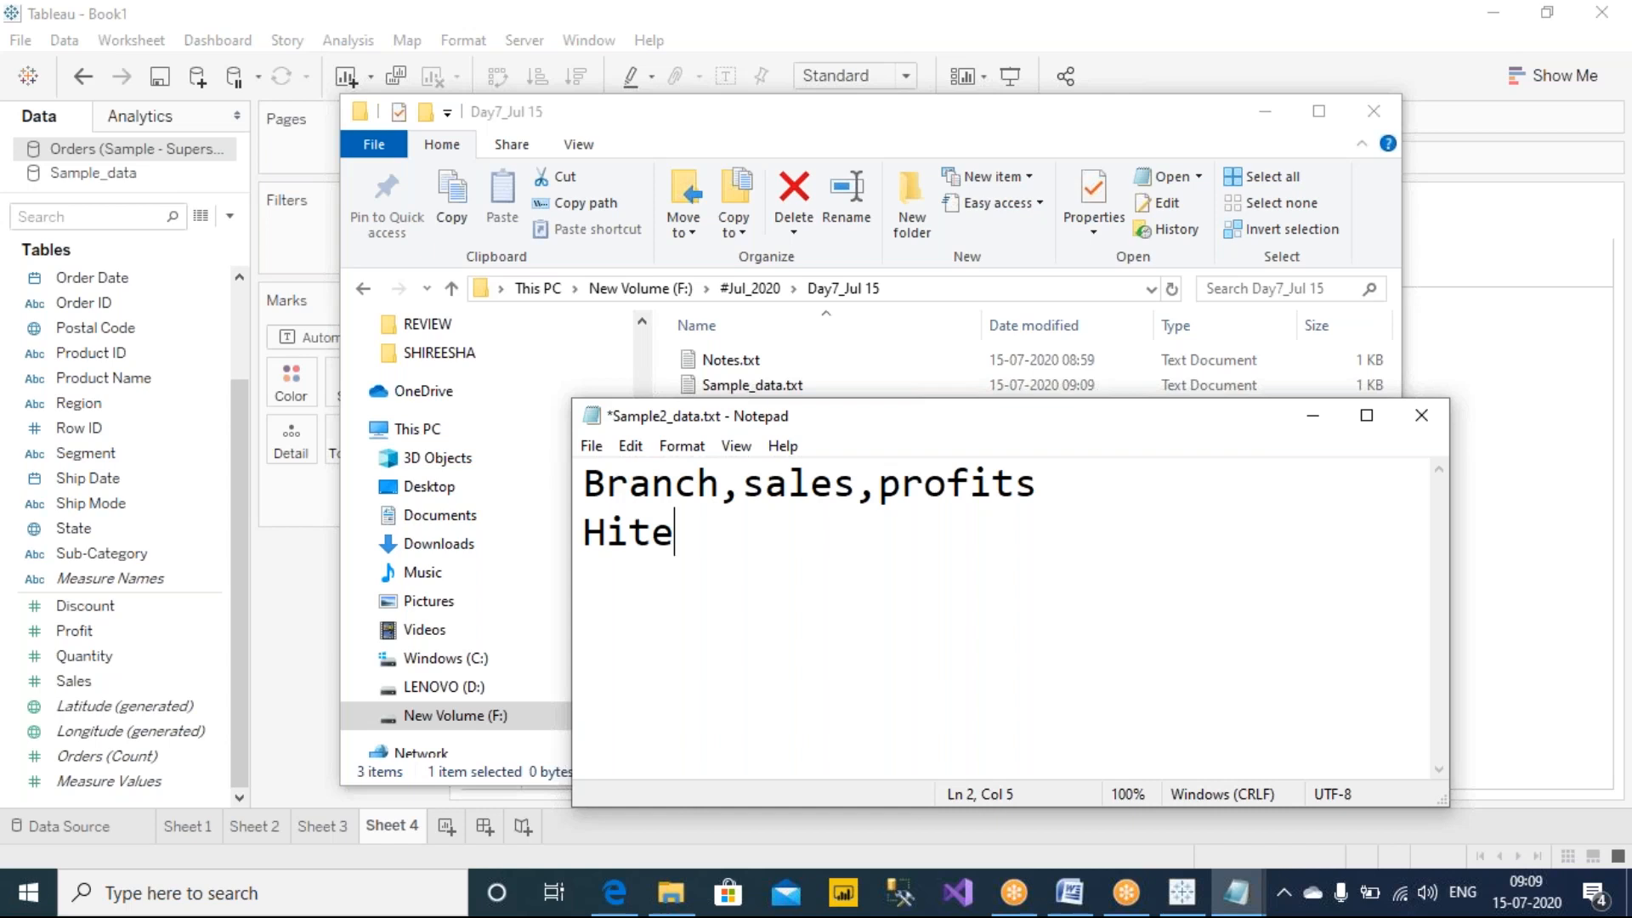
{"action": "type", "text": "ch city,"}
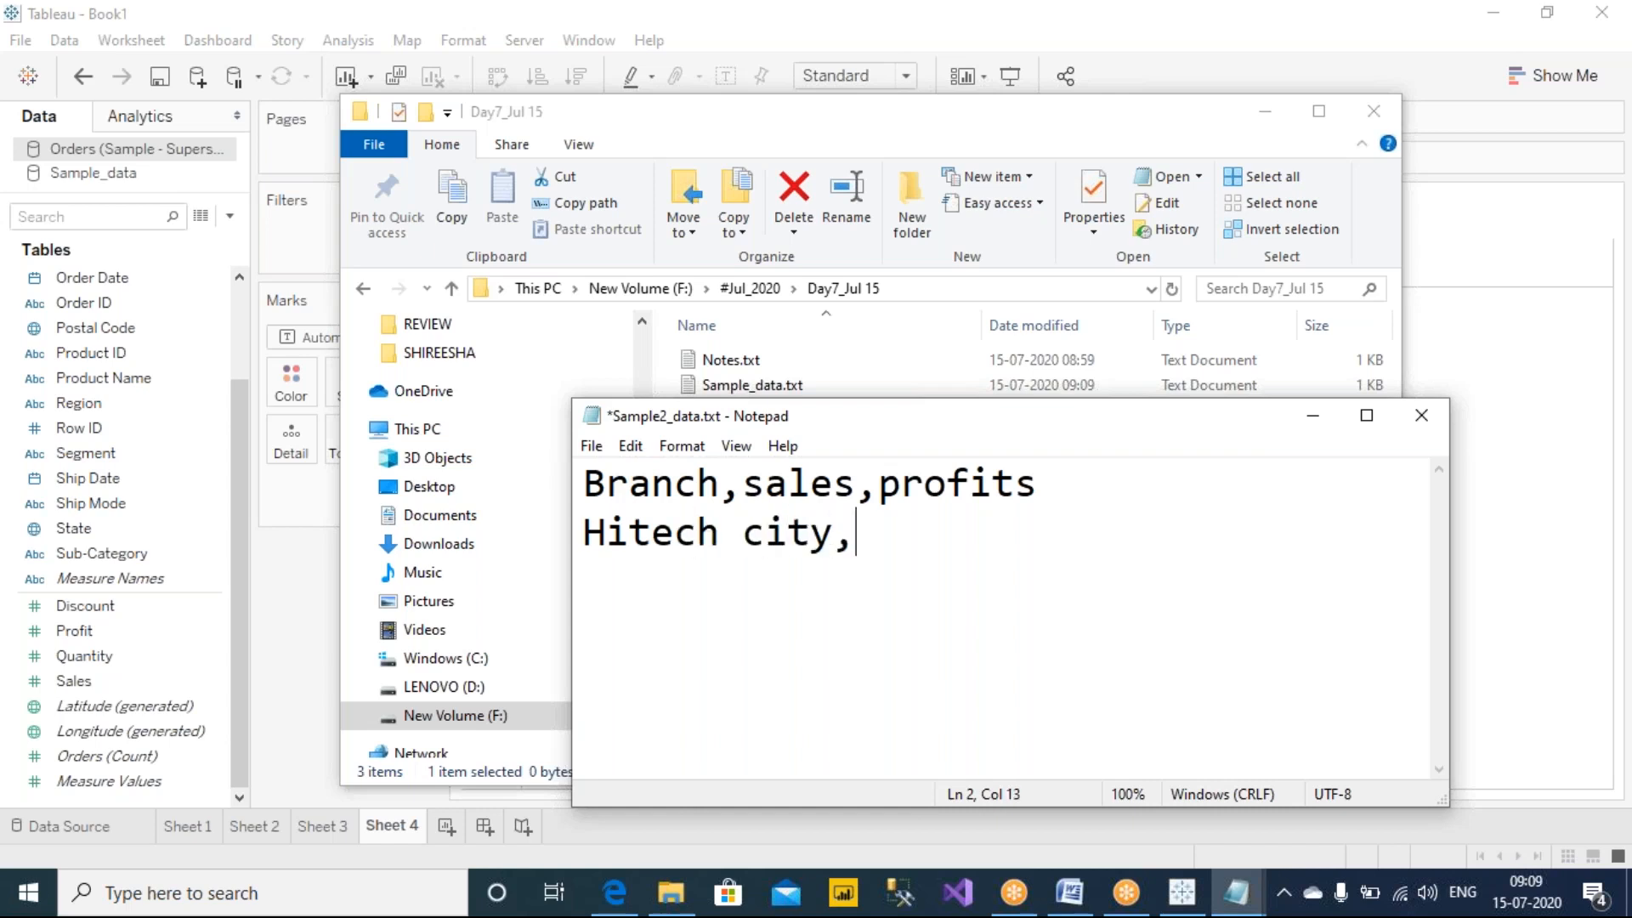
{"action": "type", "text": "2000,300"}
{"action": "key", "text": "Return"}
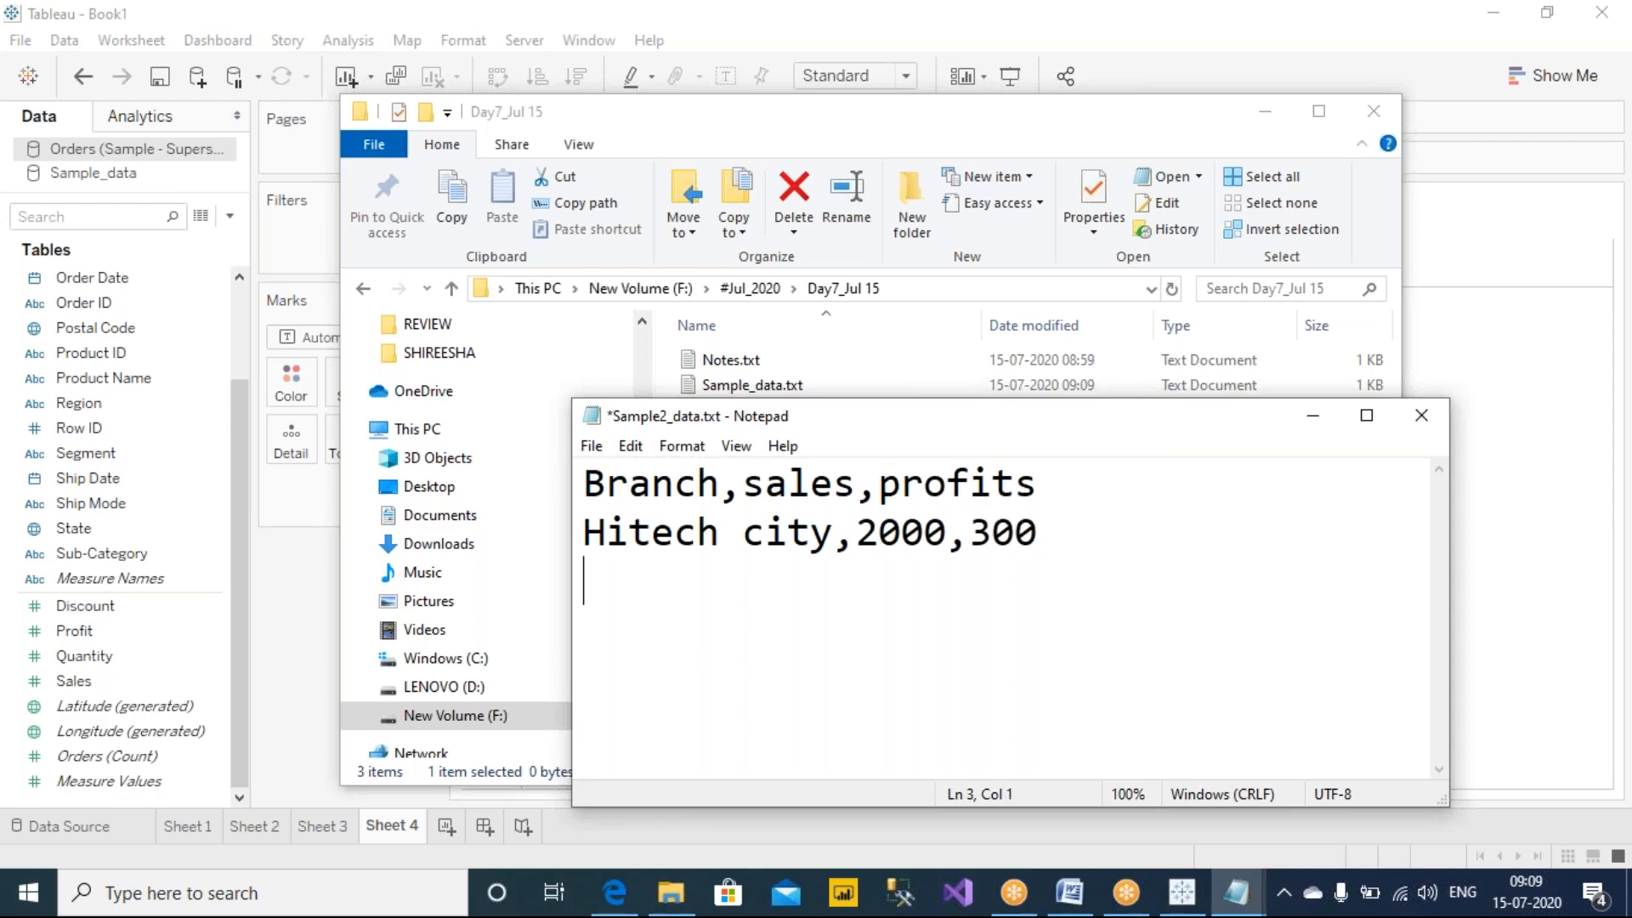
{"action": "type", "text": "Ameerpet,"}
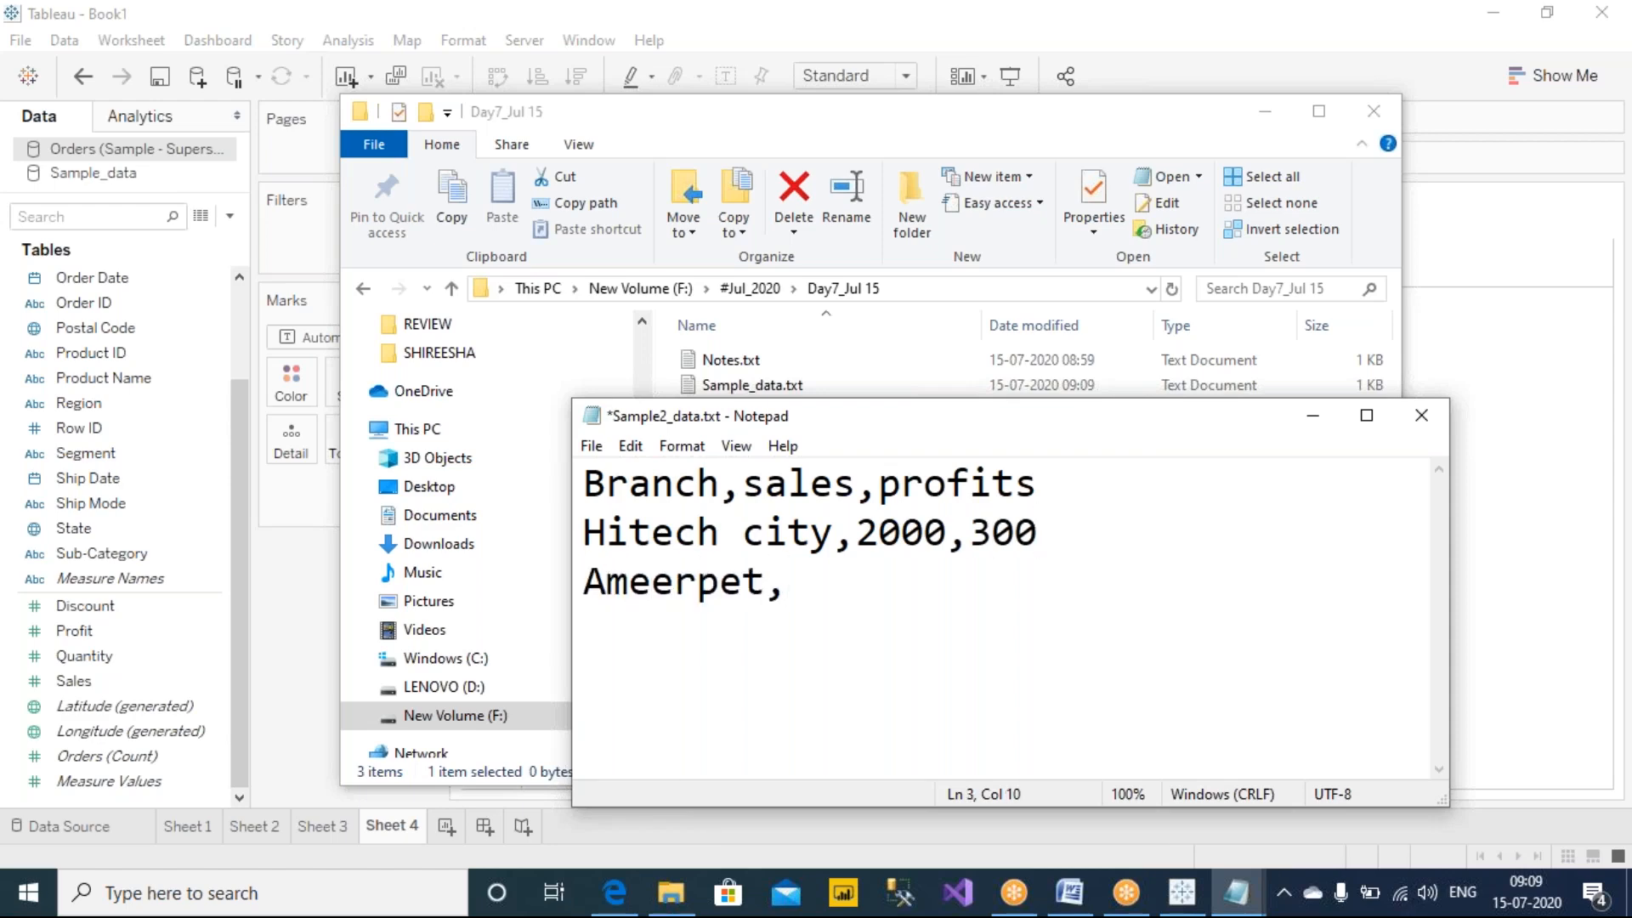
{"action": "type", "text": "3000"}
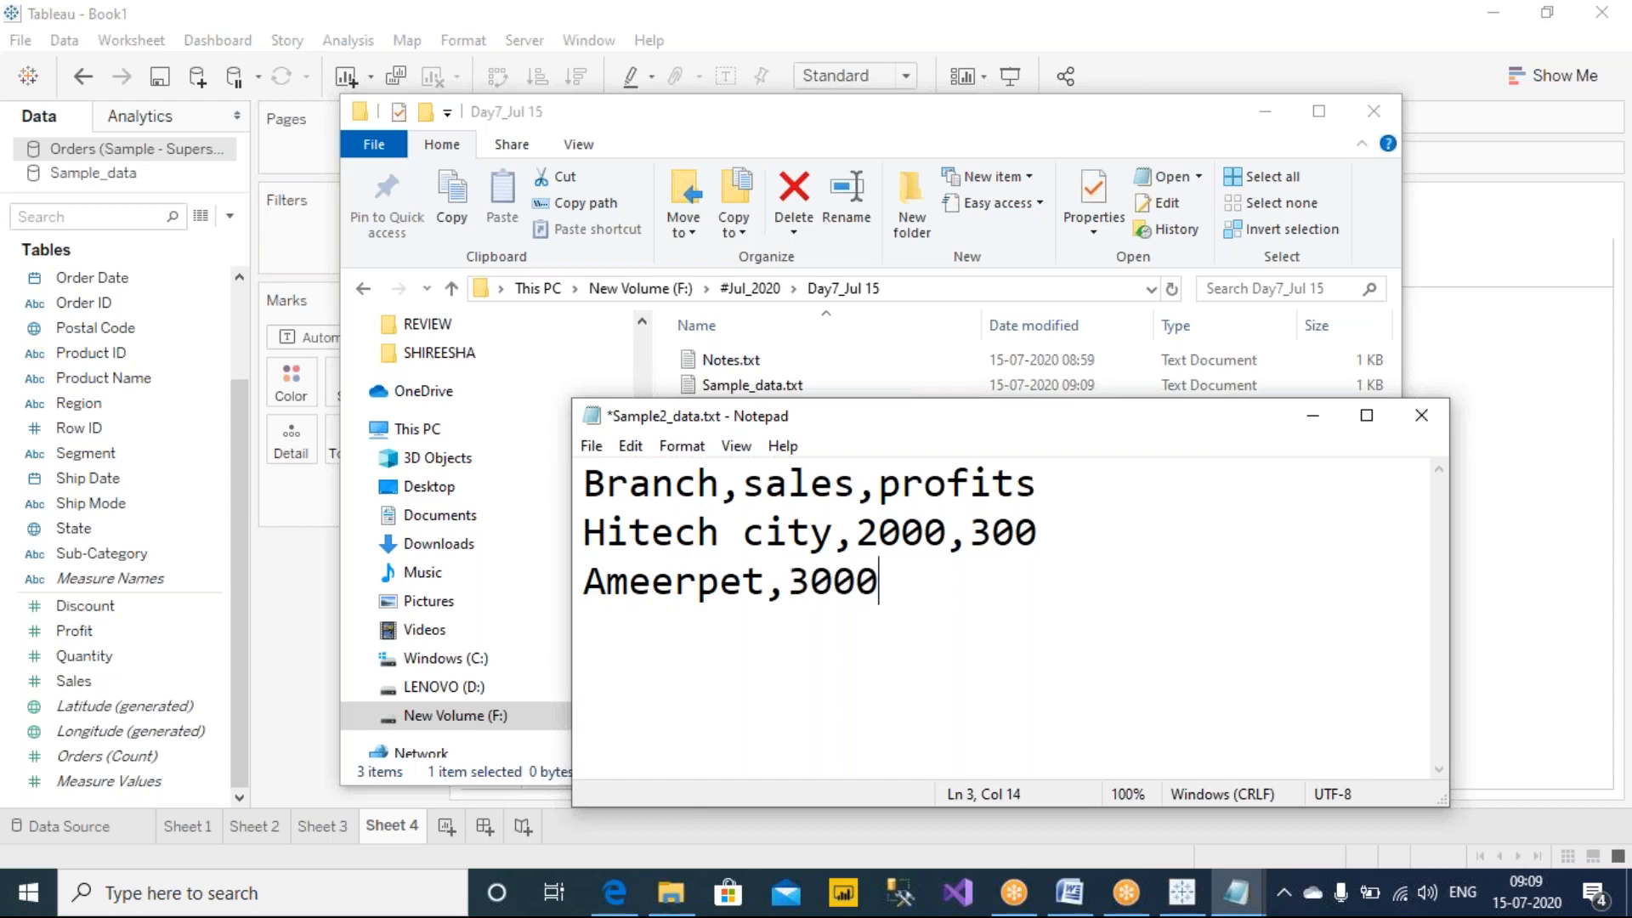
{"action": "type", "text": ",400"}
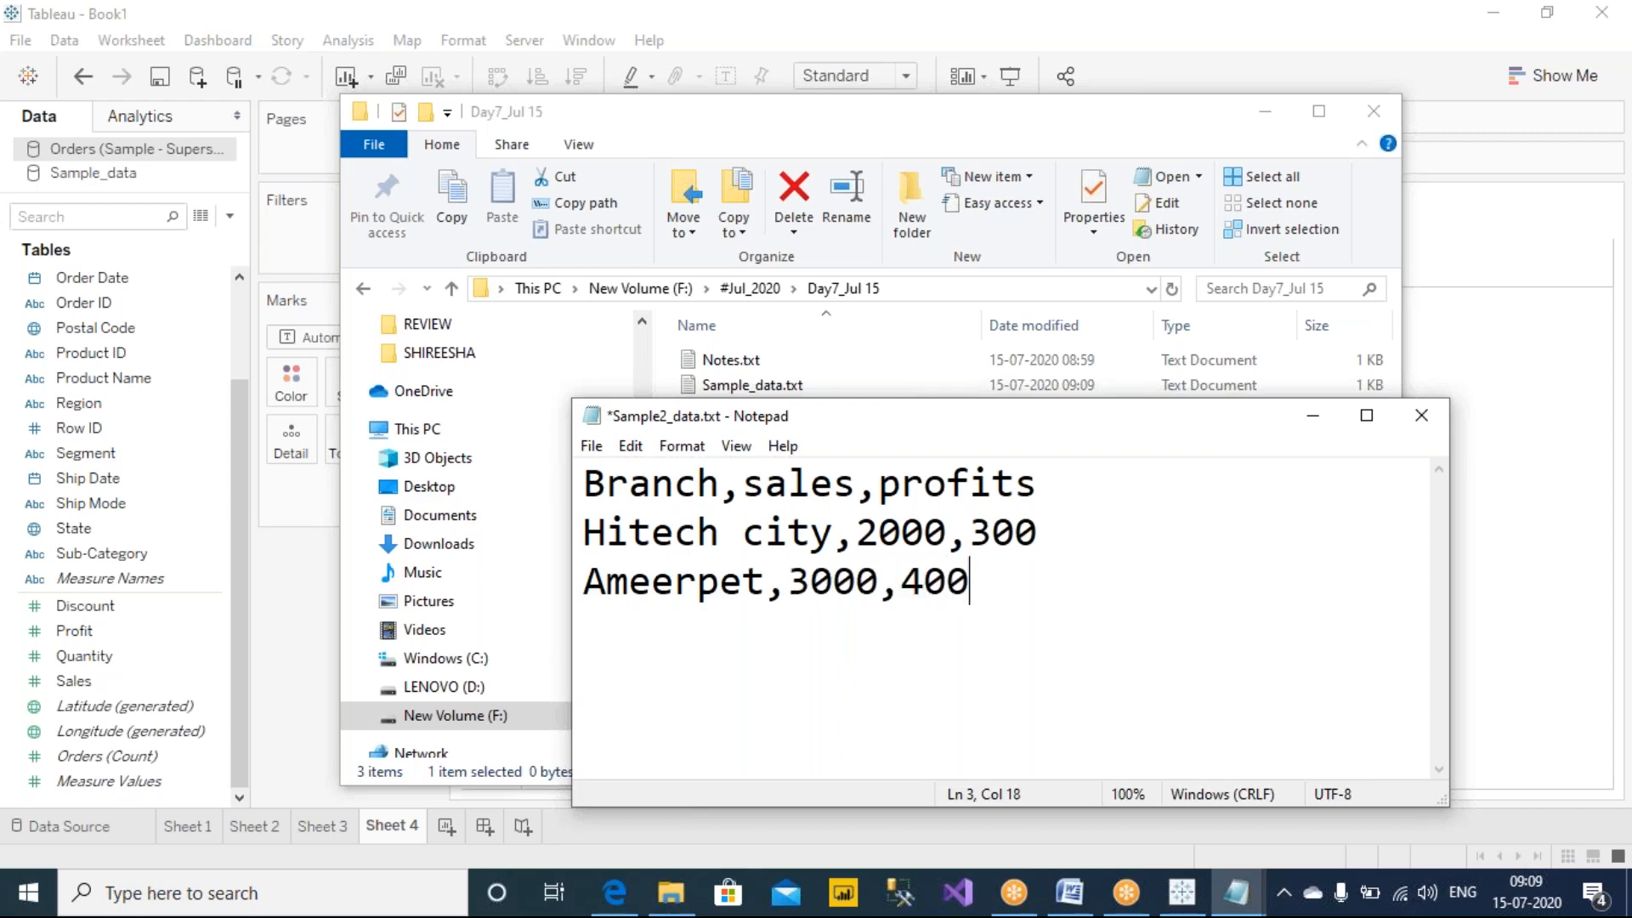
{"action": "left_click", "coordinate": [591, 445]}
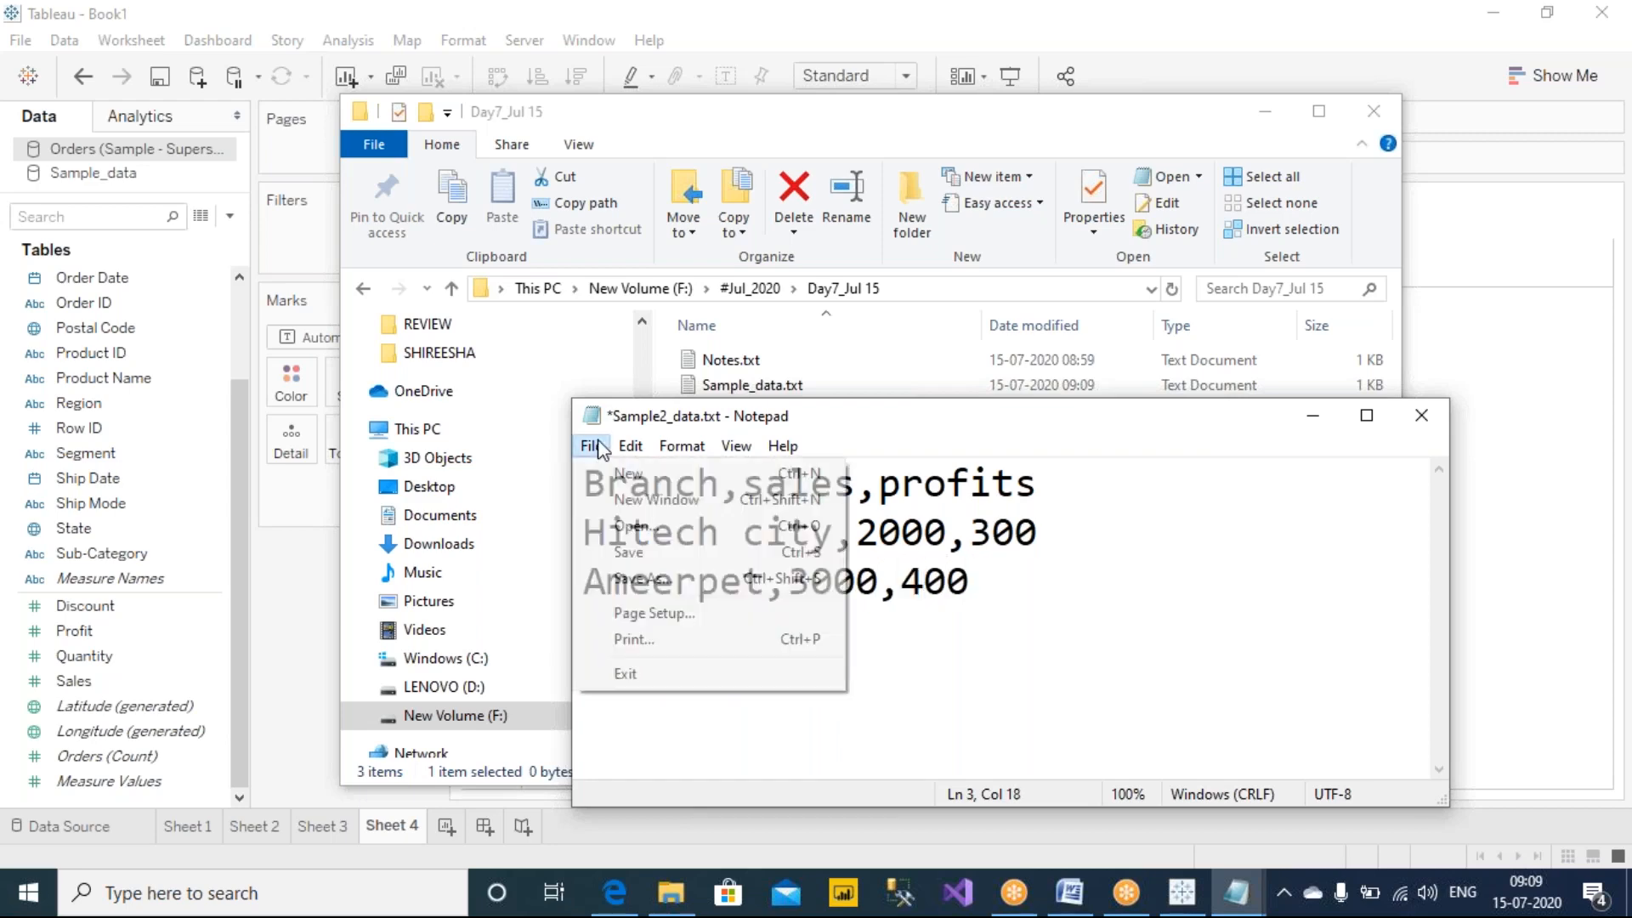
{"action": "left_click", "coordinate": [655, 552]}
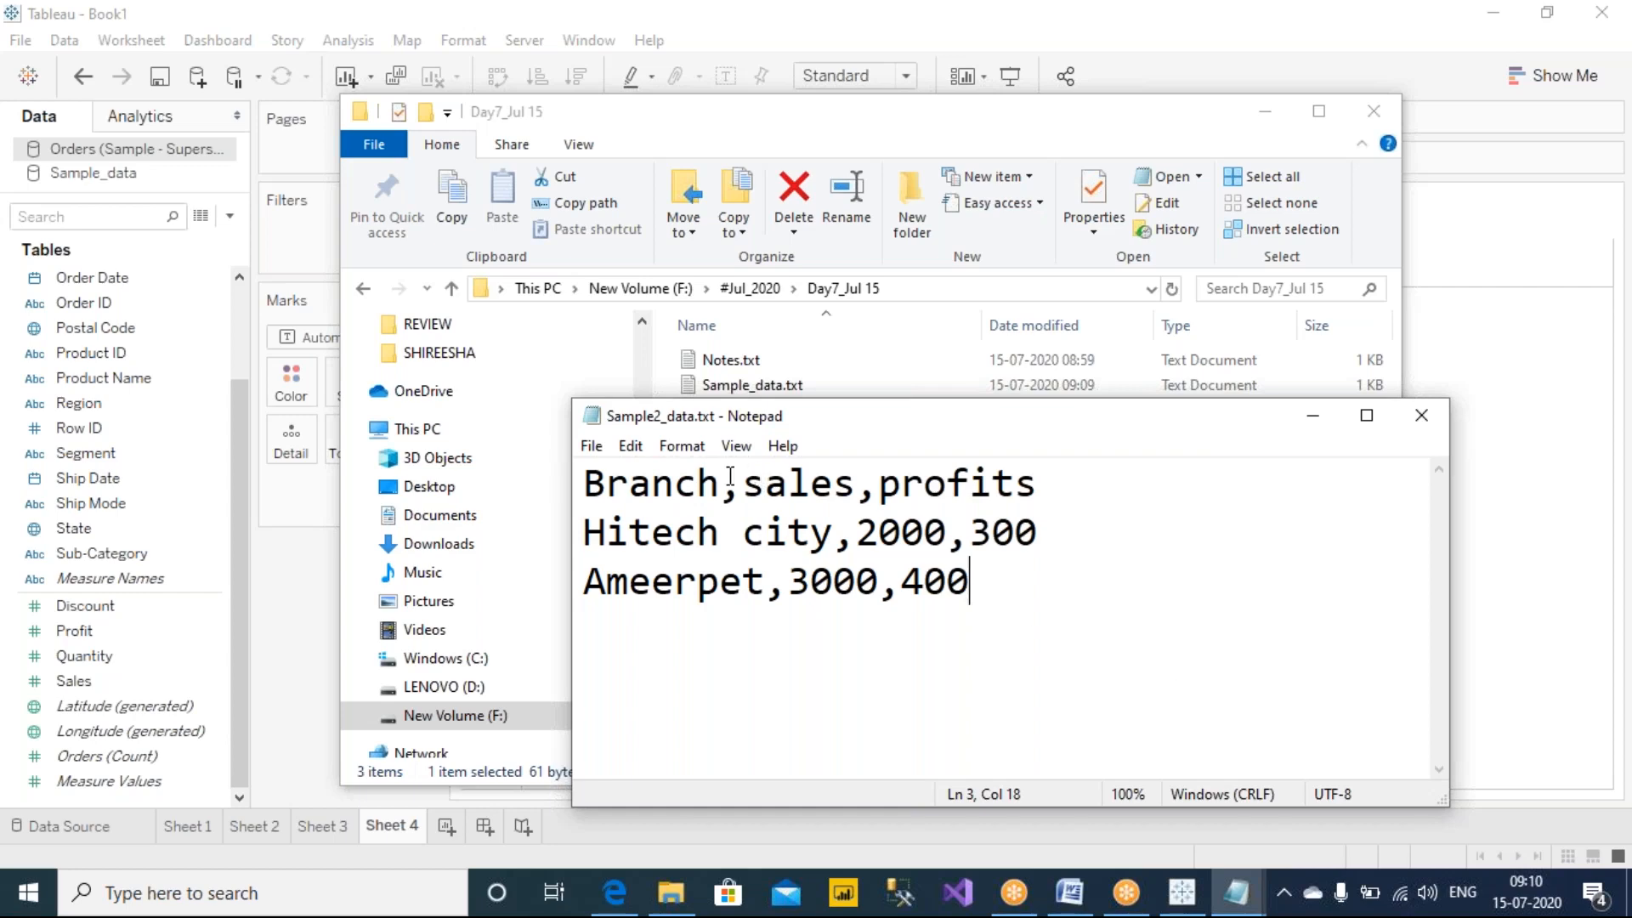
Add Sample2_data.txt from the Day7_Jul 15 folder to the Tableau workbook as a data source and return to Sheet 4.
{"action": "left_click_drag", "start_coordinate": [1087, 476], "coordinate": [491, 471]}
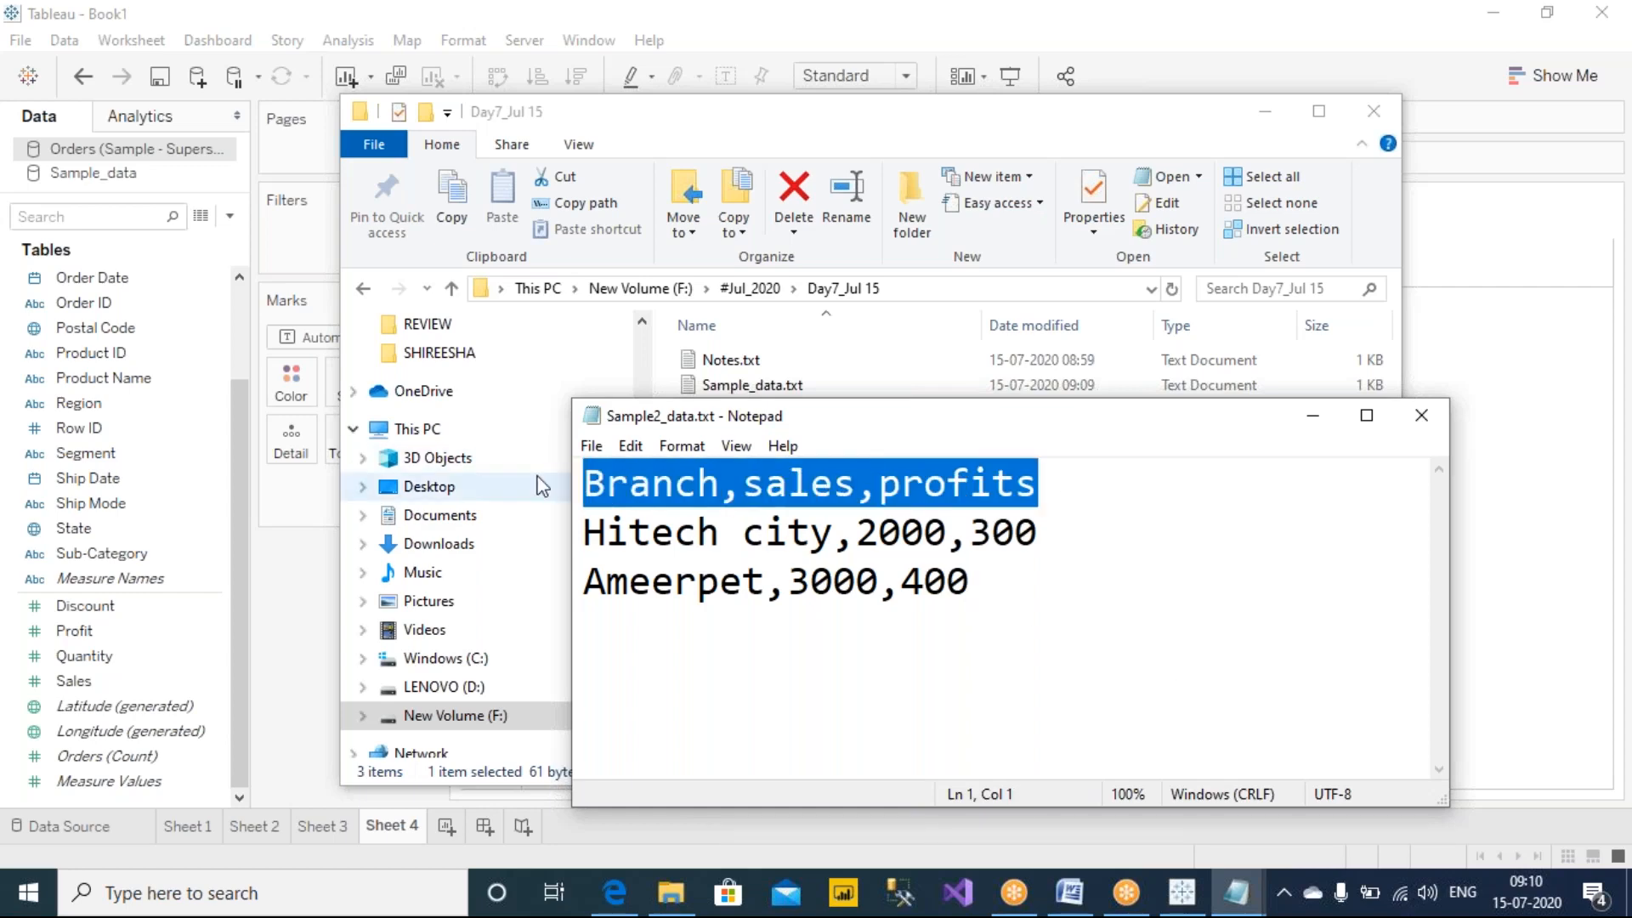
{"action": "left_click", "coordinate": [745, 612]}
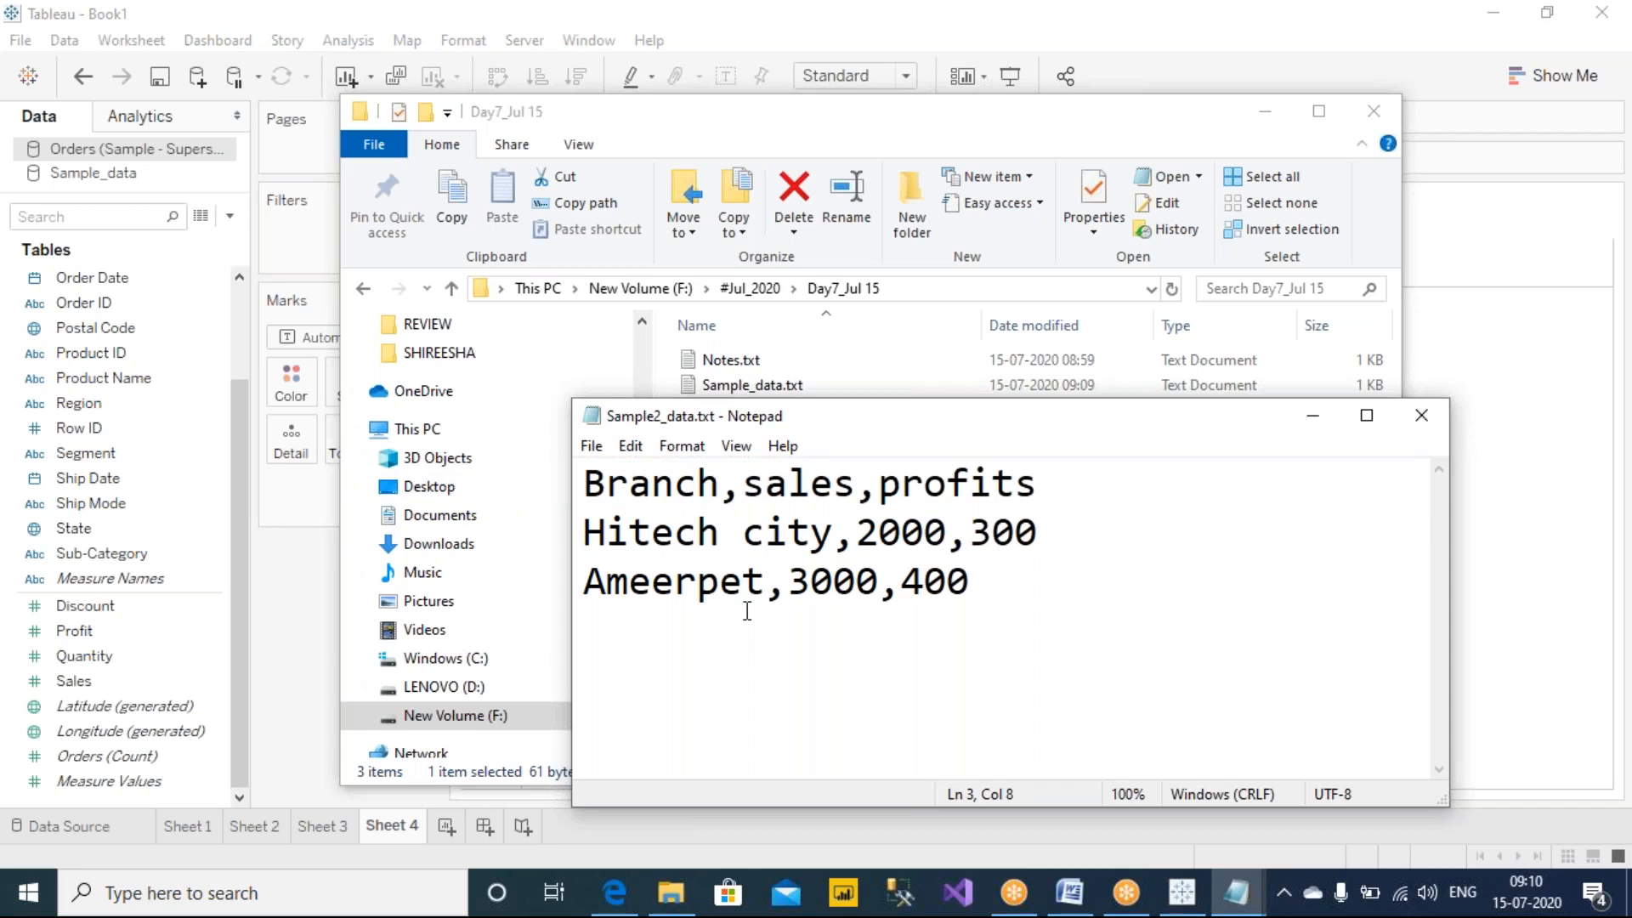
{"action": "left_click", "coordinate": [1264, 111]}
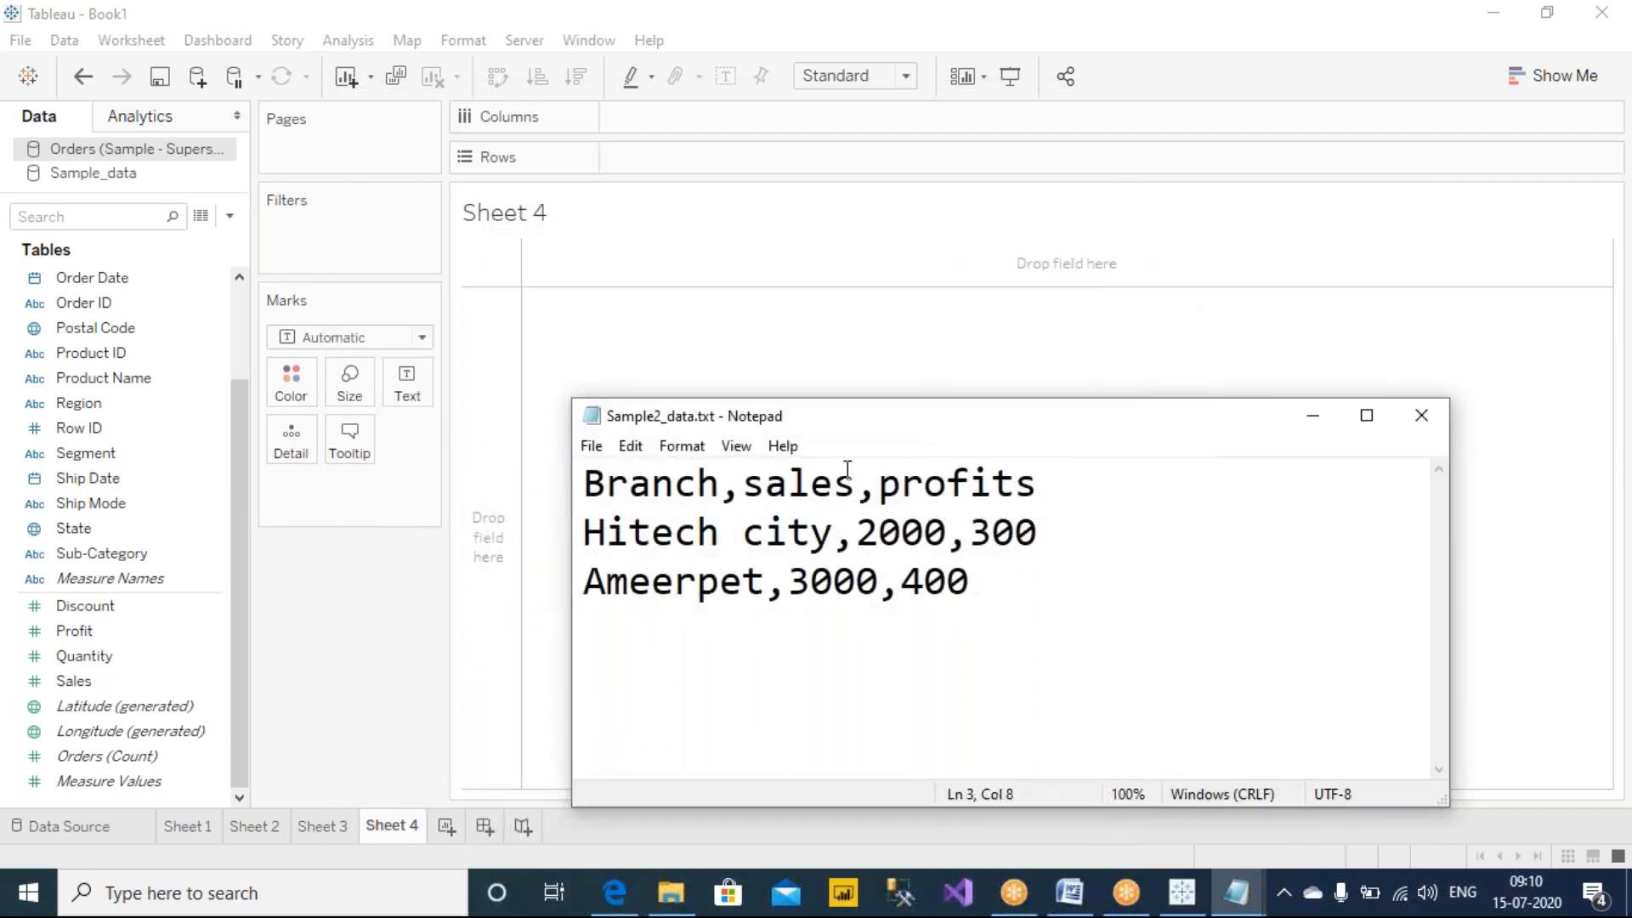
{"action": "left_click_drag", "start_coordinate": [893, 414], "coordinate": [1082, 377]}
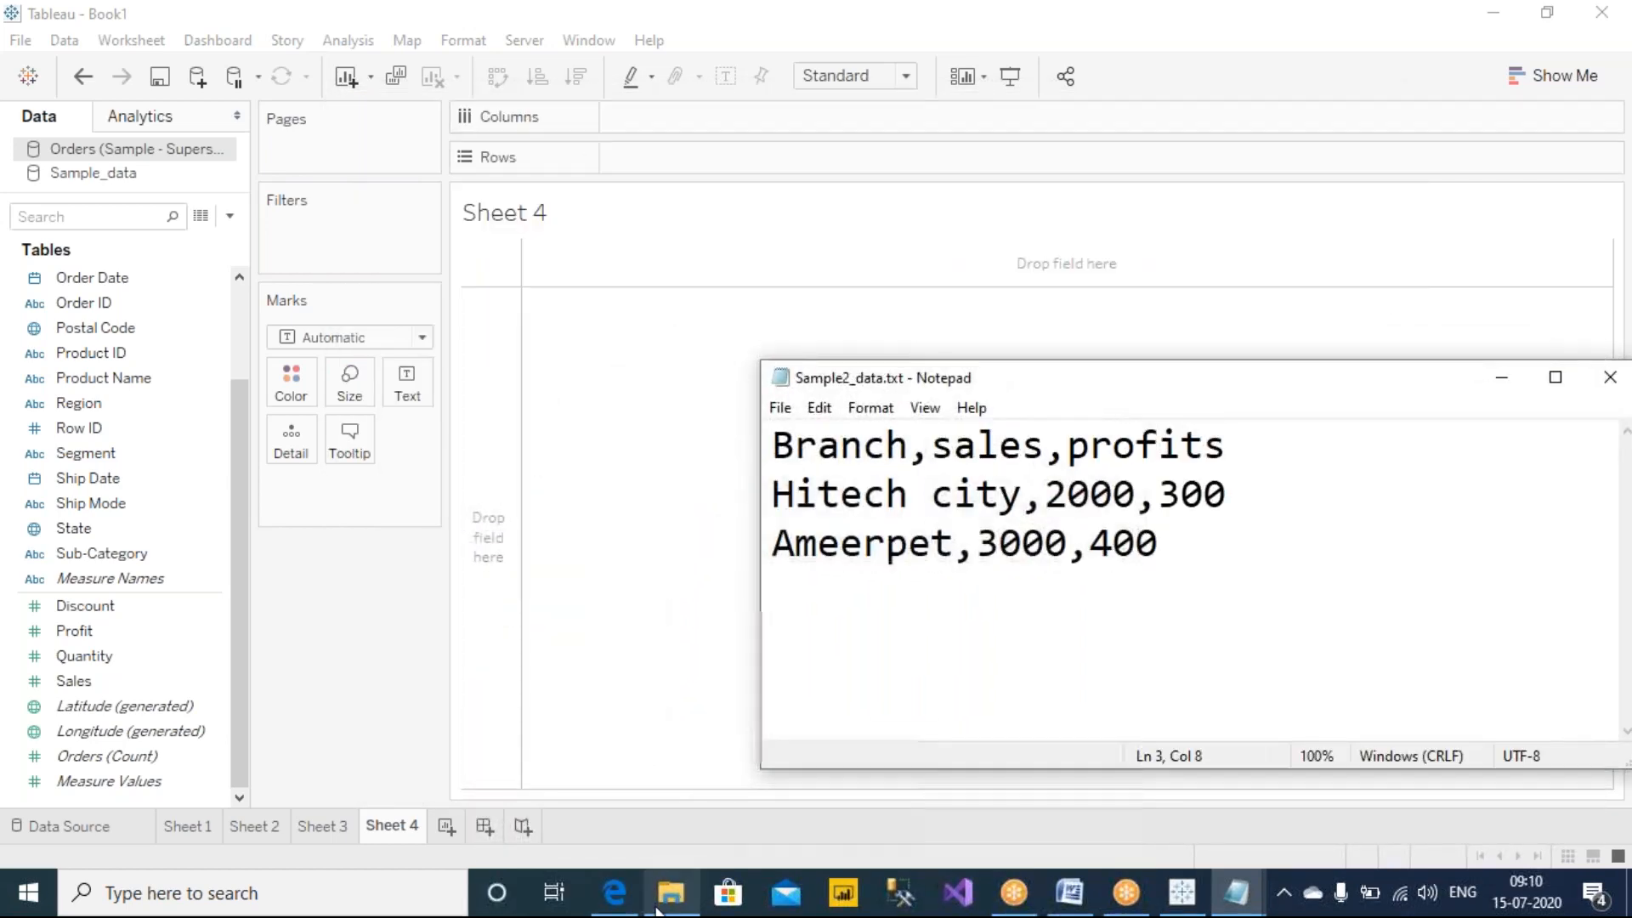
{"action": "left_click", "coordinate": [659, 908]}
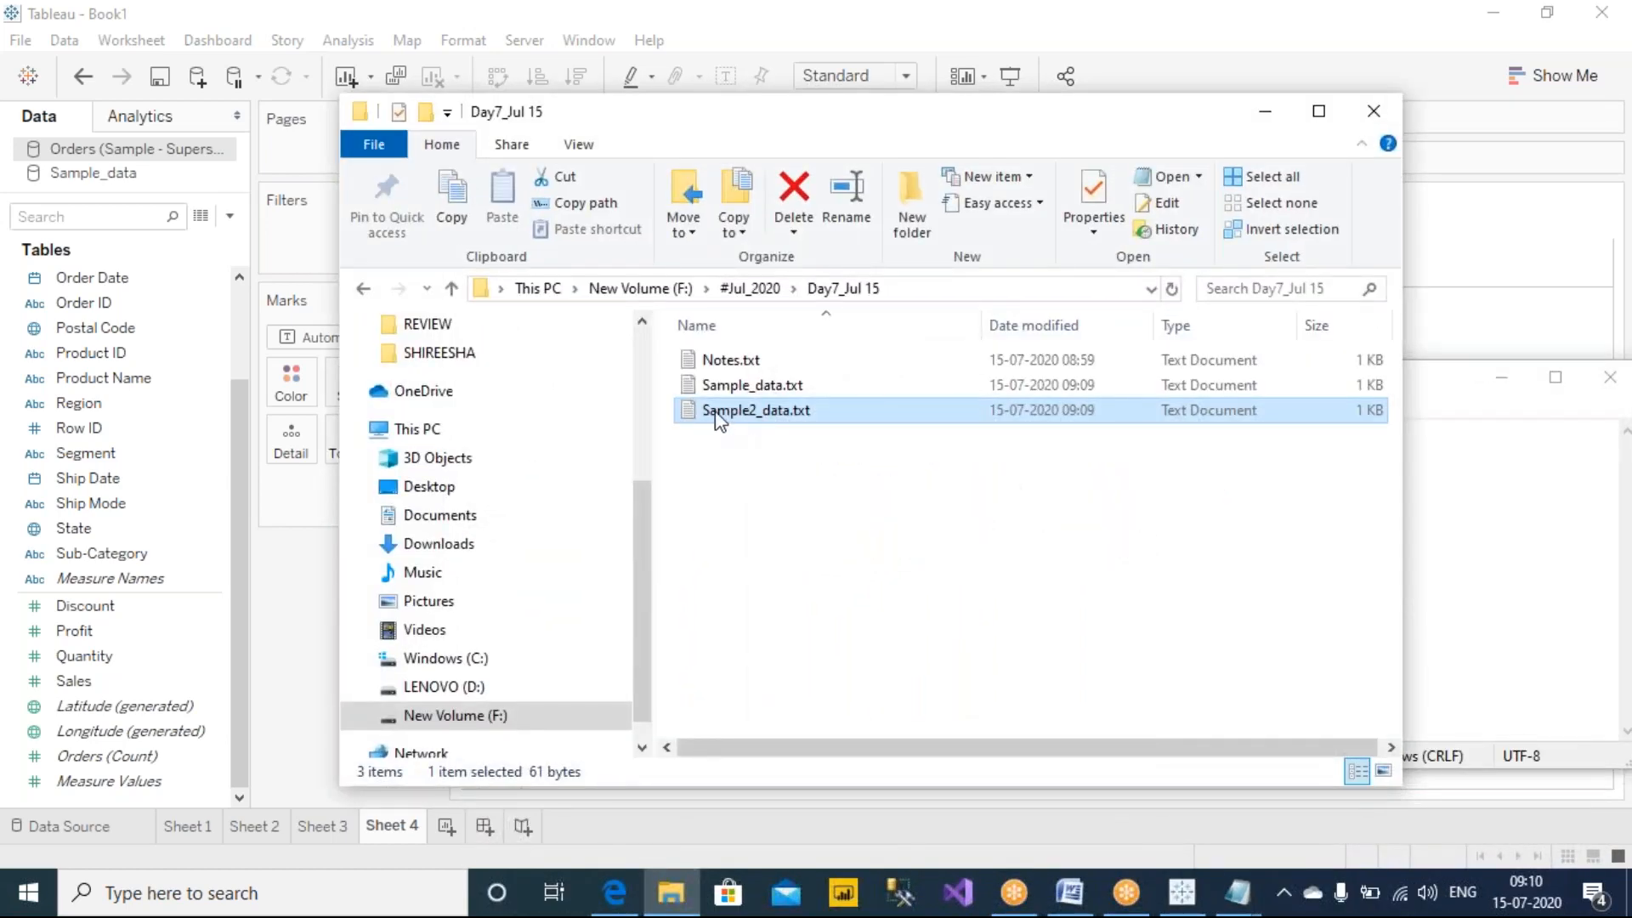
{"action": "left_click", "coordinate": [1266, 114]}
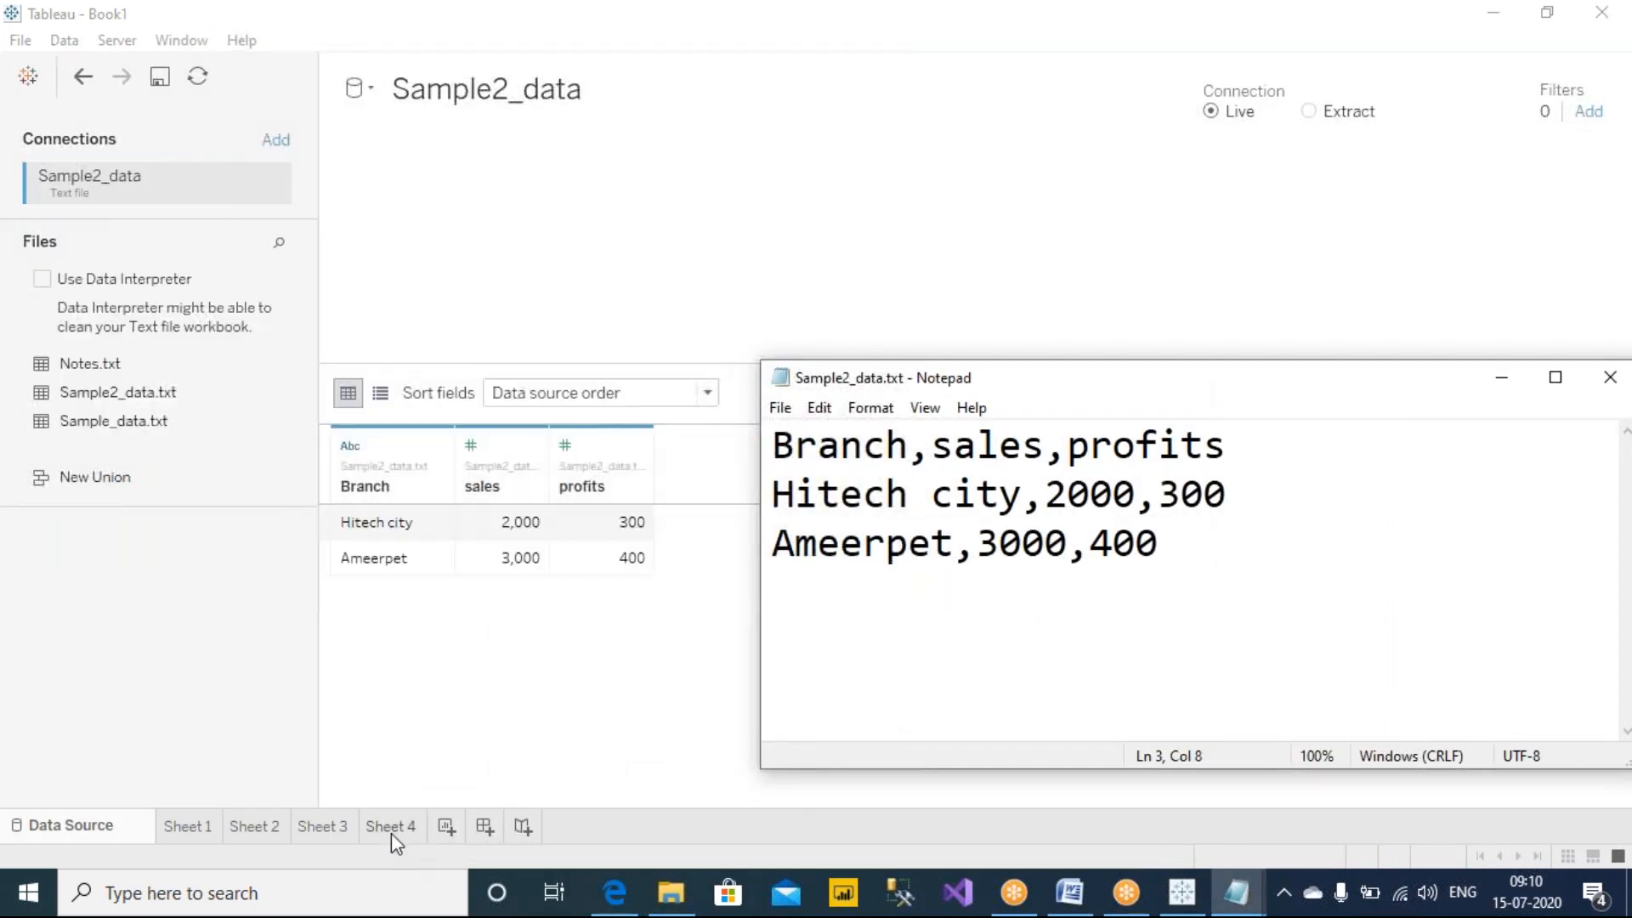
{"action": "left_click", "coordinate": [391, 828]}
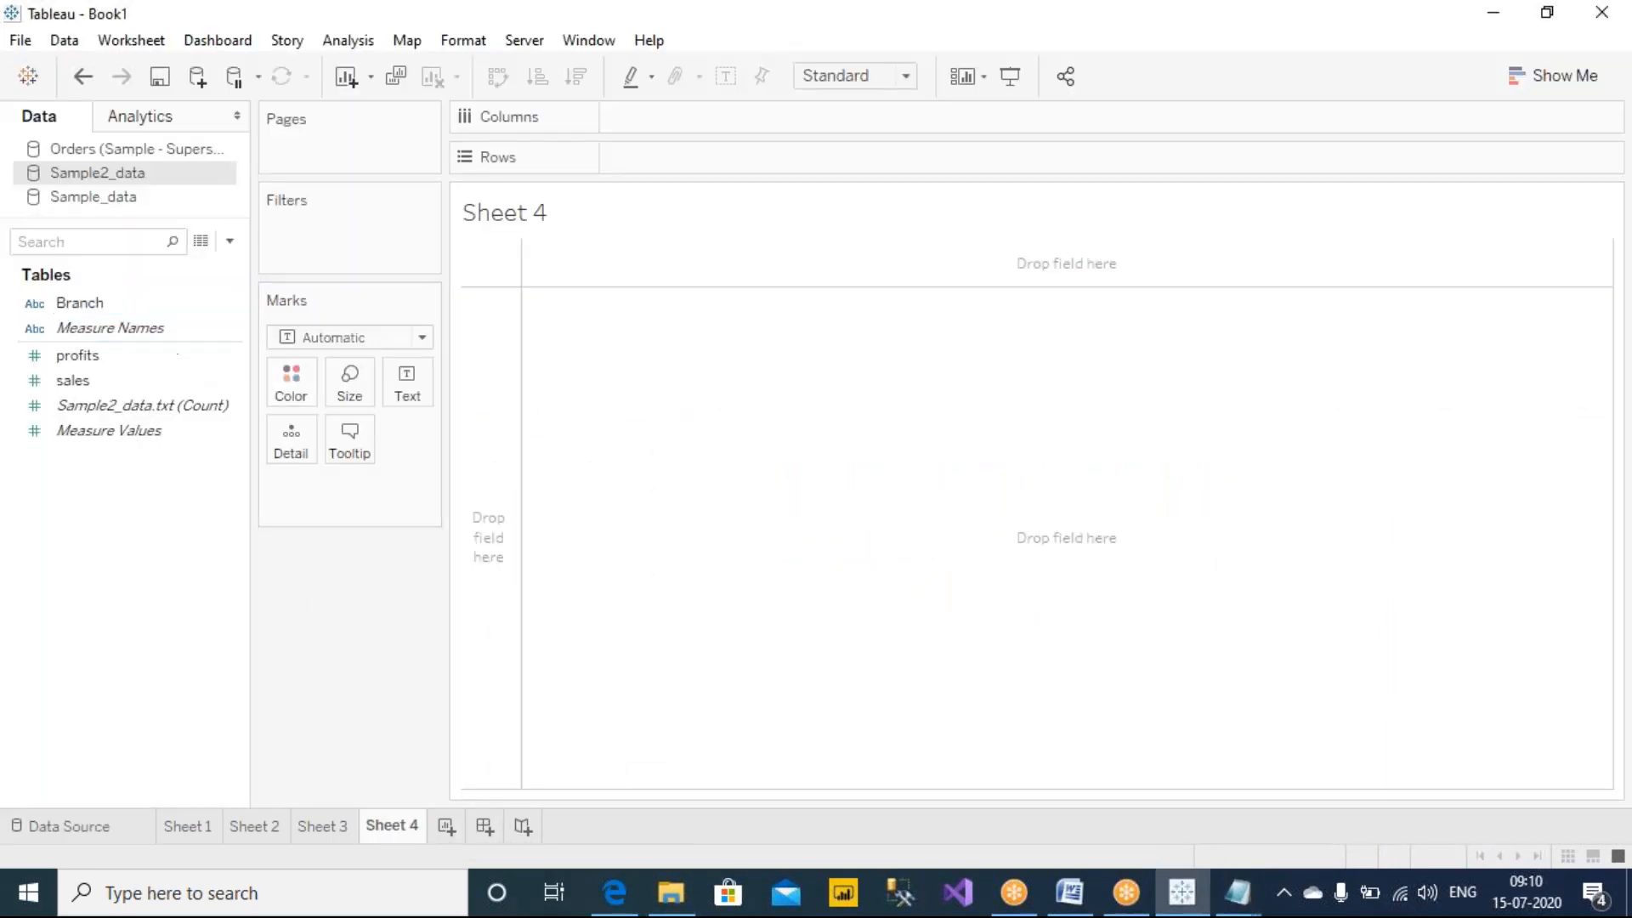
View the underlying rows of Sample2_data, and look at the options available for the Branch field.
{"action": "left_click", "coordinate": [204, 243]}
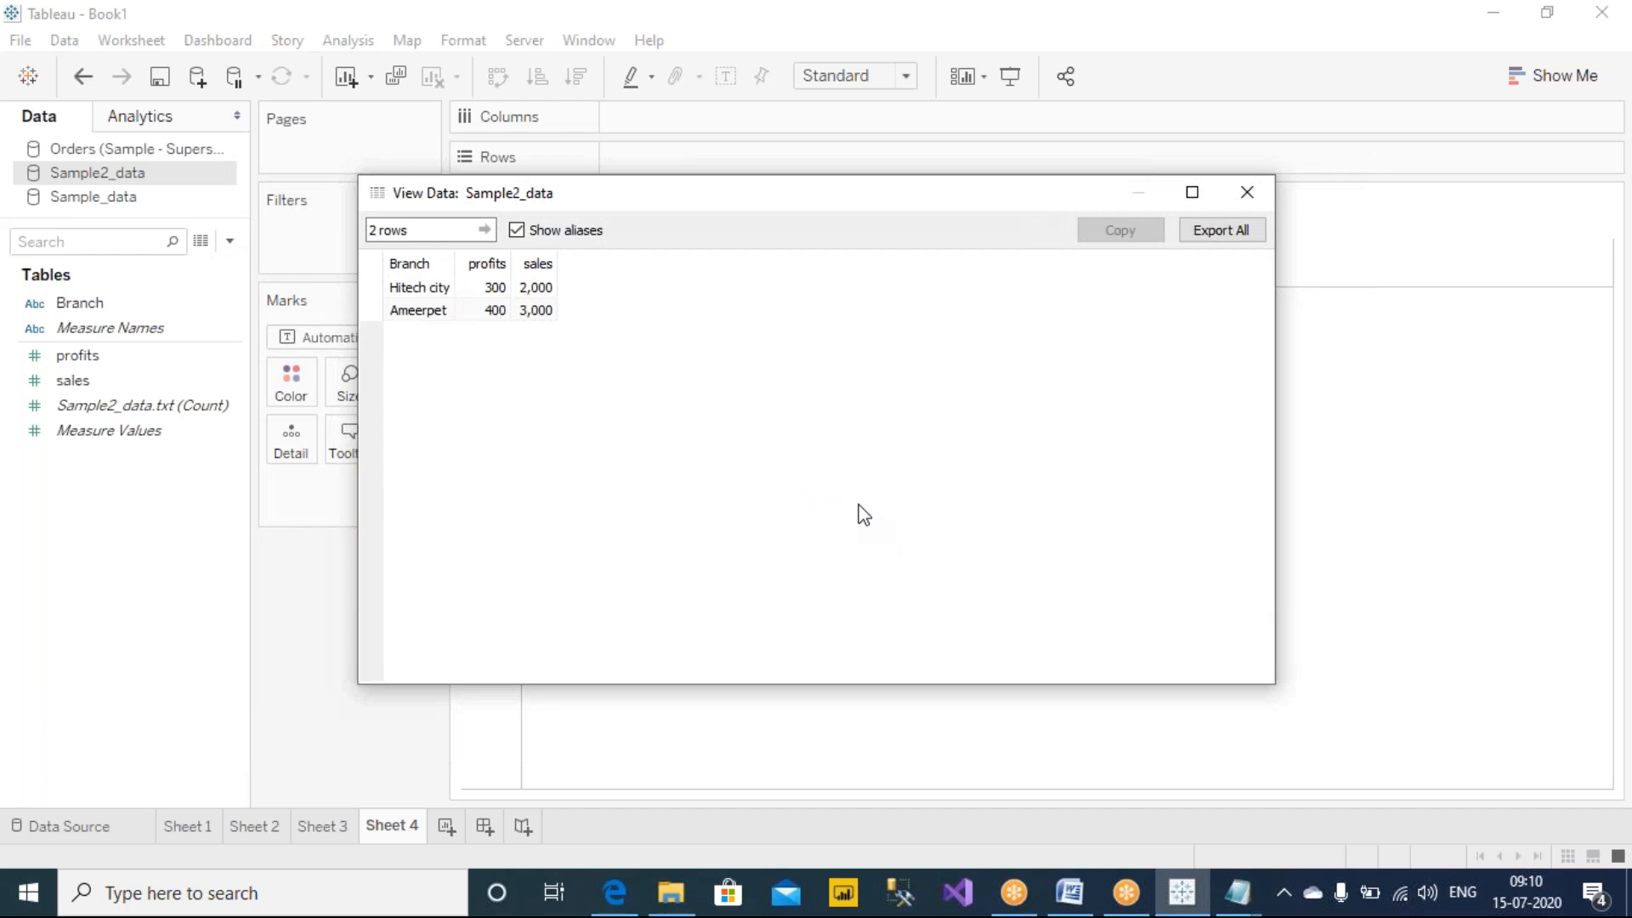
{"action": "left_click", "coordinate": [1242, 194]}
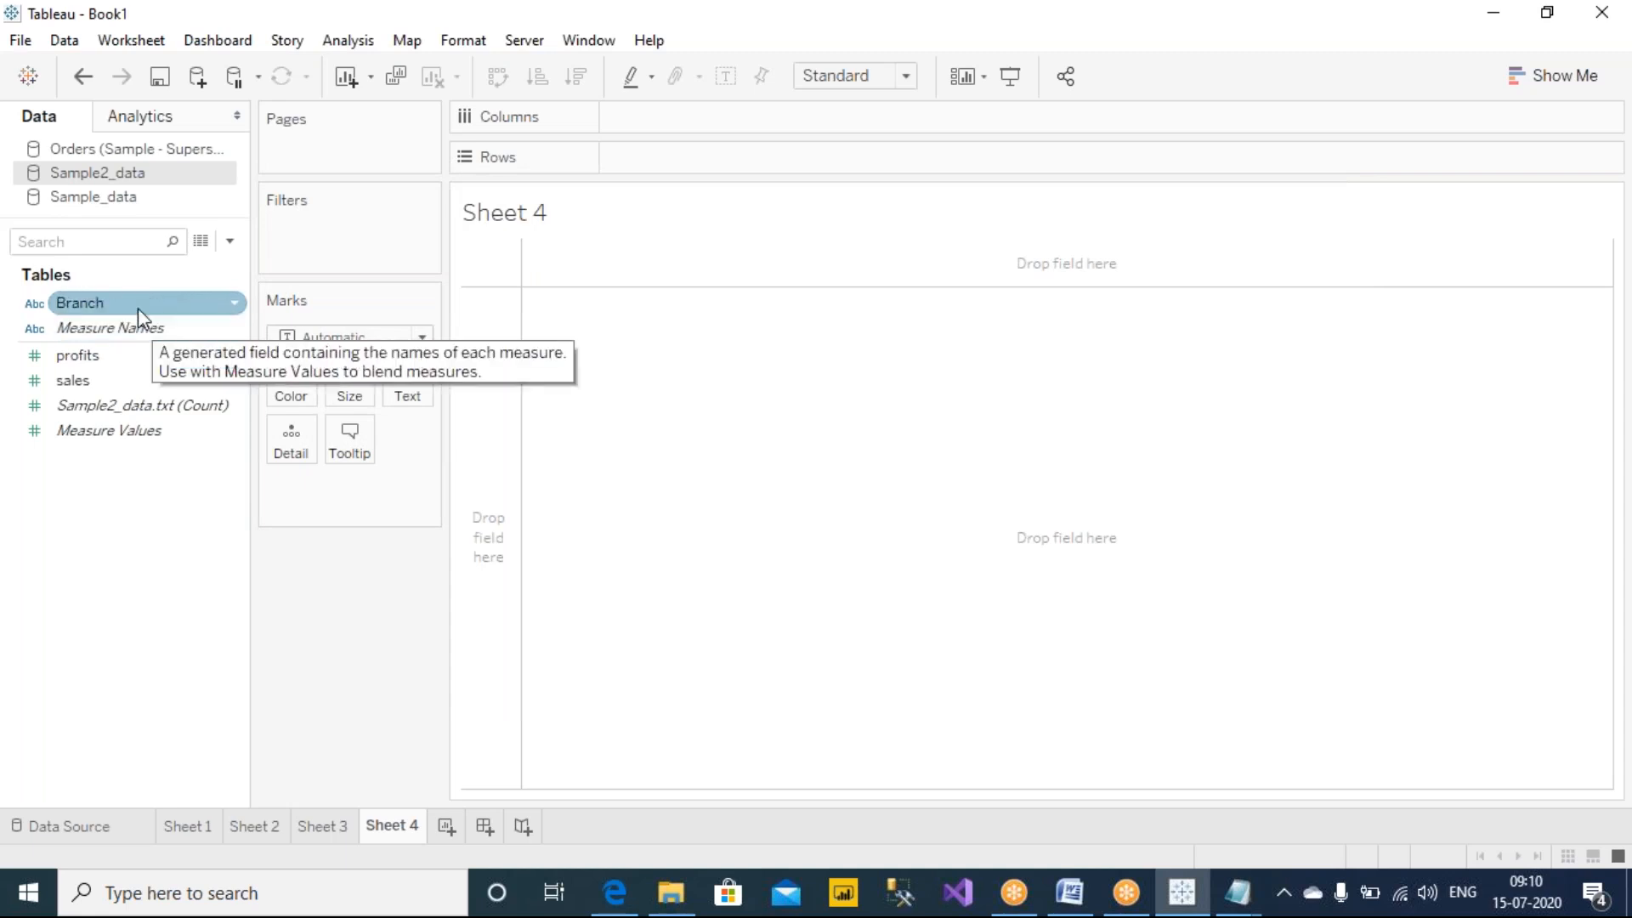
{"action": "right_click", "coordinate": [139, 306]}
{"action": "left_click", "coordinate": [407, 661]}
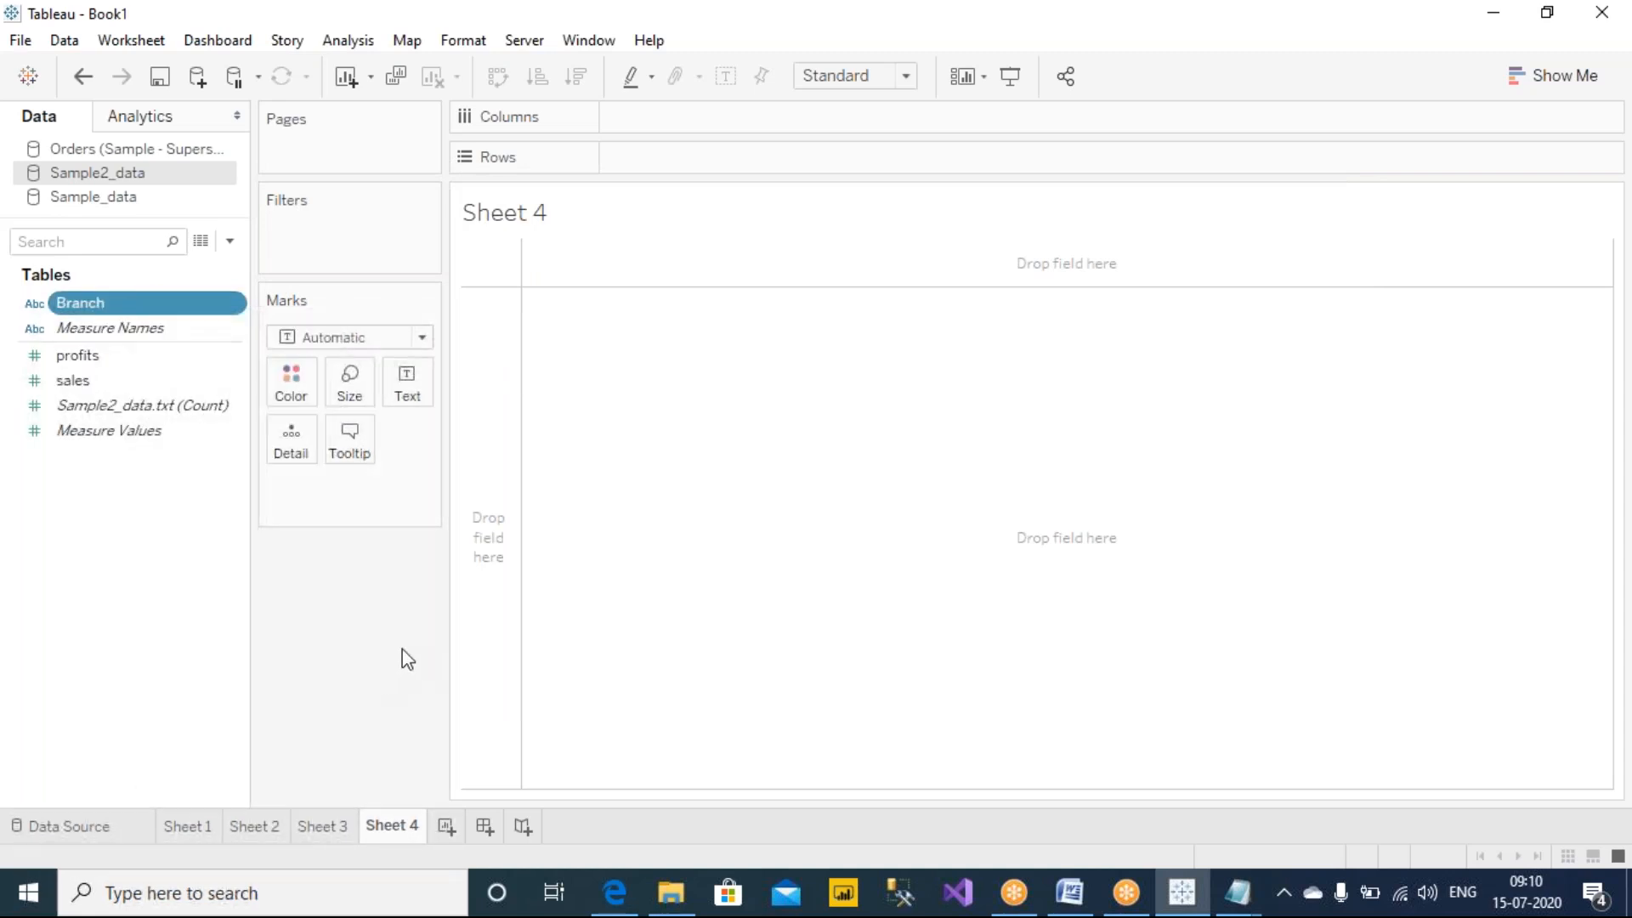
Bring up the Sample2_data rows again to examine the Branch, profits and sales columns, and close the data view.
{"action": "left_click", "coordinate": [202, 243]}
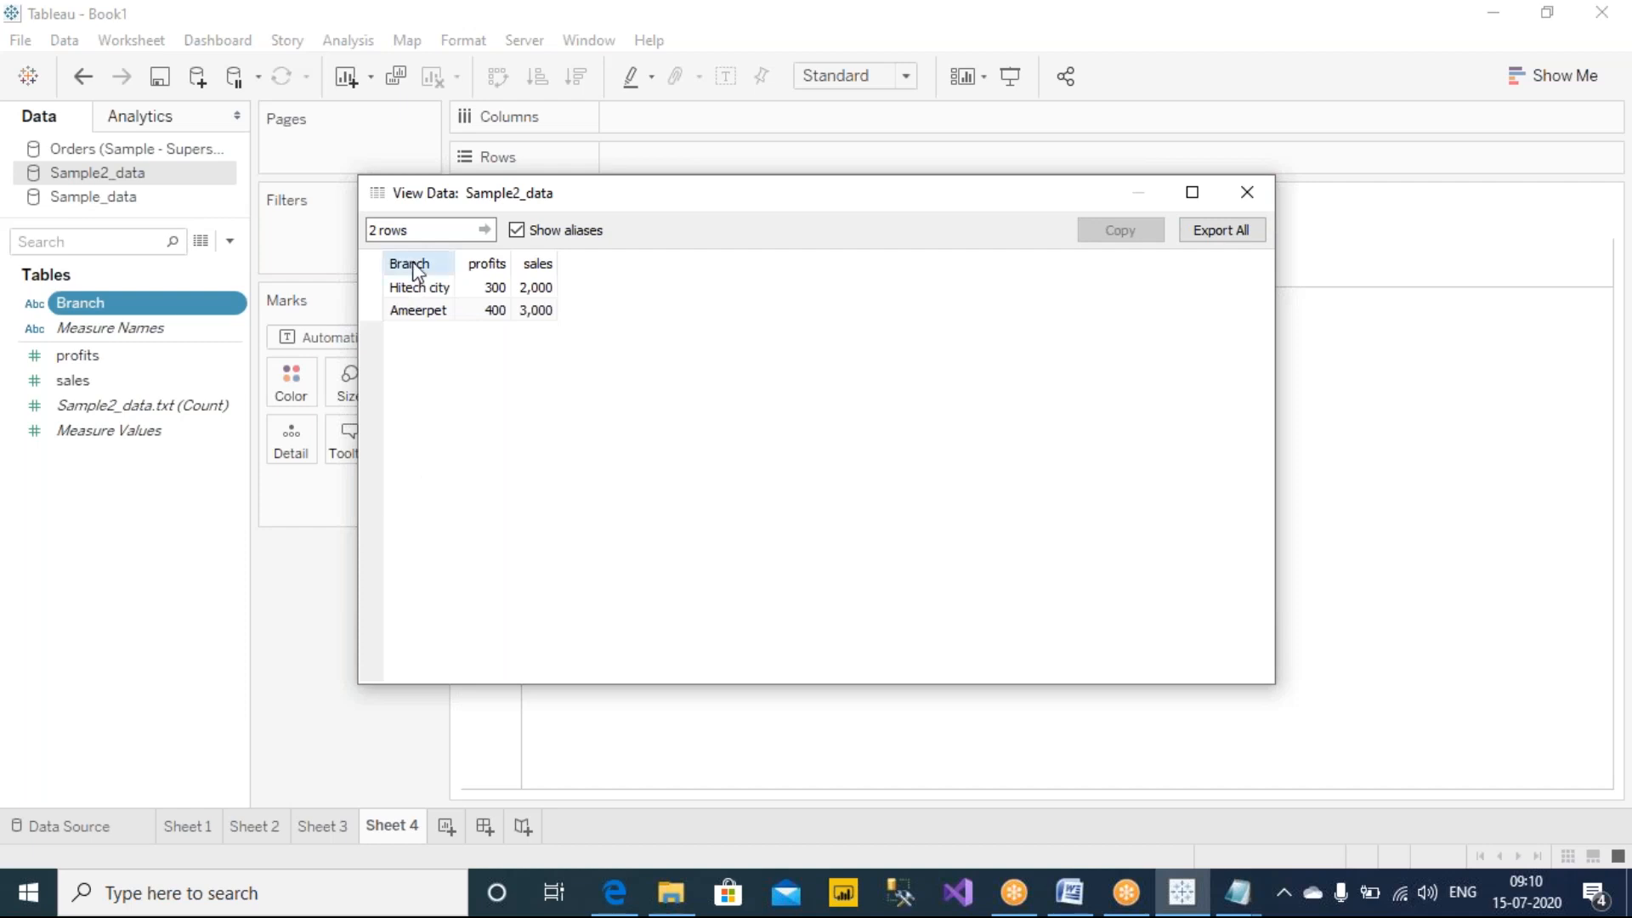
{"action": "left_click", "coordinate": [1024, 12]}
{"action": "mouse_move", "coordinate": [834, 421]}
{"action": "left_mouse_down"}
{"action": "mouse_move", "coordinate": [833, 500]}
{"action": "mouse_move", "coordinate": [860, 472]}
{"action": "mouse_move", "coordinate": [899, 475]}
{"action": "mouse_move", "coordinate": [877, 460]}
{"action": "mouse_move", "coordinate": [1035, 450]}
{"action": "left_mouse_up"}
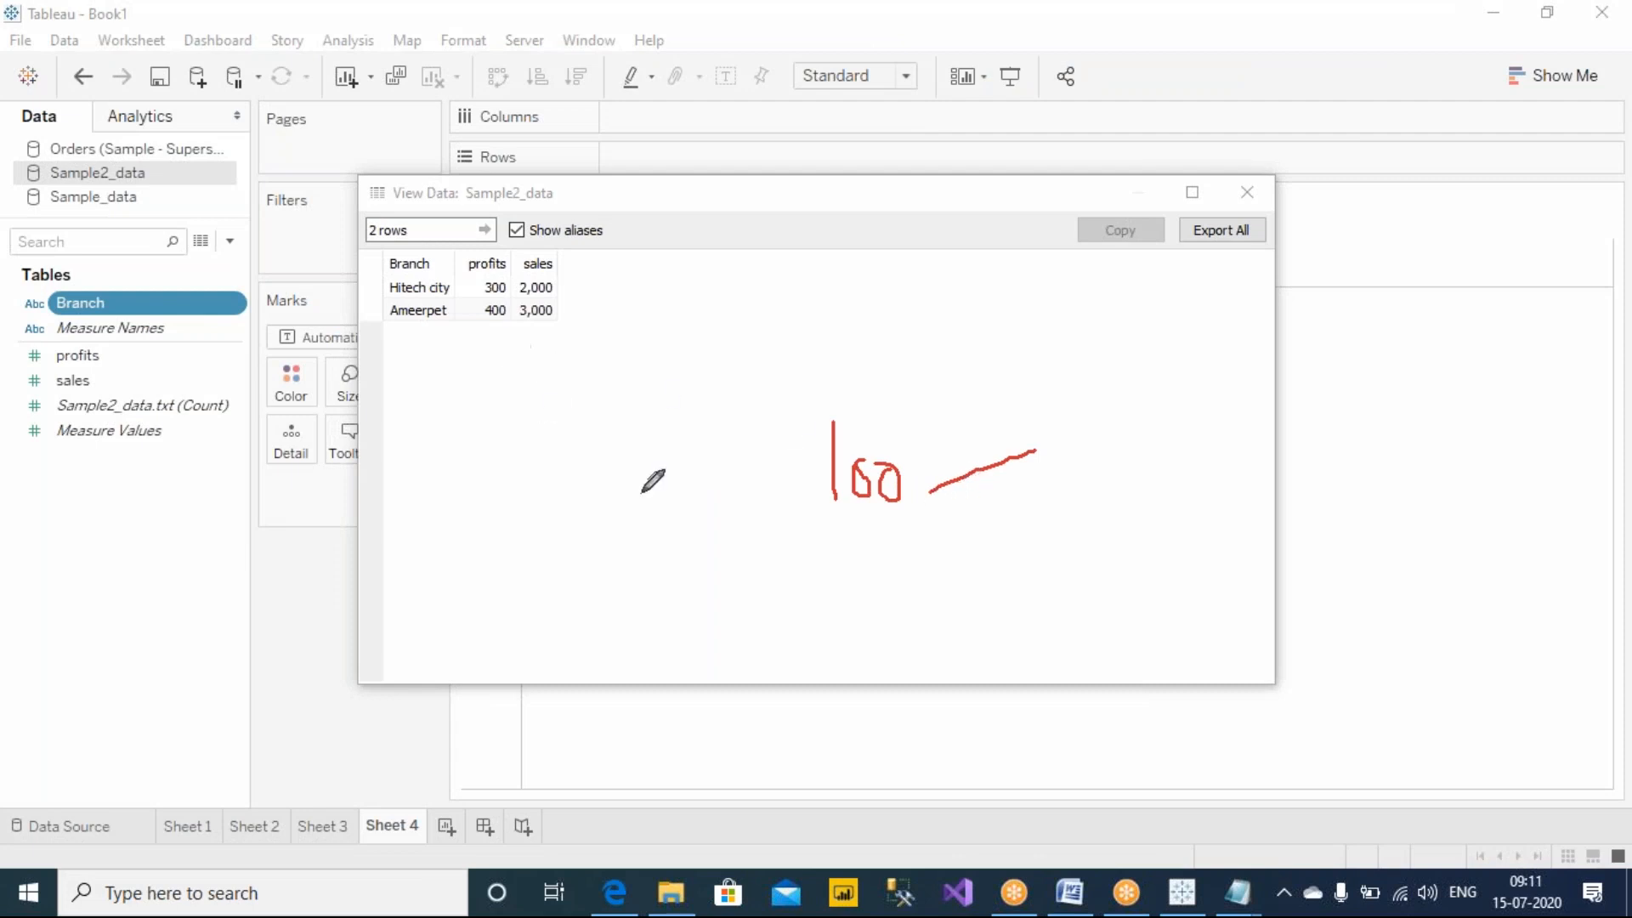
{"action": "mouse_move", "coordinate": [650, 313]}
{"action": "left_mouse_down"}
{"action": "mouse_move", "coordinate": [492, 192]}
{"action": "mouse_move", "coordinate": [649, 349]}
{"action": "mouse_move", "coordinate": [657, 280]}
{"action": "left_mouse_up"}
{"action": "left_click_drag", "start_coordinate": [857, 276], "coordinate": [875, 399]}
{"action": "mouse_move", "coordinate": [846, 389]}
{"action": "left_mouse_down"}
{"action": "mouse_move", "coordinate": [899, 429]}
{"action": "mouse_move", "coordinate": [914, 390]}
{"action": "left_mouse_up"}
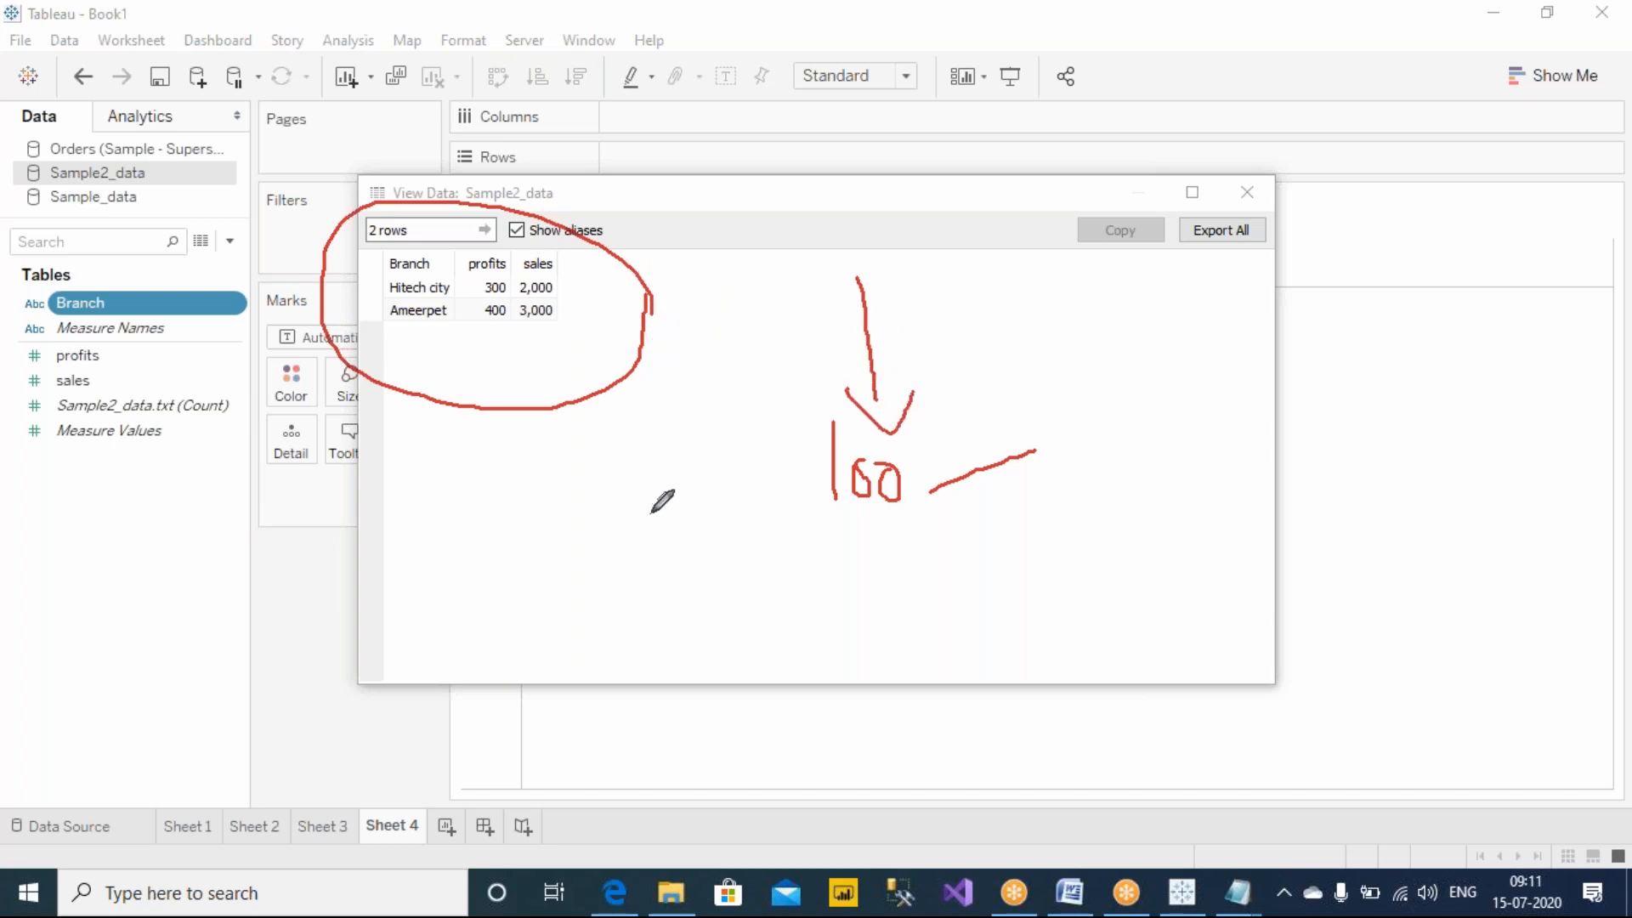
{"action": "mouse_move", "coordinate": [1145, 409]}
{"action": "left_mouse_down"}
{"action": "mouse_move", "coordinate": [1131, 432]}
{"action": "mouse_move", "coordinate": [1154, 484]}
{"action": "mouse_move", "coordinate": [1178, 473]}
{"action": "mouse_move", "coordinate": [1145, 481]}
{"action": "mouse_move", "coordinate": [1221, 466]}
{"action": "mouse_move", "coordinate": [1247, 504]}
{"action": "left_mouse_up"}
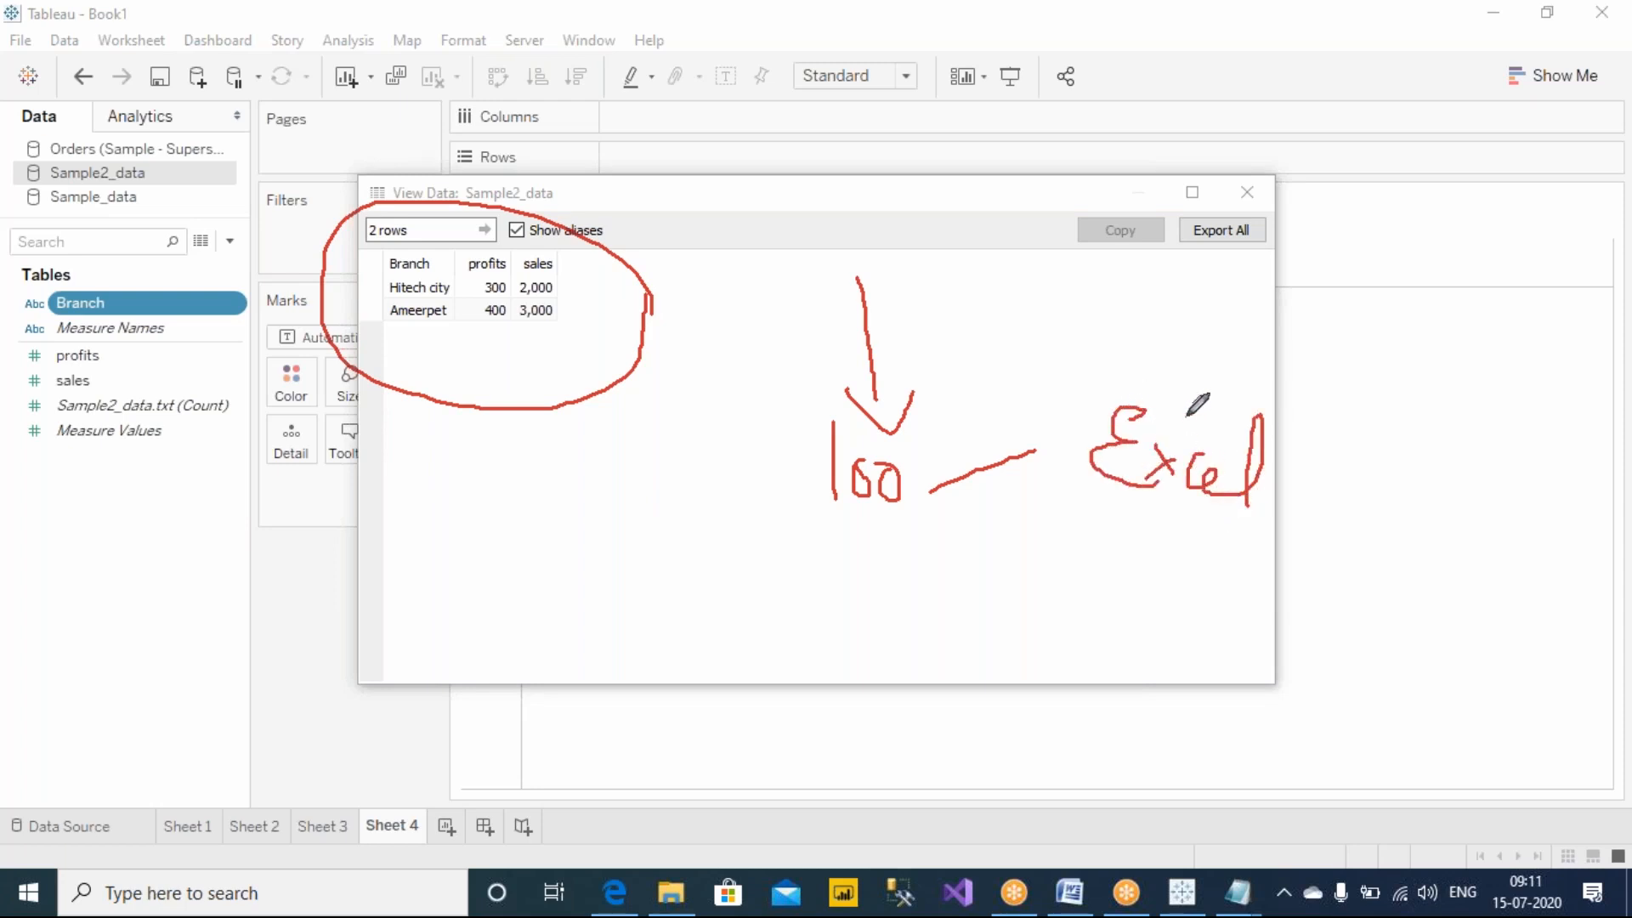
{"action": "mouse_move", "coordinate": [1188, 417]}
{"action": "left_mouse_down"}
{"action": "mouse_move", "coordinate": [1165, 328]}
{"action": "mouse_move", "coordinate": [350, 140]}
{"action": "mouse_move", "coordinate": [109, 228]}
{"action": "mouse_move", "coordinate": [170, 244]}
{"action": "left_mouse_up"}
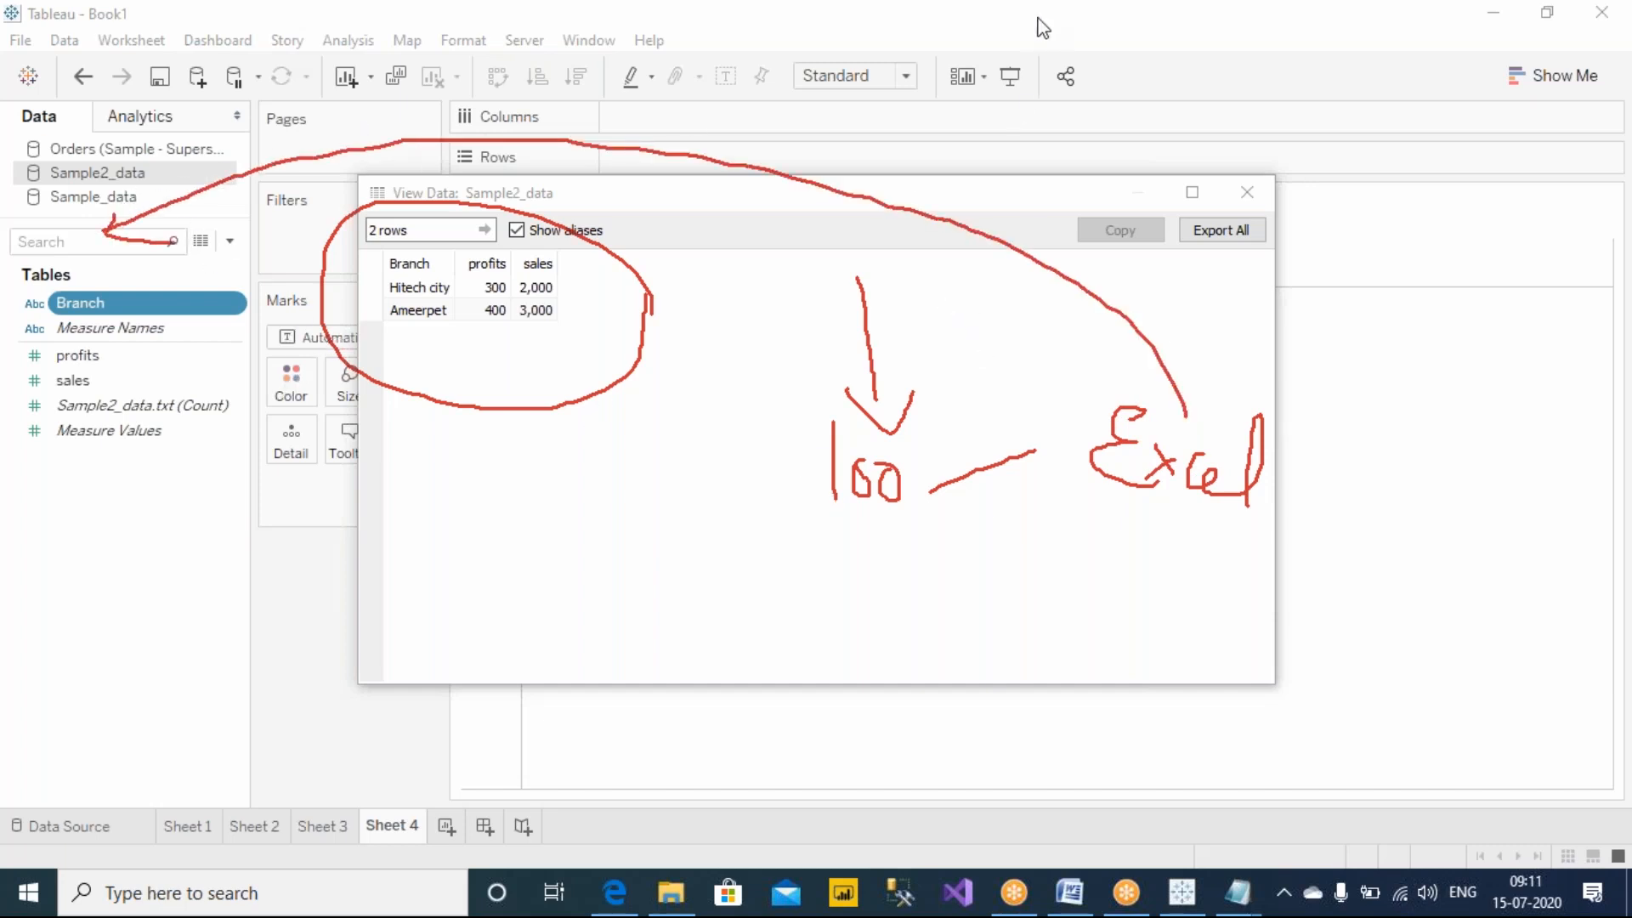
{"action": "key", "text": "Escape"}
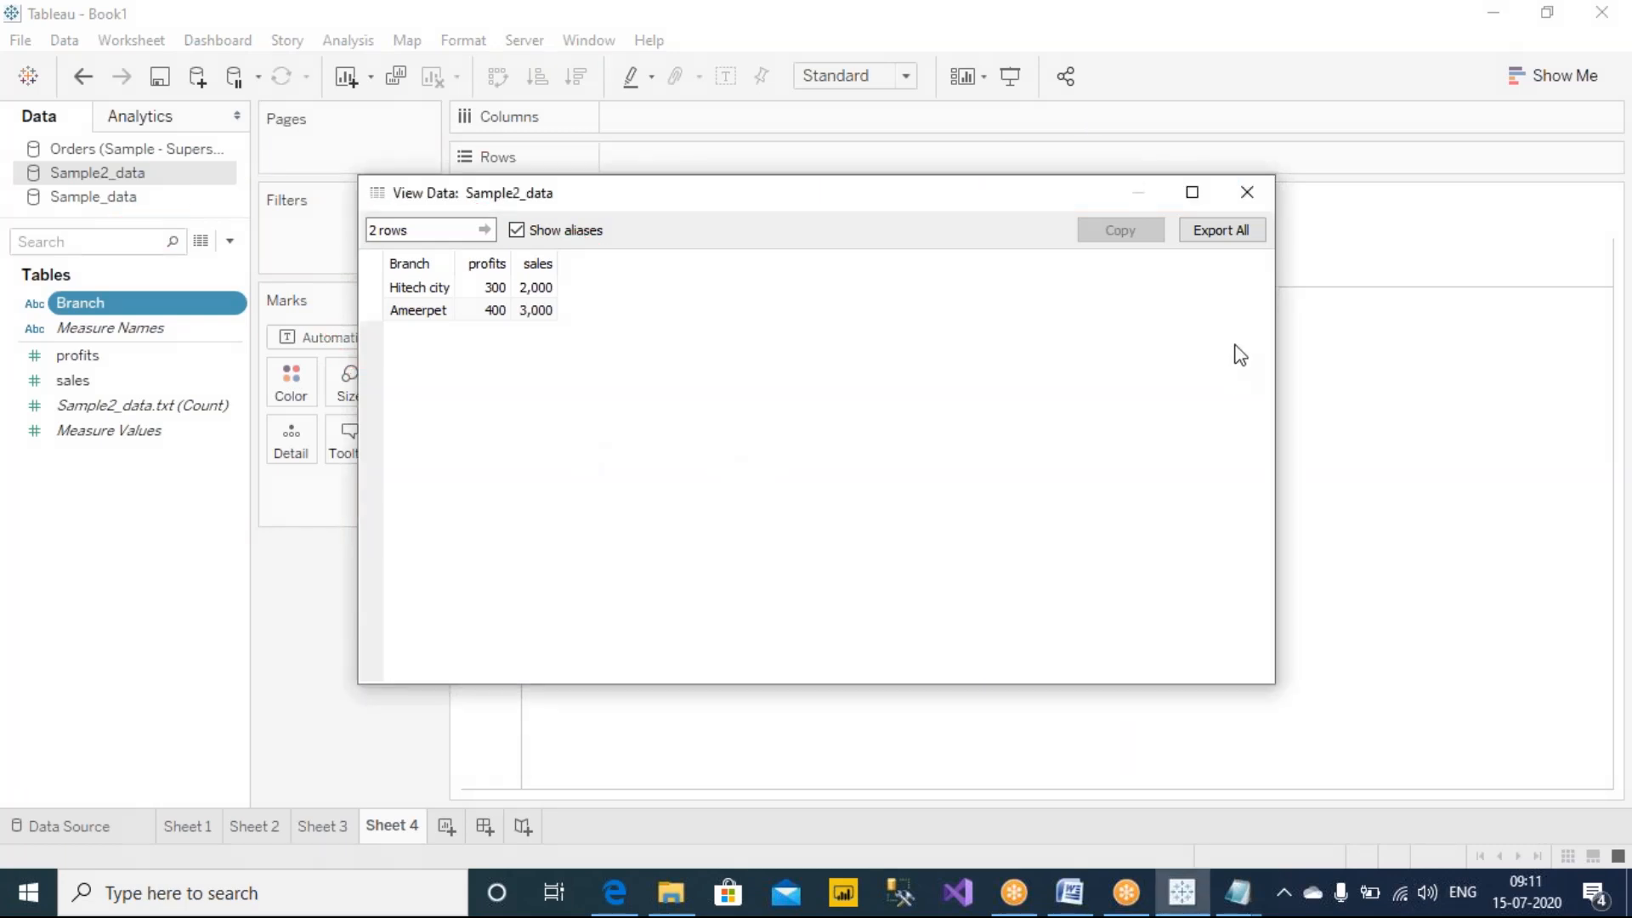
{"action": "left_click", "coordinate": [1259, 202]}
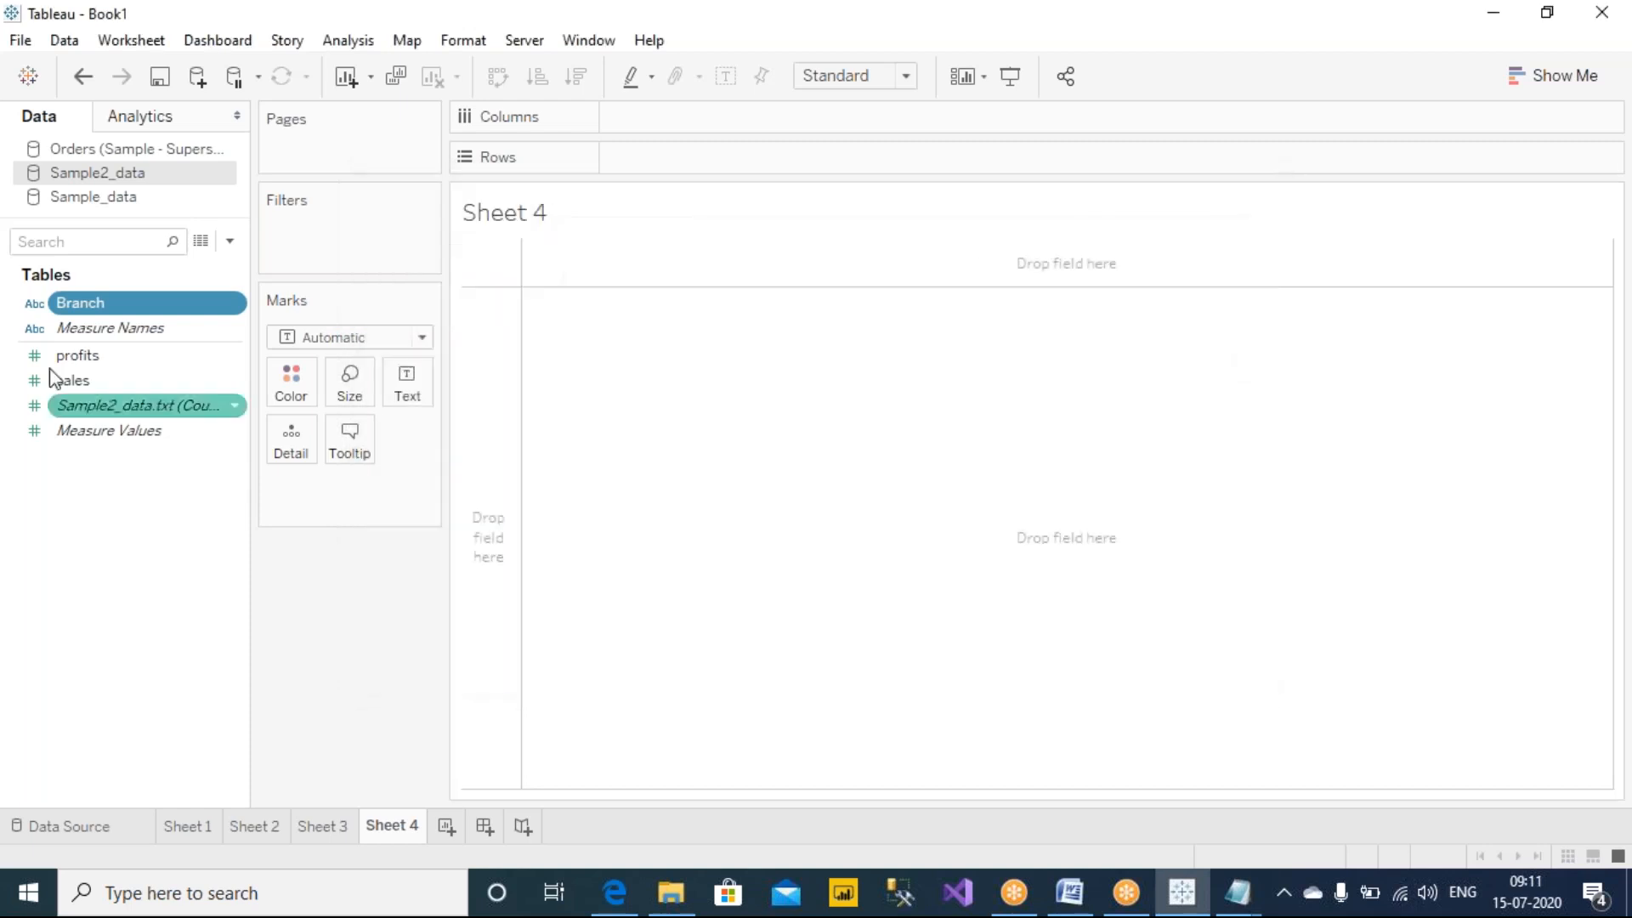
Assign the ZIP Code/Postcode geographic role to the Branch field and plot Branch as a map on Sheet 4.
{"action": "right_click", "coordinate": [94, 305]}
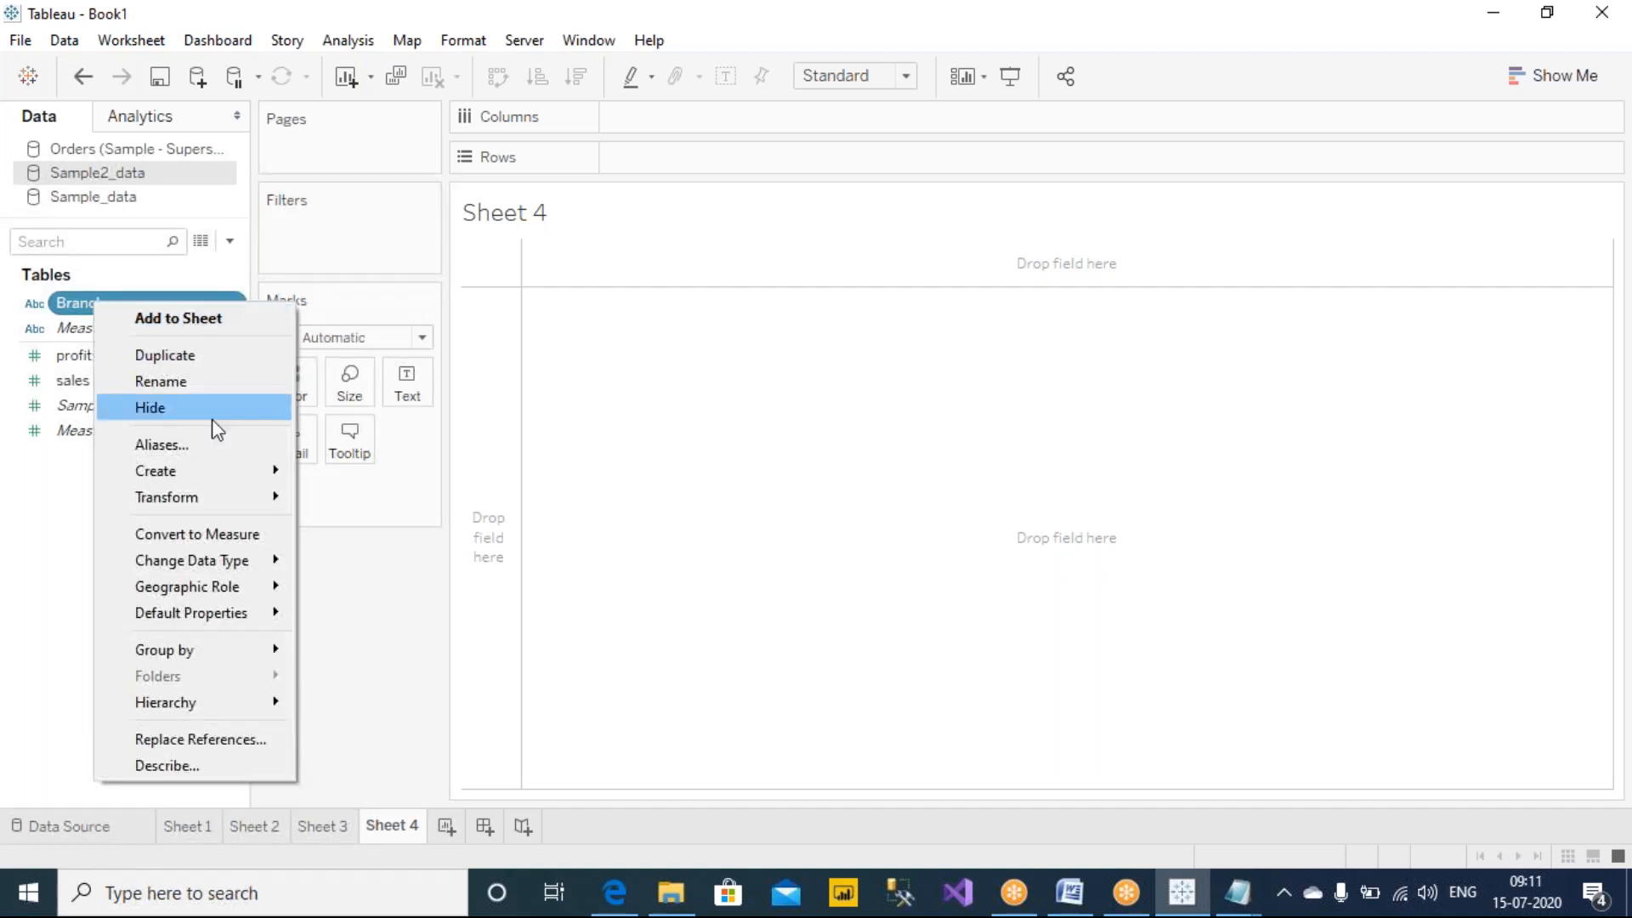
{"action": "mouse_move", "coordinate": [217, 583]}
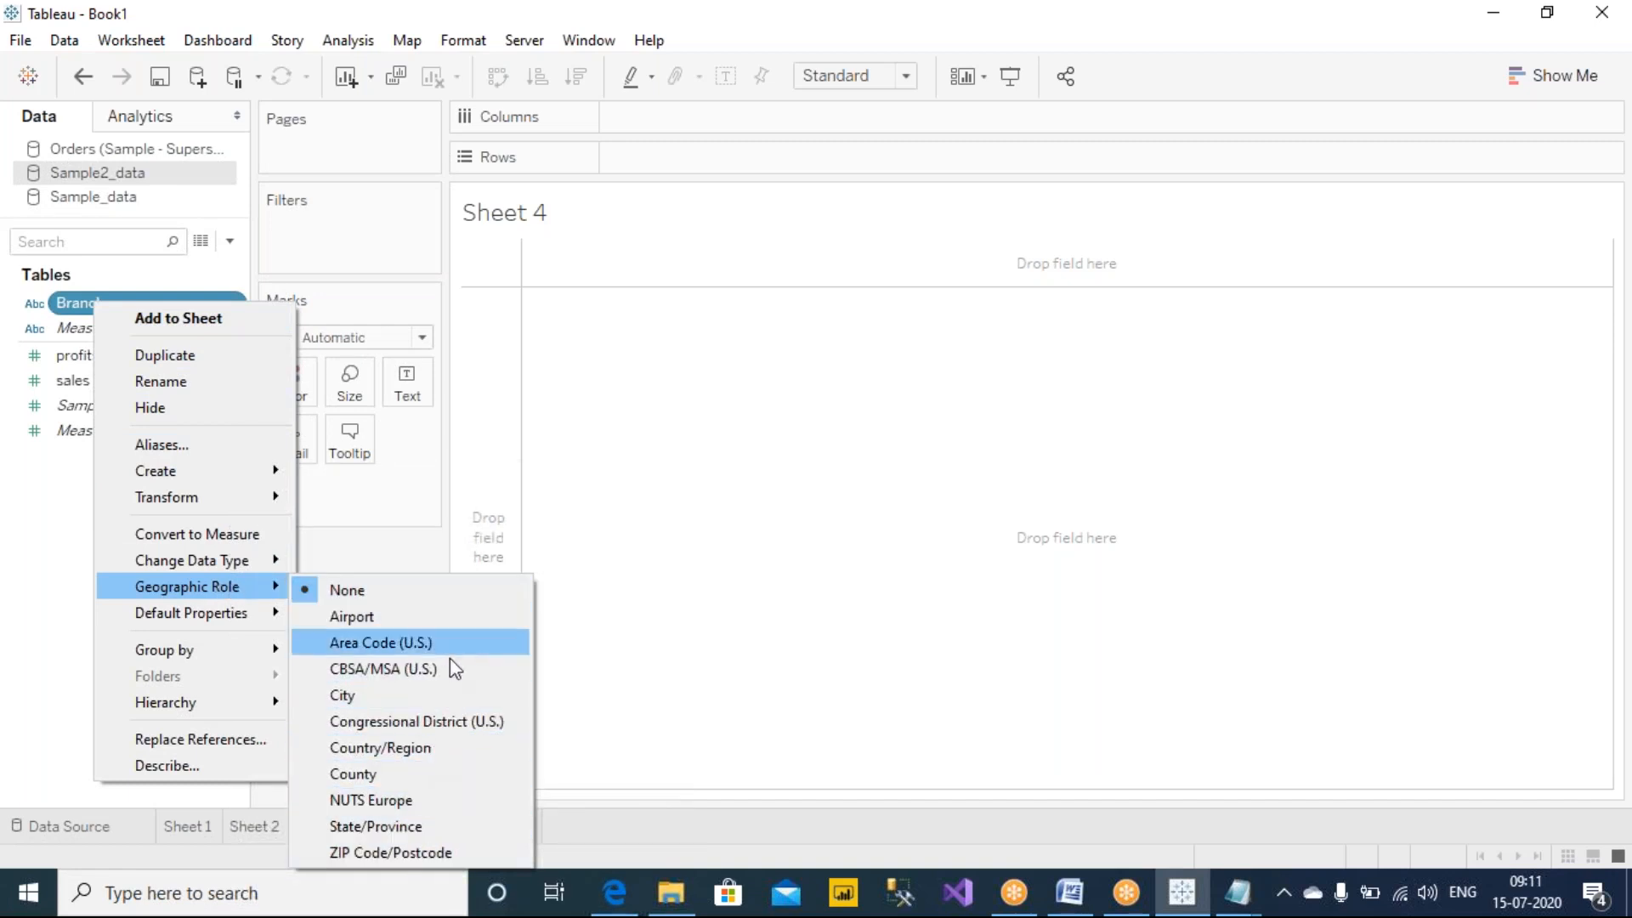
{"action": "left_click", "coordinate": [433, 853]}
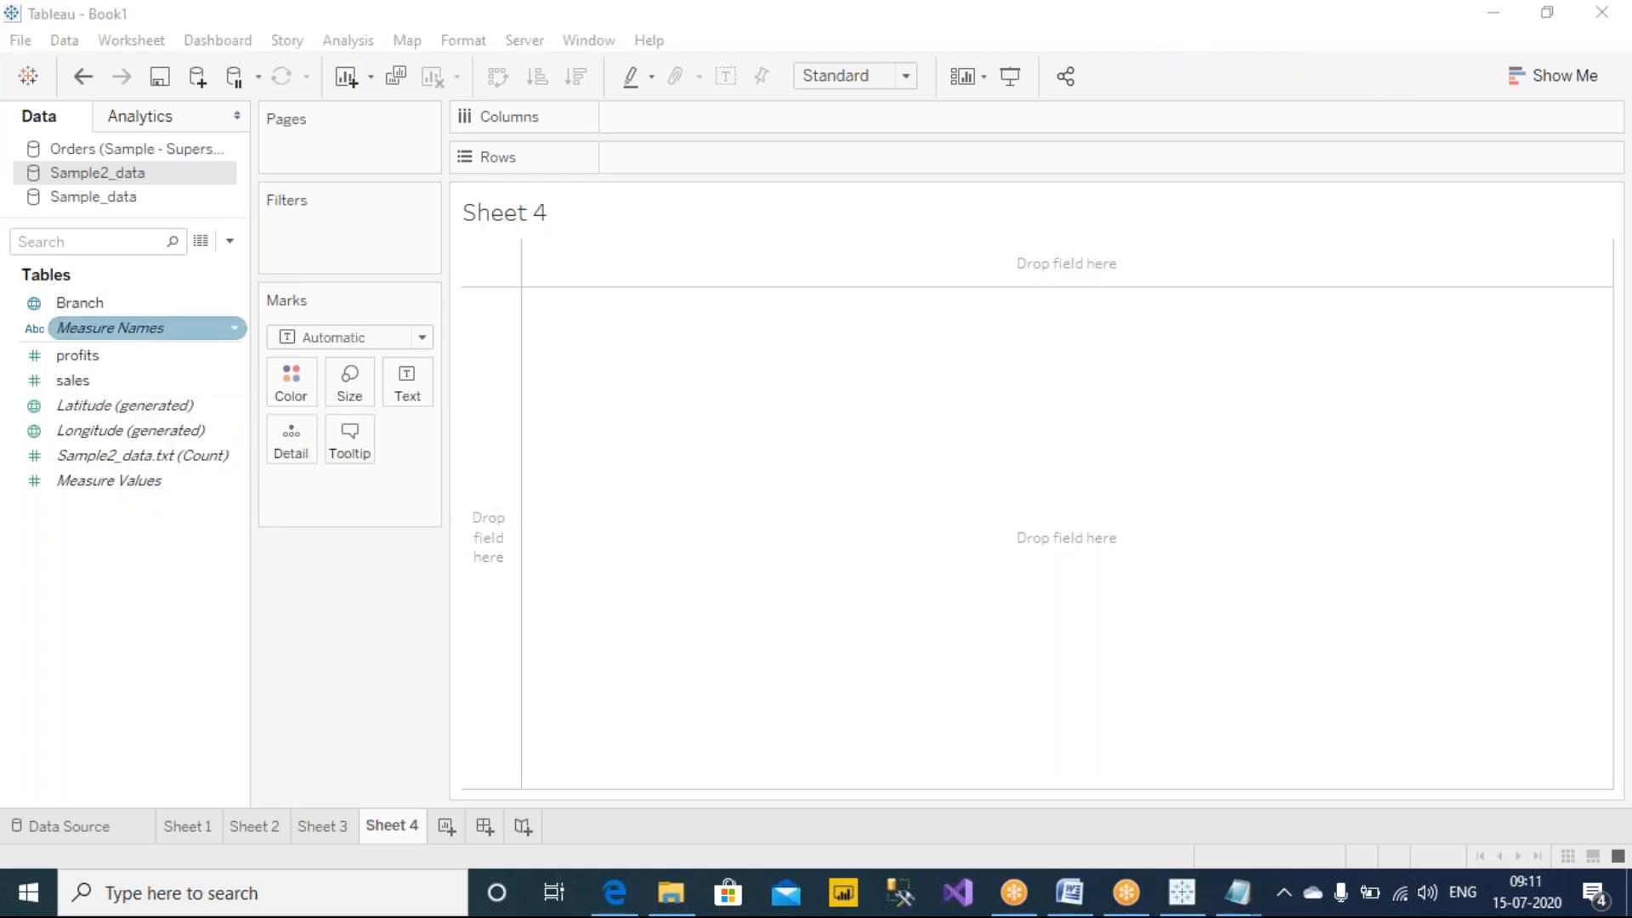
{"action": "left_click", "coordinate": [79, 307]}
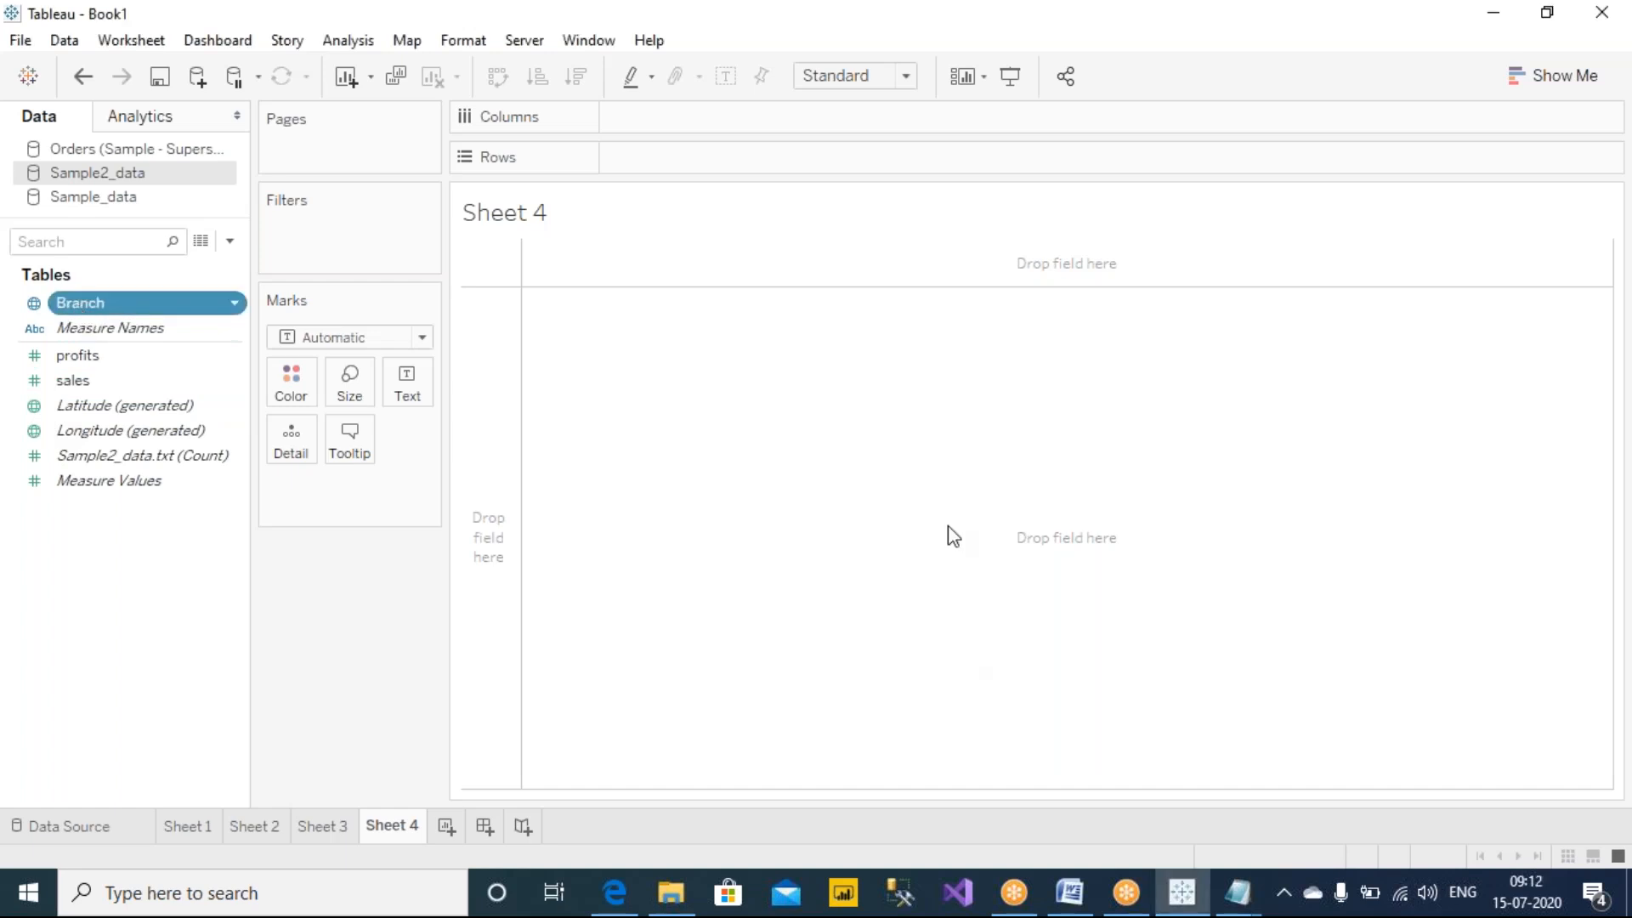
{"action": "left_click_drag", "start_coordinate": [947, 524], "coordinate": [947, 524]}
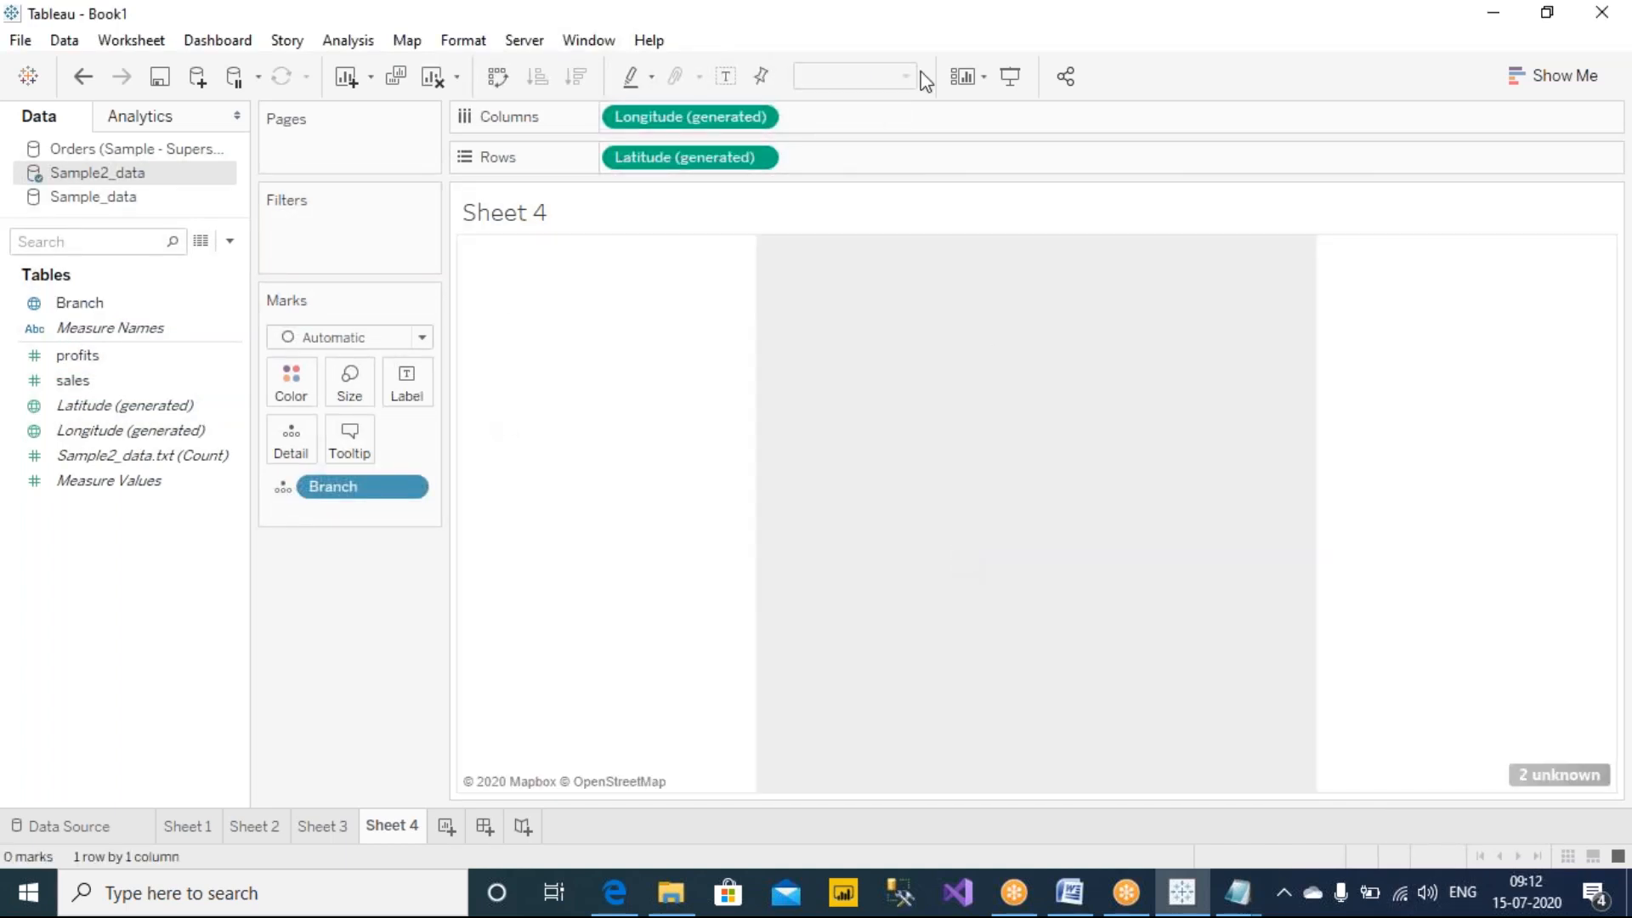
Edit the locations of the unknown branches and choose to enter a latitude and longitude for Ameerpet.
{"action": "mouse_move", "coordinate": [1586, 726]}
{"action": "left_mouse_down"}
{"action": "mouse_move", "coordinate": [1589, 812]}
{"action": "mouse_move", "coordinate": [1588, 712]}
{"action": "mouse_move", "coordinate": [1557, 721]}
{"action": "mouse_move", "coordinate": [1453, 544]}
{"action": "mouse_move", "coordinate": [1492, 571]}
{"action": "left_mouse_up"}
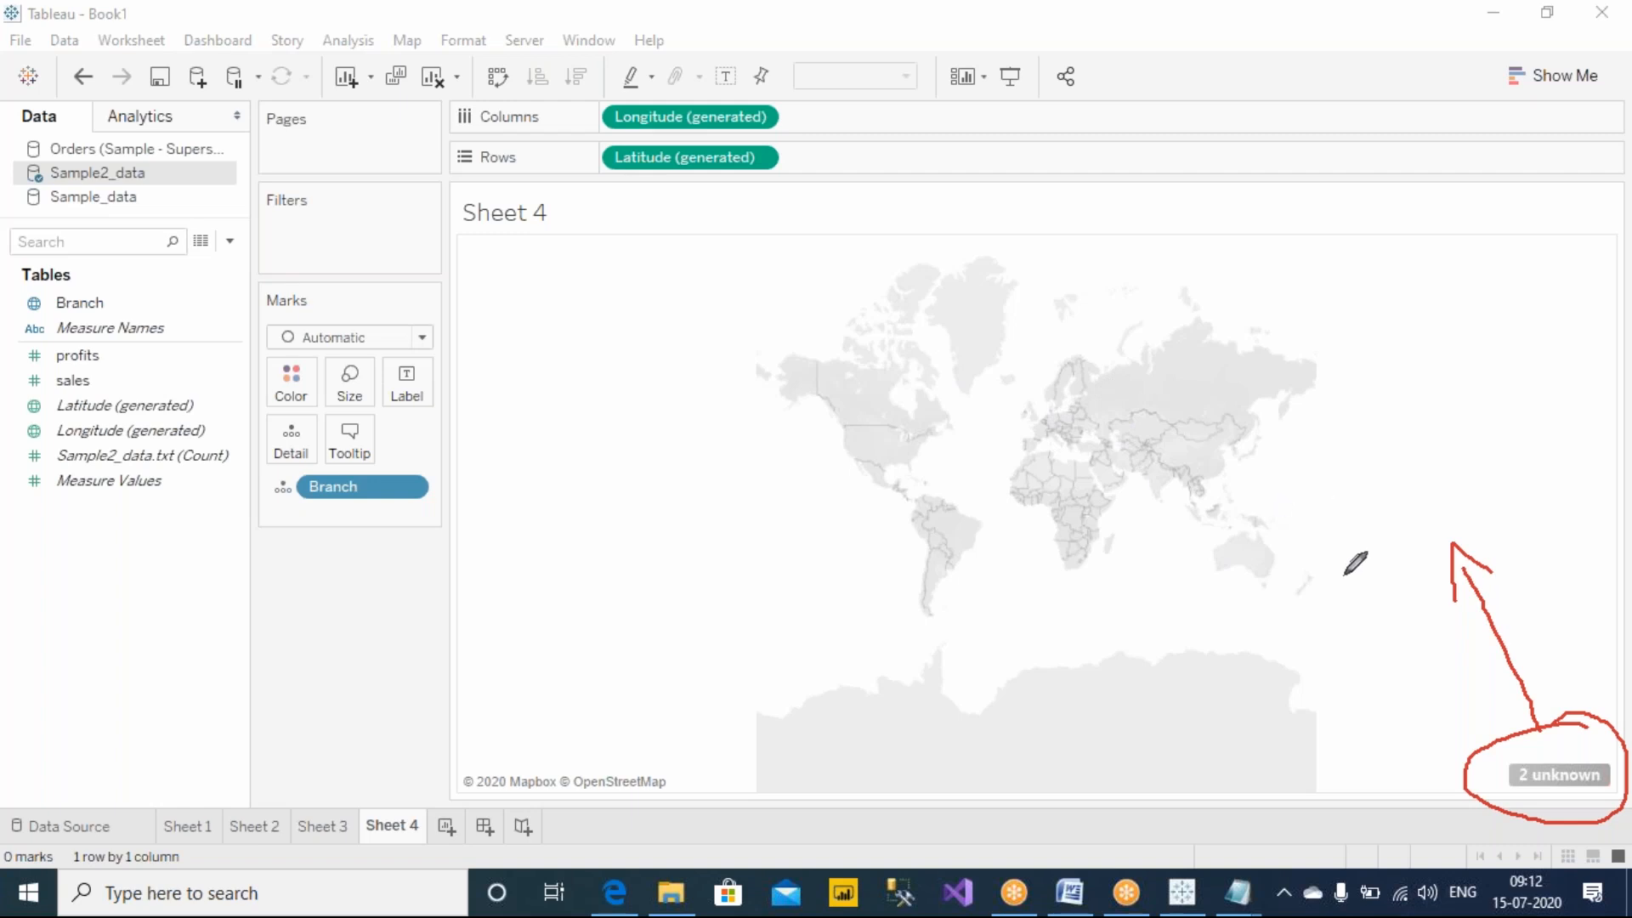
{"action": "left_click", "coordinate": [1562, 776]}
{"action": "left_click", "coordinate": [723, 379]}
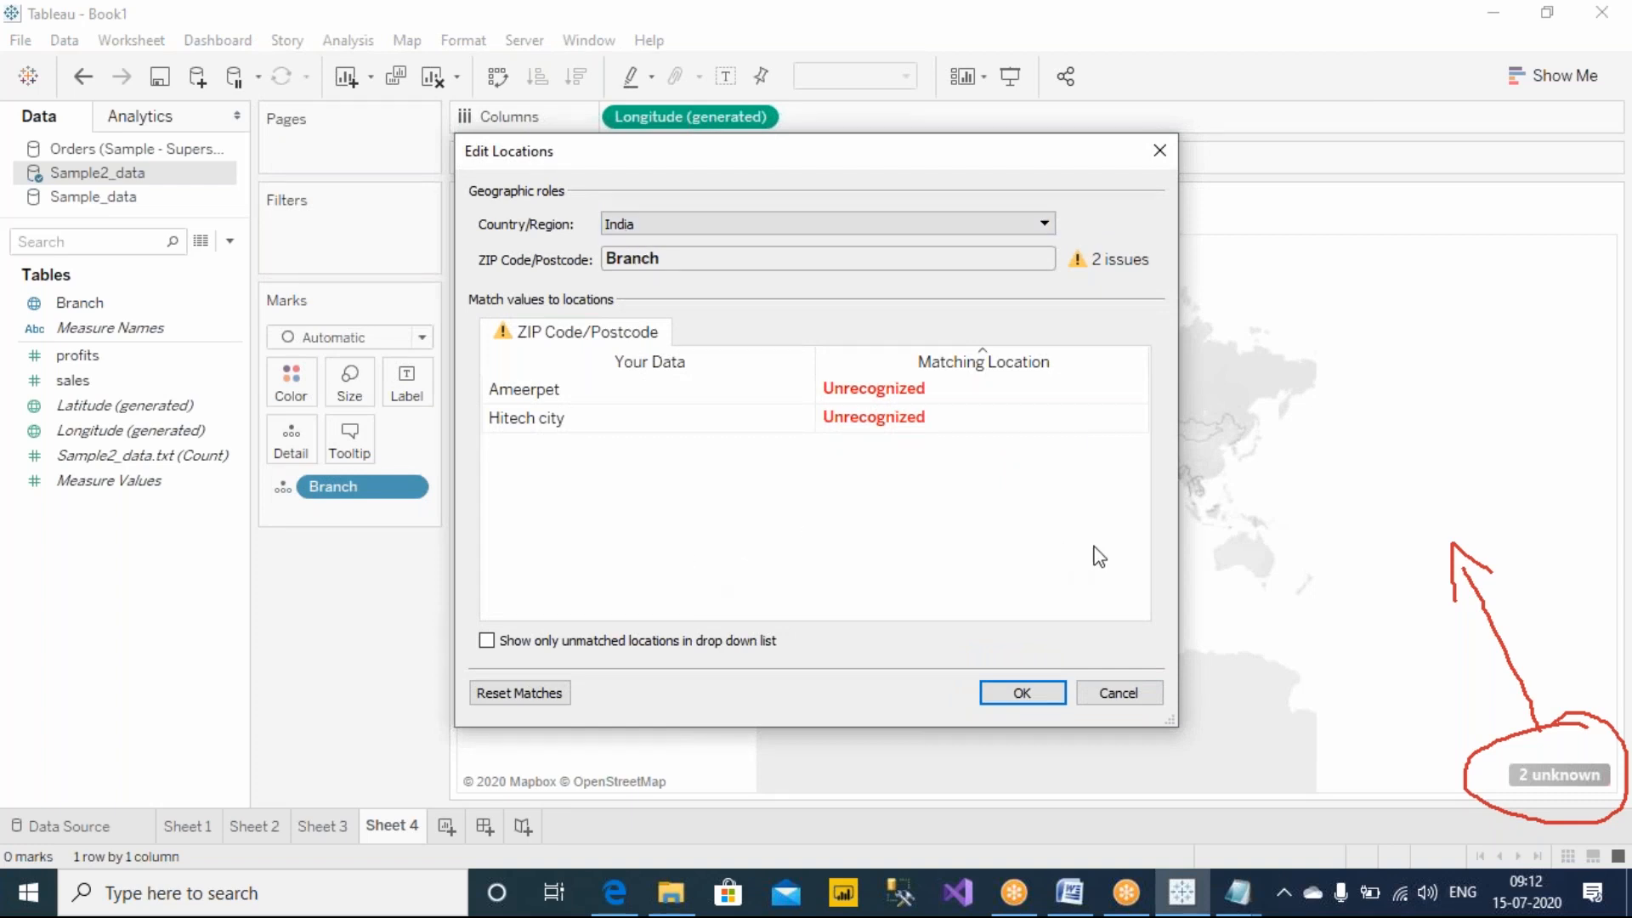
{"action": "left_click", "coordinate": [1073, 389]}
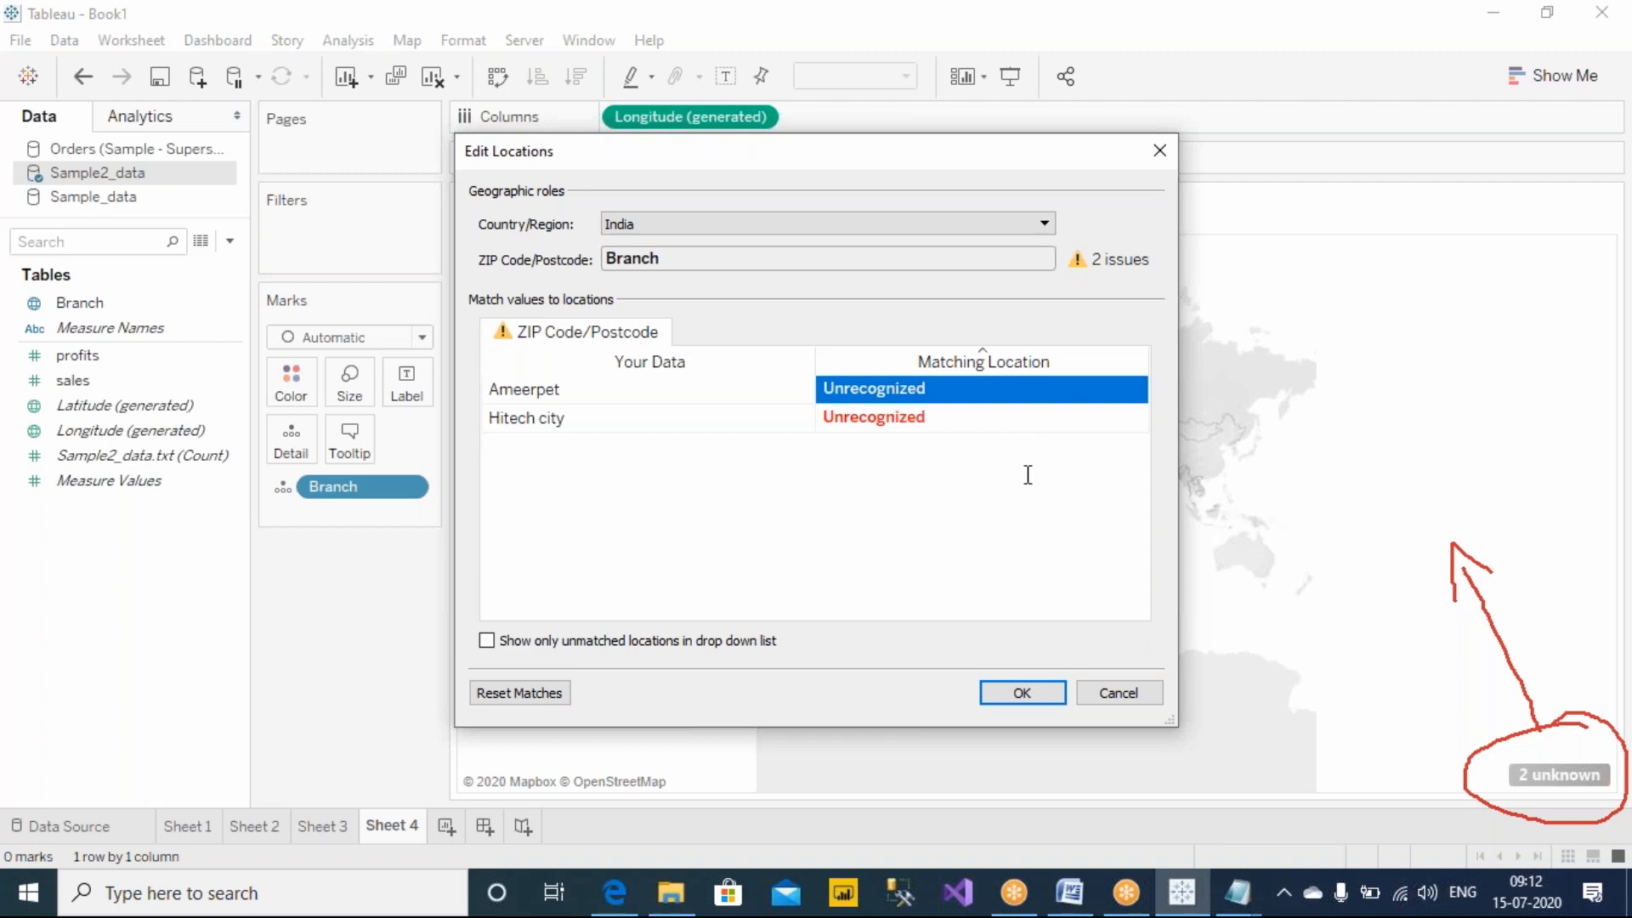
{"action": "left_click", "coordinate": [1138, 389]}
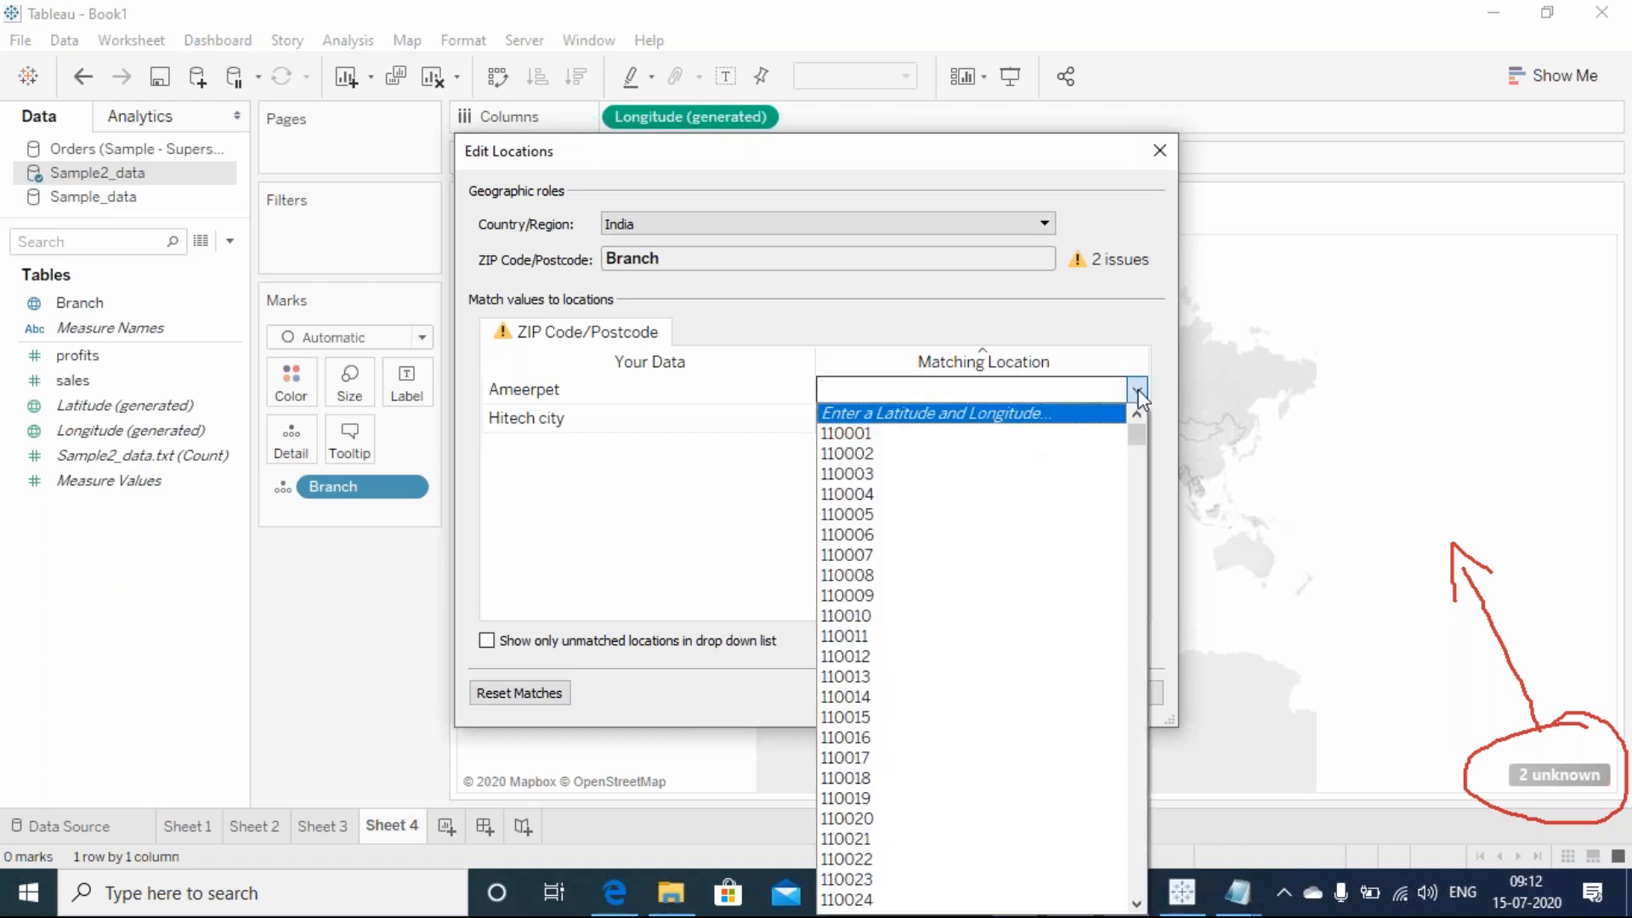
{"action": "left_click_drag", "start_coordinate": [1137, 435], "coordinate": [1118, 792]}
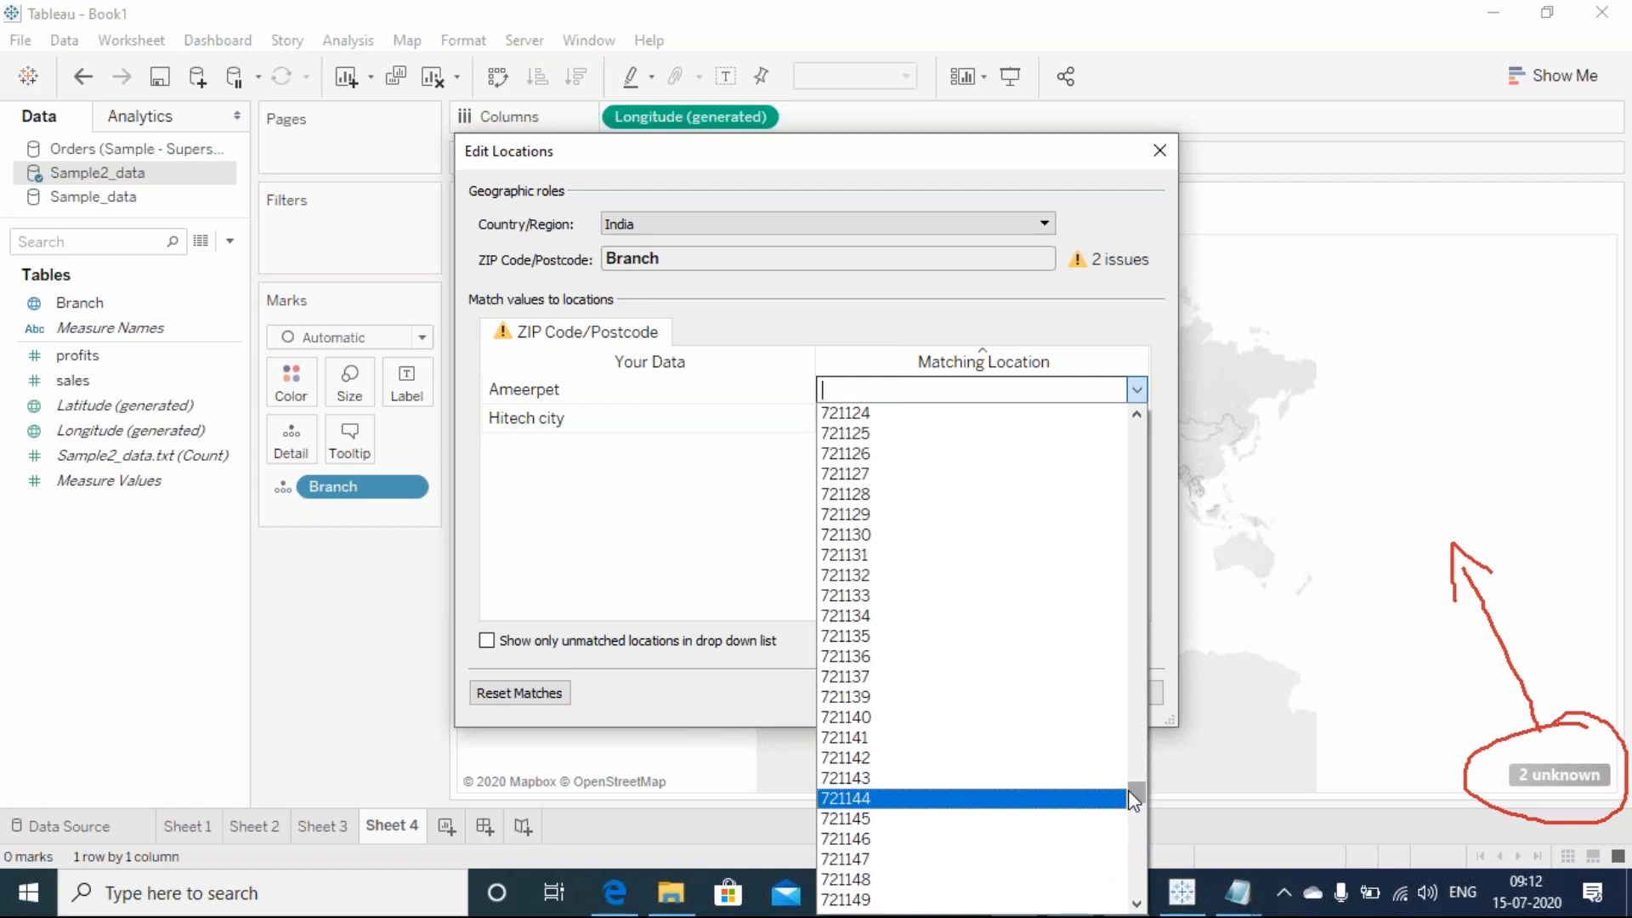
{"action": "left_click_drag", "start_coordinate": [1144, 797], "coordinate": [1173, 419]}
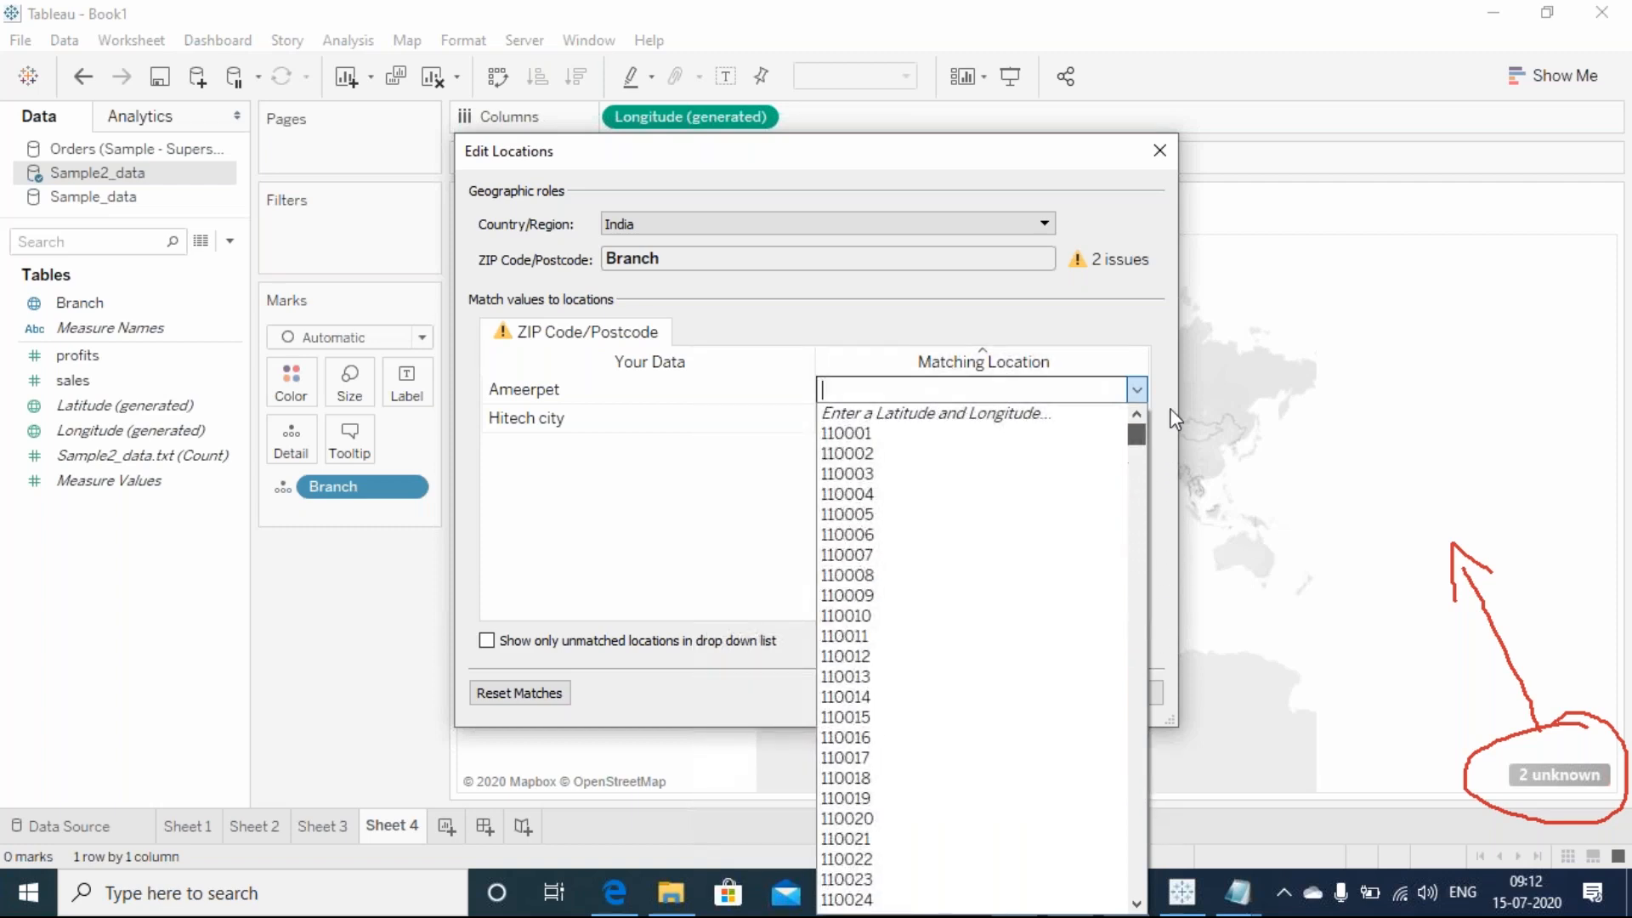
{"action": "left_click", "coordinate": [982, 414]}
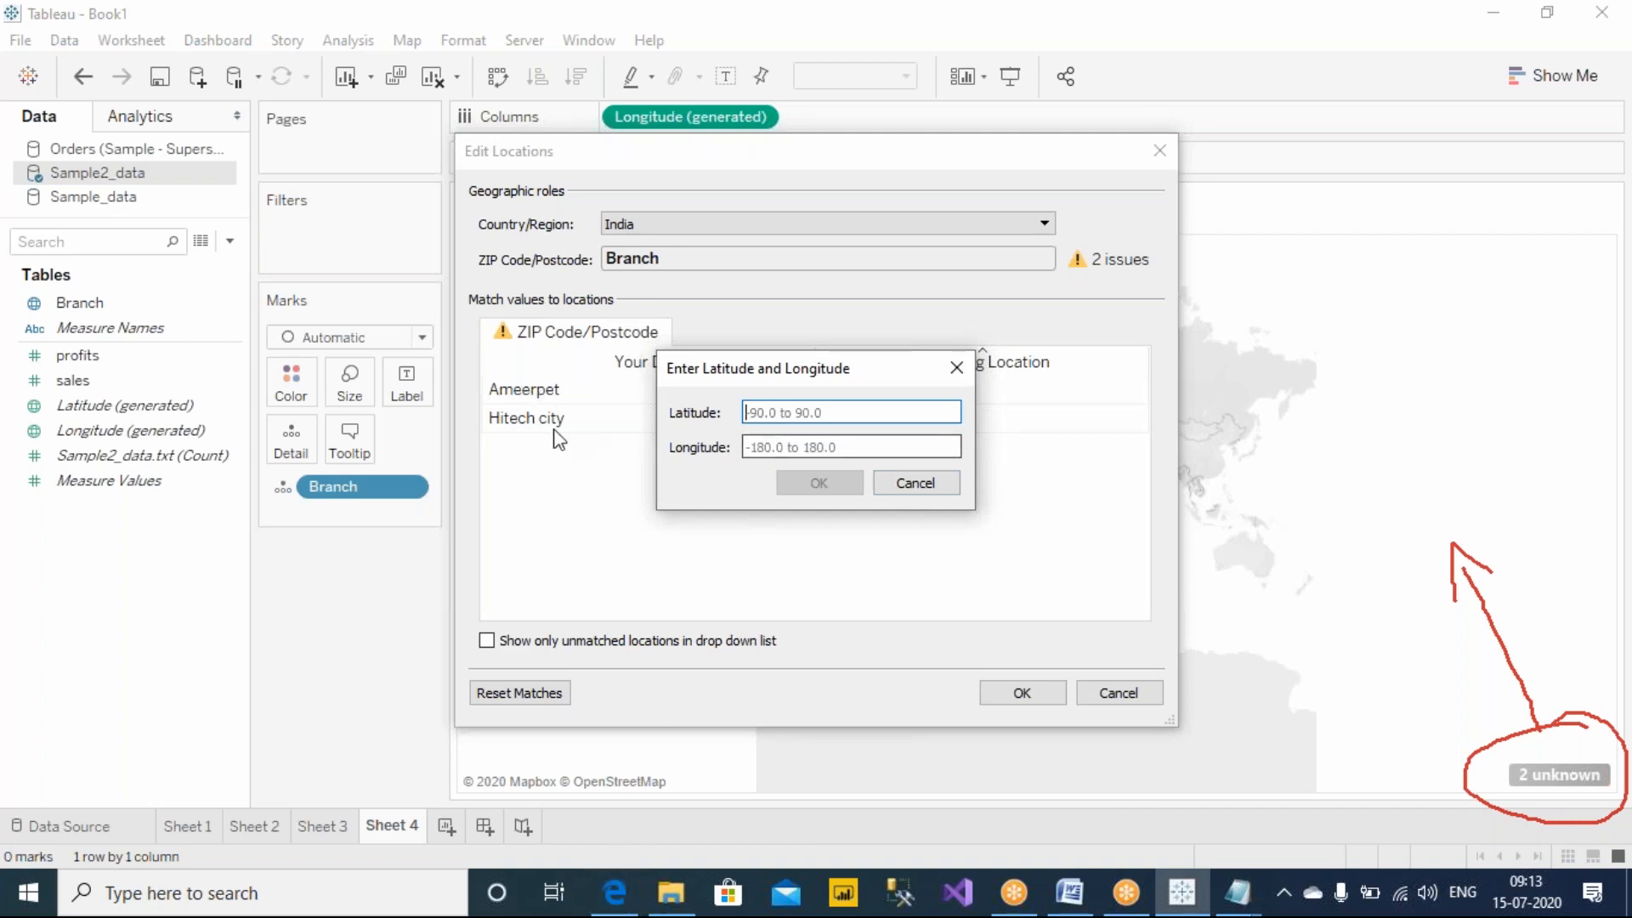
Switch to the Edge browser, open Google in a new tab and search for "latitude and longitude of ameerpet".
{"action": "left_click", "coordinate": [613, 892]}
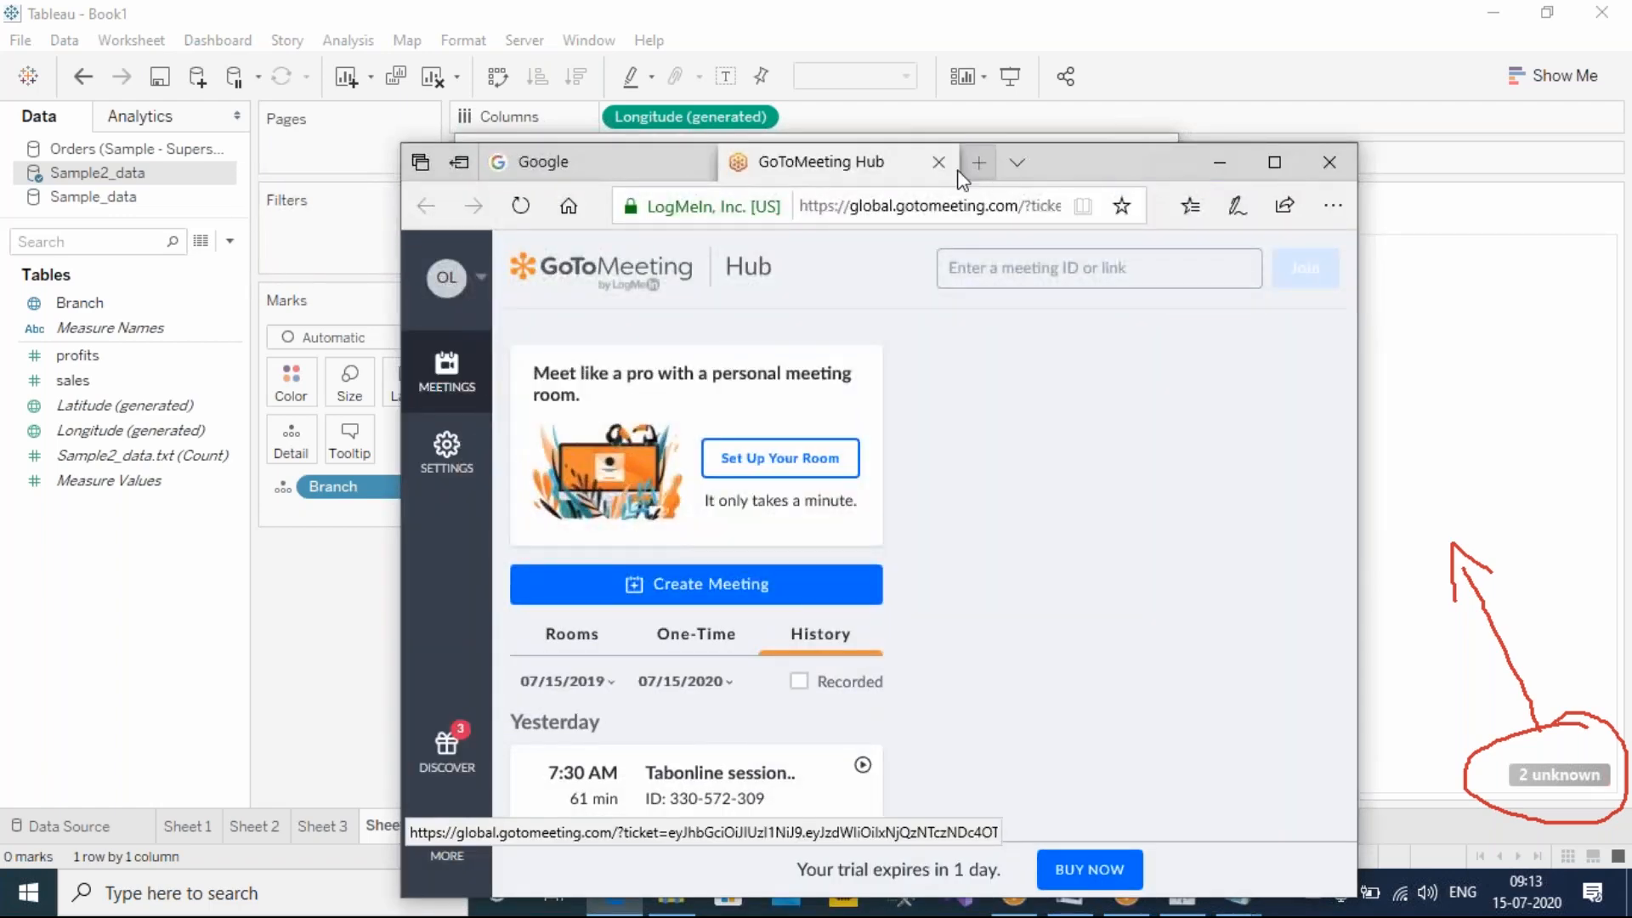
{"action": "left_click", "coordinate": [979, 163]}
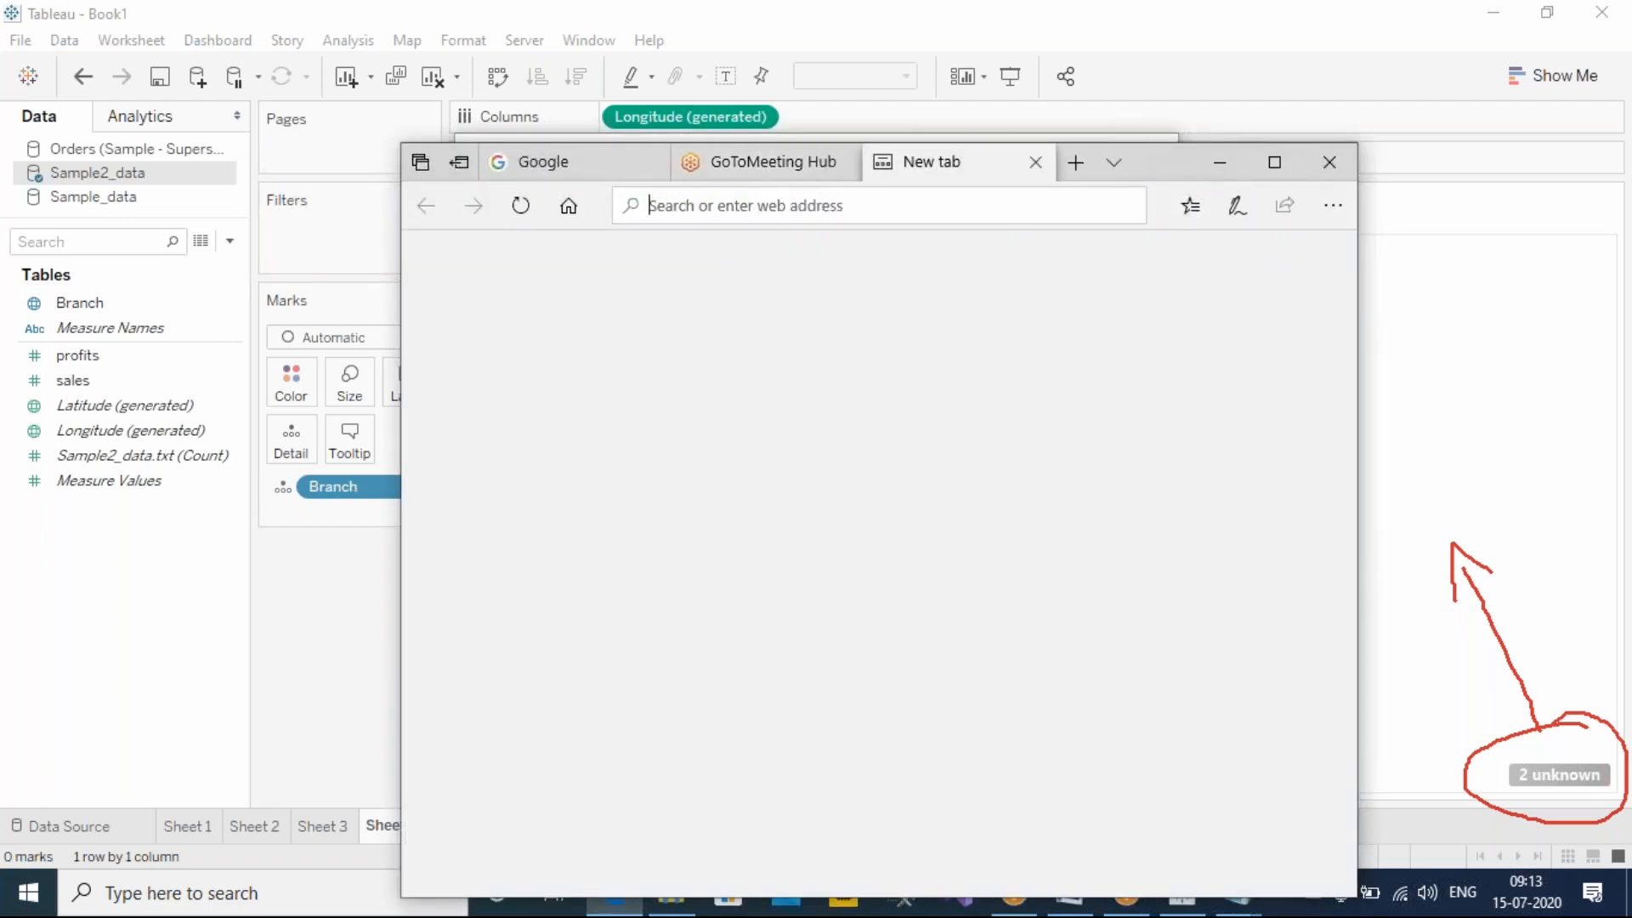
{"action": "type", "text": "goog"}
{"action": "key", "text": "Return"}
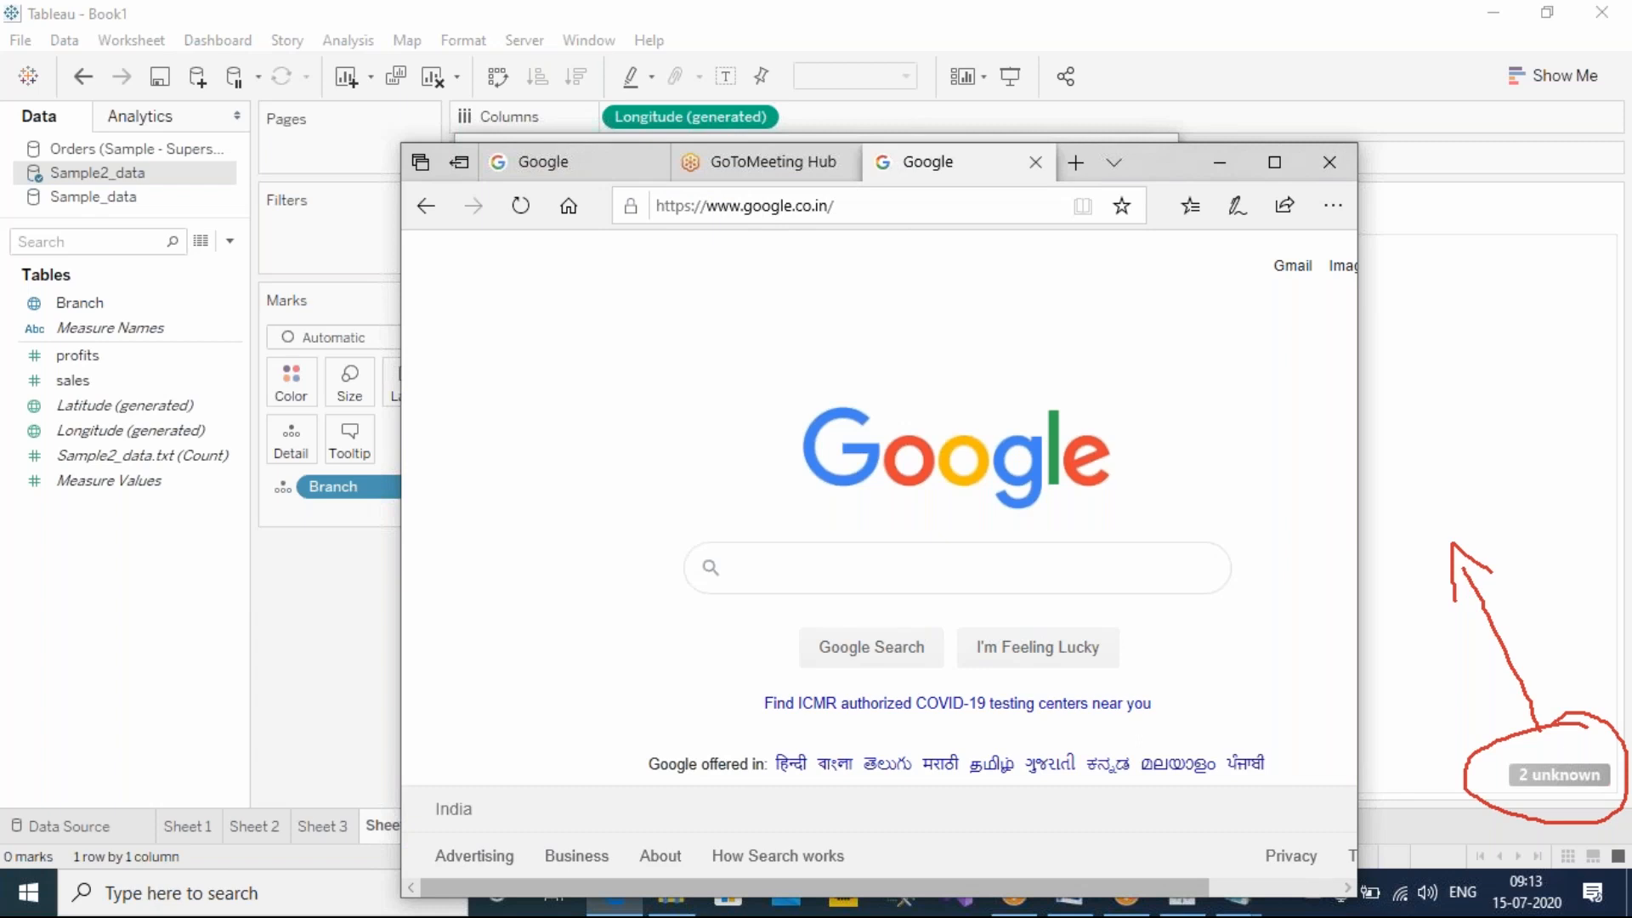
{"action": "type", "text": "lan"}
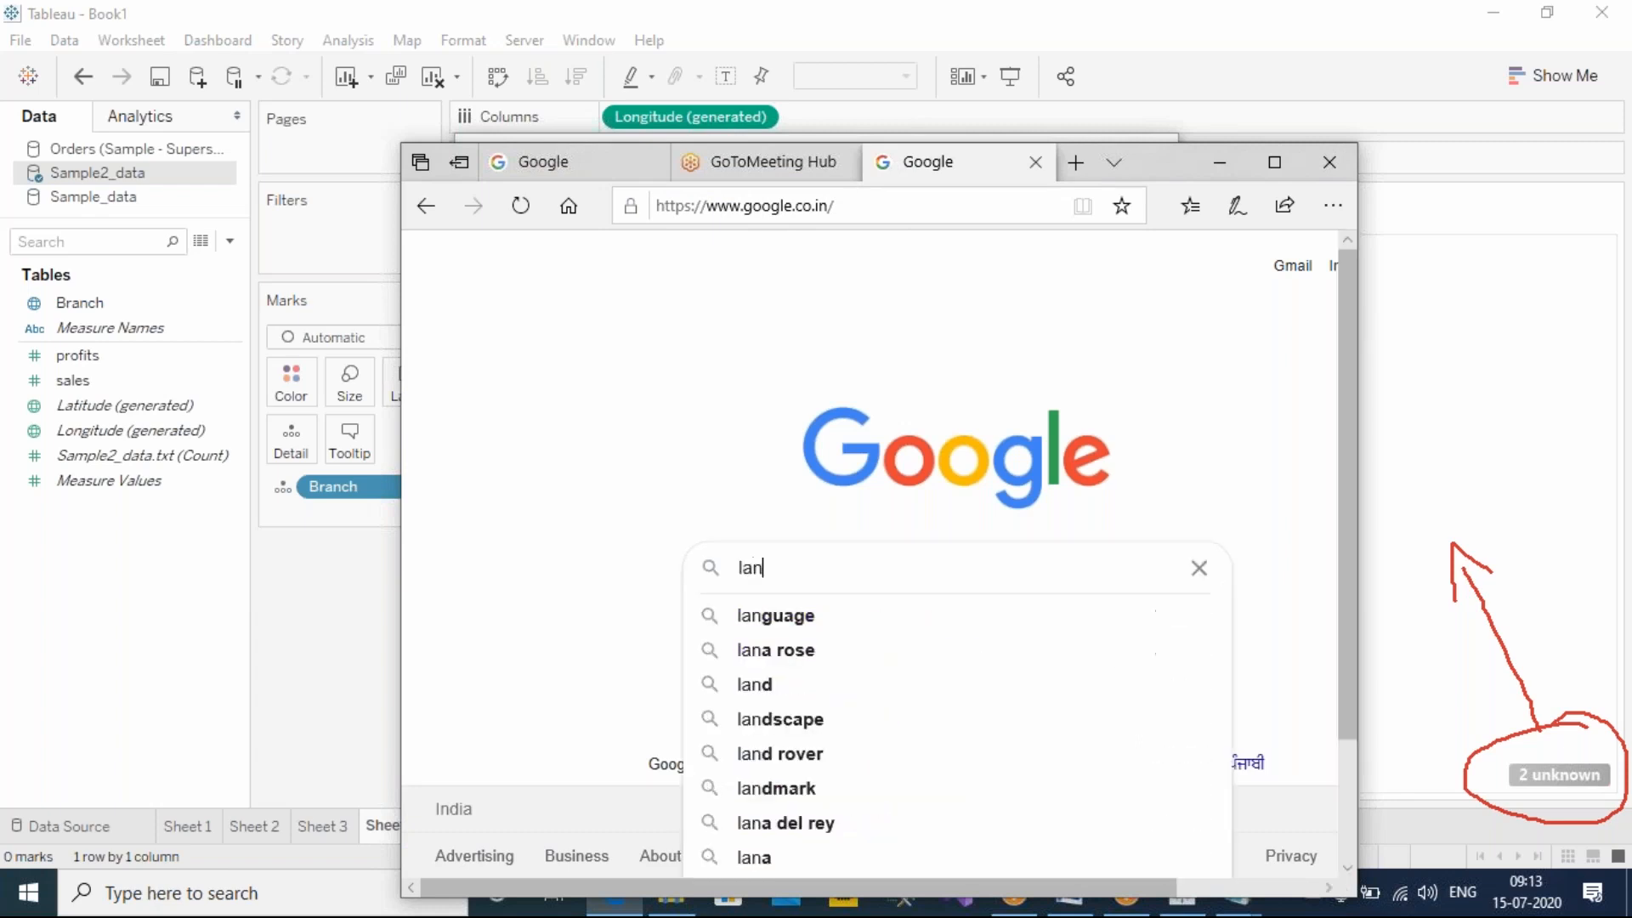
{"action": "key", "text": "BackSpace"}
{"action": "type", "text": "ti"}
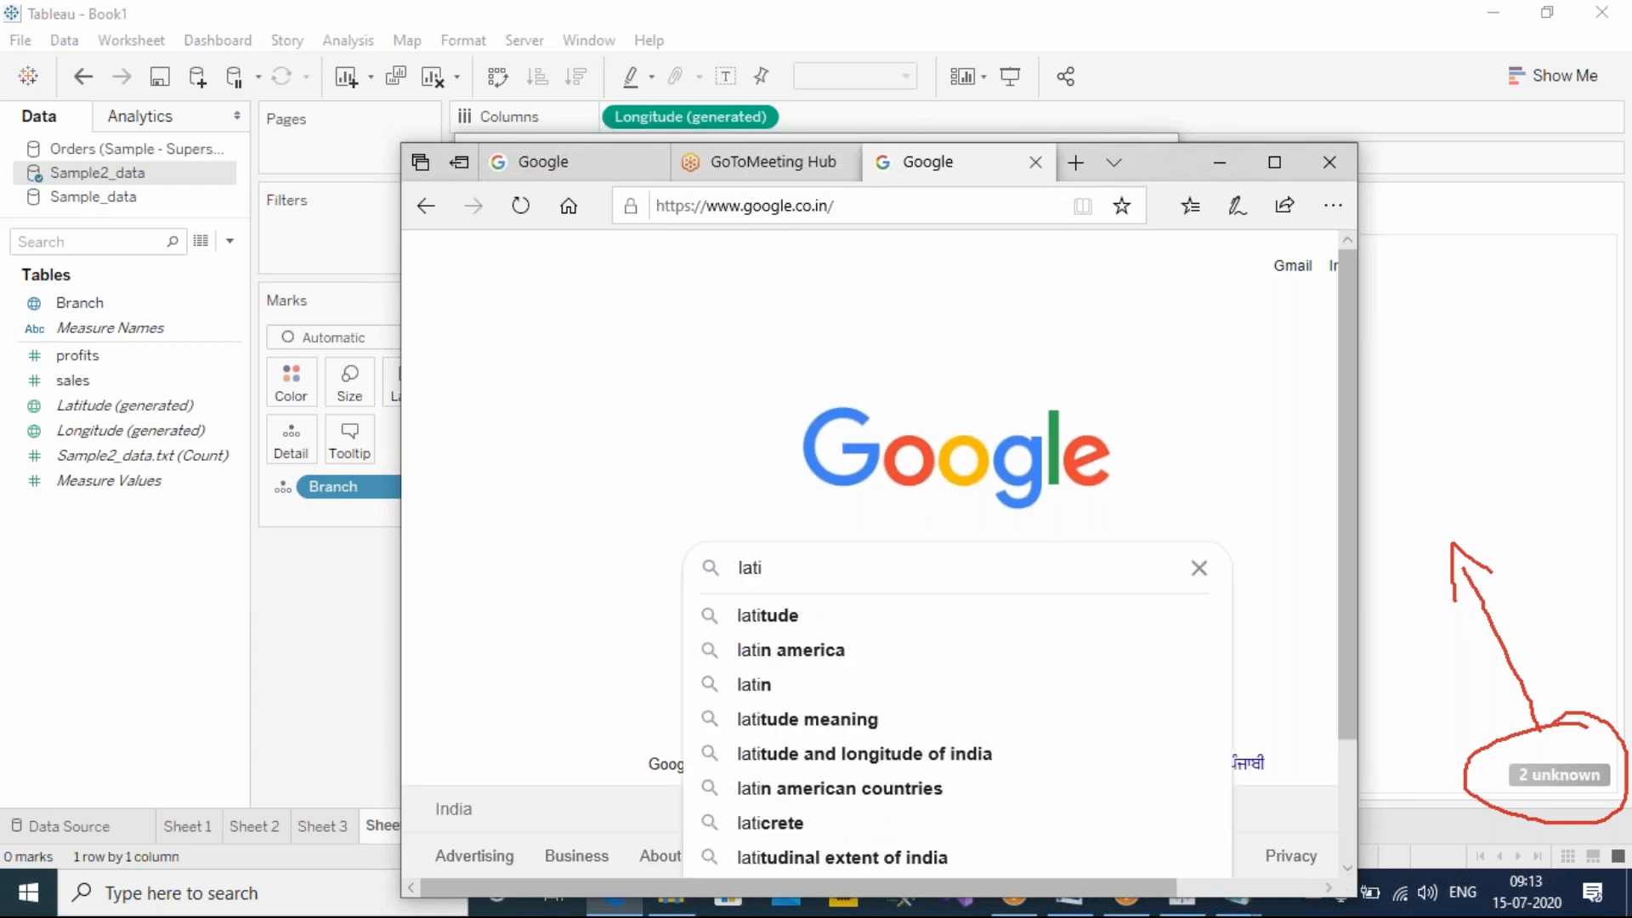
{"action": "type", "text": "tude and"}
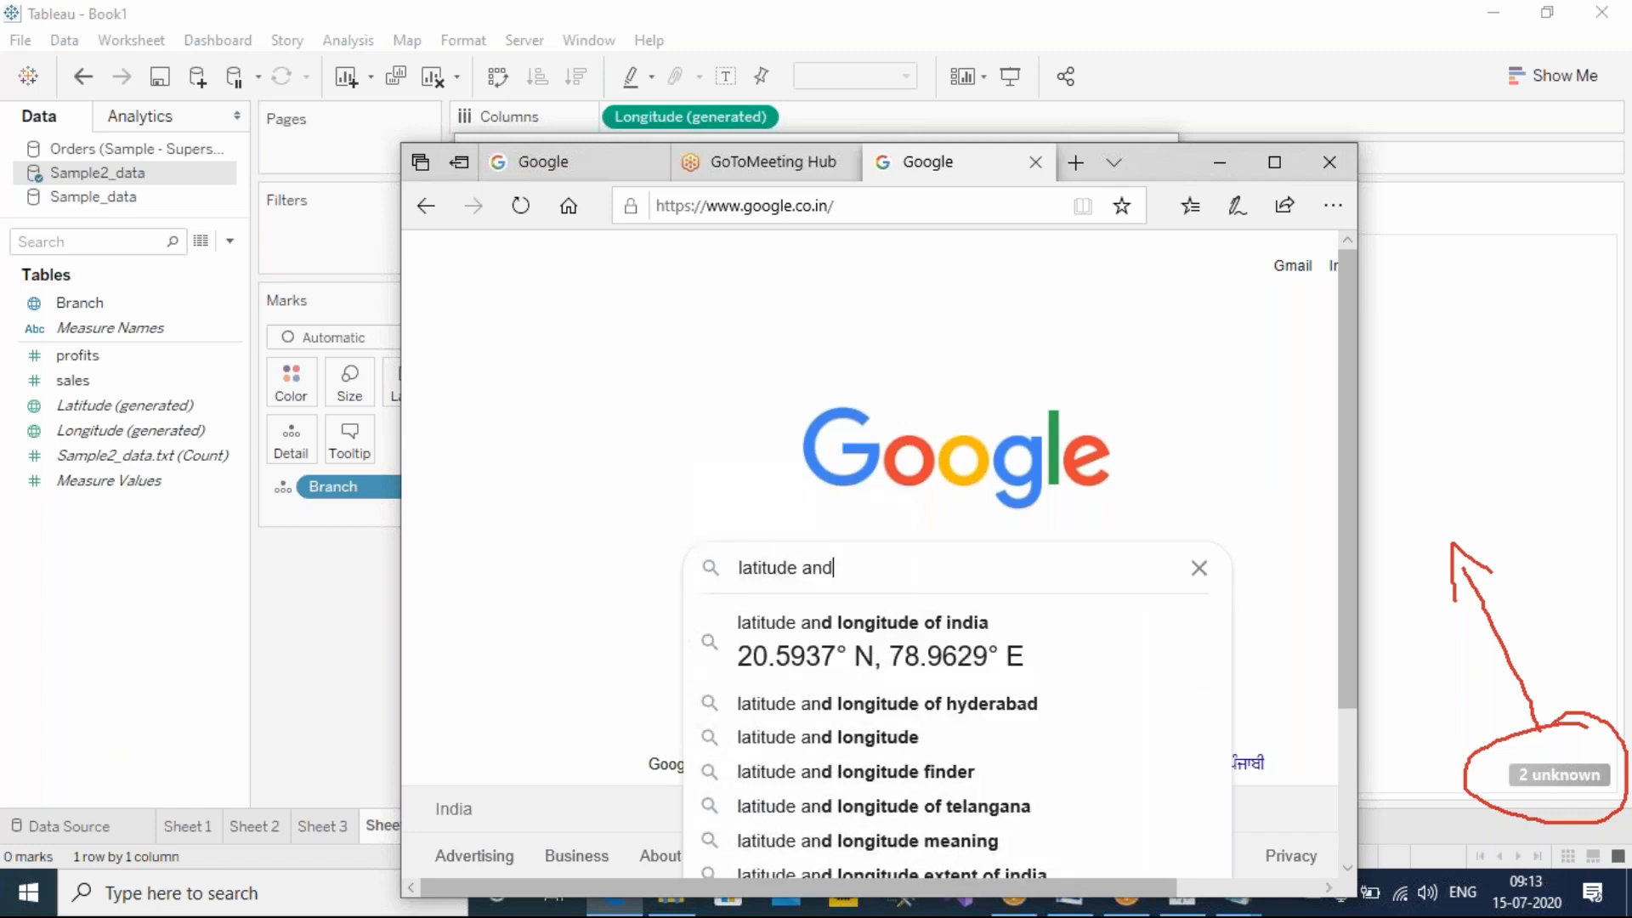
{"action": "type", "text": " longi"}
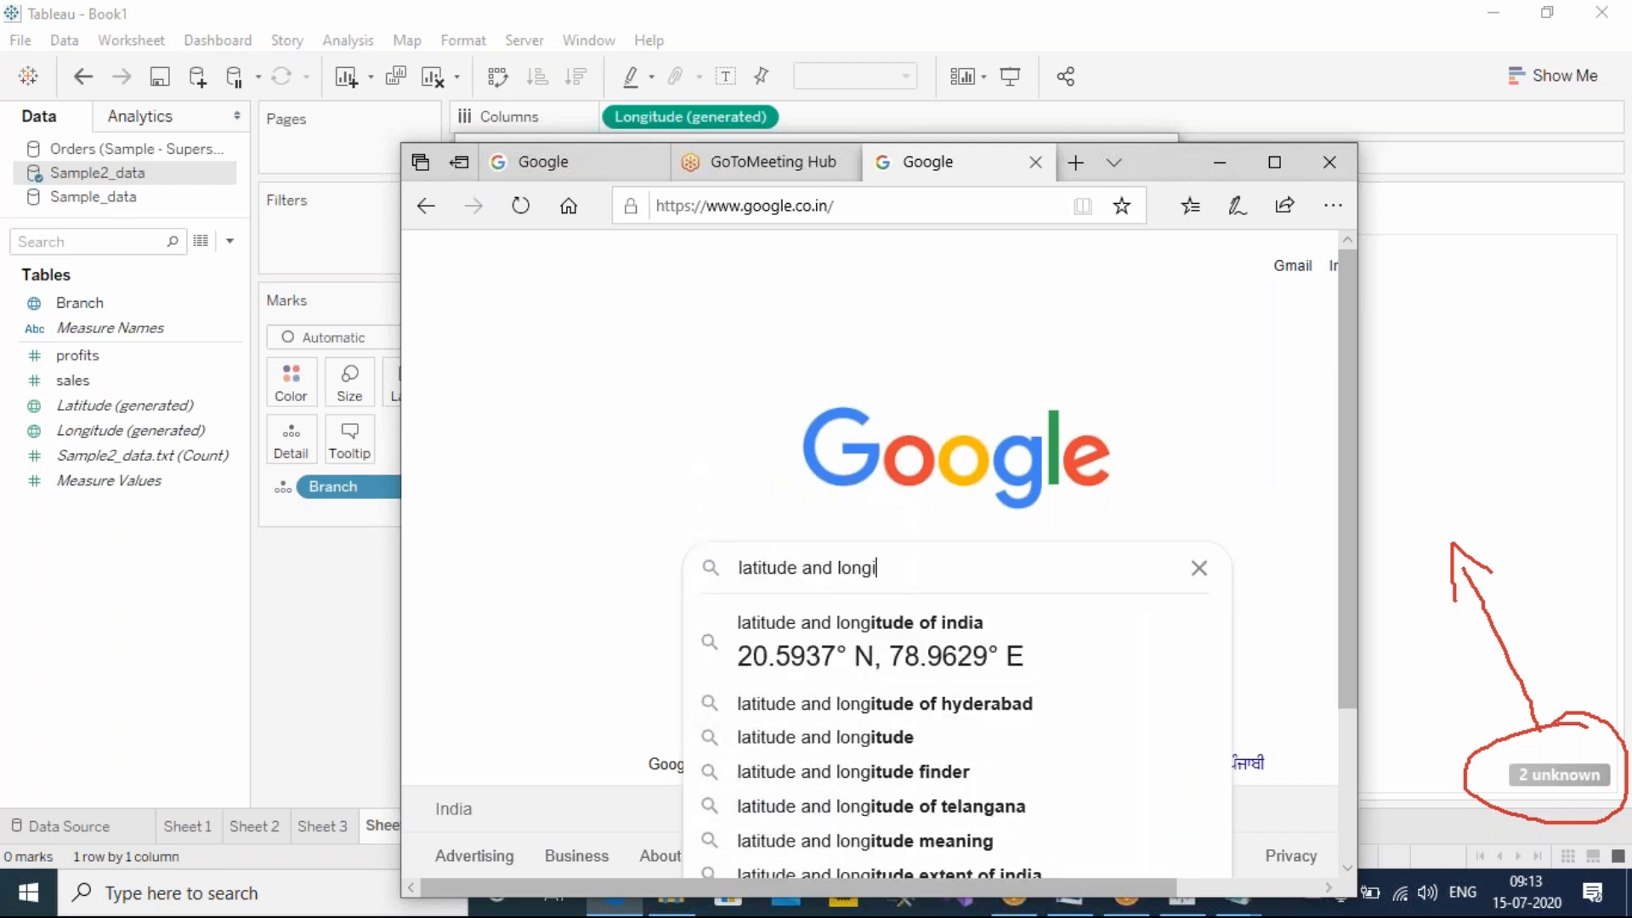
{"action": "type", "text": "ture of Ameer"}
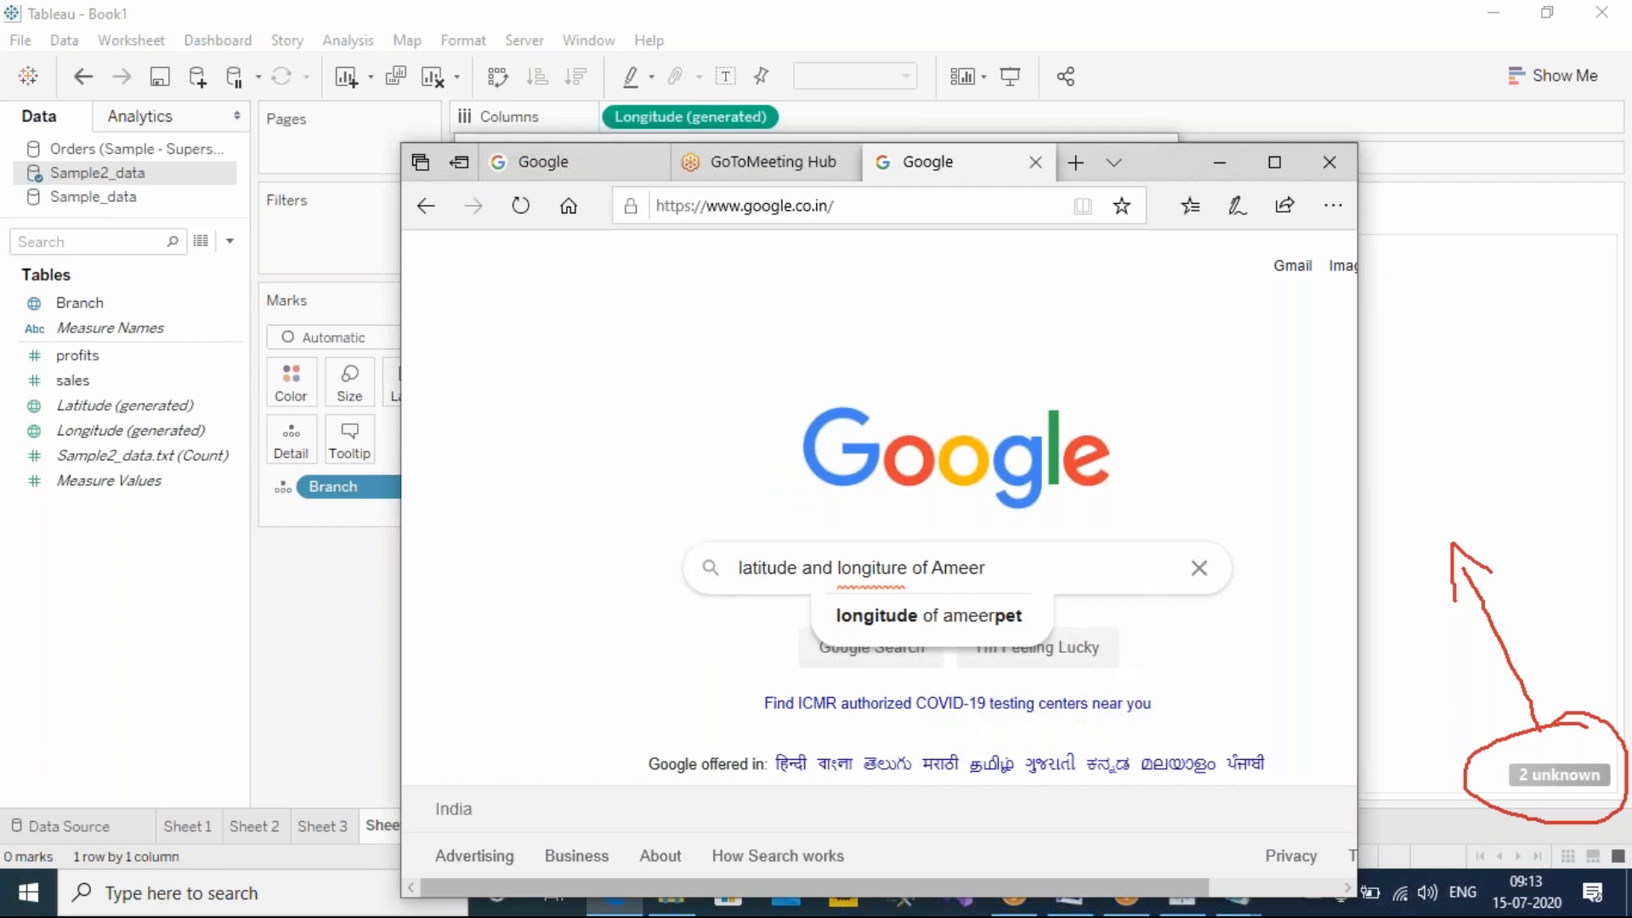
{"action": "key", "text": "Down"}
{"action": "key", "text": "Return"}
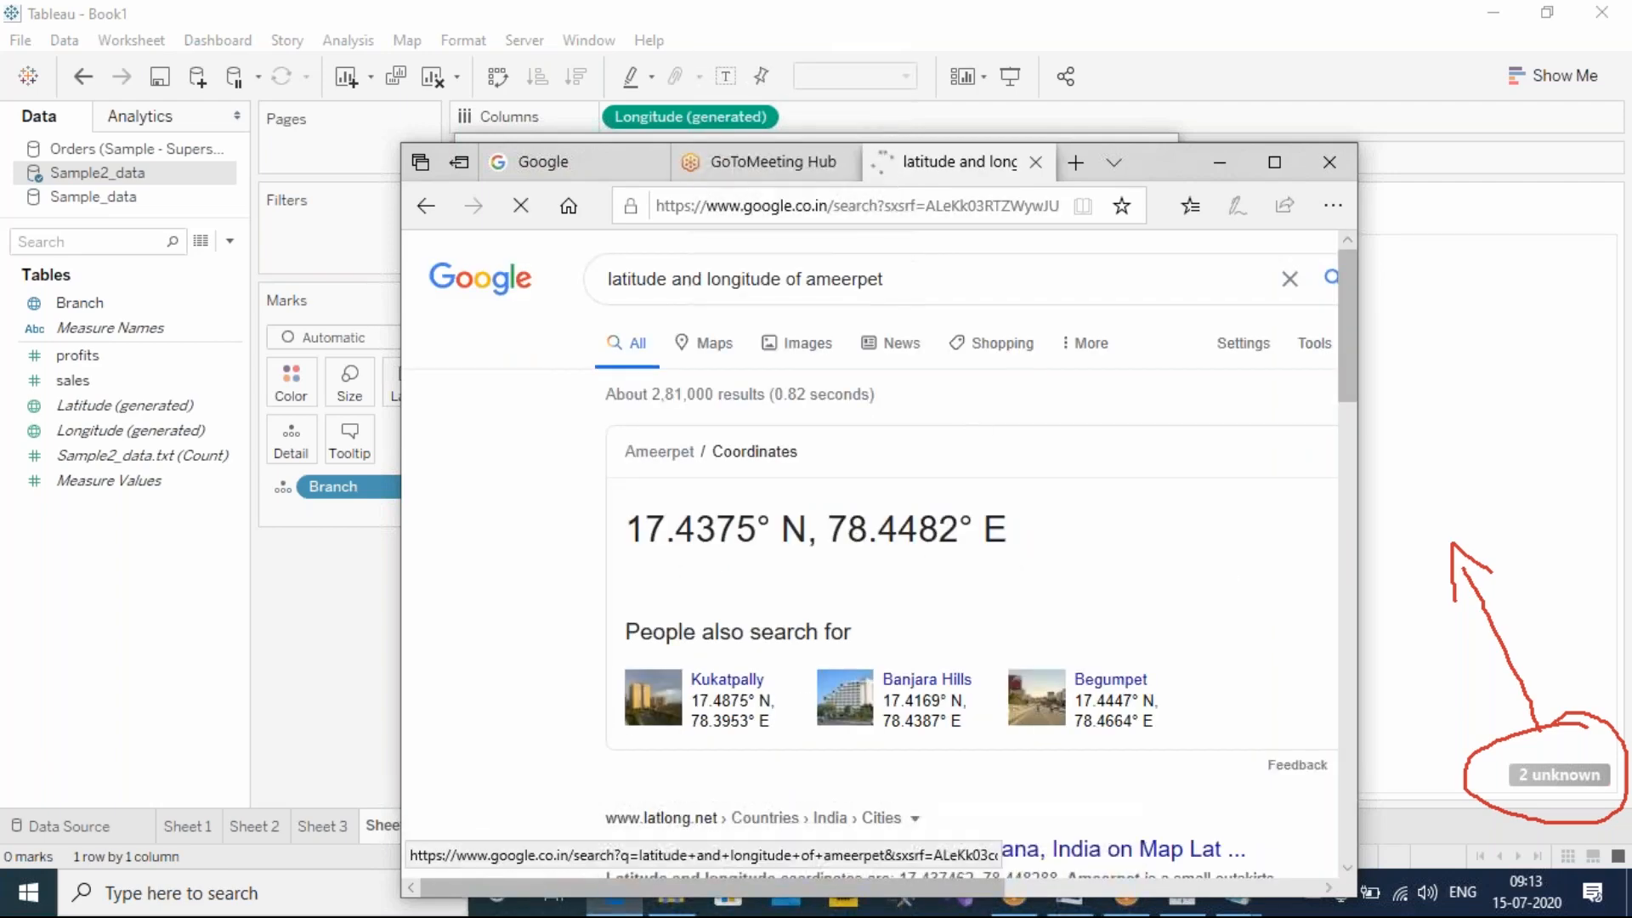
Copy Ameerpet's latitude, 17.4375, from the search result into the Latitude value in Tableau.
{"action": "left_click_drag", "start_coordinate": [1163, 172], "coordinate": [1533, 165]}
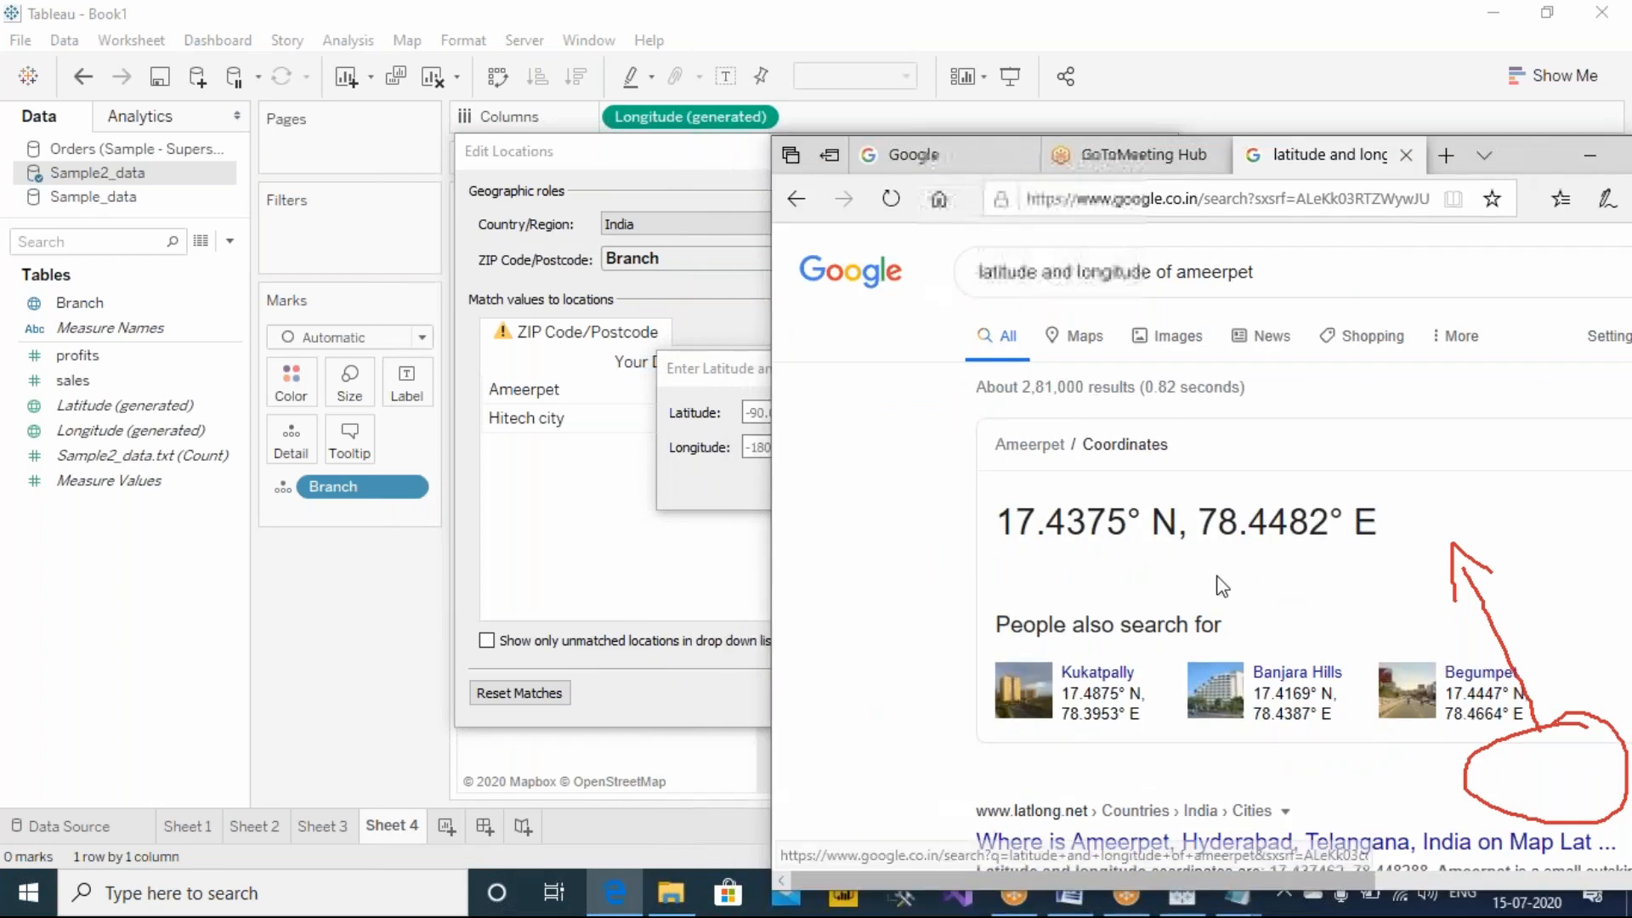
{"action": "left_click_drag", "start_coordinate": [1000, 521], "coordinate": [1125, 531]}
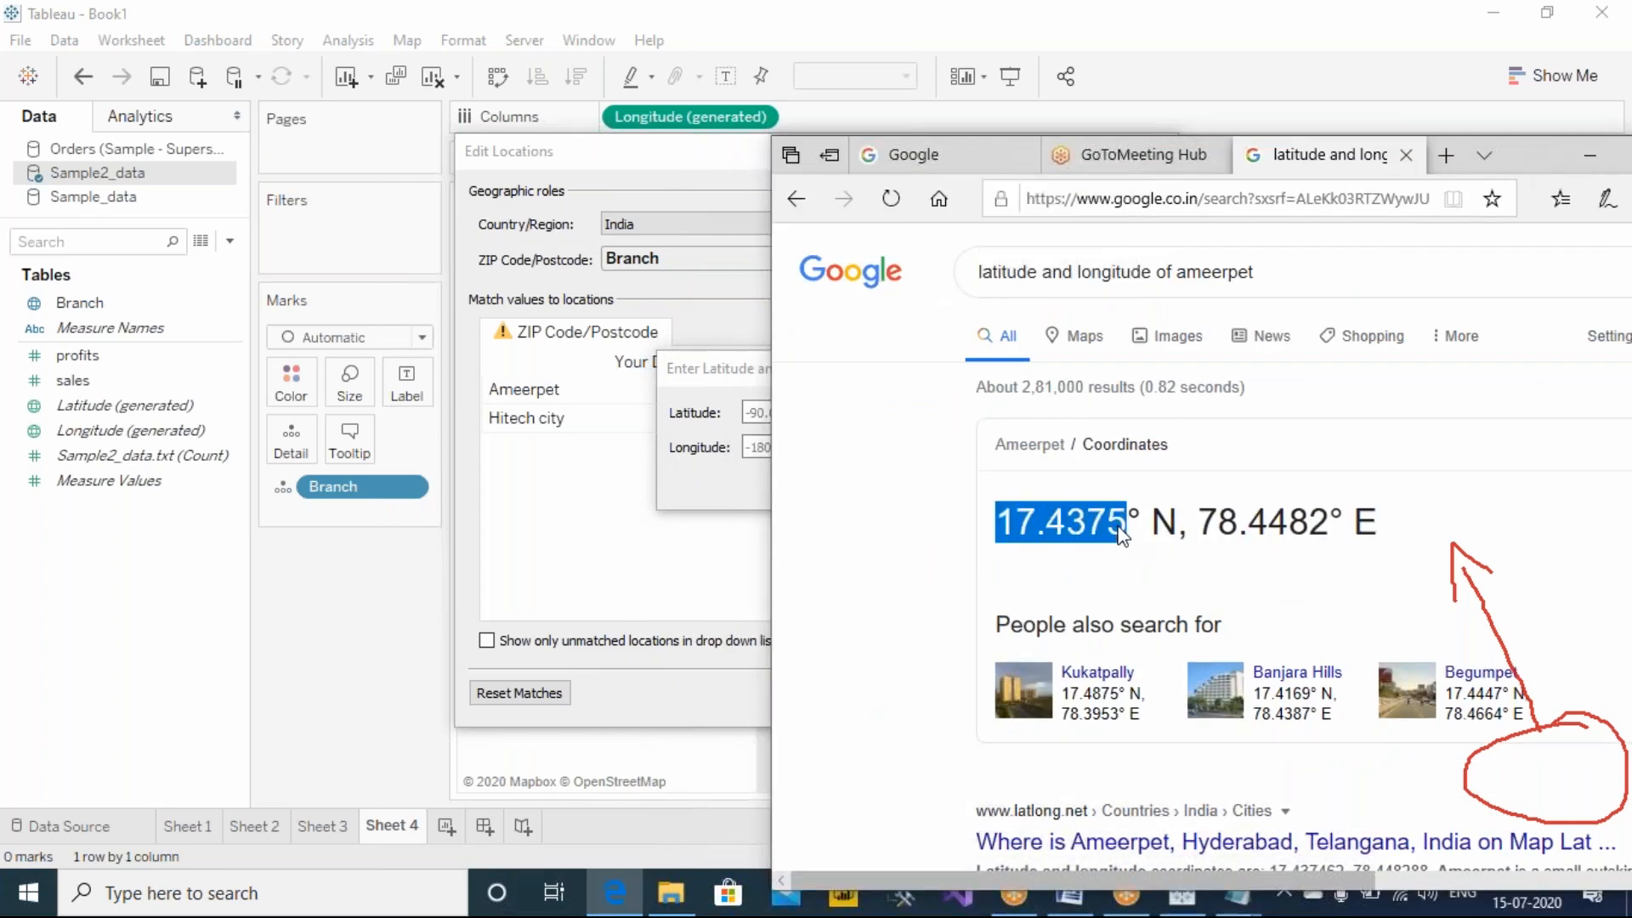
{"action": "right_click", "coordinate": [1094, 536]}
{"action": "left_click", "coordinate": [1141, 557]}
{"action": "left_click", "coordinate": [711, 516]}
{"action": "left_click", "coordinate": [775, 413]}
{"action": "key", "text": "ctrl+v"}
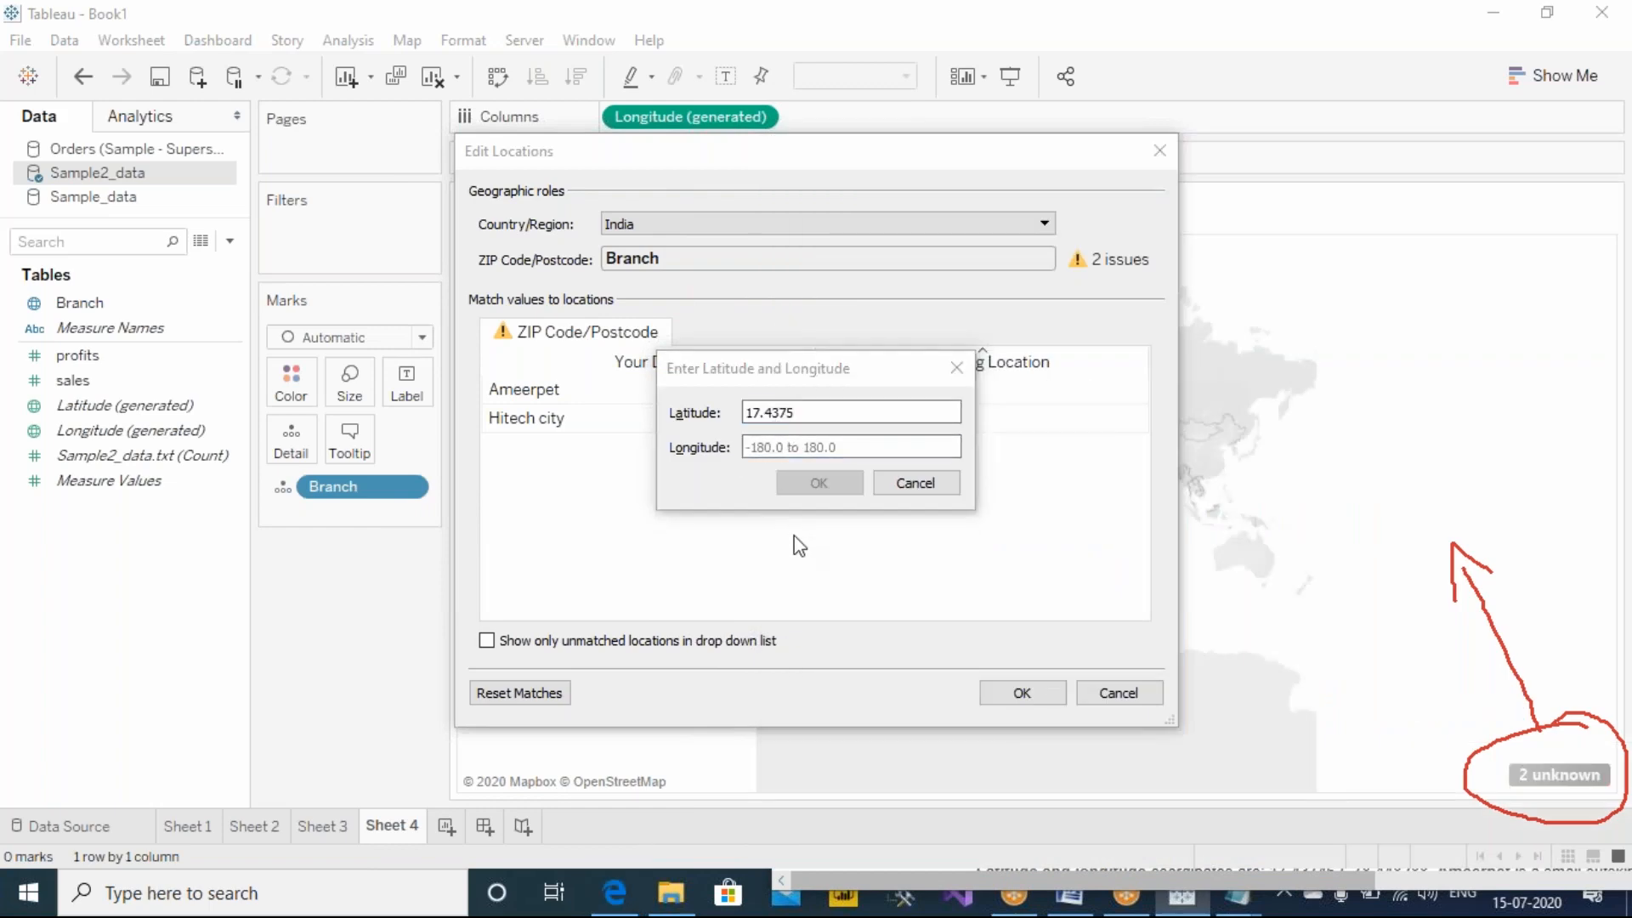
Copy Ameerpet's longitude, 78.4482, from the browser into the Longitude value in Tableau and accept the coordinates.
{"action": "key", "text": "alt+Tab"}
{"action": "left_click_drag", "start_coordinate": [1200, 520], "coordinate": [1324, 537]}
{"action": "key", "text": "ctrl+c"}
{"action": "left_click", "coordinate": [758, 448]}
{"action": "key", "text": "ctrl+v"}
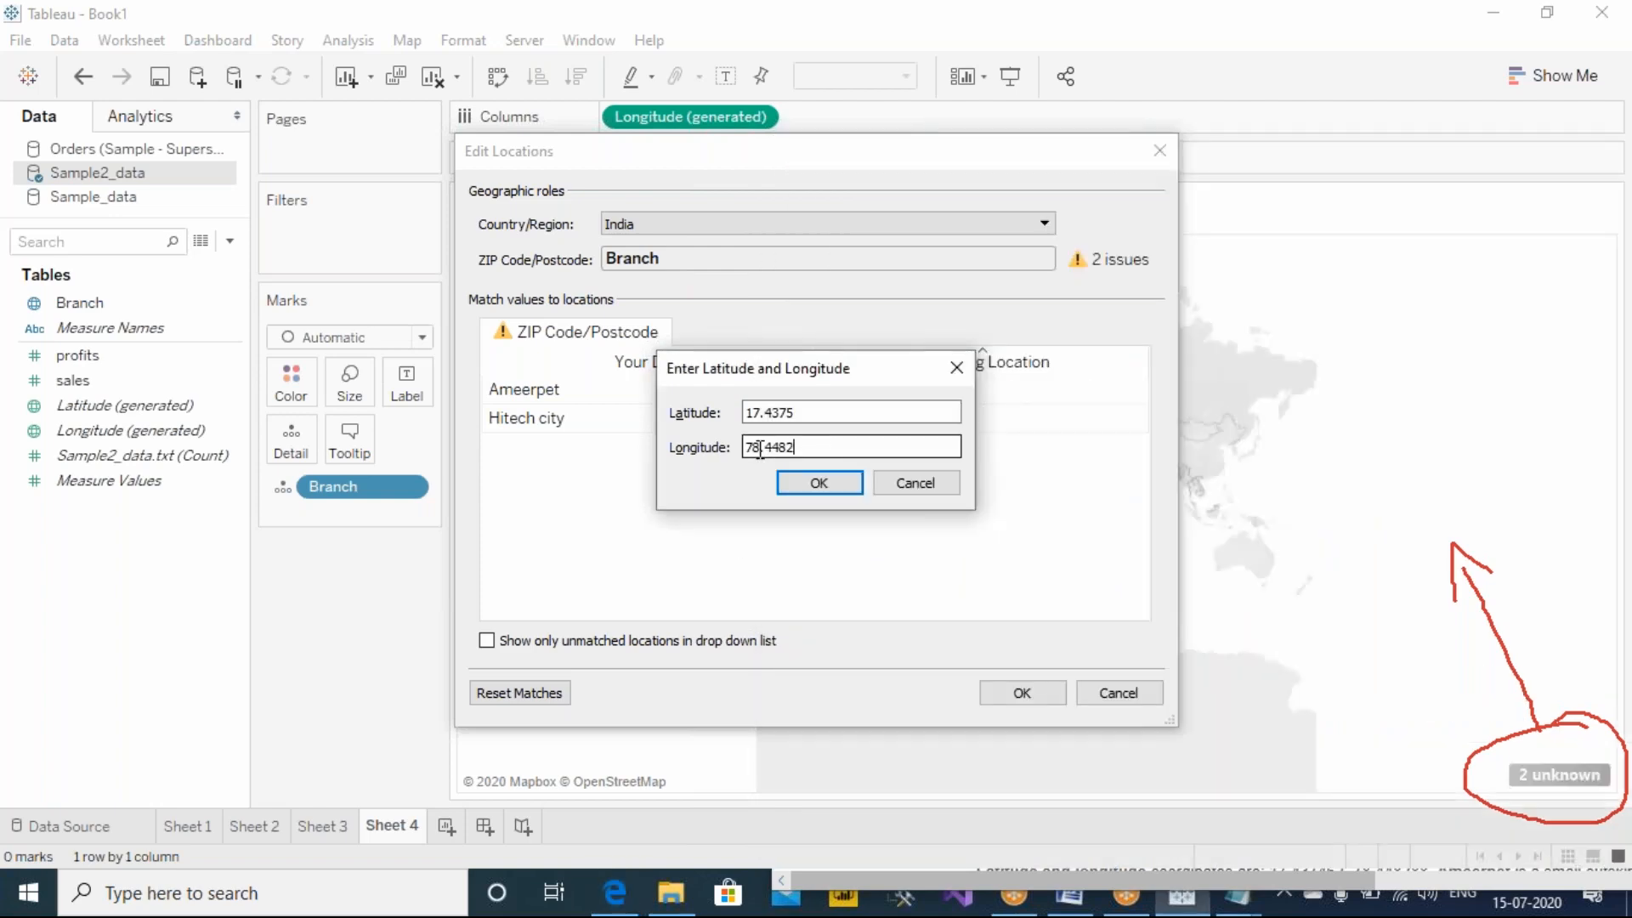
{"action": "left_click", "coordinate": [803, 481]}
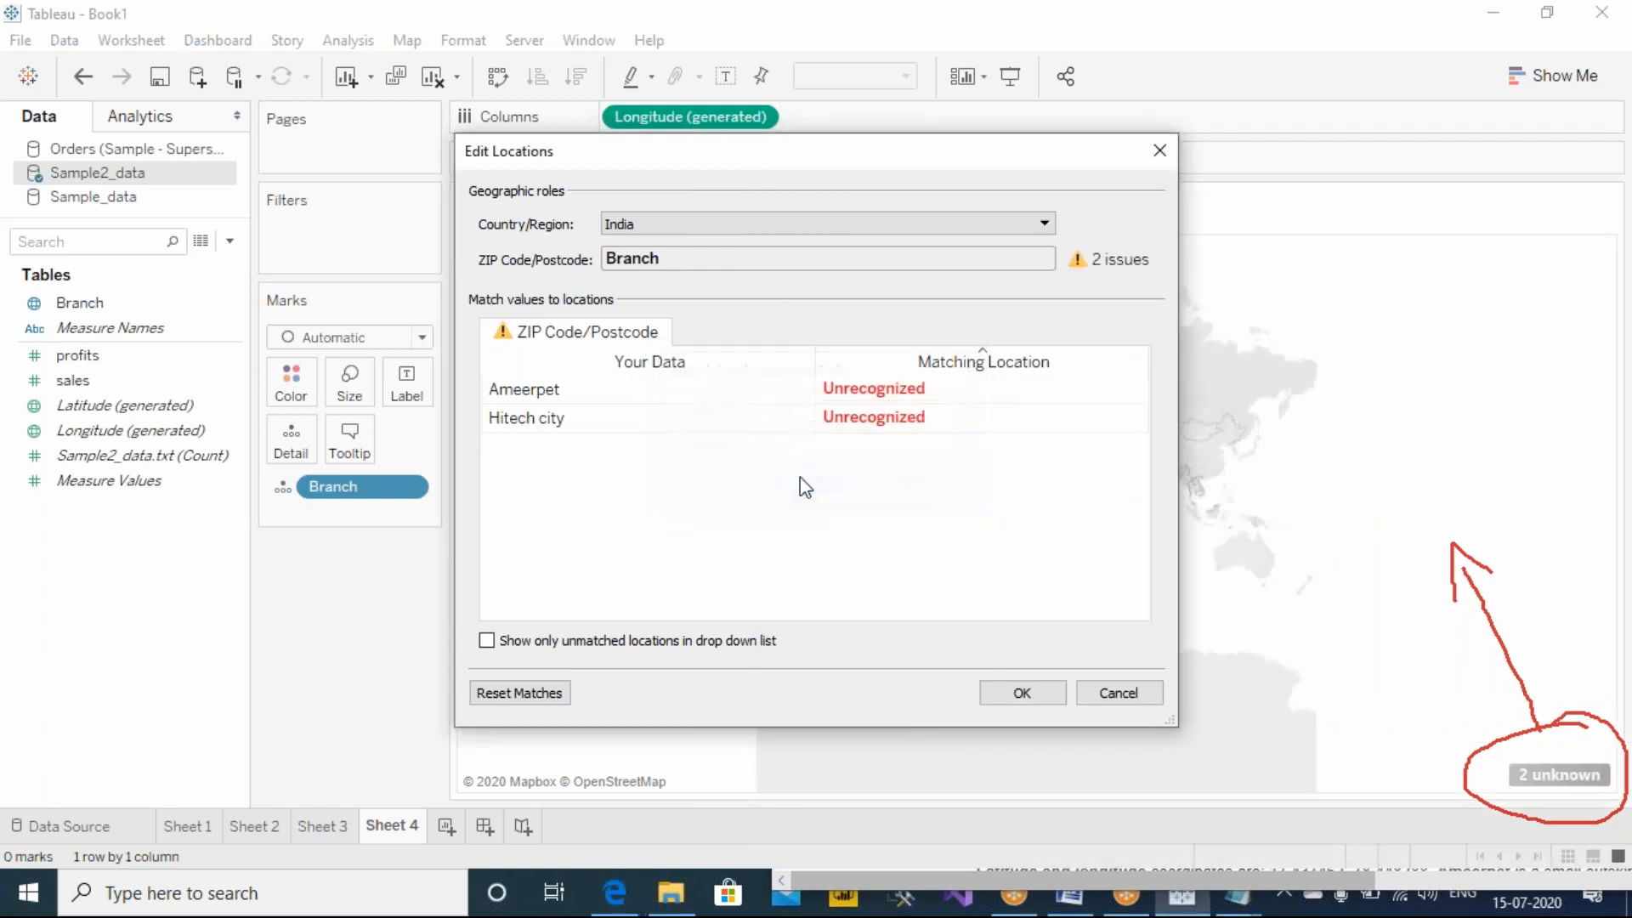
Choose to enter a latitude and longitude for Hitech city, and search Google for "latitude and longitude of hitech city".
{"action": "left_click", "coordinate": [896, 429]}
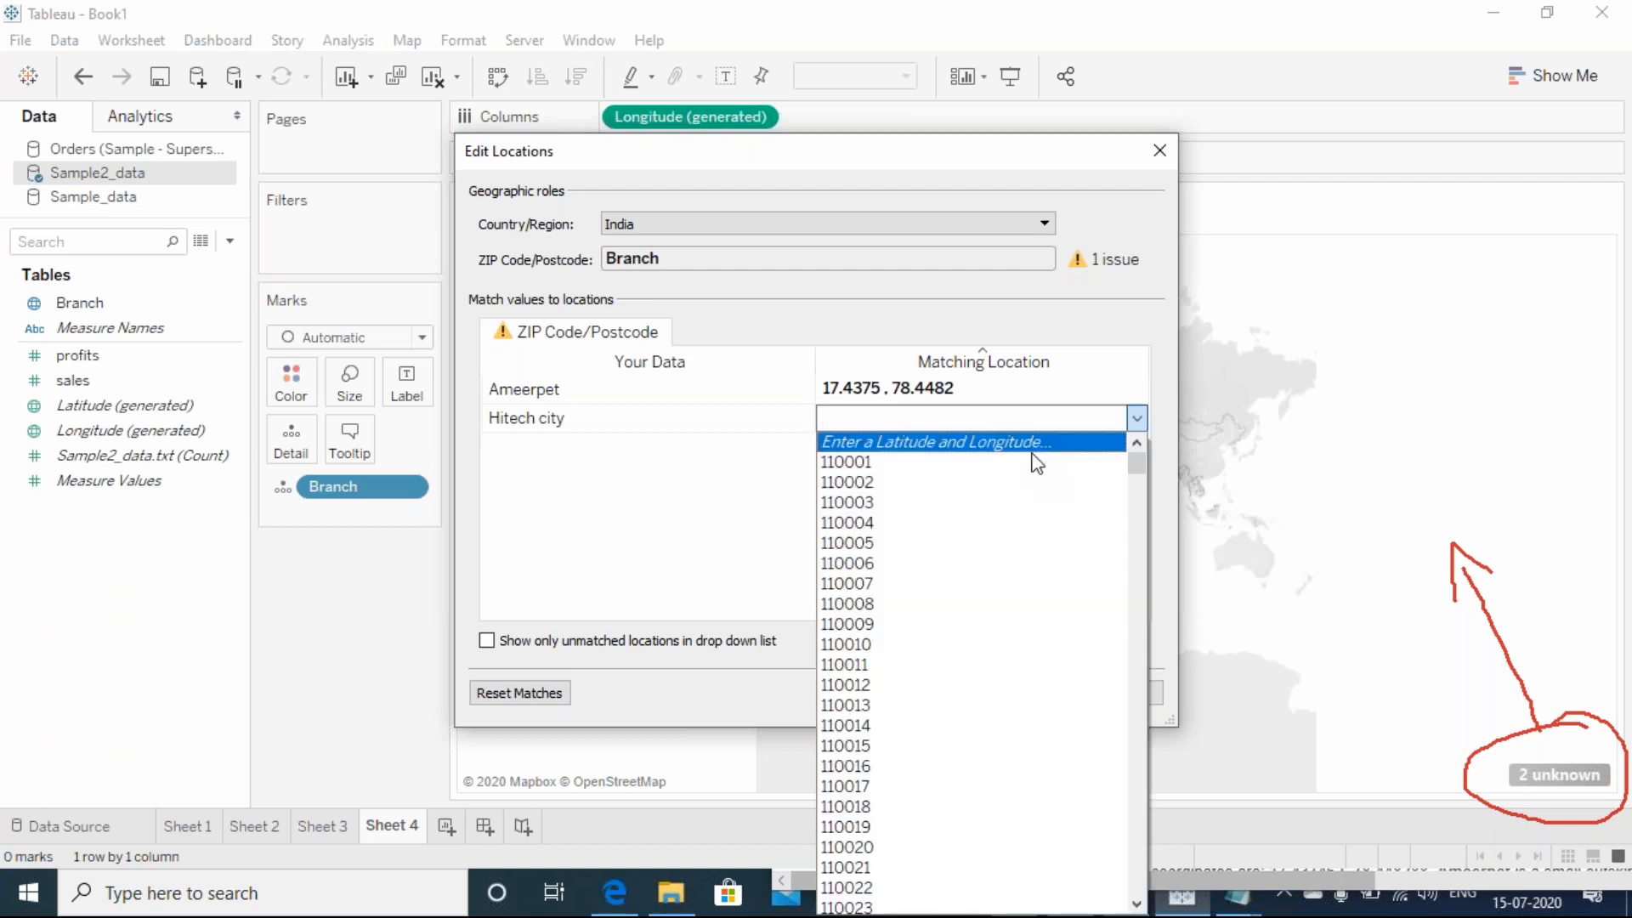
{"action": "left_click", "coordinate": [1032, 449]}
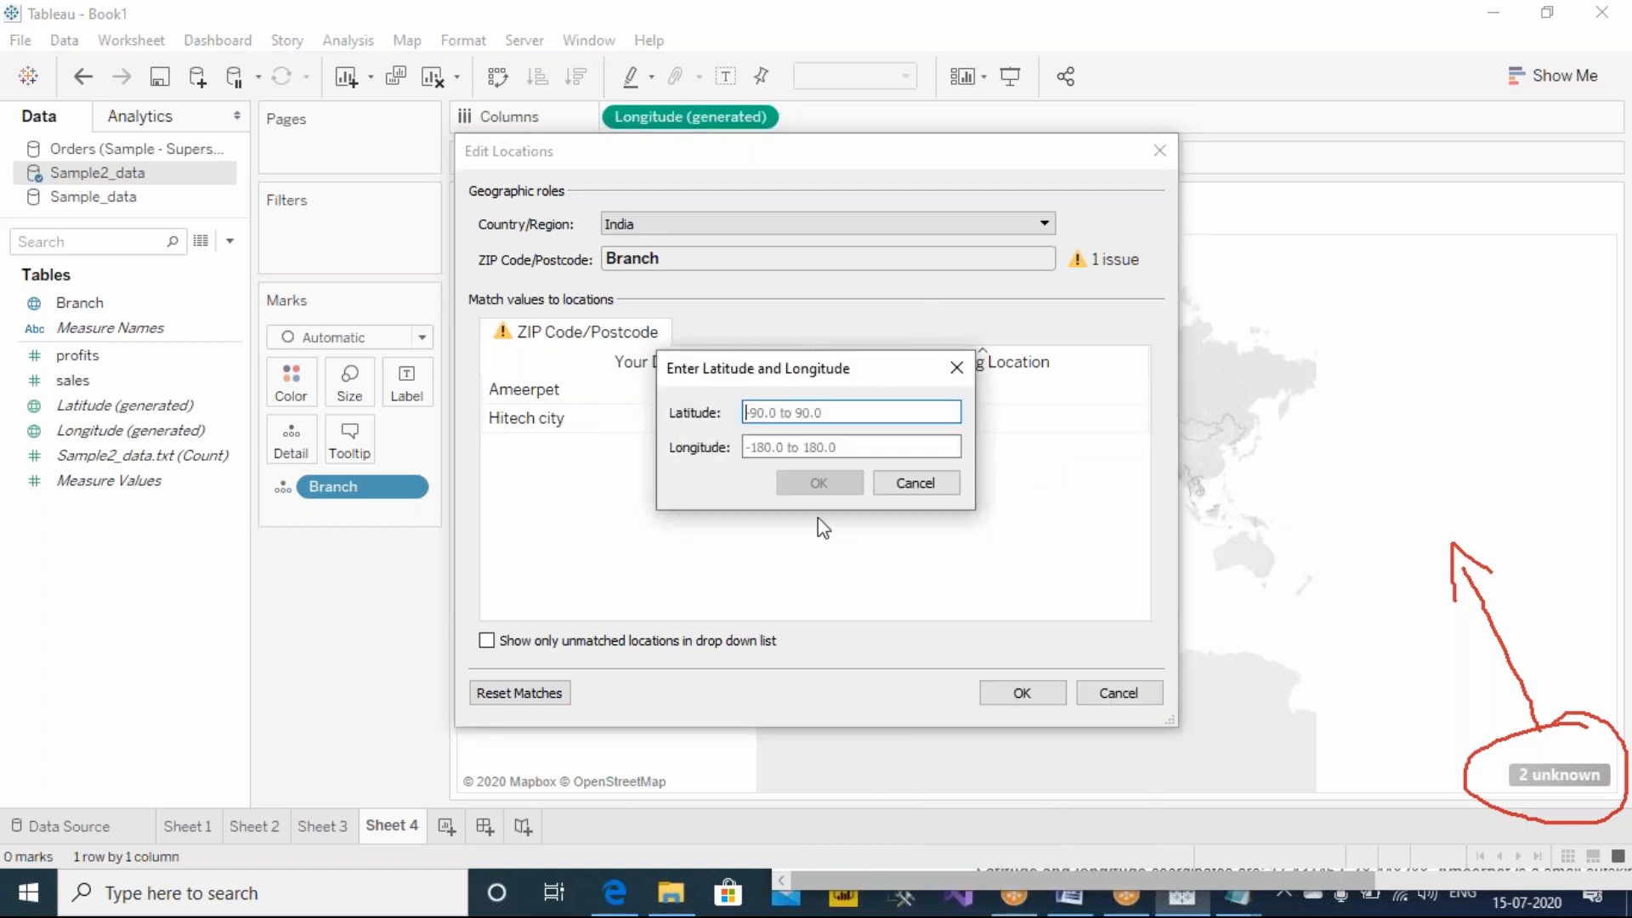
{"action": "left_click", "coordinate": [614, 893]}
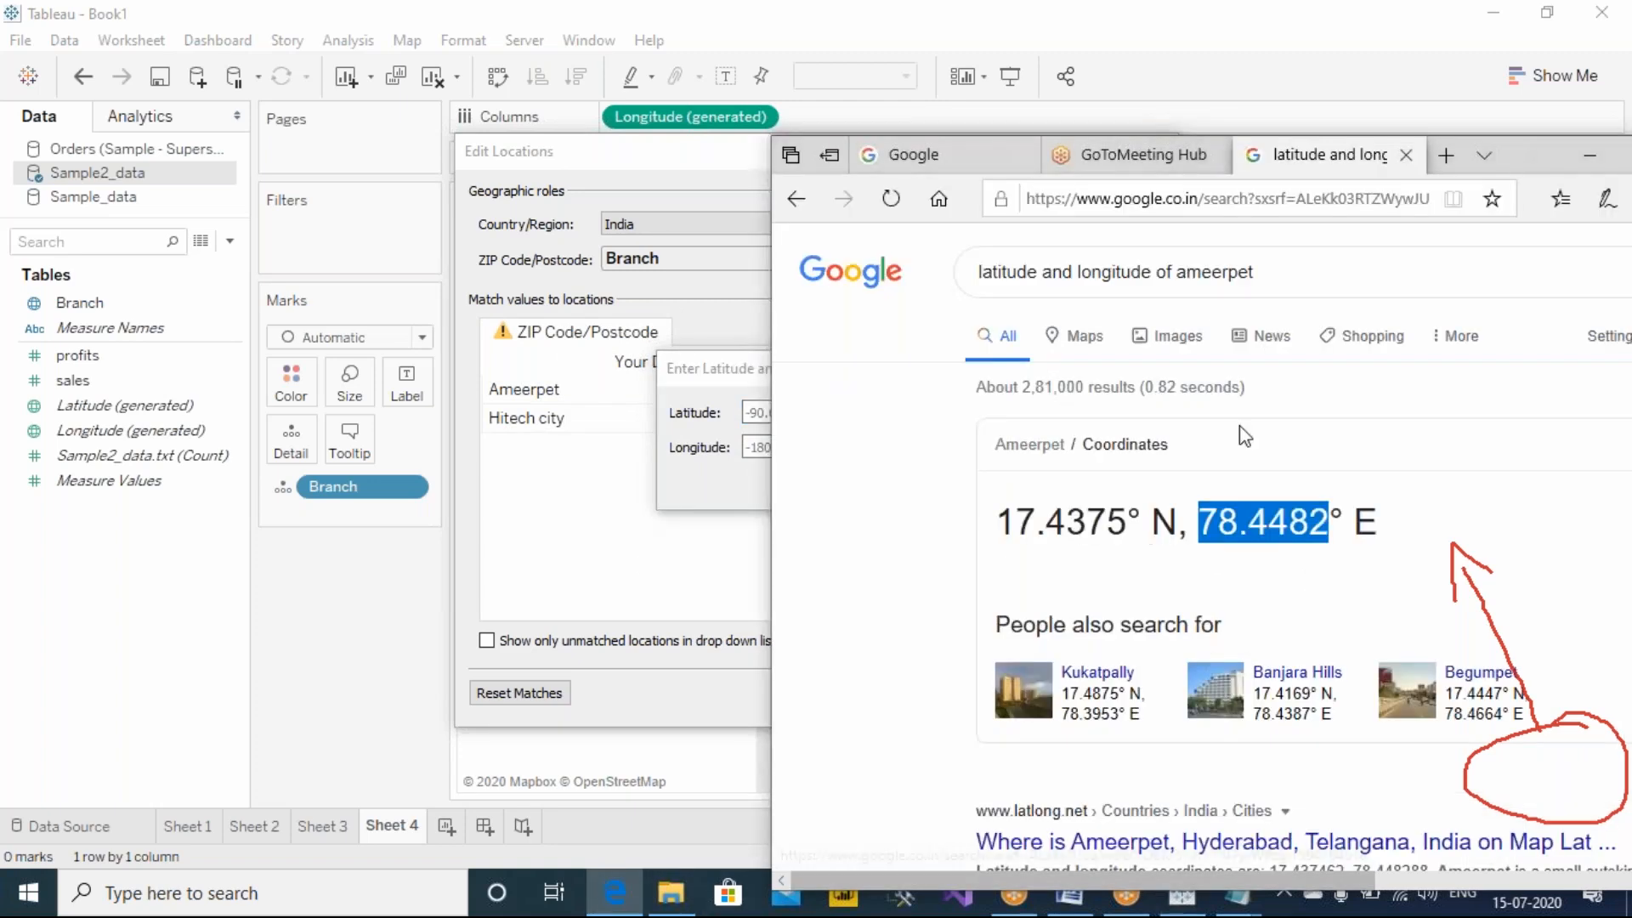
{"action": "left_click", "coordinate": [1187, 270]}
{"action": "double_click", "coordinate": [1400, 298]}
{"action": "type", "text": "hitec"}
{"action": "key", "text": "Down"}
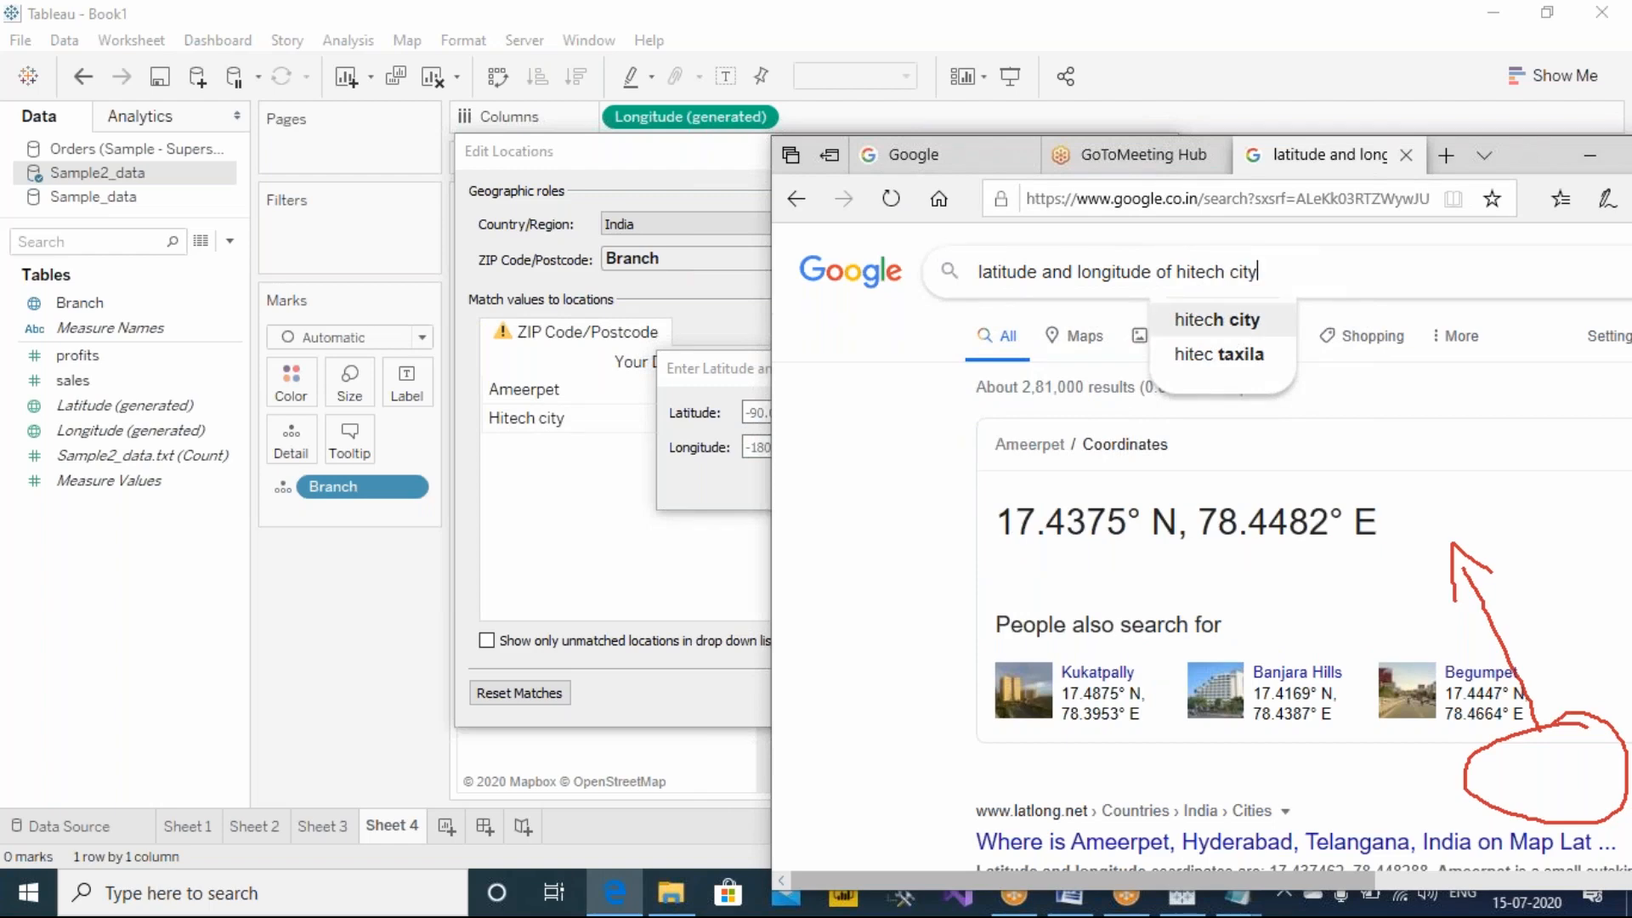
{"action": "key", "text": "Return"}
Copy Hitech city's latitude, 17.4435, from the search result into the Latitude value in Tableau.
{"action": "left_click_drag", "start_coordinate": [1000, 520], "coordinate": [1127, 538]}
{"action": "key", "text": "ctrl+c"}
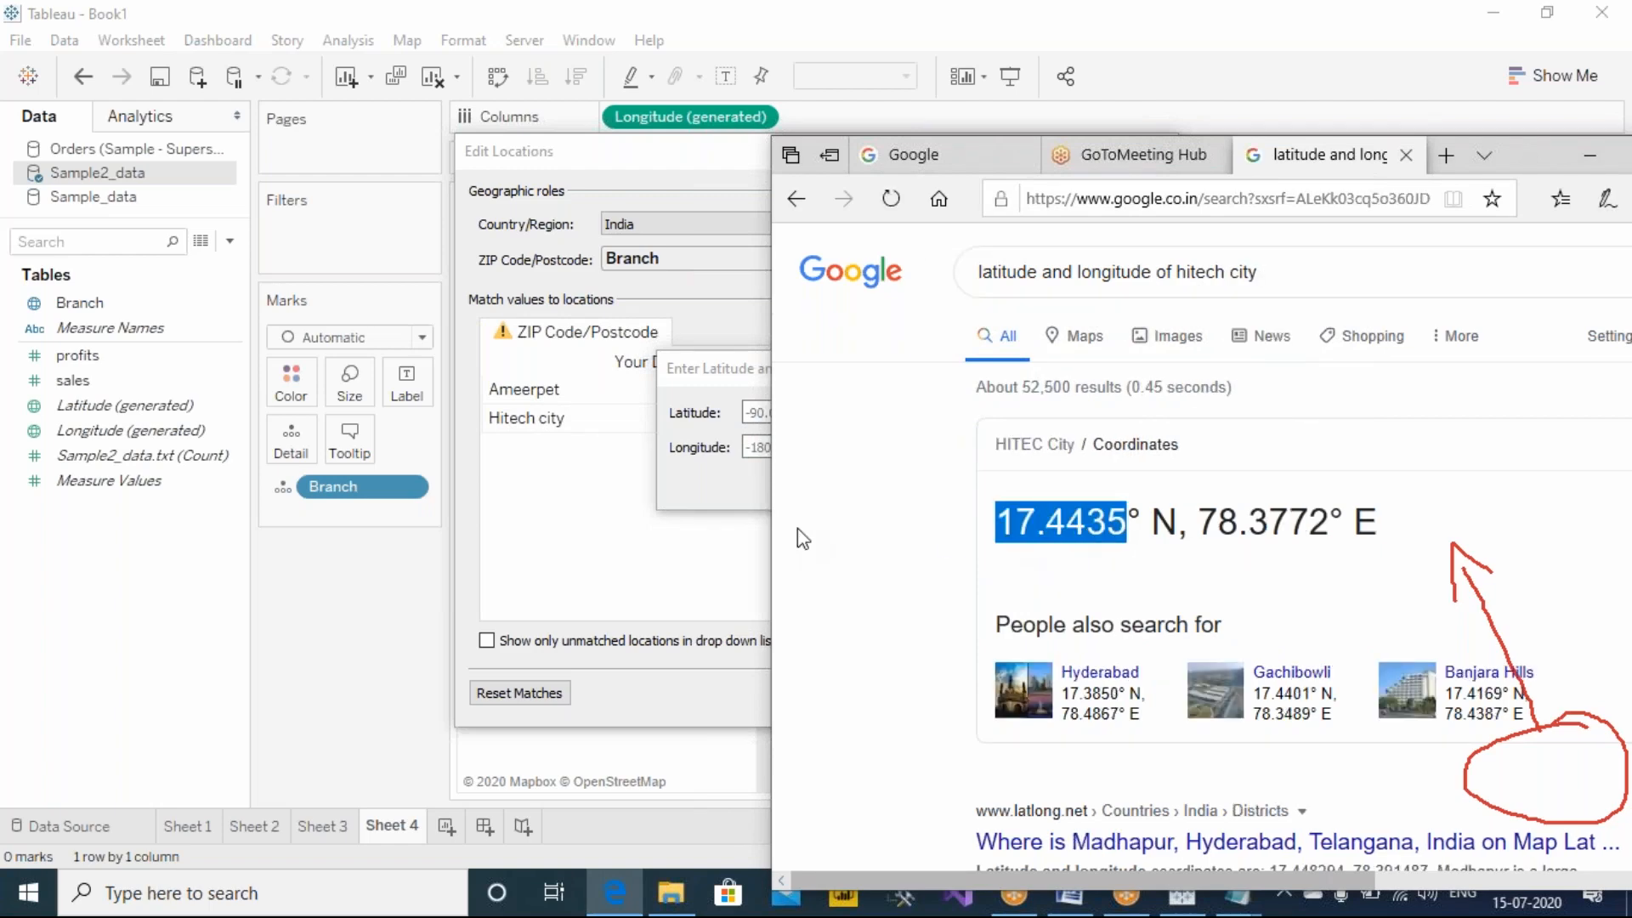
{"action": "left_click", "coordinate": [739, 497]}
{"action": "left_click", "coordinate": [786, 411]}
{"action": "key", "text": "ctrl+v"}
{"action": "key", "text": "Tab"}
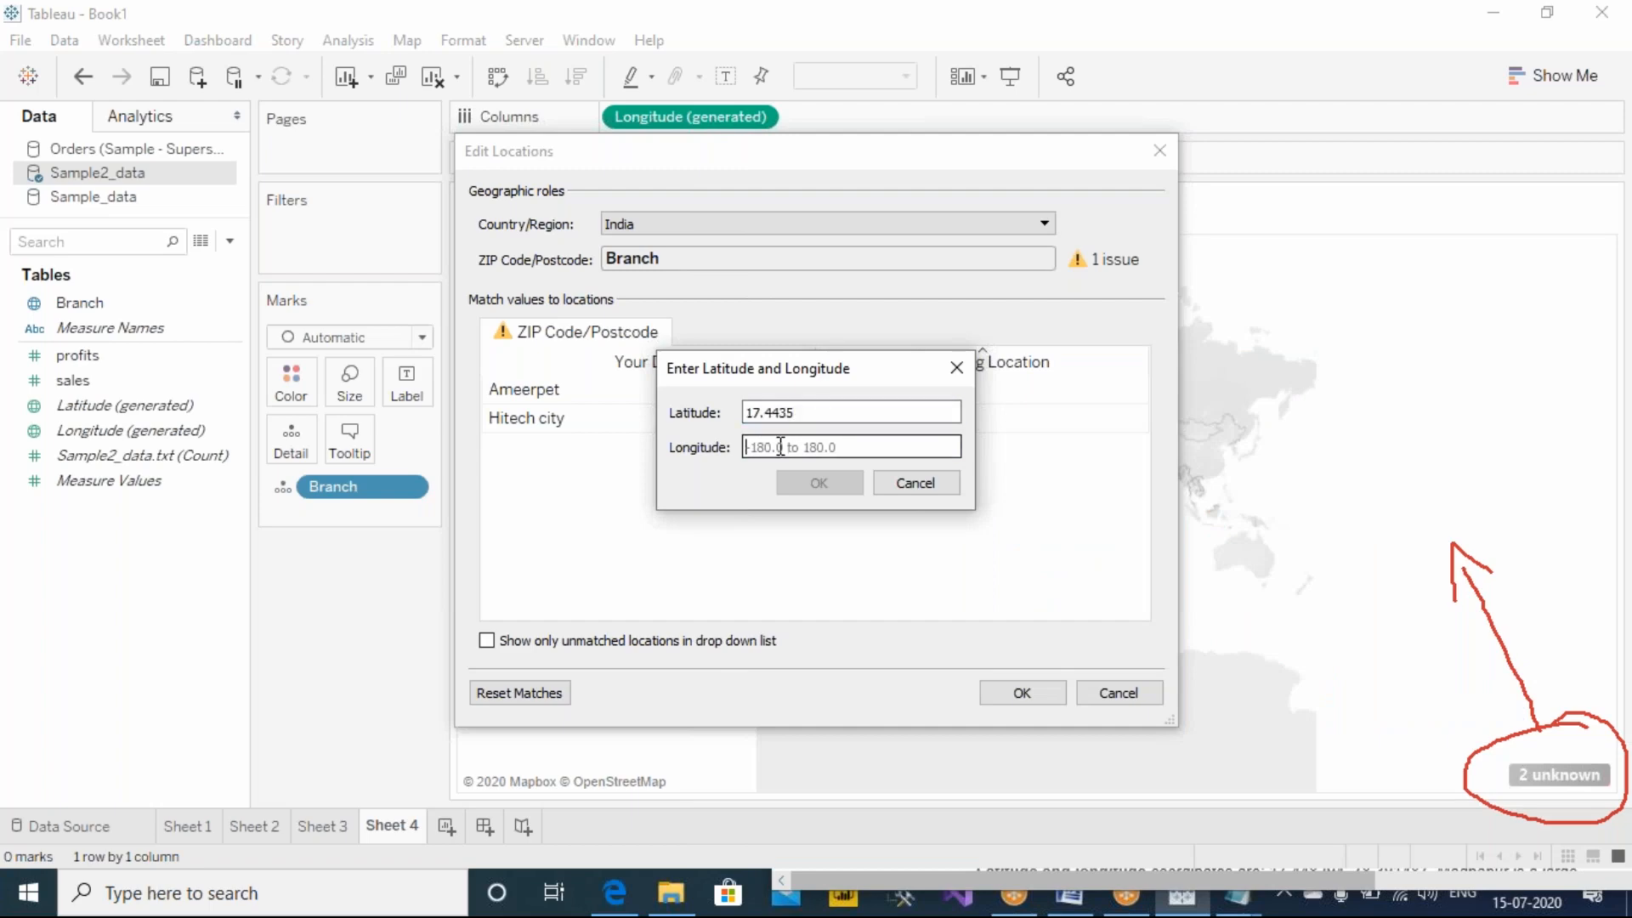
Copy Hitech city's longitude, 78.3772, from the browser into the Longitude value in Tableau, and apply the edited branch locations to the map.
{"action": "left_click", "coordinate": [614, 892]}
{"action": "left_click_drag", "start_coordinate": [1200, 522], "coordinate": [1333, 541]}
{"action": "key", "text": "ctrl+c"}
{"action": "left_click", "coordinate": [761, 445]}
{"action": "key", "text": "ctrl+v"}
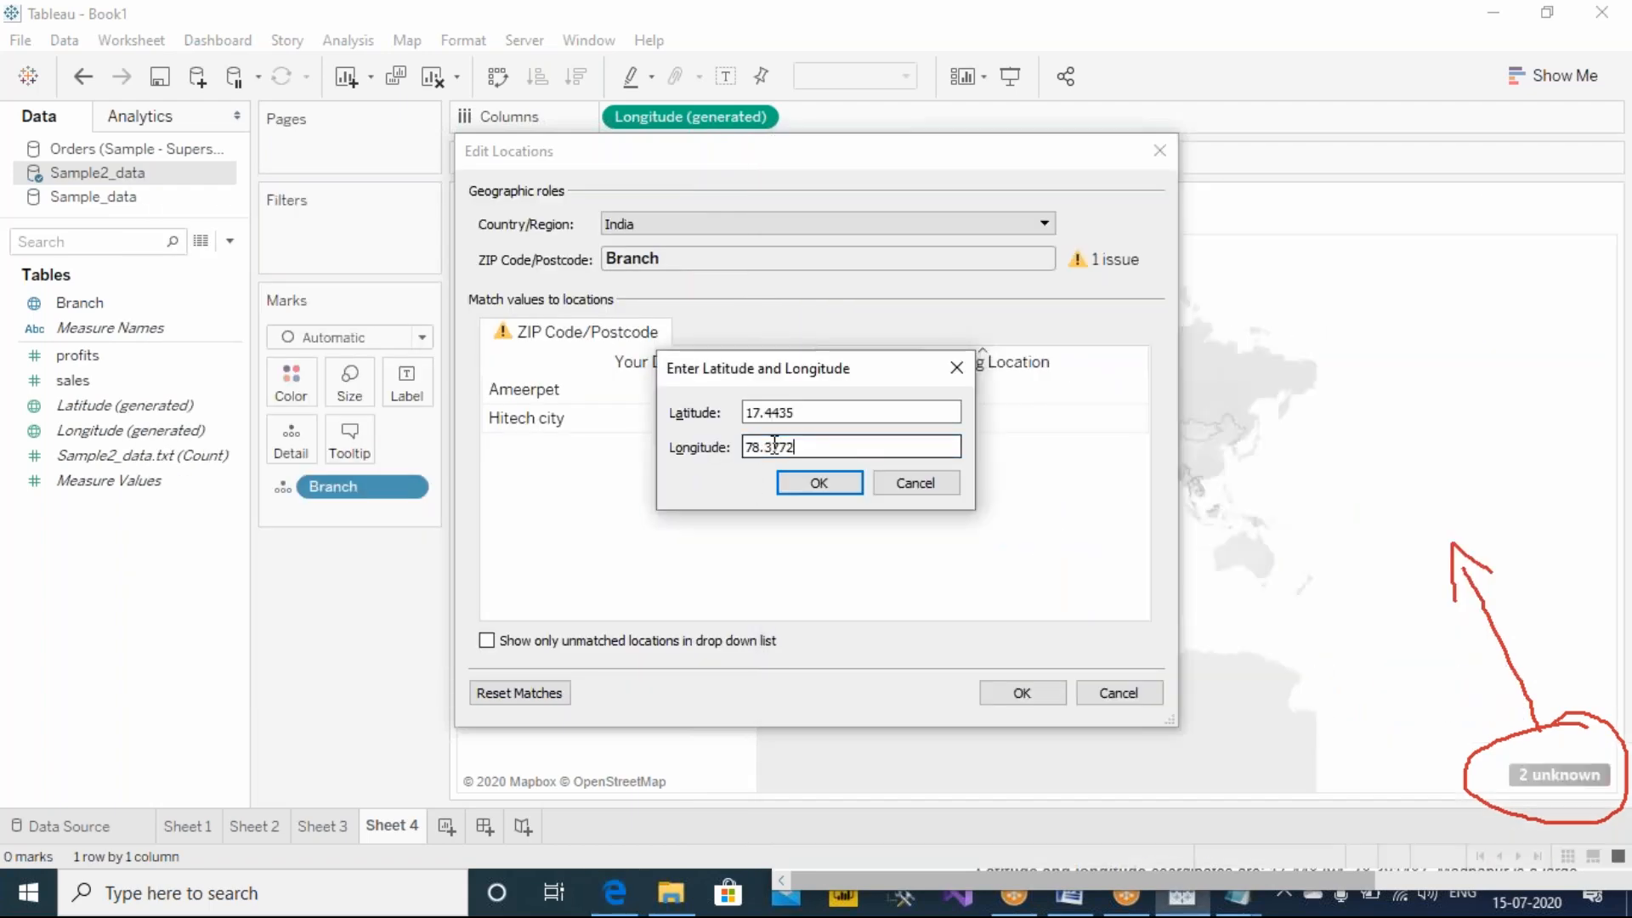
{"action": "left_click", "coordinate": [828, 495]}
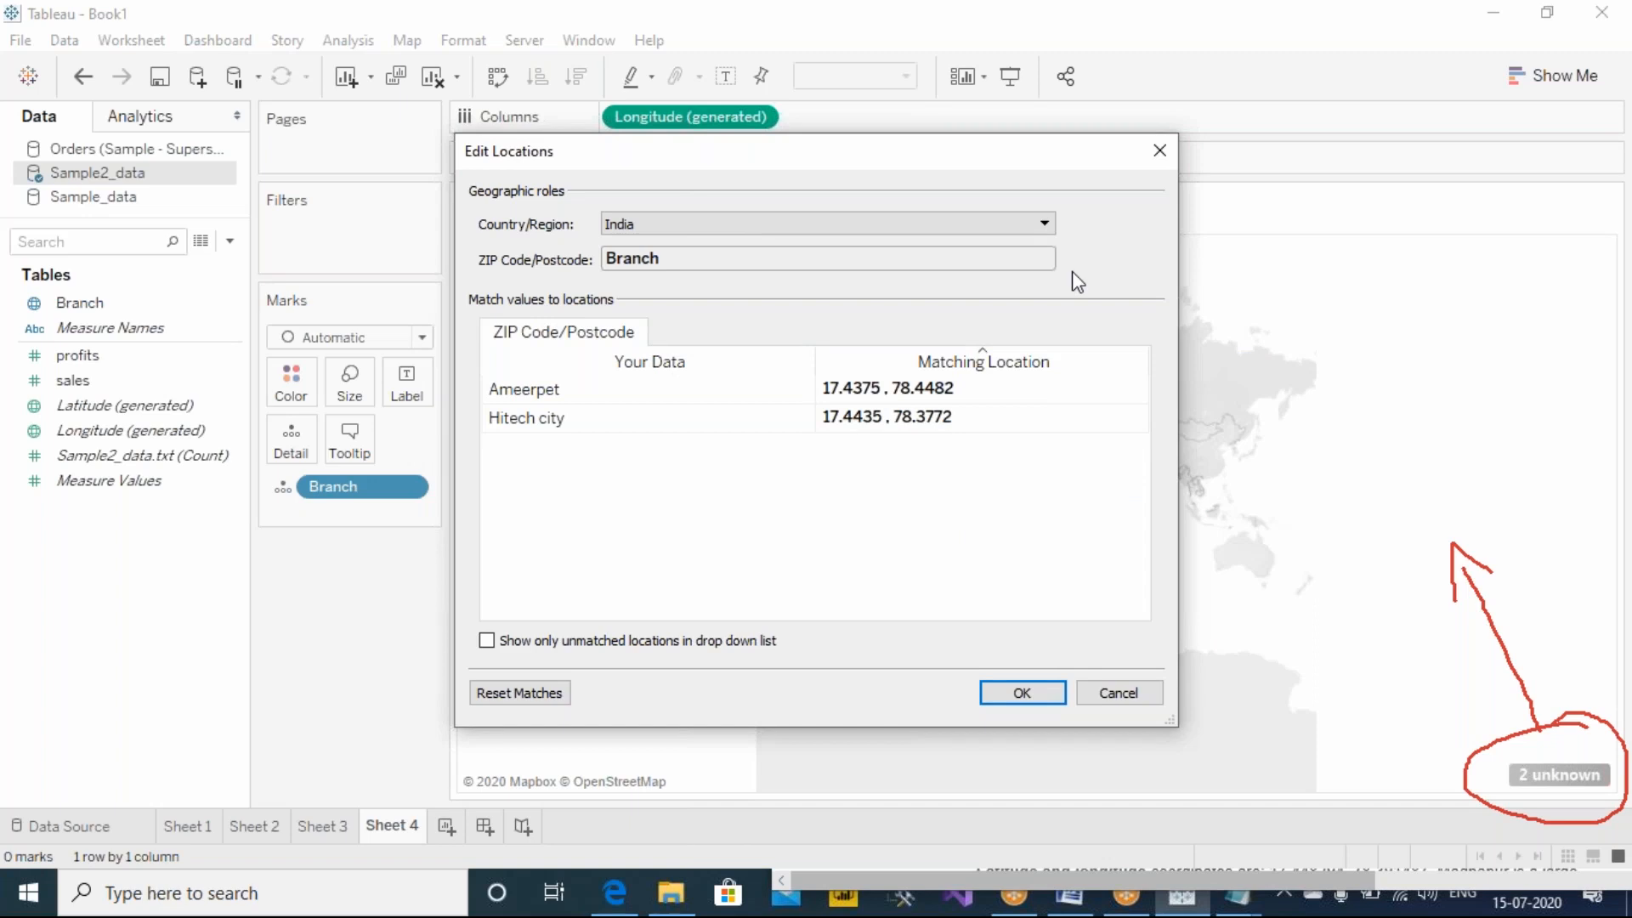
{"action": "left_click", "coordinate": [1023, 694]}
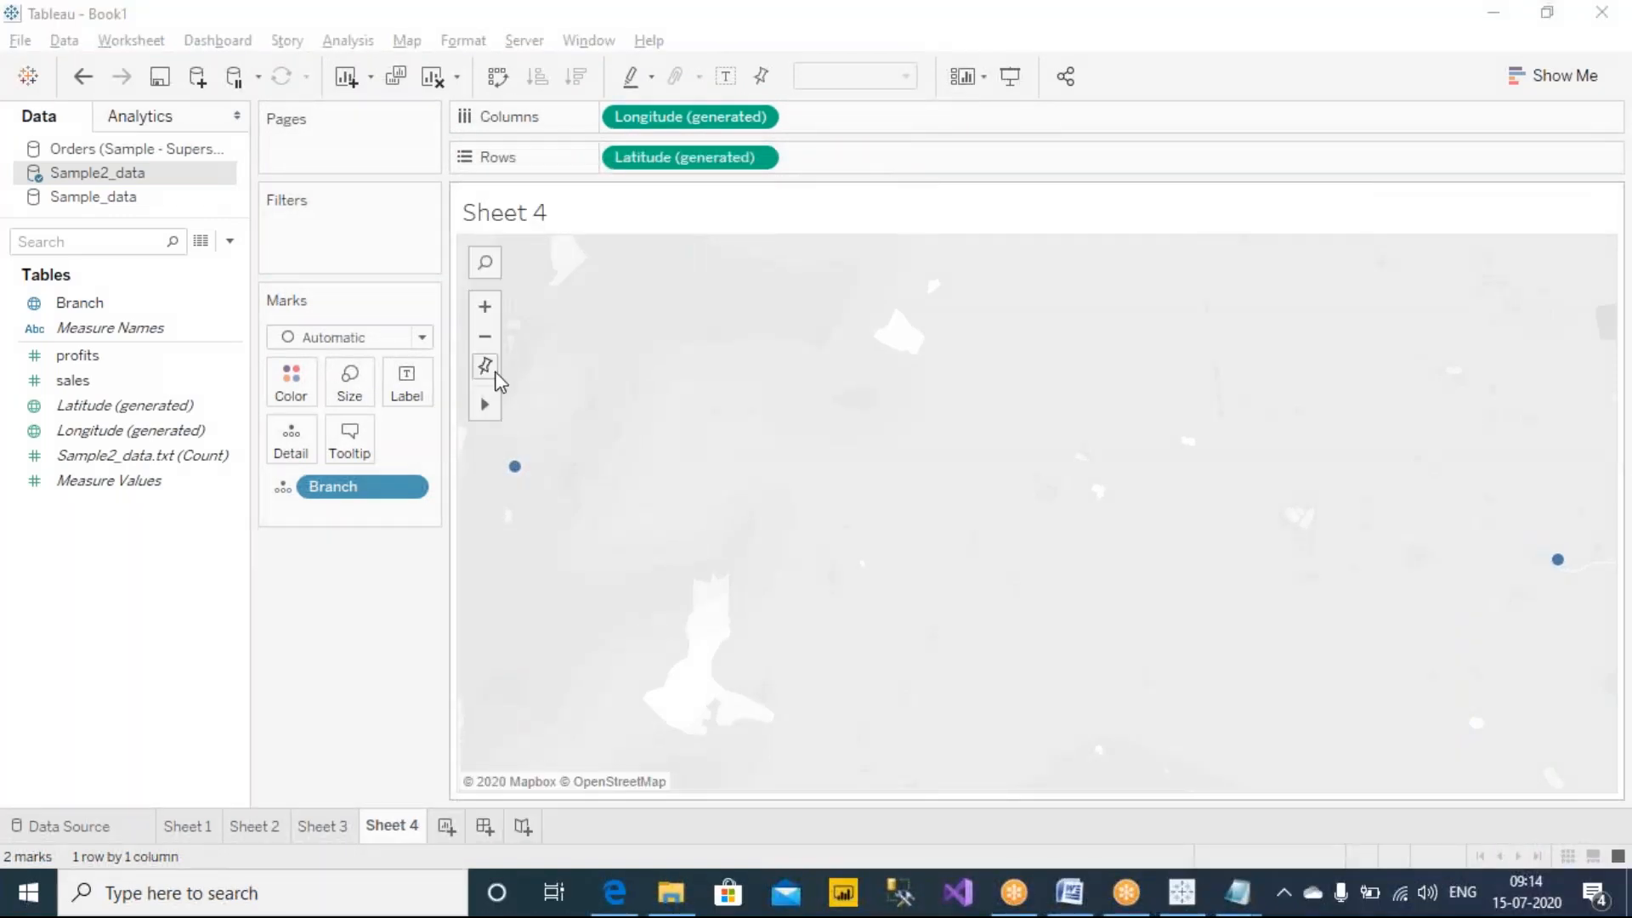
Examine where the two branch marks lie on the map relative to the surrounding states, and identify the Hitech city mark.
{"action": "left_click", "coordinate": [490, 408]}
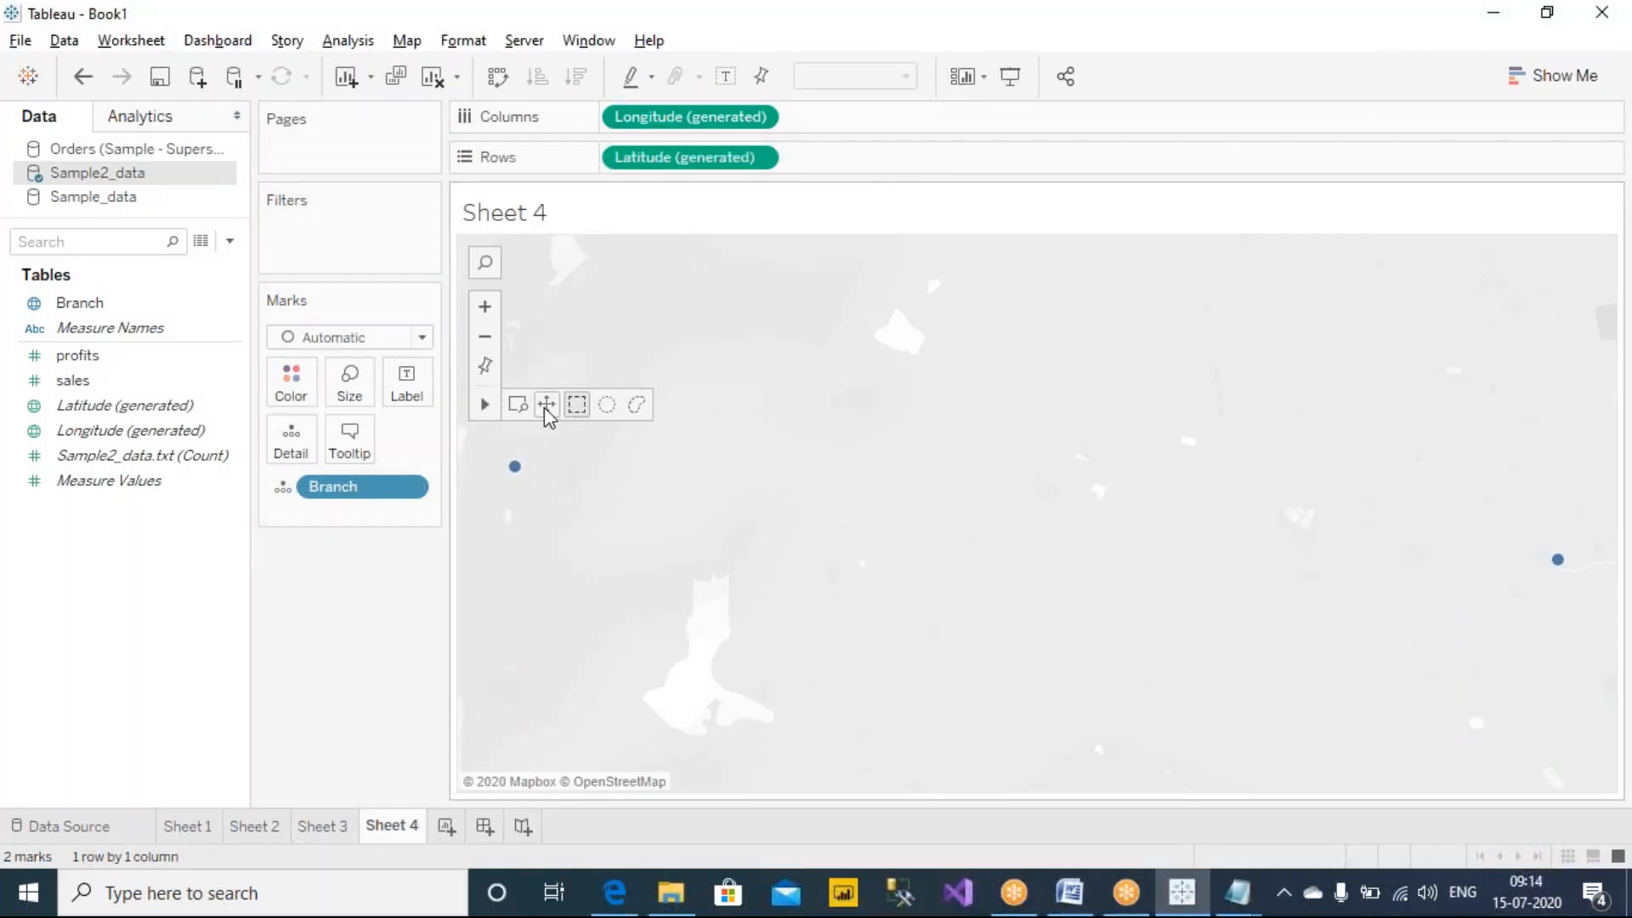
{"action": "left_click", "coordinate": [490, 337]}
{"action": "left_click", "coordinate": [491, 334]}
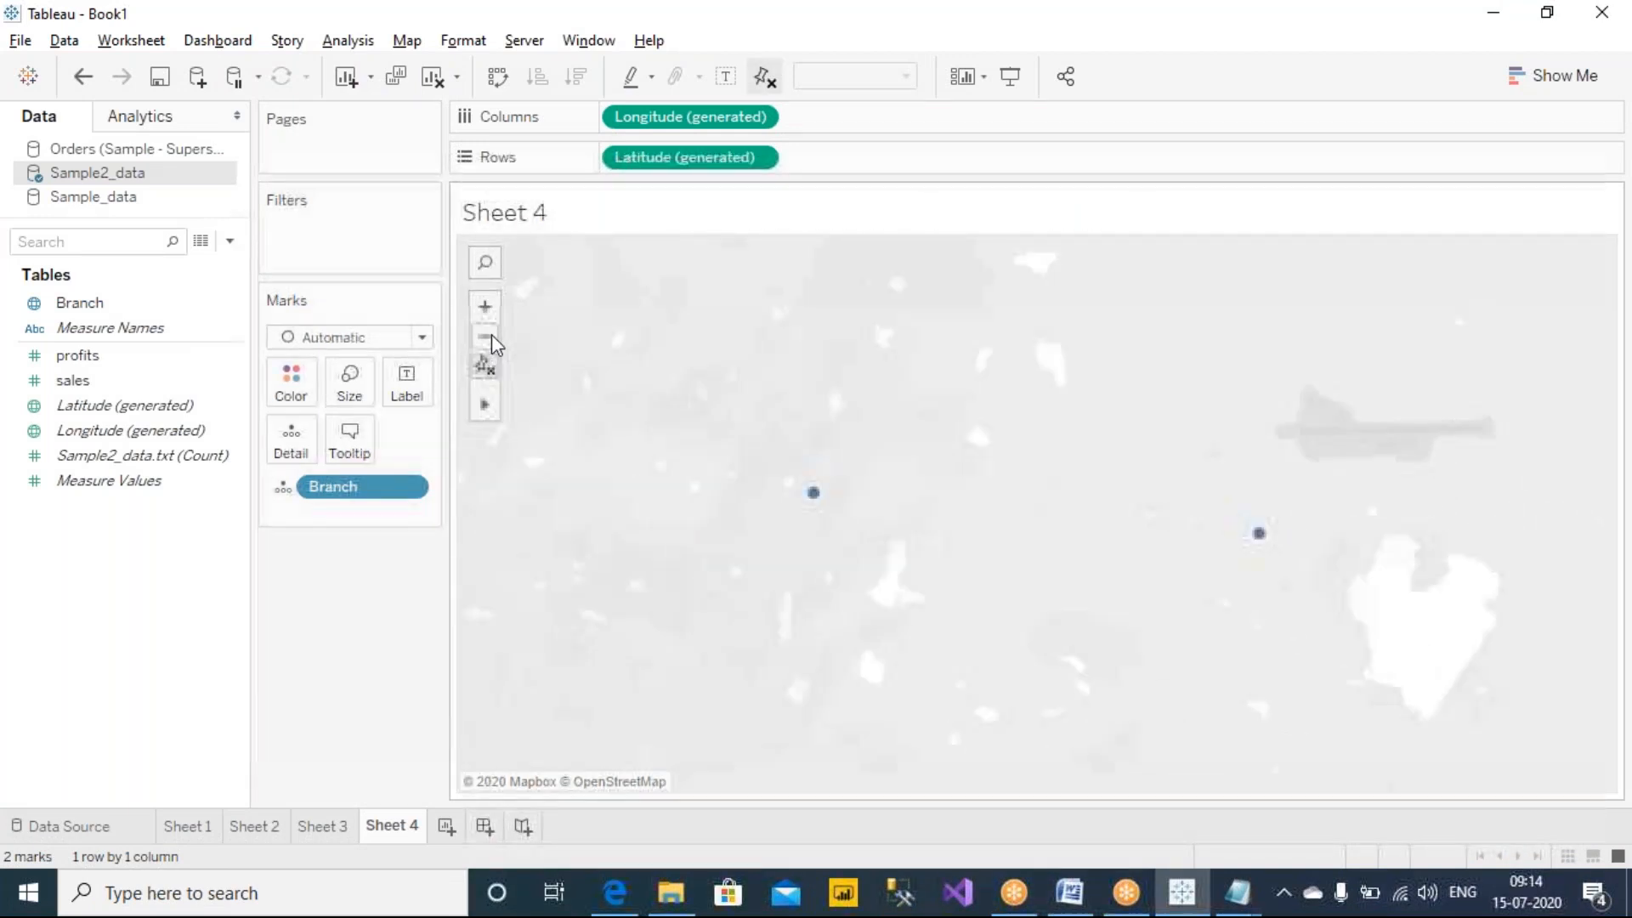
{"action": "left_click", "coordinate": [492, 334]}
{"action": "left_click", "coordinate": [491, 334]}
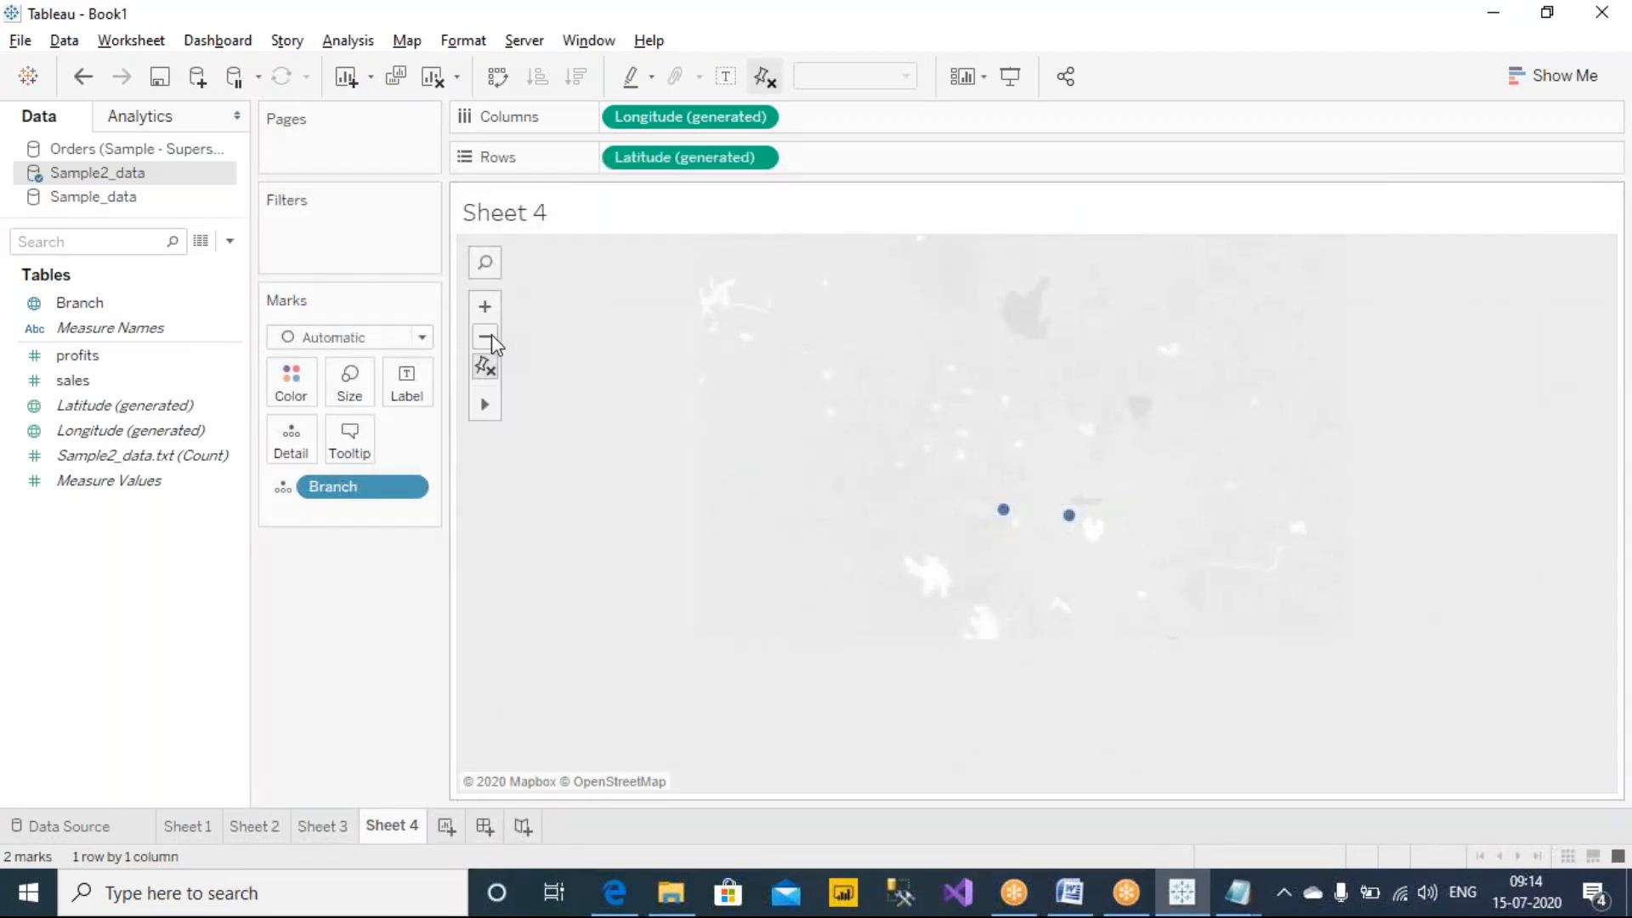
{"action": "left_click", "coordinate": [491, 334]}
{"action": "left_click", "coordinate": [491, 334]}
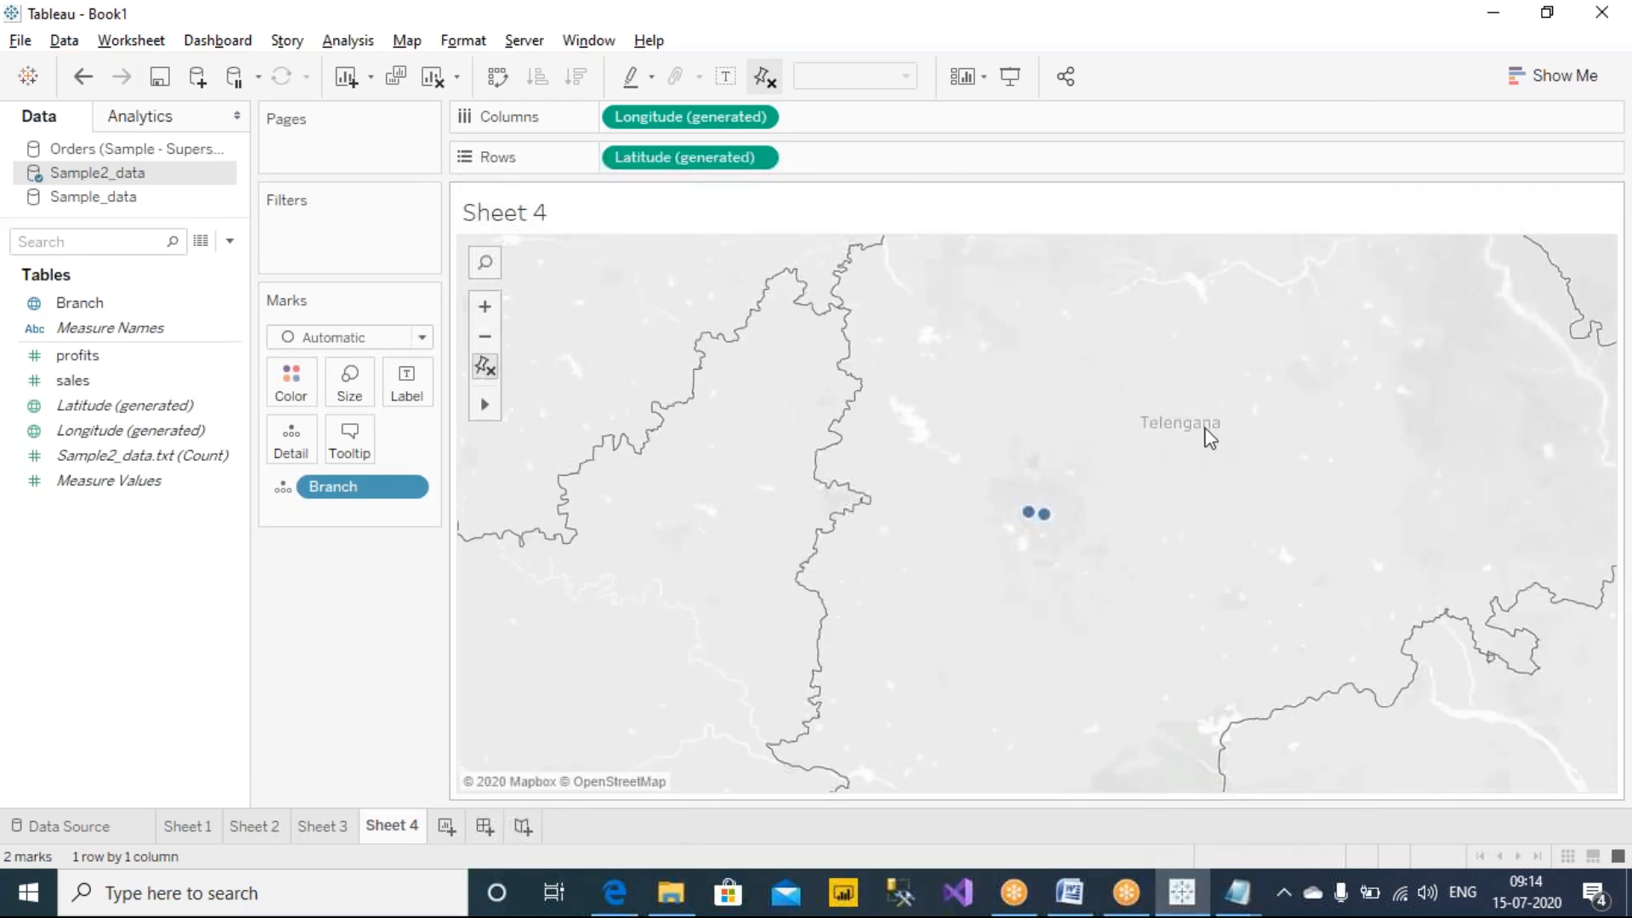
{"action": "mouse_move", "coordinate": [1028, 519]}
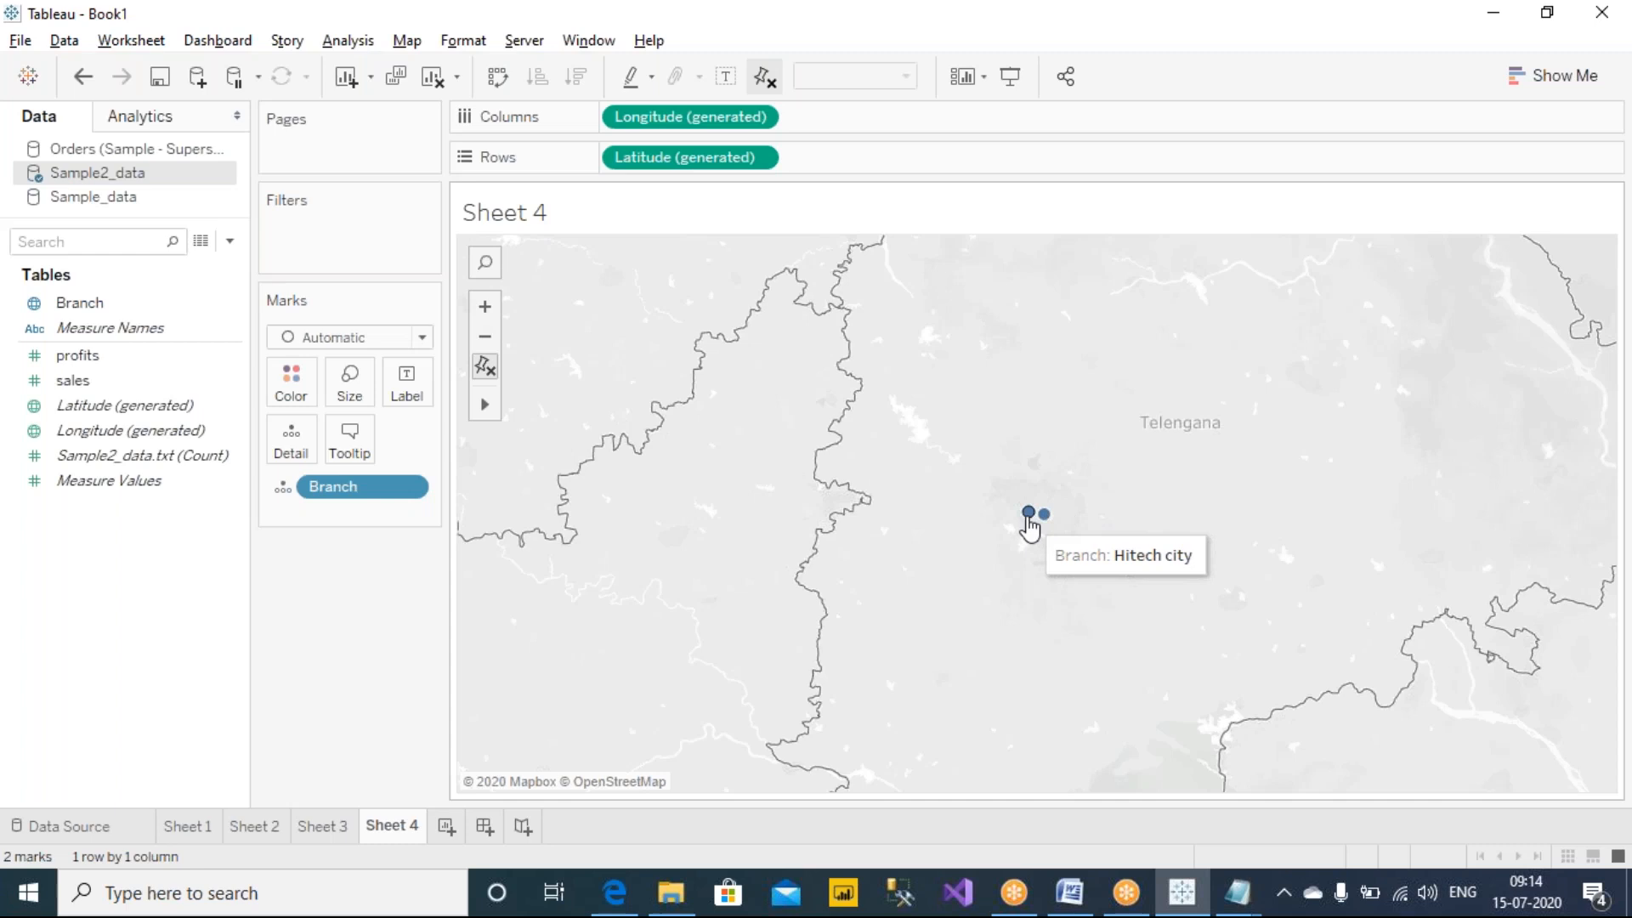
{"action": "scroll", "coordinate": [1031, 517], "scroll_direction": "down", "scroll_amount": 3}
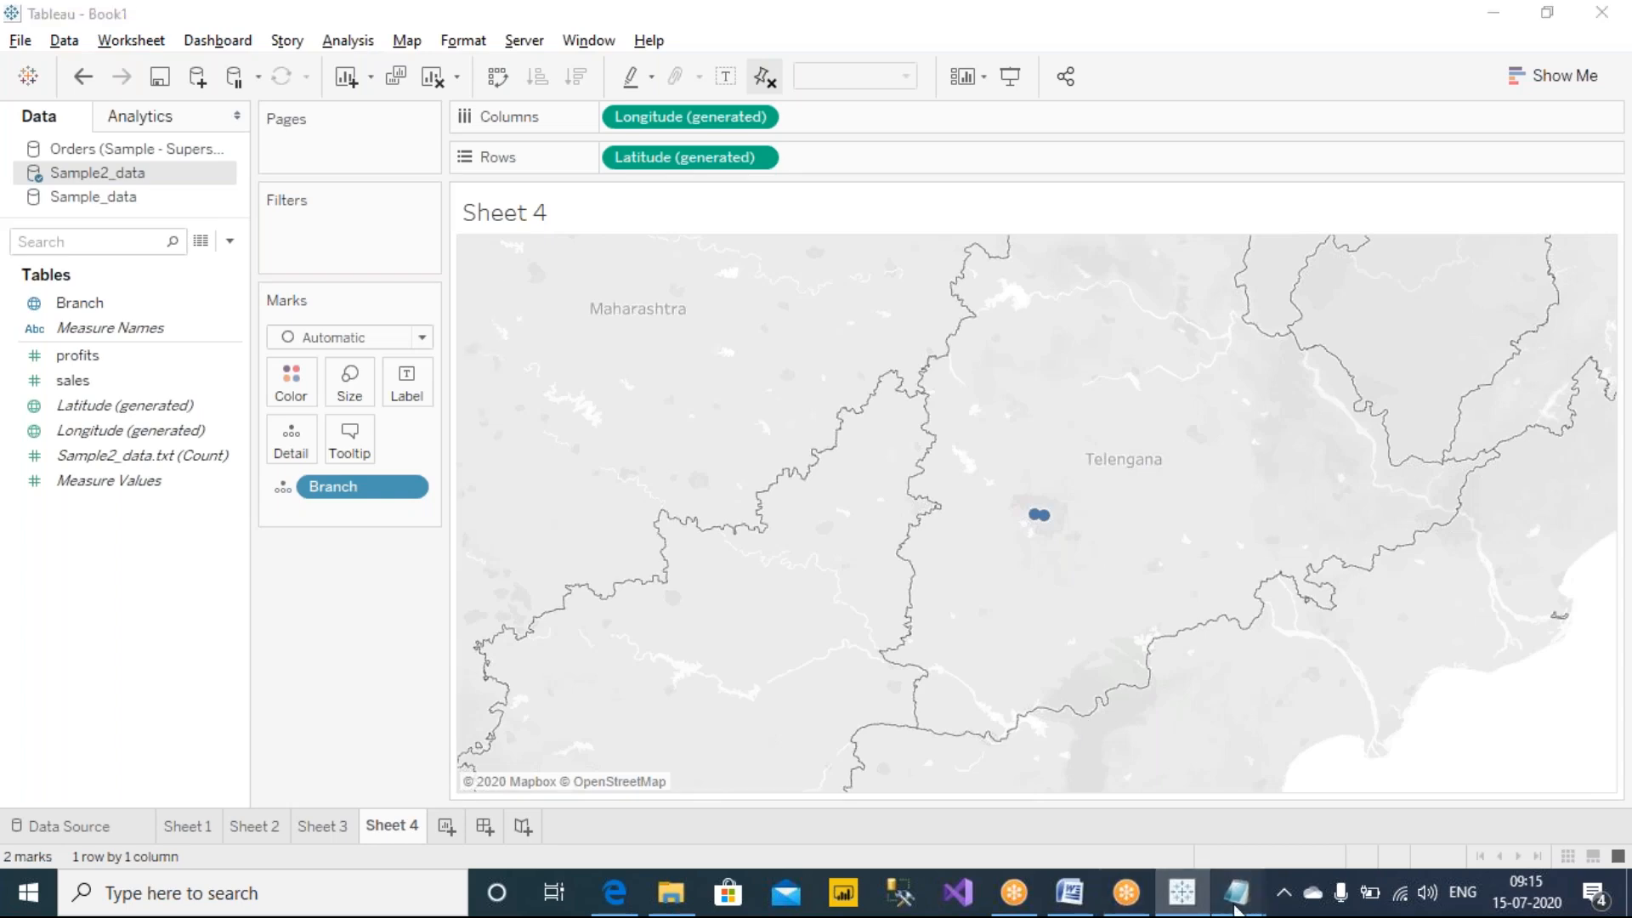
Switch to Notes.txt in Notepad and add the question "Q) WHAT IS CUSTOM GEO-CODING?" below the existing notes.
{"action": "mouse_move", "coordinate": [1231, 893]}
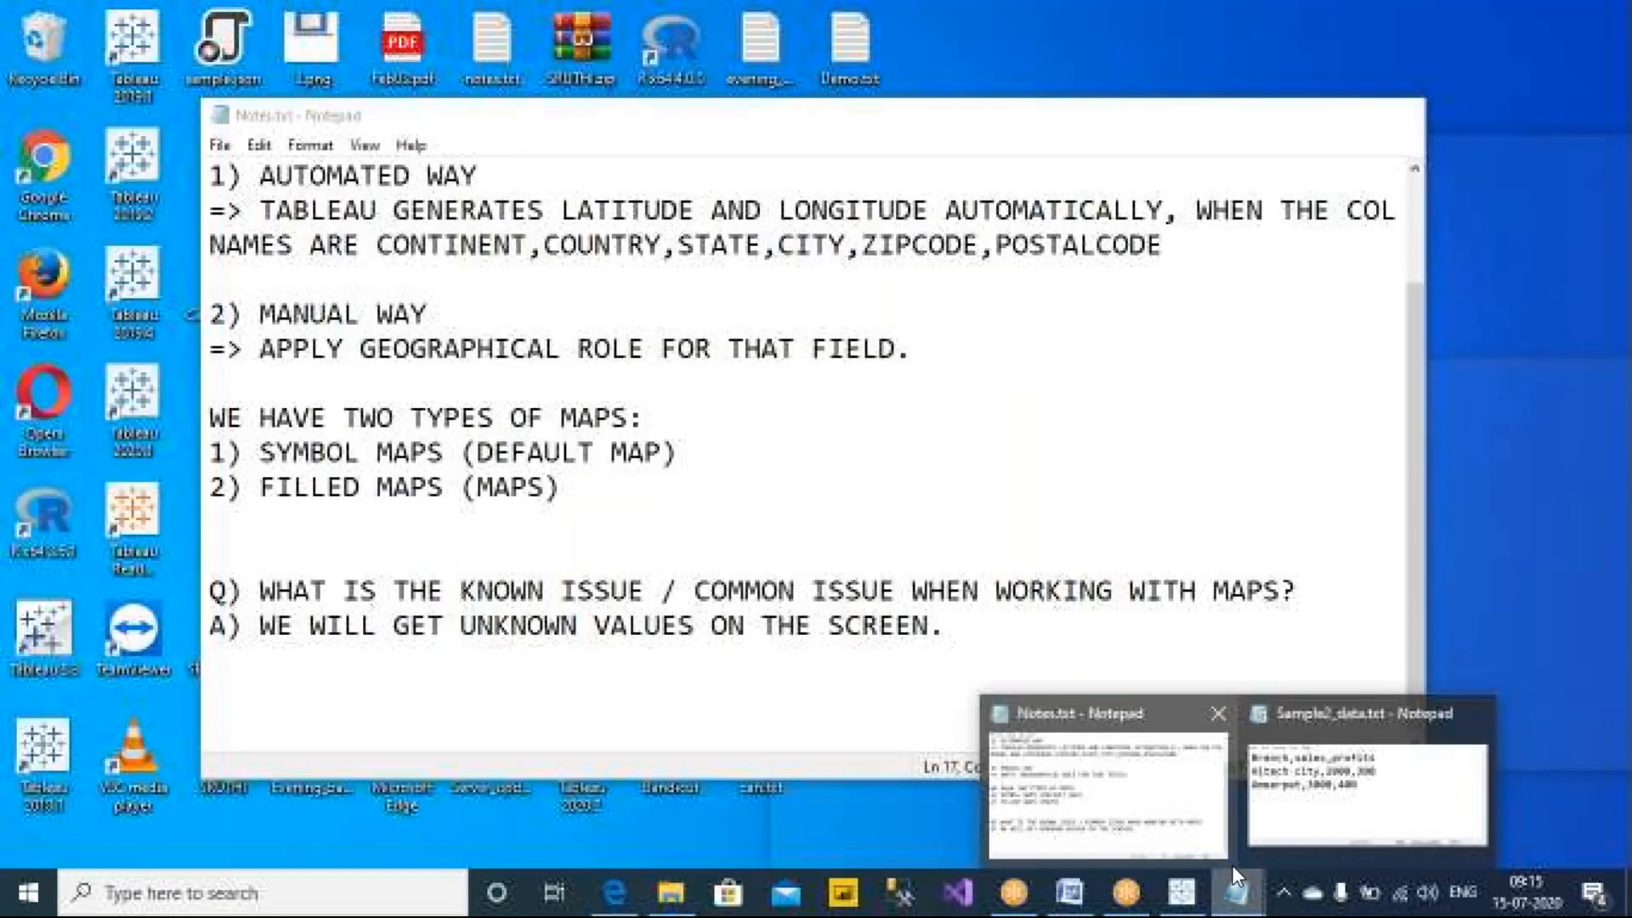
{"action": "left_click", "coordinate": [1073, 776]}
{"action": "key", "text": "Return"}
{"action": "key", "text": "Return"}
{"action": "key", "text": "Return"}
{"action": "key", "text": "Return"}
{"action": "key", "text": "Return"}
{"action": "key", "text": "Return"}
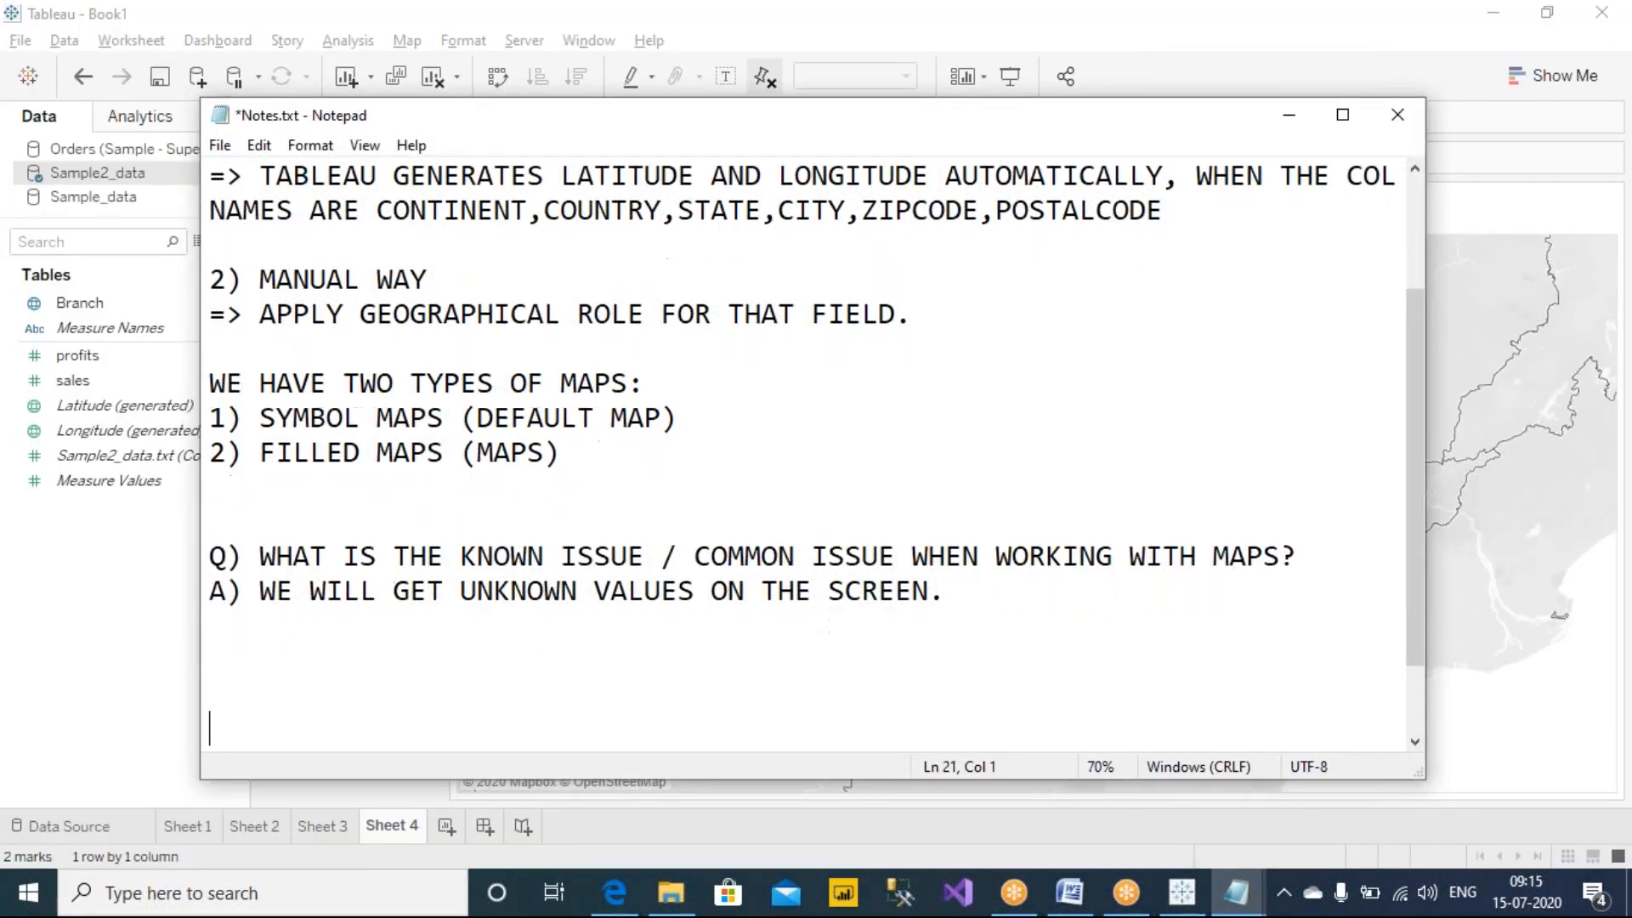
{"action": "key", "text": "BackSpace"}
{"action": "key", "text": "BackSpace"}
{"action": "key", "text": "BackSpace"}
{"action": "key", "text": "BackSpace"}
{"action": "key", "text": "BackSpace"}
{"action": "type", "text": "Q)"}
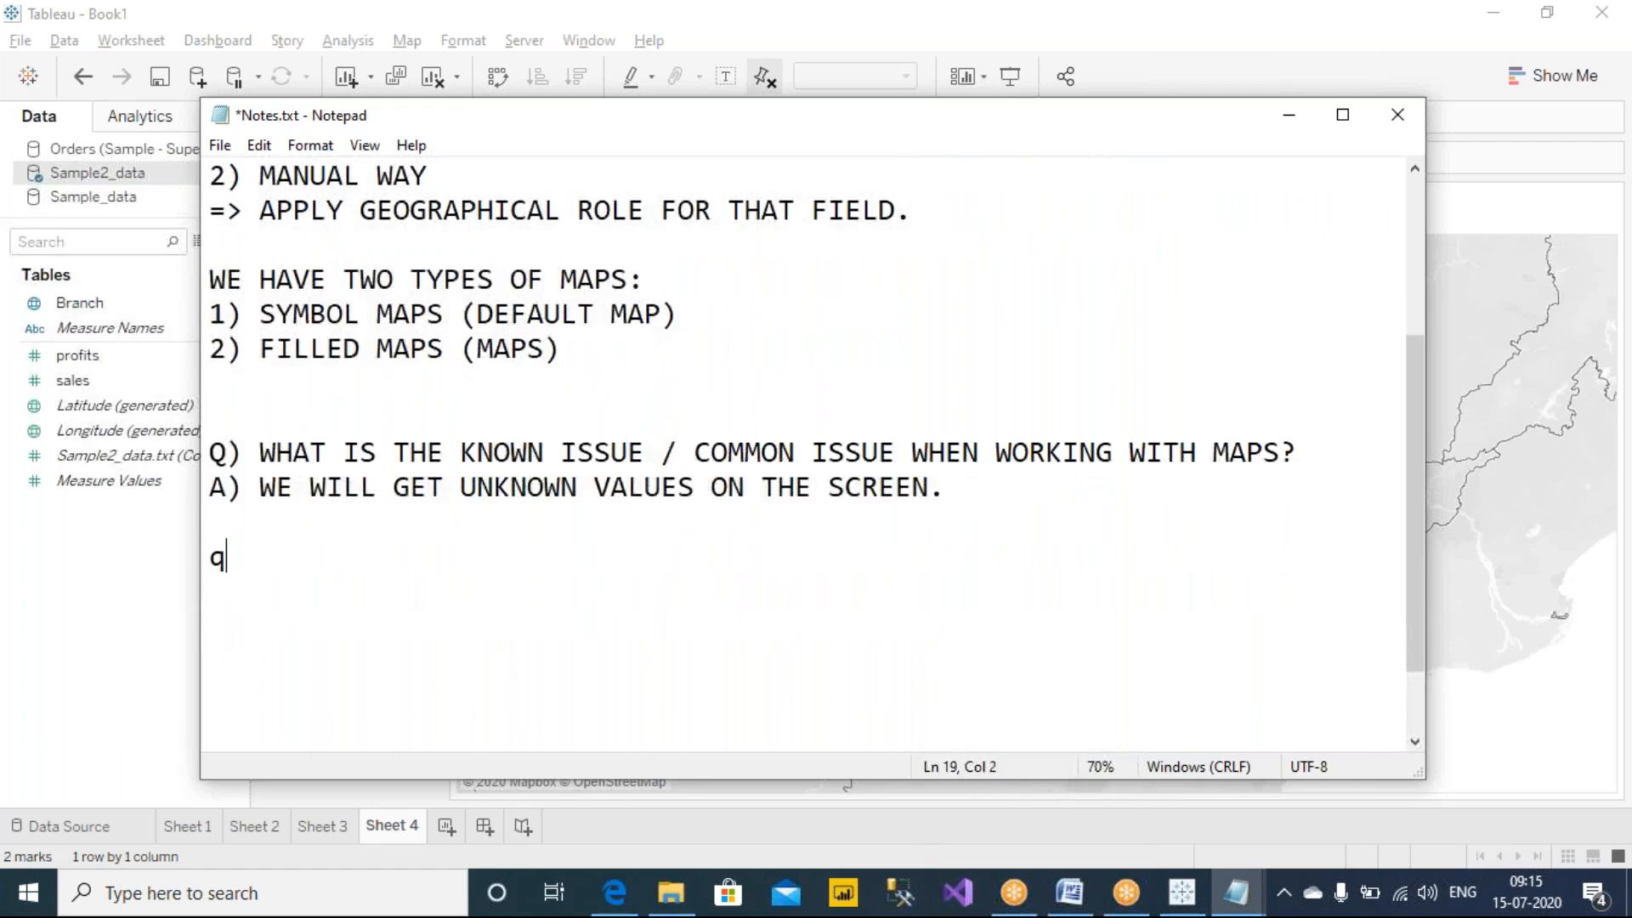
{"action": "key", "text": "BackSpace"}
{"action": "key", "text": "BackSpace"}
{"action": "key", "text": "BackSpace"}
{"action": "type", "text": "Q) WHAT IS CUSTOM GEO-CODING"}
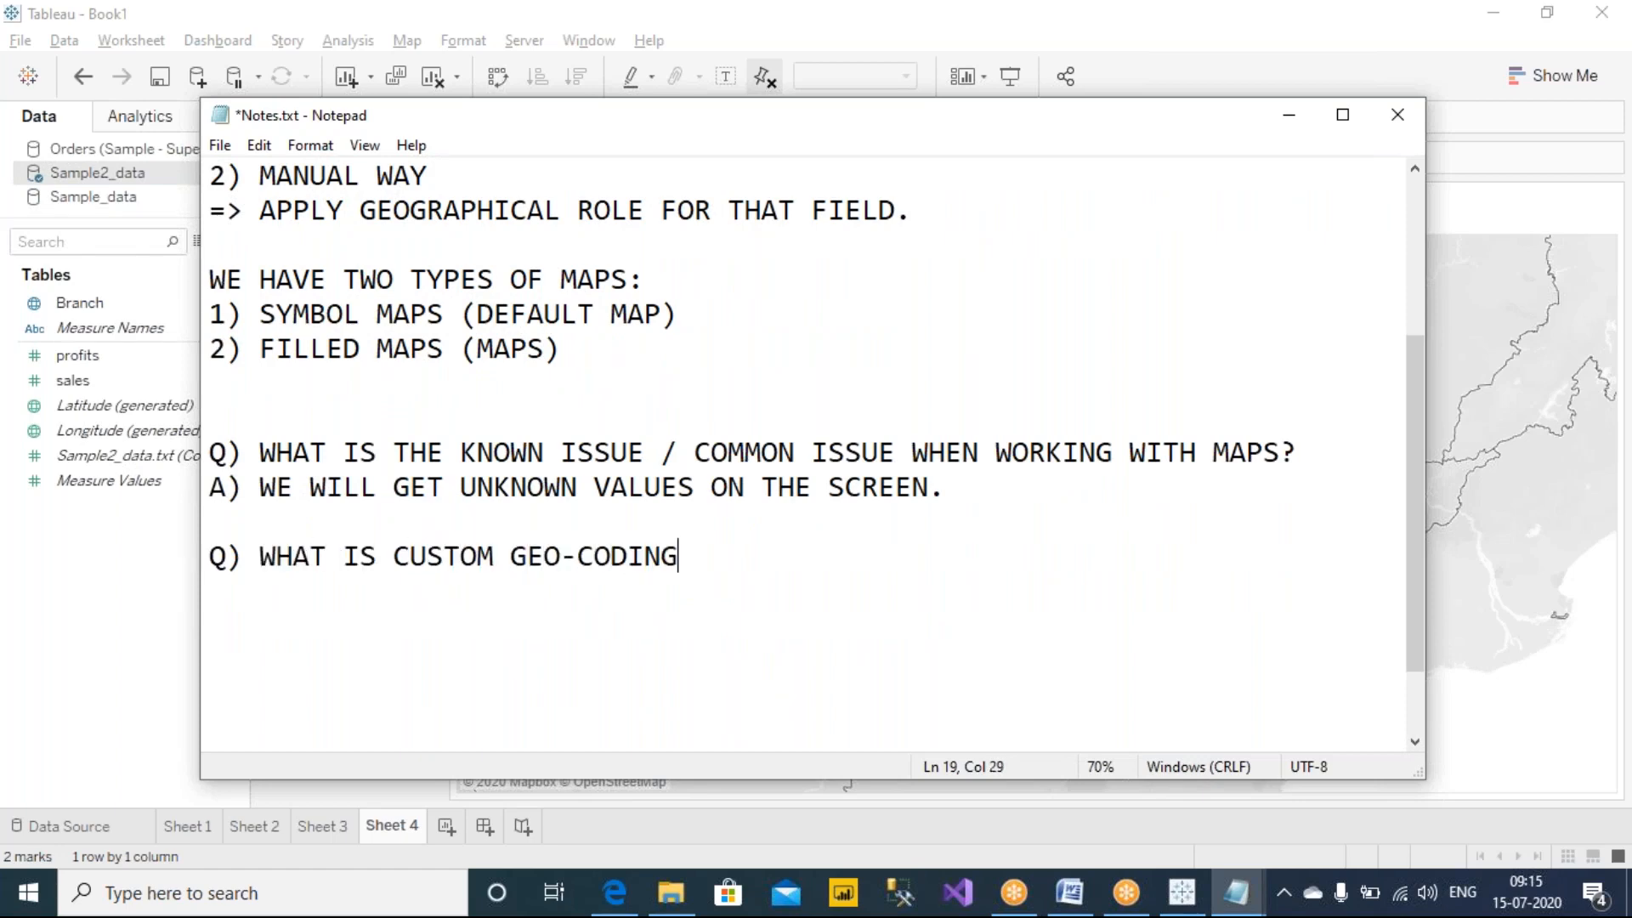
{"action": "type", "text": "?"}
{"action": "key", "text": "Return"}
Write the answer "A) WE HAVE TO MANUALLY ENTER LAT, LON THEN IT BECOMES CUS GEOCODING." under the custom geo-coding question.
{"action": "type", "text": "A)"}
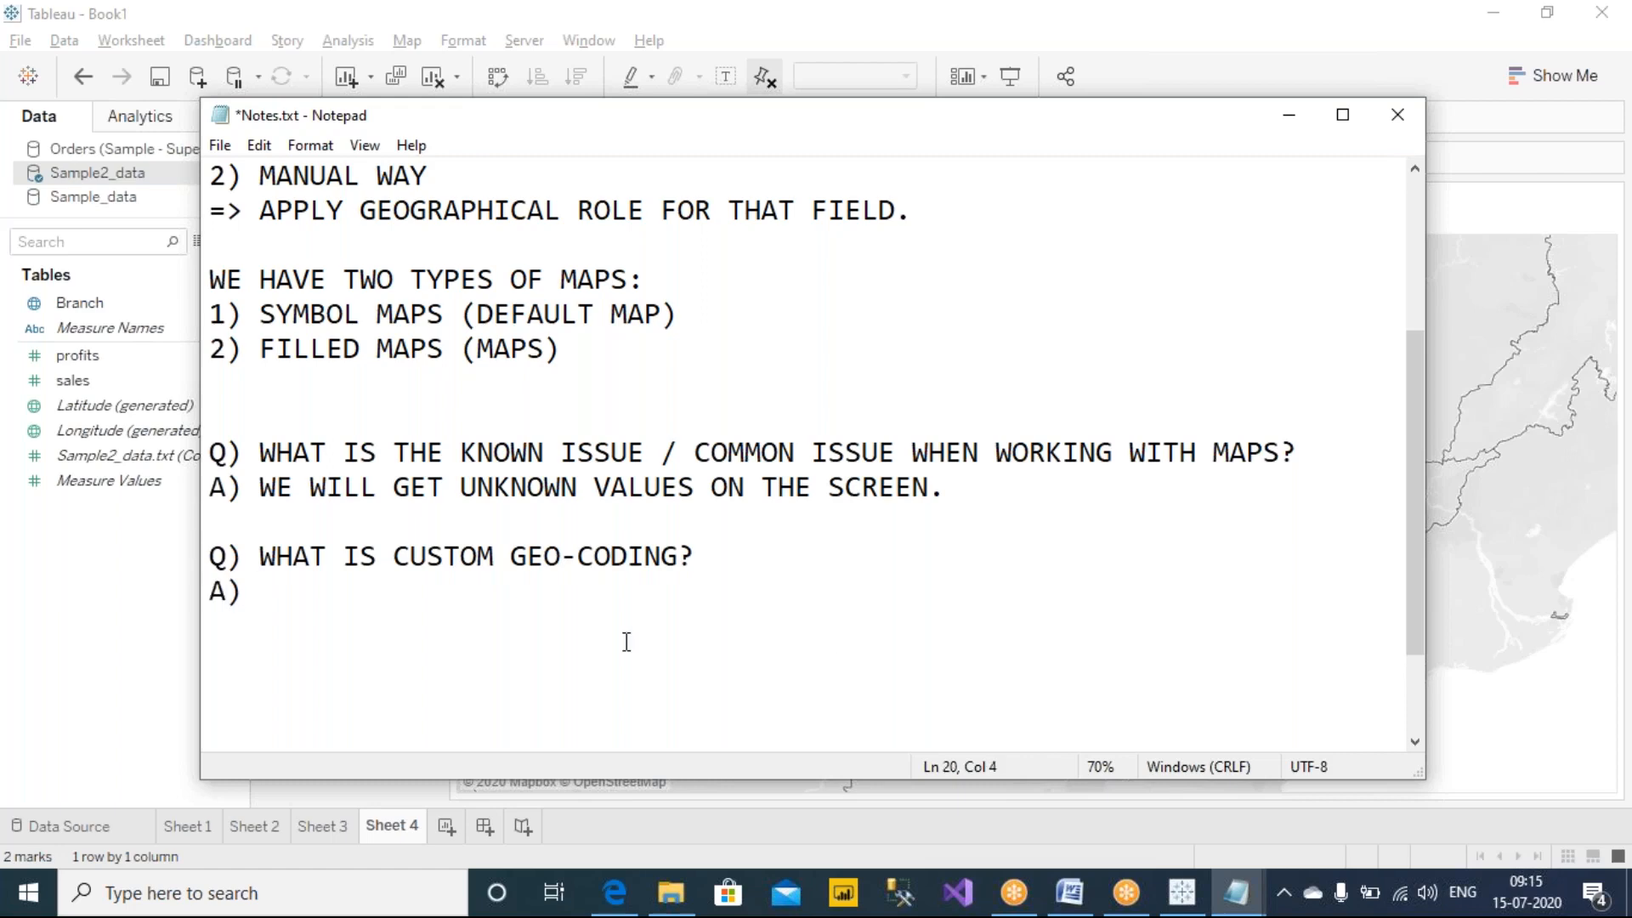
{"action": "left_click_drag", "start_coordinate": [393, 557], "coordinate": [497, 561]}
{"action": "left_click", "coordinate": [470, 588]}
{"action": "type", "text": "WE N"}
{"action": "key", "text": "BackSpace"}
{"action": "type", "text": "HAVE TO MANUALLY "}
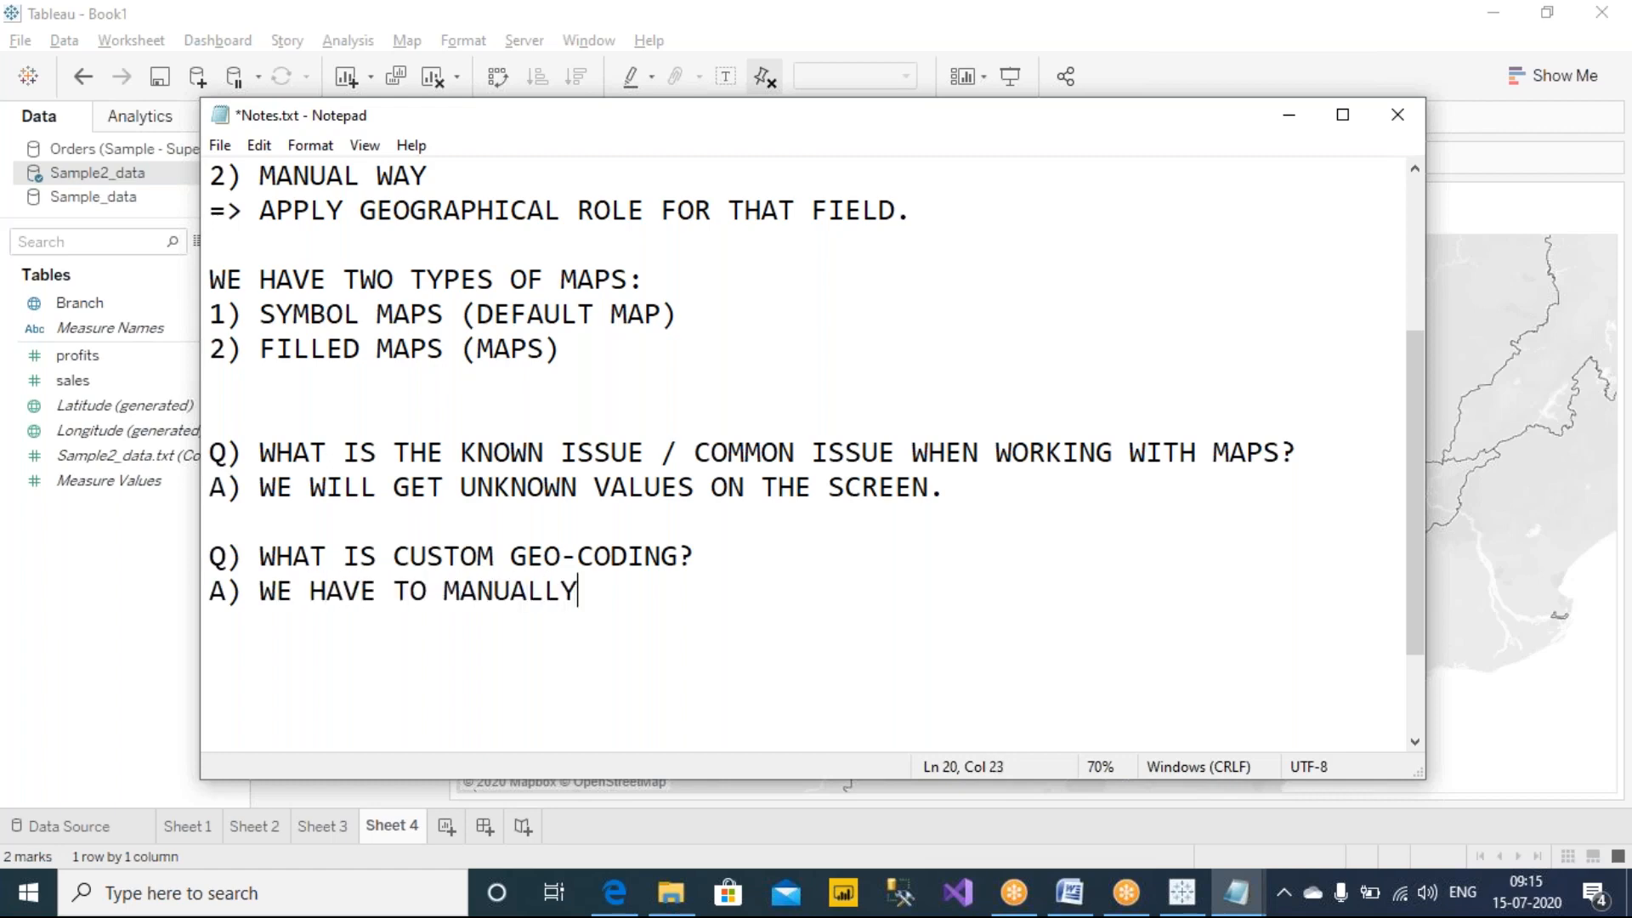
{"action": "type", "text": "ENTER LAUT"}
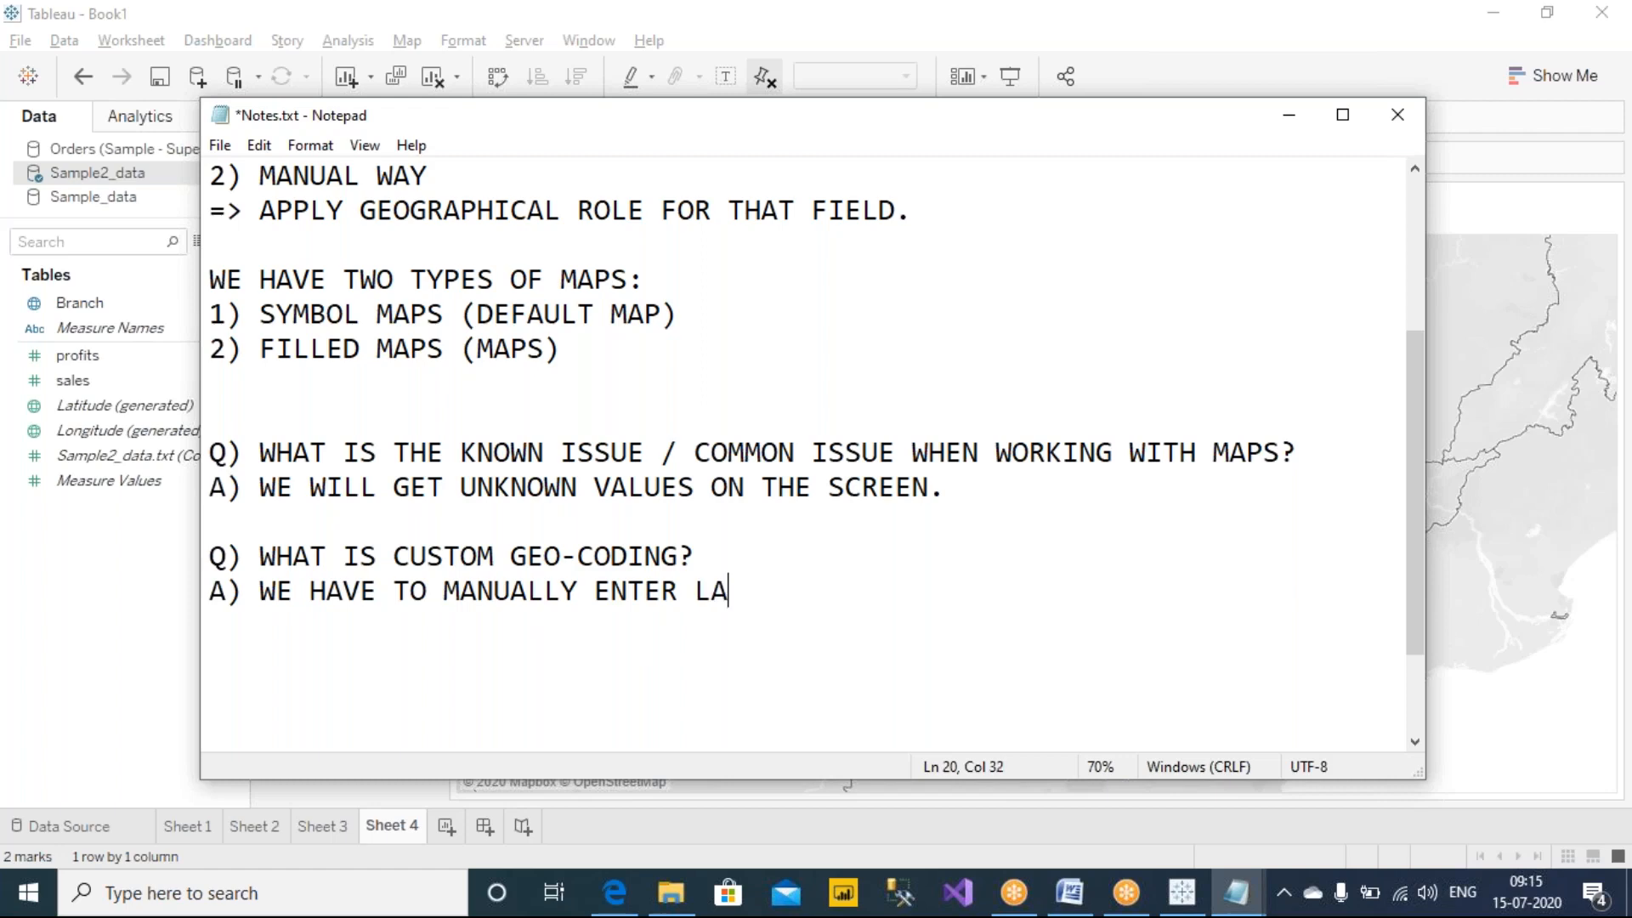
{"action": "key", "text": "BackSpace"}
{"action": "key", "text": "BackSpace"}
{"action": "type", "text": "T, LONG"}
{"action": "key", "text": "BackSpace"}
{"action": "type", "text": "THEN IT BECOME"}
{"action": "type", "text": "S C"}
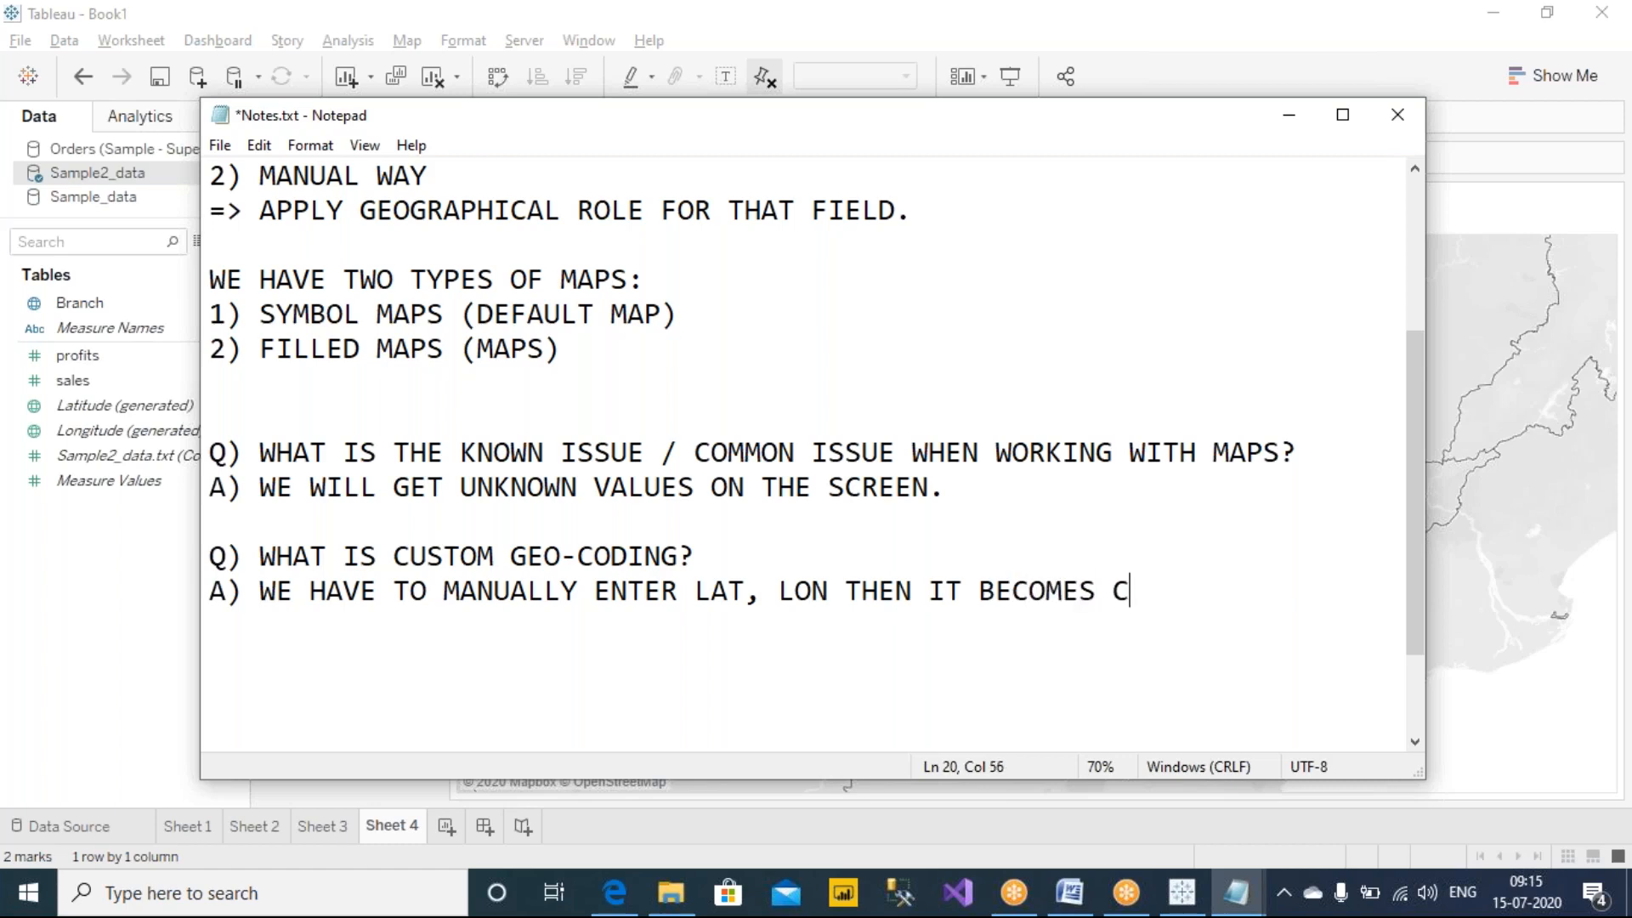
{"action": "type", "text": "US GEOCODING."}
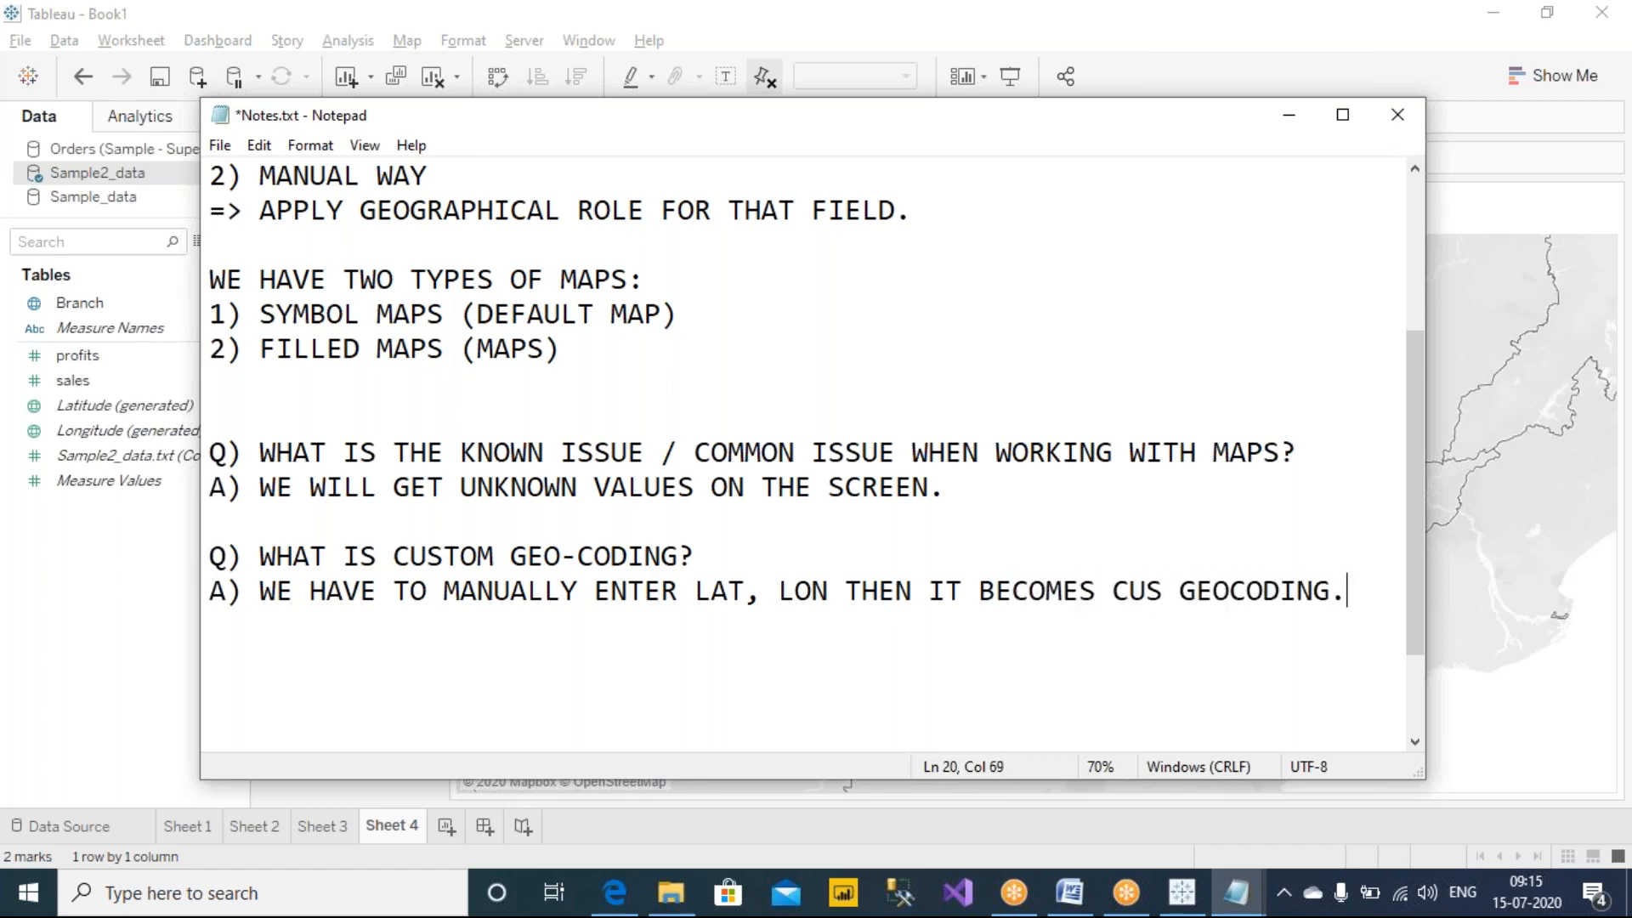
Replace "WE HAVE TO" with "WHEN WE" in the custom geo-coding answer and save the notes.
{"action": "left_click_drag", "start_coordinate": [443, 591], "coordinate": [260, 591]}
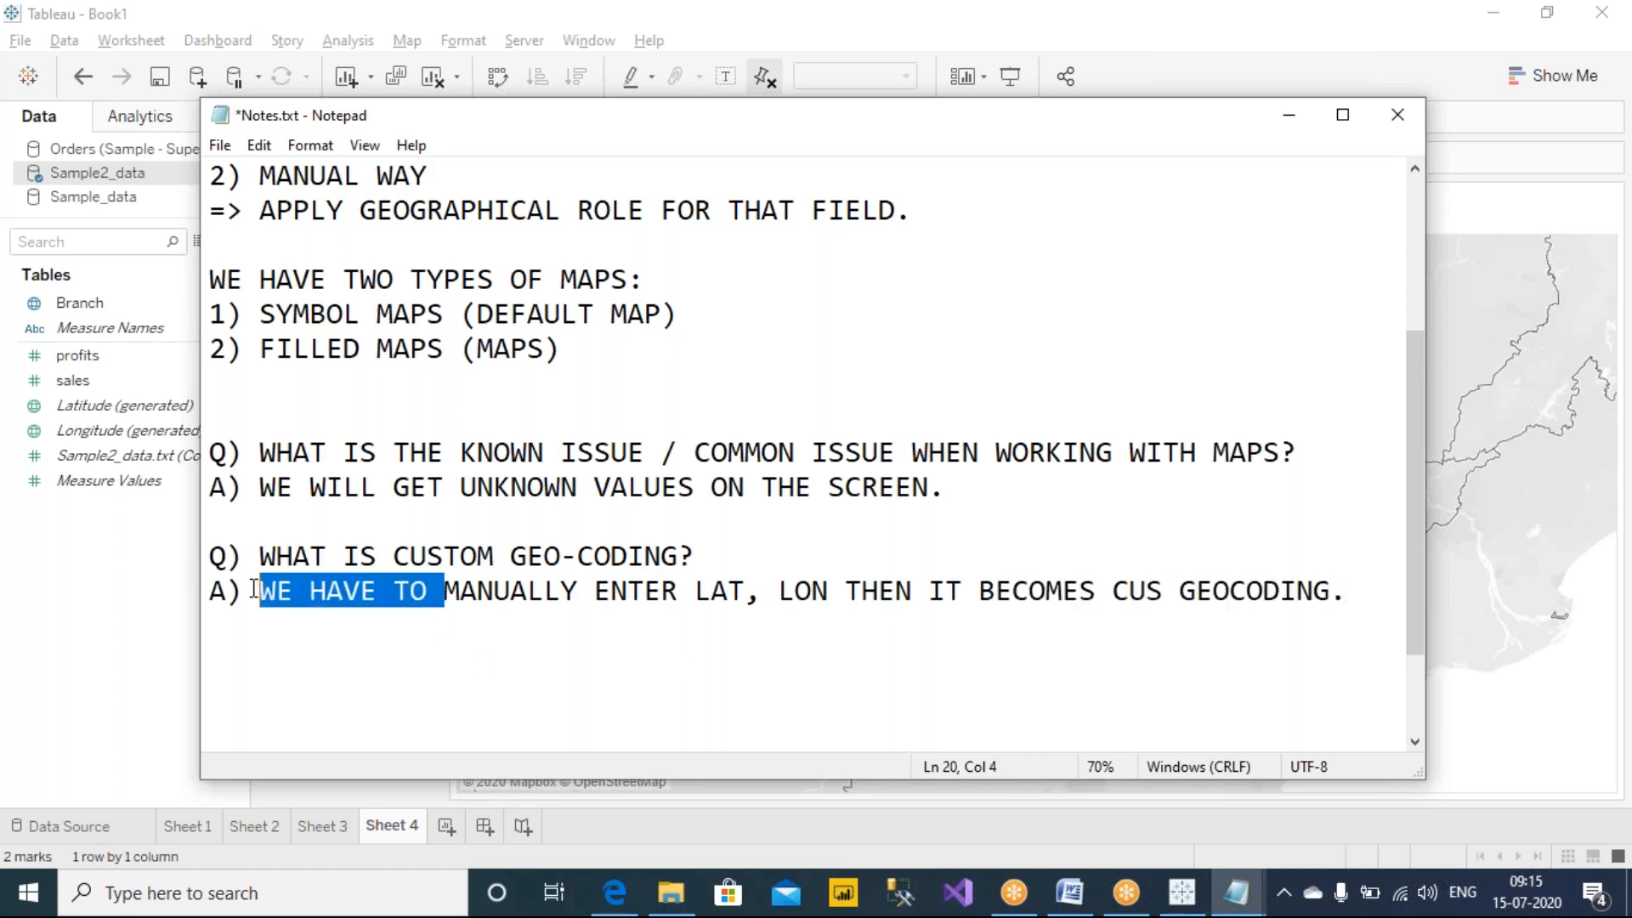
{"action": "type", "text": "WHEN WE"}
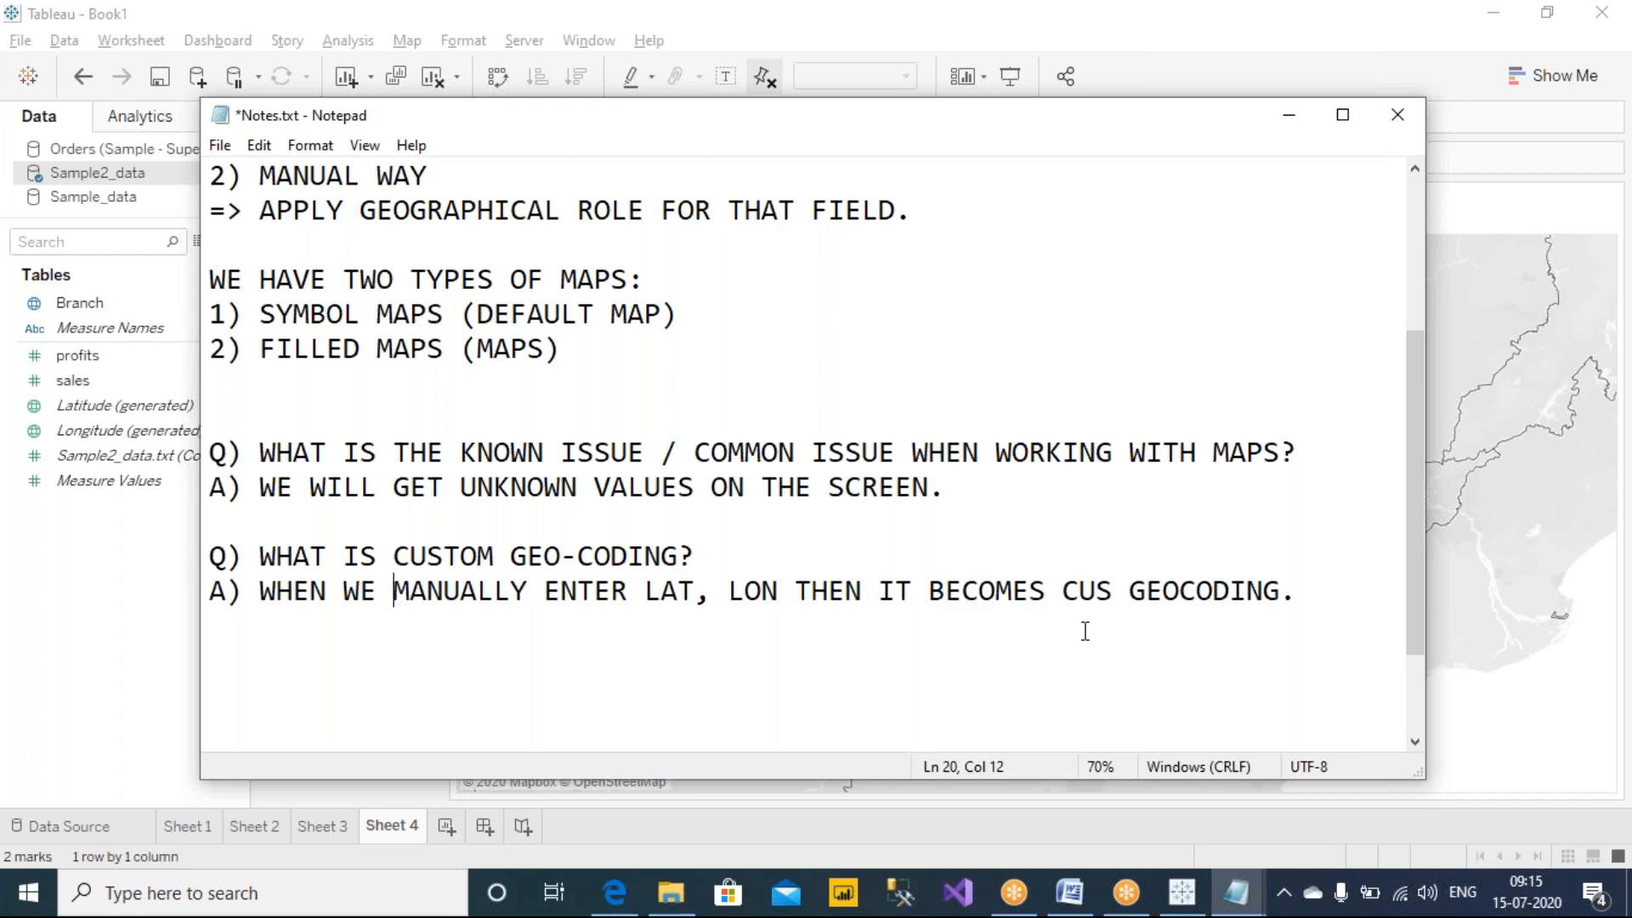
{"action": "key", "text": "ctrl+s"}
{"action": "left_click", "coordinate": [1304, 595]}
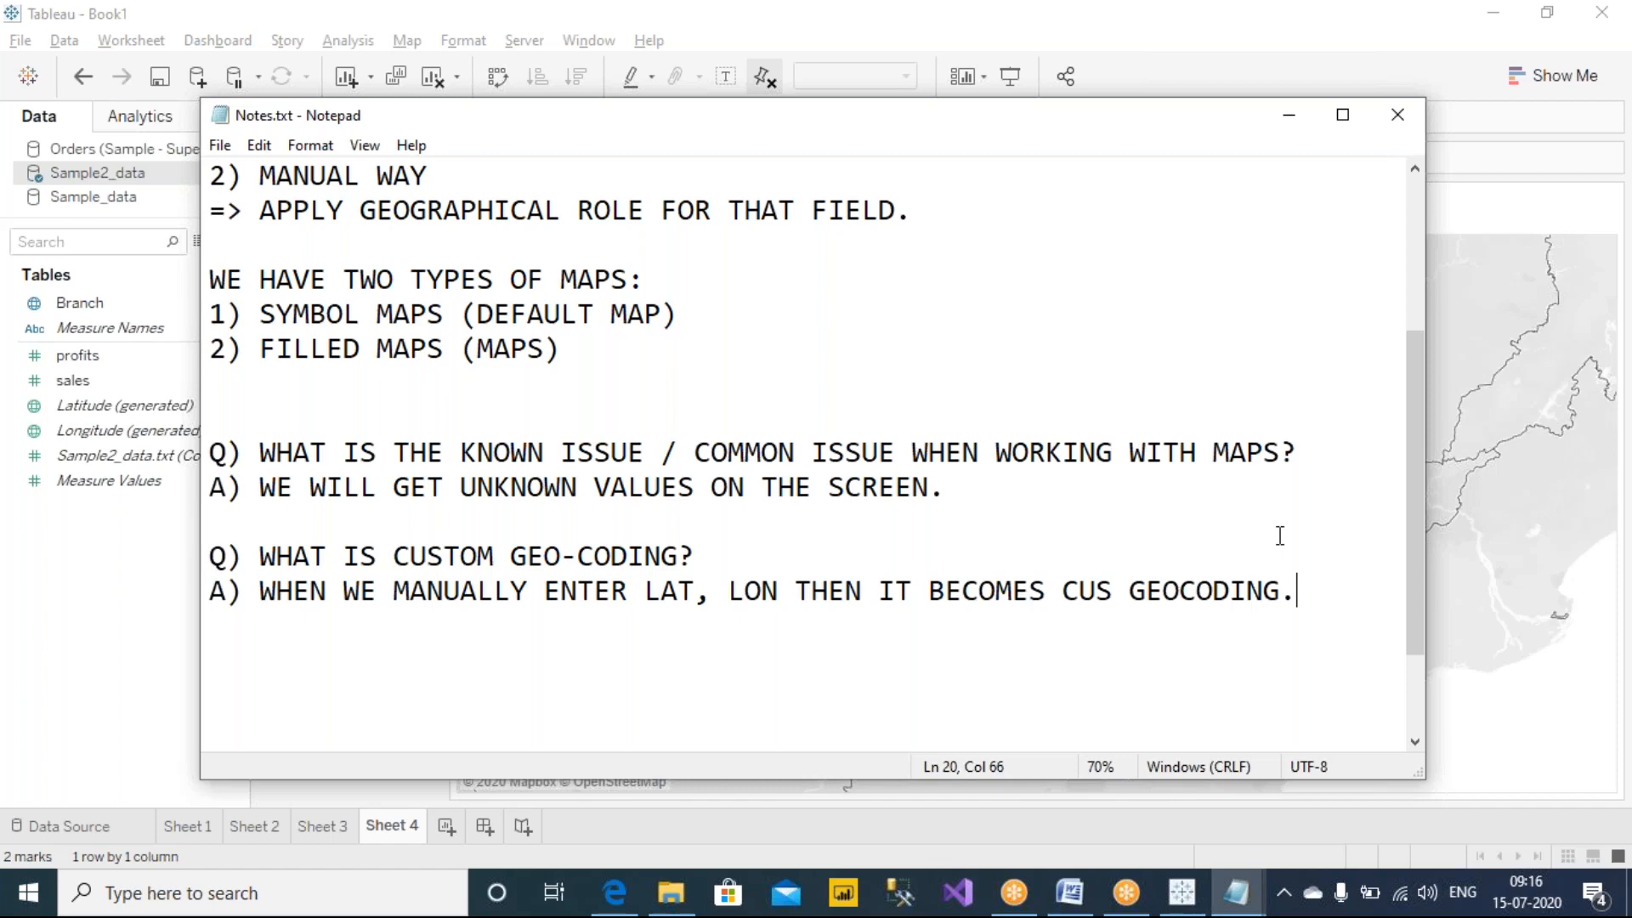
Return to Tableau and open Edit Locations for the branch map to review the coordinates matched to Ameerpet and Hitech city.
{"action": "left_click", "coordinate": [1288, 114]}
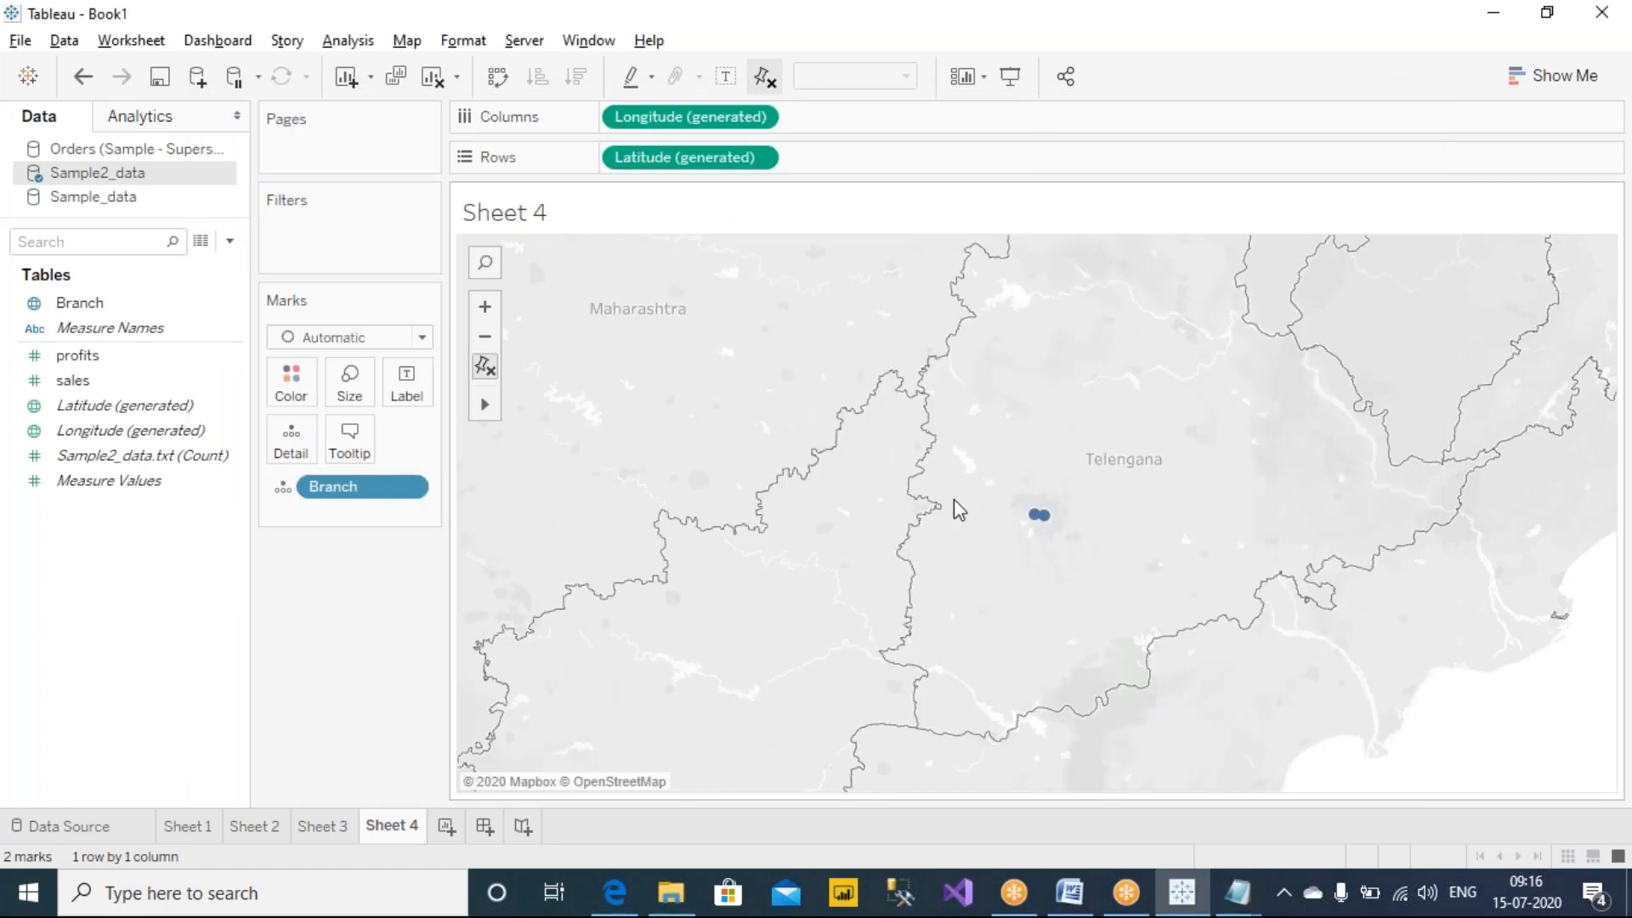
{"action": "scroll", "coordinate": [908, 635], "scroll_direction": "down", "scroll_amount": 1}
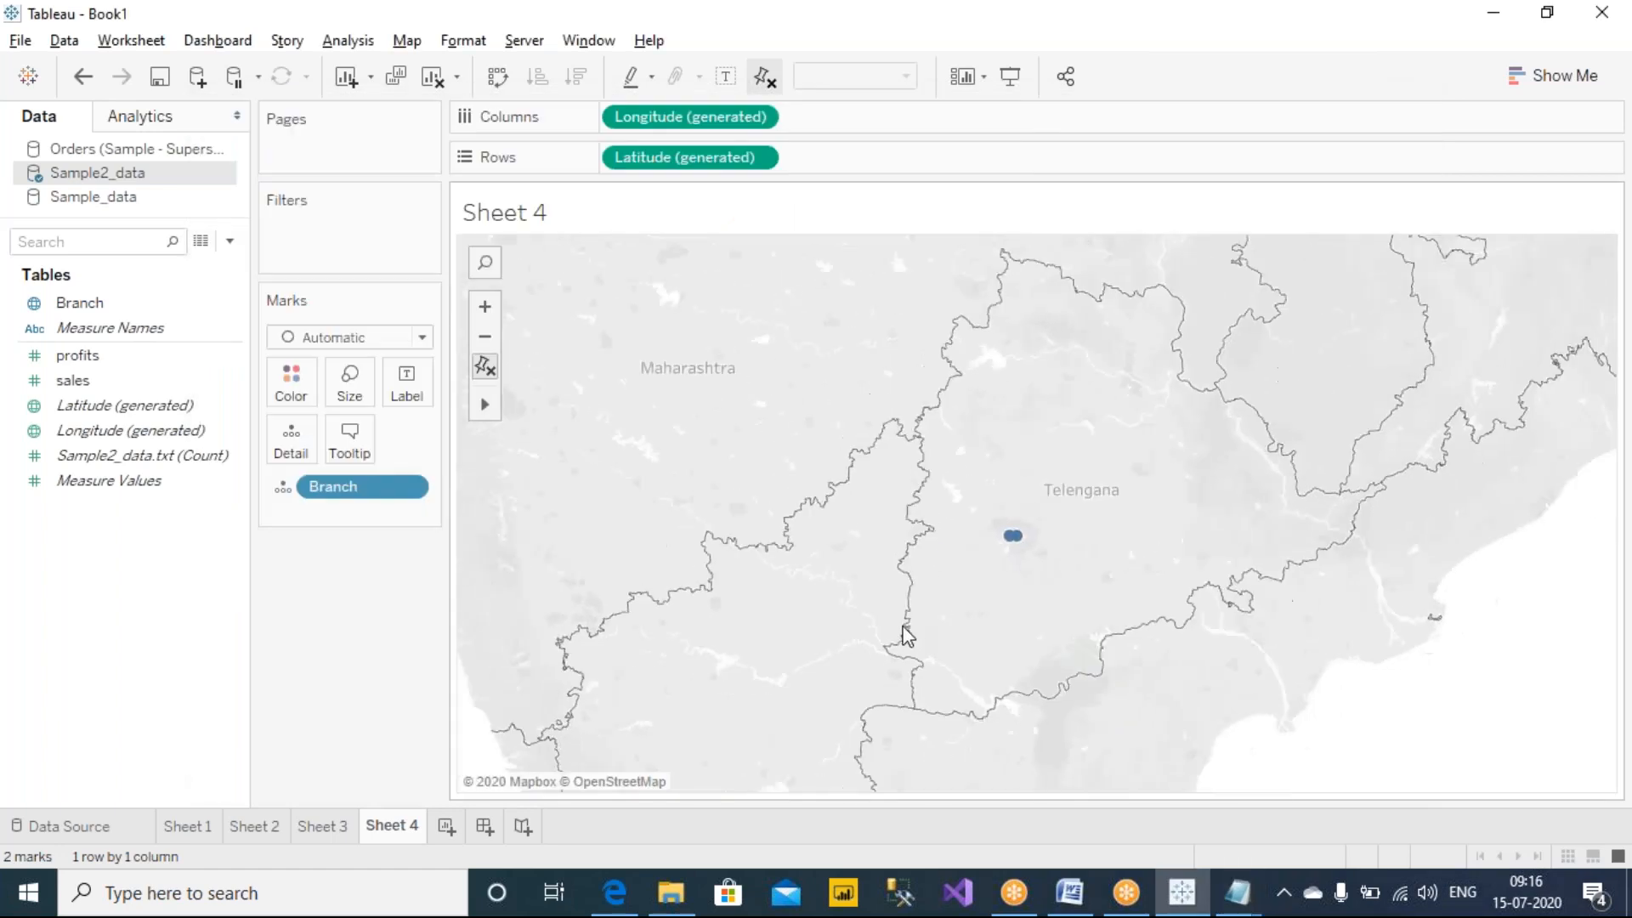
{"action": "scroll", "coordinate": [908, 636], "scroll_direction": "down", "scroll_amount": 3}
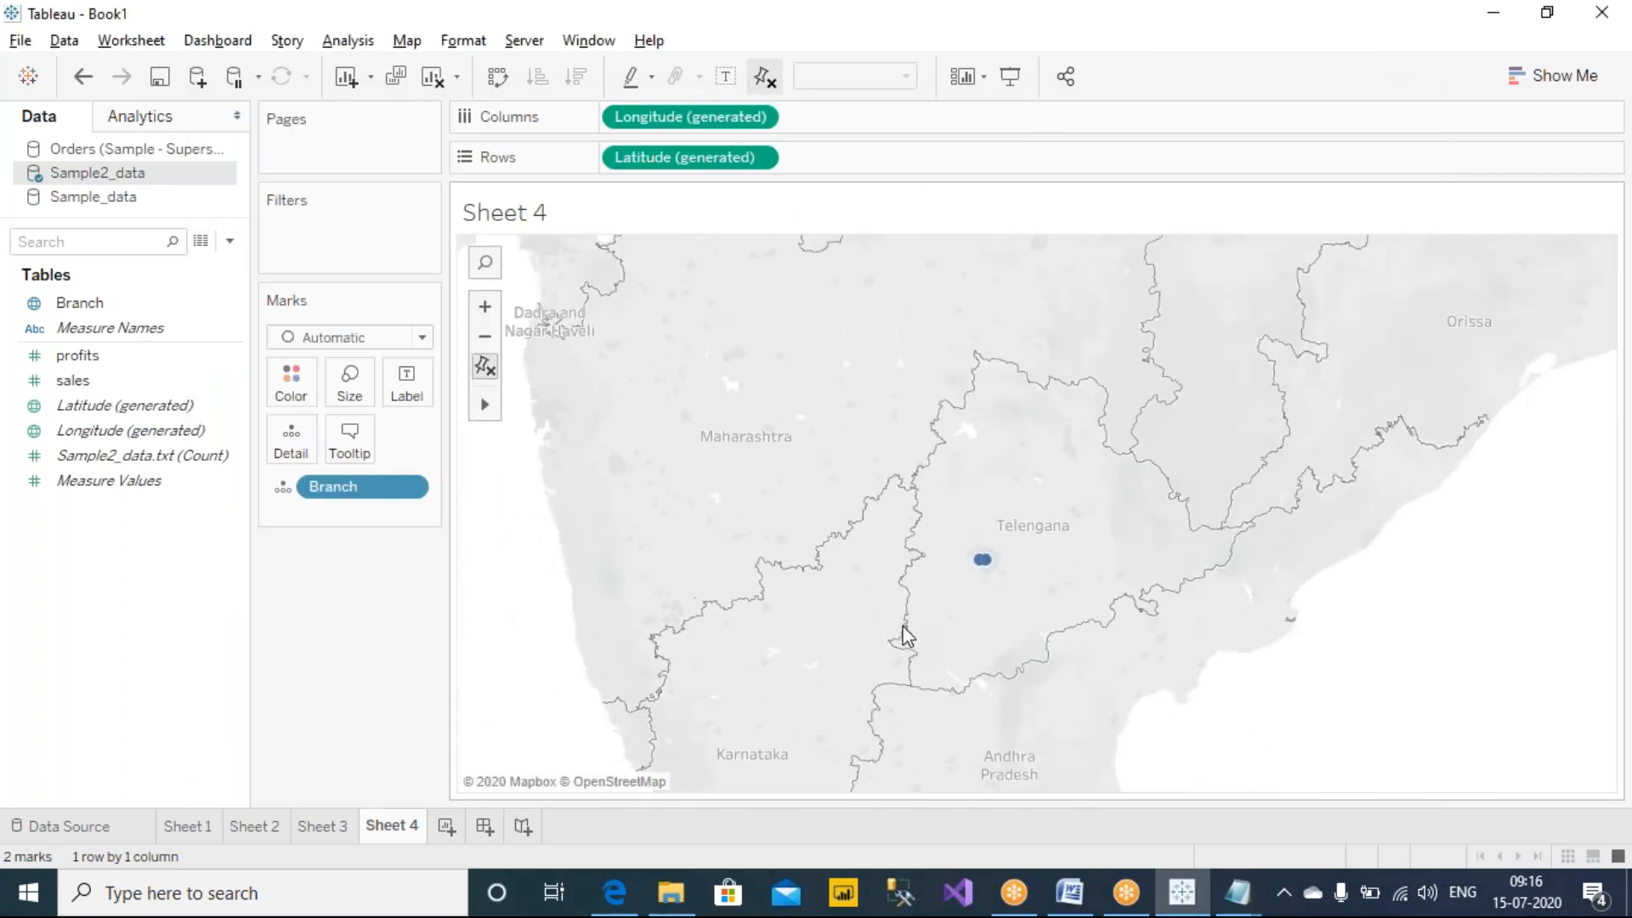
{"action": "left_click", "coordinate": [406, 45]}
{"action": "left_click", "coordinate": [514, 152]}
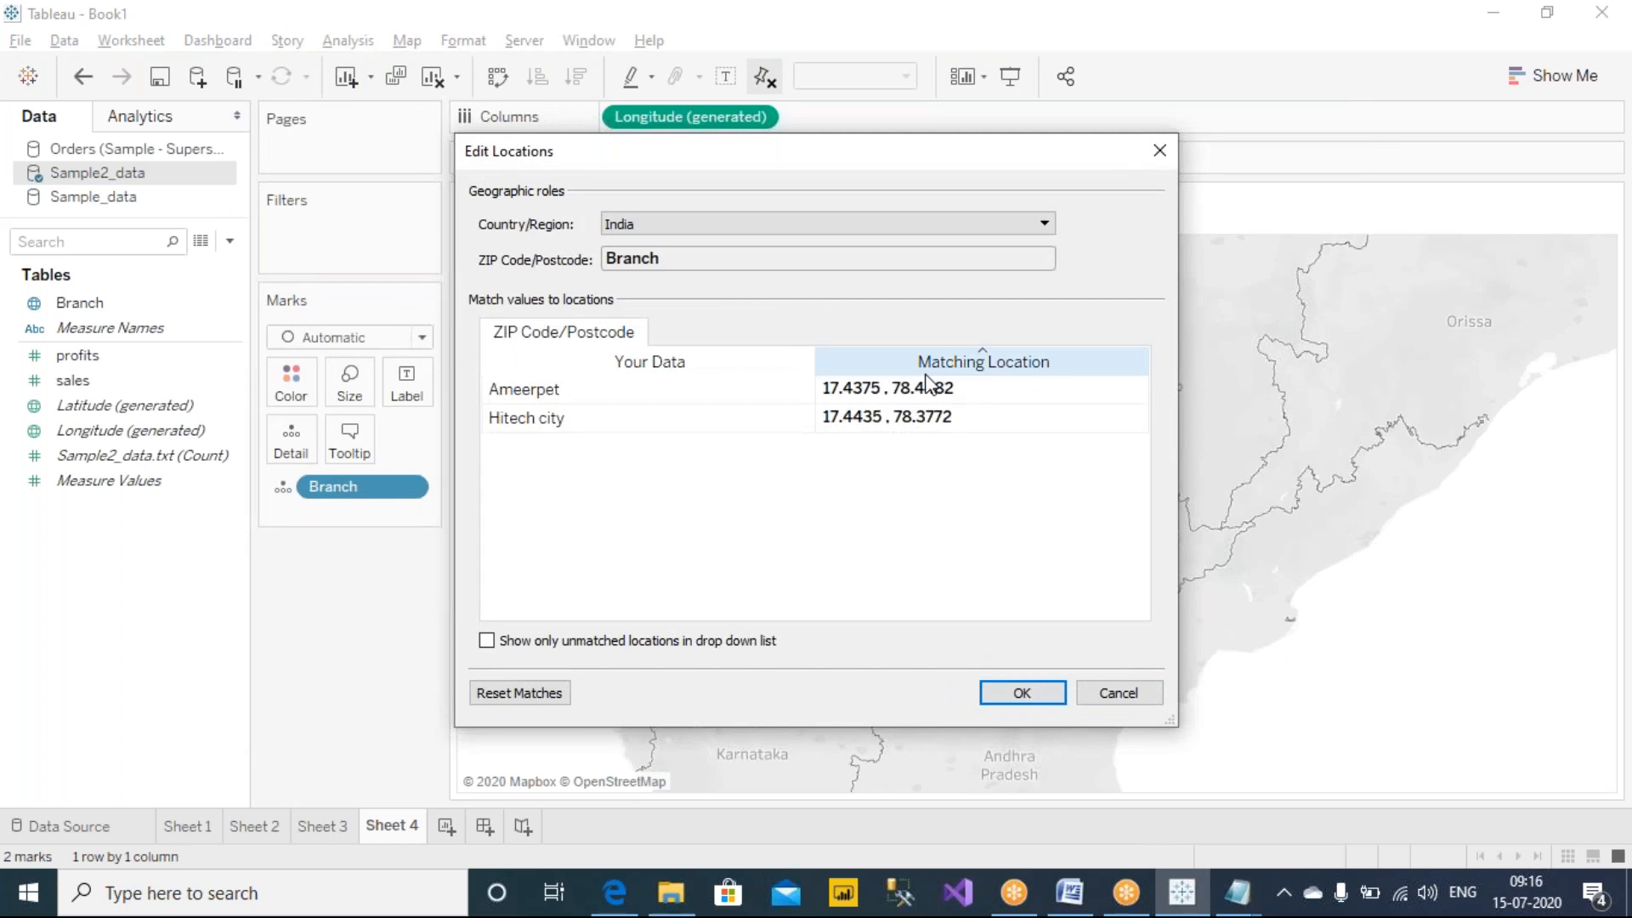
{"action": "left_click", "coordinate": [1131, 36]}
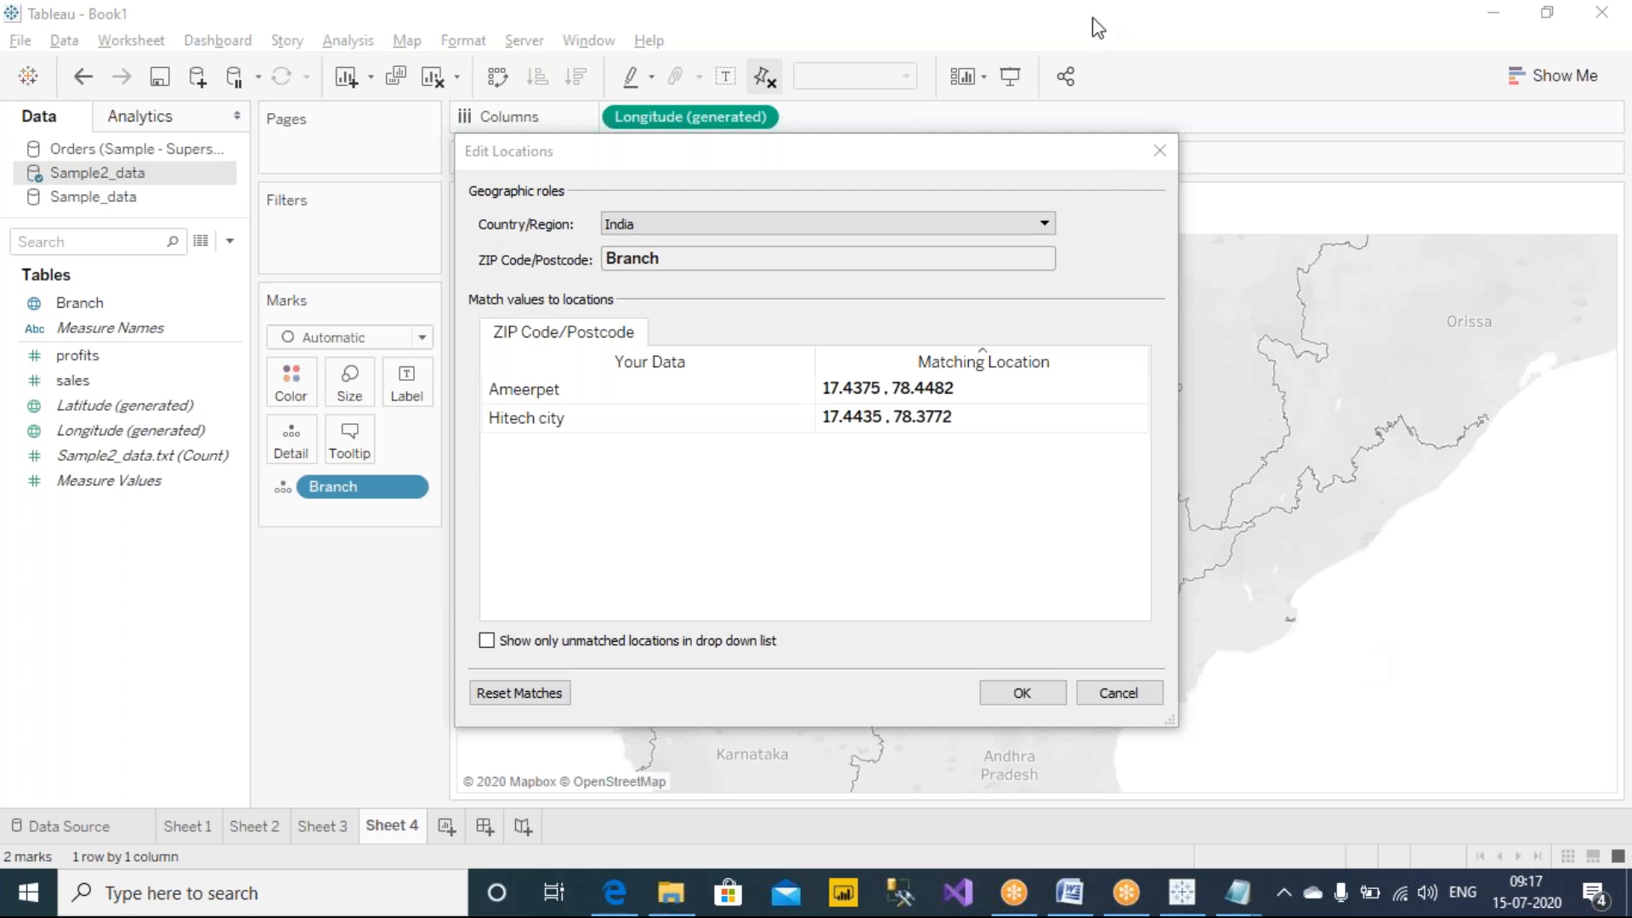
{"action": "left_click", "coordinate": [1088, 66]}
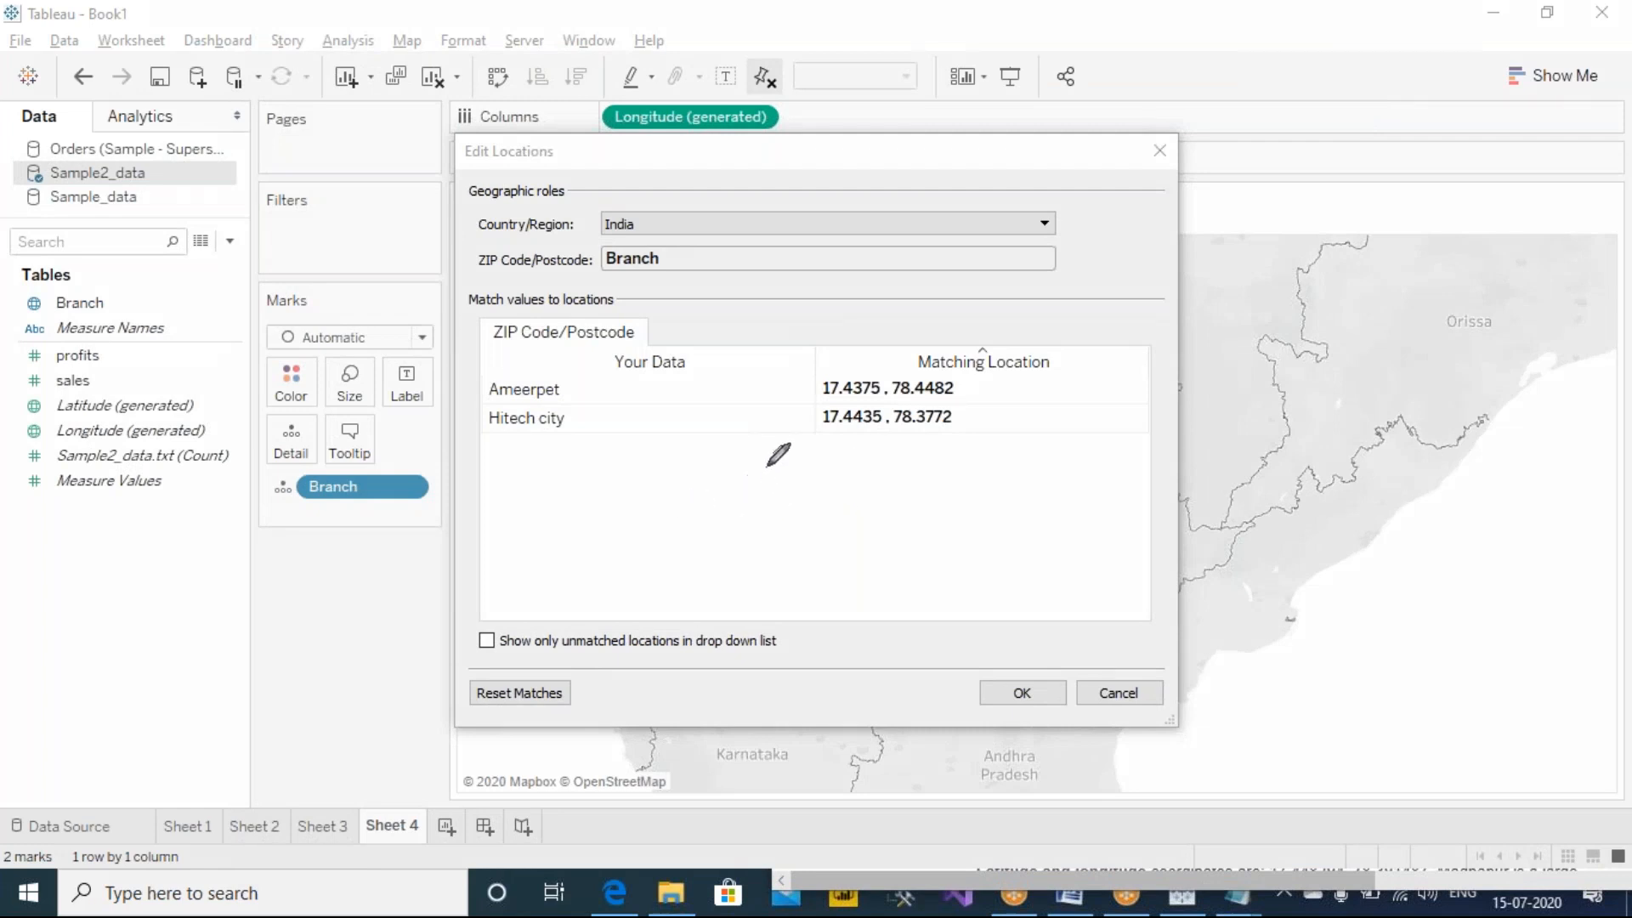
{"action": "mouse_move", "coordinate": [696, 487]}
{"action": "left_mouse_down"}
{"action": "mouse_move", "coordinate": [779, 531]}
{"action": "mouse_move", "coordinate": [692, 500]}
{"action": "left_mouse_up"}
{"action": "mouse_move", "coordinate": [1005, 510]}
{"action": "left_mouse_down"}
{"action": "mouse_move", "coordinate": [1044, 535]}
{"action": "mouse_move", "coordinate": [1006, 511]}
{"action": "left_mouse_up"}
{"action": "left_click_drag", "start_coordinate": [842, 443], "coordinate": [844, 610]}
{"action": "mouse_move", "coordinate": [710, 532]}
{"action": "left_mouse_down"}
{"action": "mouse_move", "coordinate": [602, 627]}
{"action": "mouse_move", "coordinate": [677, 601]}
{"action": "mouse_move", "coordinate": [706, 639]}
{"action": "left_mouse_up"}
{"action": "mouse_move", "coordinate": [972, 597]}
{"action": "left_mouse_down"}
{"action": "mouse_move", "coordinate": [976, 627]}
{"action": "mouse_move", "coordinate": [1020, 614]}
{"action": "mouse_move", "coordinate": [1044, 676]}
{"action": "left_mouse_up"}
{"action": "left_click_drag", "start_coordinate": [1067, 595], "coordinate": [1054, 655]}
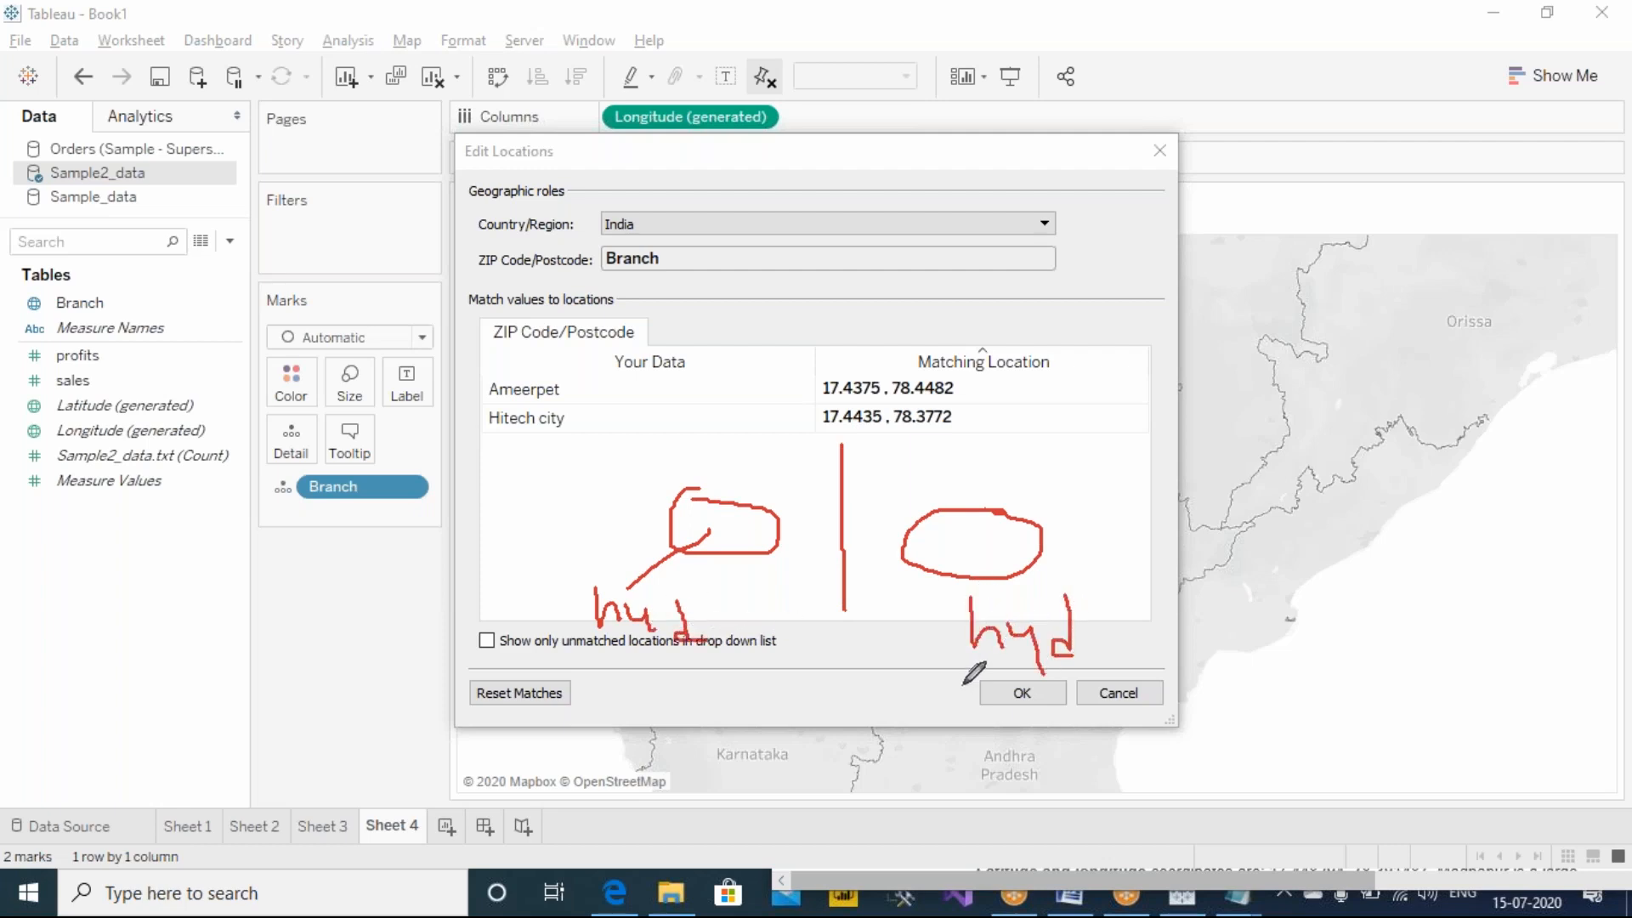
{"action": "mouse_move", "coordinate": [1105, 429]}
{"action": "left_mouse_down"}
{"action": "mouse_move", "coordinate": [628, 685]}
{"action": "mouse_move", "coordinate": [1161, 520]}
{"action": "mouse_move", "coordinate": [1094, 438]}
{"action": "left_mouse_up"}
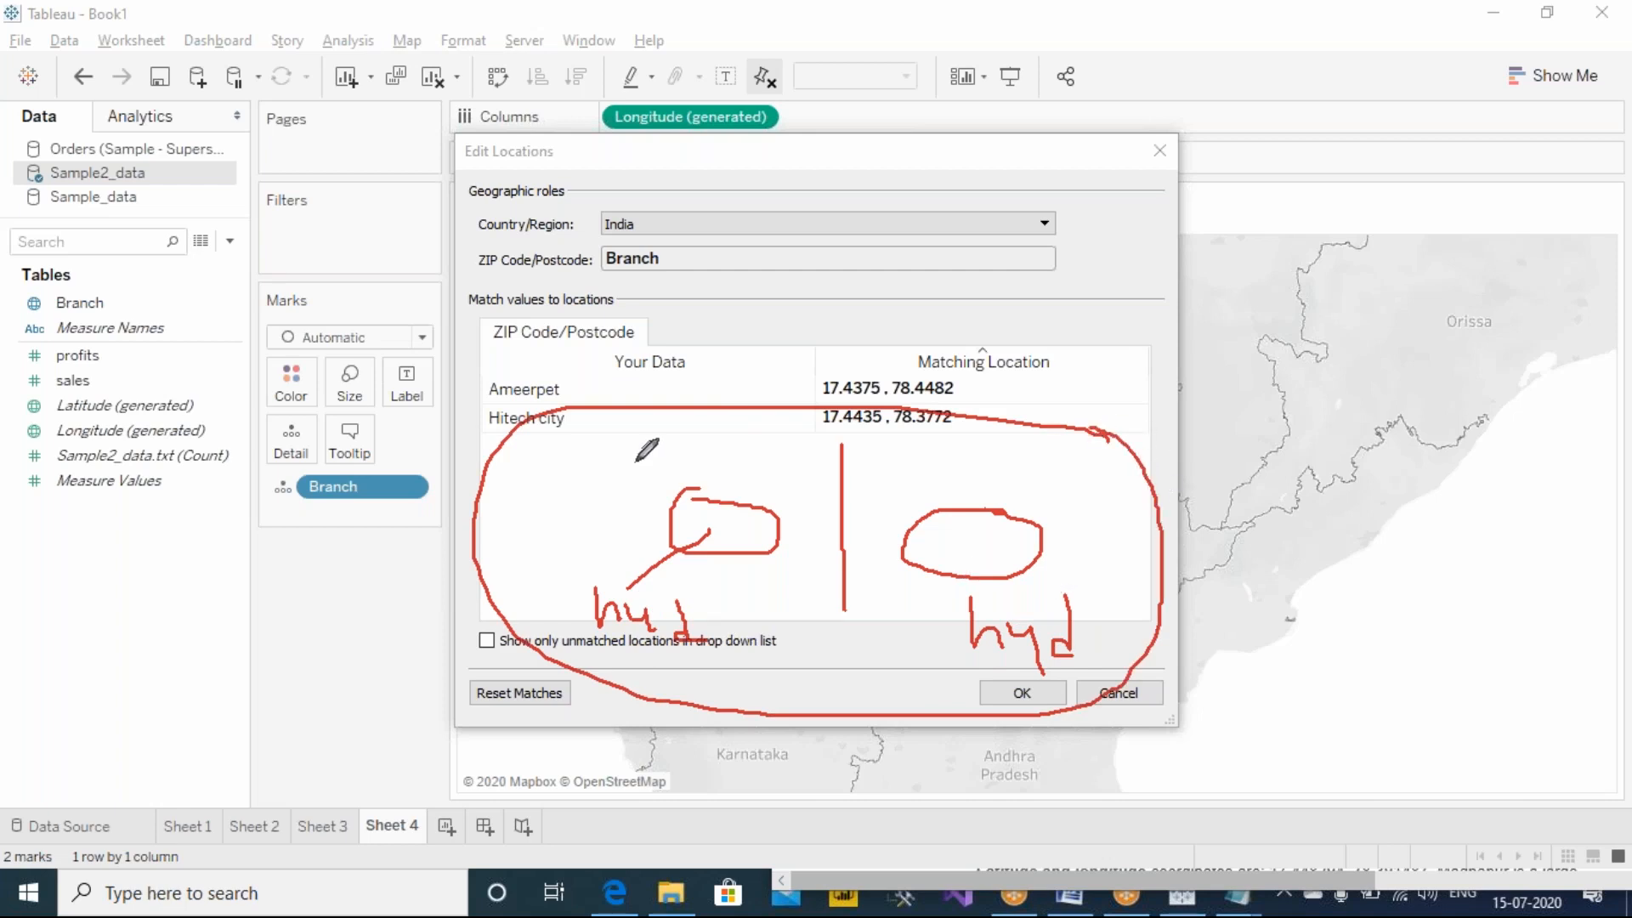
{"action": "mouse_move", "coordinate": [638, 470]}
{"action": "left_mouse_down"}
{"action": "mouse_move", "coordinate": [713, 441]}
{"action": "mouse_move", "coordinate": [775, 542]}
{"action": "mouse_move", "coordinate": [775, 576]}
{"action": "left_mouse_up"}
{"action": "mouse_move", "coordinate": [503, 491]}
{"action": "left_mouse_down"}
{"action": "mouse_move", "coordinate": [583, 520]}
{"action": "mouse_move", "coordinate": [918, 518]}
{"action": "mouse_move", "coordinate": [1062, 476]}
{"action": "mouse_move", "coordinate": [1020, 597]}
{"action": "mouse_move", "coordinate": [908, 529]}
{"action": "mouse_move", "coordinate": [919, 495]}
{"action": "left_mouse_up"}
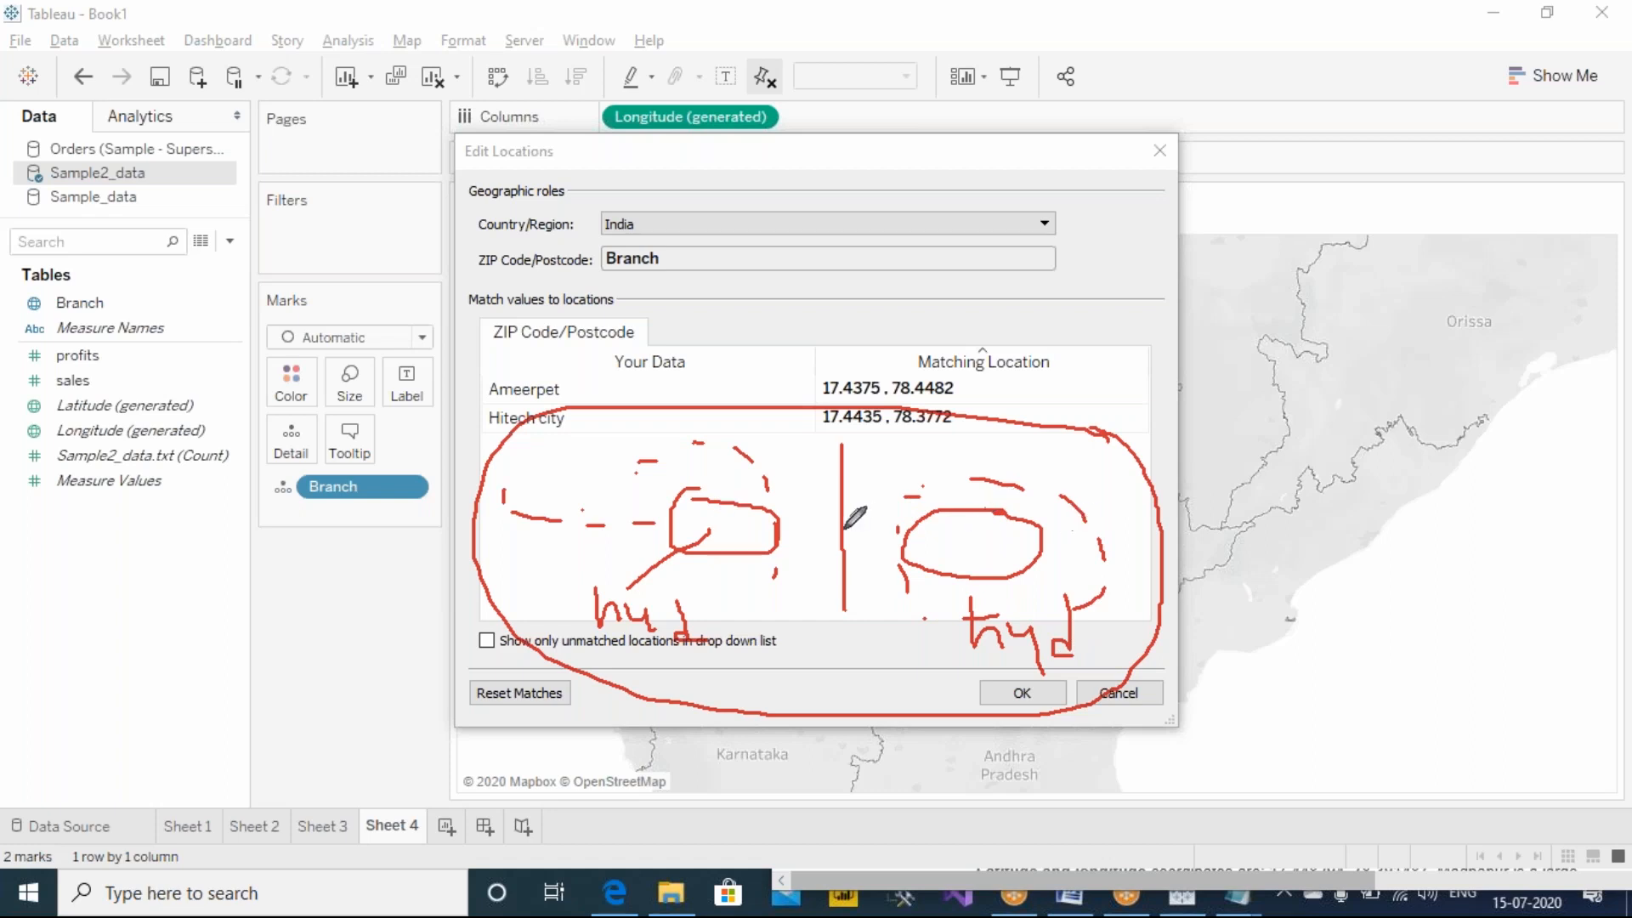
{"action": "mouse_move", "coordinate": [830, 330]}
{"action": "left_mouse_down"}
{"action": "mouse_move", "coordinate": [870, 295]}
{"action": "mouse_move", "coordinate": [860, 321]}
{"action": "mouse_move", "coordinate": [926, 316]}
{"action": "mouse_move", "coordinate": [940, 297]}
{"action": "mouse_move", "coordinate": [945, 326]}
{"action": "mouse_move", "coordinate": [1047, 320]}
{"action": "left_mouse_up"}
{"action": "left_click", "coordinate": [1047, 296]}
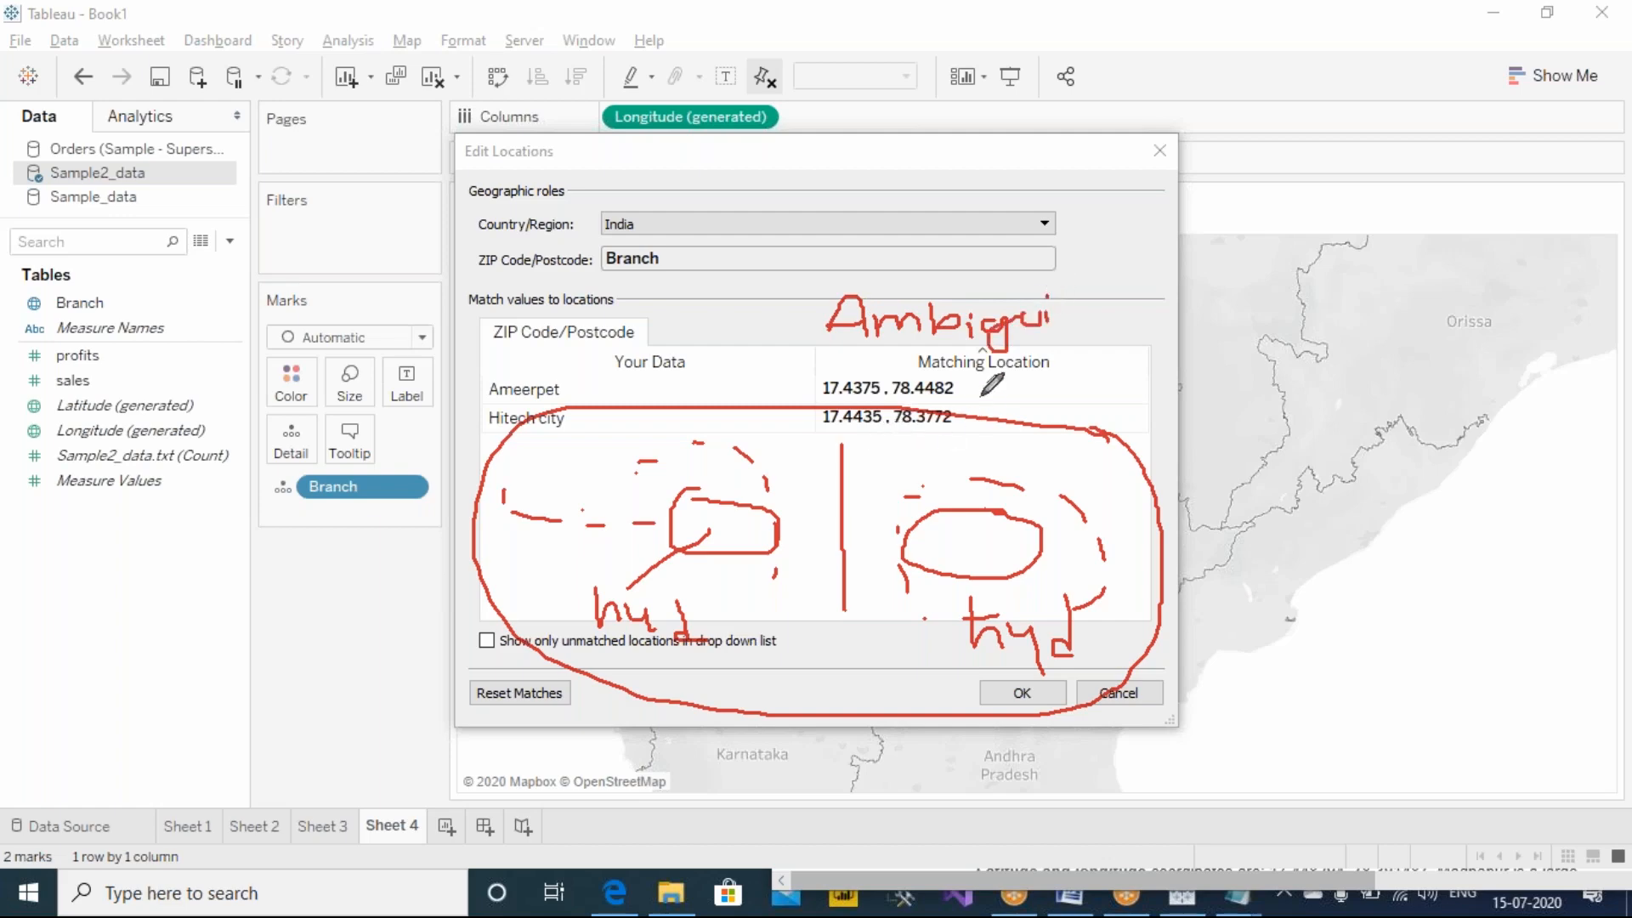
{"action": "mouse_move", "coordinate": [971, 391]}
{"action": "left_mouse_down"}
{"action": "mouse_move", "coordinate": [1027, 390]}
{"action": "mouse_move", "coordinate": [1011, 371]}
{"action": "mouse_move", "coordinate": [1030, 396]}
{"action": "mouse_move", "coordinate": [1066, 385]}
{"action": "mouse_move", "coordinate": [1056, 399]}
{"action": "mouse_move", "coordinate": [1010, 394]}
{"action": "mouse_move", "coordinate": [1078, 359]}
{"action": "left_mouse_up"}
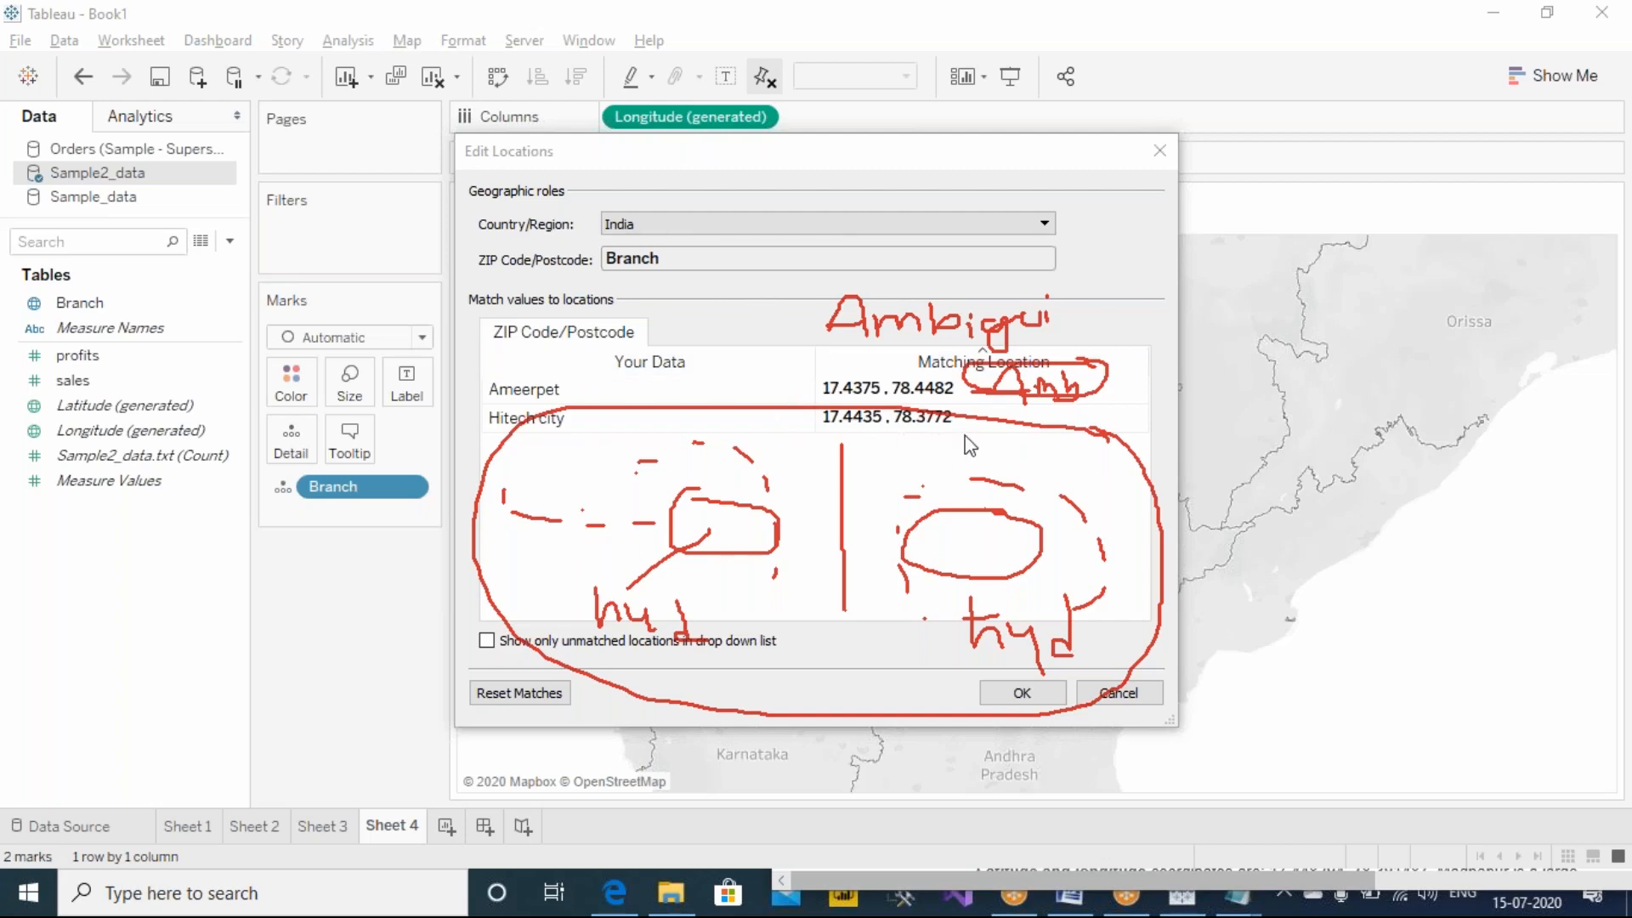
{"action": "left_click", "coordinate": [1084, 12]}
{"action": "left_click", "coordinate": [1089, 64]}
{"action": "mouse_move", "coordinate": [1069, 205]}
{"action": "left_mouse_down"}
{"action": "mouse_move", "coordinate": [731, 178]}
{"action": "mouse_move", "coordinate": [575, 222]}
{"action": "mouse_move", "coordinate": [795, 246]}
{"action": "mouse_move", "coordinate": [1105, 218]}
{"action": "mouse_move", "coordinate": [1051, 192]}
{"action": "left_mouse_up"}
{"action": "mouse_move", "coordinate": [604, 285]}
{"action": "left_mouse_down"}
{"action": "mouse_move", "coordinate": [855, 282]}
{"action": "mouse_move", "coordinate": [914, 238]}
{"action": "mouse_move", "coordinate": [629, 278]}
{"action": "left_mouse_up"}
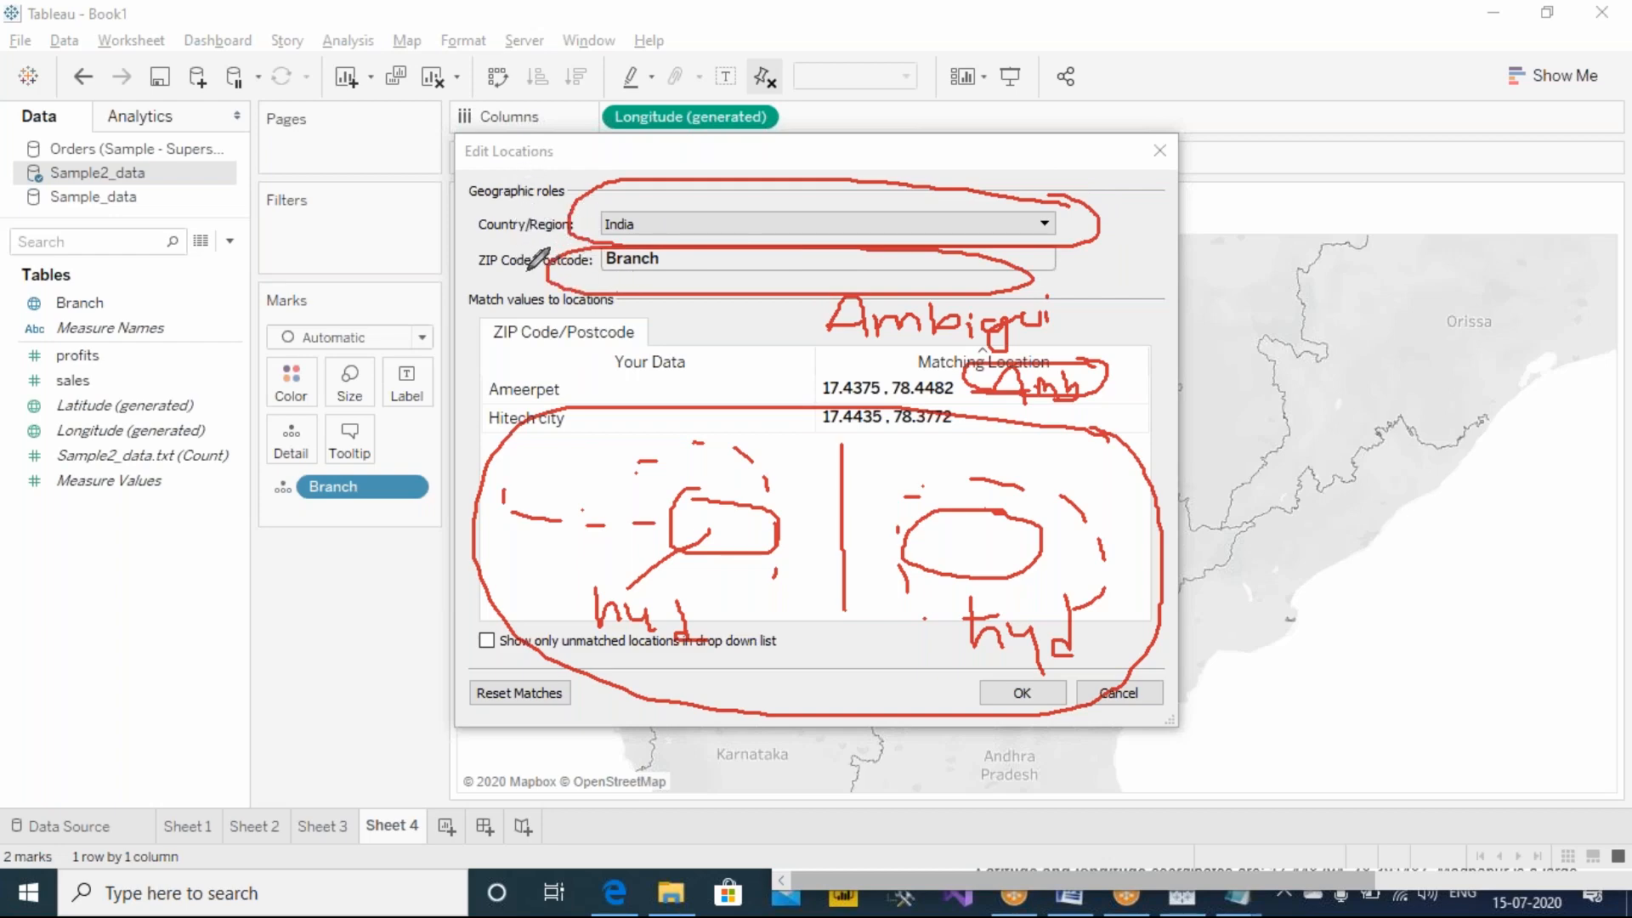
{"action": "mouse_move", "coordinate": [1109, 387]}
{"action": "left_mouse_down"}
{"action": "mouse_move", "coordinate": [1115, 514]}
{"action": "mouse_move", "coordinate": [1139, 383]}
{"action": "mouse_move", "coordinate": [1109, 384]}
{"action": "mouse_move", "coordinate": [1143, 405]}
{"action": "mouse_move", "coordinate": [1135, 494]}
{"action": "mouse_move", "coordinate": [1150, 492]}
{"action": "left_mouse_up"}
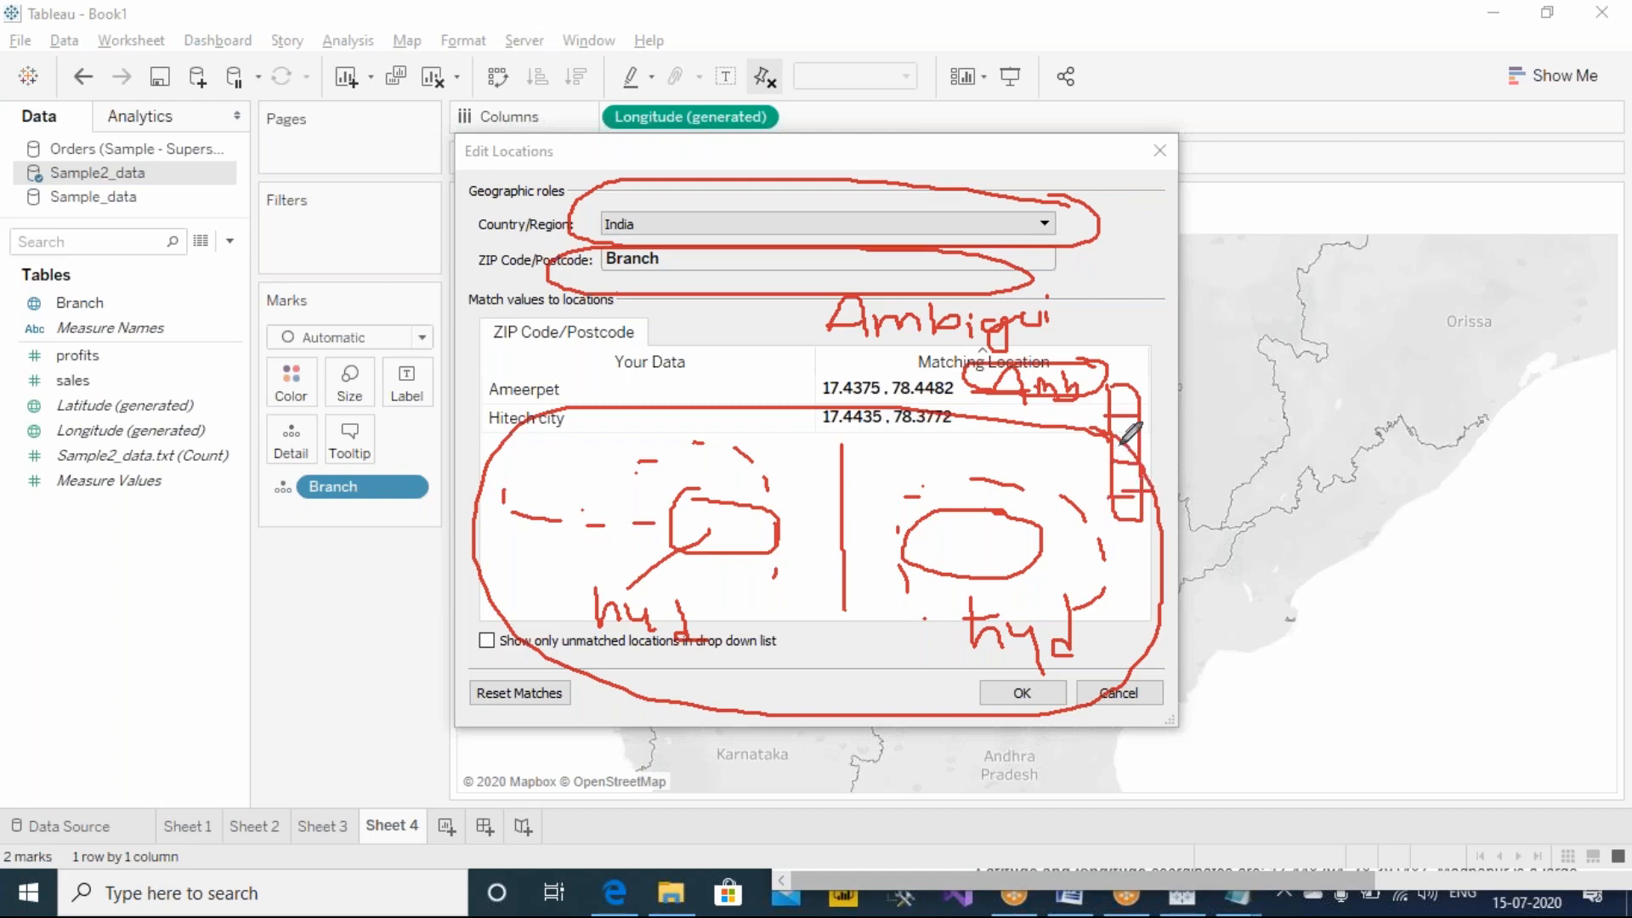
{"action": "left_click", "coordinate": [1110, 217]}
{"action": "left_click_drag", "start_coordinate": [1083, 293], "coordinate": [1132, 273]}
{"action": "mouse_move", "coordinate": [702, 368]}
{"action": "left_mouse_down"}
{"action": "mouse_move", "coordinate": [819, 385]}
{"action": "mouse_move", "coordinate": [786, 398]}
{"action": "left_mouse_up"}
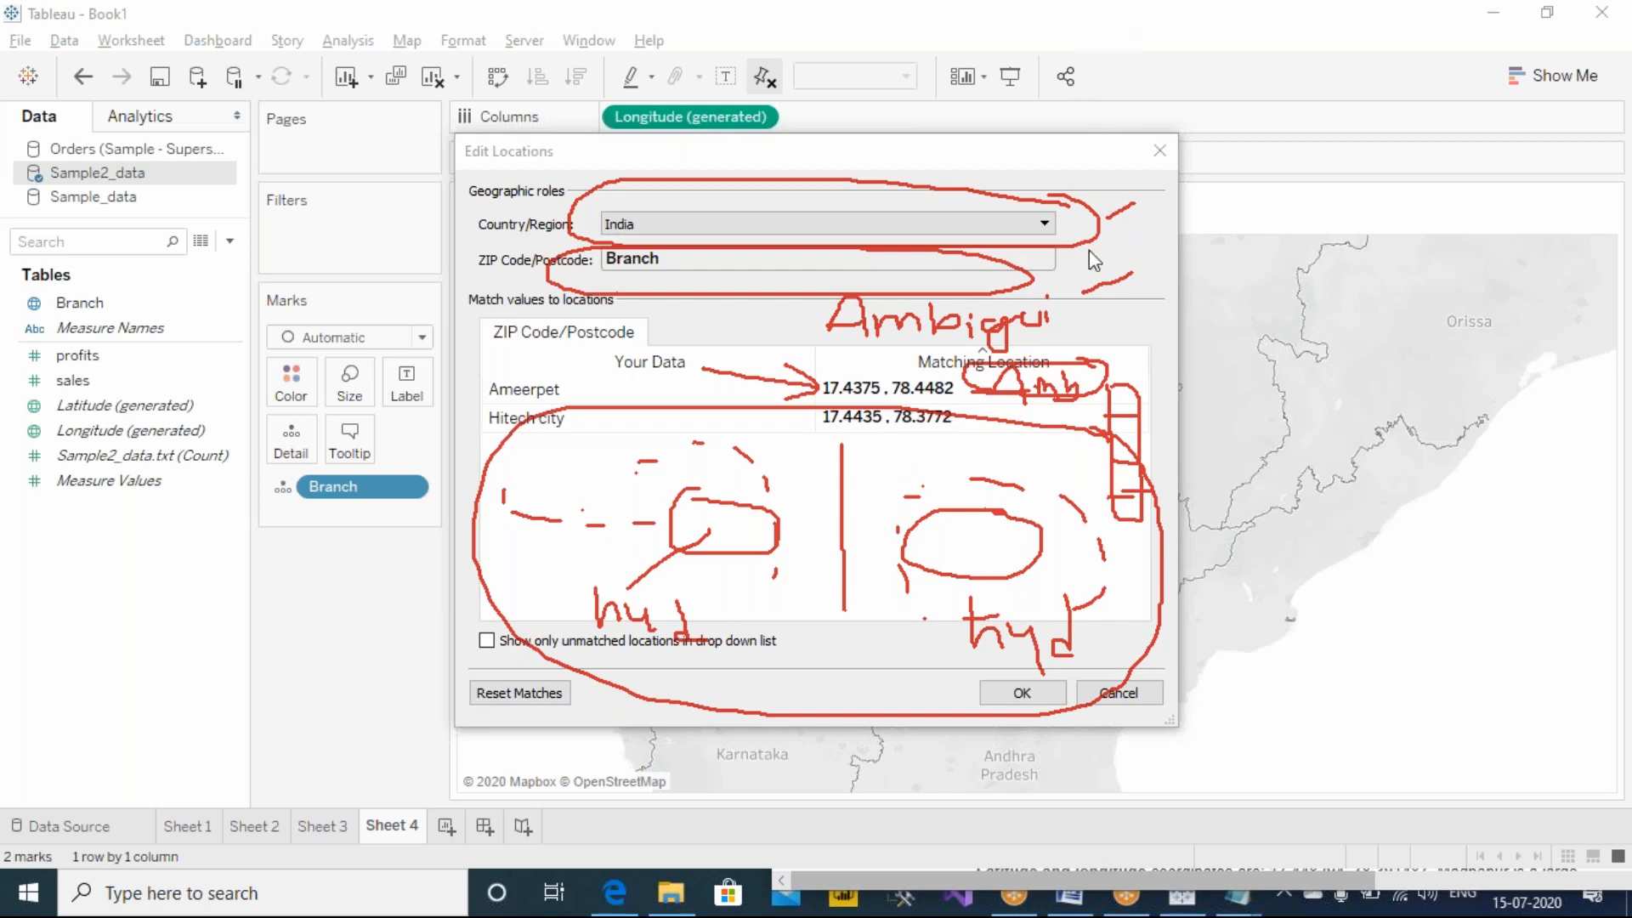
{"action": "key", "text": "Escape"}
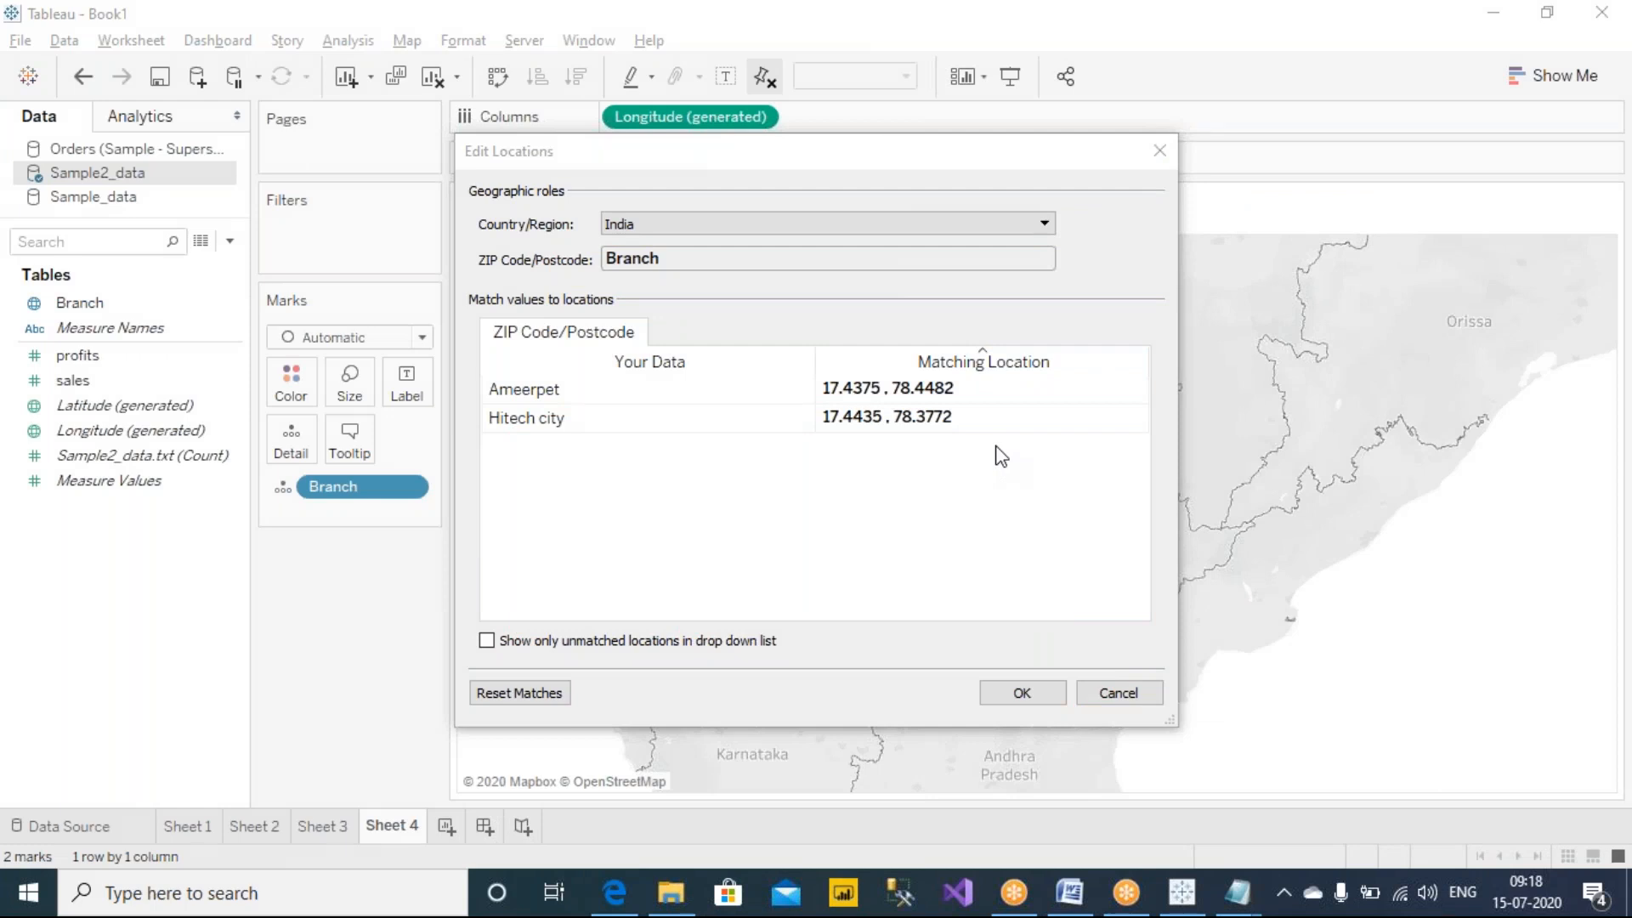
Accept the branch location matches and add a new worksheet to the workbook.
{"action": "left_click", "coordinate": [1032, 700]}
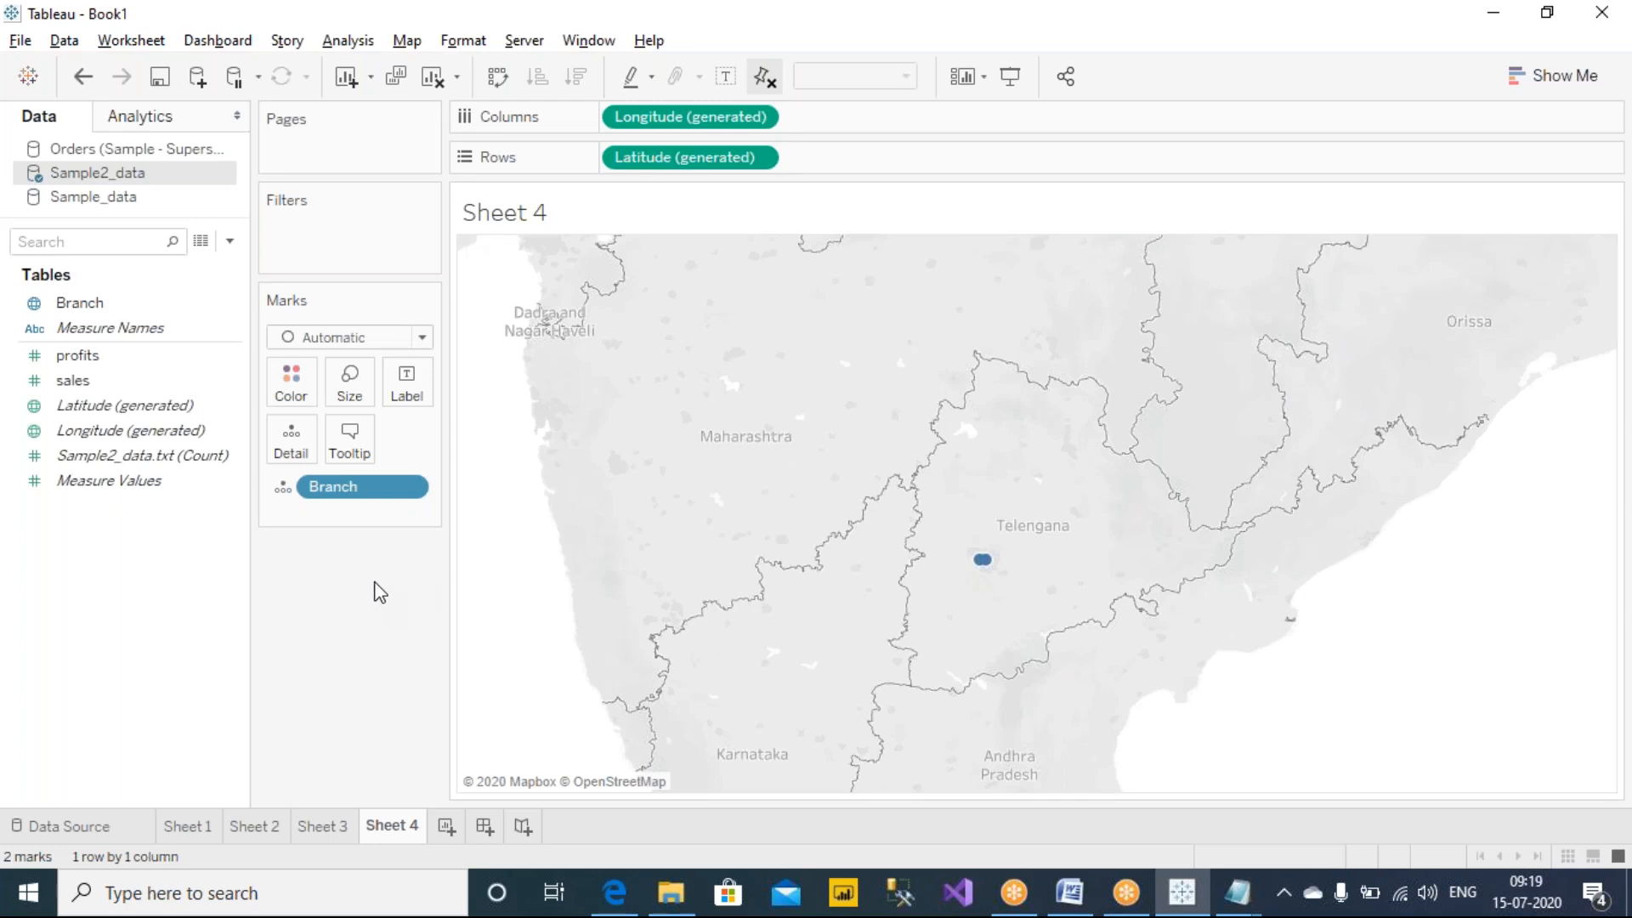
{"action": "left_click", "coordinate": [446, 826]}
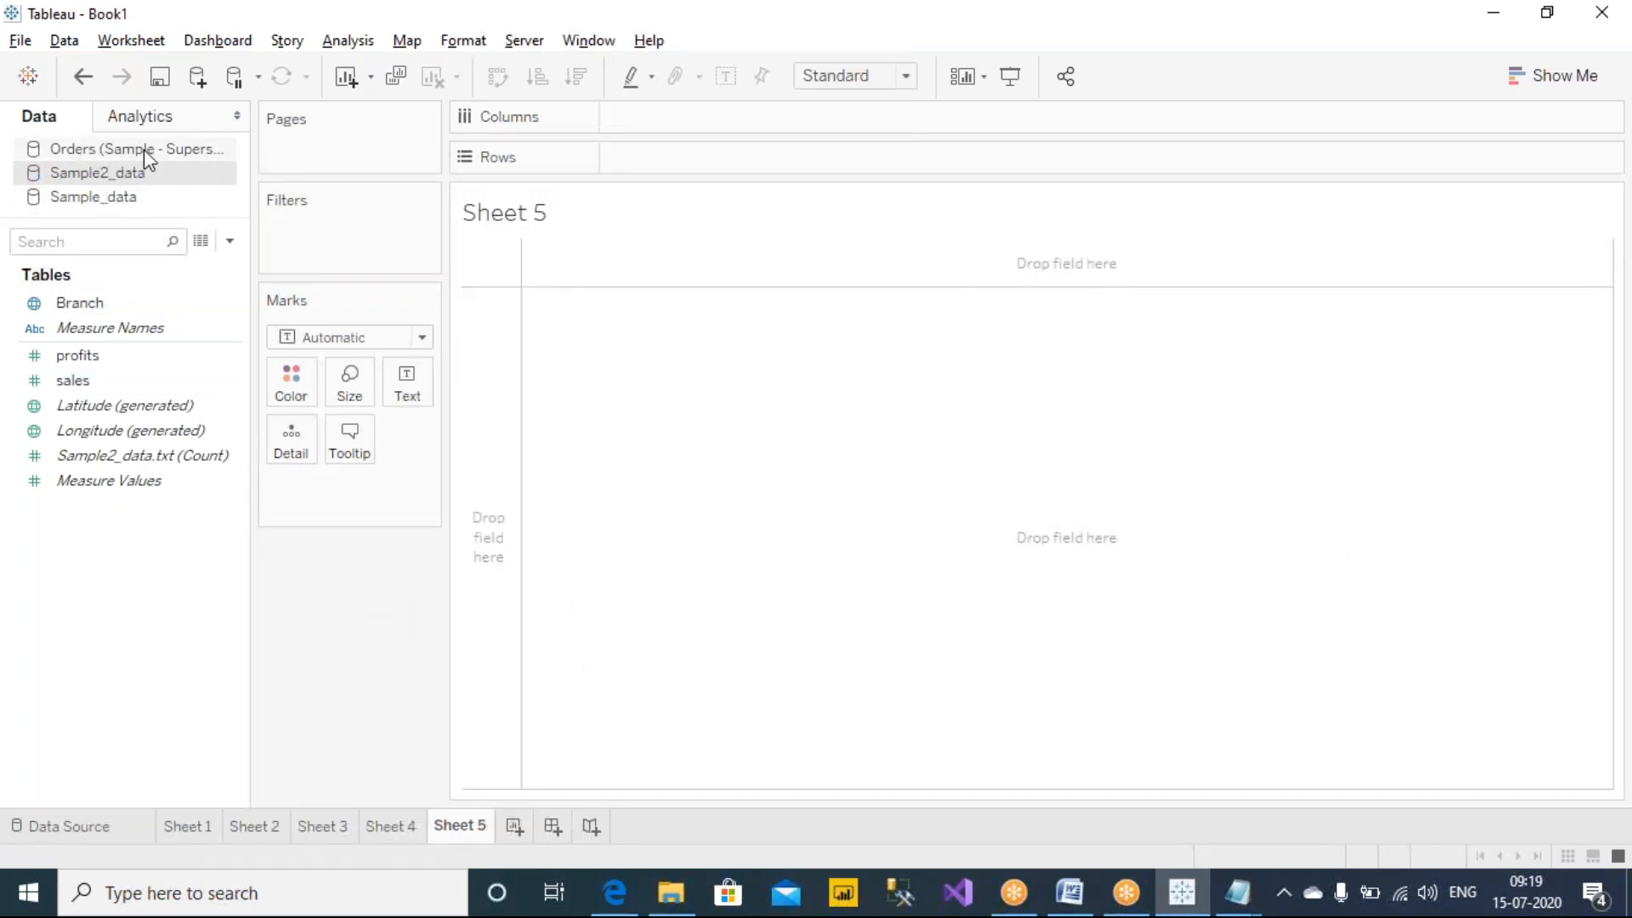
Switch the new worksheet to the Orders (Sample - Superstore) data source and bring its State and Sales fields into view.
{"action": "left_click", "coordinate": [144, 150]}
{"action": "left_click", "coordinate": [145, 633]}
{"action": "left_click_drag", "start_coordinate": [144, 633], "coordinate": [952, 703]}
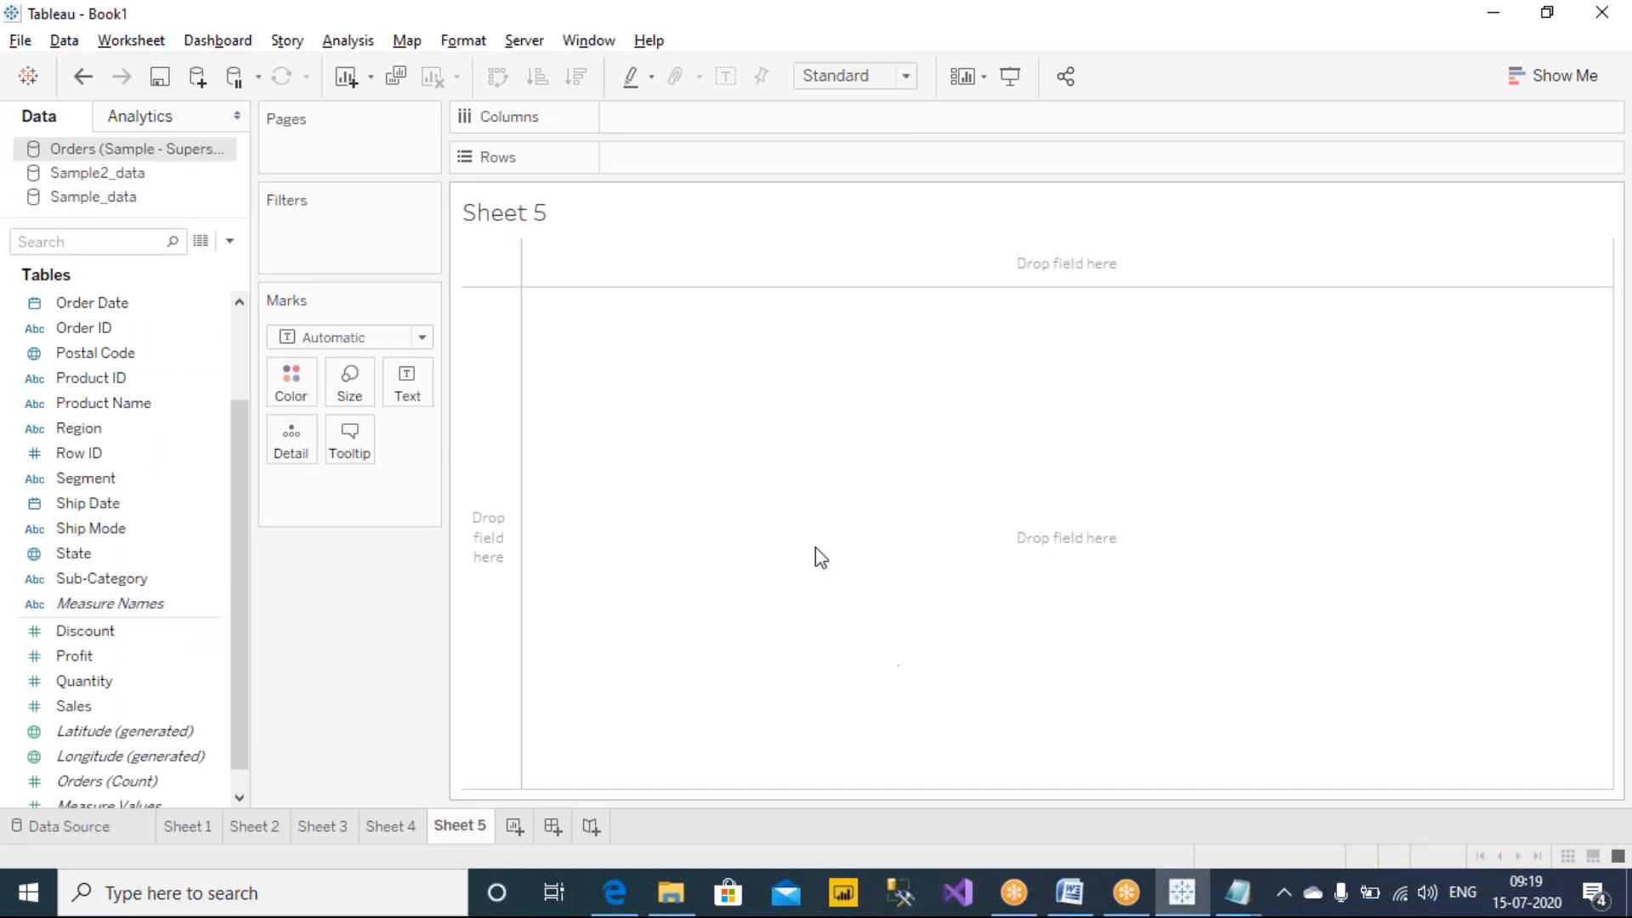
Replace the sheet title's text with "Plot total sales on the map.".
{"action": "double_click", "coordinate": [604, 220]}
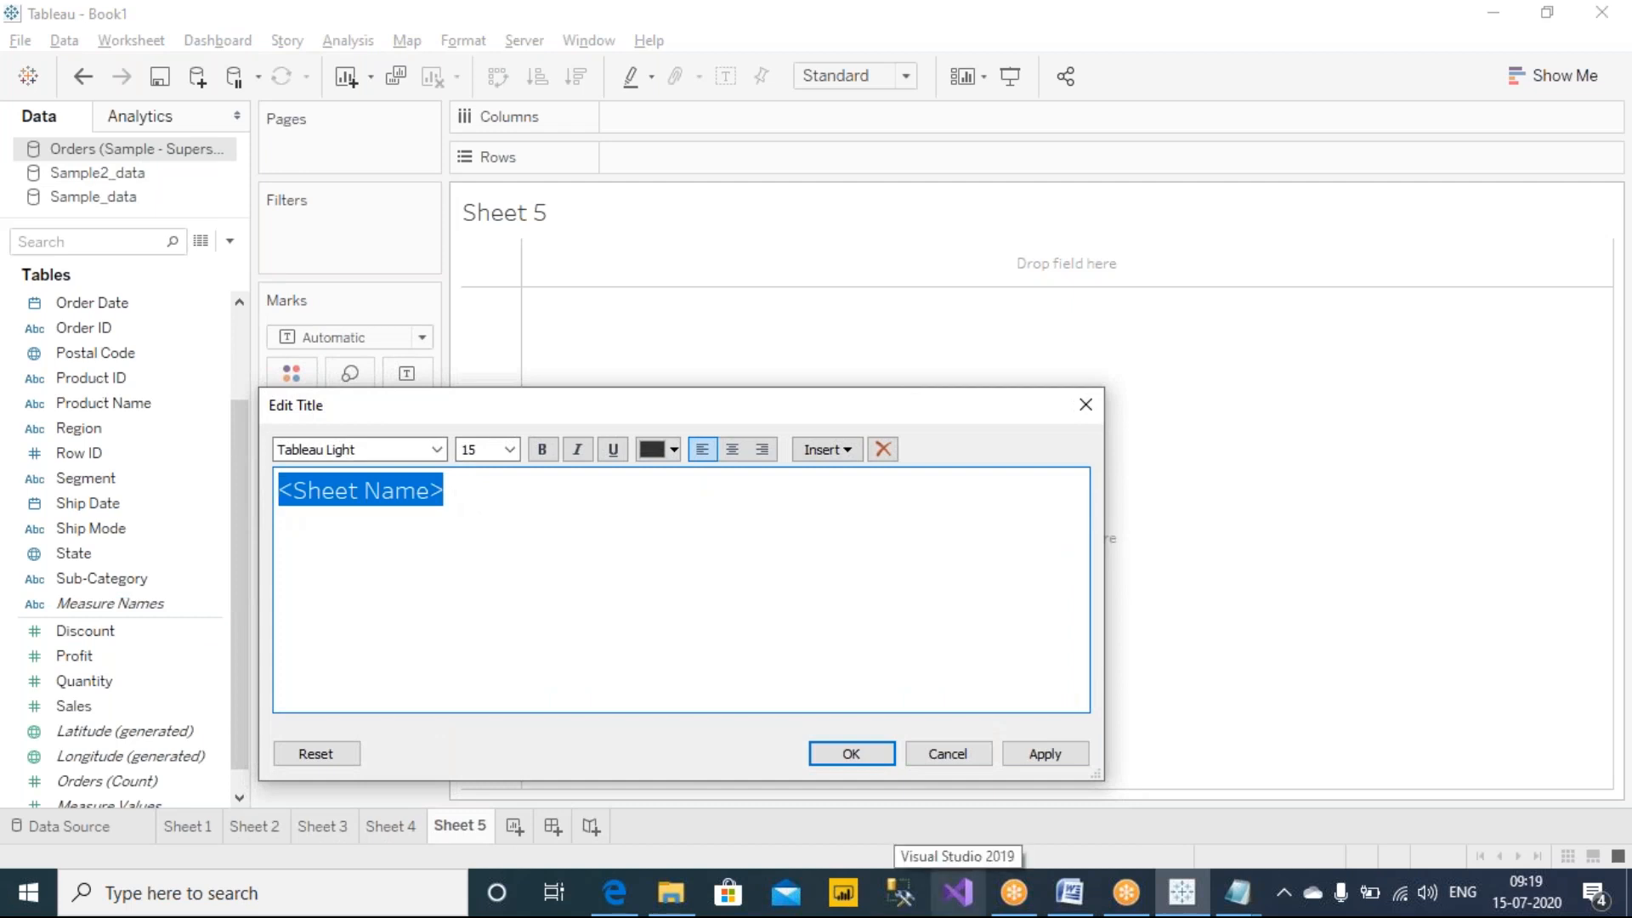
{"action": "type", "text": "pLO"}
{"action": "key", "text": "BackSpace"}
{"action": "key", "text": "BackSpace"}
{"action": "key", "text": "BackSpace"}
{"action": "type", "text": "P"}
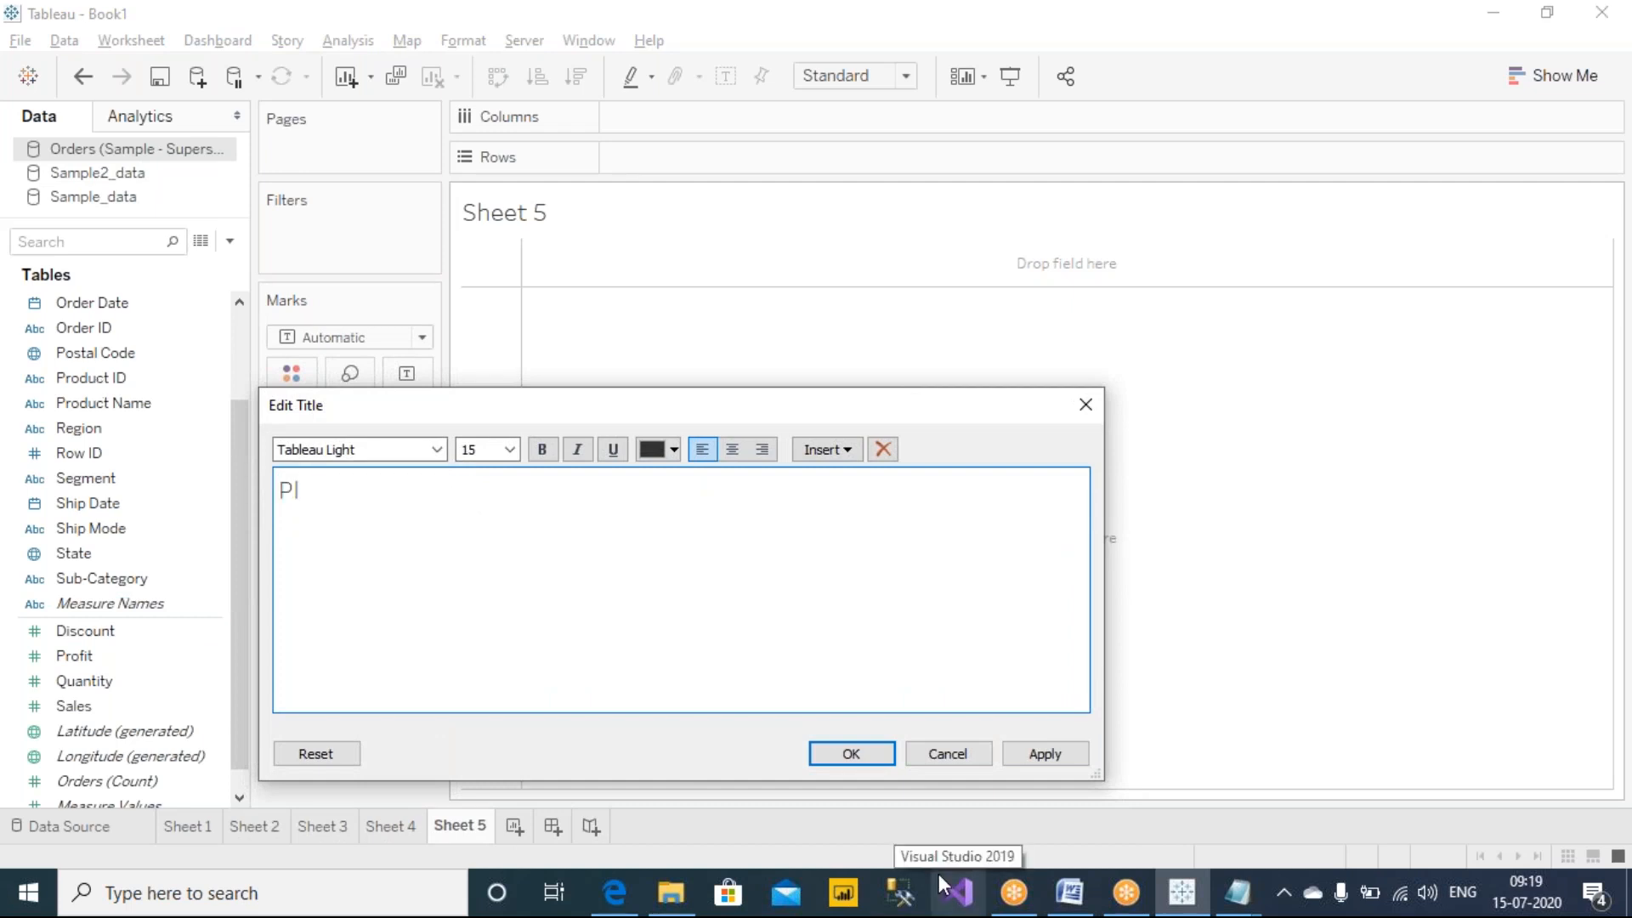
{"action": "type", "text": "lot sales on the map."}
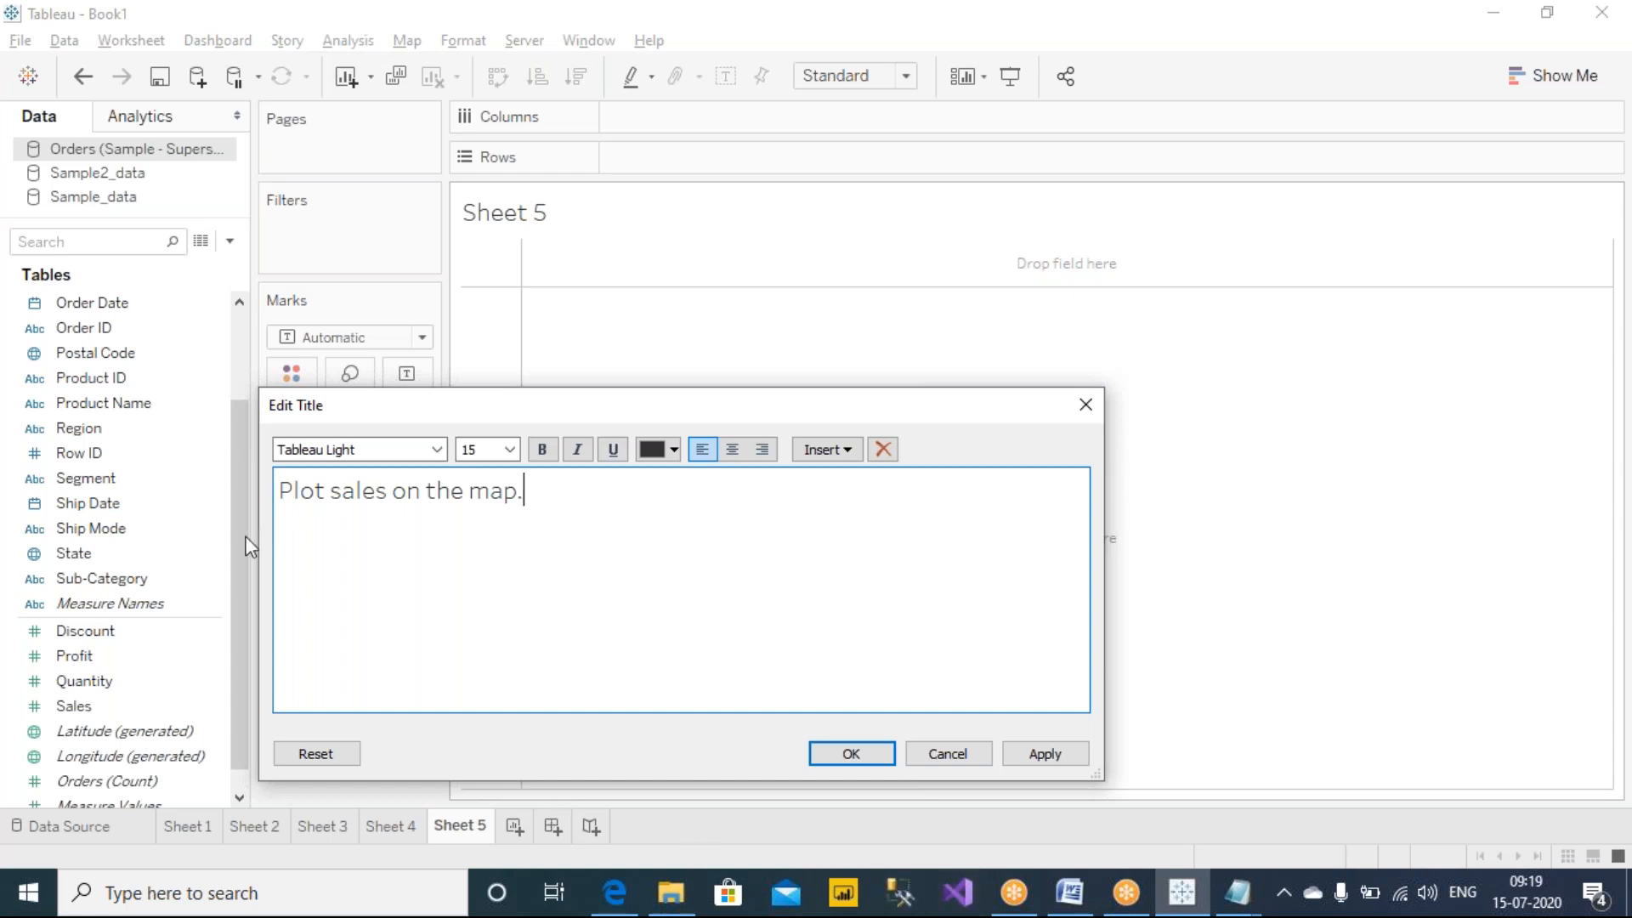
{"action": "left_click", "coordinate": [330, 494]}
{"action": "type", "text": "total"}
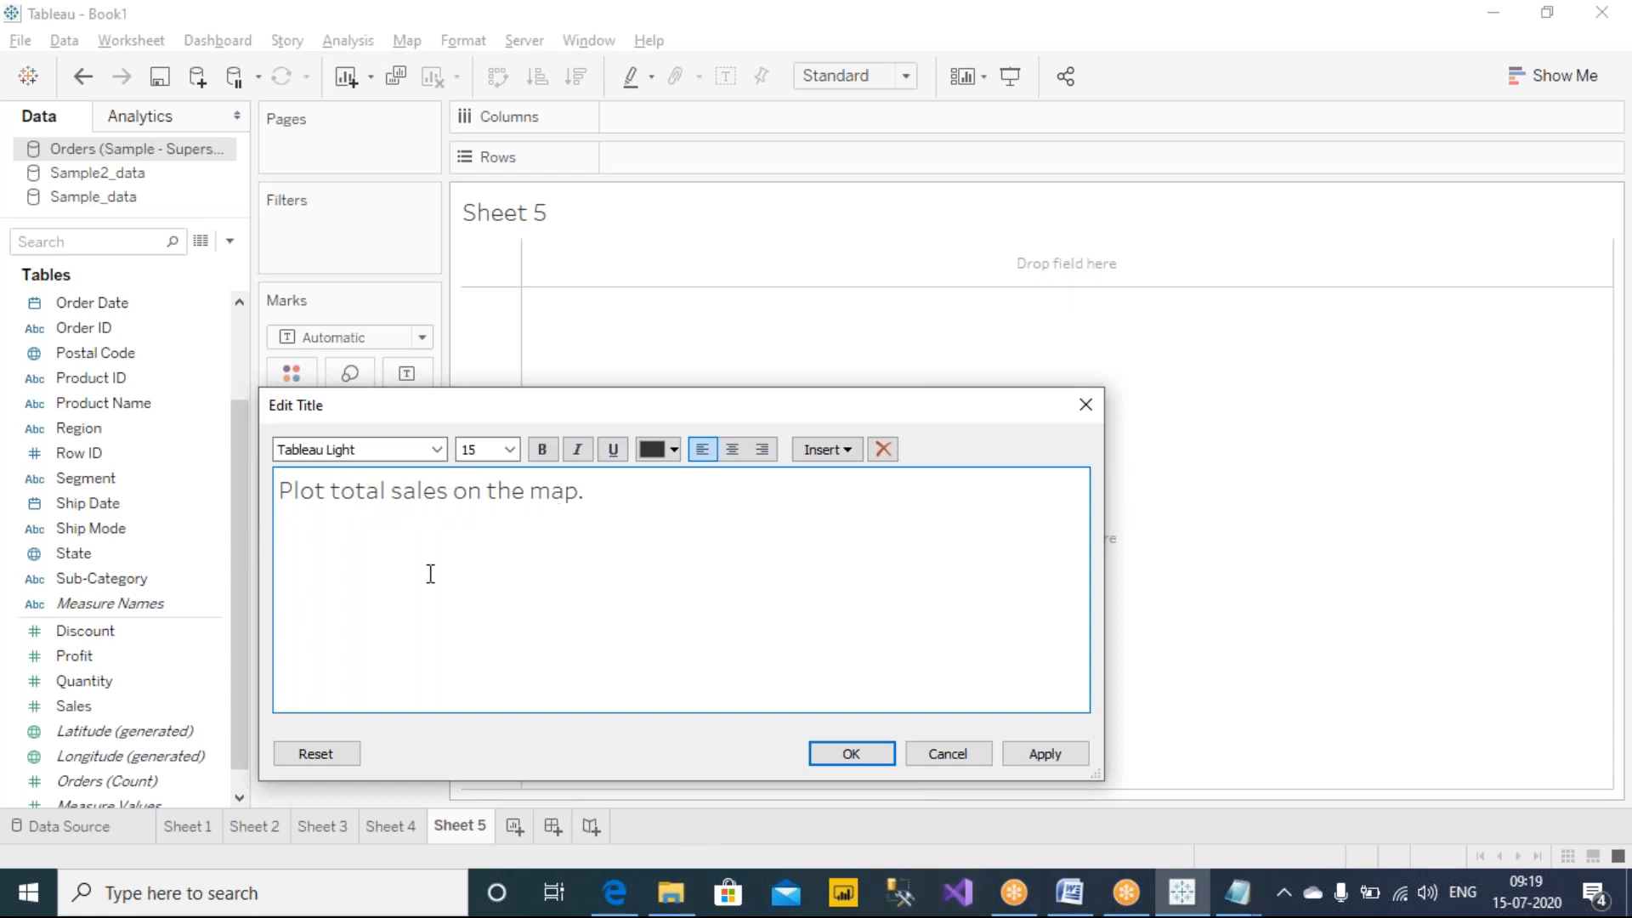
Make the whole sheet title bold and apply the title changes.
{"action": "key", "text": "ctrl+a"}
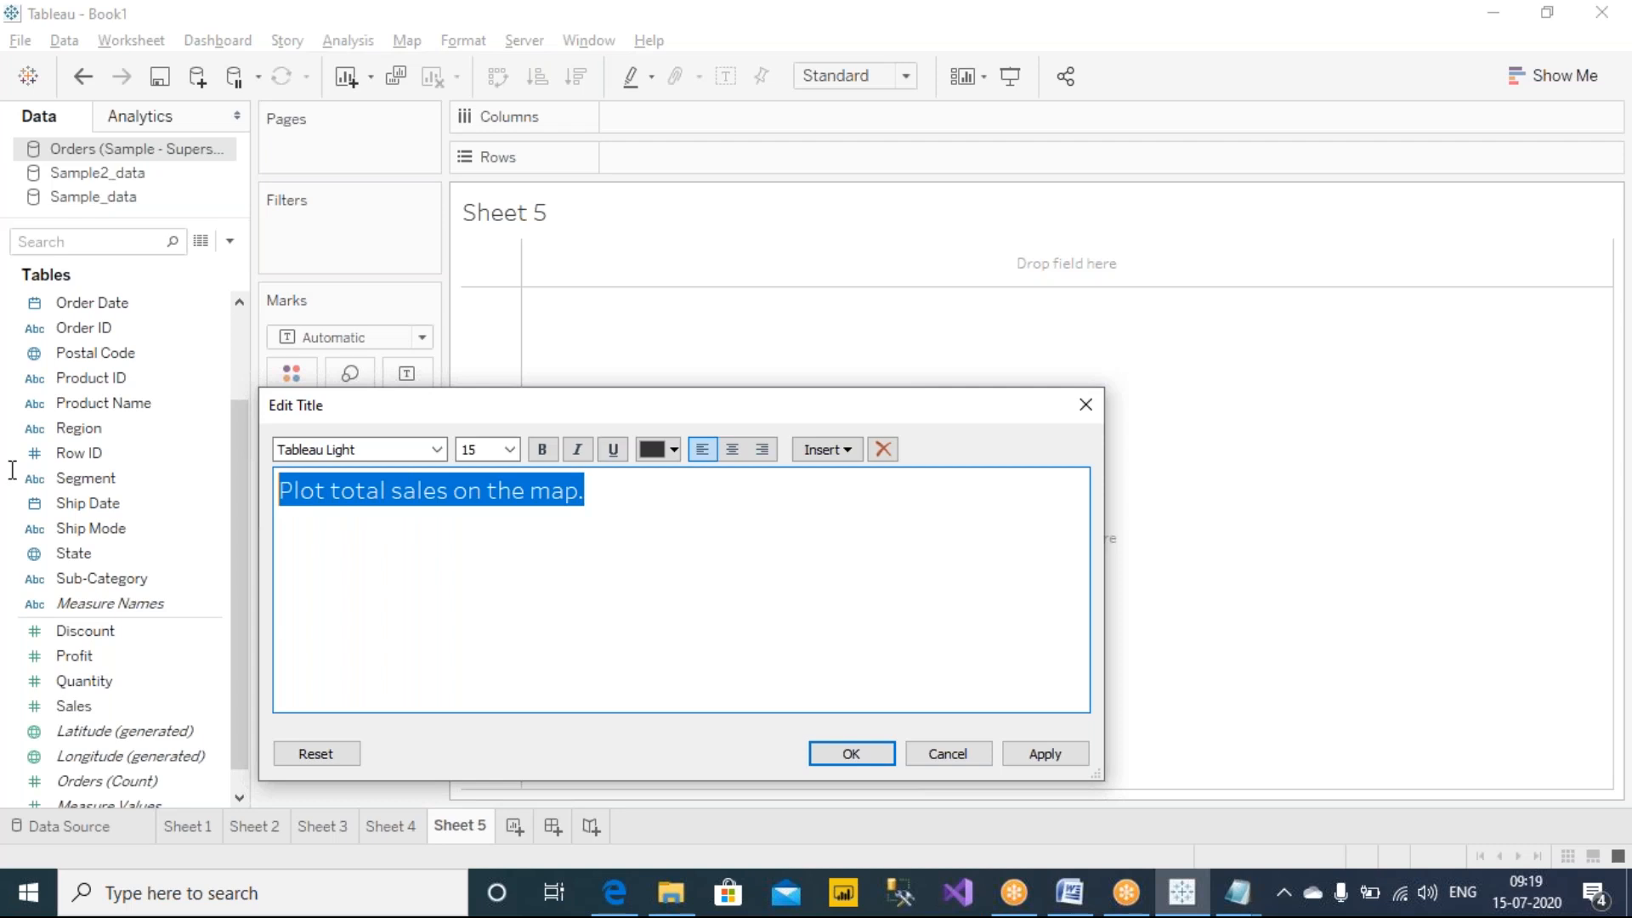
{"action": "key", "text": "ctrl+b"}
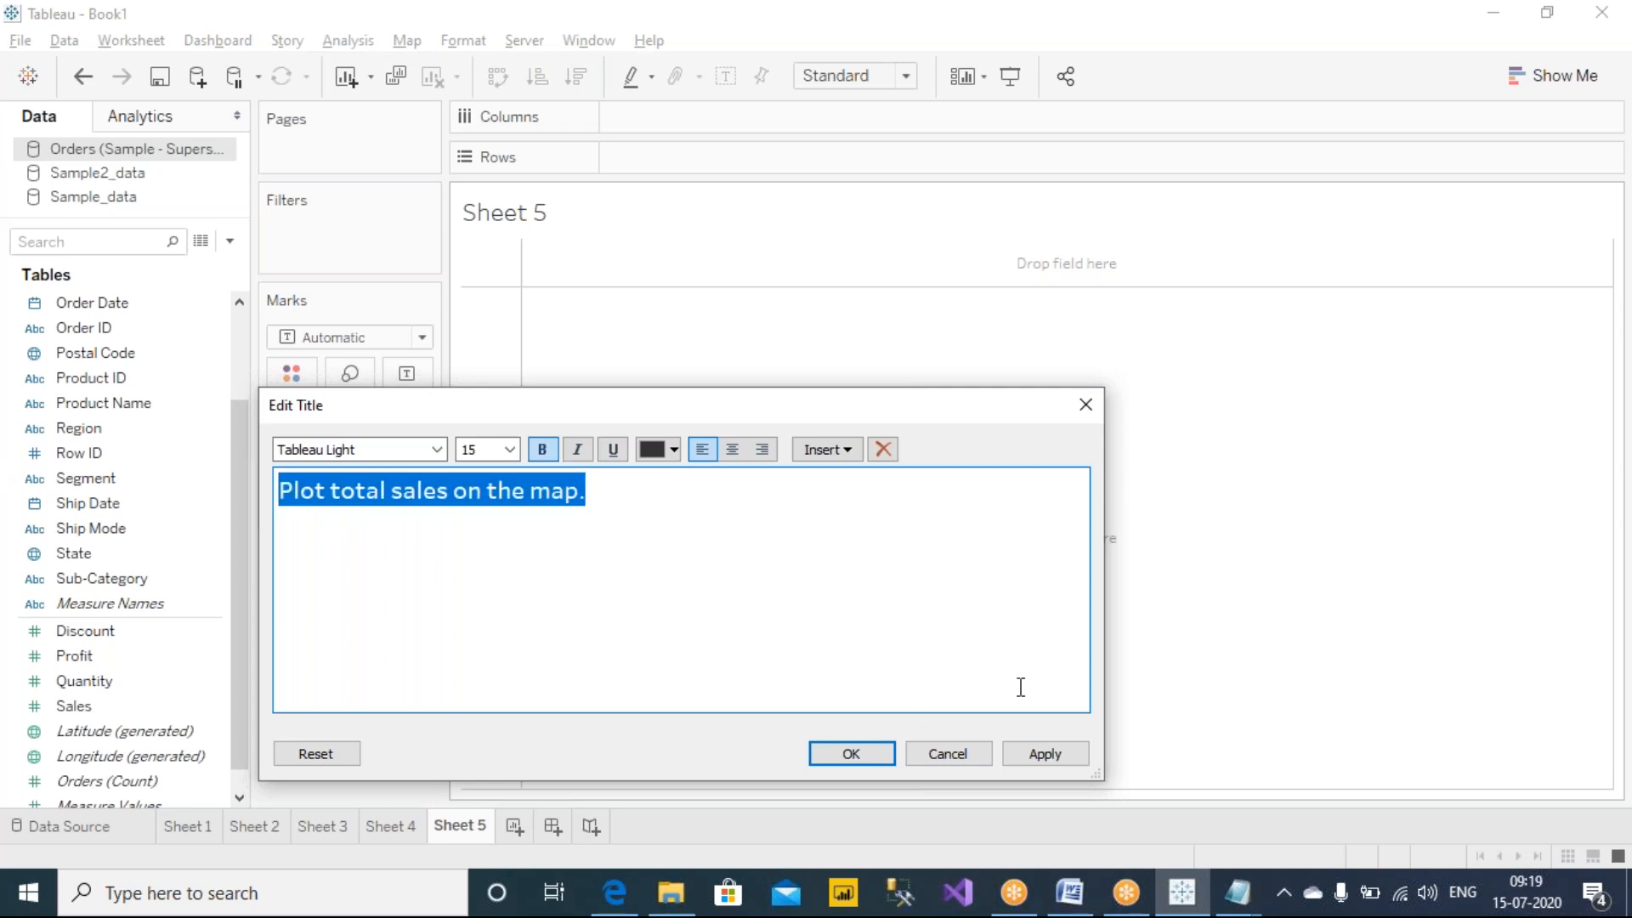
{"action": "left_click", "coordinate": [1032, 752]}
{"action": "left_click", "coordinate": [856, 756]}
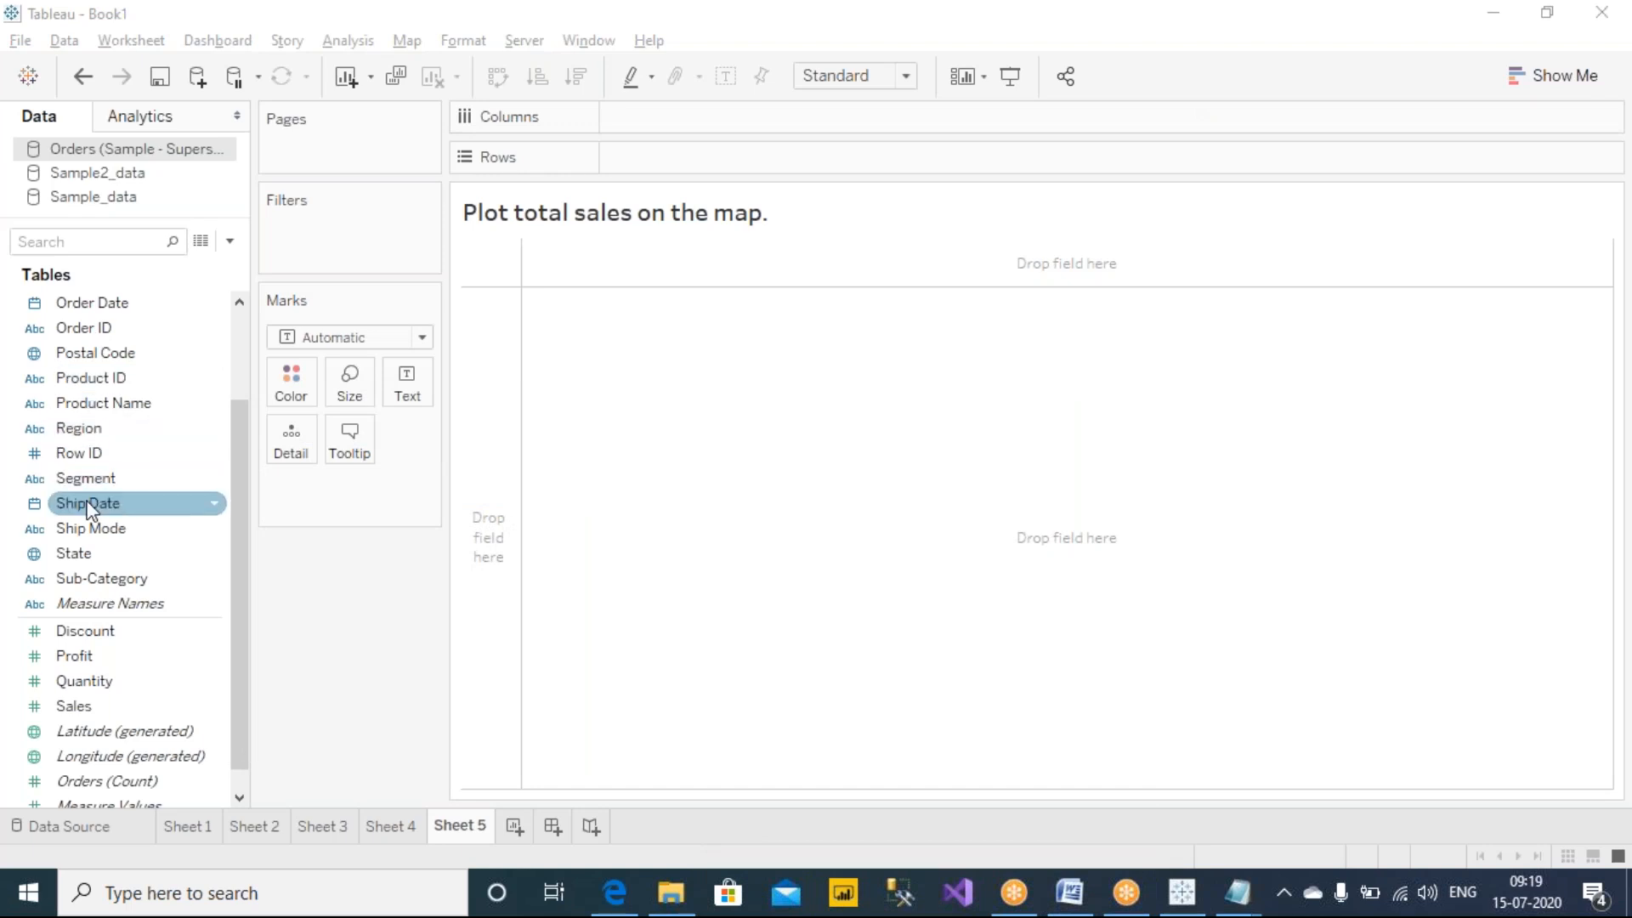
Chart total Sales by State as horizontal bars, sorted in descending order with mark labels shown.
{"action": "left_click_drag", "start_coordinate": [85, 551], "coordinate": [510, 177]}
{"action": "left_click_drag", "start_coordinate": [124, 711], "coordinate": [685, 120]}
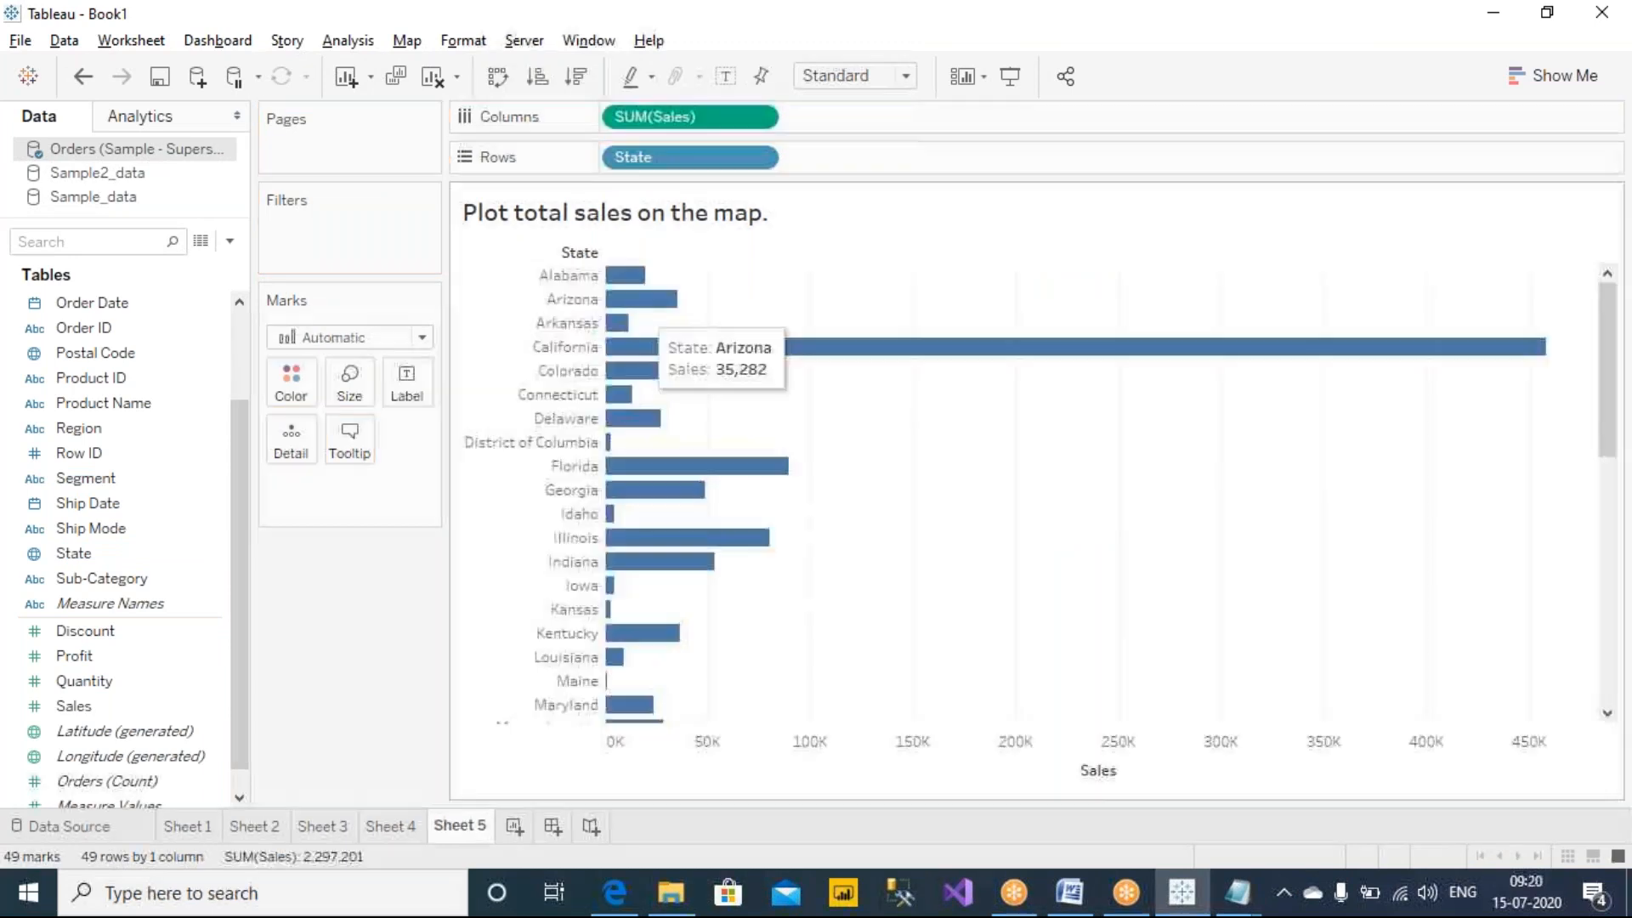
{"action": "left_click", "coordinate": [576, 75]}
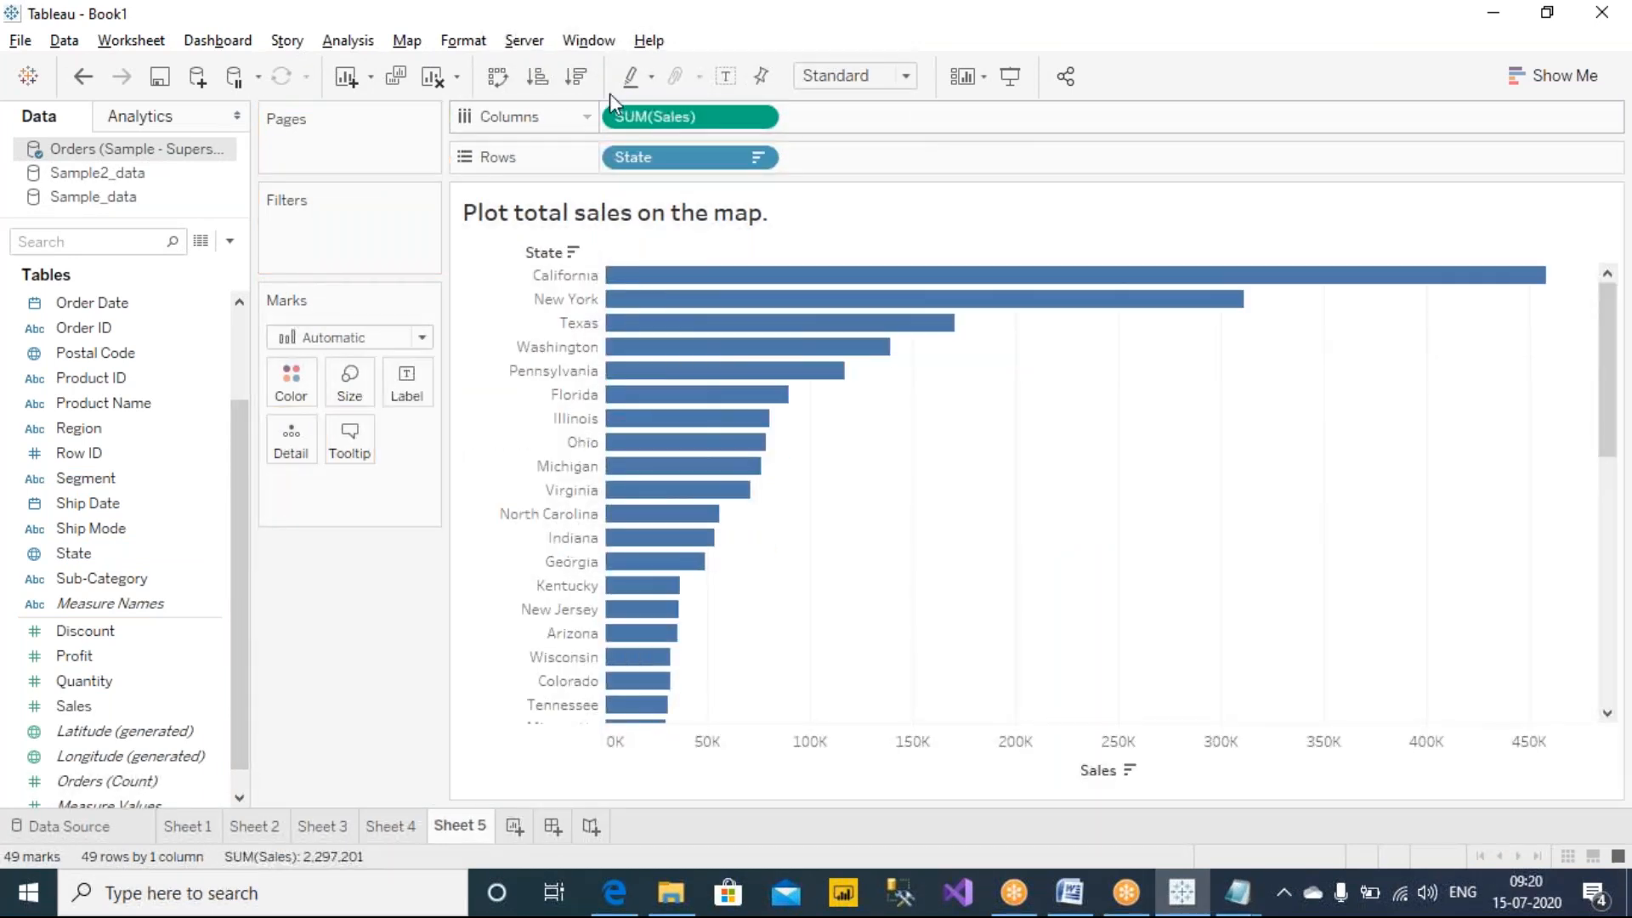
{"action": "left_click", "coordinate": [725, 75]}
{"action": "scroll", "coordinate": [1603, 303], "scroll_direction": "down", "scroll_amount": 10}
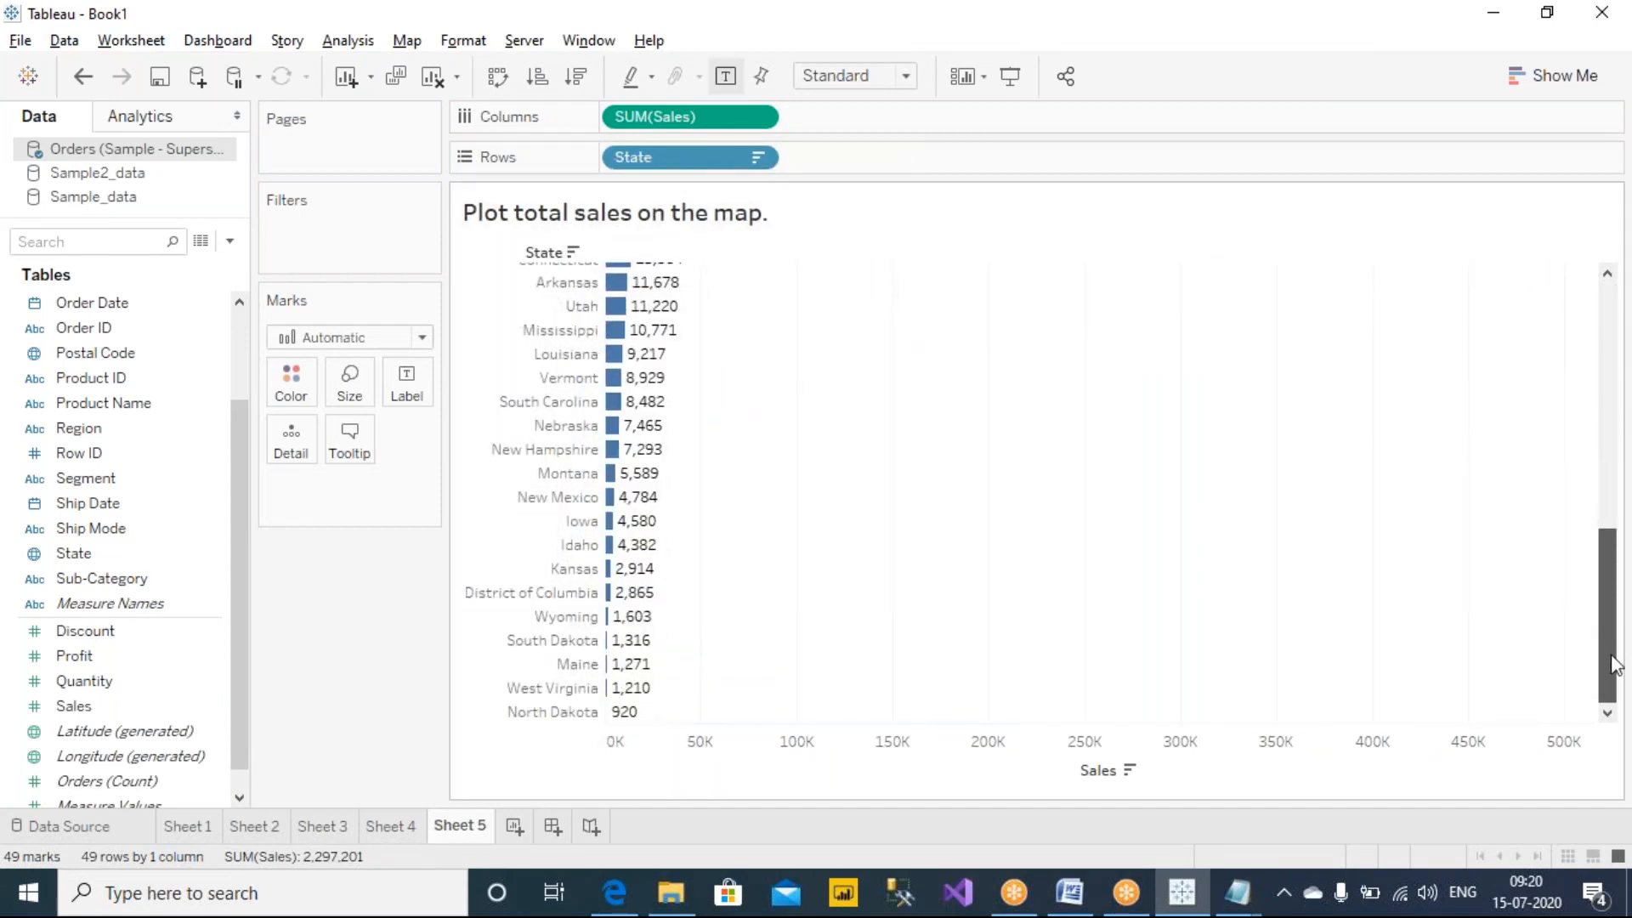
{"action": "scroll", "coordinate": [1615, 420], "scroll_direction": "up", "scroll_amount": 10}
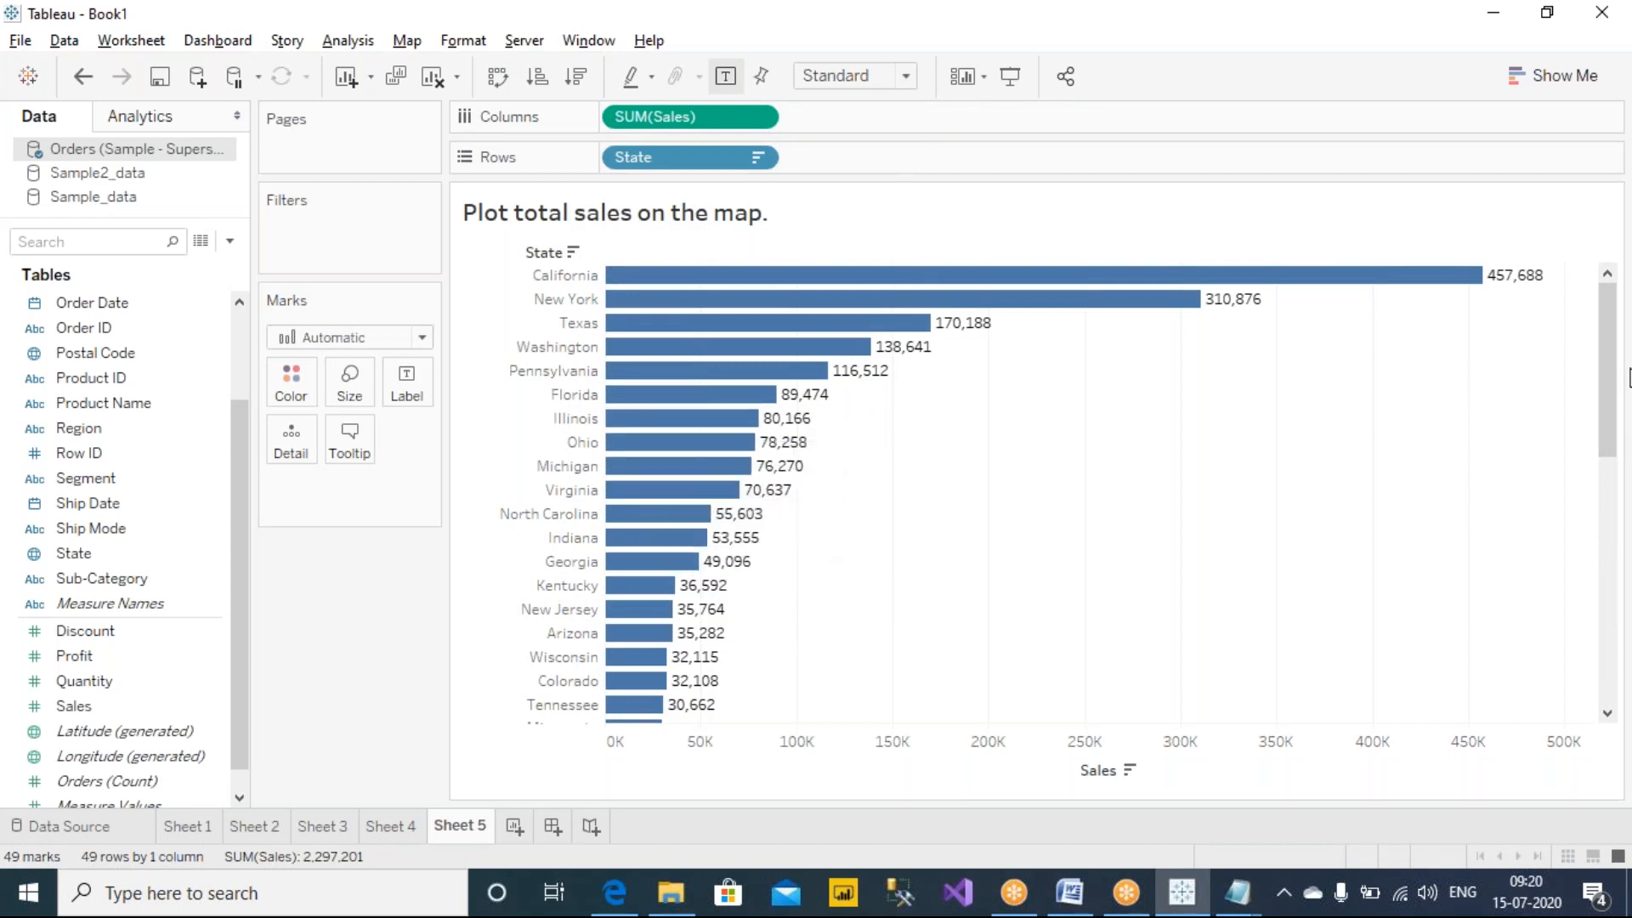
{"action": "left_click_drag", "start_coordinate": [1607, 389], "coordinate": [1610, 262]}
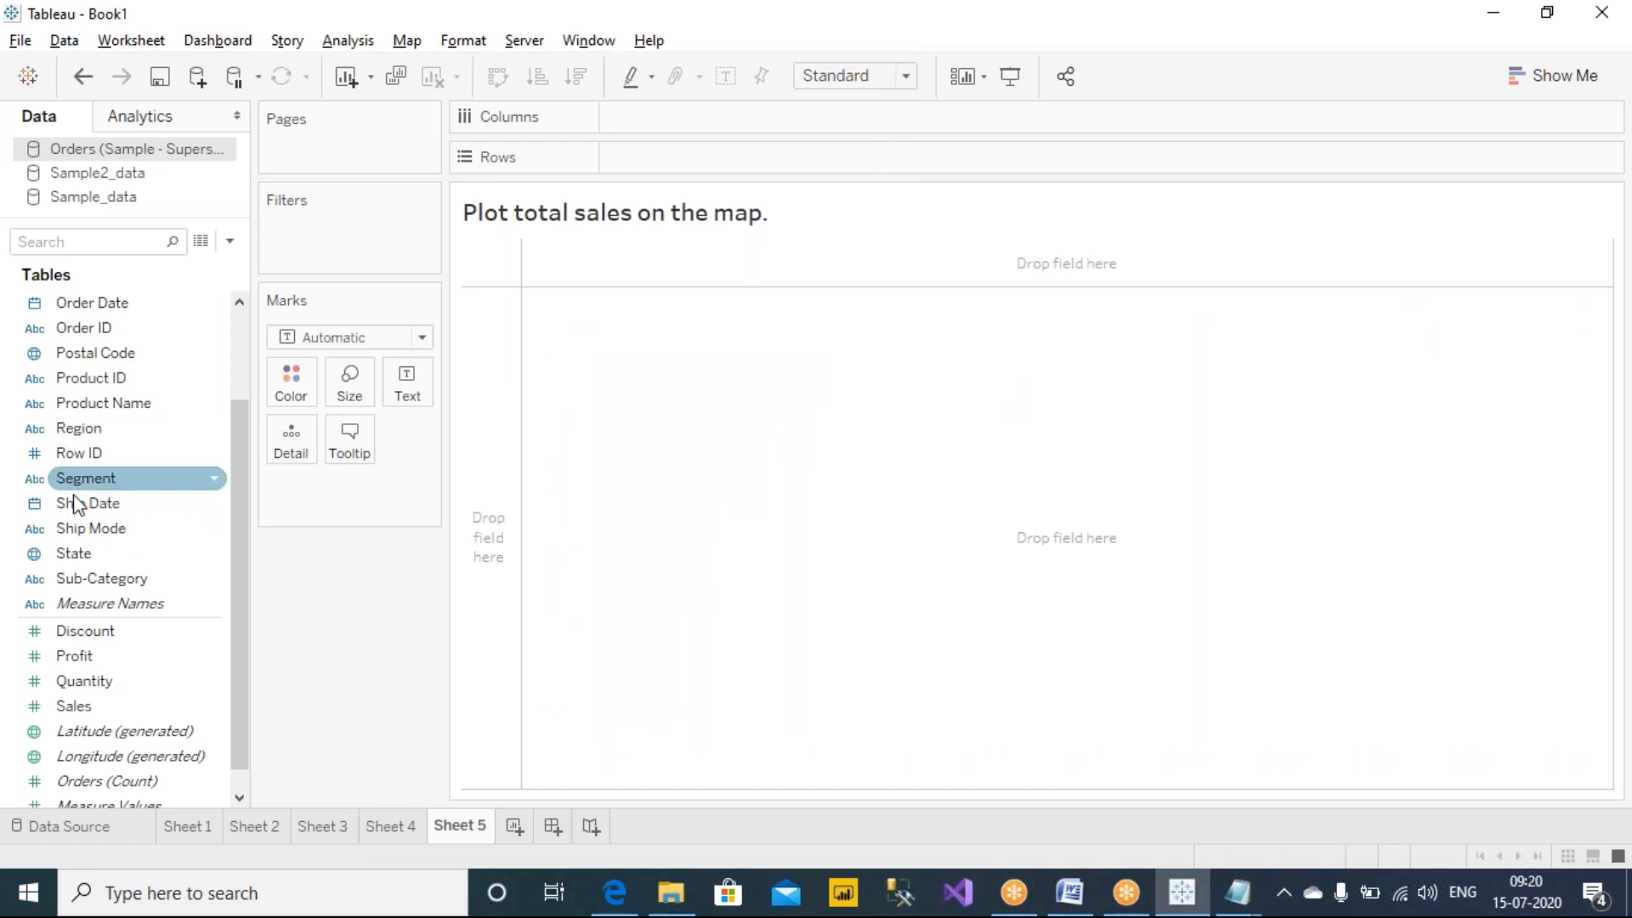
Plot the State field on a map using the generated longitude and latitude.
{"action": "left_click", "coordinate": [66, 549]}
{"action": "left_click_drag", "start_coordinate": [602, 553], "coordinate": [773, 547]}
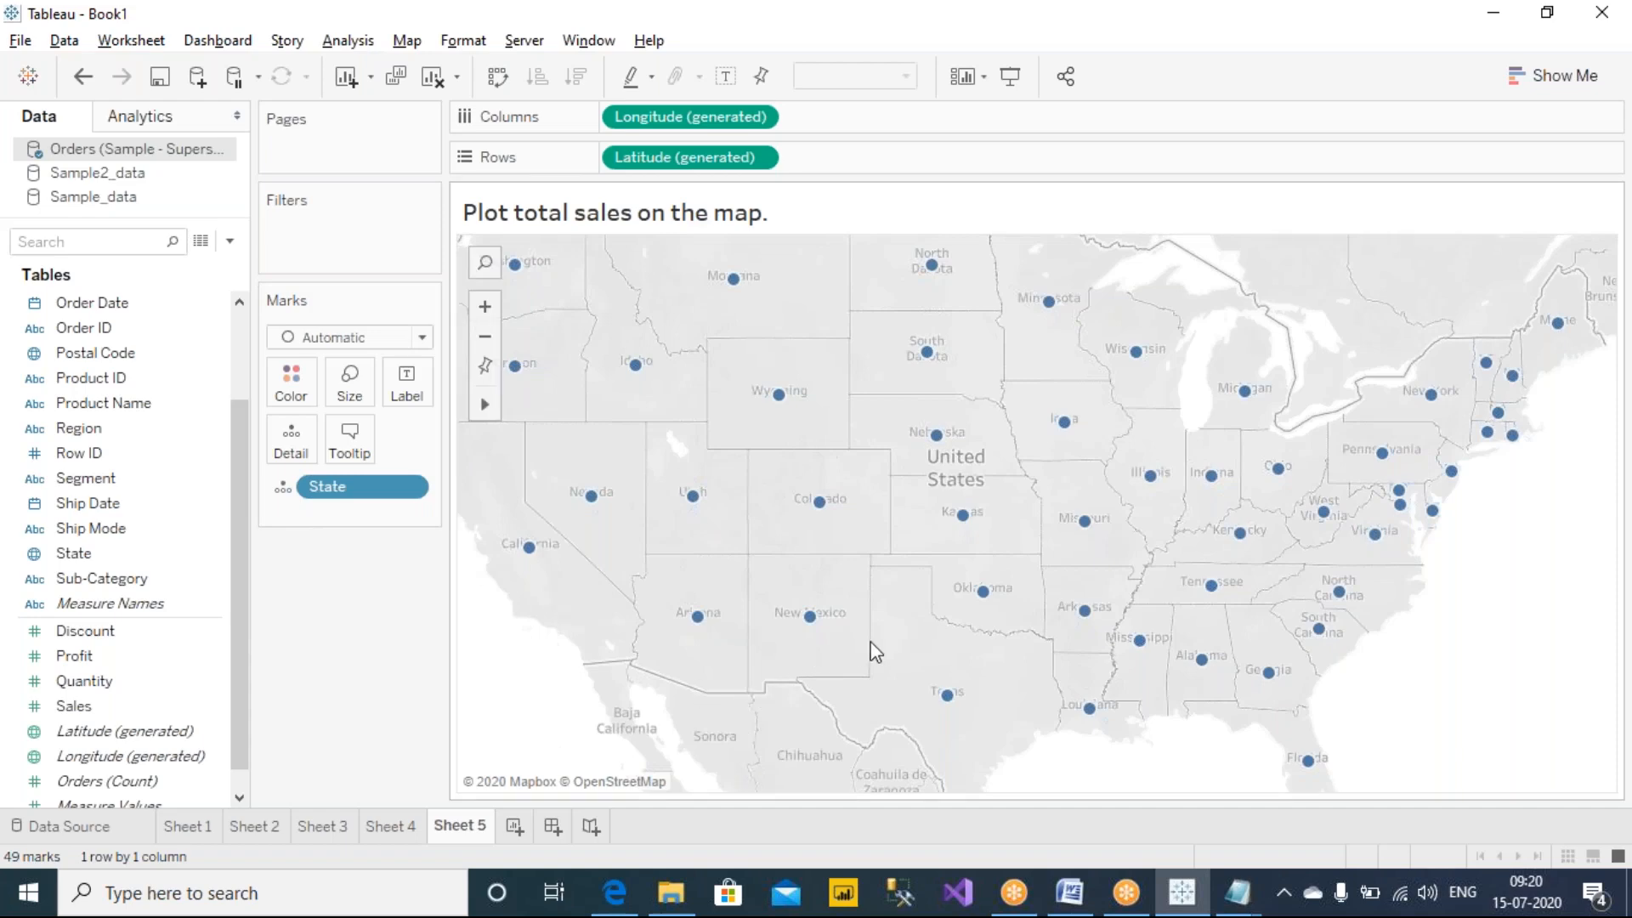
Examine the state marks across the United States at different zoom levels, ending with the whole country framed.
{"action": "scroll", "coordinate": [876, 653], "scroll_direction": "down", "scroll_amount": 3}
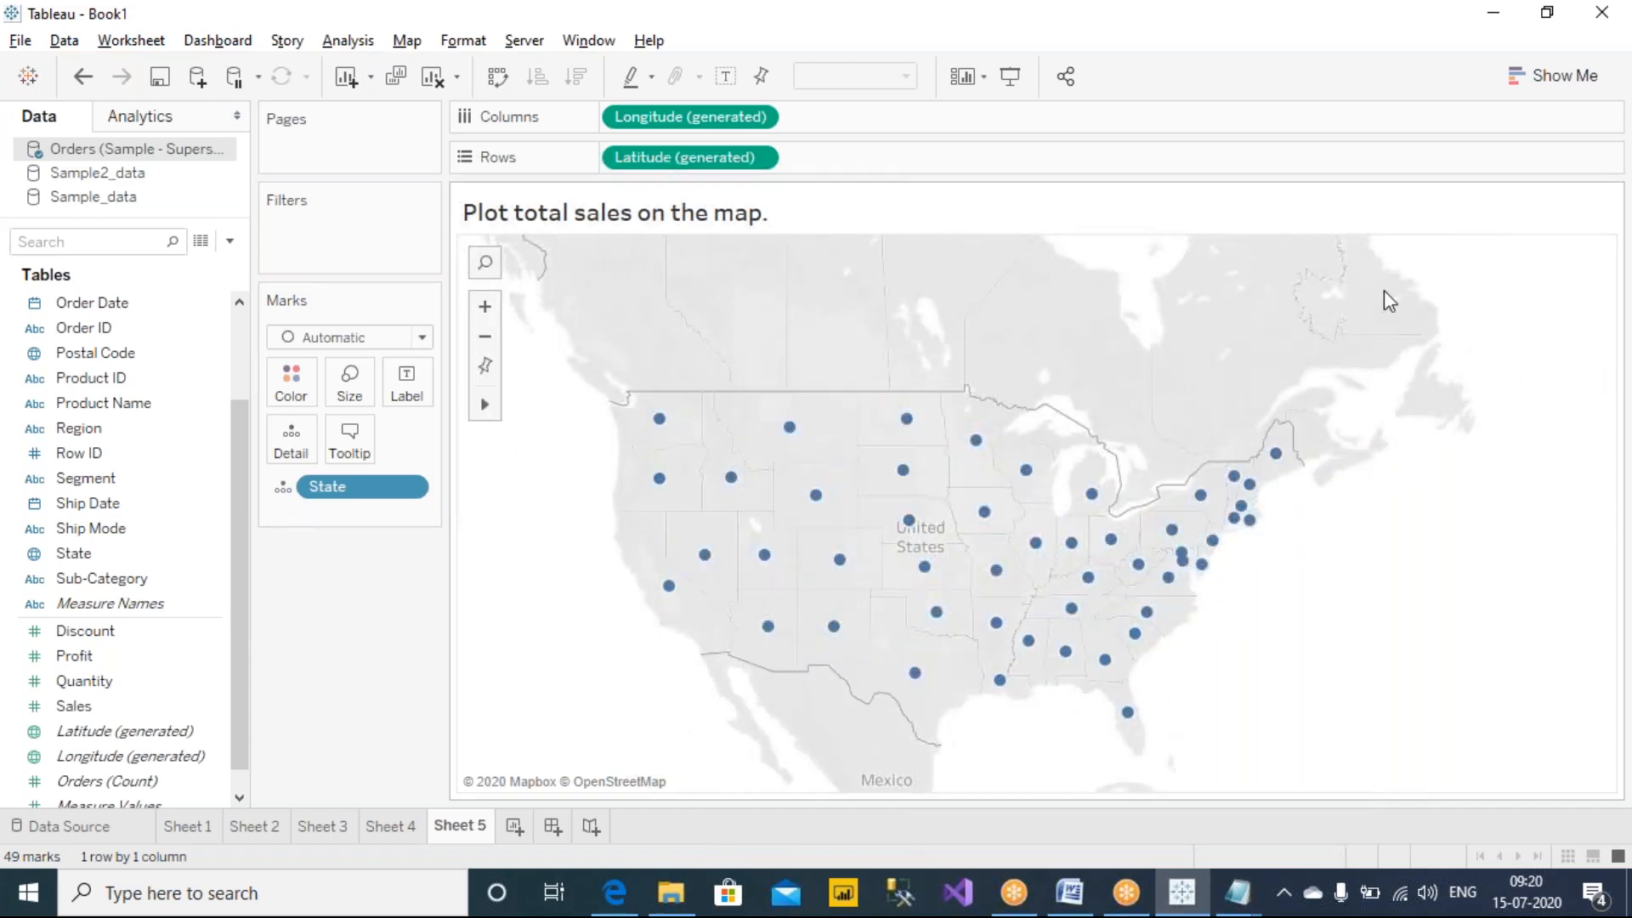
{"action": "scroll", "coordinate": [1326, 450], "scroll_direction": "down", "scroll_amount": 3}
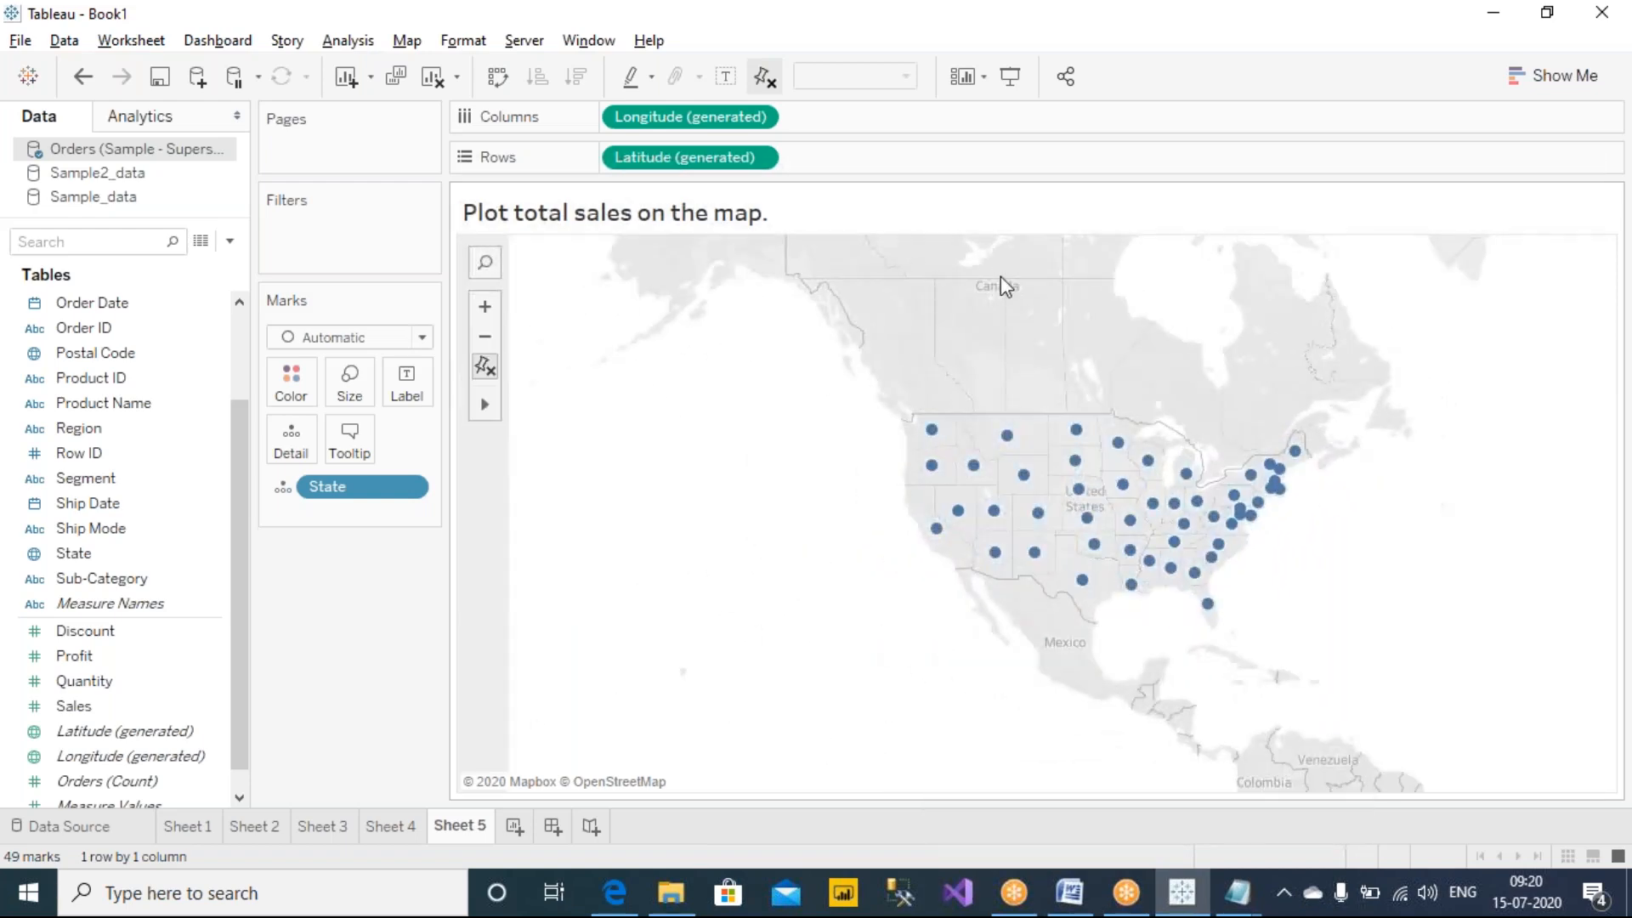
{"action": "scroll", "coordinate": [1367, 465], "scroll_direction": "up", "scroll_amount": 2}
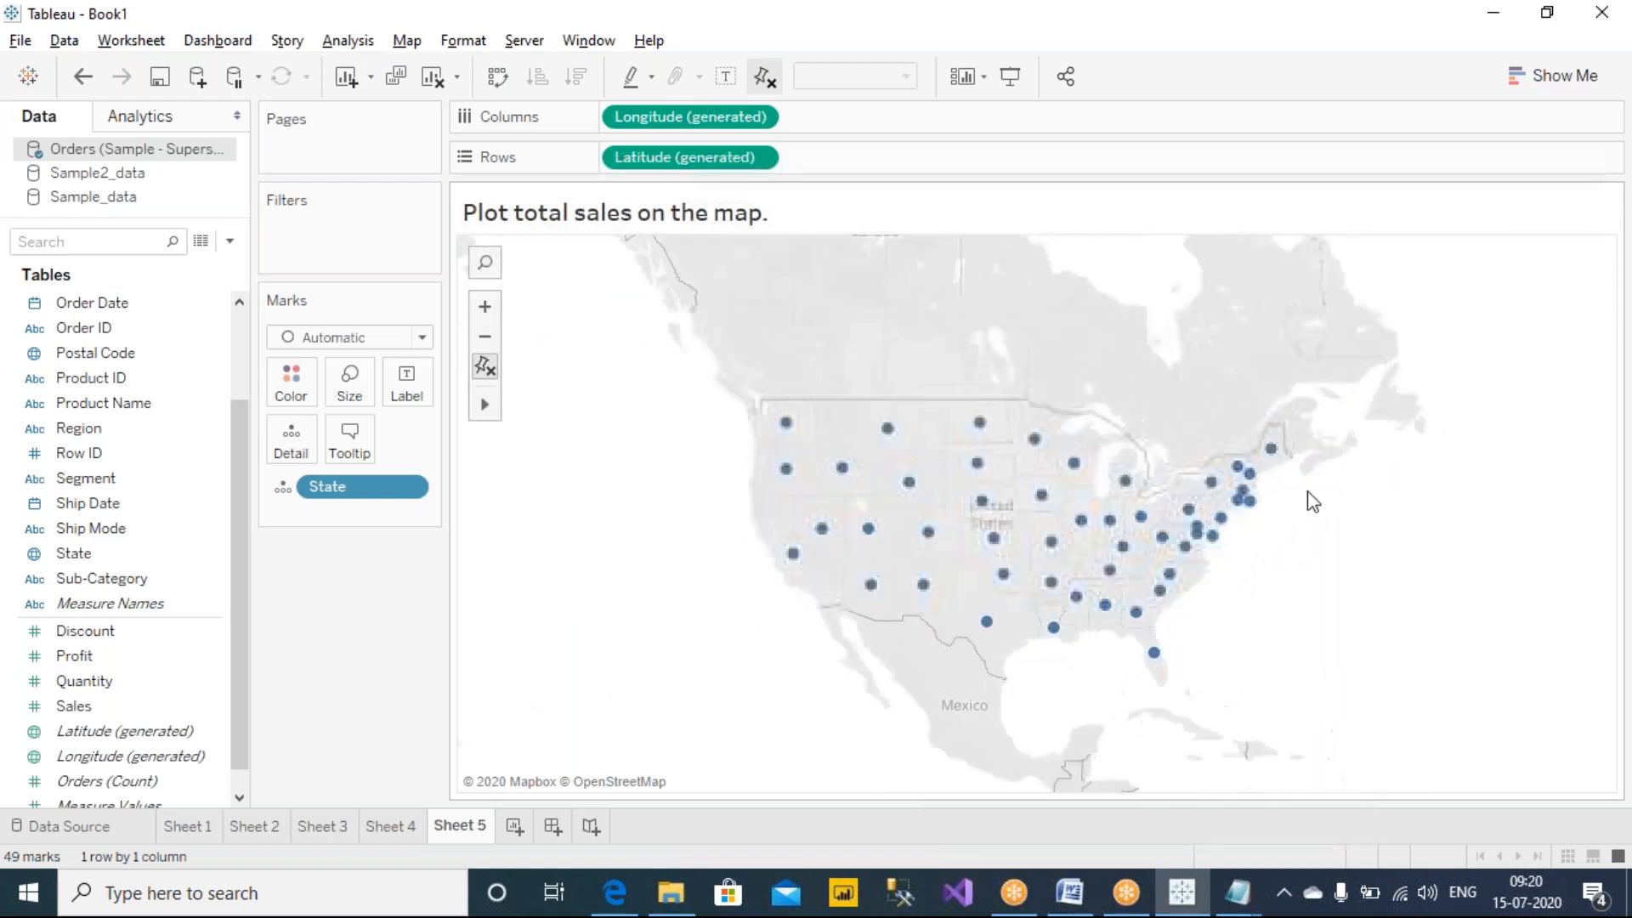
{"action": "scroll", "coordinate": [1240, 551], "scroll_direction": "up", "scroll_amount": 4}
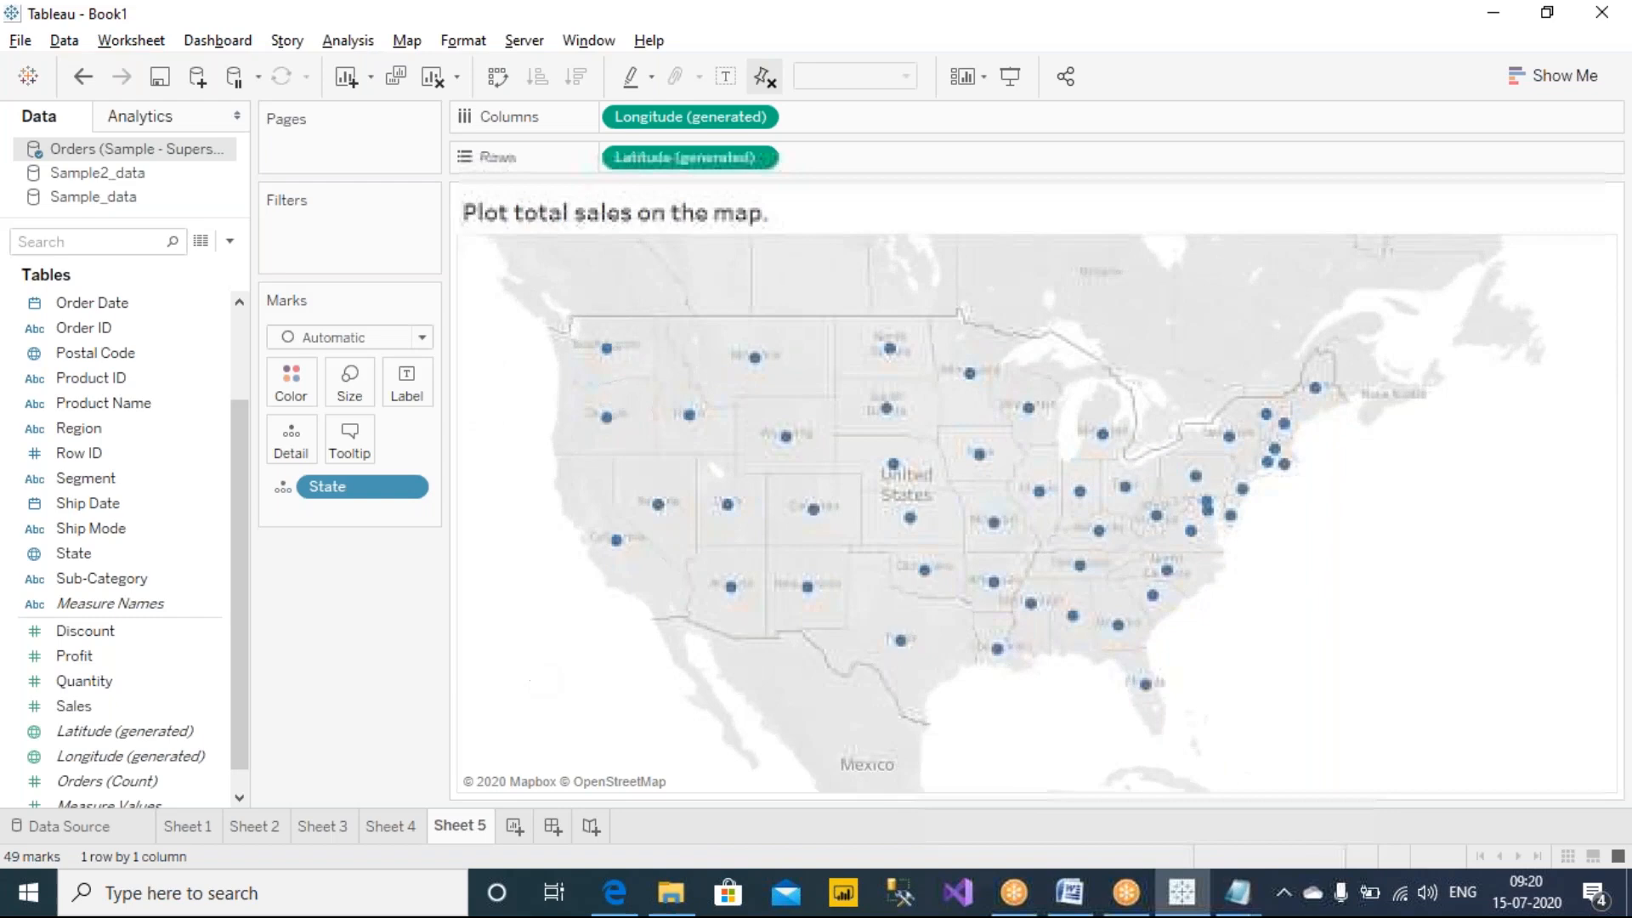
{"action": "scroll", "coordinate": [493, 662], "scroll_direction": "up", "scroll_amount": 1}
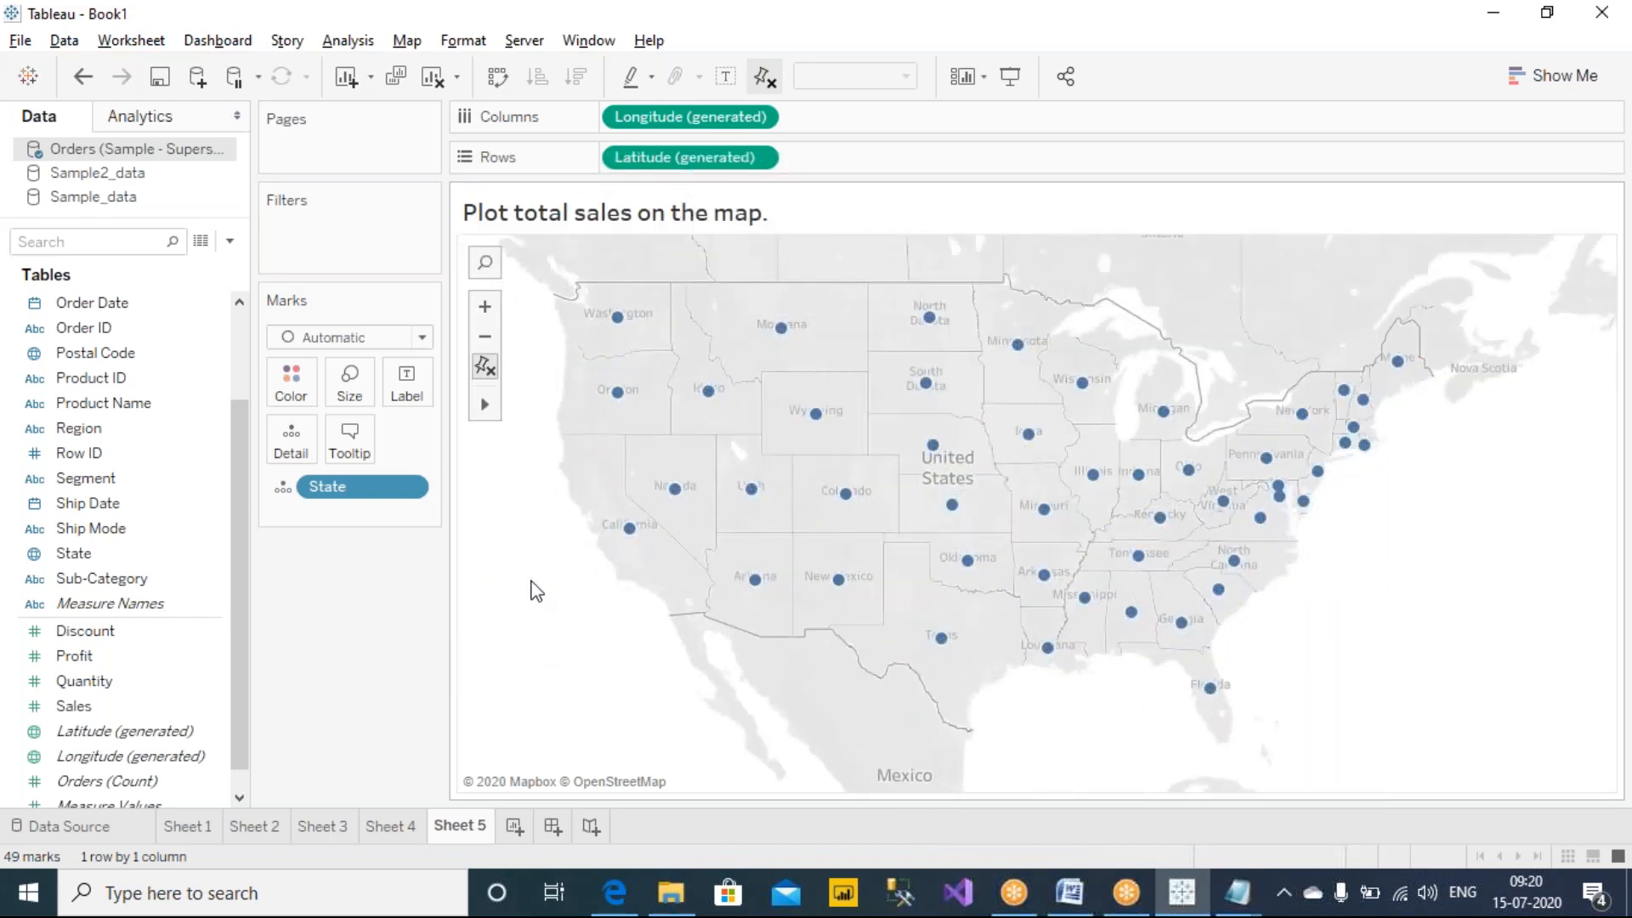
{"action": "scroll", "coordinate": [535, 589], "scroll_direction": "up", "scroll_amount": 1}
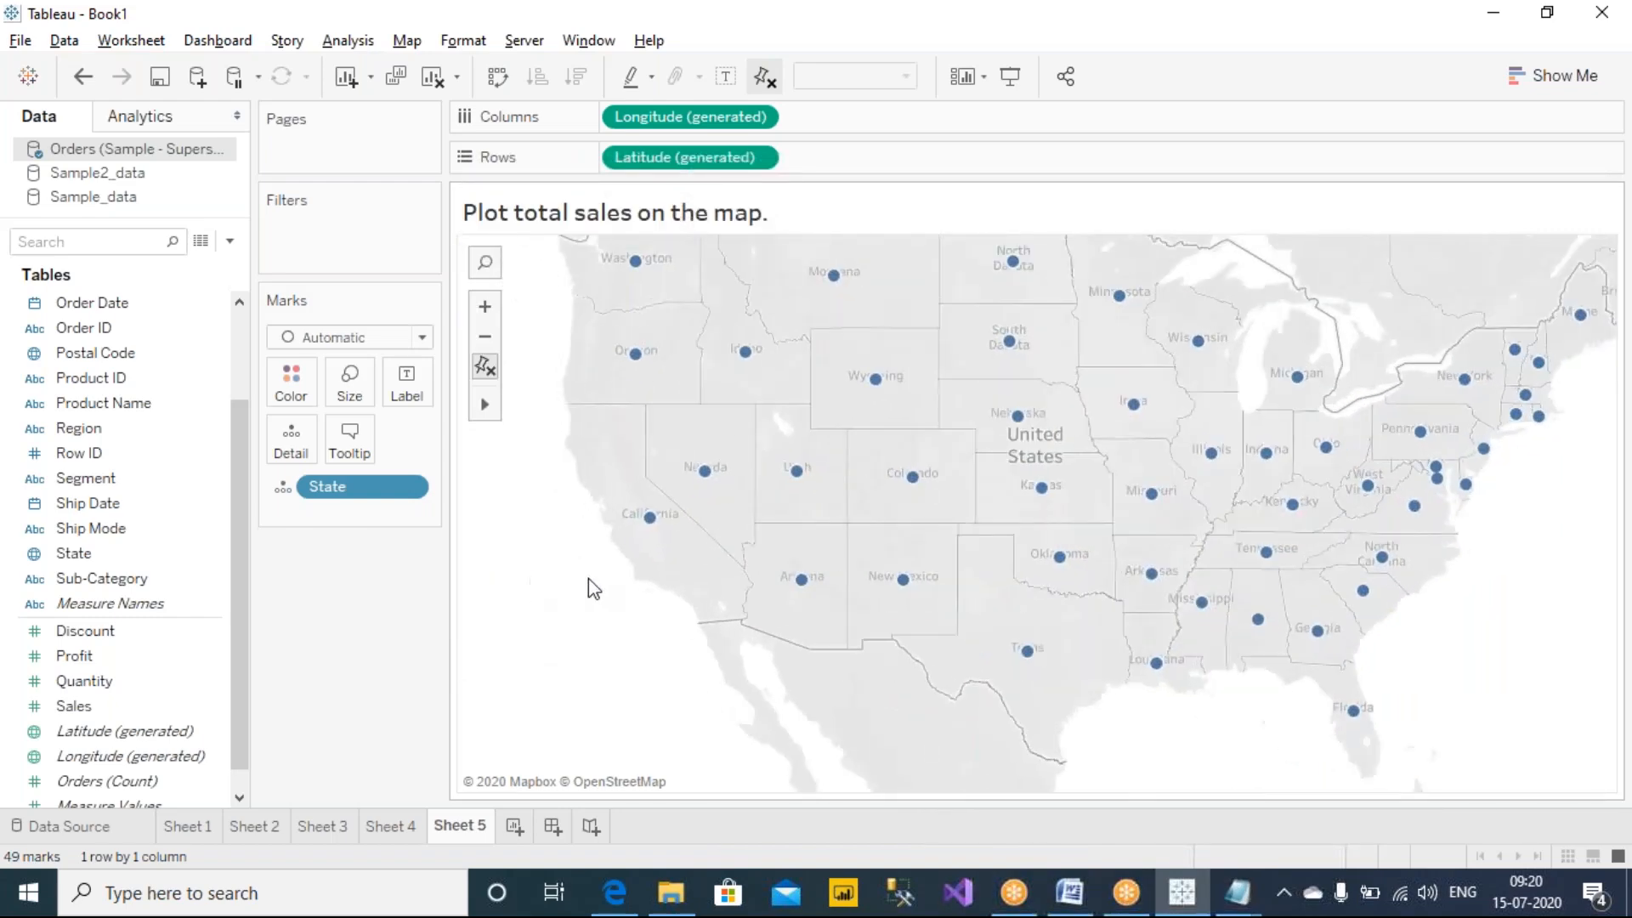
{"action": "scroll", "coordinate": [1400, 302], "scroll_direction": "down", "scroll_amount": 1}
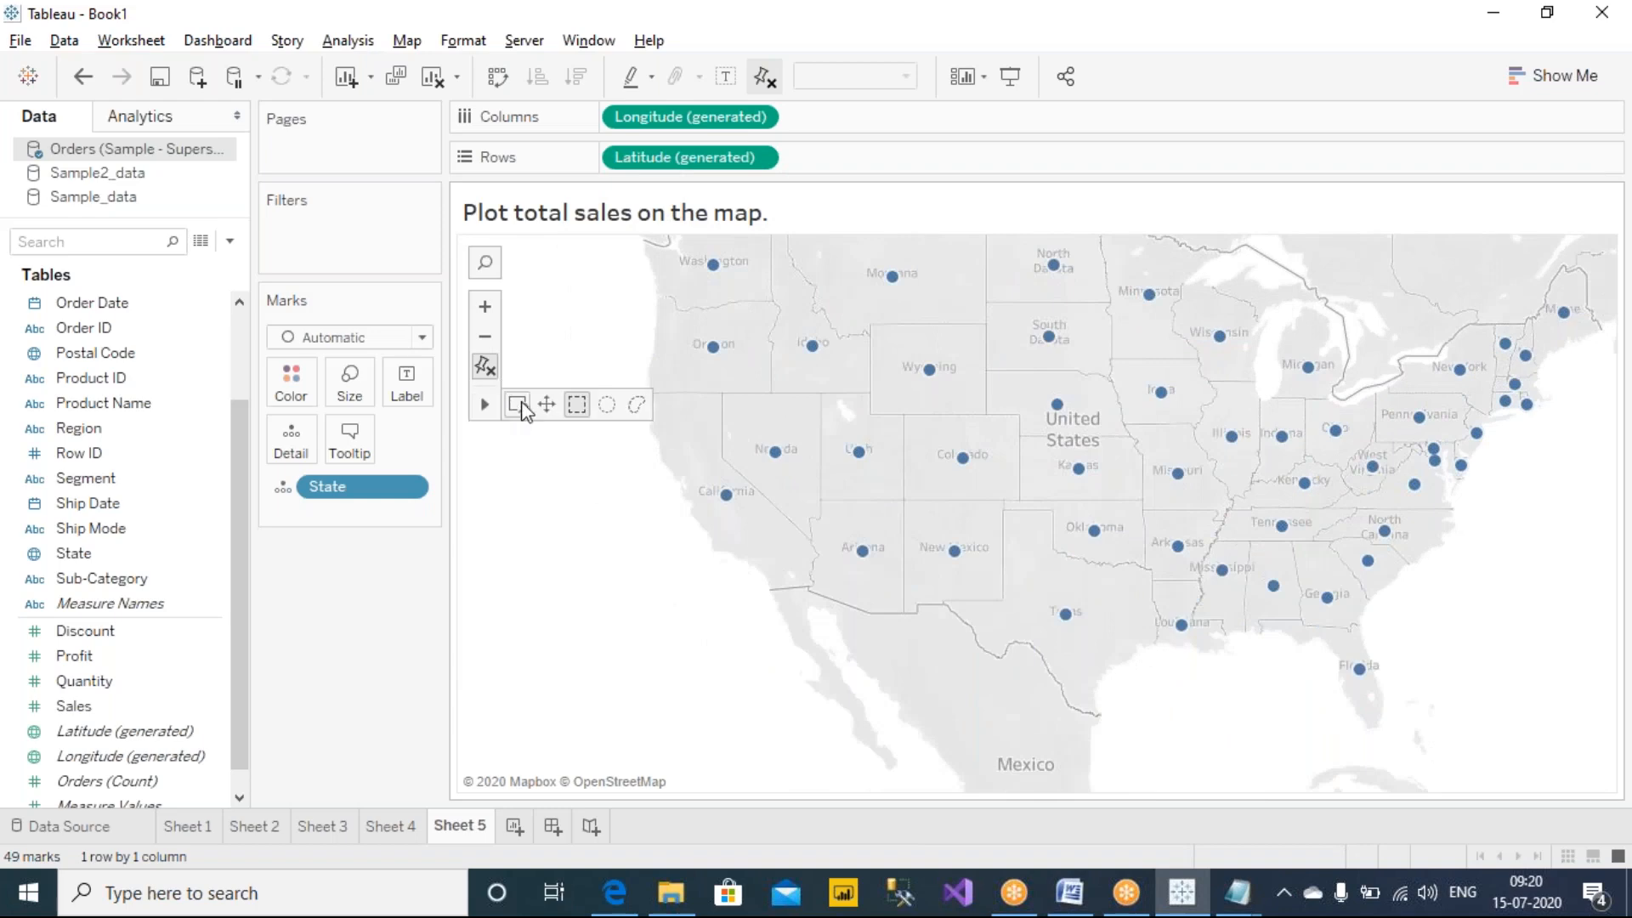
{"action": "left_click_drag", "start_coordinate": [589, 486], "coordinate": [507, 519]}
{"action": "scroll", "coordinate": [524, 581], "scroll_direction": "up", "scroll_amount": 1}
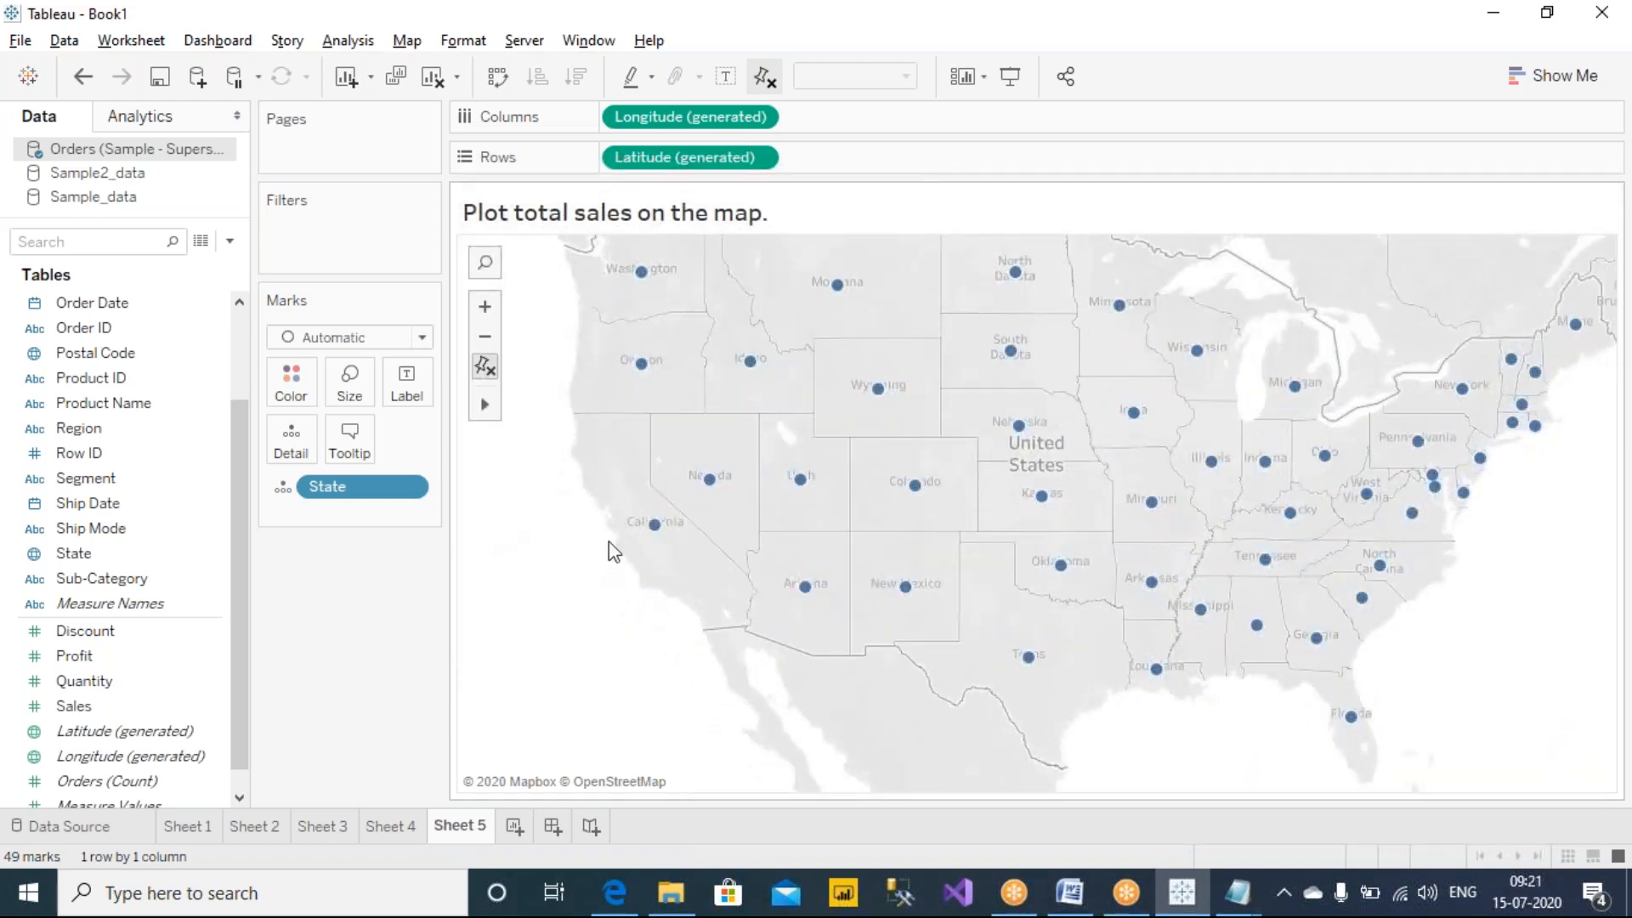
{"action": "mouse_move", "coordinate": [485, 405]}
{"action": "mouse_move", "coordinate": [547, 467]}
{"action": "left_mouse_down"}
{"action": "mouse_move", "coordinate": [524, 459]}
{"action": "mouse_move", "coordinate": [523, 483]}
{"action": "left_mouse_up"}
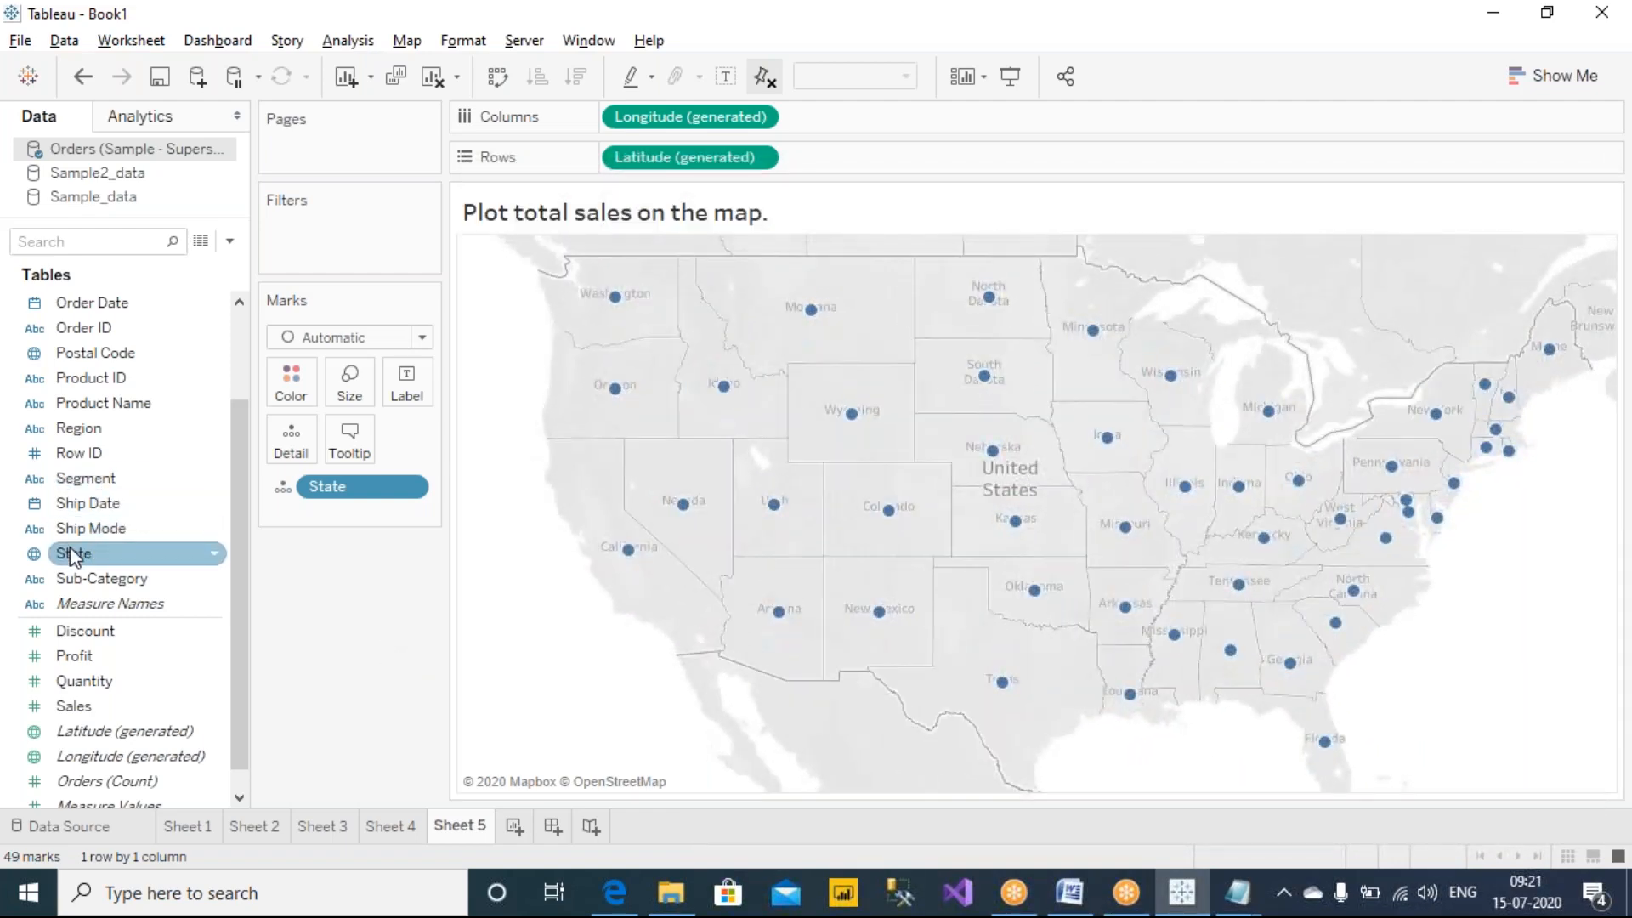
Label each mark on the map with its State name and total Sales.
{"action": "left_click_drag", "start_coordinate": [70, 550], "coordinate": [406, 387]}
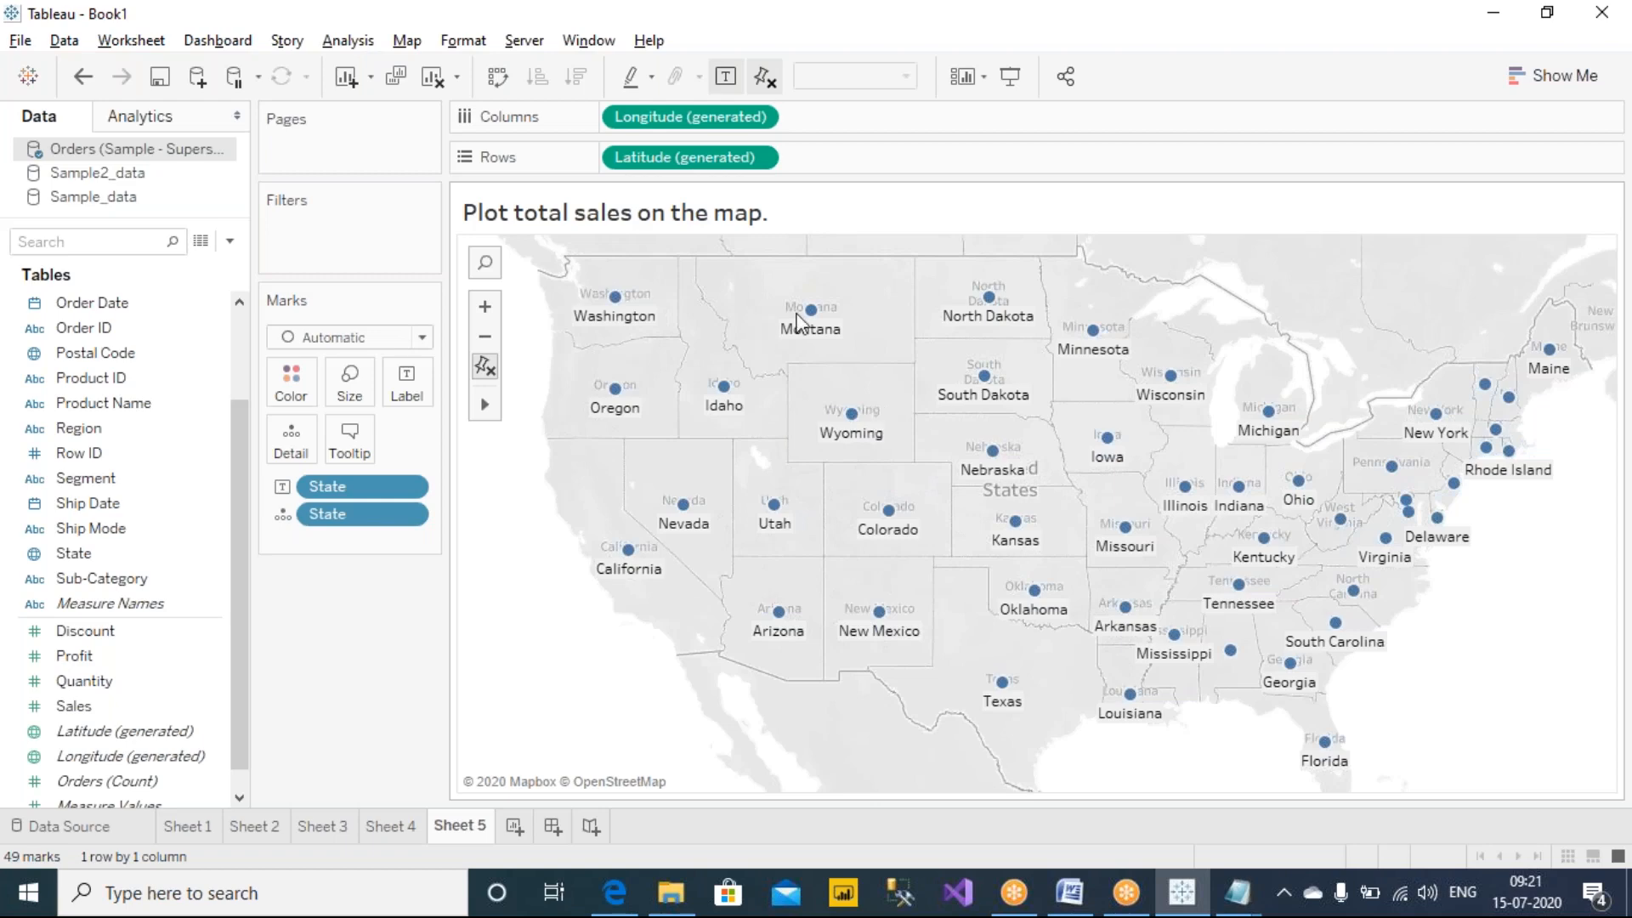
{"action": "mouse_move", "coordinate": [180, 593]}
{"action": "left_mouse_down"}
{"action": "mouse_move", "coordinate": [408, 528]}
{"action": "mouse_move", "coordinate": [346, 411]}
{"action": "mouse_move", "coordinate": [81, 639]}
{"action": "left_mouse_up"}
{"action": "left_click", "coordinate": [75, 707]}
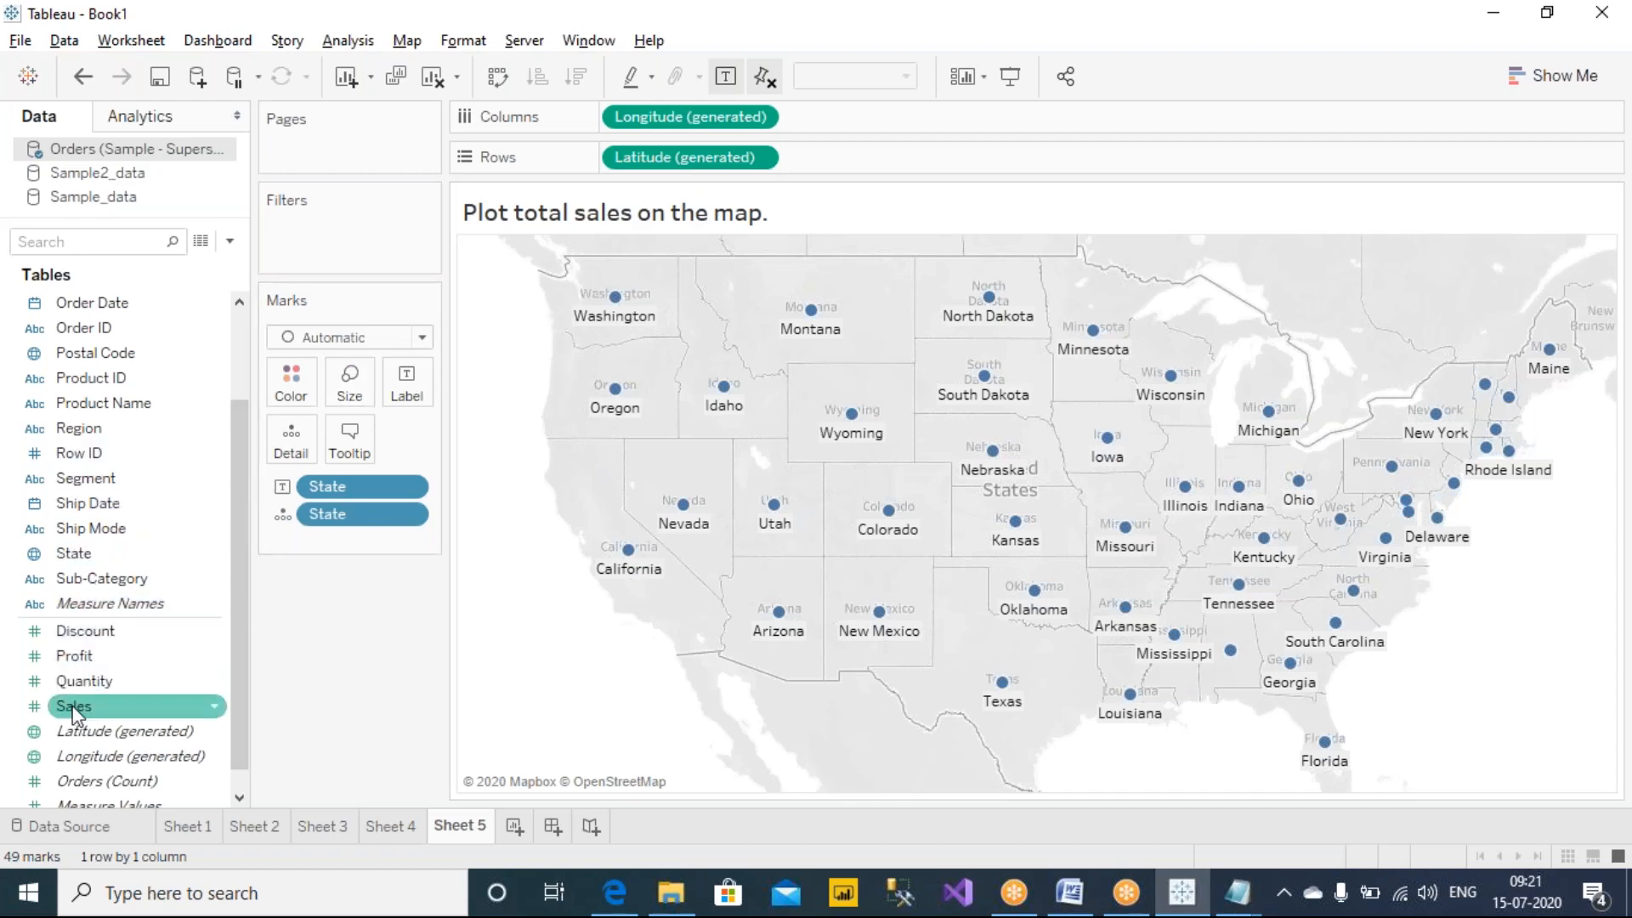
{"action": "left_click_drag", "start_coordinate": [74, 712], "coordinate": [401, 411]}
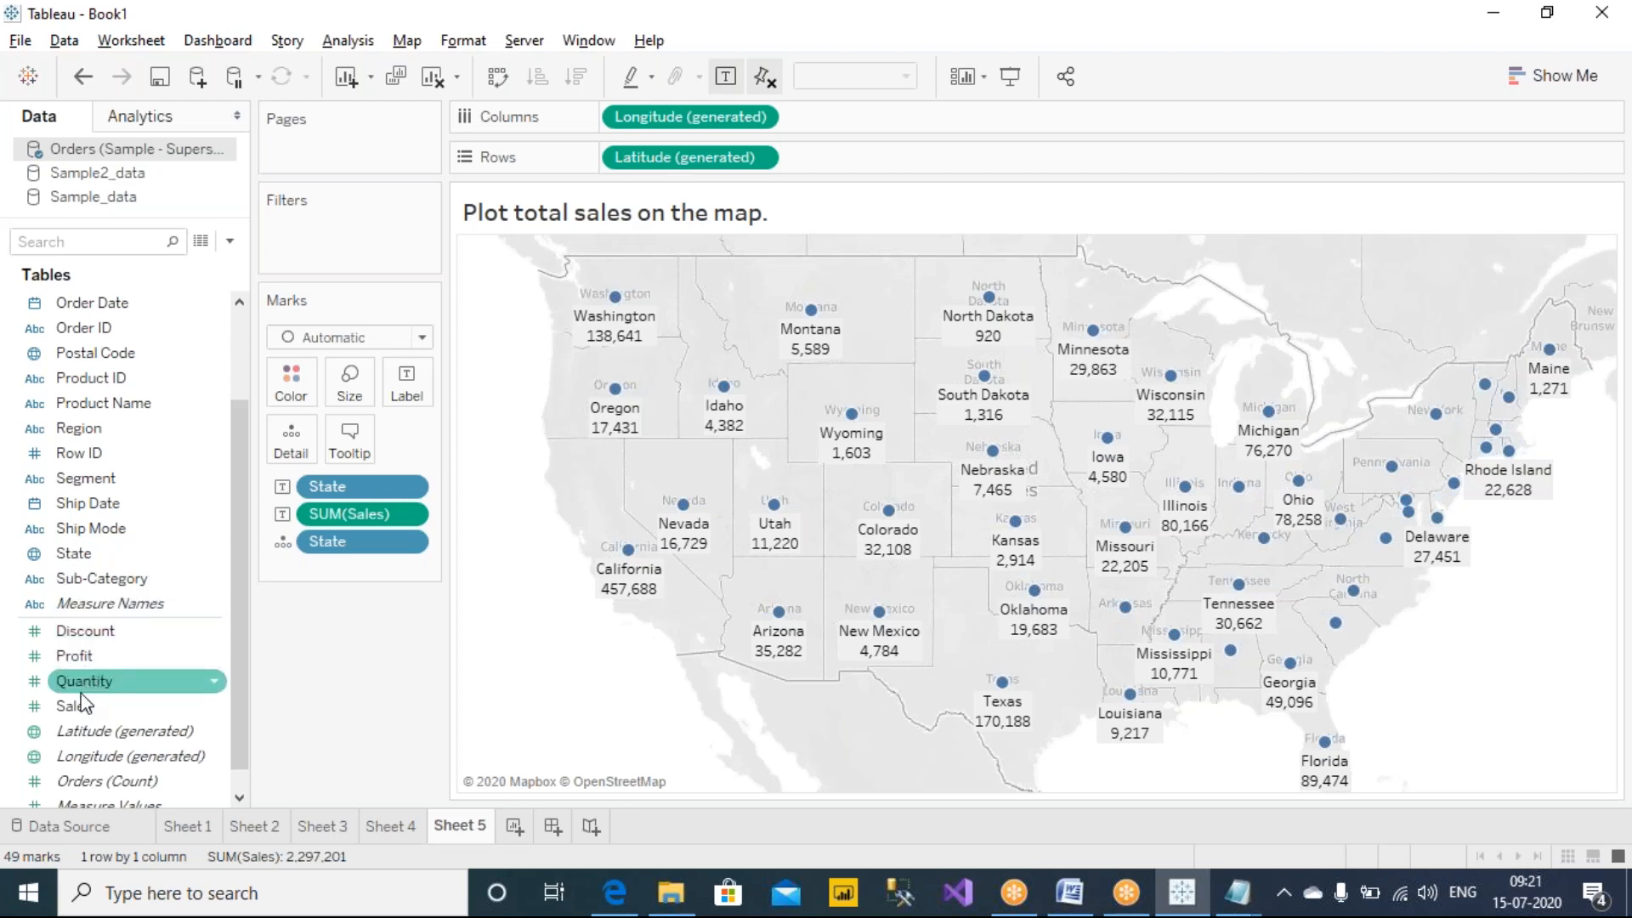
Size the map marks by total Sales and colour them green.
{"action": "left_click_drag", "start_coordinate": [79, 703], "coordinate": [344, 388]}
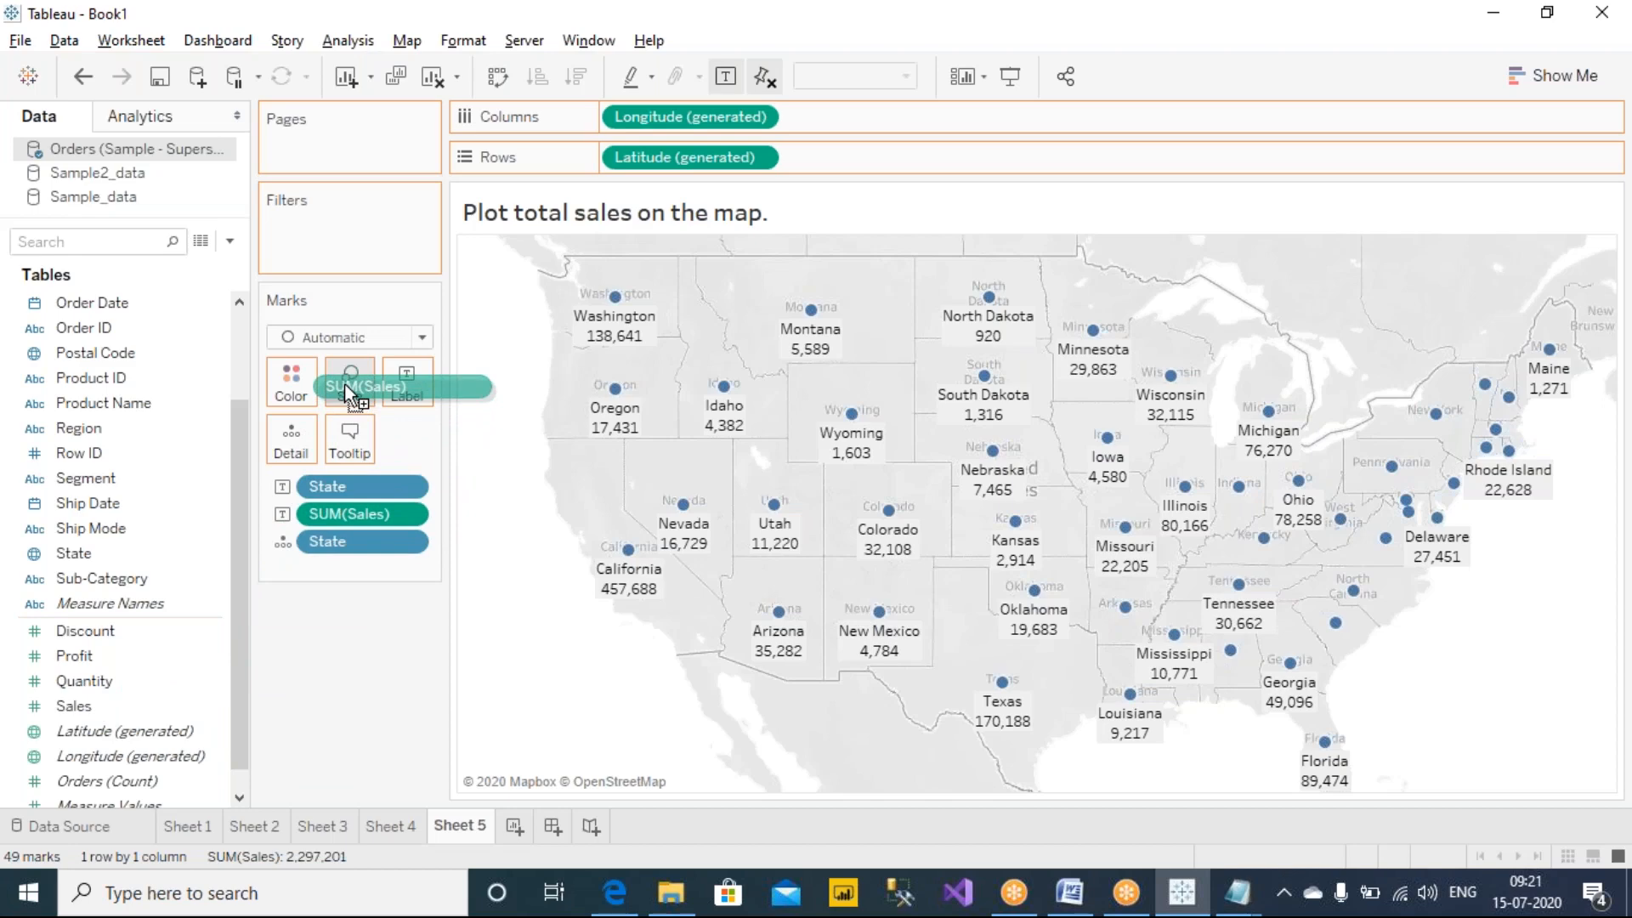
{"action": "mouse_move", "coordinate": [346, 391]}
{"action": "left_mouse_down"}
{"action": "mouse_move", "coordinate": [343, 434]}
{"action": "mouse_move", "coordinate": [346, 387]}
{"action": "left_mouse_up"}
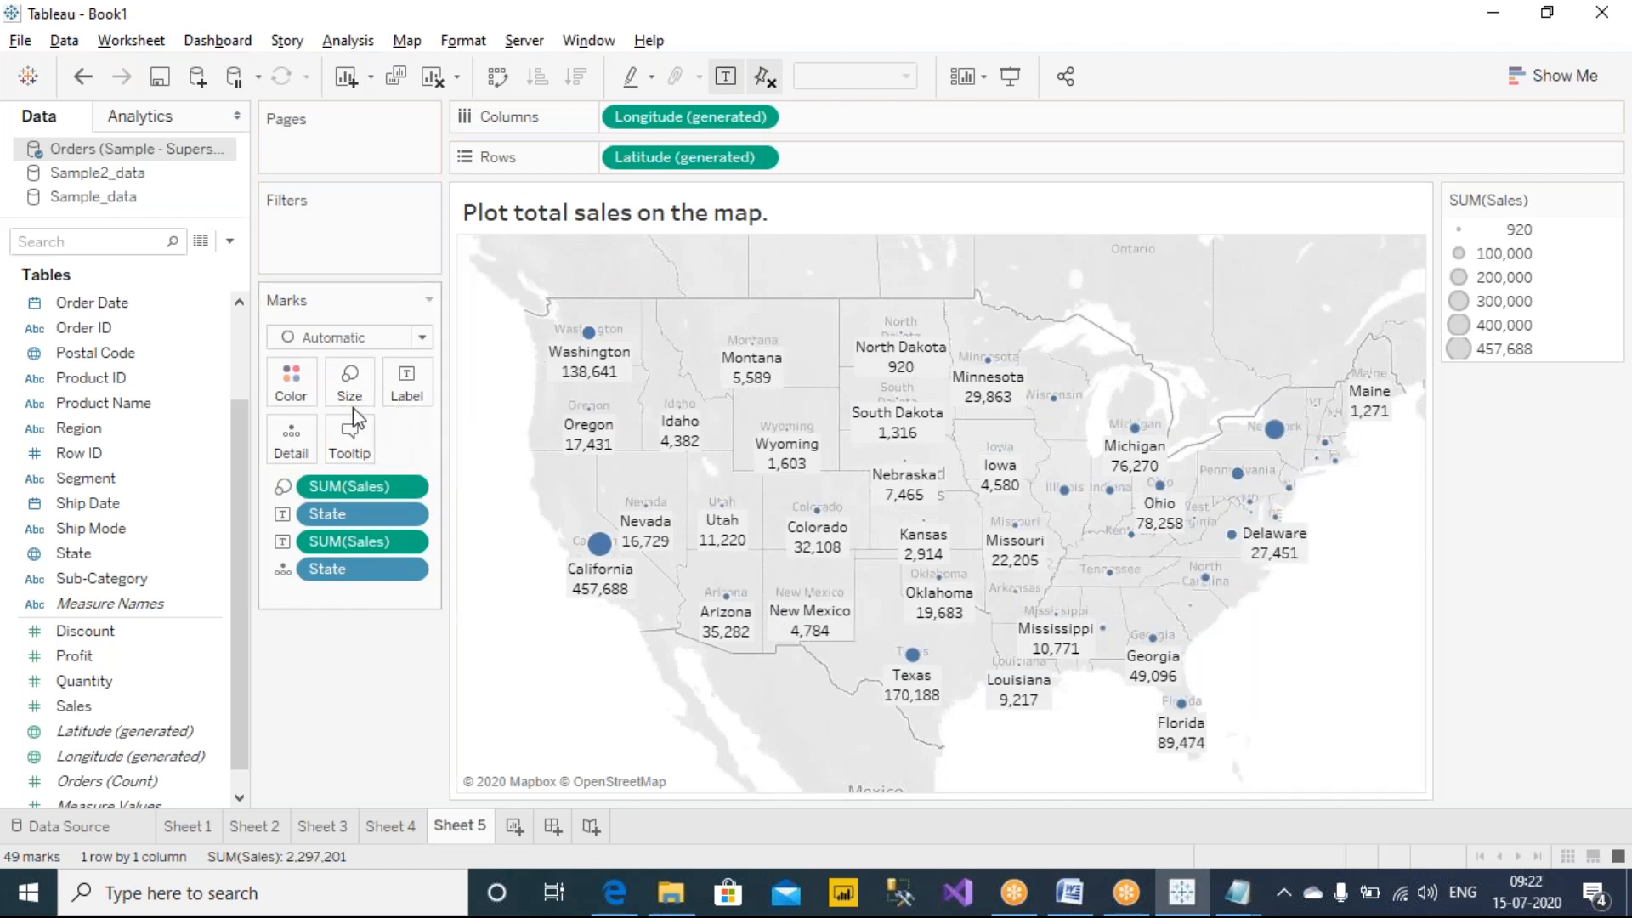
{"action": "left_click", "coordinate": [291, 381]}
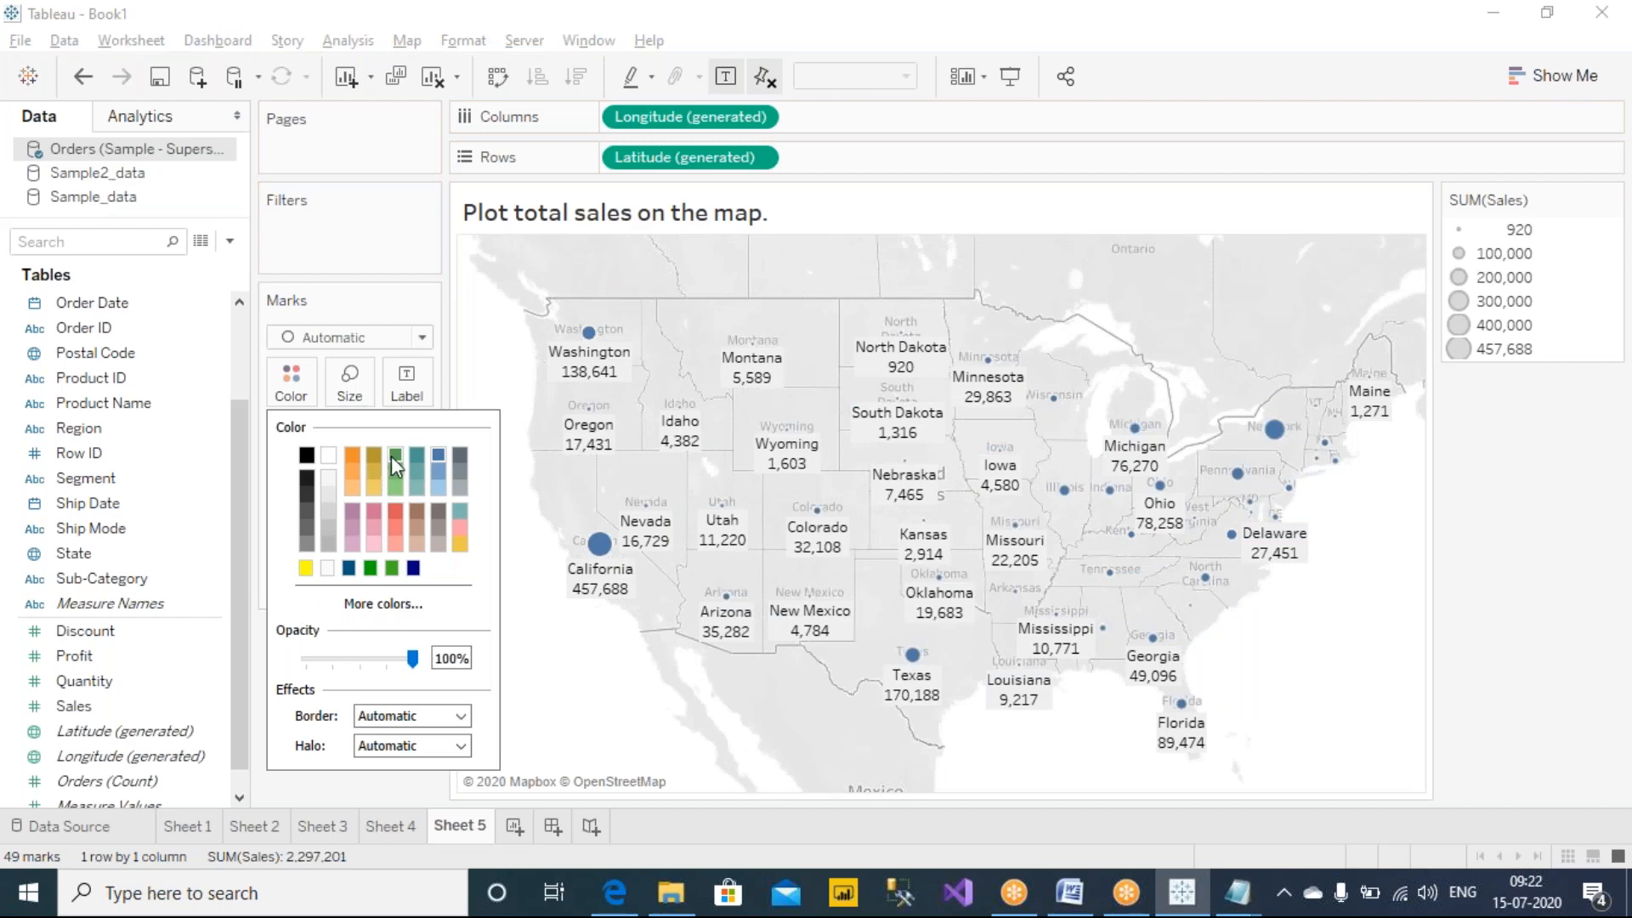
{"action": "left_click", "coordinate": [396, 456]}
{"action": "left_click", "coordinate": [375, 248]}
Enlarge the overall mark size slightly so the state circles on the map are bigger.
{"action": "left_click", "coordinate": [365, 398]}
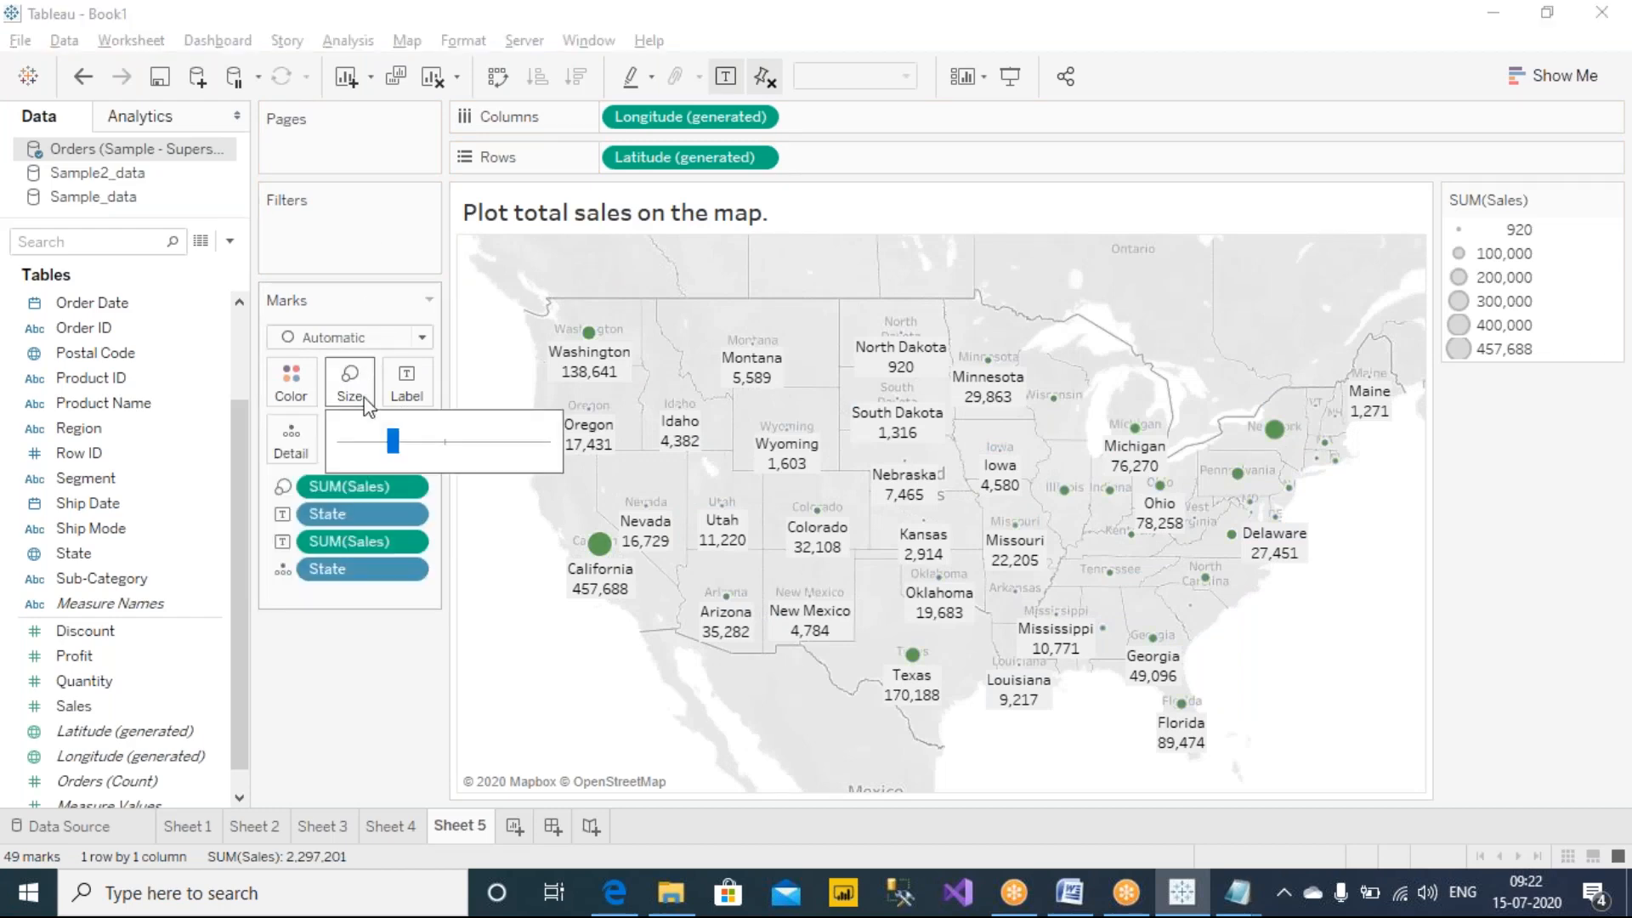
{"action": "left_click_drag", "start_coordinate": [391, 441], "coordinate": [415, 448]}
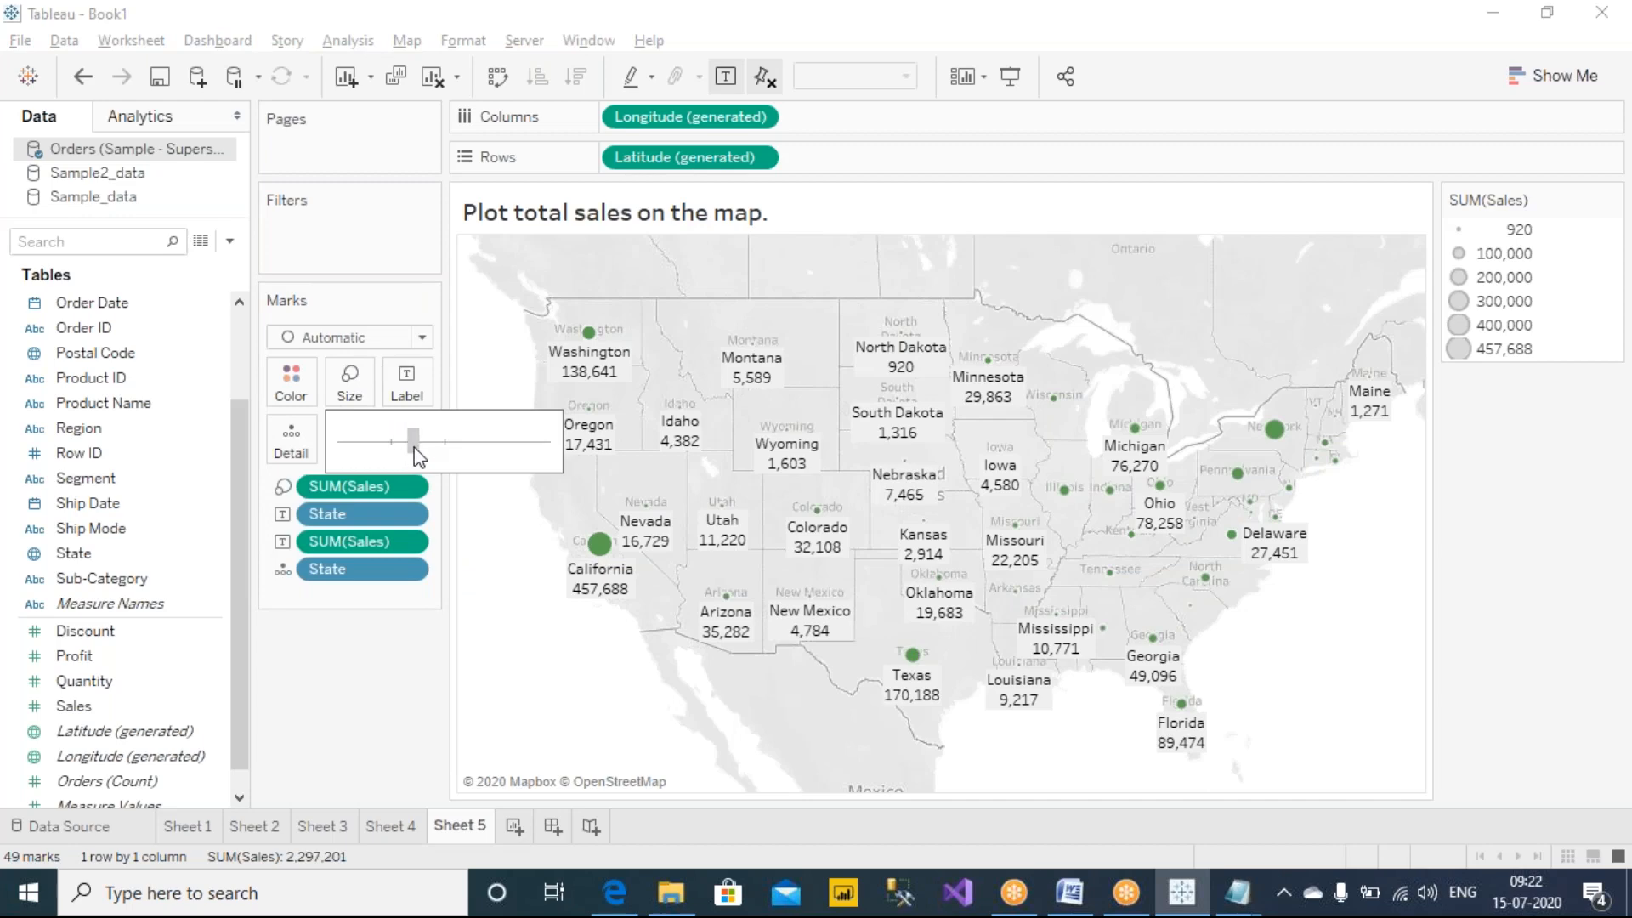
{"action": "left_click_drag", "start_coordinate": [417, 448], "coordinate": [409, 446]}
{"action": "left_click", "coordinate": [325, 694]}
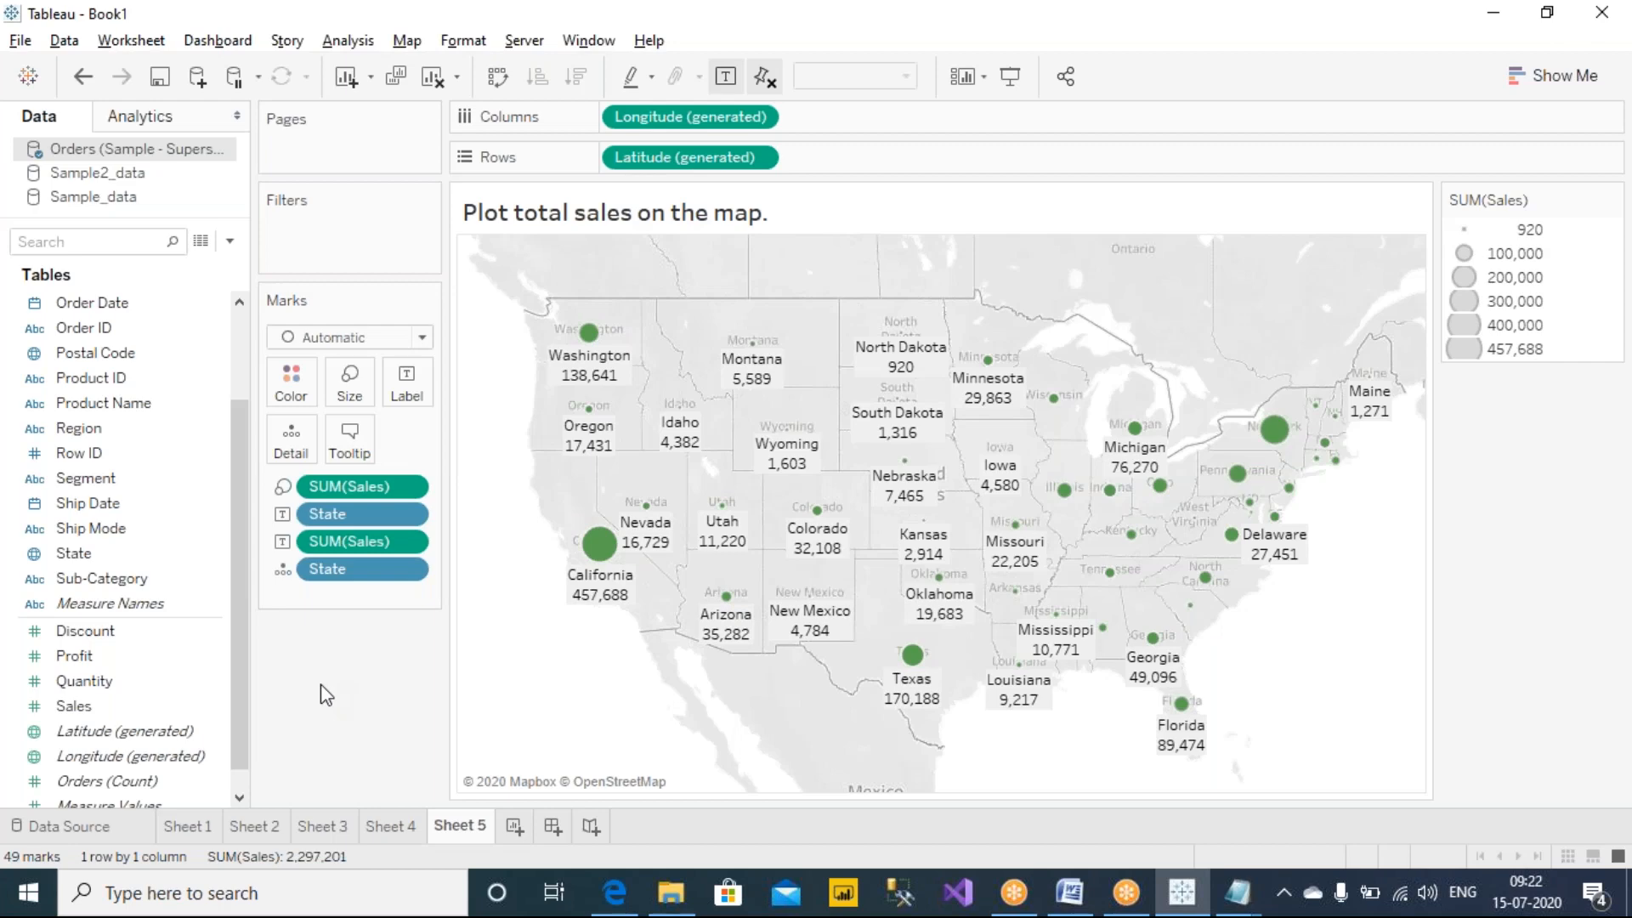
Hide the mark labels on the map and inspect the sales details of the California and New York circles.
{"action": "left_click", "coordinate": [728, 77]}
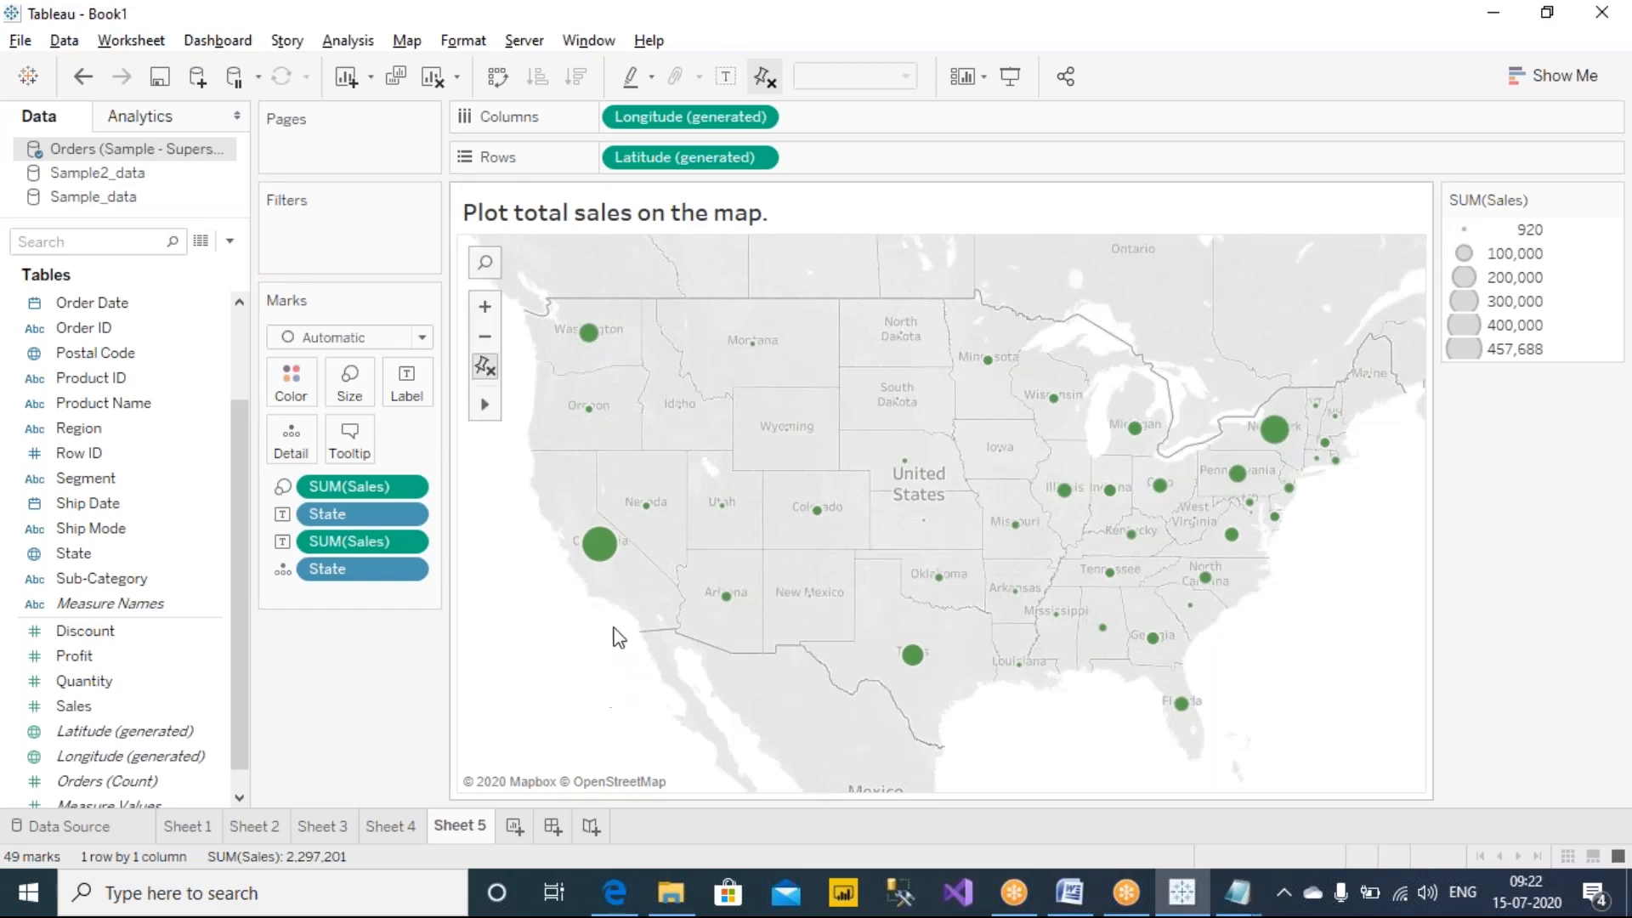
{"action": "mouse_move", "coordinate": [606, 563]}
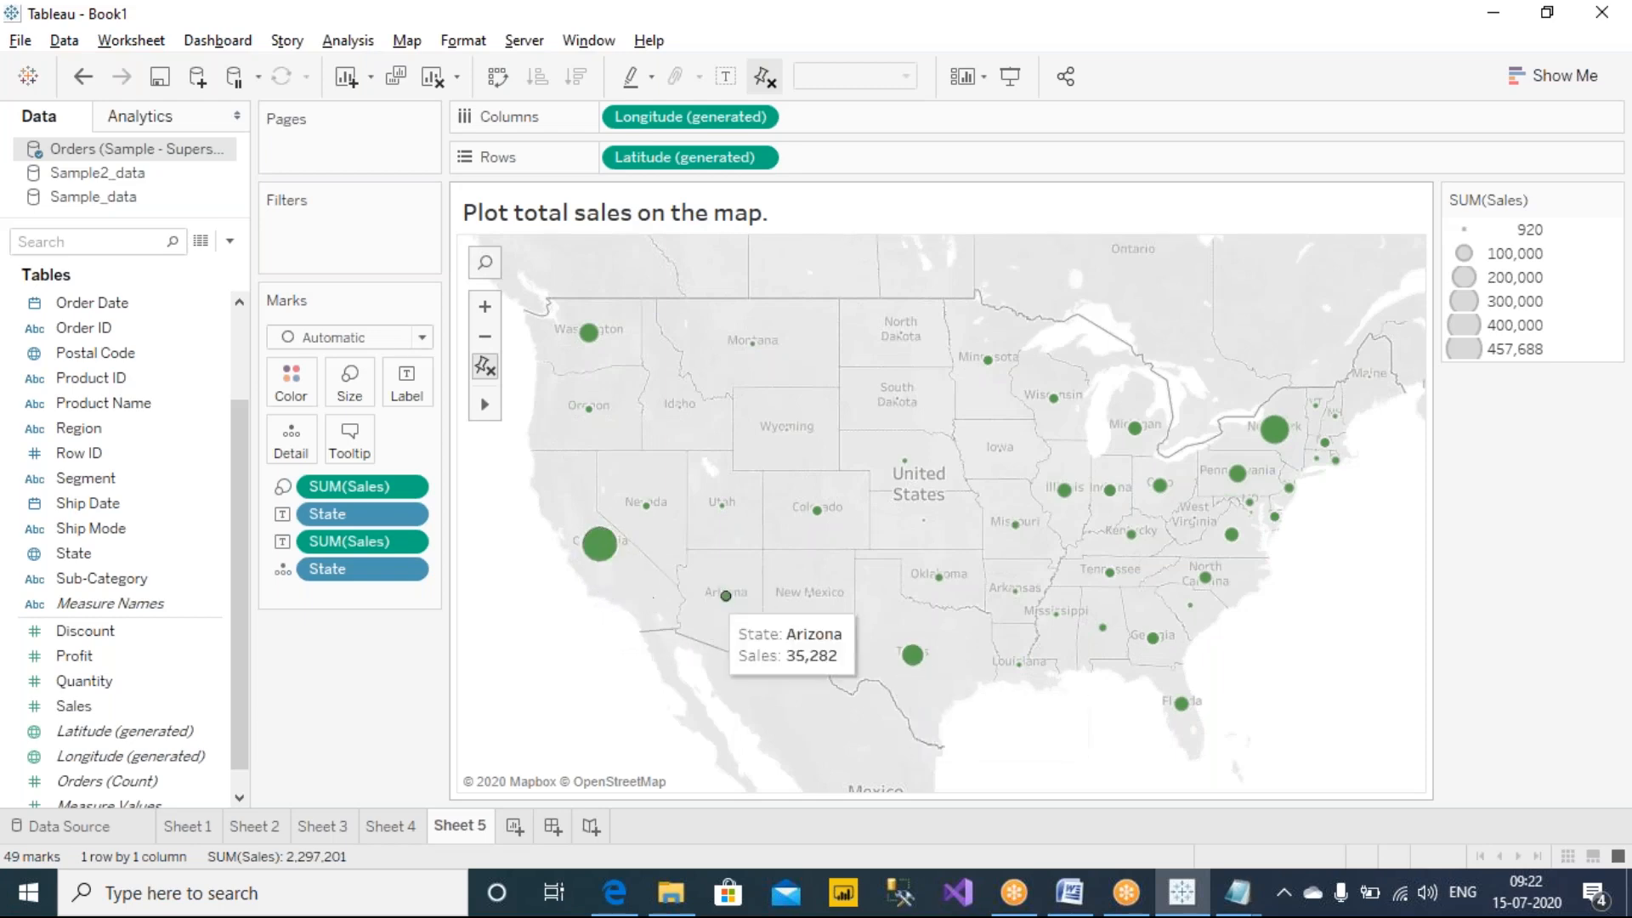
{"action": "mouse_move", "coordinate": [1282, 443]}
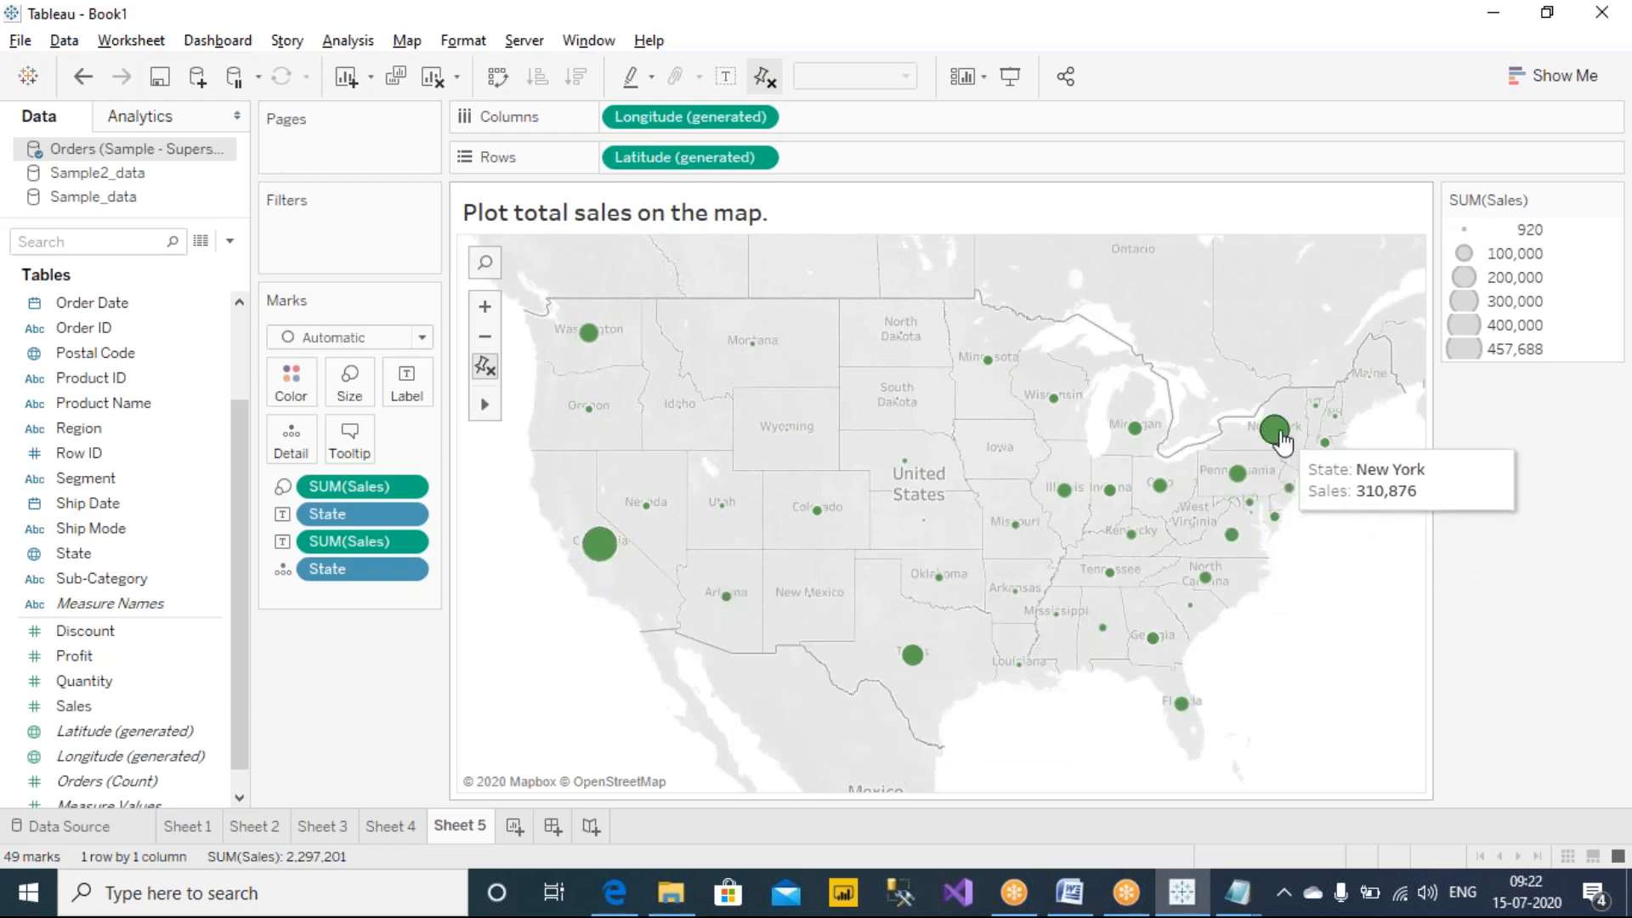
Check the Texas circle's sales details and enlarge the overall mark size further so the state circles stand out more.
{"action": "mouse_move", "coordinate": [912, 665]}
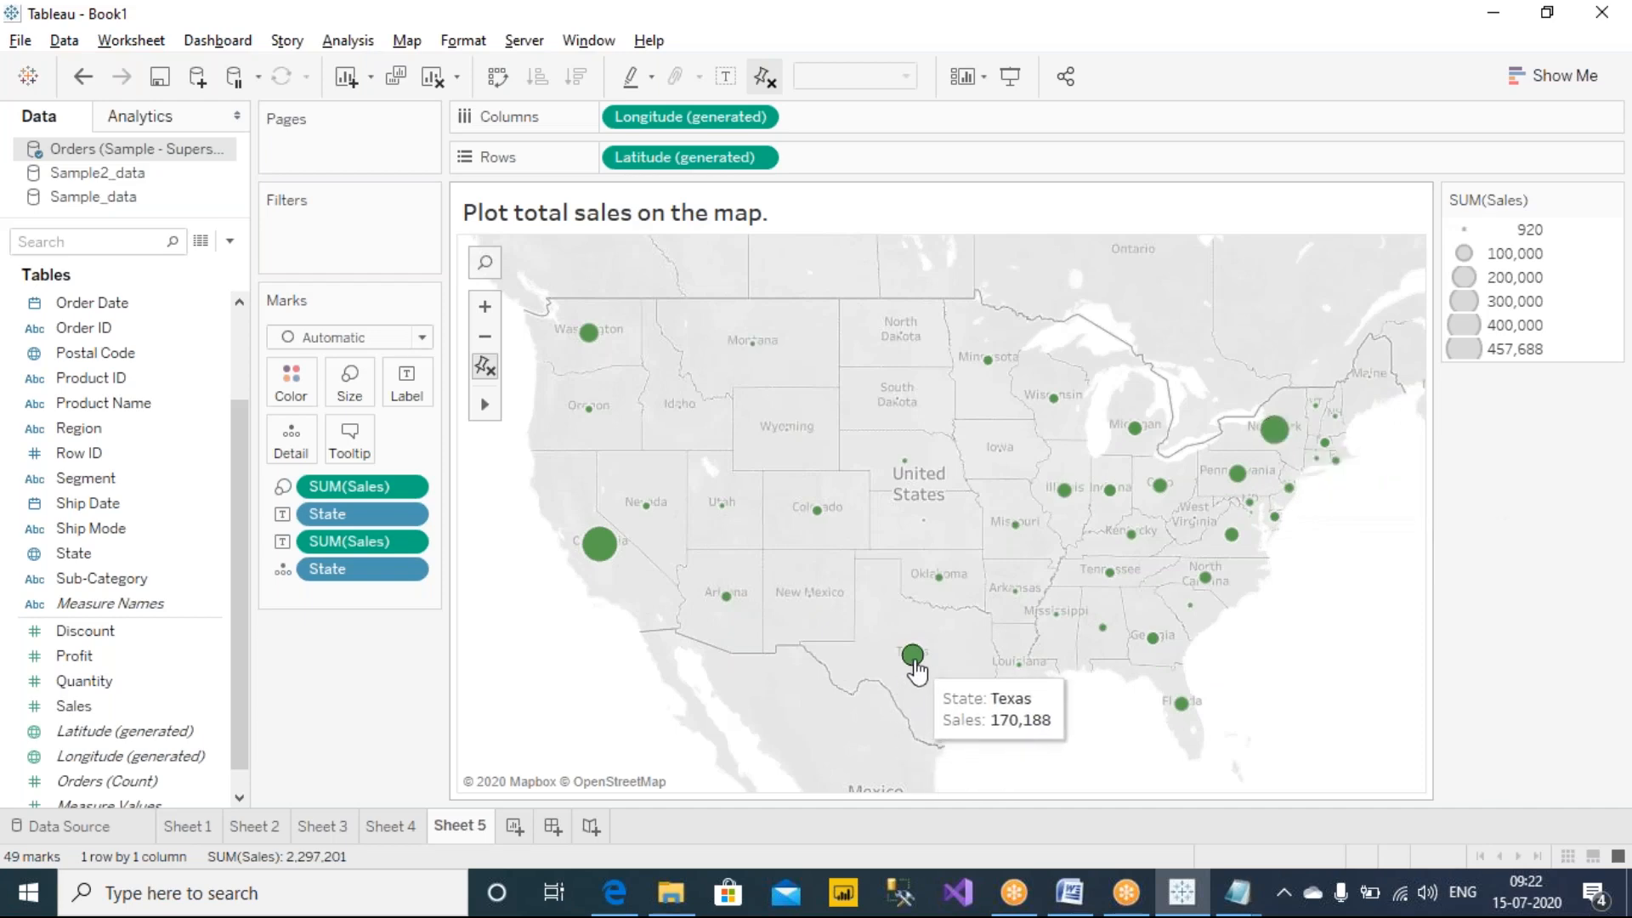
{"action": "mouse_move", "coordinate": [1131, 534]}
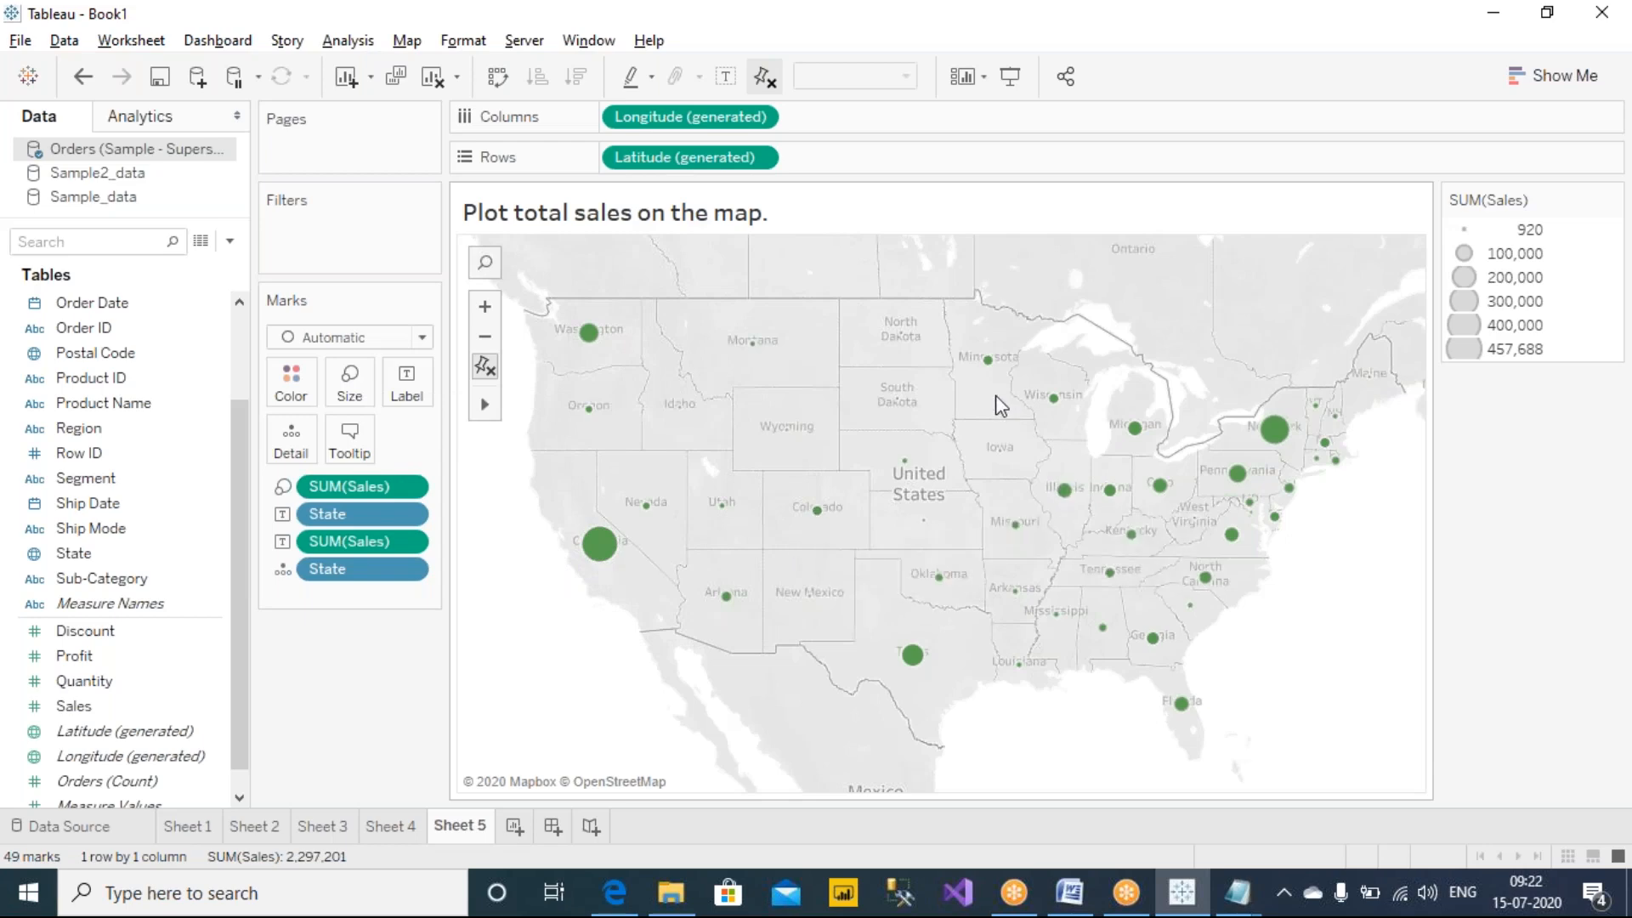
{"action": "left_click", "coordinate": [350, 378]}
{"action": "left_click_drag", "start_coordinate": [404, 449], "coordinate": [466, 462]}
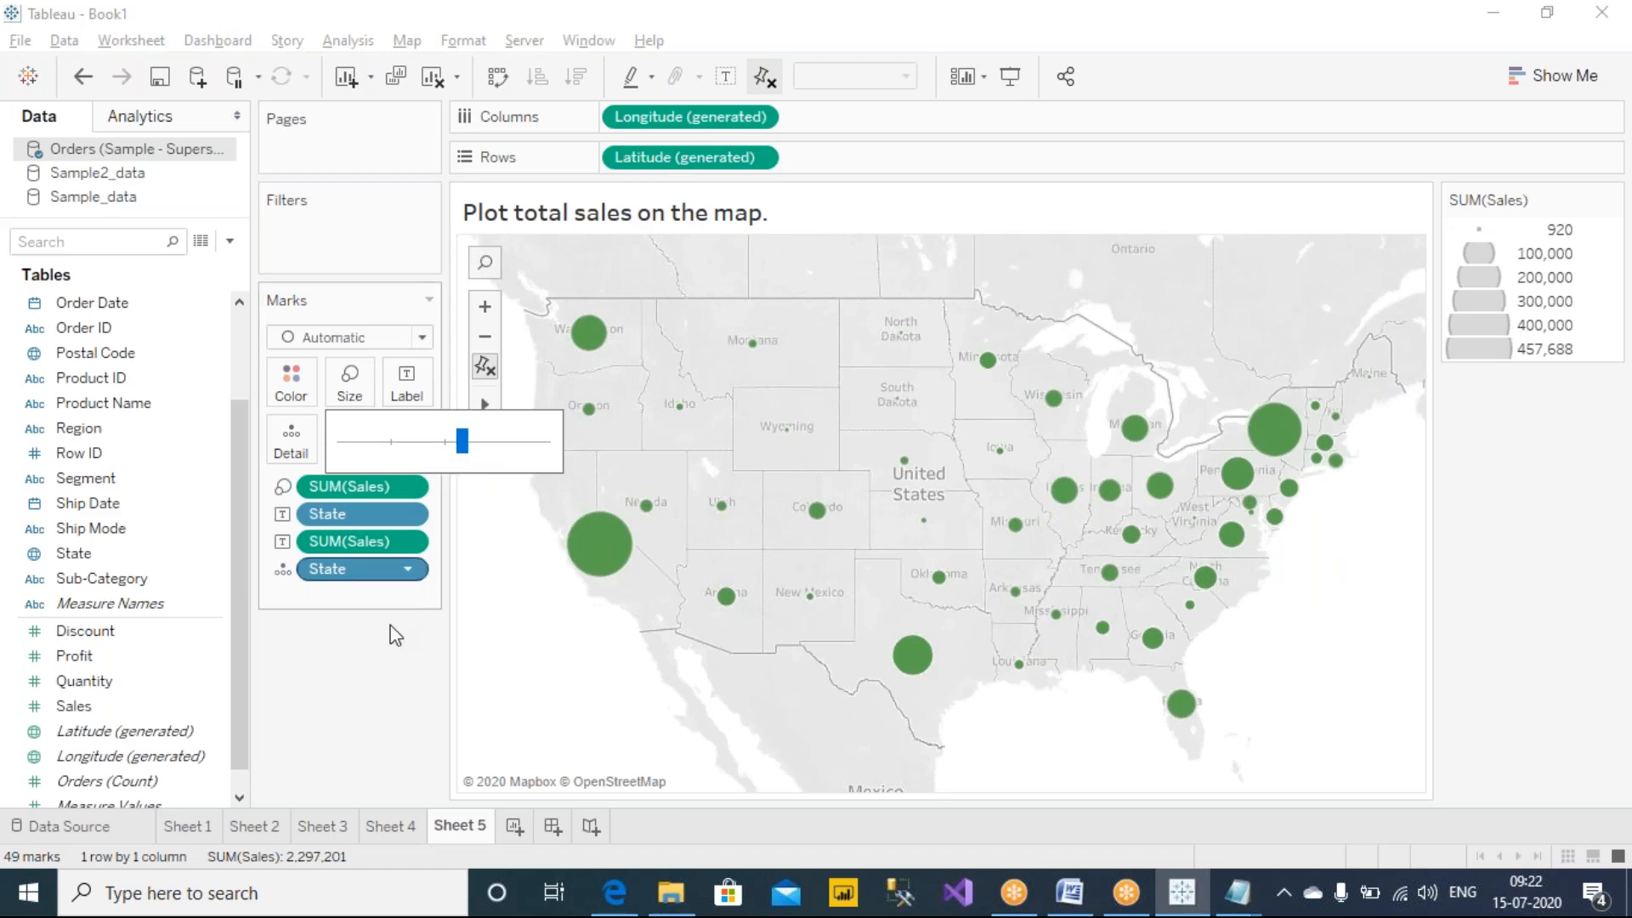
{"action": "left_click", "coordinate": [379, 693]}
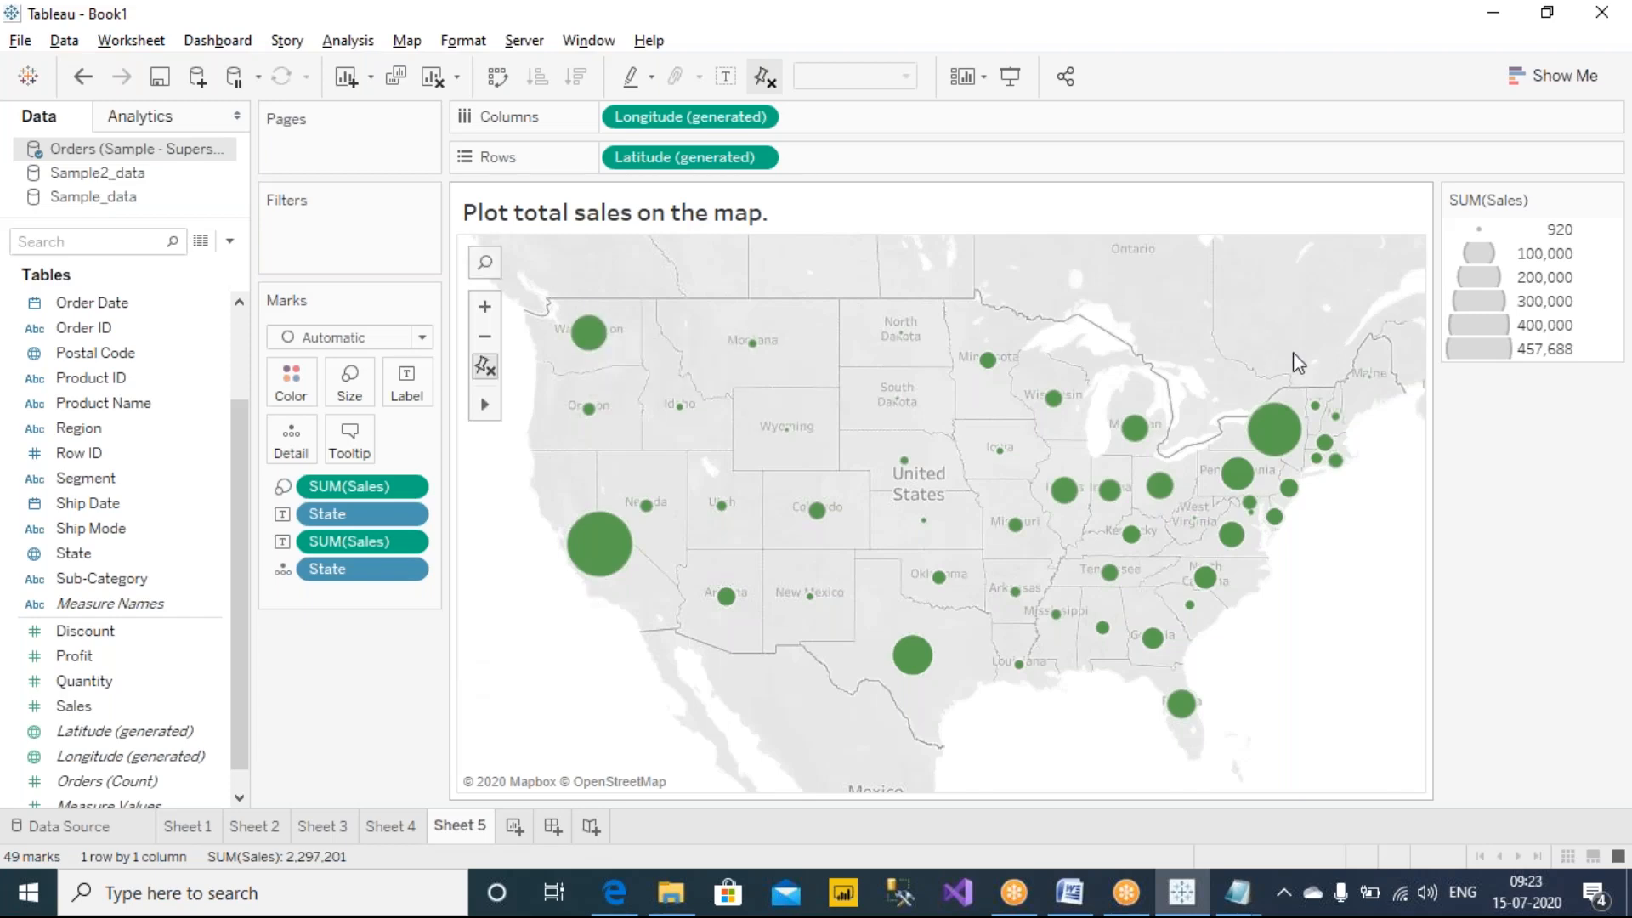
{"action": "mouse_move", "coordinate": [565, 542]}
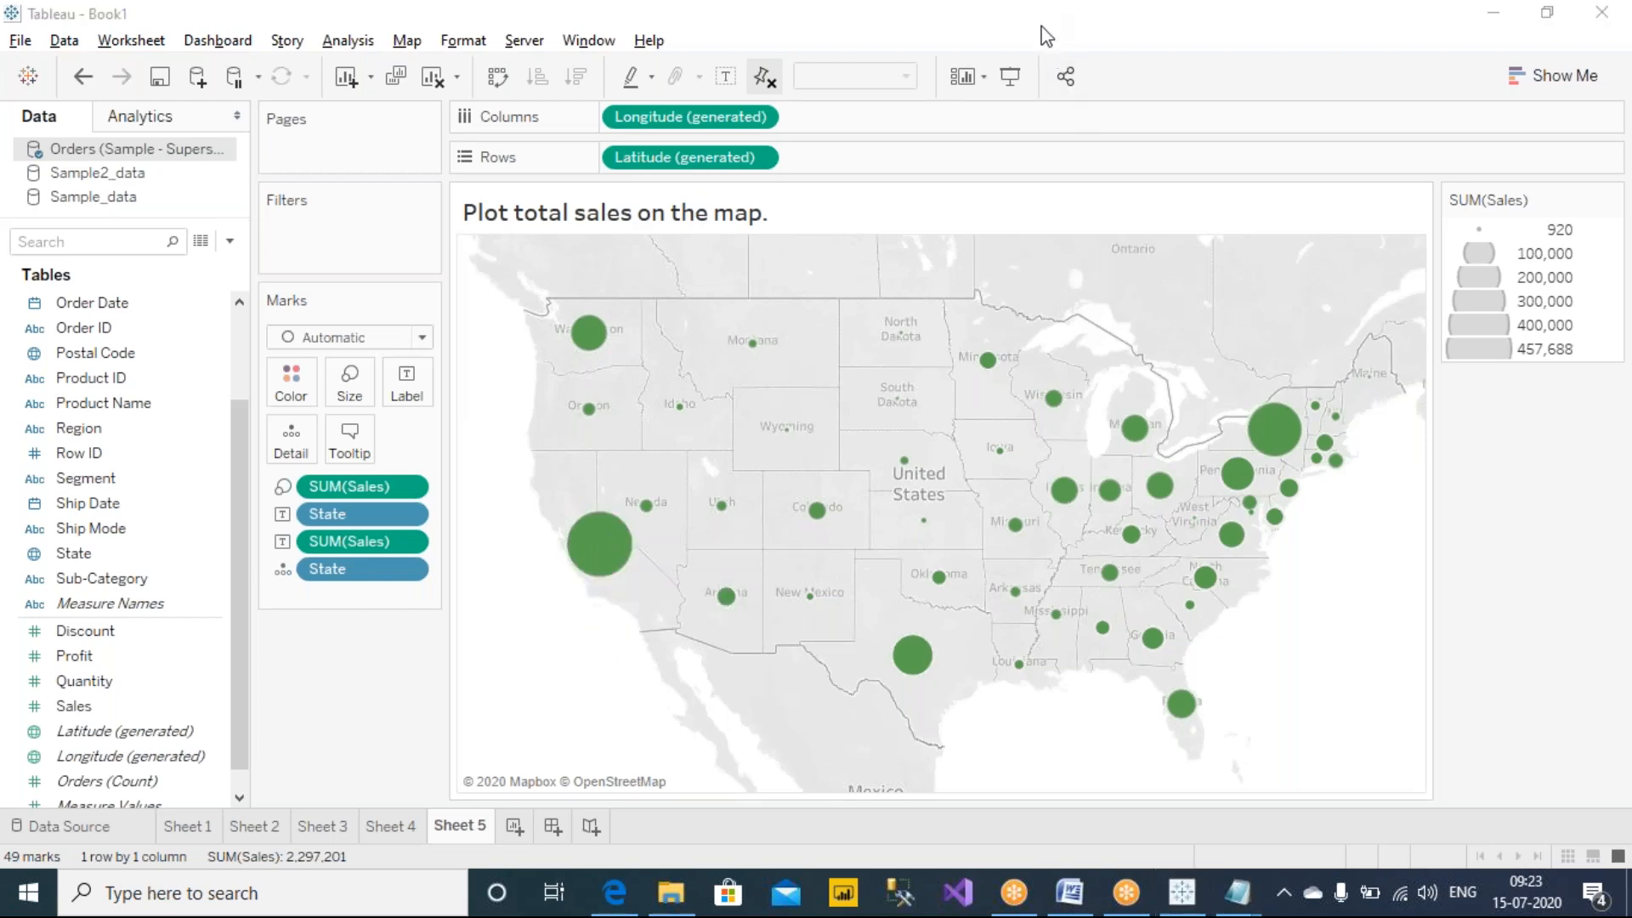
{"action": "mouse_move", "coordinate": [504, 657]}
{"action": "left_mouse_down"}
{"action": "mouse_move", "coordinate": [577, 582]}
{"action": "mouse_move", "coordinate": [578, 629]}
{"action": "left_mouse_up"}
{"action": "mouse_move", "coordinate": [555, 468]}
{"action": "left_mouse_down"}
{"action": "mouse_move", "coordinate": [595, 426]}
{"action": "mouse_move", "coordinate": [695, 435]}
{"action": "mouse_move", "coordinate": [770, 481]}
{"action": "mouse_move", "coordinate": [764, 614]}
{"action": "mouse_move", "coordinate": [721, 647]}
{"action": "left_mouse_up"}
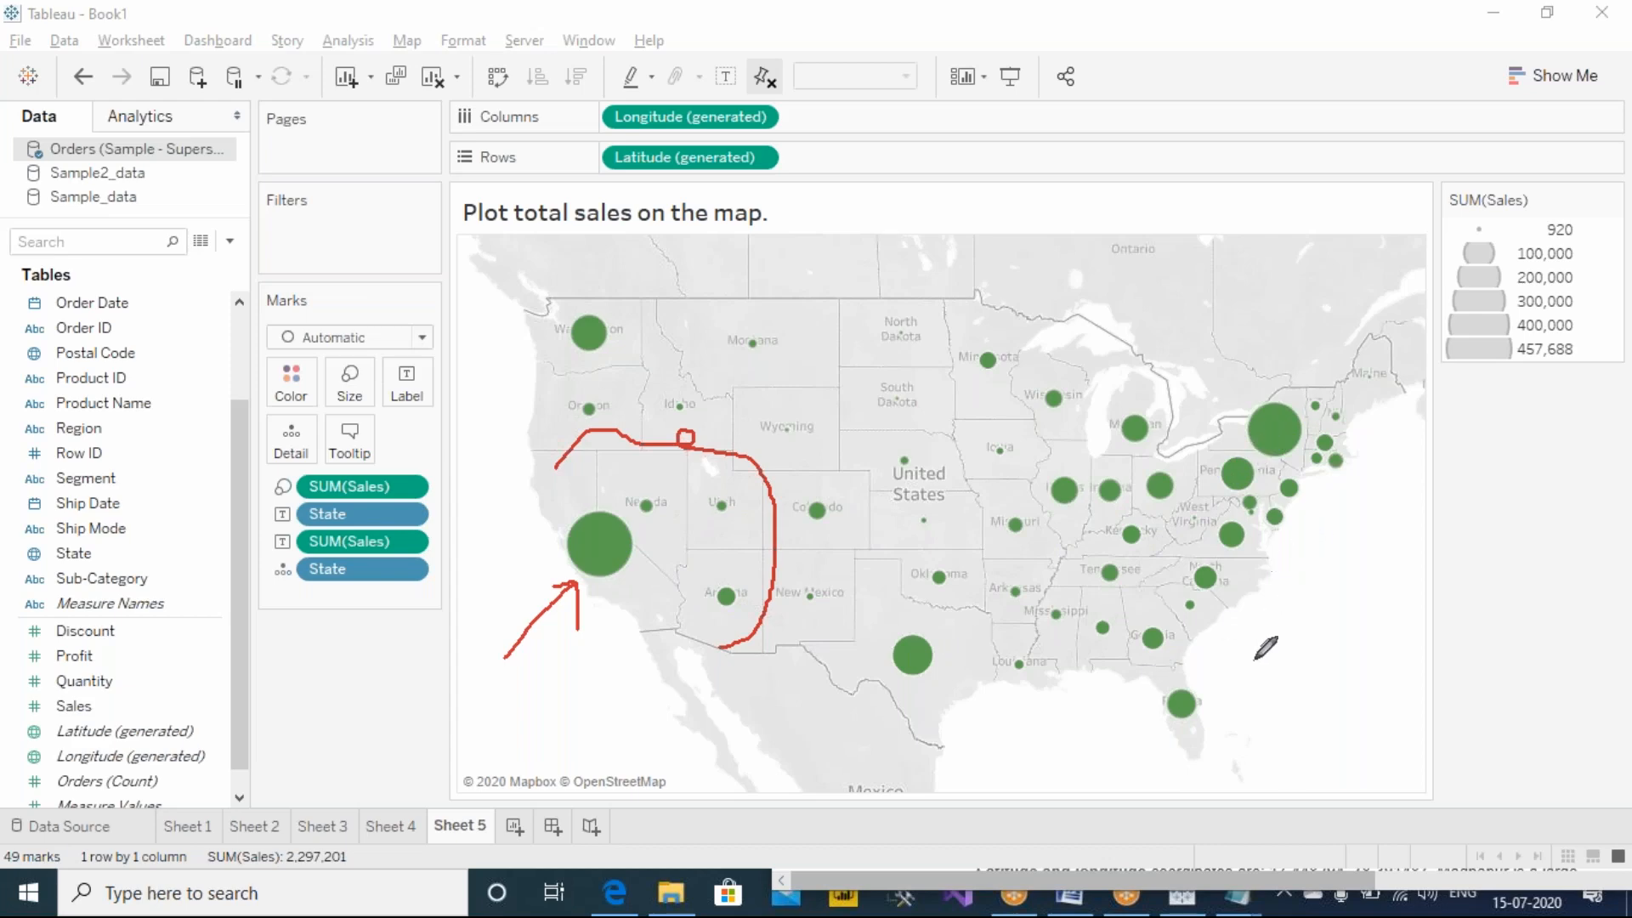
{"action": "mouse_move", "coordinate": [1213, 358]}
{"action": "left_mouse_down"}
{"action": "mouse_move", "coordinate": [1061, 424]}
{"action": "mouse_move", "coordinate": [1074, 642]}
{"action": "mouse_move", "coordinate": [1322, 551]}
{"action": "mouse_move", "coordinate": [1285, 355]}
{"action": "mouse_move", "coordinate": [1199, 368]}
{"action": "left_mouse_up"}
{"action": "left_click_drag", "start_coordinate": [1041, 448], "coordinate": [945, 412]}
{"action": "left_click_drag", "start_coordinate": [1016, 525], "coordinate": [926, 536]}
{"action": "left_click_drag", "start_coordinate": [1025, 577], "coordinate": [966, 636]}
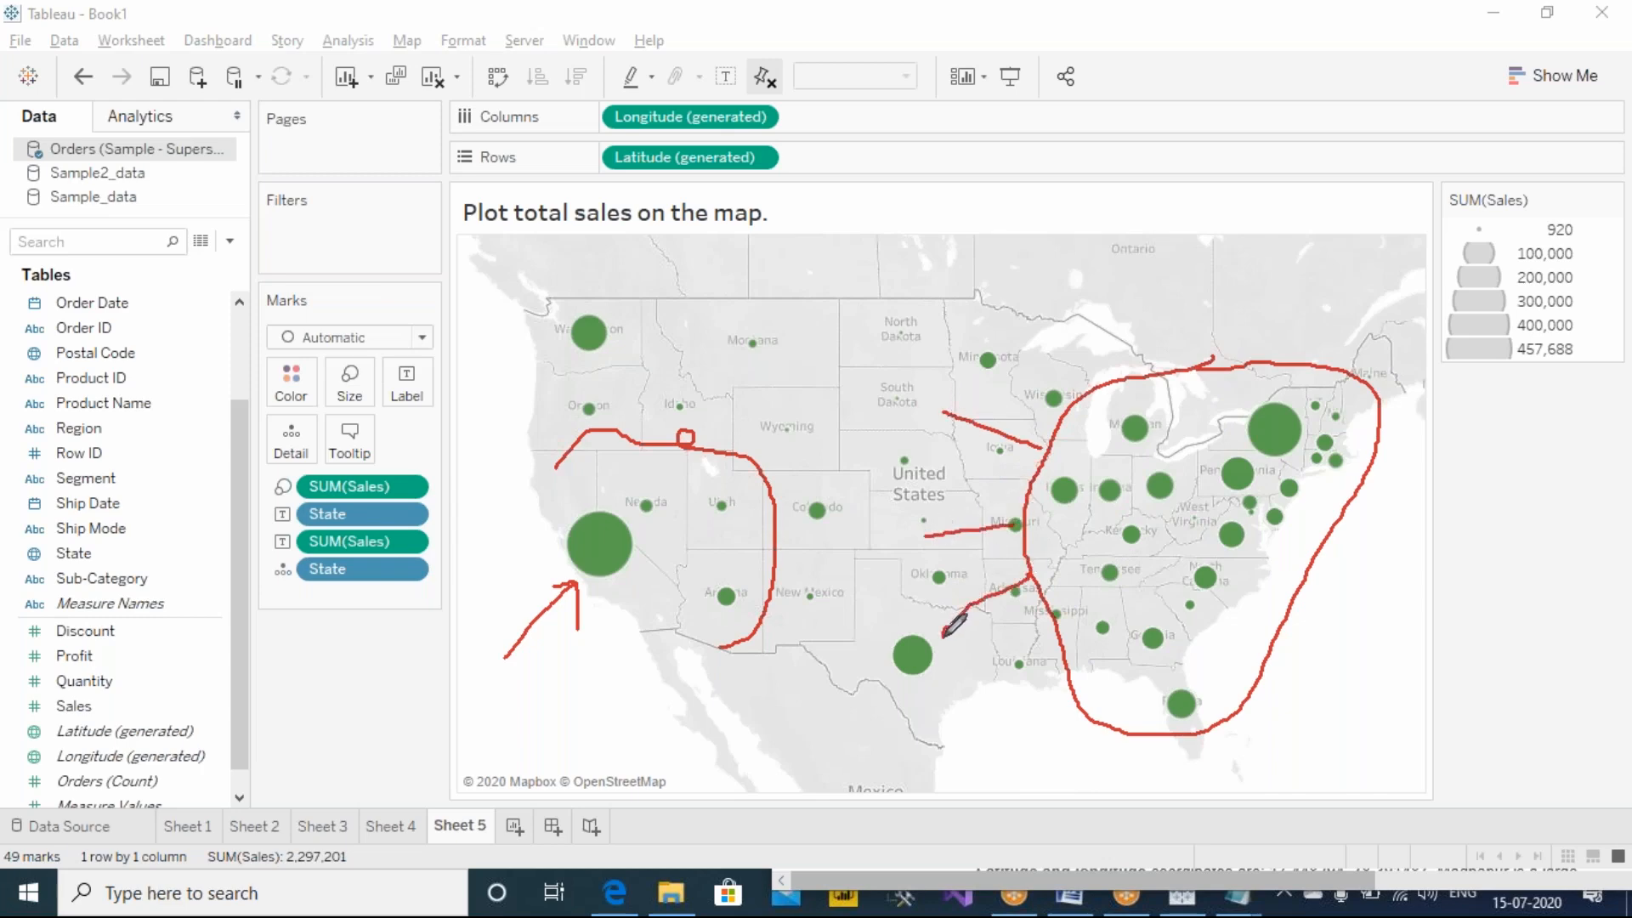
{"action": "left_click_drag", "start_coordinate": [933, 527], "coordinate": [943, 542]}
{"action": "left_click_drag", "start_coordinate": [945, 394], "coordinate": [948, 420]}
{"action": "mouse_move", "coordinate": [1053, 283]}
{"action": "left_mouse_down"}
{"action": "mouse_move", "coordinate": [1017, 564]}
{"action": "mouse_move", "coordinate": [967, 748]}
{"action": "mouse_move", "coordinate": [999, 374]}
{"action": "mouse_move", "coordinate": [1058, 304]}
{"action": "left_mouse_up"}
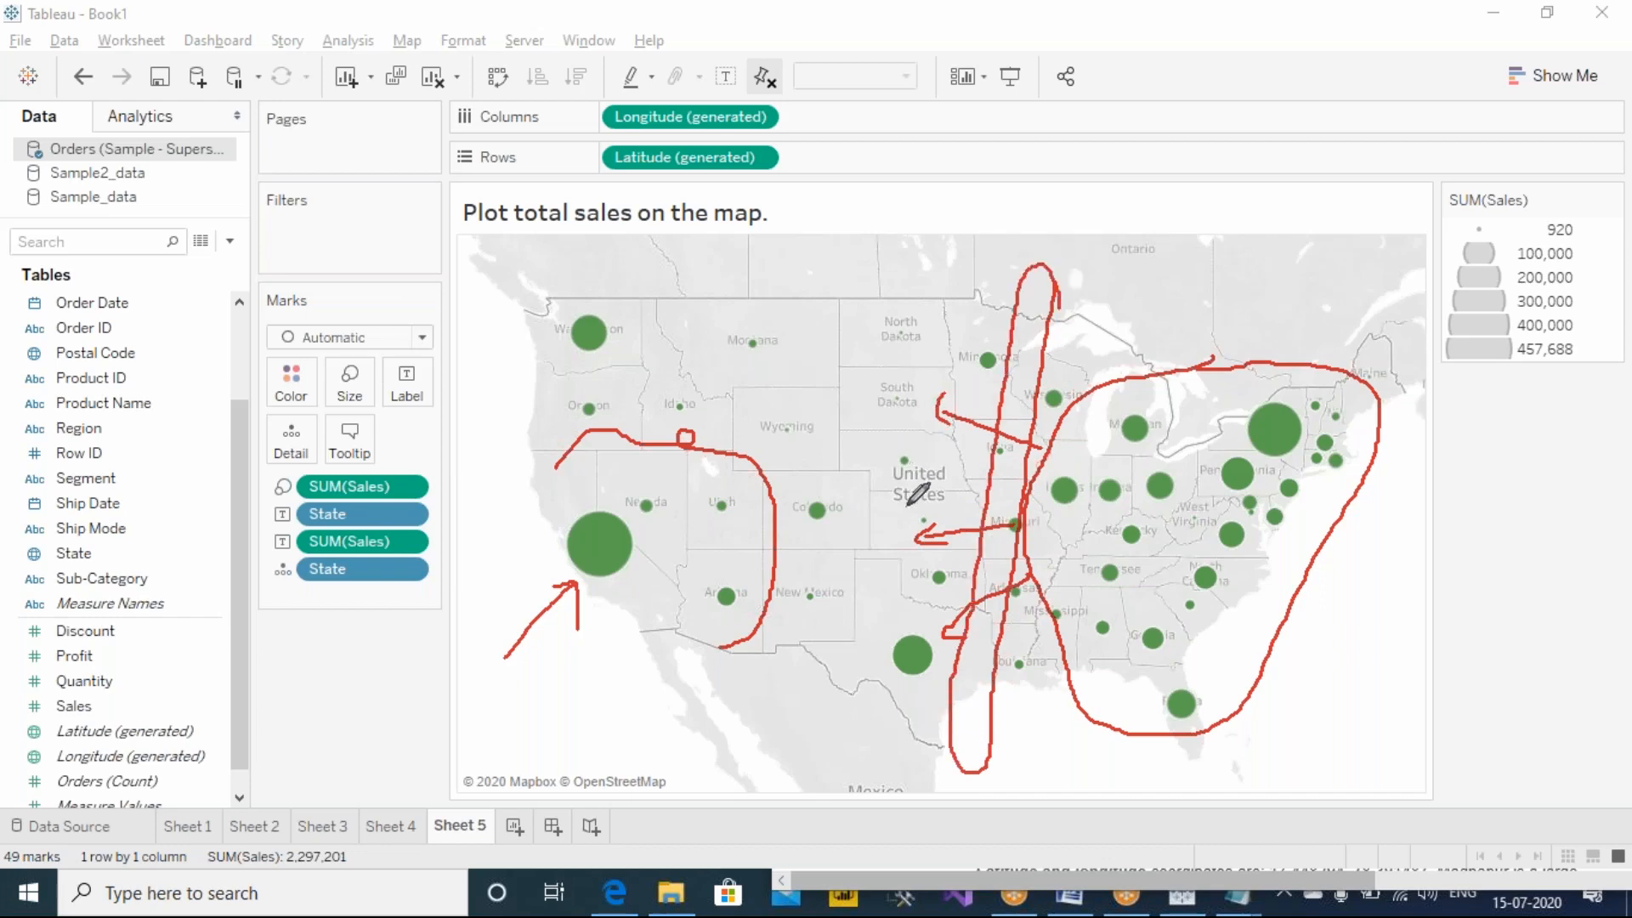
{"action": "left_click_drag", "start_coordinate": [948, 347], "coordinate": [976, 334]}
{"action": "left_click_drag", "start_coordinate": [927, 441], "coordinate": [957, 426]}
{"action": "left_click_drag", "start_coordinate": [939, 481], "coordinate": [972, 469]}
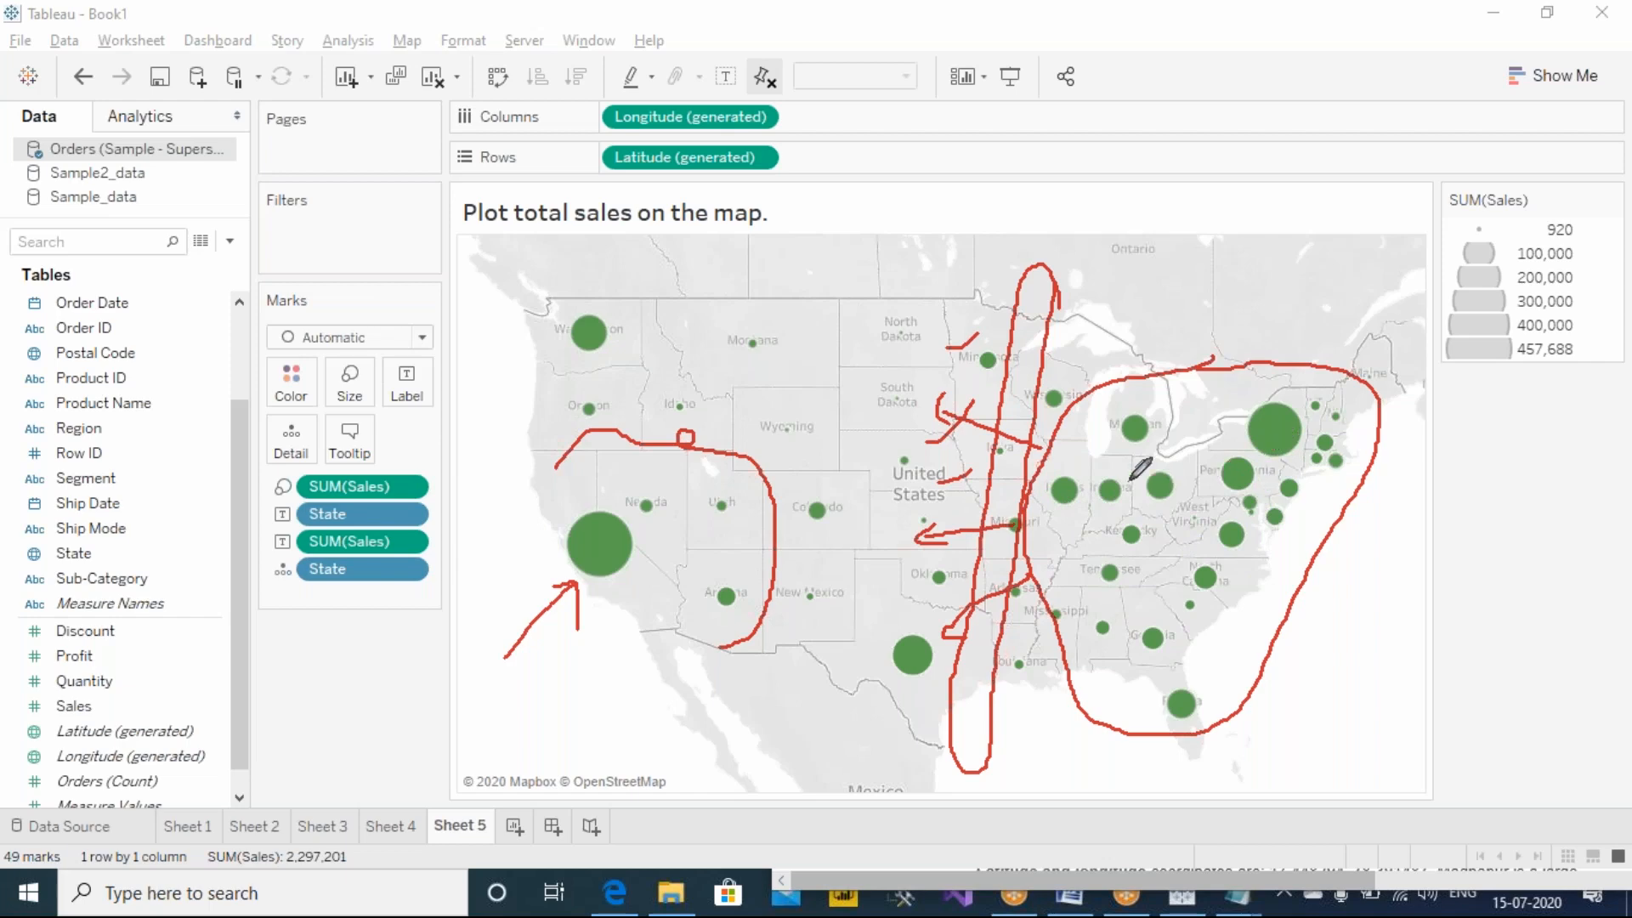
{"action": "left_click", "coordinate": [1516, 573]}
{"action": "left_click", "coordinate": [1025, 176]}
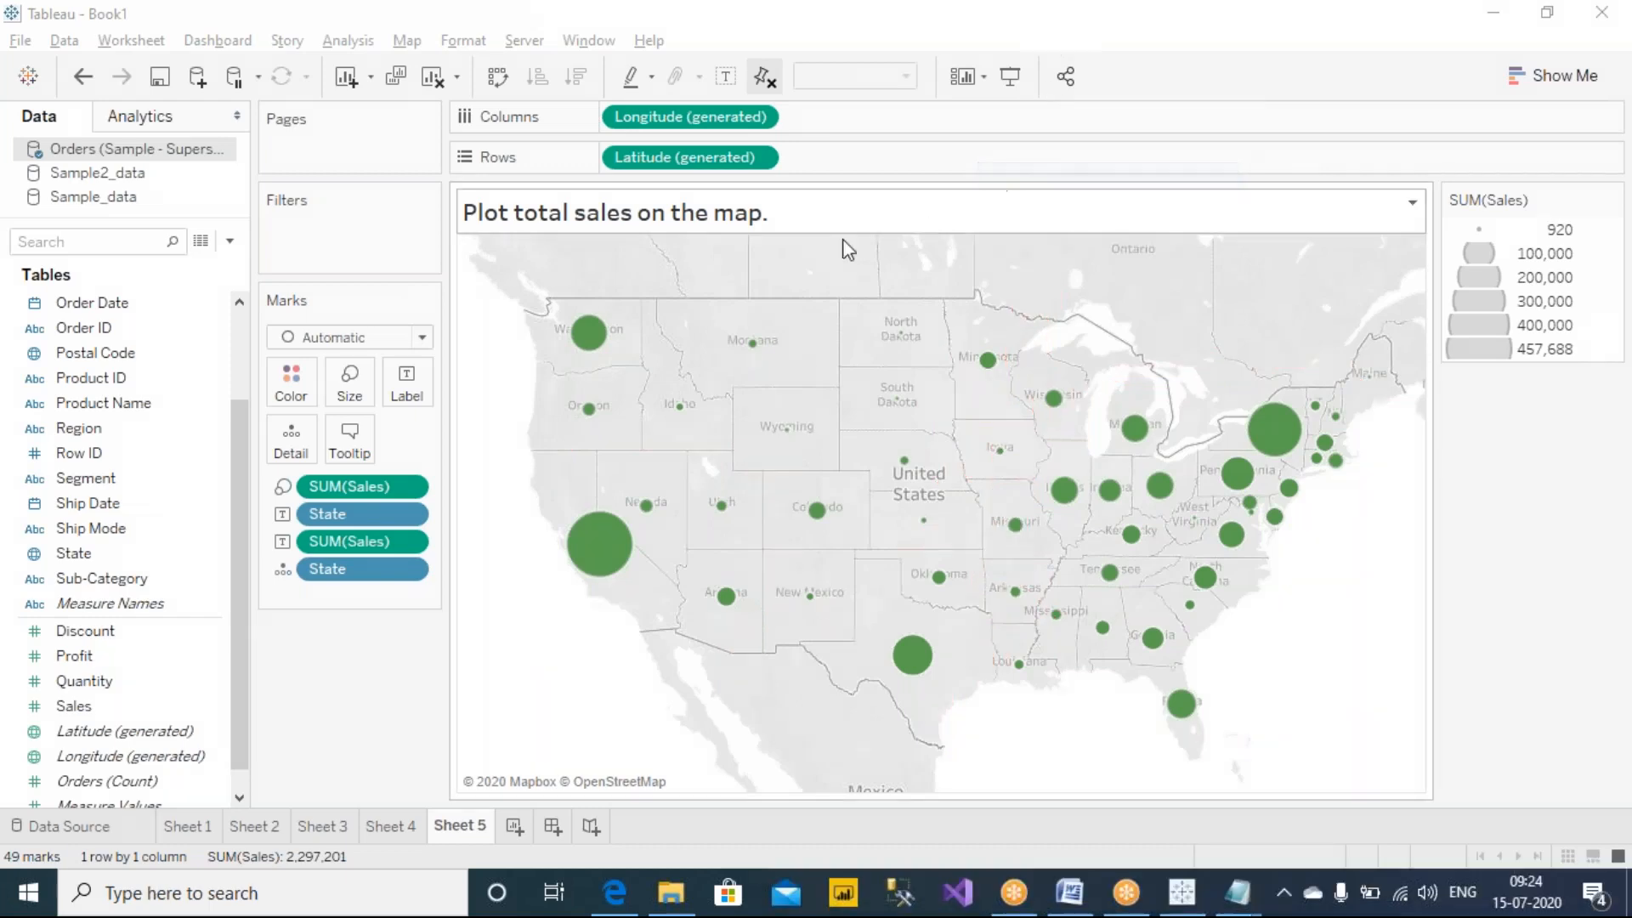
{"action": "left_click", "coordinate": [401, 712]}
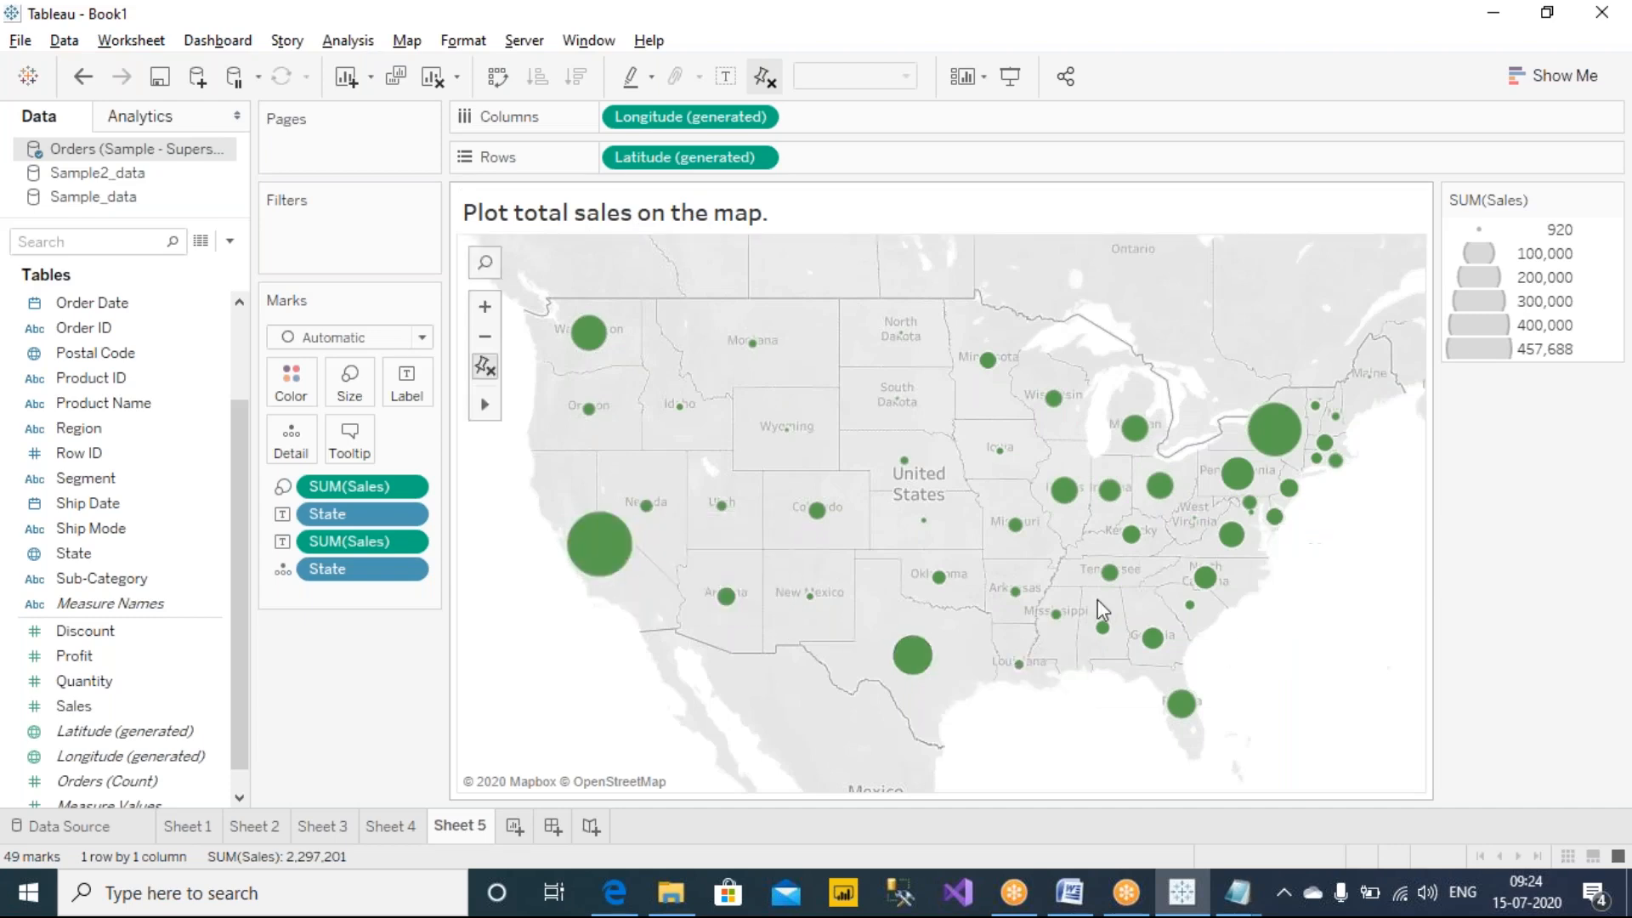
Create a new worksheet and plot the State field on it as a filled map using the Map mark type.
{"action": "left_click", "coordinate": [515, 826]}
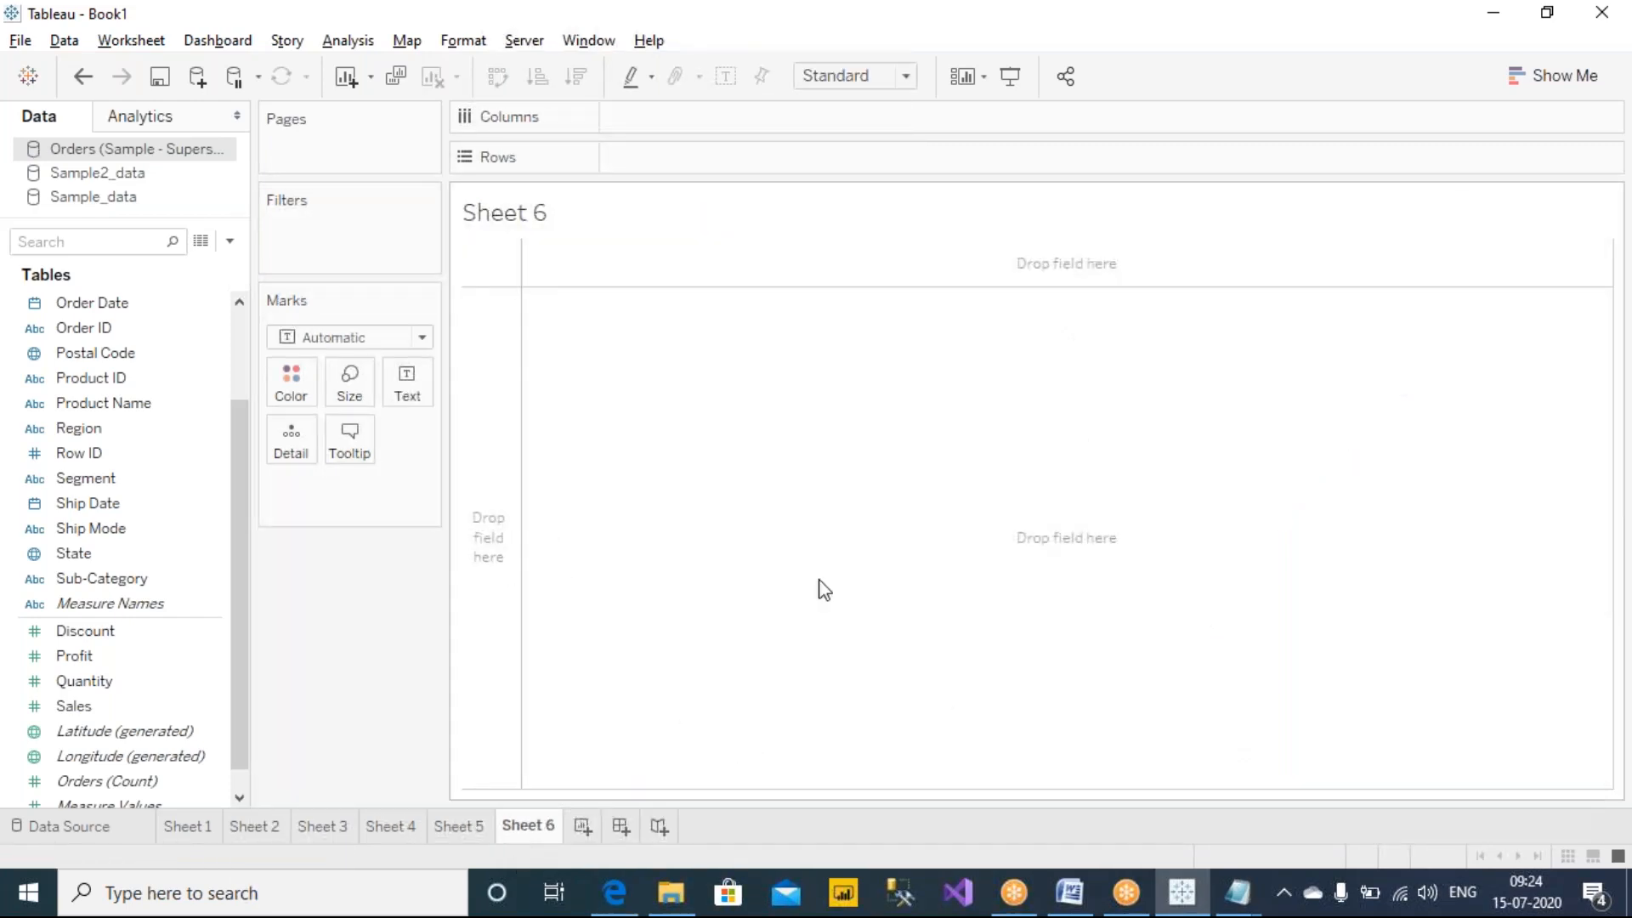
{"action": "left_click", "coordinate": [109, 554]}
{"action": "double_click", "coordinate": [109, 553]}
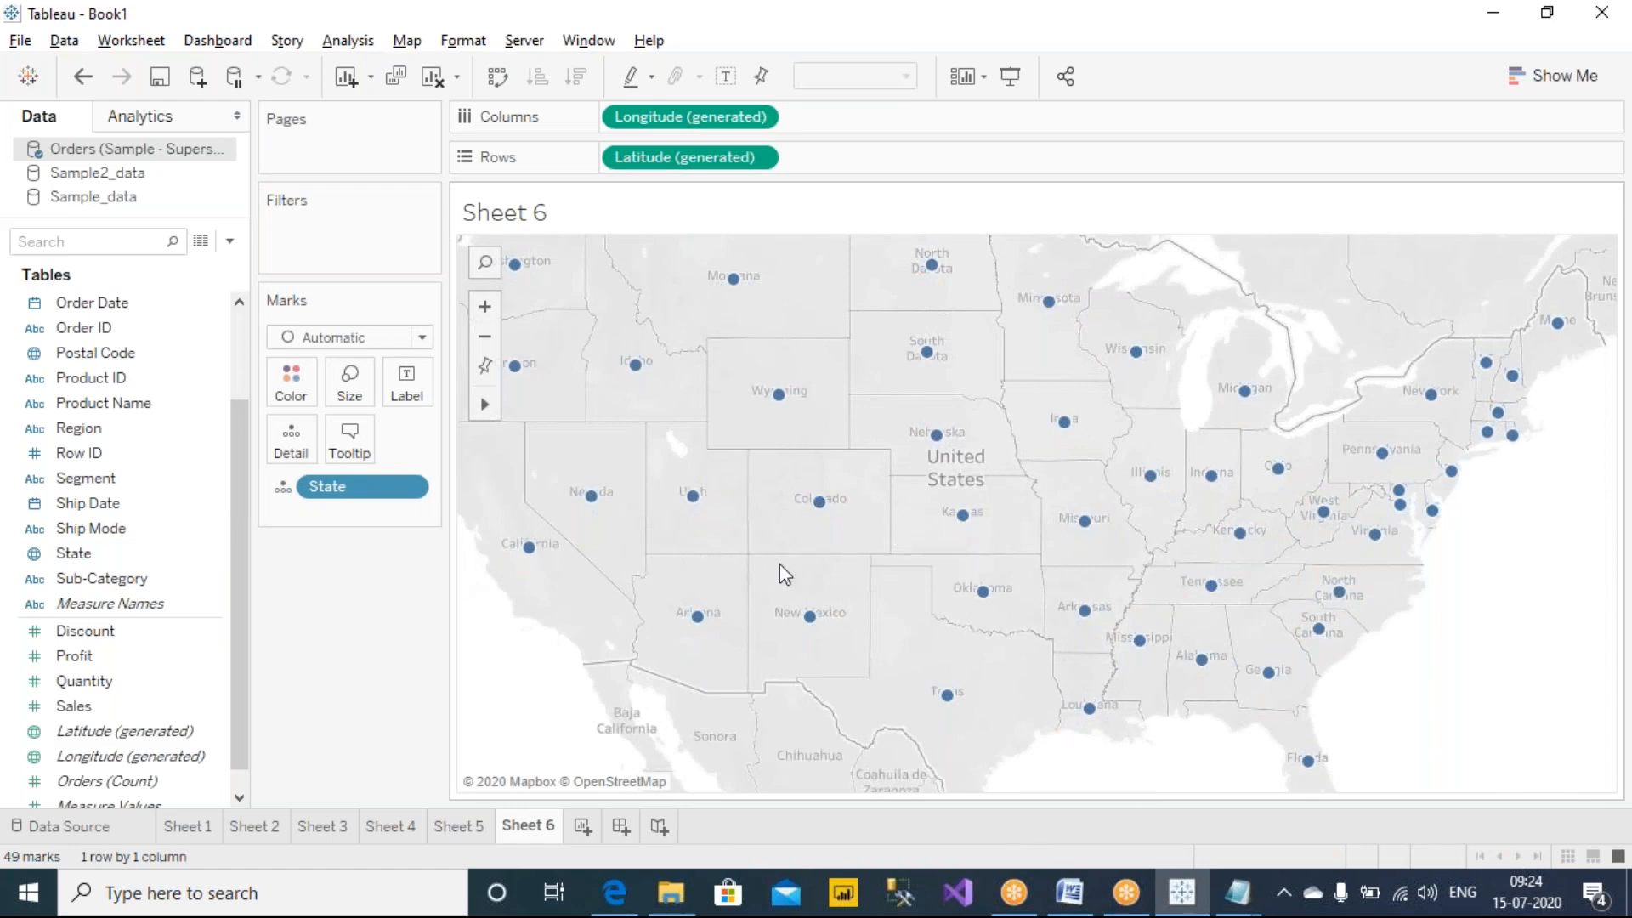
{"action": "left_click", "coordinate": [360, 337]}
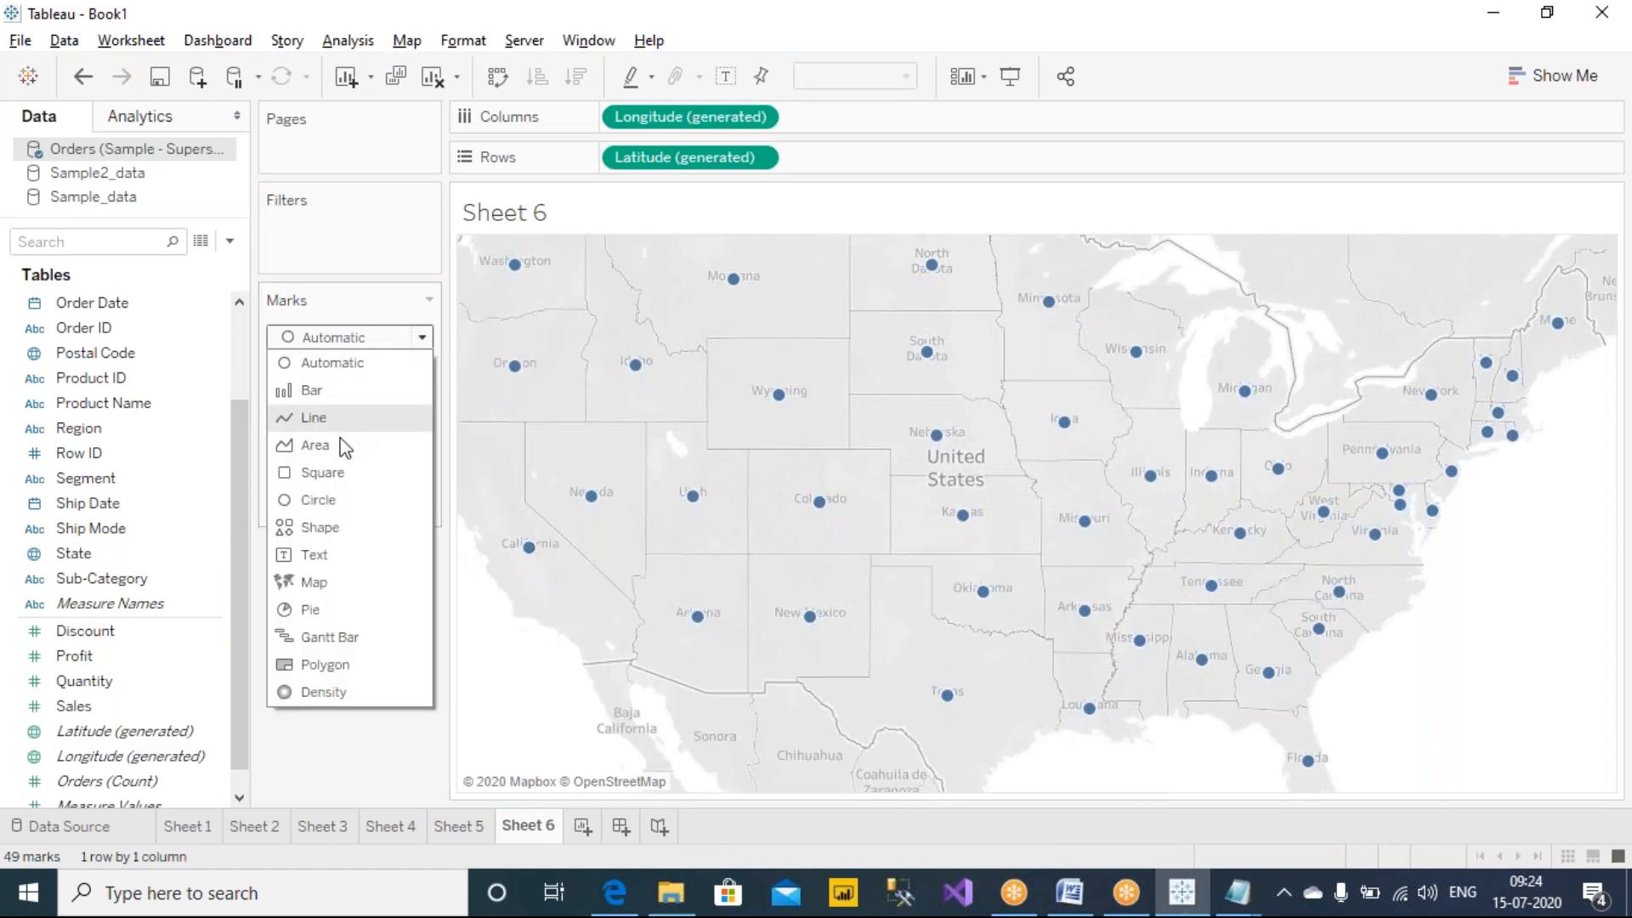
{"action": "left_click", "coordinate": [331, 584]}
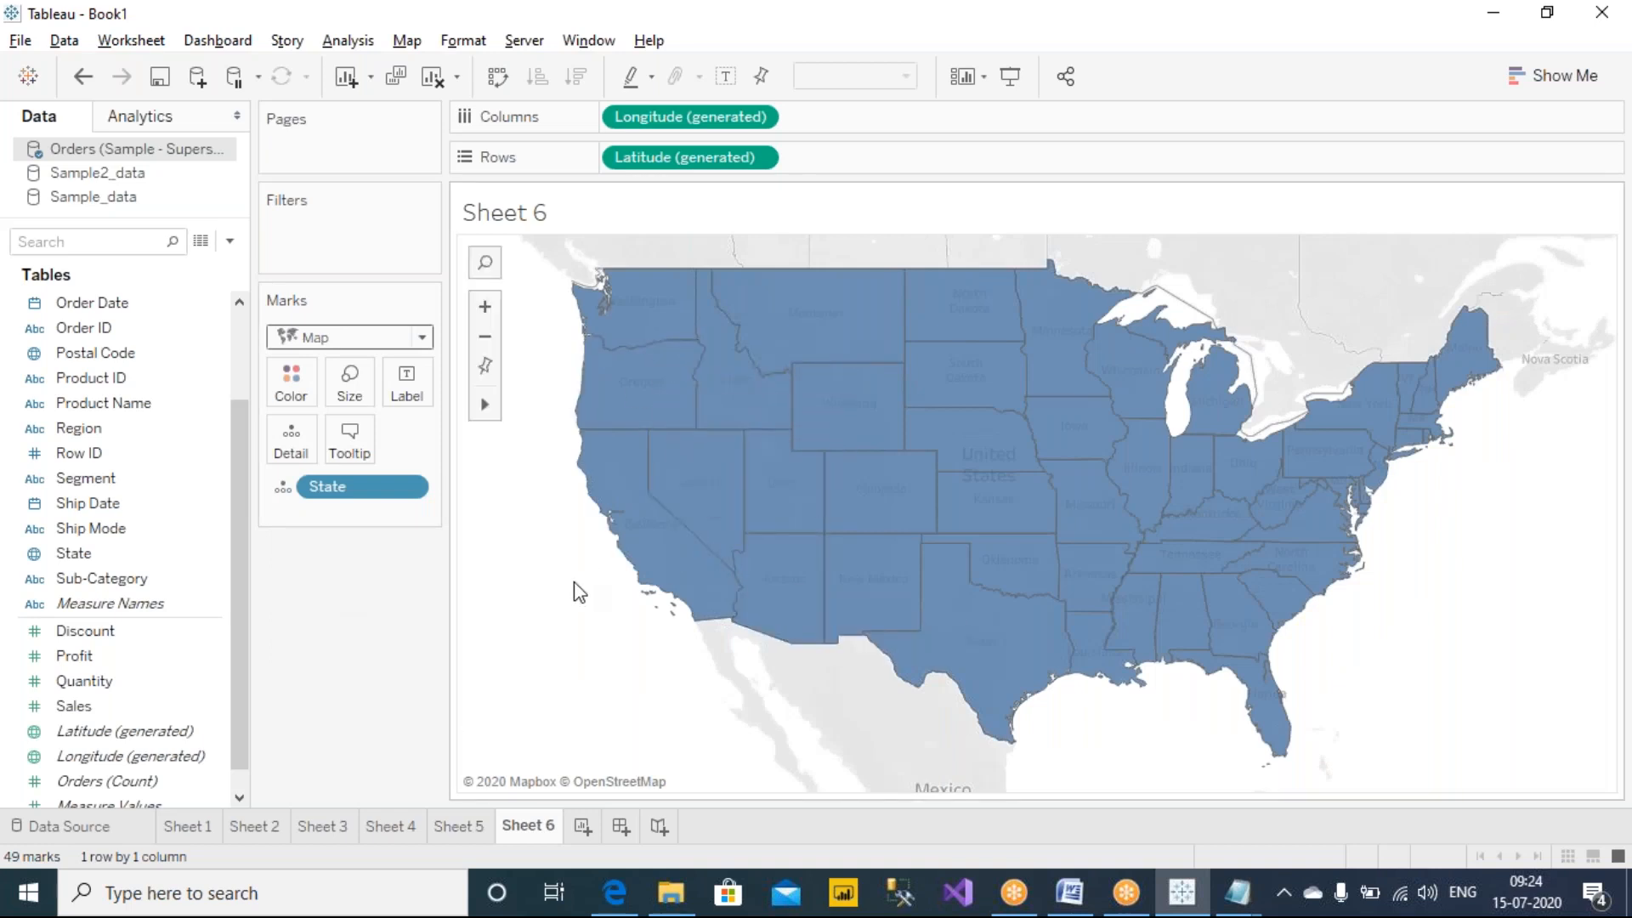
Turn off the Base, Land Cover, Country/Region Borders, Country/Region Names and State/Province Borders layers of the filled map.
{"action": "scroll", "coordinate": [573, 591], "scroll_direction": "down", "scroll_amount": 2}
{"action": "scroll", "coordinate": [578, 591], "scroll_direction": "down", "scroll_amount": 1}
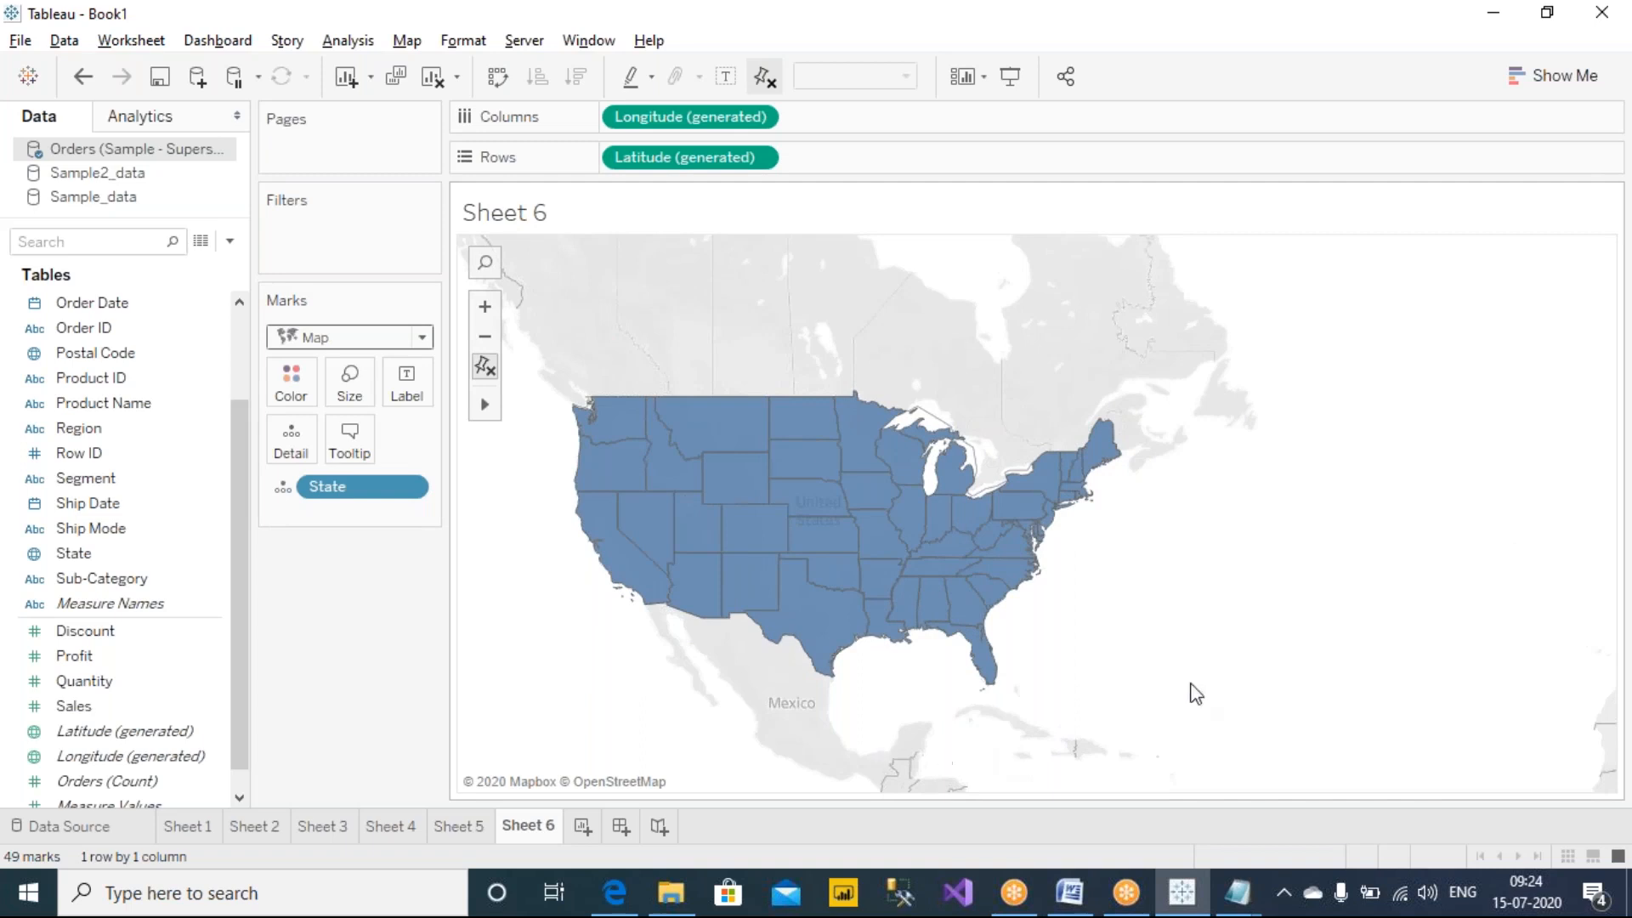
{"action": "left_click_drag", "start_coordinate": [549, 488], "coordinate": [768, 455]}
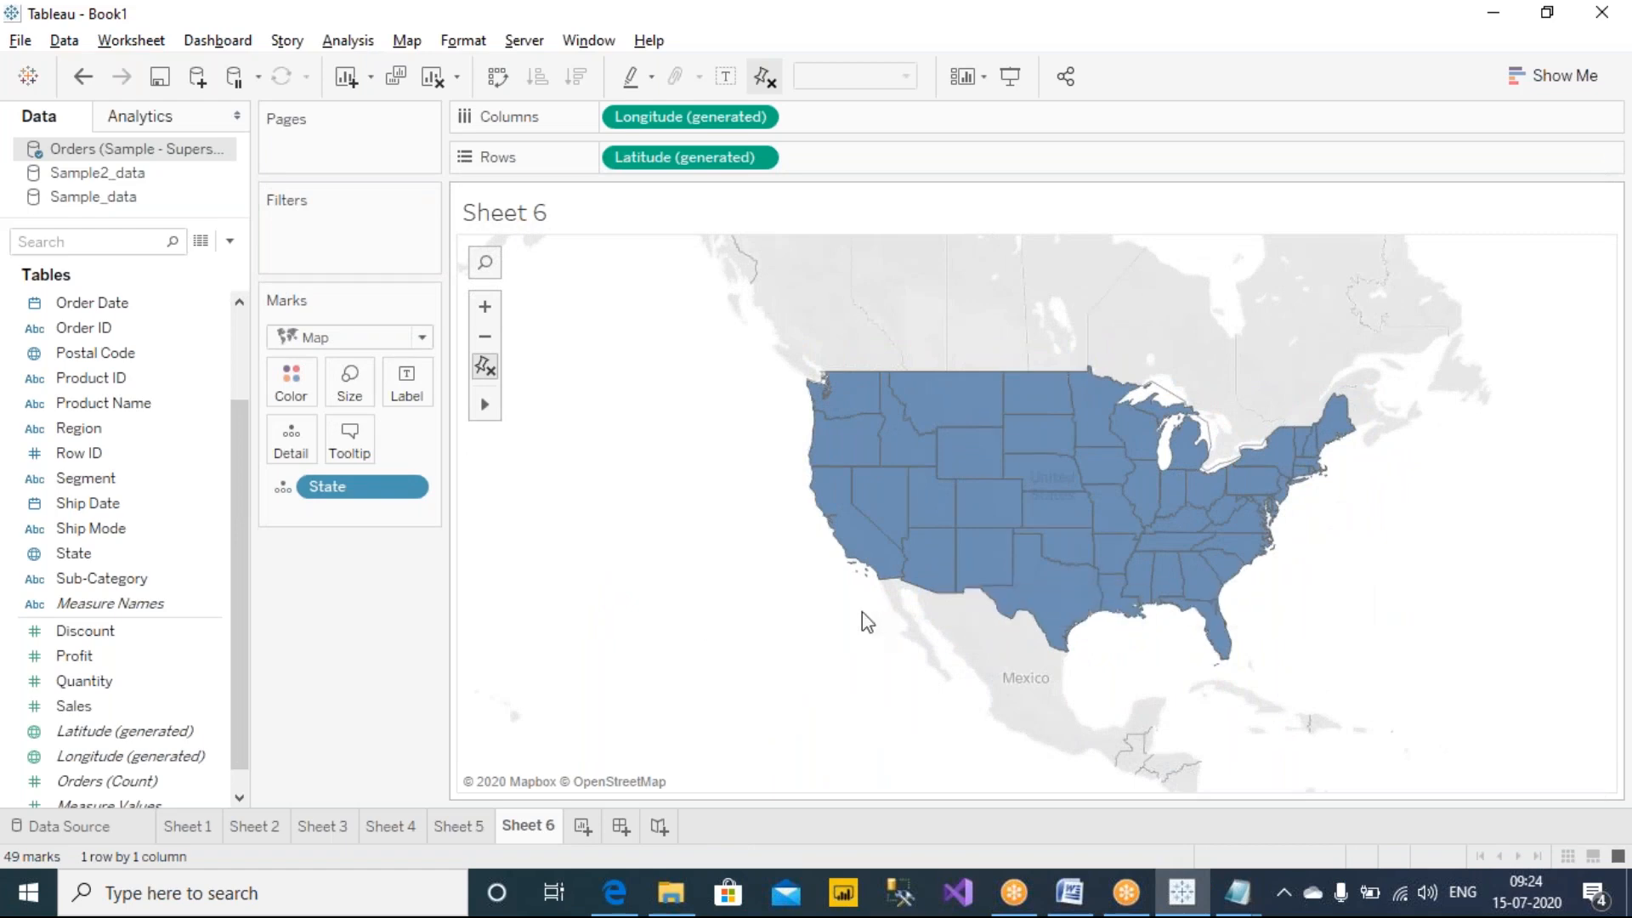
{"action": "left_click", "coordinate": [405, 41]}
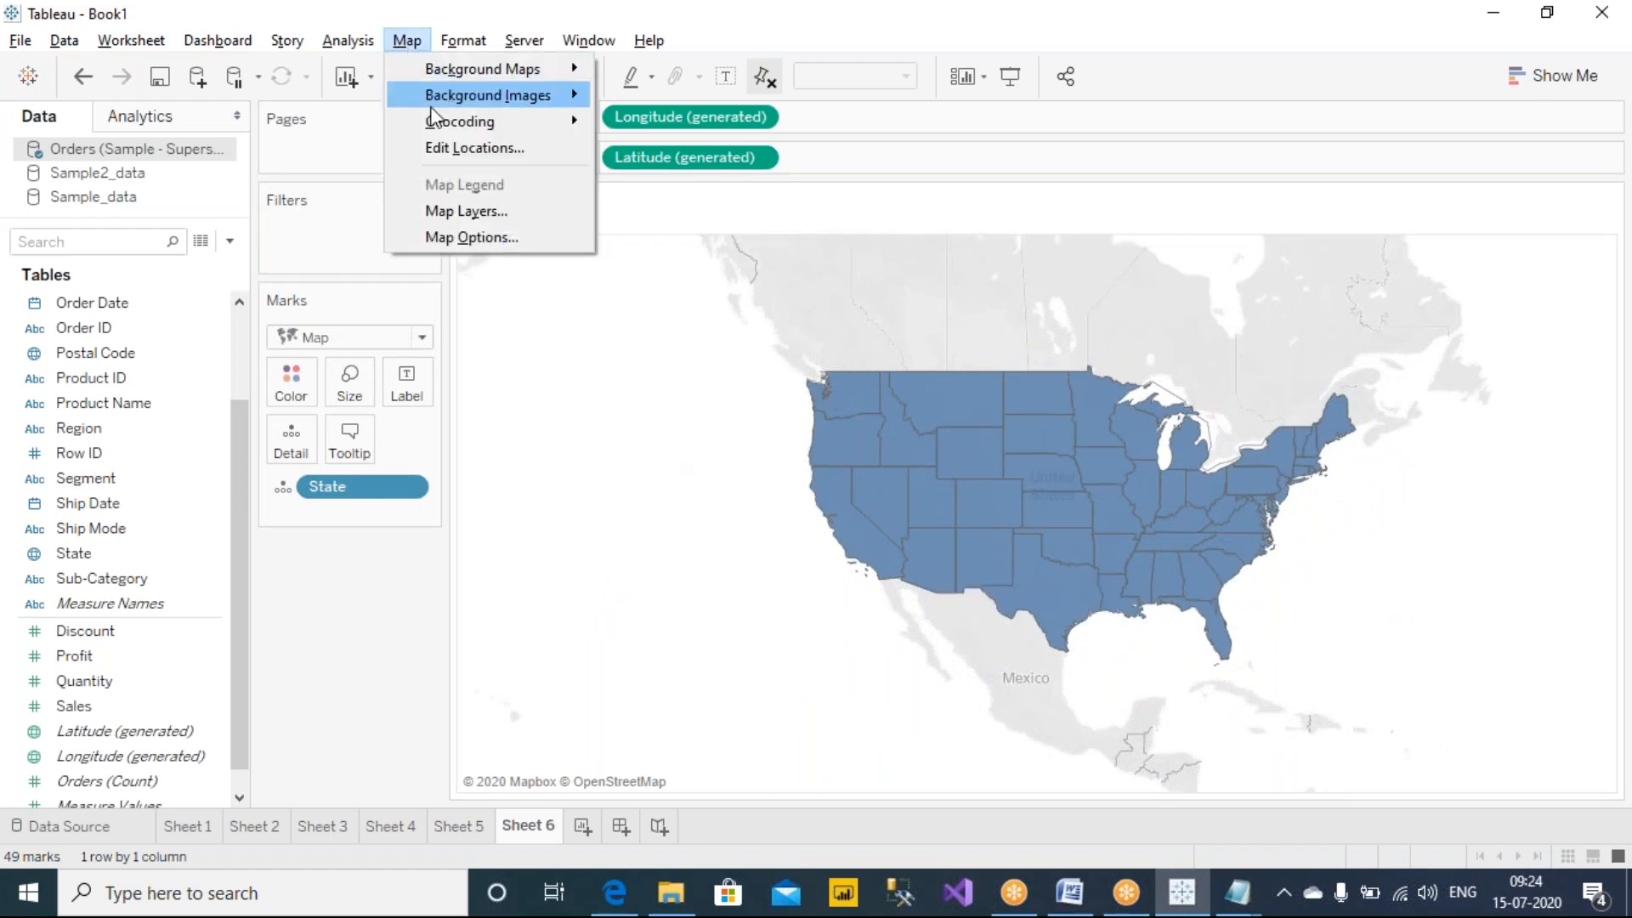
{"action": "left_click", "coordinate": [530, 223]}
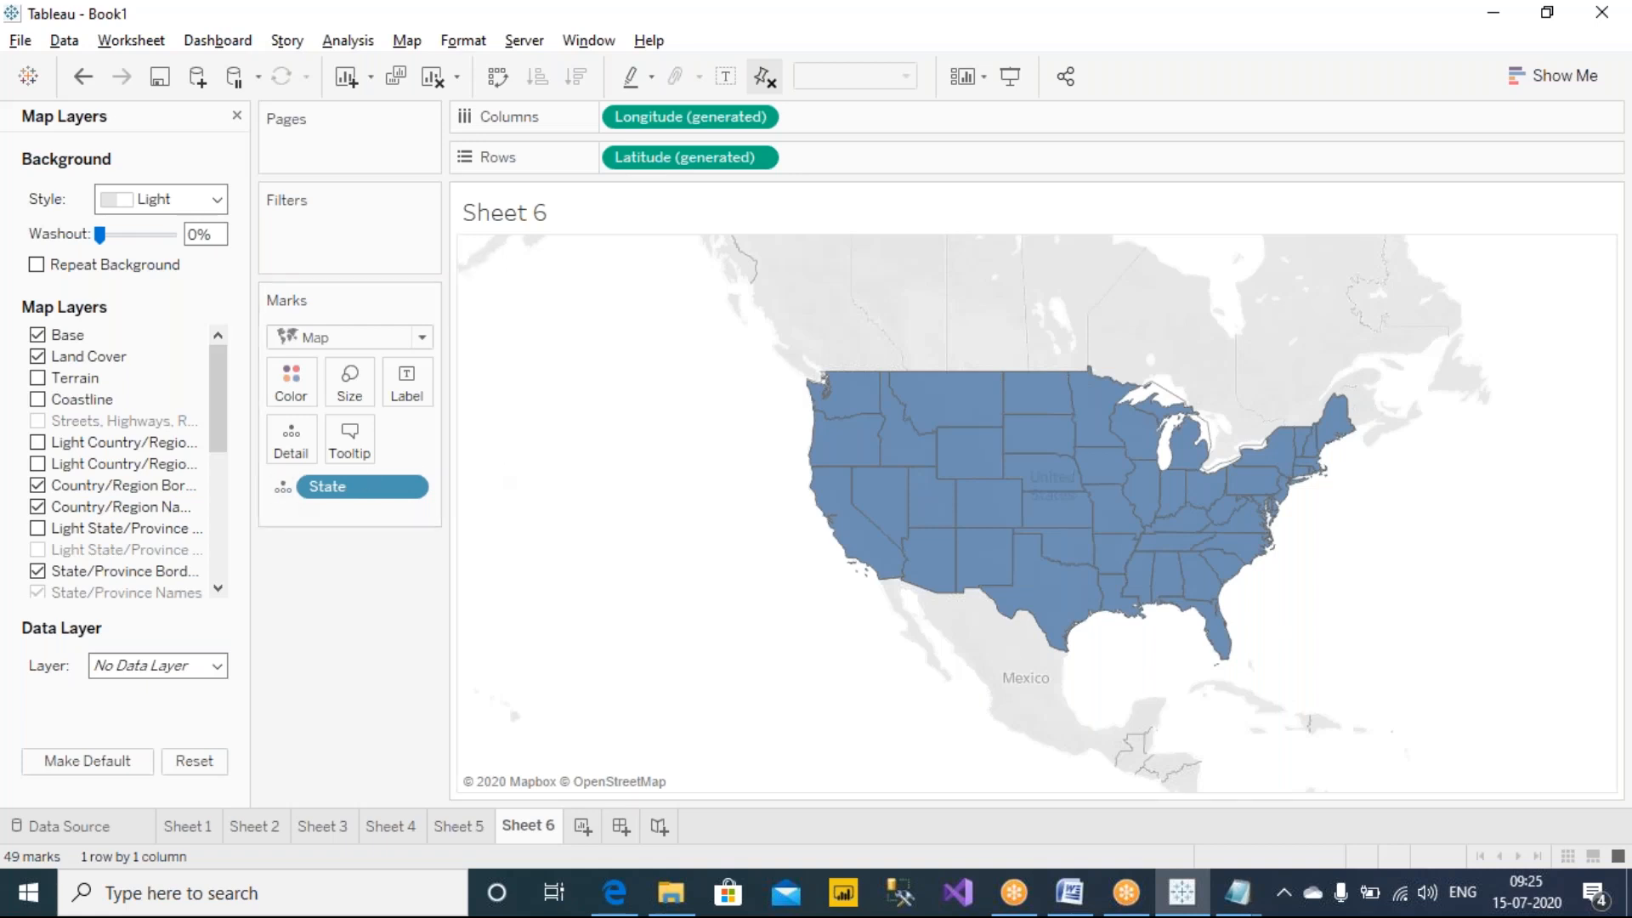
{"action": "mouse_move", "coordinate": [216, 370]}
{"action": "left_mouse_down"}
{"action": "mouse_move", "coordinate": [226, 554]}
{"action": "mouse_move", "coordinate": [241, 354]}
{"action": "left_mouse_up"}
{"action": "left_click", "coordinate": [37, 335]}
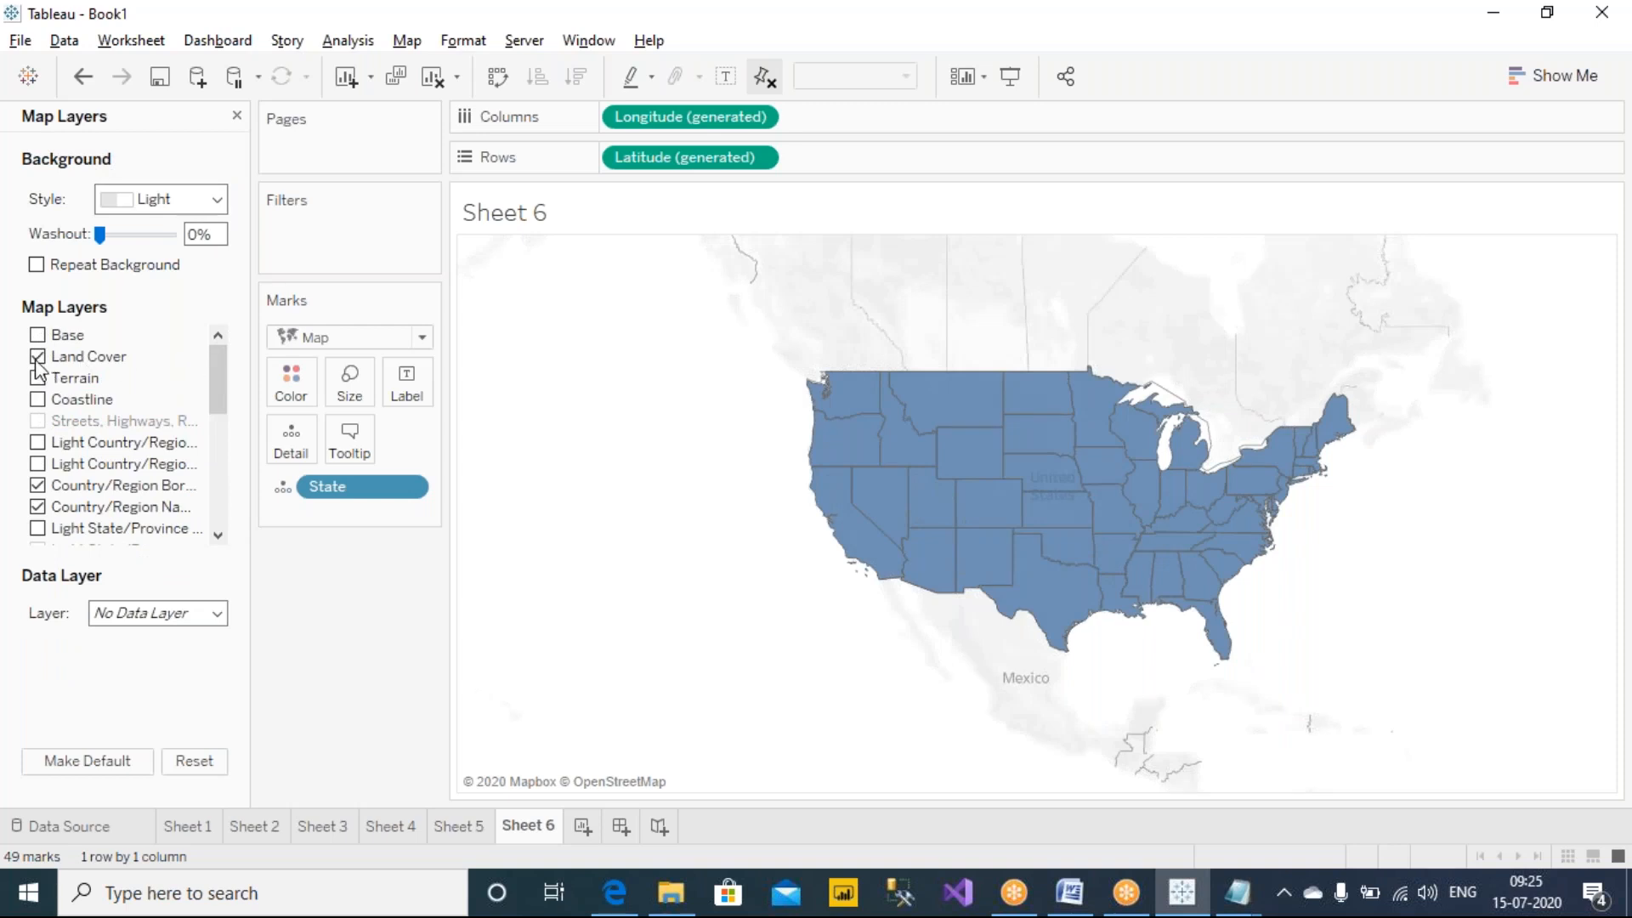
{"action": "left_click", "coordinate": [37, 356]}
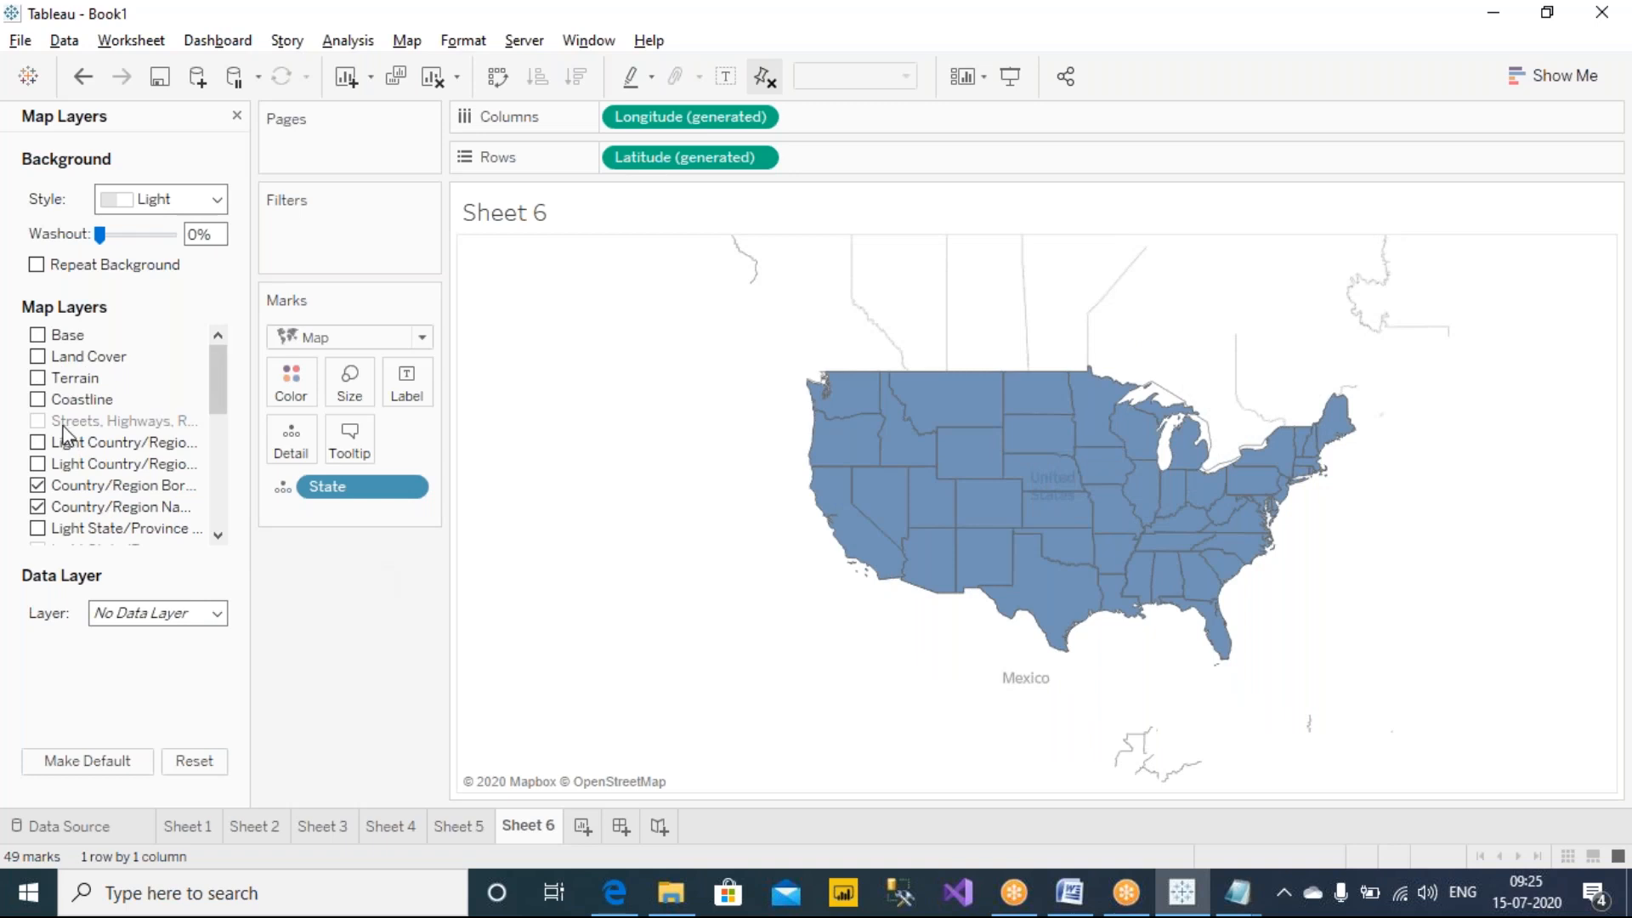
{"action": "scroll", "coordinate": [64, 435], "scroll_direction": "down", "scroll_amount": 2}
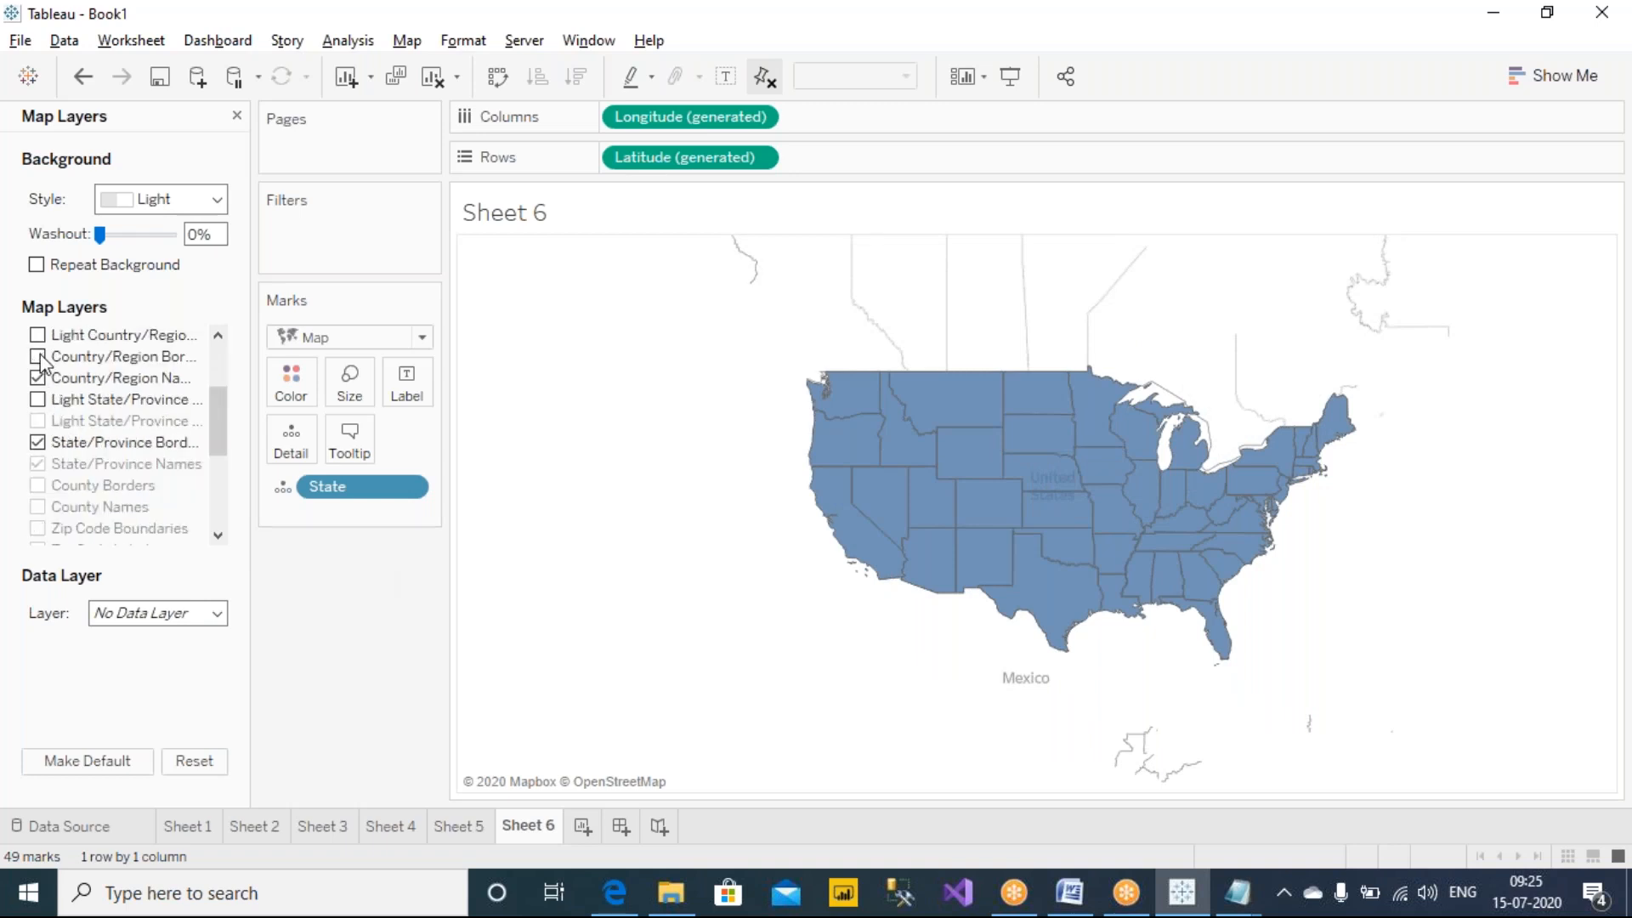
{"action": "left_click", "coordinate": [37, 378]}
{"action": "left_click", "coordinate": [37, 443]}
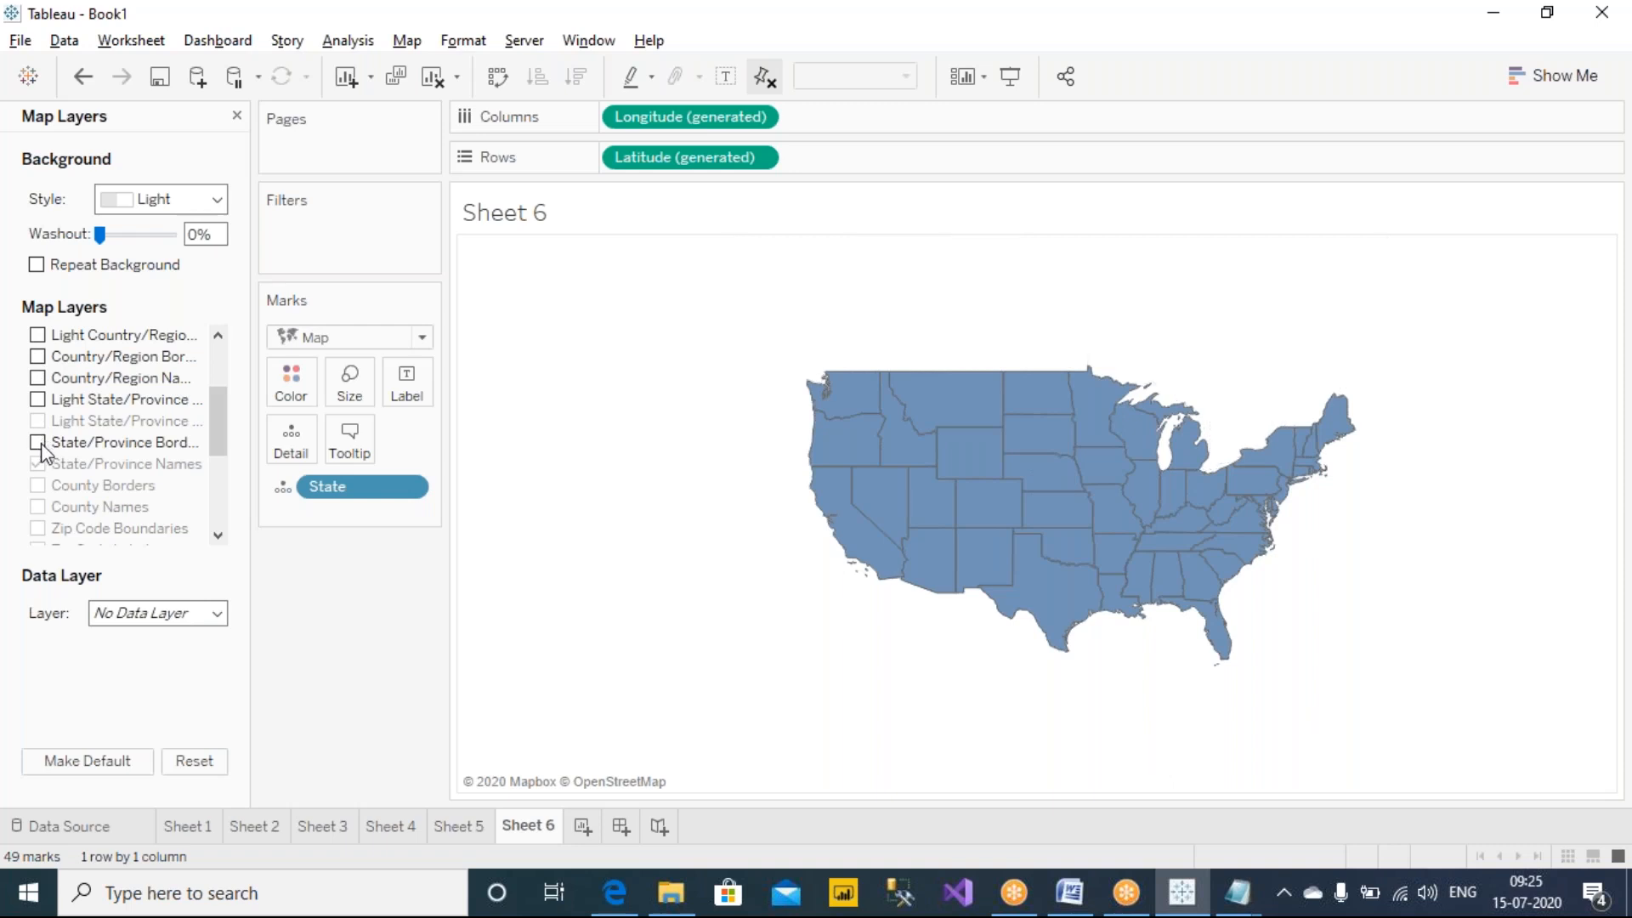
{"action": "scroll", "coordinate": [189, 471], "scroll_direction": "down", "scroll_amount": 3}
{"action": "left_click_drag", "start_coordinate": [210, 512], "coordinate": [237, 368]}
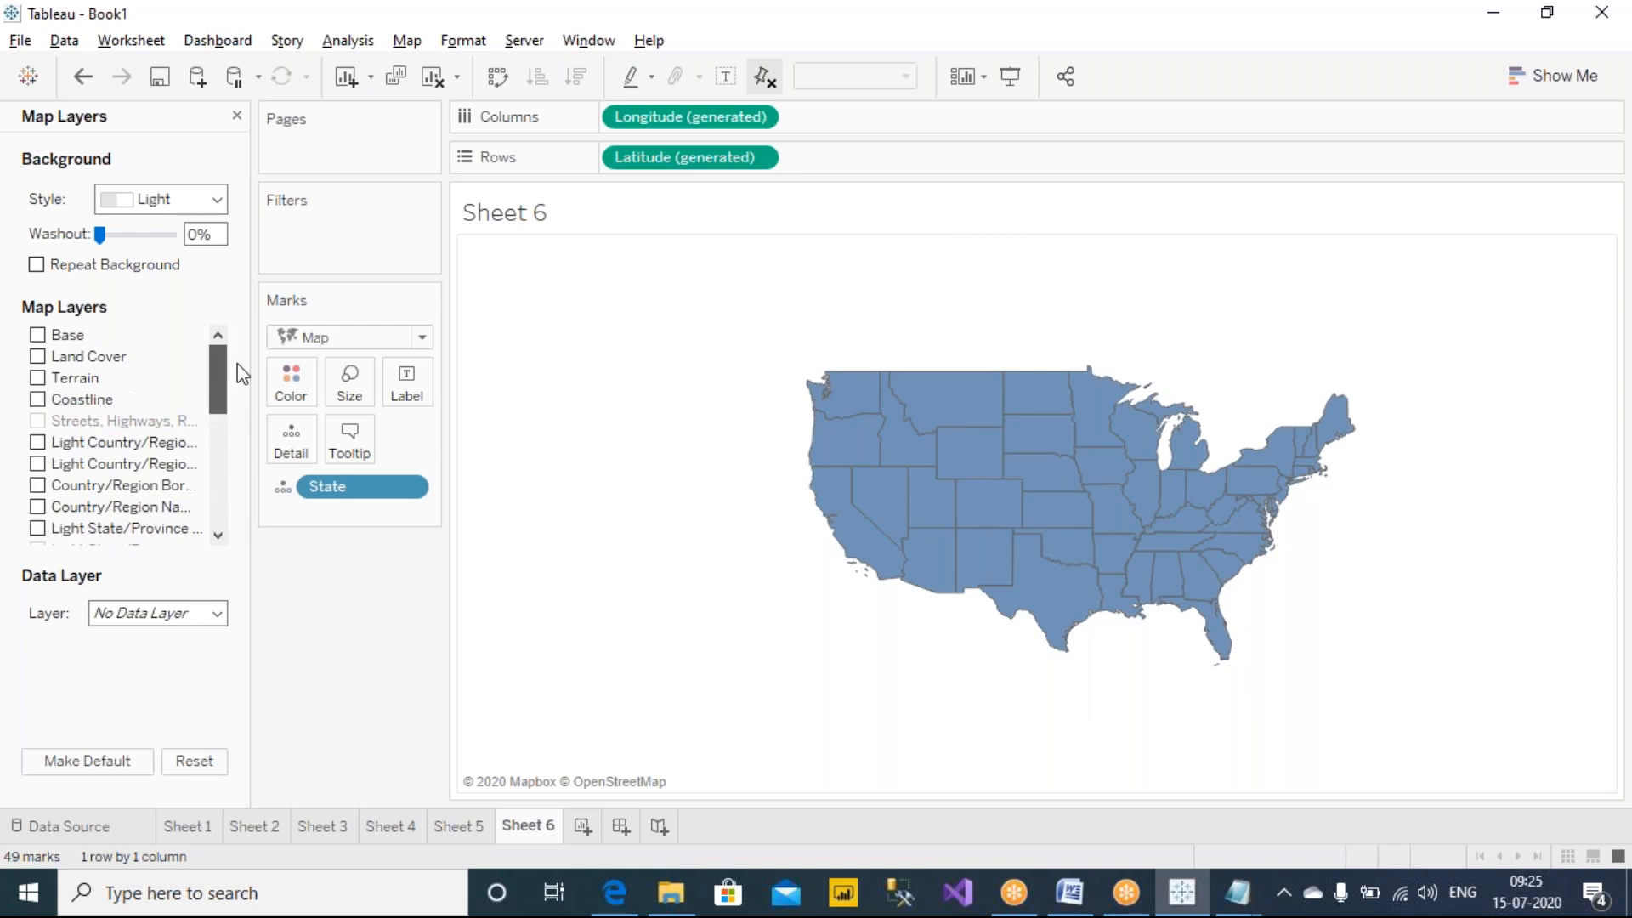
{"action": "left_click", "coordinate": [237, 116]}
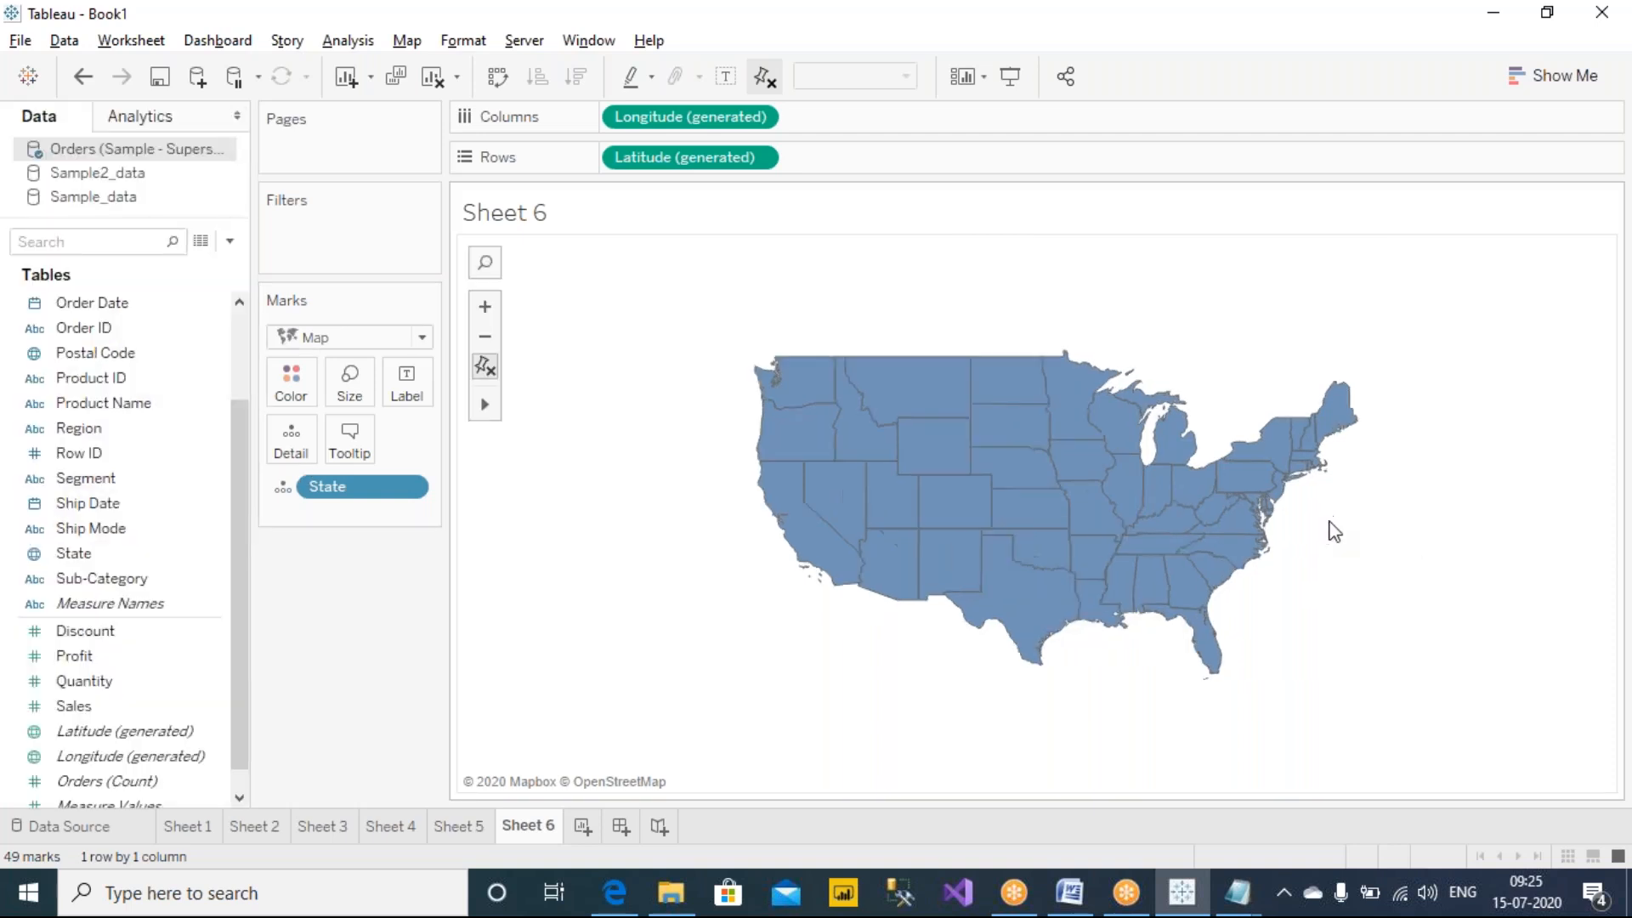
Examine the filled state map at different zoom levels for background layers that are still displayed.
{"action": "scroll", "coordinate": [1329, 528], "scroll_direction": "down", "scroll_amount": 3}
{"action": "scroll", "coordinate": [1298, 527], "scroll_direction": "up", "scroll_amount": 1}
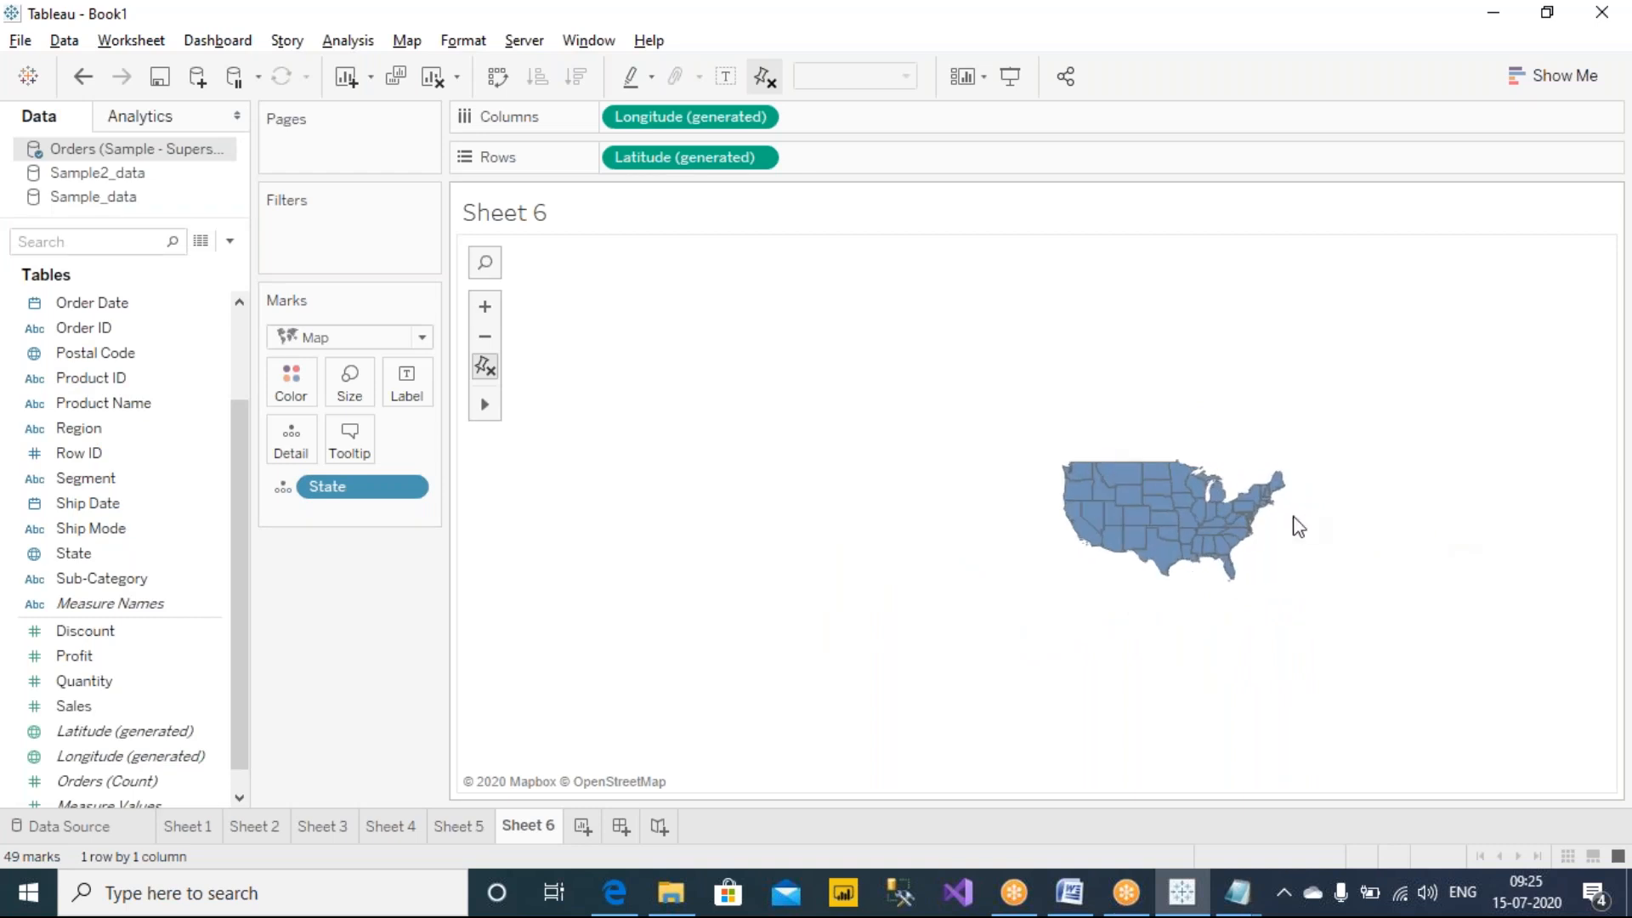
{"action": "scroll", "coordinate": [1129, 527], "scroll_direction": "up", "scroll_amount": 5}
{"action": "scroll", "coordinate": [750, 757], "scroll_direction": "down", "scroll_amount": 2}
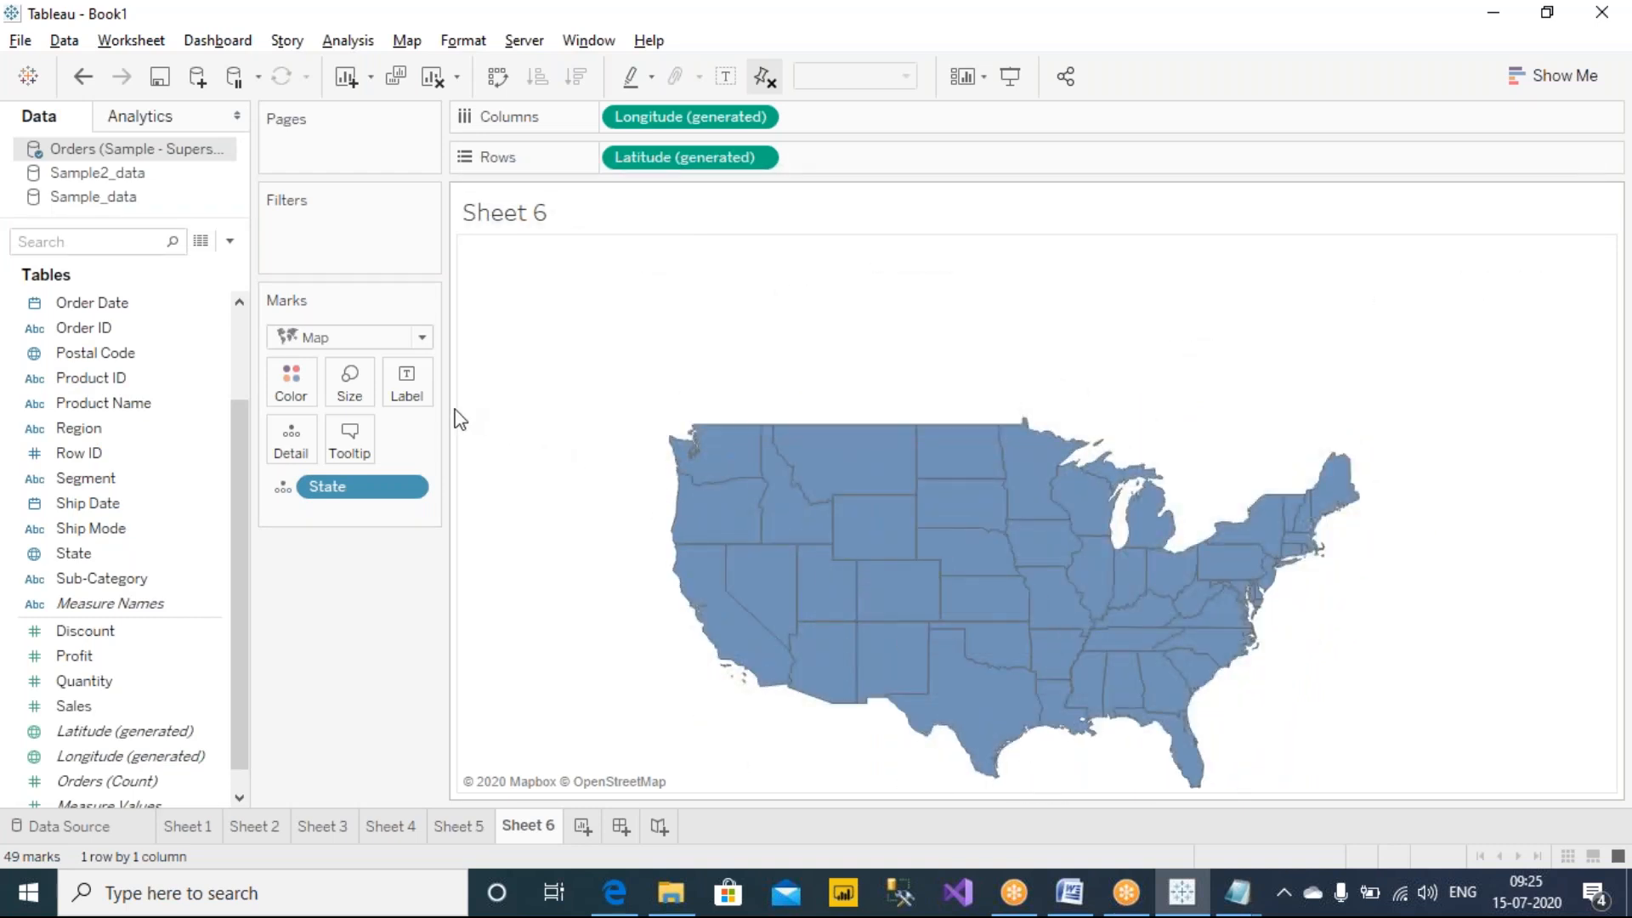
{"action": "mouse_move", "coordinate": [480, 410]}
{"action": "left_click", "coordinate": [547, 404]}
{"action": "left_click_drag", "start_coordinate": [775, 641], "coordinate": [722, 469]}
{"action": "left_click", "coordinate": [489, 366]}
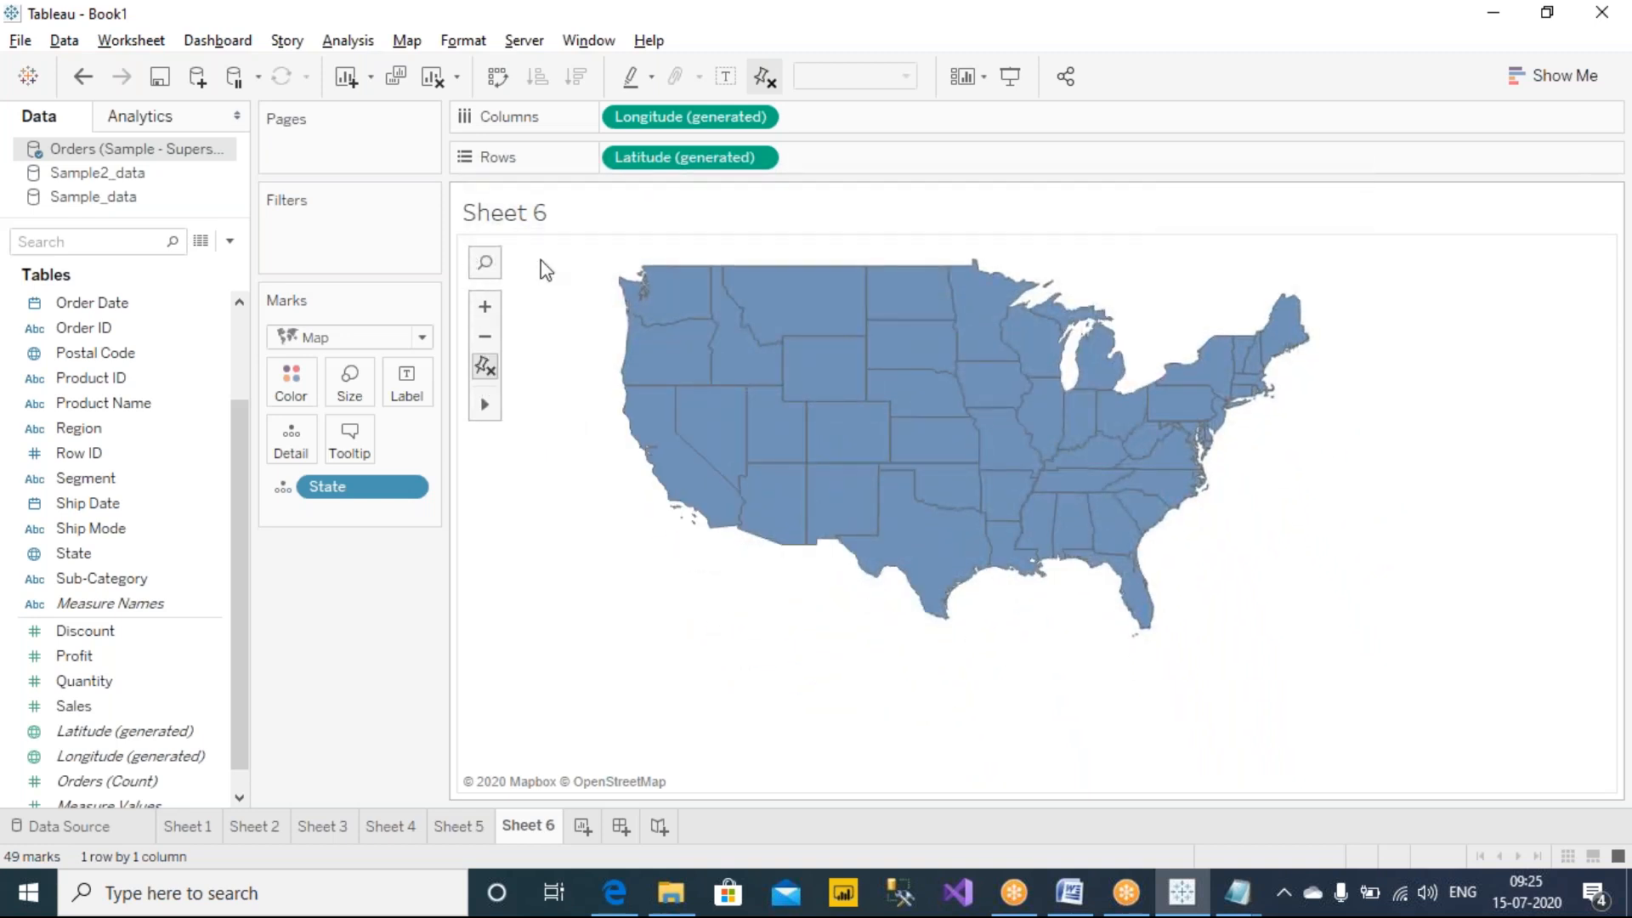
{"action": "scroll", "coordinate": [544, 260], "scroll_direction": "up", "scroll_amount": 1}
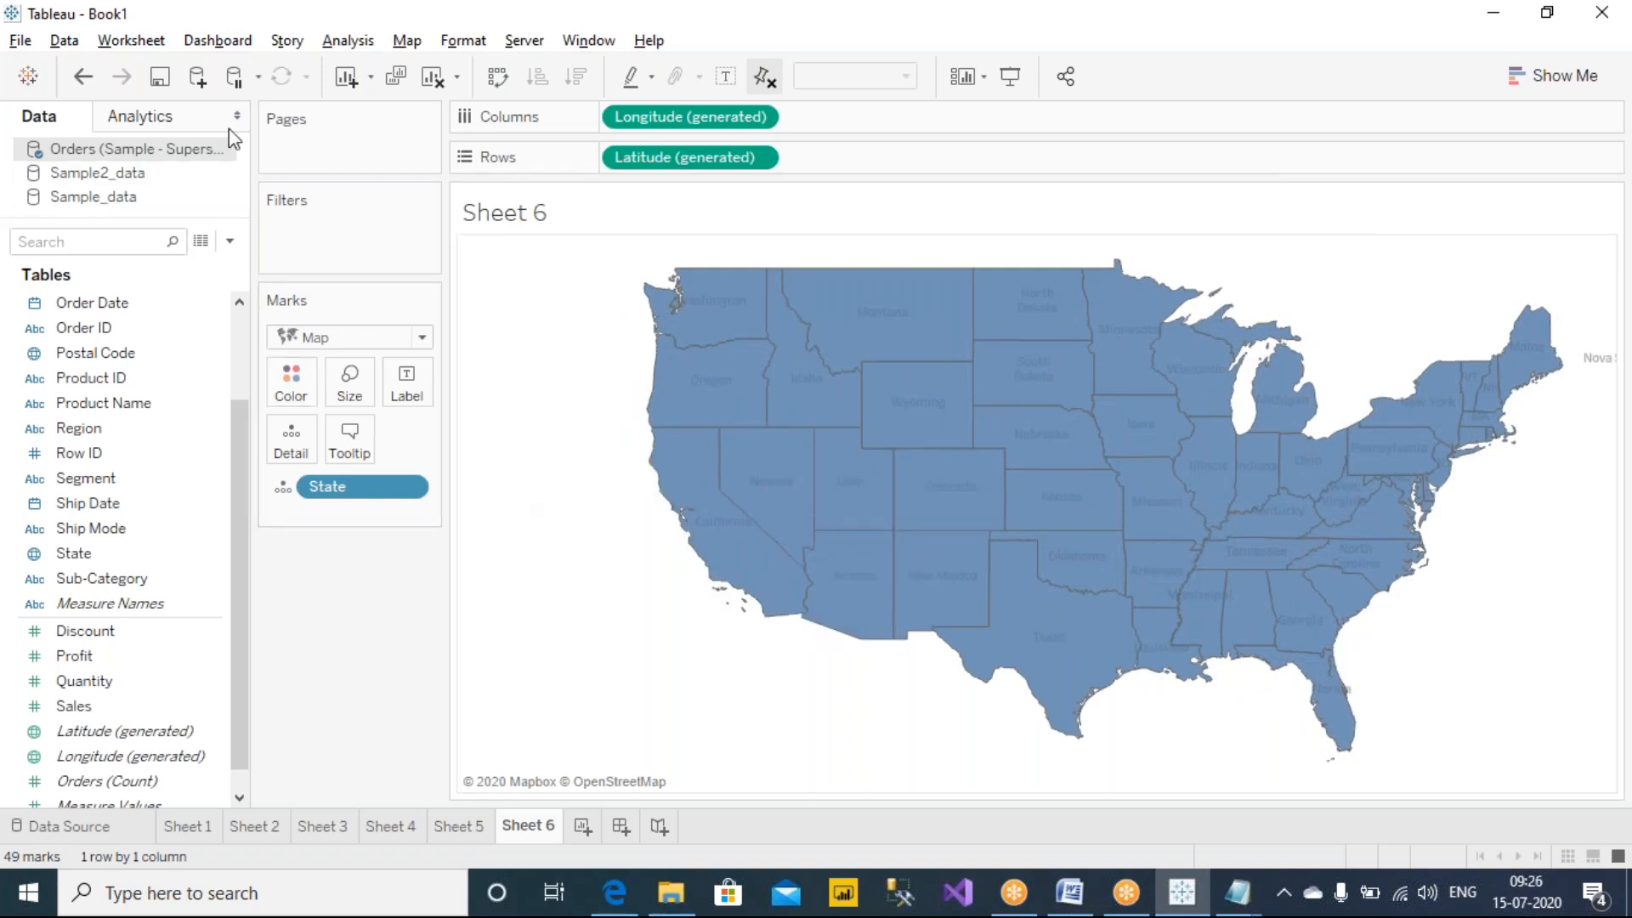
Turn off the State/Province Names layer of the filled map.
{"action": "left_click", "coordinate": [406, 40]}
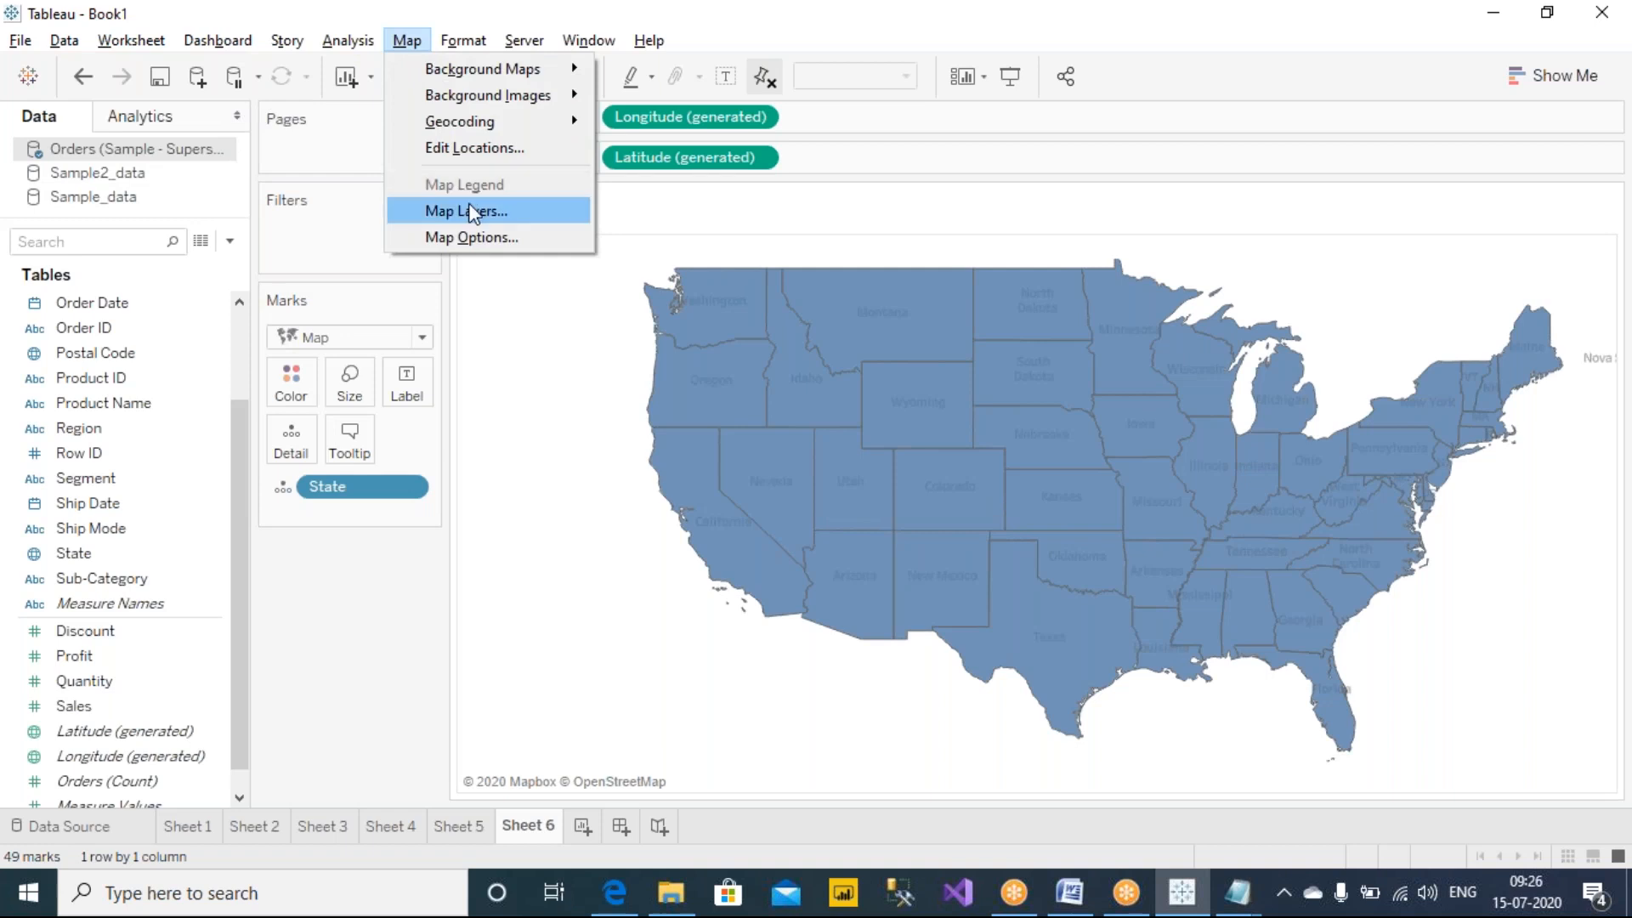
{"action": "left_click", "coordinate": [466, 211]}
{"action": "left_click_drag", "start_coordinate": [216, 375], "coordinate": [218, 431]}
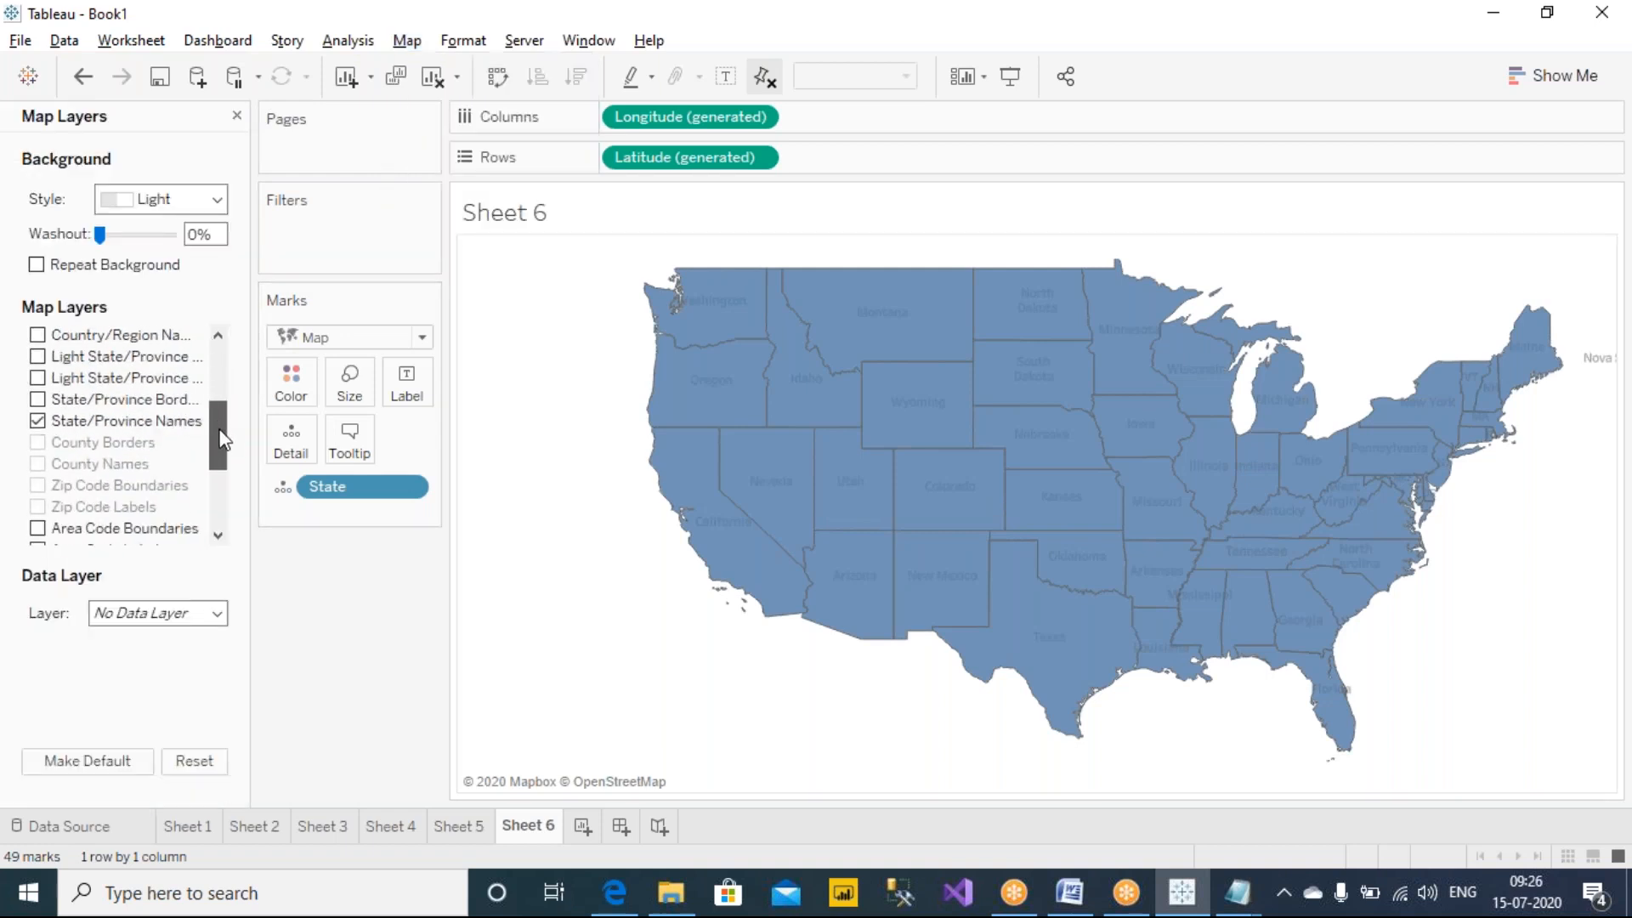
{"action": "left_click", "coordinate": [37, 420]}
{"action": "left_click_drag", "start_coordinate": [216, 435], "coordinate": [117, 364]}
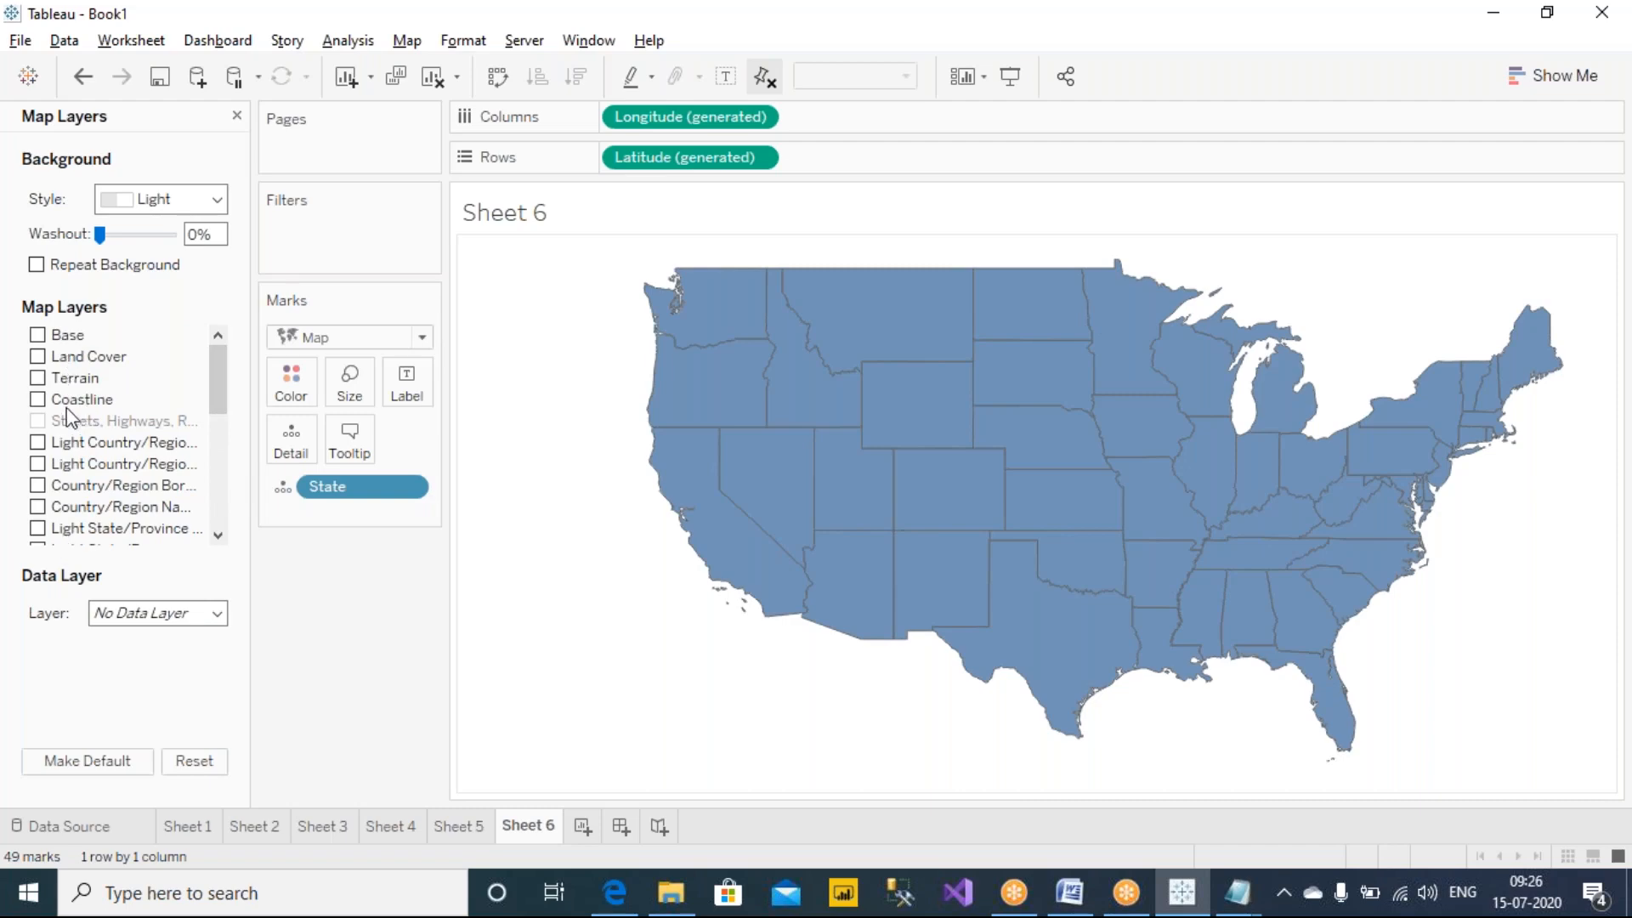
Switch to Notes.txt in Notepad and add the question "Q) WHAT IS A ZERO LAYERED MAP?" below the custom geo-coding answer.
{"action": "mouse_move", "coordinate": [1237, 894]}
{"action": "left_click", "coordinate": [1118, 776]}
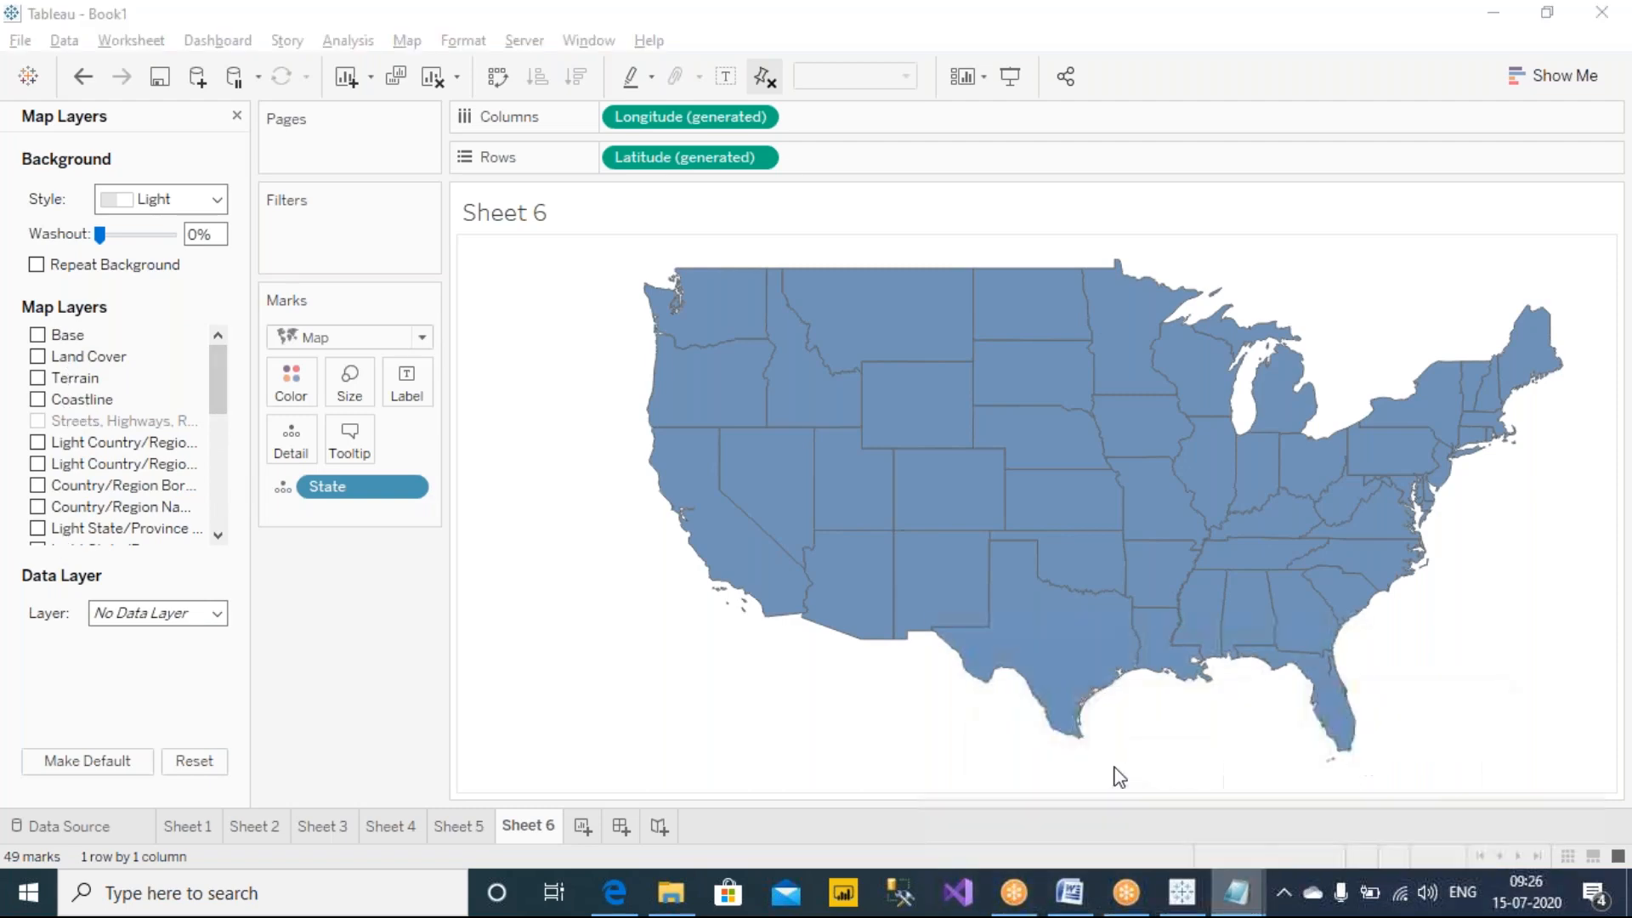
{"action": "left_click", "coordinate": [1356, 637]}
{"action": "key", "text": "Return"}
{"action": "key", "text": "Return"}
{"action": "type", "text": "q)"}
{"action": "key", "text": "BackSpace"}
{"action": "key", "text": "BackSpace"}
{"action": "key", "text": "BackSpace"}
{"action": "type", "text": "Q) WHAT IS A ZERO LAYERED MAP?"}
Answer the question with "A) WHEN WE REMOVE ALL LAYERS FROM THE MAP (MAP->MAP LAYERS), IS CALLED AS ZERO LAYERED MAP." and save the notes.
{"action": "key", "text": "Return"}
{"action": "type", "text": "A) WHEN "}
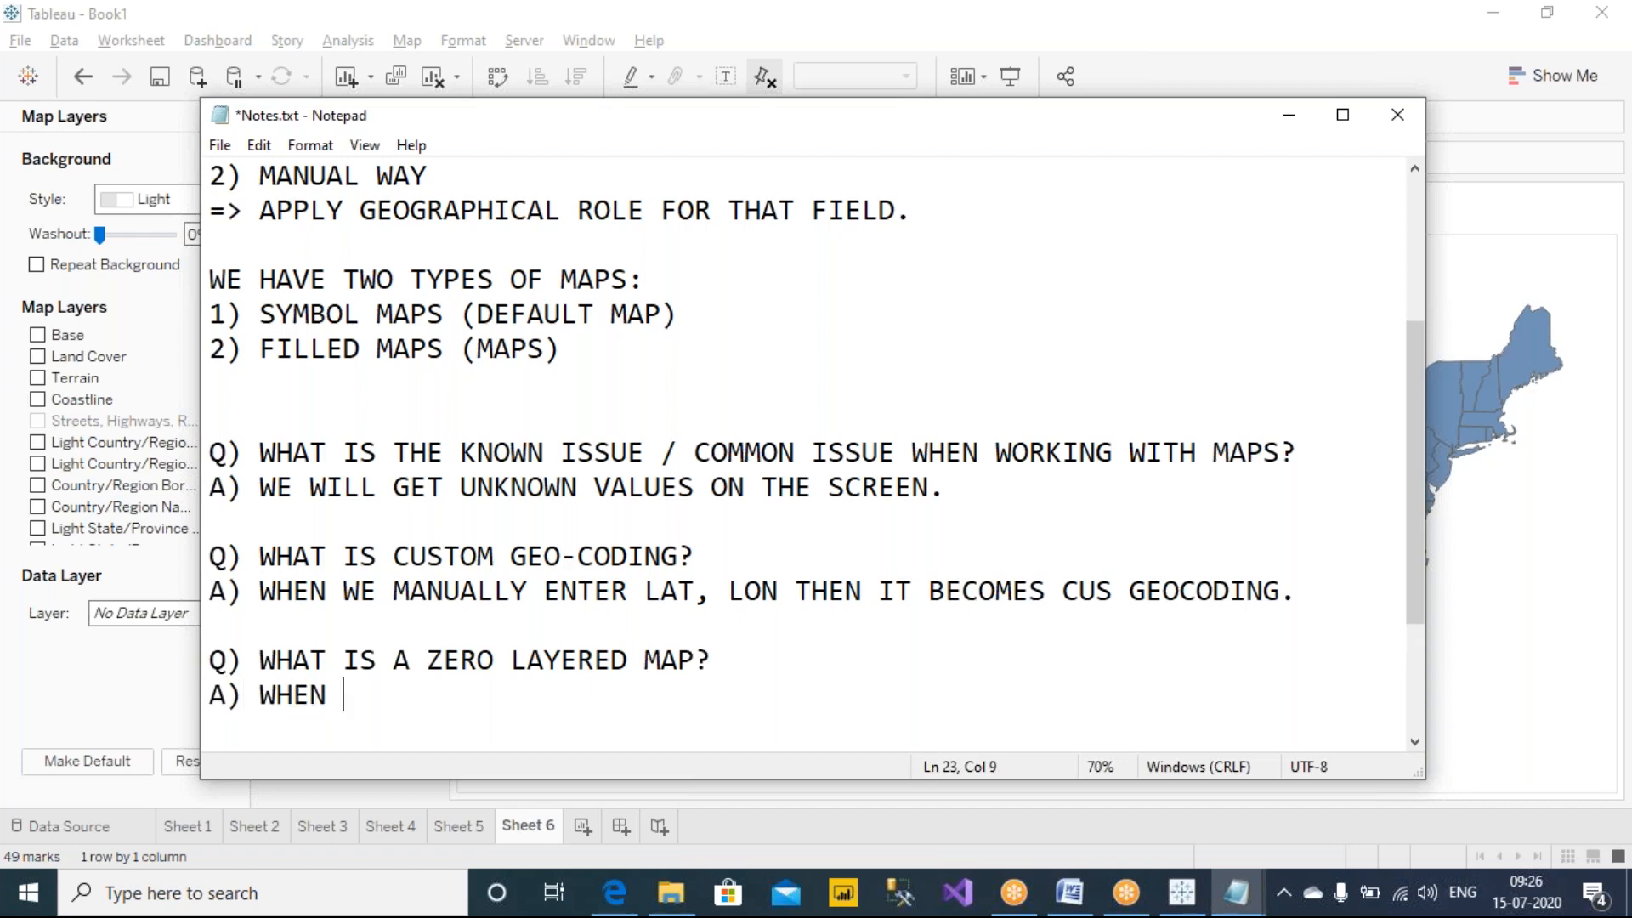
{"action": "type", "text": "WE REMOVE ALL "}
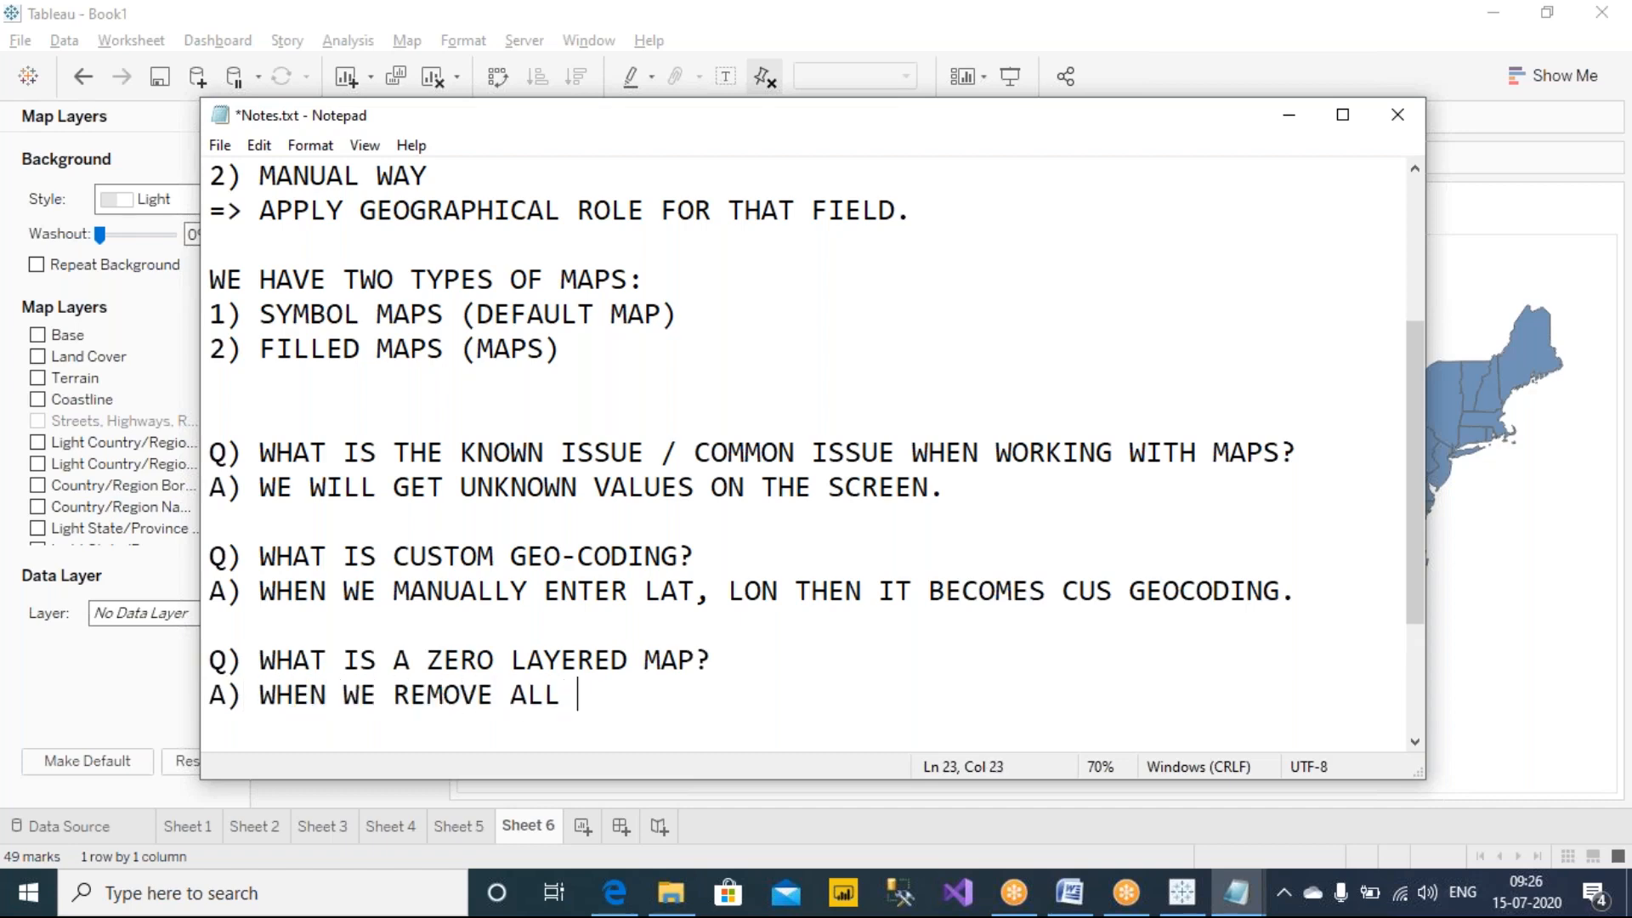
{"action": "type", "text": "LAYES F"}
{"action": "key", "text": "BackSpace"}
{"action": "type", "text": "RS FROM THEM"}
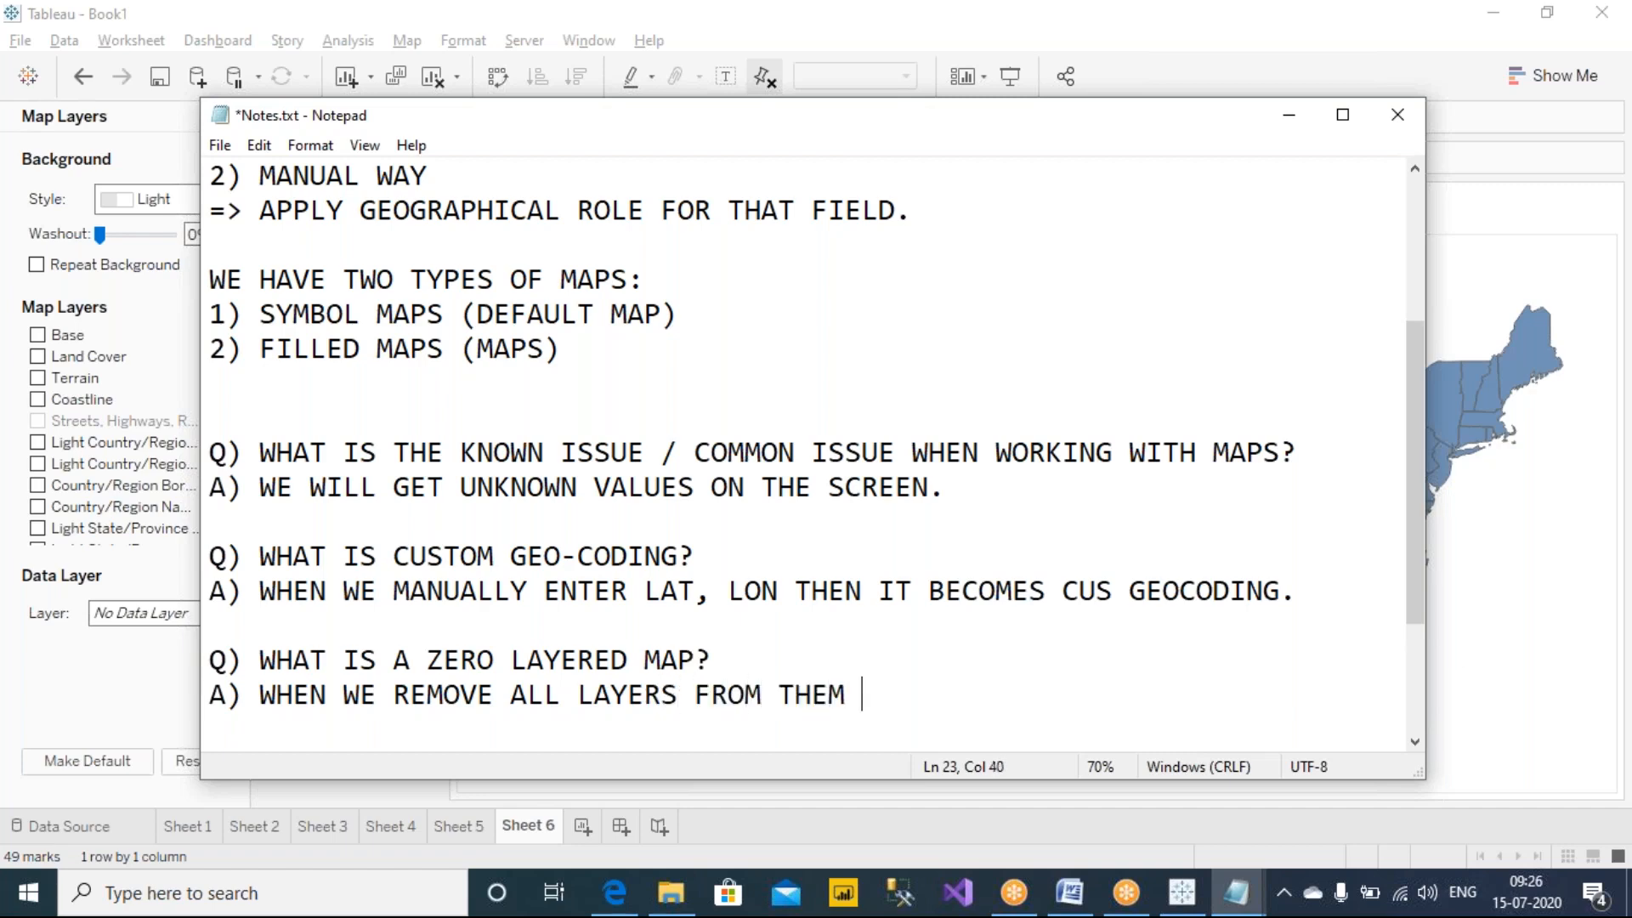
{"action": "key", "text": "BackSpace"}
{"action": "key", "text": "BackSpace"}
{"action": "type", "text": "MAP (MAP"}
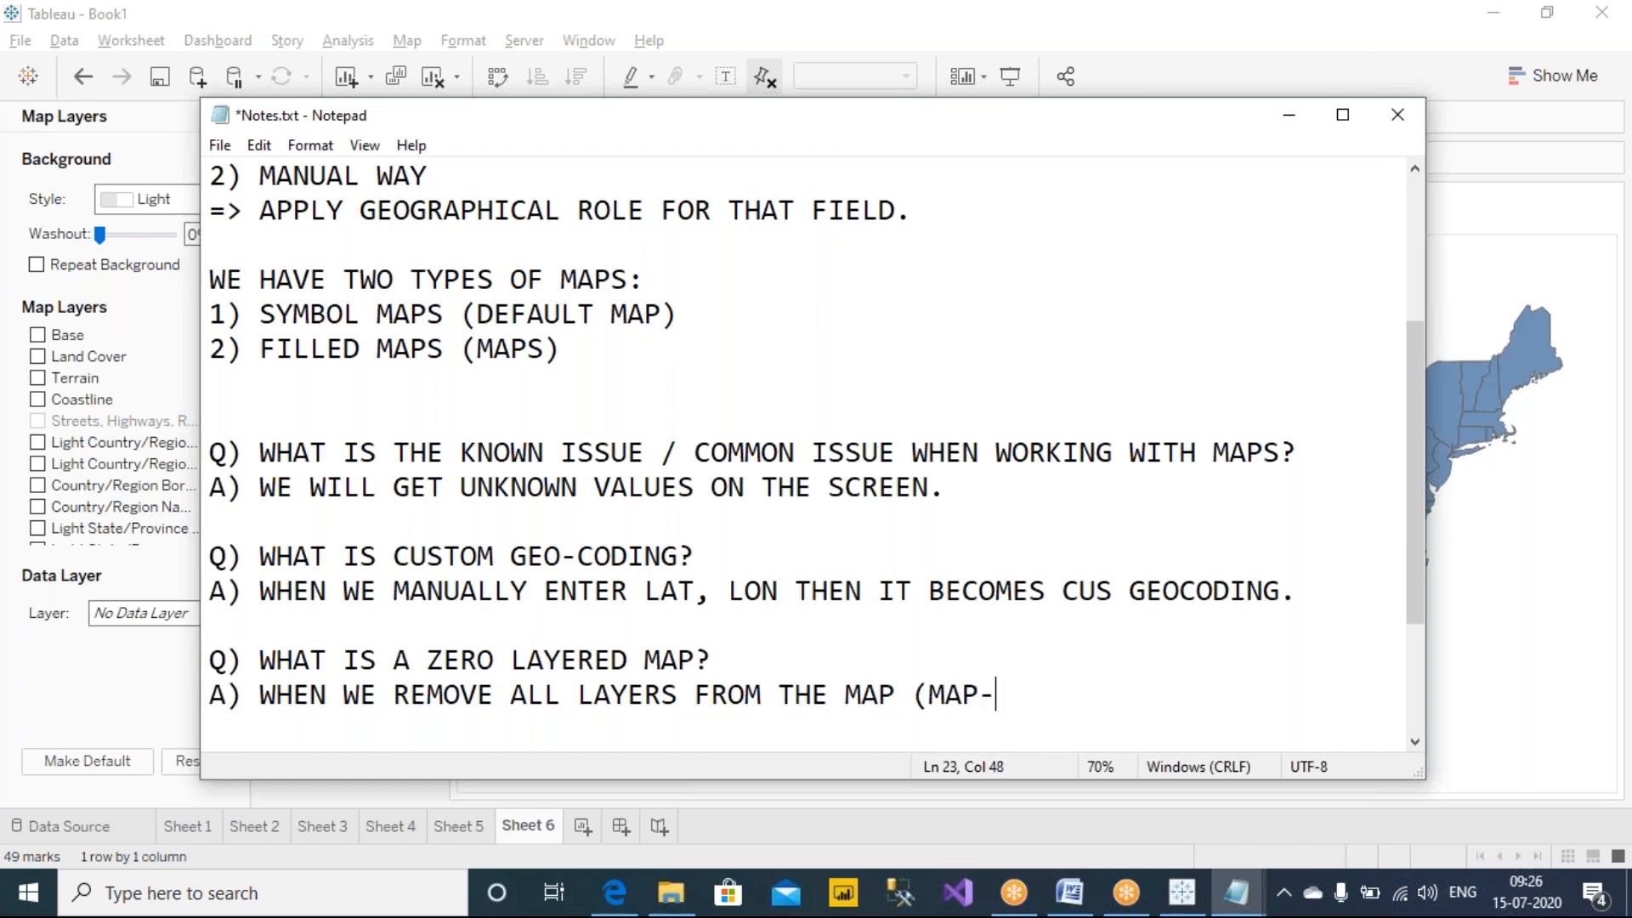
{"action": "type", "text": "->mAY"}
{"action": "key", "text": "BackSpace"}
{"action": "key", "text": "BackSpace"}
{"action": "key", "text": "BackSpace"}
{"action": "type", "text": "MAP LAYERS)"}
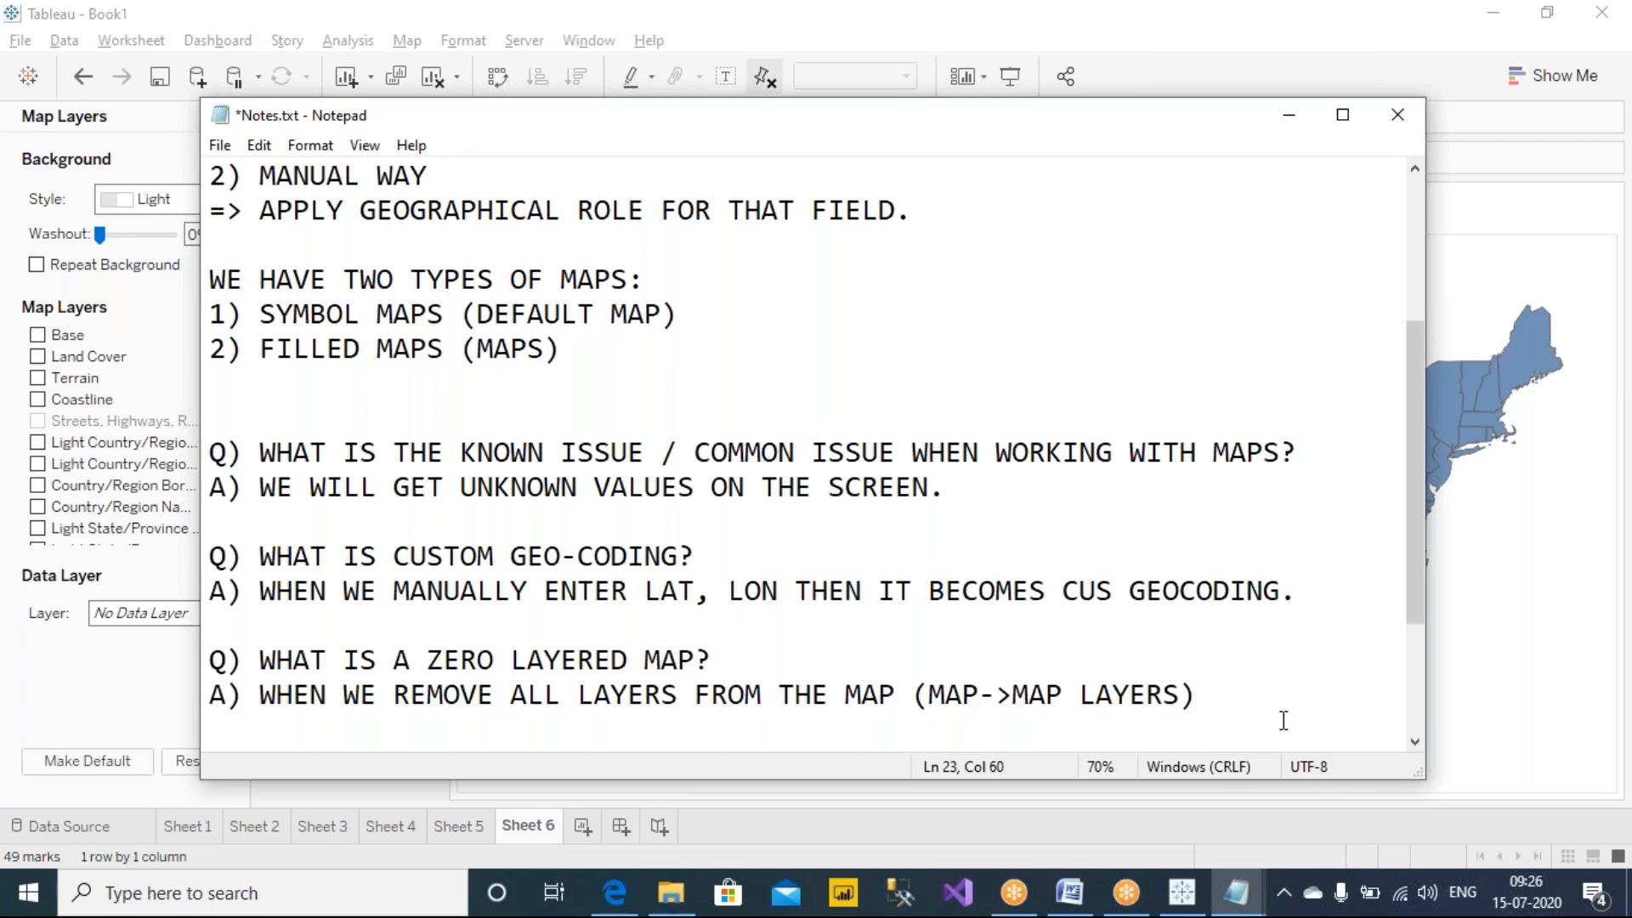
{"action": "type", "text": ", IS CALLED AS ZERO LA"}
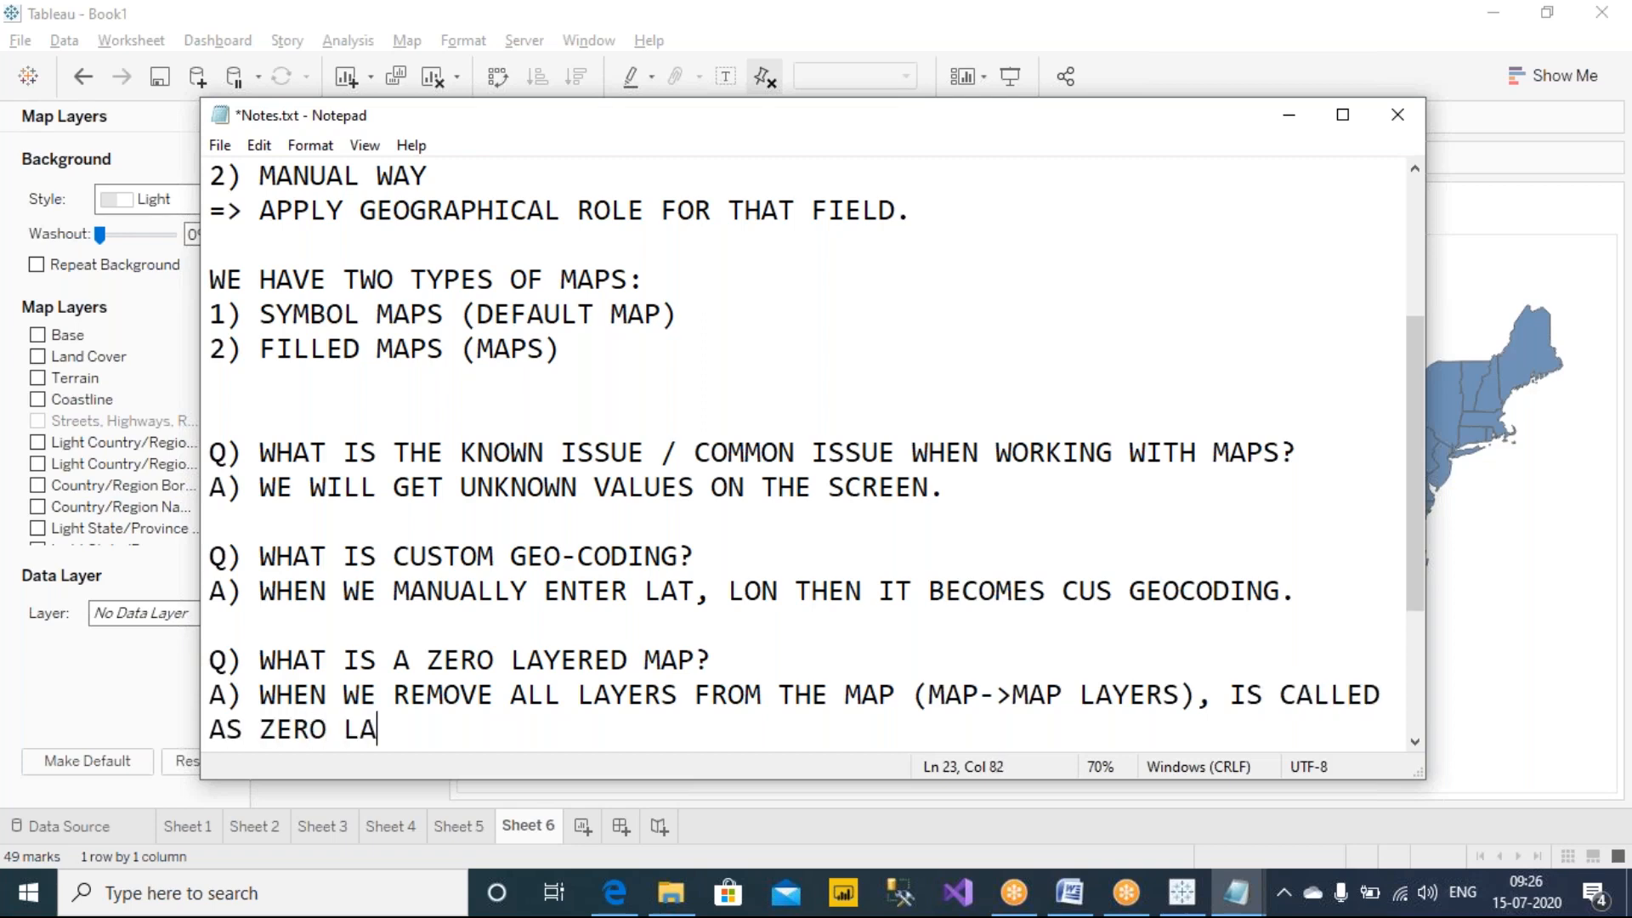
{"action": "type", "text": "YERED MAP"}
{"action": "key", "text": "ctrl+s"}
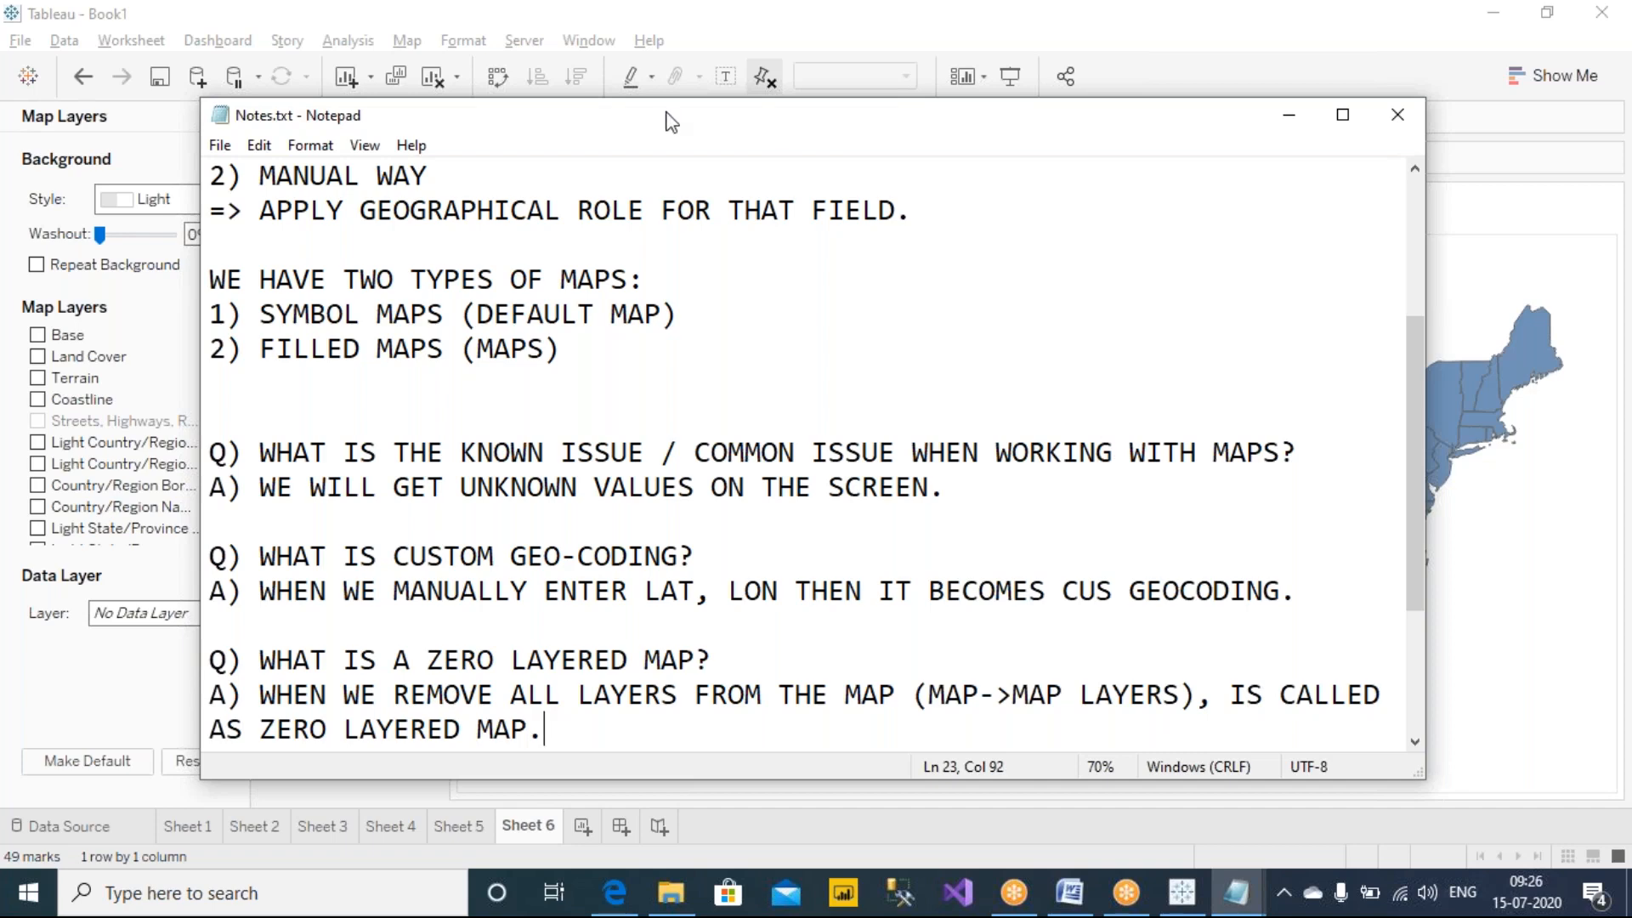
Minimize the notes to return to Tableau and close the map layer settings of Sheet 6.
{"action": "left_click", "coordinate": [287, 5]}
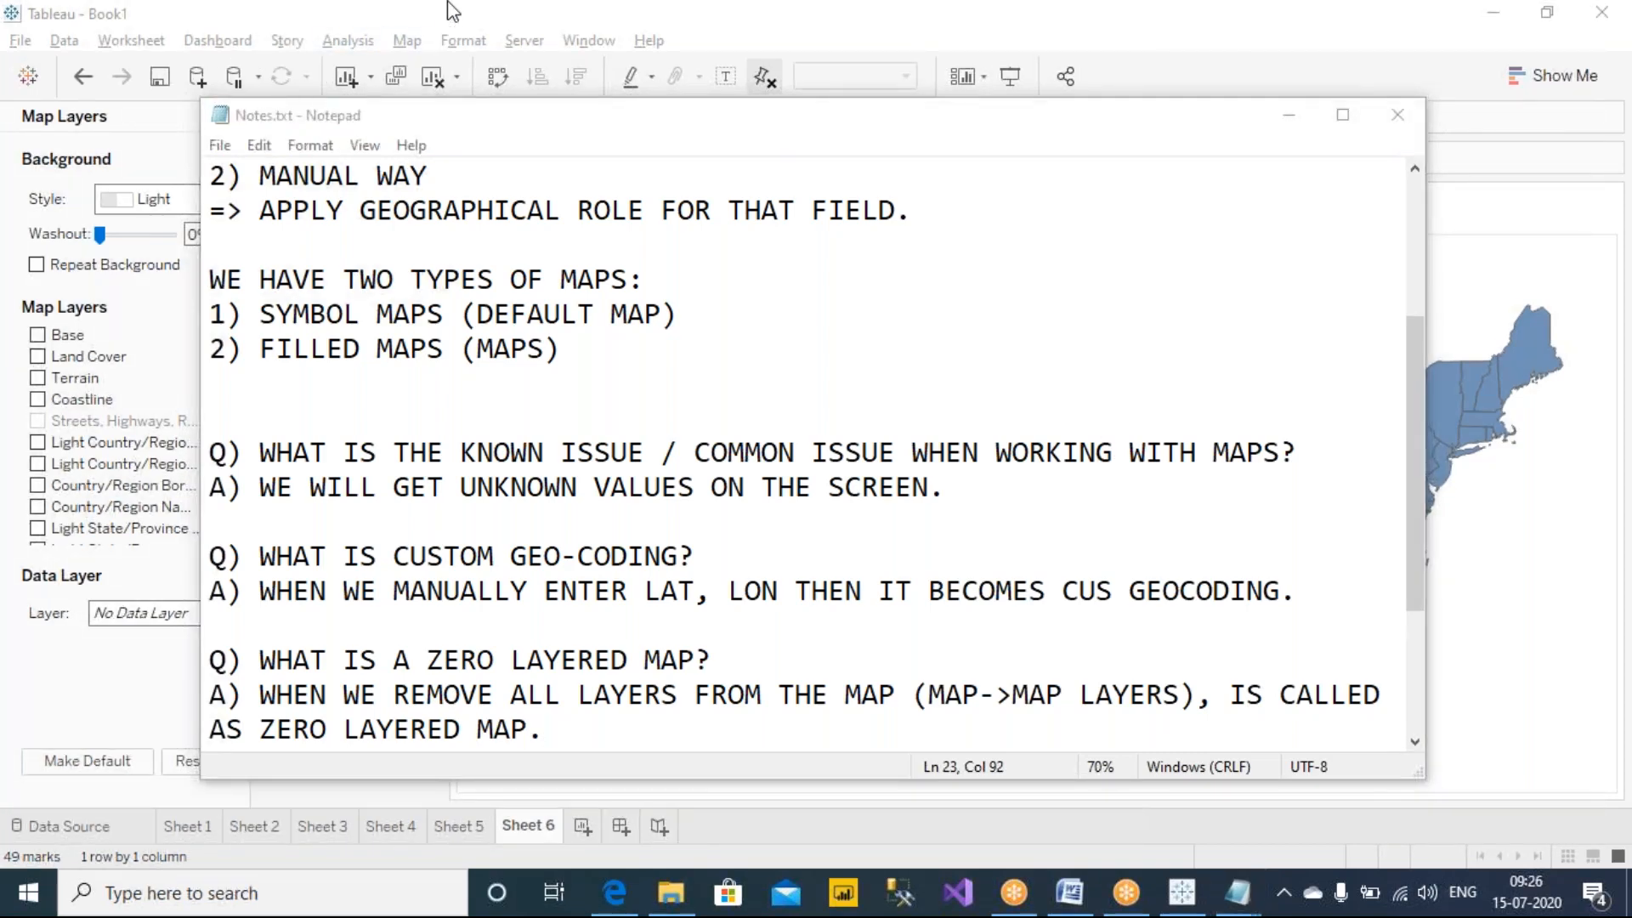
{"action": "left_click", "coordinate": [1287, 111]}
{"action": "left_click", "coordinate": [237, 116]}
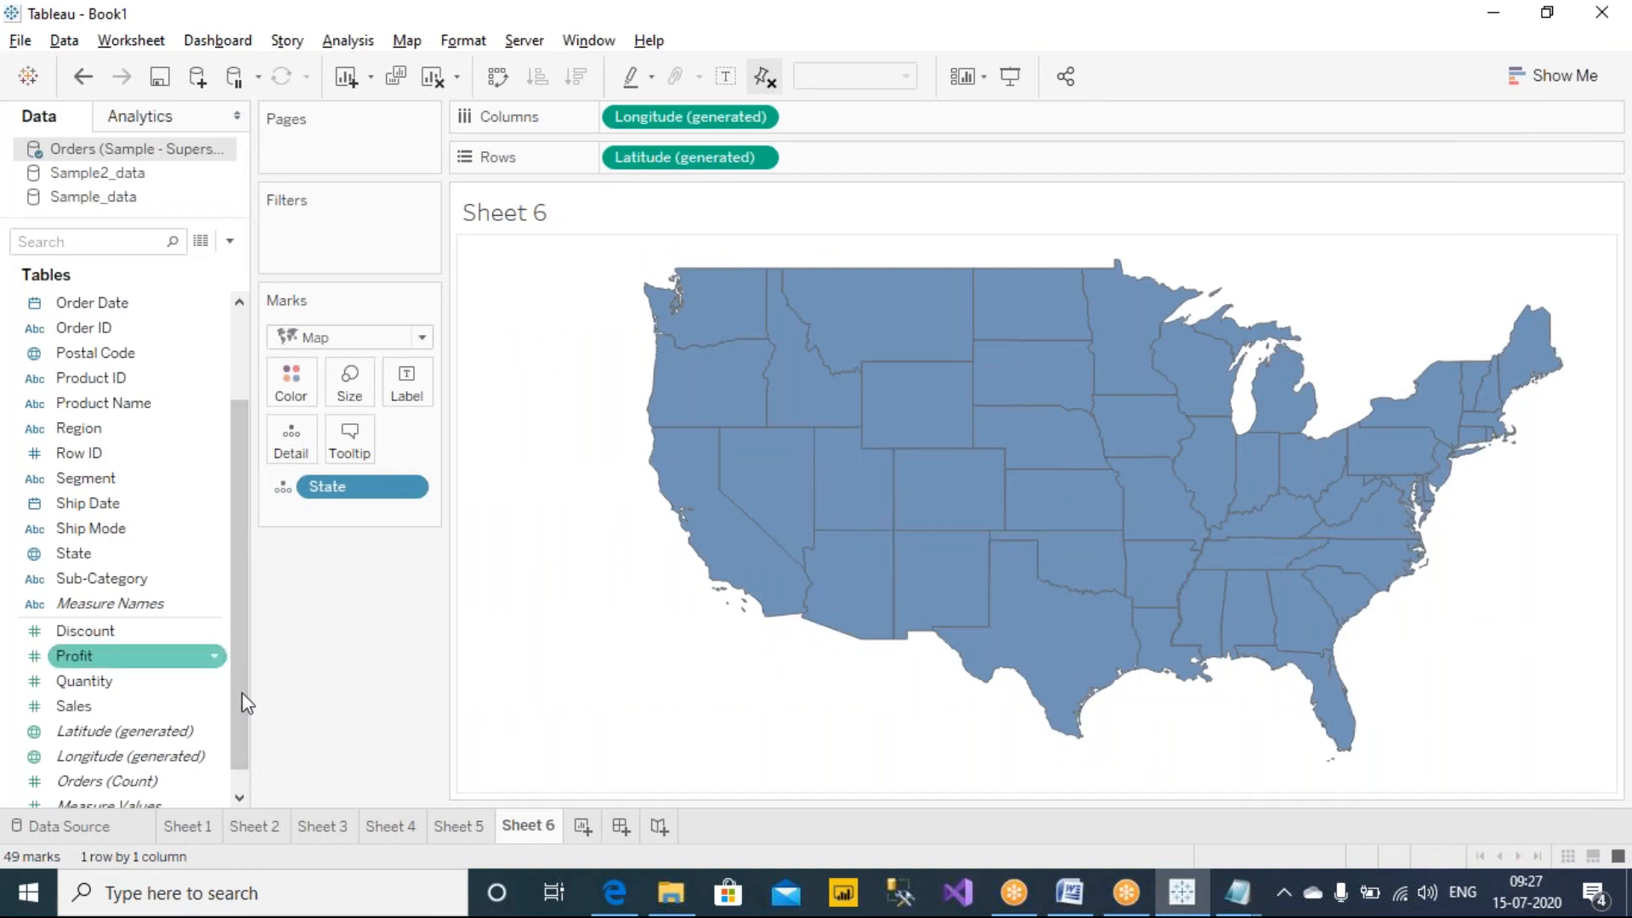
Label each state of the filled map on Sheet 6 with its State name and Sales.
{"action": "left_click", "coordinate": [471, 829]}
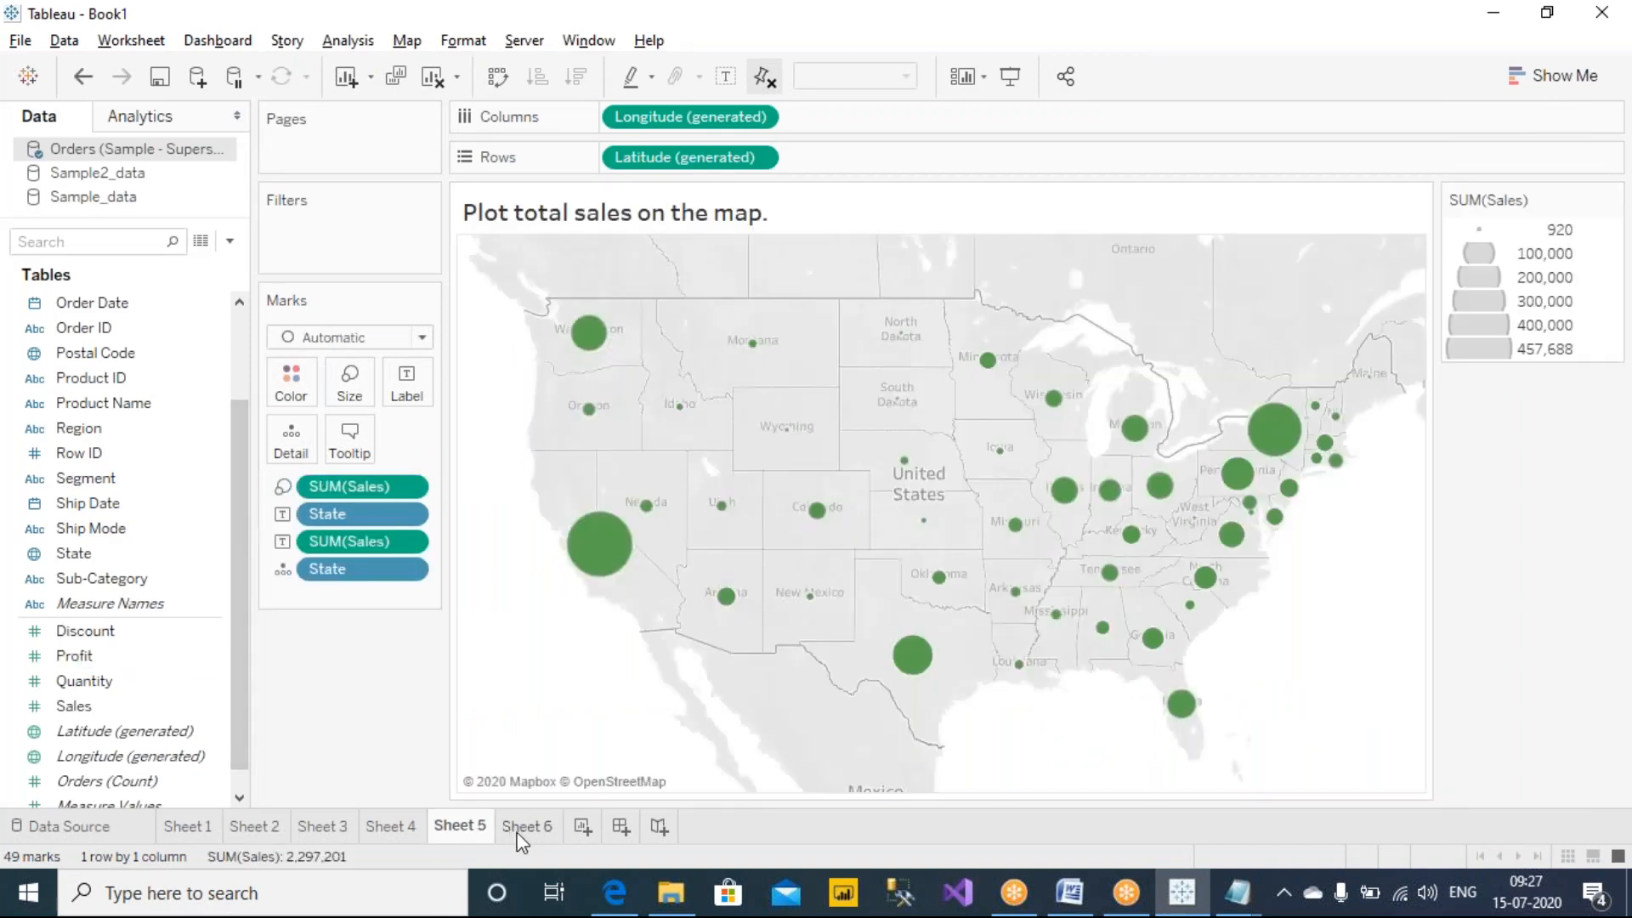
{"action": "left_click", "coordinate": [521, 829]}
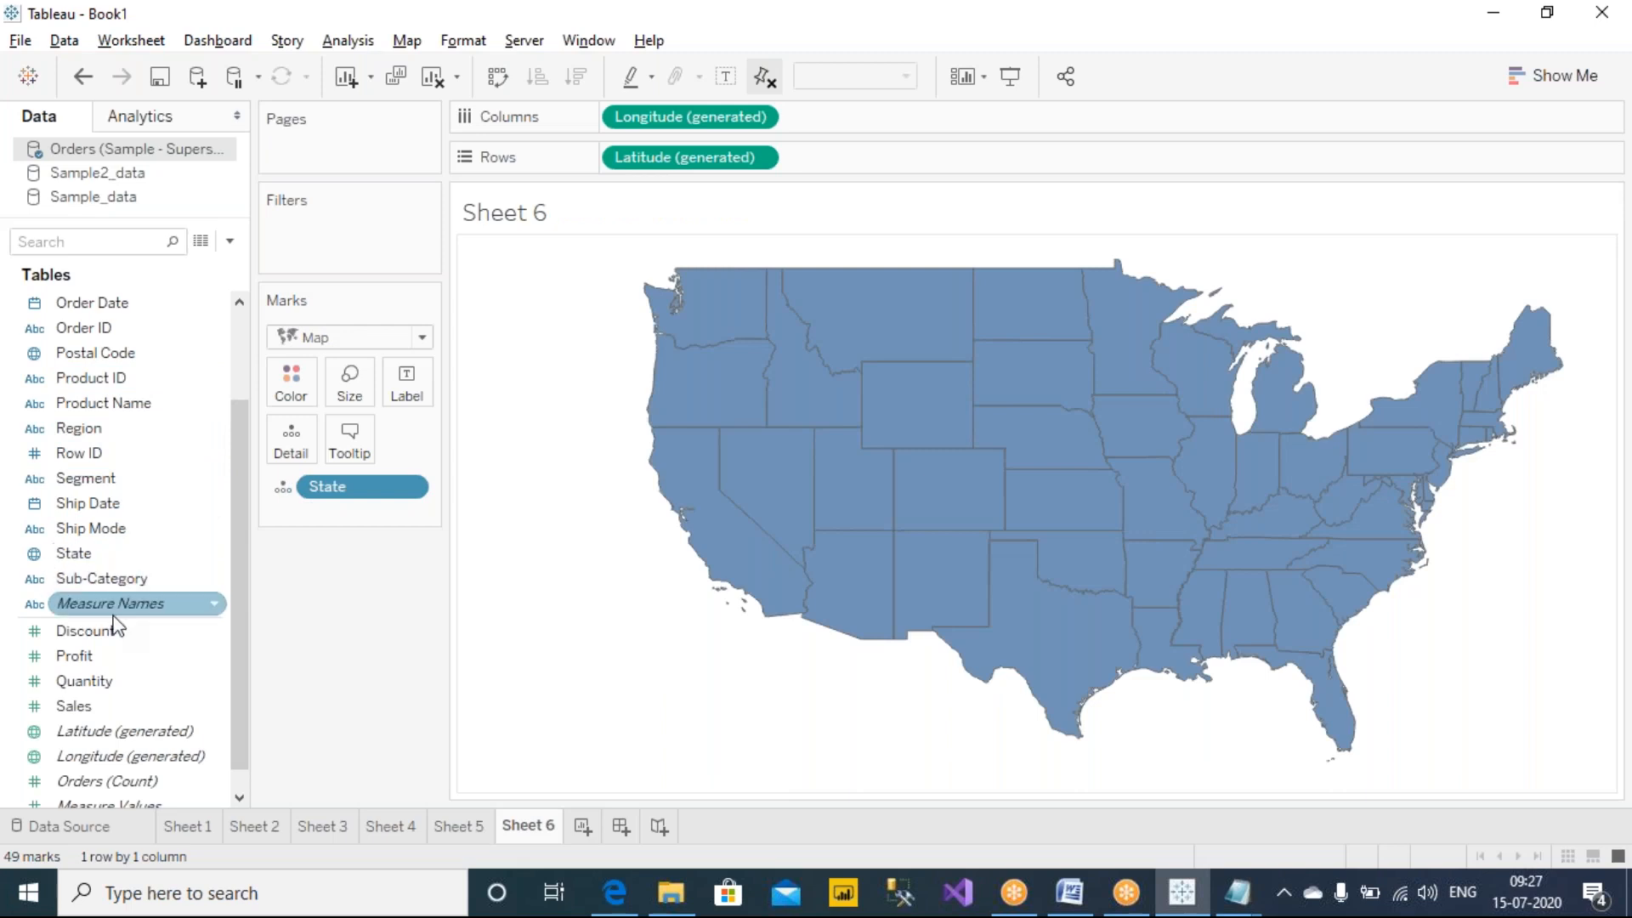
{"action": "left_click", "coordinate": [119, 554]}
{"action": "left_click_drag", "start_coordinate": [119, 557], "coordinate": [406, 383]}
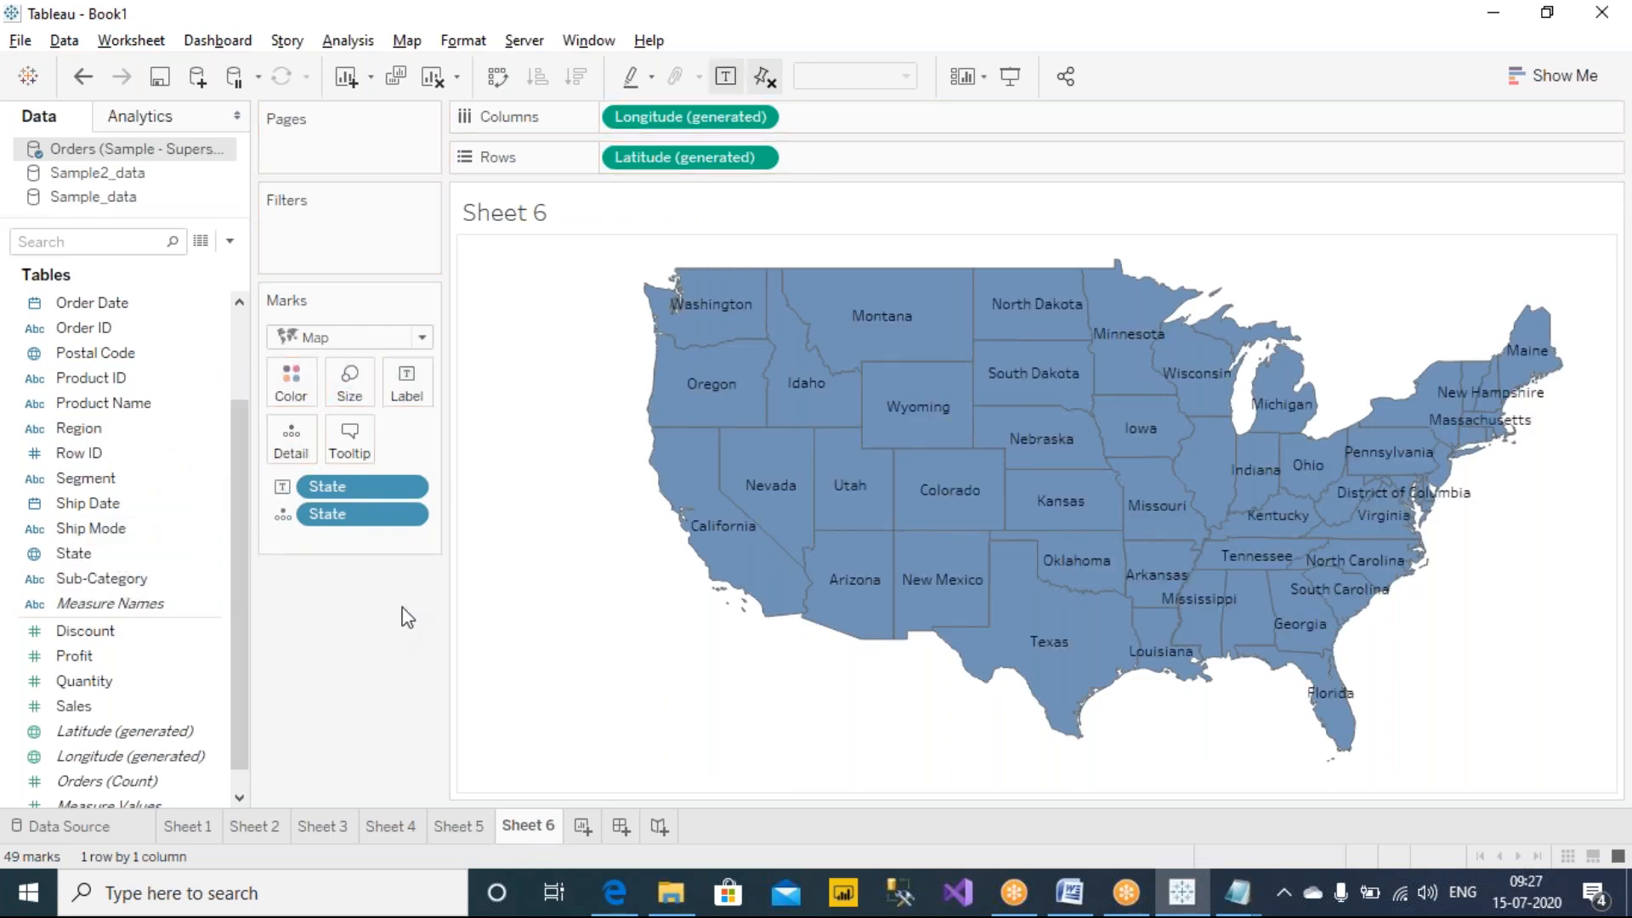
{"action": "scroll", "coordinate": [1618, 459], "scroll_direction": "up", "scroll_amount": 1}
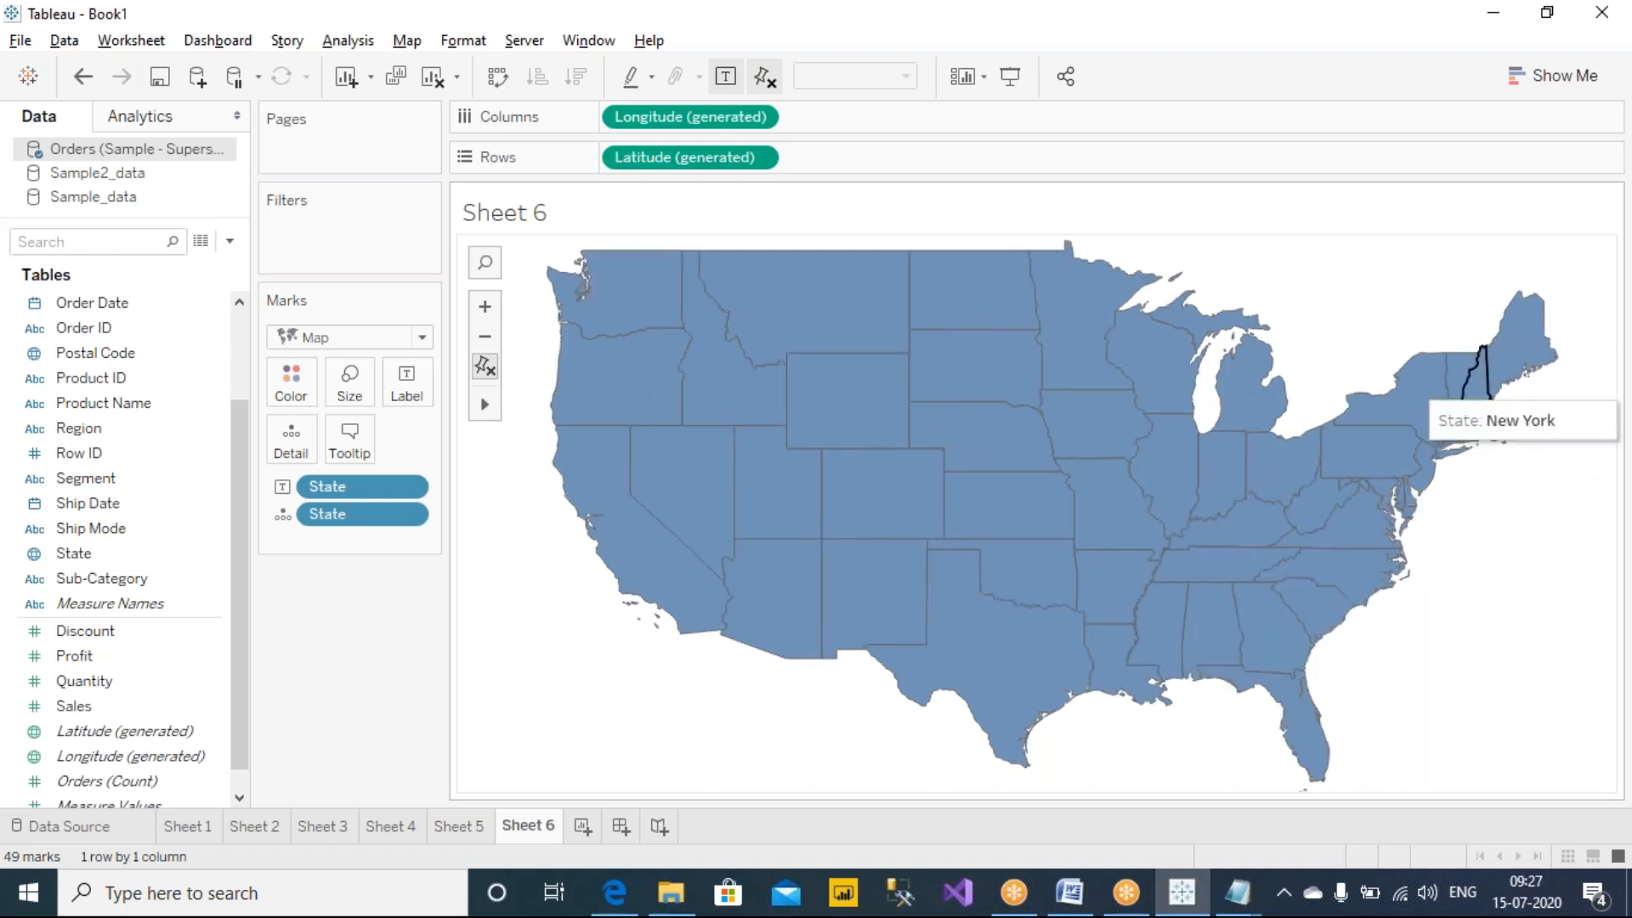
{"action": "left_click_drag", "start_coordinate": [74, 705], "coordinate": [408, 393]}
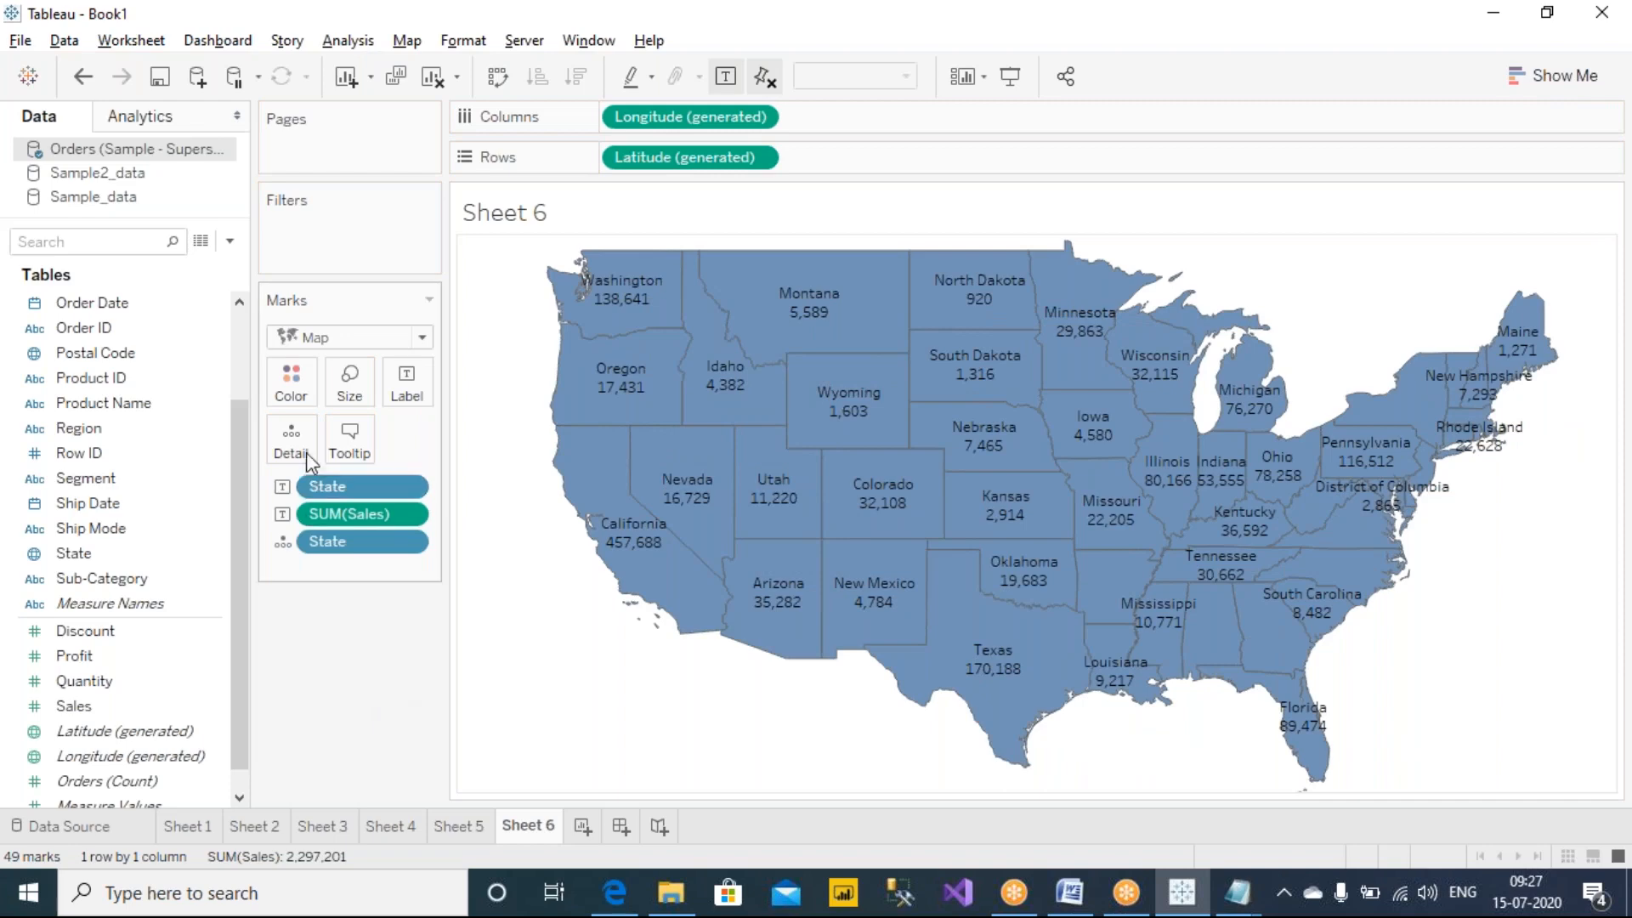
Recolor all states of the filled map, trying orange and settling on a light pinkish purple.
{"action": "left_click", "coordinate": [290, 381]}
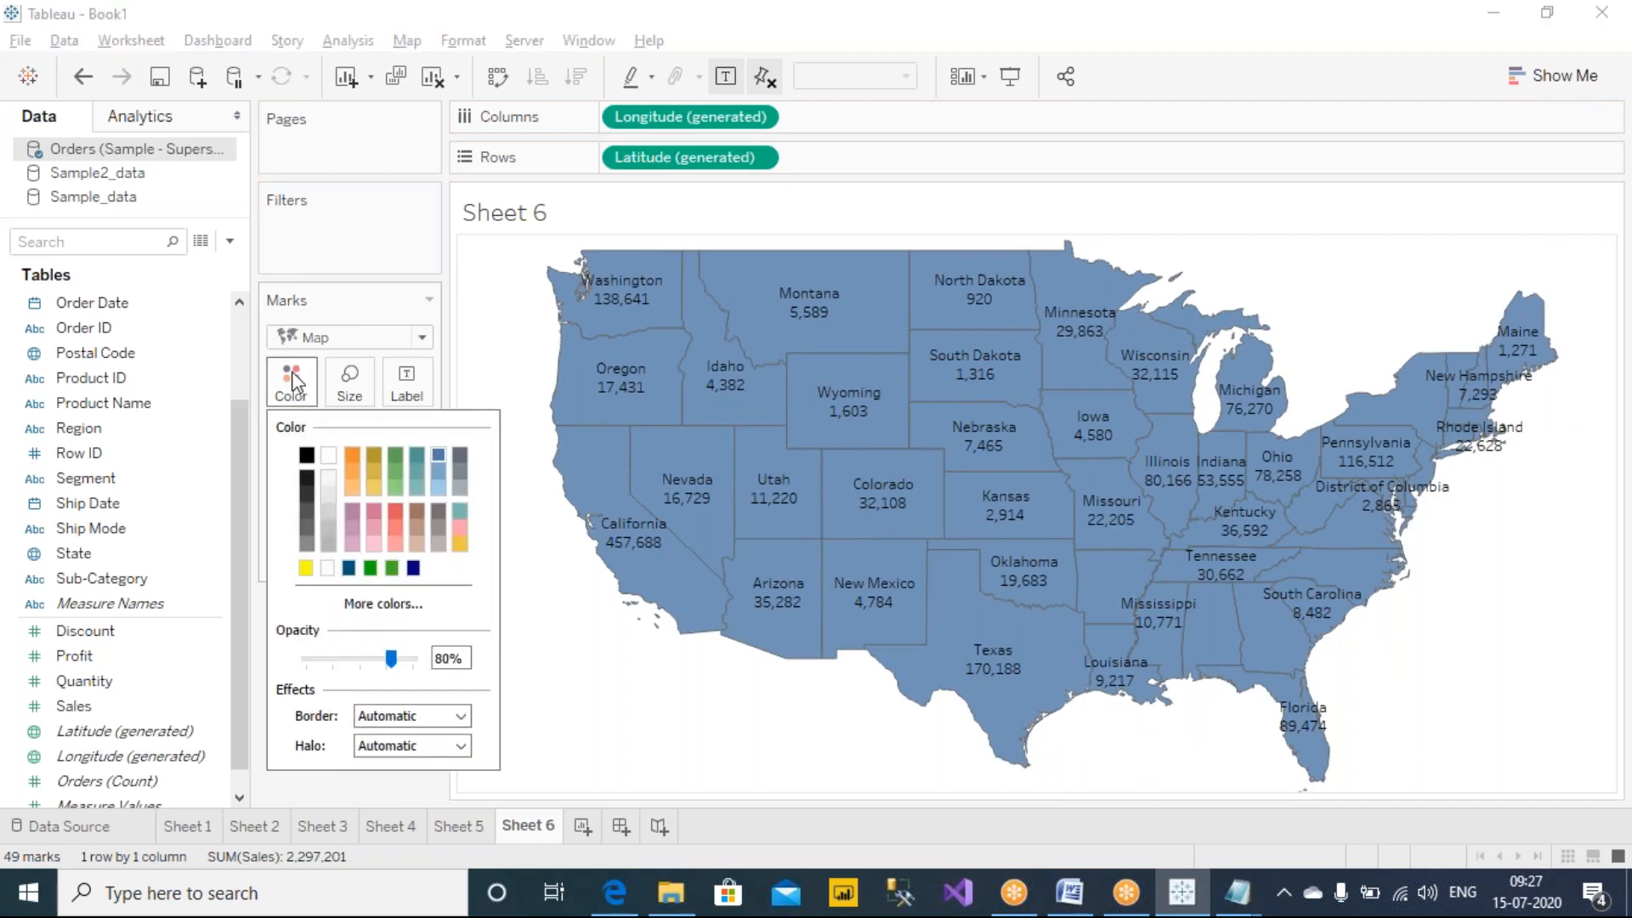
{"action": "left_click", "coordinate": [345, 454]}
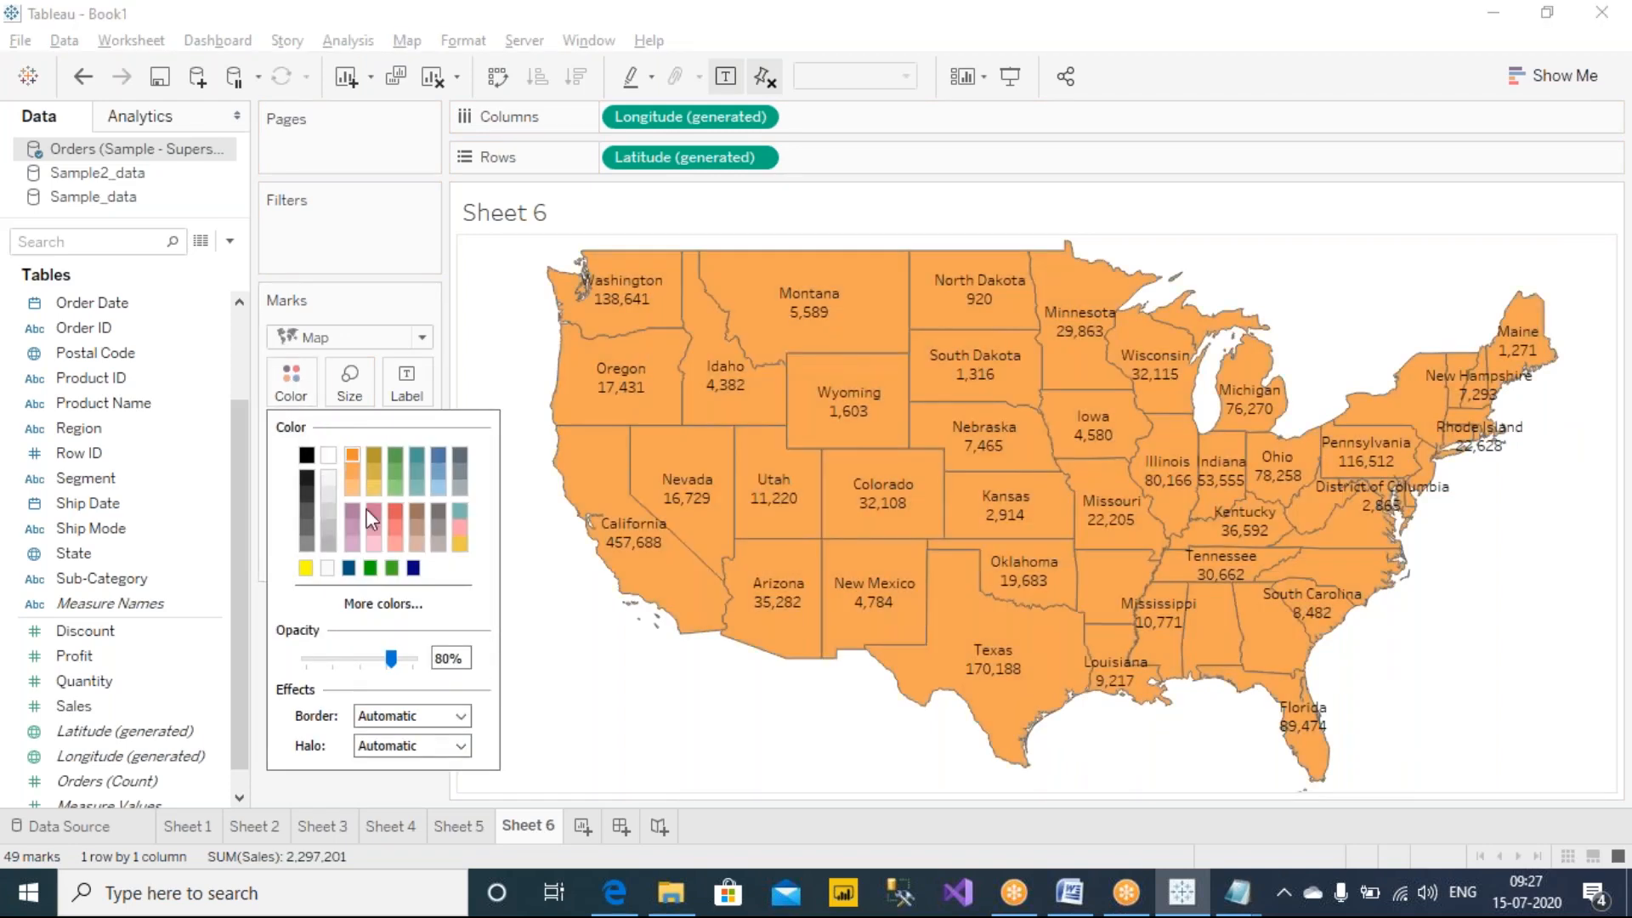
{"action": "left_click", "coordinate": [352, 545]}
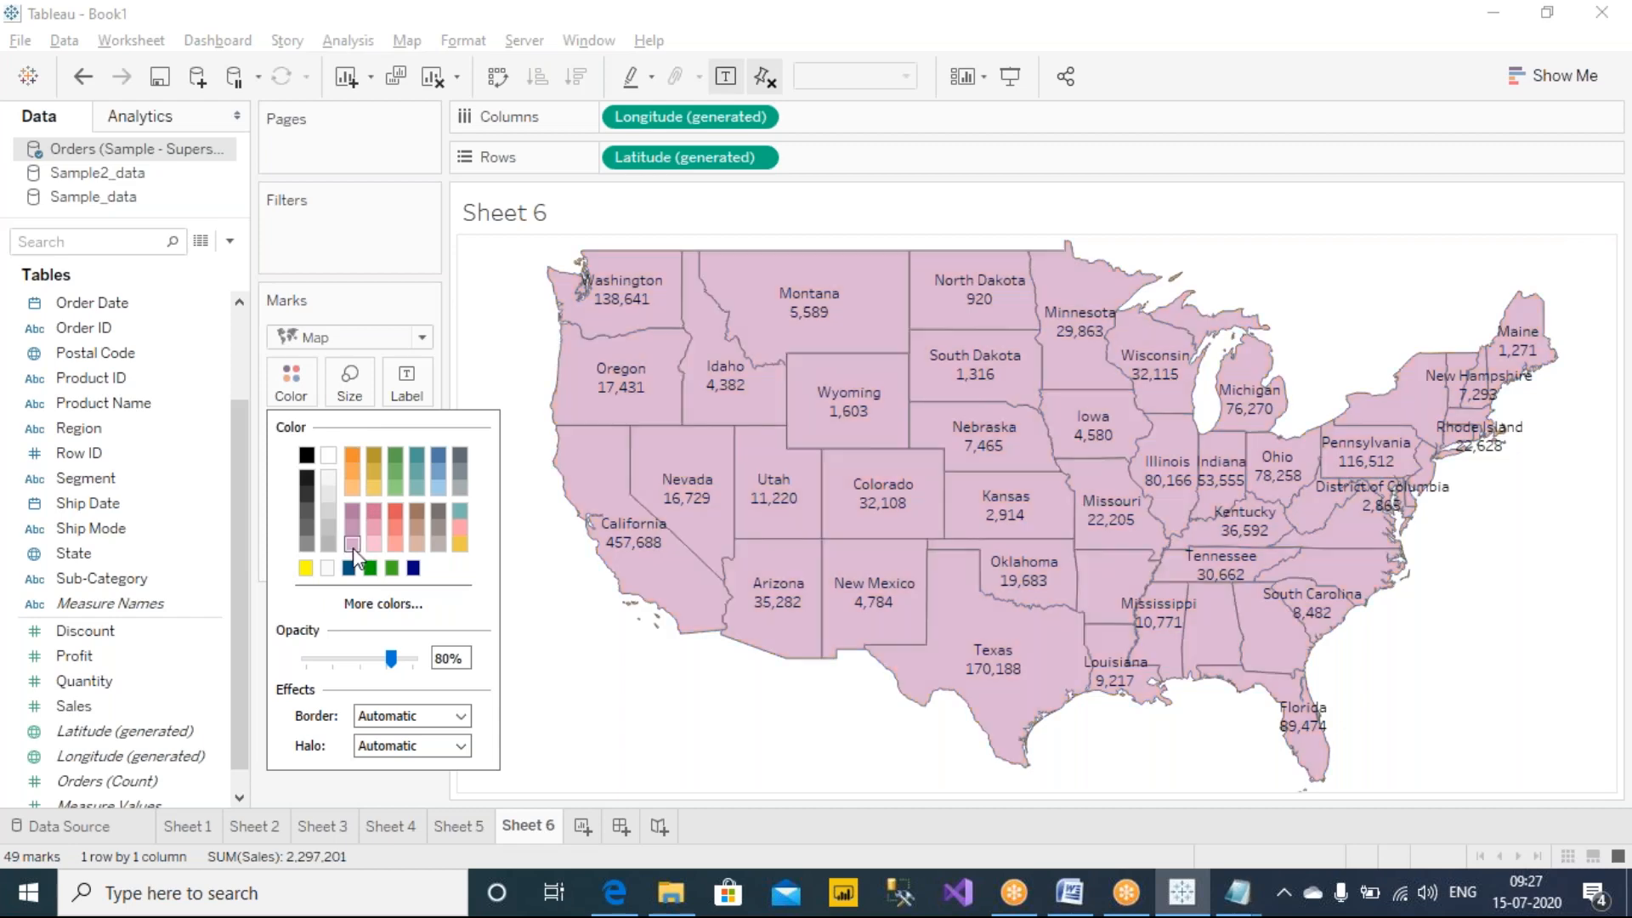
{"action": "left_click", "coordinate": [650, 681]}
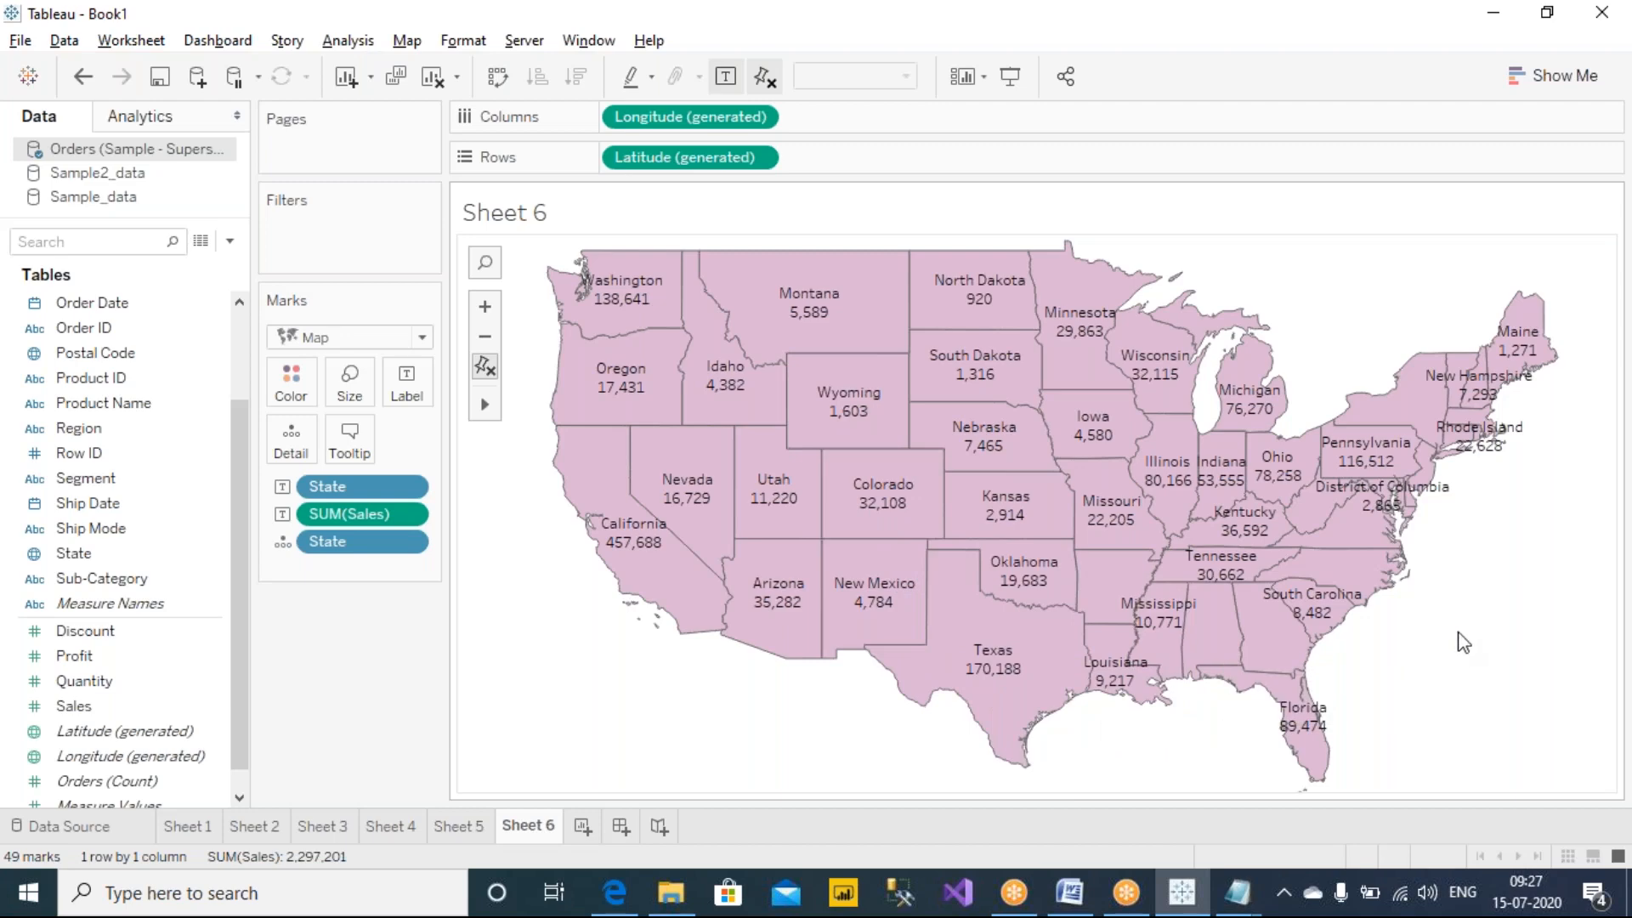
Color the filled map's states by Sales and place the color legend directly below the Marks card.
{"action": "left_click", "coordinate": [462, 832]}
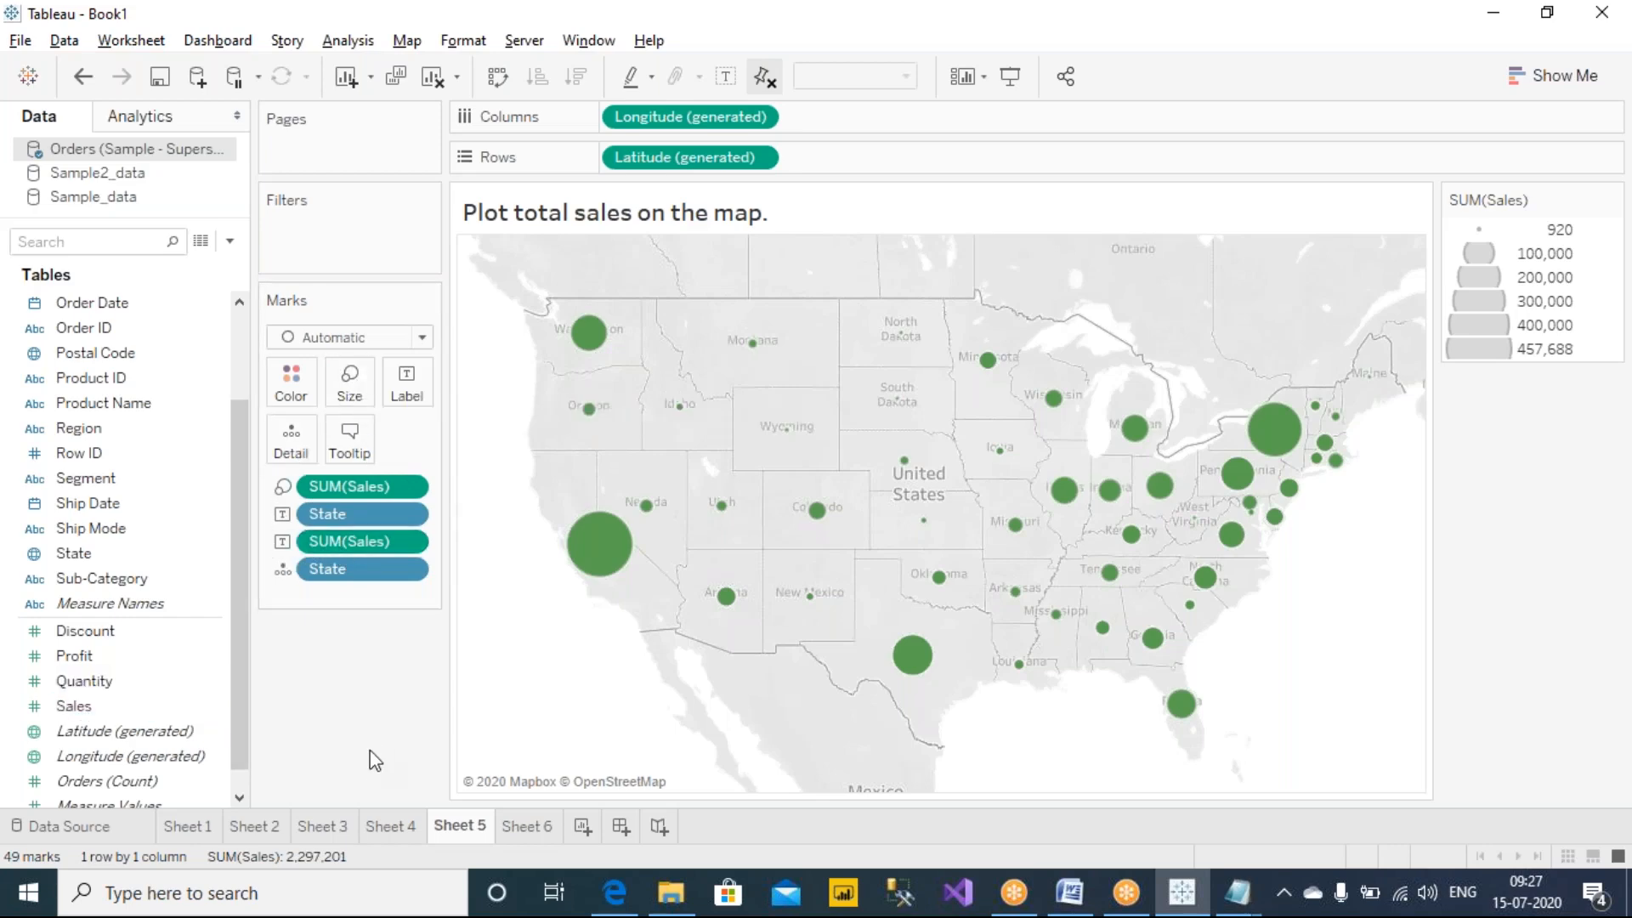
{"action": "left_click", "coordinate": [527, 825]}
{"action": "left_click", "coordinate": [109, 708]}
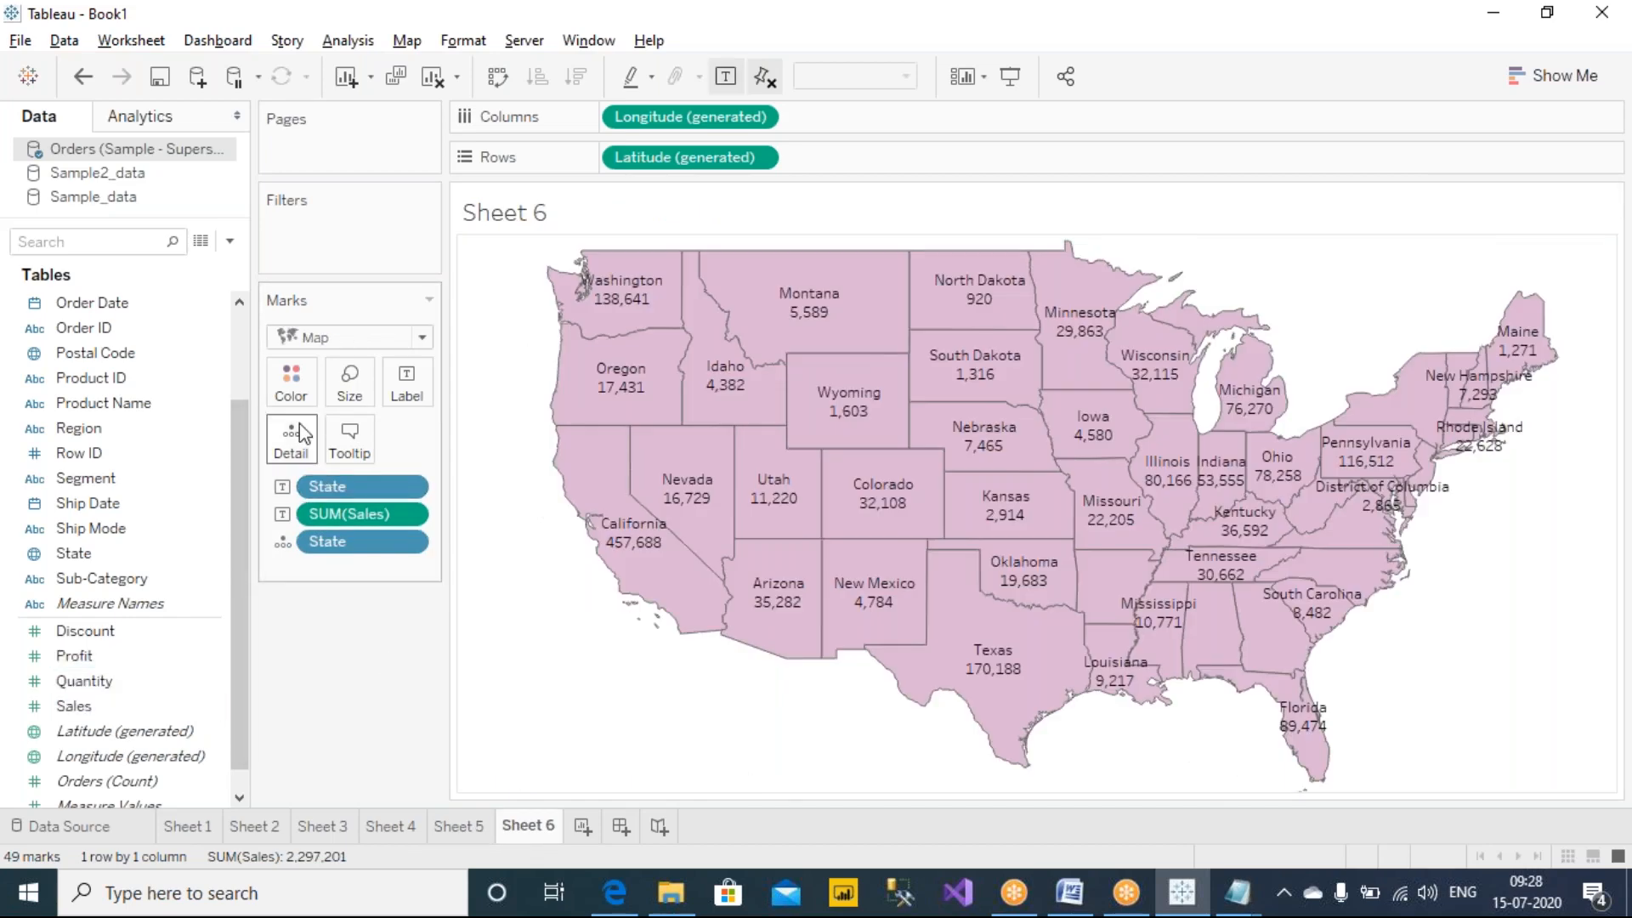
{"action": "left_click", "coordinate": [89, 683]}
{"action": "left_click", "coordinate": [74, 703]}
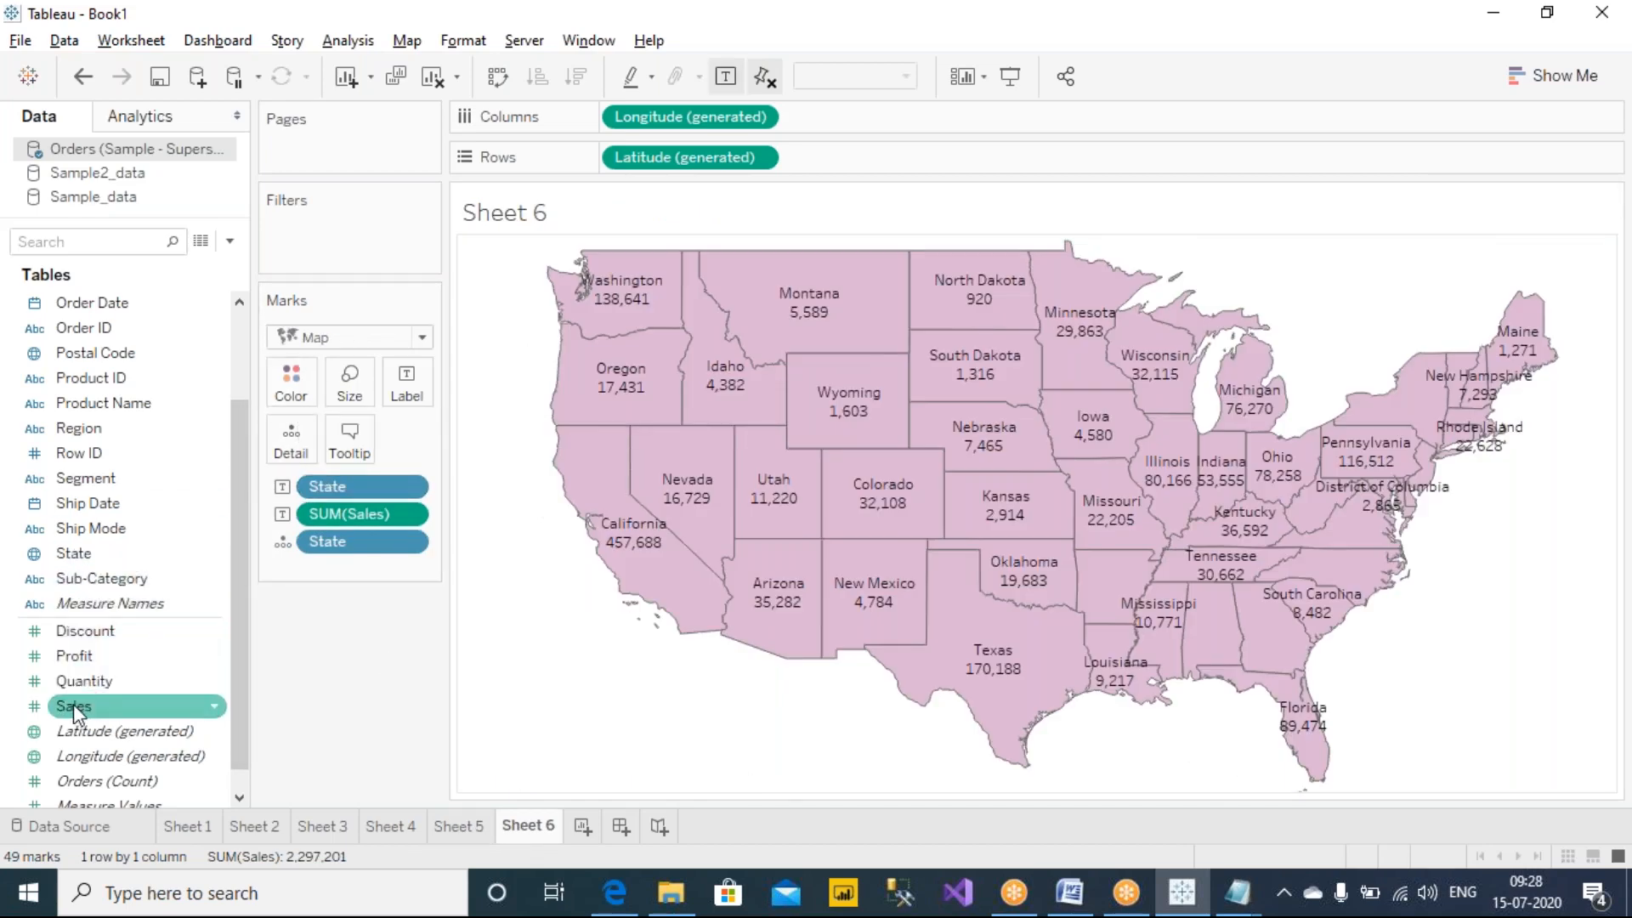
{"action": "left_click_drag", "start_coordinate": [73, 704], "coordinate": [287, 376]}
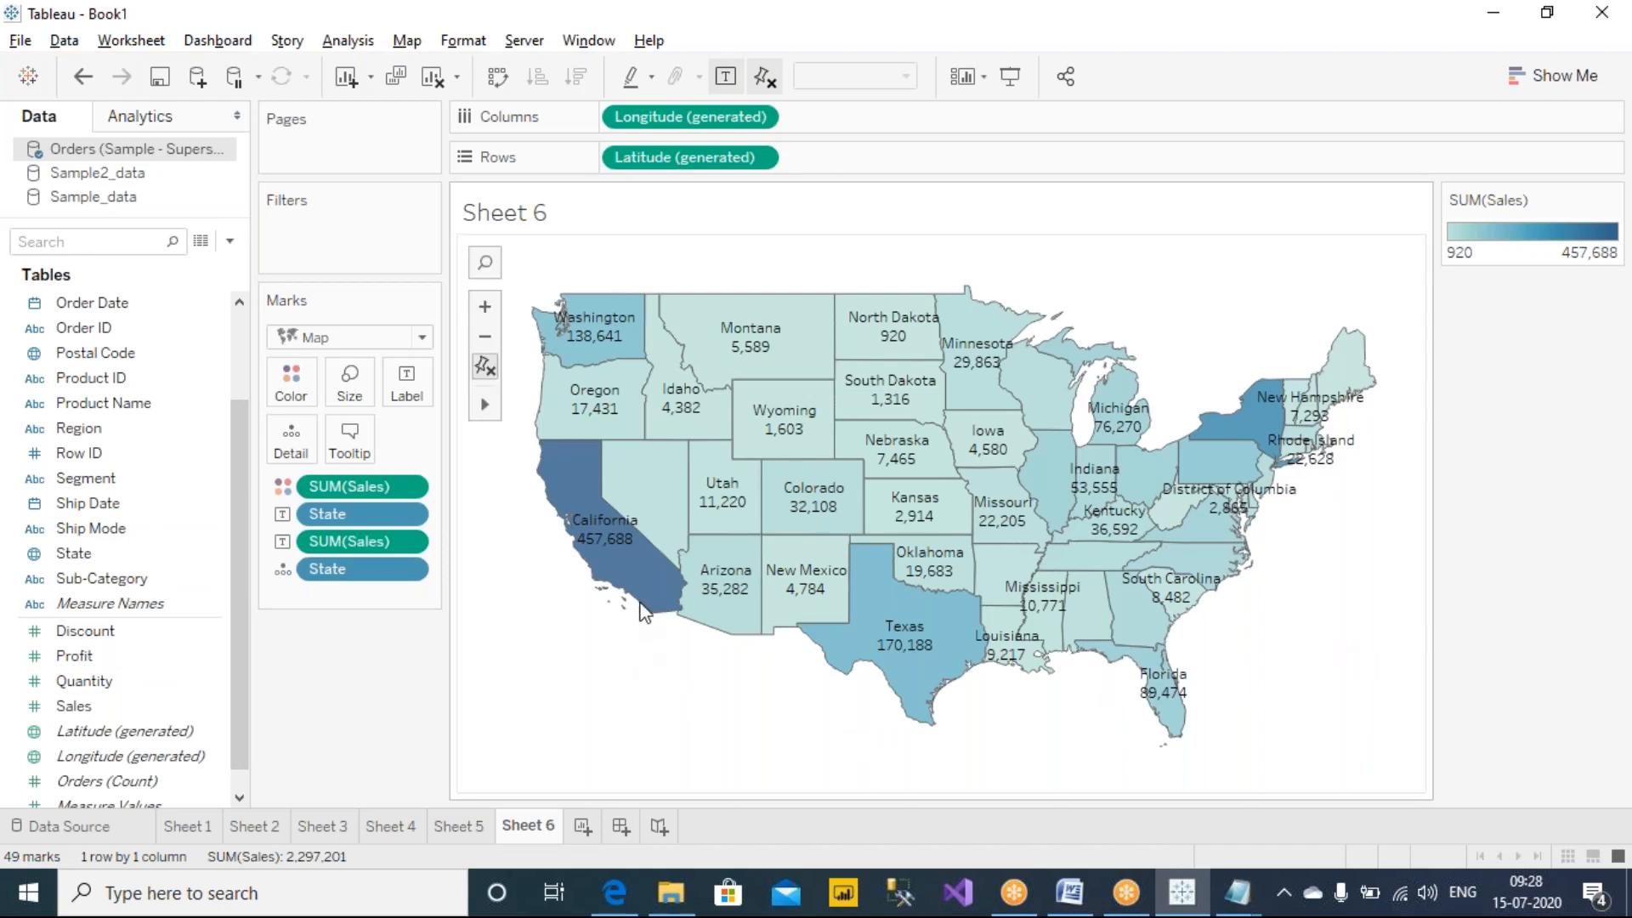
{"action": "mouse_move", "coordinate": [631, 535]}
{"action": "left_click_drag", "start_coordinate": [386, 760], "coordinate": [351, 655]}
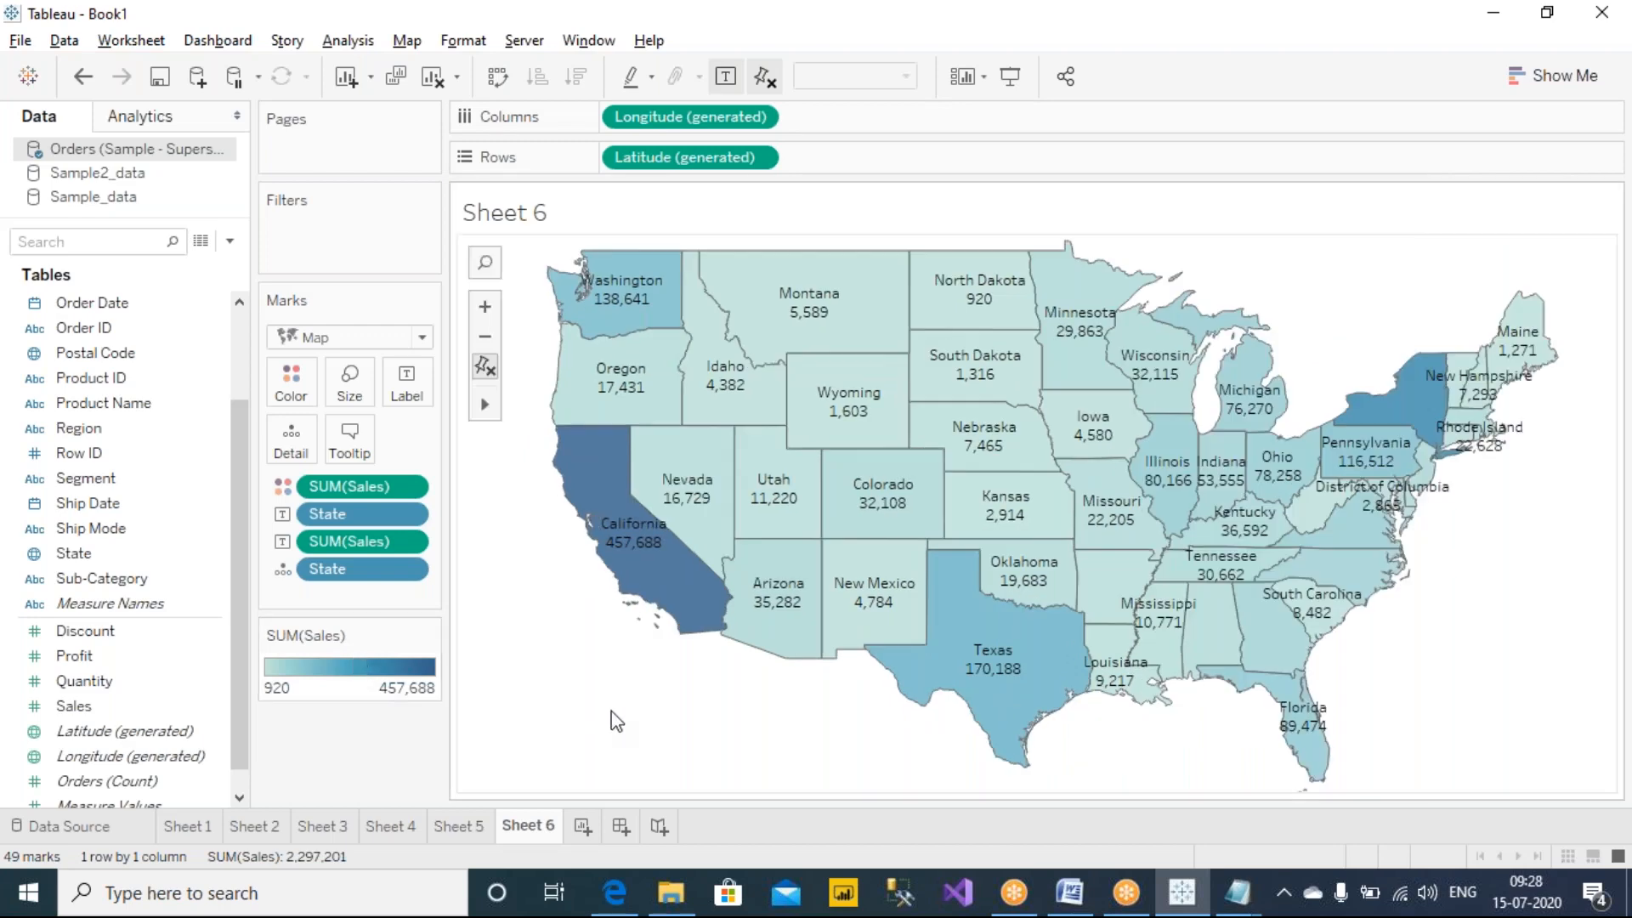
Compare the sized-circle sales map on Sheet 5 with the sales-shaded filled map on Sheet 6.
{"action": "left_click", "coordinate": [466, 824]}
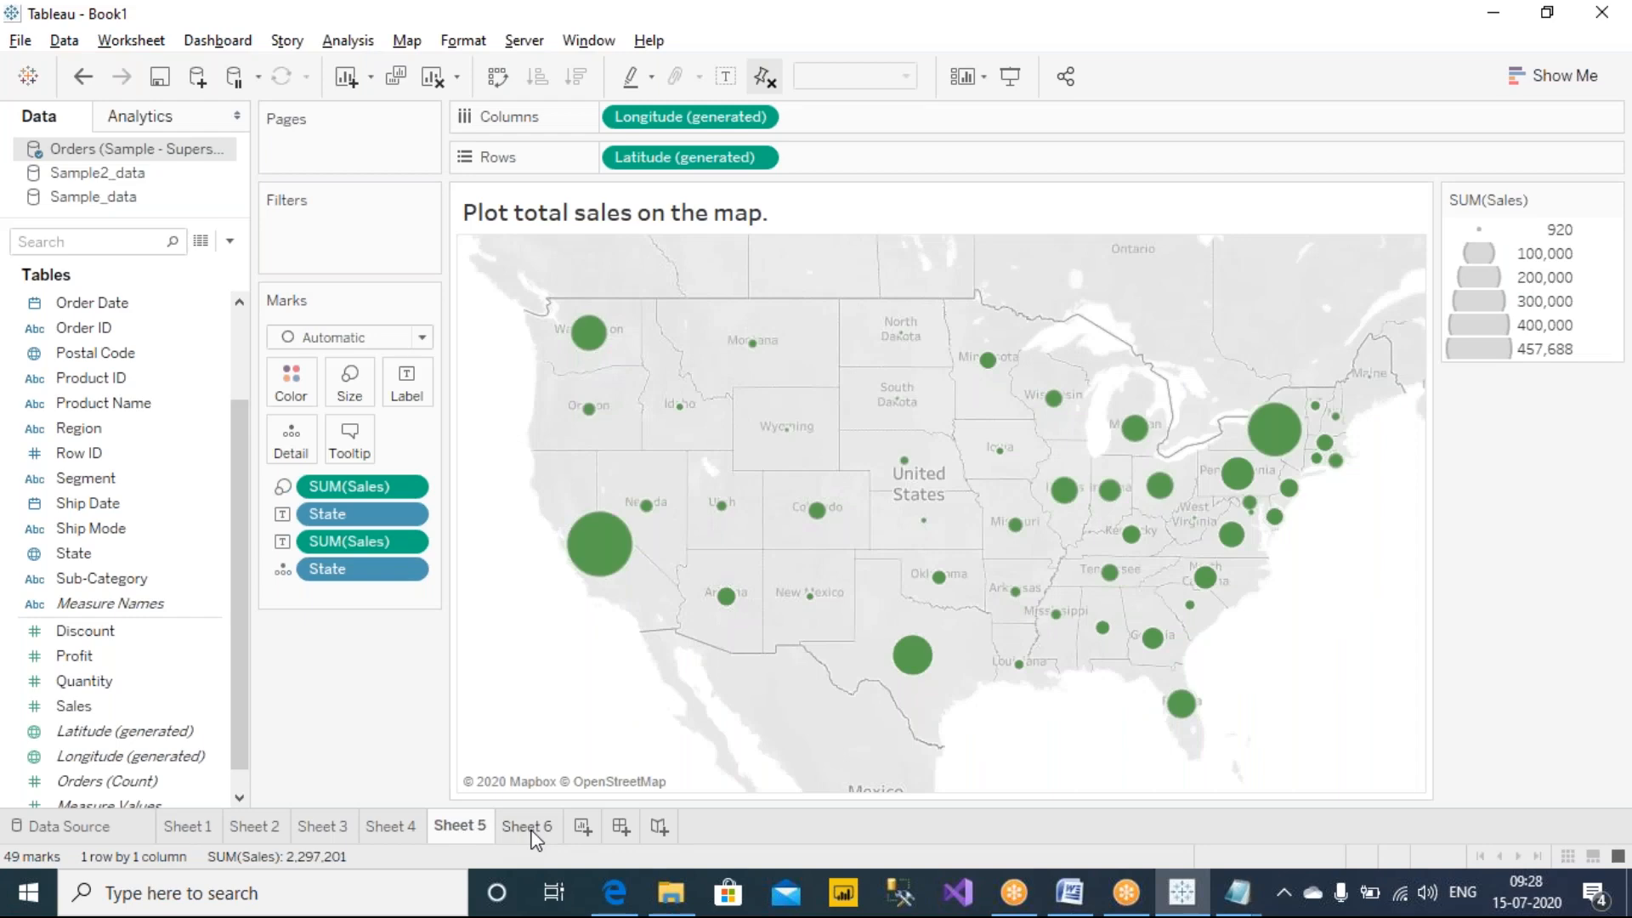
{"action": "left_click", "coordinate": [534, 833]}
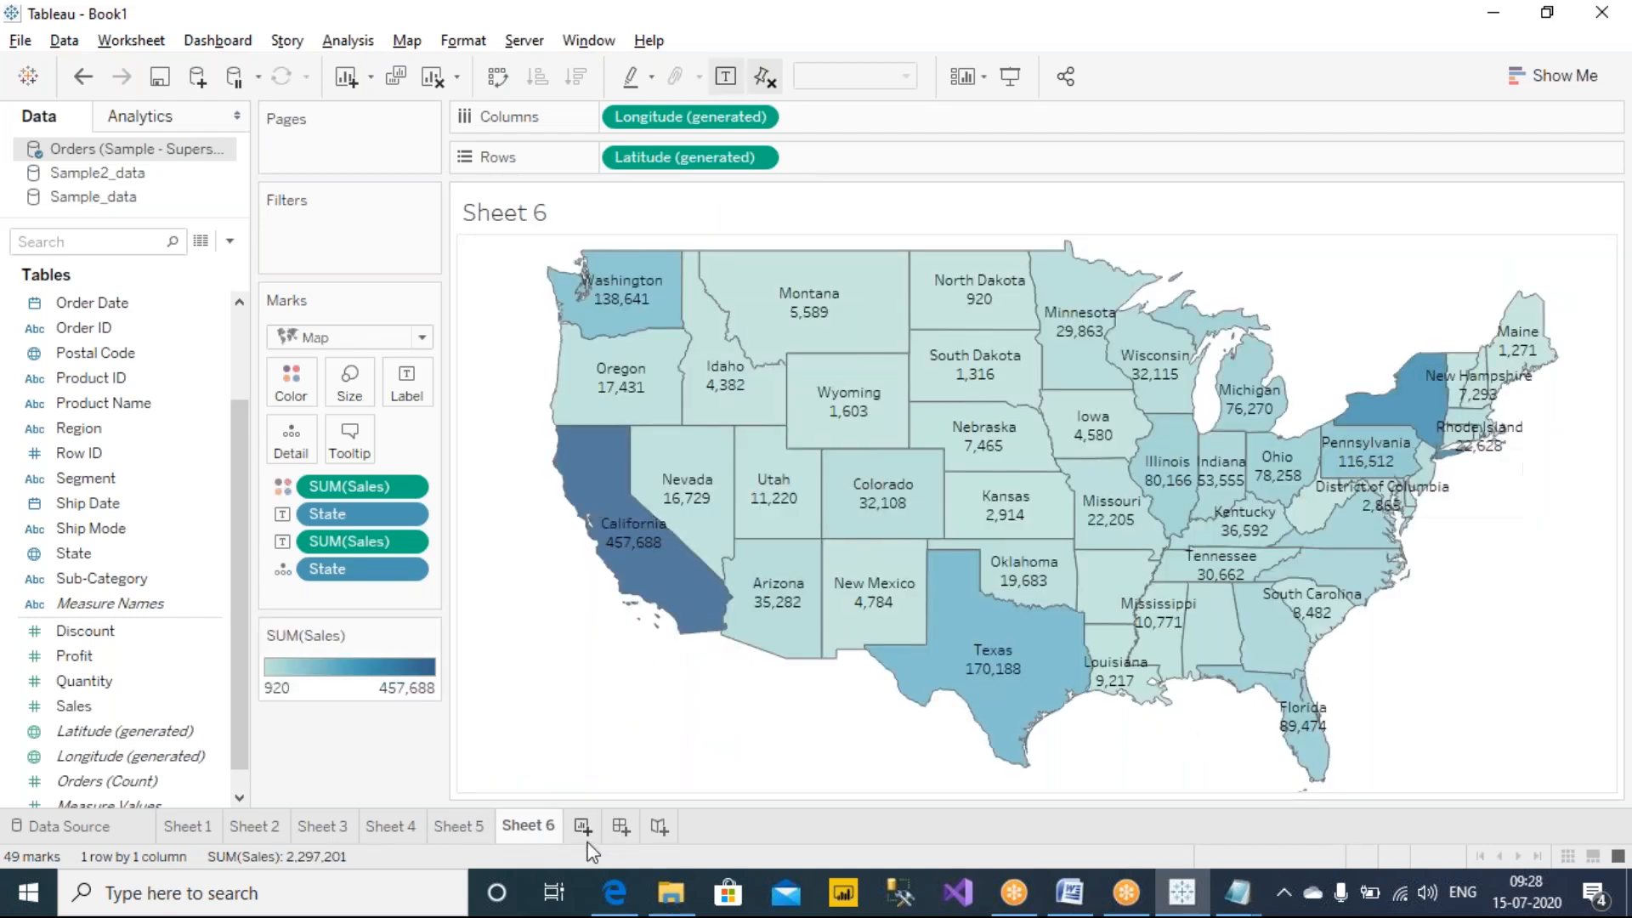
{"action": "left_click", "coordinate": [466, 829]}
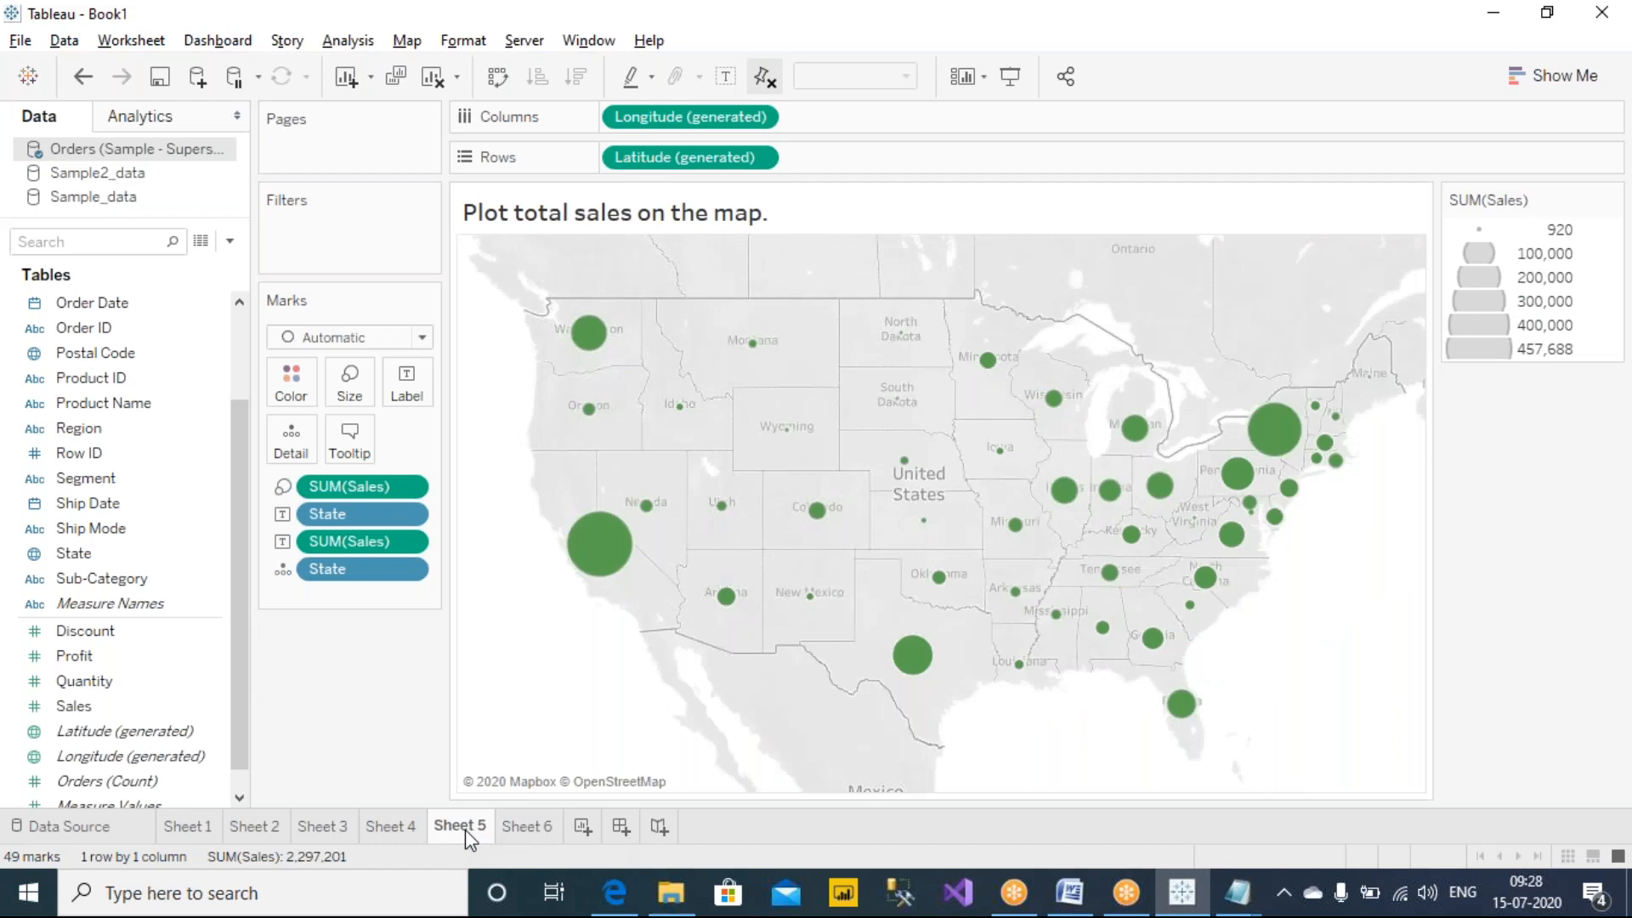
{"action": "mouse_move", "coordinate": [507, 828]}
{"action": "left_click", "coordinate": [511, 831]}
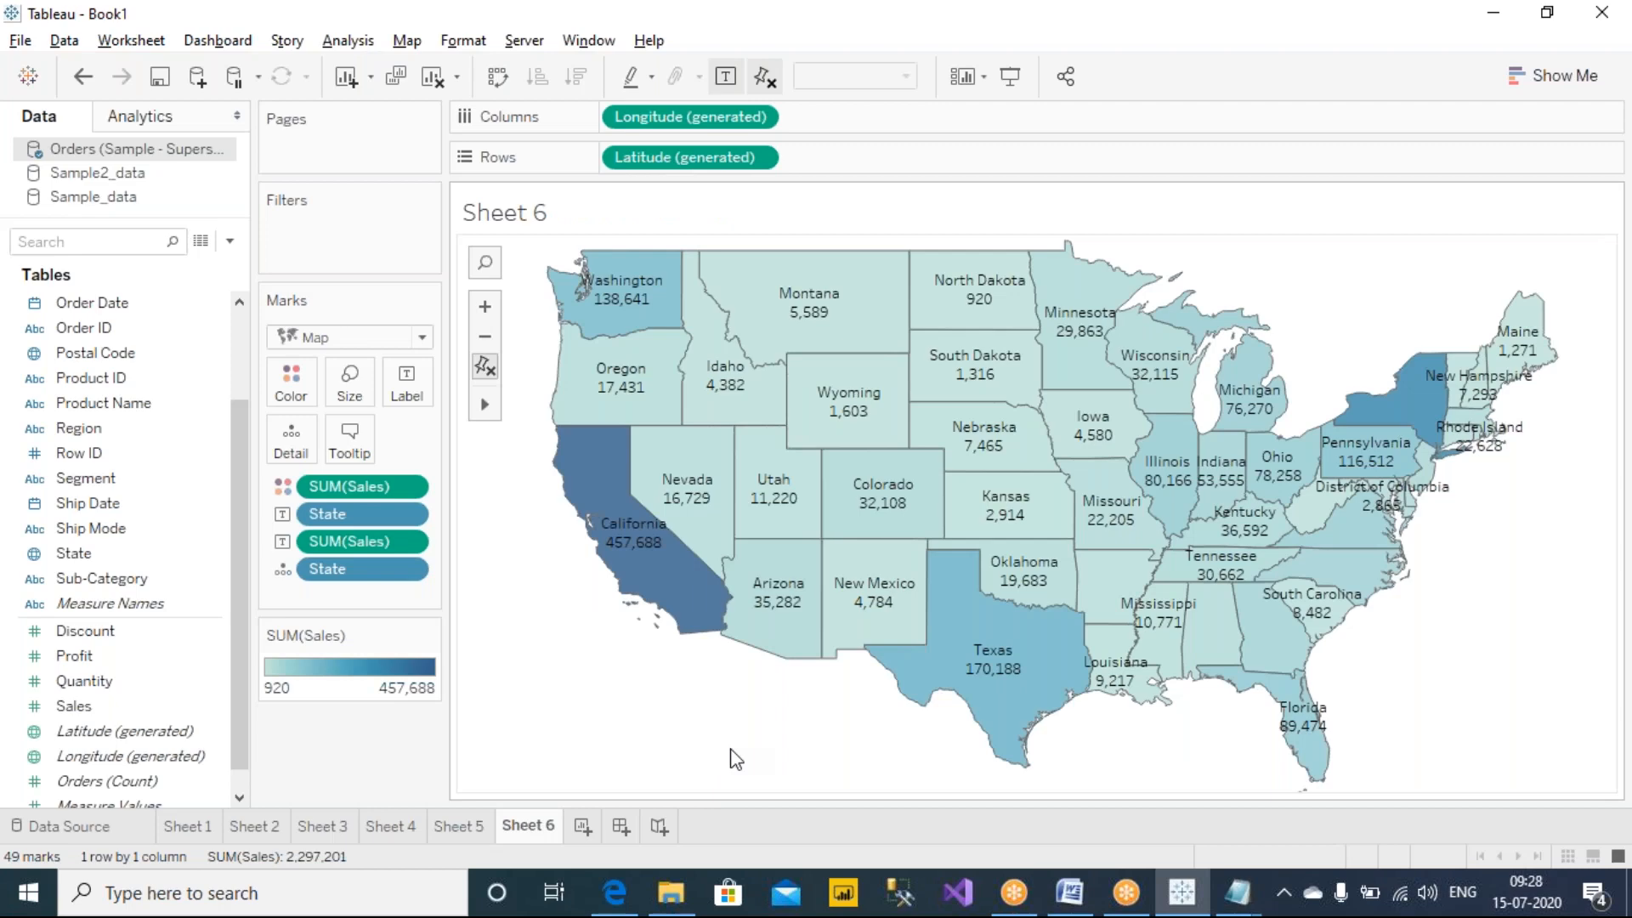
Add a new worksheet and replace its title text with "Display Sales and Profits on the Map.".
{"action": "left_click", "coordinate": [583, 826]}
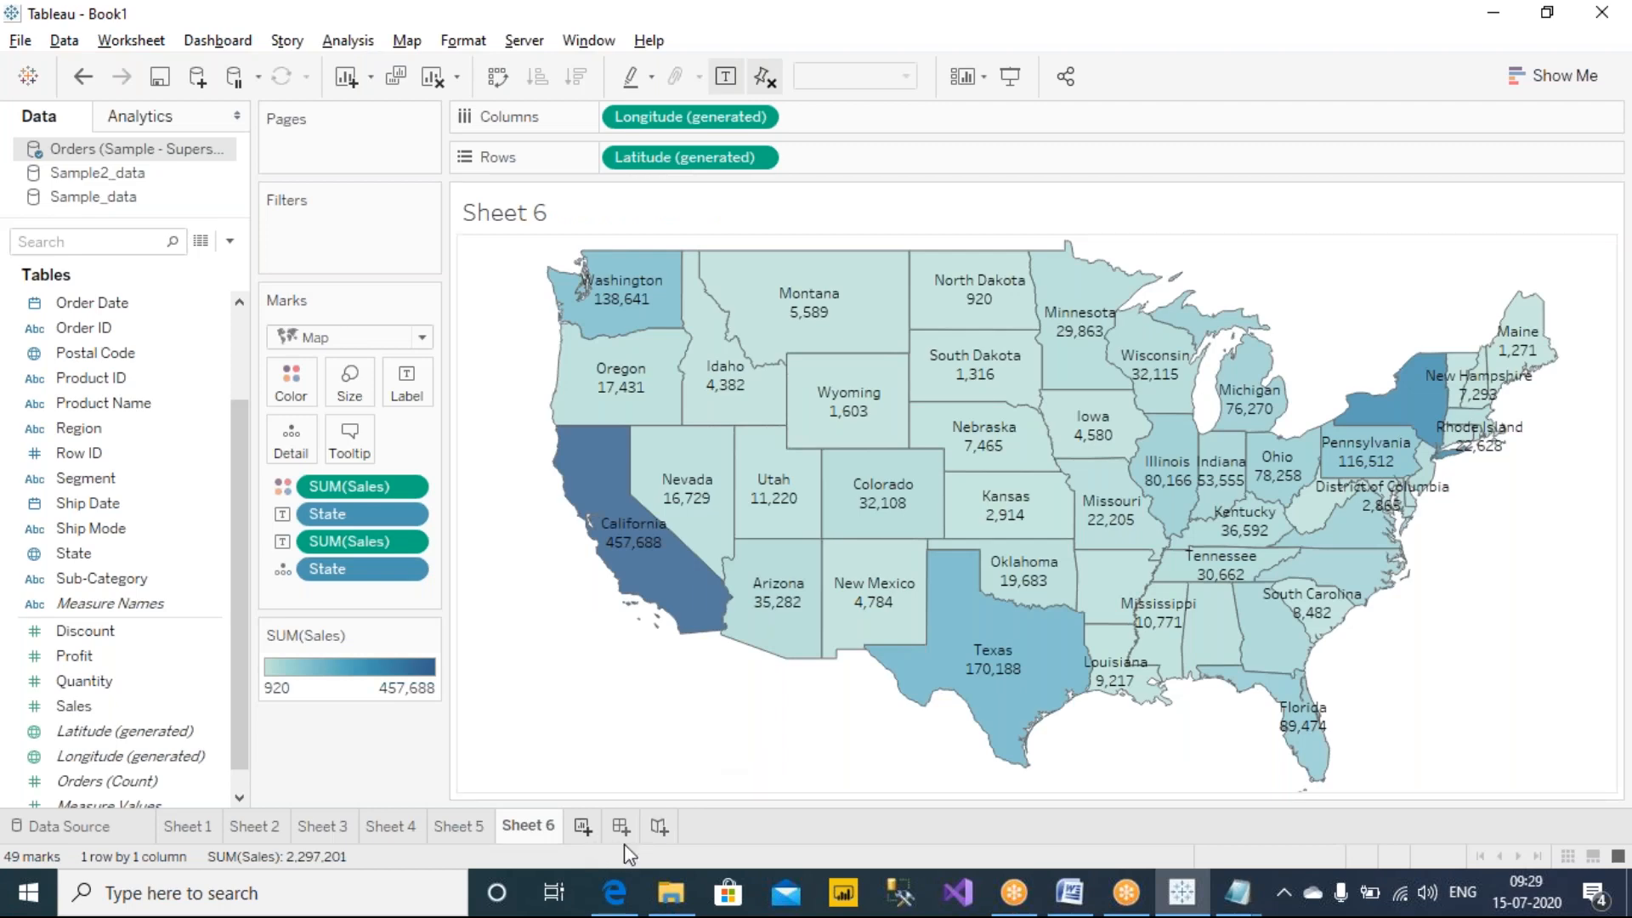
{"action": "double_click", "coordinate": [558, 225]}
{"action": "left_click_drag", "start_coordinate": [823, 595], "coordinate": [7, 445]}
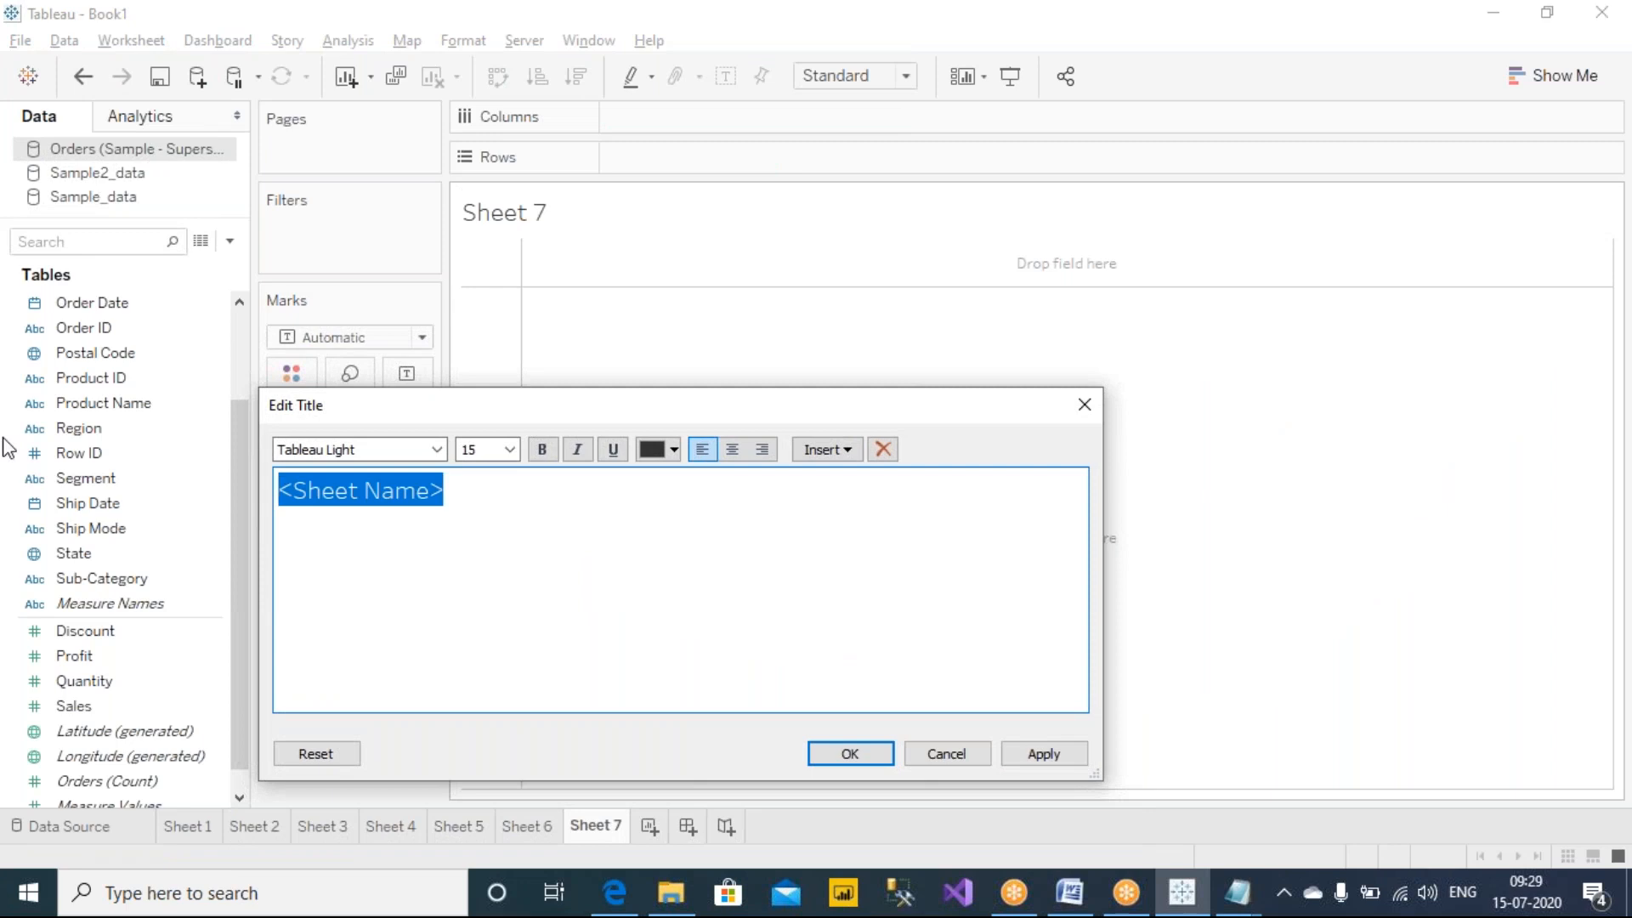
{"action": "type", "text": "dISP"}
{"action": "key", "text": "BackSpace"}
{"action": "key", "text": "BackSpace"}
{"action": "key", "text": "BackSpace"}
{"action": "key", "text": "BackSpace"}
{"action": "type", "text": "Display"}
{"action": "key", "text": "BackSpace"}
{"action": "key", "text": "BackSpace"}
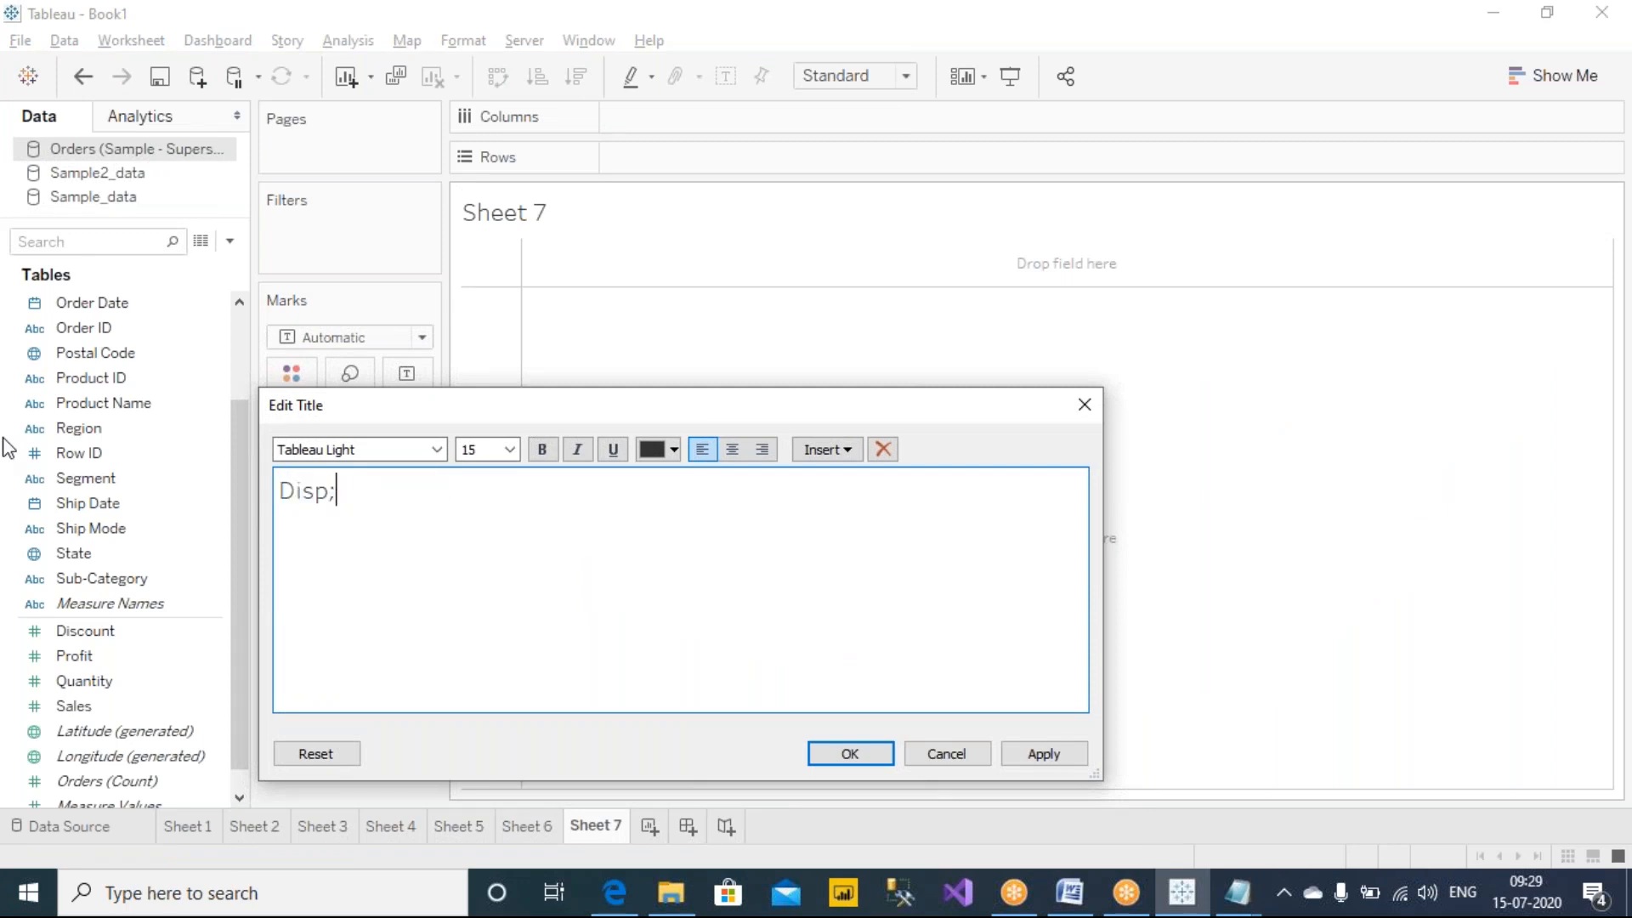
{"action": "type", "text": "ay Sales and Pro"}
{"action": "key", "text": "BackSpace"}
{"action": "key", "text": "BackSpace"}
{"action": "type", "text": "Profits on the"}
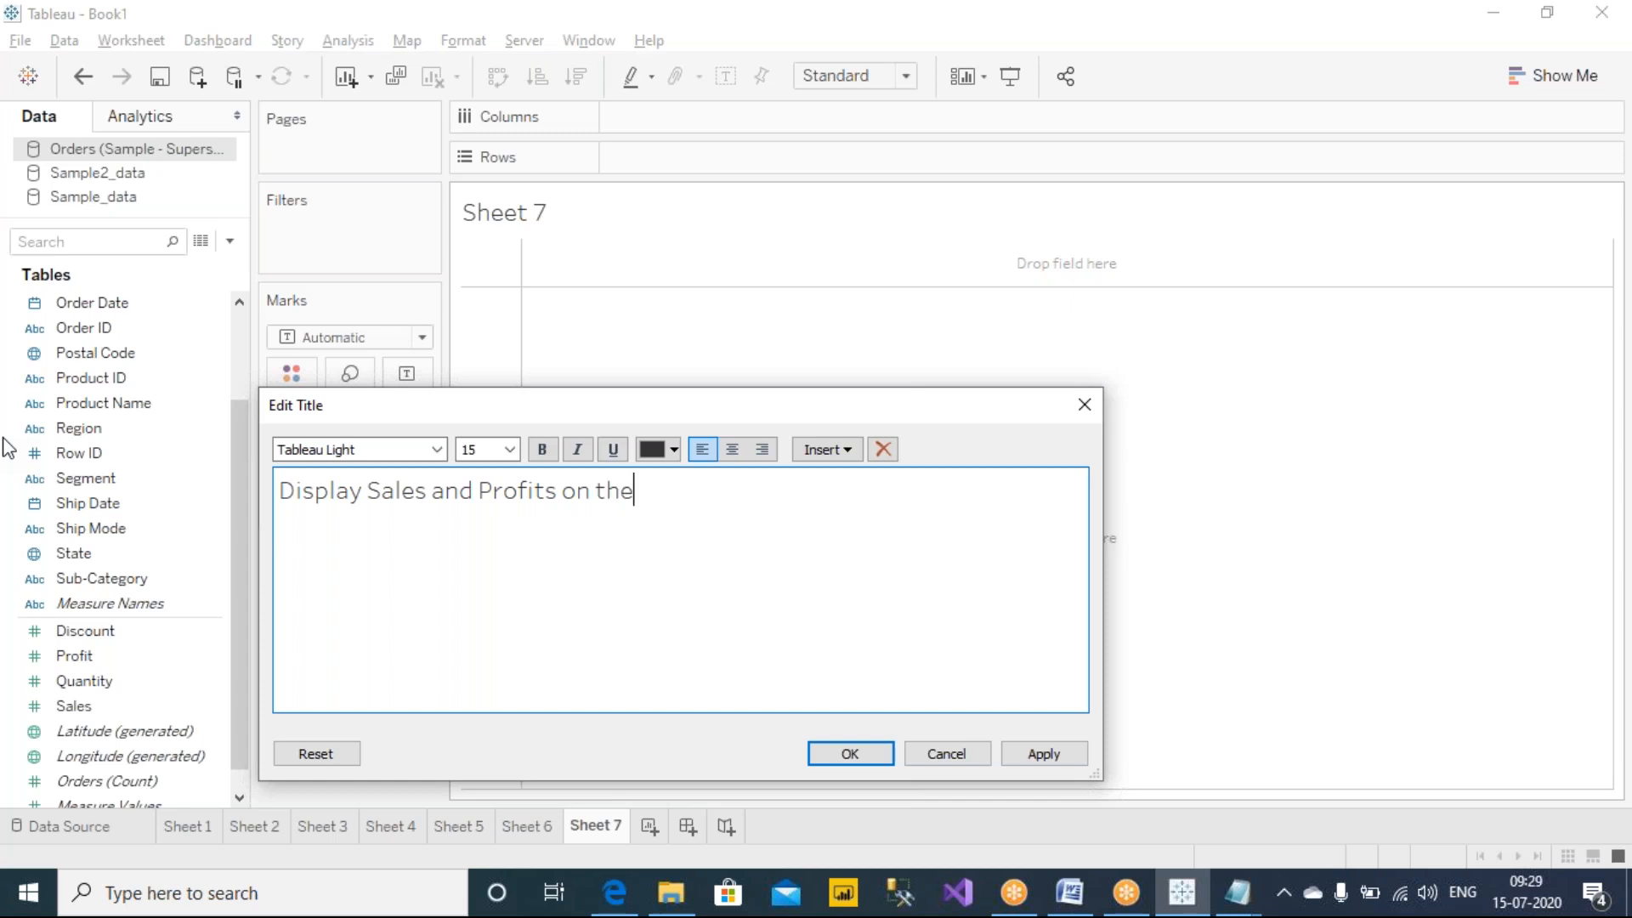
{"action": "type", "text": " Map"}
Make the whole title of Sheet 7 bold and apply the edited title to the sheet.
{"action": "left_click_drag", "start_coordinate": [786, 551], "coordinate": [9, 441]}
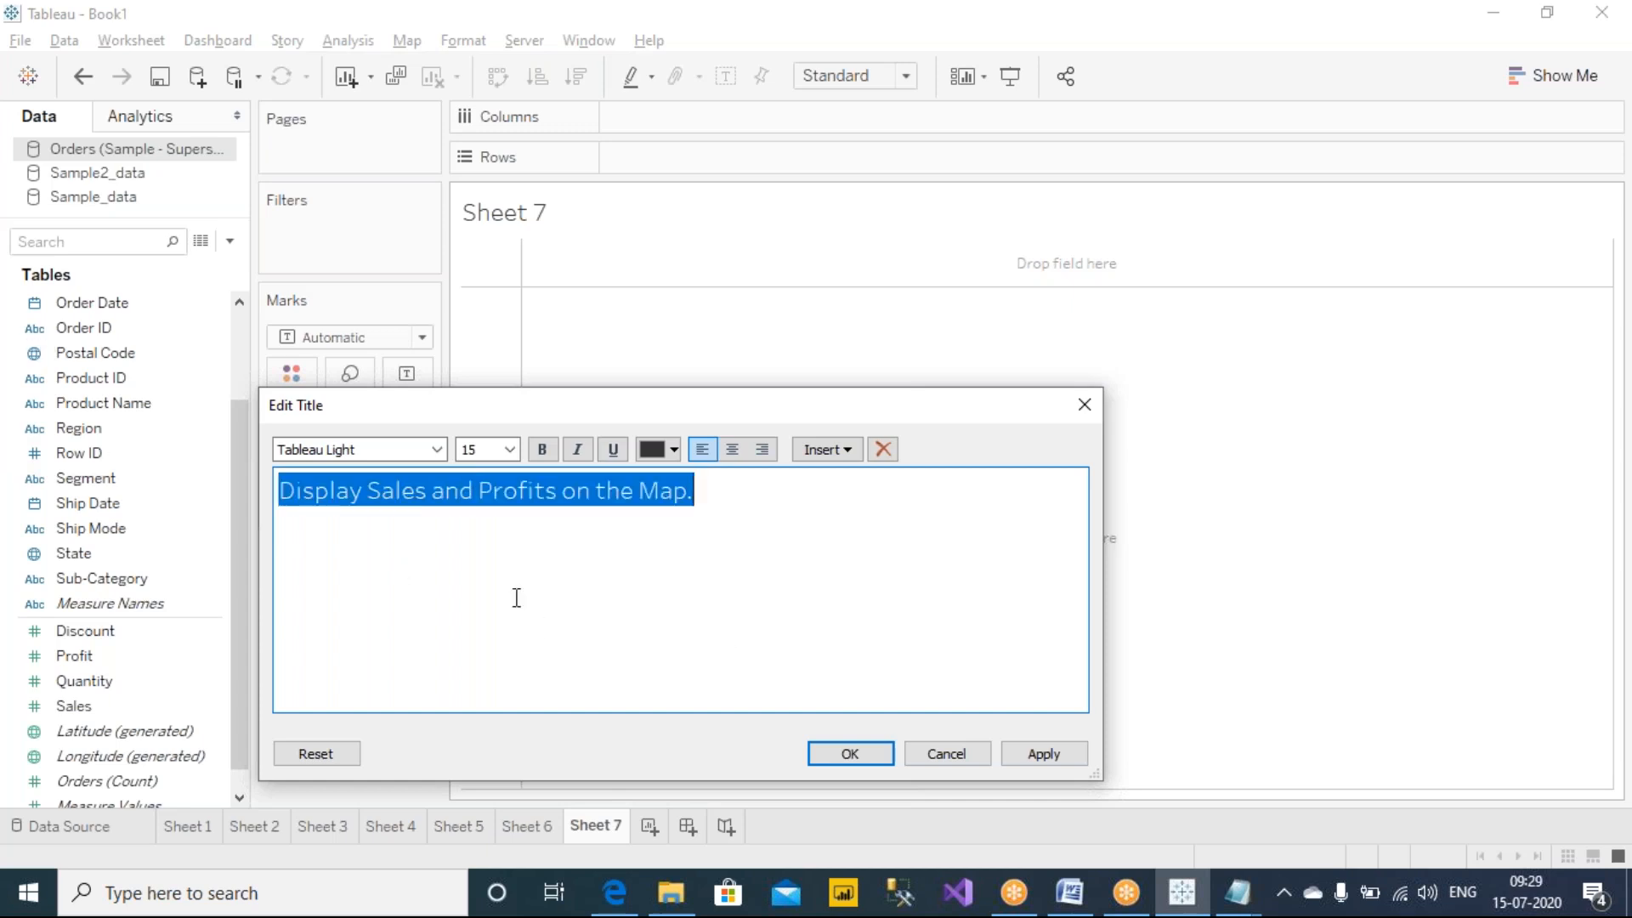
{"action": "key", "text": "ctrl+b"}
{"action": "left_click", "coordinate": [789, 592]}
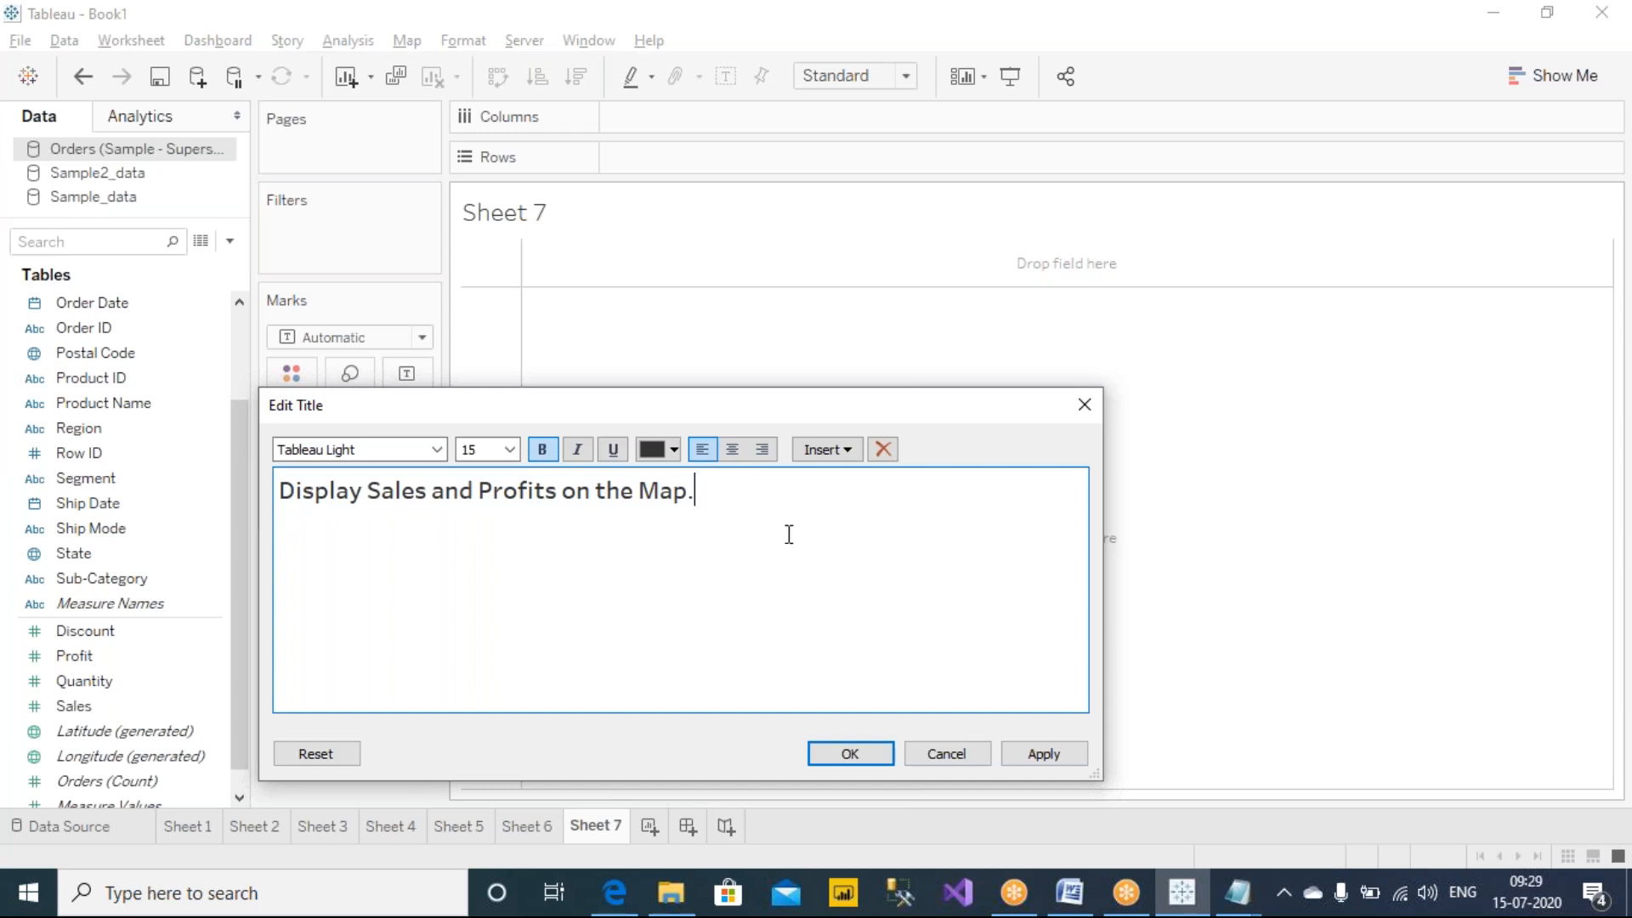
{"action": "left_click", "coordinate": [1057, 756]}
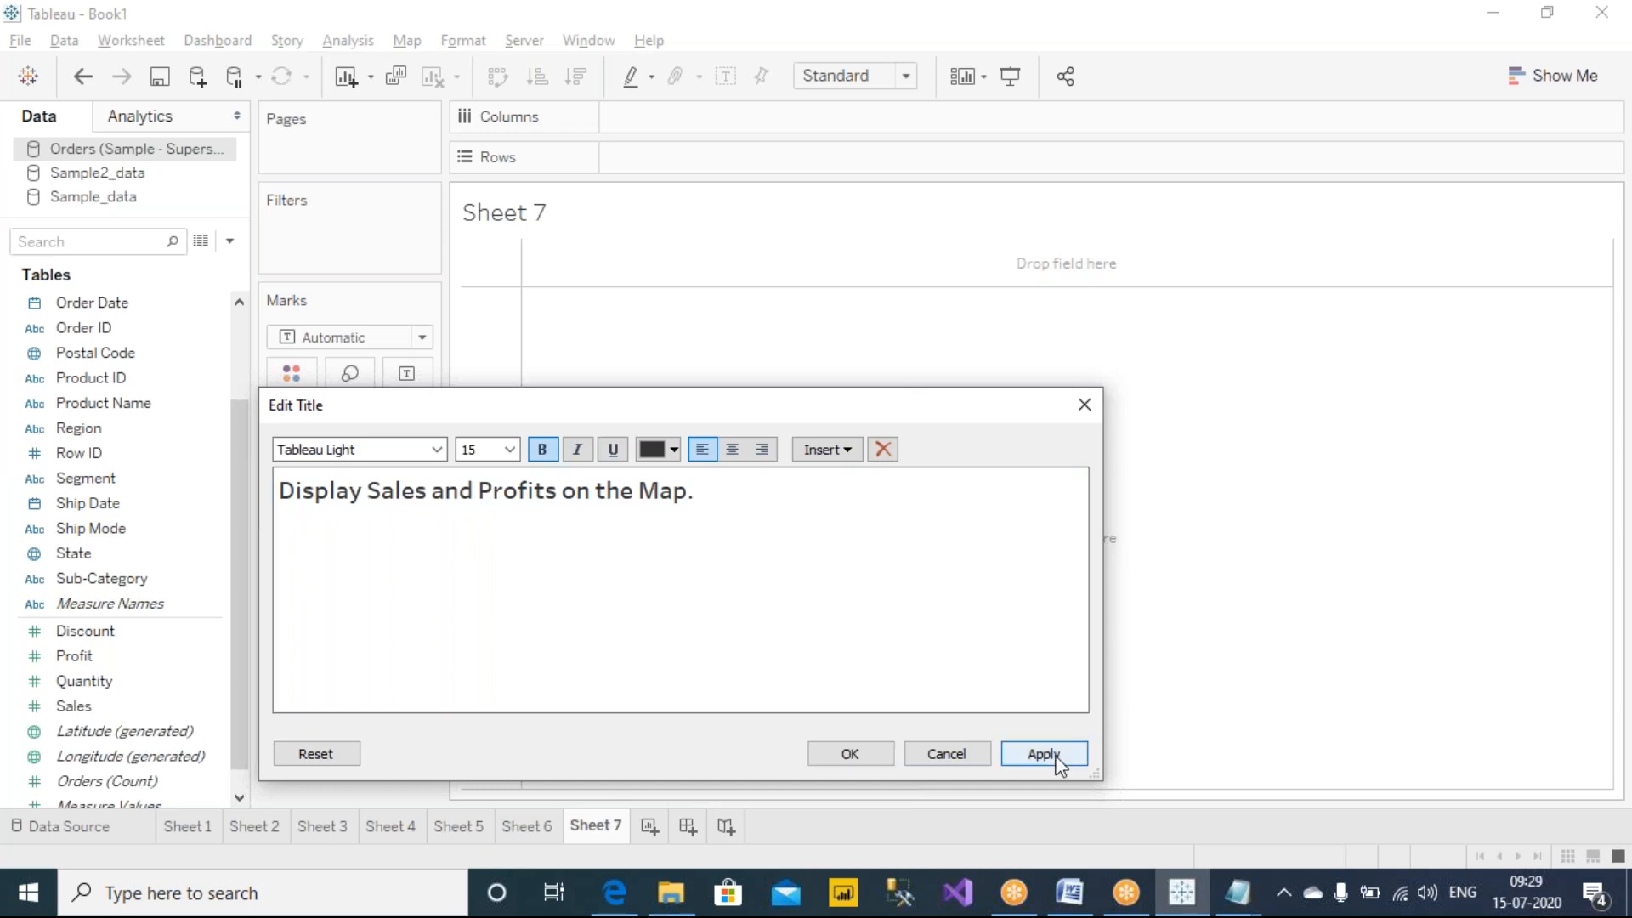
{"action": "left_click", "coordinate": [881, 754]}
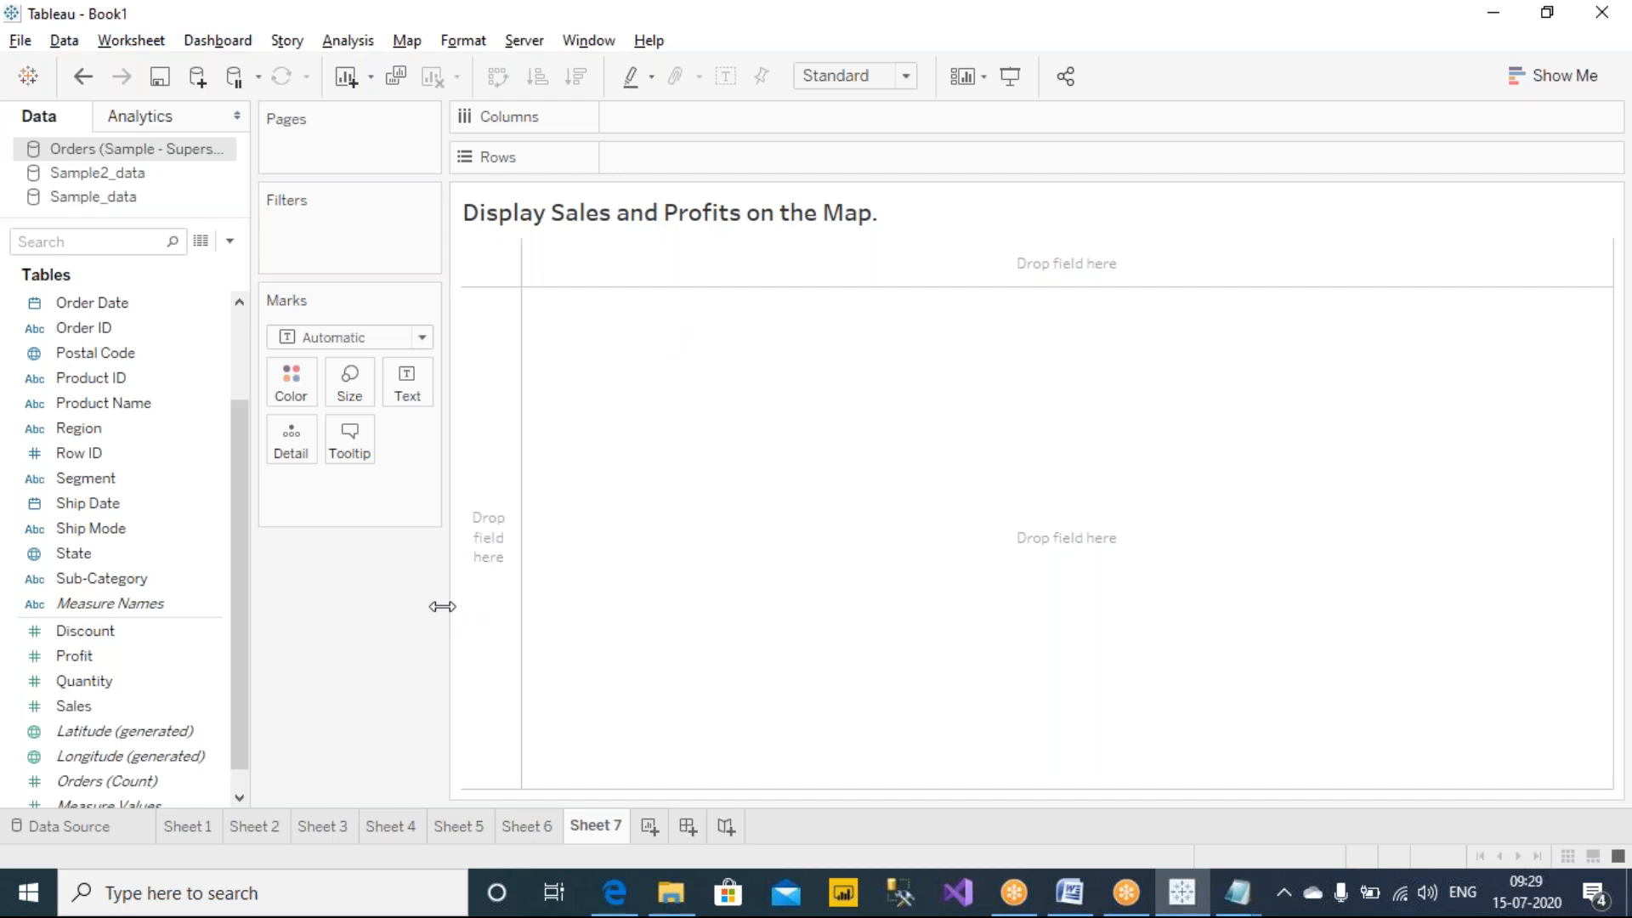
Plot the State field as a map in the empty view of Sheet 7.
{"action": "left_click", "coordinate": [95, 505]}
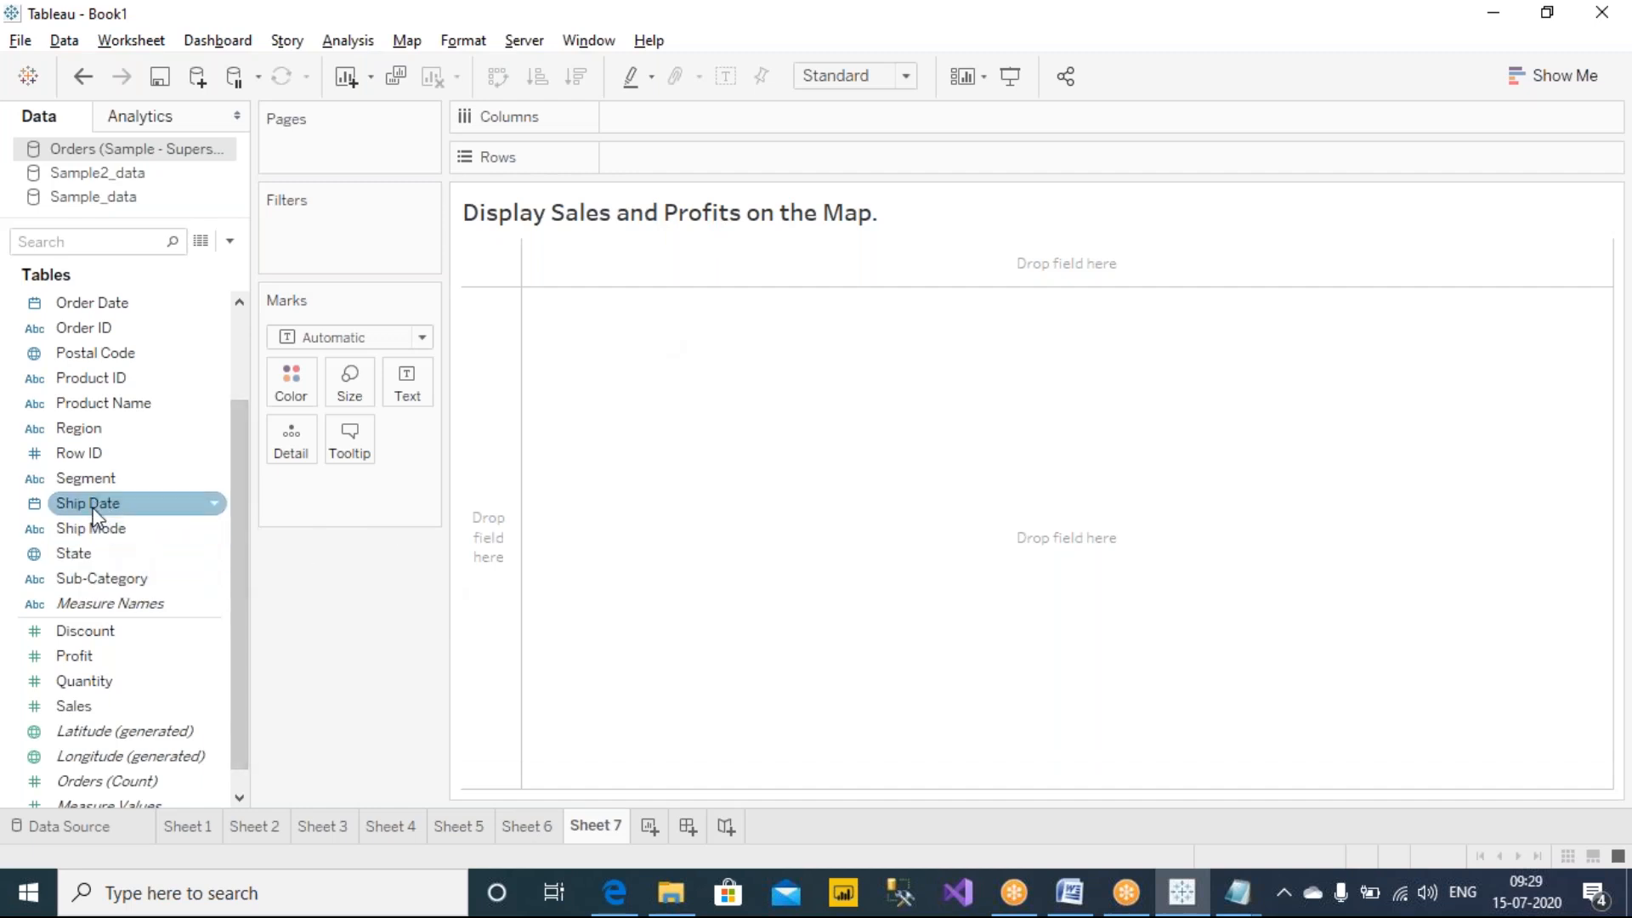
{"action": "left_click", "coordinate": [64, 552]}
{"action": "left_click_drag", "start_coordinate": [60, 558], "coordinate": [1224, 677]}
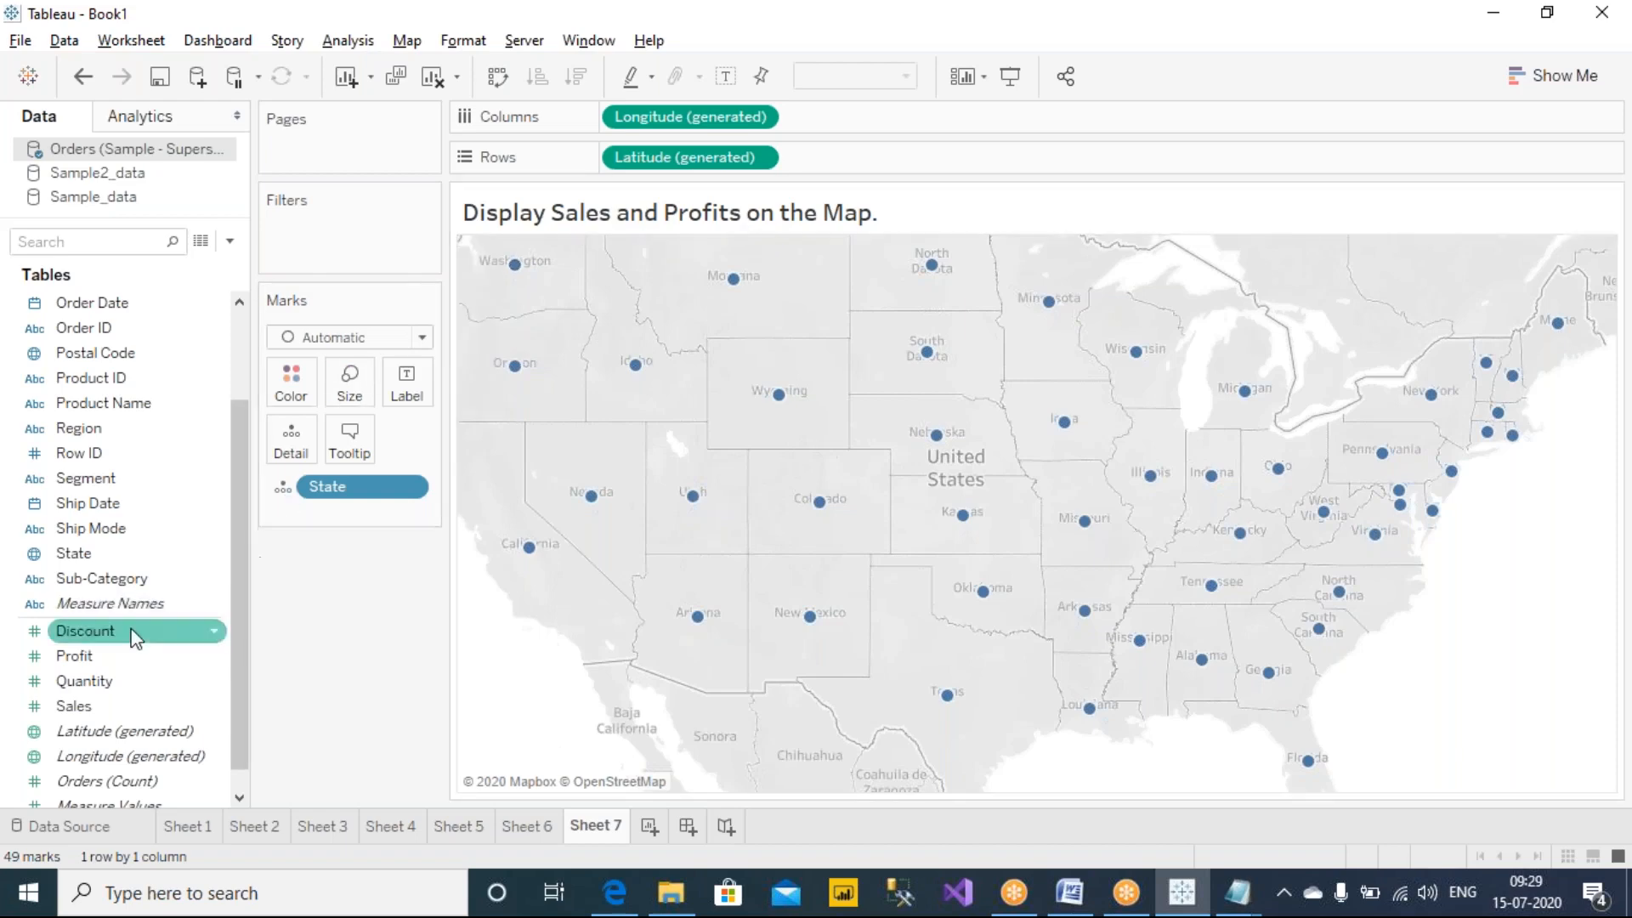
Label each state's mark with its State name, Sales and Profit.
{"action": "left_click_drag", "start_coordinate": [92, 551], "coordinate": [401, 385]}
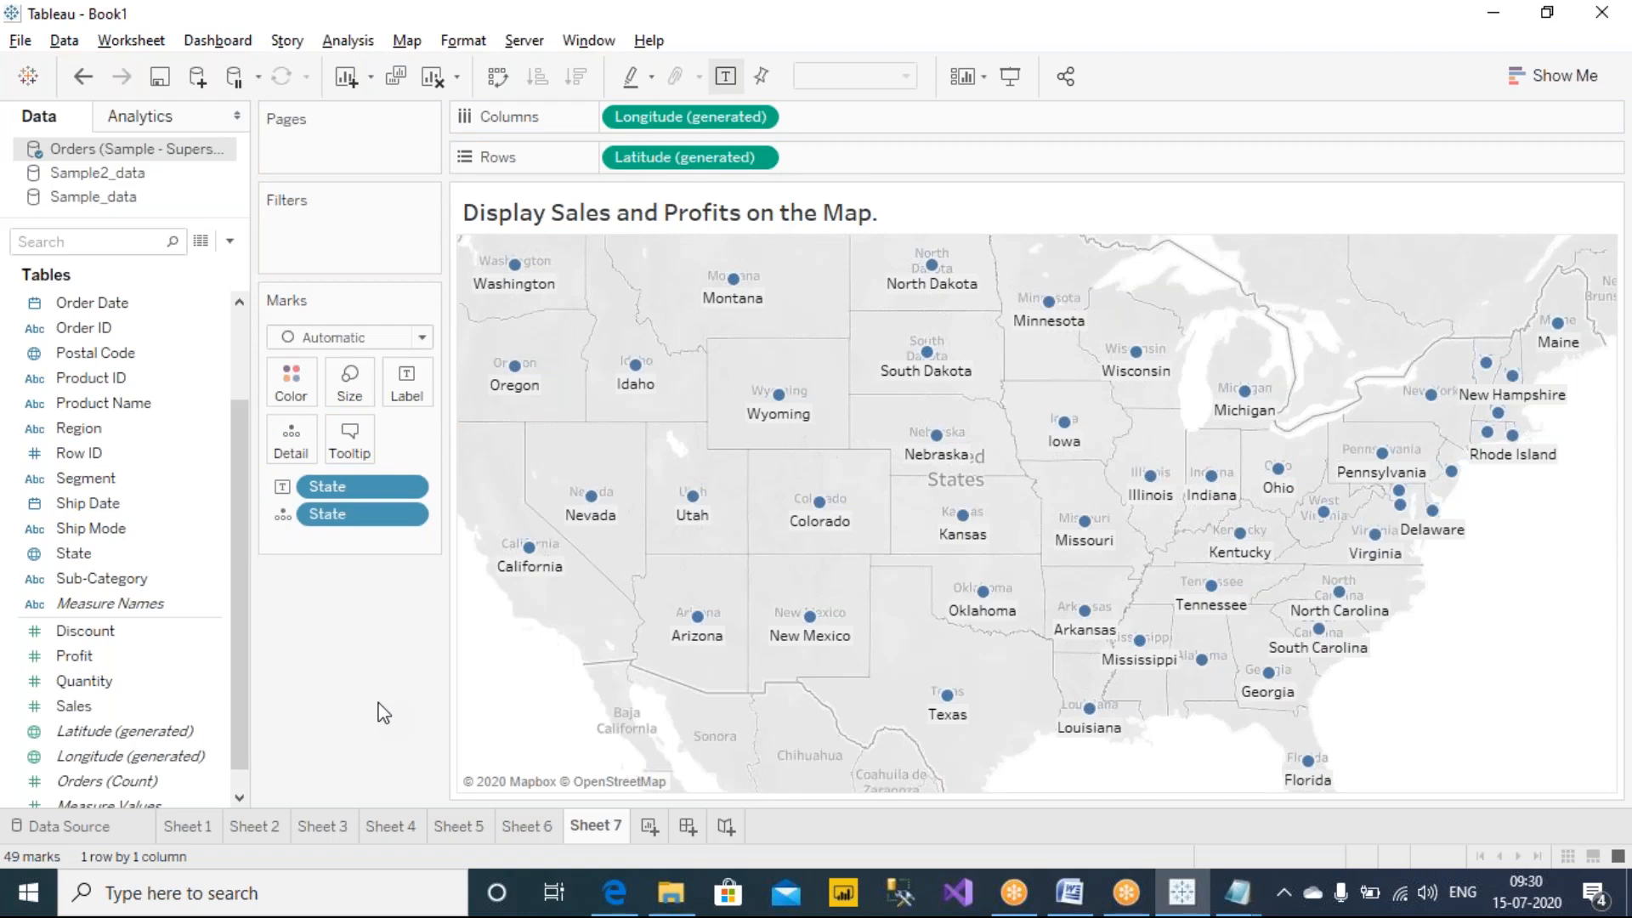
{"action": "left_click_drag", "start_coordinate": [73, 706], "coordinate": [408, 393]}
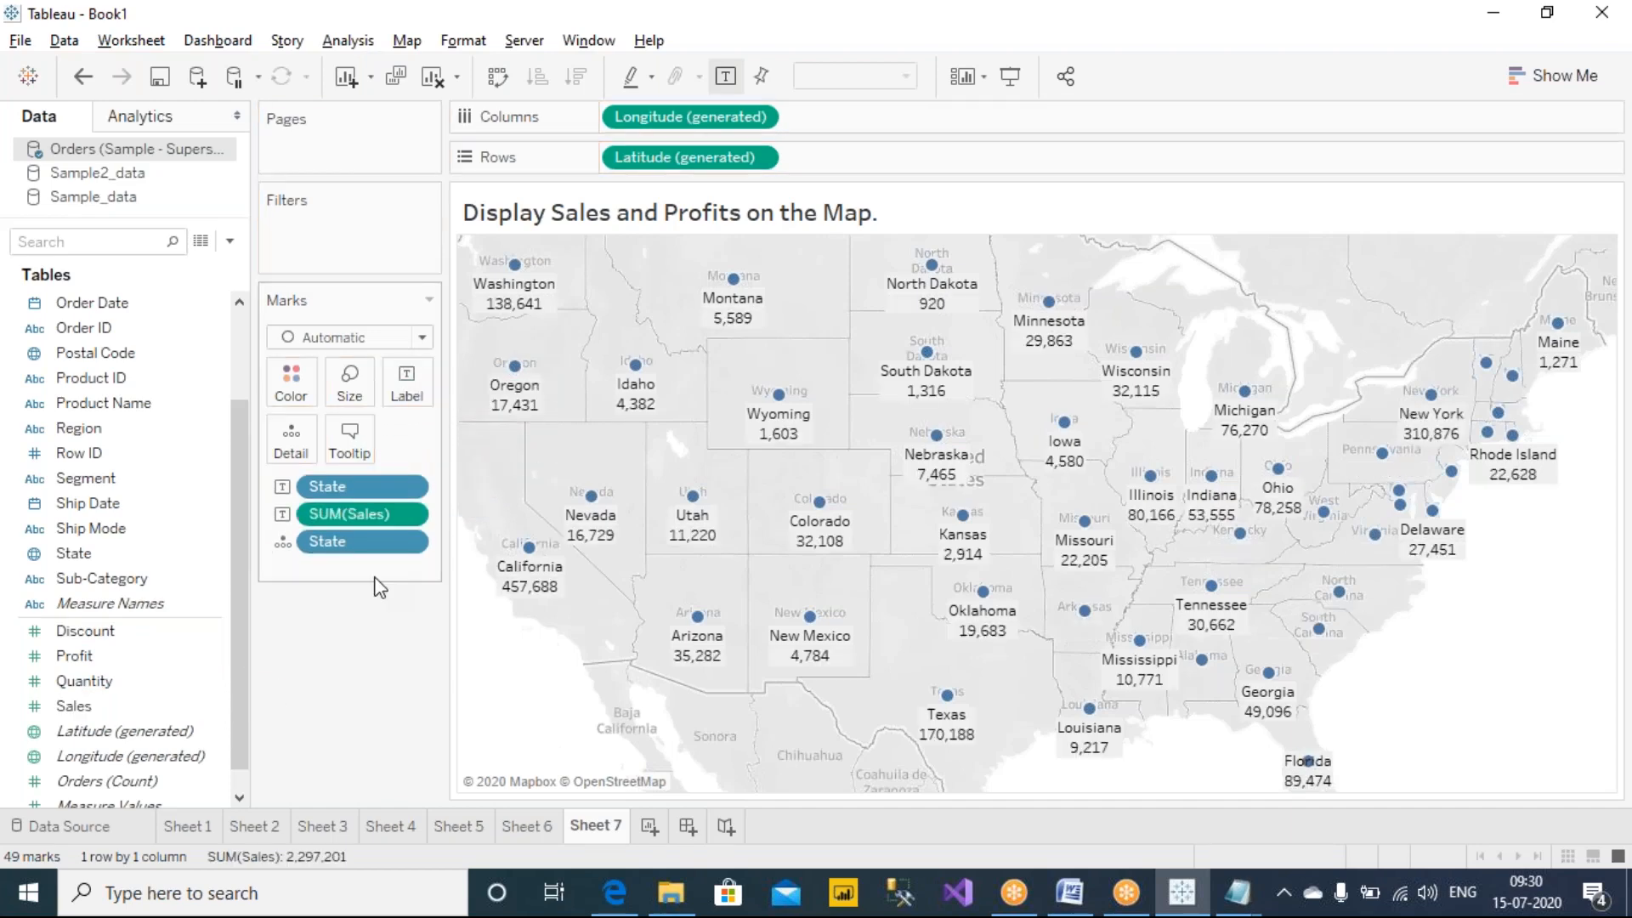
{"action": "left_click_drag", "start_coordinate": [94, 657], "coordinate": [412, 398]}
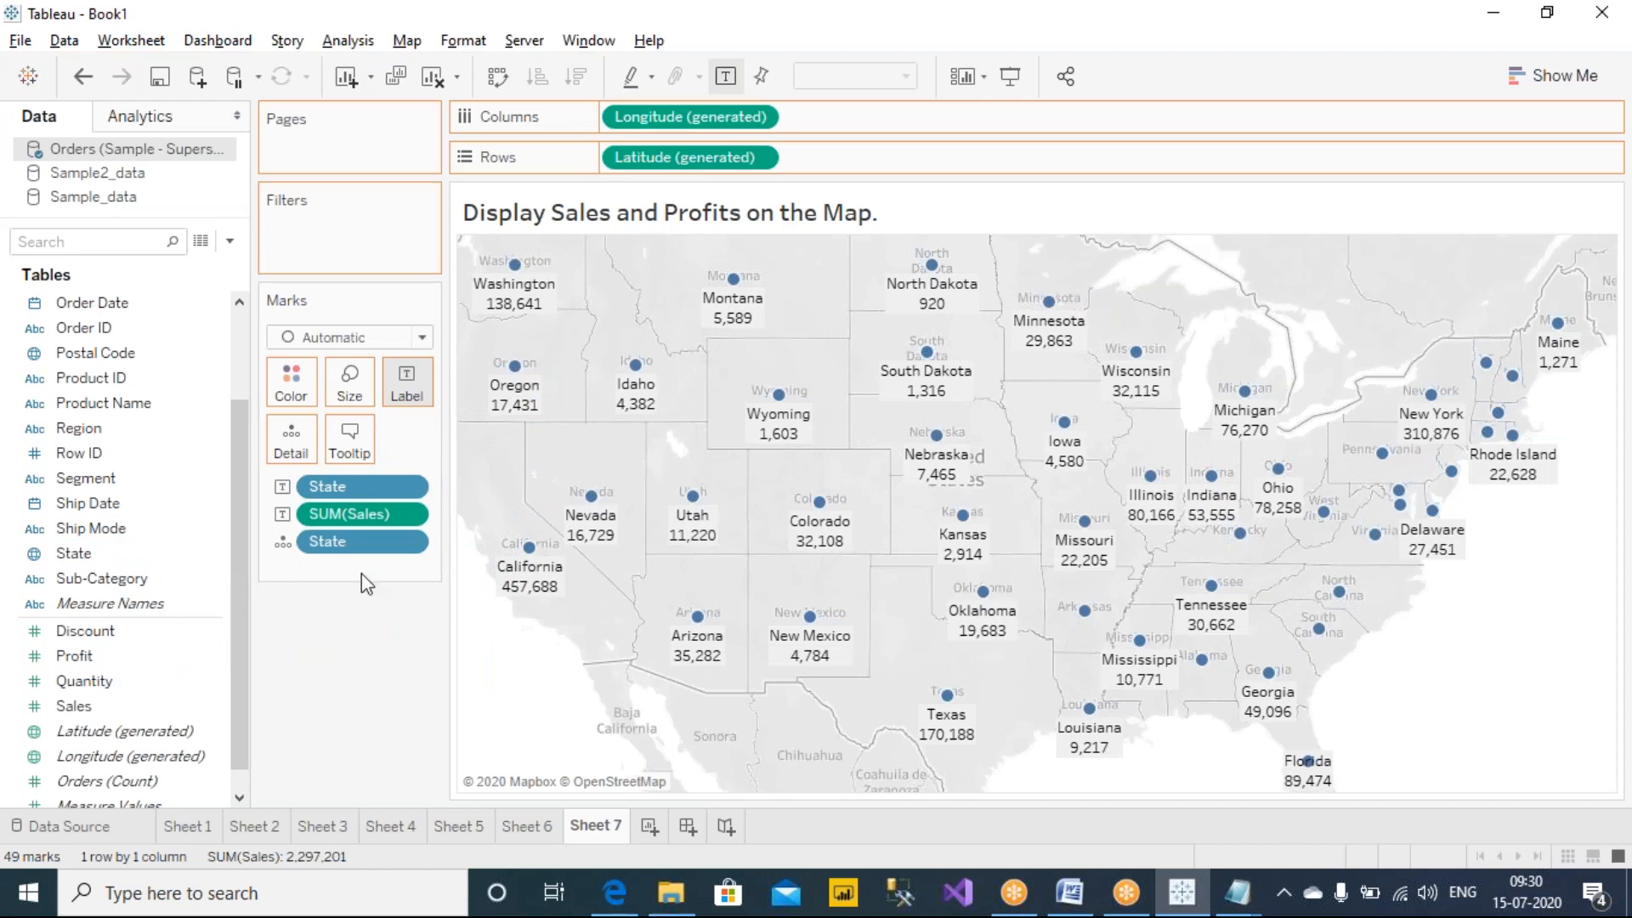
{"action": "scroll", "coordinate": [706, 459], "scroll_direction": "up", "scroll_amount": 2}
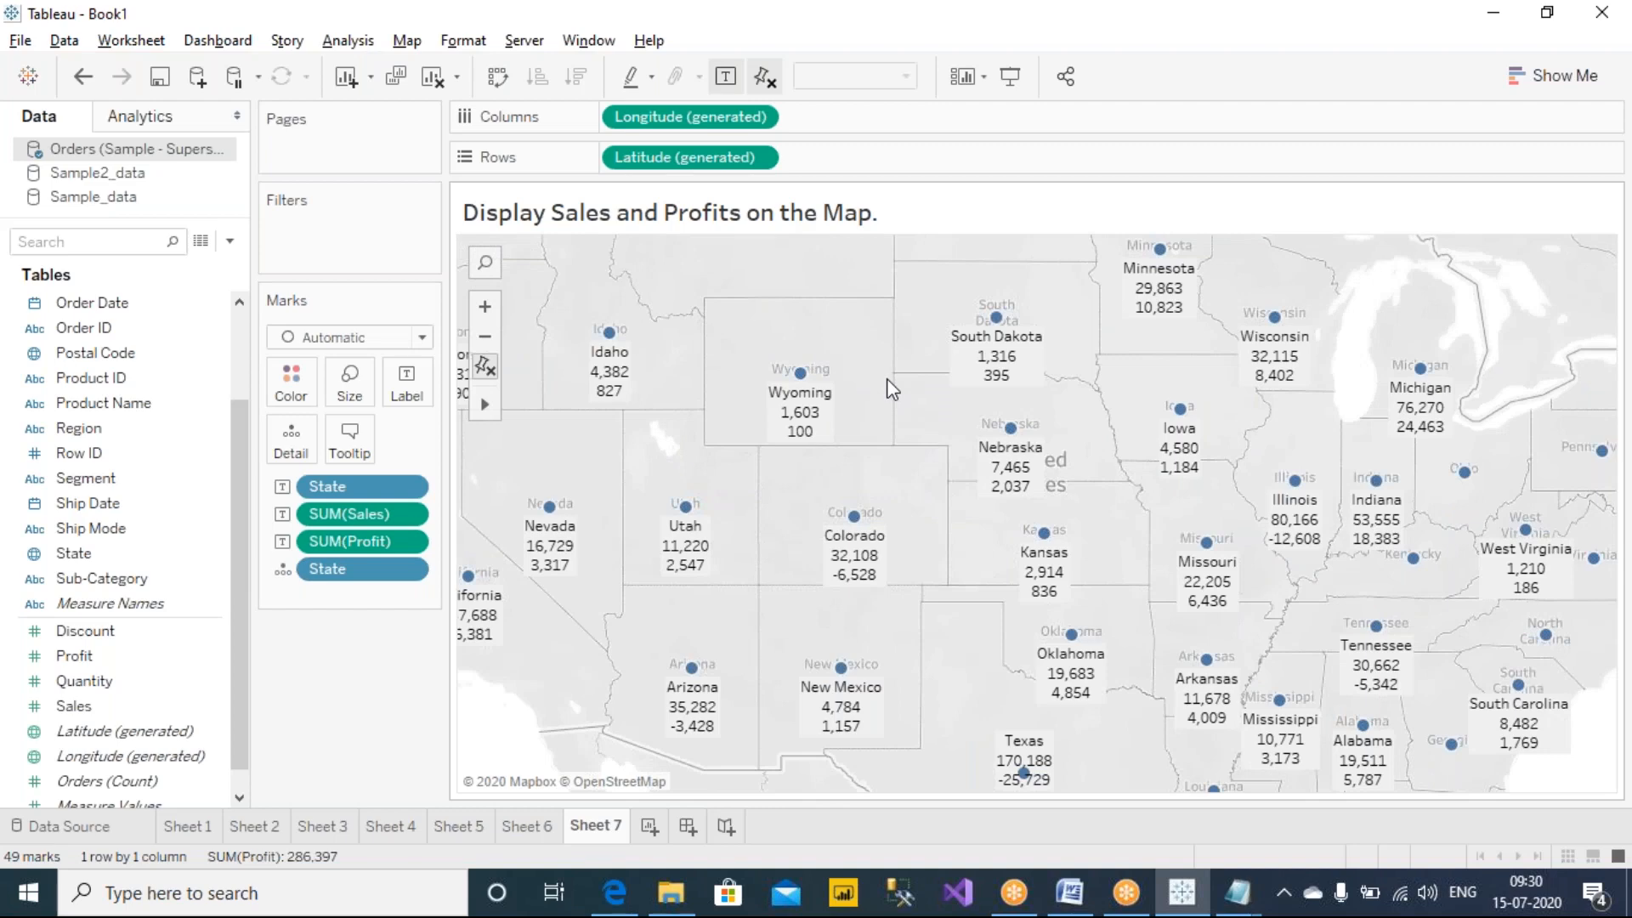
{"action": "mouse_move", "coordinate": [803, 447]}
Edit the label text to put "Profit:" before the profit value and "Sales:" before the sales value, and apply it.
{"action": "left_click", "coordinate": [408, 383]}
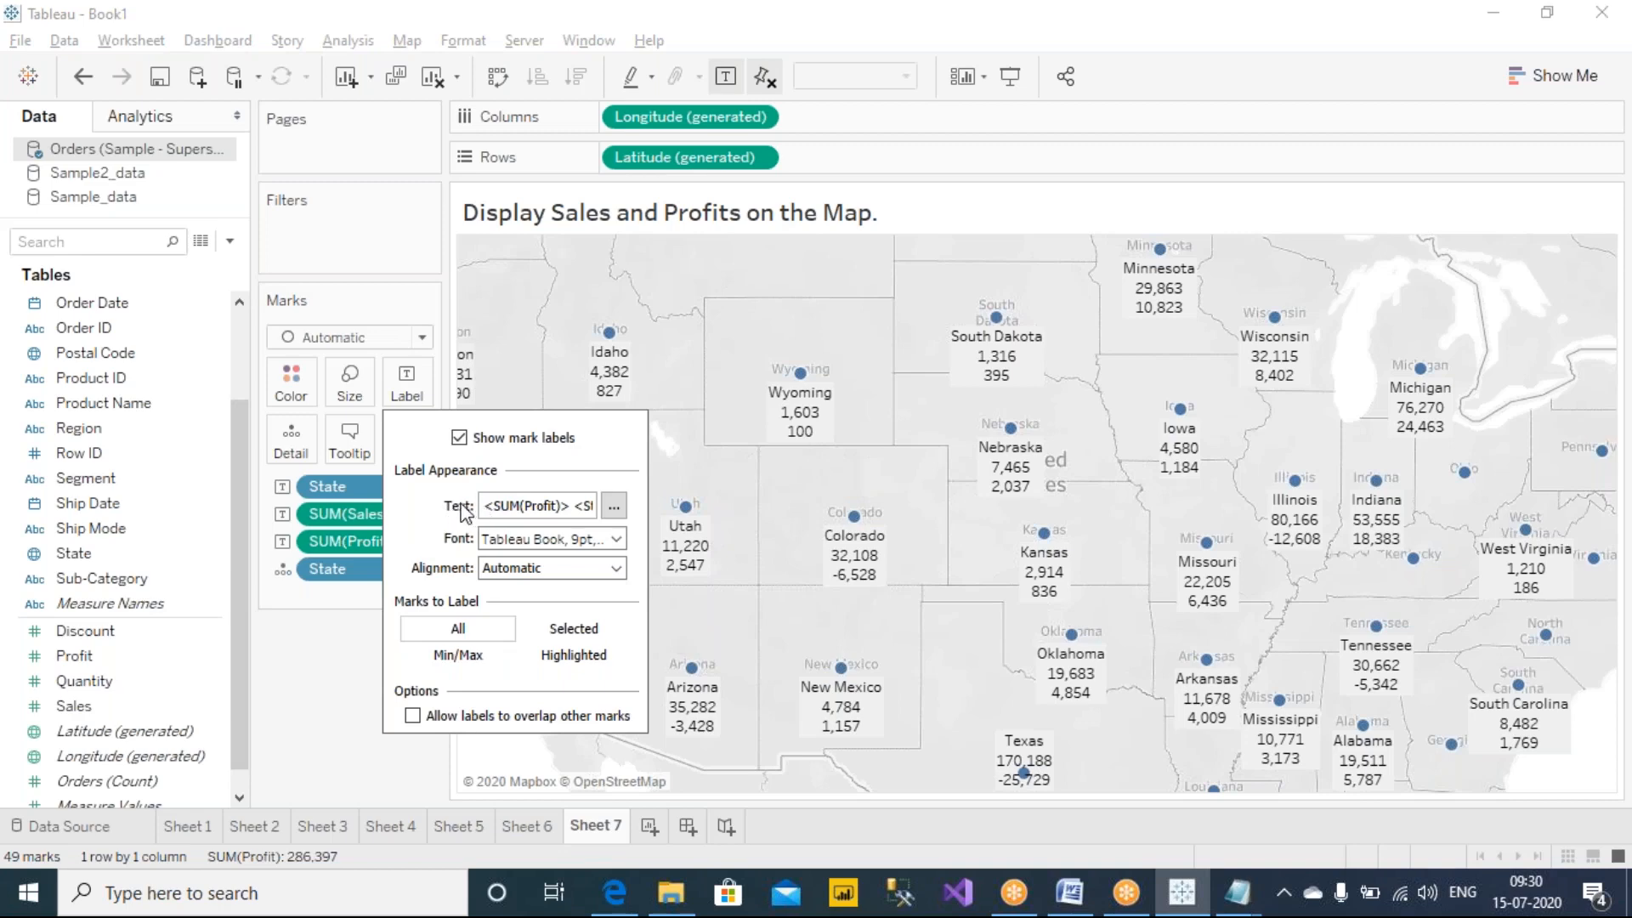
{"action": "left_click", "coordinate": [613, 507]}
{"action": "left_click_drag", "start_coordinate": [668, 485], "coordinate": [818, 508]}
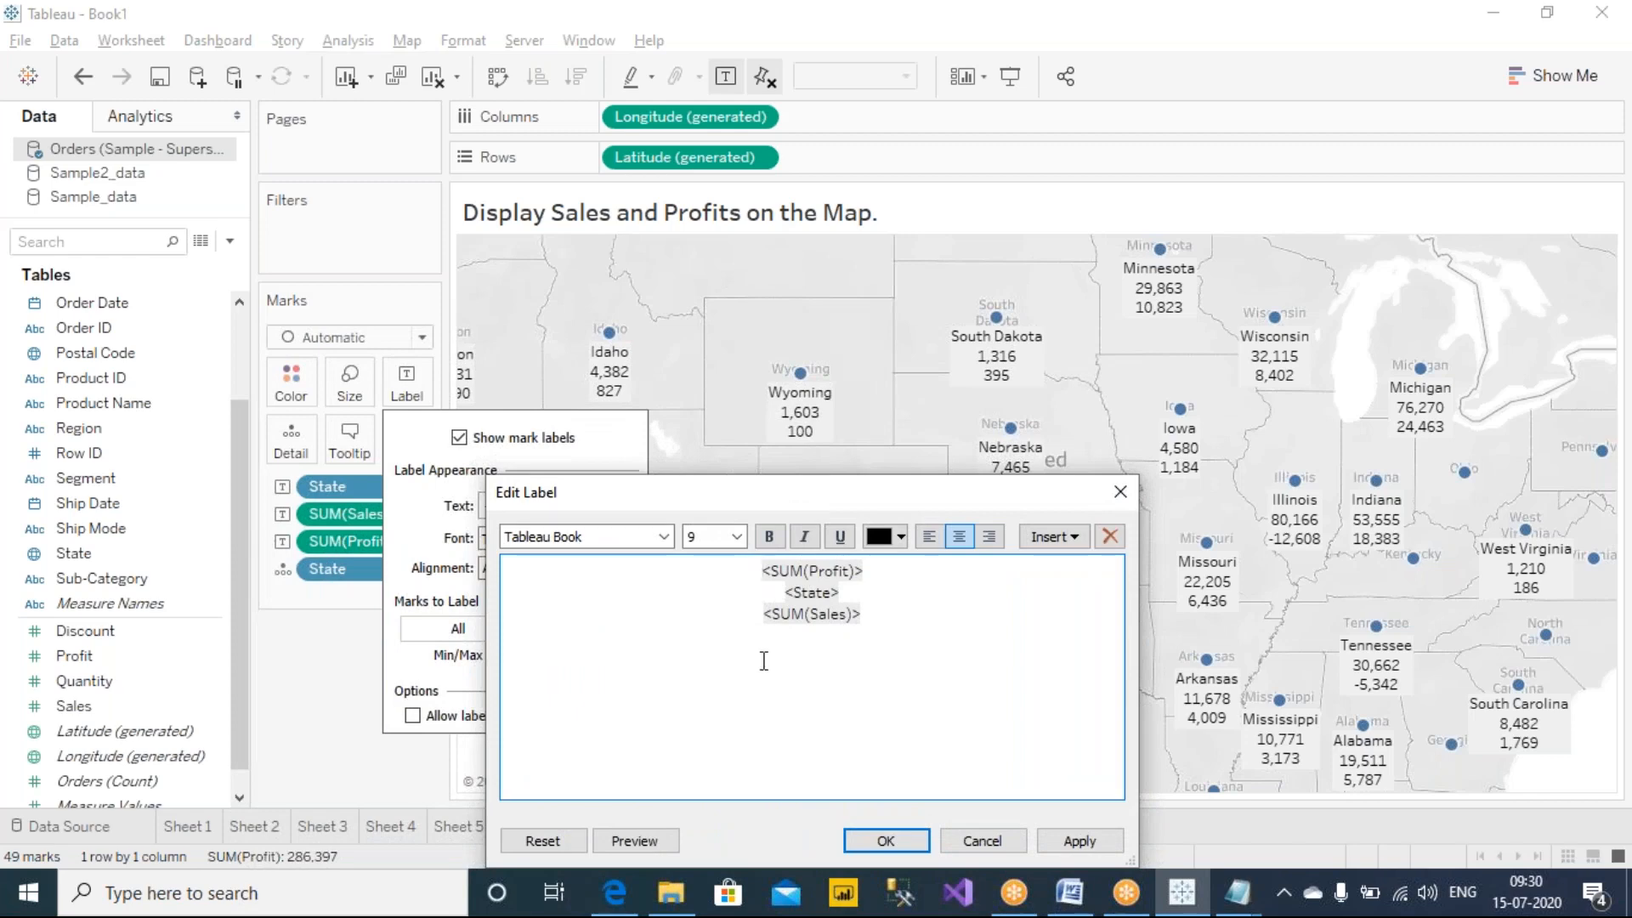
{"action": "type", "text": "Profit:"}
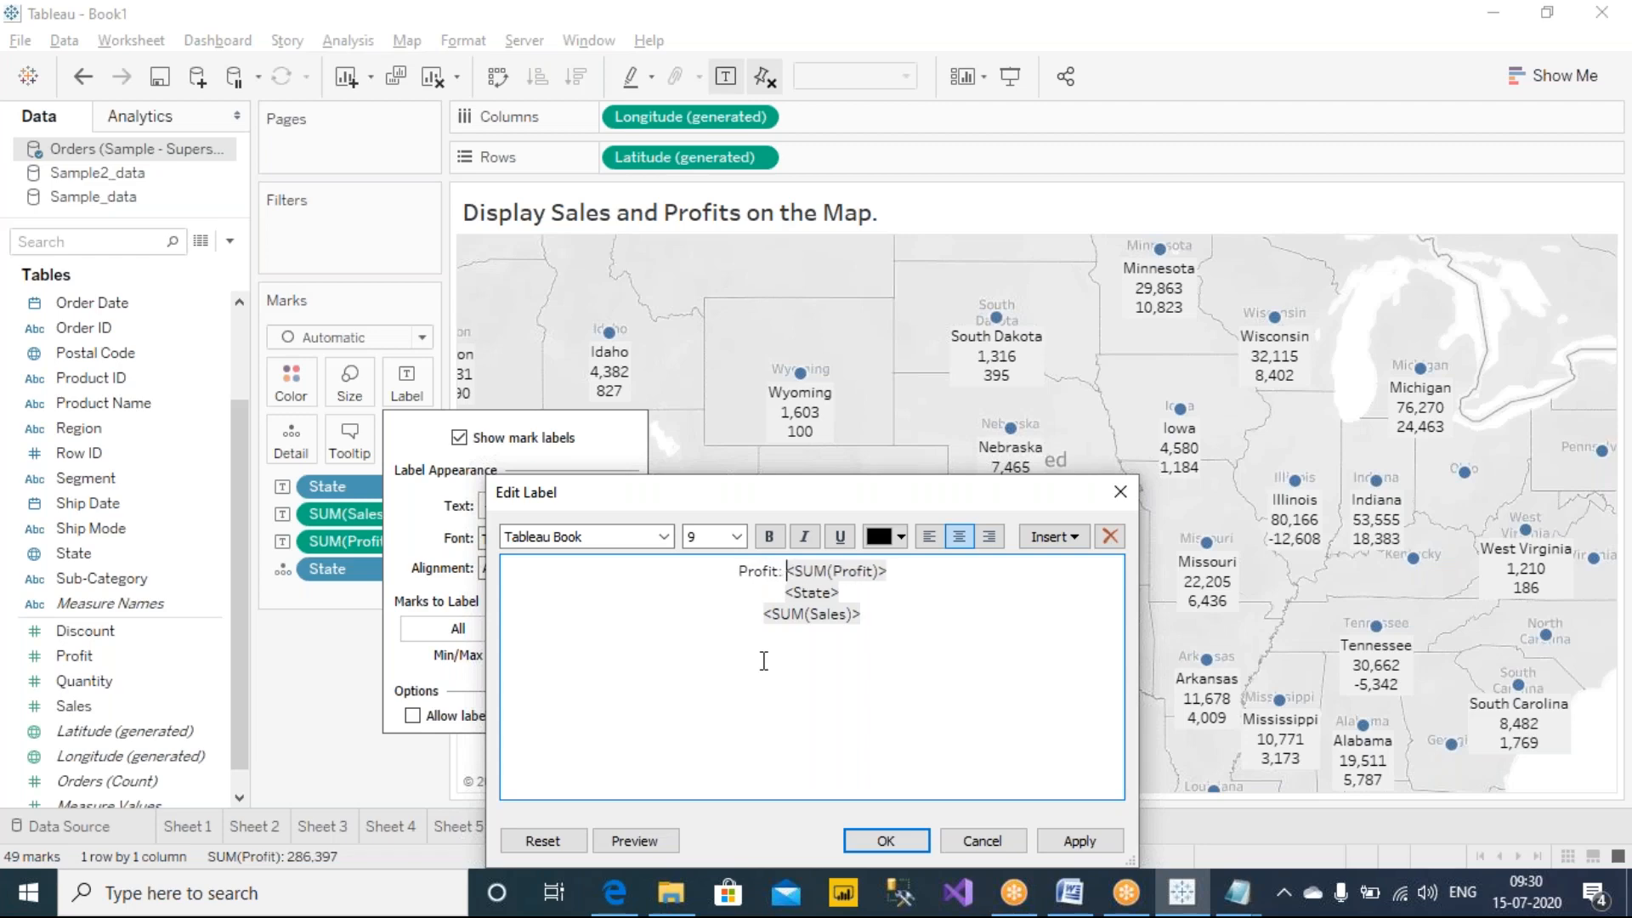
{"action": "left_click", "coordinate": [762, 614]}
{"action": "type", "text": "Sales:"}
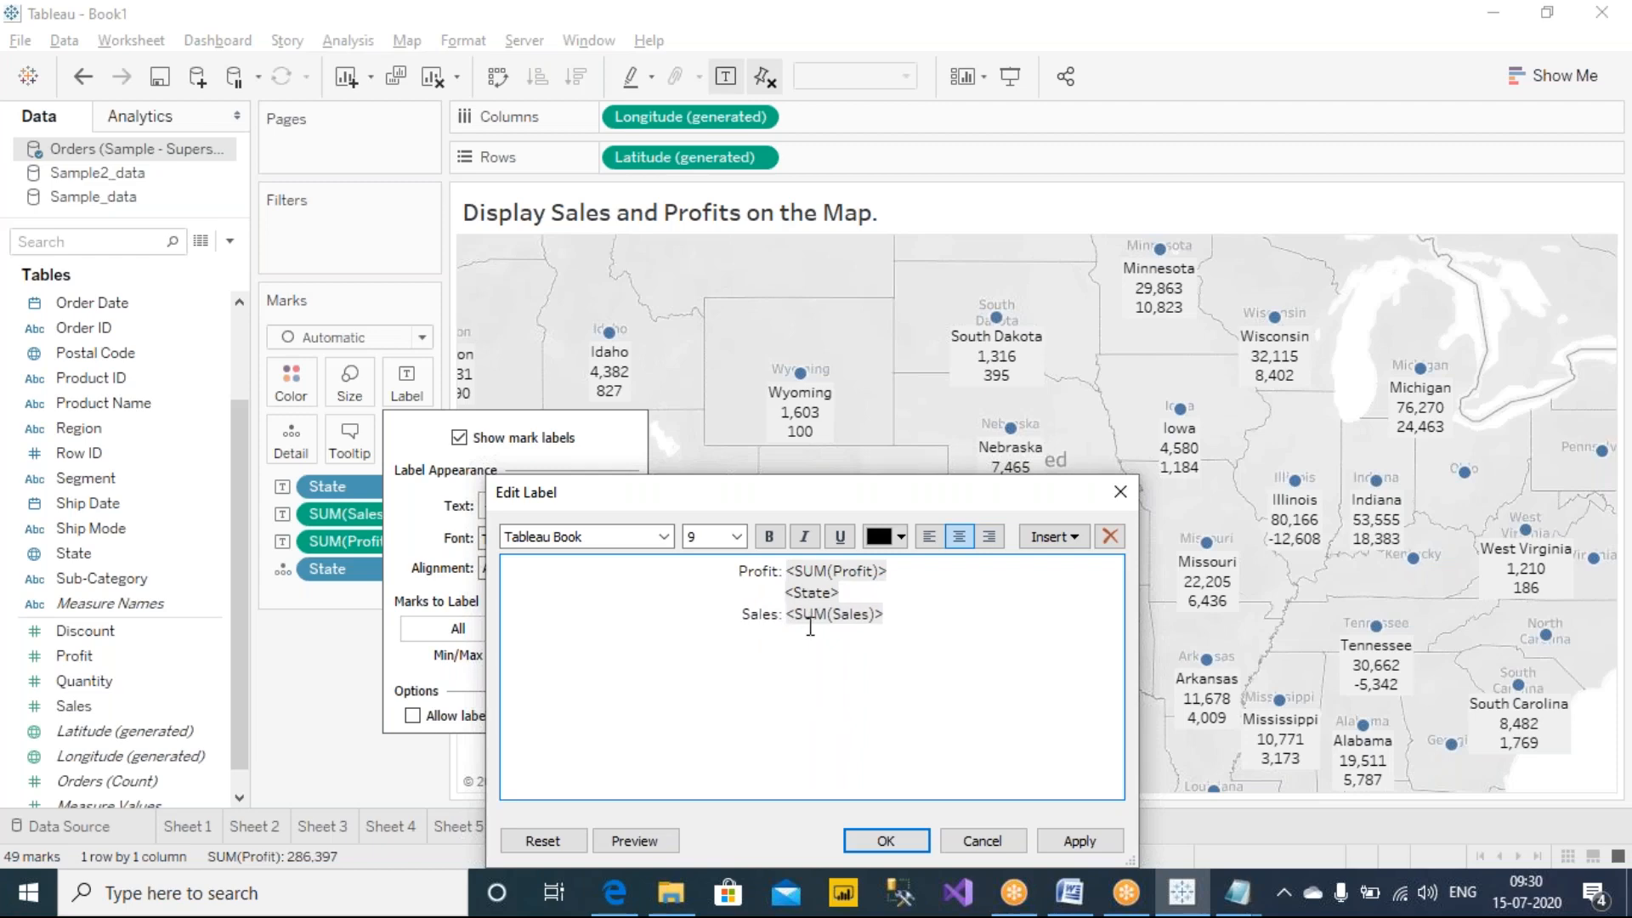
{"action": "left_click", "coordinate": [1099, 839]}
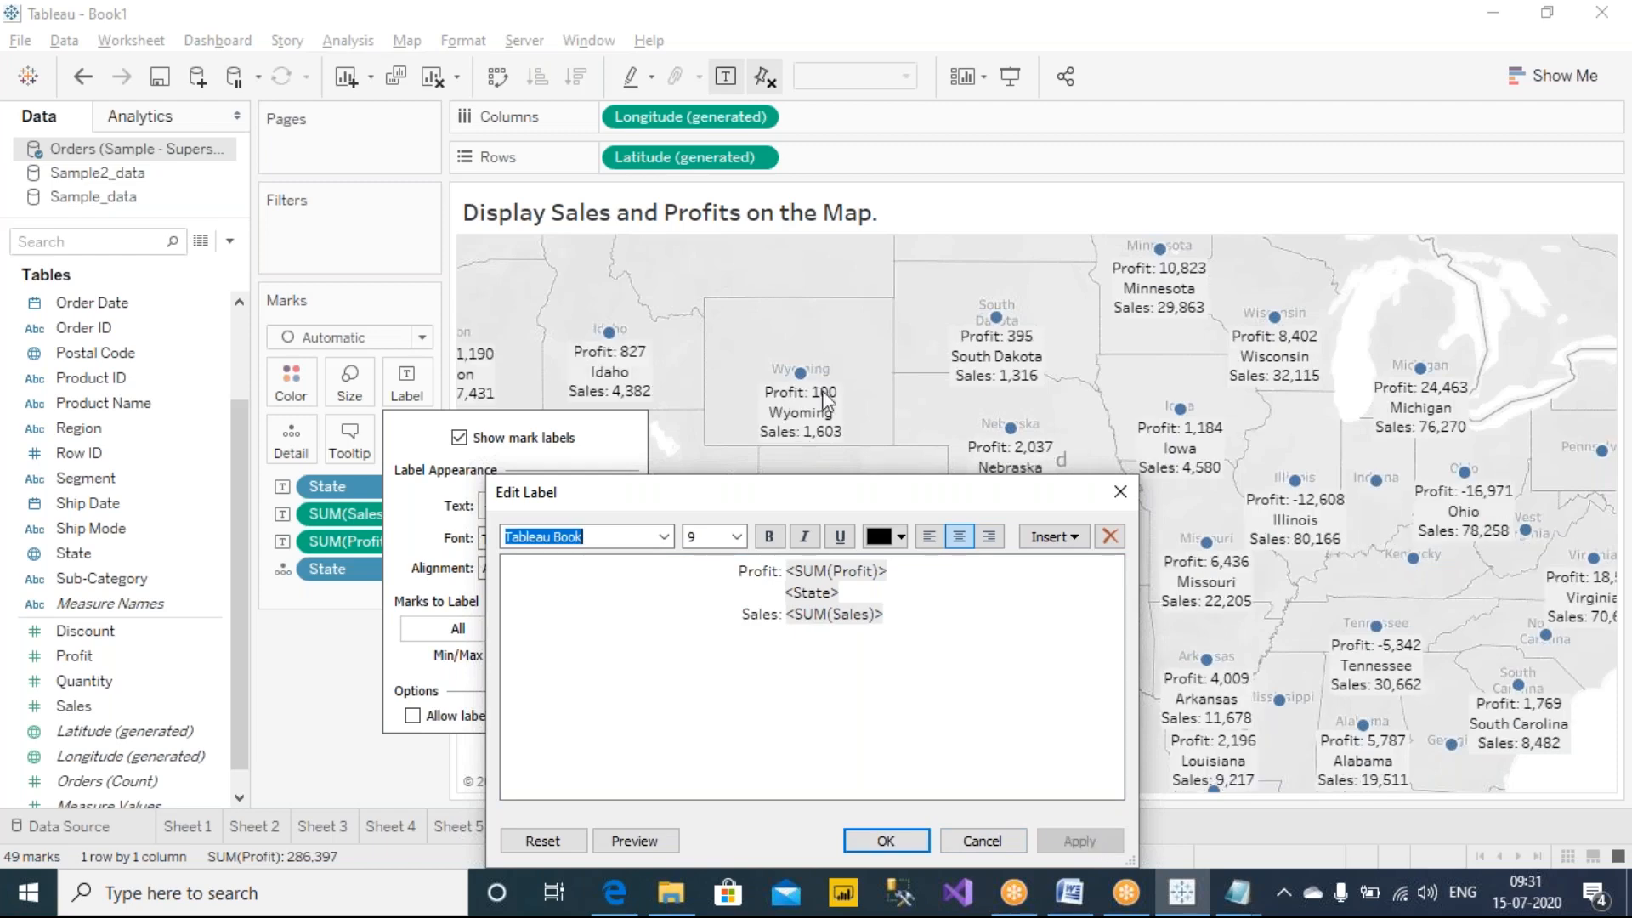
Move the State field to a new first line of the label text and center it.
{"action": "double_click", "coordinate": [835, 592]}
{"action": "left_click_drag", "start_coordinate": [835, 593], "coordinate": [783, 592]}
{"action": "key", "text": "ctrl+c"}
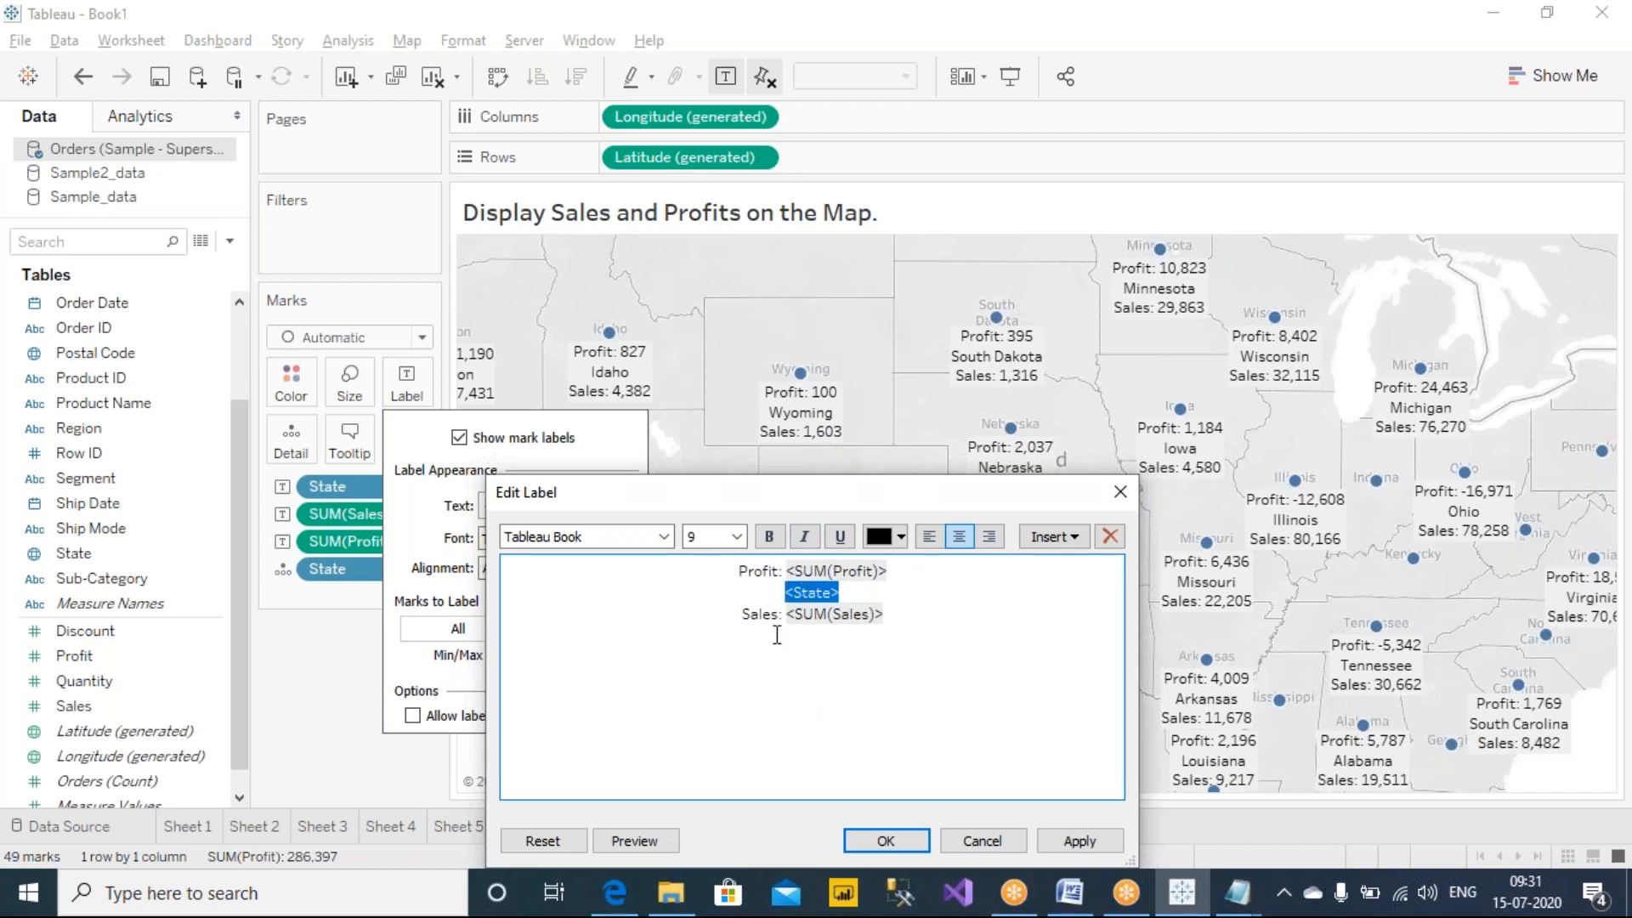
{"action": "key", "text": "Delete"}
{"action": "left_click", "coordinate": [738, 571]}
{"action": "key", "text": "Return"}
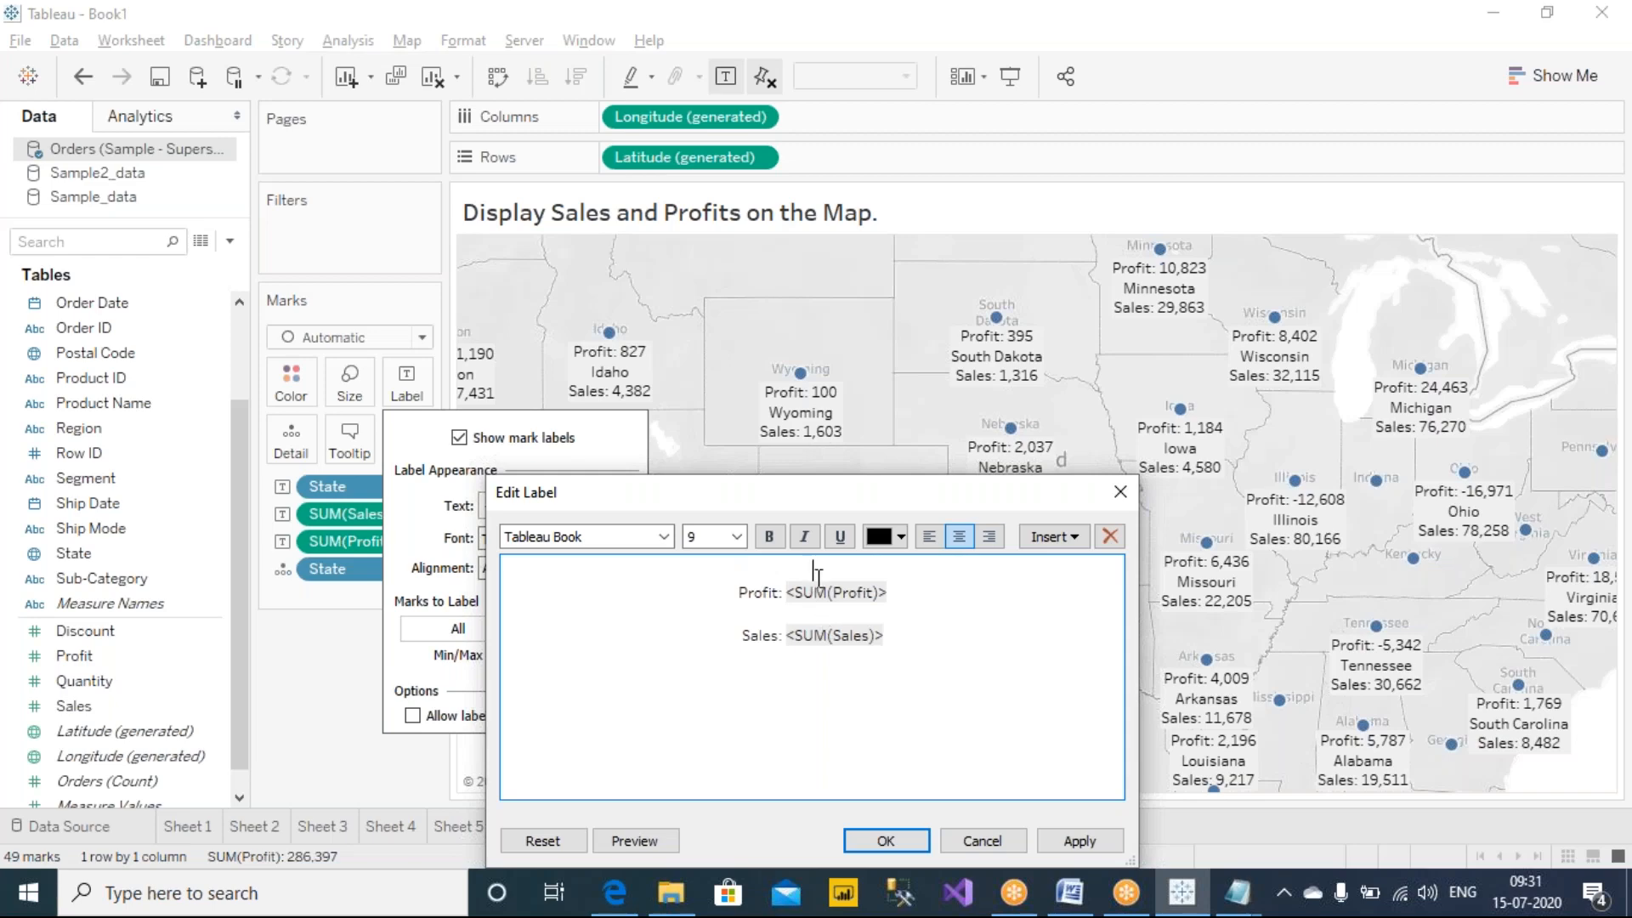
{"action": "key", "text": "ctrl+v"}
{"action": "left_click_drag", "start_coordinate": [571, 578], "coordinate": [436, 570]}
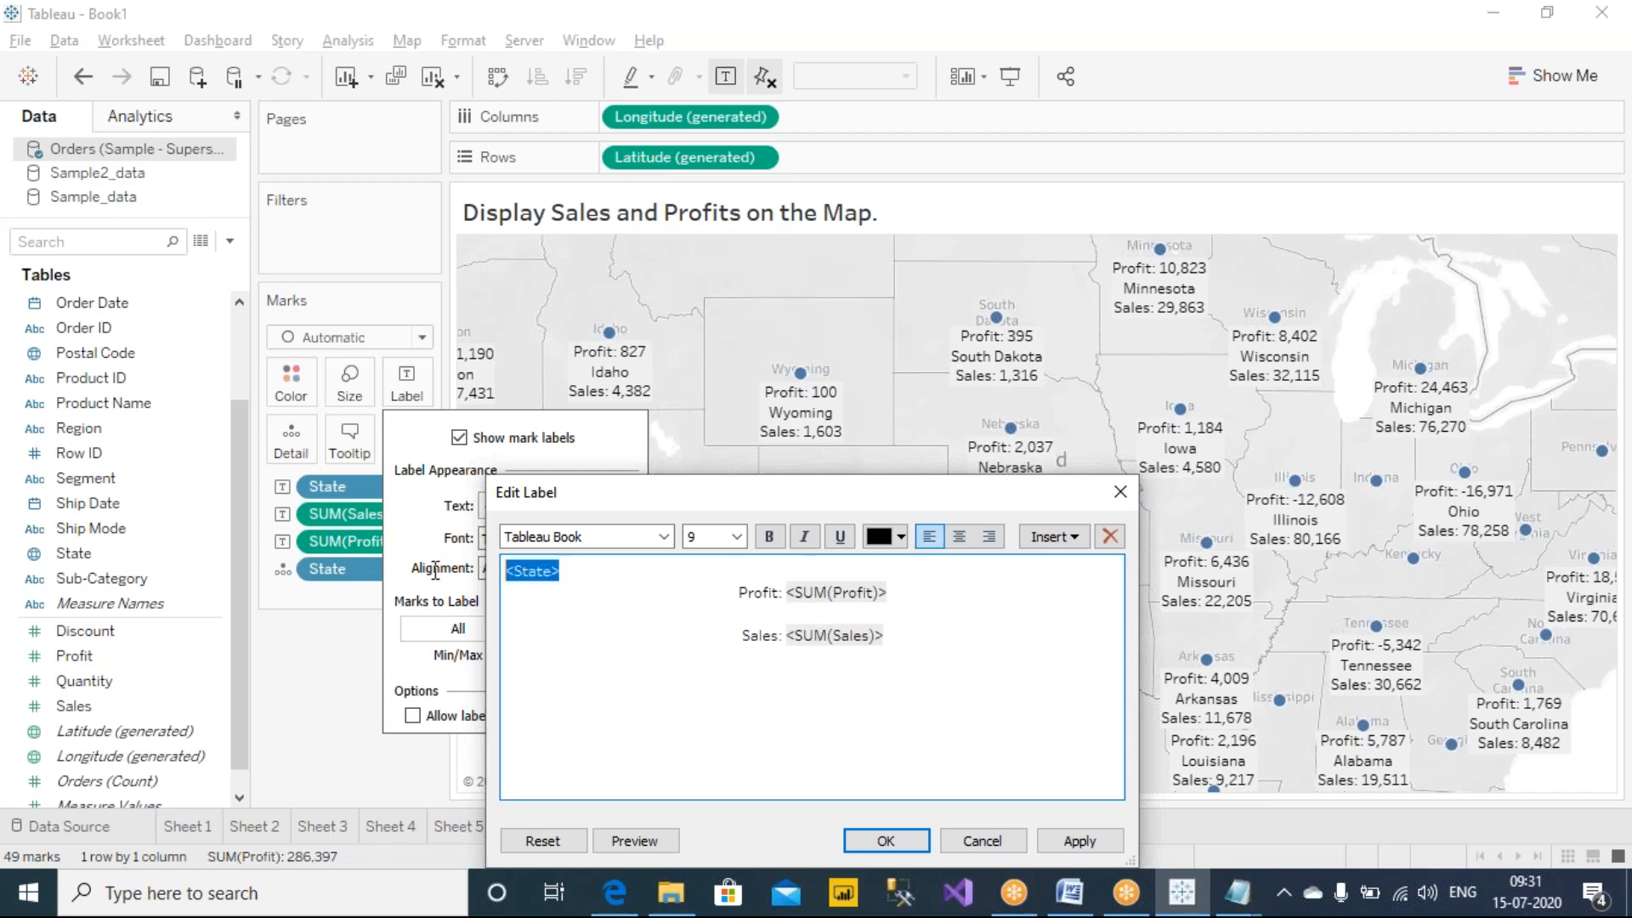
{"action": "left_click", "coordinate": [956, 534]}
Remove the empty line between Profit and Sales in the label text and accept the edited label.
{"action": "left_click", "coordinate": [820, 615]}
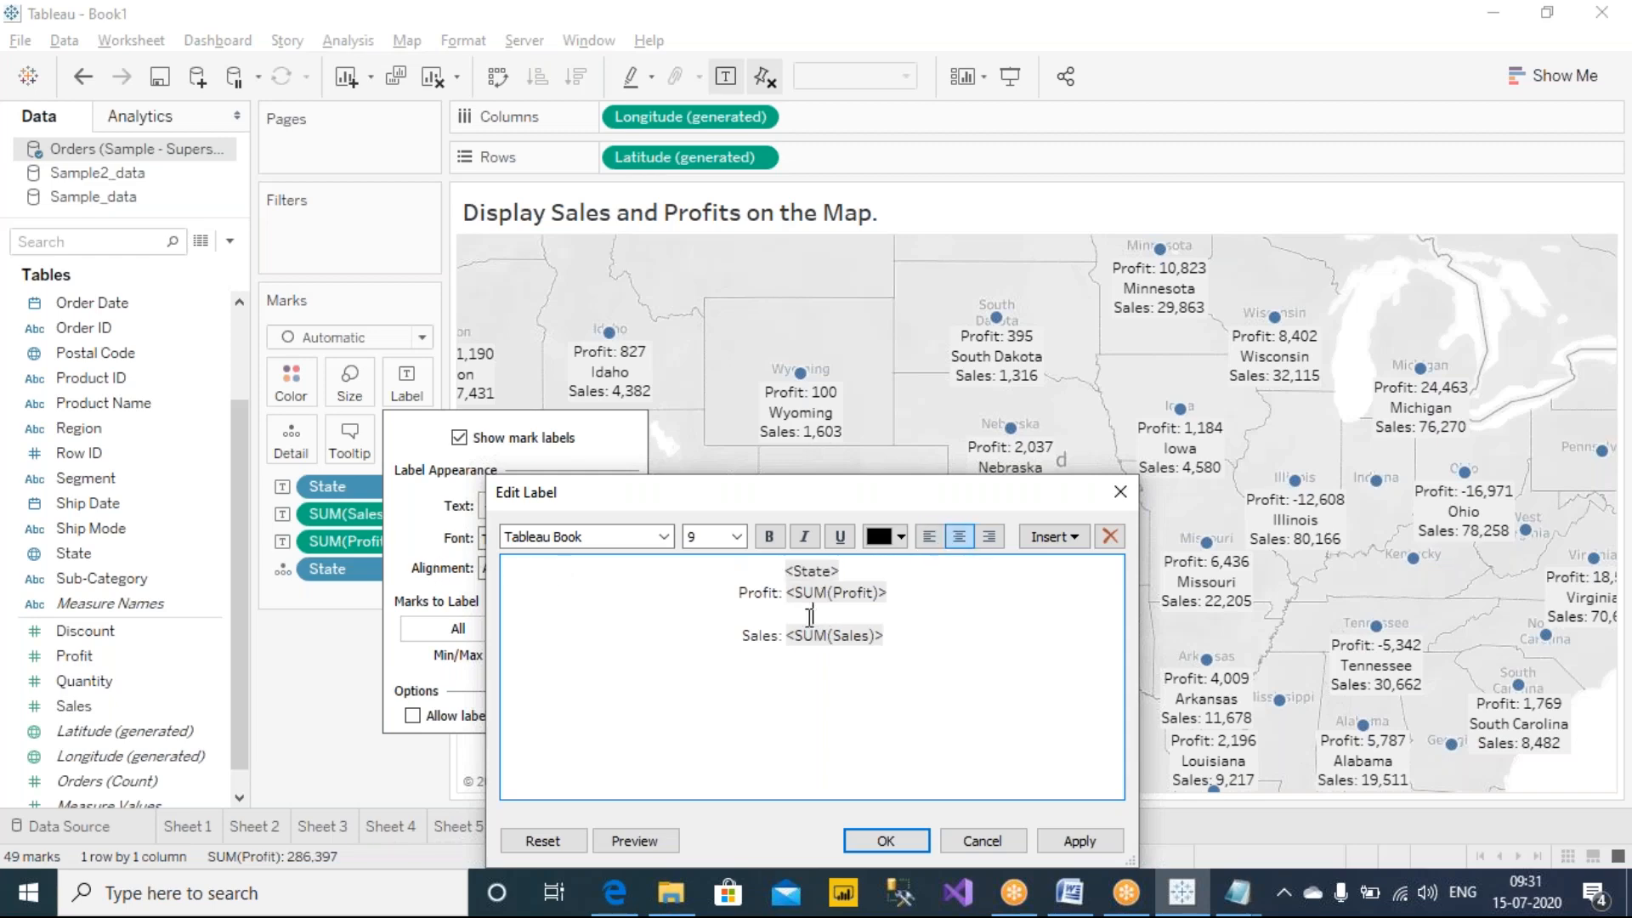
{"action": "key", "text": "BackSpace"}
{"action": "left_click", "coordinate": [1103, 844]}
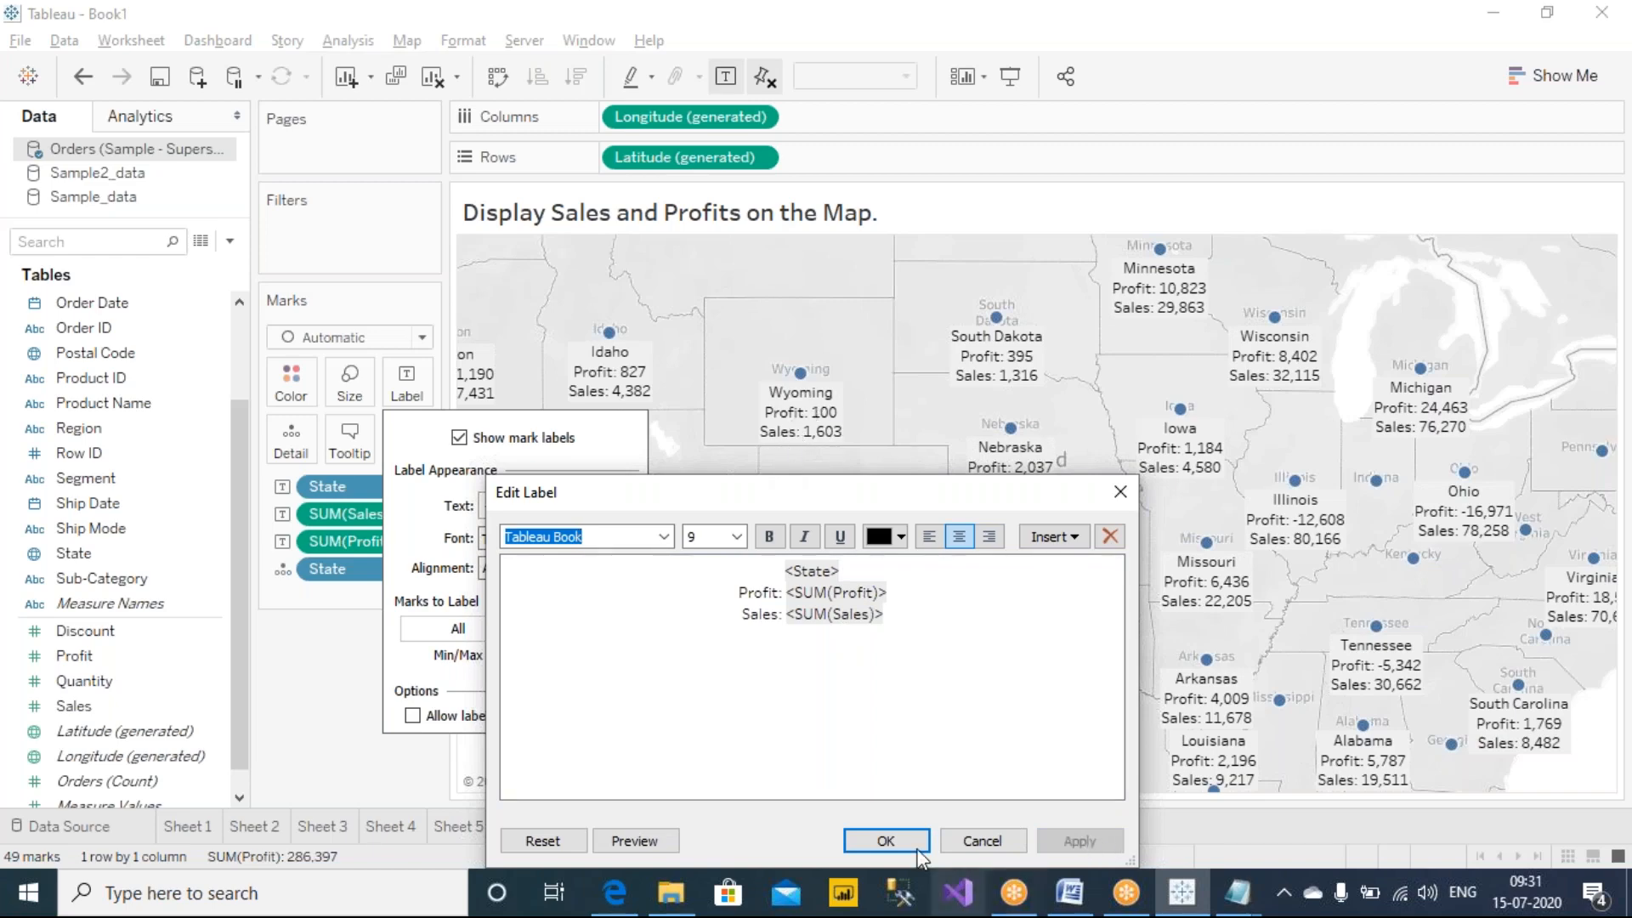
{"action": "left_click", "coordinate": [886, 840]}
{"action": "left_click", "coordinate": [299, 733]}
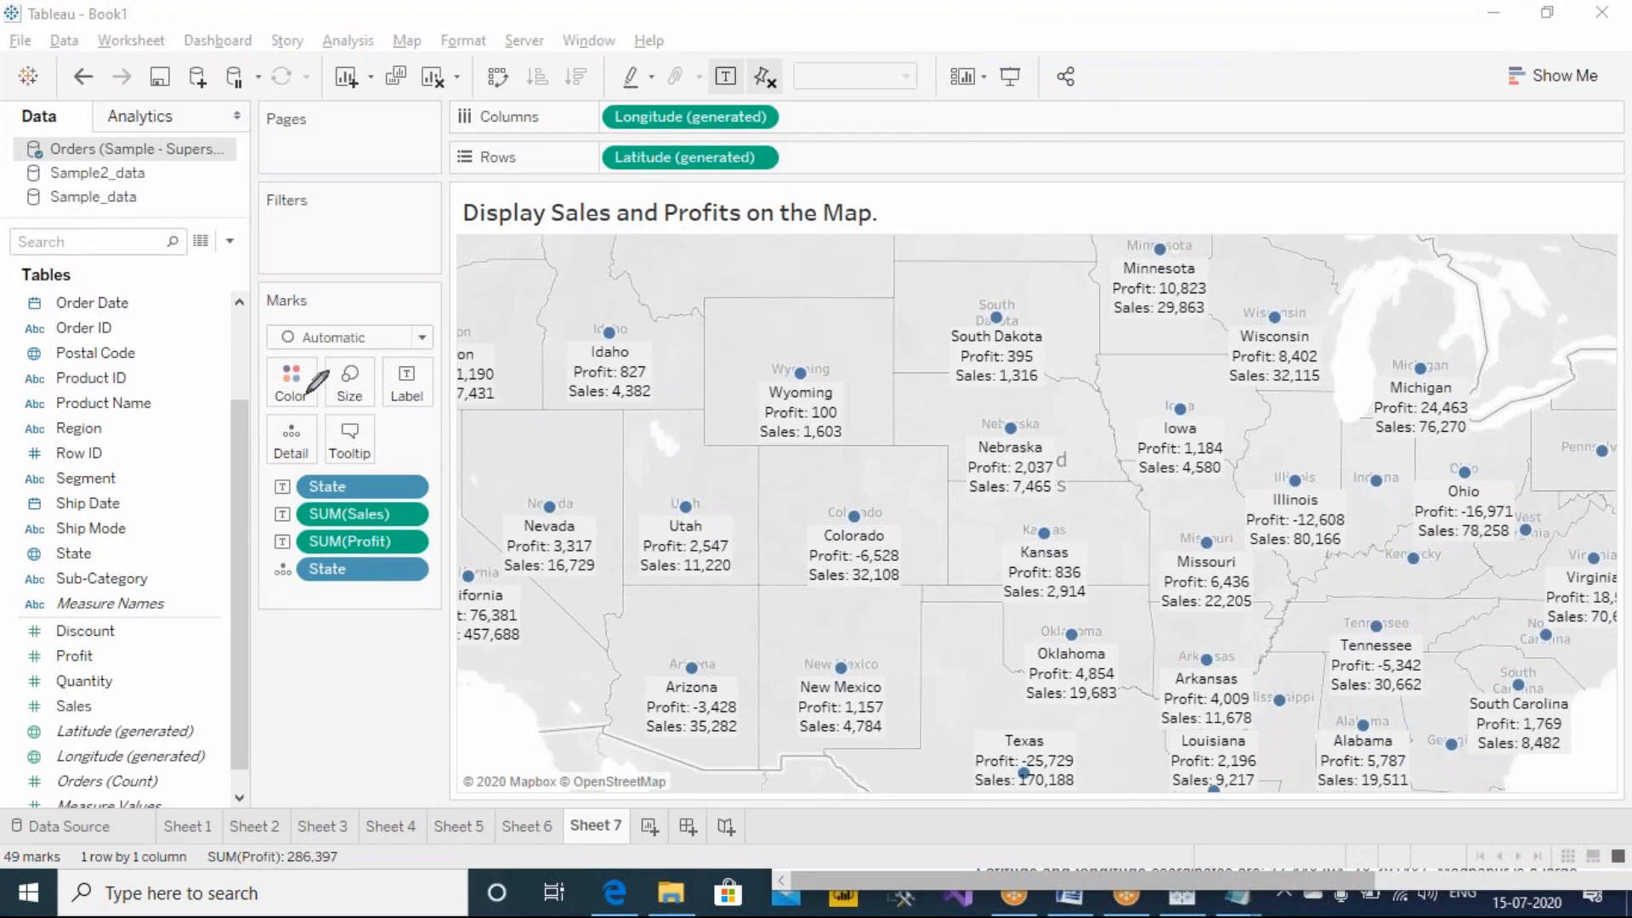
Add a new worksheet, plot the states as a map on it and color them by Sales.
{"action": "mouse_move", "coordinate": [380, 349]}
{"action": "left_mouse_down"}
{"action": "mouse_move", "coordinate": [267, 350]}
{"action": "mouse_move", "coordinate": [347, 427]}
{"action": "mouse_move", "coordinate": [382, 347]}
{"action": "left_mouse_up"}
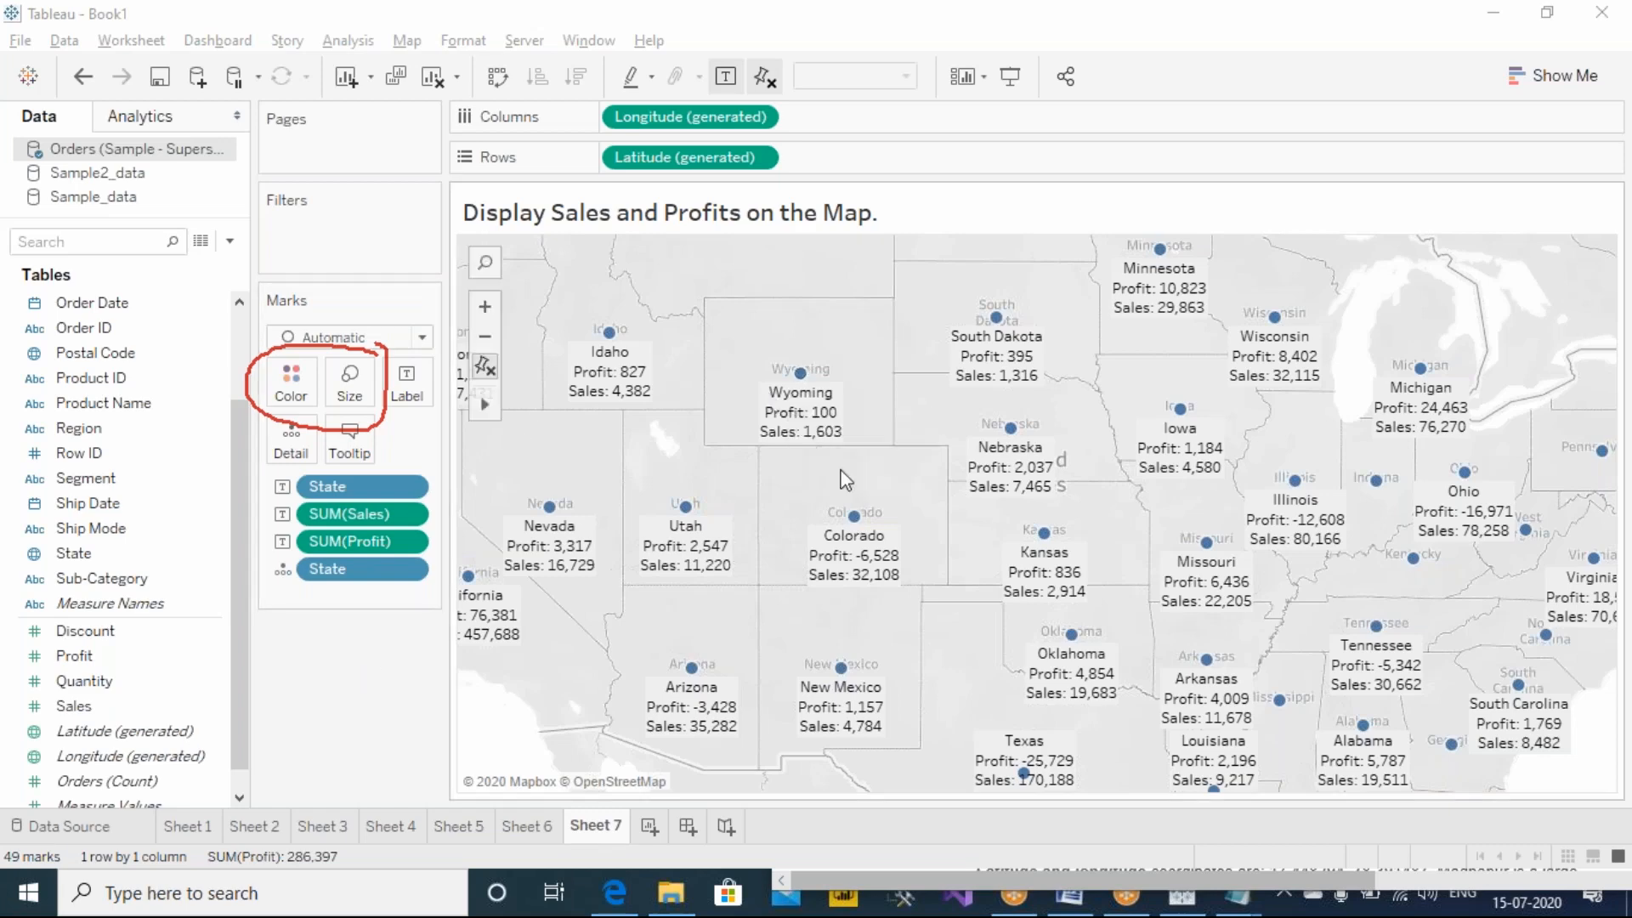
{"action": "left_click", "coordinate": [649, 831]}
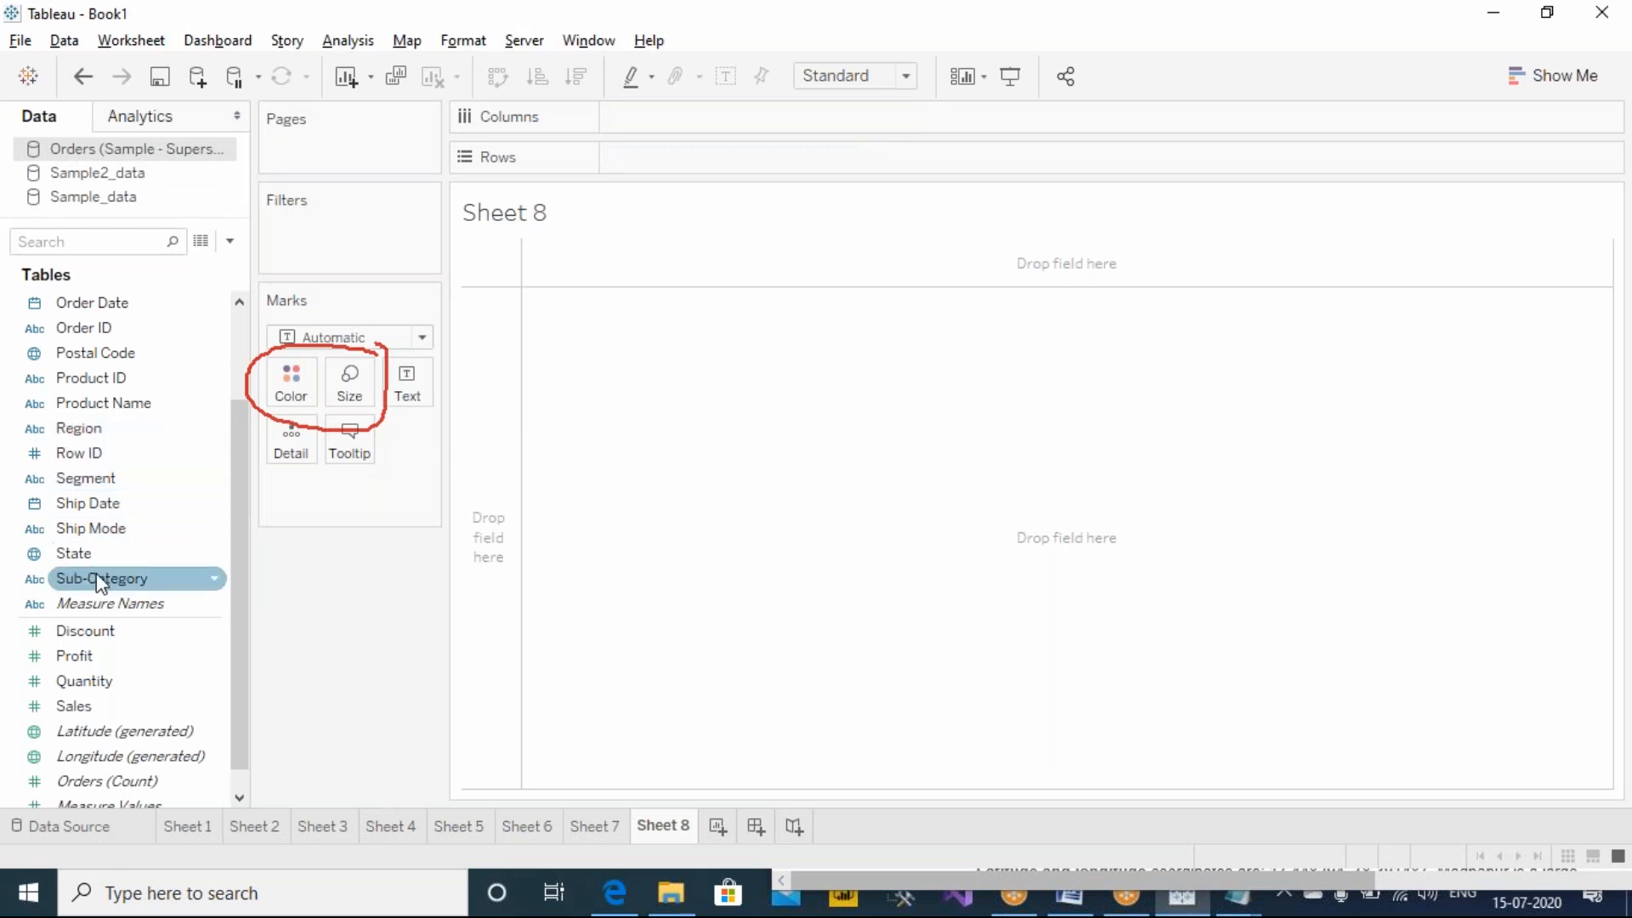
{"action": "left_click_drag", "start_coordinate": [102, 560], "coordinate": [1072, 597]}
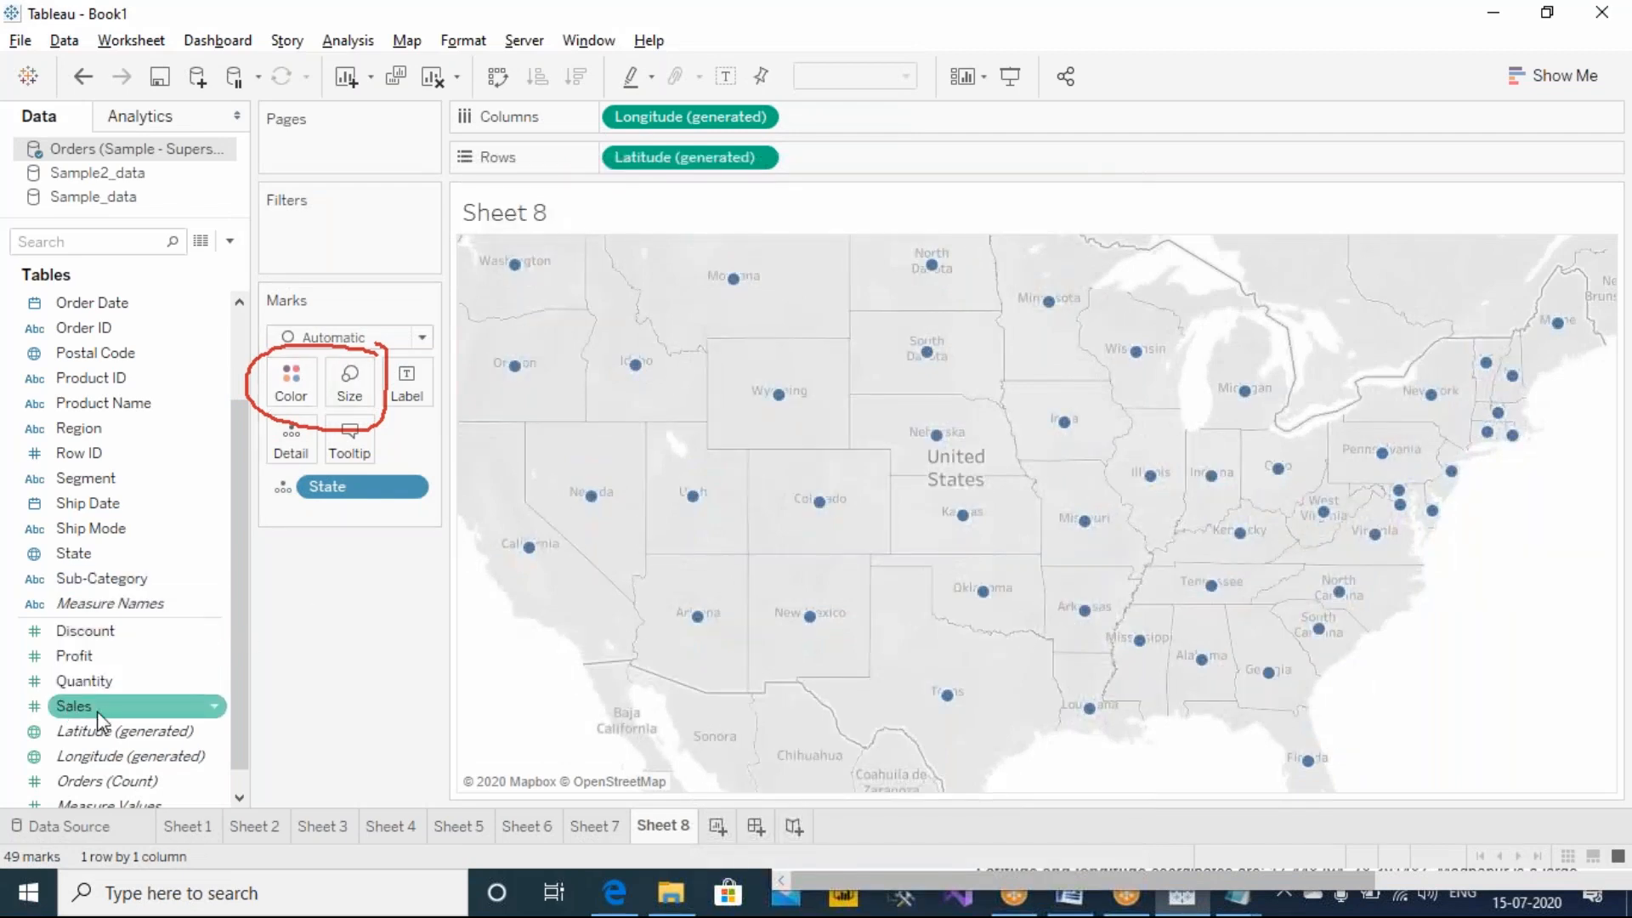
{"action": "left_click_drag", "start_coordinate": [106, 714], "coordinate": [287, 385]}
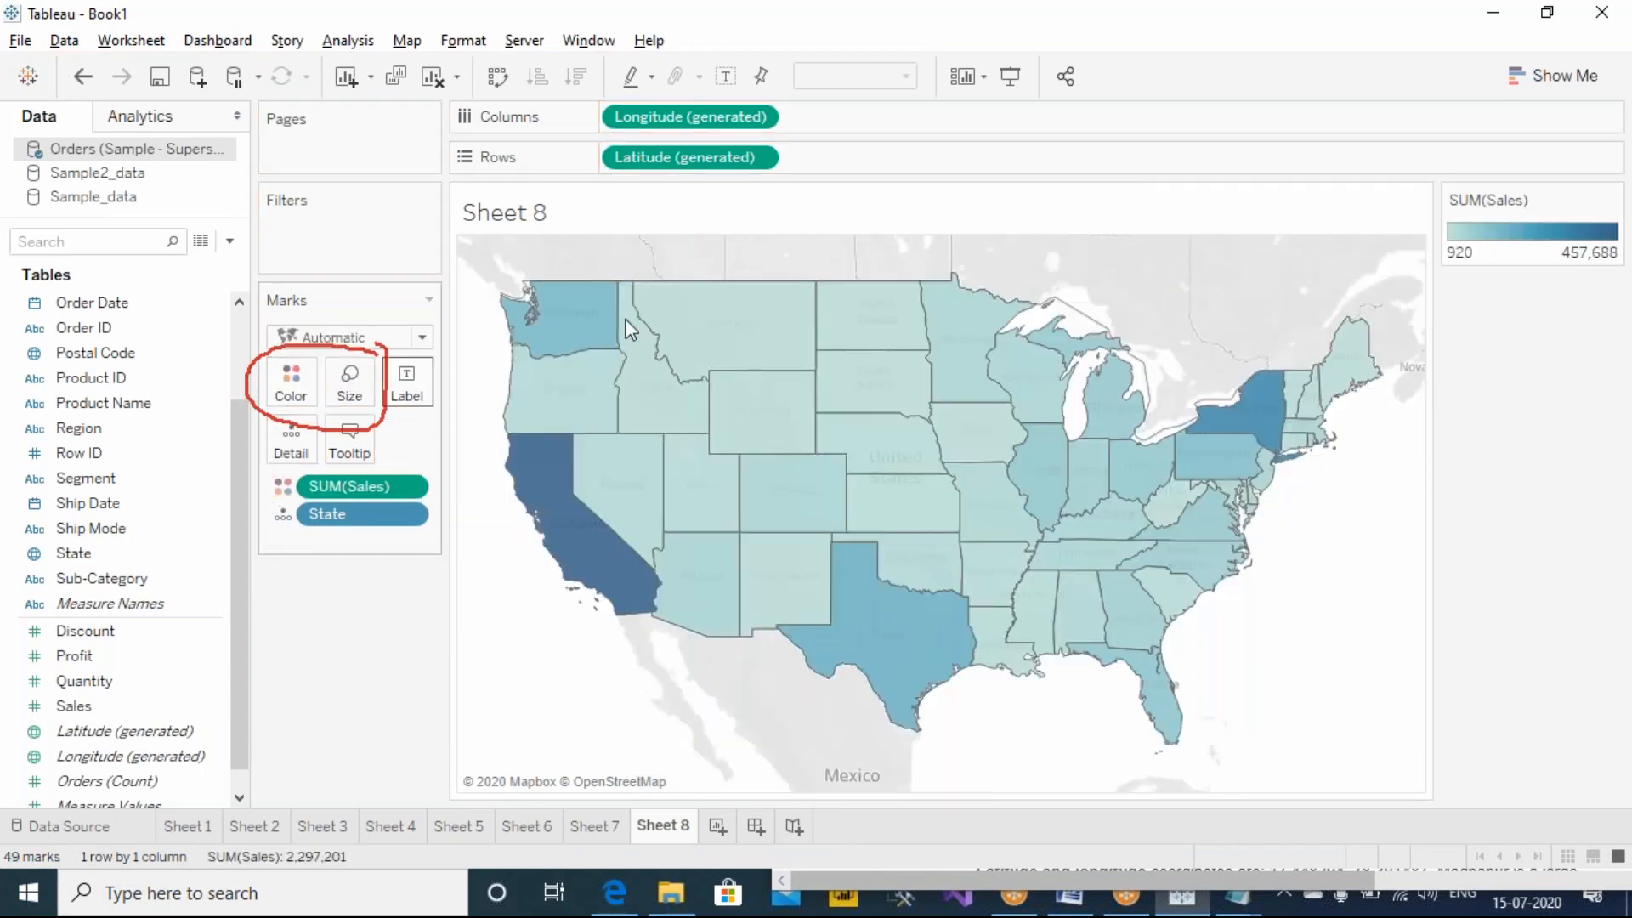
{"action": "left_click", "coordinate": [1038, 14]}
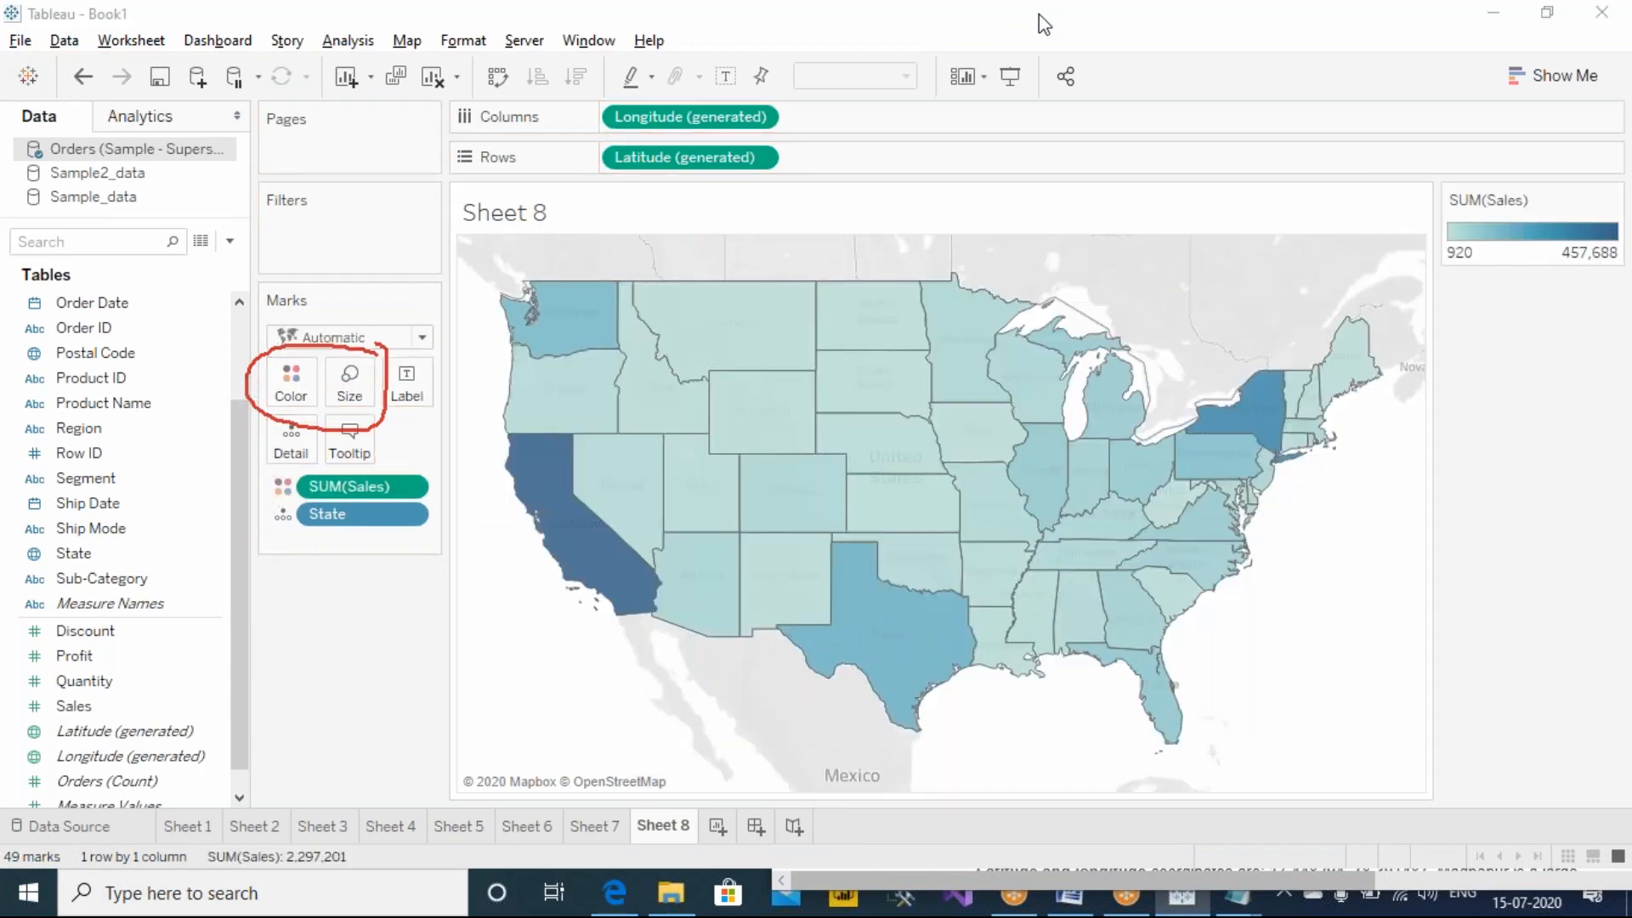
{"action": "left_click", "coordinate": [1080, 171]}
Change the mark type of the Sheet 8 map to Circle and size the circles by Profit.
{"action": "left_click", "coordinate": [348, 337]}
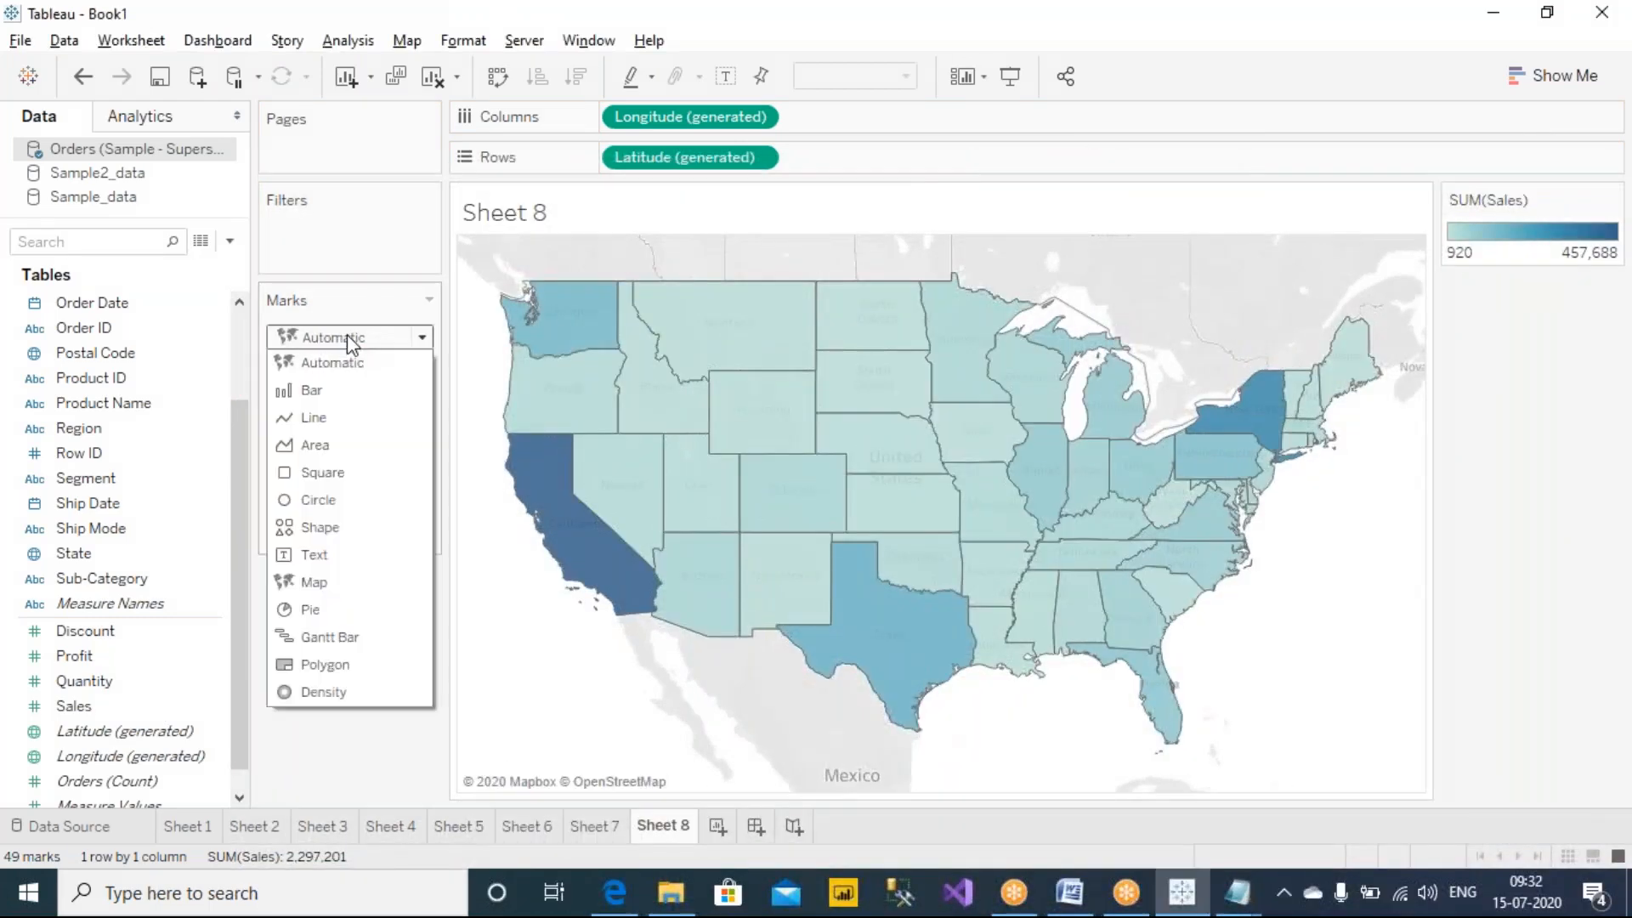
{"action": "left_click", "coordinate": [344, 501]}
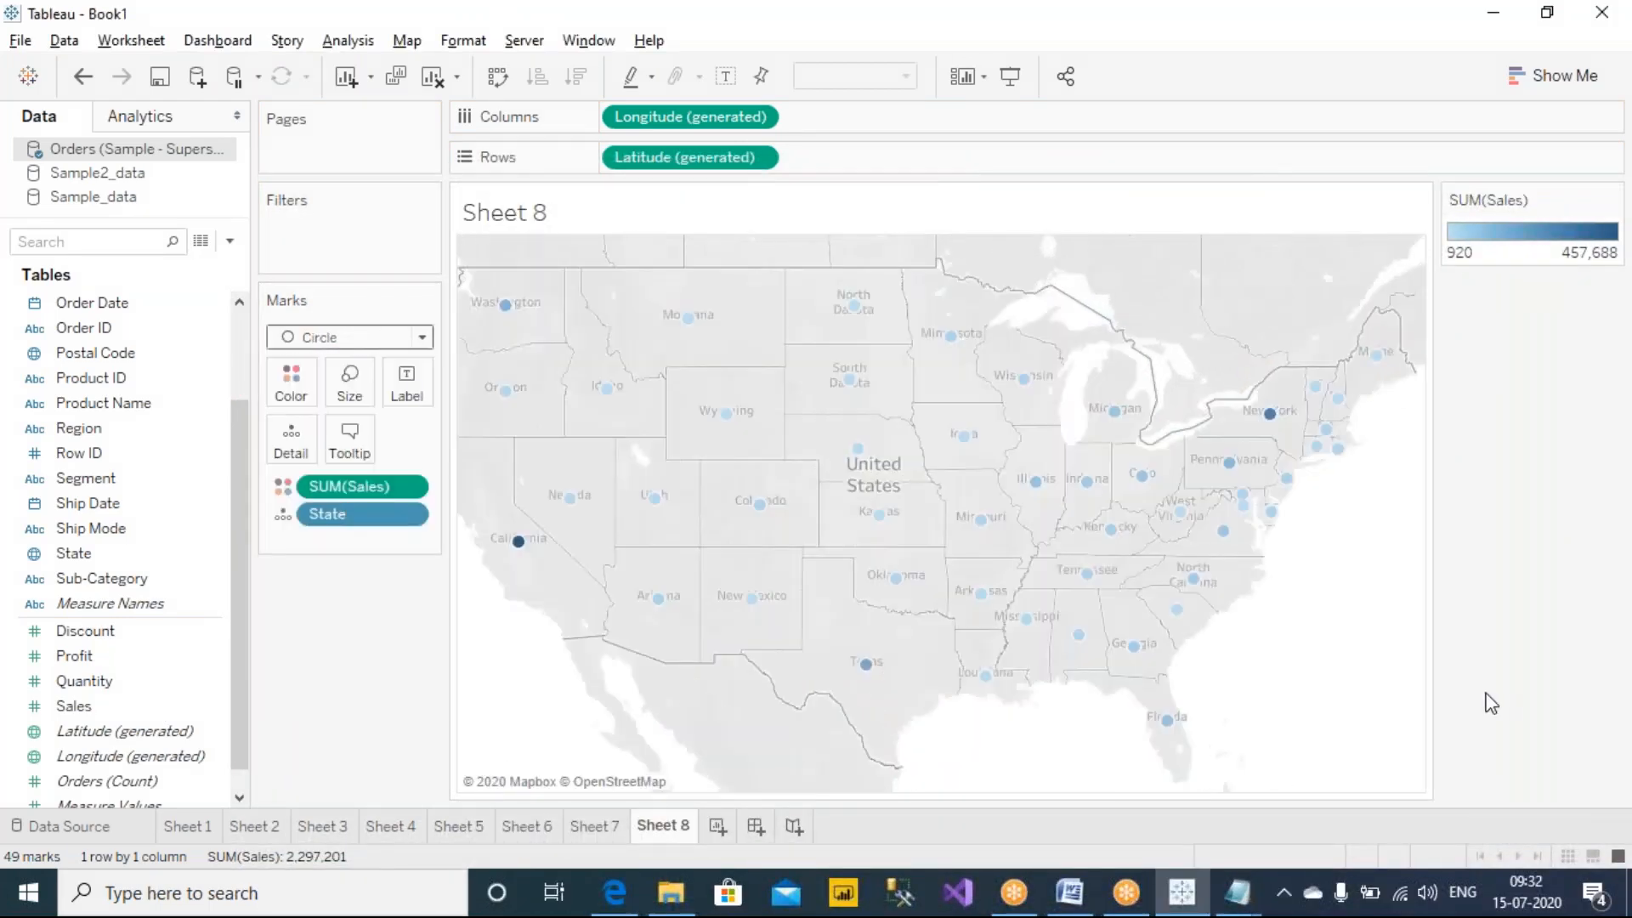
{"action": "mouse_move", "coordinate": [951, 335]}
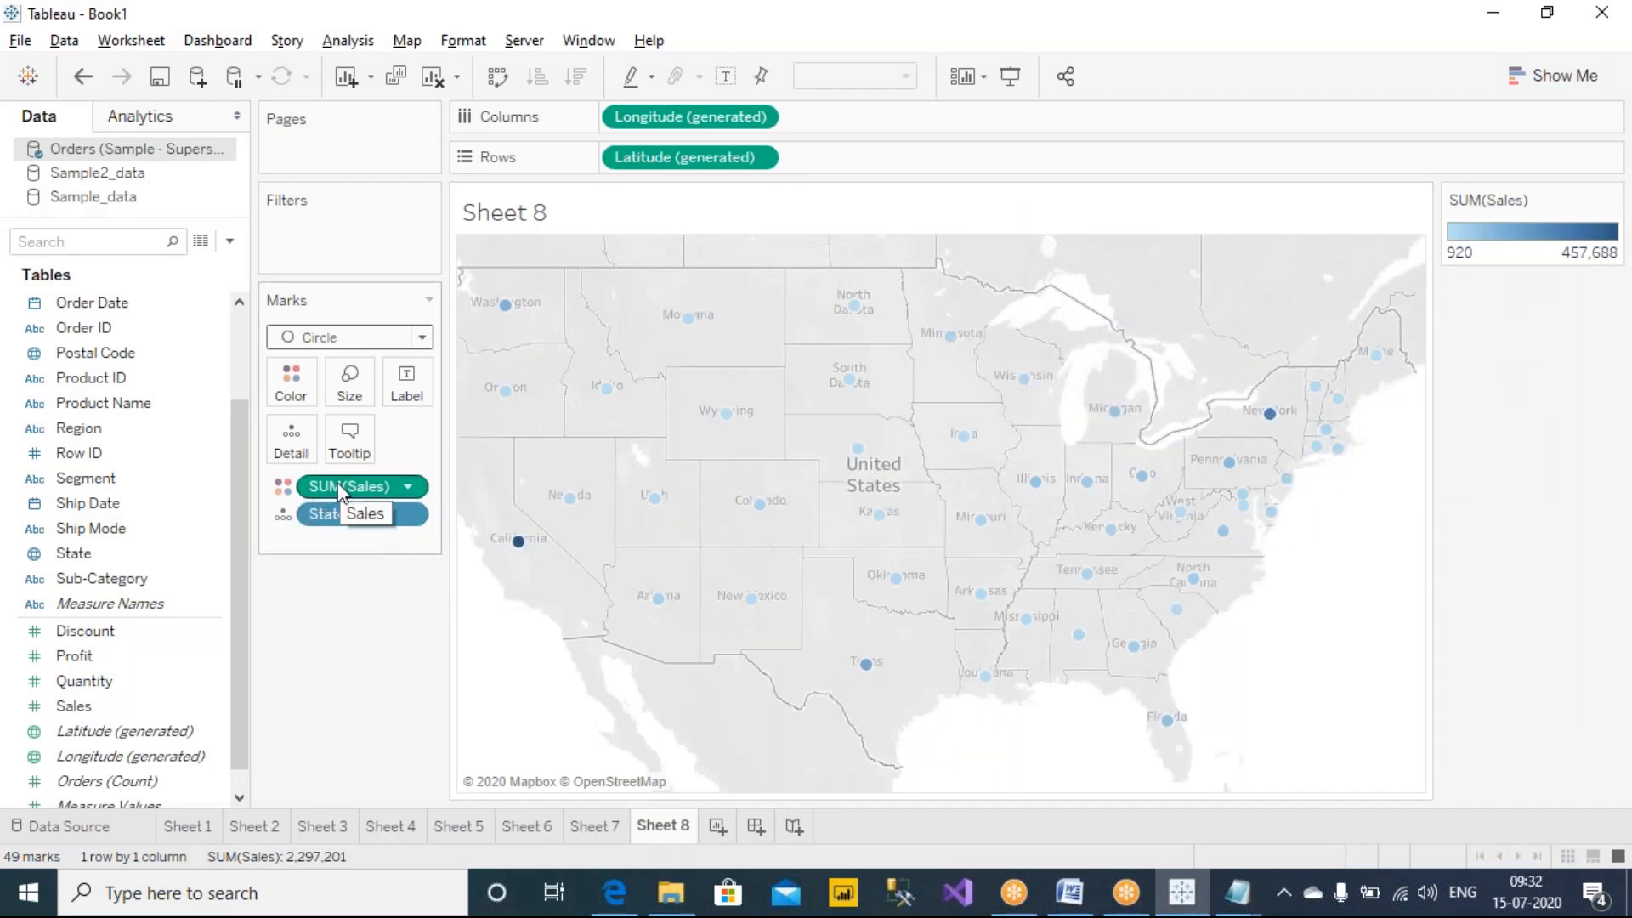
{"action": "left_click_drag", "start_coordinate": [109, 662], "coordinate": [350, 379]}
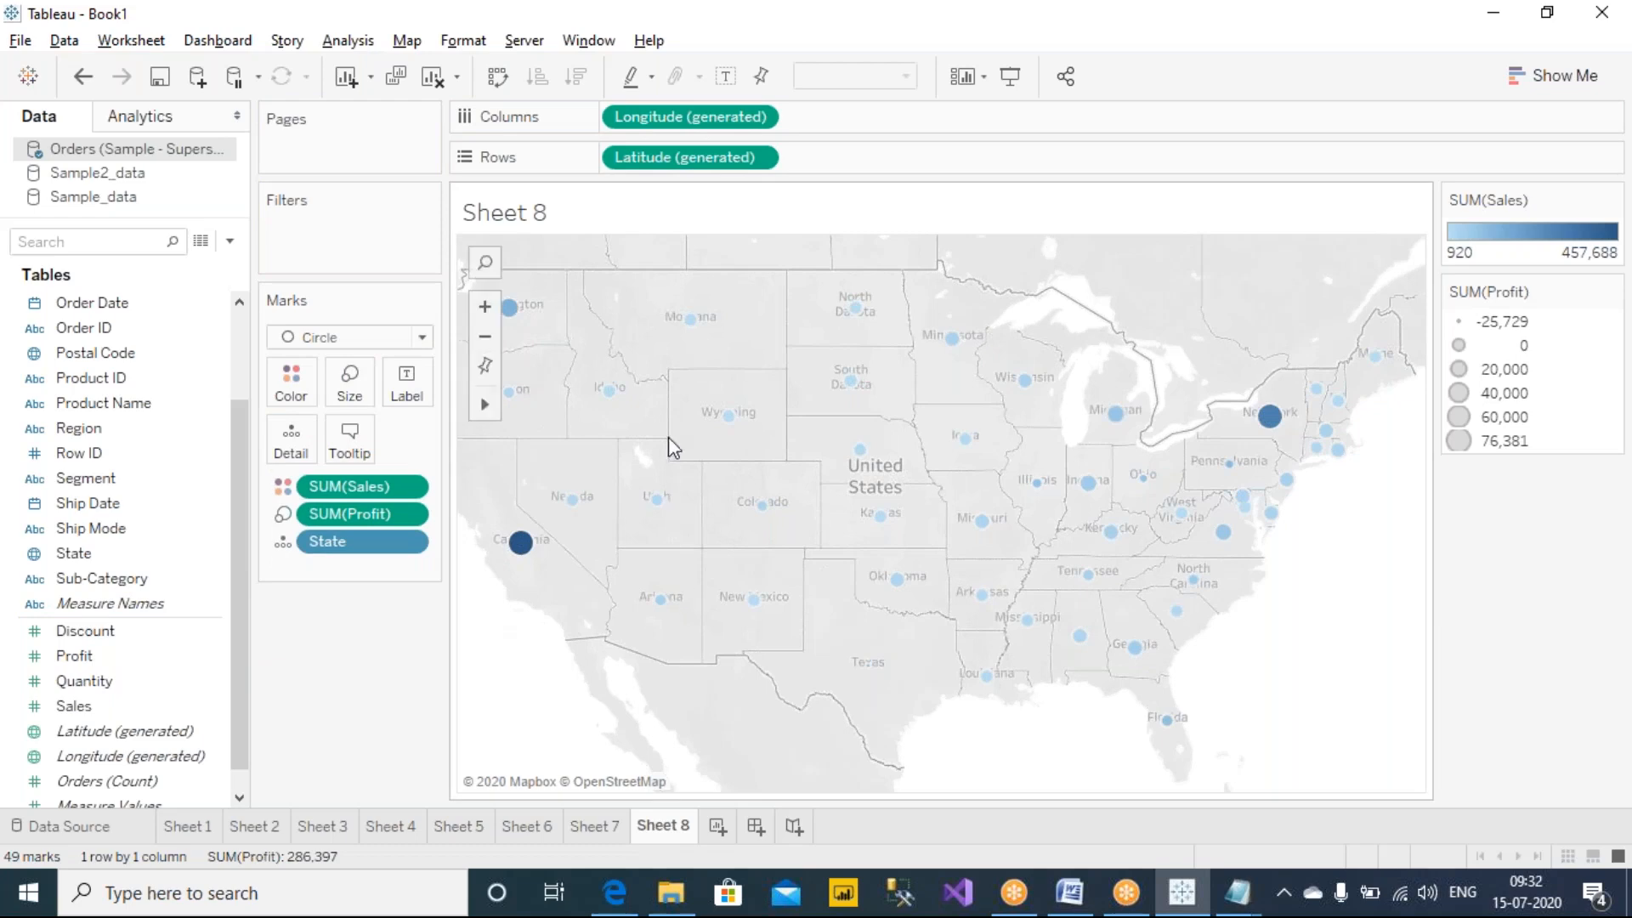
{"action": "scroll", "coordinate": [668, 437], "scroll_direction": "up", "scroll_amount": 1}
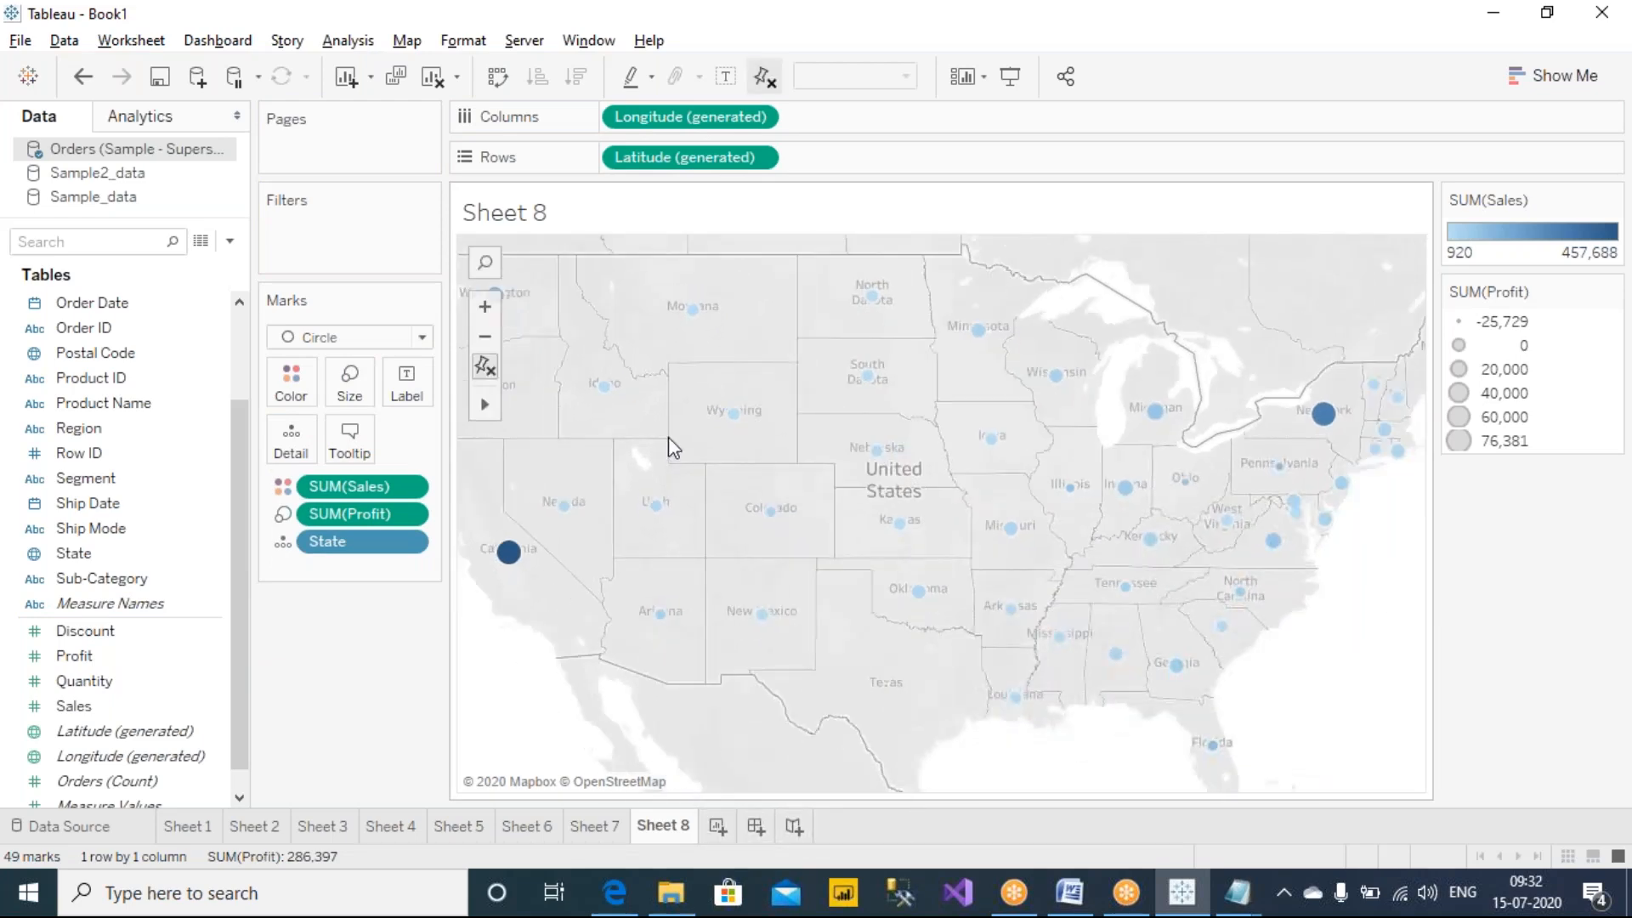
{"action": "scroll", "coordinate": [668, 437], "scroll_direction": "down", "scroll_amount": 1}
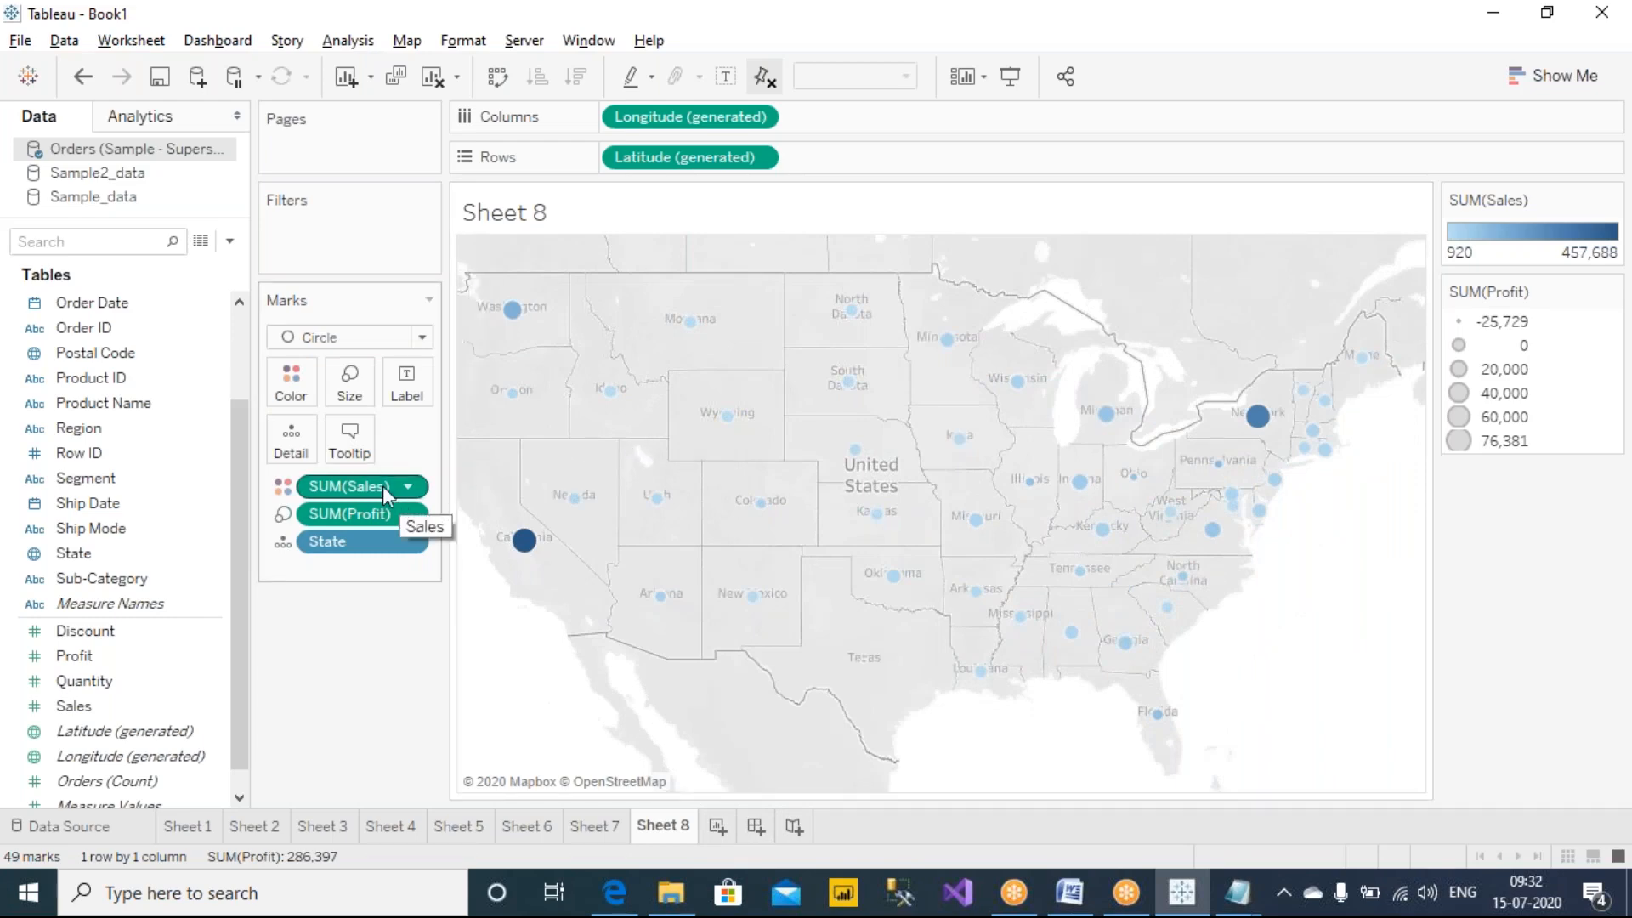
{"action": "mouse_move", "coordinate": [513, 313]}
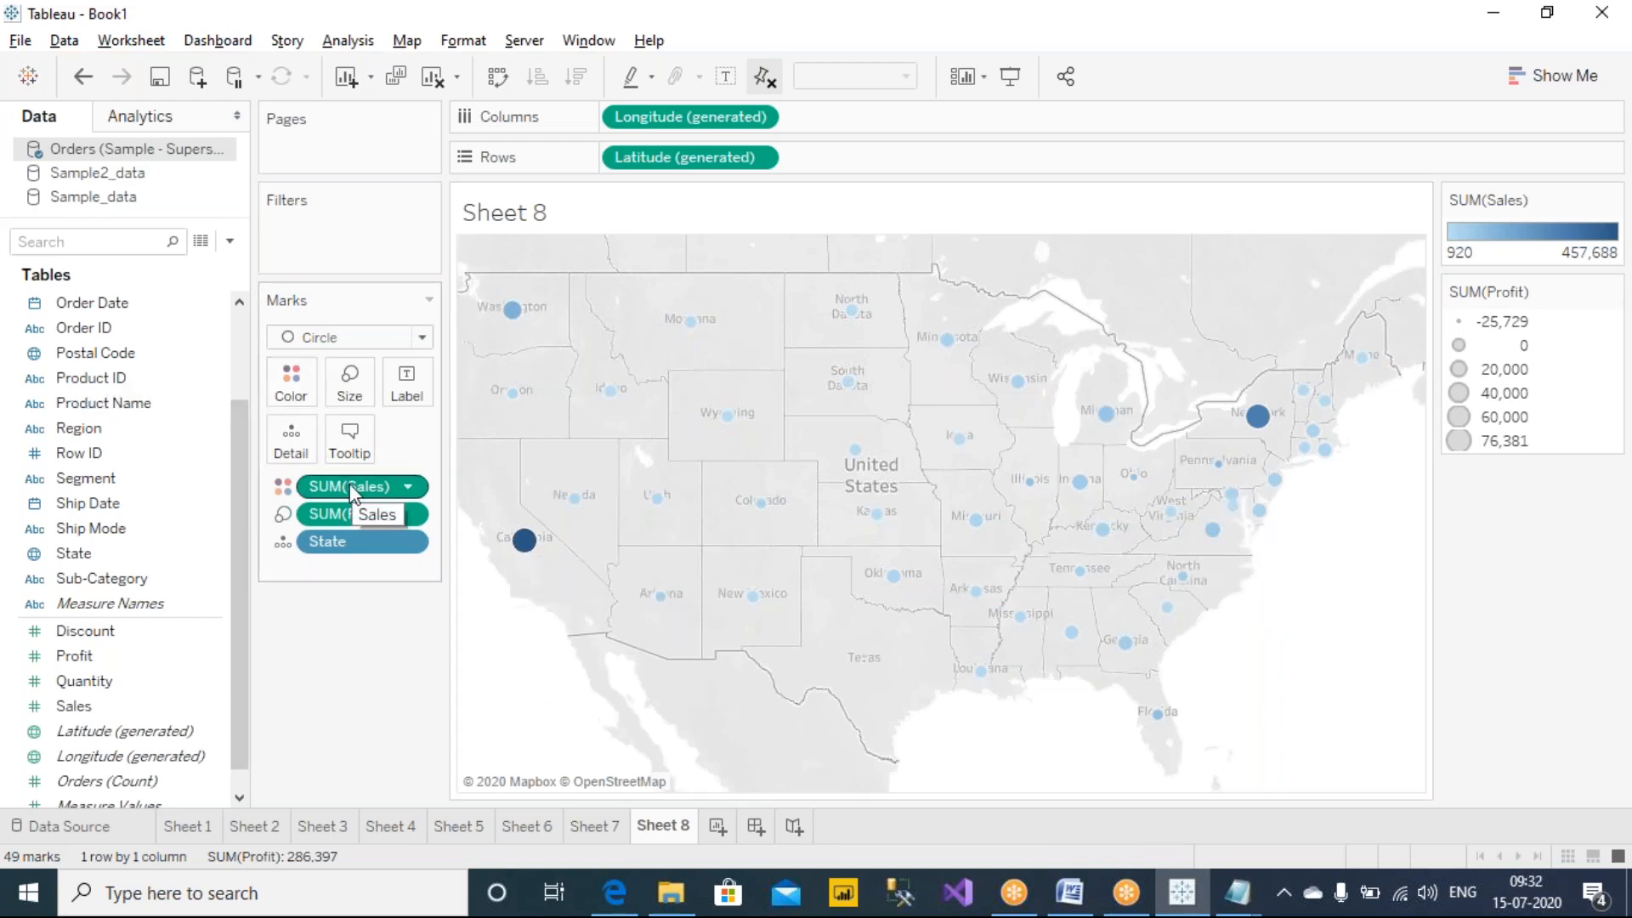
Set the Sales color range to a custom green, #00aa00, and accept it.
{"action": "left_click", "coordinate": [290, 382]}
{"action": "left_click", "coordinate": [374, 460]}
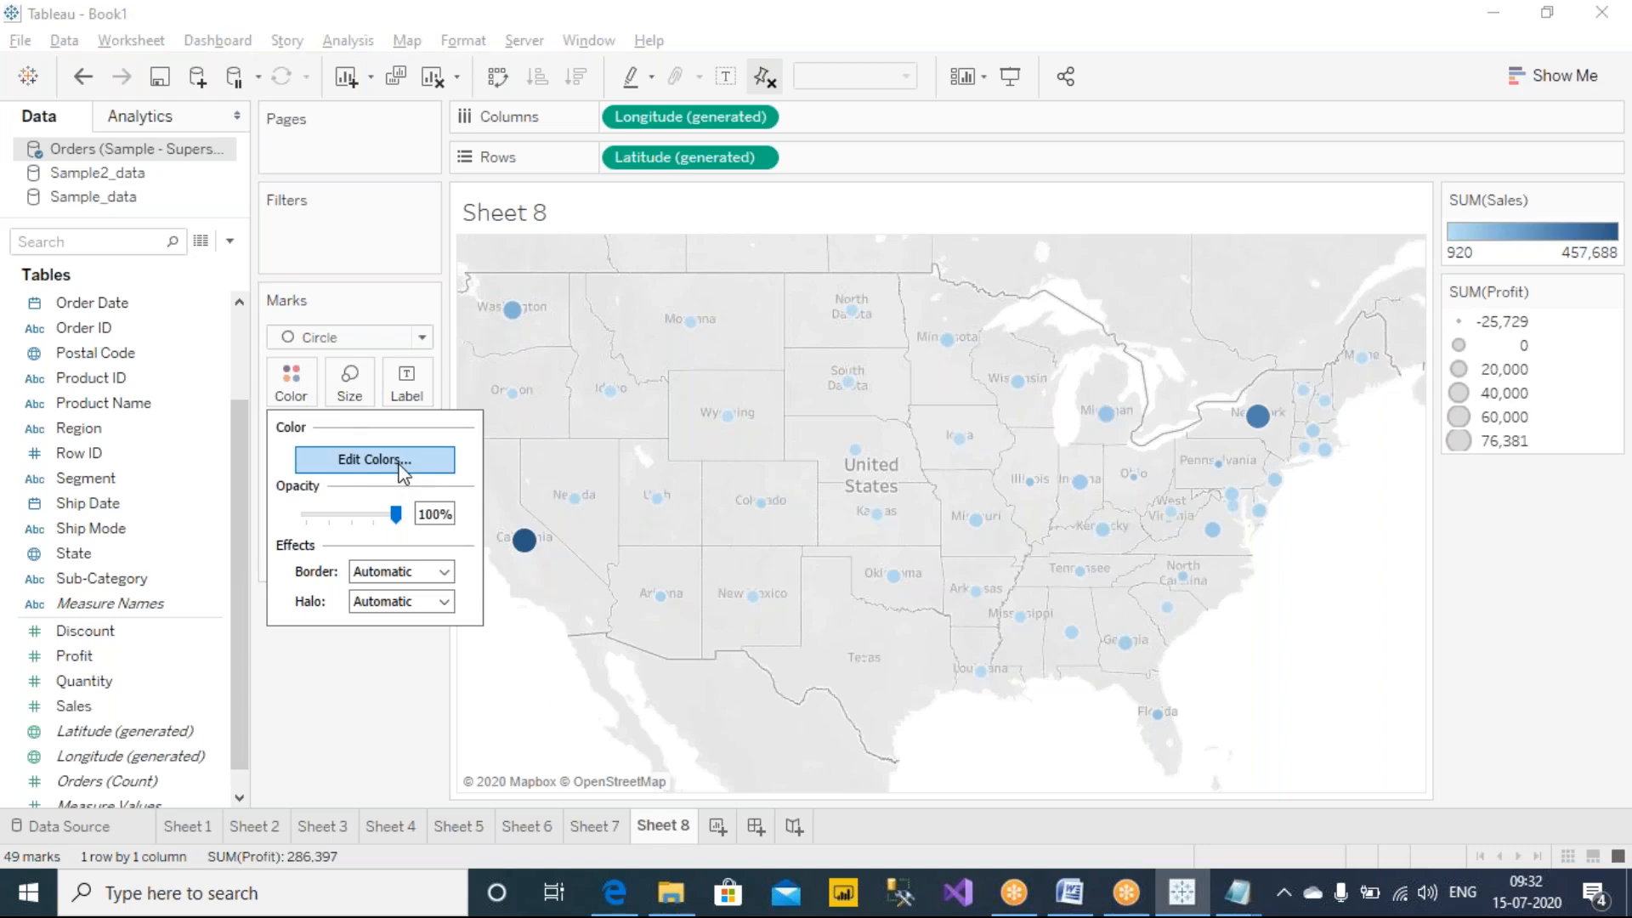
{"action": "left_click", "coordinate": [1035, 393]}
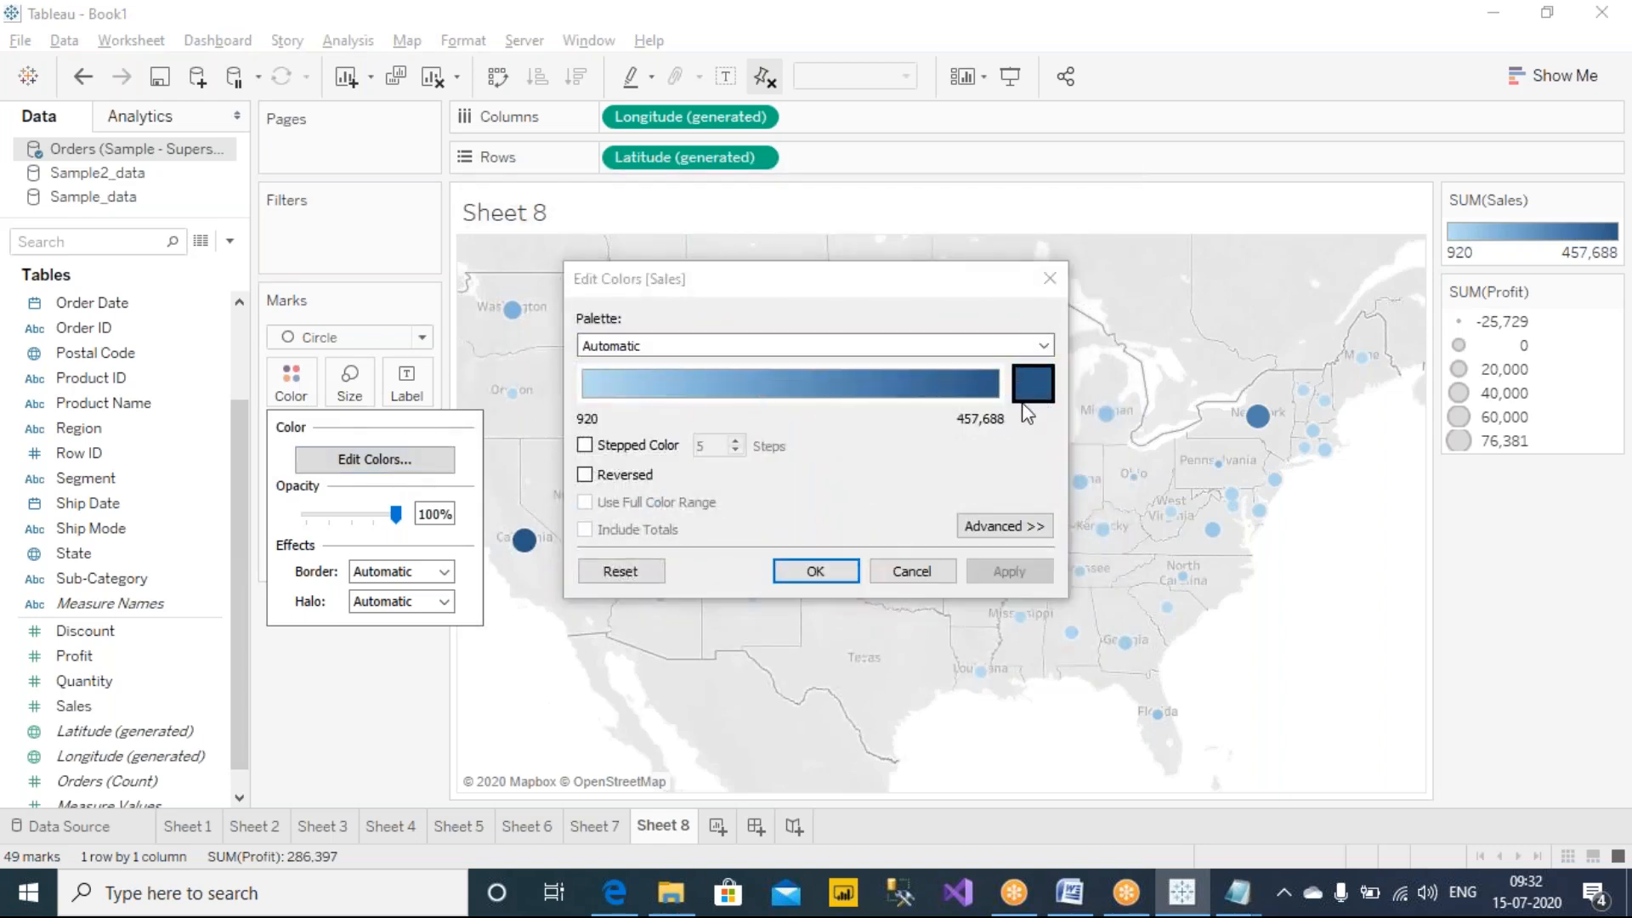
{"action": "left_click", "coordinate": [667, 264]}
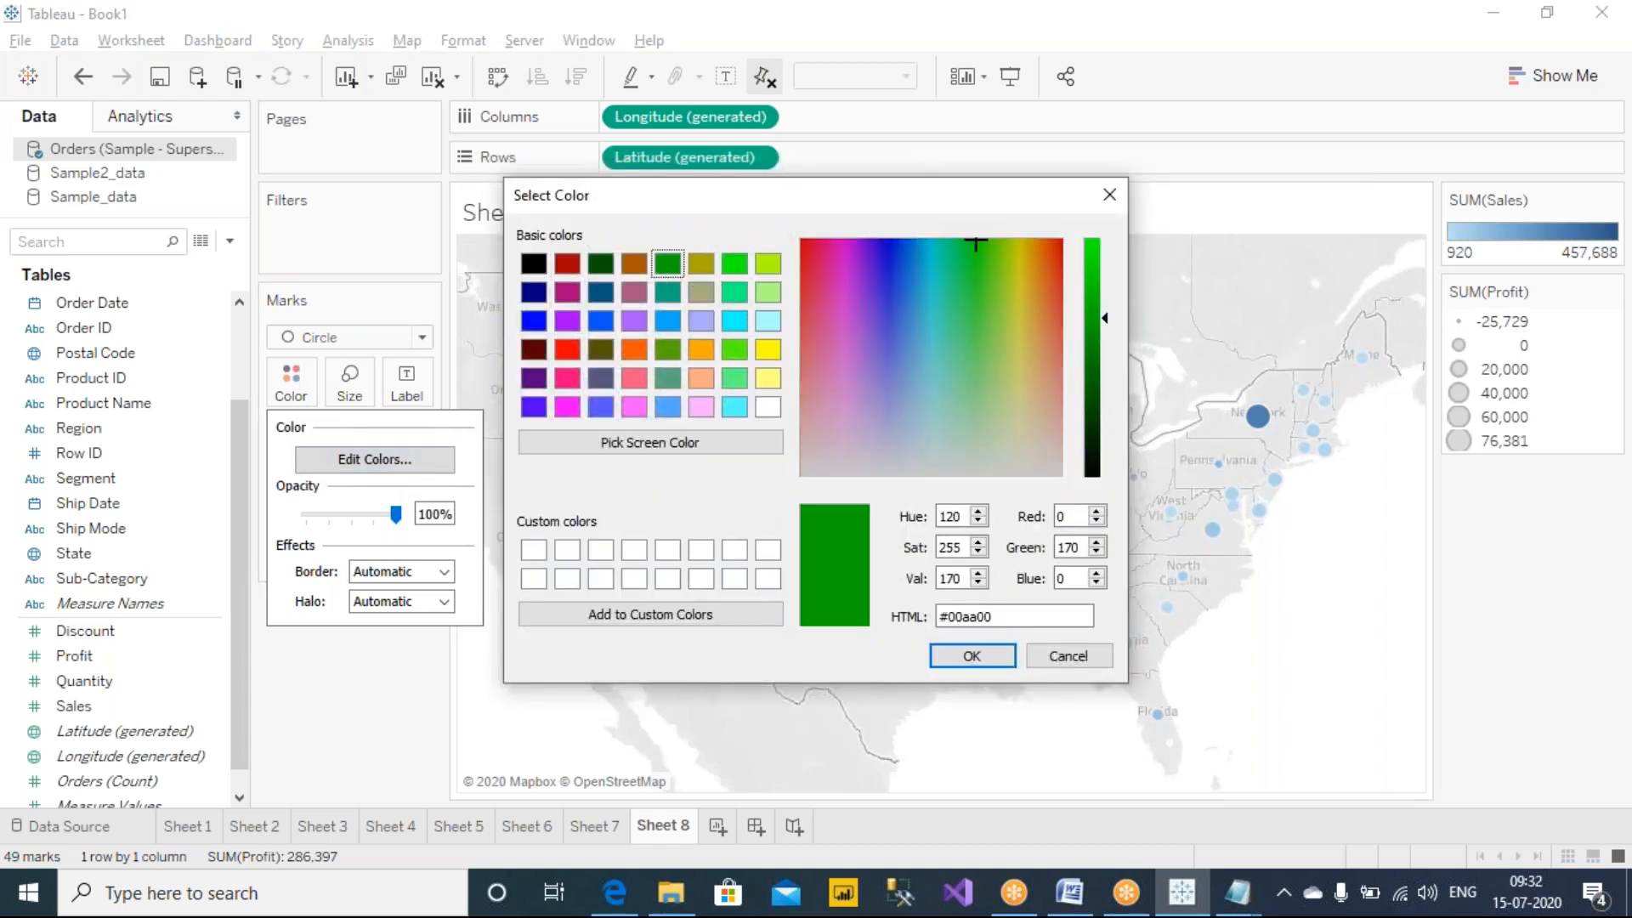
{"action": "left_click", "coordinate": [974, 656]}
{"action": "left_click", "coordinate": [828, 569]}
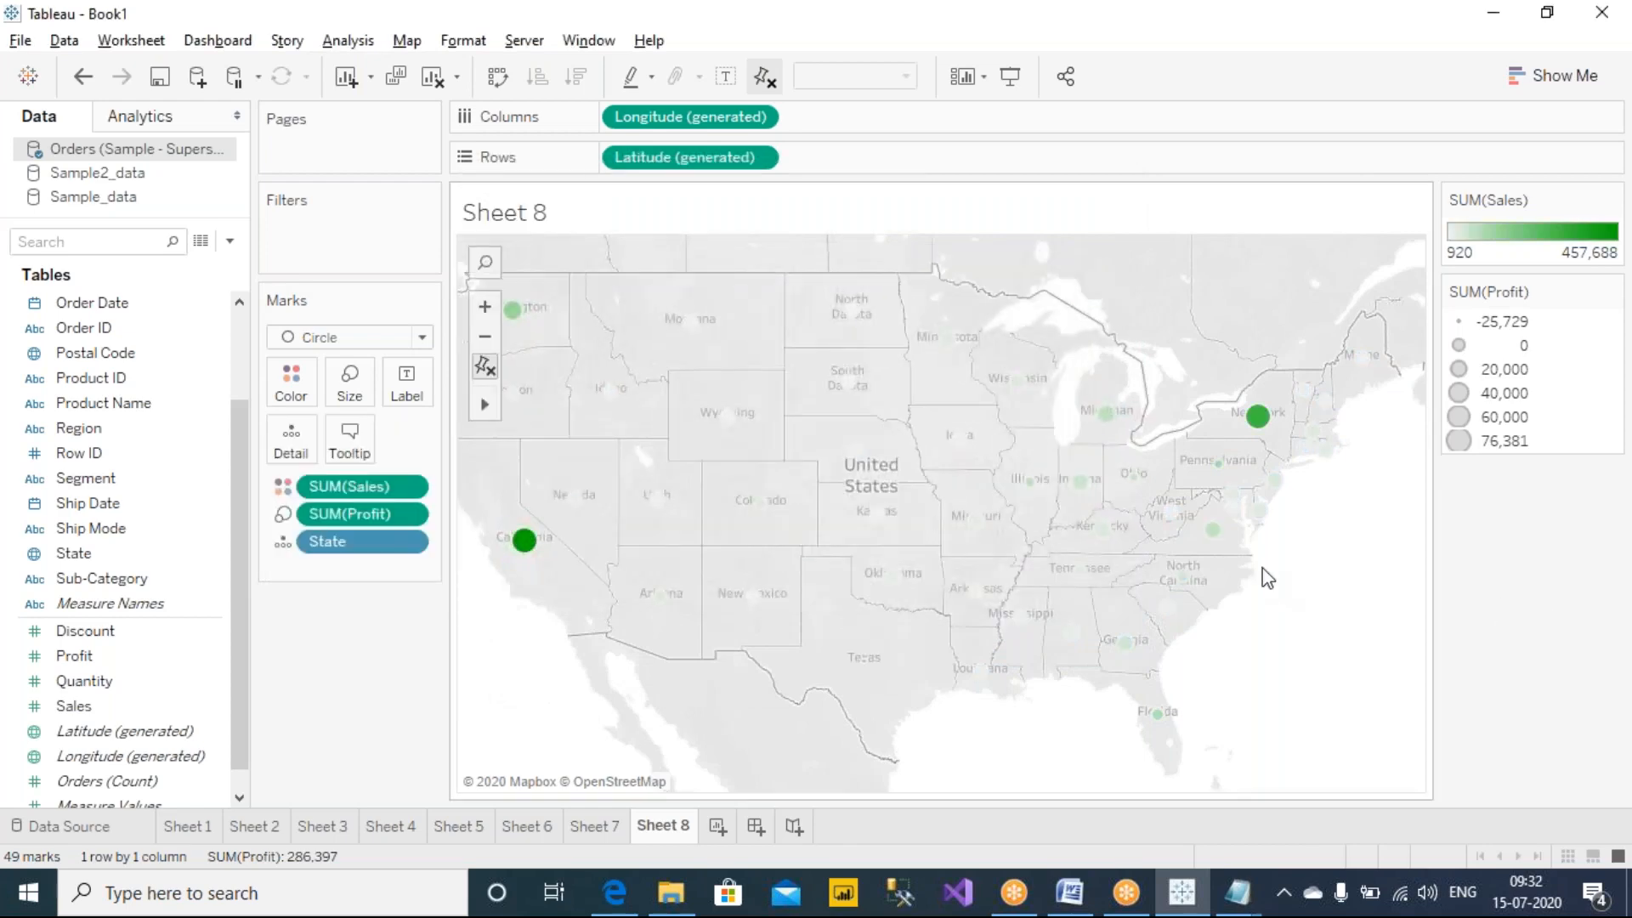
Change the Sales color range on Sheet 8 to a custom dark orange from the basic colors and apply it.
{"action": "mouse_move", "coordinate": [1278, 439]}
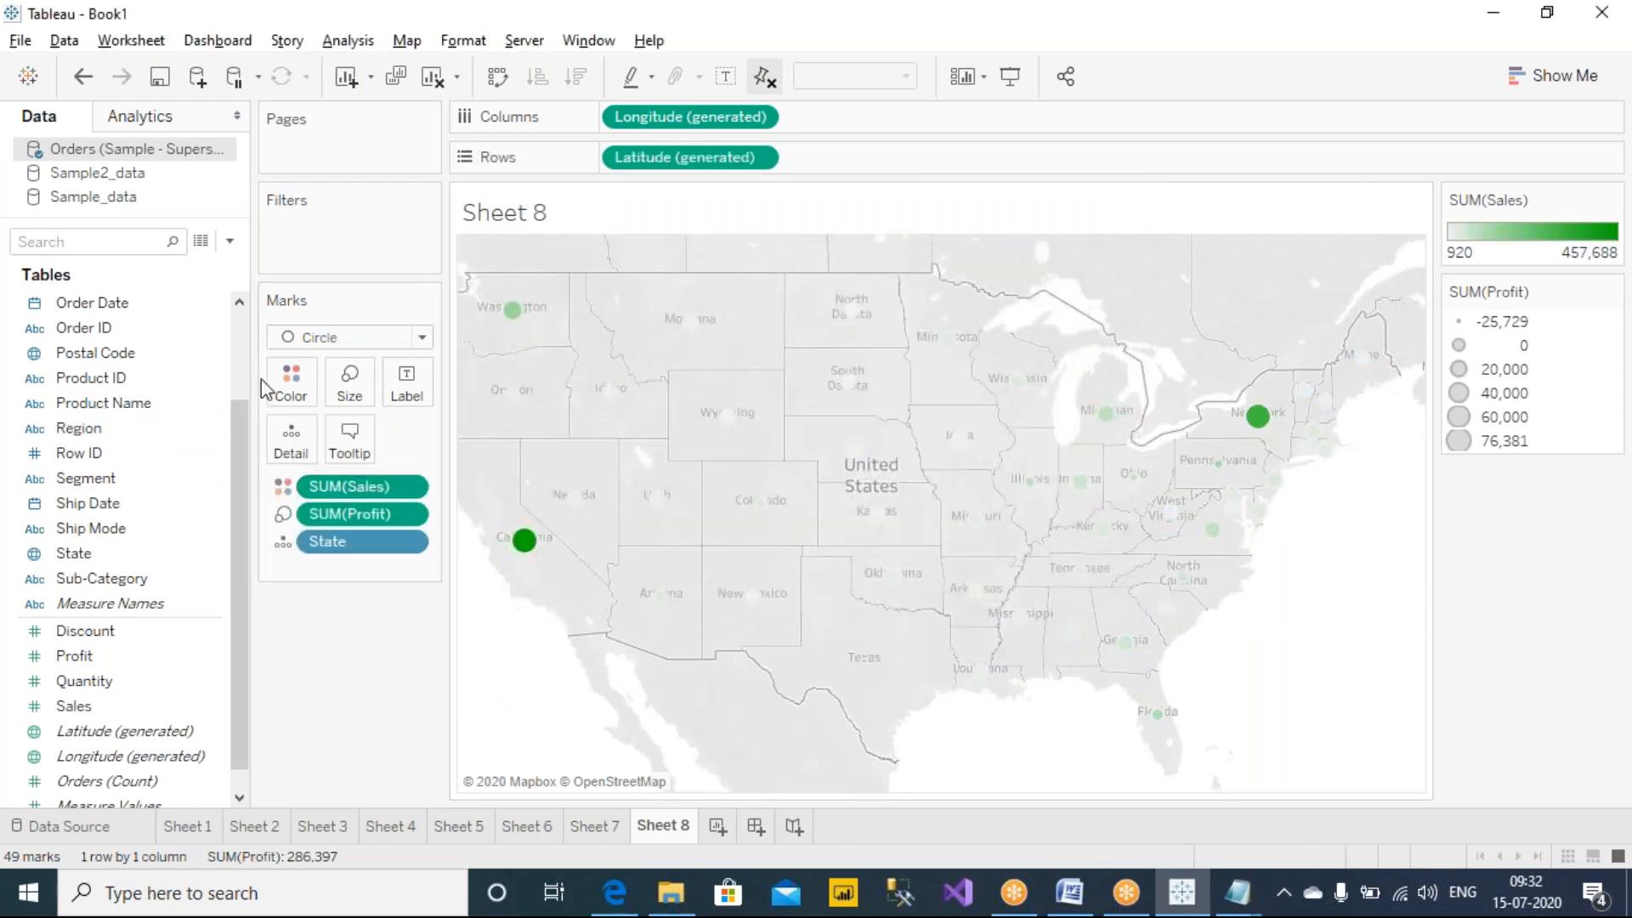
{"action": "left_click", "coordinate": [292, 384]}
{"action": "left_click", "coordinate": [351, 457]}
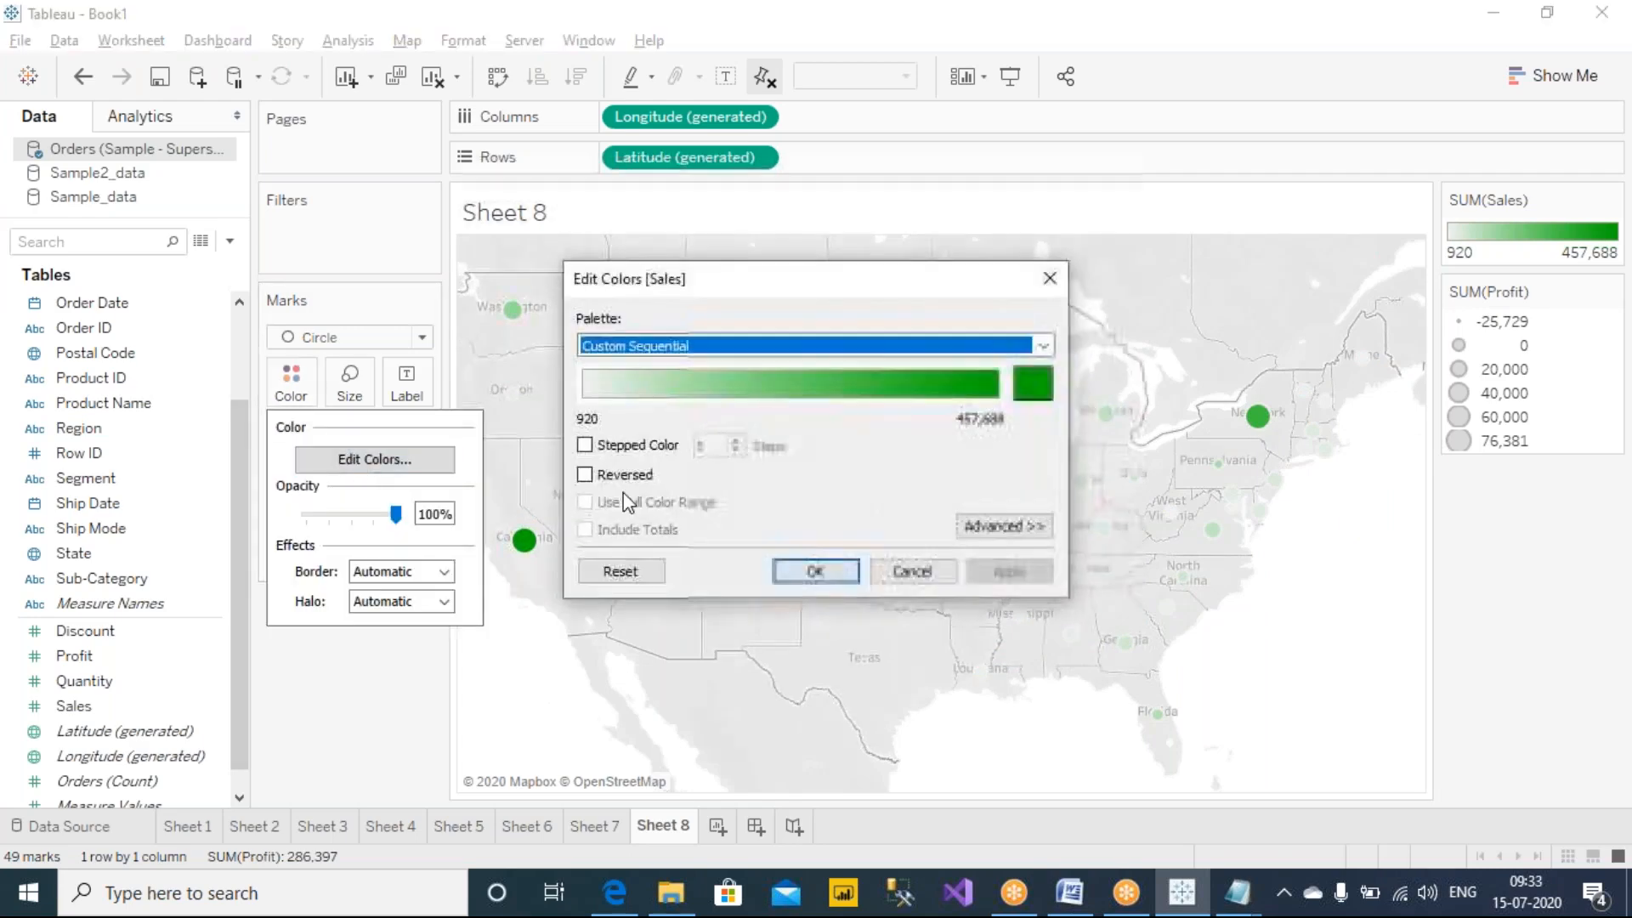
{"action": "left_click", "coordinate": [1033, 382]}
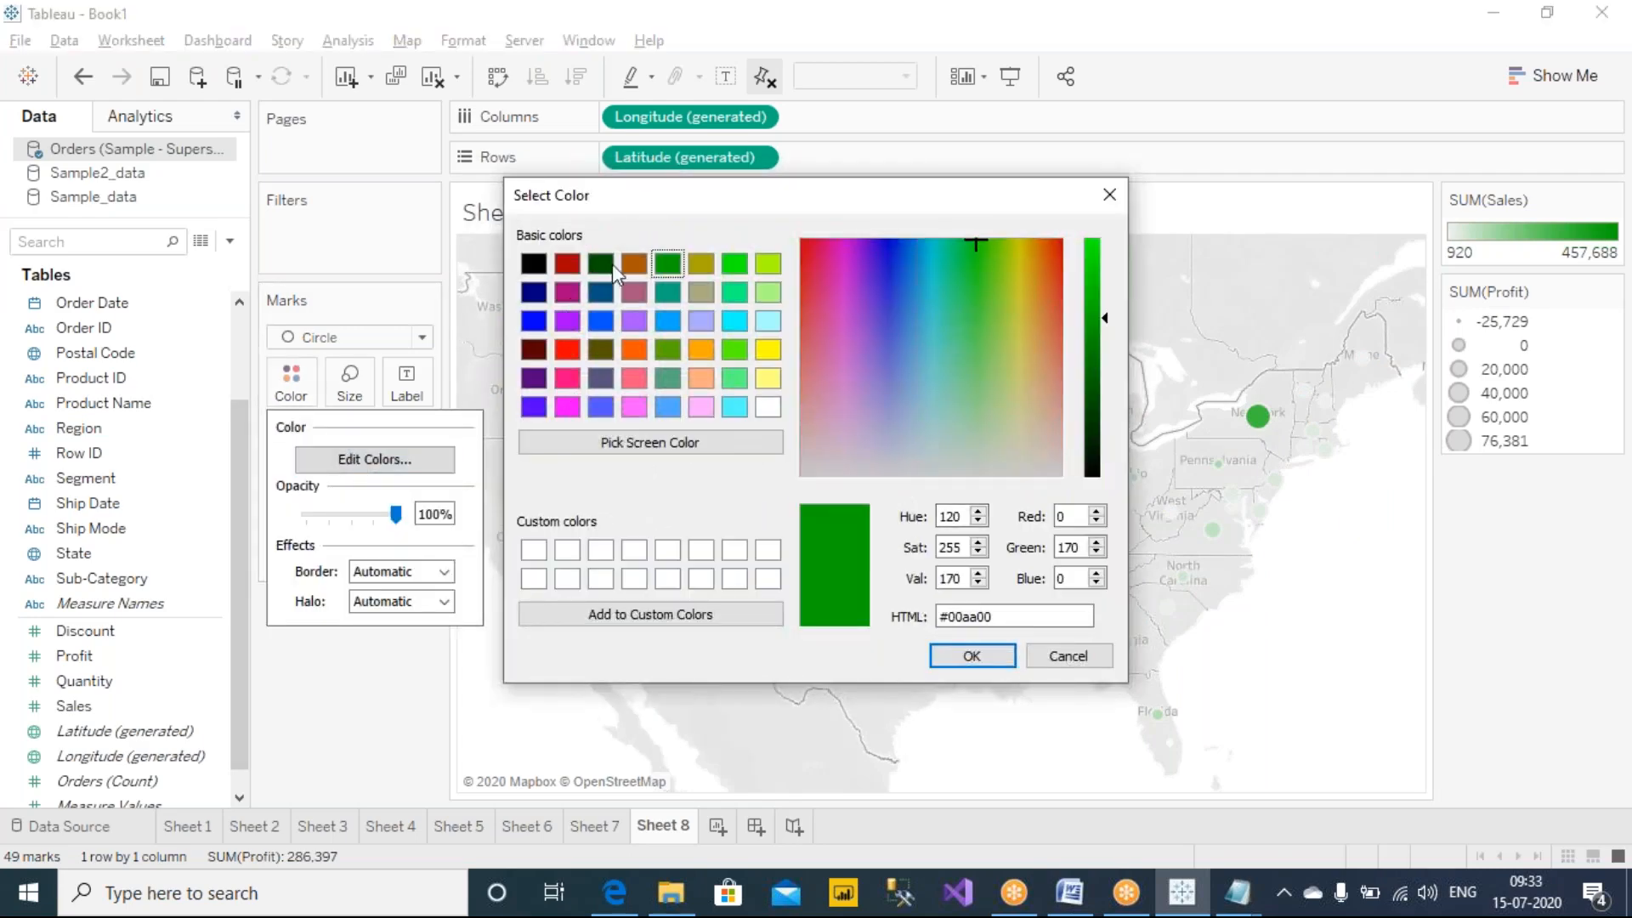
{"action": "left_click", "coordinate": [633, 263]}
{"action": "left_click", "coordinate": [985, 650]}
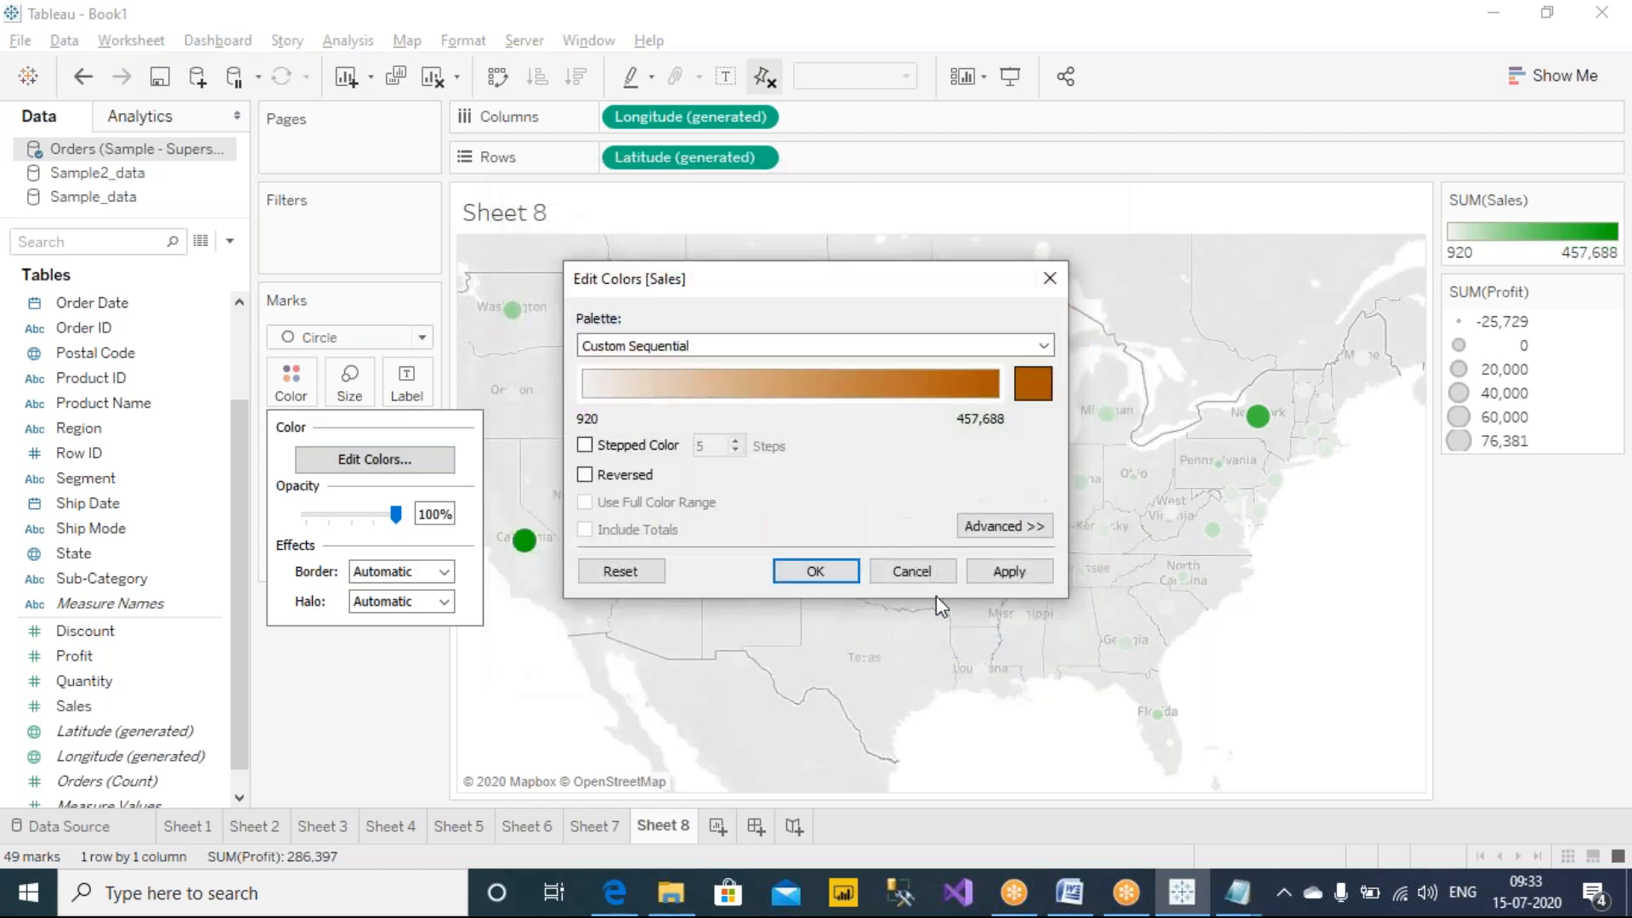
{"action": "left_click", "coordinate": [1020, 572]}
{"action": "left_click", "coordinate": [786, 567]}
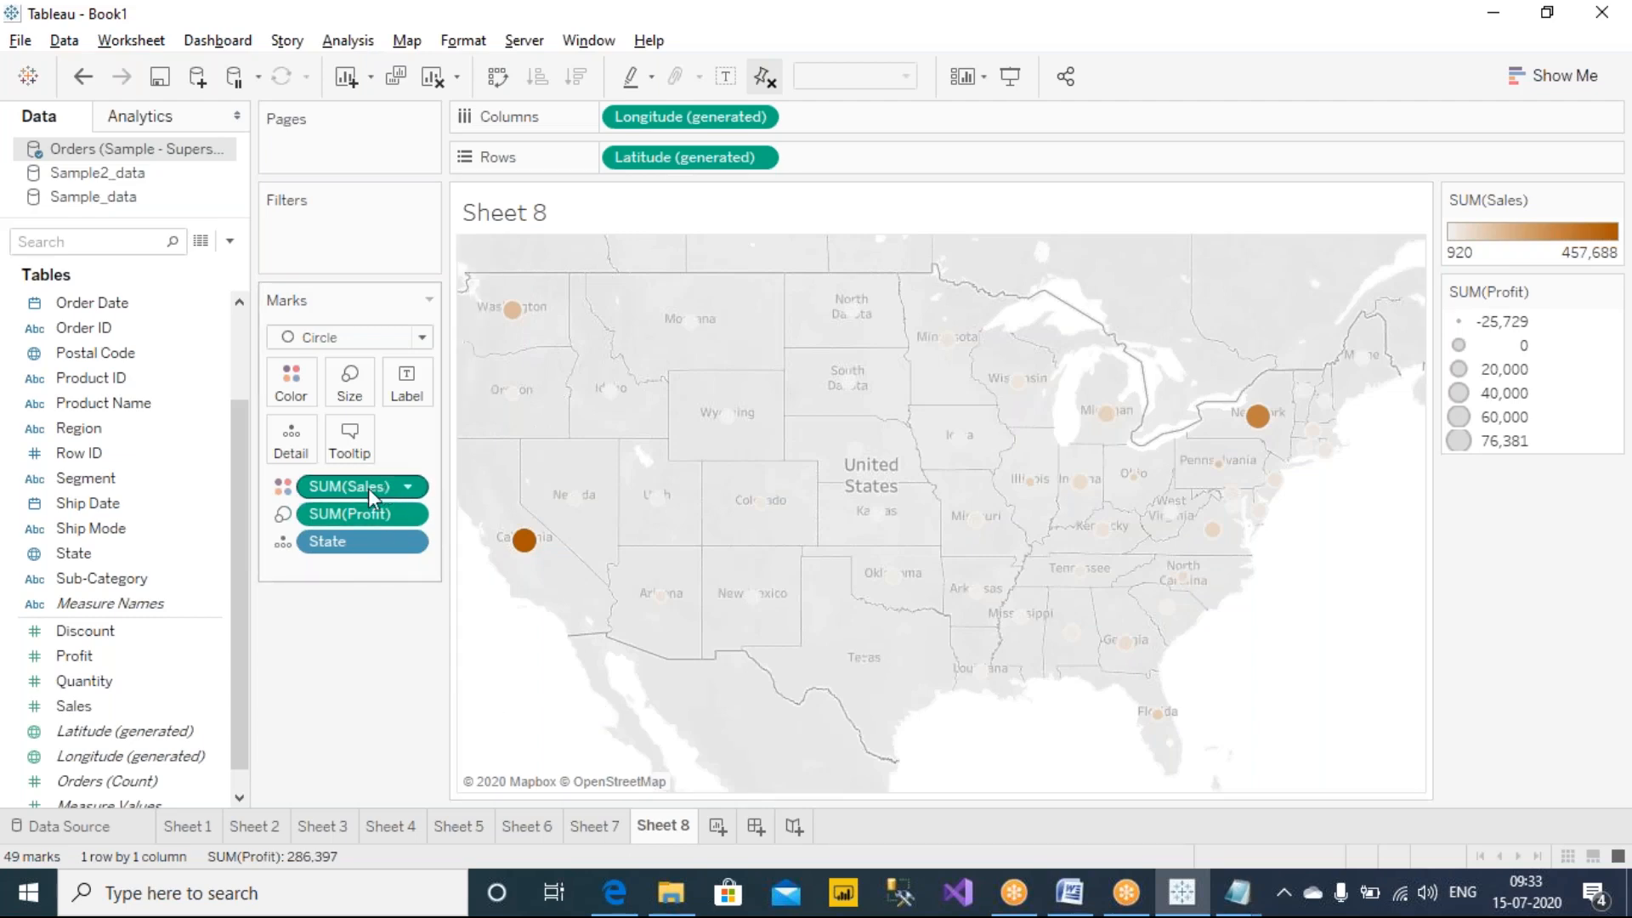
{"action": "left_click", "coordinate": [1039, 10]}
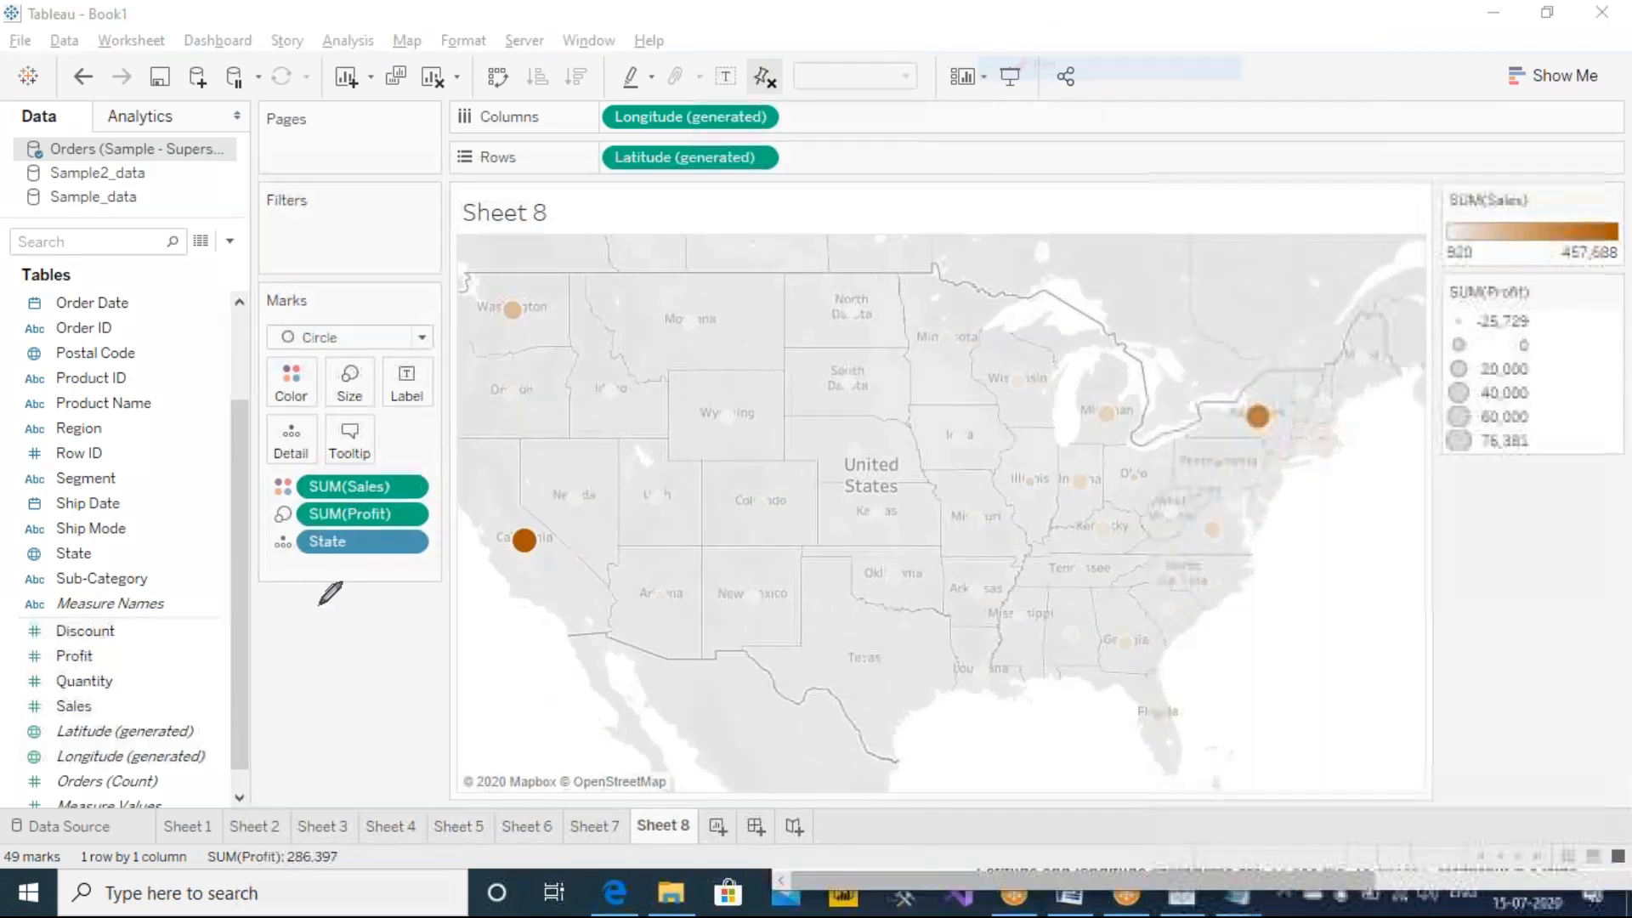
{"action": "mouse_move", "coordinate": [255, 486]}
{"action": "left_mouse_down"}
{"action": "mouse_move", "coordinate": [233, 386]}
{"action": "mouse_move", "coordinate": [281, 376]}
{"action": "left_mouse_up"}
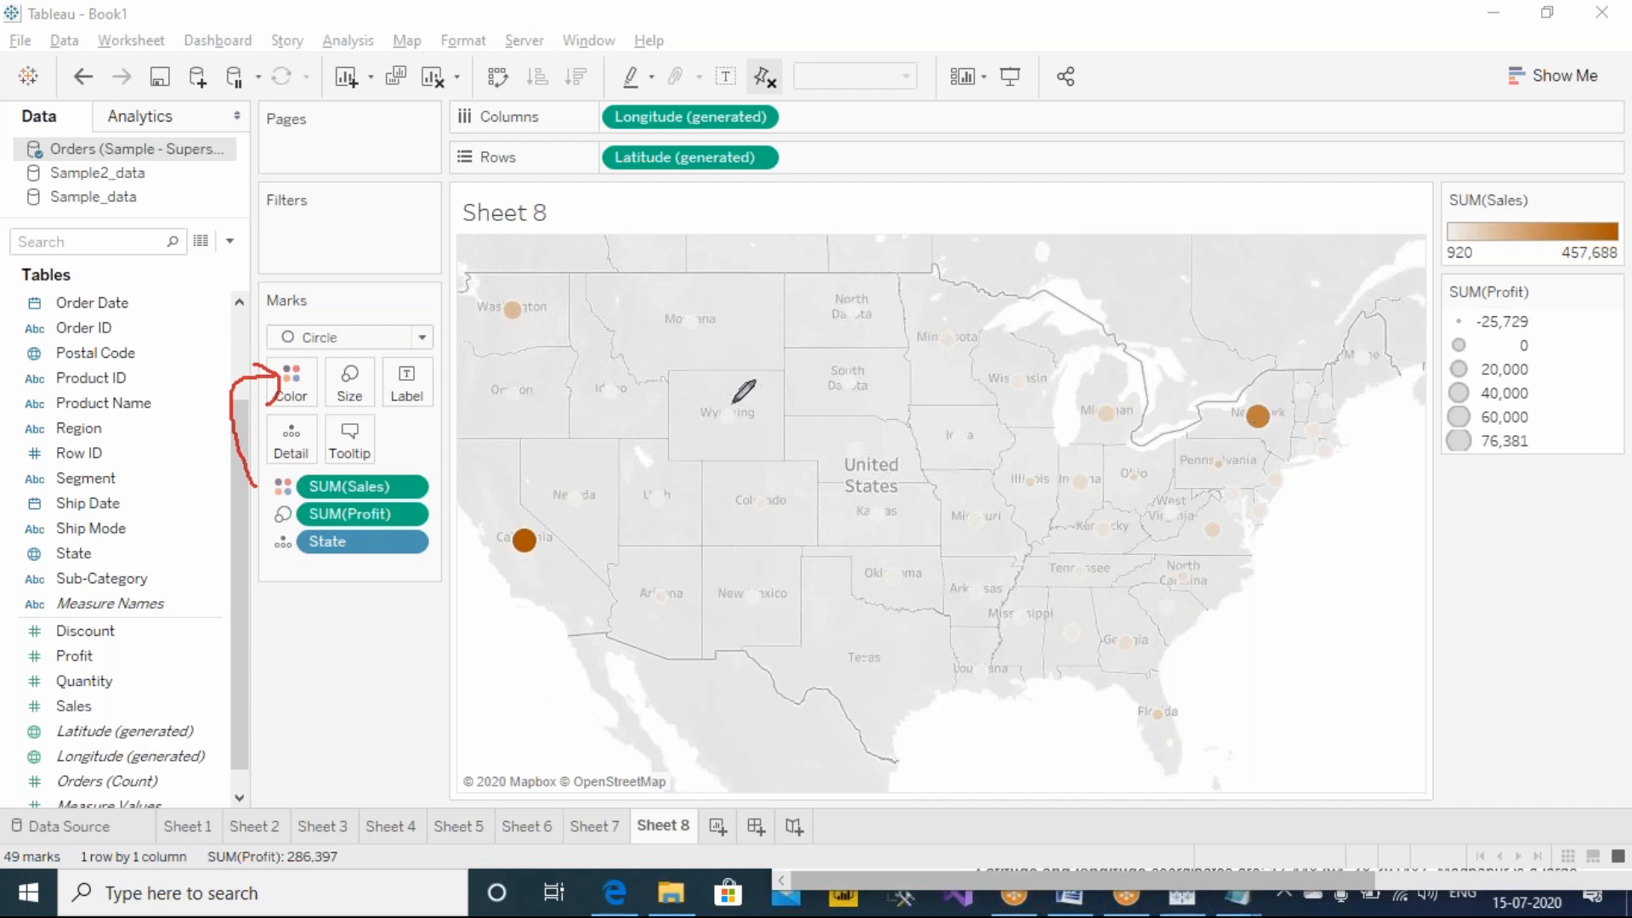
{"action": "left_click_drag", "start_coordinate": [723, 391], "coordinate": [738, 395]}
{"action": "left_click_drag", "start_coordinate": [851, 368], "coordinate": [850, 372]}
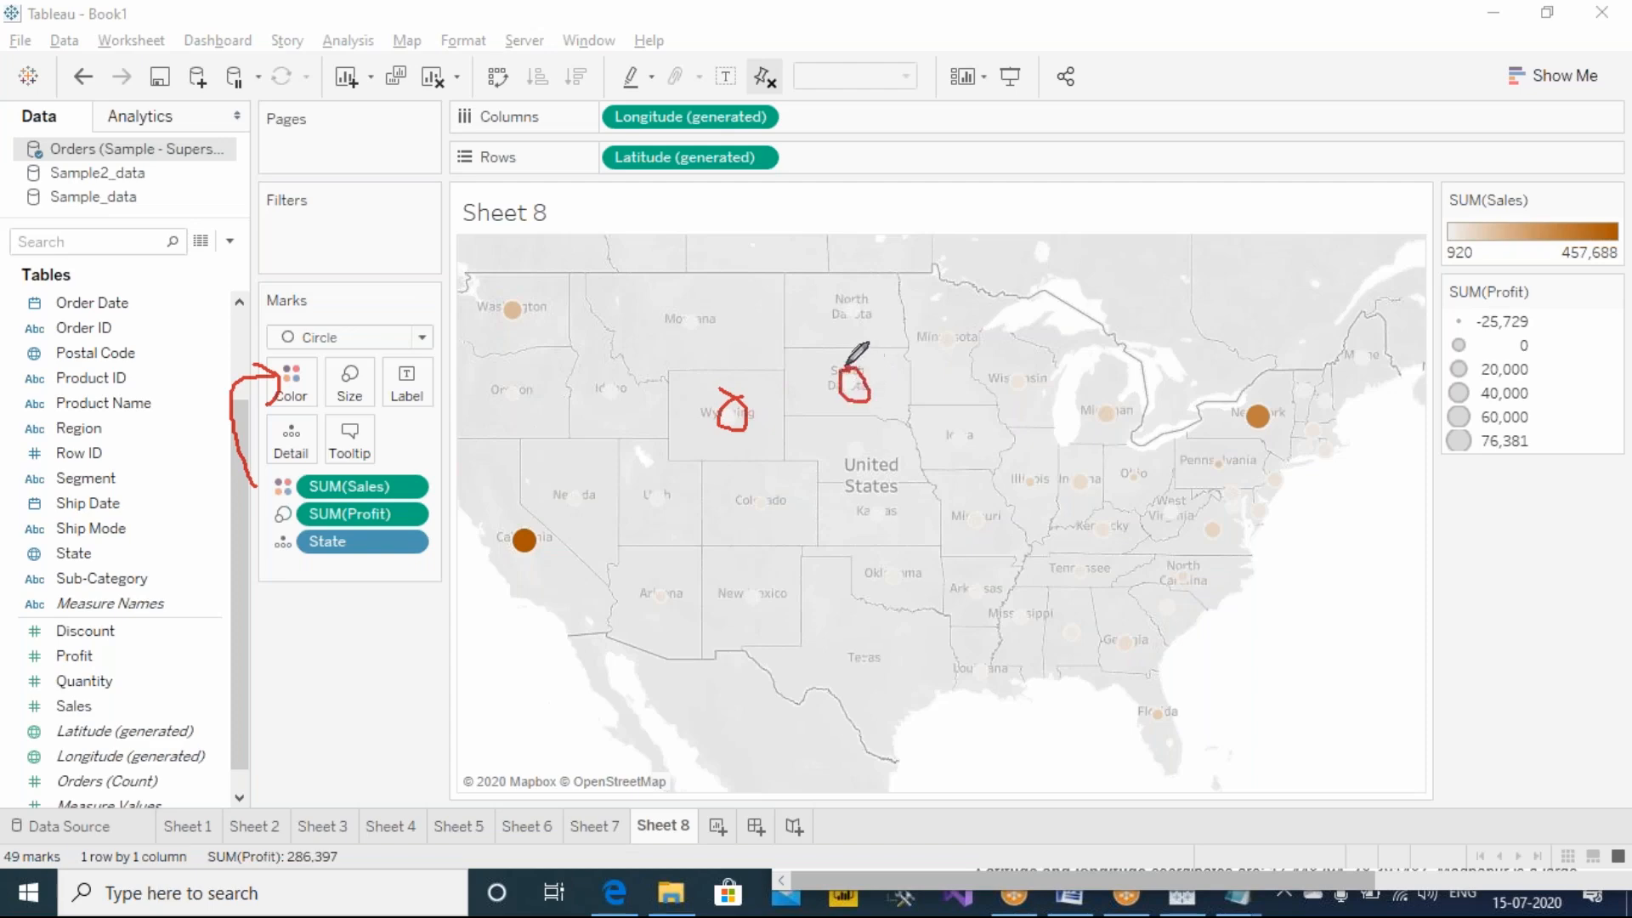
{"action": "left_click_drag", "start_coordinate": [858, 286], "coordinate": [857, 289]}
Compare the sized-circle map on Sheet 5 with the filled map on Sheet 6, and return to Sheet 8.
{"action": "left_click", "coordinate": [544, 831]}
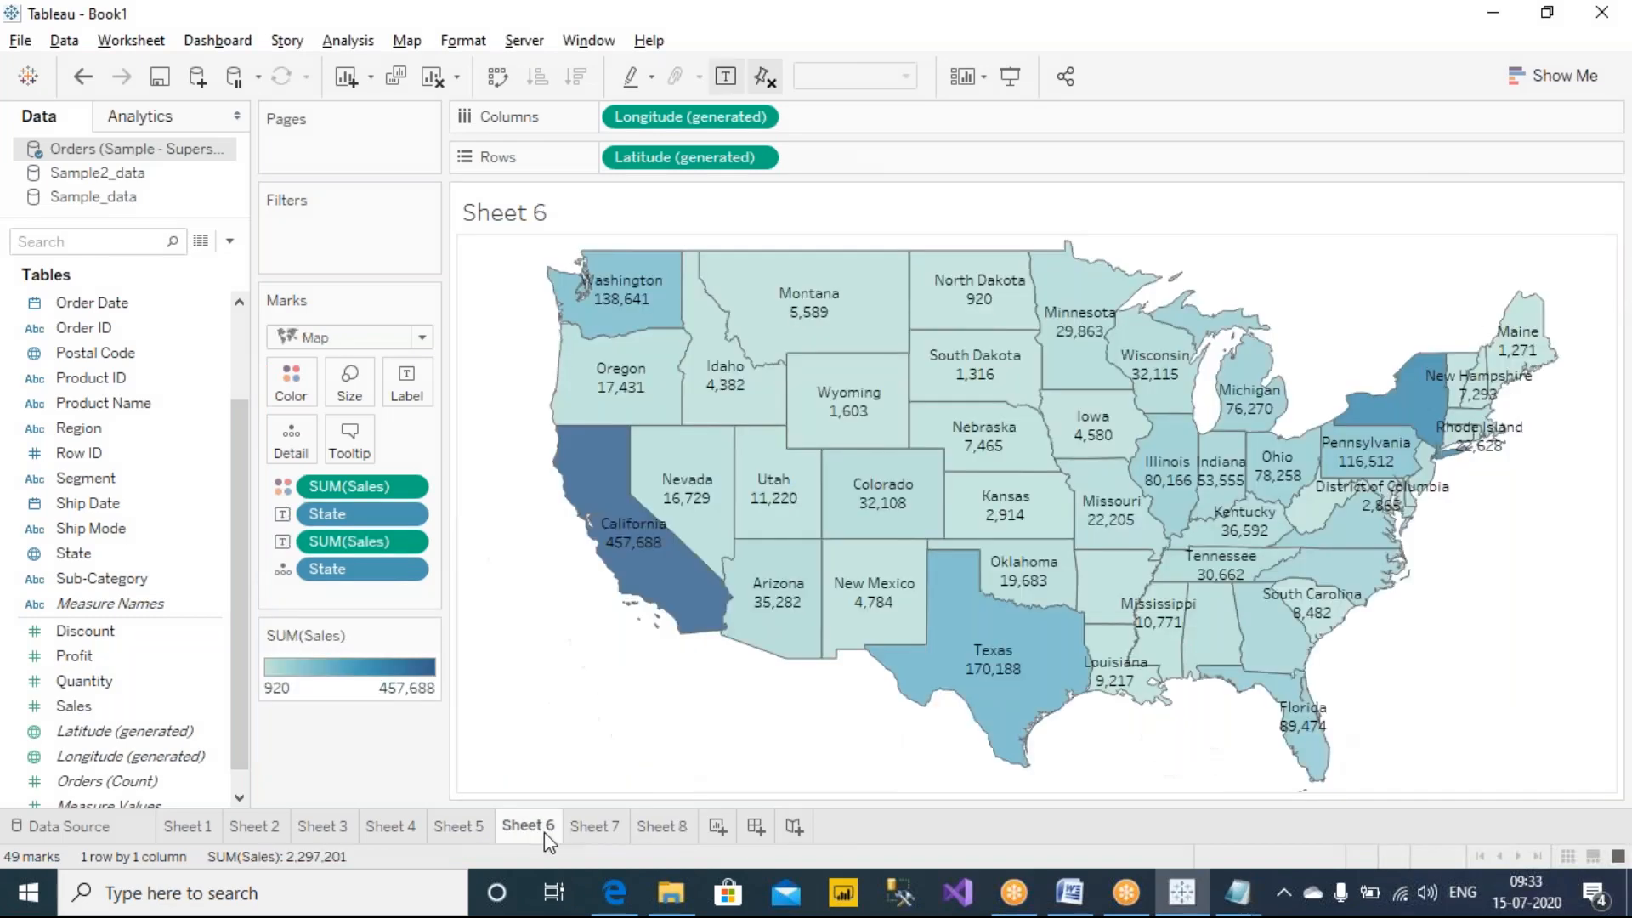
{"action": "left_click", "coordinate": [463, 828]}
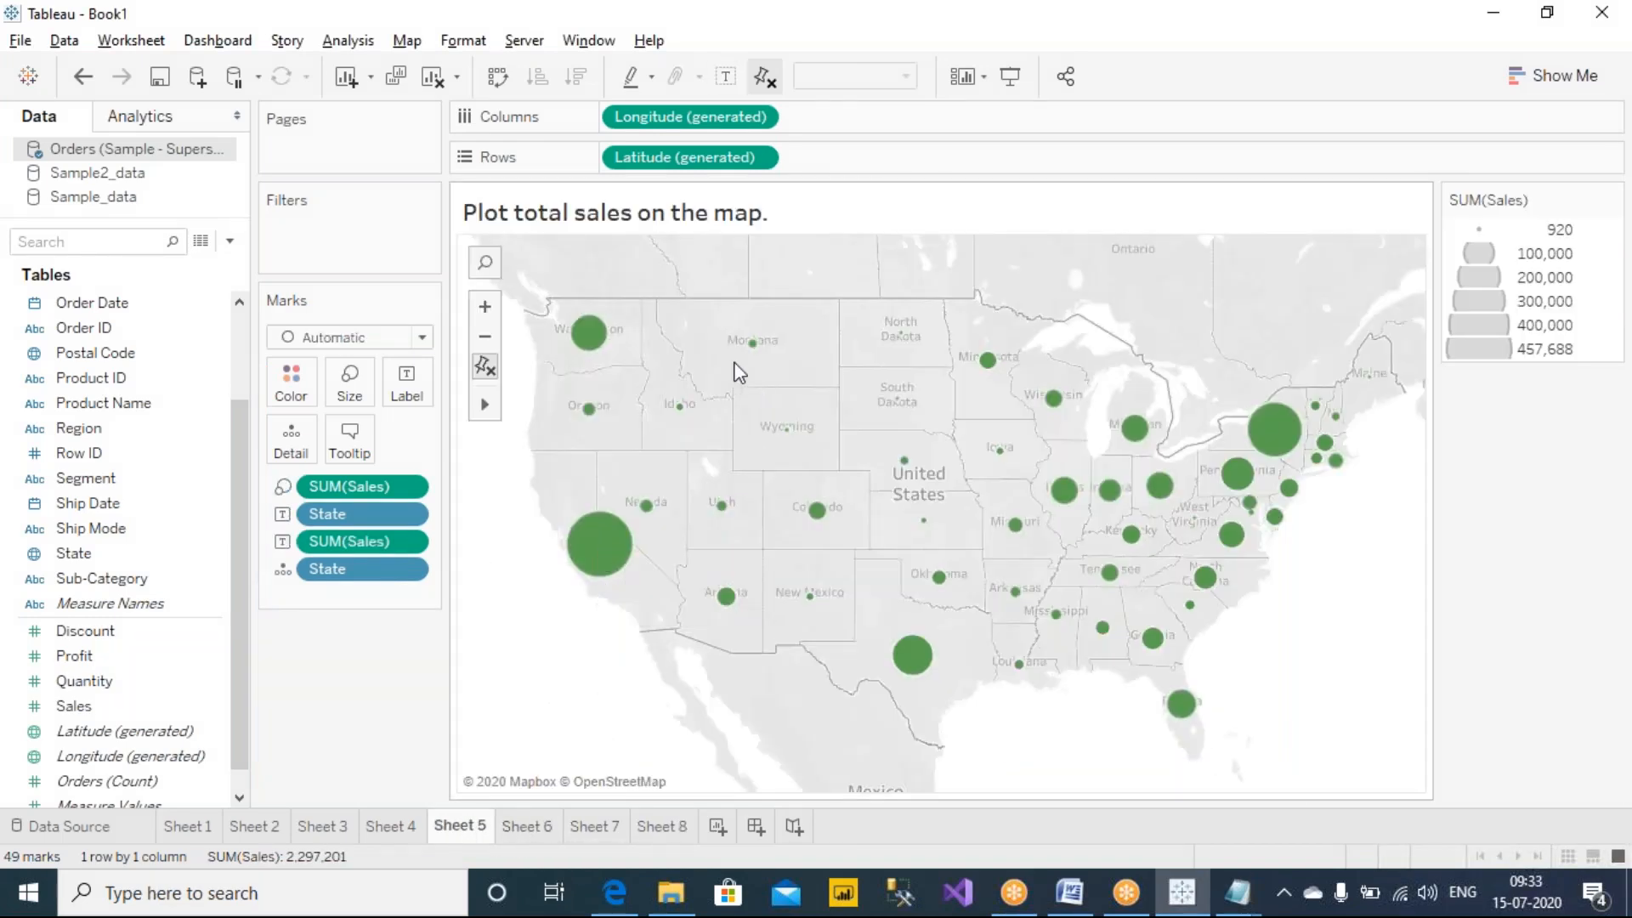
{"action": "left_click", "coordinate": [523, 832]}
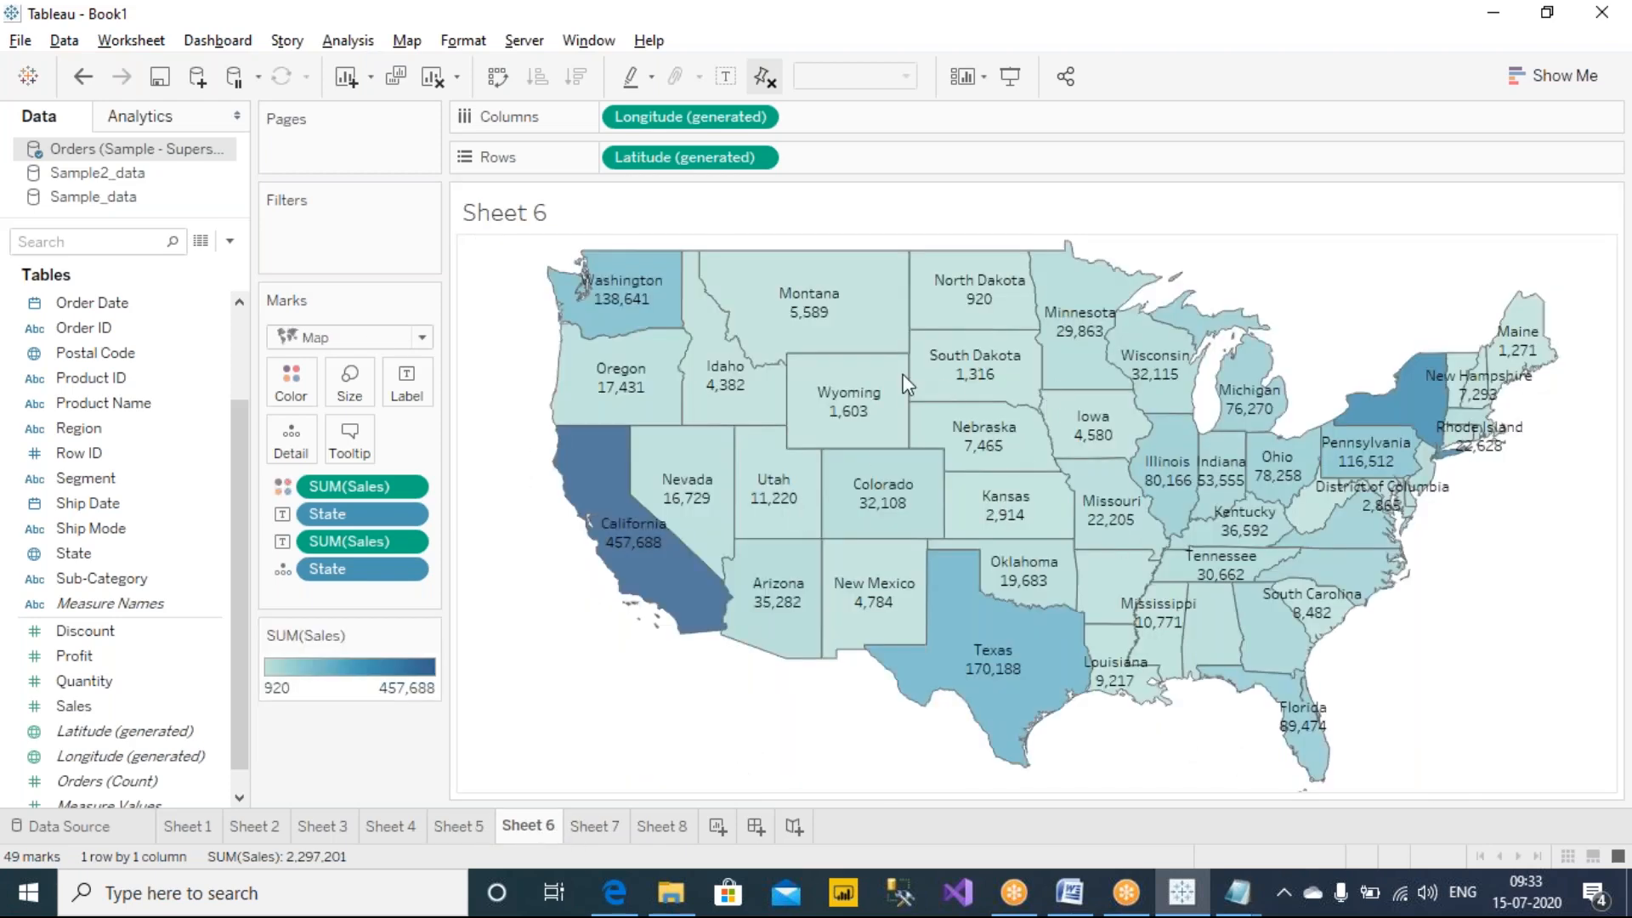
{"action": "left_click", "coordinate": [460, 826]}
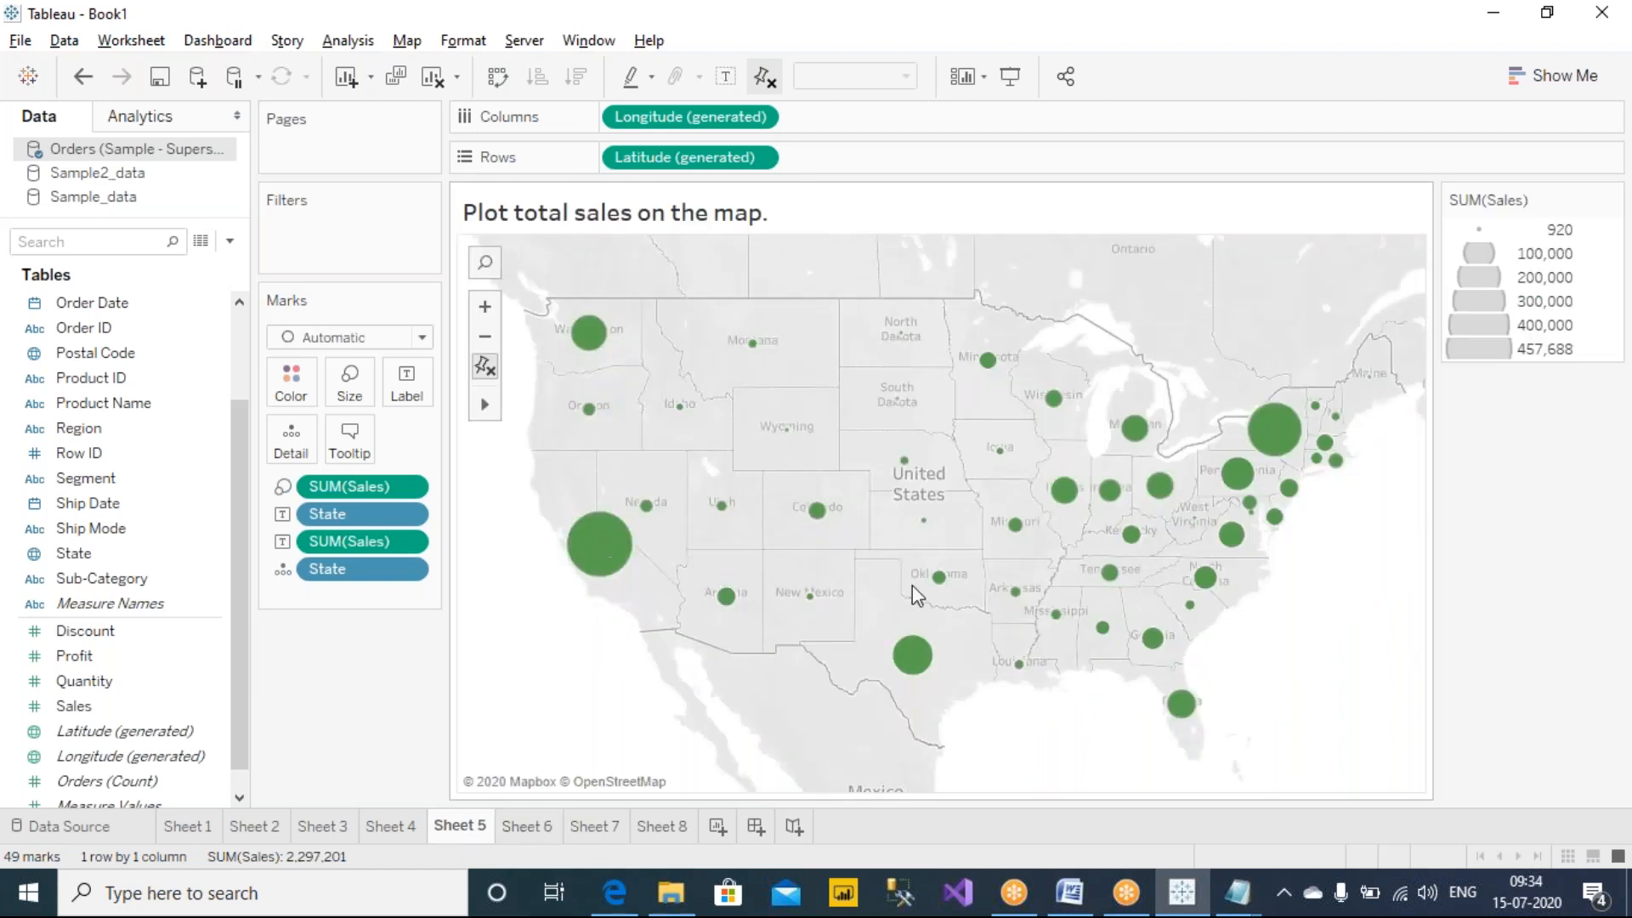
{"action": "mouse_move", "coordinate": [1300, 435]}
{"action": "left_click", "coordinate": [525, 826]}
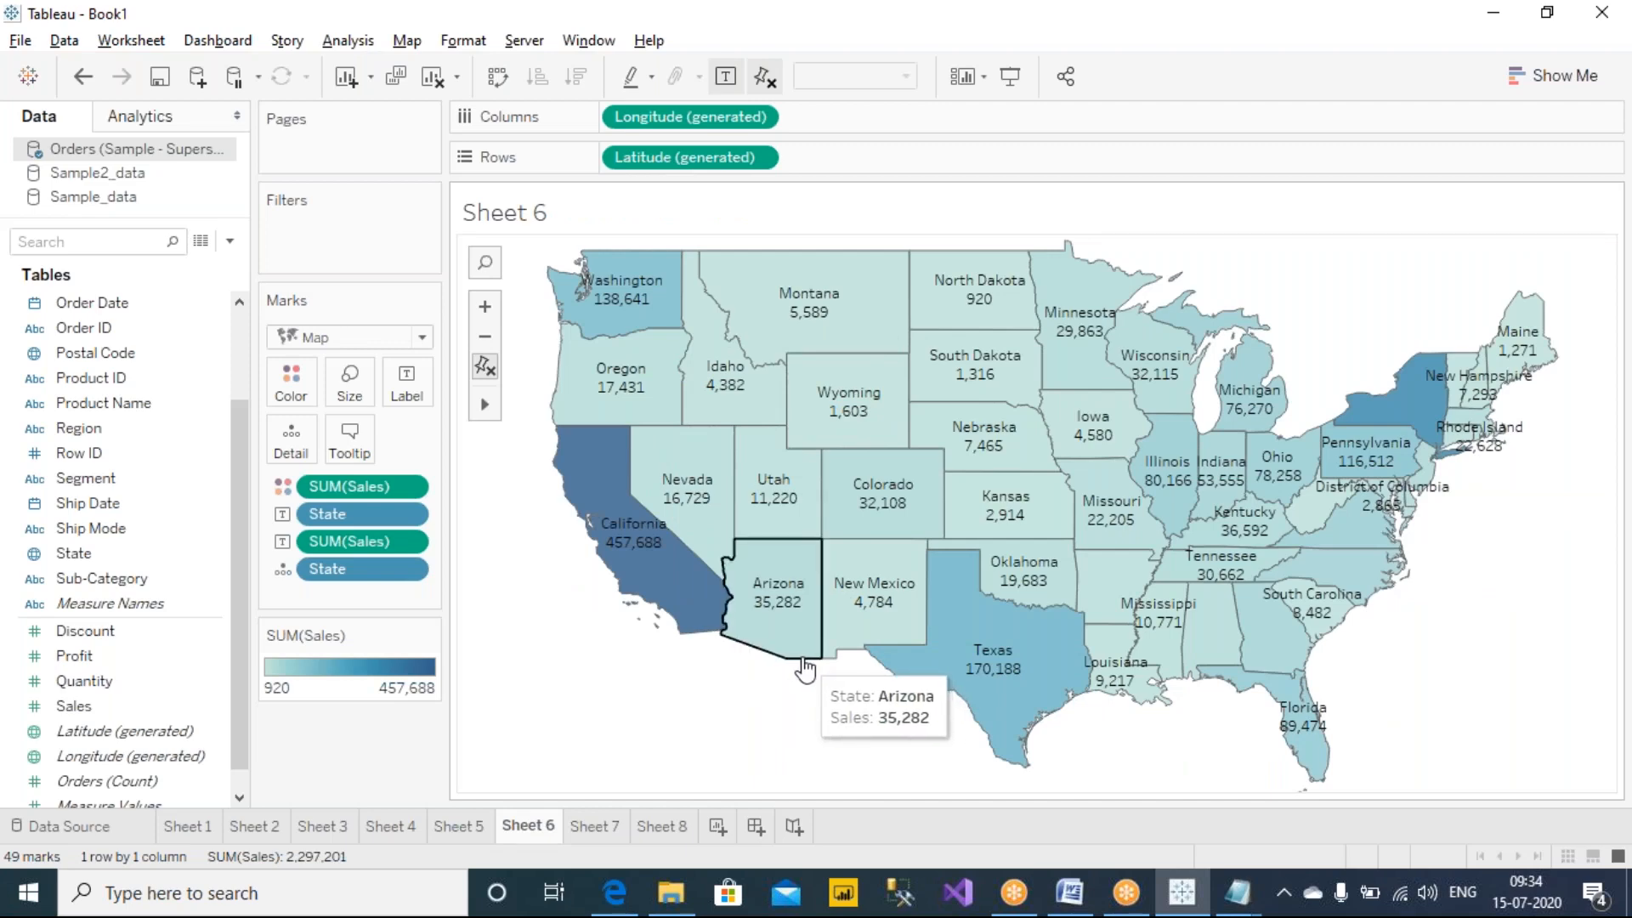
{"action": "left_click", "coordinate": [672, 827]}
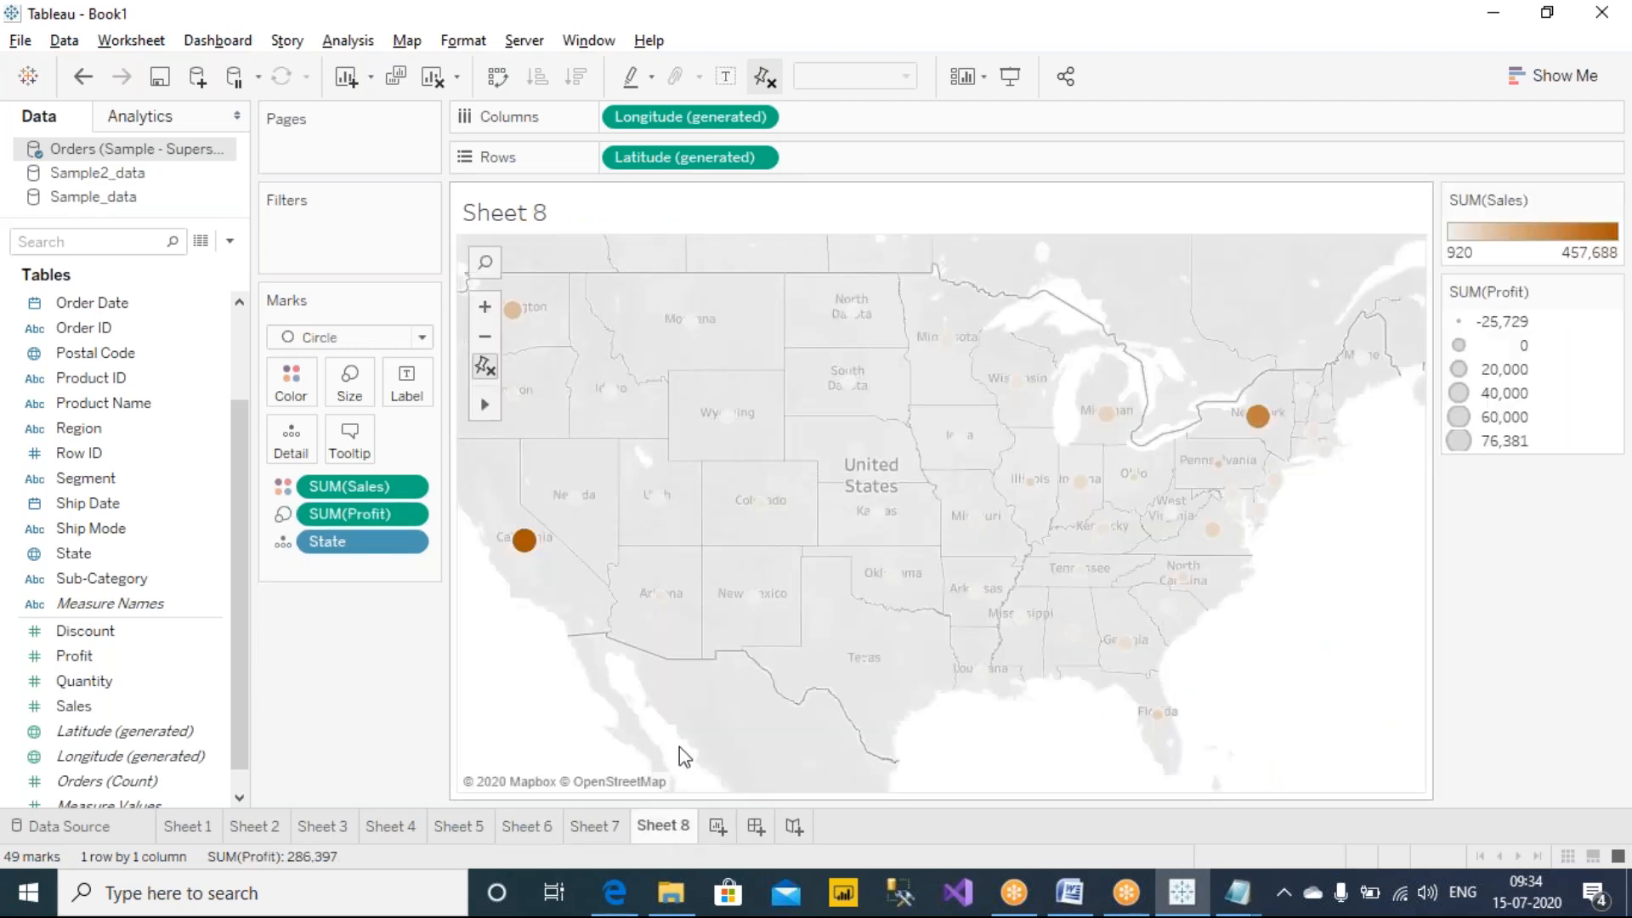
Add a new worksheet and enter "Can we perform Dual axis on the maps?" as its title text.
{"action": "left_click", "coordinate": [716, 825]}
{"action": "double_click", "coordinate": [597, 222]}
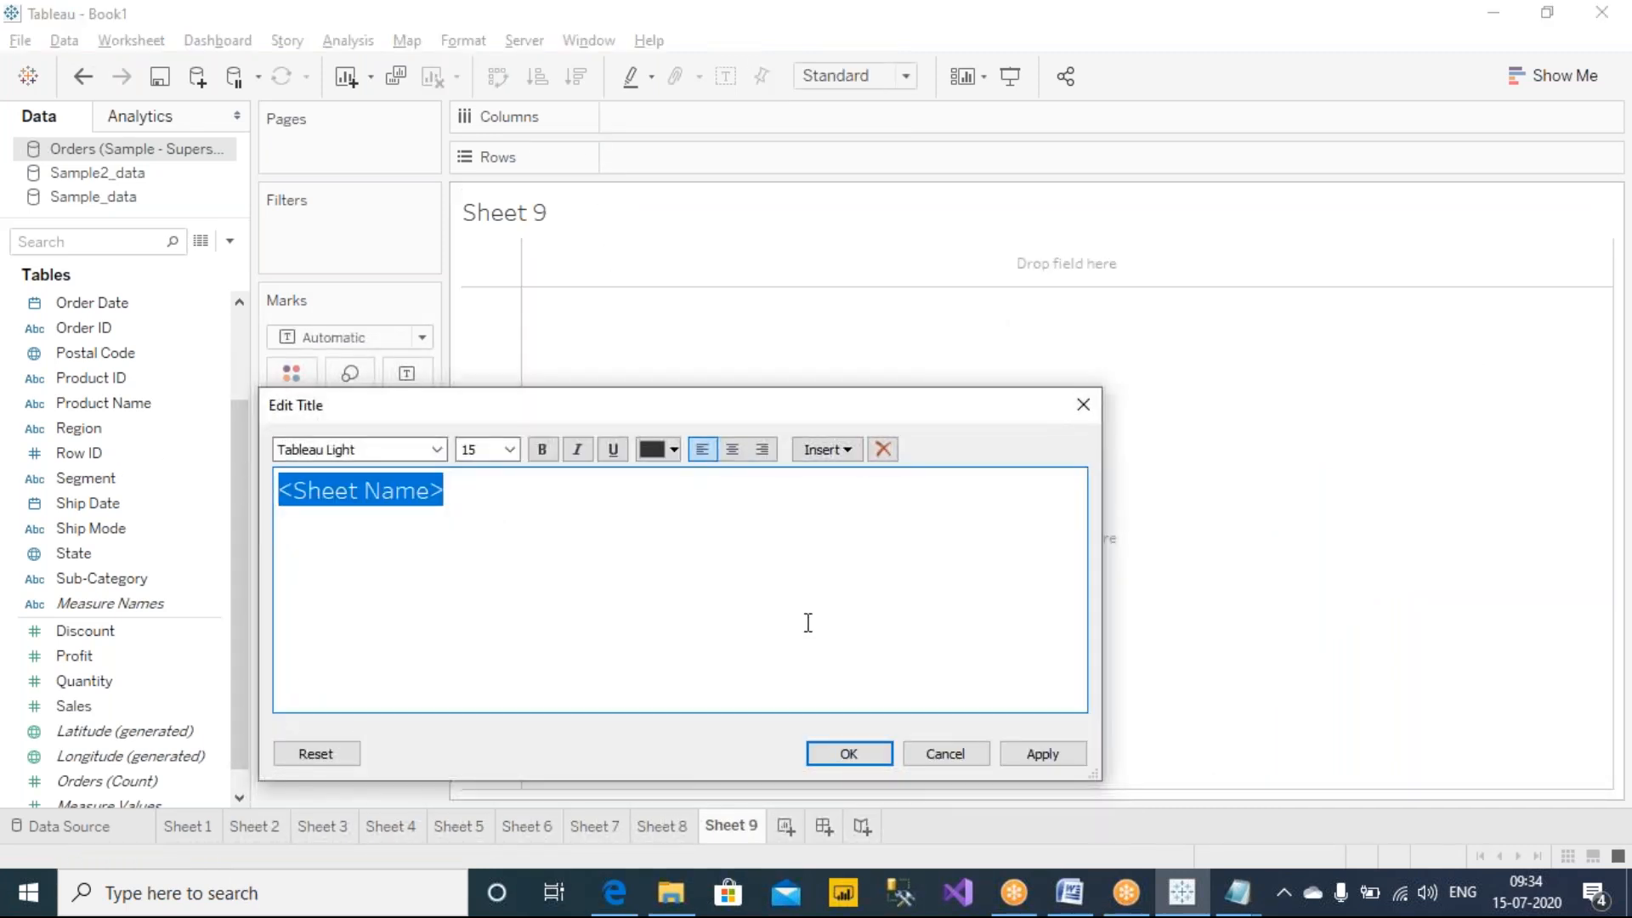
{"action": "type", "text": "CA"}
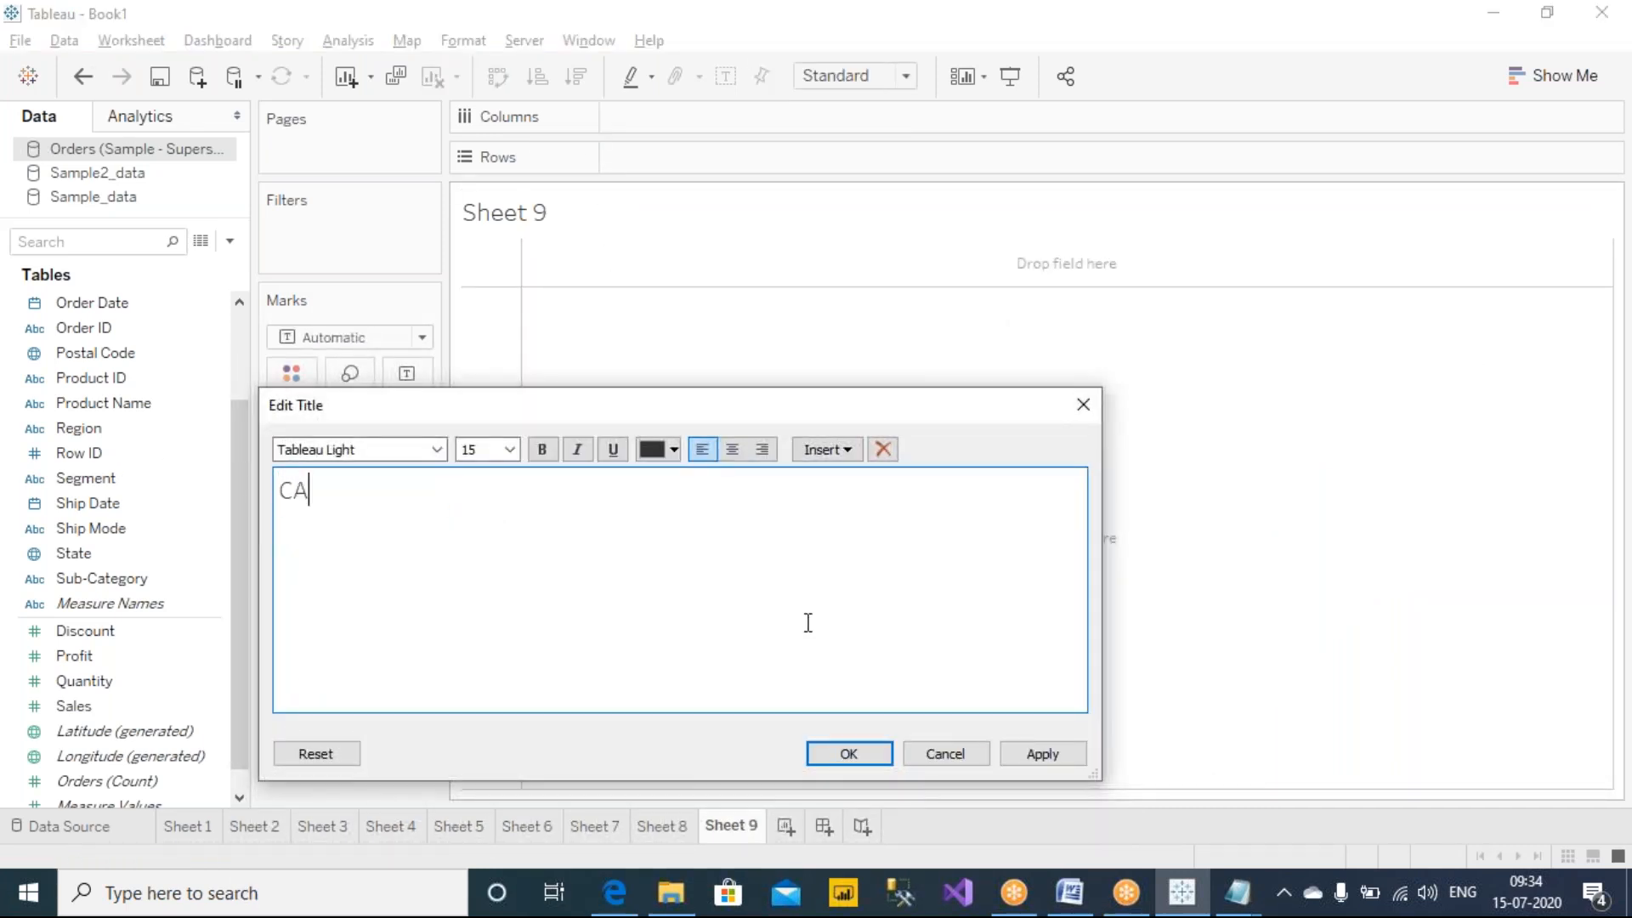
{"action": "key", "text": "BackSpace"}
{"action": "key", "text": "BackSpace"}
{"action": "type", "text": "N"}
{"action": "key", "text": "BackSpace"}
{"action": "key", "text": "BackSpace"}
{"action": "type", "text": "an we perform Dual"}
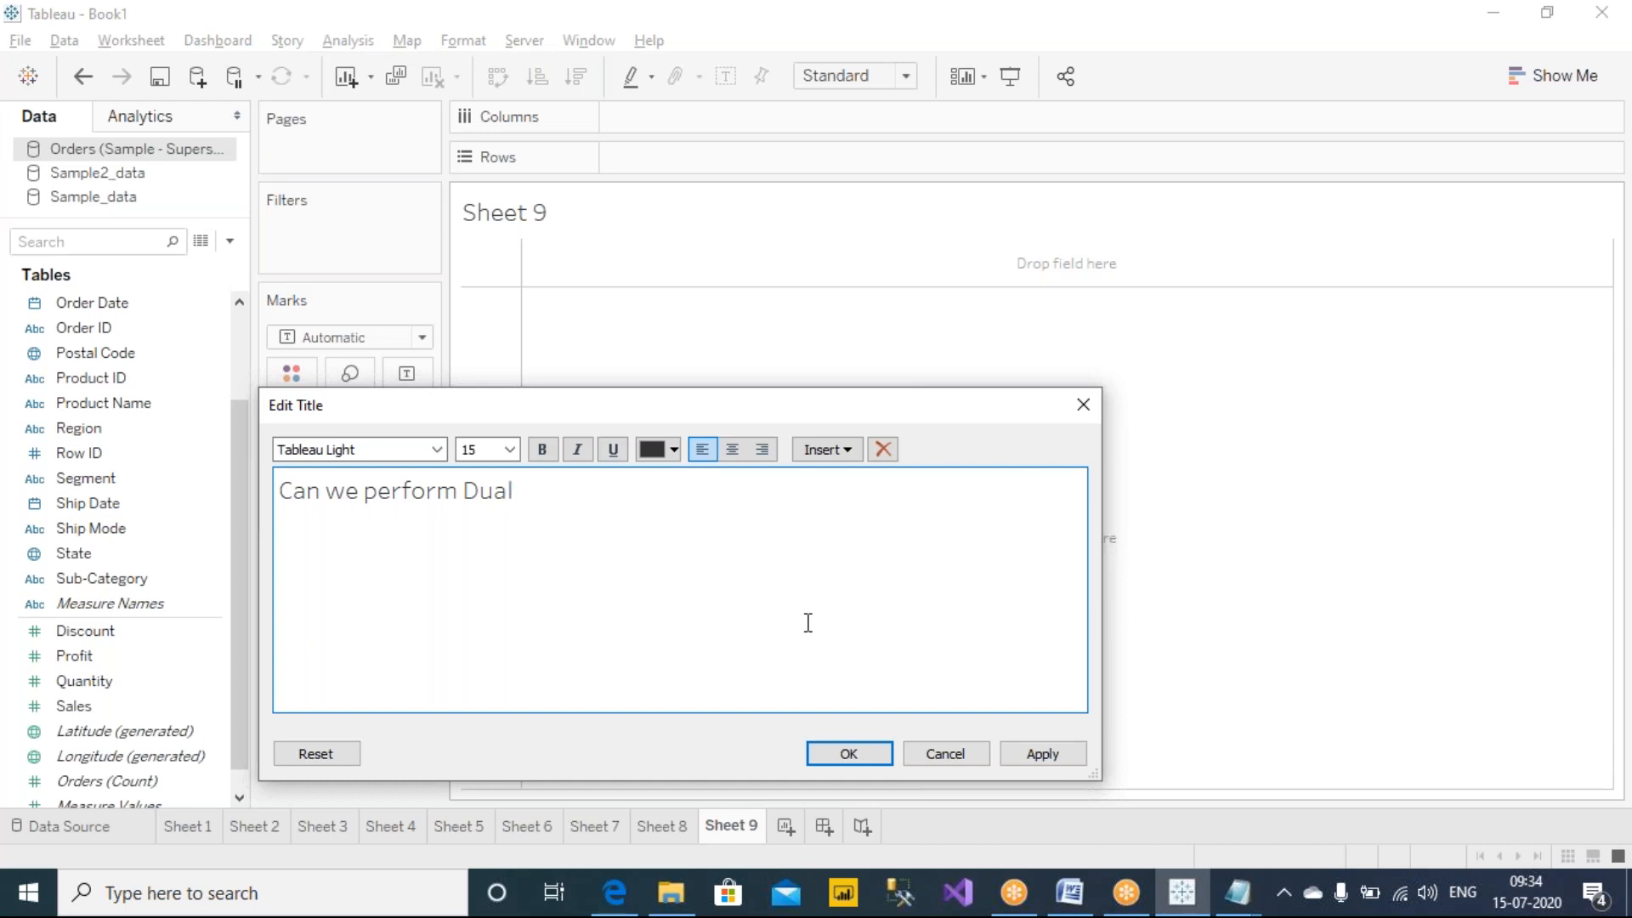
{"action": "type", "text": " axis on the maps?"}
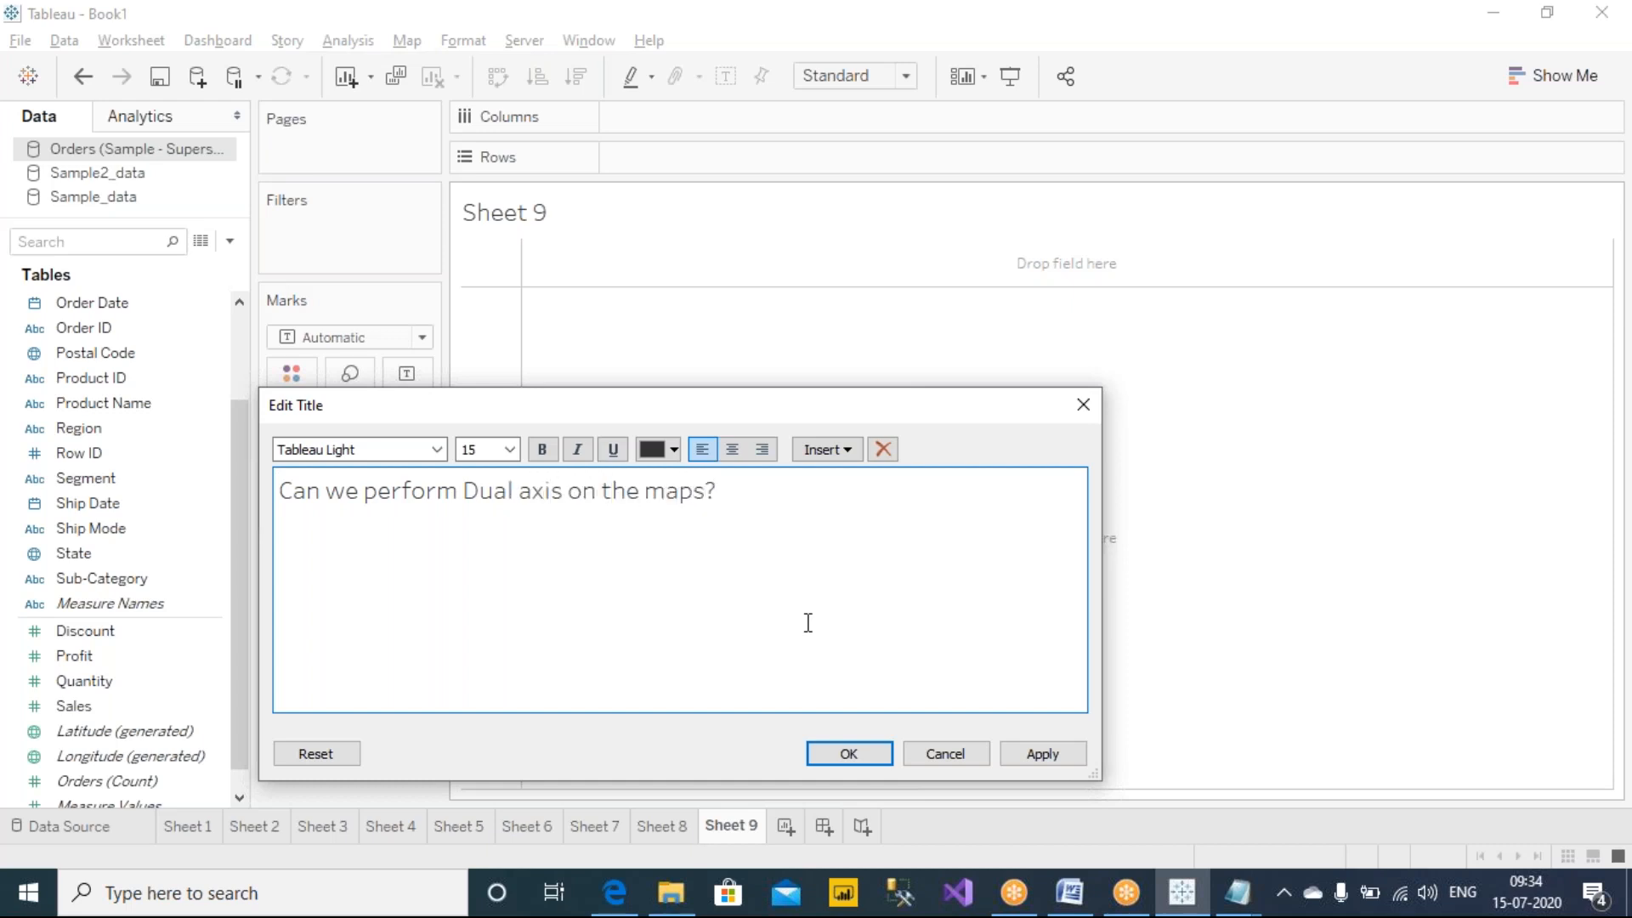
Make the whole Sheet 9 title text bold and accept the edited title.
{"action": "key", "text": "ctrl+a"}
{"action": "key", "text": "ctrl+b"}
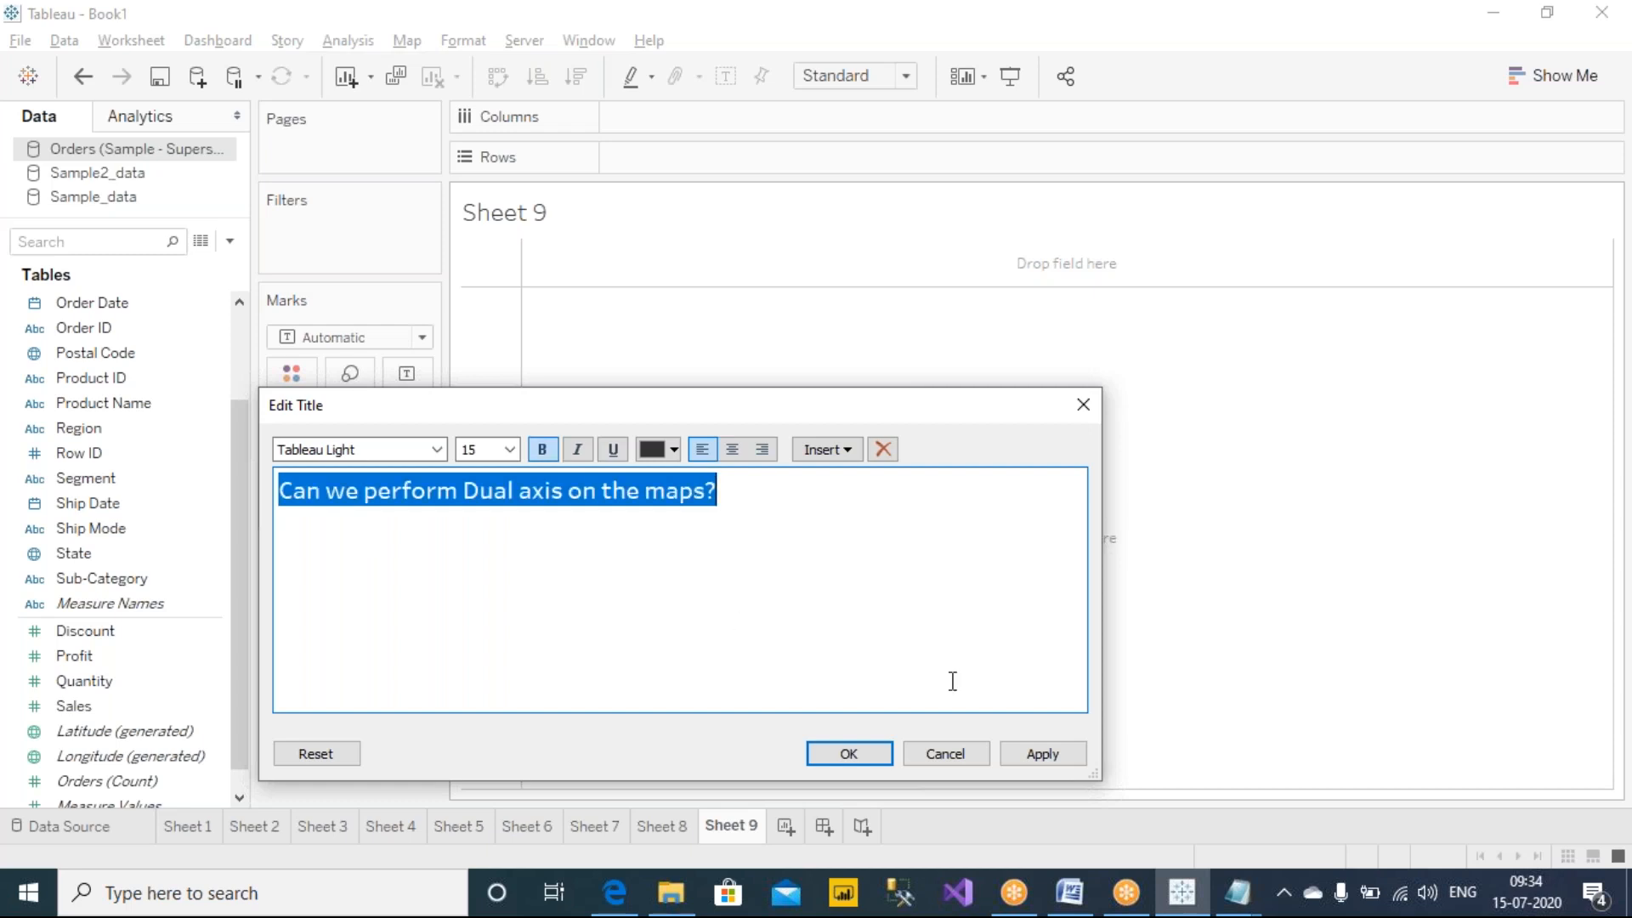
{"action": "left_click", "coordinate": [1062, 759]}
{"action": "left_click", "coordinate": [871, 758]}
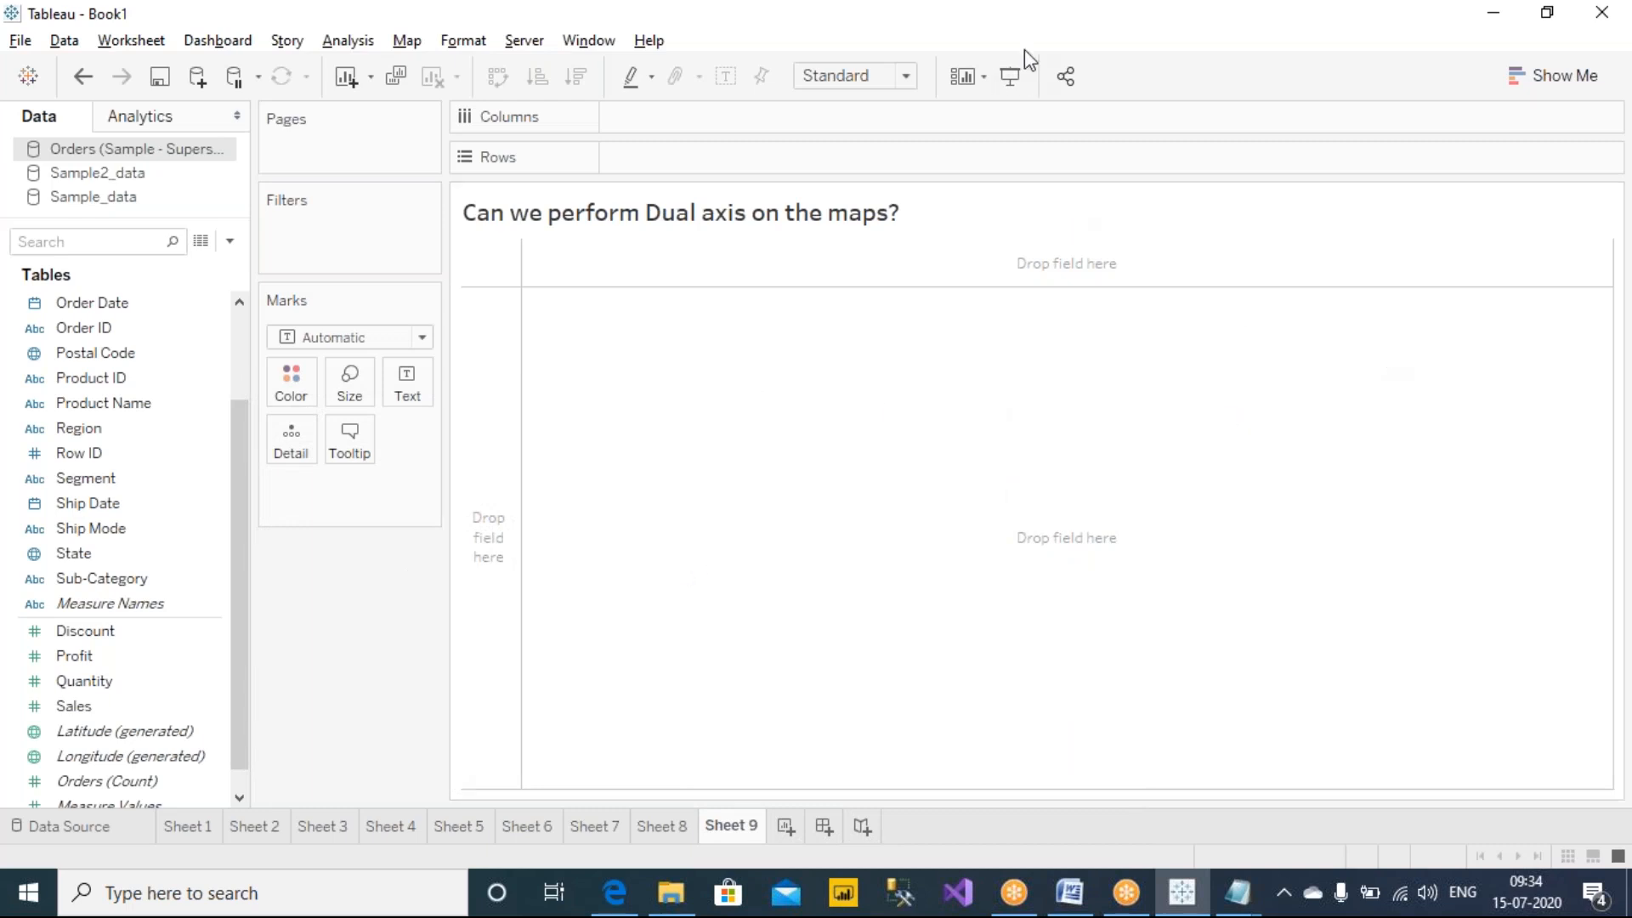
{"action": "left_click_drag", "start_coordinate": [719, 380], "coordinate": [719, 584]}
{"action": "left_click_drag", "start_coordinate": [1280, 391], "coordinate": [1283, 540]}
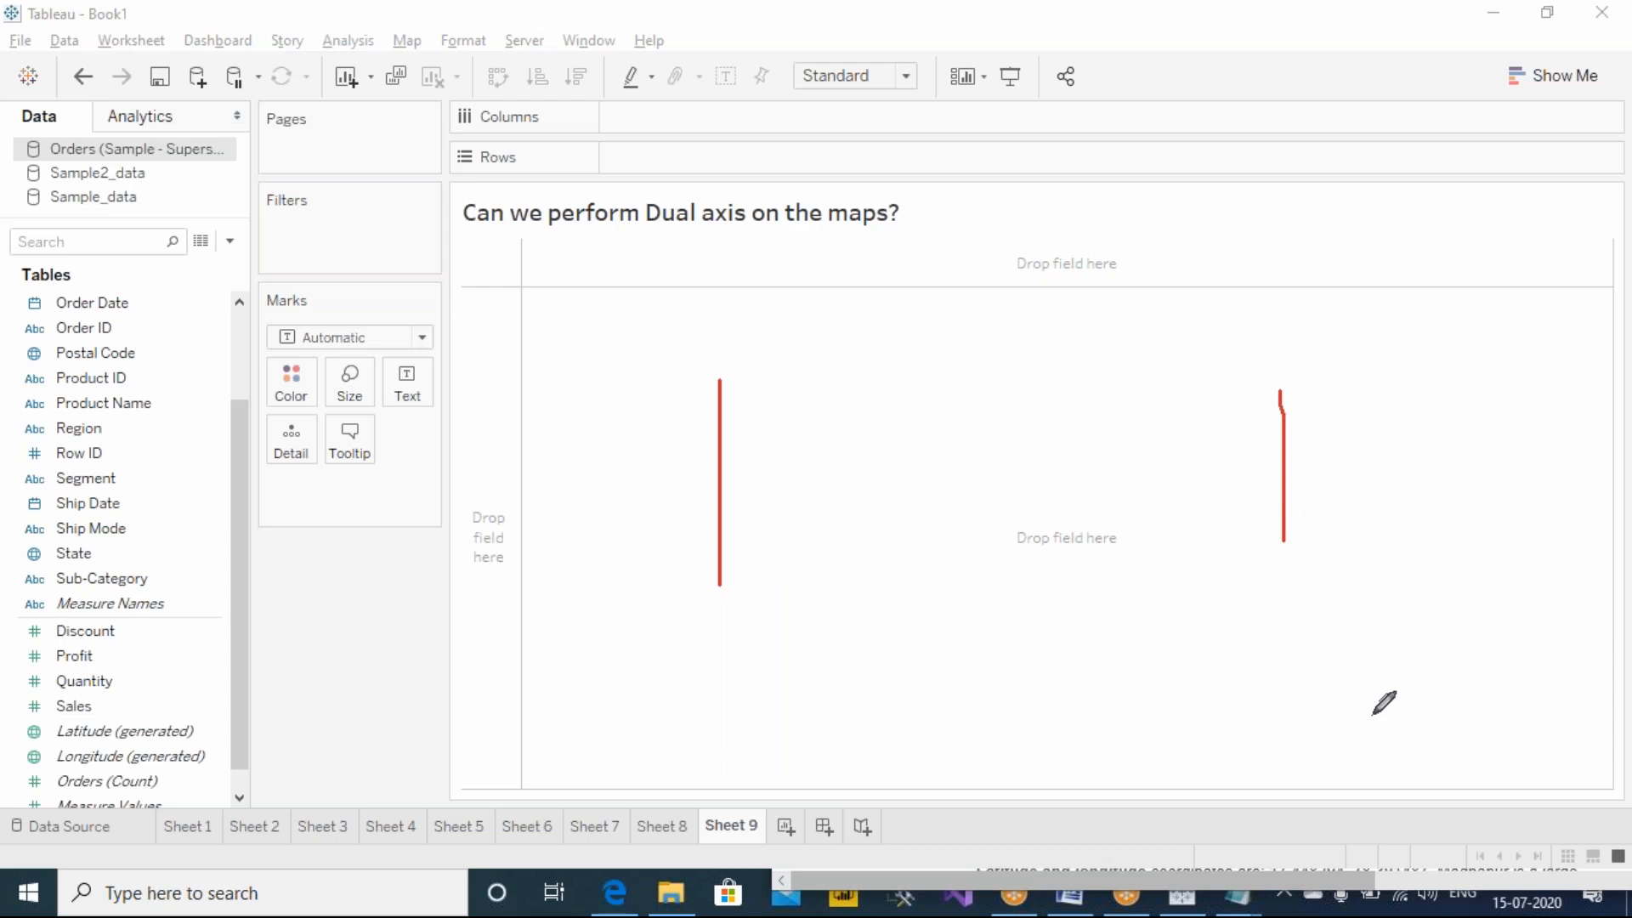
{"action": "mouse_move", "coordinate": [444, 236]}
{"action": "left_mouse_down"}
{"action": "mouse_move", "coordinate": [974, 174]}
{"action": "mouse_move", "coordinate": [405, 179]}
{"action": "mouse_move", "coordinate": [446, 241]}
{"action": "left_mouse_up"}
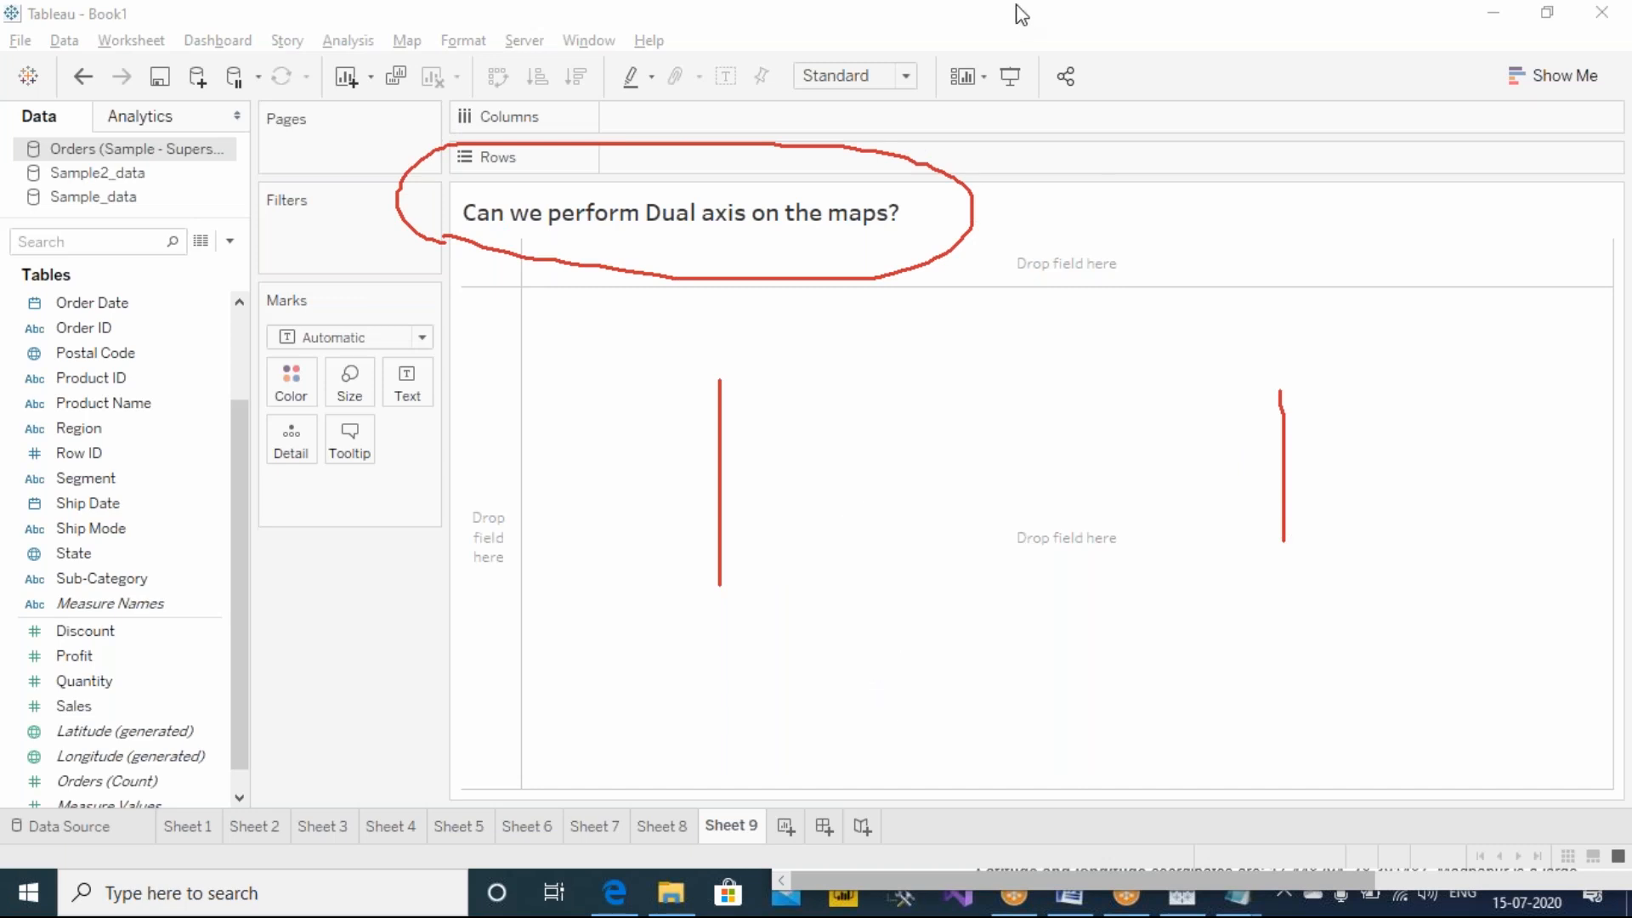
{"action": "left_click", "coordinate": [1079, 171]}
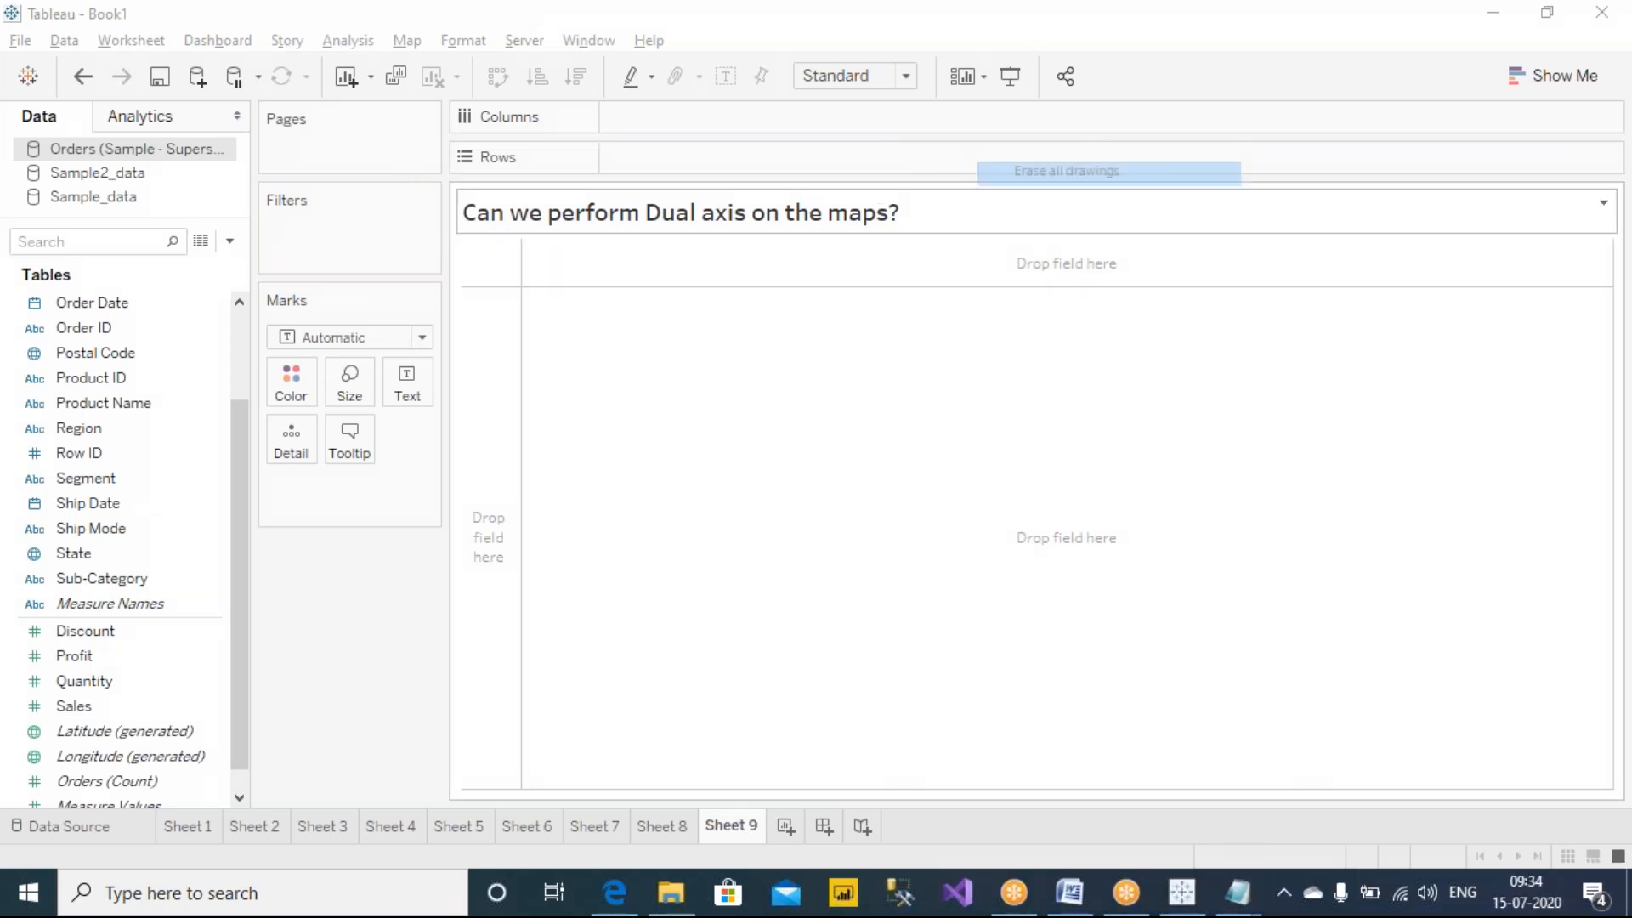
Review the existing maps on Sheet 6 and Sheet 5, and return to Sheet 9.
{"action": "left_click", "coordinate": [519, 828]}
{"action": "left_click", "coordinate": [466, 824]}
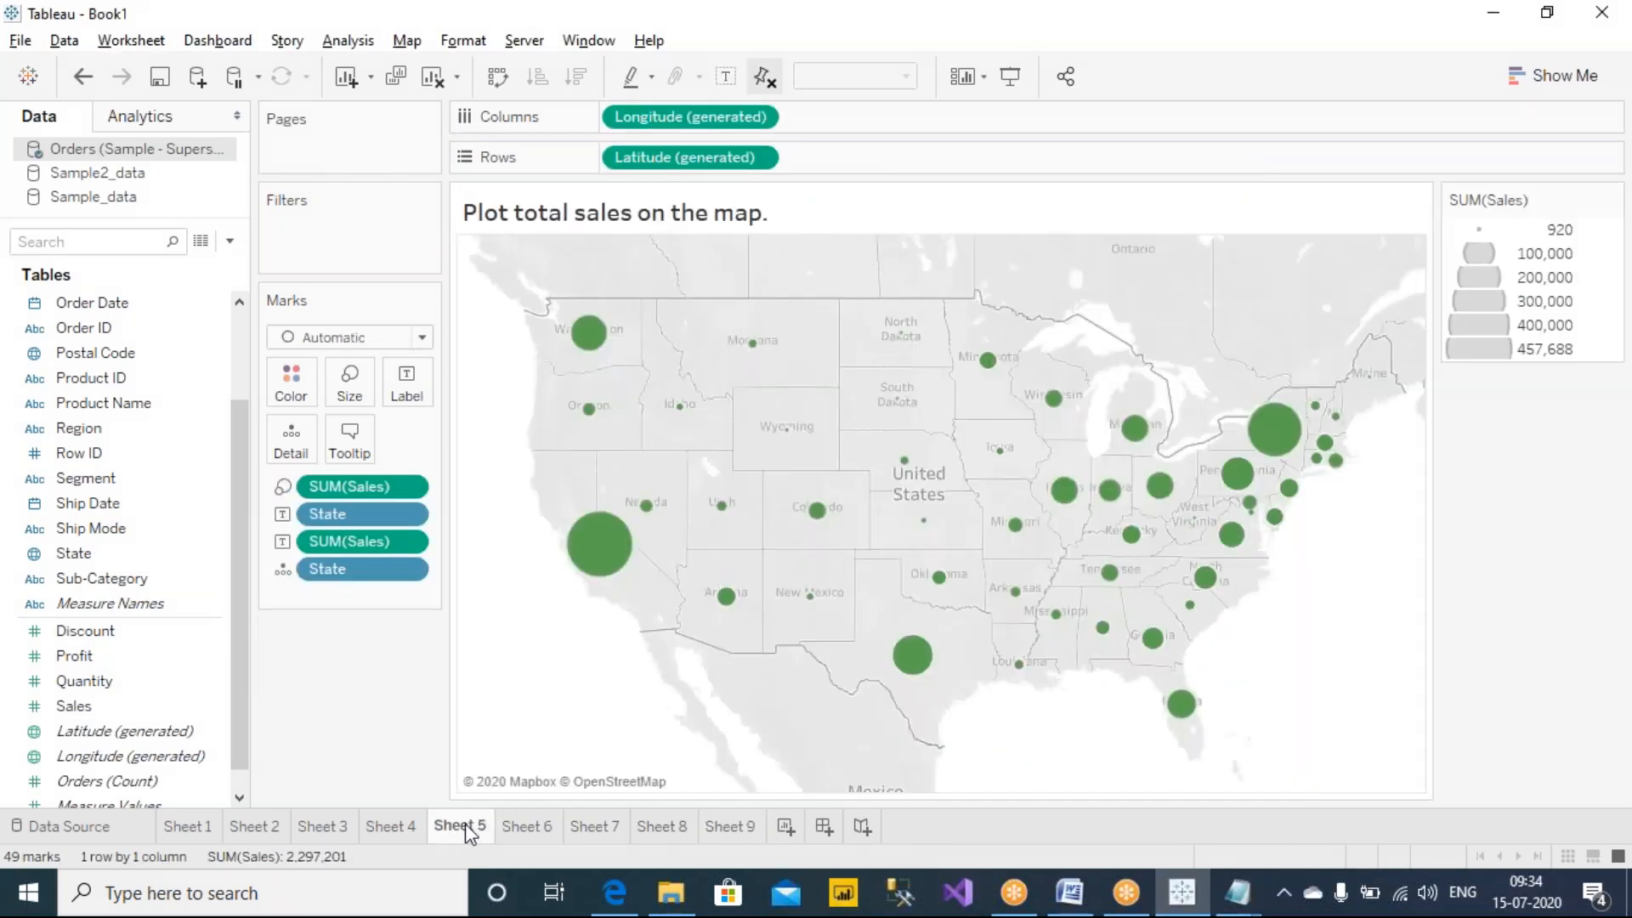
{"action": "left_click", "coordinate": [733, 826]}
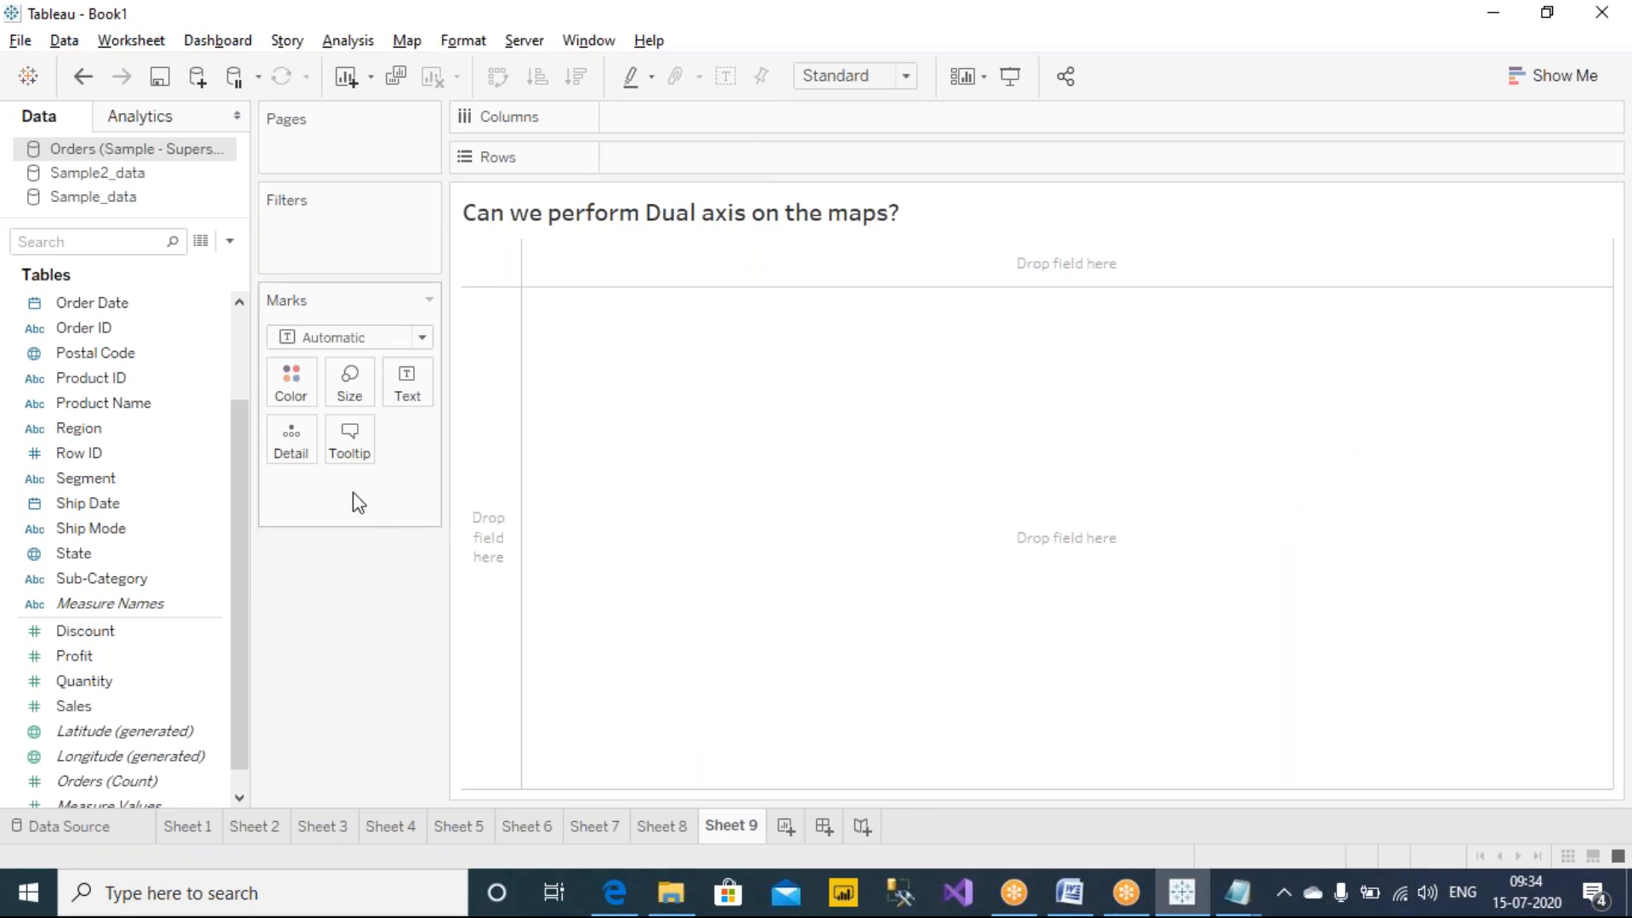
Plot the State field as a map on Sheet 9.
{"action": "left_click", "coordinate": [187, 432]}
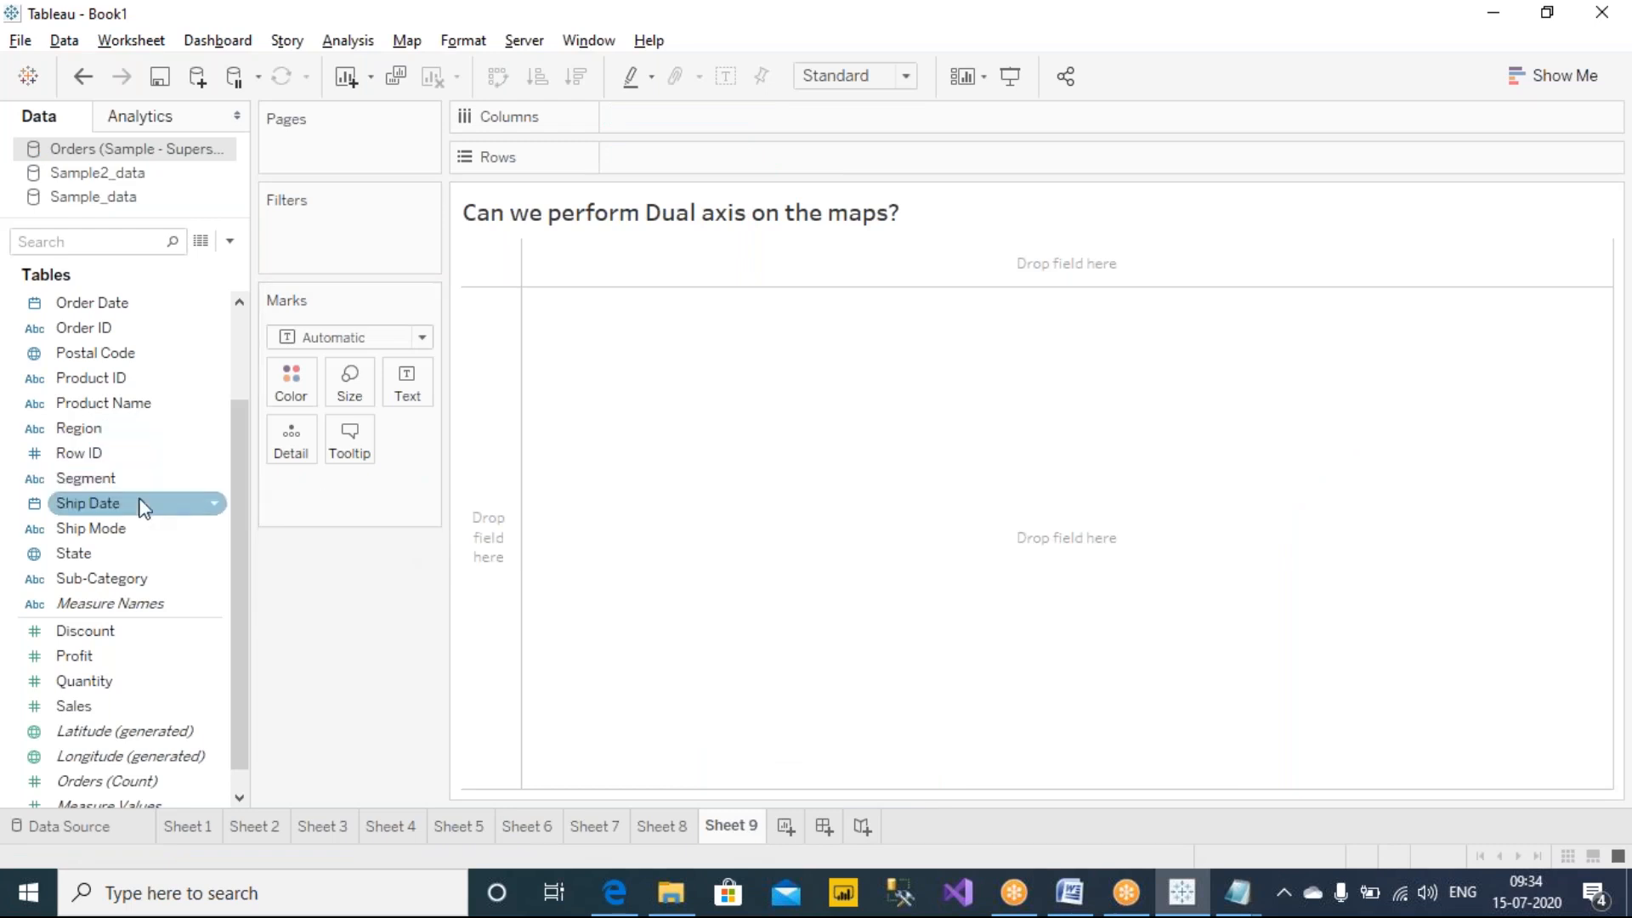
{"action": "left_click", "coordinate": [93, 553]}
{"action": "left_click_drag", "start_coordinate": [94, 553], "coordinate": [1048, 550]}
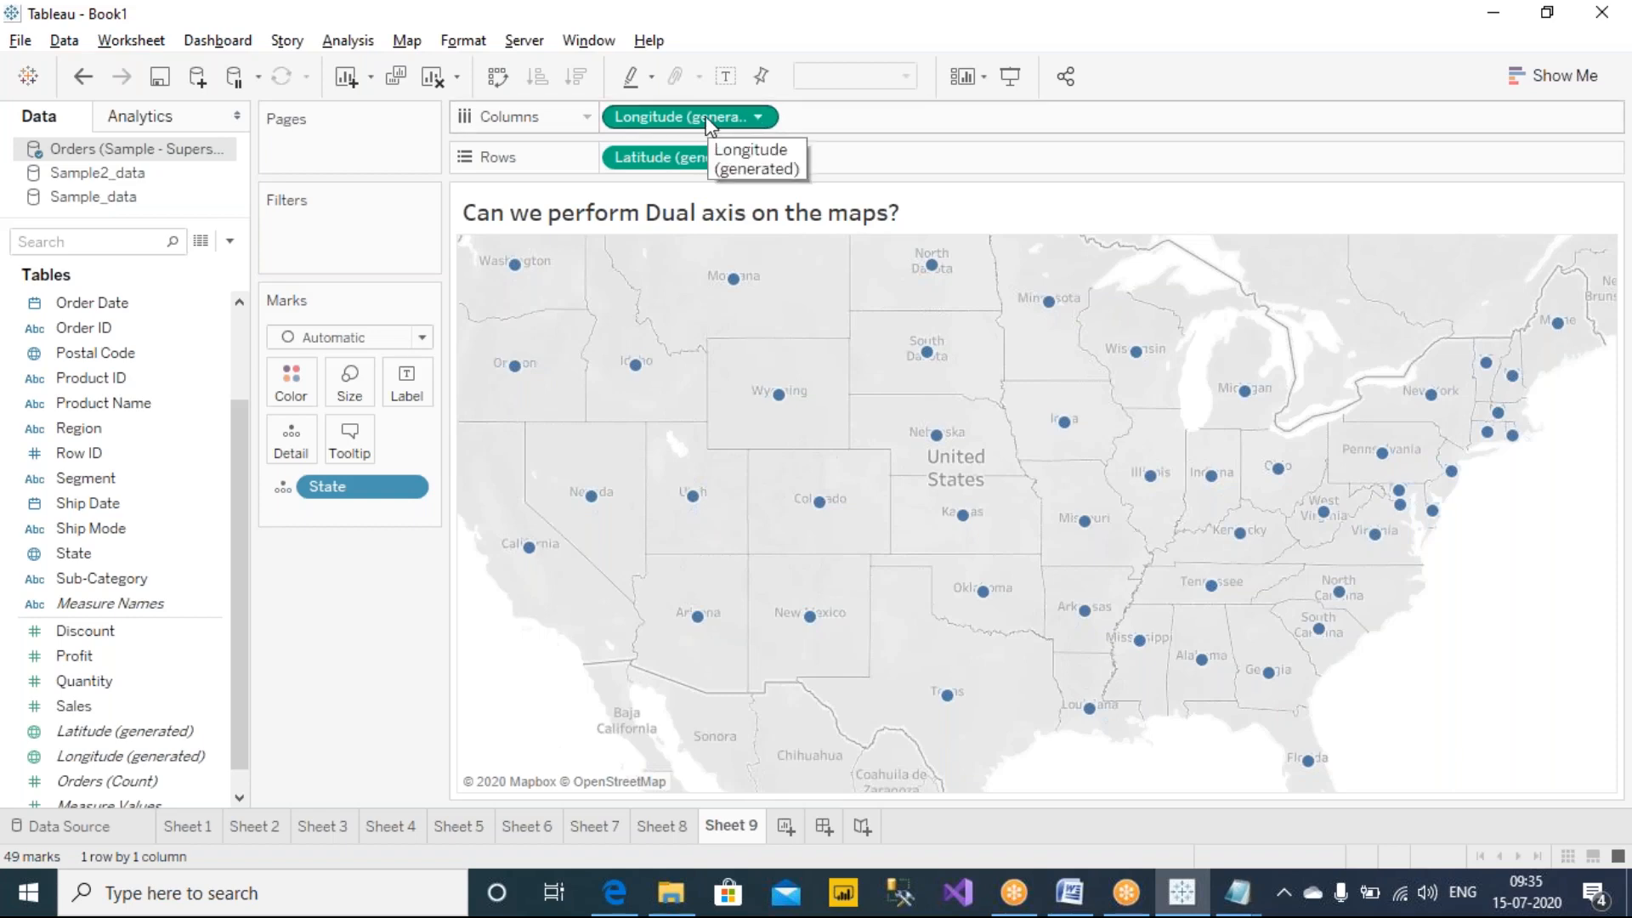
Try a second generated Longitude on Columns, remove it, and duplicate the generated Latitude on Rows instead.
{"action": "left_click_drag", "start_coordinate": [708, 120], "coordinate": [931, 121]}
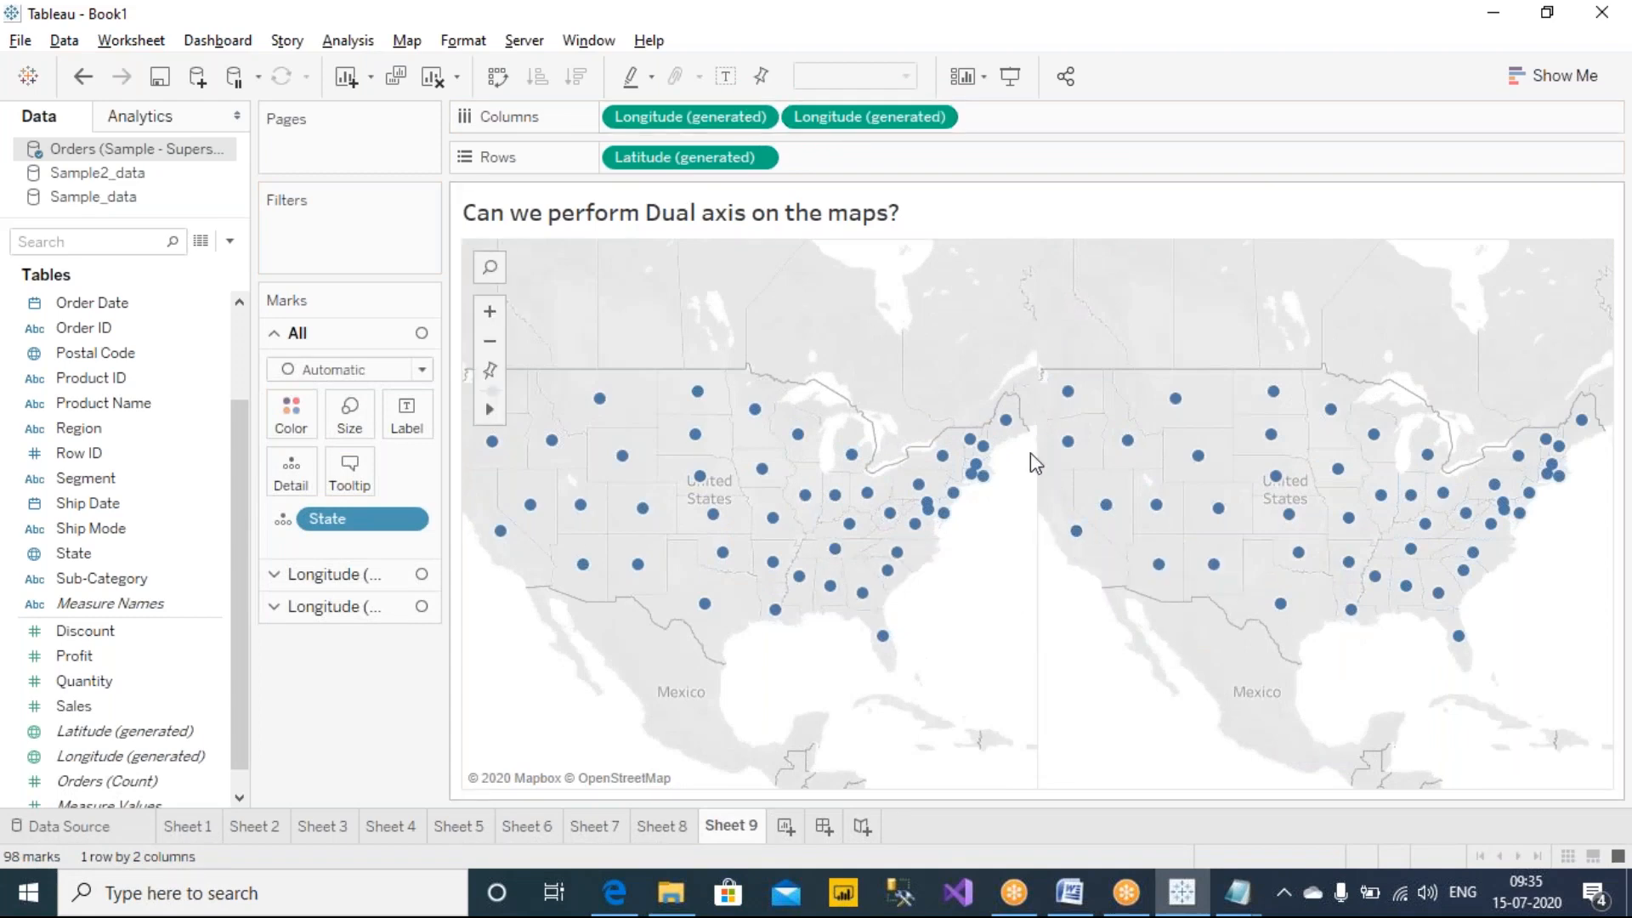
{"action": "left_click_drag", "start_coordinate": [884, 117], "coordinate": [431, 747]}
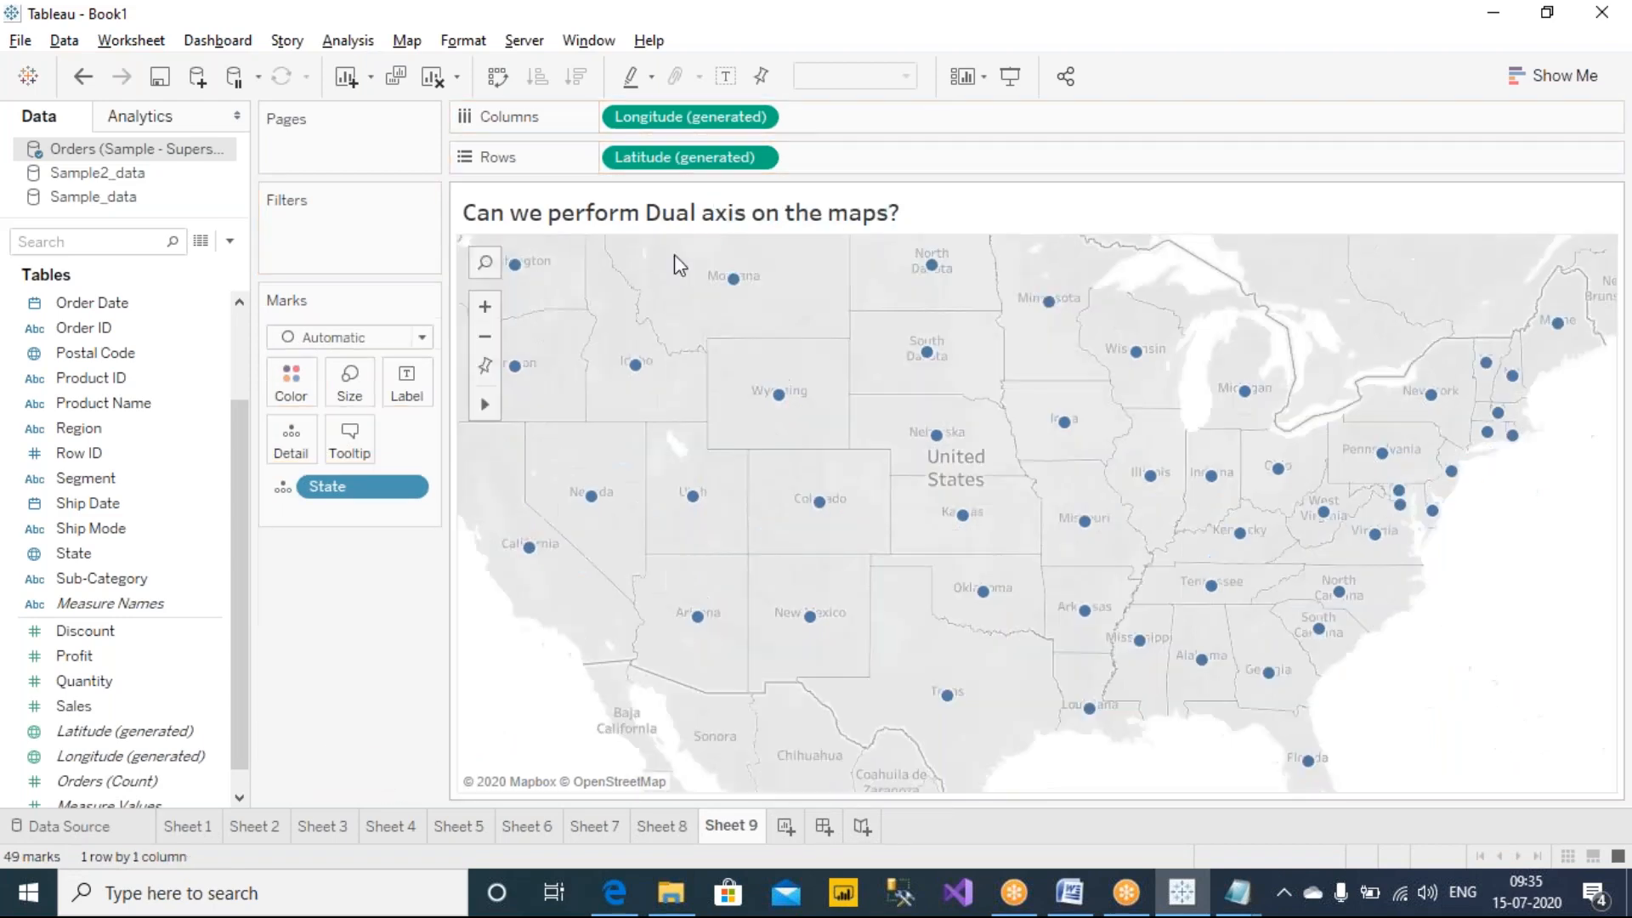
{"action": "left_click_drag", "start_coordinate": [685, 156], "coordinate": [905, 154]}
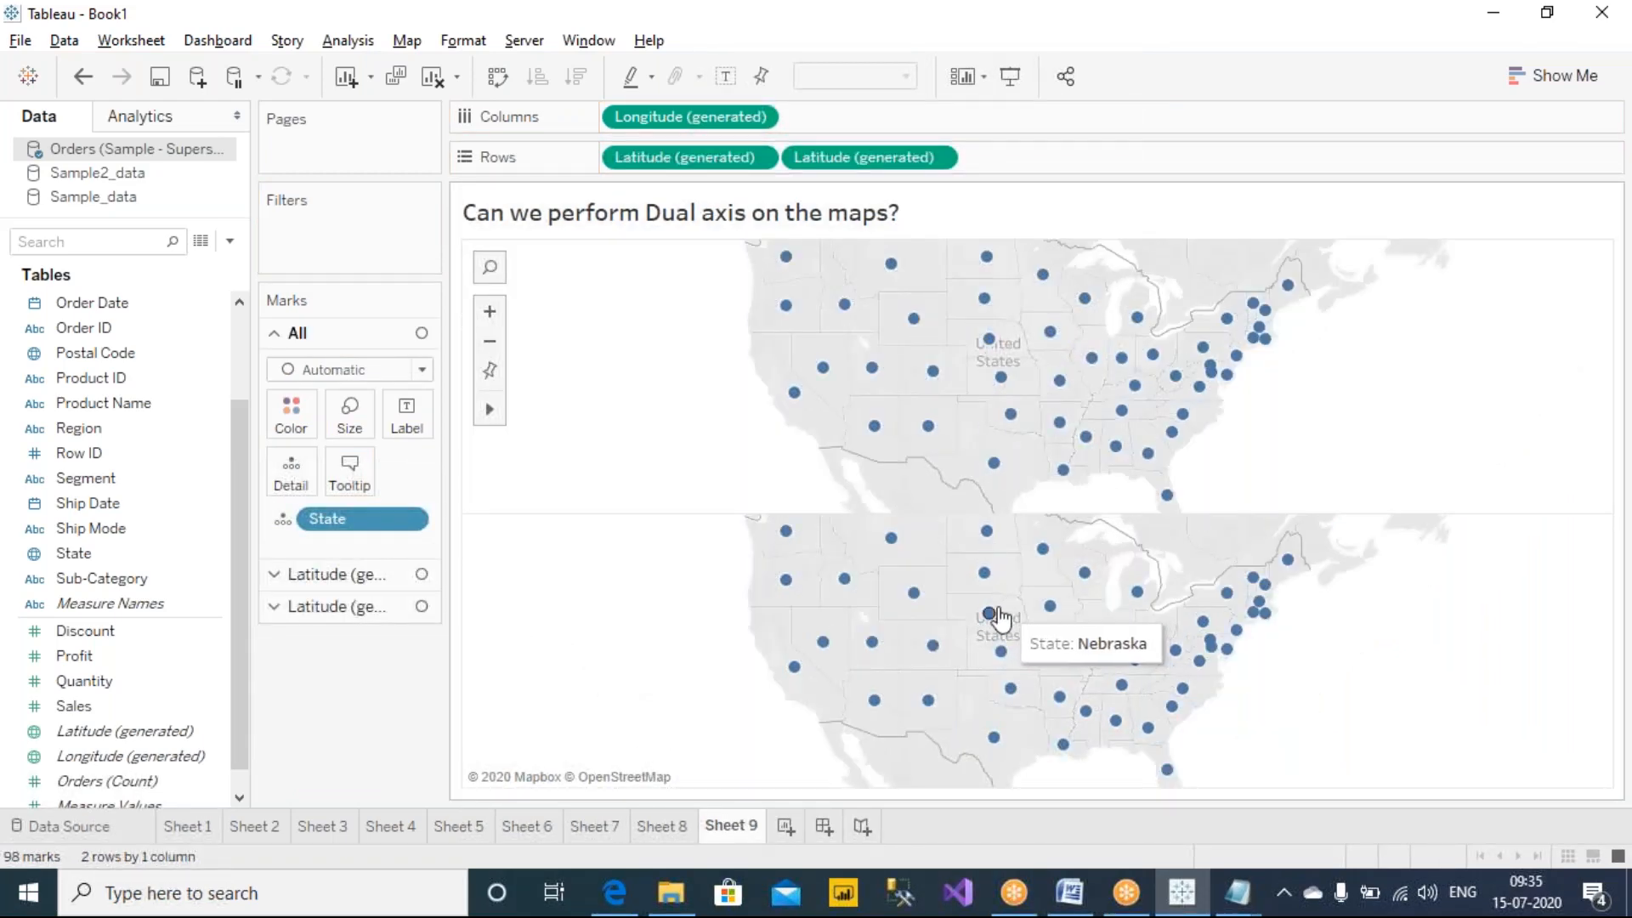
{"action": "left_click", "coordinate": [1032, 30]}
{"action": "mouse_move", "coordinate": [466, 314]}
{"action": "left_mouse_down"}
{"action": "mouse_move", "coordinate": [214, 319]}
{"action": "mouse_move", "coordinate": [293, 718]}
{"action": "mouse_move", "coordinate": [473, 501]}
{"action": "mouse_move", "coordinate": [467, 305]}
{"action": "left_mouse_up"}
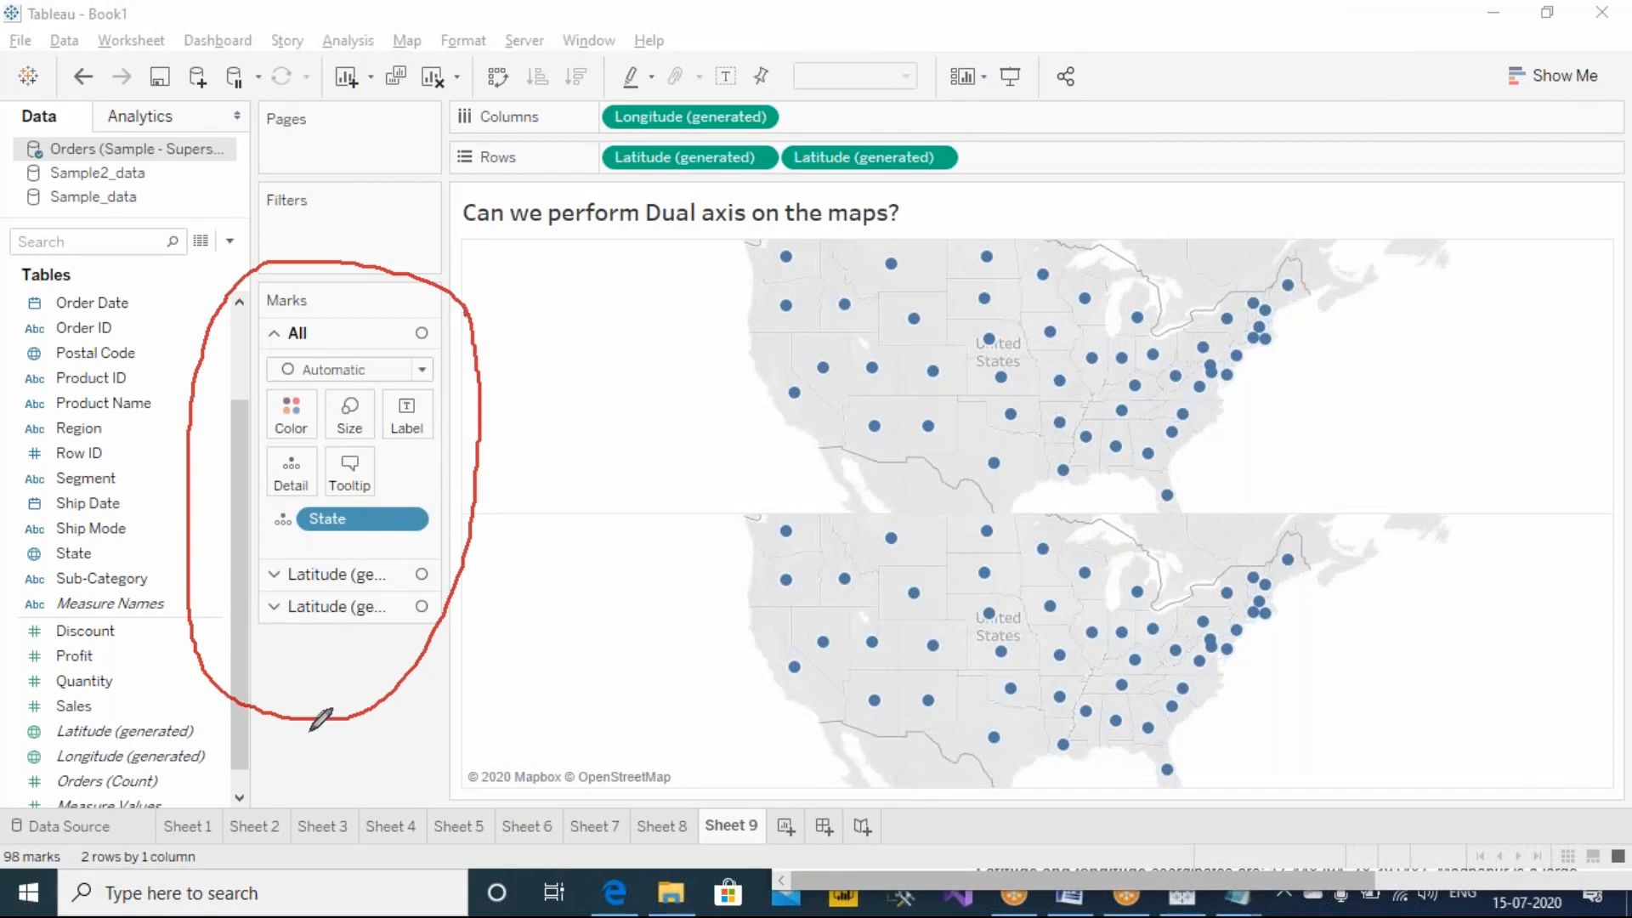
{"action": "mouse_move", "coordinate": [672, 347]}
{"action": "left_mouse_down"}
{"action": "mouse_move", "coordinate": [627, 351]}
{"action": "mouse_move", "coordinate": [695, 344]}
{"action": "mouse_move", "coordinate": [676, 321]}
{"action": "left_mouse_up"}
{"action": "mouse_move", "coordinate": [559, 310]}
{"action": "left_mouse_down"}
{"action": "mouse_move", "coordinate": [546, 259]}
{"action": "mouse_move", "coordinate": [532, 349]}
{"action": "mouse_move", "coordinate": [603, 340]}
{"action": "left_mouse_up"}
{"action": "mouse_move", "coordinate": [569, 595]}
{"action": "left_mouse_down"}
{"action": "mouse_move", "coordinate": [533, 640]}
{"action": "mouse_move", "coordinate": [601, 629]}
{"action": "mouse_move", "coordinate": [585, 668]}
{"action": "left_mouse_up"}
{"action": "left_click", "coordinate": [628, 650]}
{"action": "mouse_move", "coordinate": [610, 551]}
{"action": "left_mouse_down"}
{"action": "mouse_move", "coordinate": [637, 583]}
{"action": "mouse_move", "coordinate": [616, 529]}
{"action": "mouse_move", "coordinate": [639, 482]}
{"action": "mouse_move", "coordinate": [618, 508]}
{"action": "left_mouse_up"}
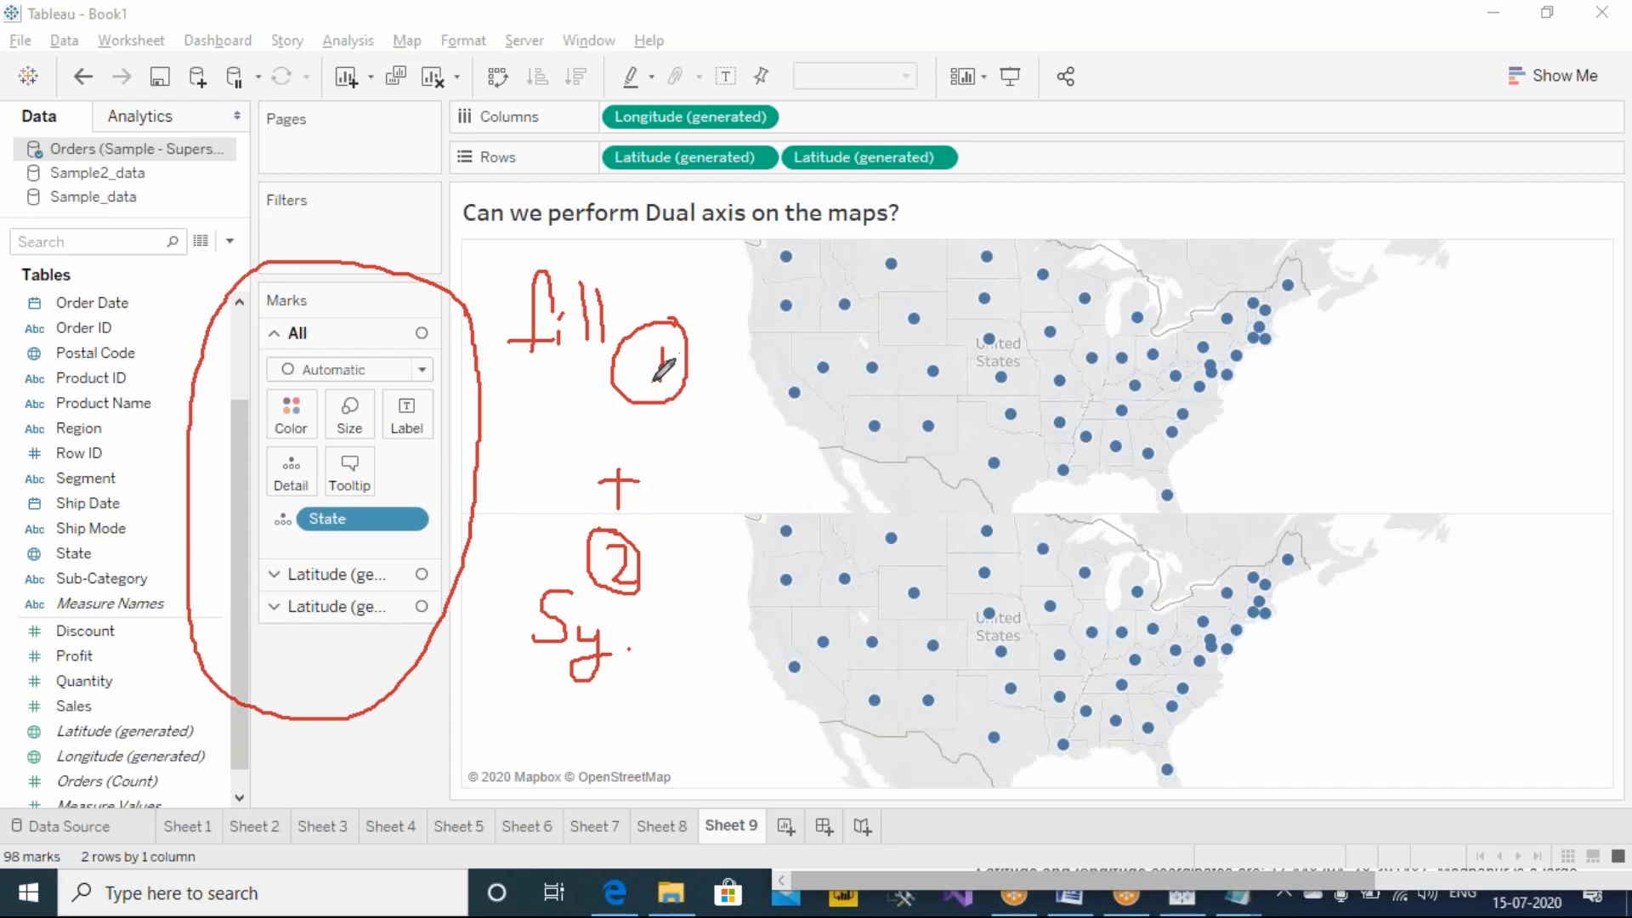
{"action": "key", "text": "Escape"}
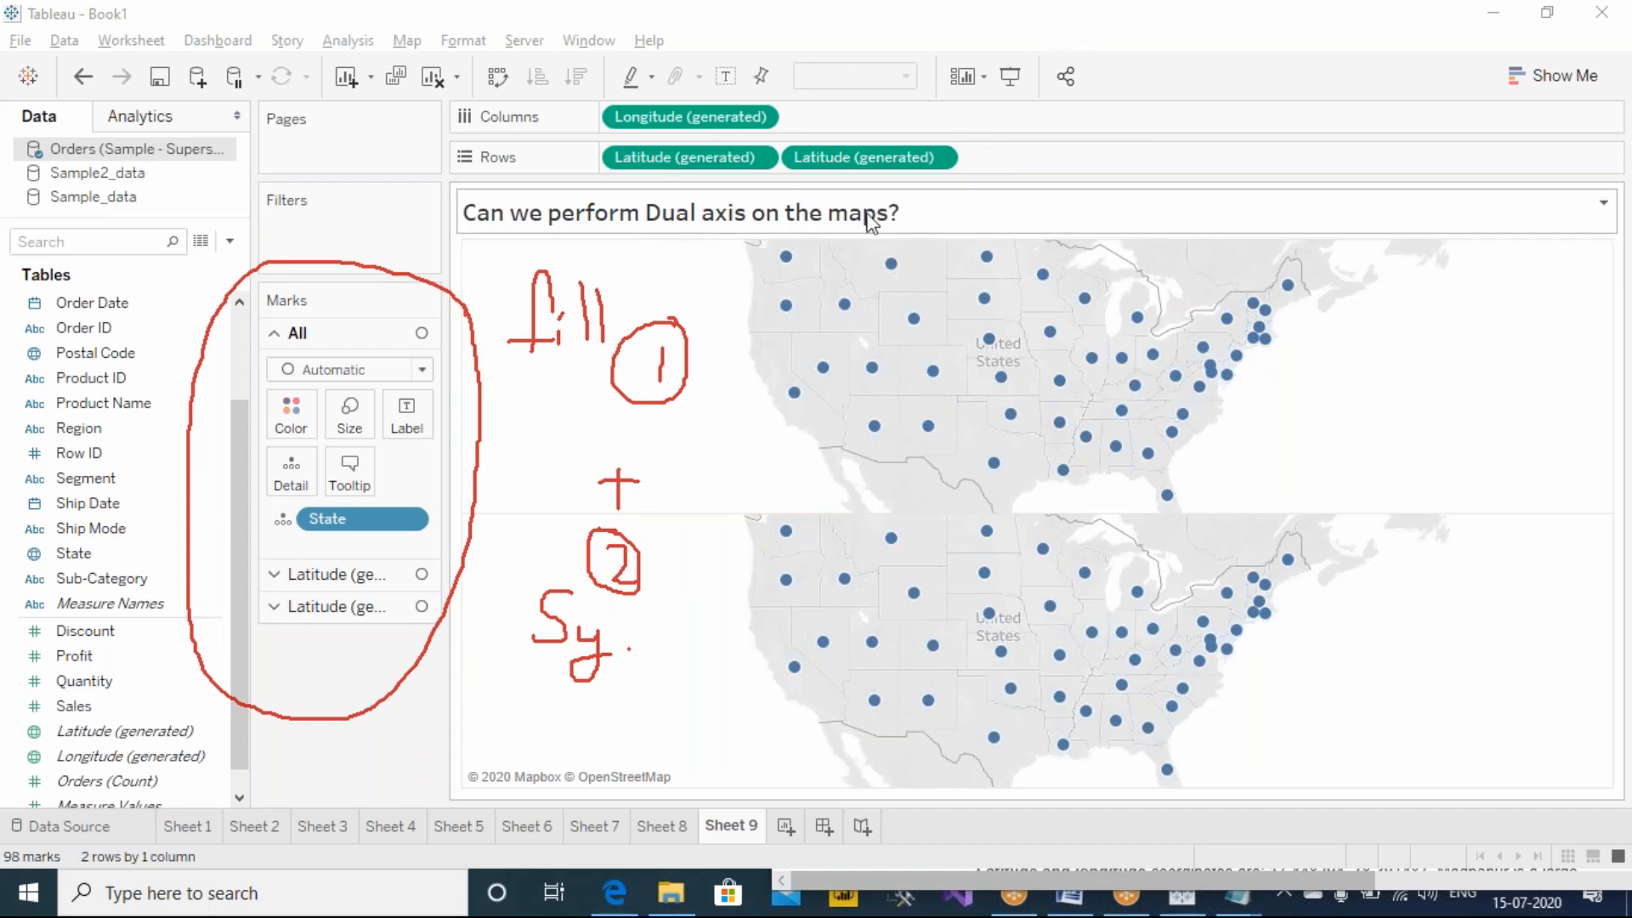
{"action": "left_click", "coordinate": [1077, 166]}
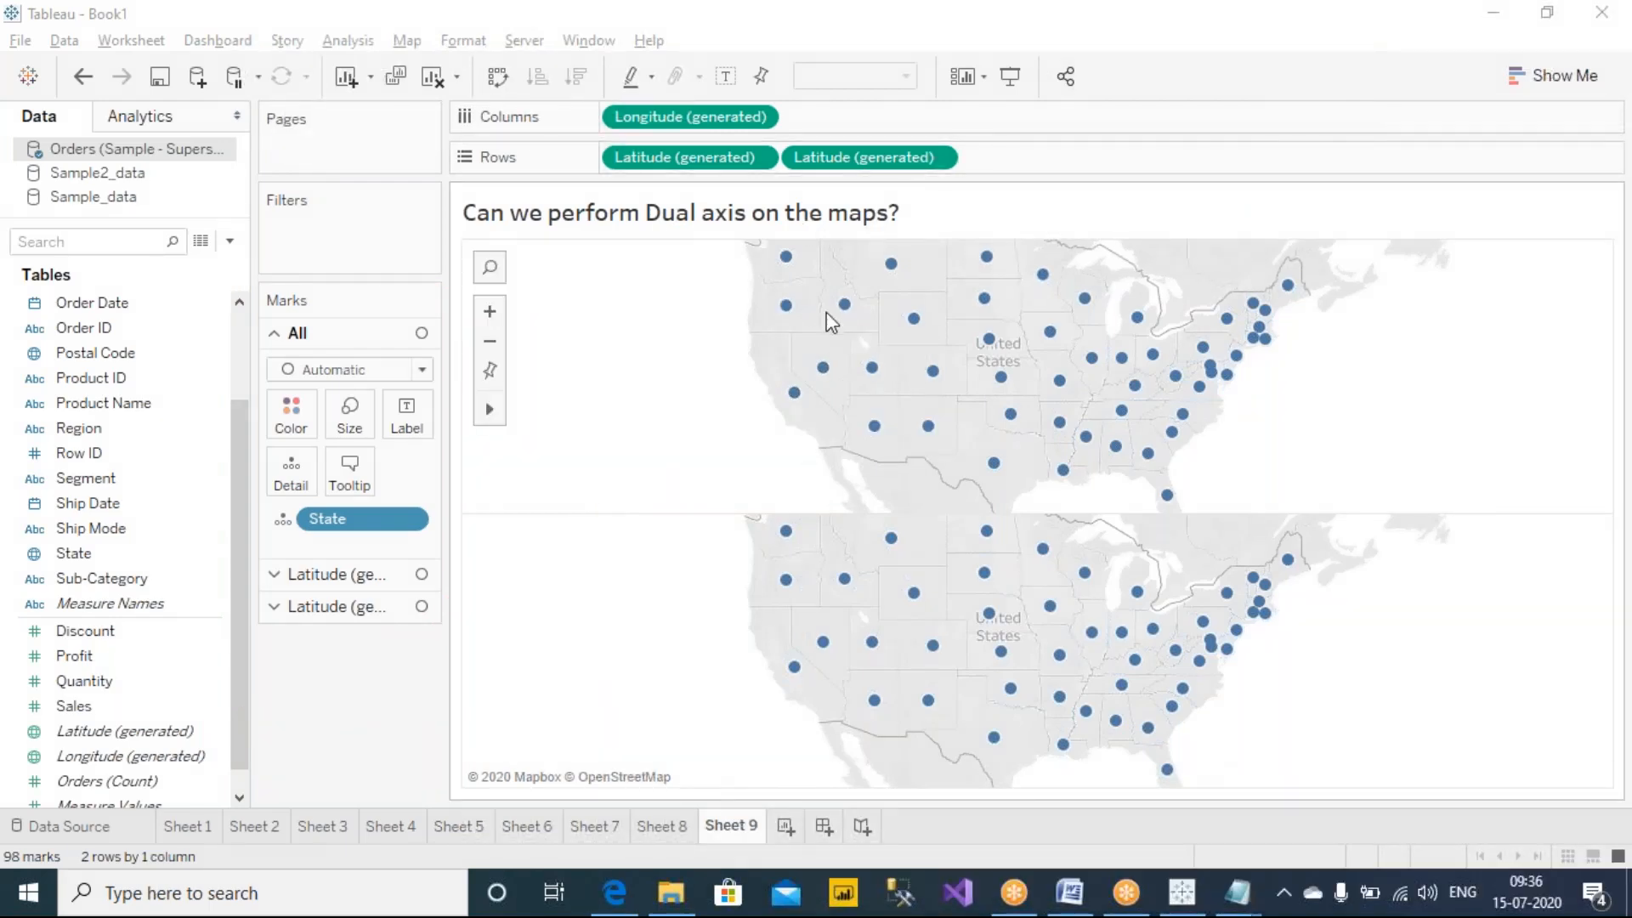
Turn off every checked background map layer, including Base, Land Cover and the country/region borders and names, and leave the Map Layers settings.
{"action": "left_click", "coordinate": [680, 160]}
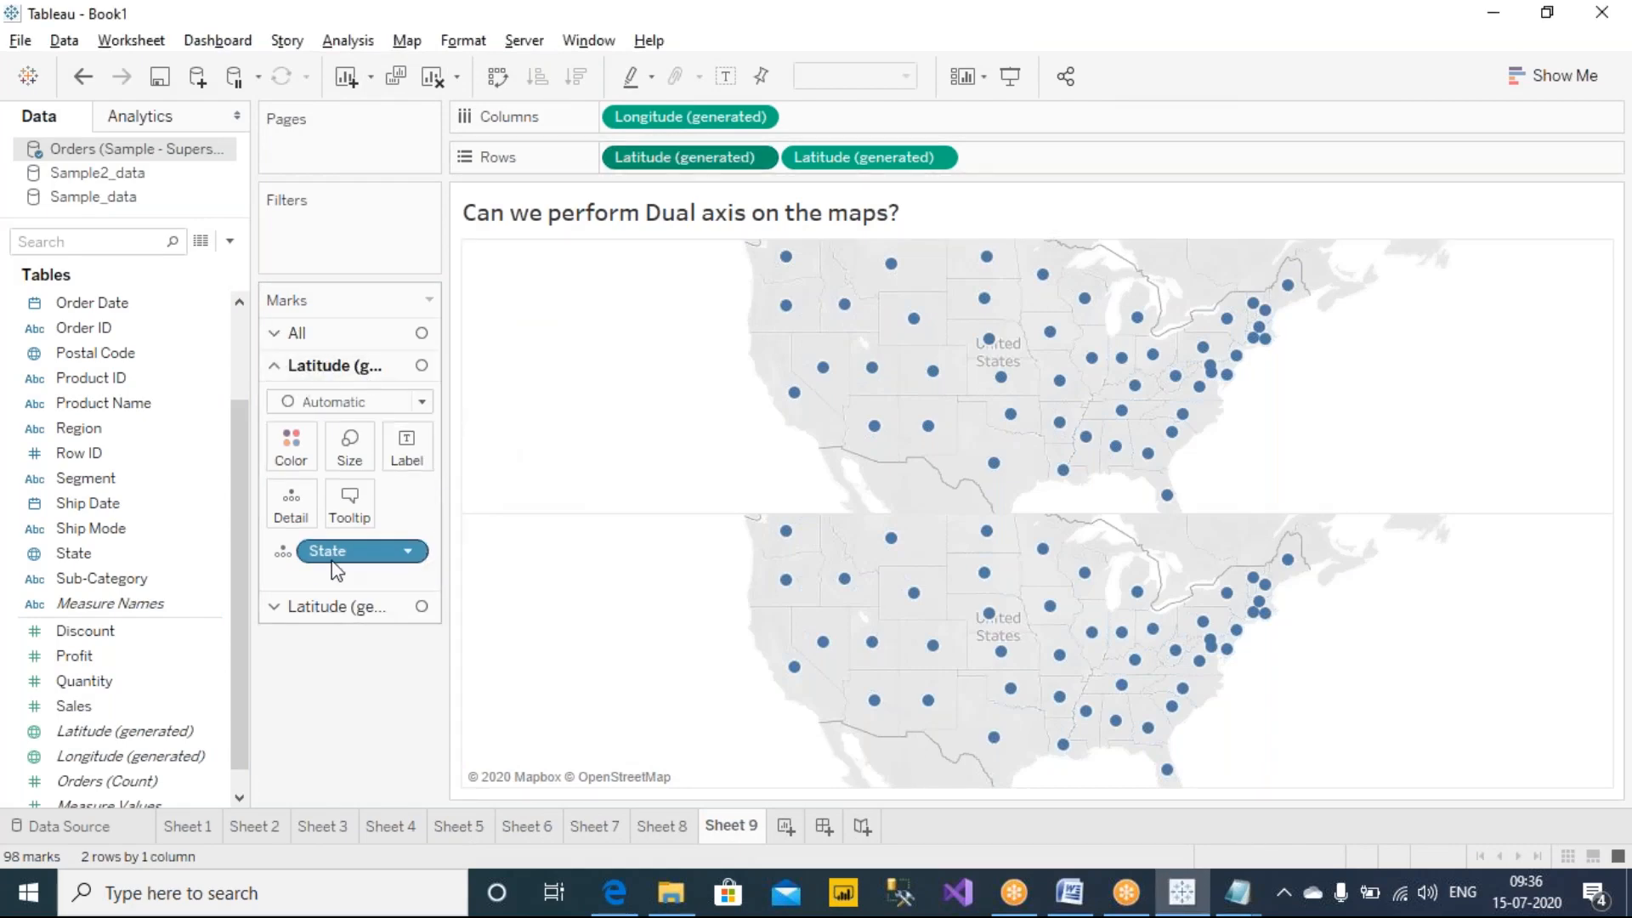
{"action": "left_click", "coordinate": [409, 42]}
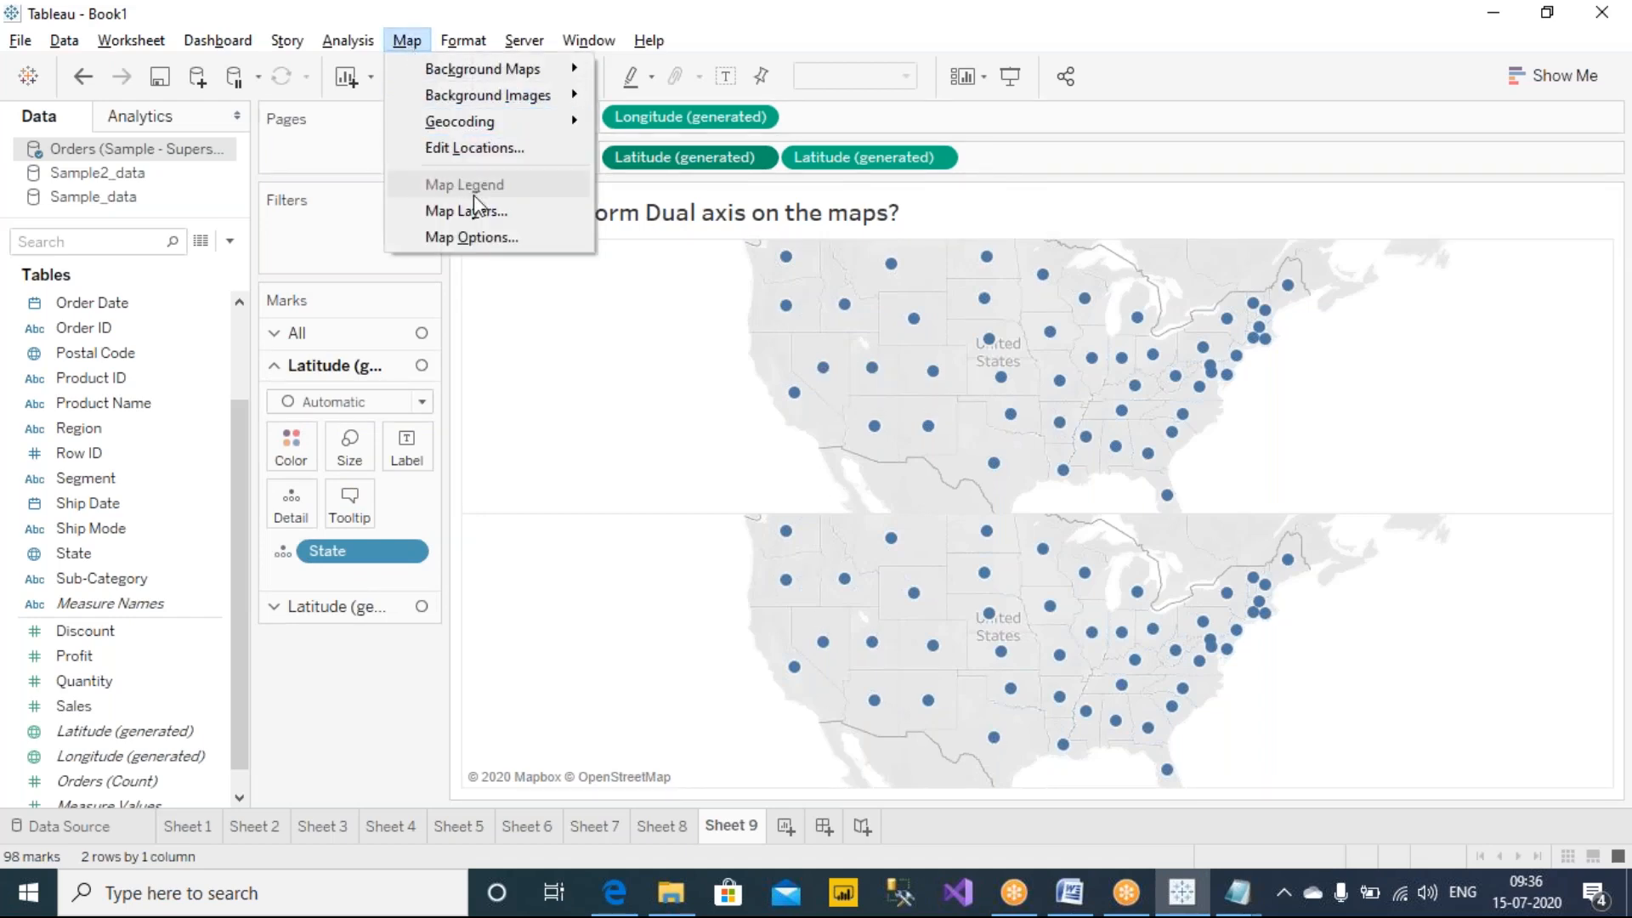
{"action": "left_click", "coordinate": [484, 221]}
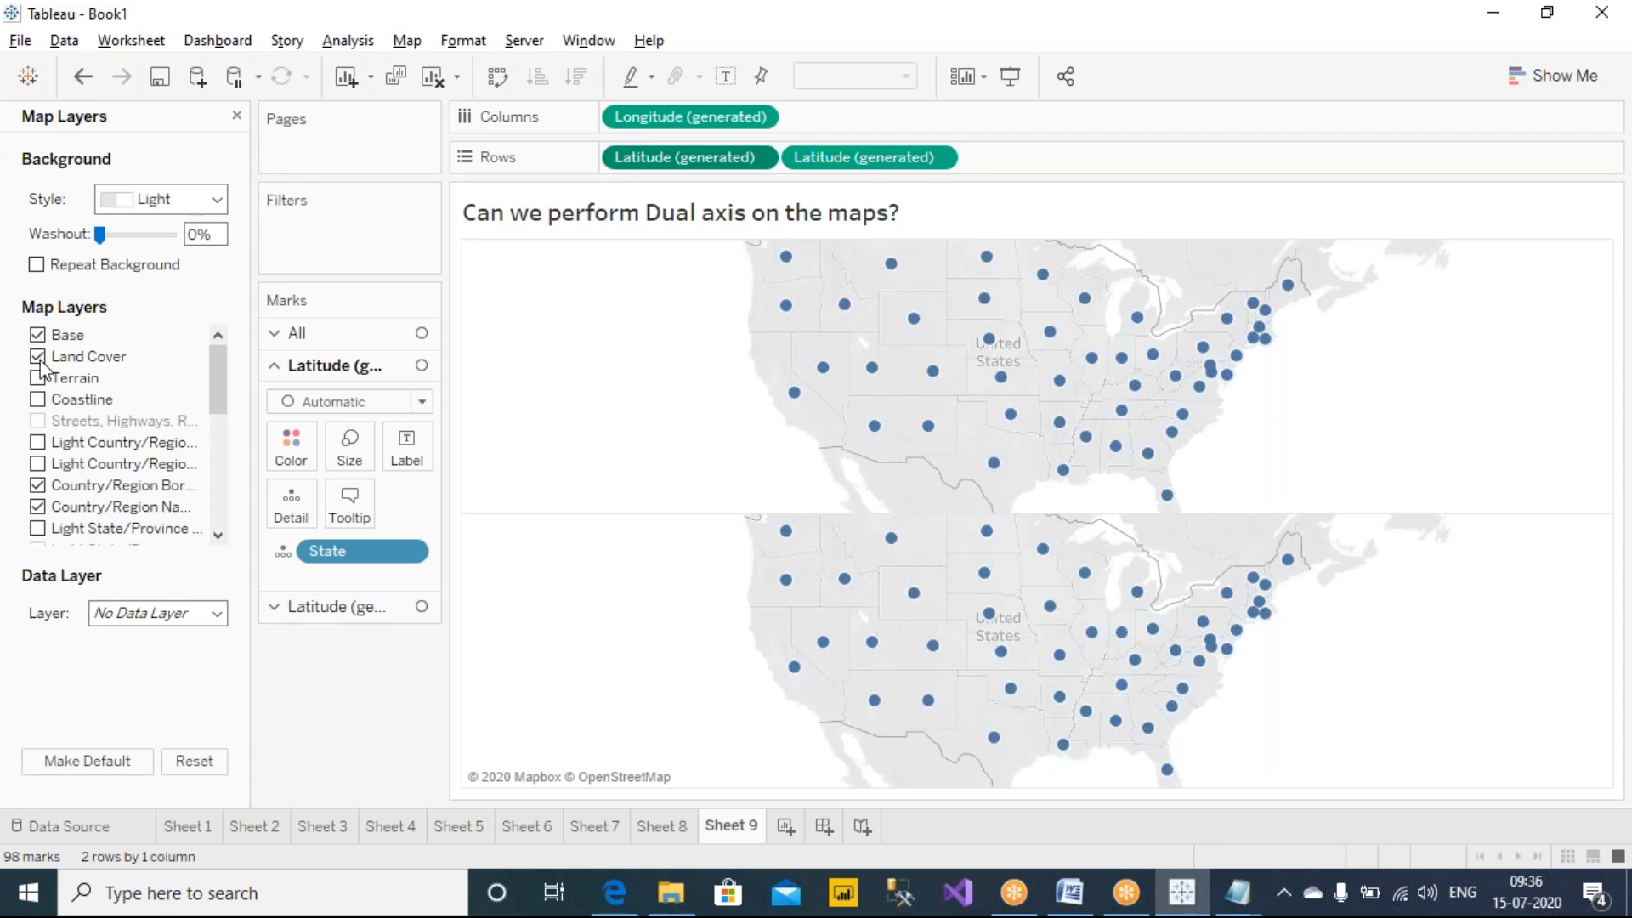
{"action": "left_click", "coordinate": [37, 334]}
{"action": "left_click", "coordinate": [37, 356]}
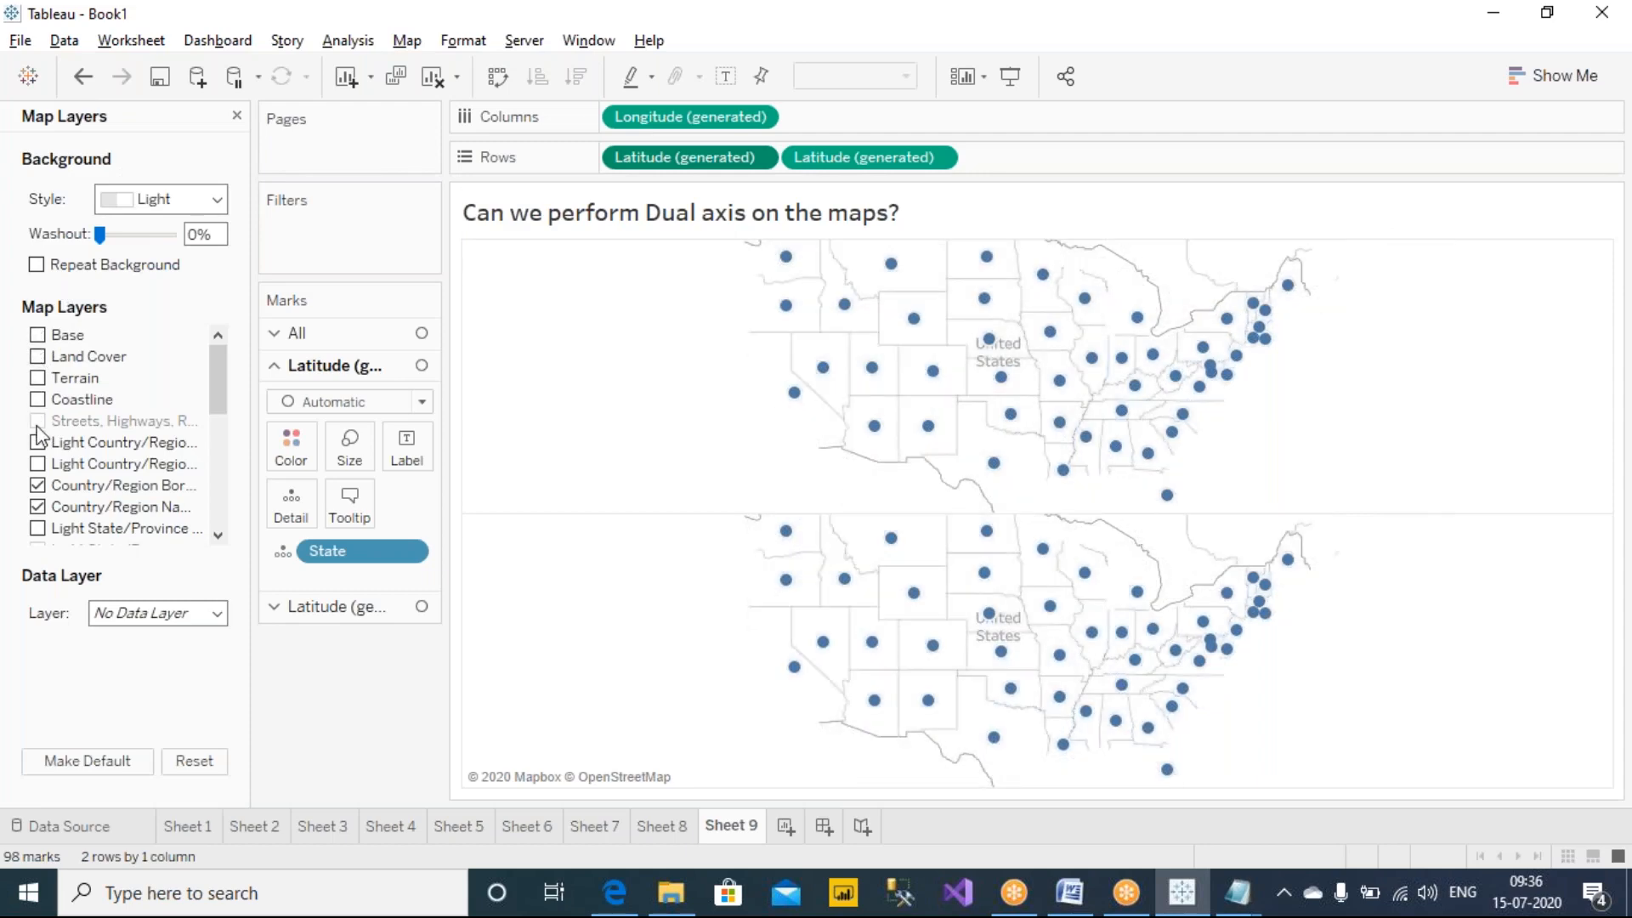
{"action": "left_click", "coordinate": [38, 506]}
{"action": "scroll", "coordinate": [85, 475], "scroll_direction": "down", "scroll_amount": 3}
{"action": "left_click", "coordinate": [37, 377]}
{"action": "scroll", "coordinate": [41, 438], "scroll_direction": "down", "scroll_amount": 3}
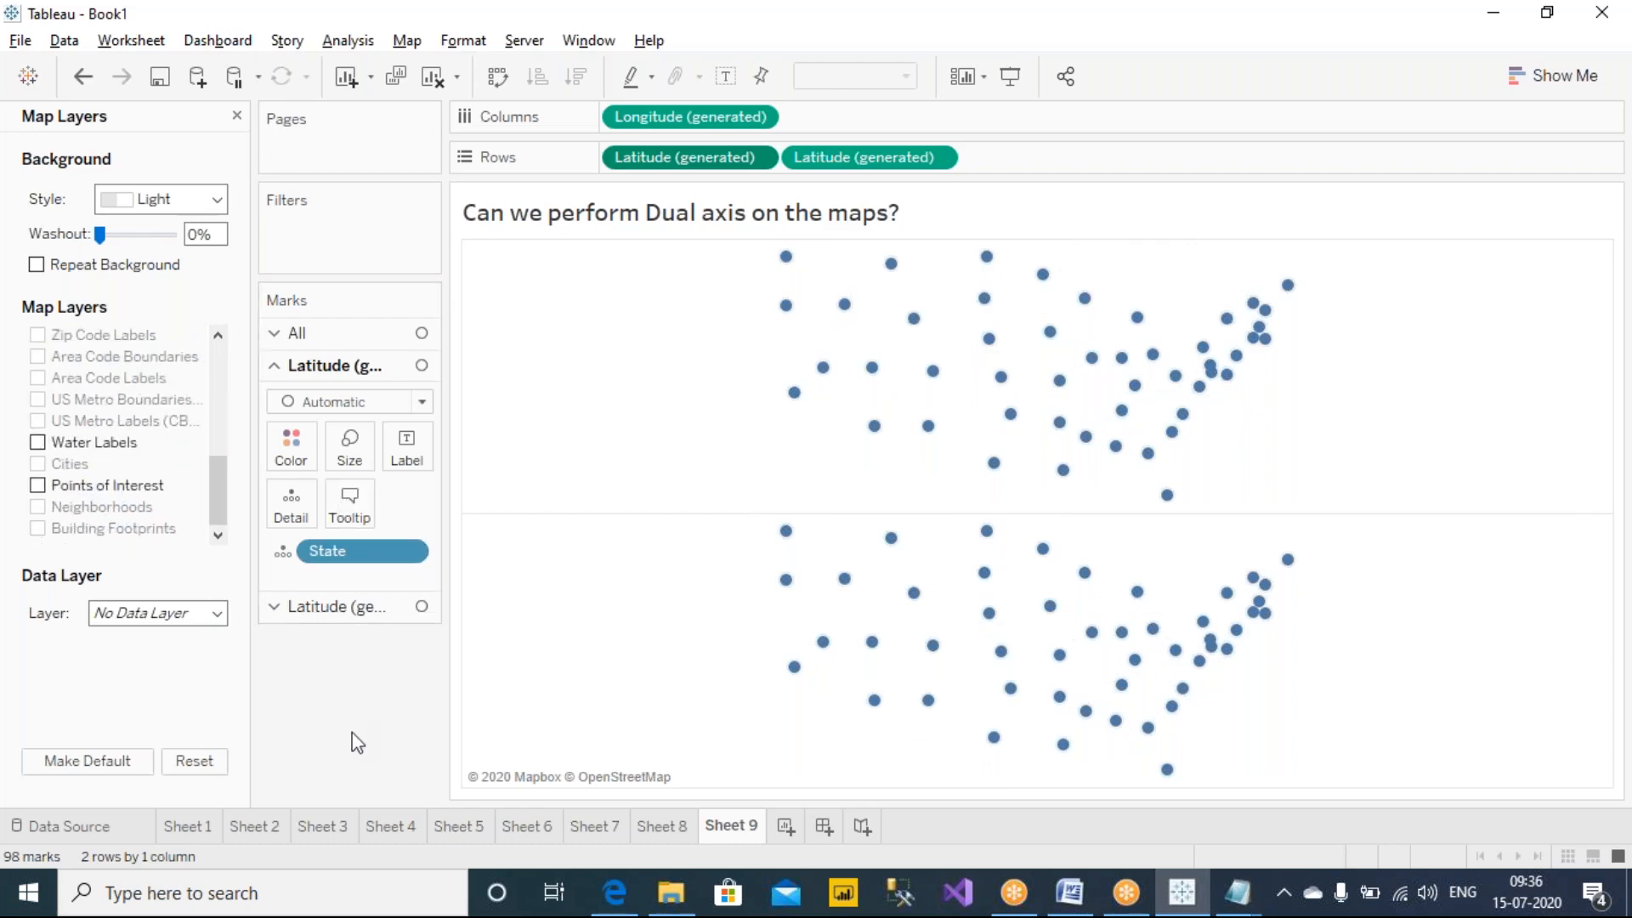
{"action": "scroll", "coordinate": [139, 454], "scroll_direction": "up", "scroll_amount": 5}
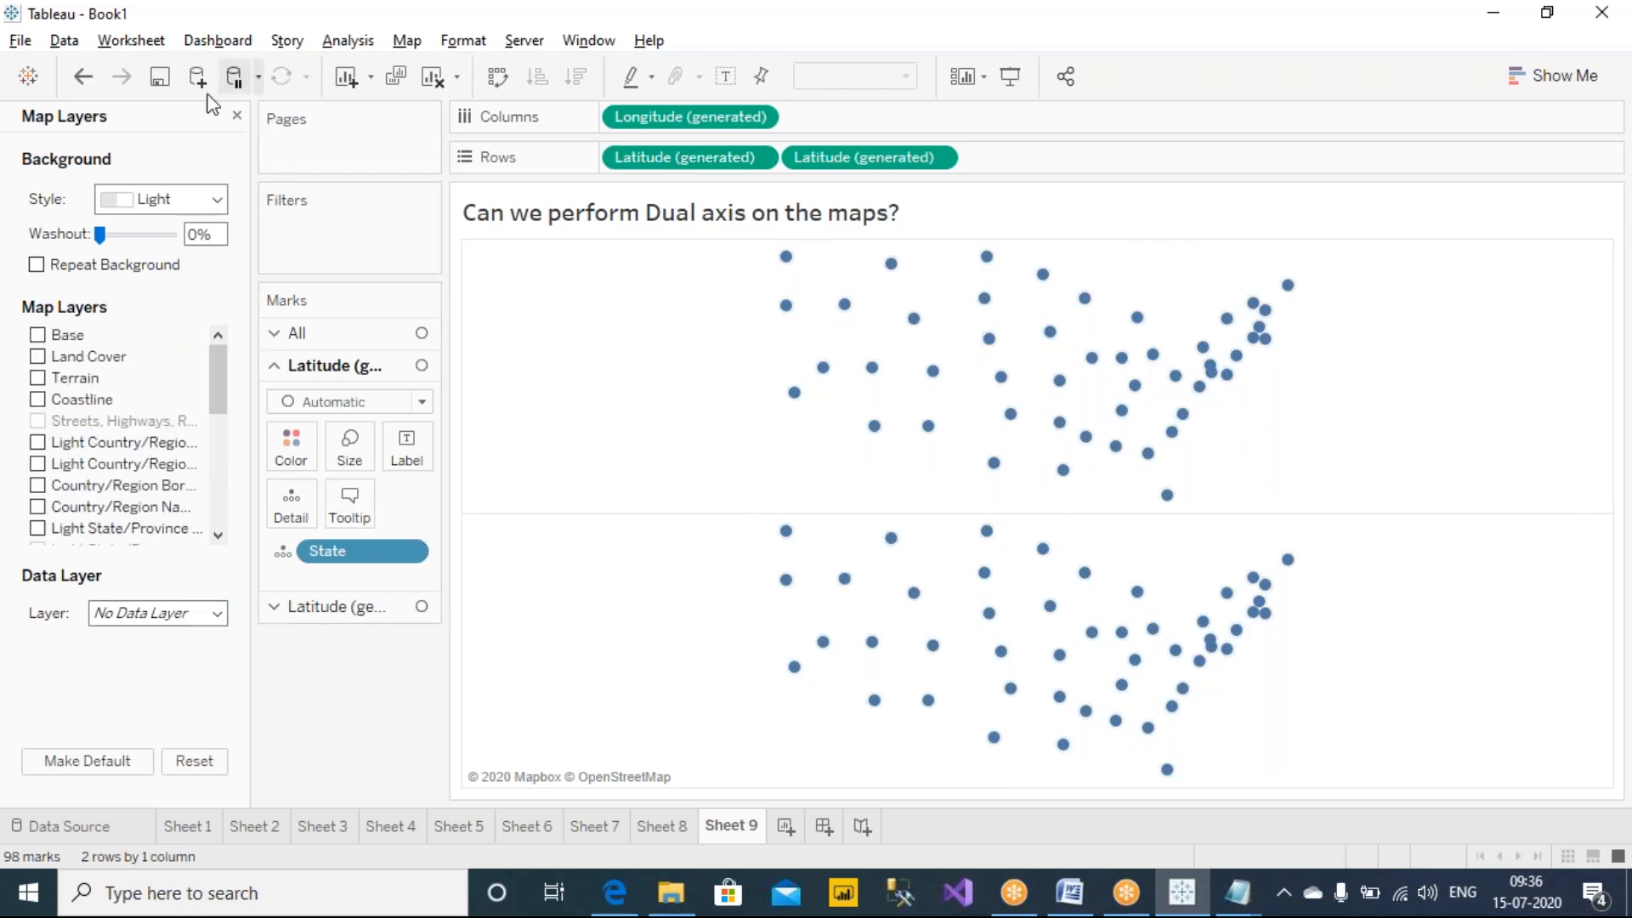
{"action": "left_click", "coordinate": [237, 116]}
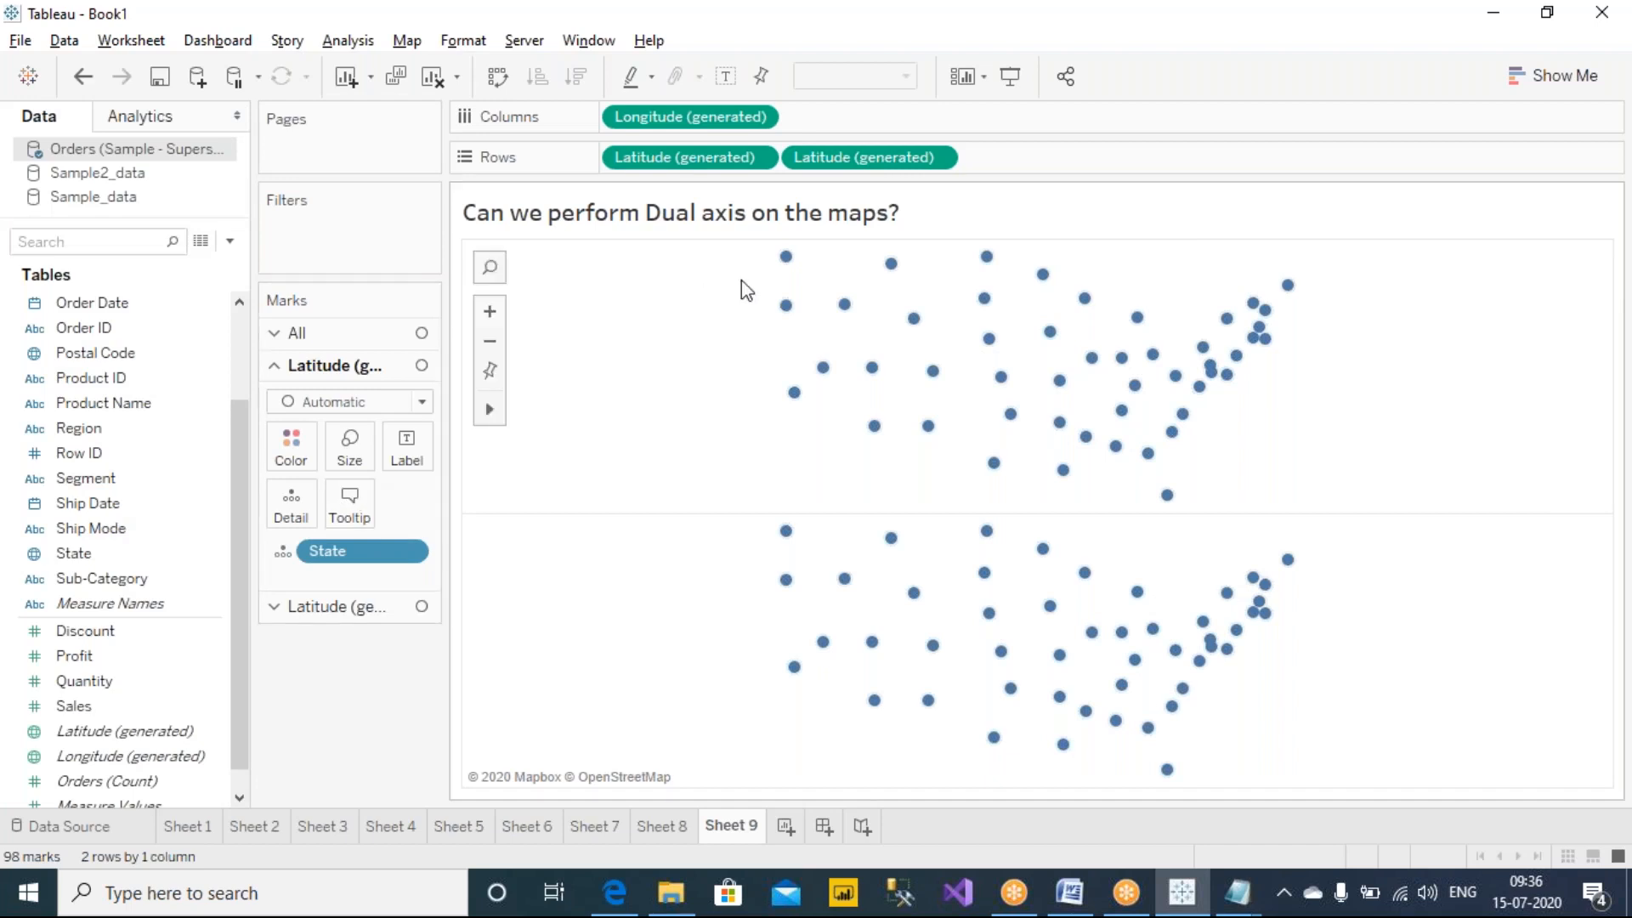
Change the first Latitude's mark type to Map and color its states by Sales.
{"action": "left_click", "coordinate": [350, 402]}
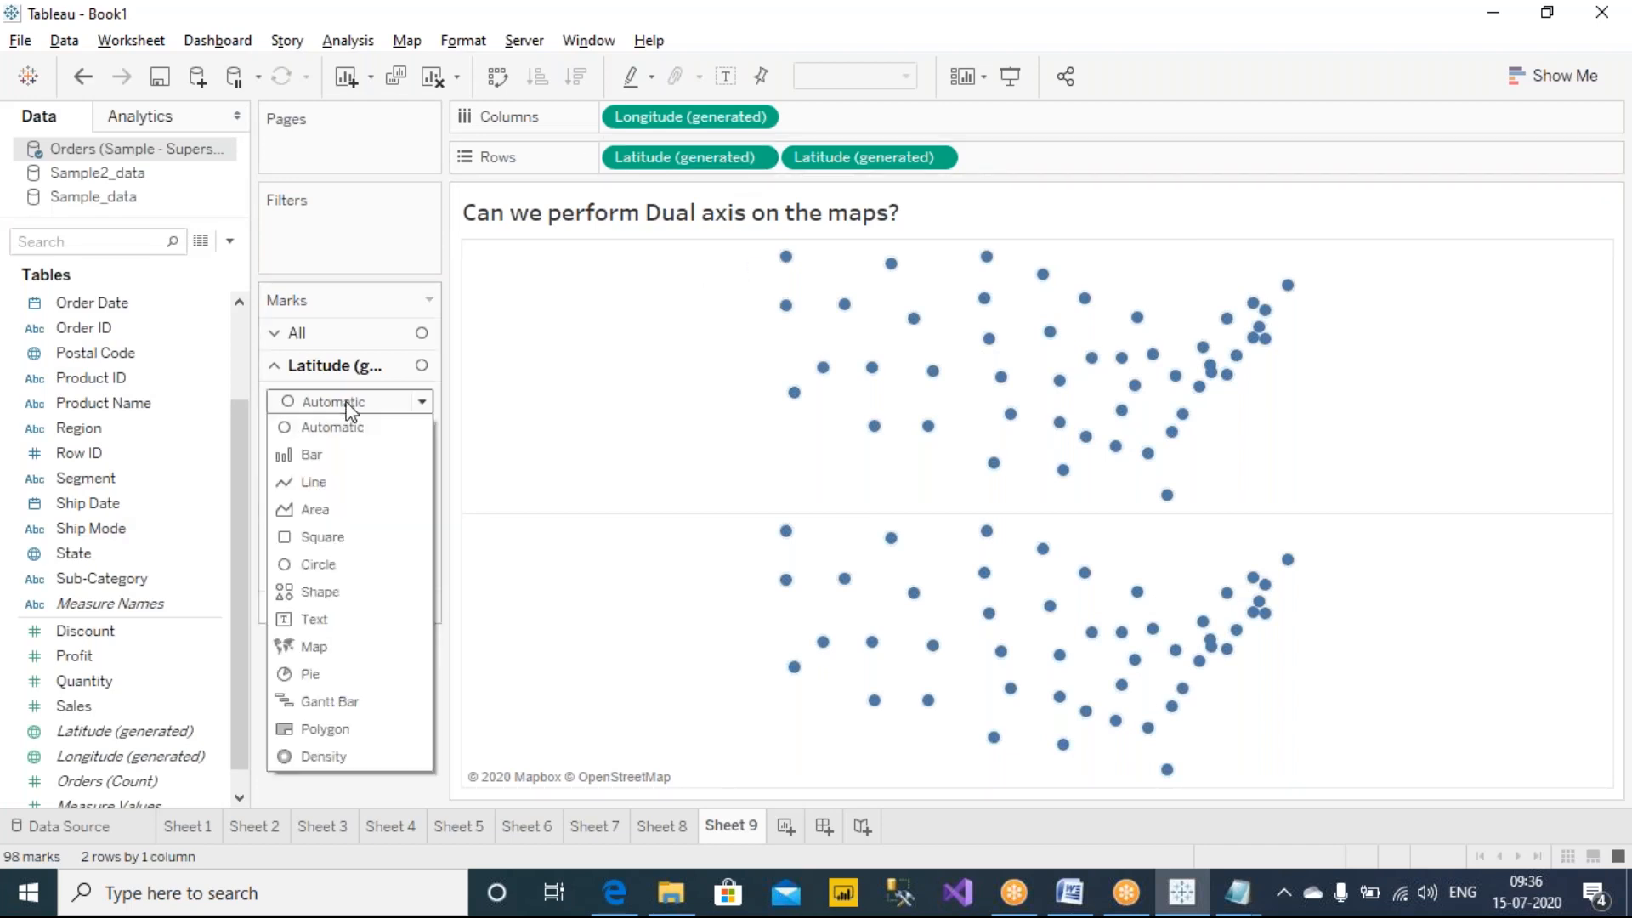
{"action": "left_click", "coordinate": [311, 646]}
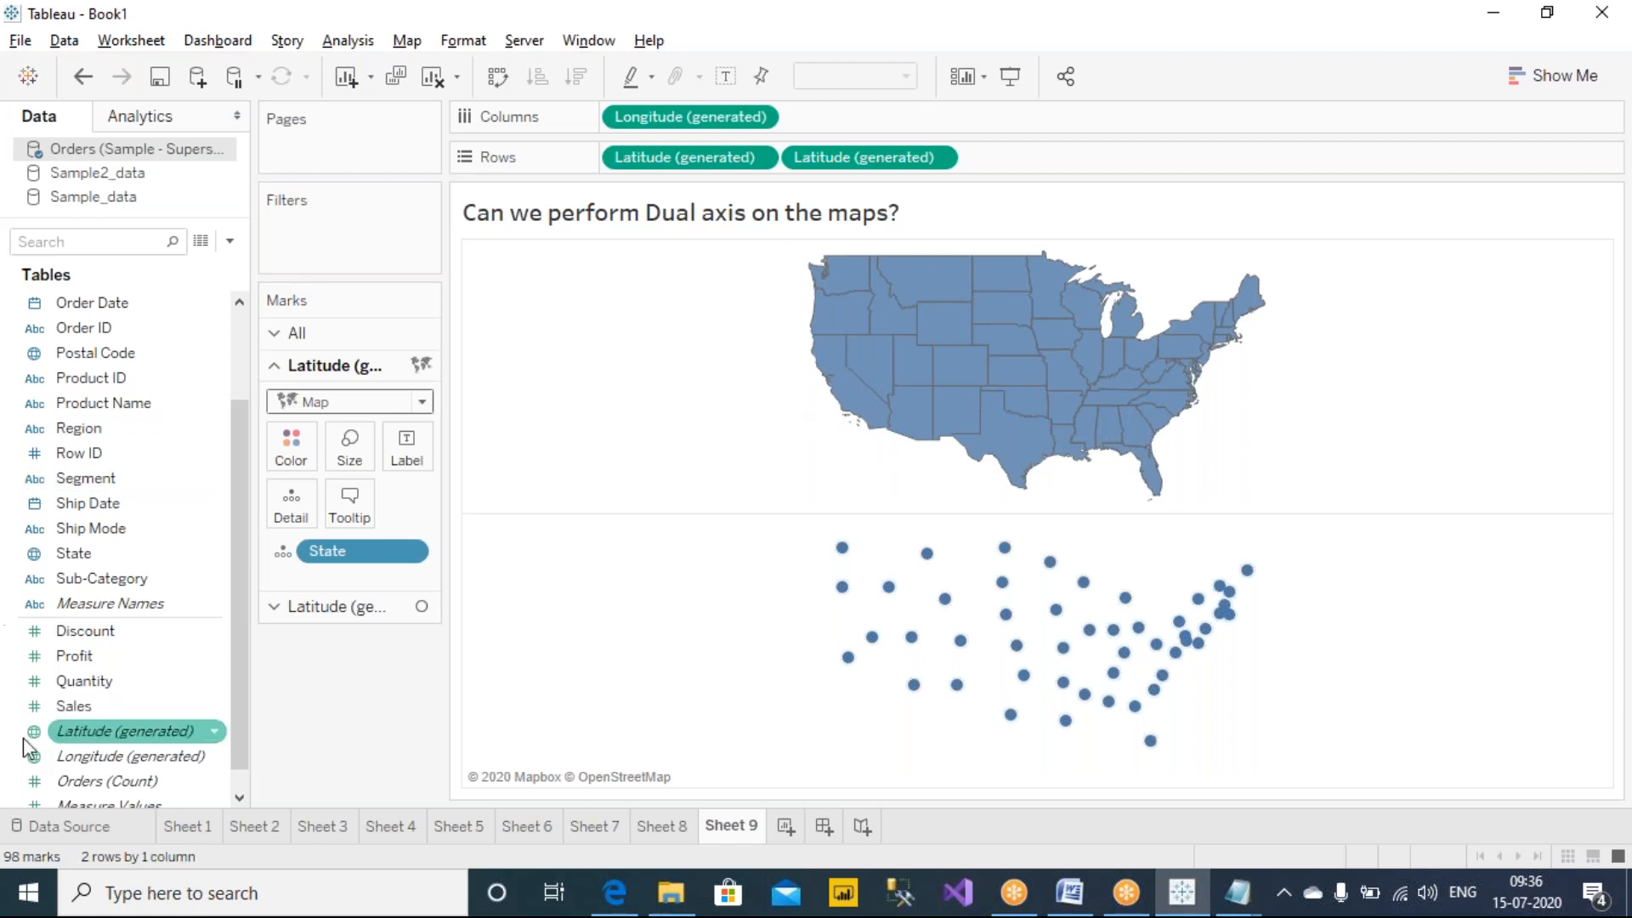
{"action": "mouse_move", "coordinate": [75, 709]}
{"action": "left_mouse_down"}
{"action": "mouse_move", "coordinate": [256, 542]}
{"action": "mouse_move", "coordinate": [287, 450]}
{"action": "left_mouse_up"}
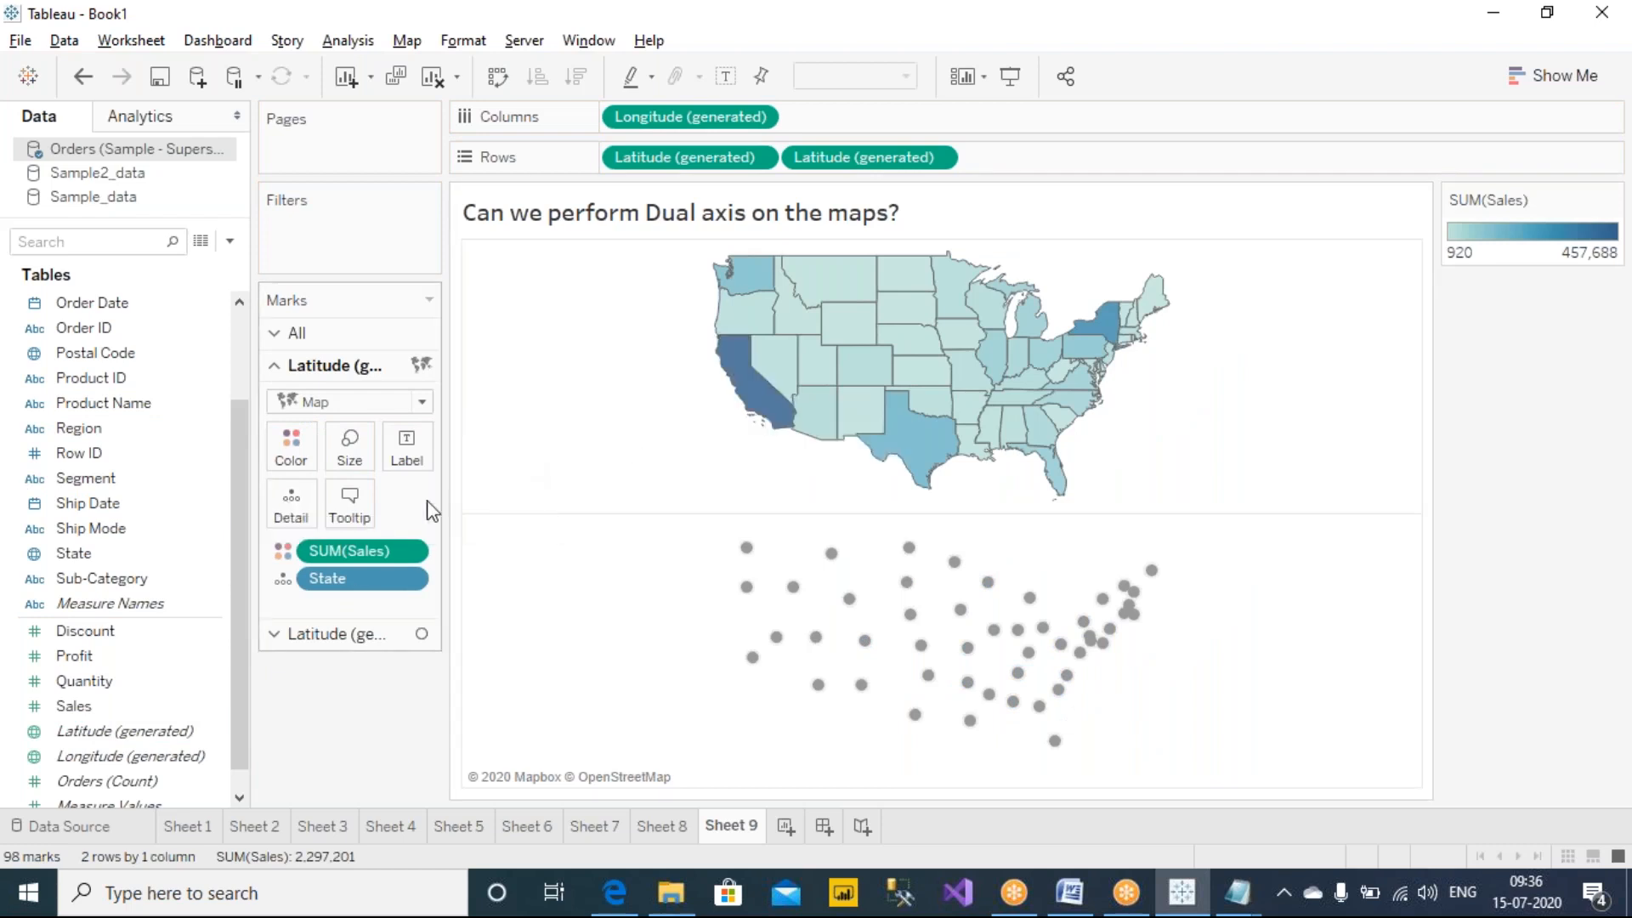
Try sizing the filled map by Sales, return Sales to color, and replace it with Profit.
{"action": "left_click_drag", "start_coordinate": [343, 547], "coordinate": [355, 451]}
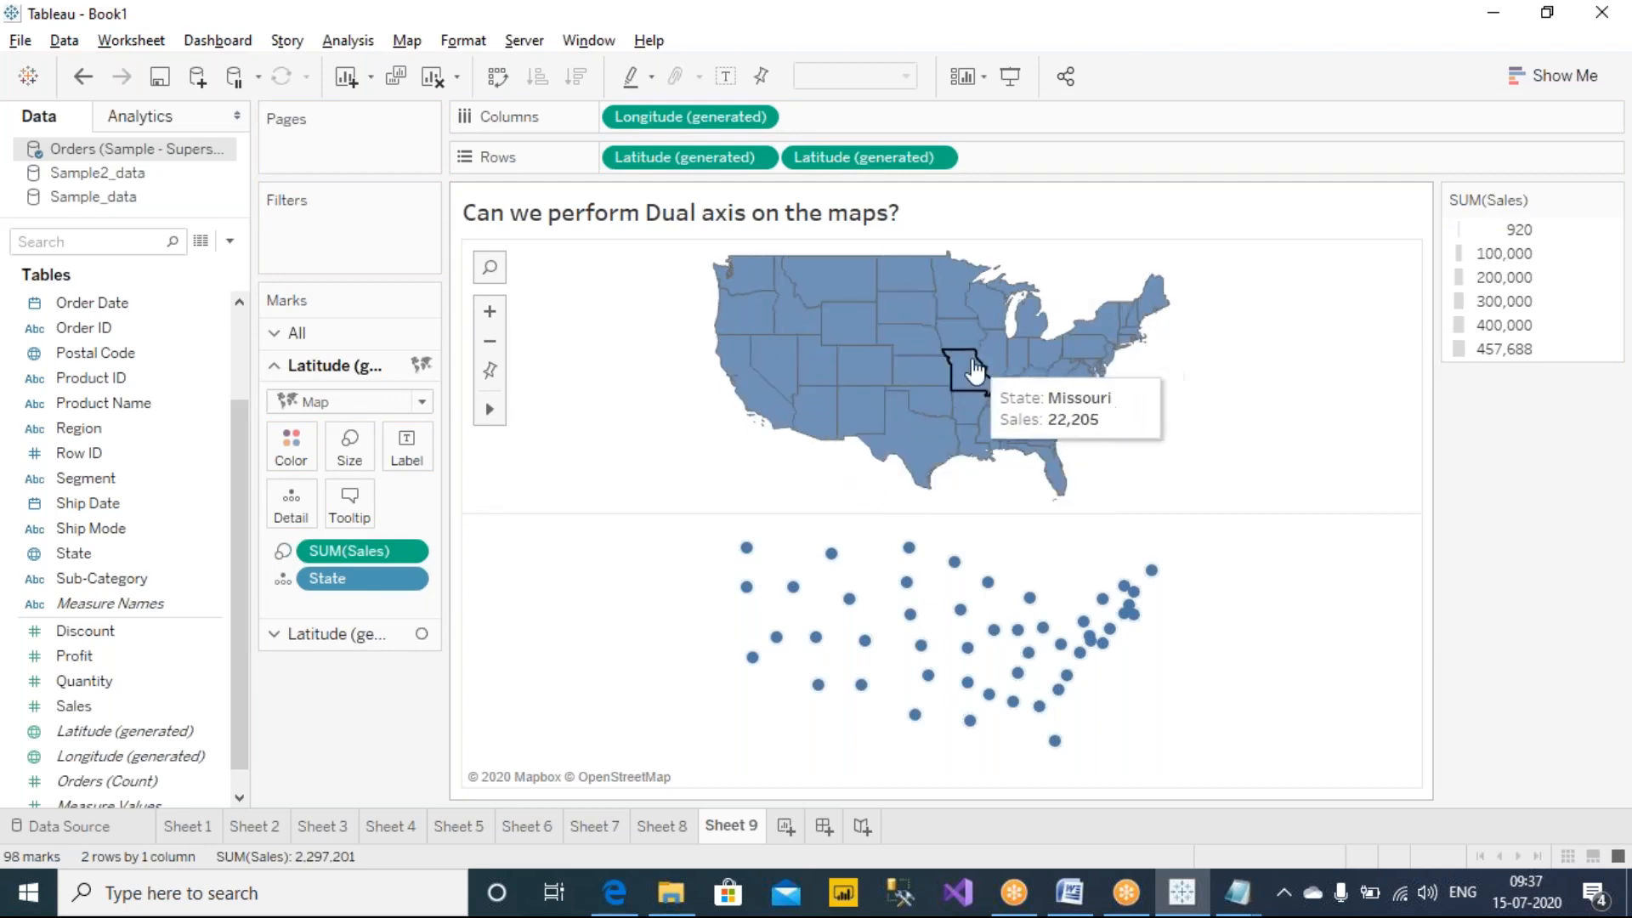
{"action": "mouse_move", "coordinate": [334, 552]}
{"action": "left_mouse_down"}
{"action": "mouse_move", "coordinate": [288, 492]}
{"action": "mouse_move", "coordinate": [291, 447]}
{"action": "left_mouse_up"}
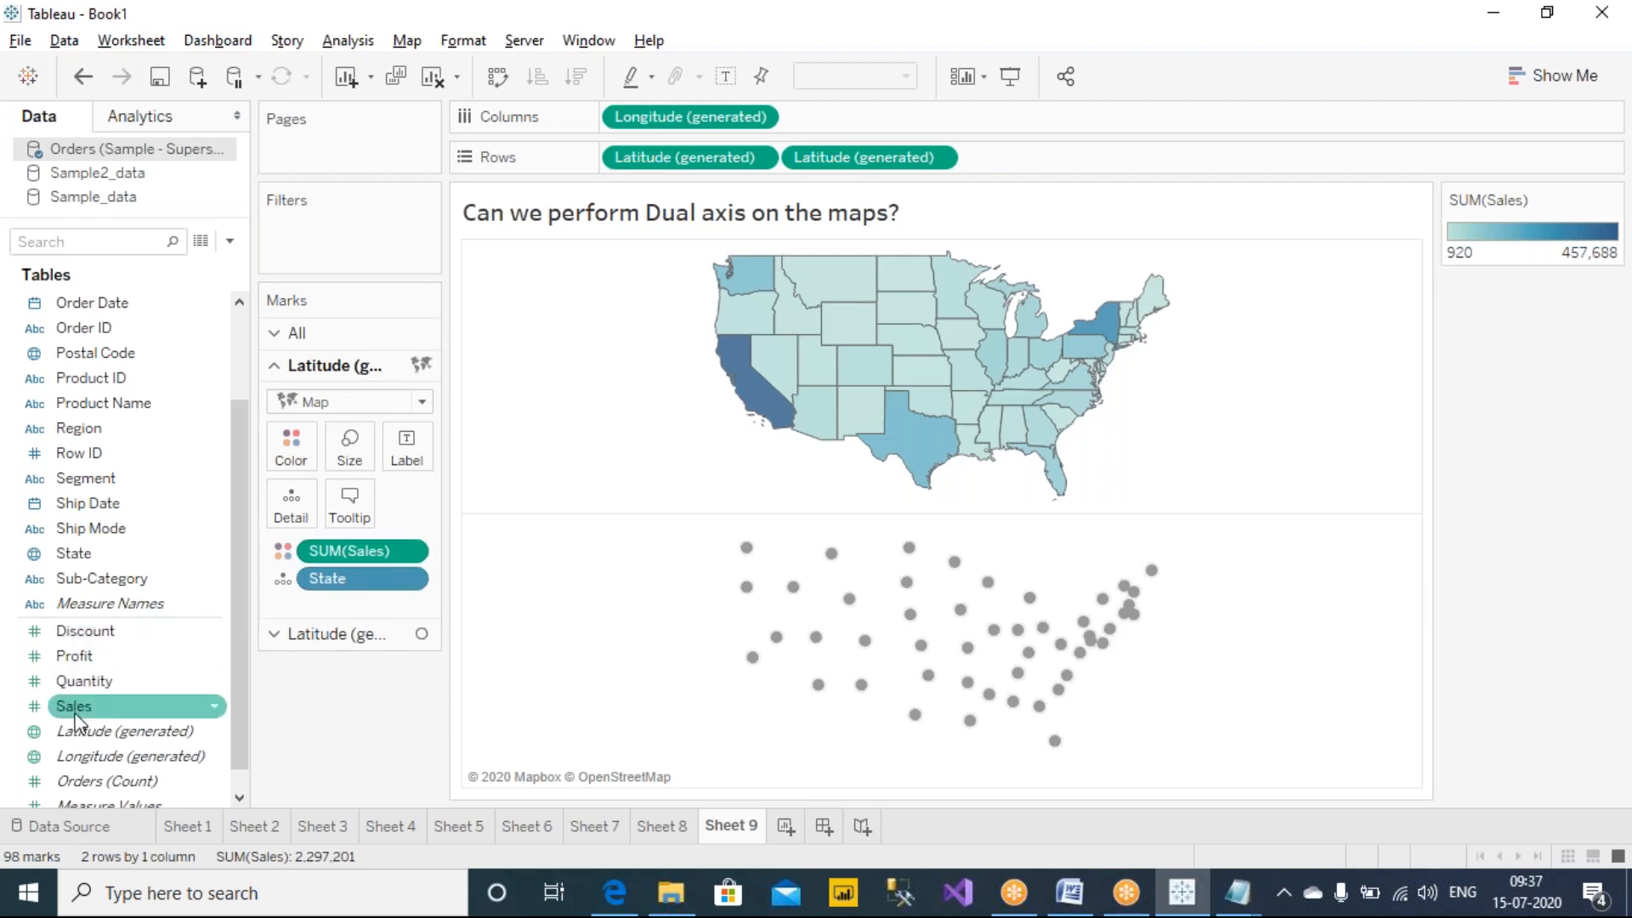
{"action": "left_click_drag", "start_coordinate": [68, 660], "coordinate": [340, 554]}
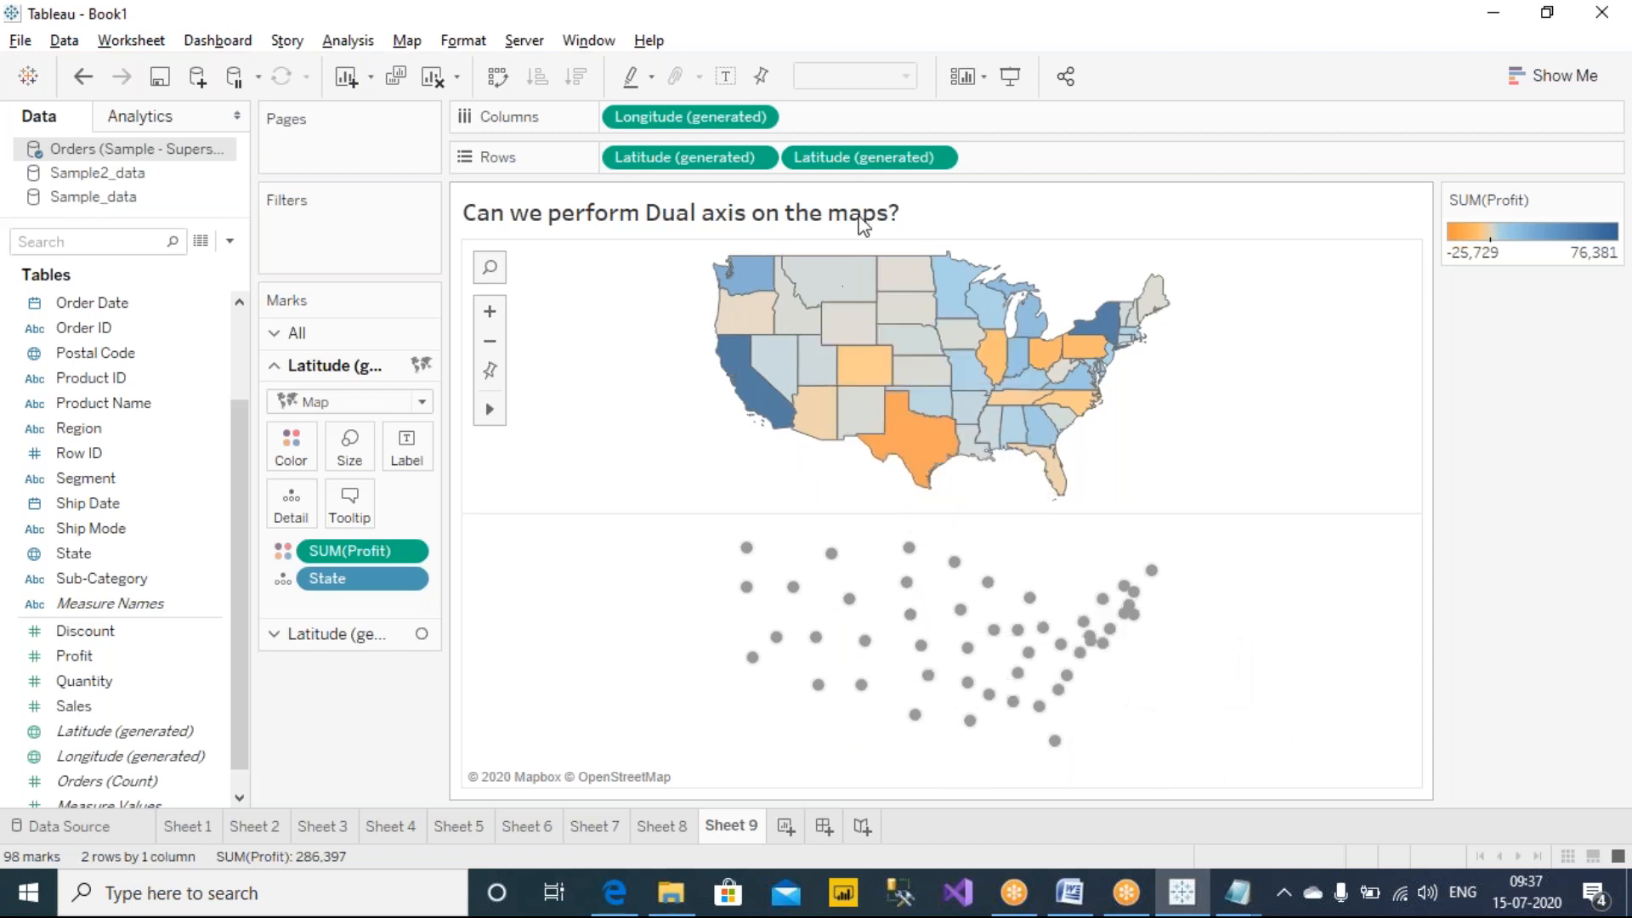
Size the second Latitude's circles by Sales, color them green and enlarge the marks.
{"action": "left_click", "coordinate": [872, 156]}
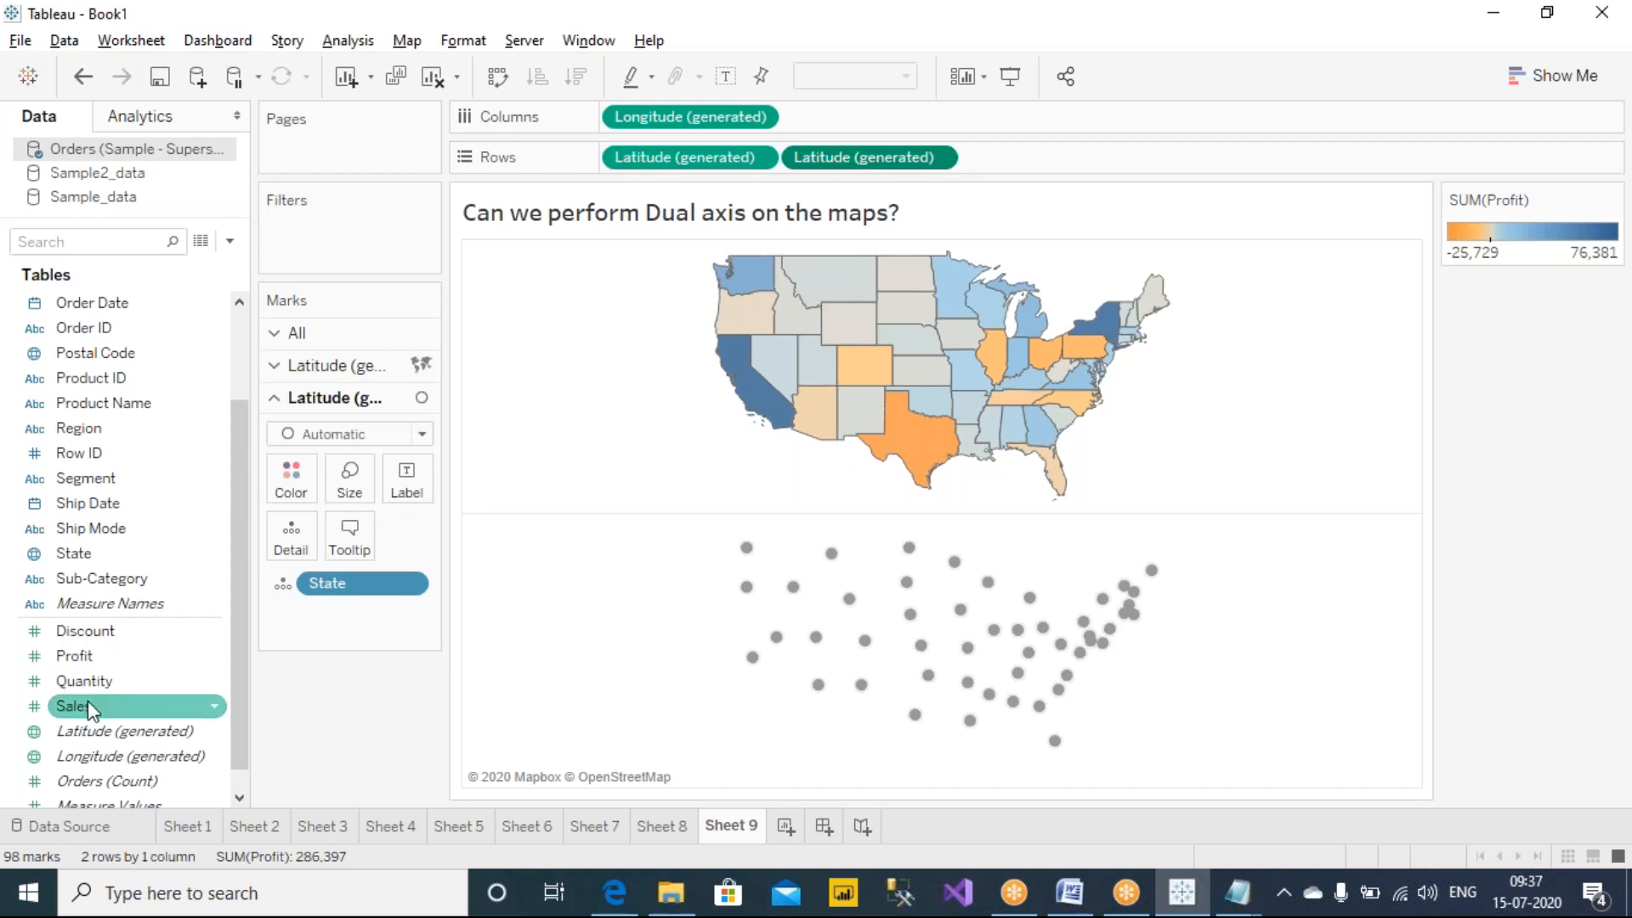
{"action": "left_click_drag", "start_coordinate": [88, 700], "coordinate": [356, 476]}
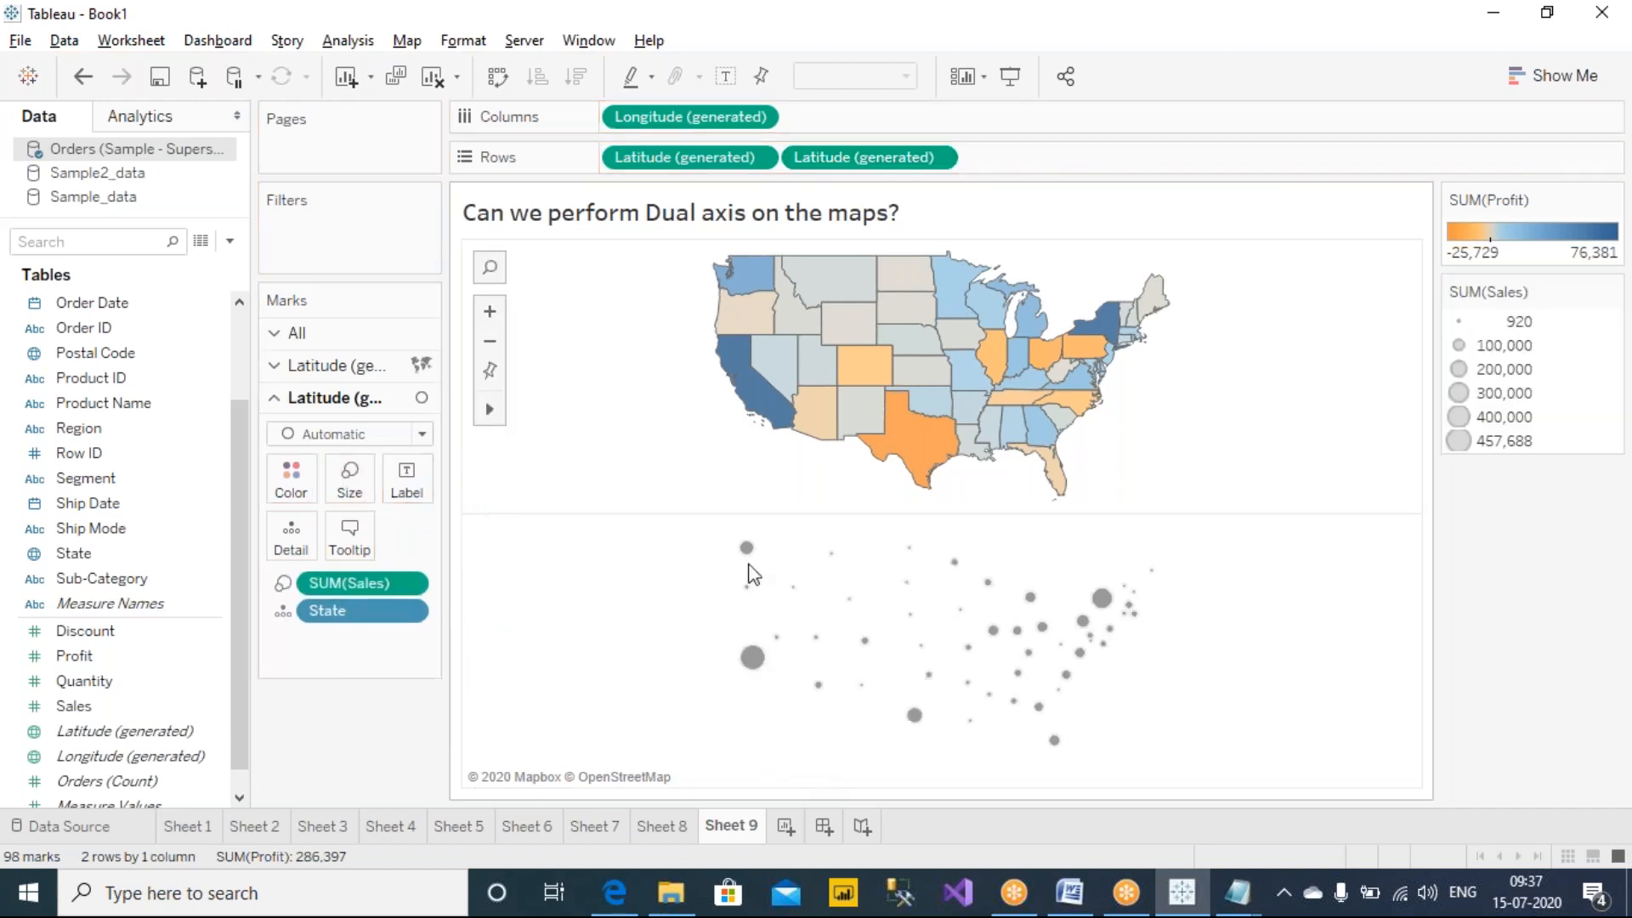
{"action": "left_click", "coordinate": [294, 480]}
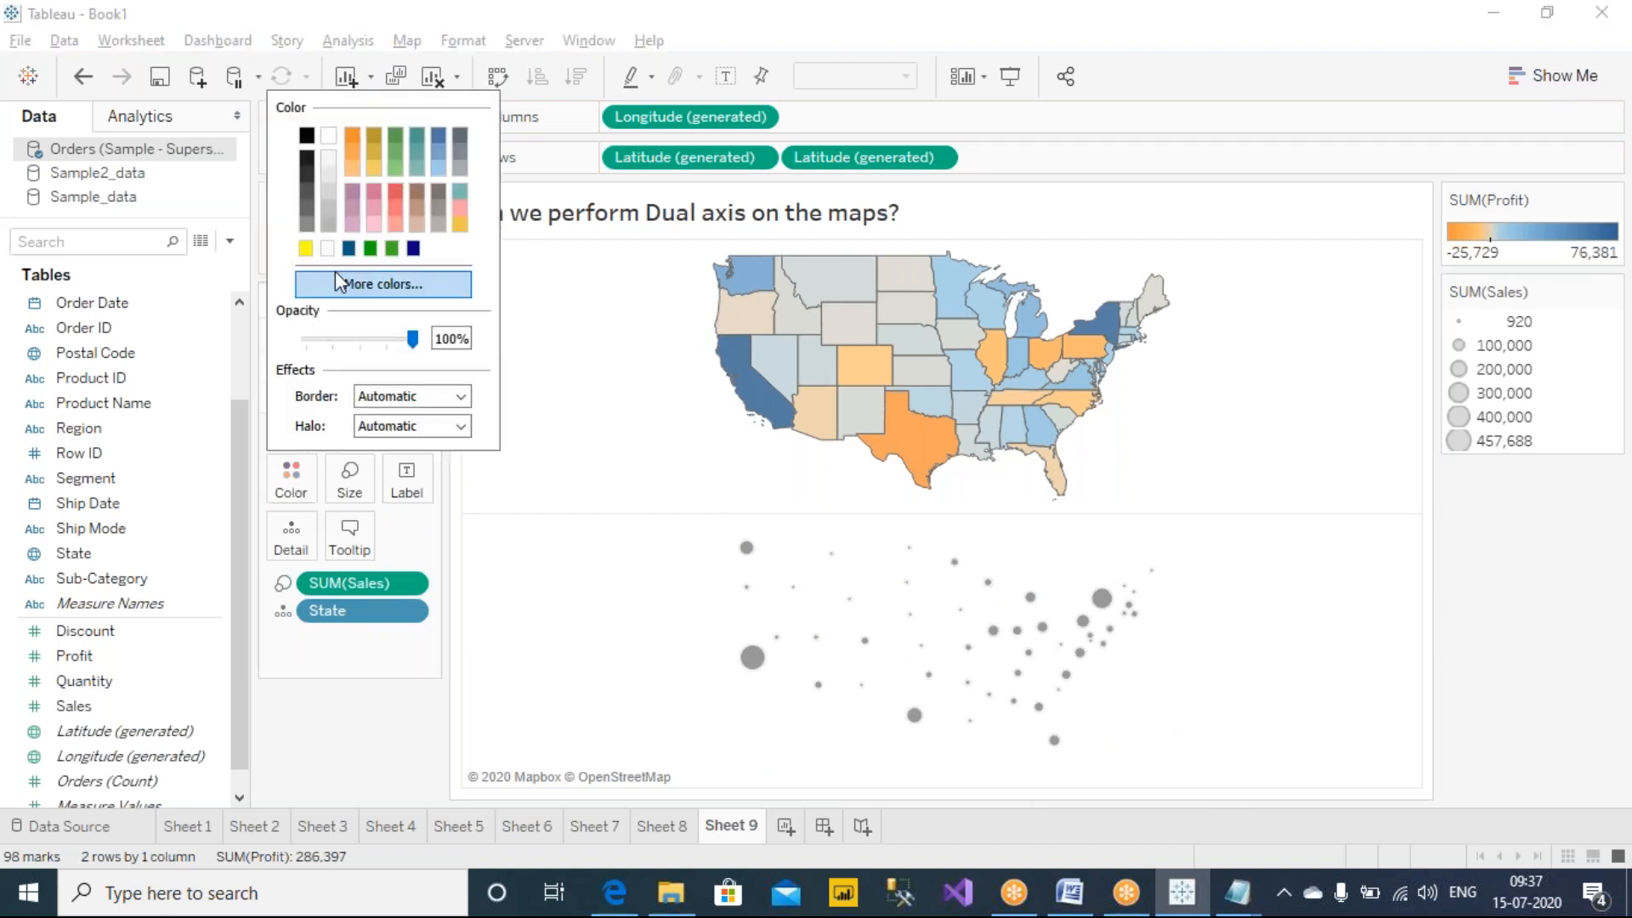
{"action": "left_click", "coordinate": [438, 136]}
{"action": "left_click", "coordinate": [396, 150]}
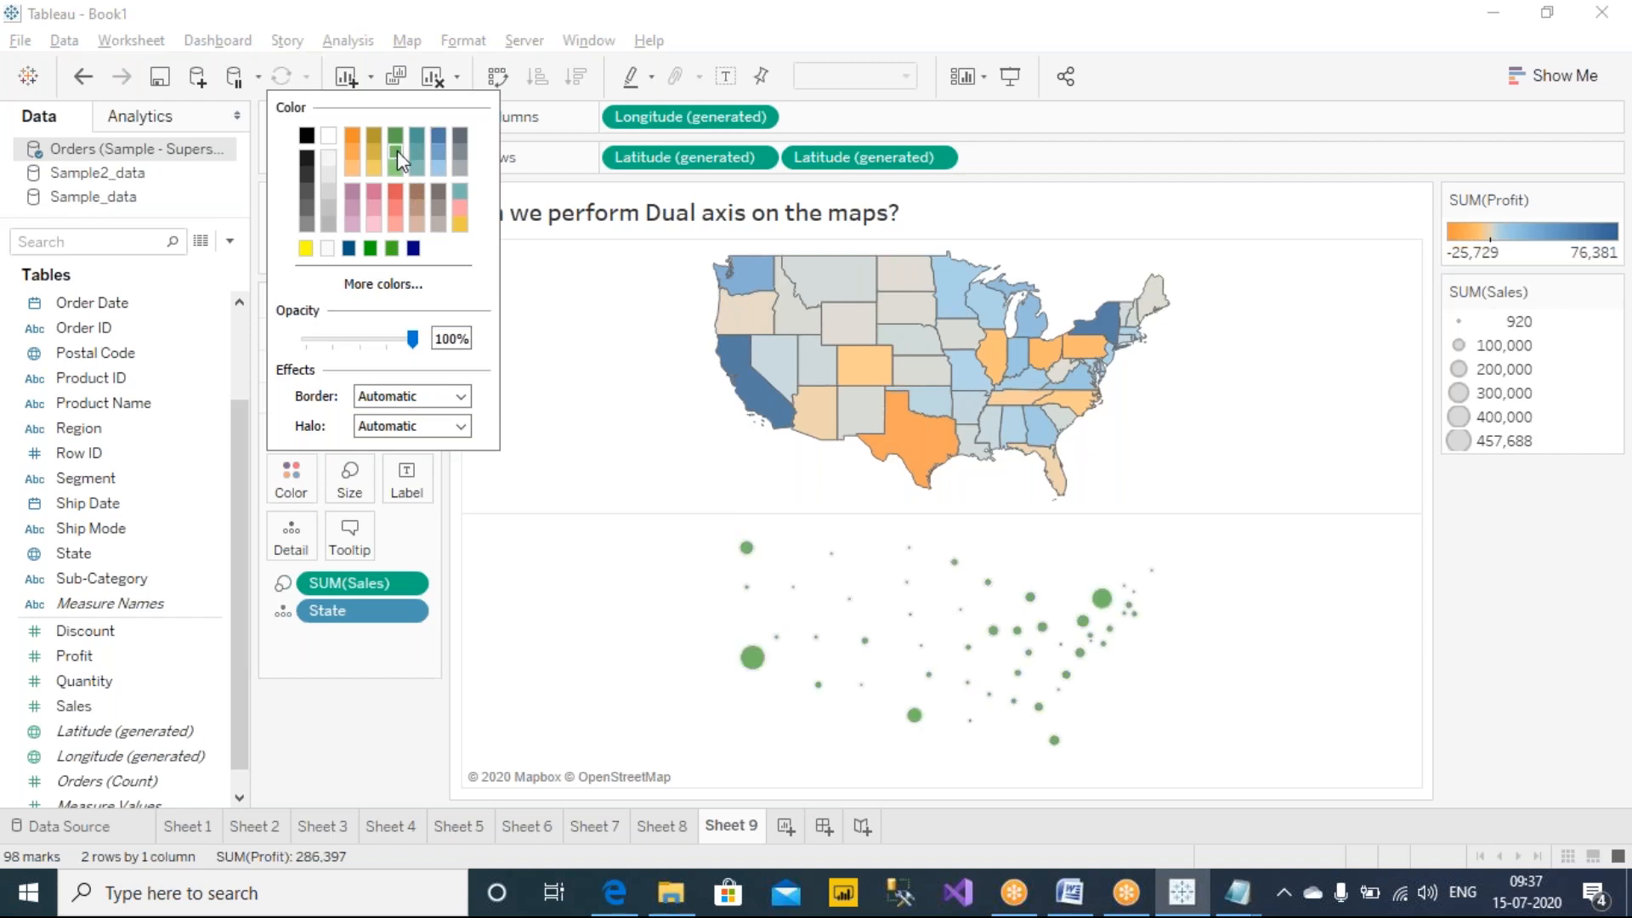
{"action": "left_click", "coordinate": [352, 493]}
{"action": "left_click_drag", "start_coordinate": [432, 545], "coordinate": [433, 545]}
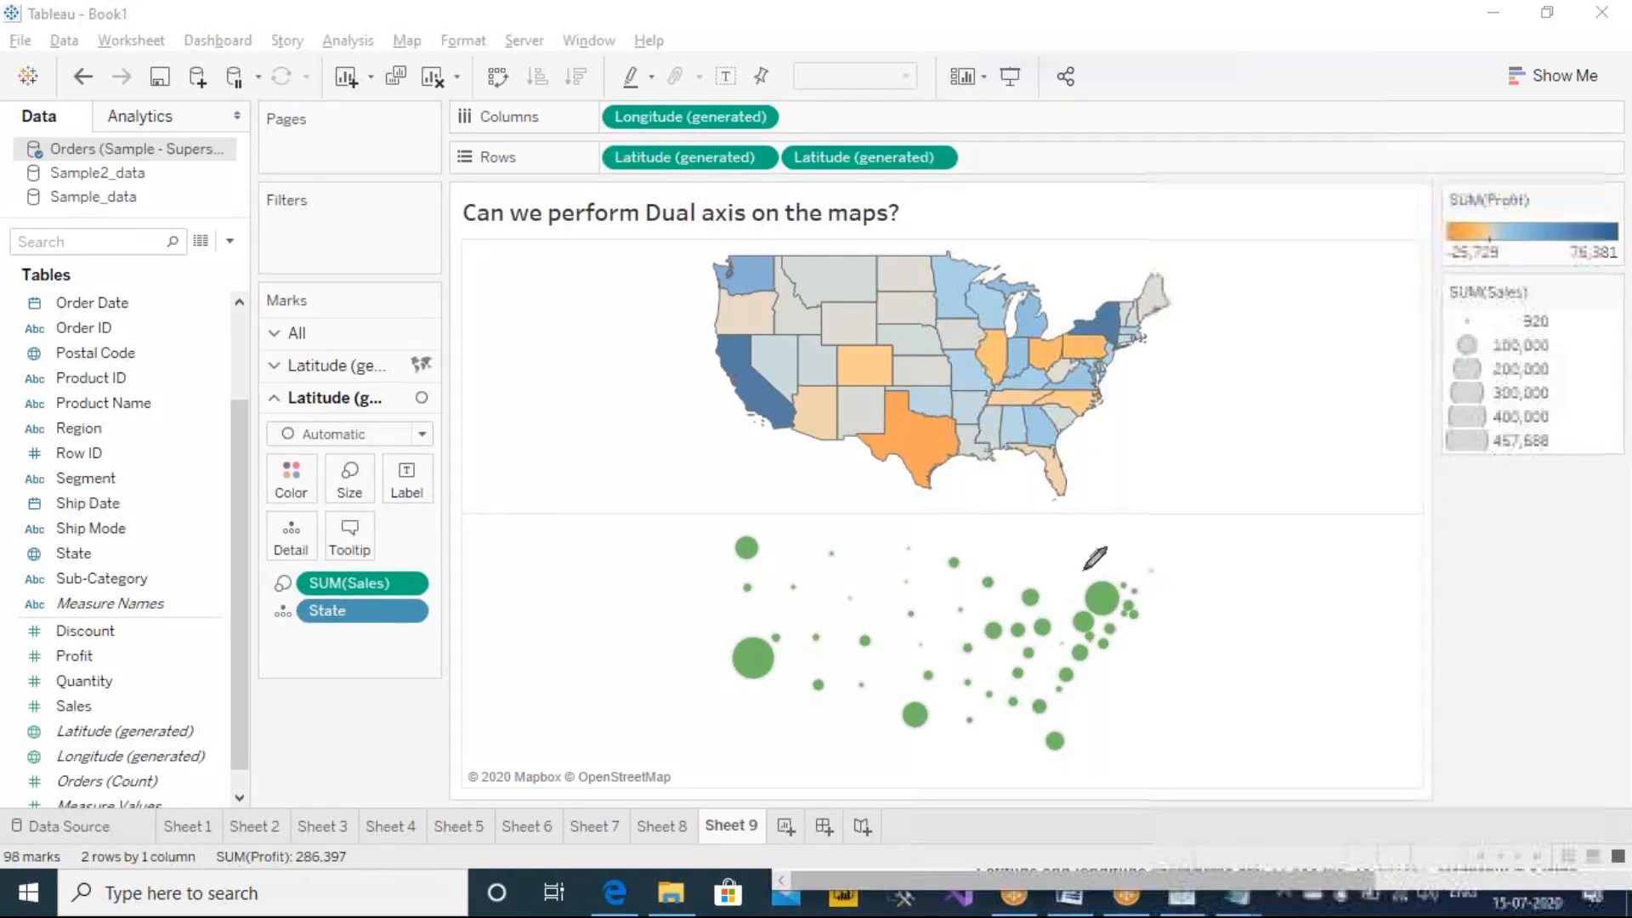
{"action": "mouse_move", "coordinate": [1239, 613]}
{"action": "left_mouse_down"}
{"action": "mouse_move", "coordinate": [1183, 605]}
{"action": "mouse_move", "coordinate": [1194, 646]}
{"action": "mouse_move", "coordinate": [1292, 631]}
{"action": "mouse_move", "coordinate": [1313, 648]}
{"action": "left_mouse_up"}
{"action": "mouse_move", "coordinate": [1134, 364]}
{"action": "left_mouse_down"}
{"action": "mouse_move", "coordinate": [1123, 382]}
{"action": "mouse_move", "coordinate": [1181, 380]}
{"action": "mouse_move", "coordinate": [1218, 402]}
{"action": "mouse_move", "coordinate": [1237, 364]}
{"action": "mouse_move", "coordinate": [1322, 340]}
{"action": "mouse_move", "coordinate": [1317, 392]}
{"action": "mouse_move", "coordinate": [1330, 366]}
{"action": "mouse_move", "coordinate": [1377, 444]}
{"action": "left_mouse_up"}
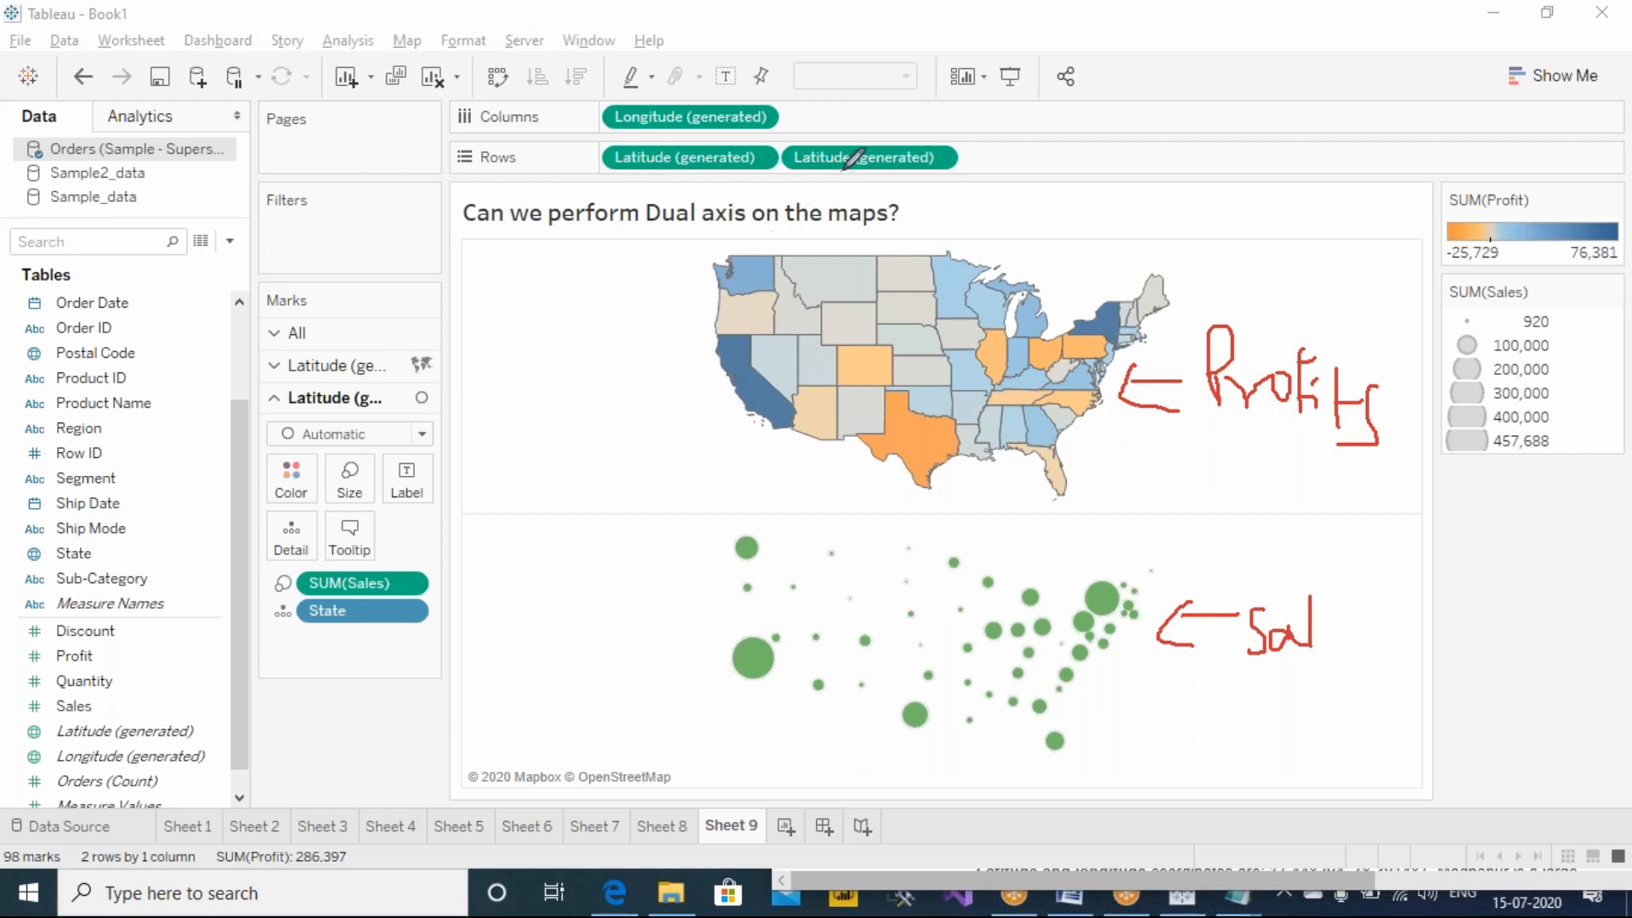
{"action": "left_click_drag", "start_coordinate": [850, 159], "coordinate": [605, 116]}
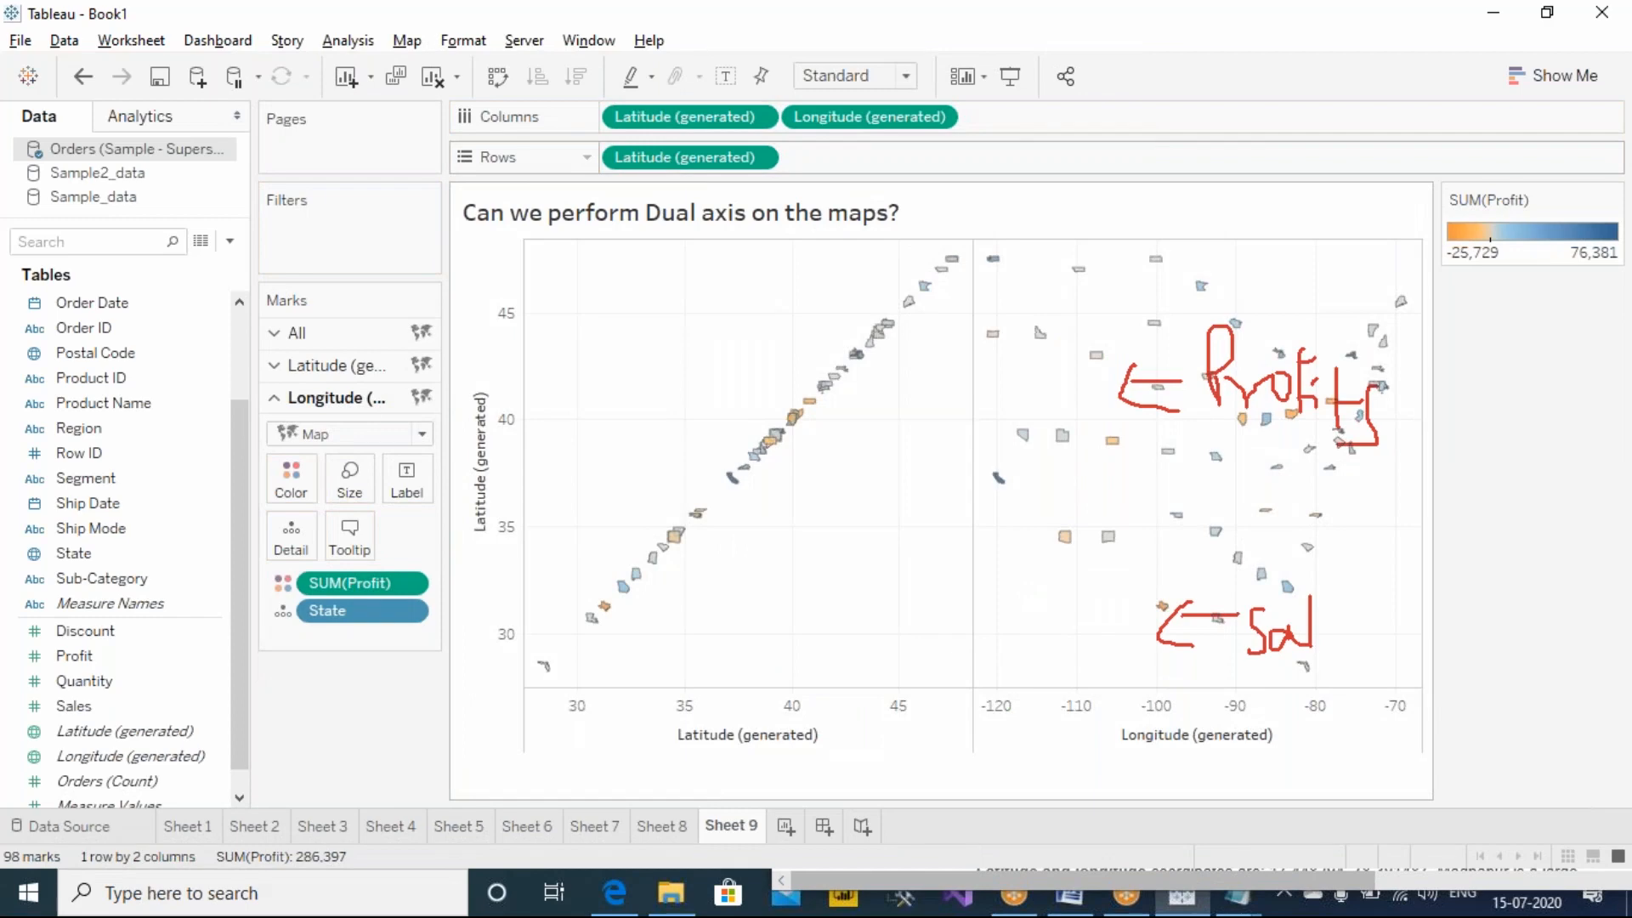
{"action": "key", "text": "ctrl+z"}
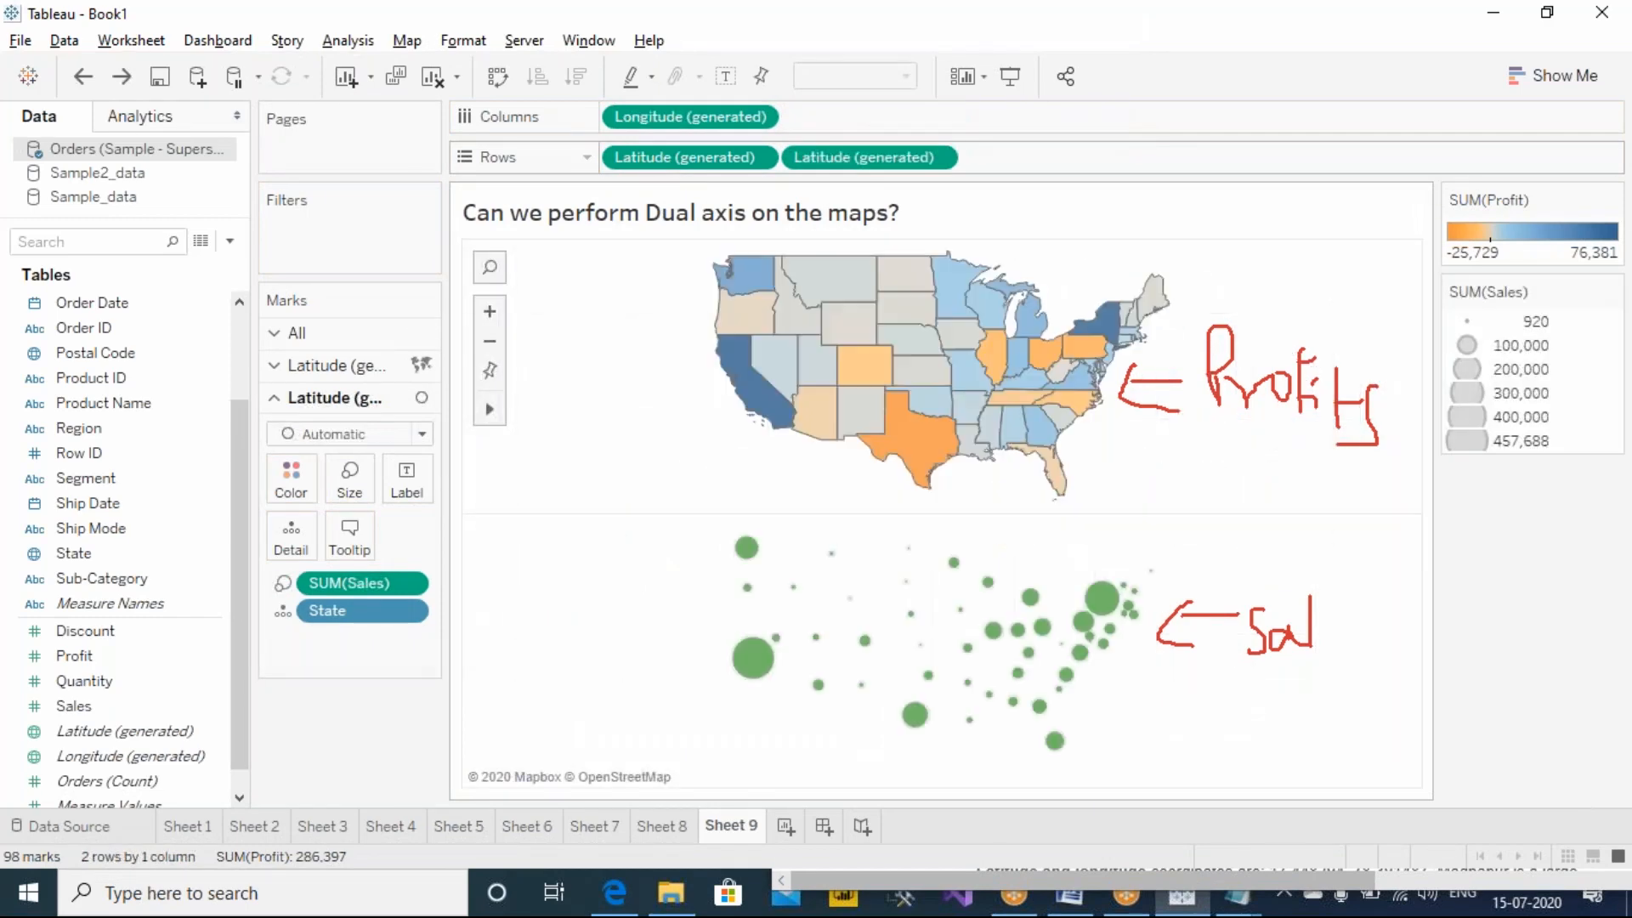
Overlay the filled Profit map and the Sales circles by making the second generated Latitude on Rows a dual axis.
{"action": "right_click", "coordinate": [896, 161]}
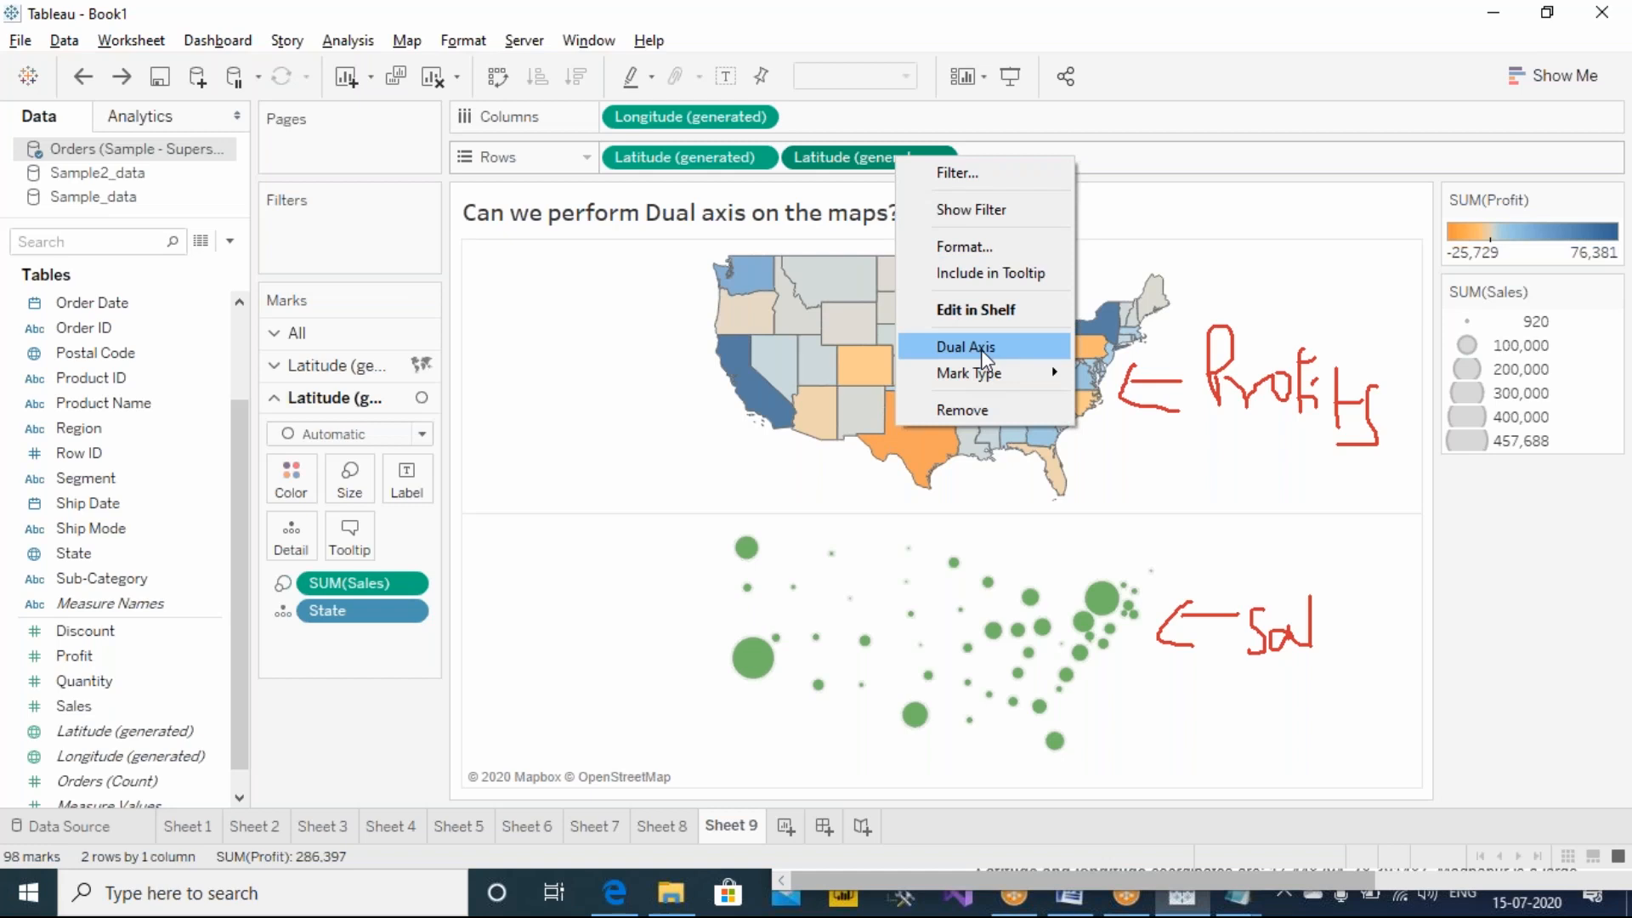
{"action": "right_click", "coordinate": [653, 162]}
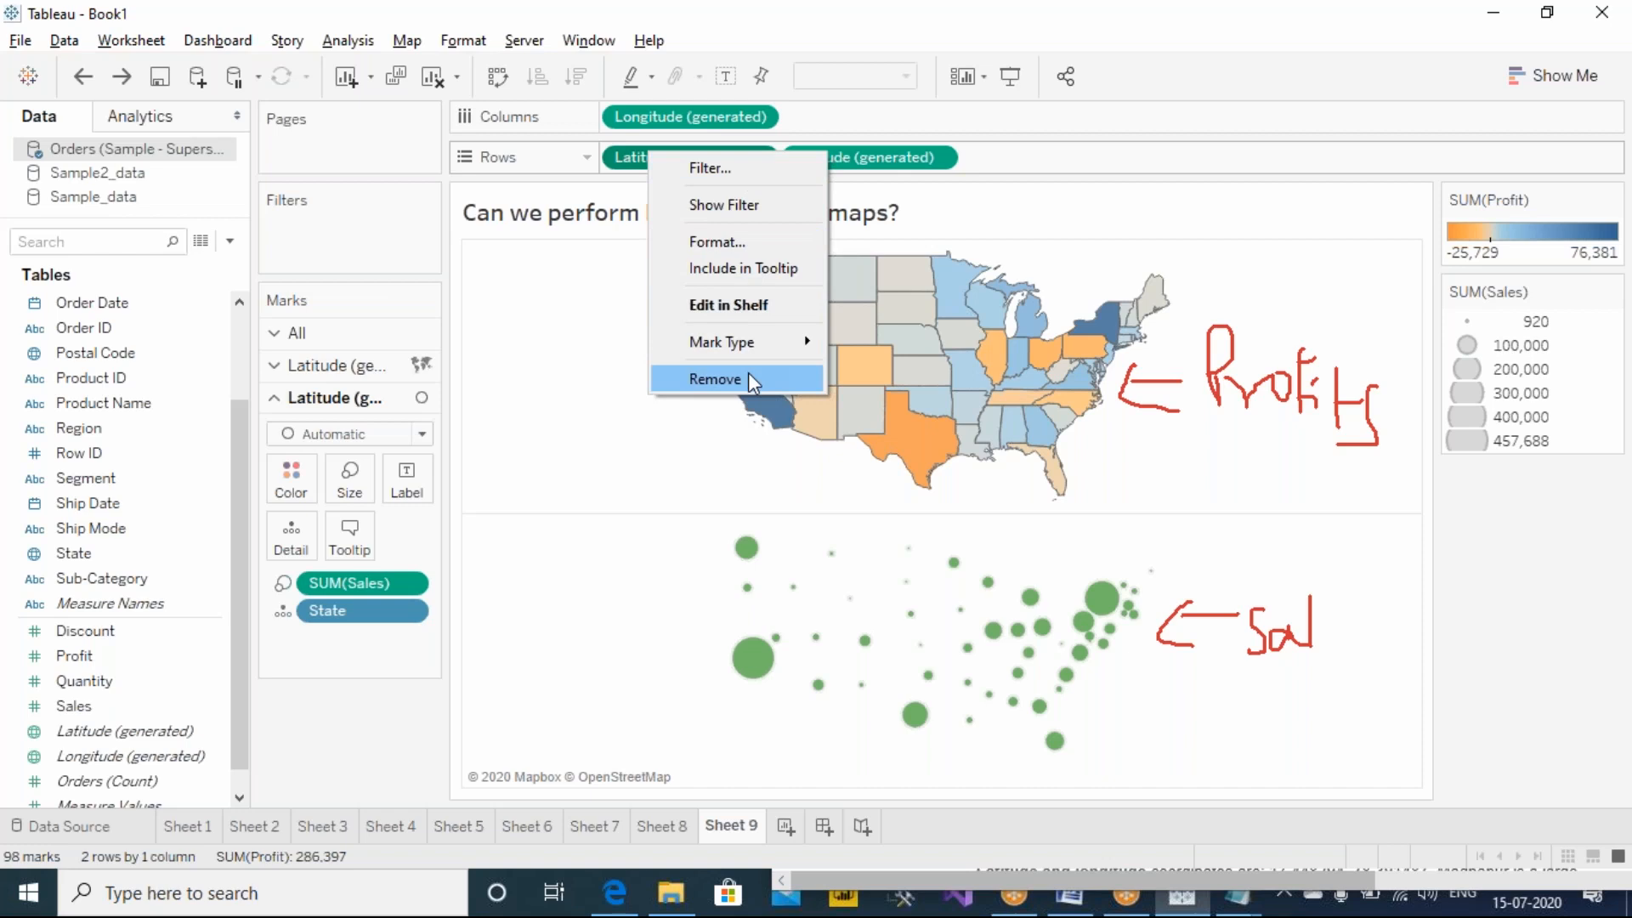
{"action": "right_click", "coordinate": [904, 156]}
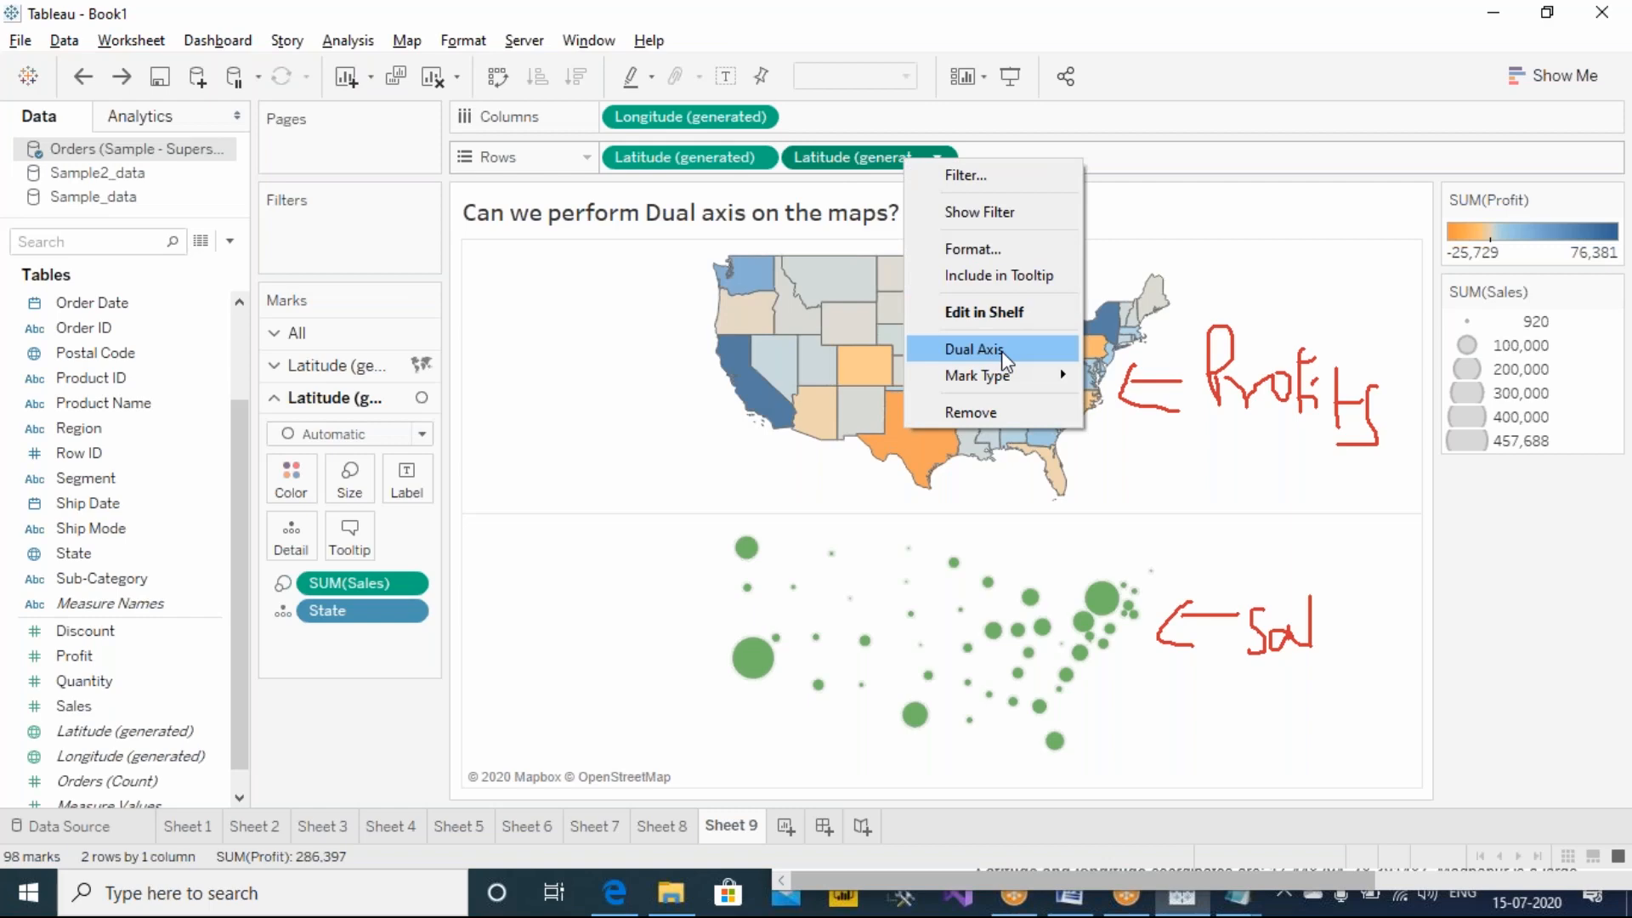
{"action": "left_click", "coordinate": [974, 350]}
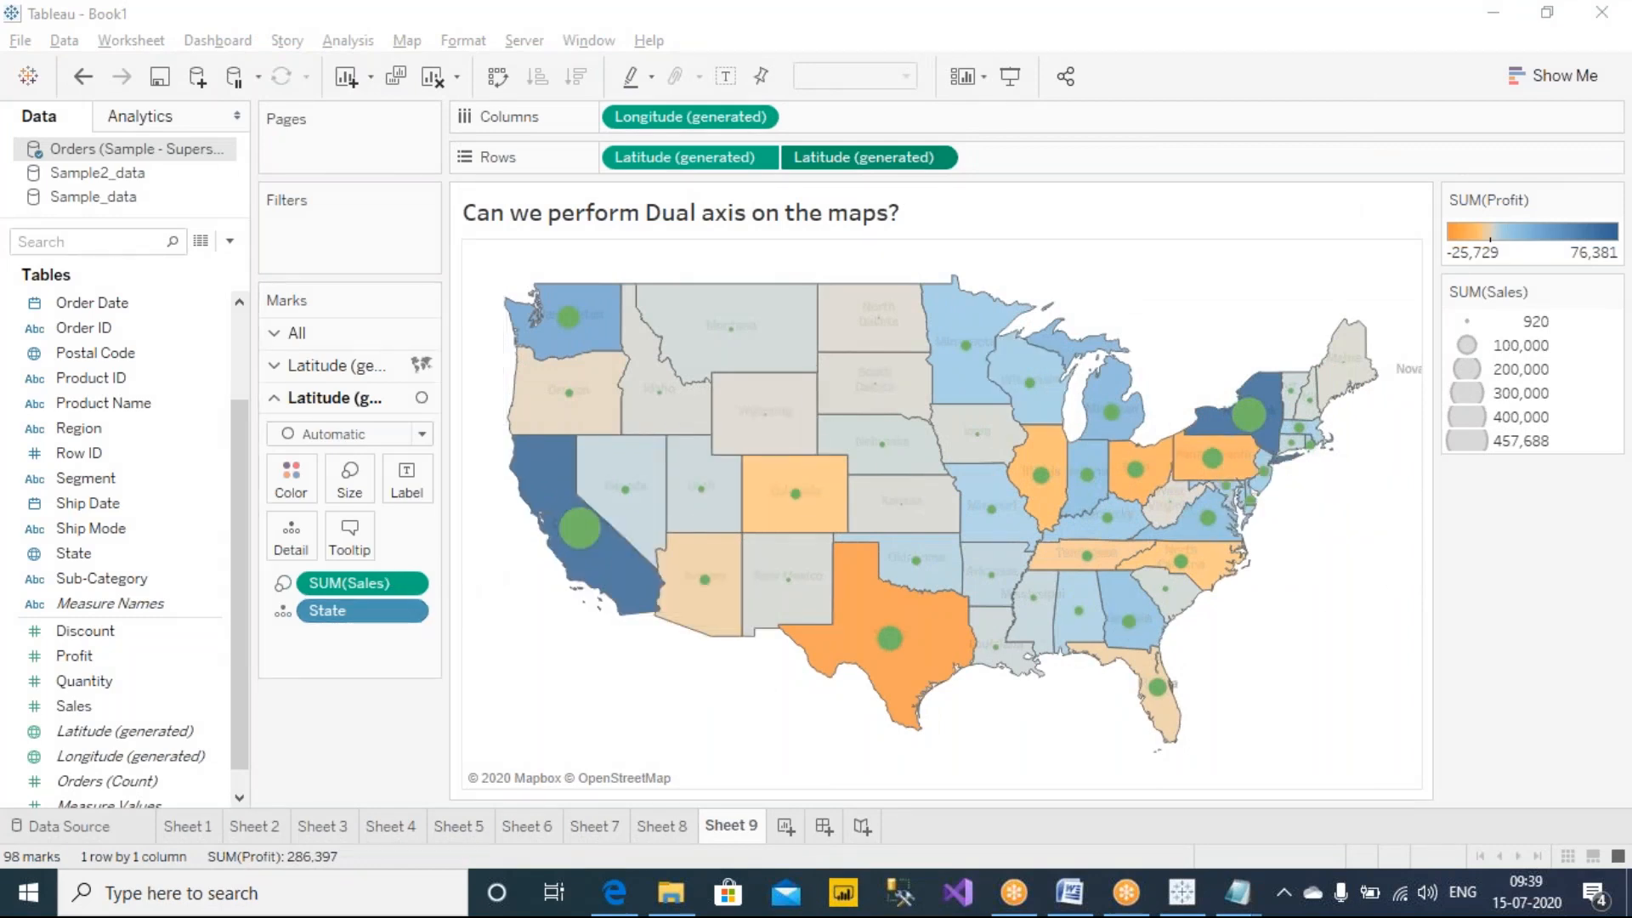
Recolor the Sales circles on the dual-axis map, trying a light pink and settling on red.
{"action": "left_click", "coordinate": [291, 480]}
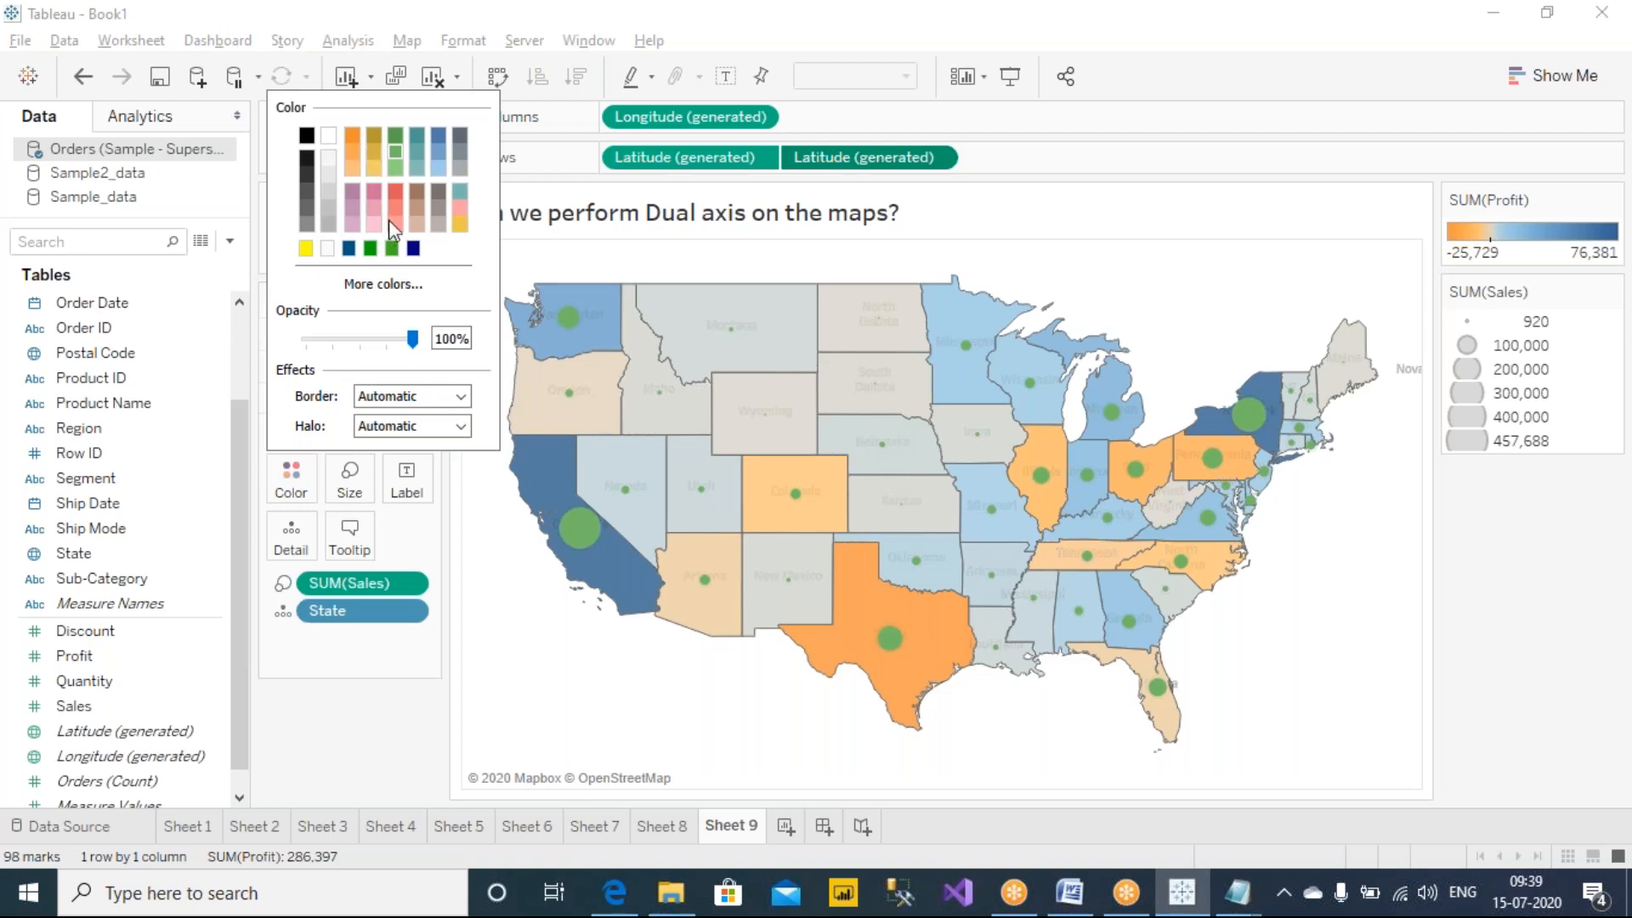
{"action": "left_click", "coordinate": [400, 192]}
{"action": "left_click", "coordinate": [395, 225]}
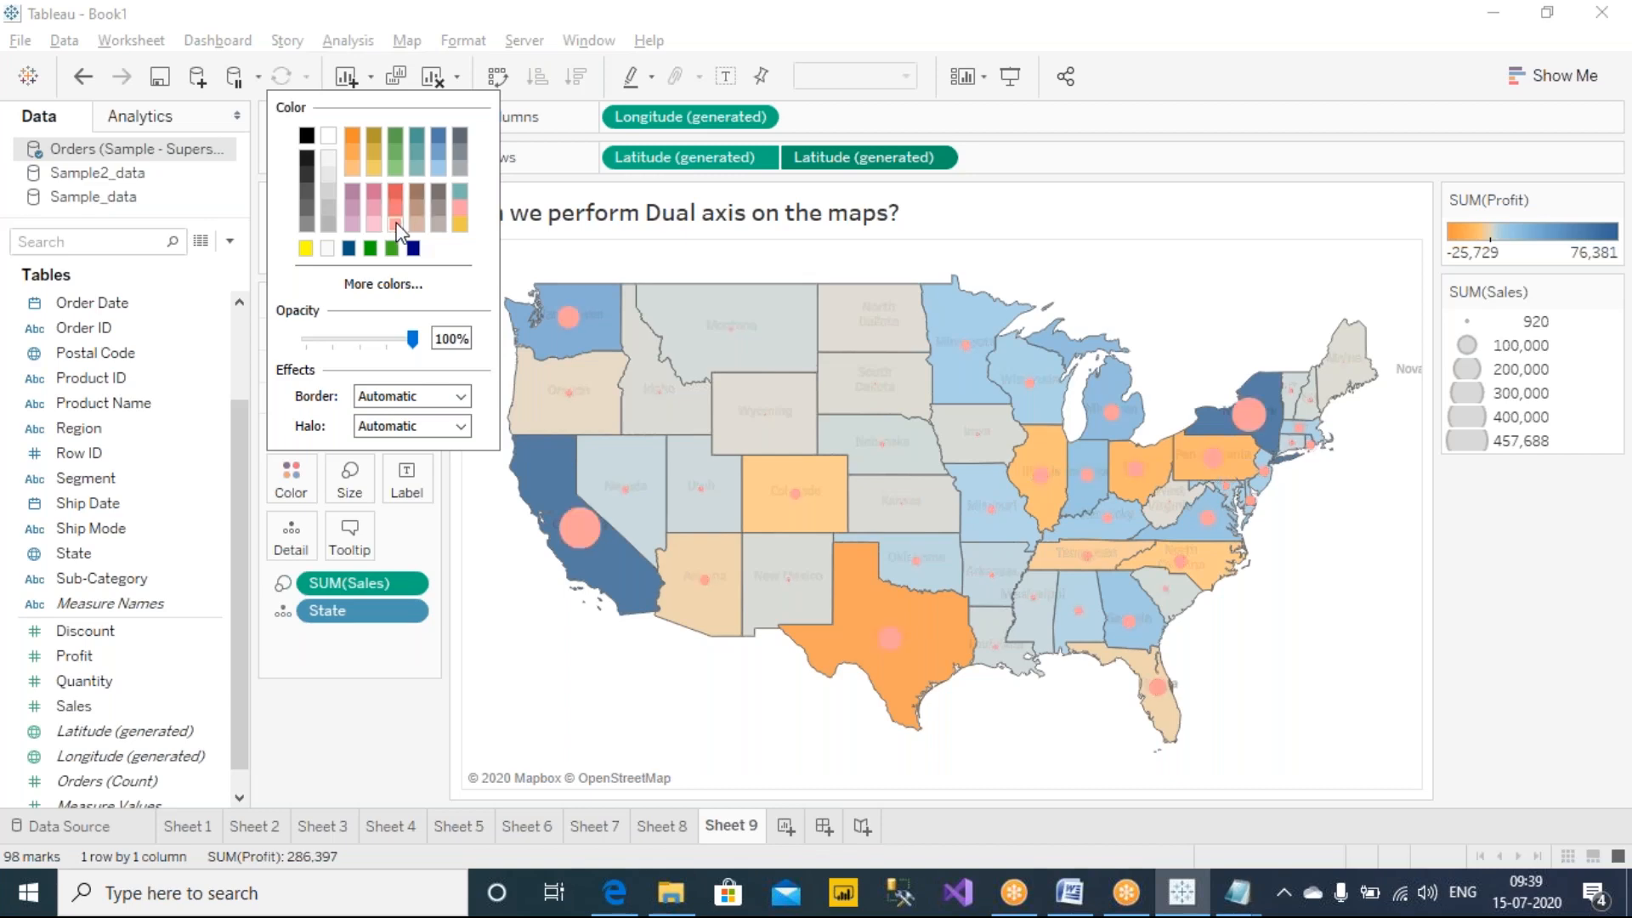
{"action": "left_click", "coordinate": [398, 192]}
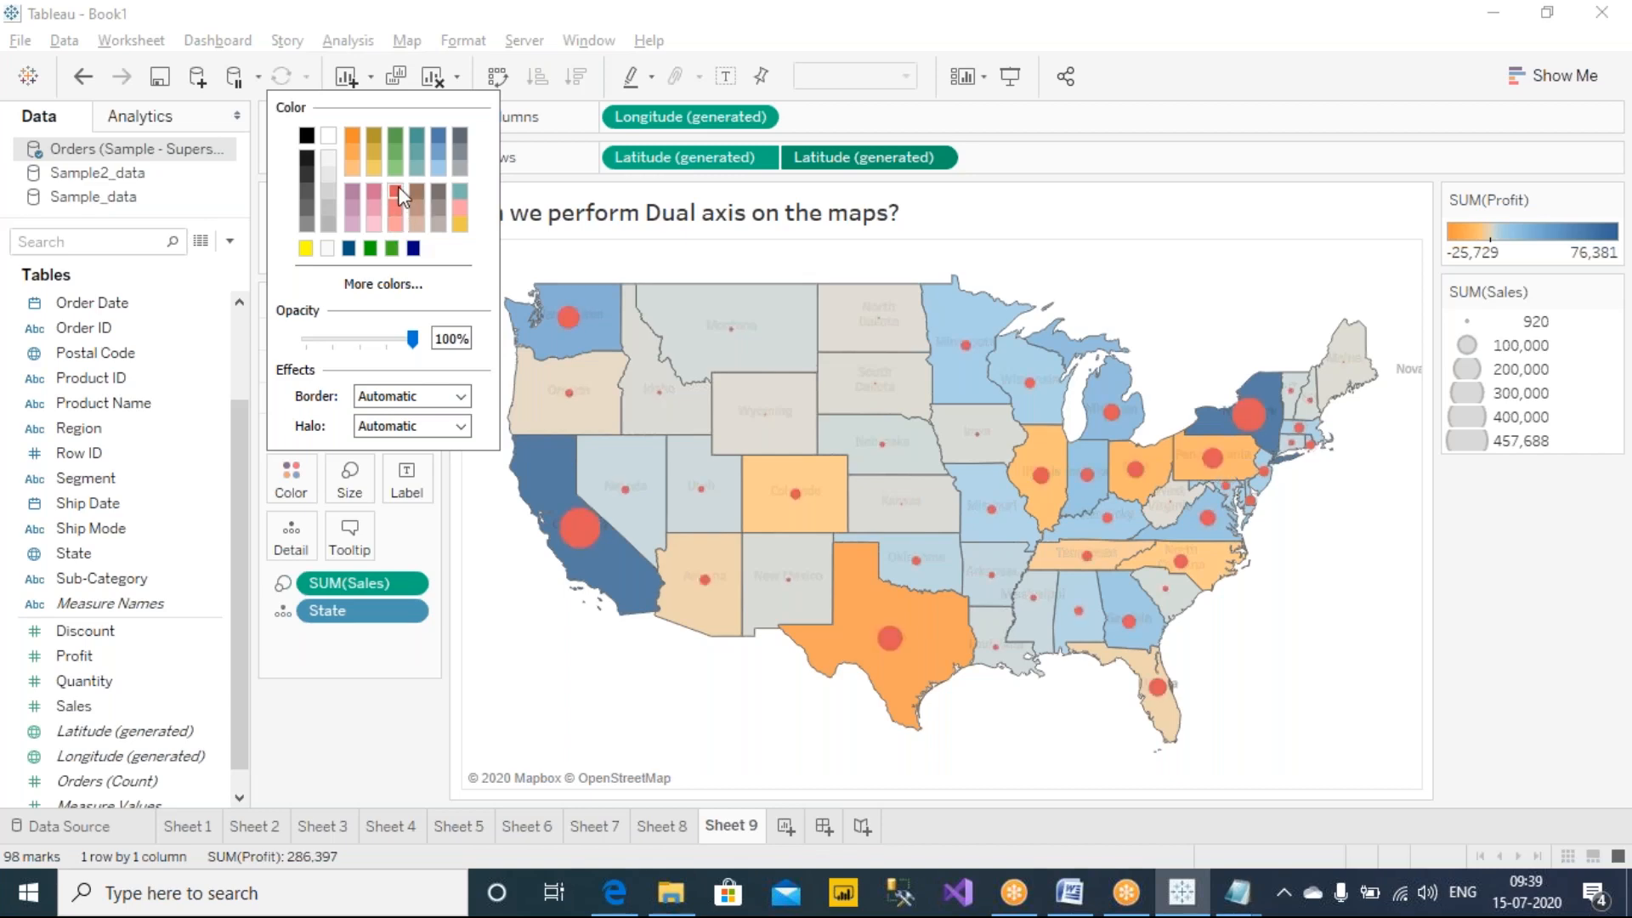
{"action": "left_click", "coordinate": [357, 721]}
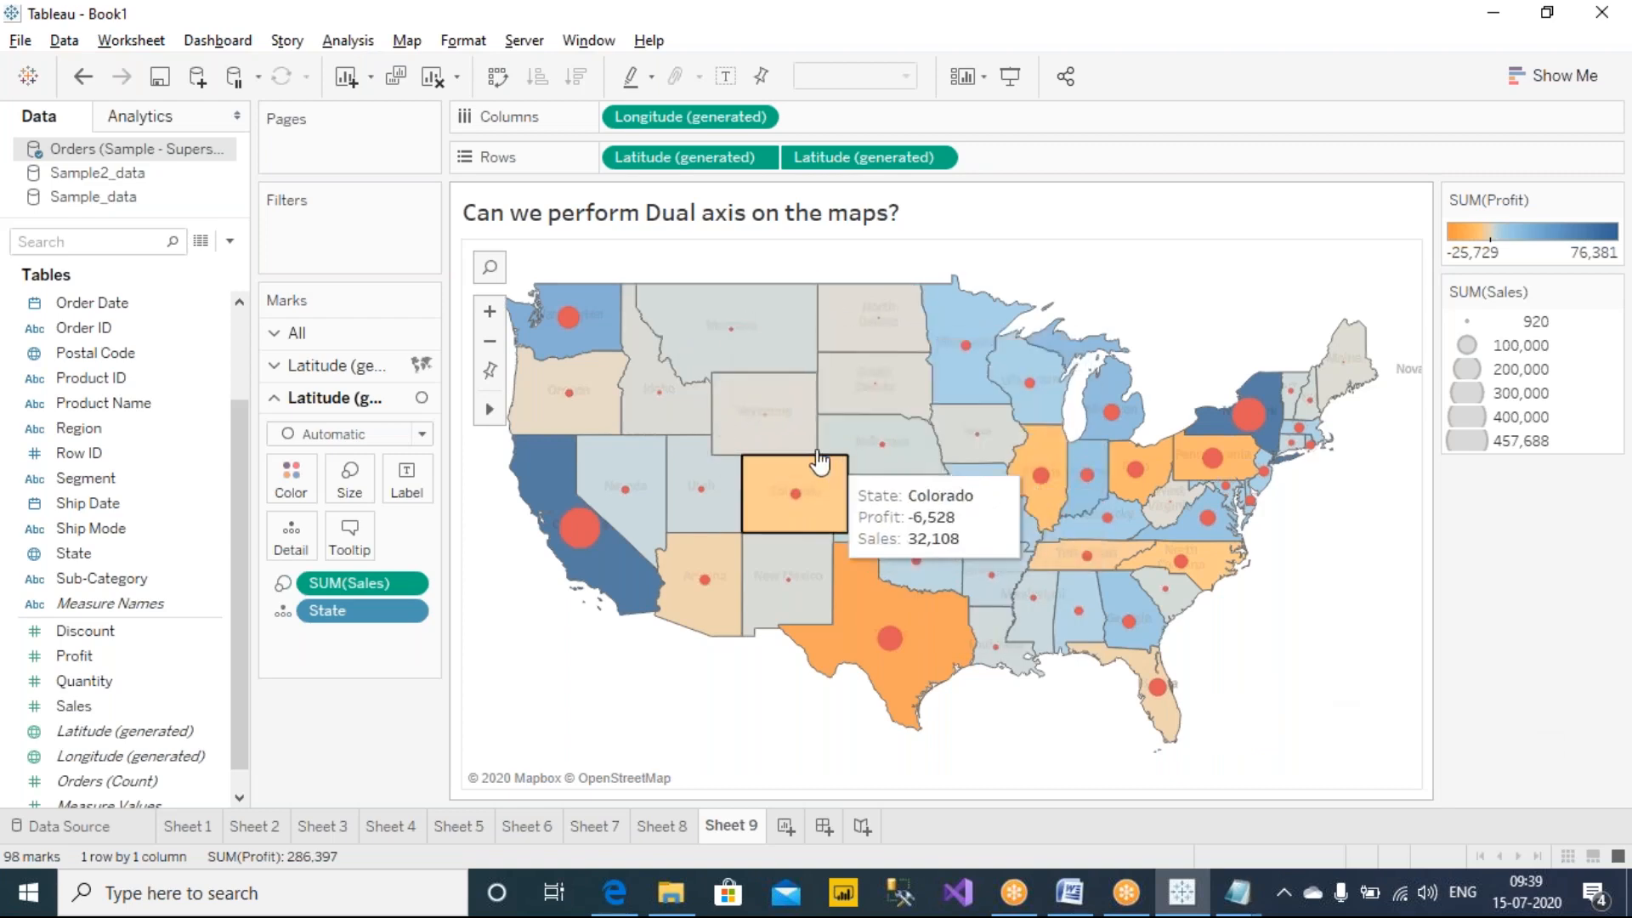
Label the filled Profit map with State, removing the label once and adding it again.
{"action": "left_click", "coordinate": [690, 158]}
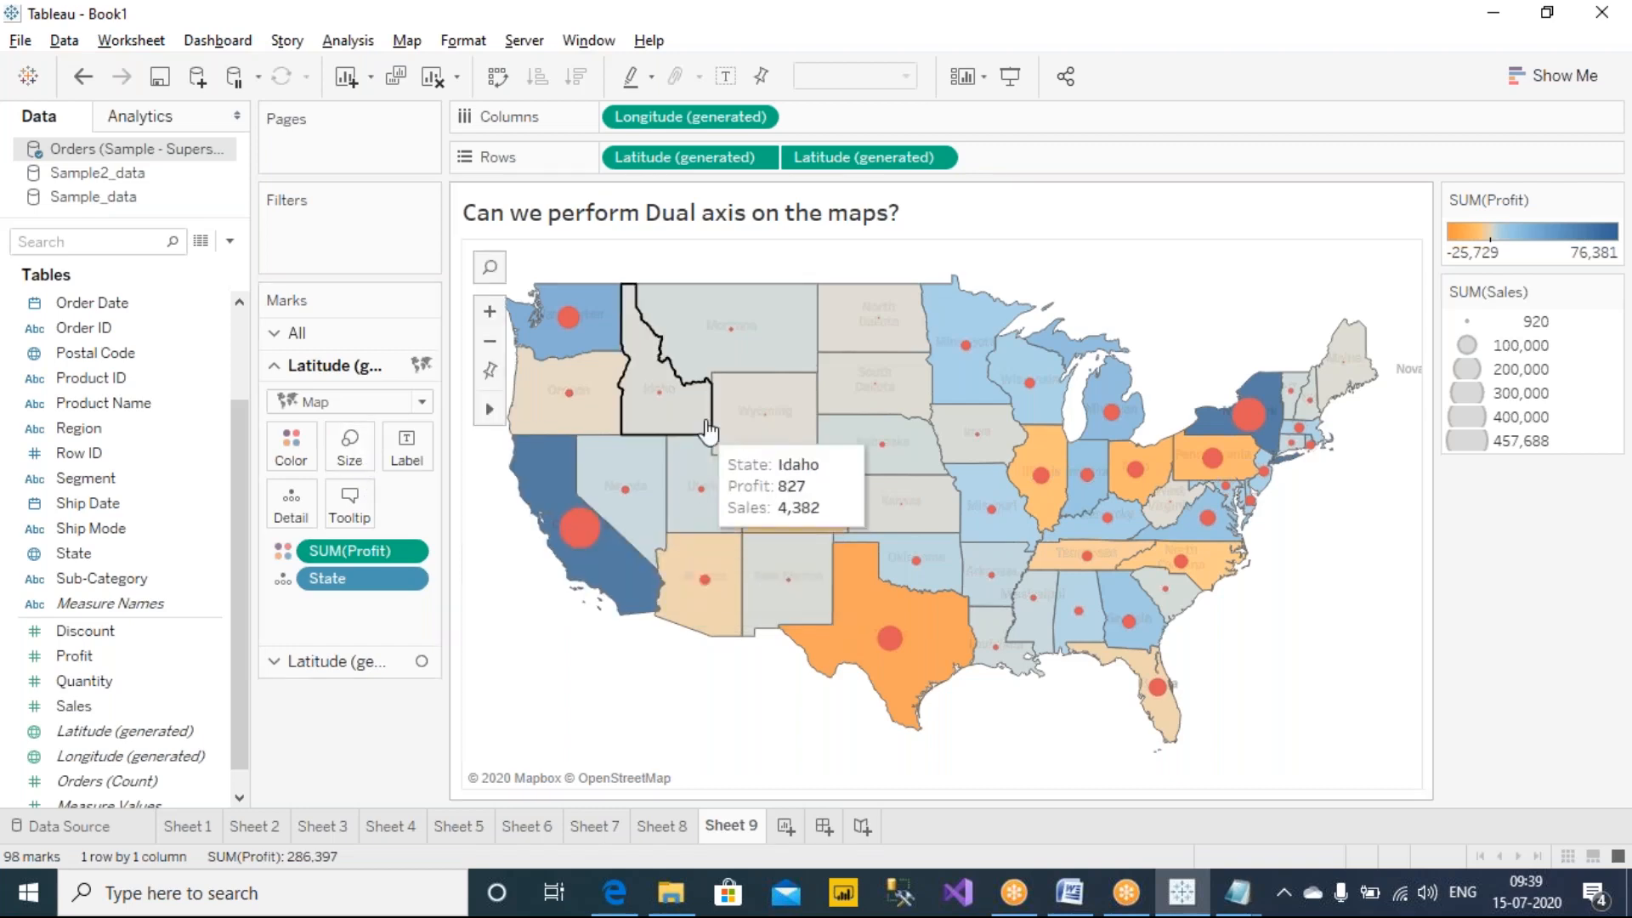
{"action": "scroll", "coordinate": [187, 629], "scroll_direction": "down", "scroll_amount": 1}
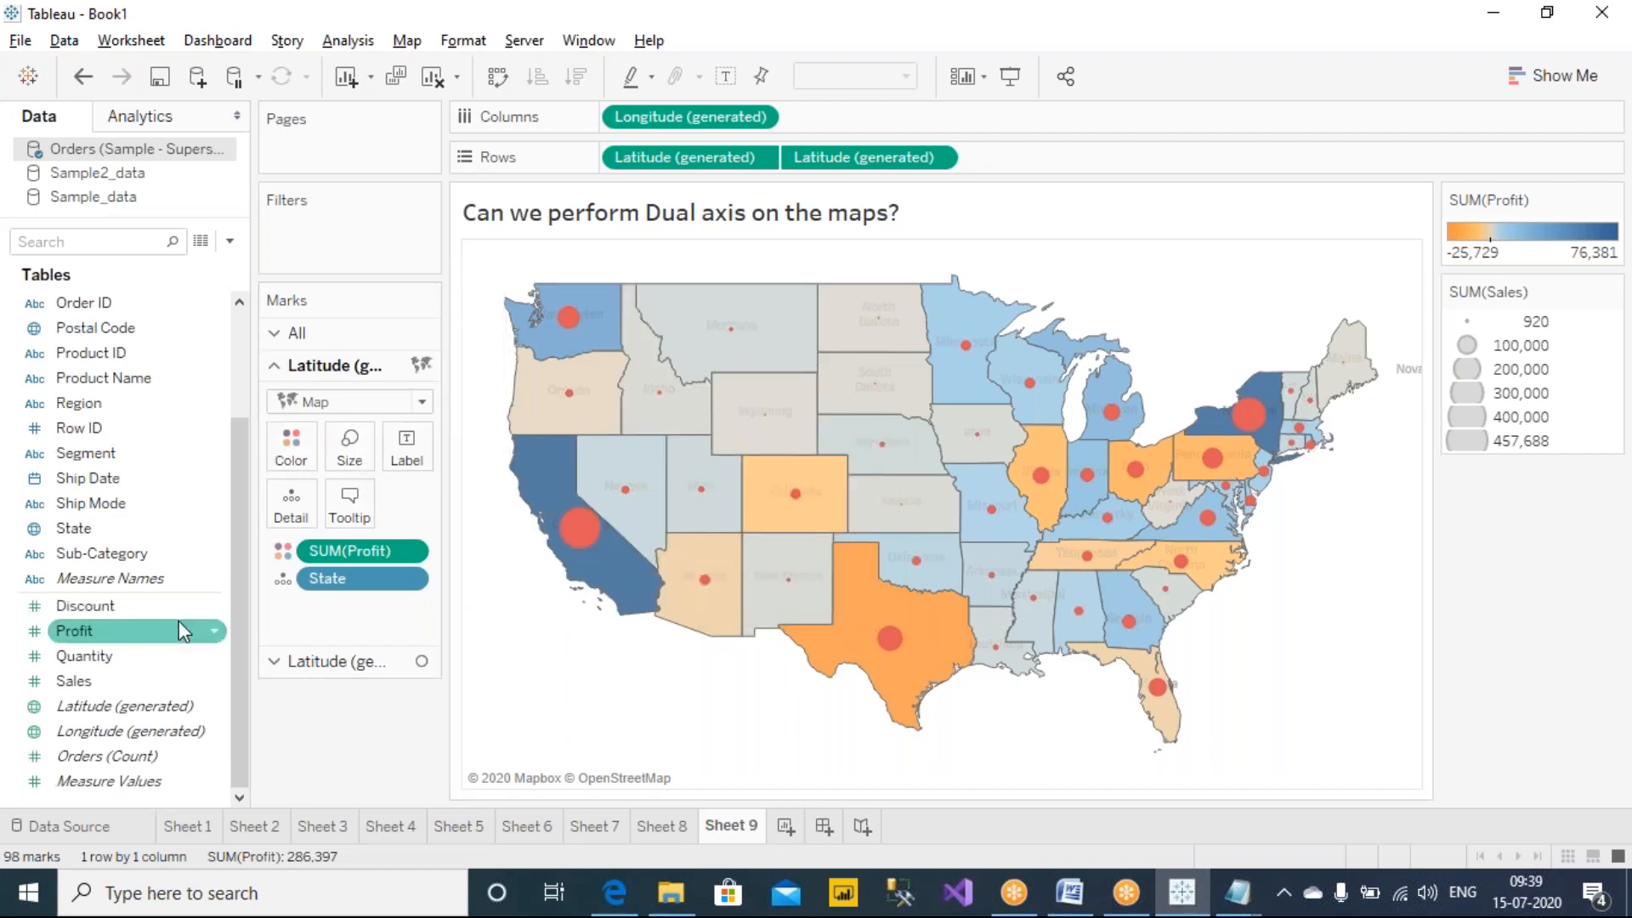
{"action": "left_click_drag", "start_coordinate": [91, 529], "coordinate": [406, 446]}
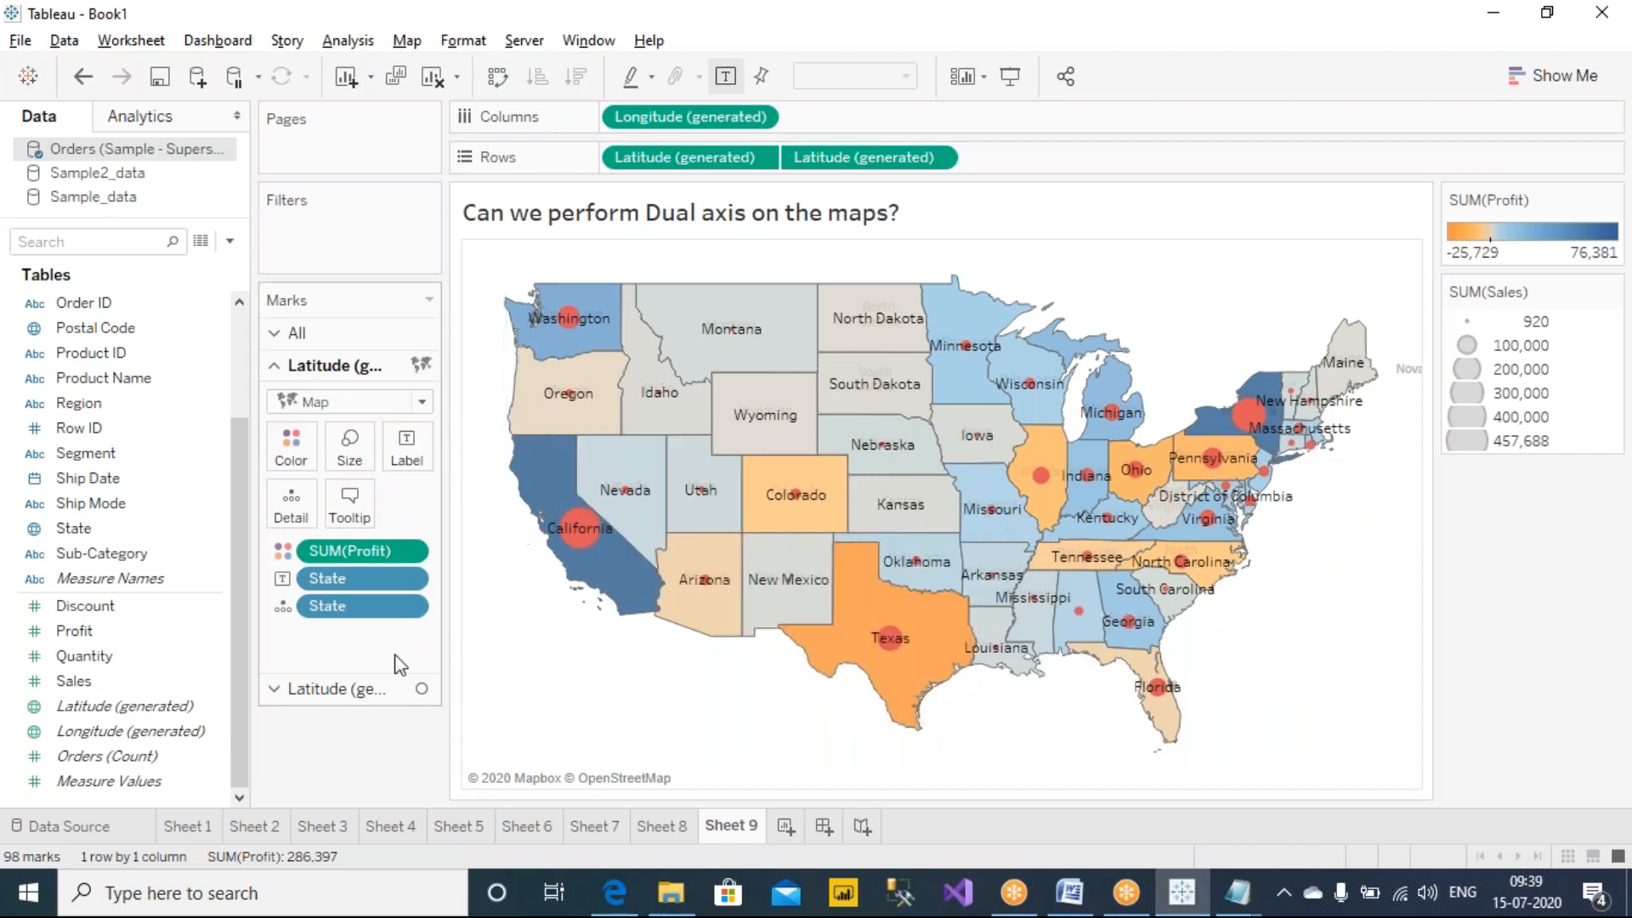
{"action": "left_click_drag", "start_coordinate": [355, 578], "coordinate": [349, 748]}
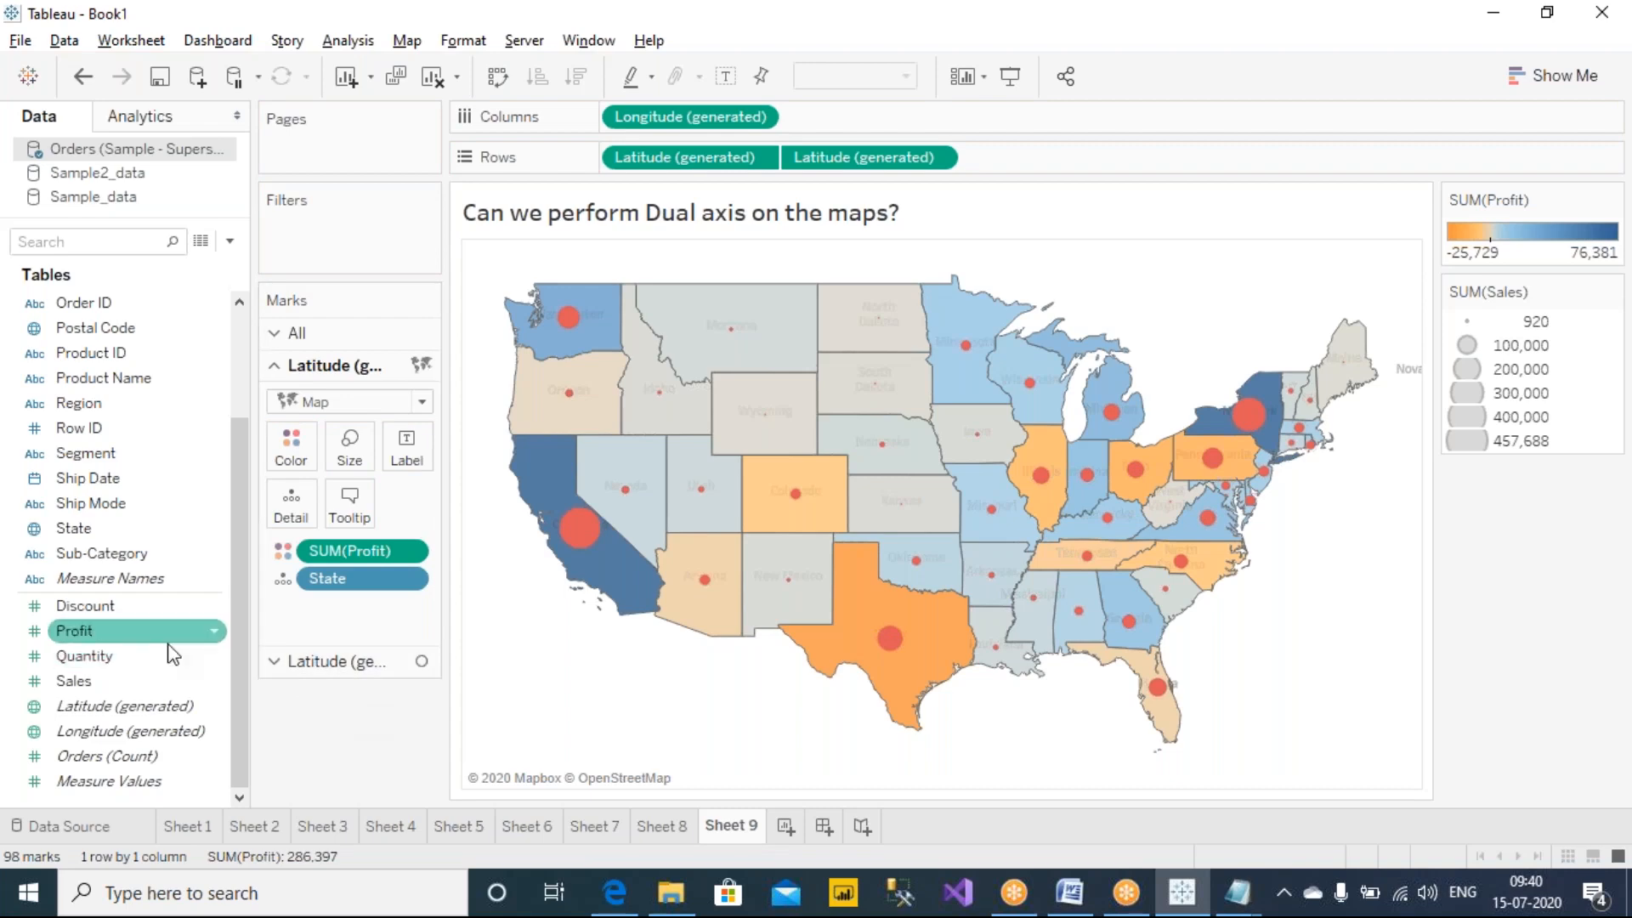
{"action": "left_click_drag", "start_coordinate": [74, 528], "coordinate": [407, 446]}
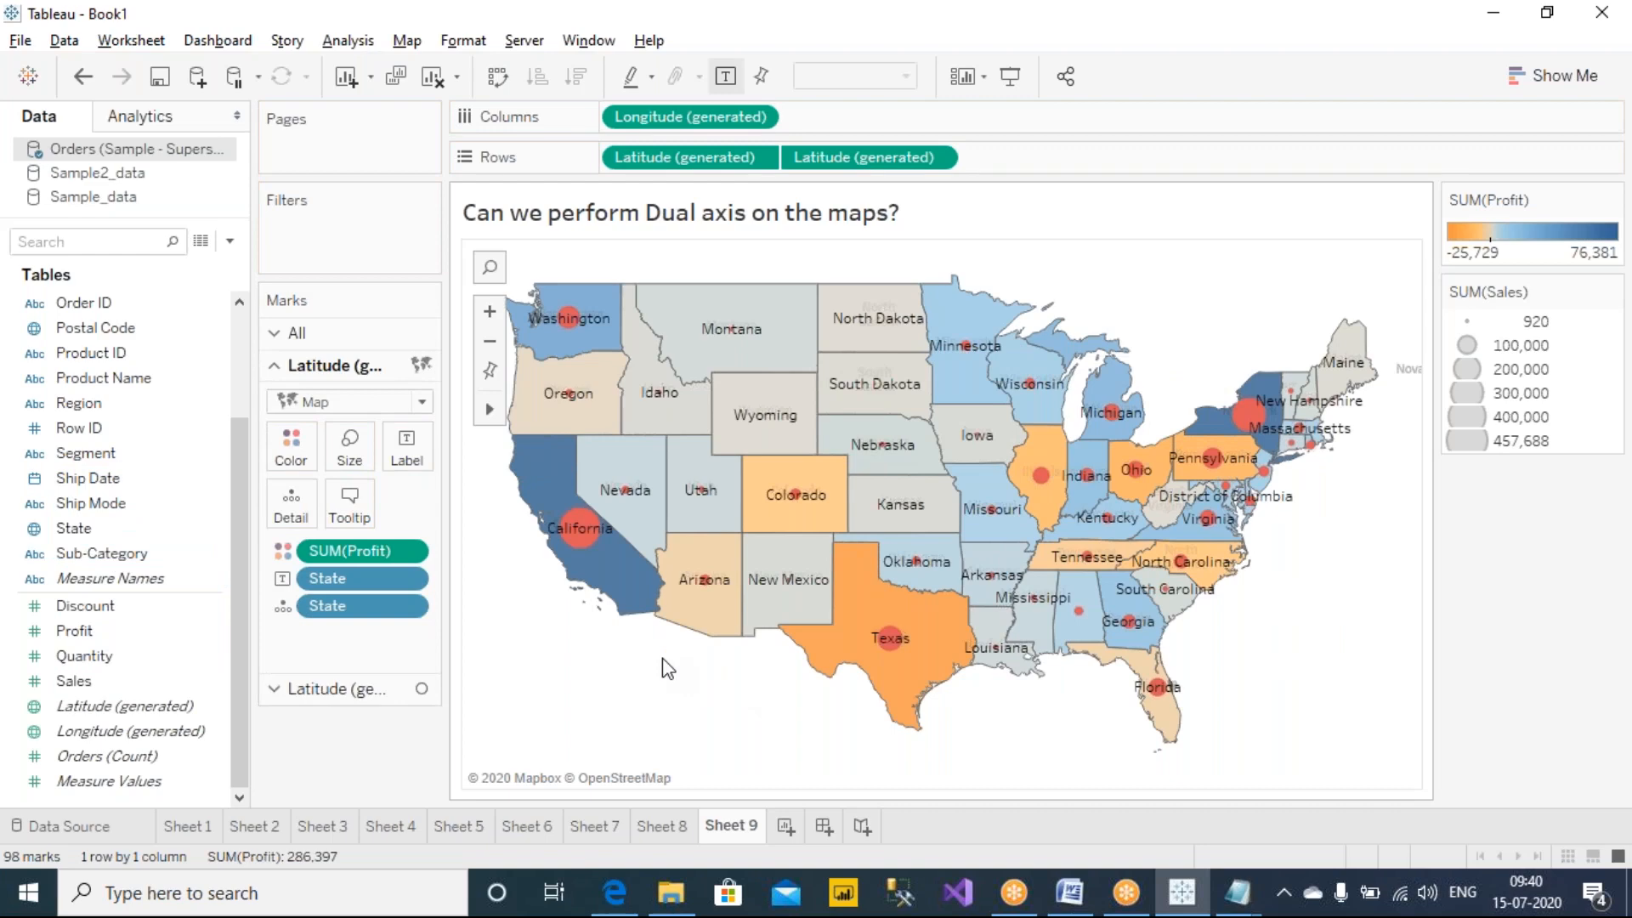
Show the filled map's State labels only on selected marks, allow overlapping labels, and check Wyoming and Texas.
{"action": "left_click", "coordinate": [402, 450]}
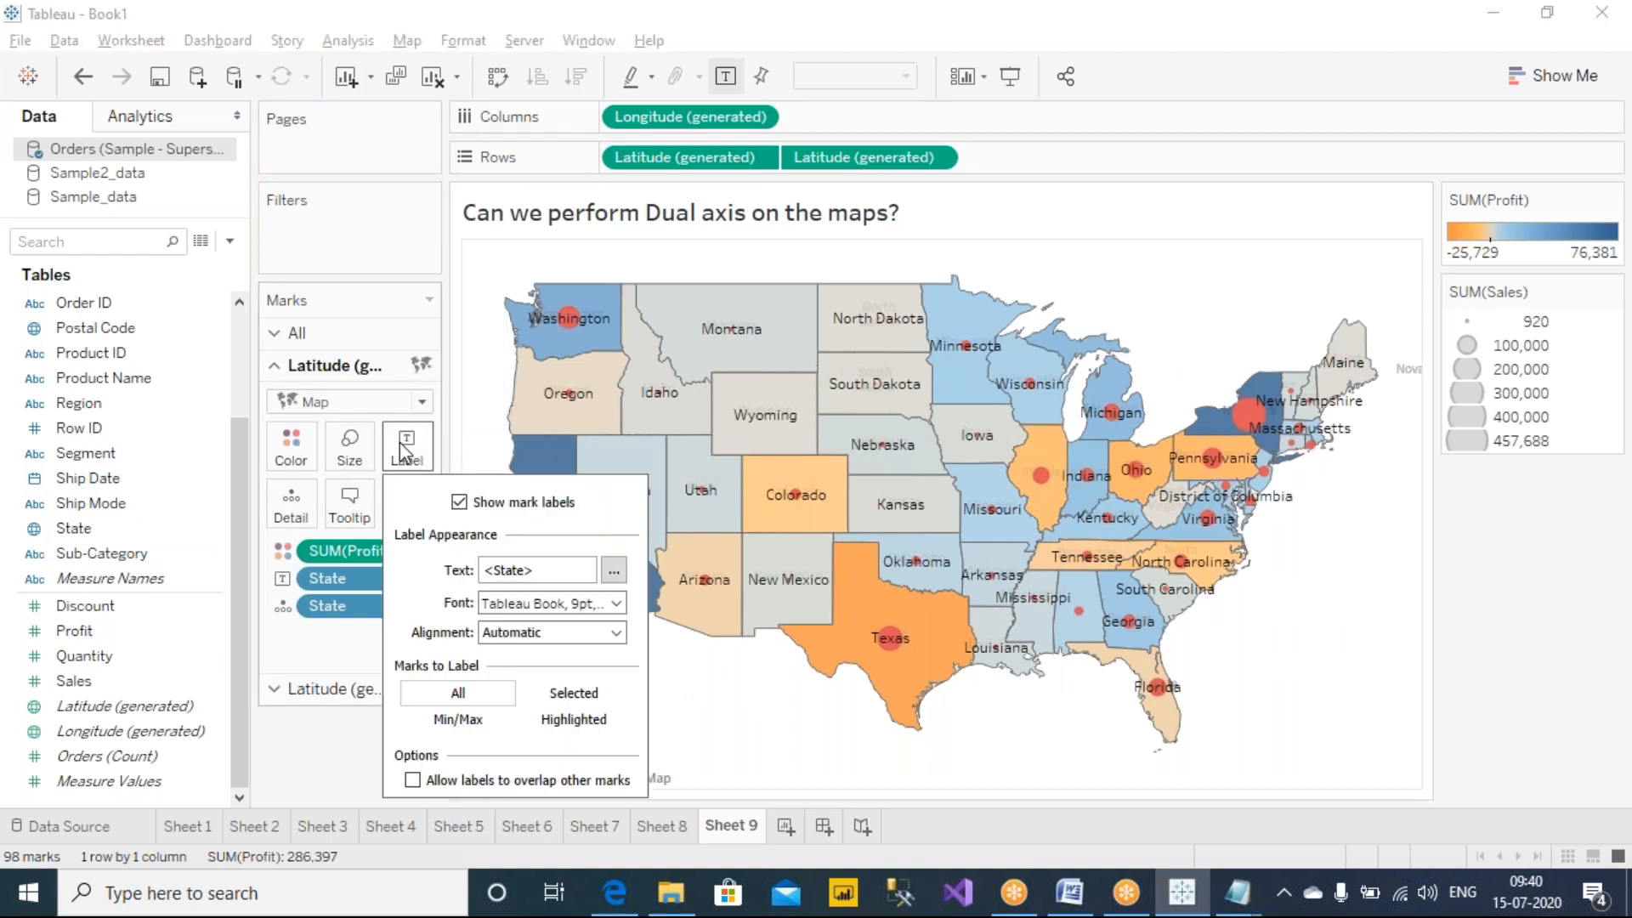
{"action": "left_click", "coordinate": [588, 696]}
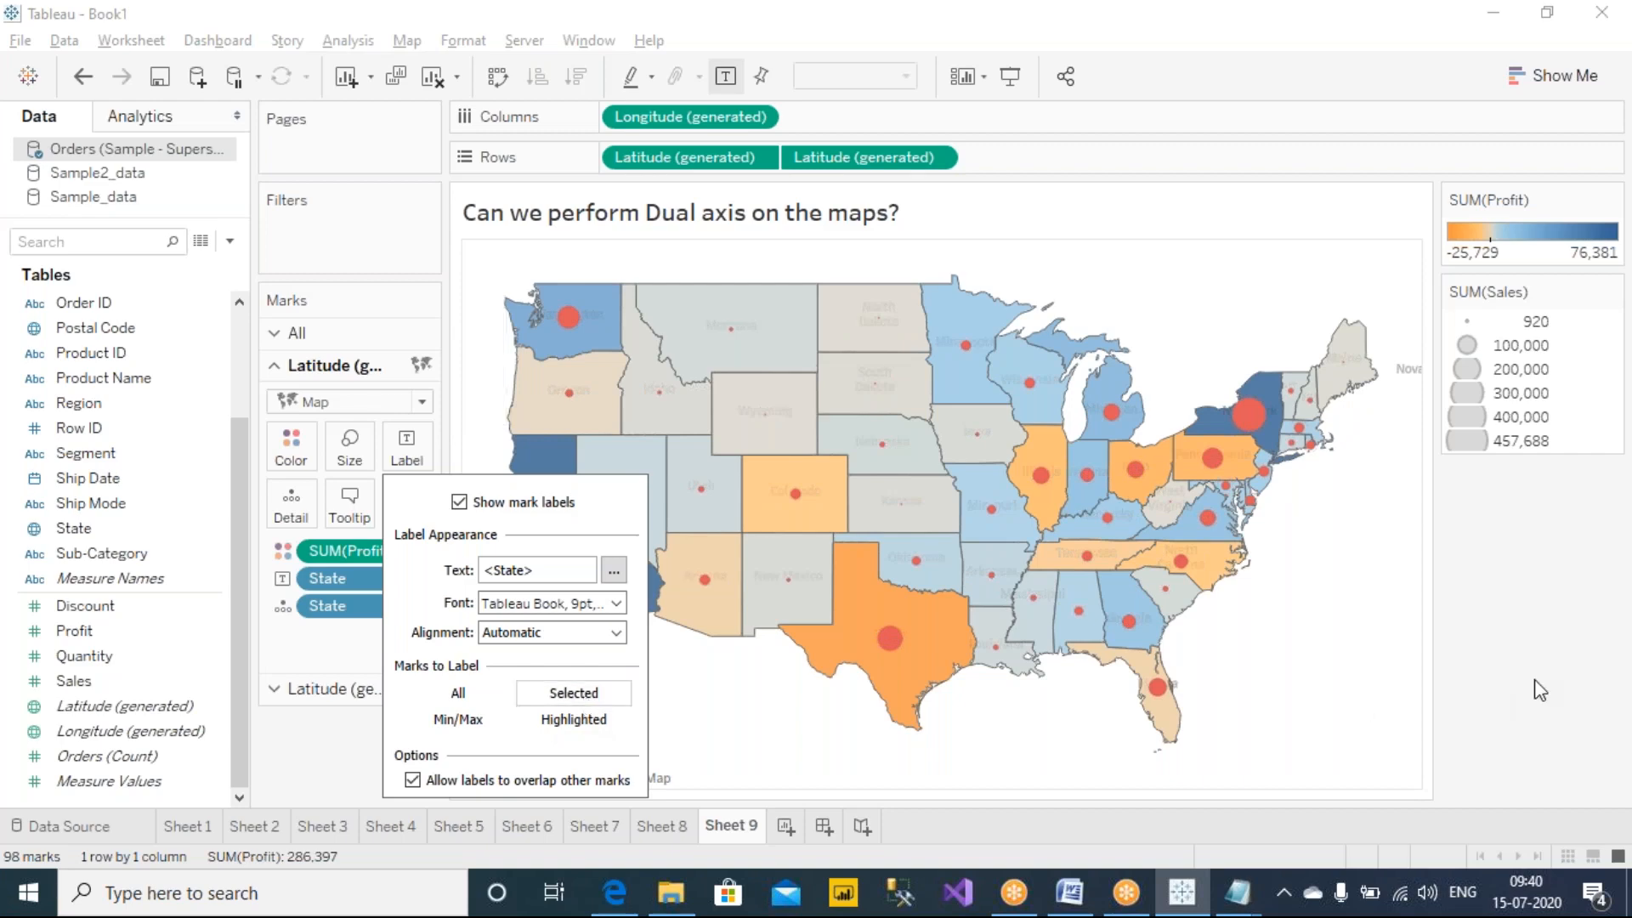
{"action": "left_click", "coordinate": [794, 433]}
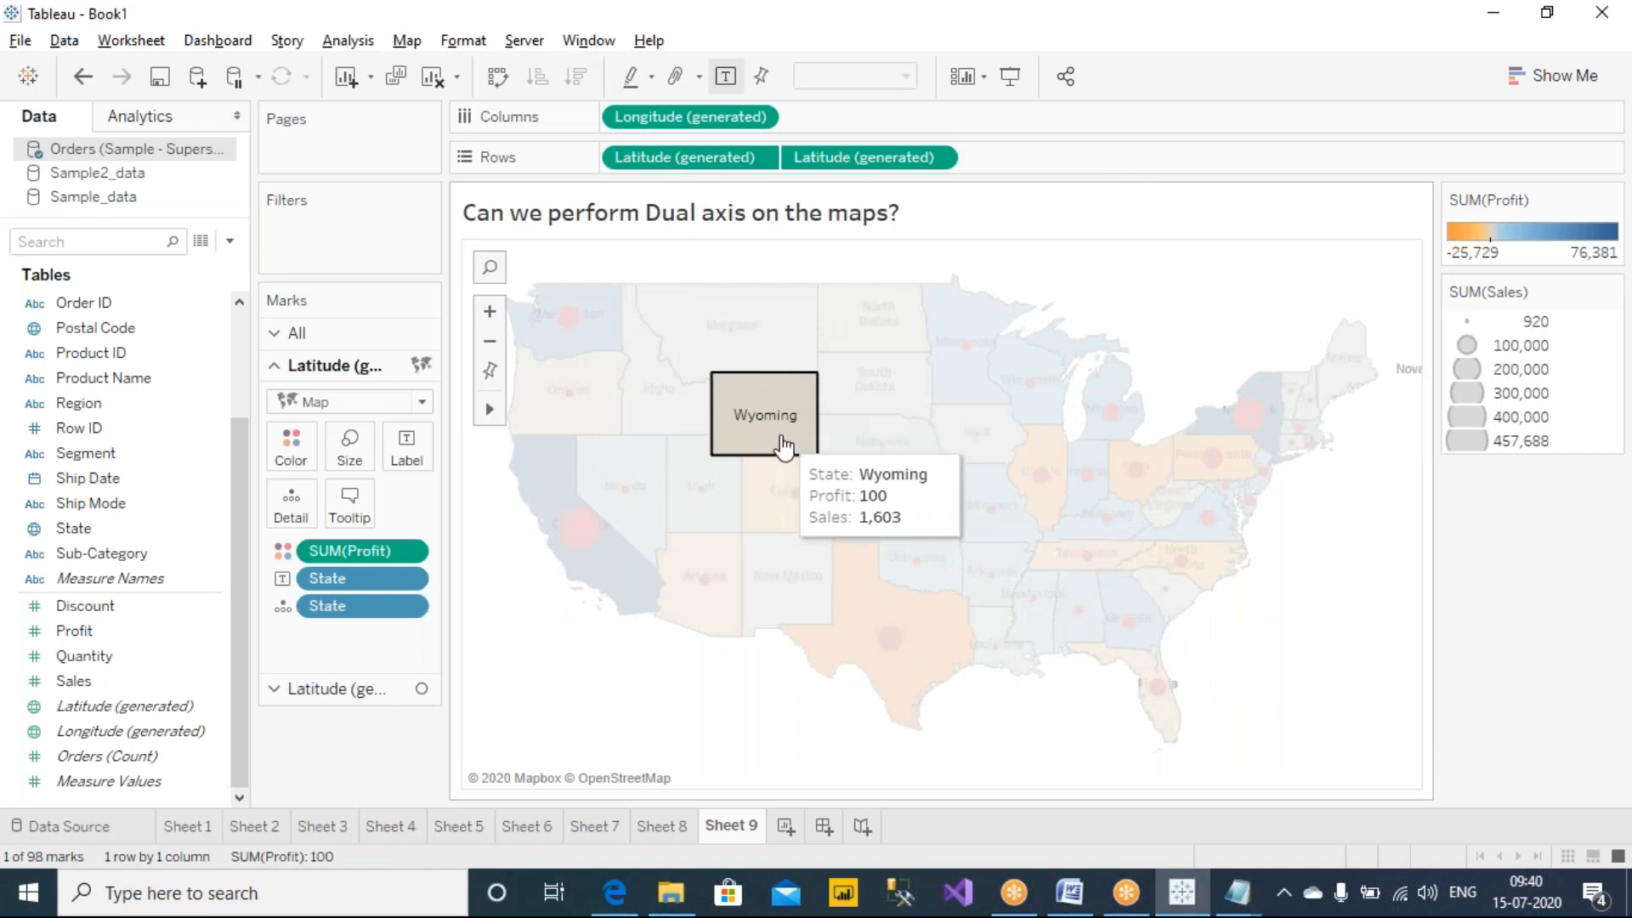
{"action": "left_click", "coordinate": [1479, 653]}
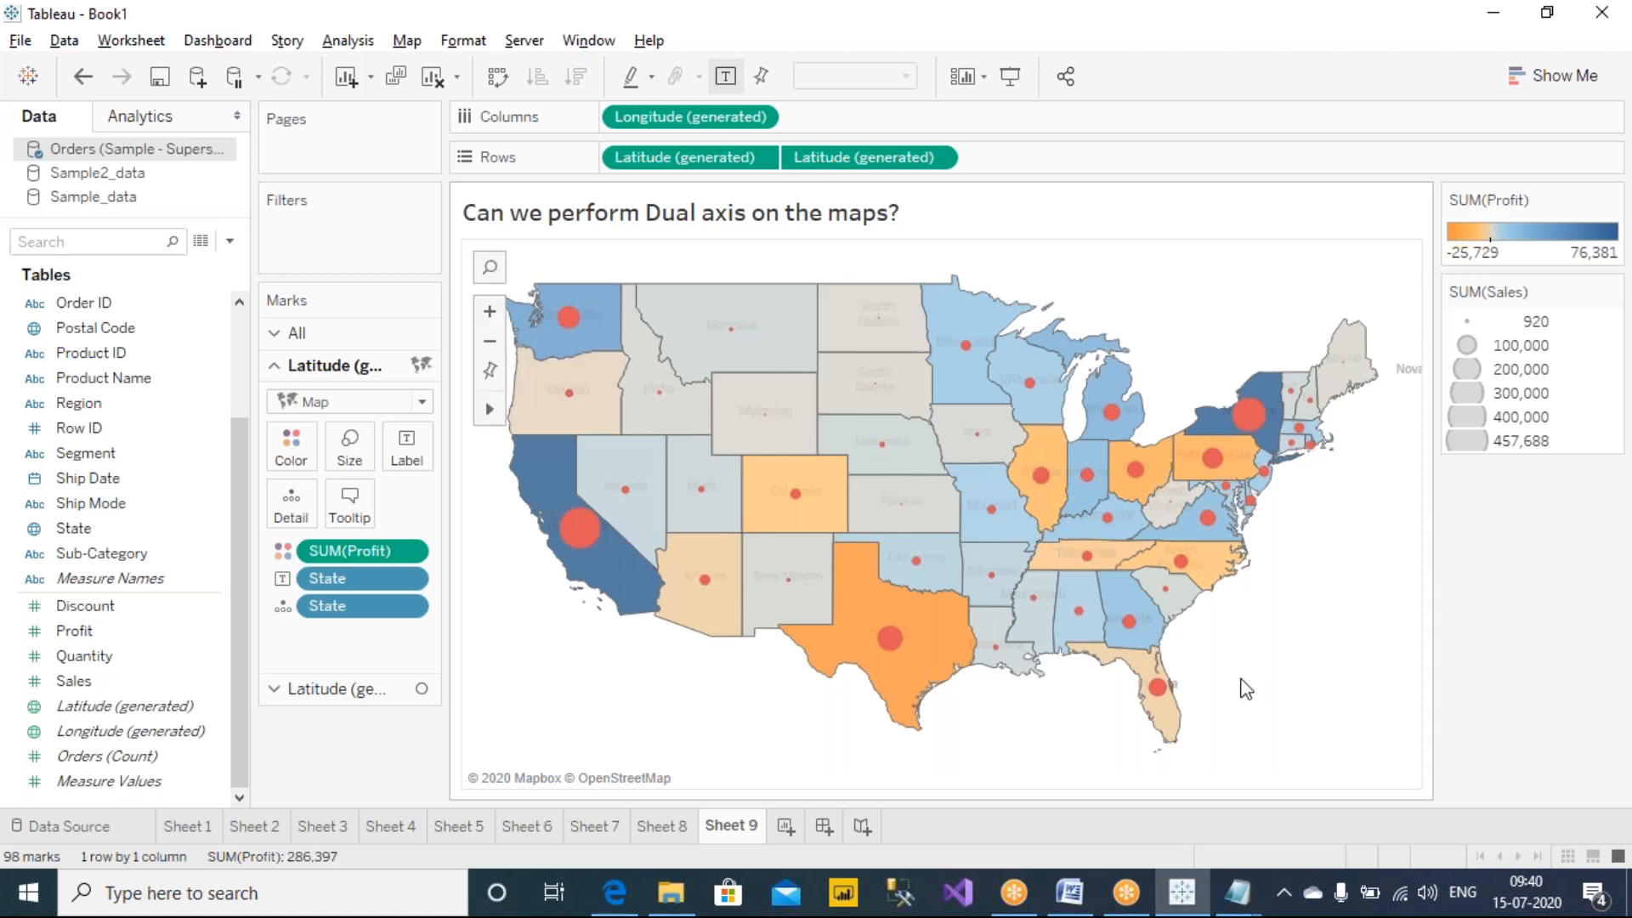
{"action": "left_click", "coordinate": [945, 644]}
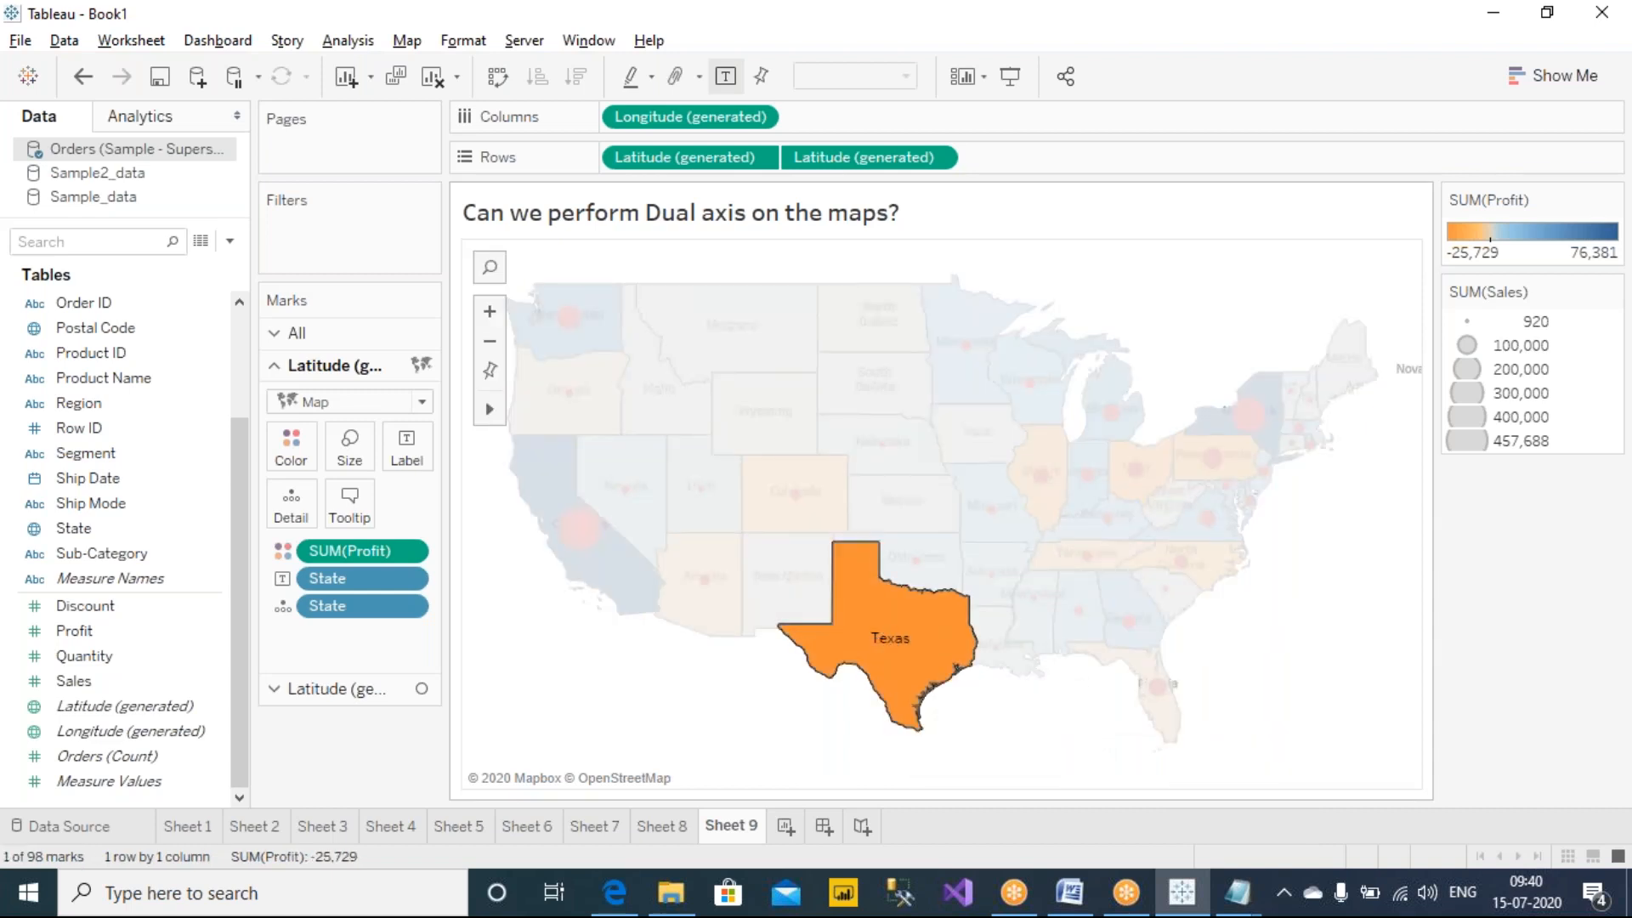
{"action": "left_click", "coordinate": [1501, 612]}
Add Profit and Sales to the filled map's labels alongside State.
{"action": "left_click", "coordinate": [400, 467]}
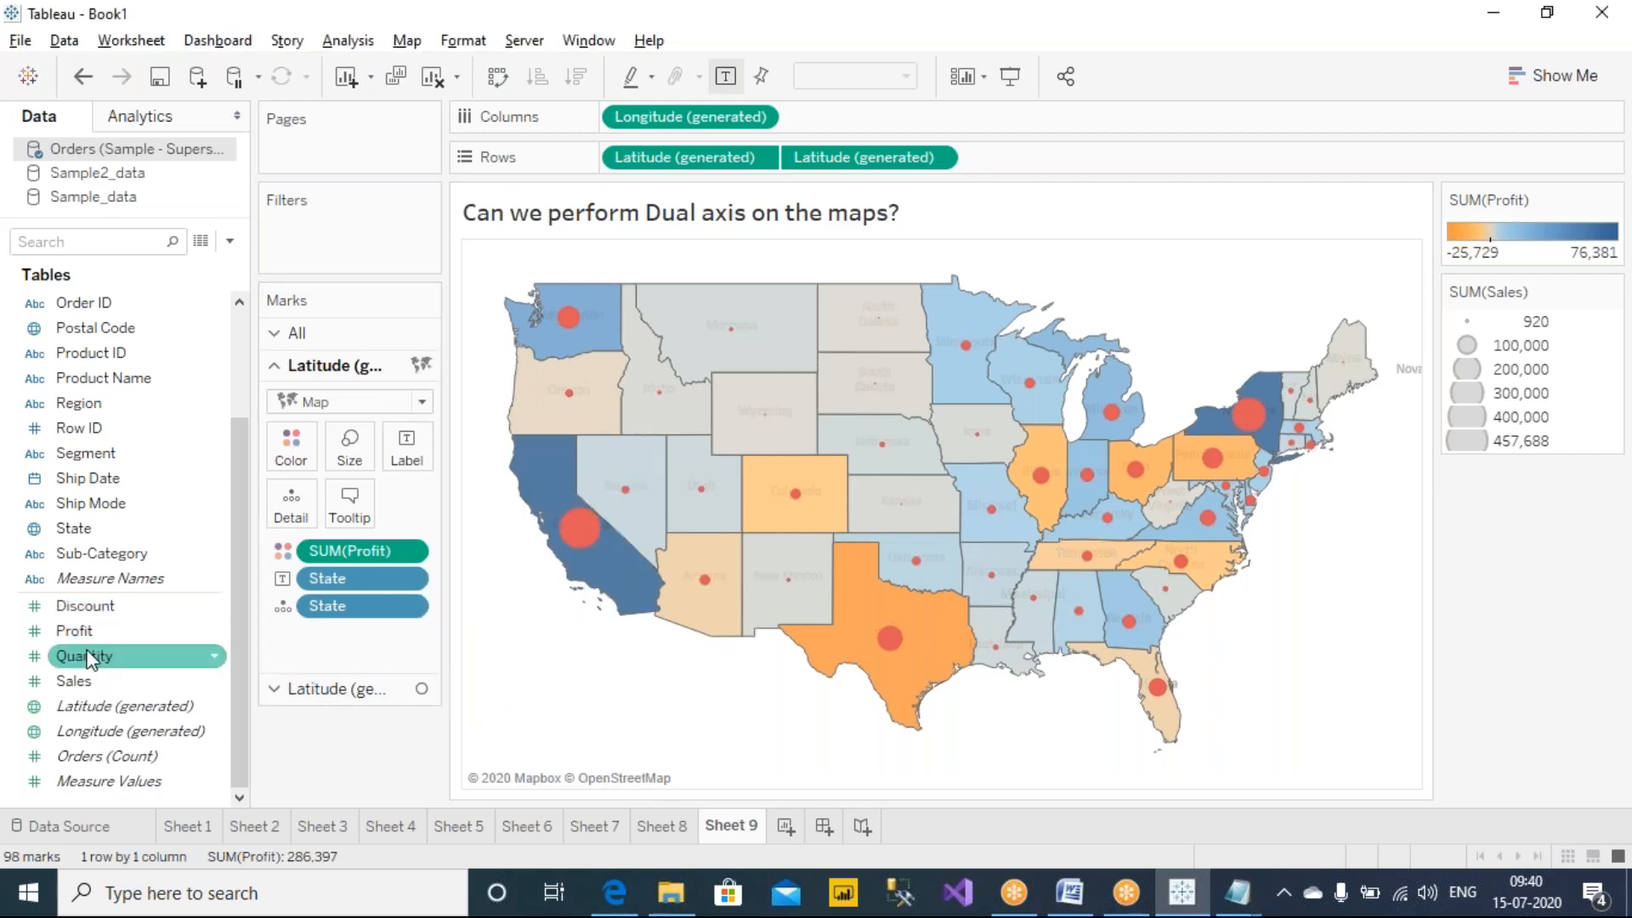
{"action": "left_click_drag", "start_coordinate": [74, 630], "coordinate": [399, 455]}
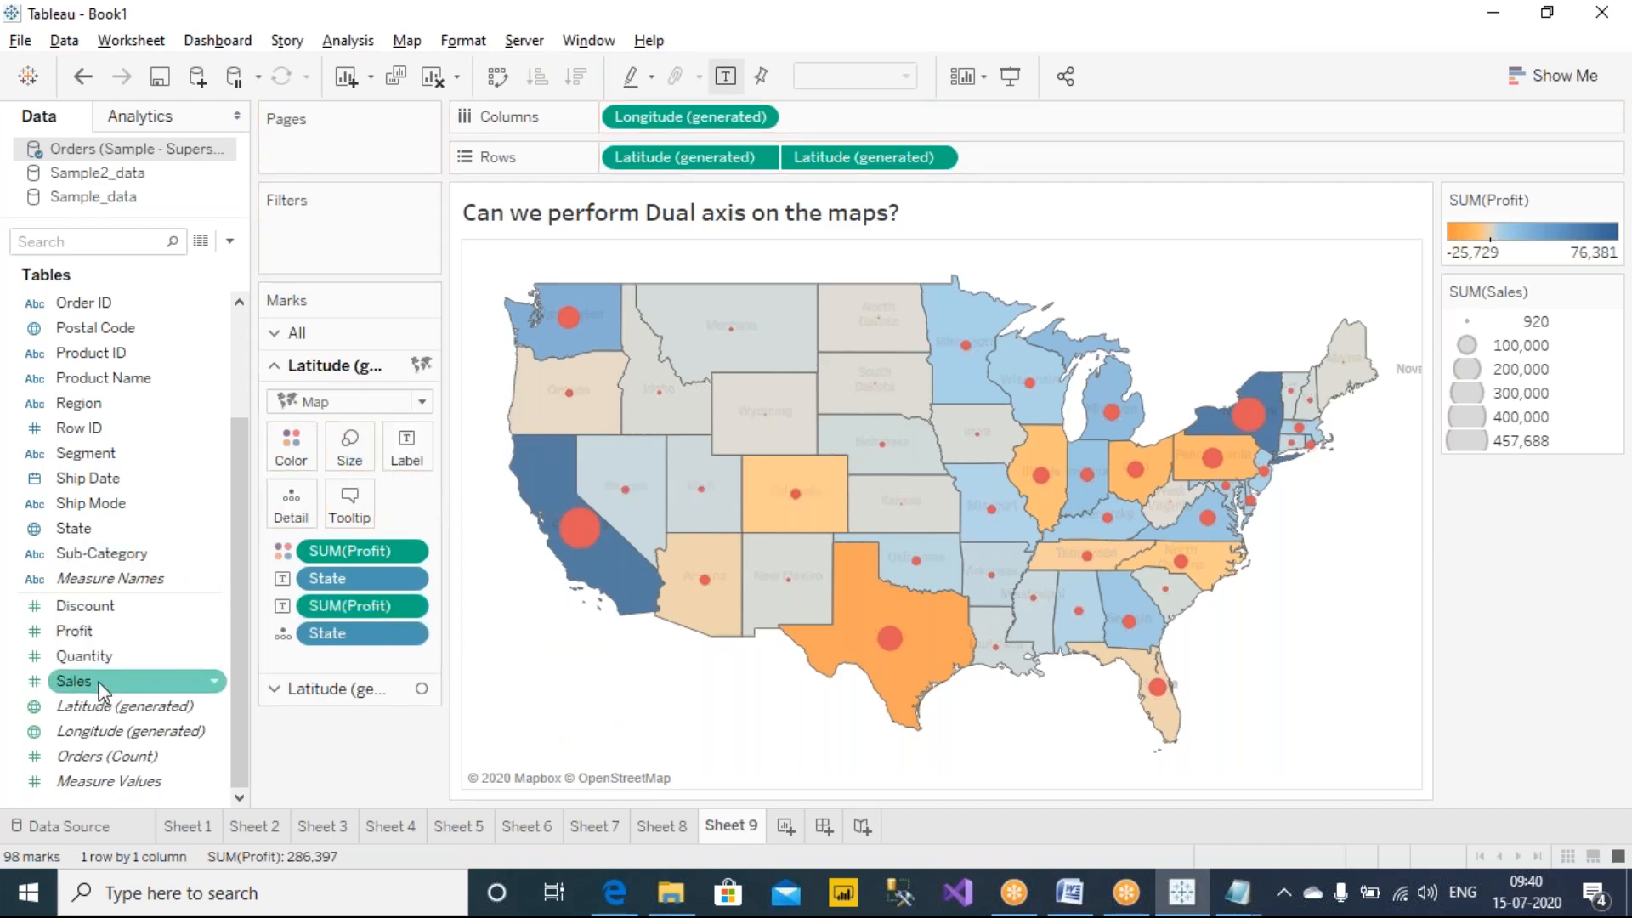
{"action": "left_click_drag", "start_coordinate": [106, 681], "coordinate": [413, 455]}
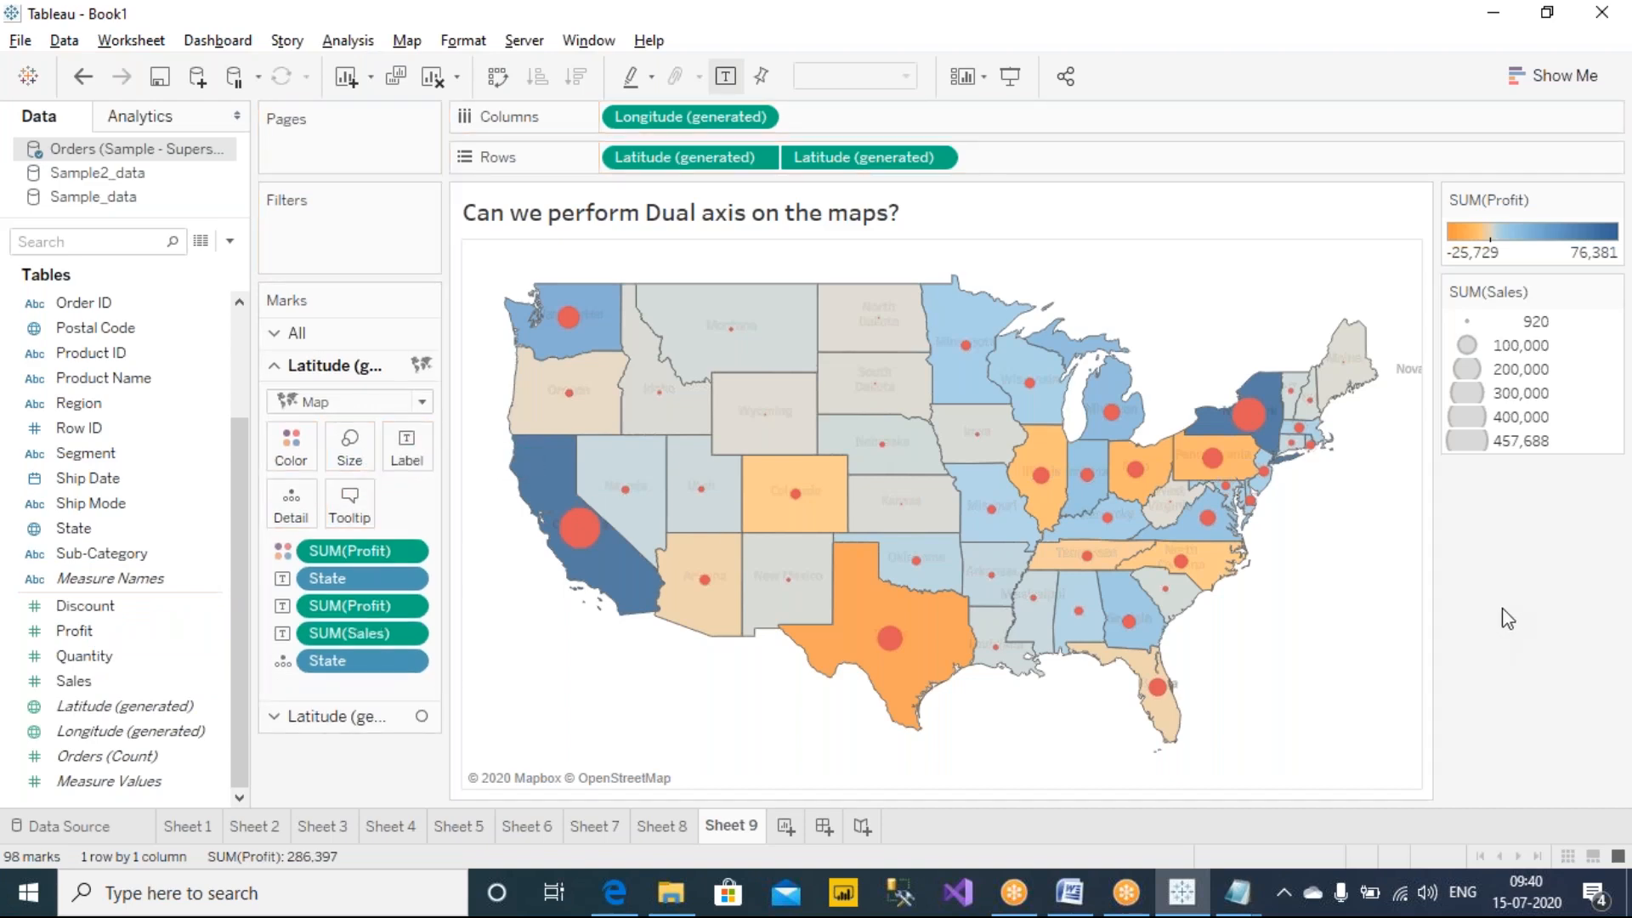
View the map in presentation mode and inspect the labels of Texas, California and Idaho.
{"action": "left_click", "coordinate": [1009, 79]}
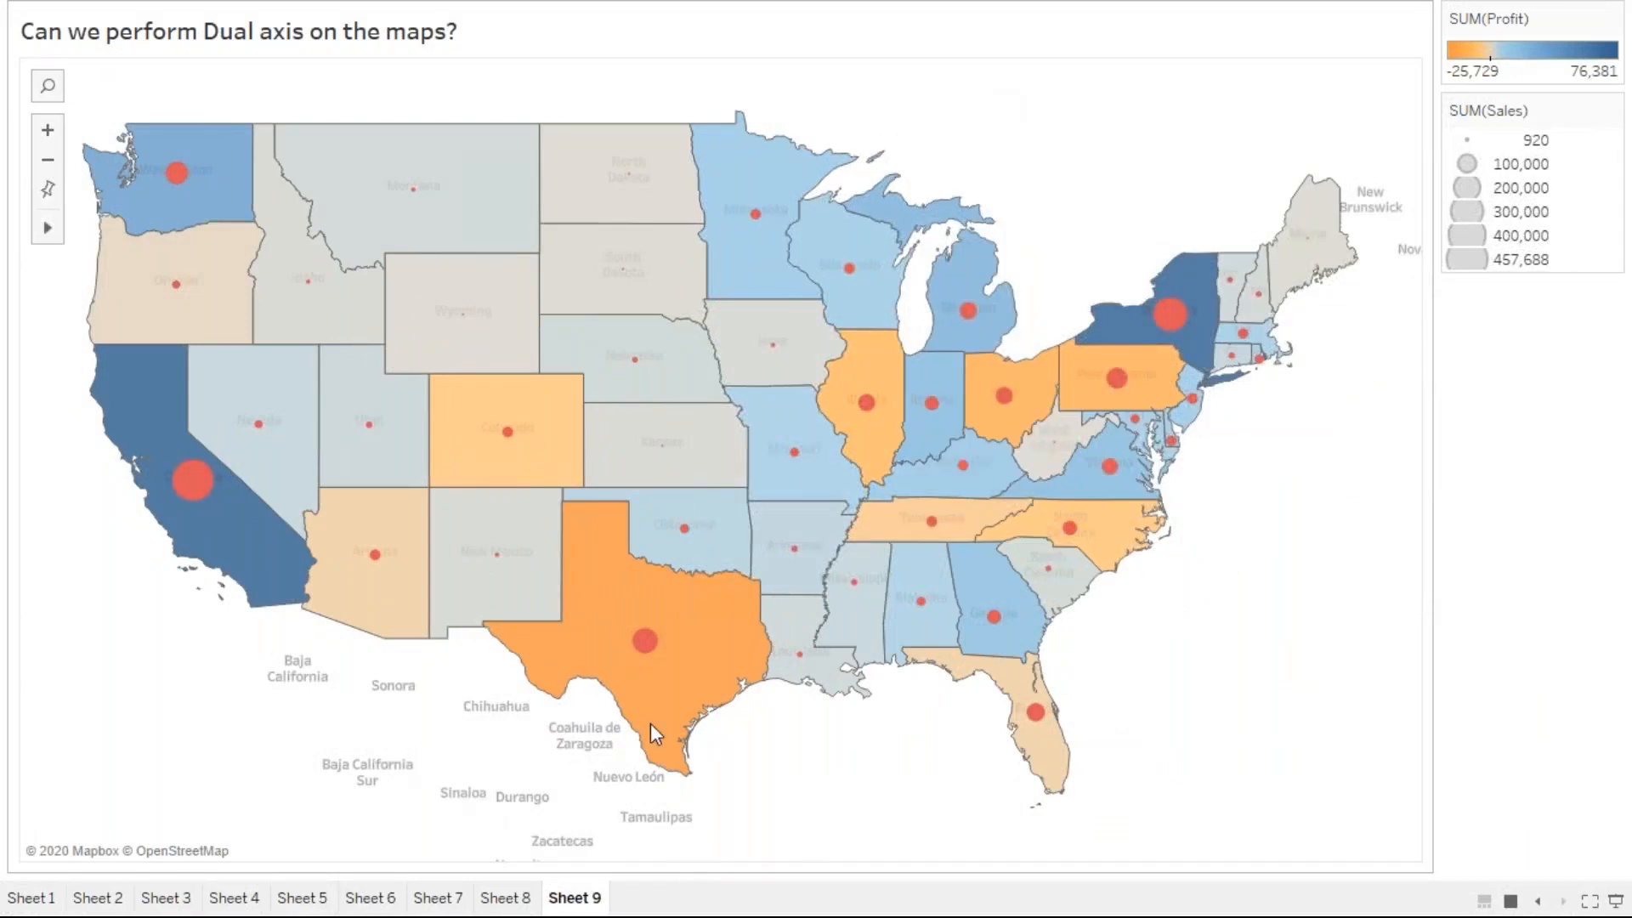
{"action": "mouse_move", "coordinate": [674, 733]}
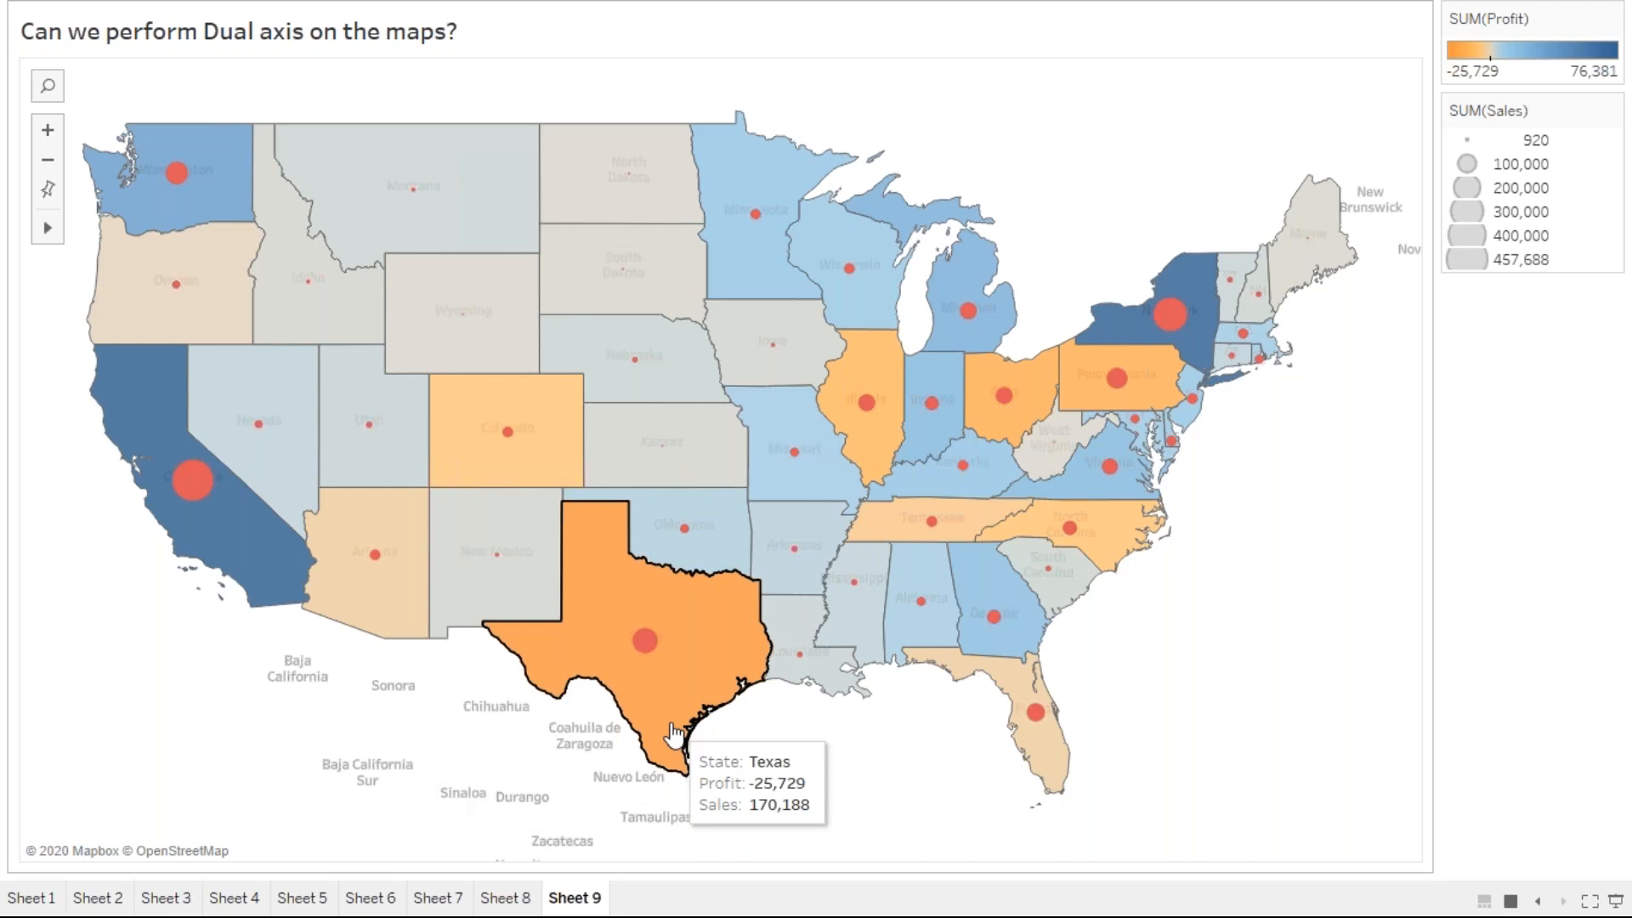
{"action": "left_click", "coordinate": [232, 536]}
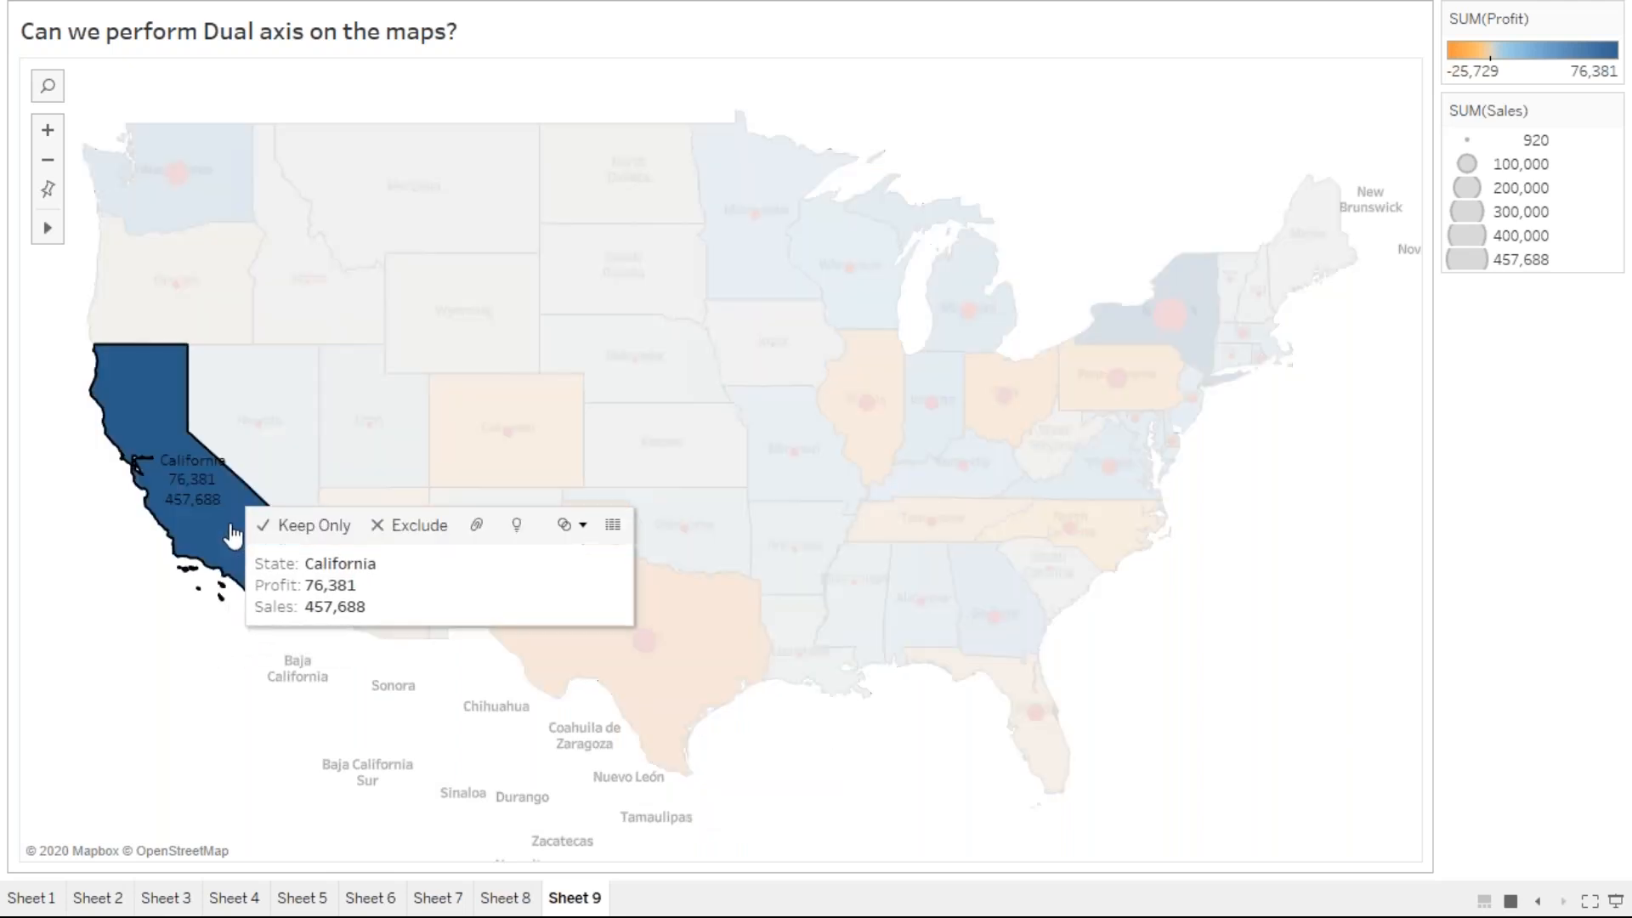
{"action": "mouse_move", "coordinate": [189, 476]}
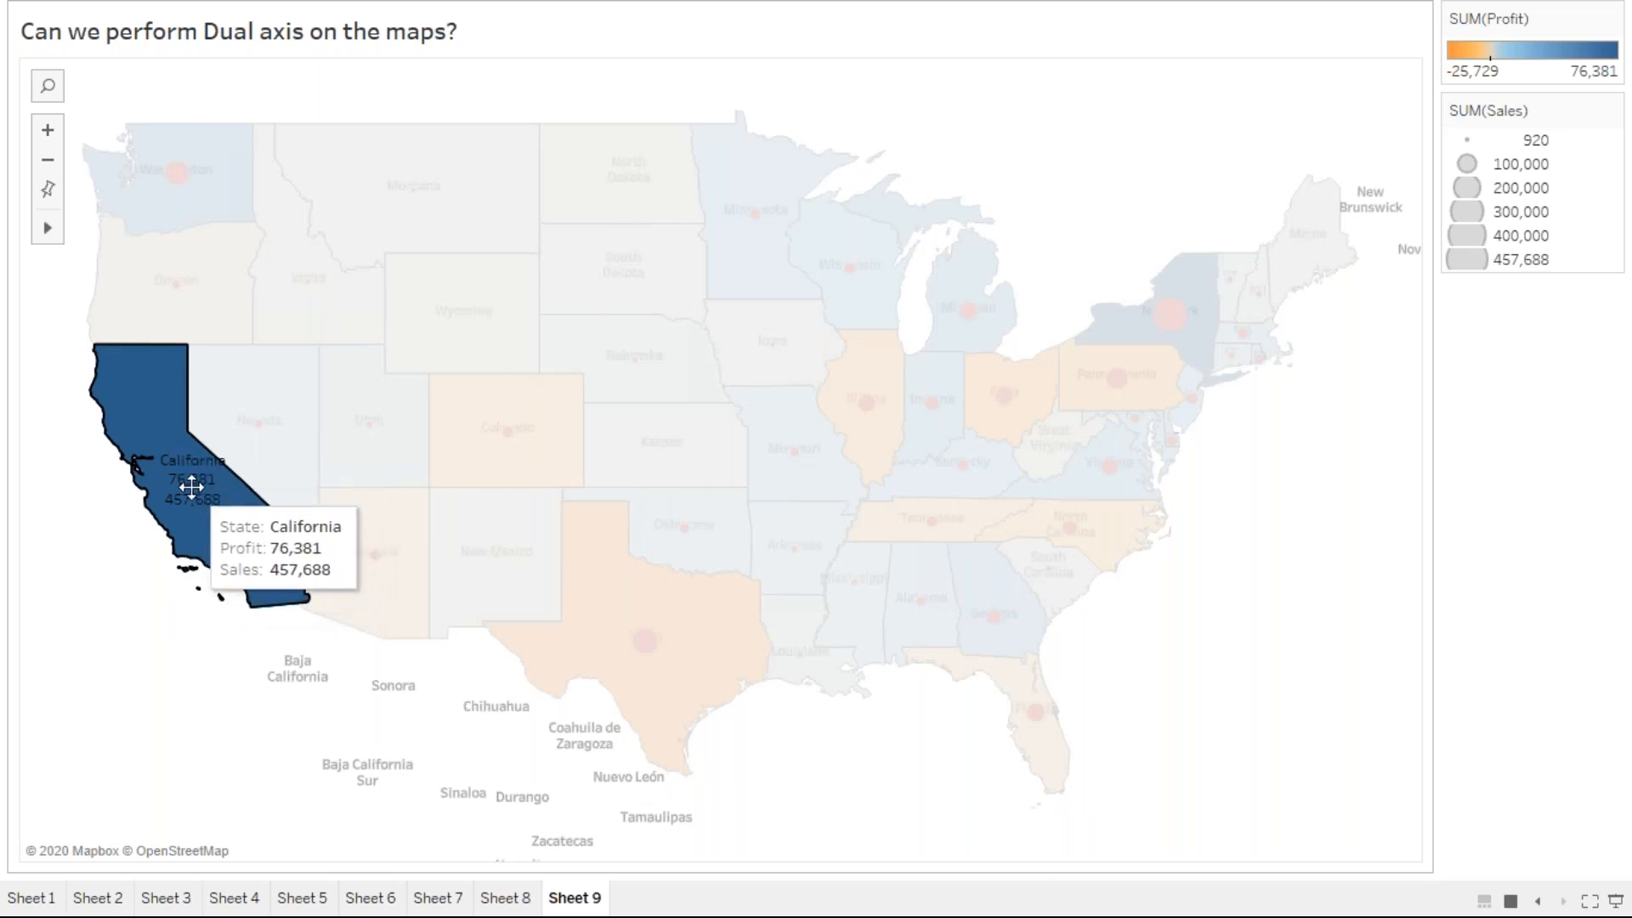
{"action": "mouse_move", "coordinate": [397, 278]}
{"action": "left_click", "coordinate": [294, 270]}
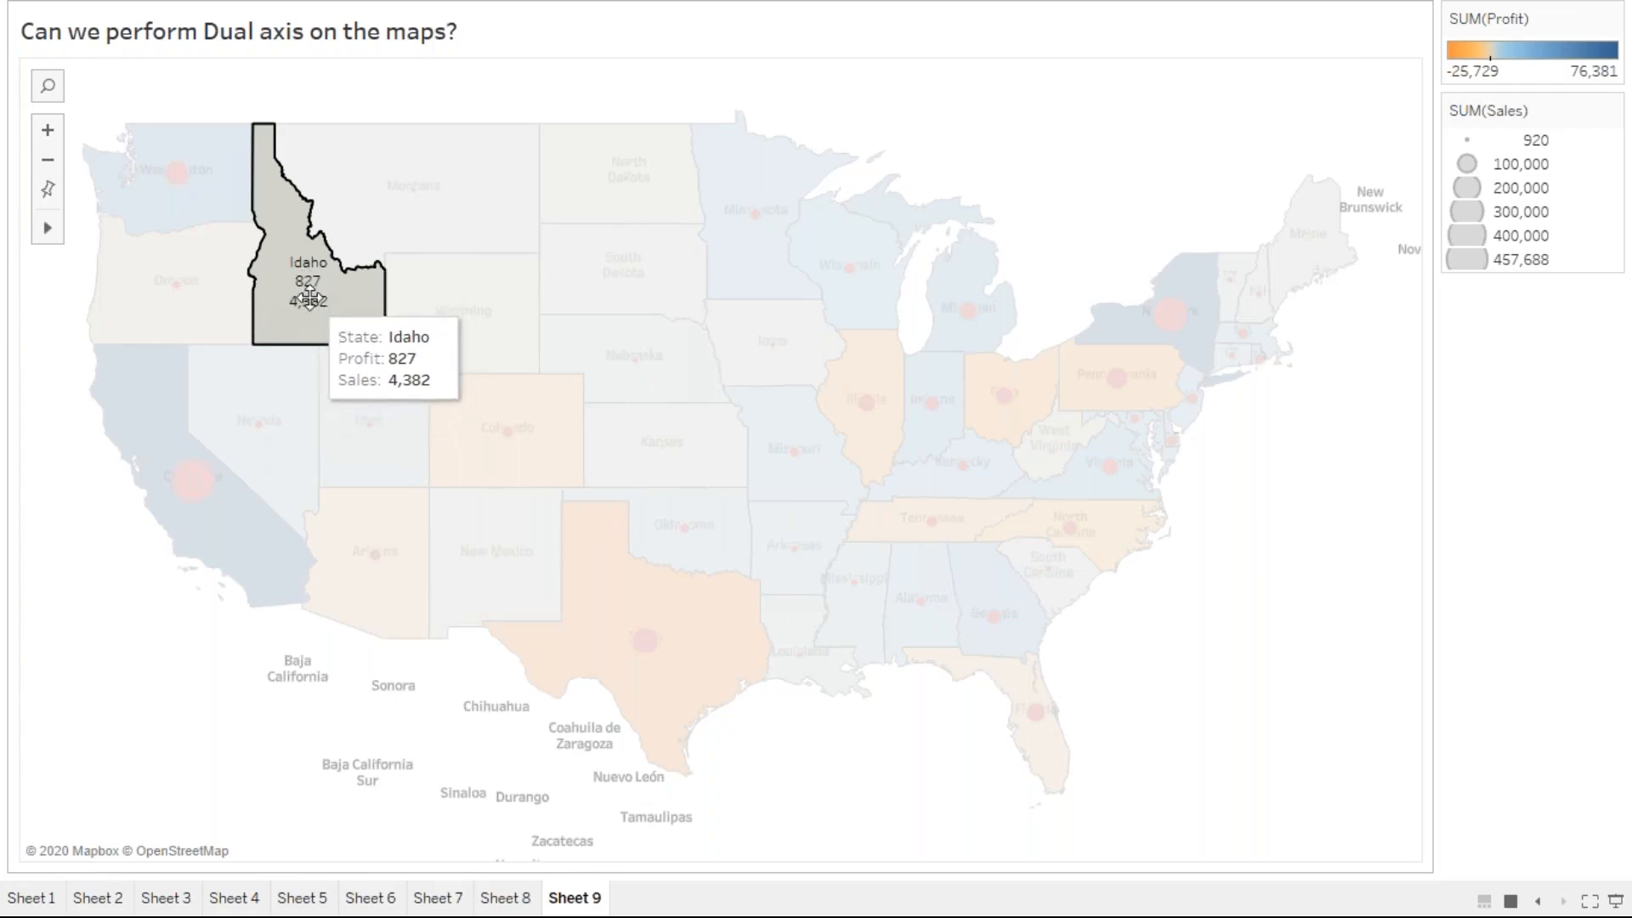
{"action": "key", "text": "Escape"}
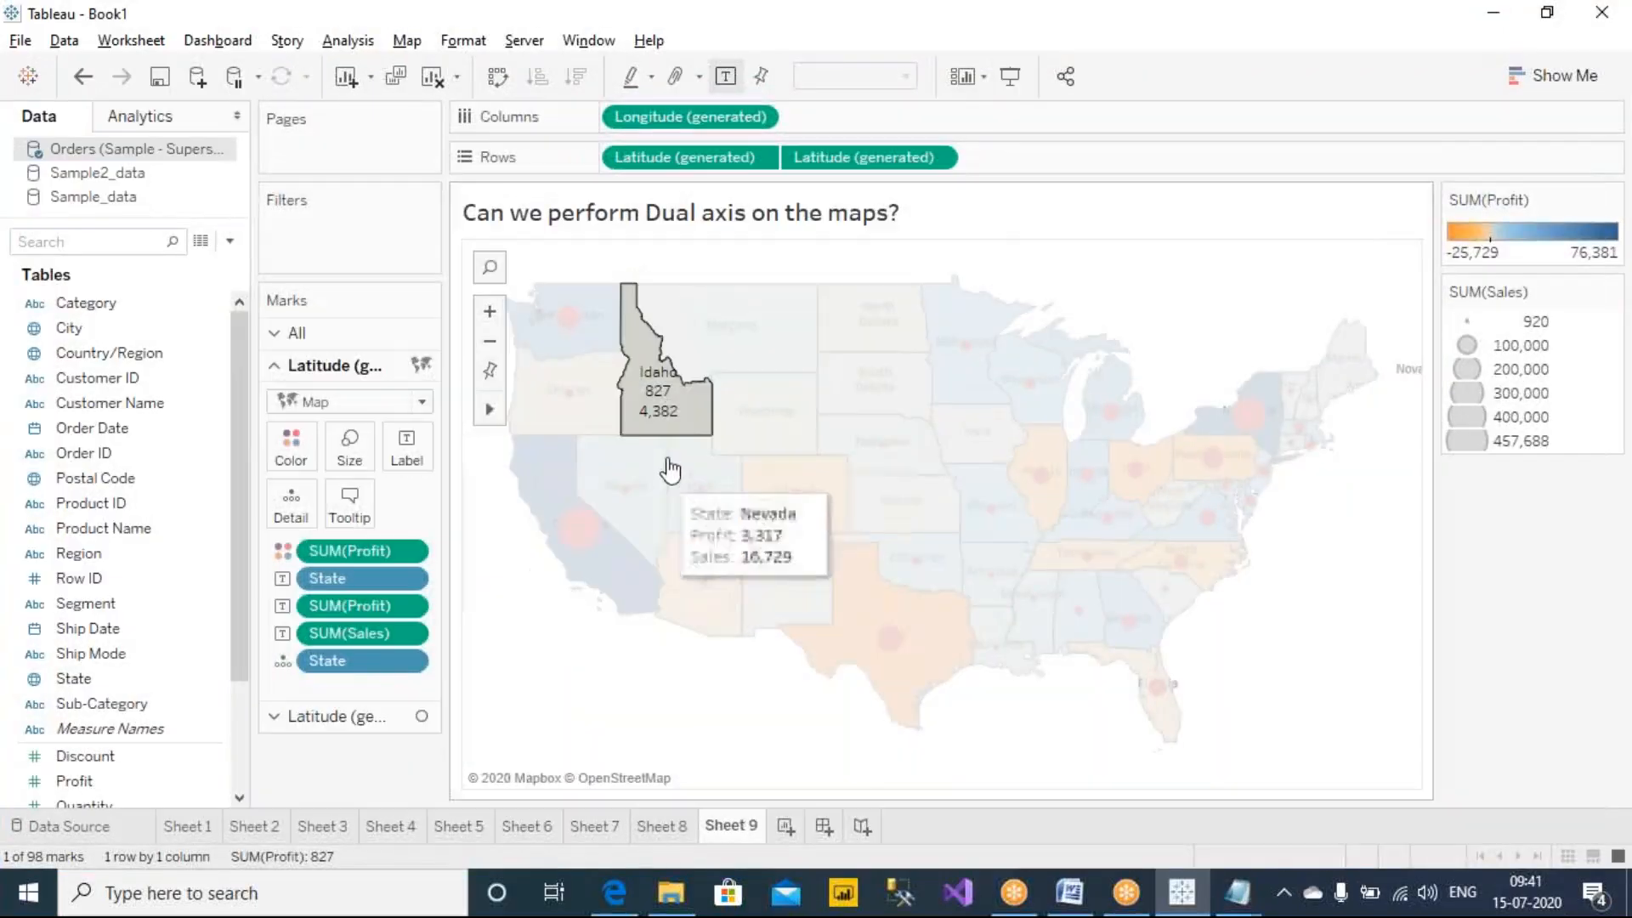
Reorder the filled map's label text so State comes first, followed by SUM(Profit) and SUM(Sales) on separate lines.
{"action": "left_click", "coordinate": [419, 463]}
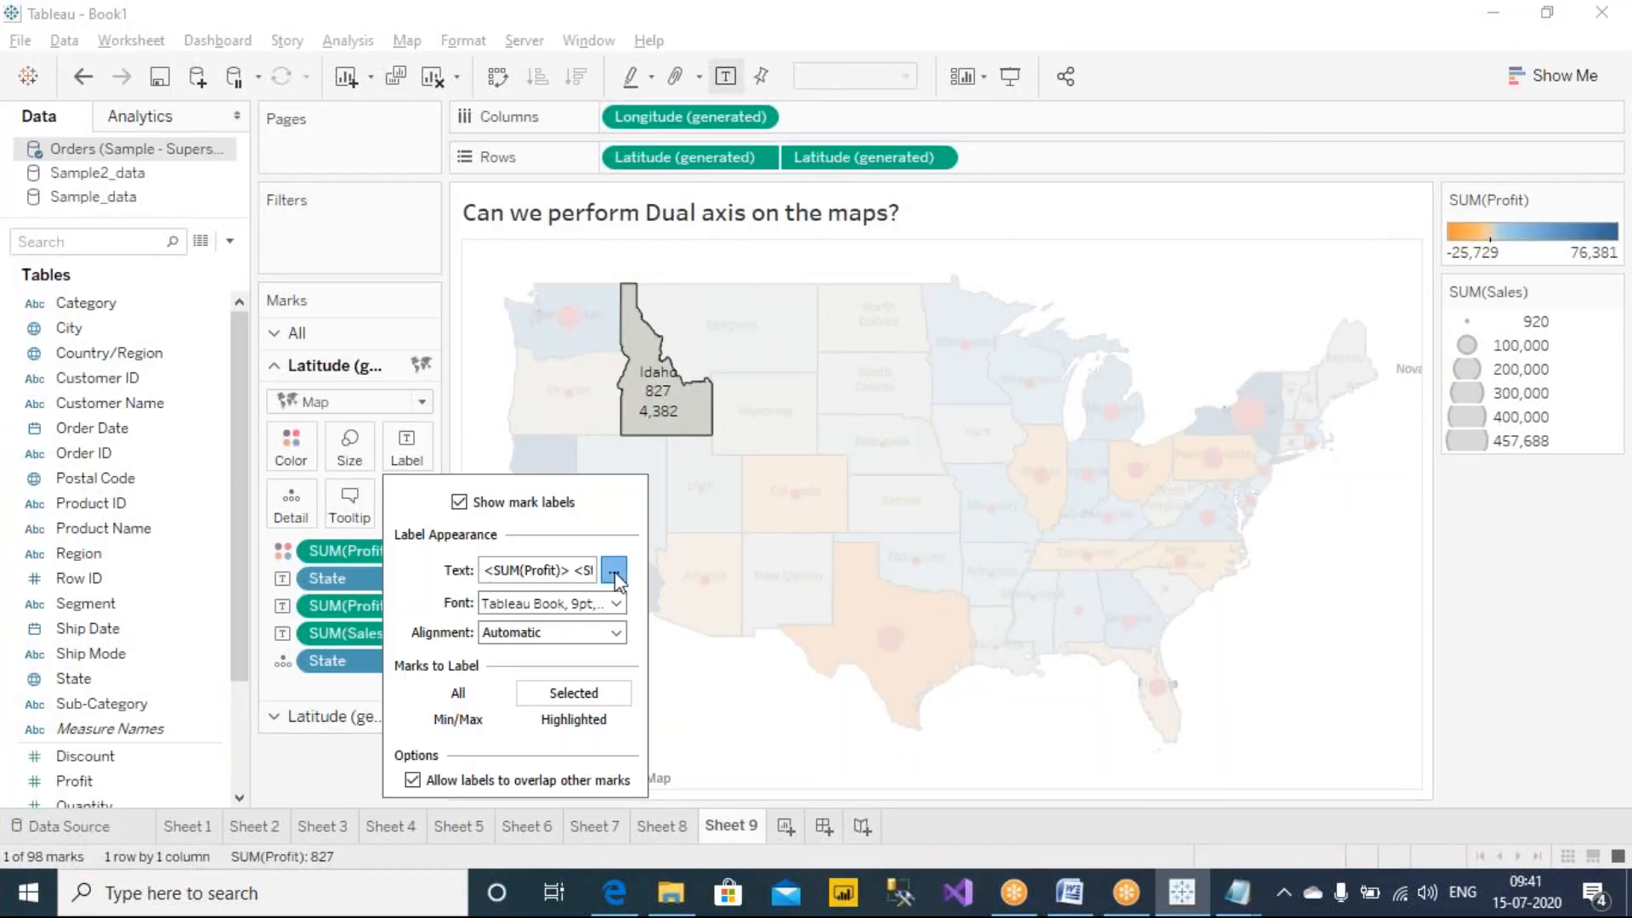
{"action": "left_click", "coordinate": [612, 572]}
{"action": "left_click_drag", "start_coordinate": [756, 562], "coordinate": [927, 560]}
{"action": "key", "text": "ctrl+c"}
{"action": "key", "text": "BackSpace"}
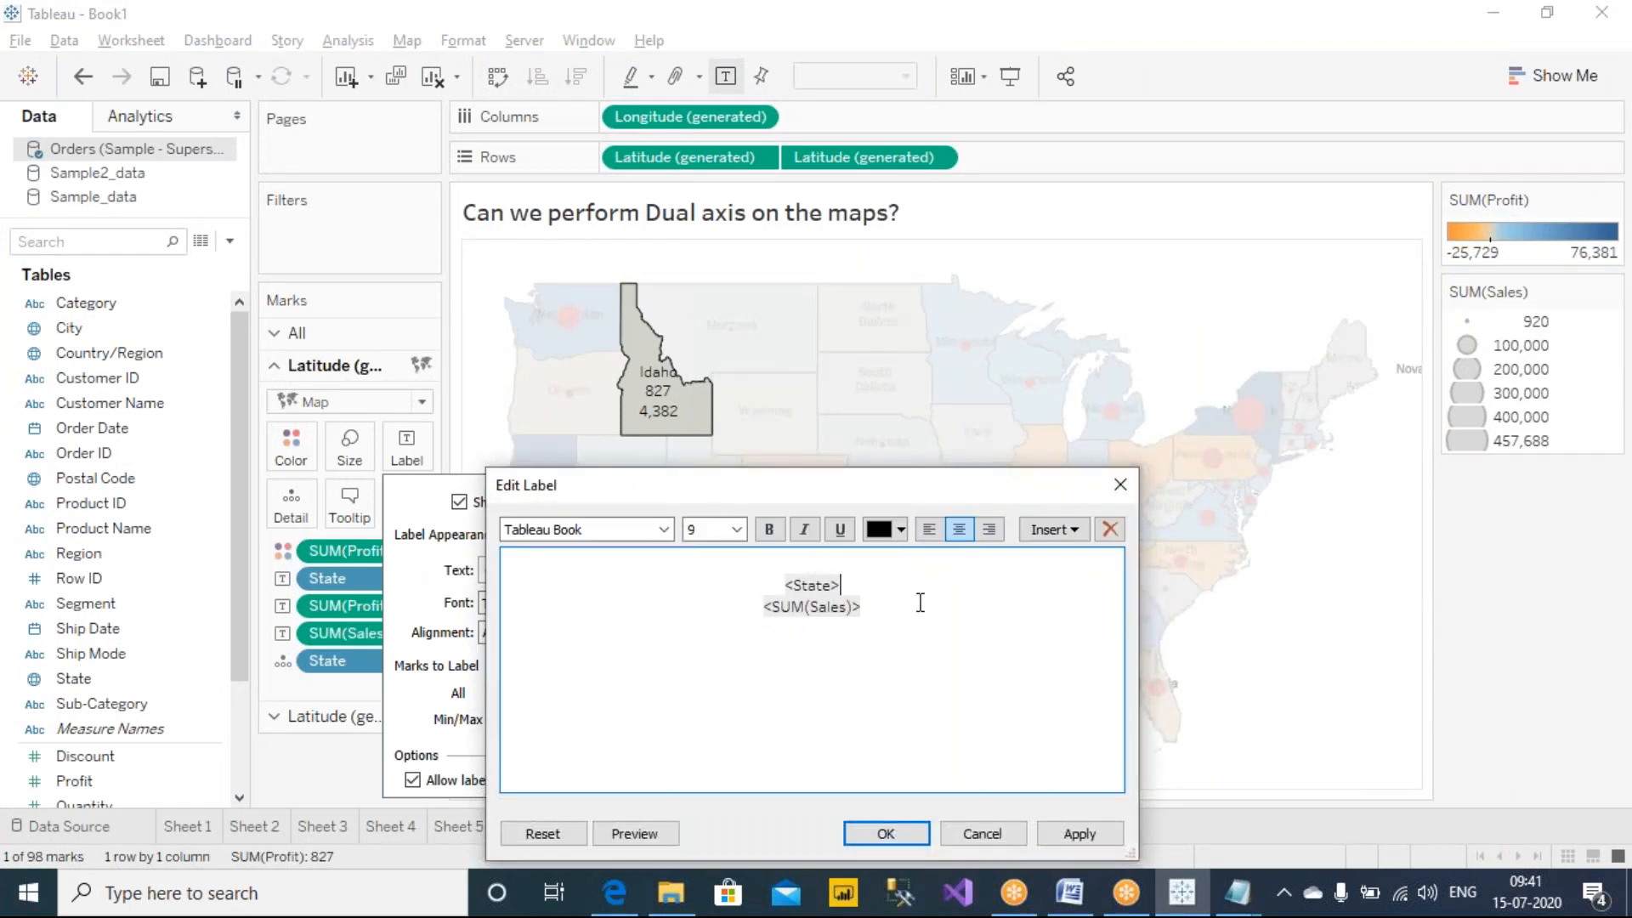
{"action": "key", "text": "Return"}
{"action": "key", "text": "ctrl+v"}
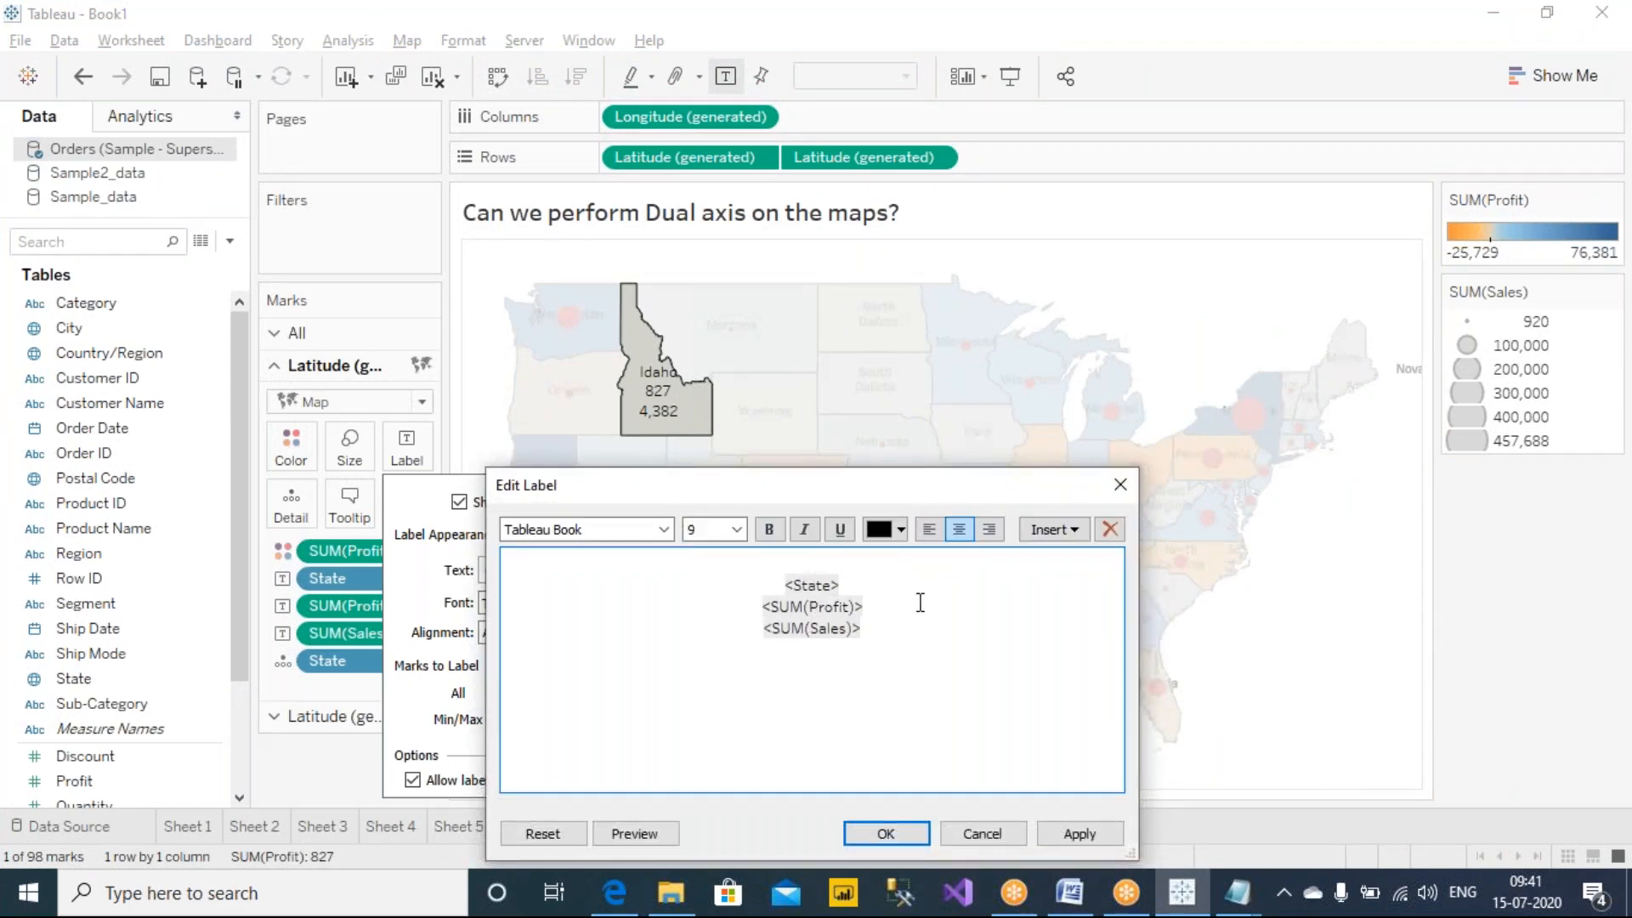
Remove the blank first line of the label text, prefix the measures with "Profit:" and "Sales", and apply it.
{"action": "left_click", "coordinate": [816, 563]}
{"action": "key", "text": "Delete"}
{"action": "type", "text": "Profit:"}
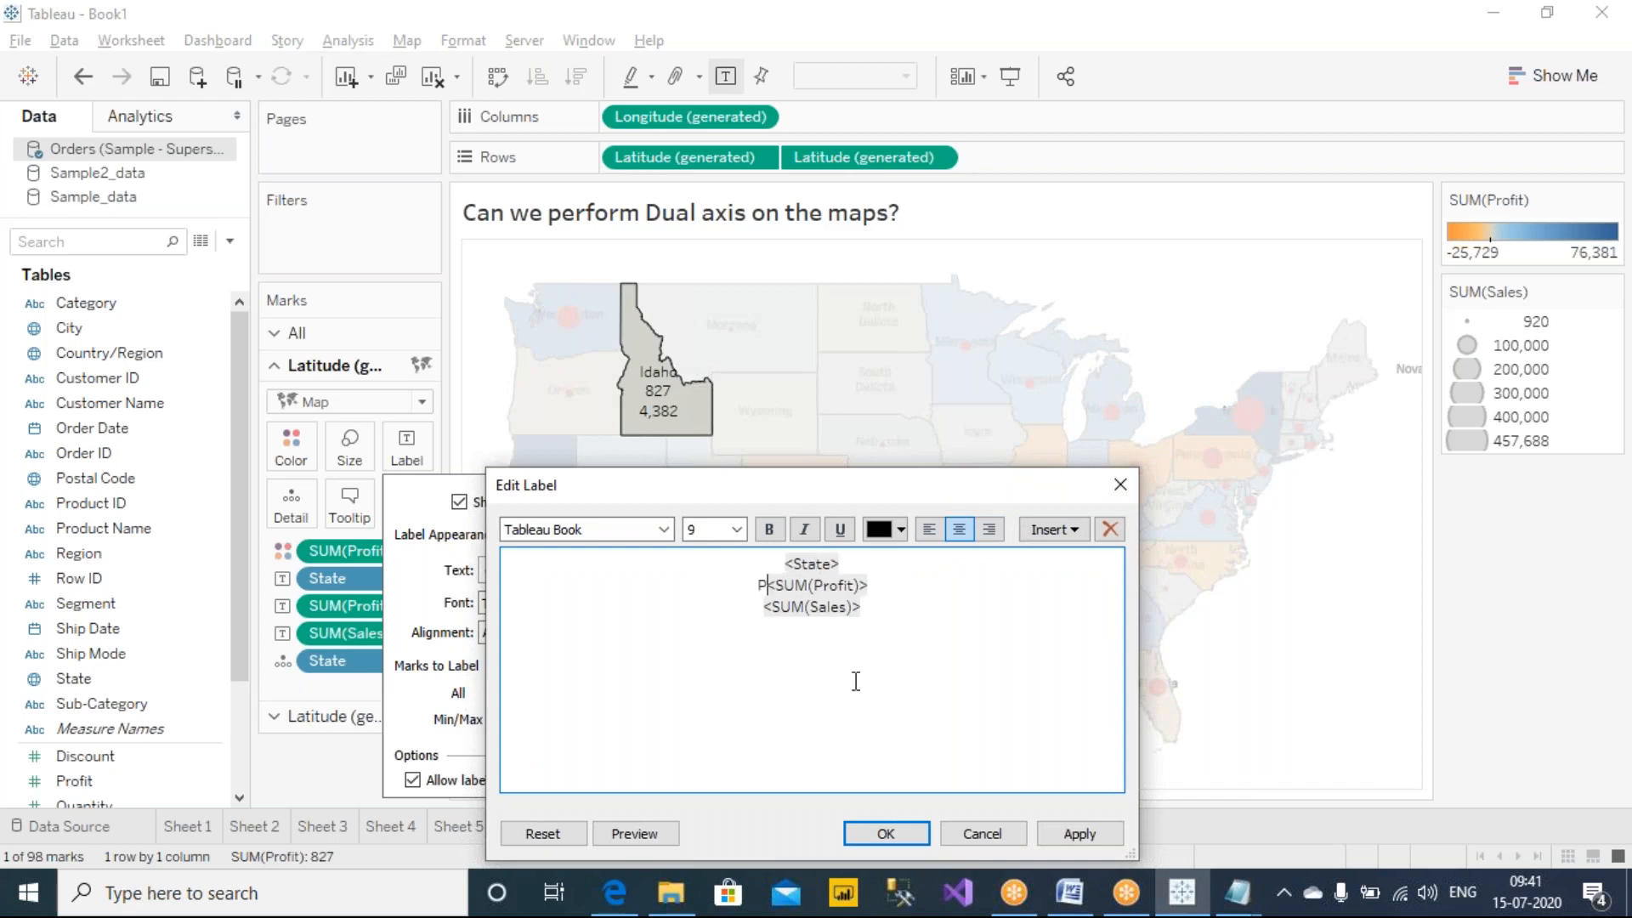
{"action": "type", "text": " <"}
{"action": "type", "text": "SUM(Profit)> Sales"}
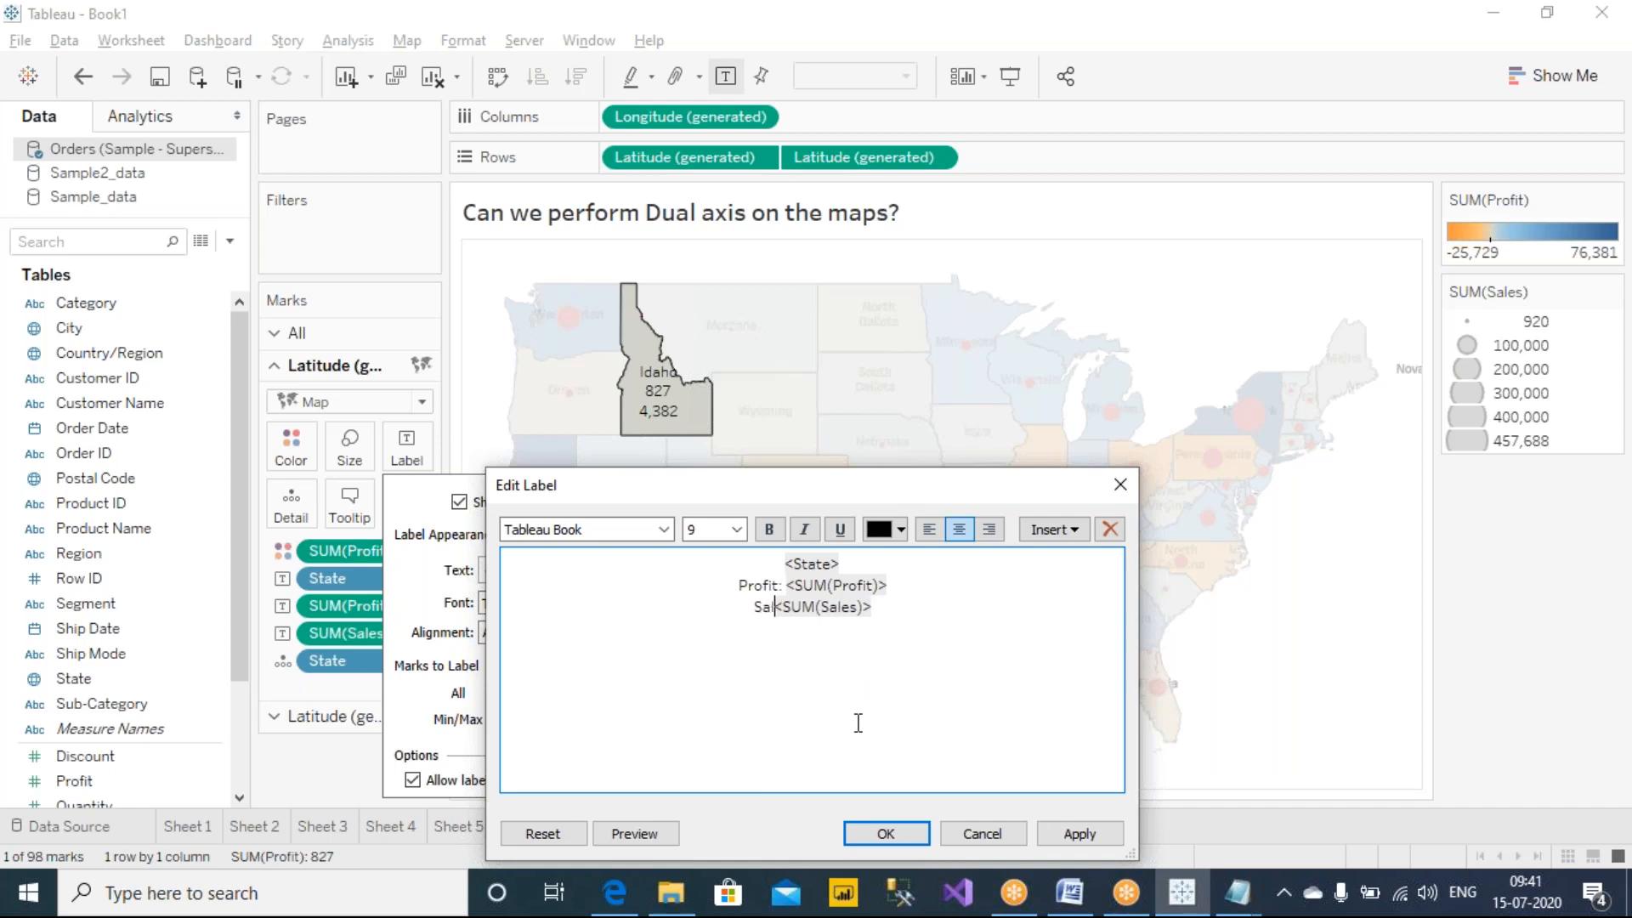
{"action": "left_click", "coordinate": [1079, 834]}
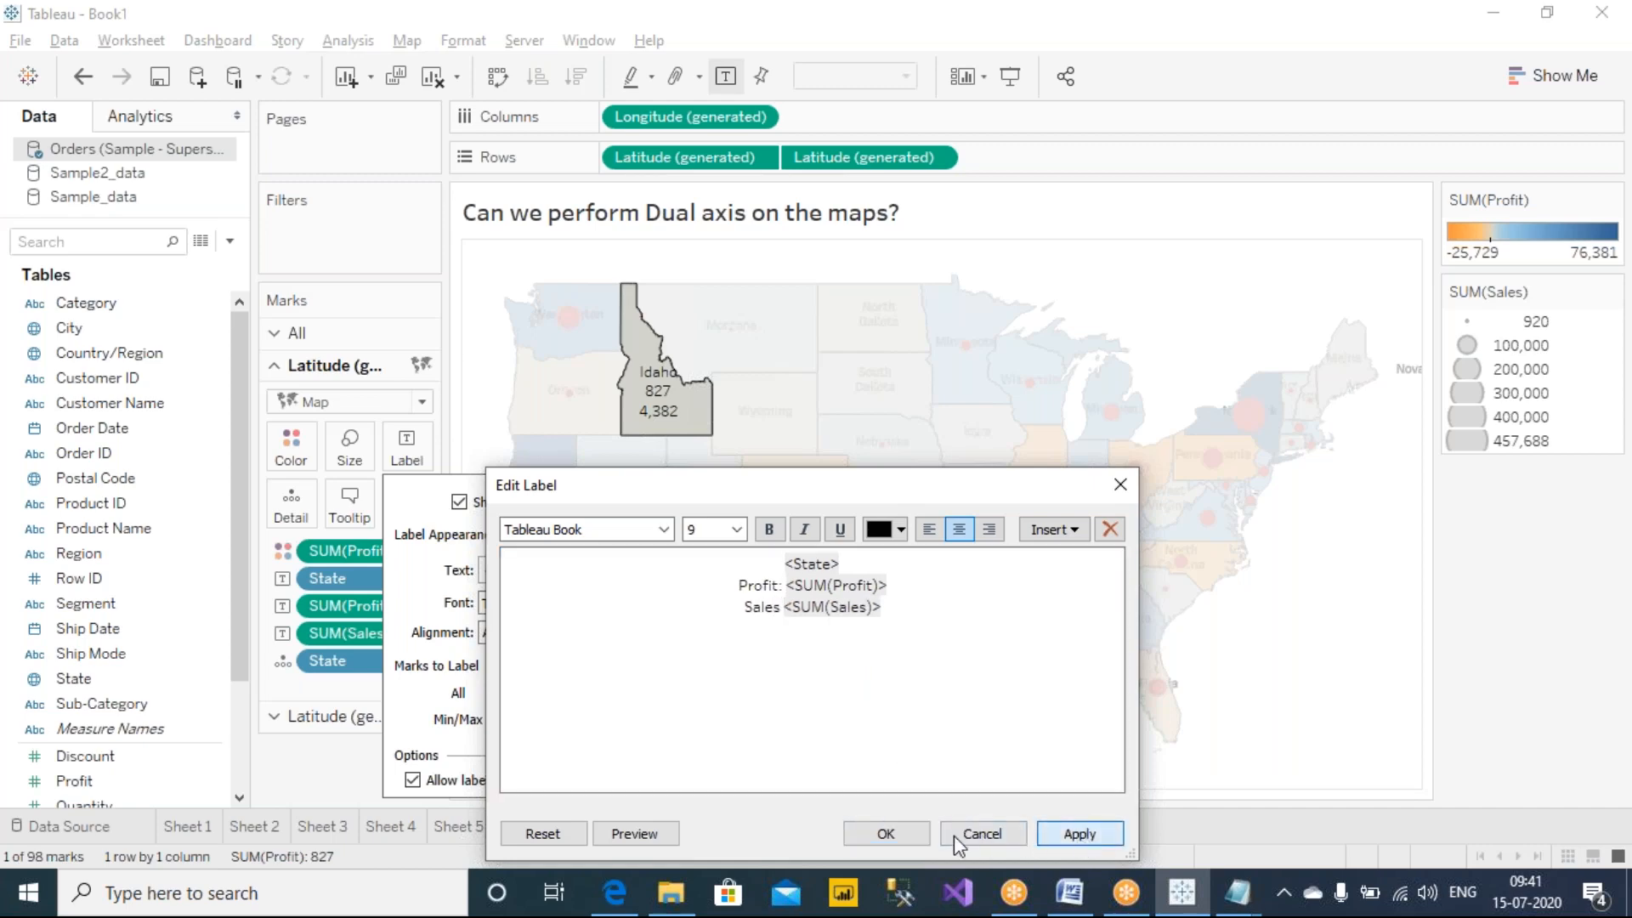
{"action": "left_click", "coordinate": [913, 833]}
{"action": "left_click", "coordinate": [1540, 631]}
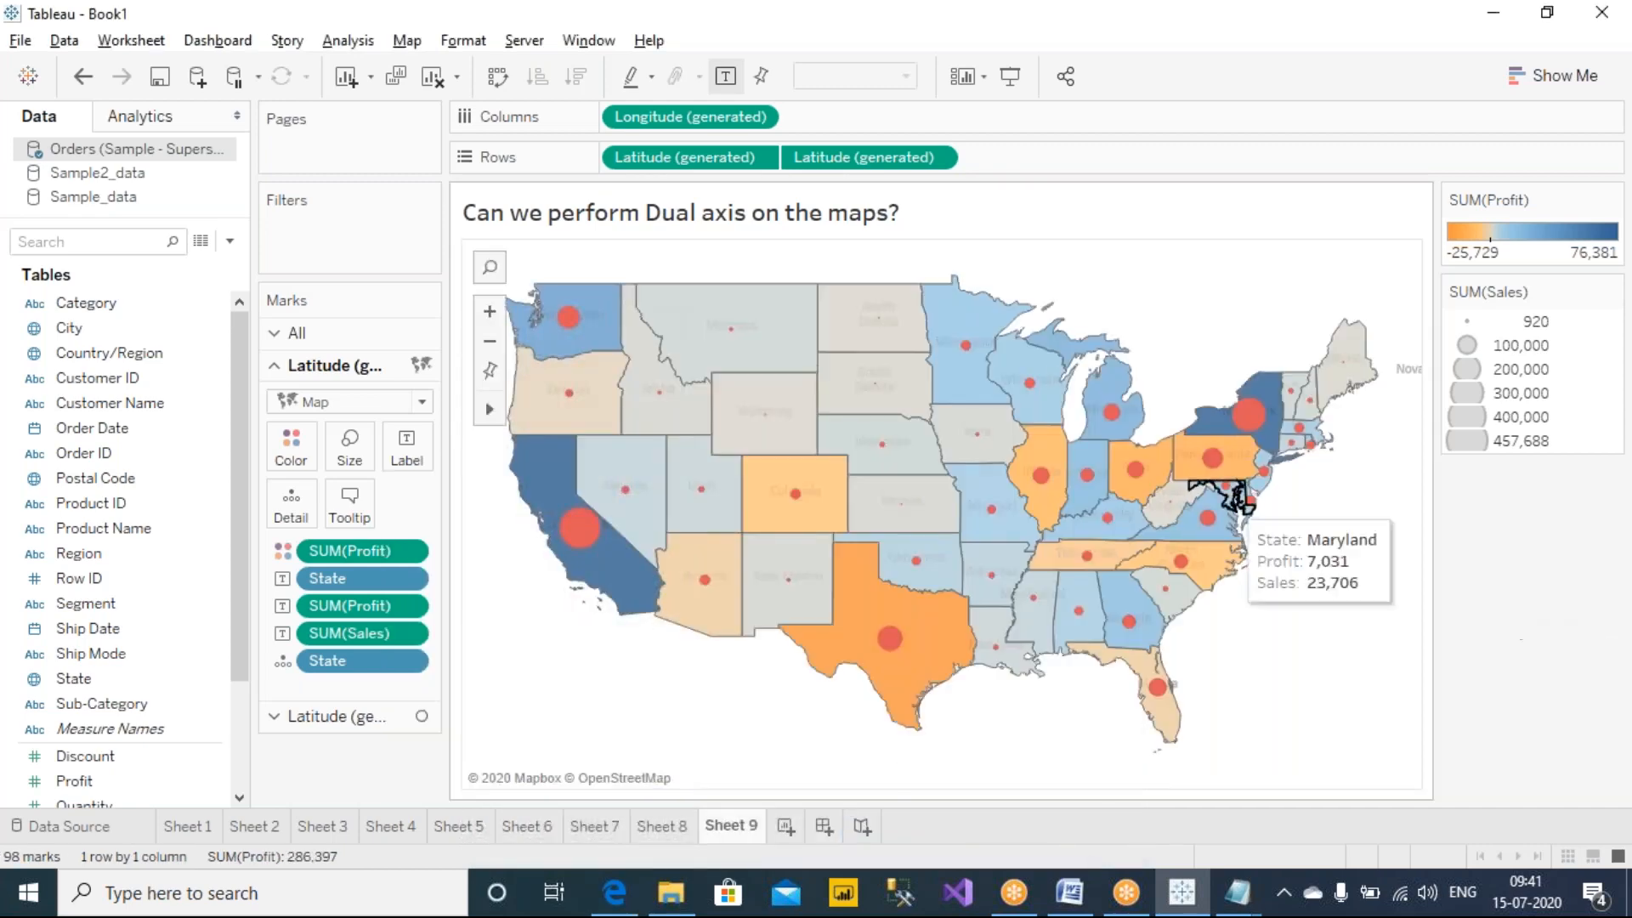
Turn off the State/Province Names layer of the background map.
{"action": "left_click", "coordinate": [404, 40]}
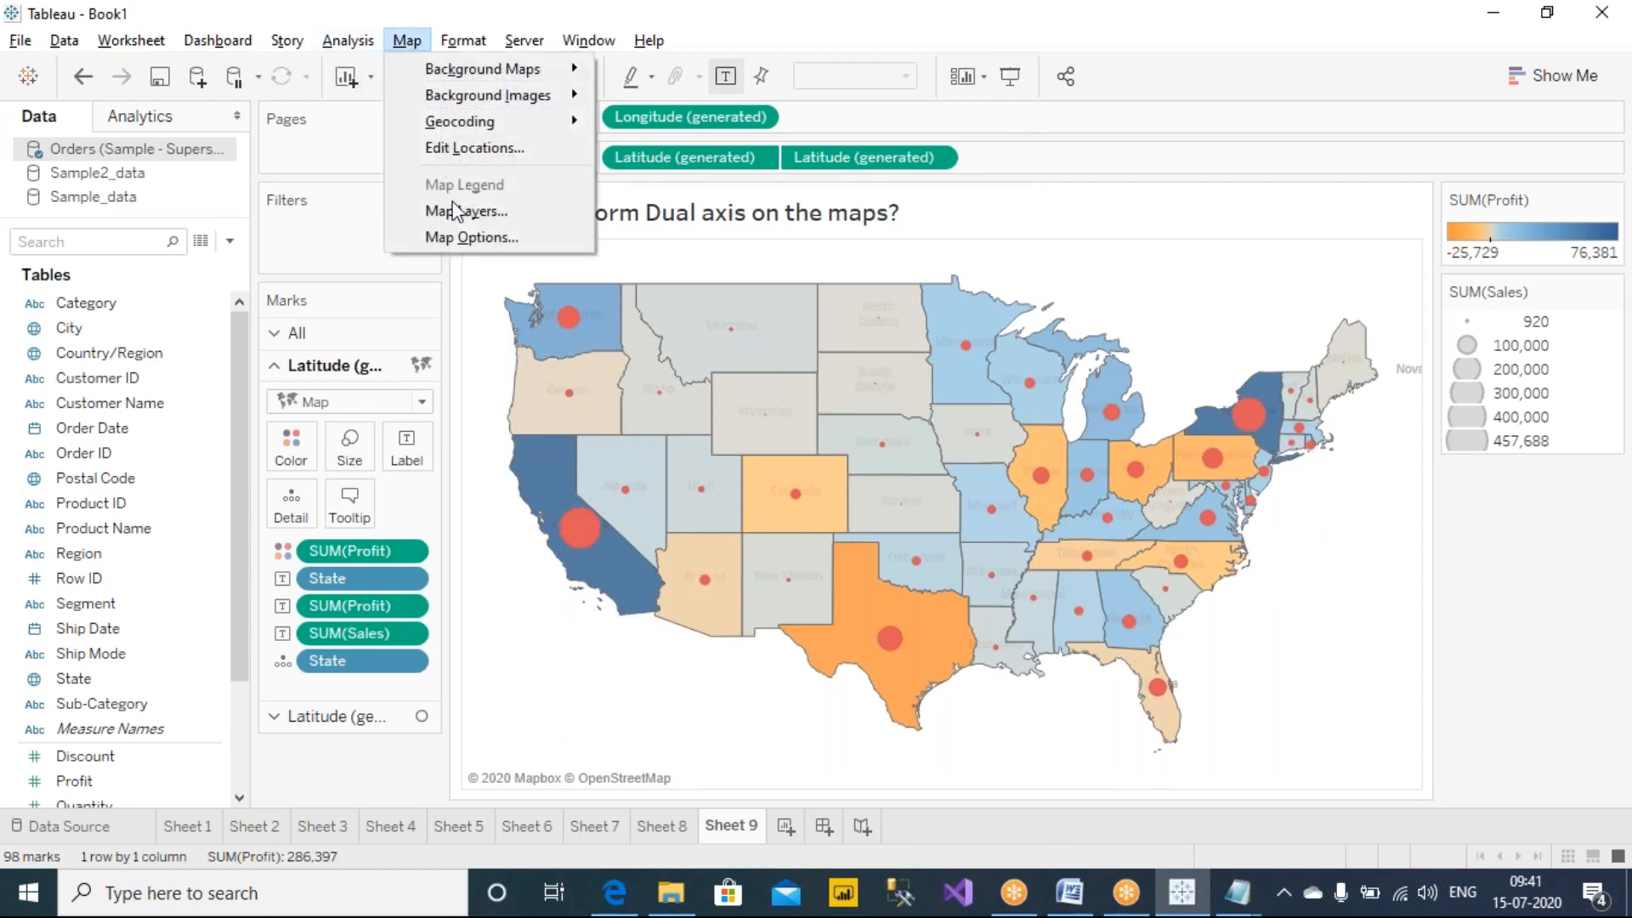
{"action": "left_click", "coordinate": [486, 211]}
{"action": "left_click_drag", "start_coordinate": [217, 363], "coordinate": [218, 427]}
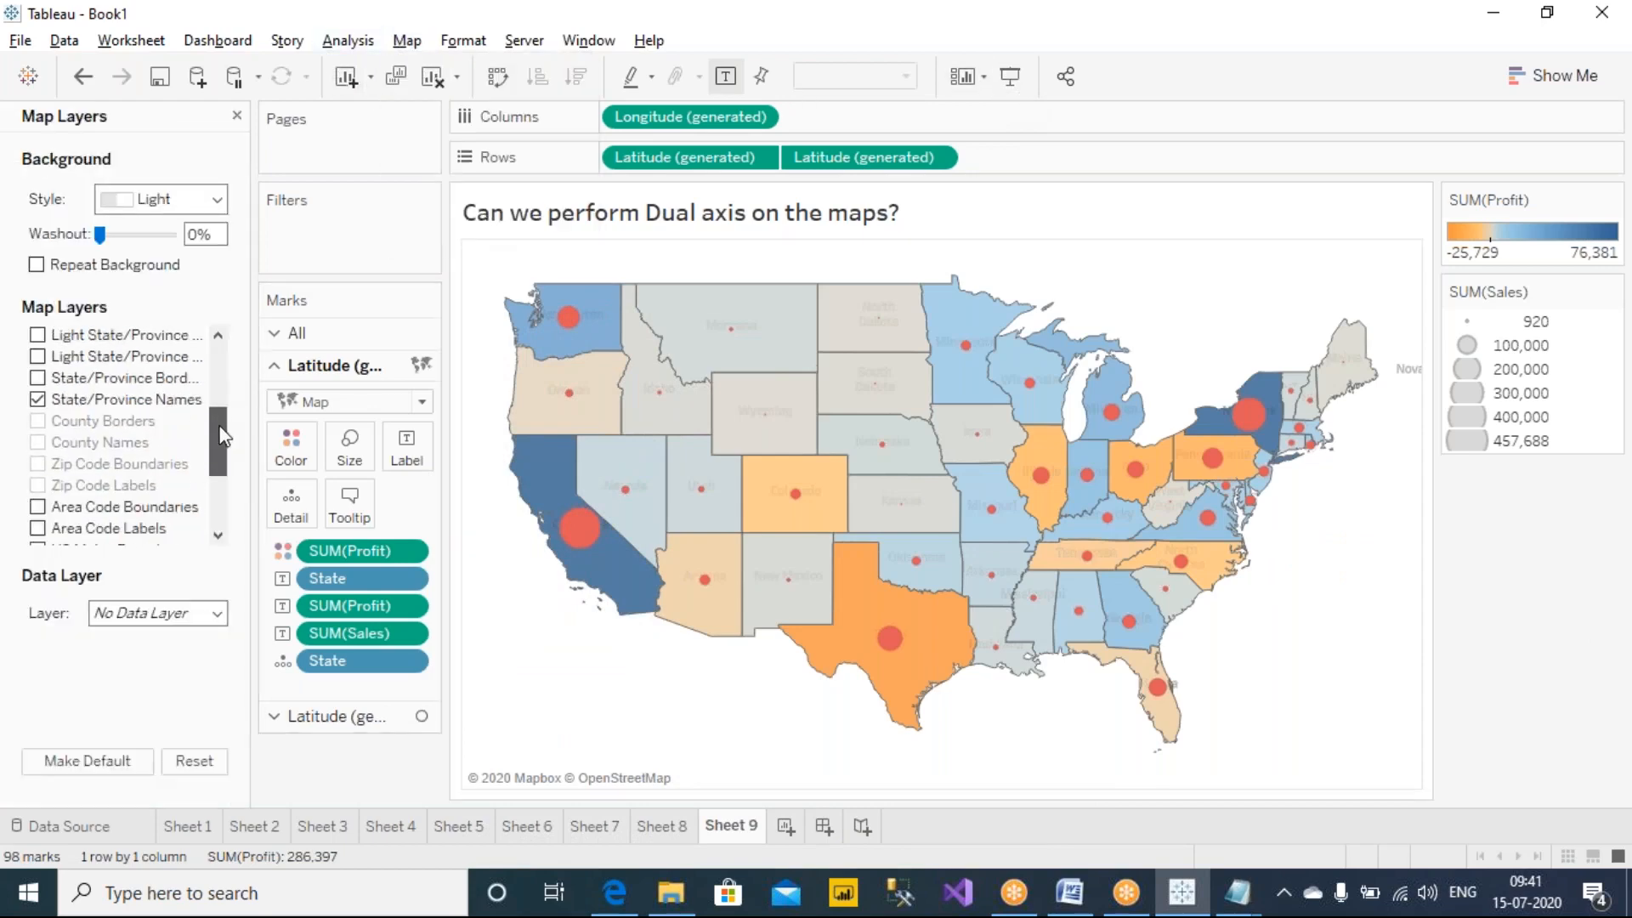
{"action": "left_click", "coordinate": [36, 398]}
{"action": "left_click", "coordinate": [38, 399]}
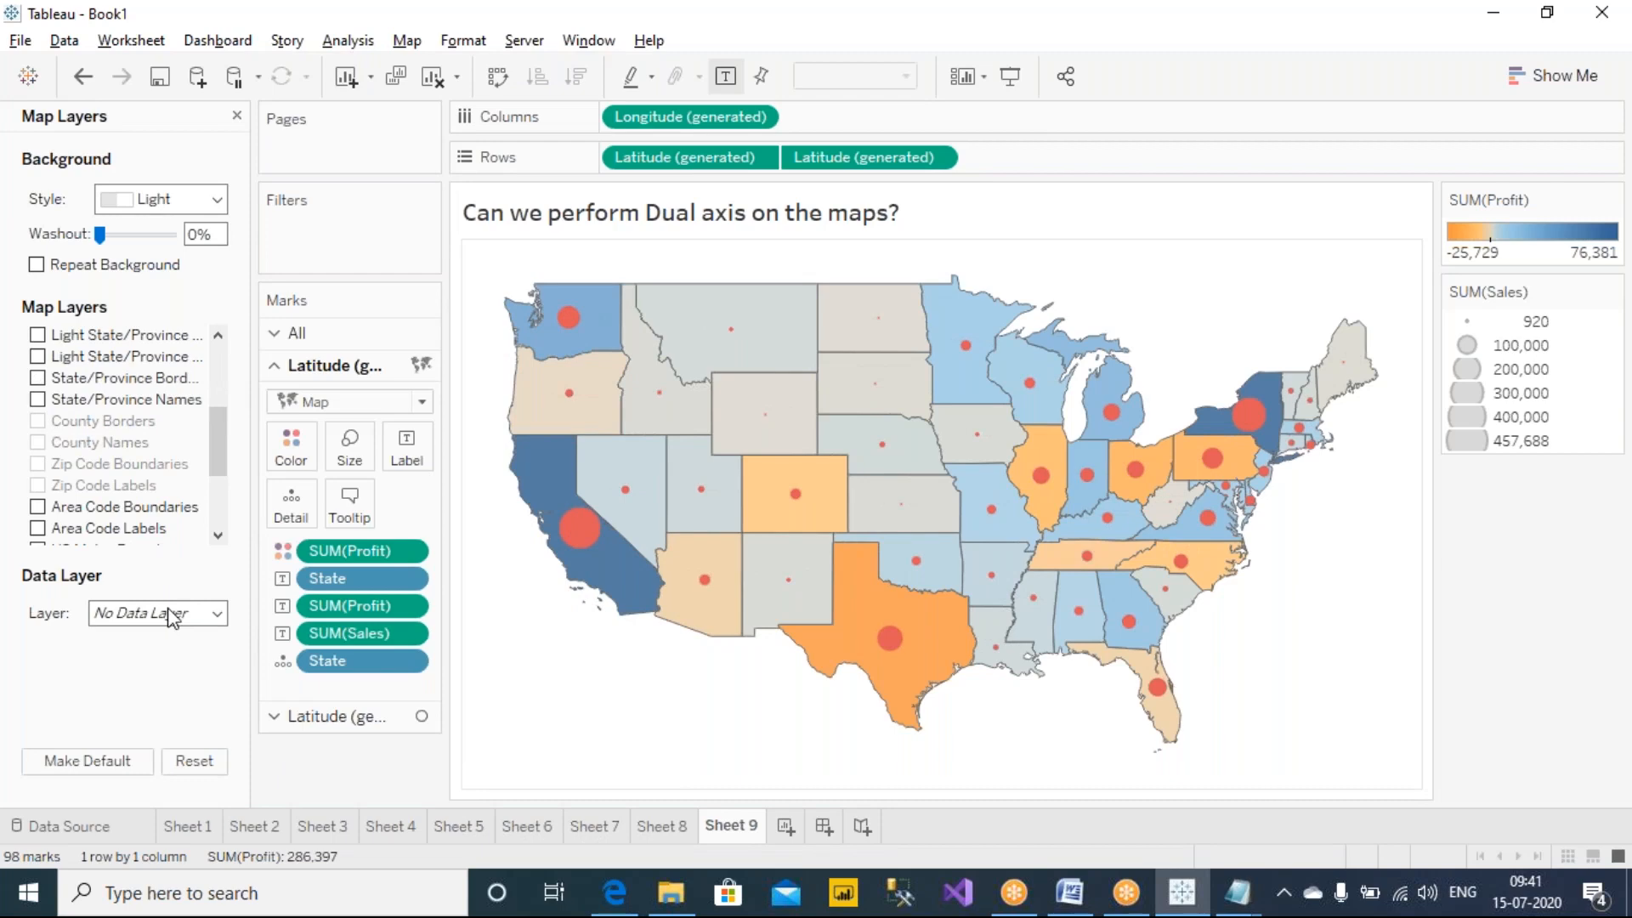
{"action": "left_click", "coordinate": [237, 116]}
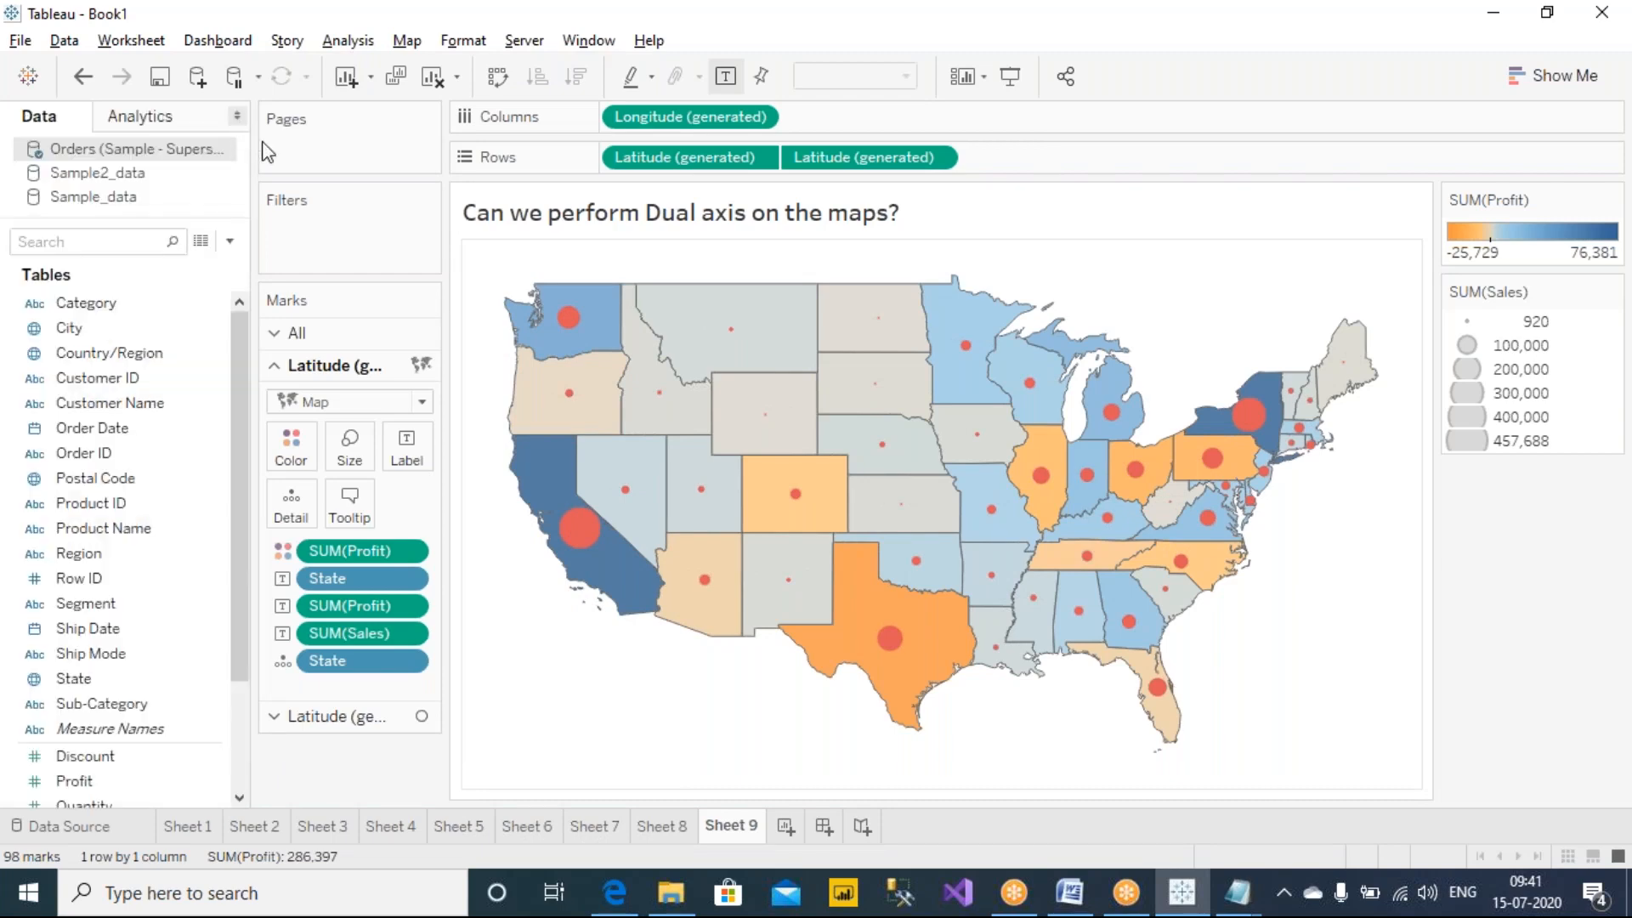
View the map in presentation mode and check the formatted label on Oklahoma.
{"action": "left_click", "coordinate": [1010, 77]}
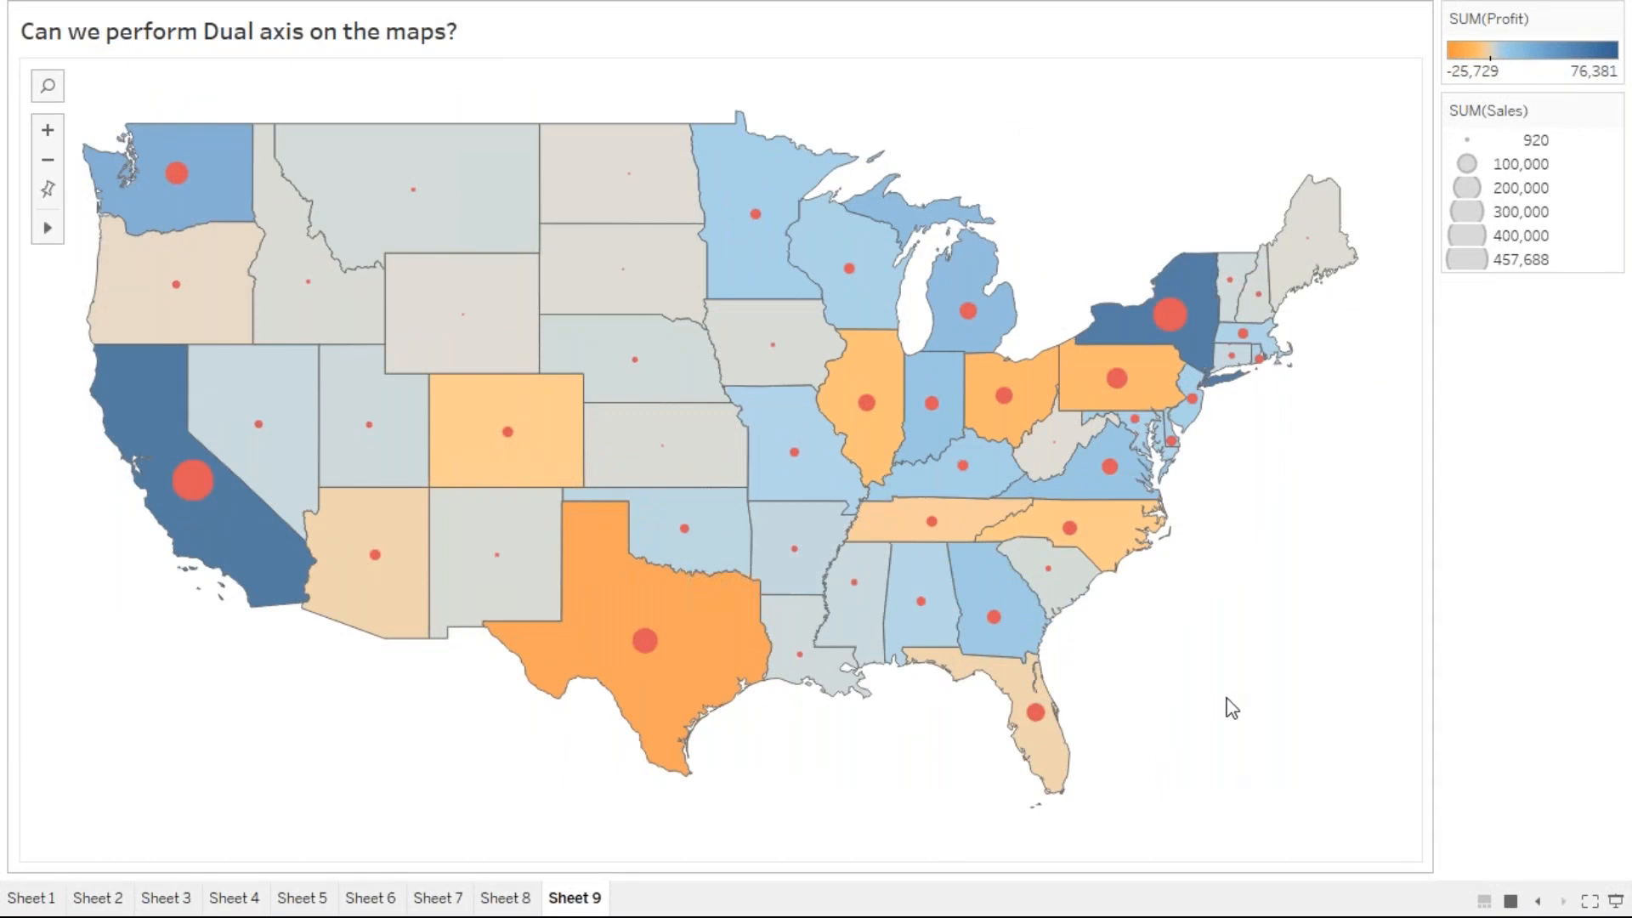
{"action": "left_click", "coordinate": [724, 532]}
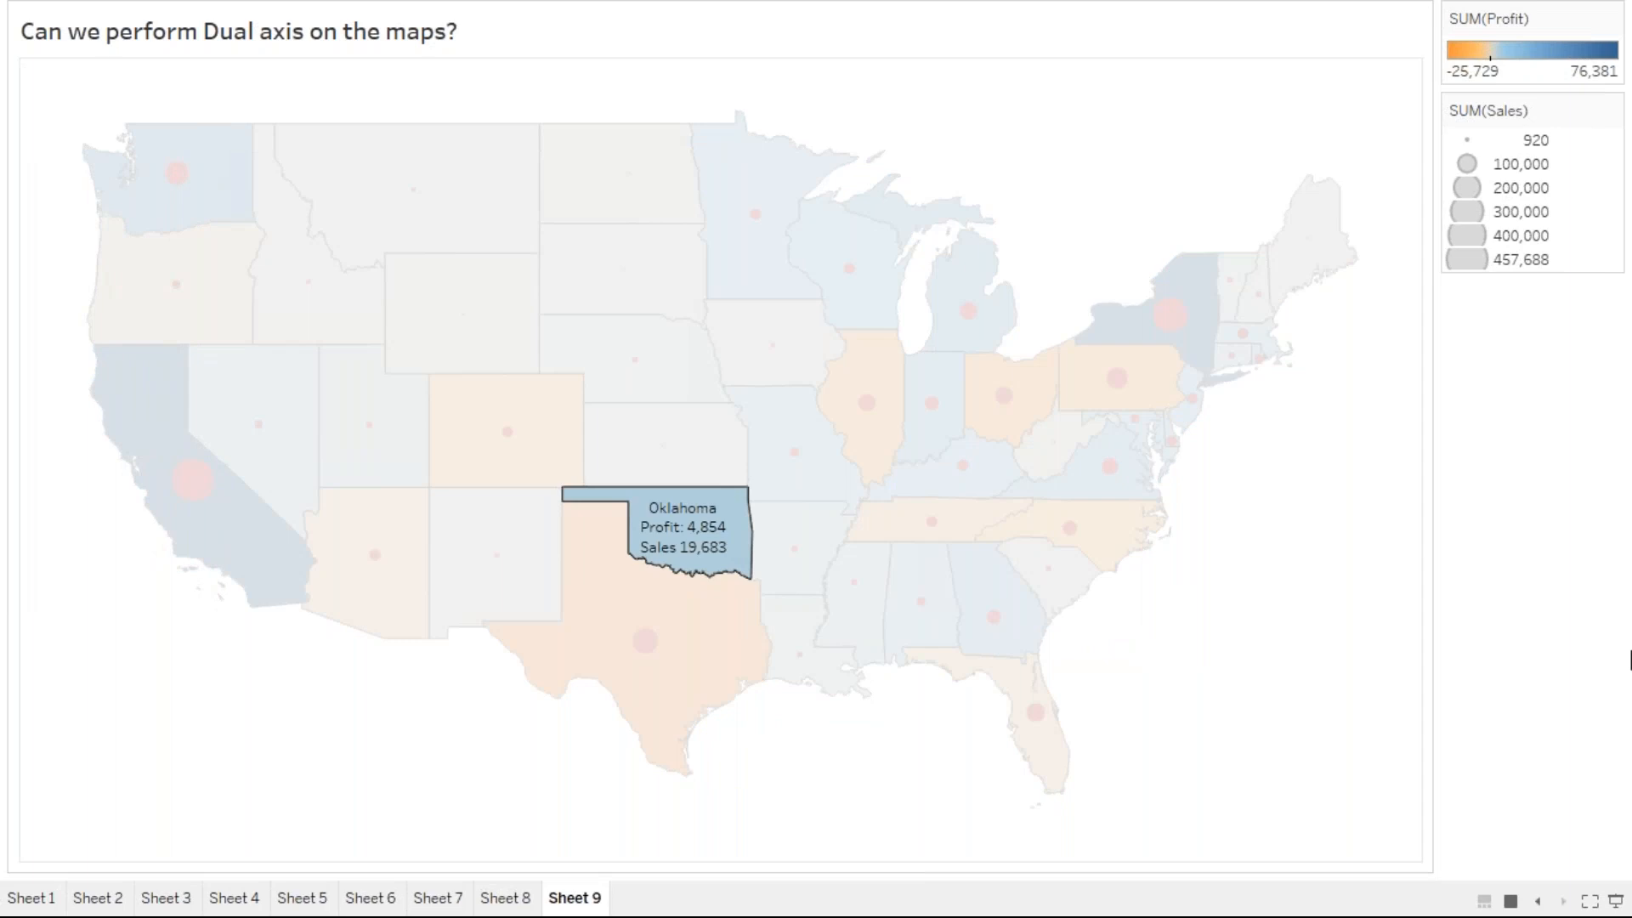
{"action": "key", "text": "Escape"}
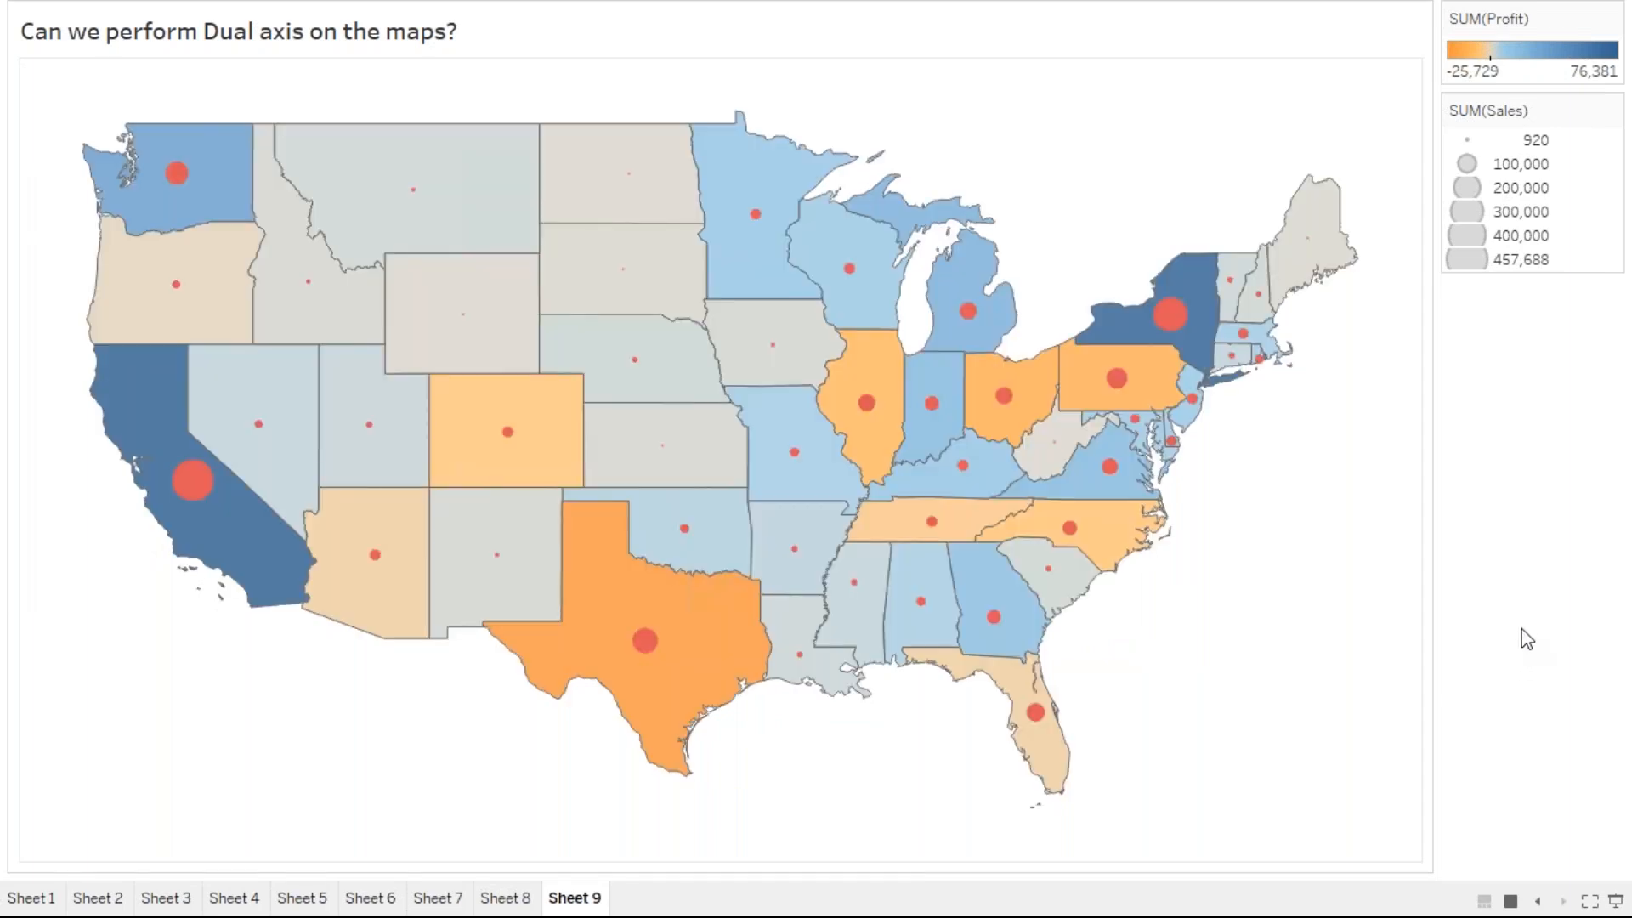
{"action": "key", "text": "Escape"}
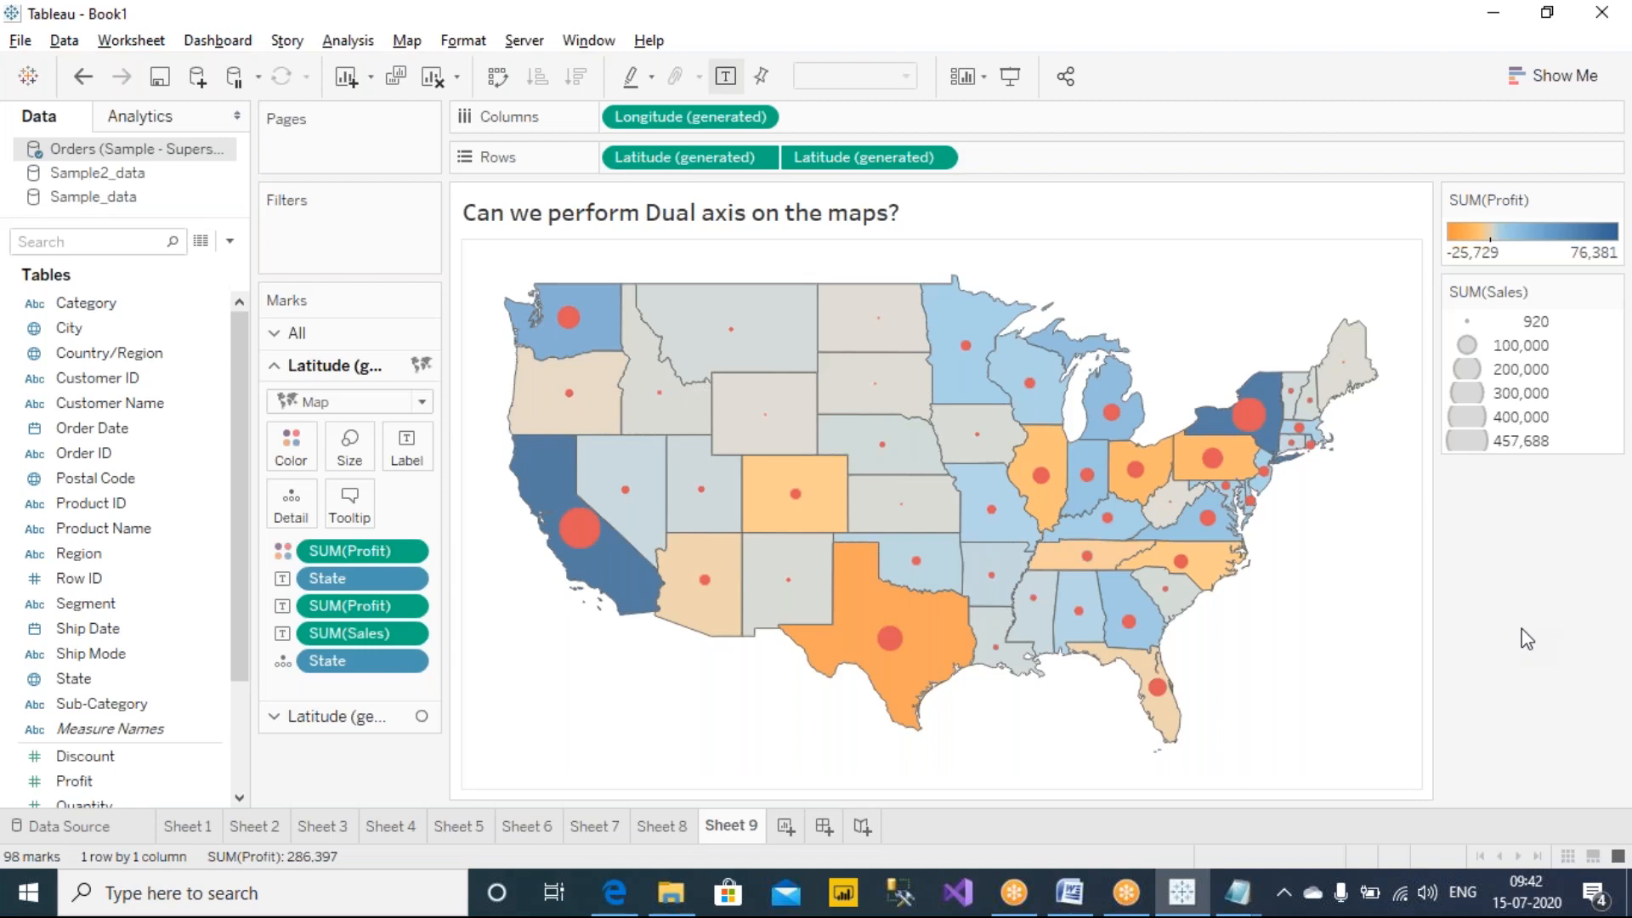
{"action": "left_click", "coordinate": [1150, 46]}
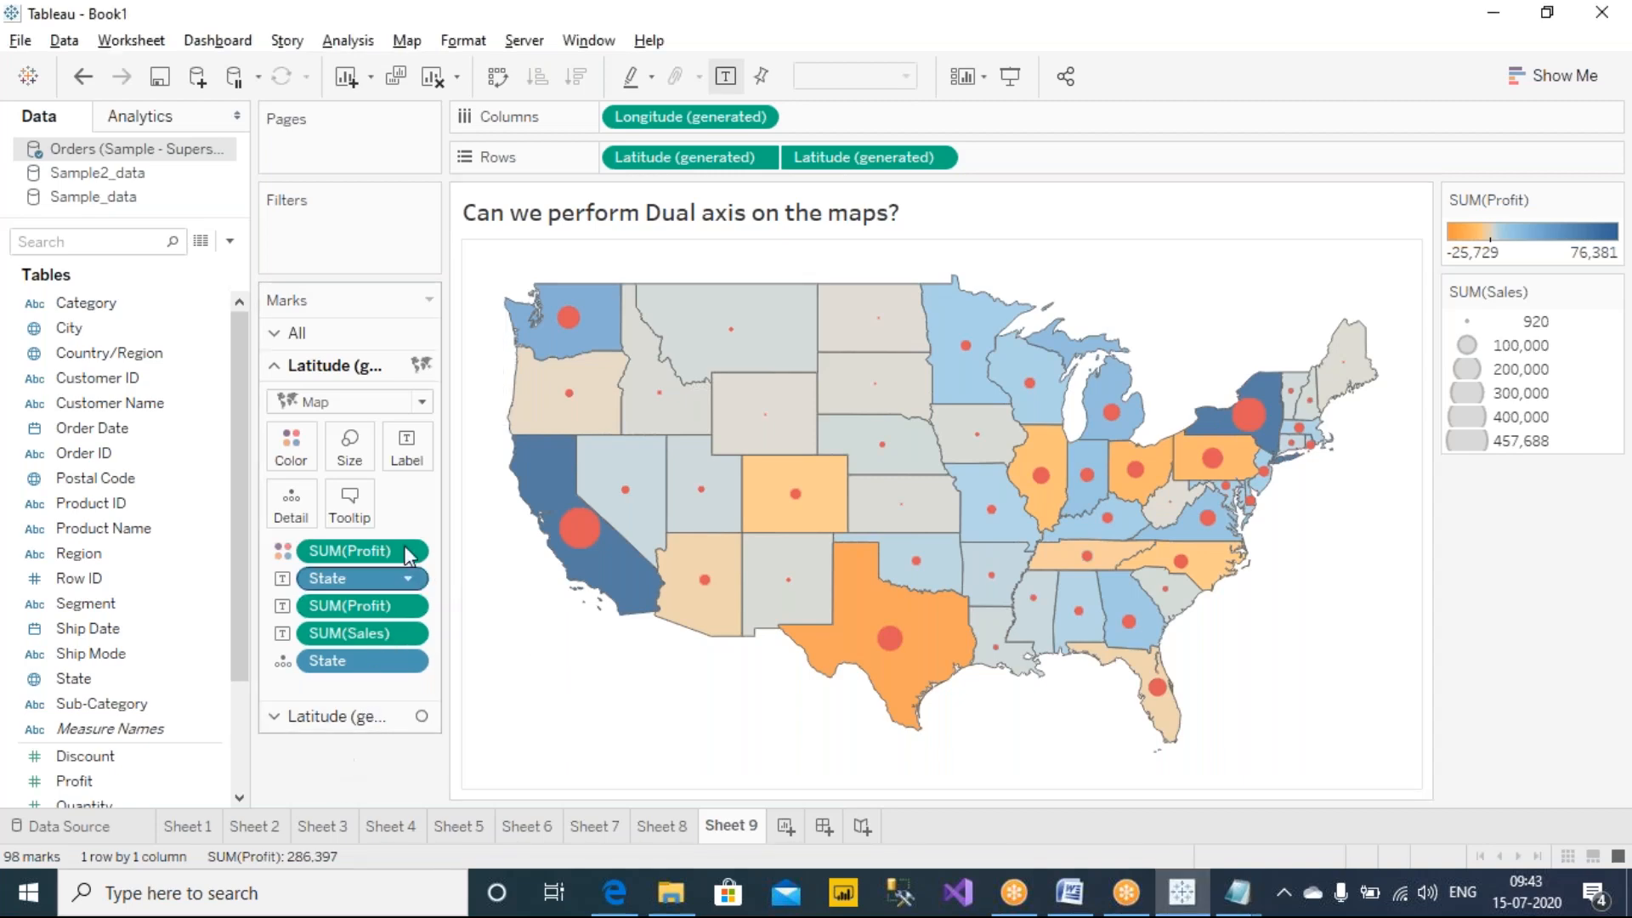
Try labeling only the Min/Max marks of the filled map, and return the labels to selected marks only.
{"action": "left_click", "coordinate": [404, 453]}
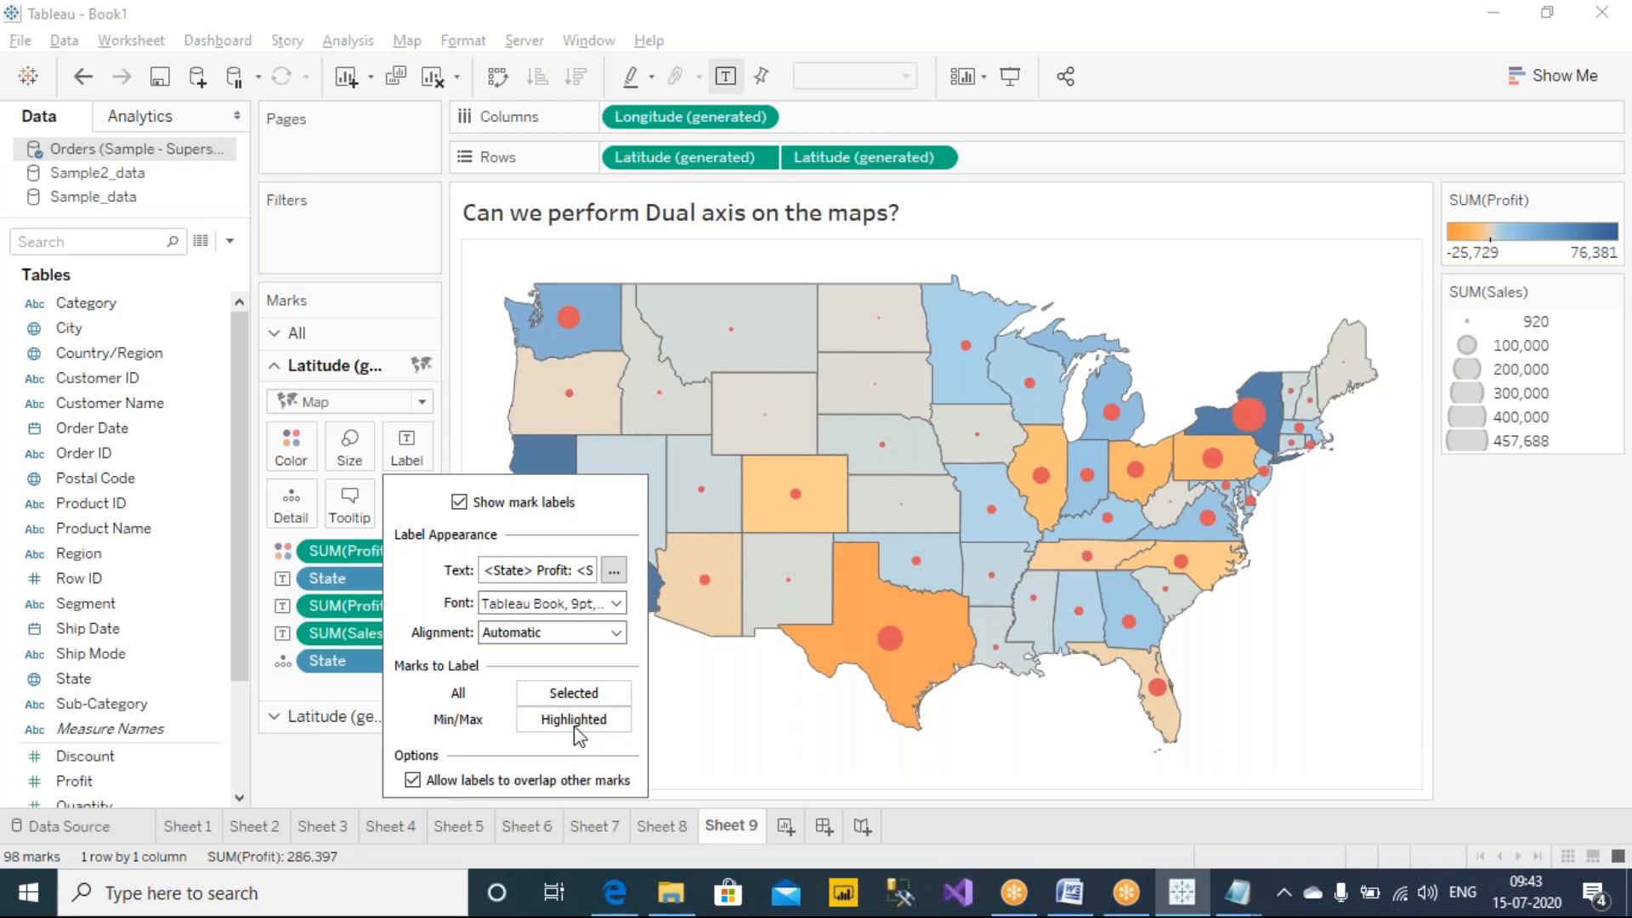
{"action": "left_click", "coordinate": [460, 719]}
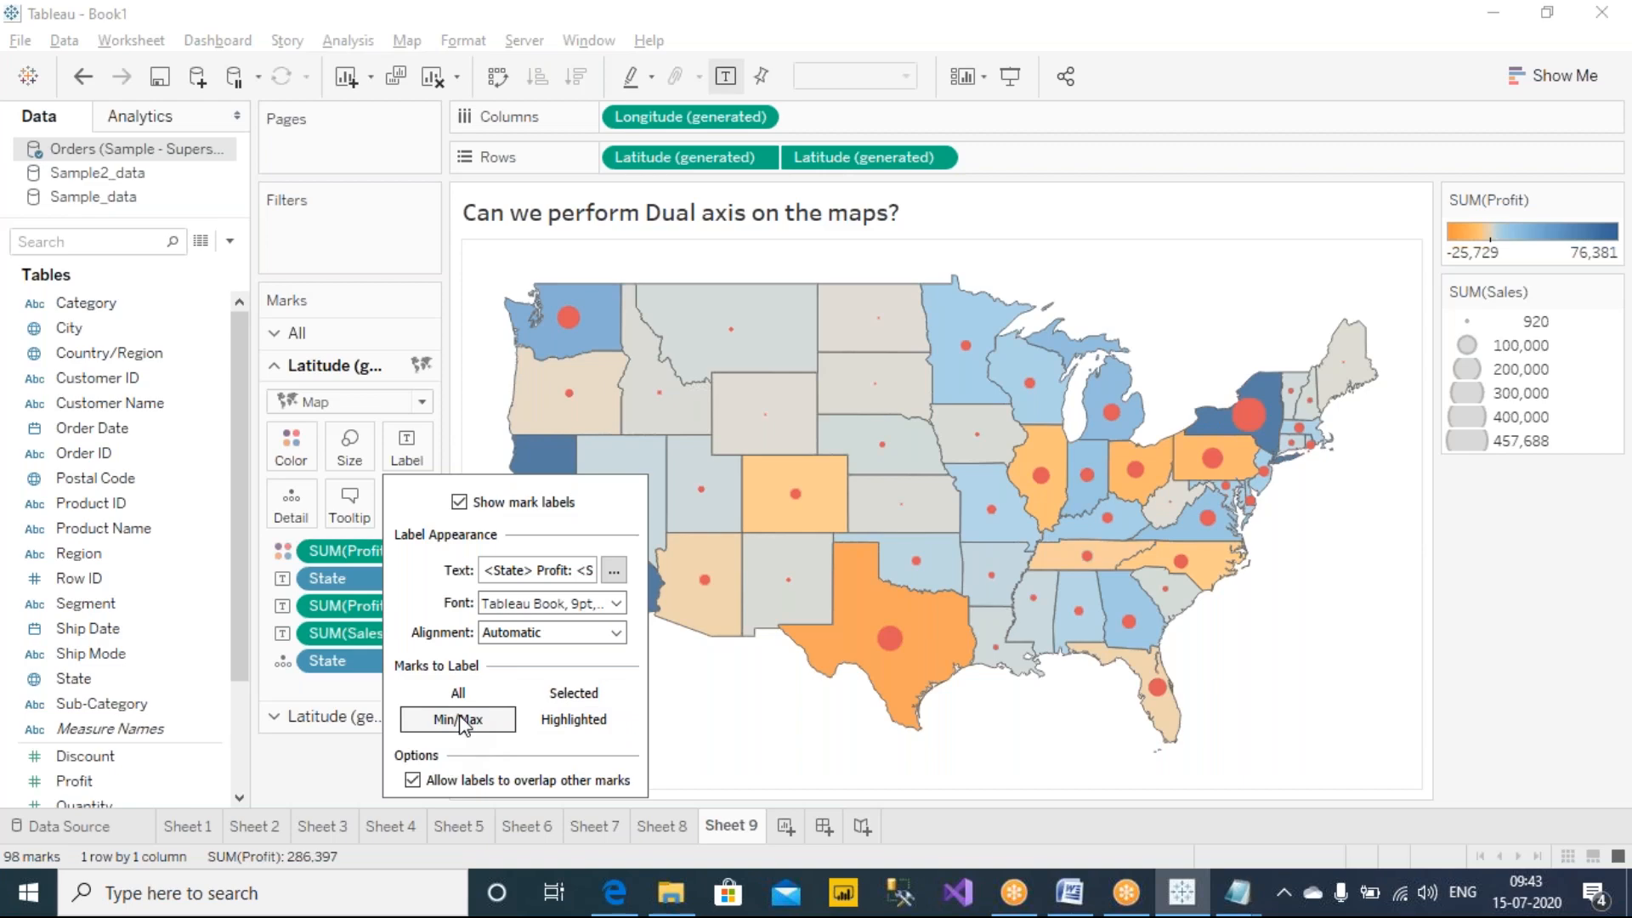
{"action": "left_click", "coordinate": [292, 758]}
{"action": "mouse_move", "coordinate": [752, 502]}
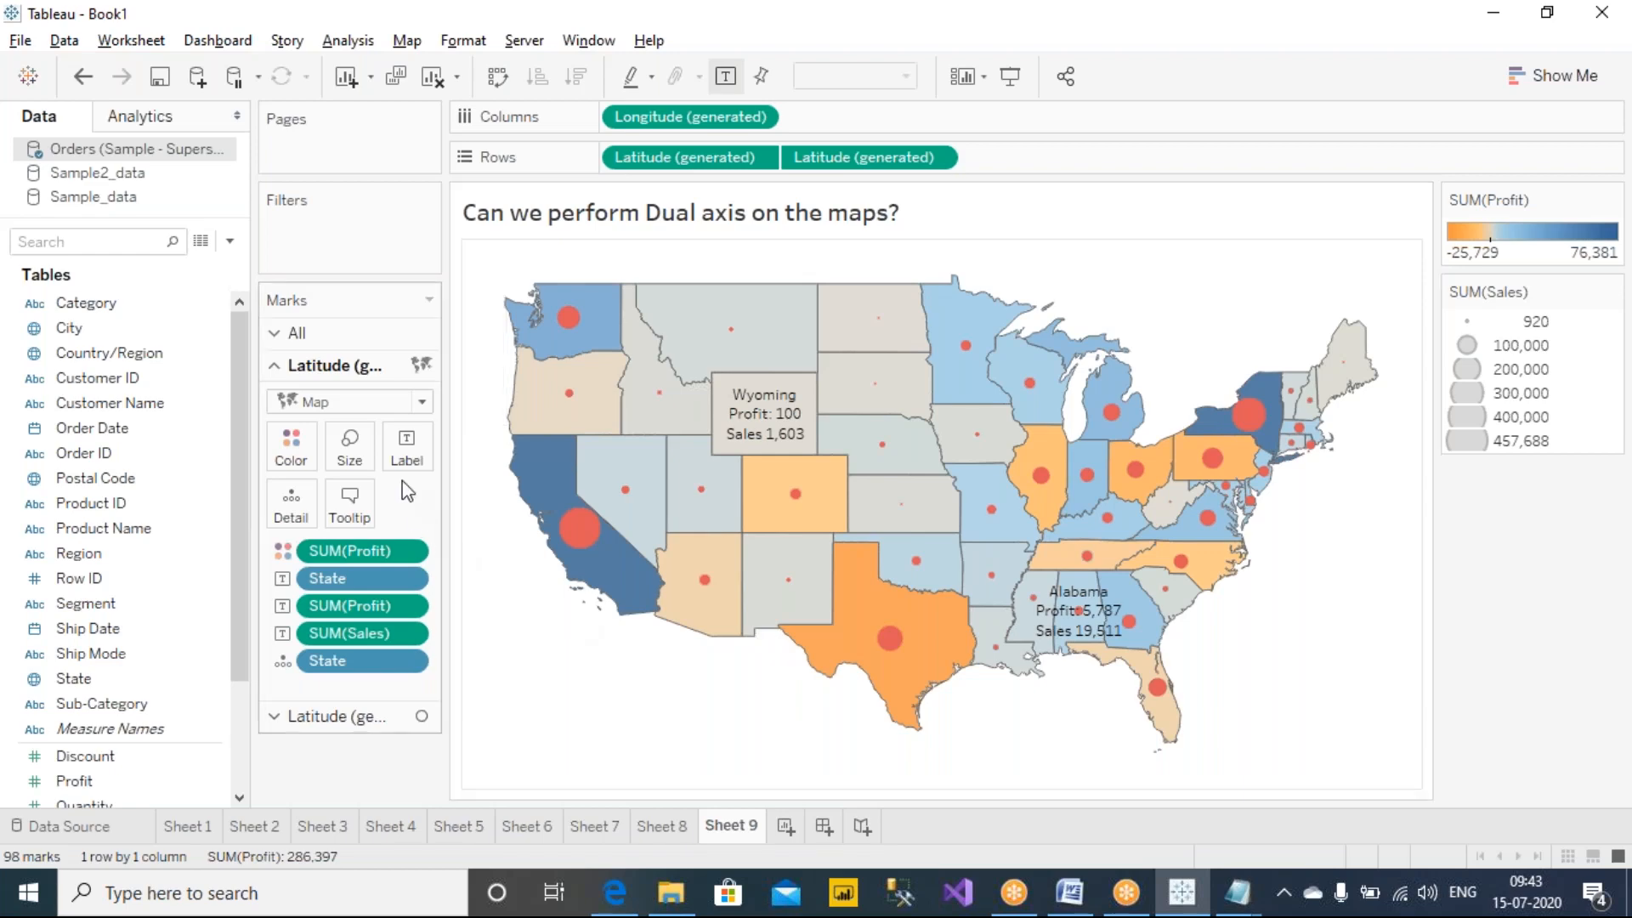
{"action": "left_click", "coordinate": [406, 444]}
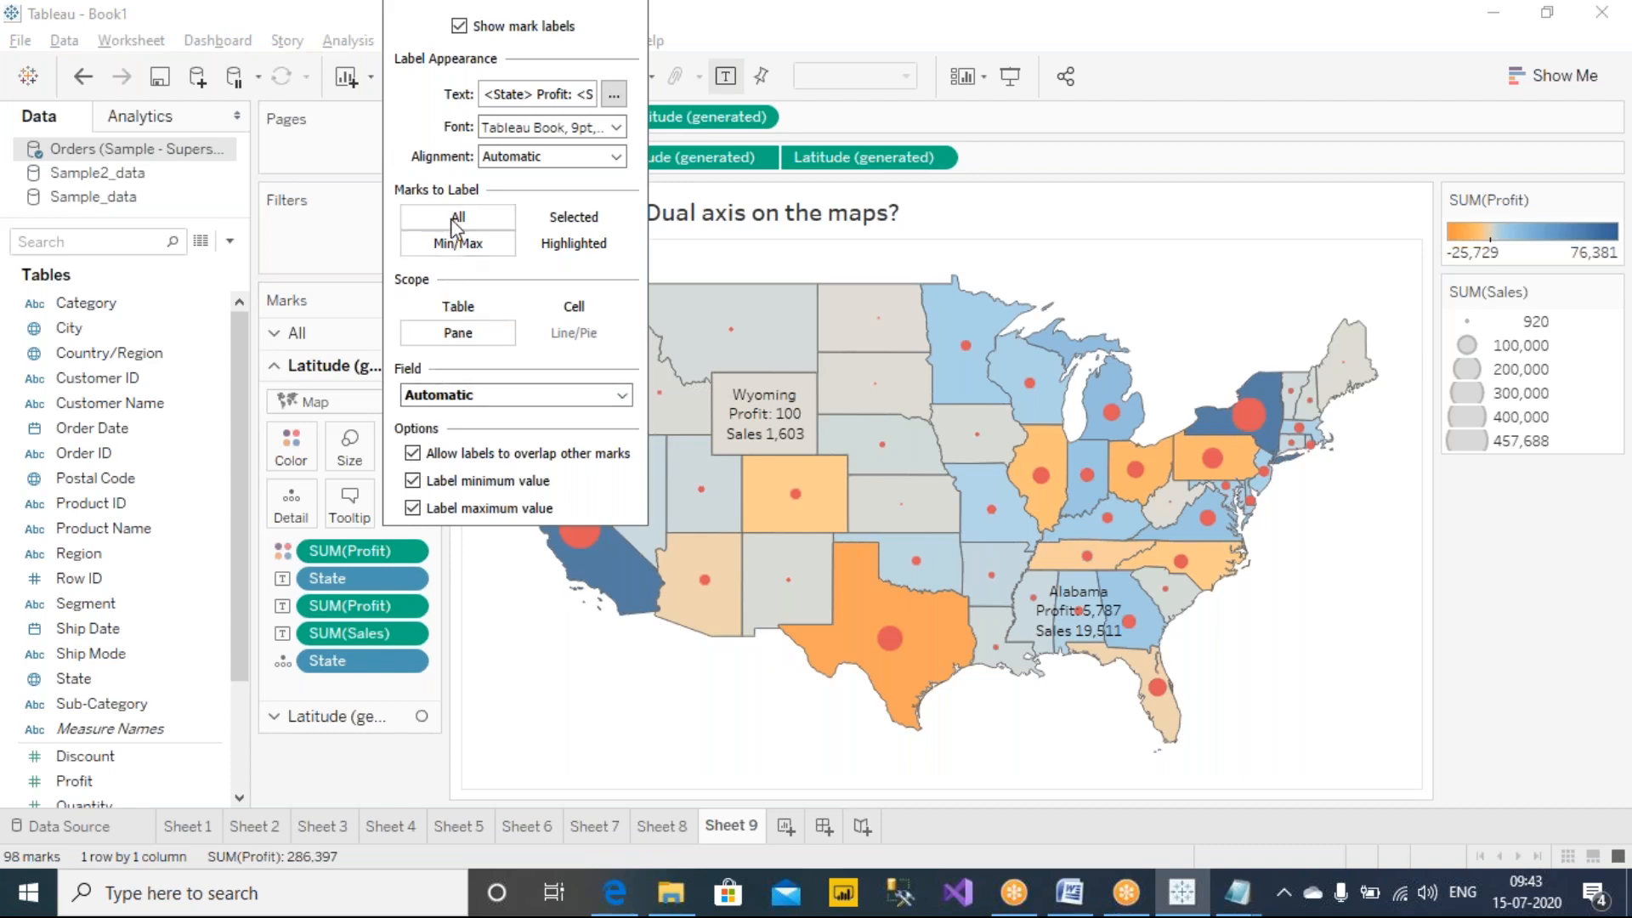
{"action": "left_click", "coordinate": [570, 218]}
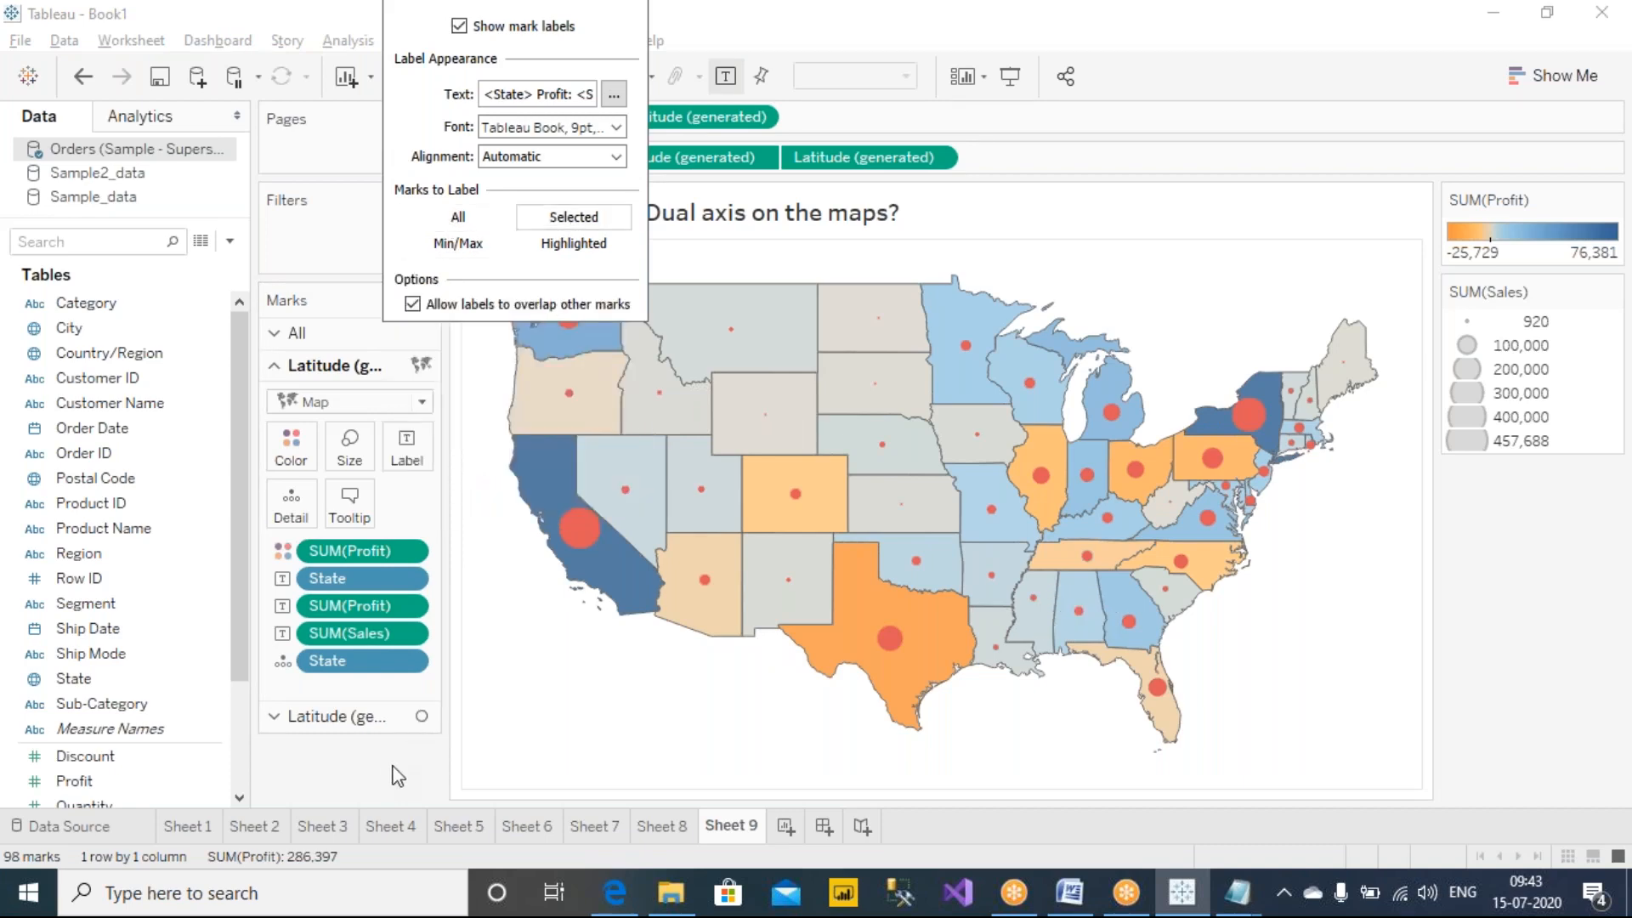
{"action": "left_click", "coordinate": [423, 759]}
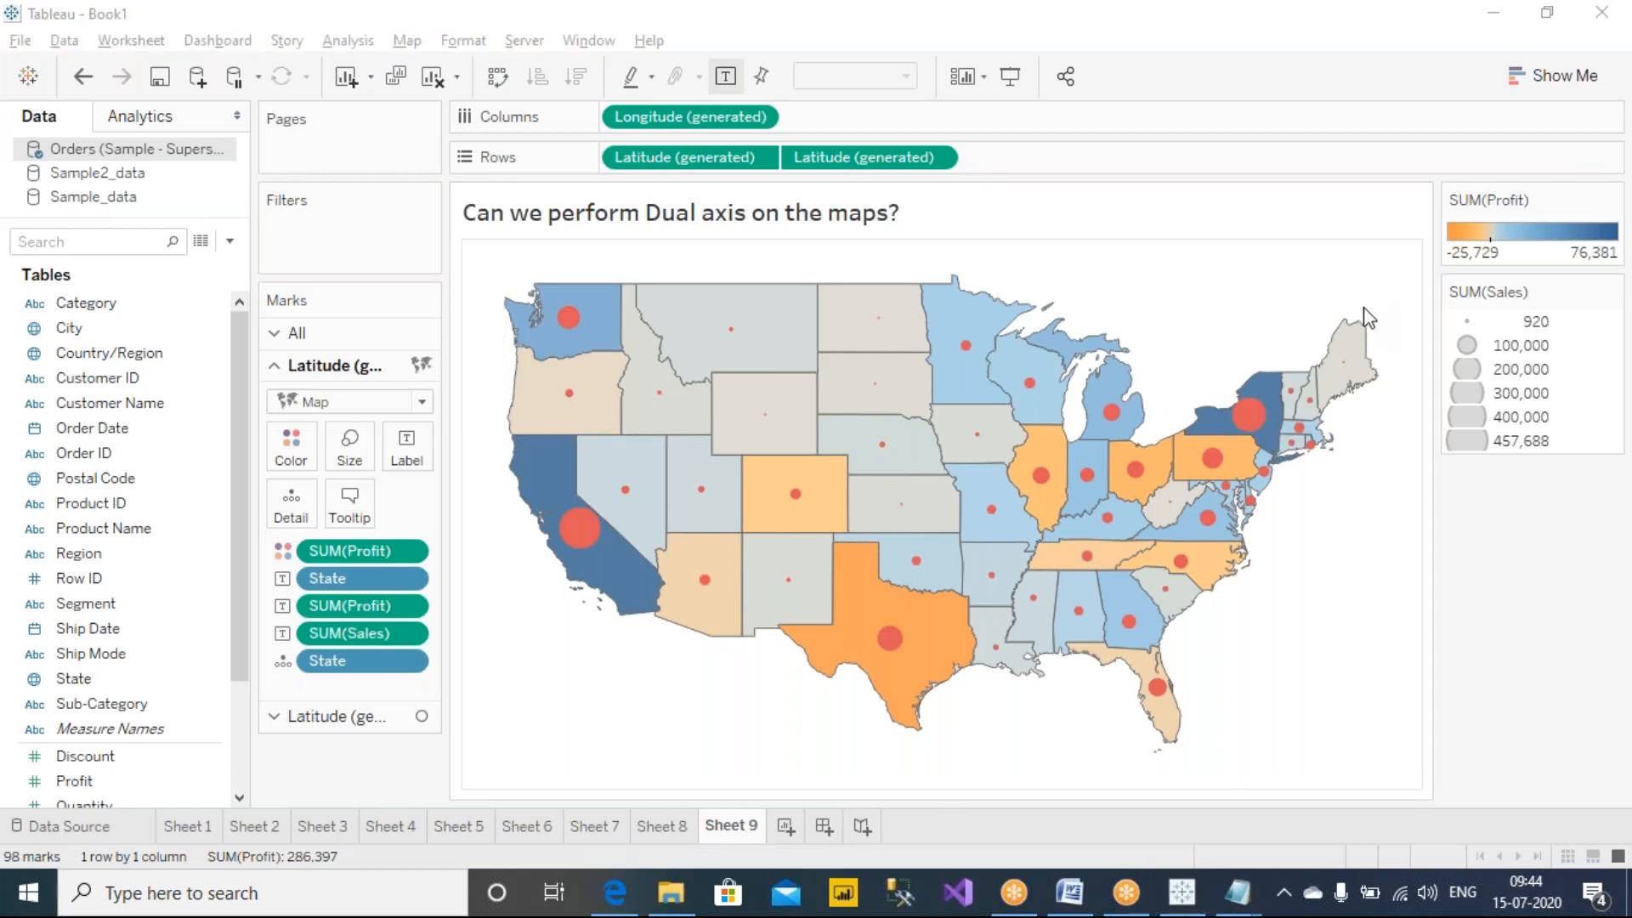
{"action": "left_click", "coordinate": [389, 775]}
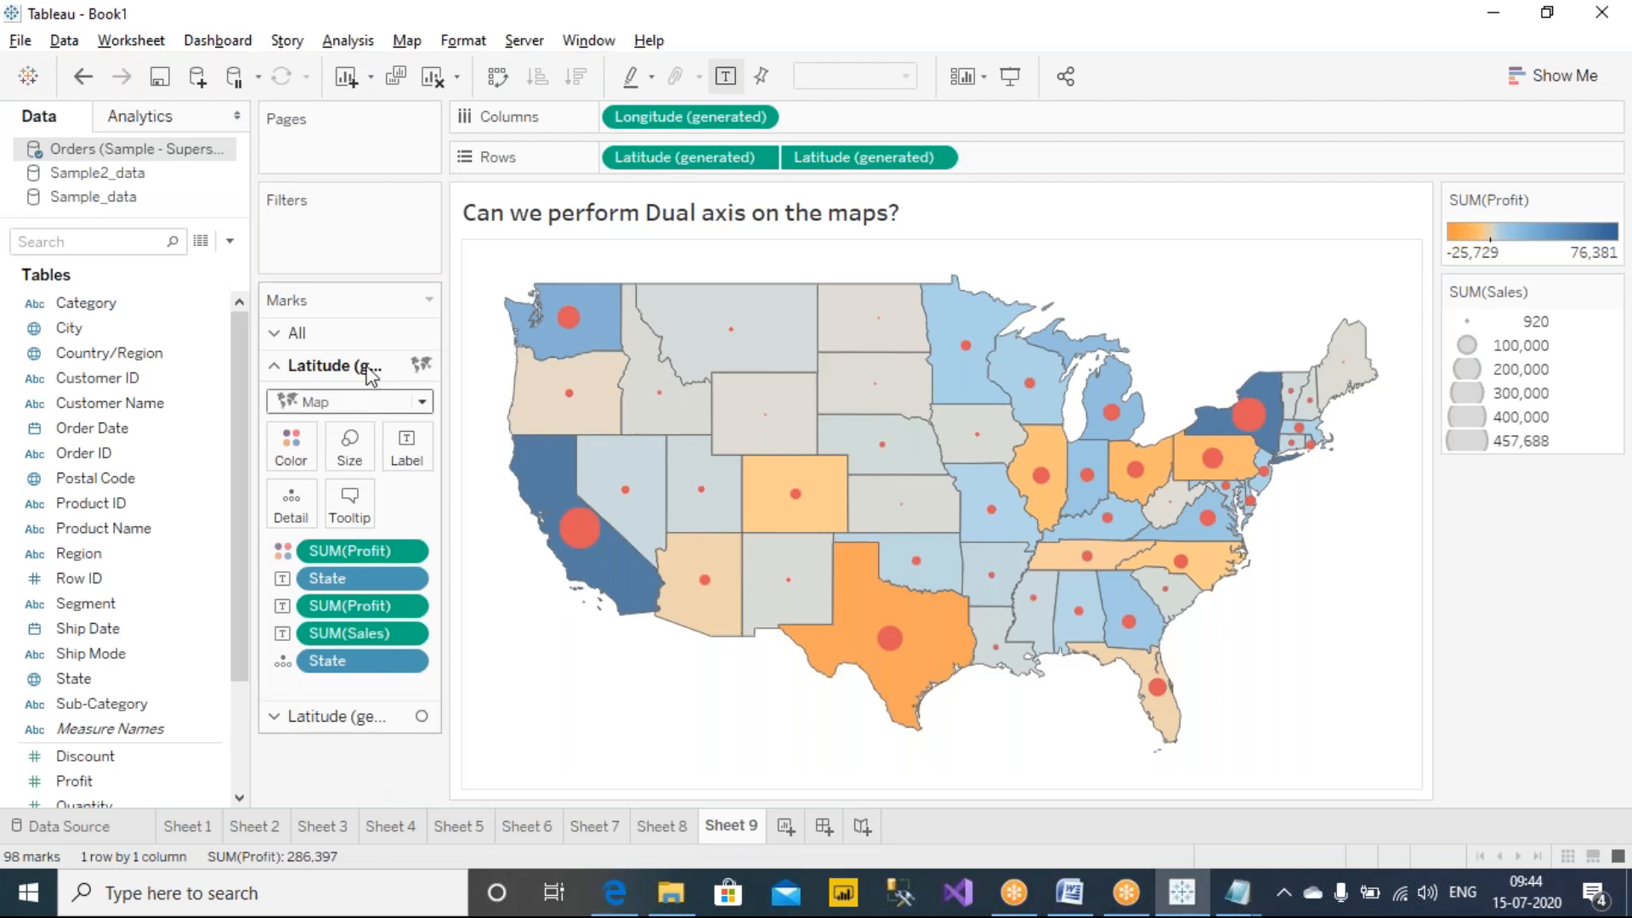
{"action": "left_click", "coordinate": [415, 44]}
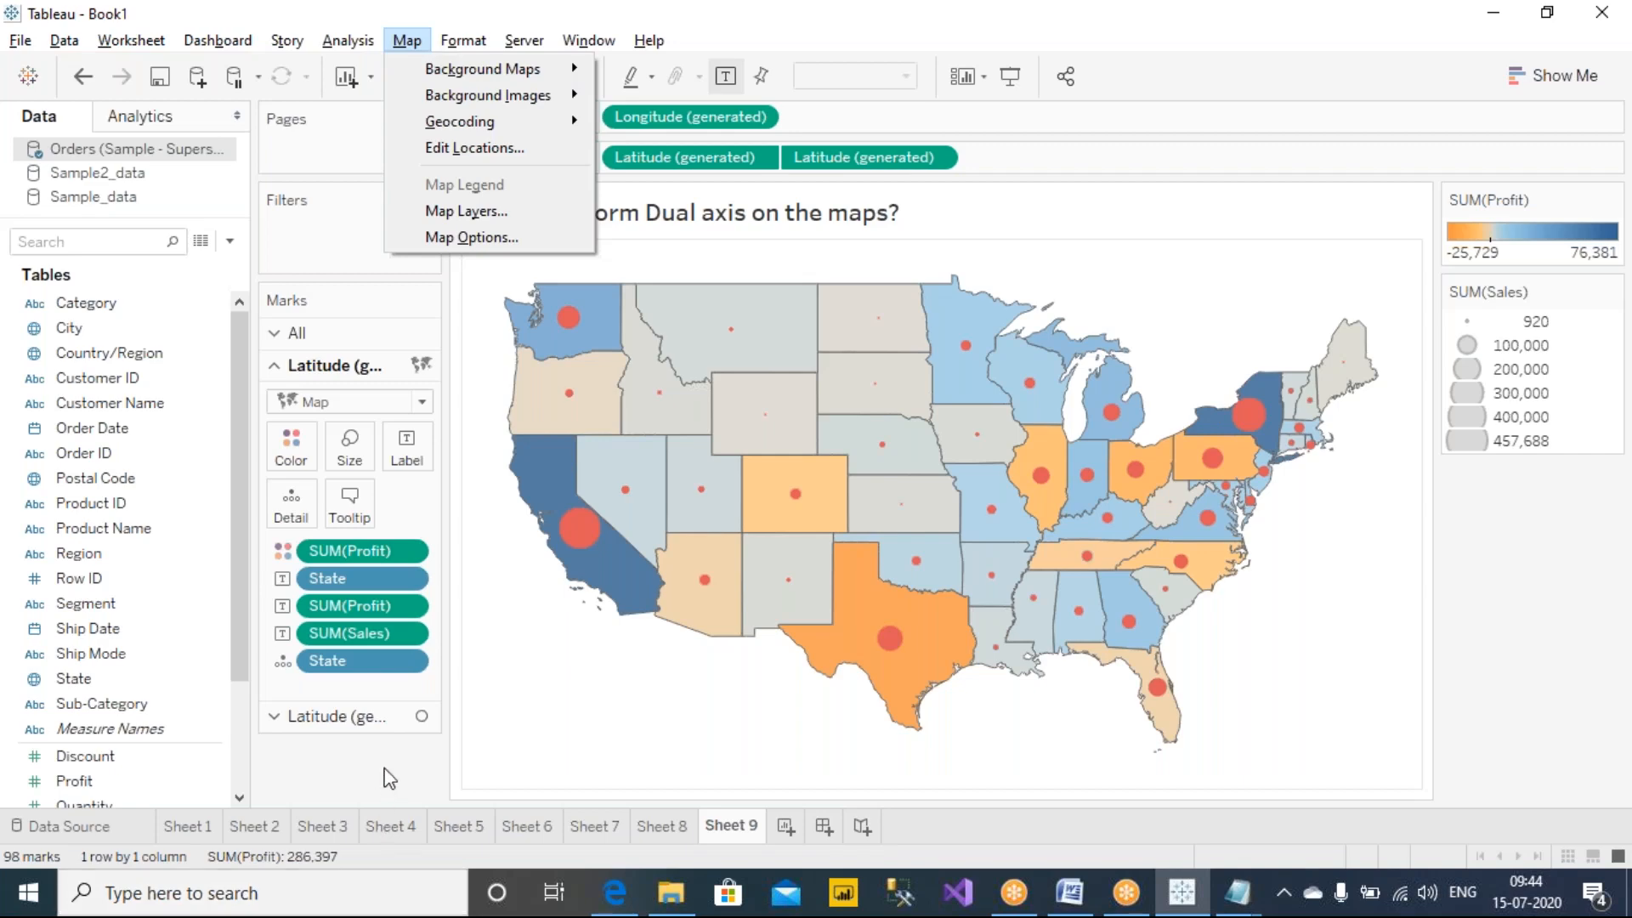
{"action": "key", "text": "Escape"}
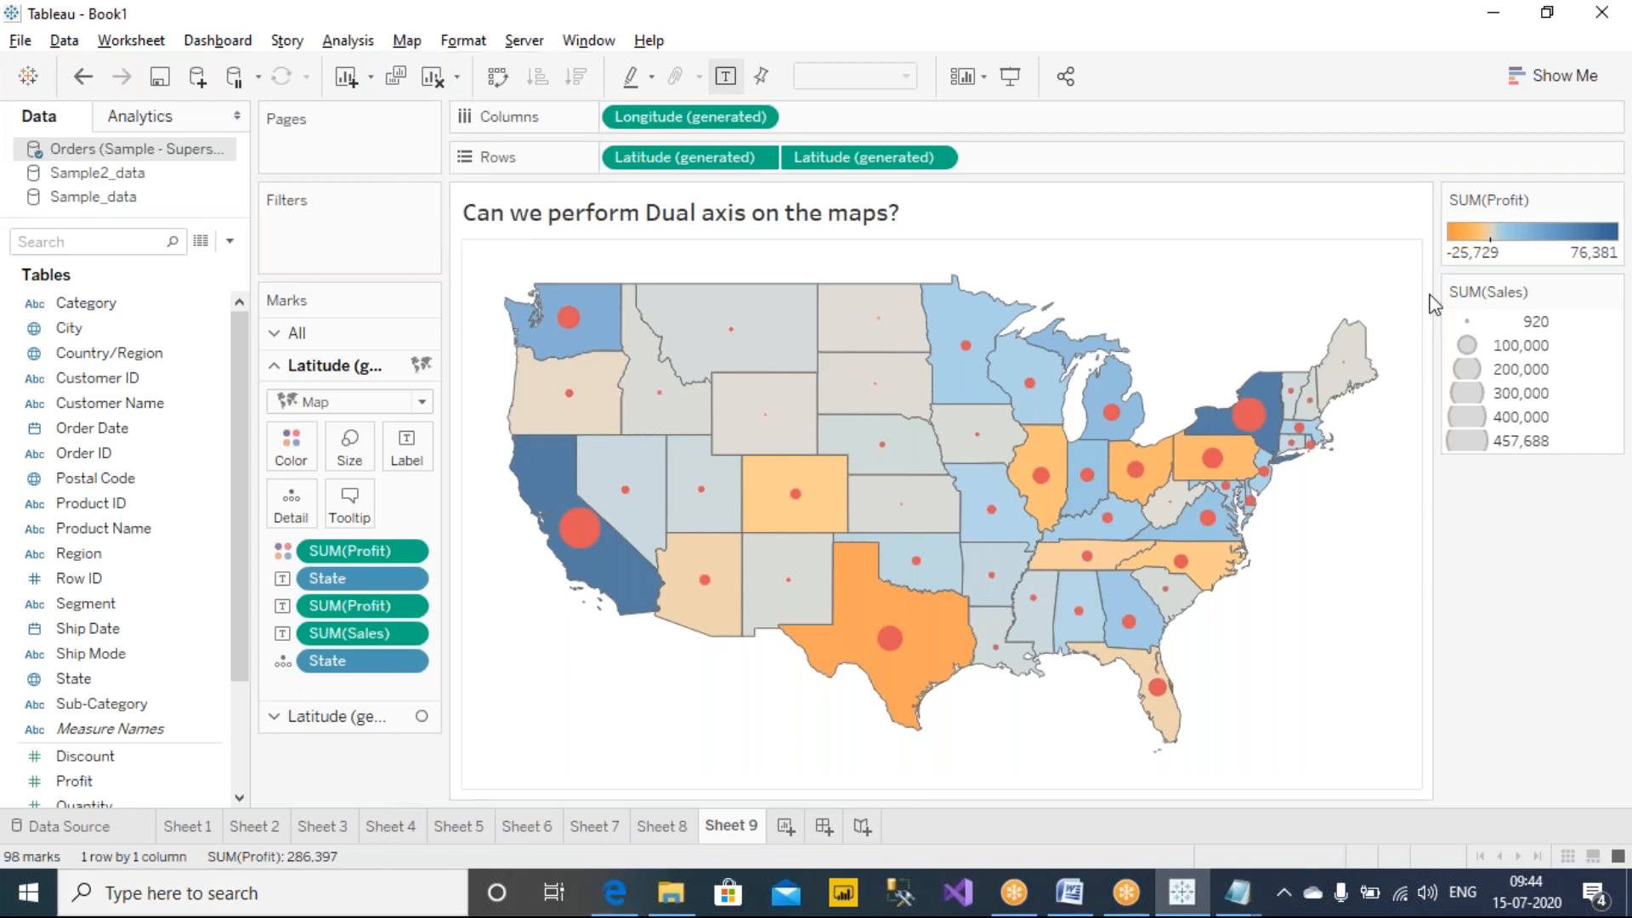